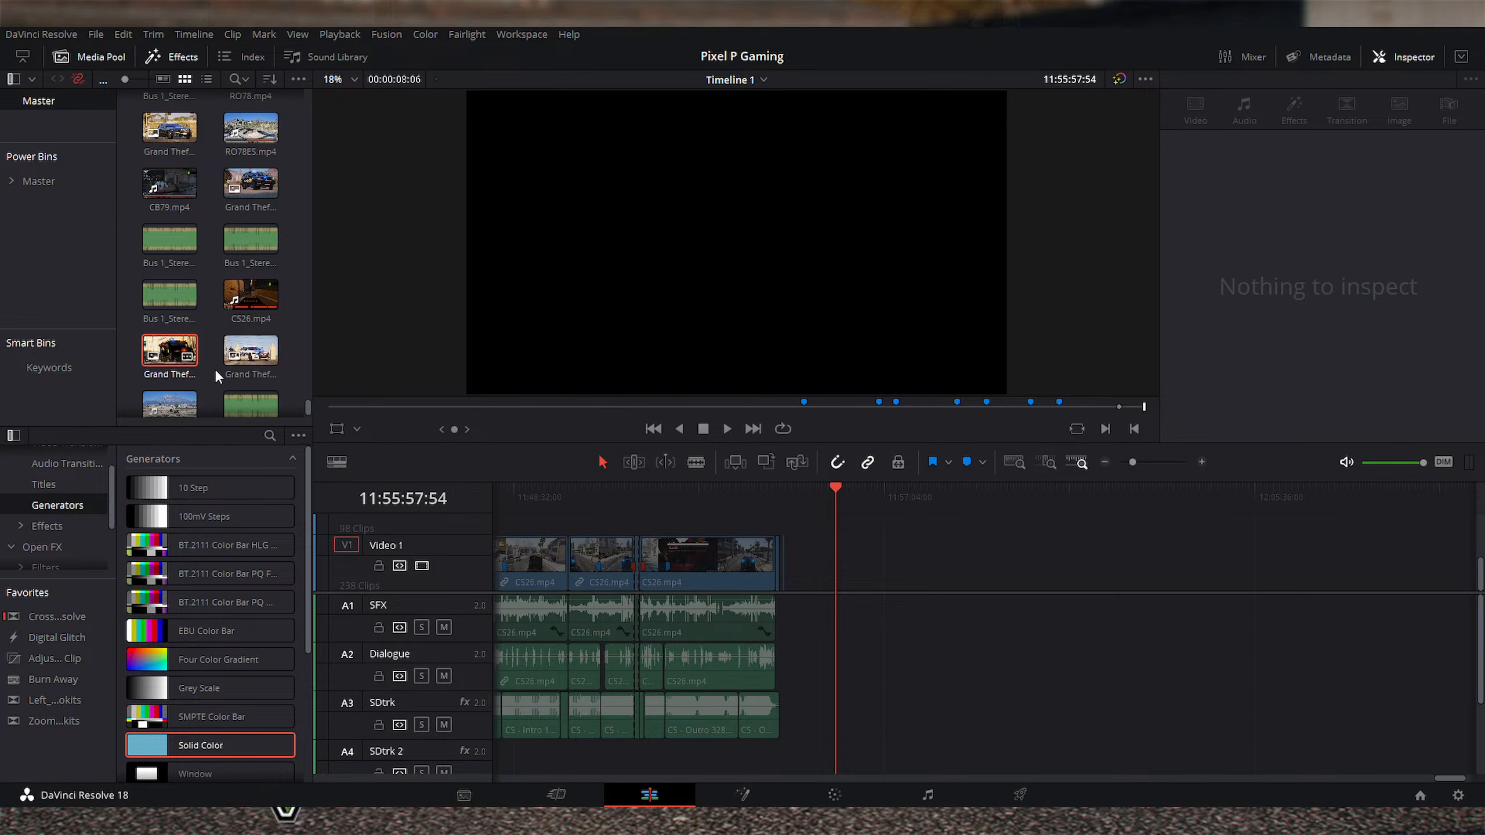
Step: Select the Title clip in the media pool and undo the most recent timeline edits
left_click_drag(309, 408, 328, 73)
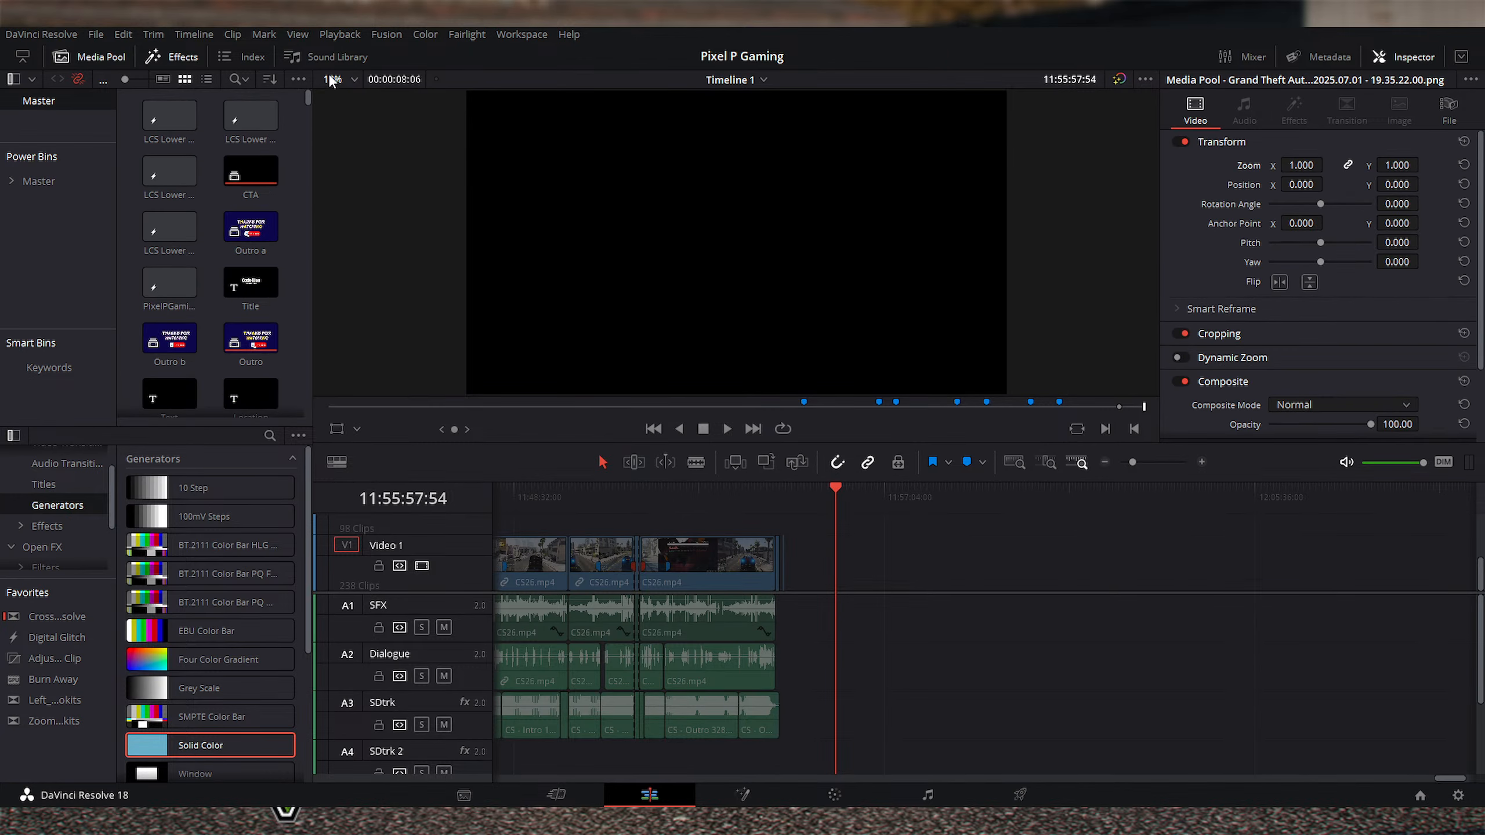
left_click(250, 292)
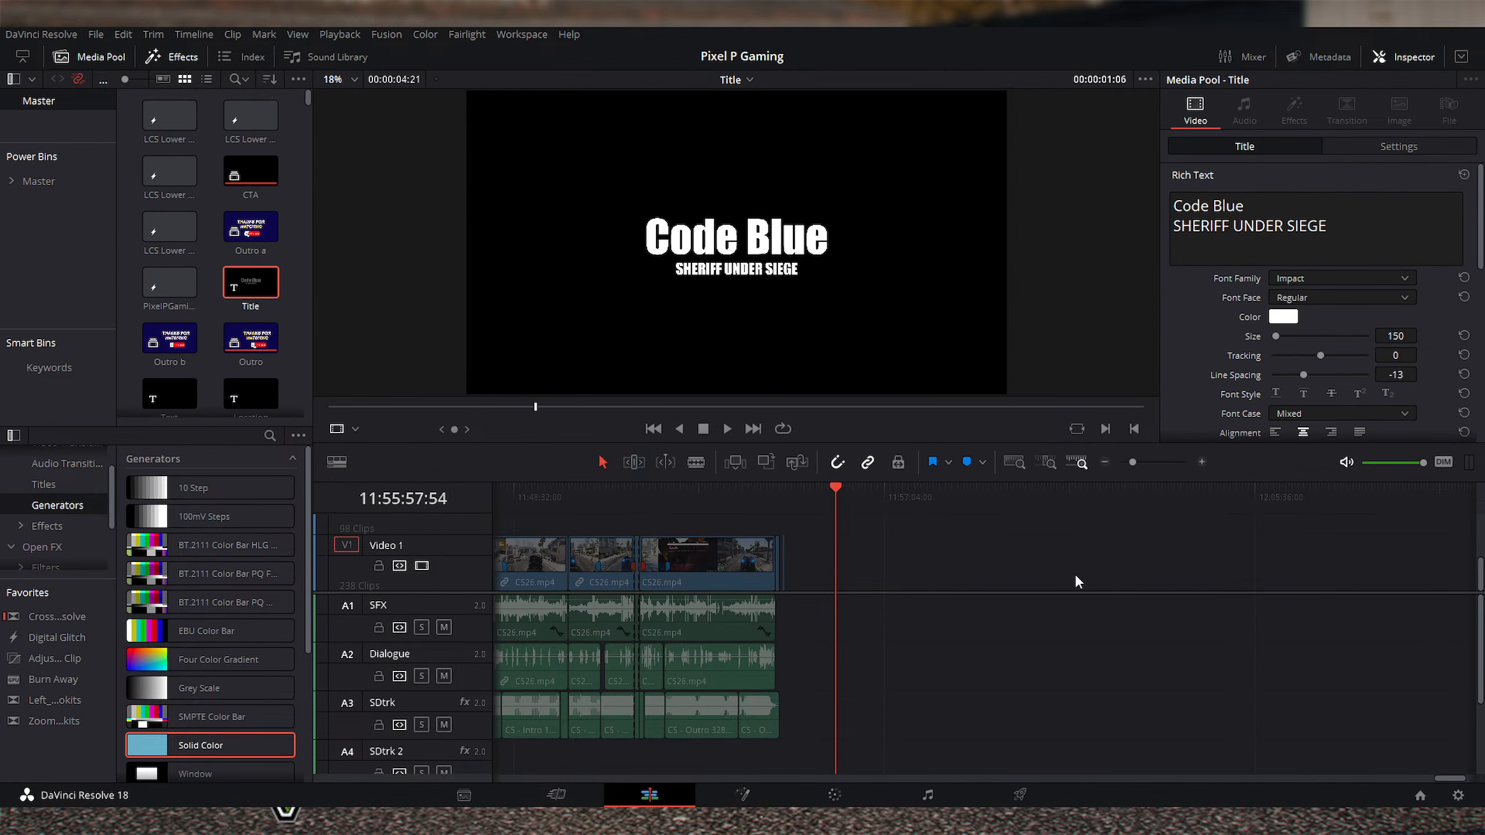
key("ctrl+z")
key("ctrl+z")
key("ctrl+z")
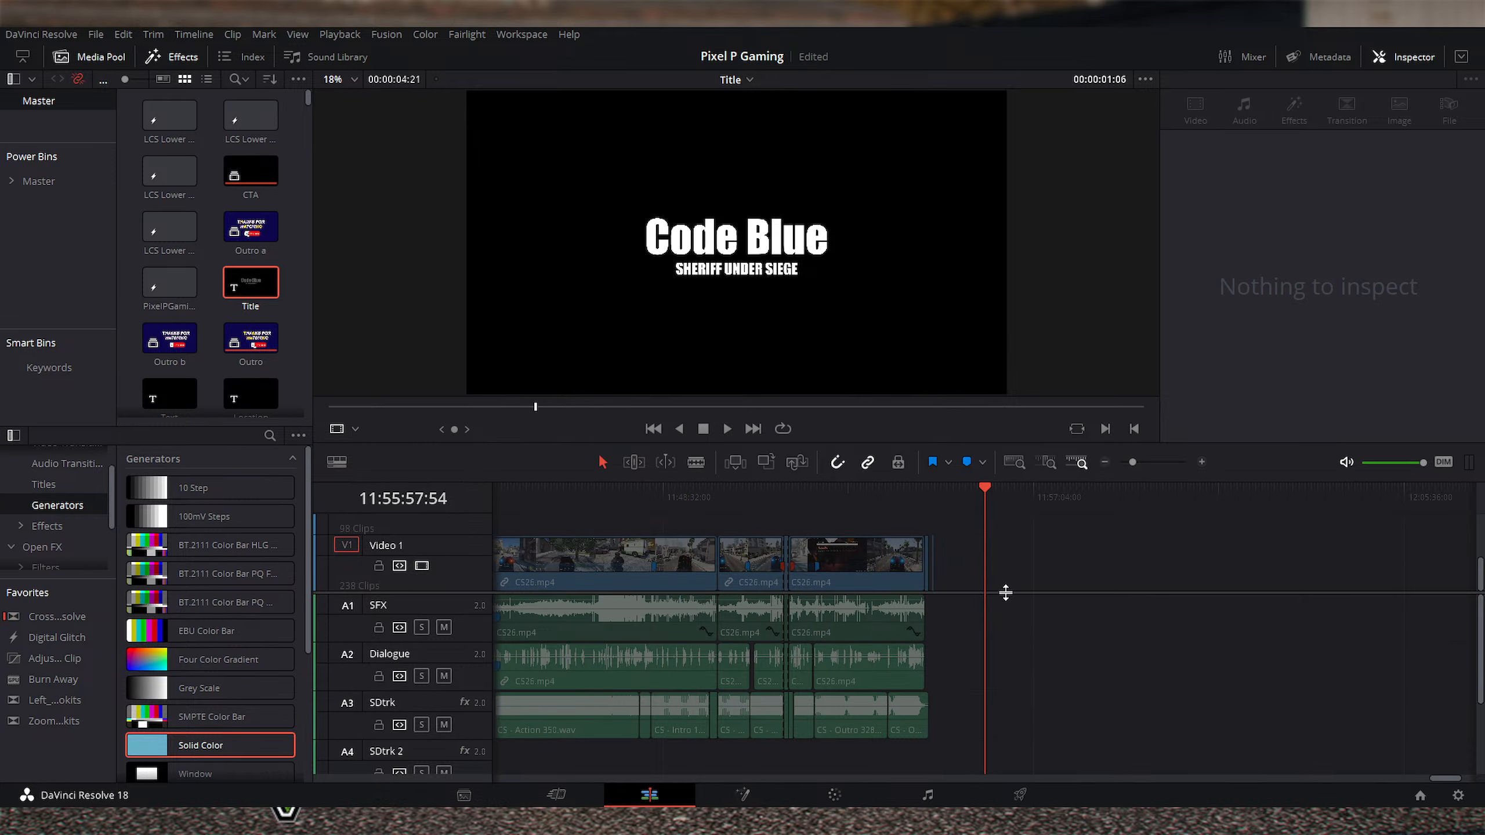
left_click(1013, 575)
key("ctrl+z")
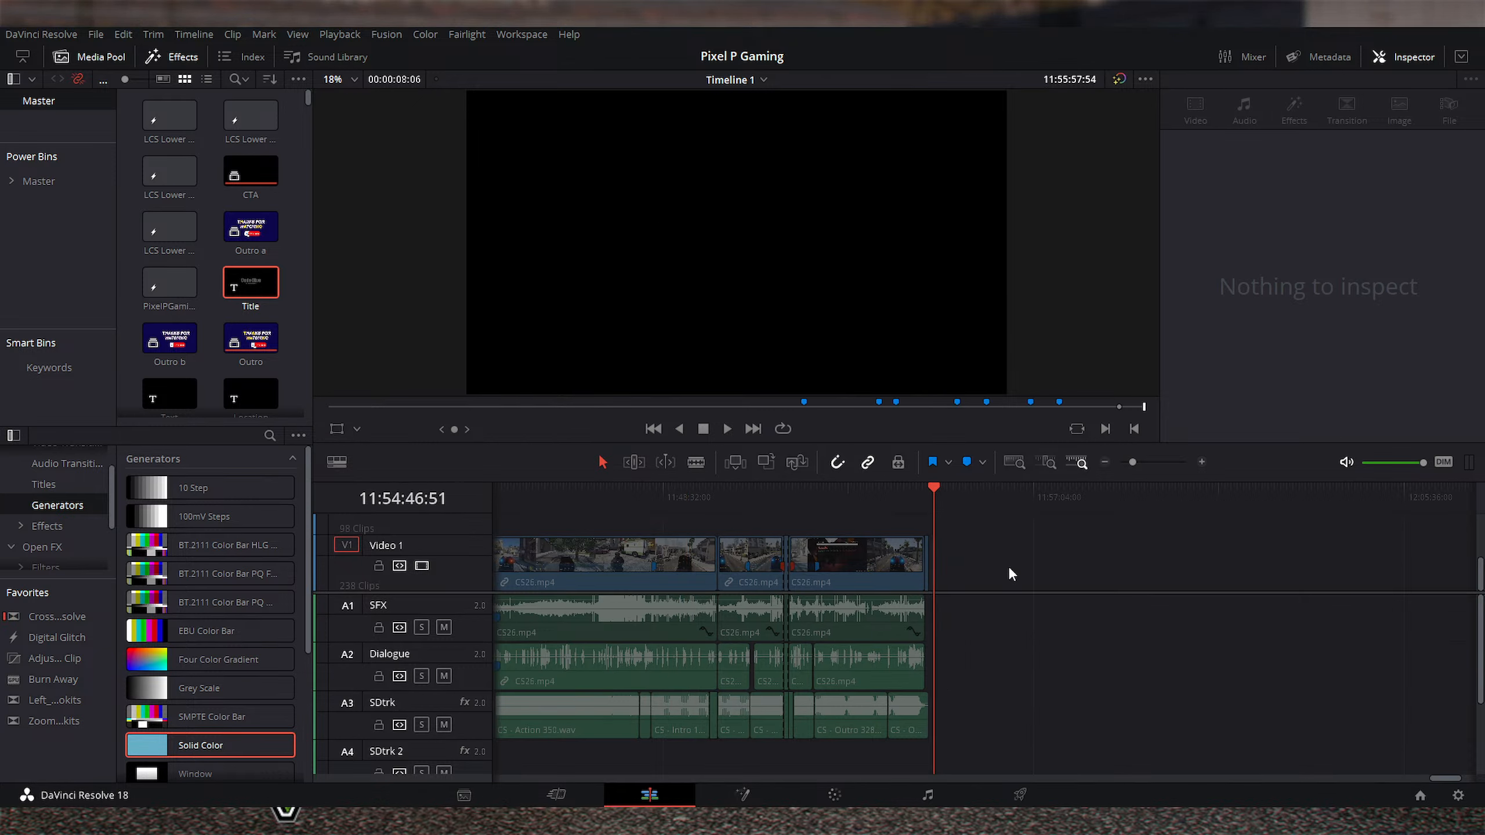
Step: Delete the short still-image clip standing after the Outro clip on Video 1
key("ctrl+equal")
key("ctrl+equal")
key("ctrl+equal")
key("ctrl+equal")
key("ctrl+equal")
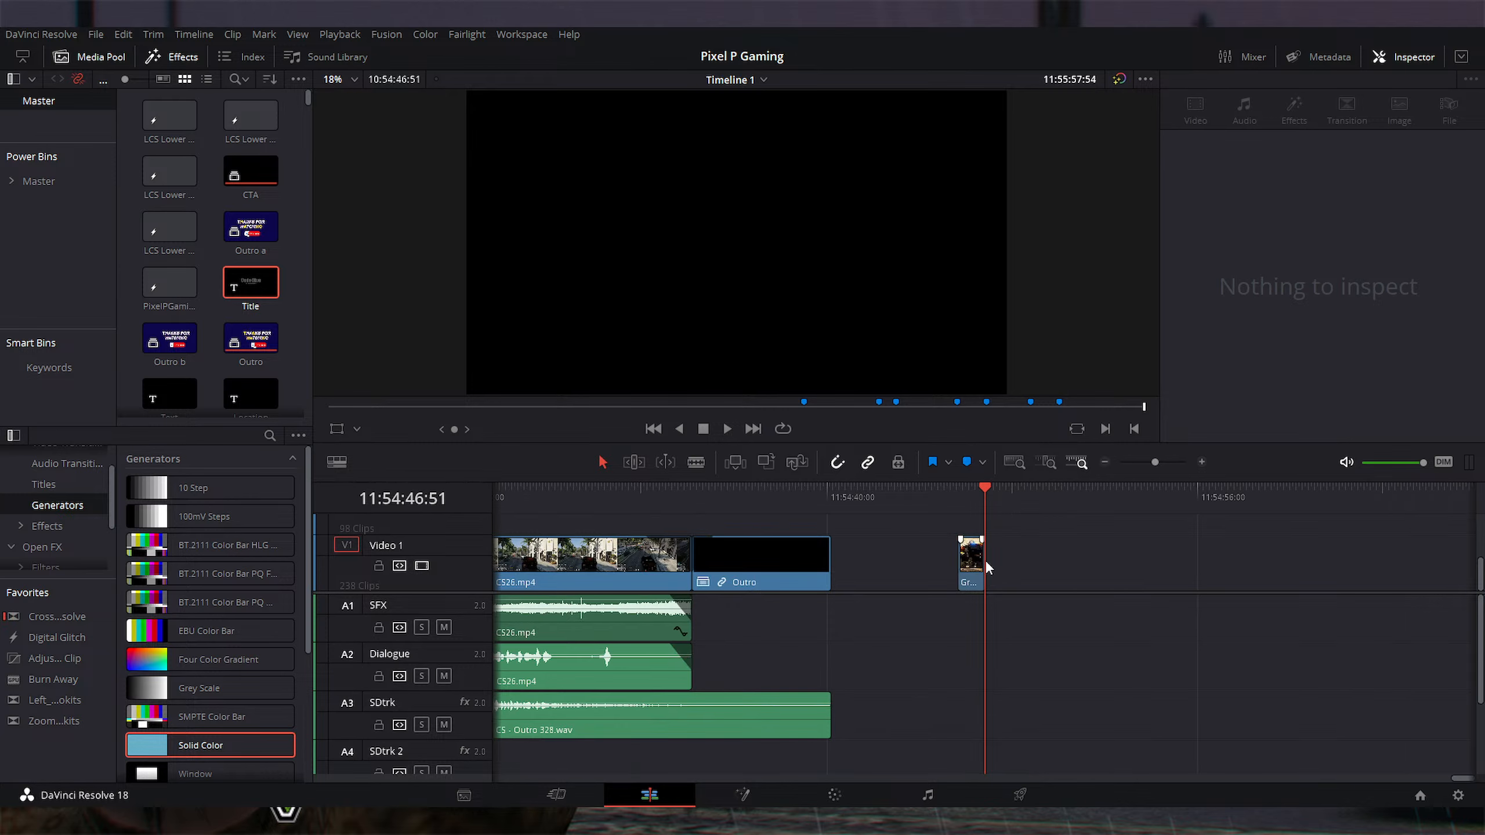
left_click(970, 558)
key("Delete")
Step: Insert the Title clip from the media pool on Video 1 after the Outro clip and save the project
left_click(253, 290)
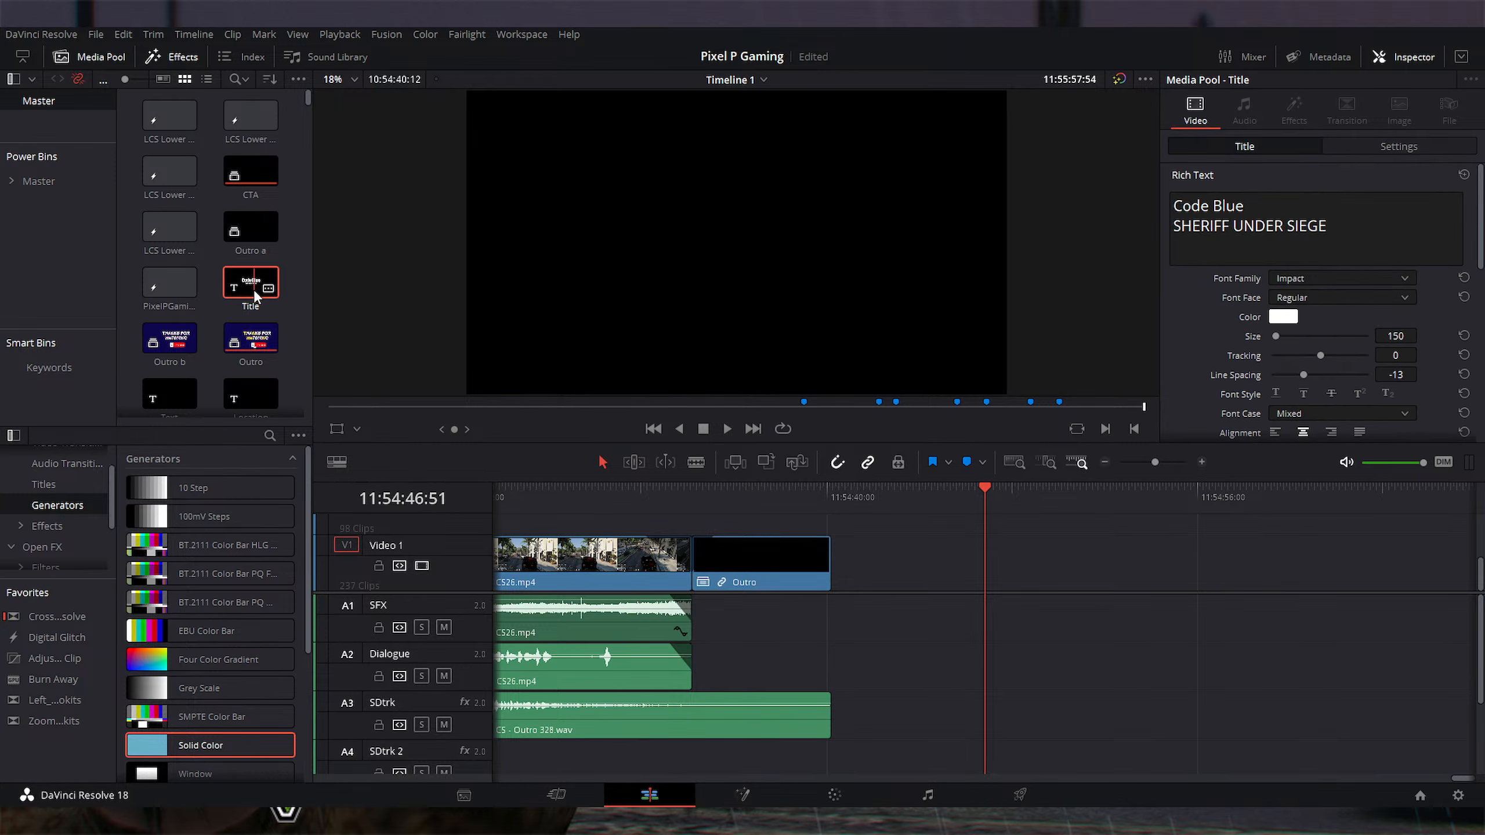
key("F10")
key("q")
key("ctrl+minus")
key("ctrl+minus")
key("ctrl+minus")
key("ctrl+minus")
key("ctrl+equal")
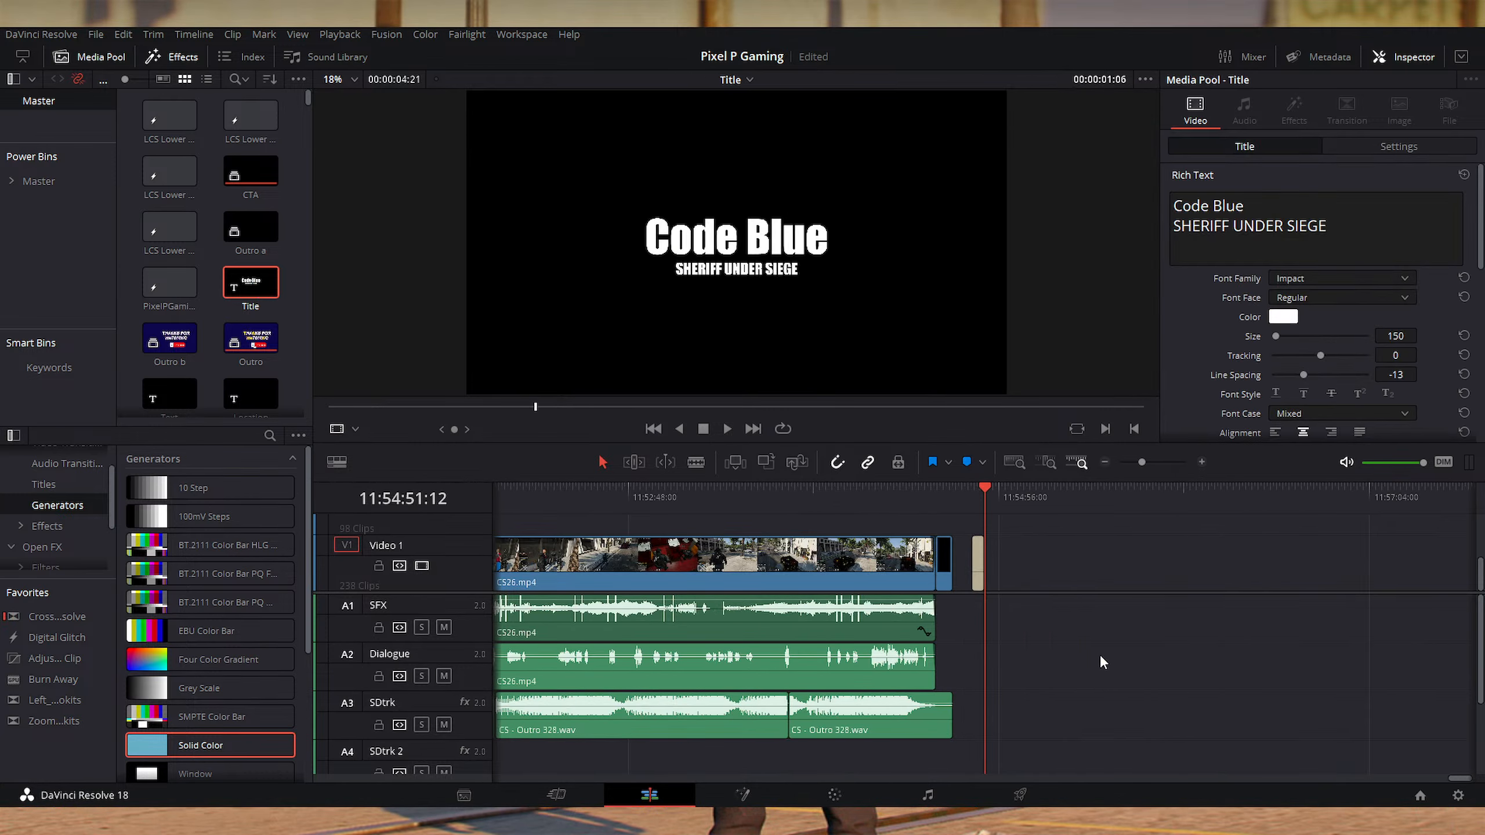
key("ctrl+s")
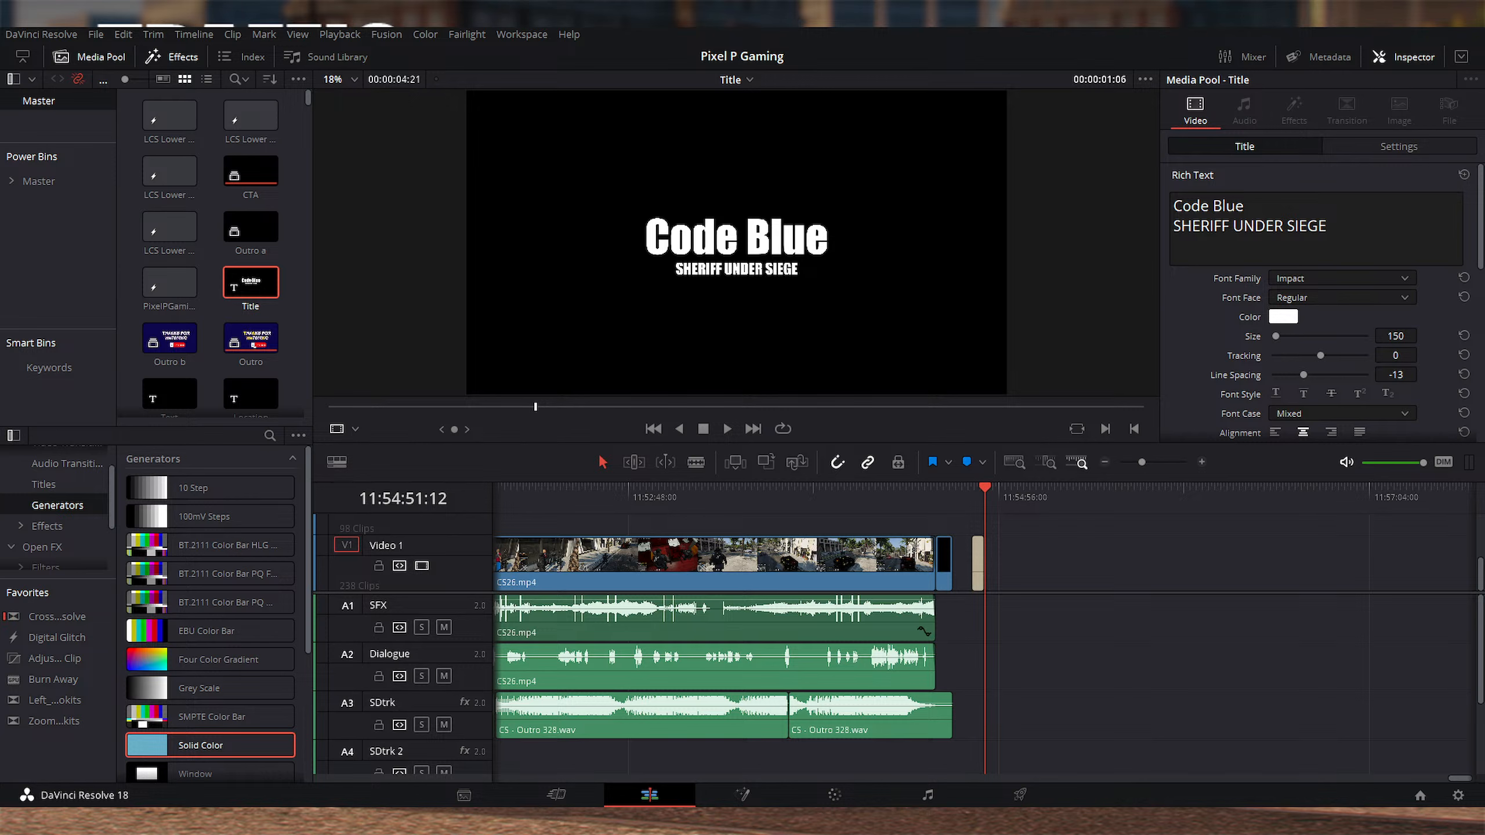
Step: Place DH43ES.mp4 directly after the title on Video 1 and move DH43.mp4 up against its end
left_click_drag(1107, 525, 985, 563)
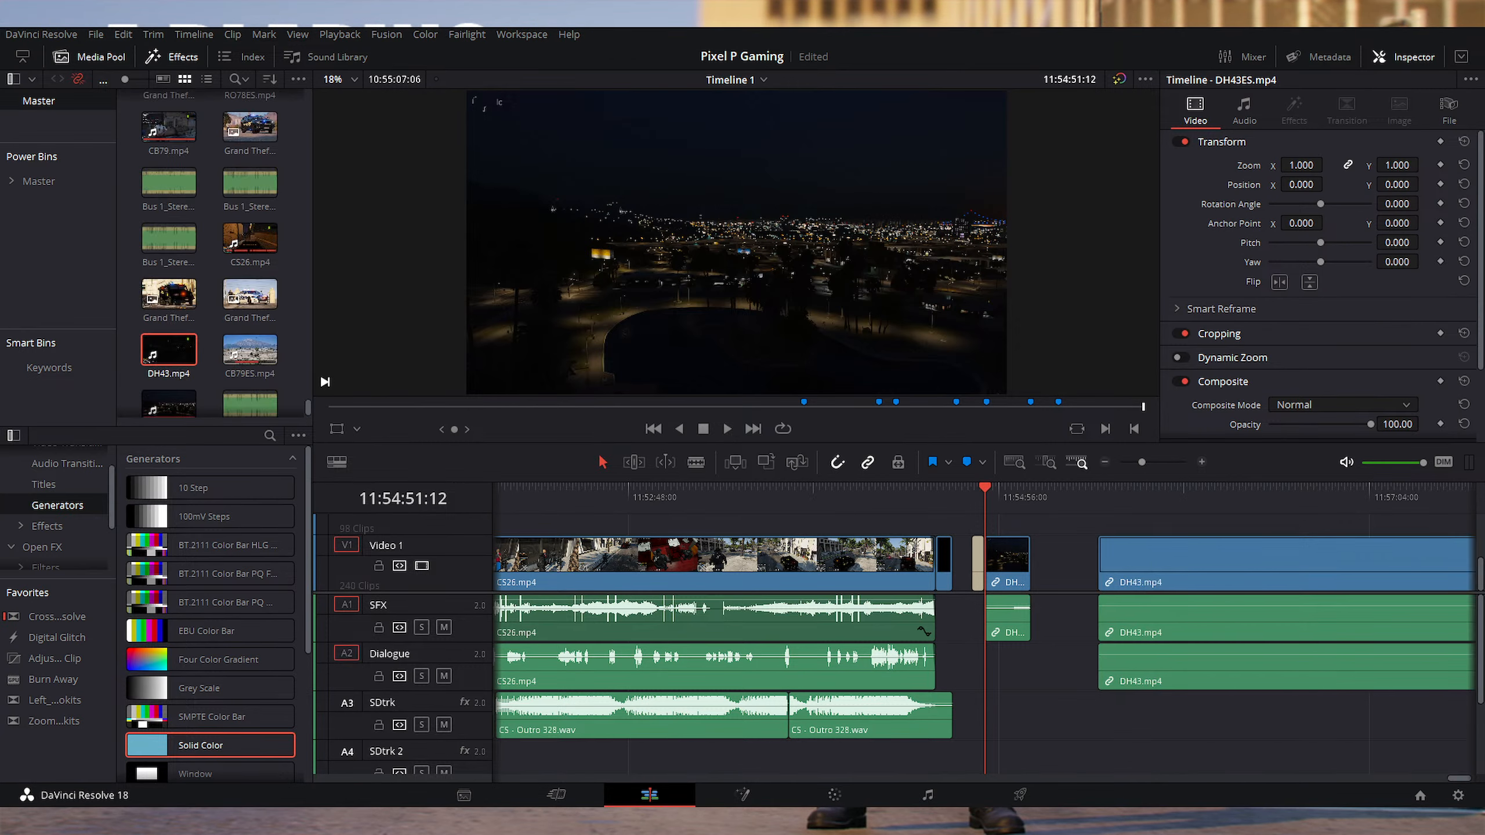
left_click_drag(1097, 562, 1044, 563)
left_click_drag(1085, 611, 1069, 611)
scroll(1069, 611, "down", 4)
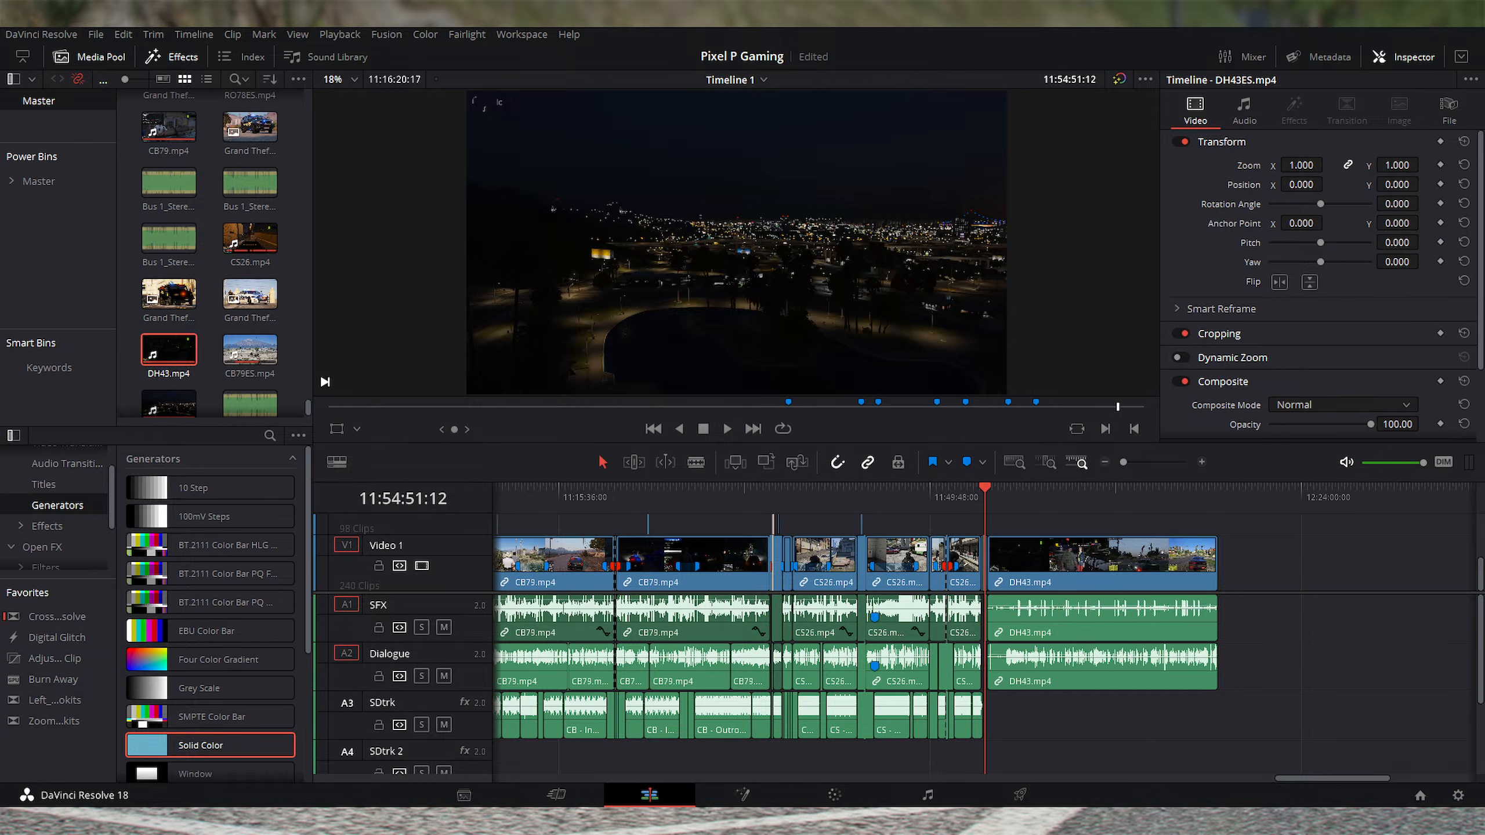
scroll(1069, 743, "up", 3)
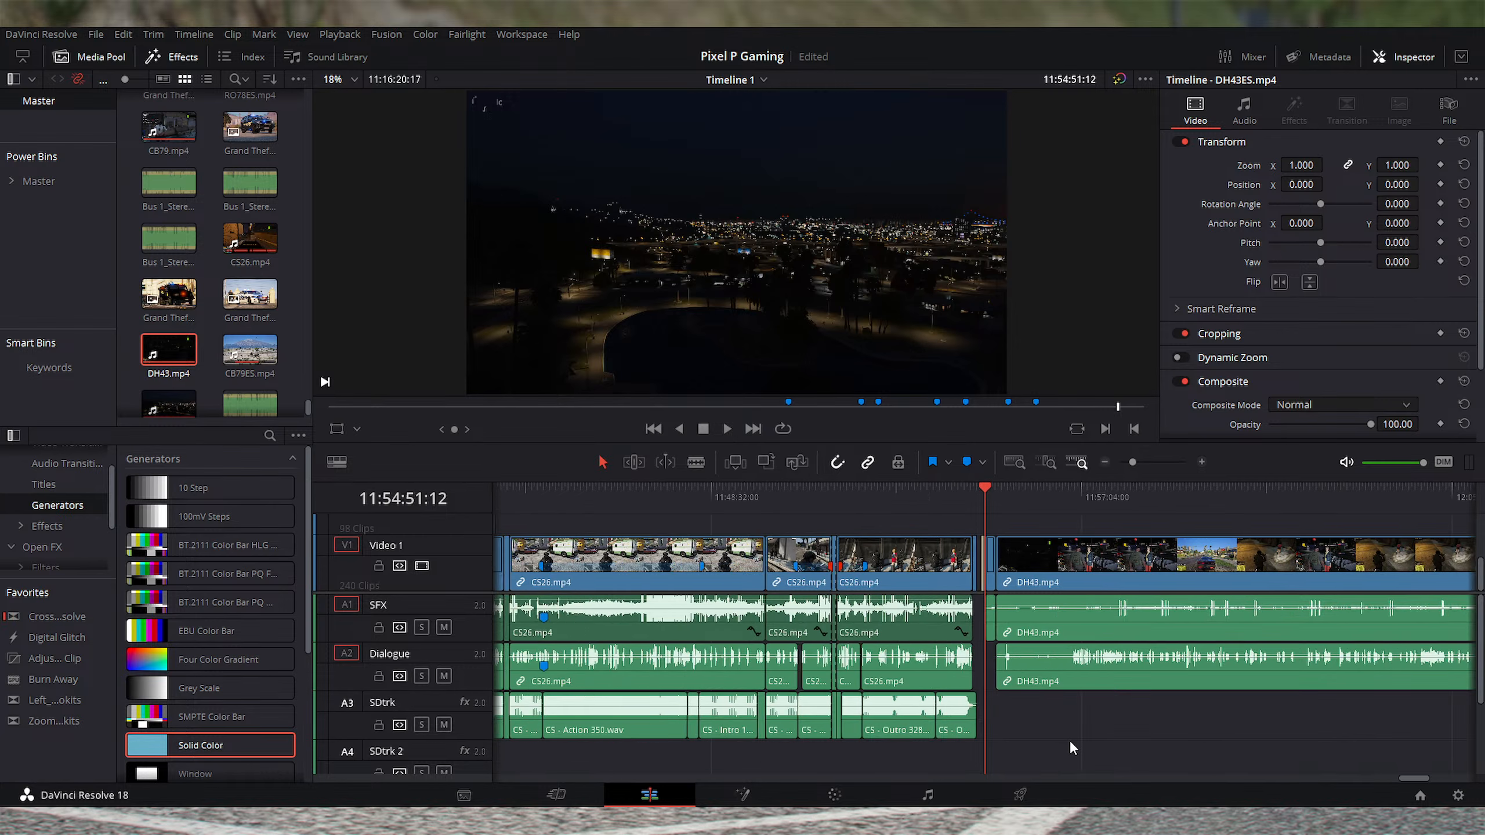
scroll(1068, 740, "right", 5)
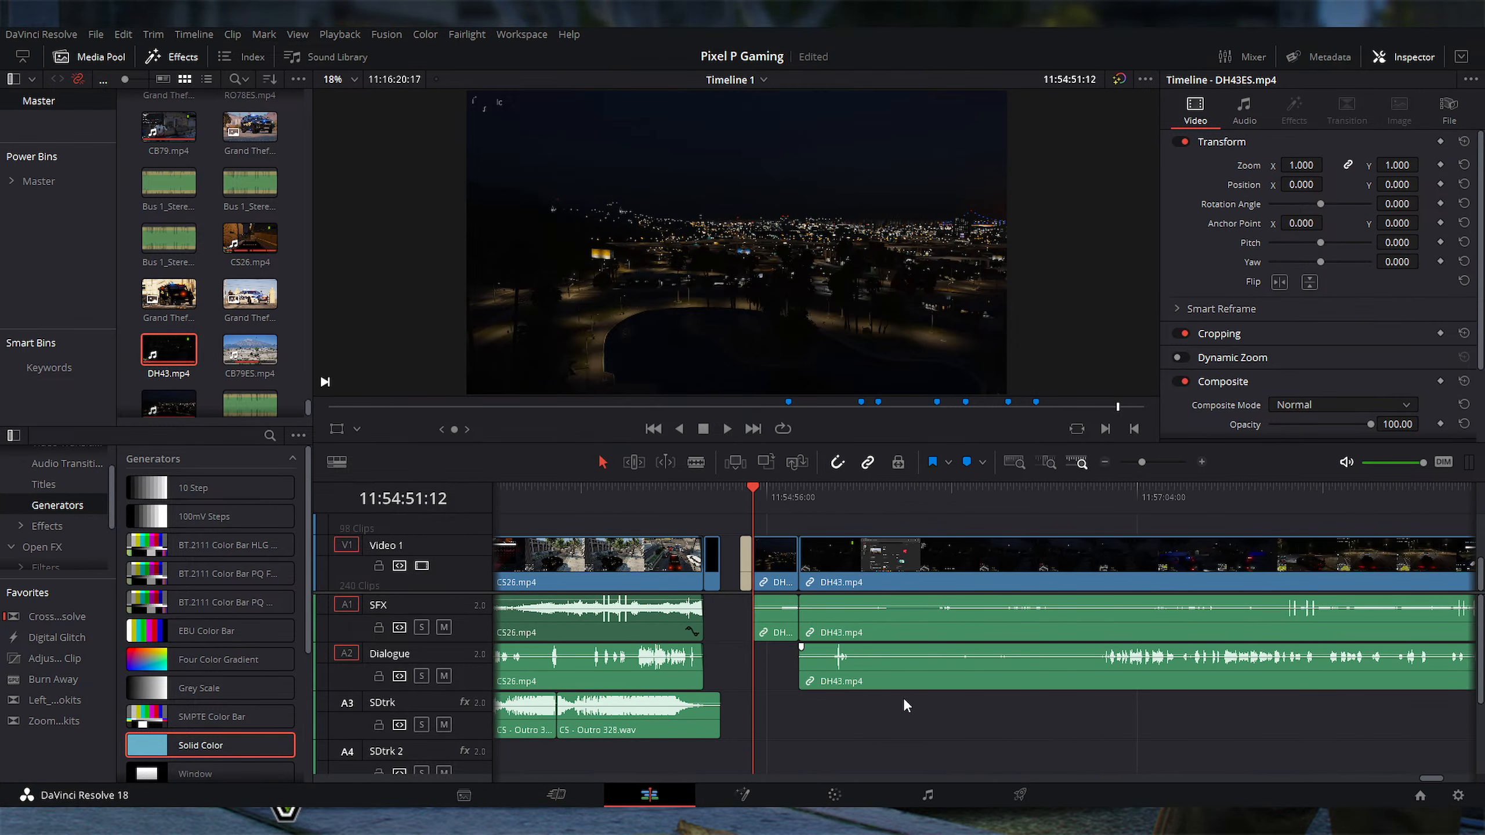
Step: Go to the Color page, select clips 271 and 272, and copy the grade of clip 269 onto them
left_click(847, 793)
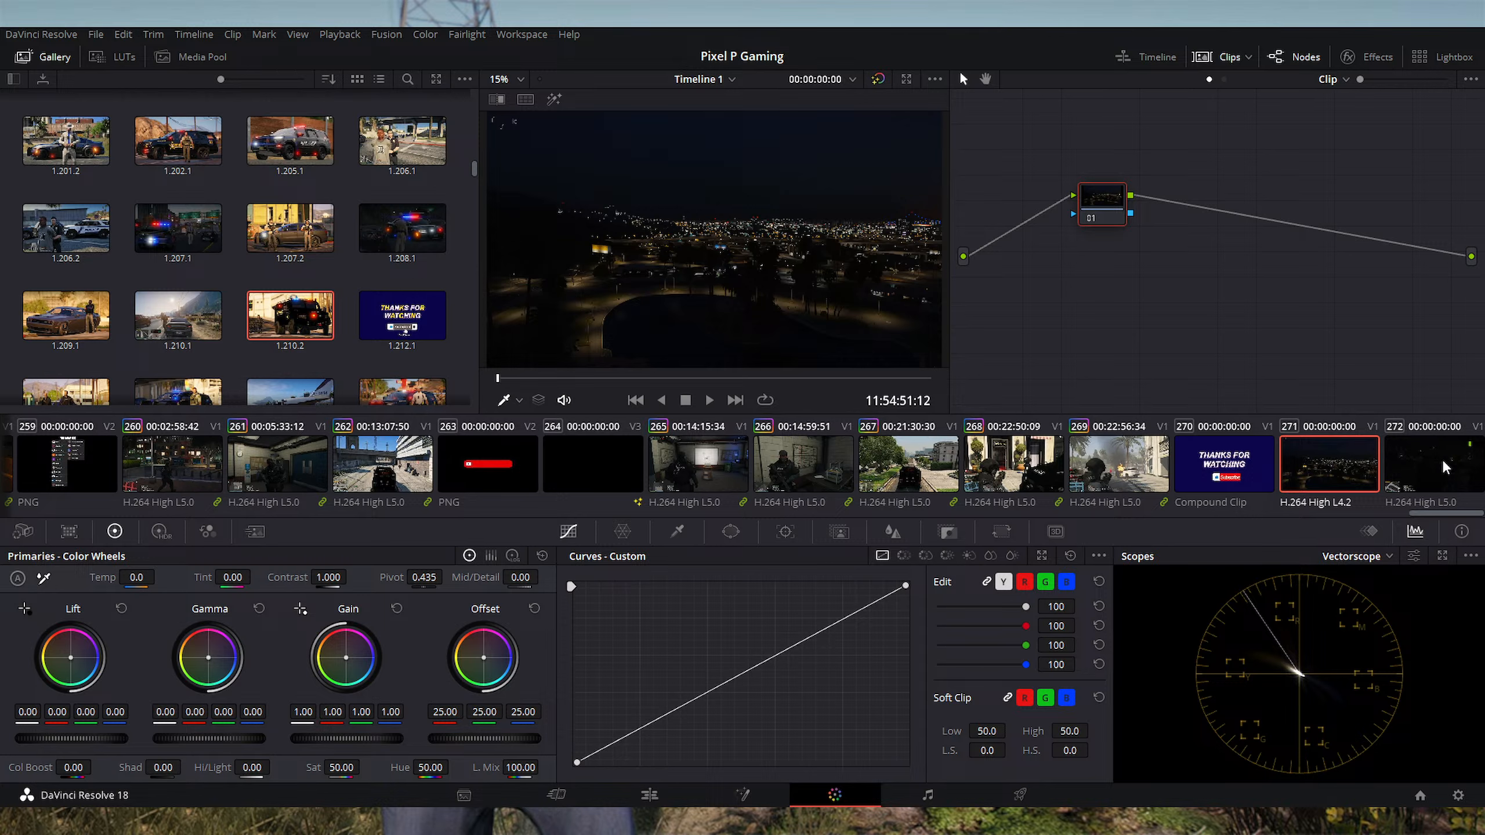
left_click(1407, 472)
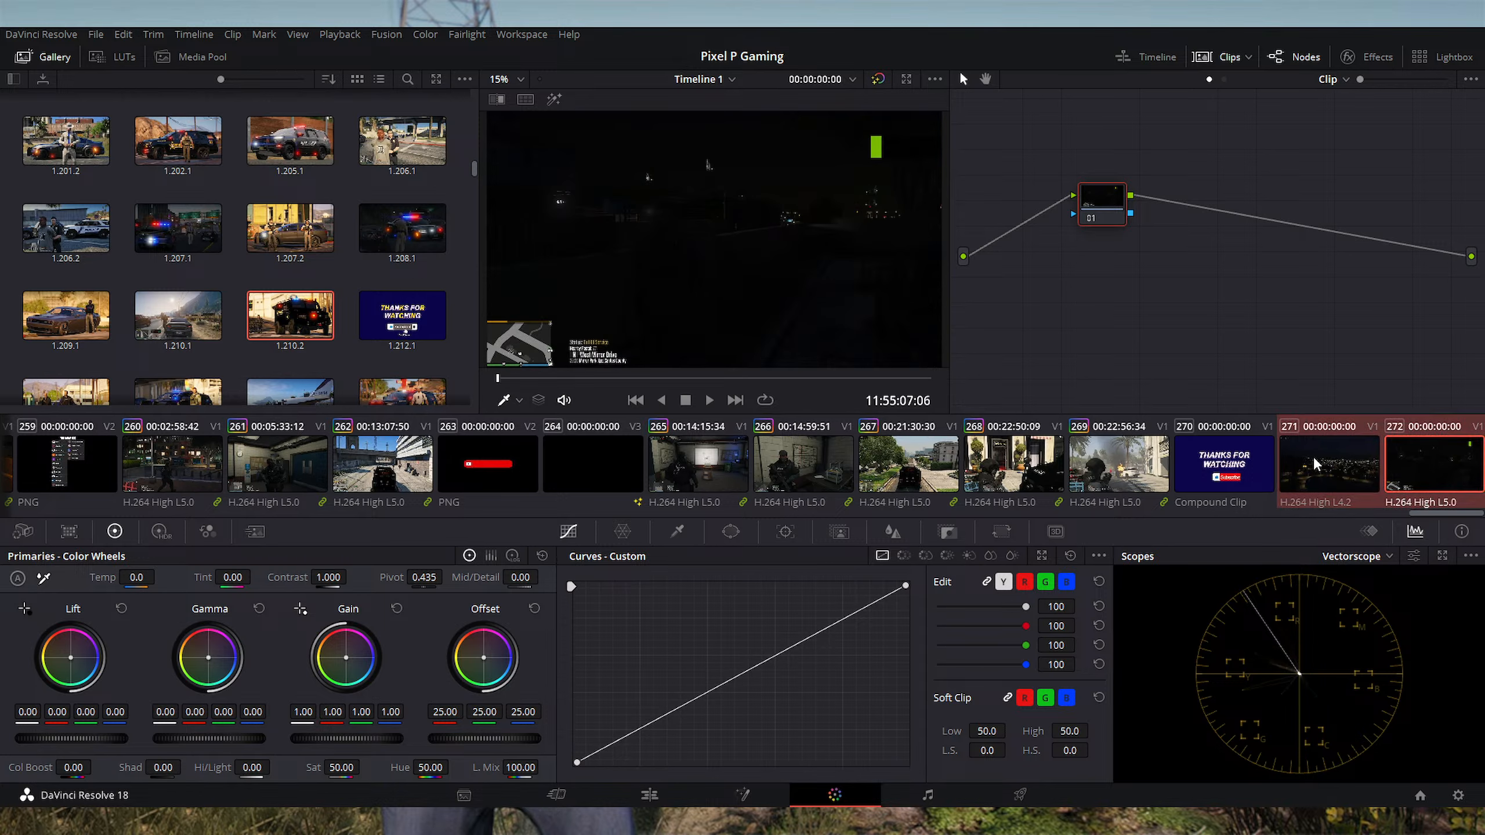
middle_click(1109, 453)
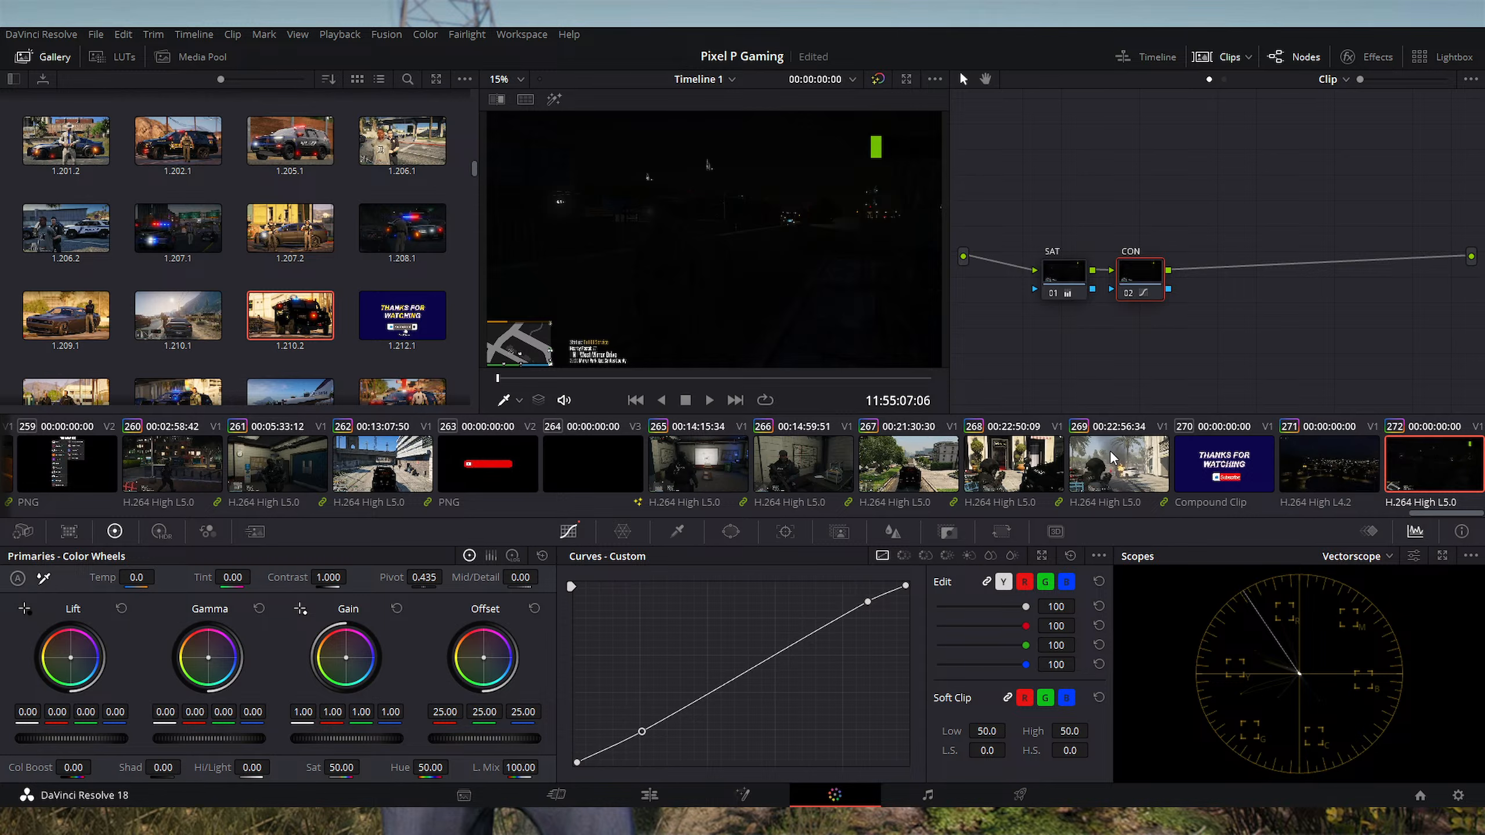
Step: Add clips 271 and 272 to the existing color group
left_click(1357, 472, "ctrl")
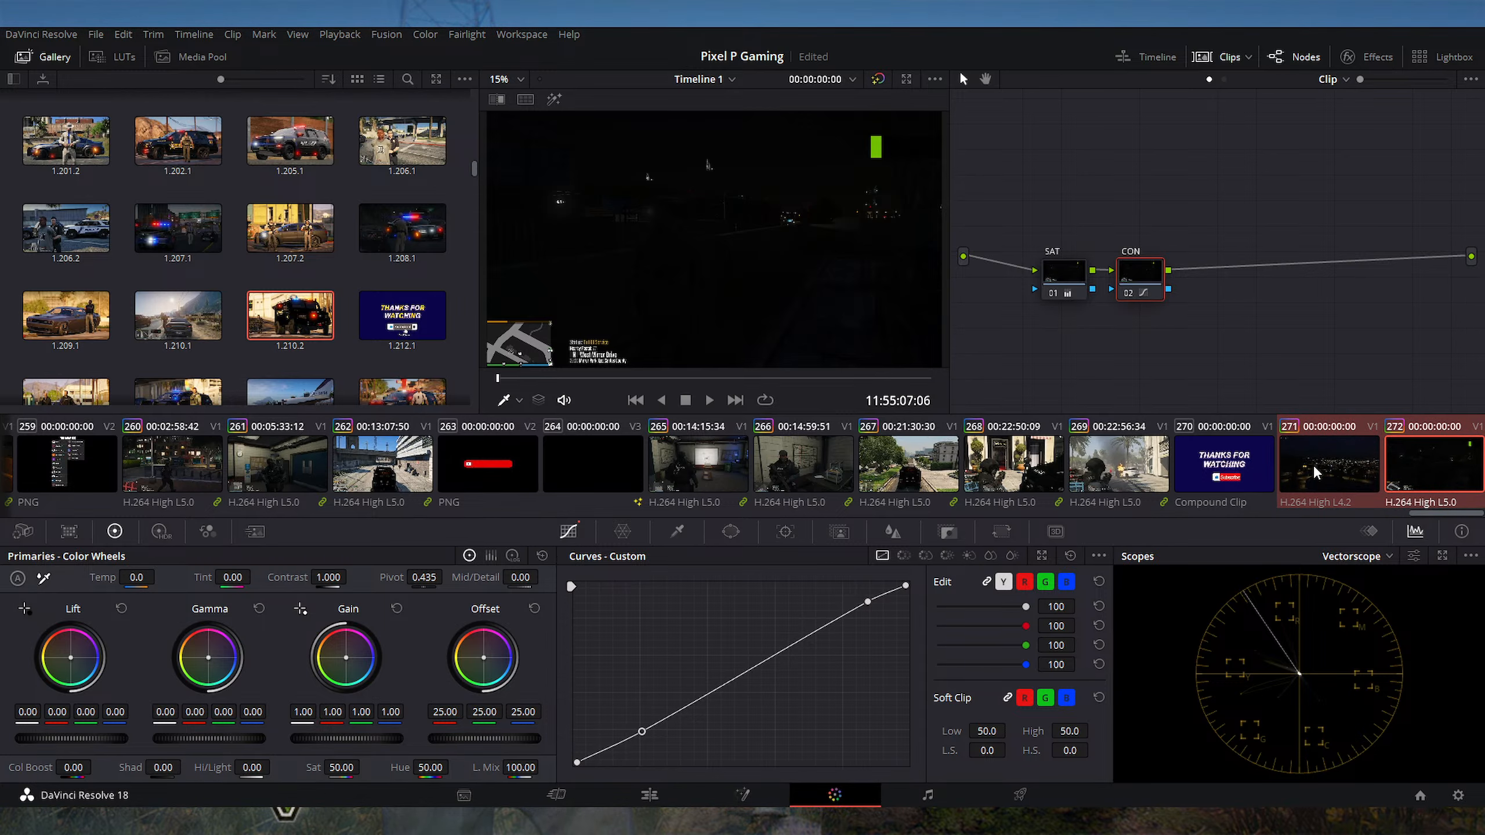
left_click(1302, 465)
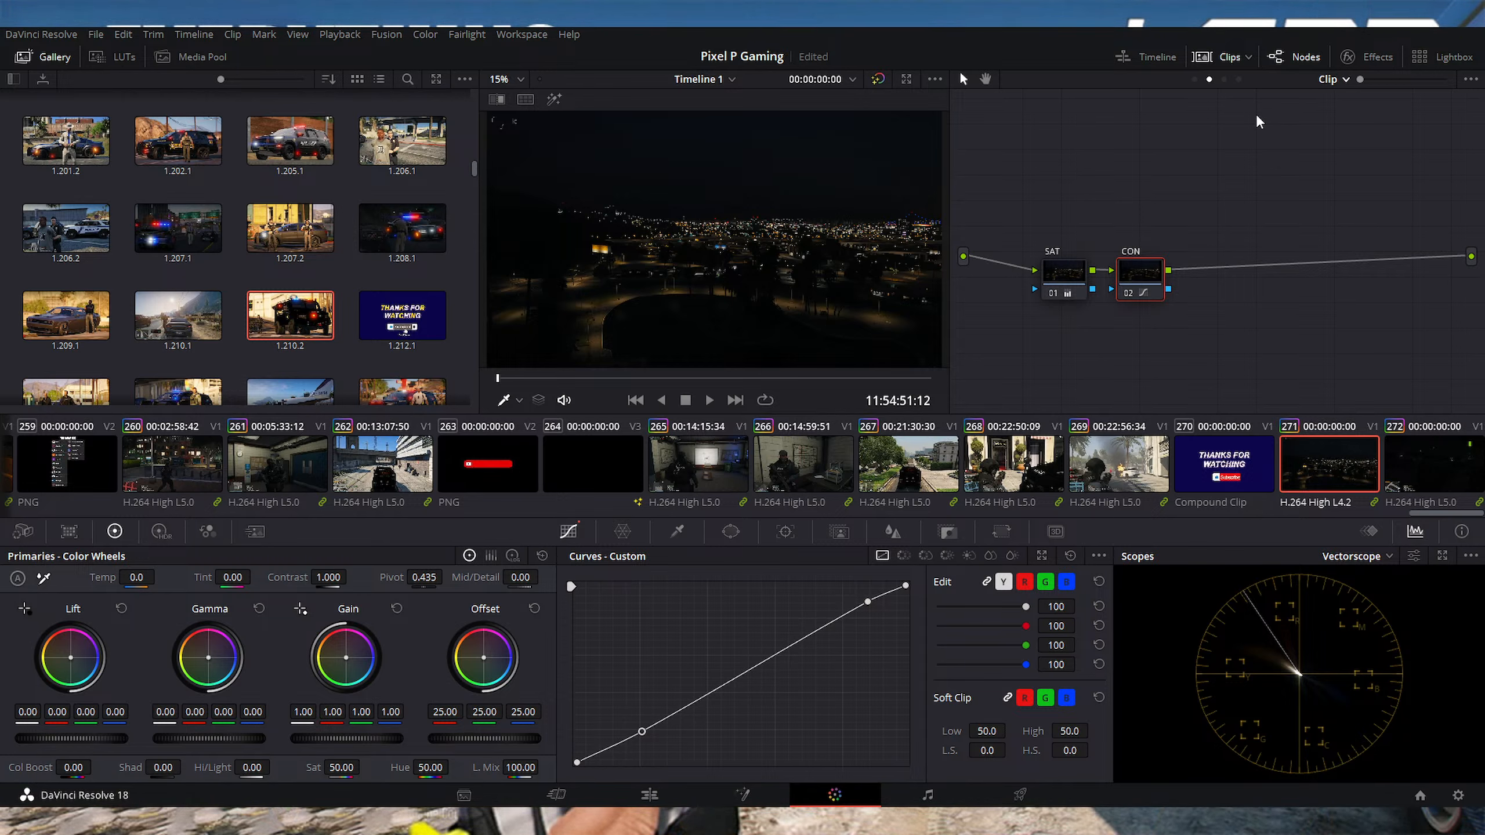
Step: Examine the node graphs of clip 271 at the clip, group pre-clip and group post-clip levels, including the SAT and CON nodes
left_click(1058, 274)
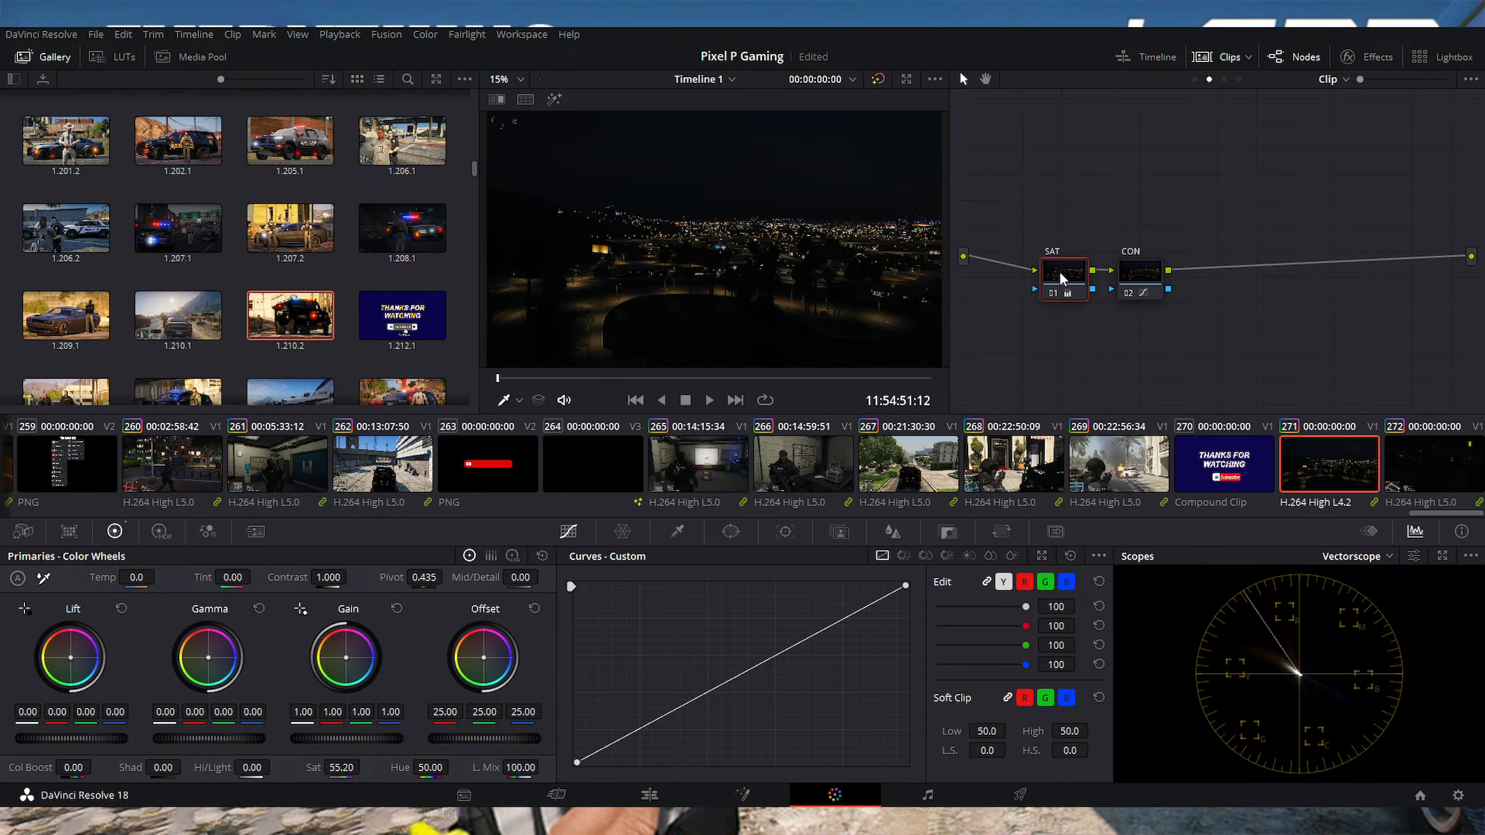
left_click(1194, 80)
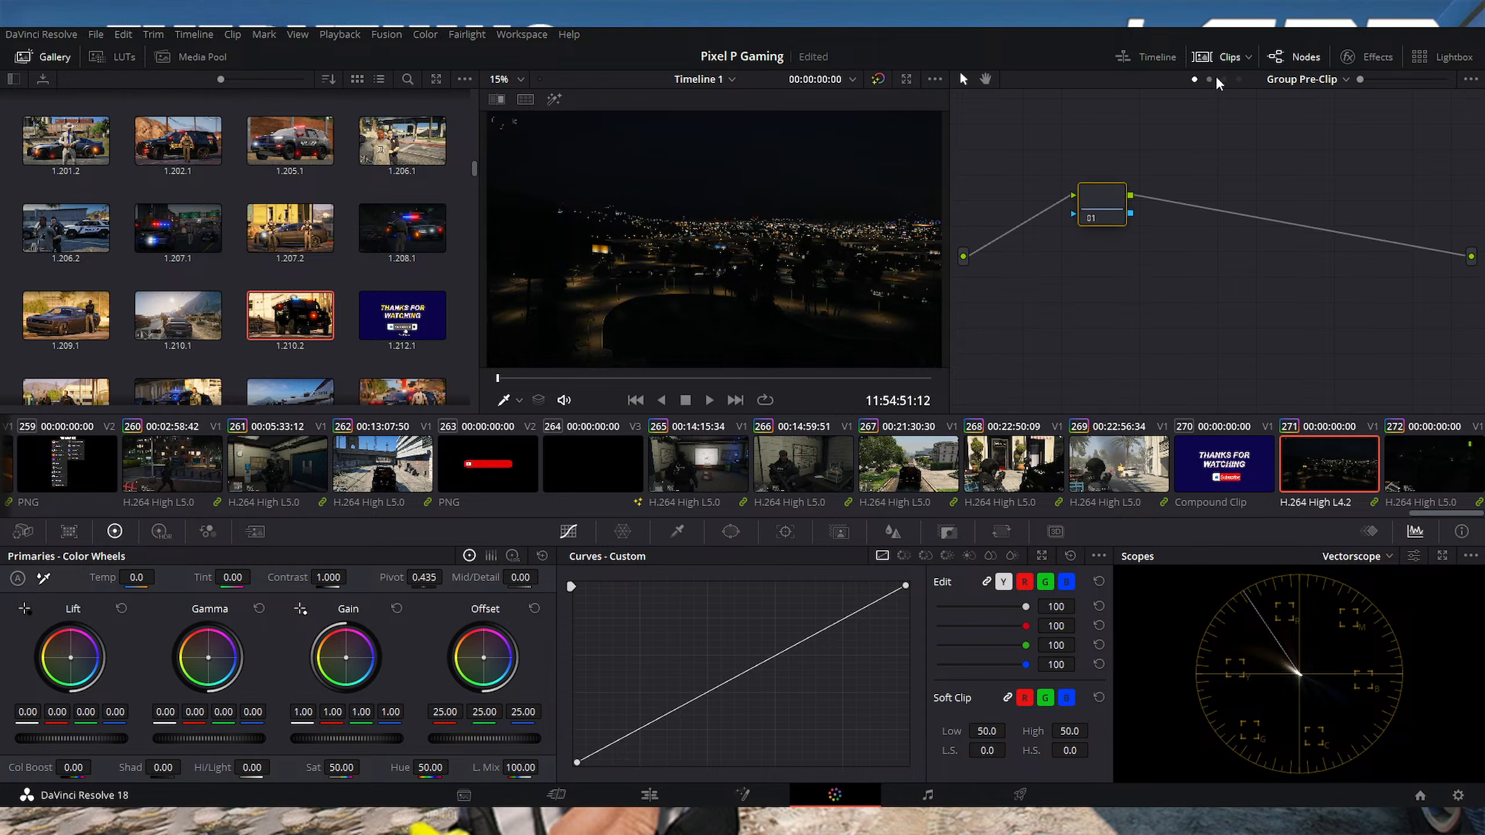
left_click(1209, 80)
left_click(1224, 80)
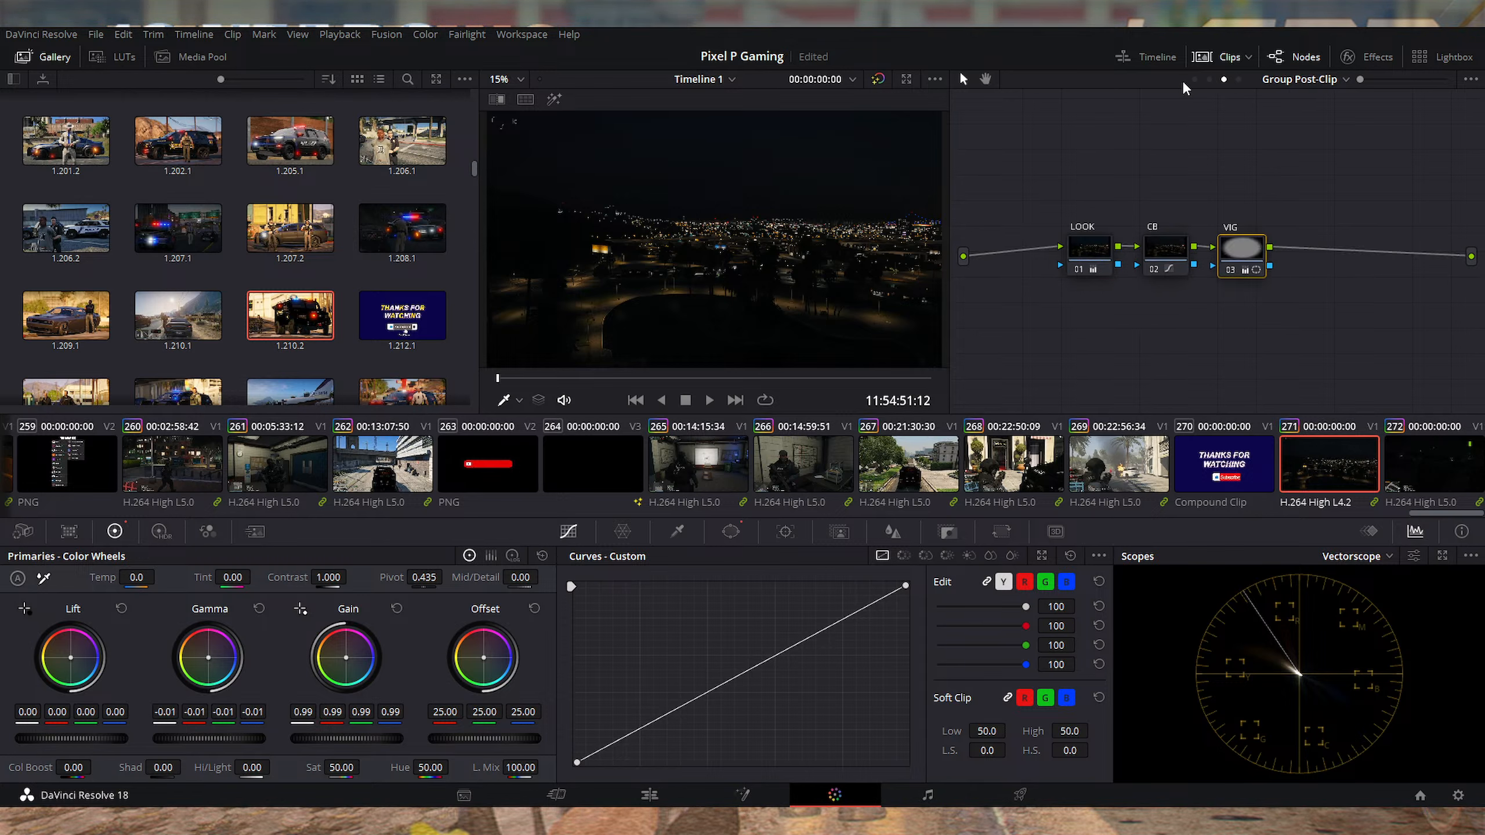
left_click(1209, 79)
left_click(1194, 80)
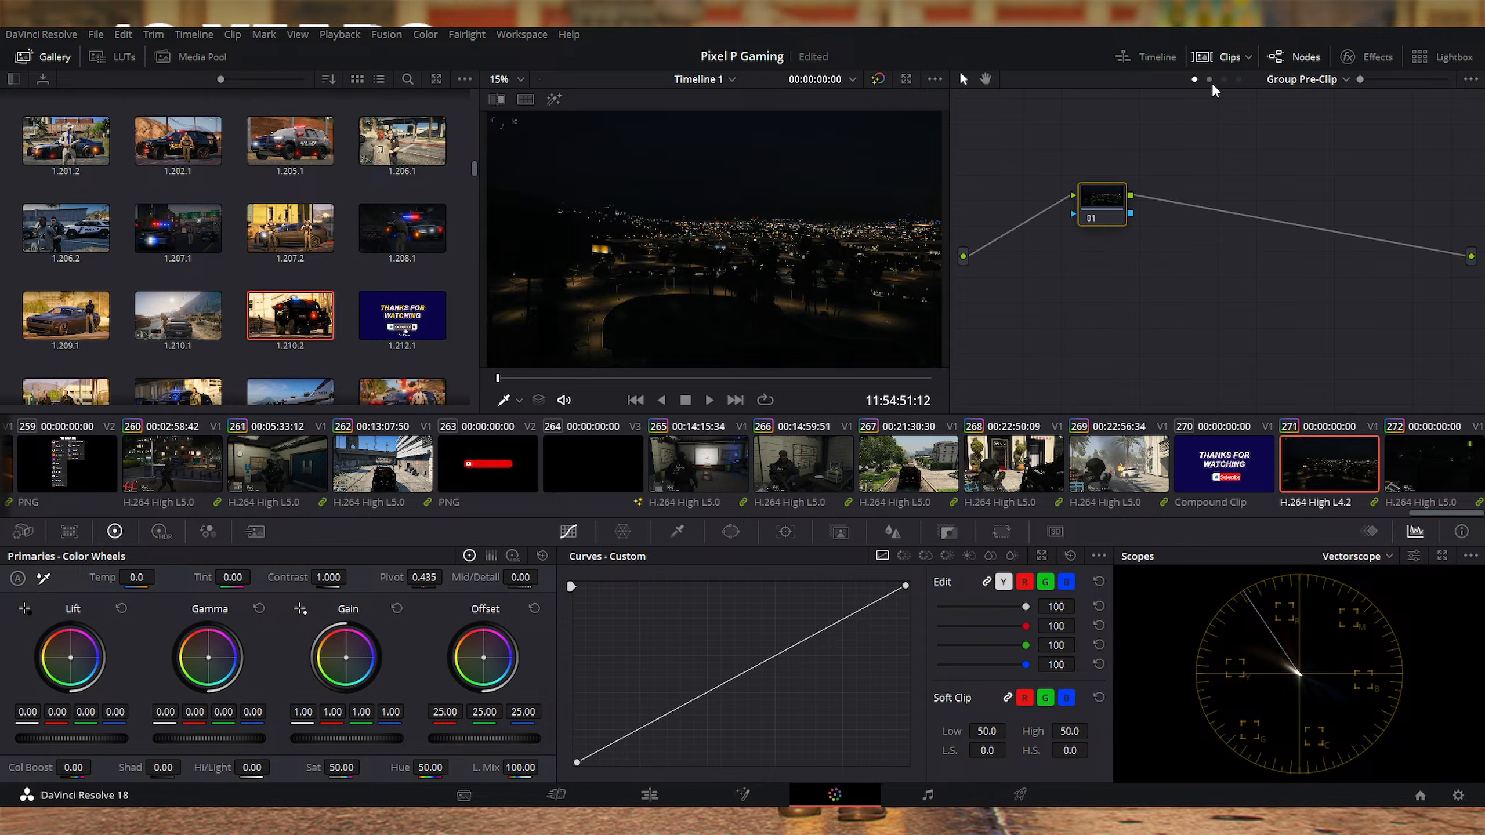
left_click(1209, 80)
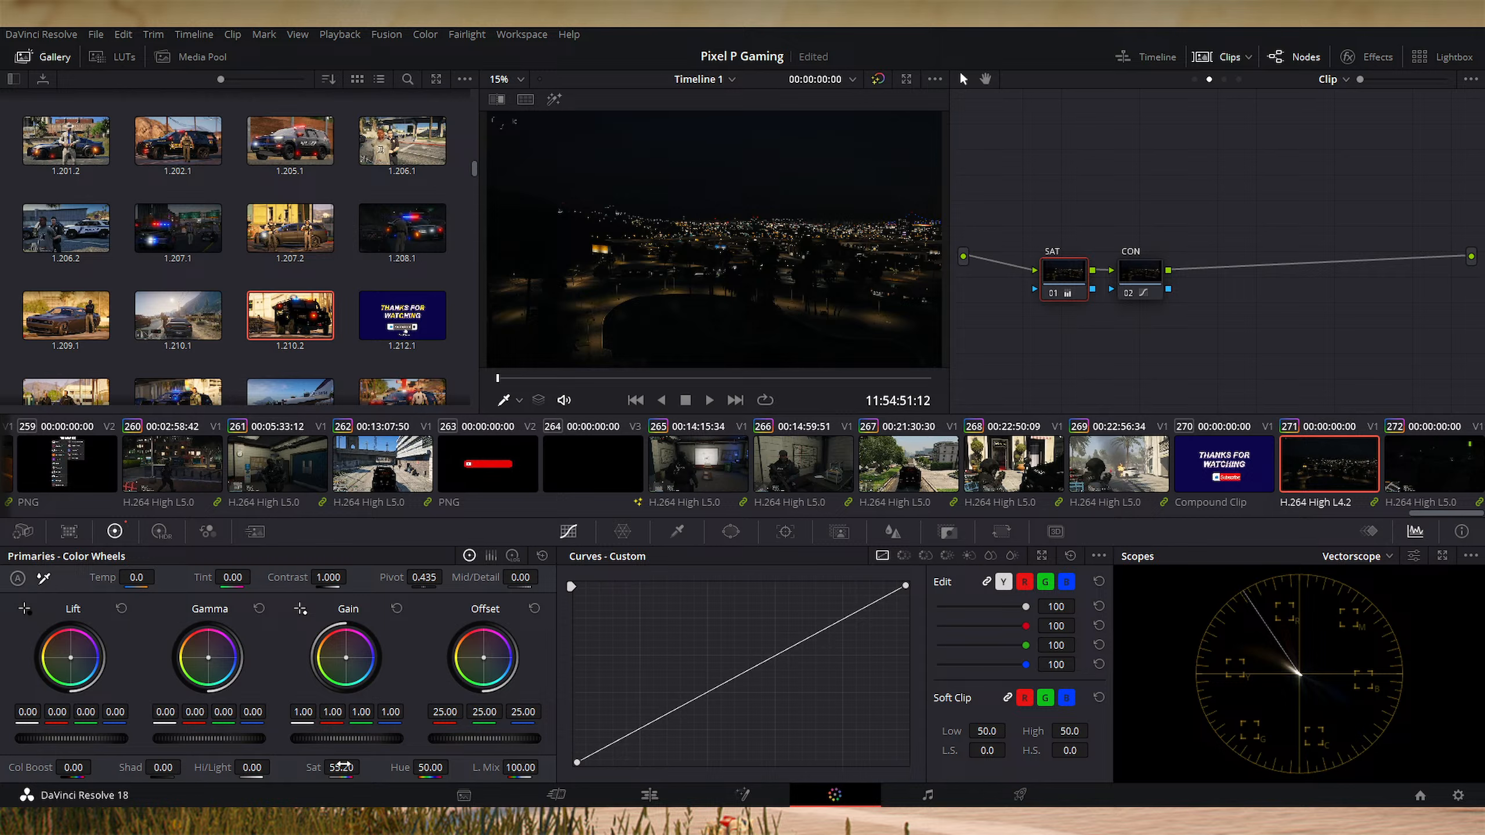
left_click(1148, 272)
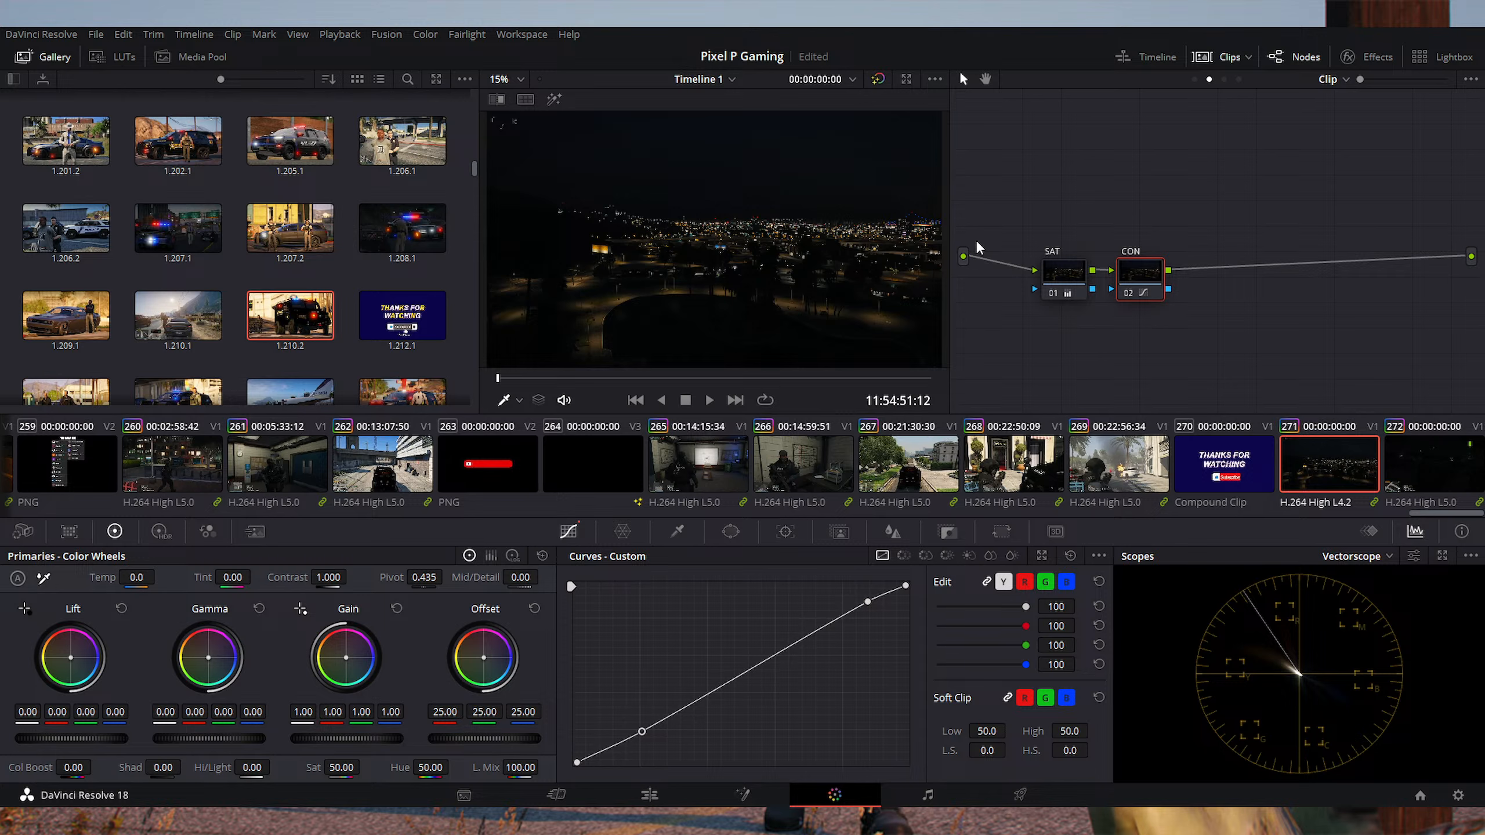
Step: Preview the grade of clip 271 at several frames along the clip
left_click(660, 378)
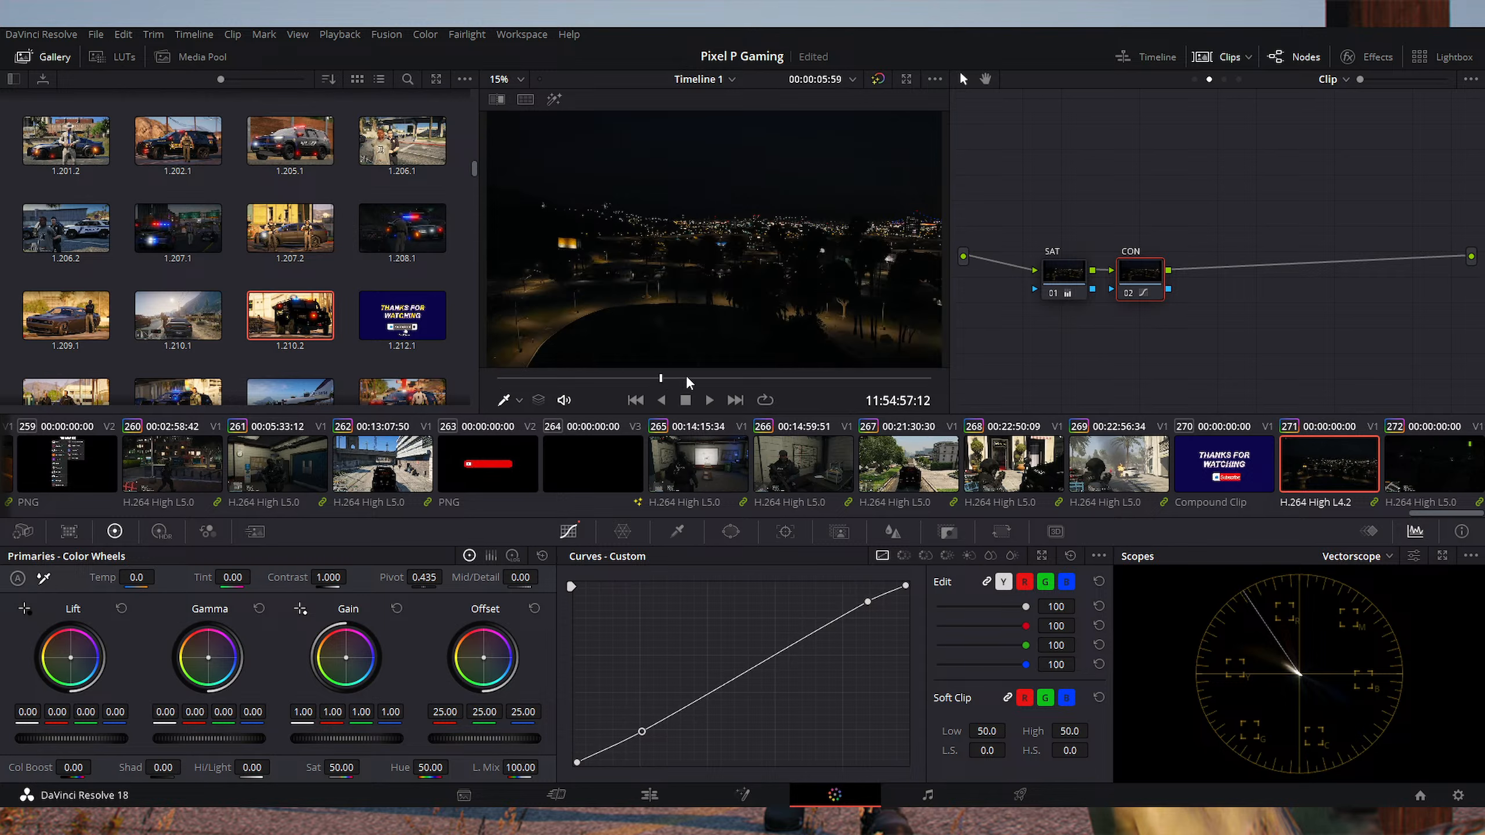
left_click(807, 379)
left_click(1063, 277)
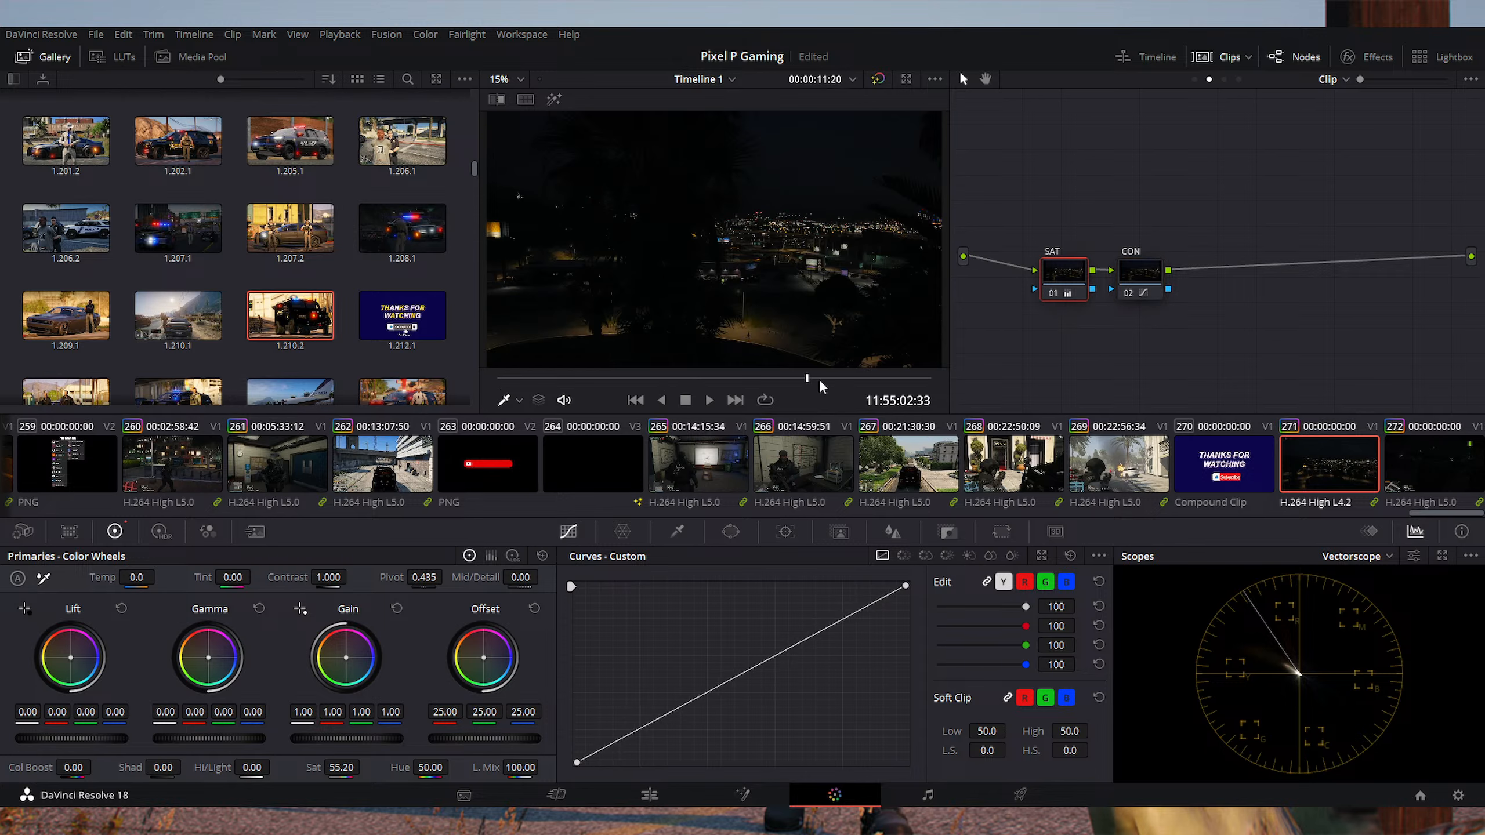
left_click(729, 379)
left_click(802, 378)
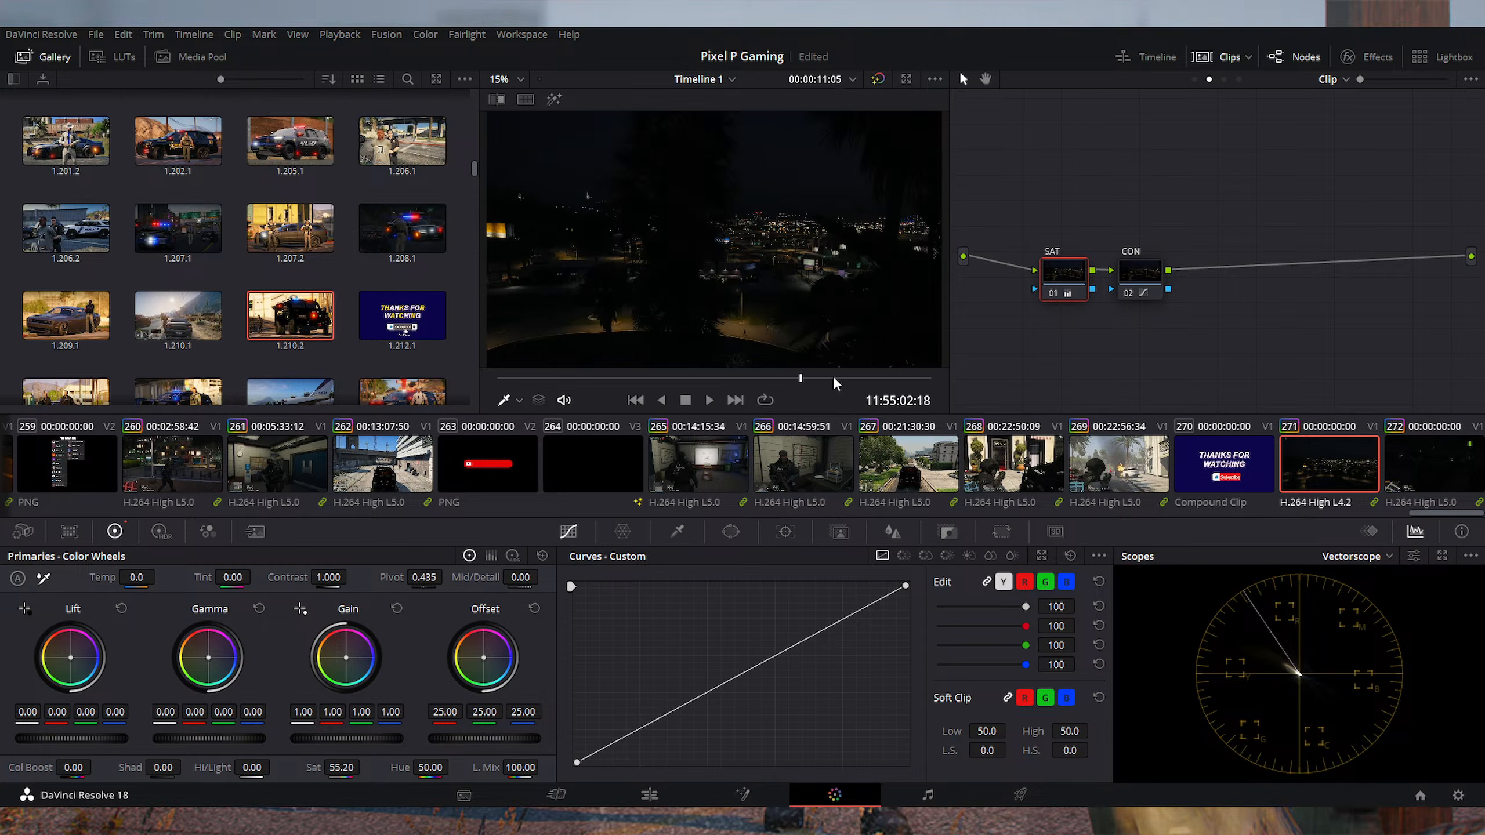
left_click(738, 379)
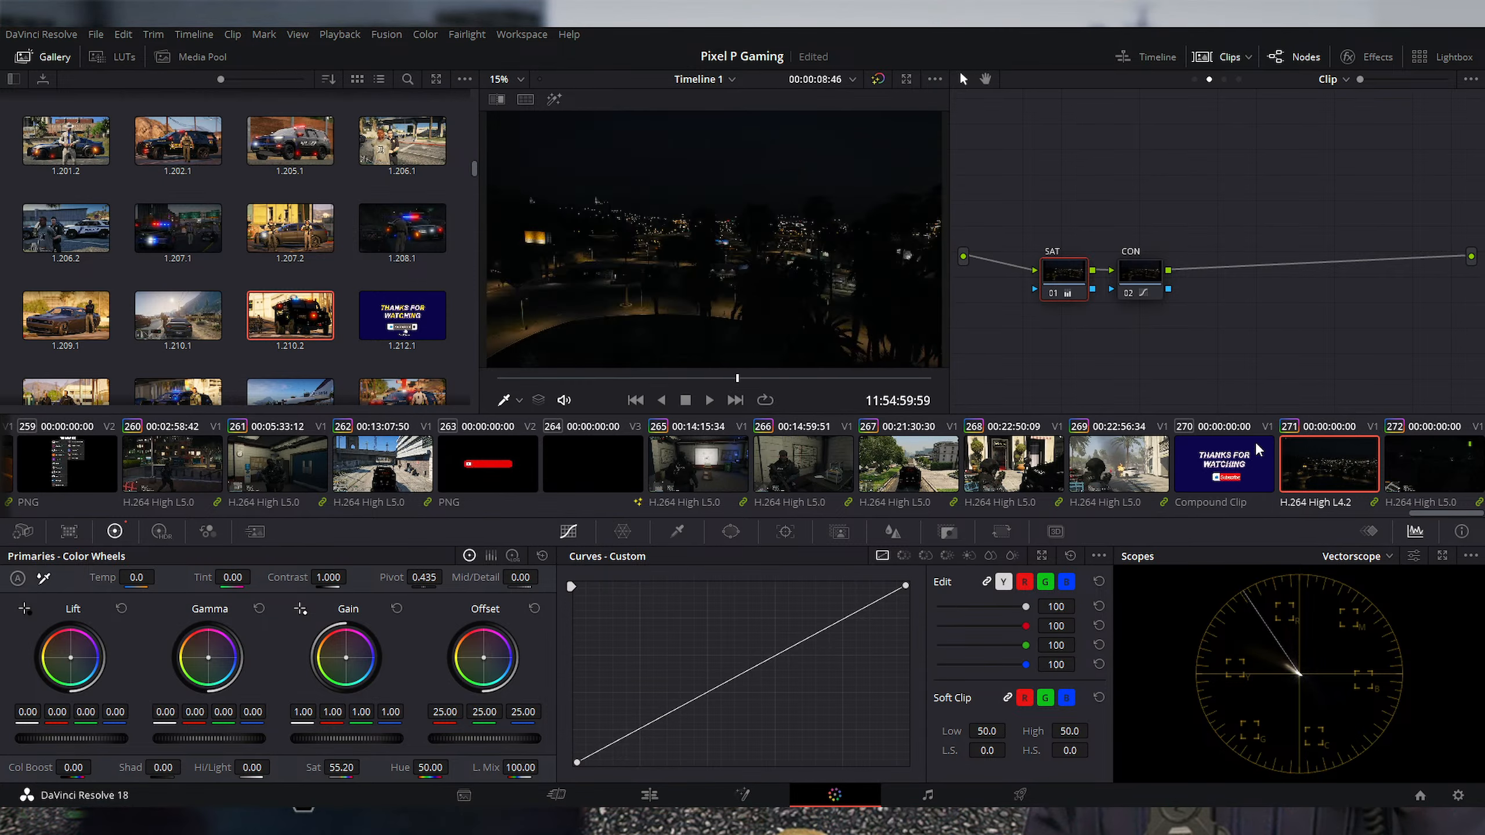
Step: View clip 272 at 12:14:10:24 and compare the picture with all grades bypassed and enabled
left_click(1432, 472)
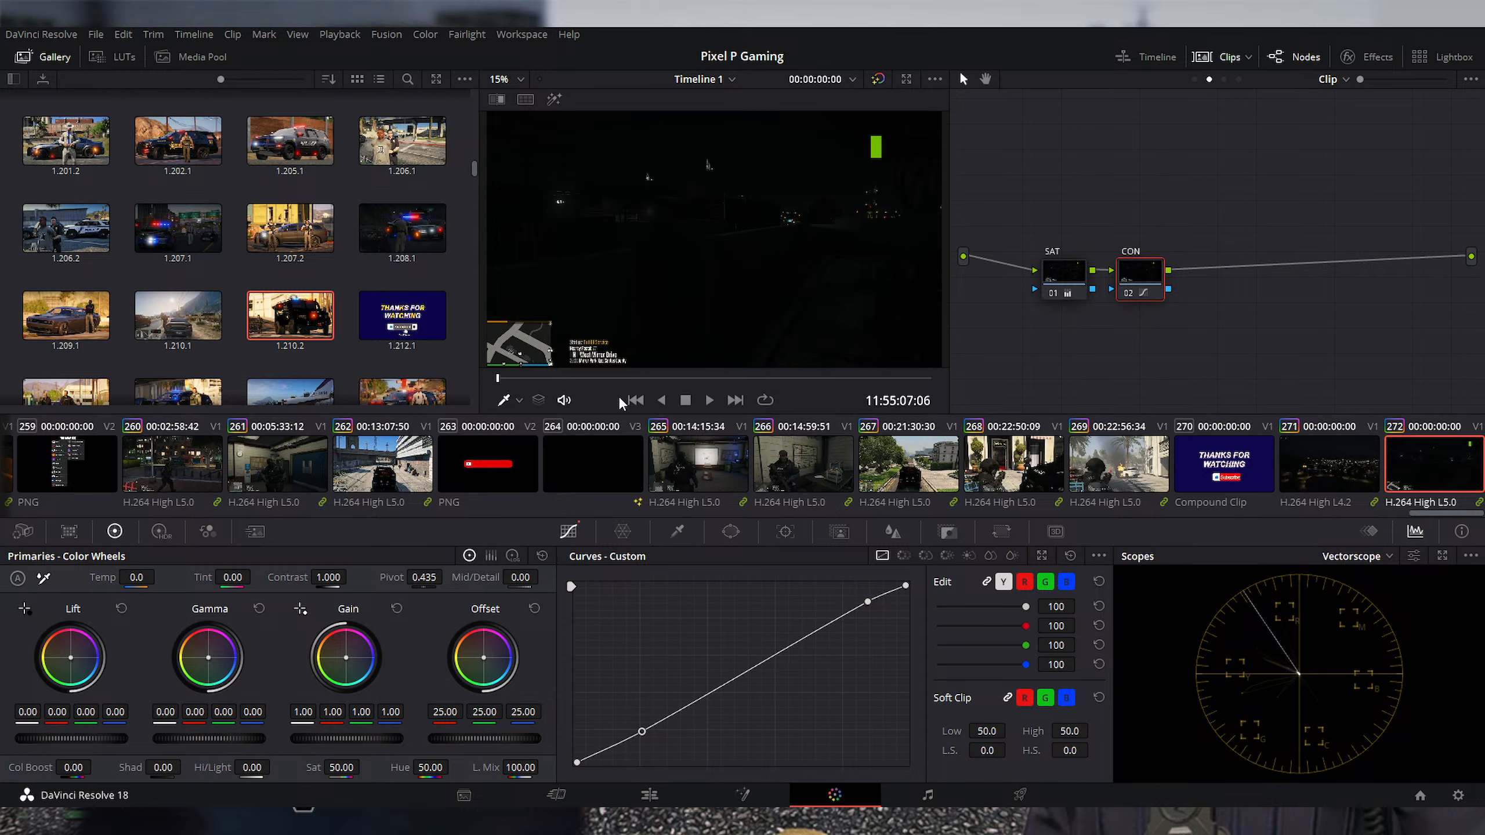
left_click_drag(634, 378, 887, 379)
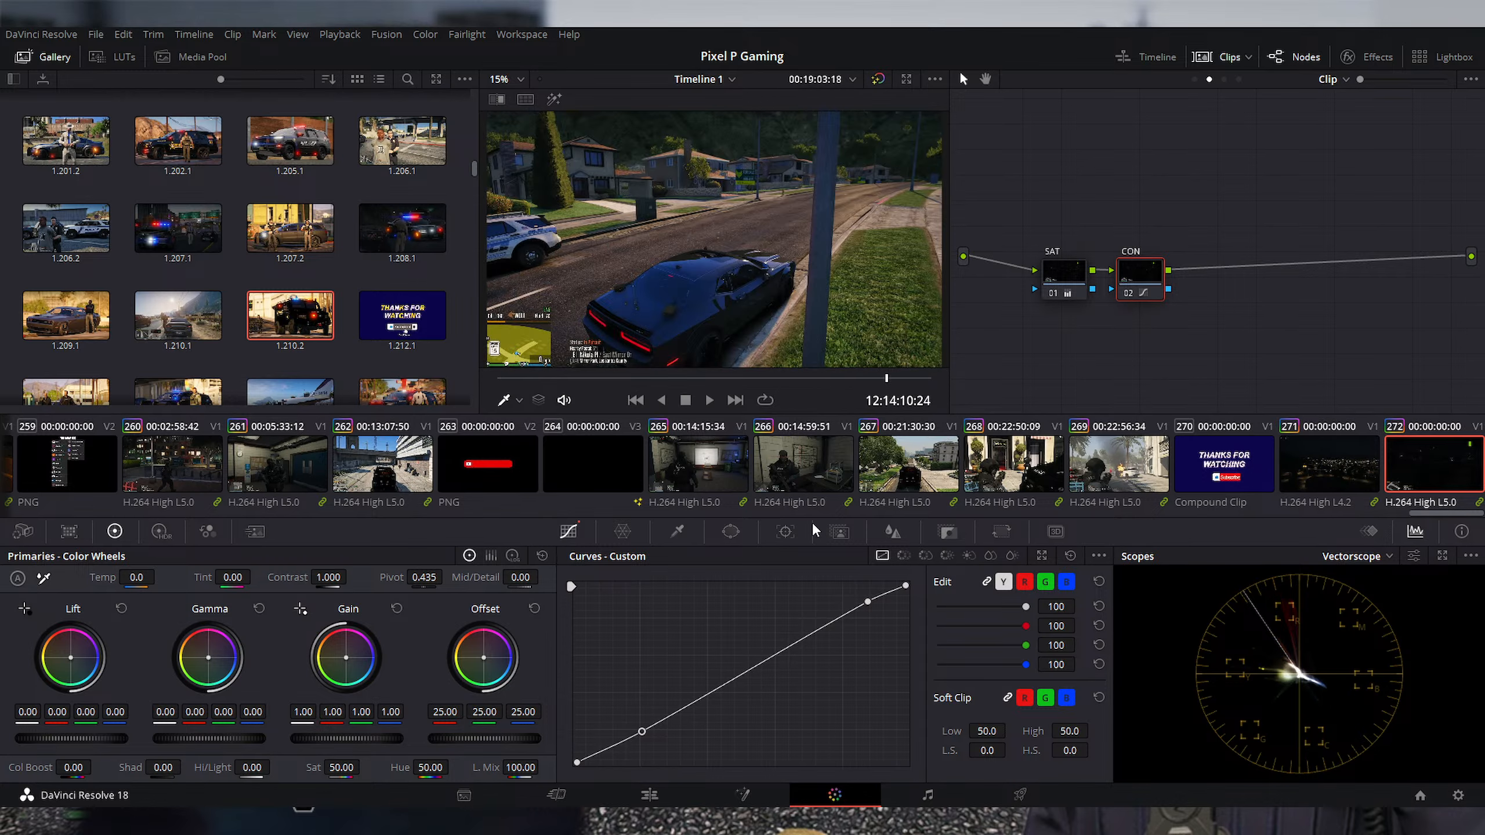
left_click(878, 80)
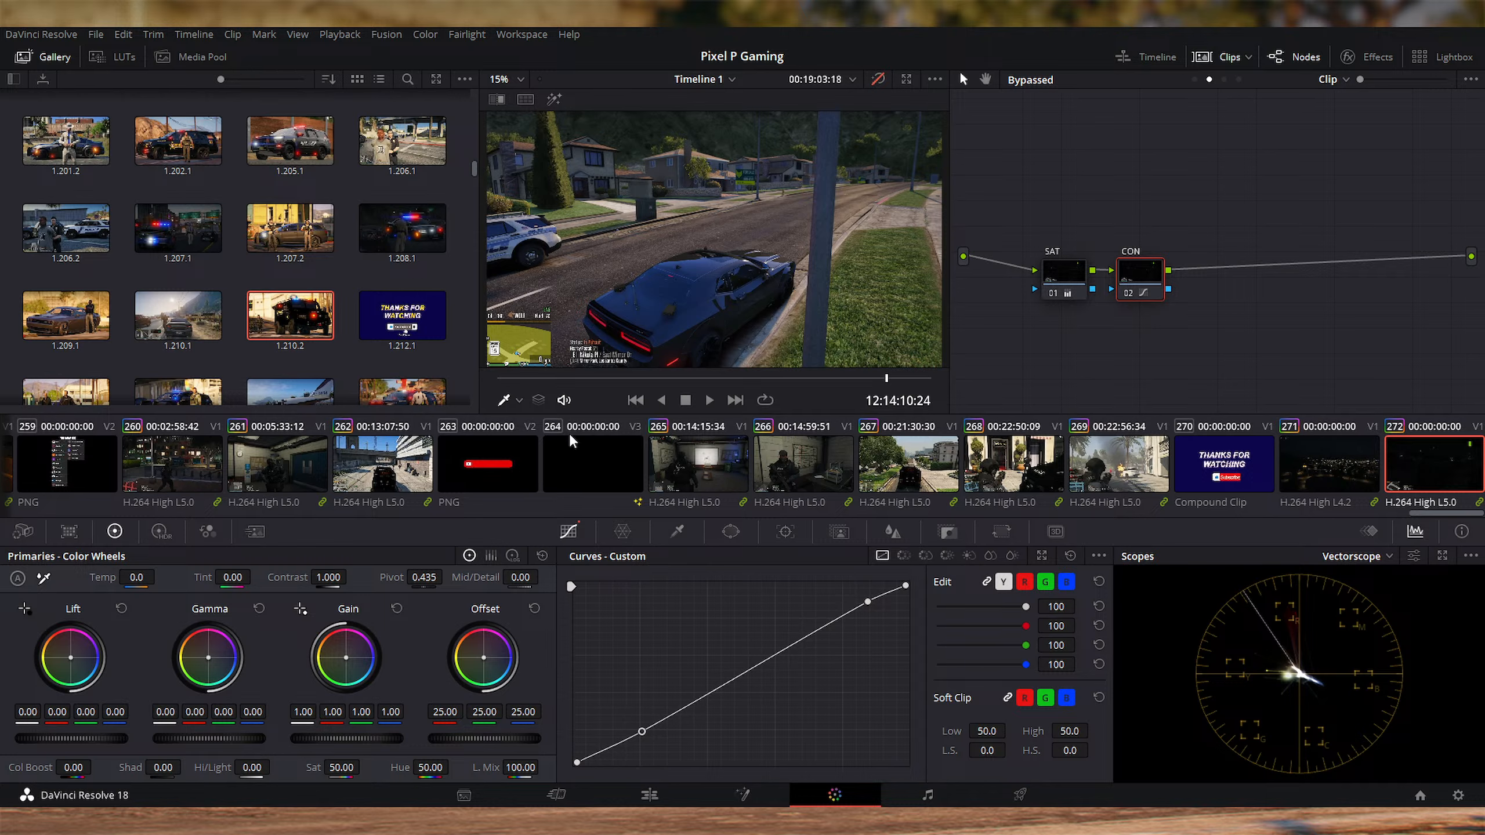
left_click(879, 80)
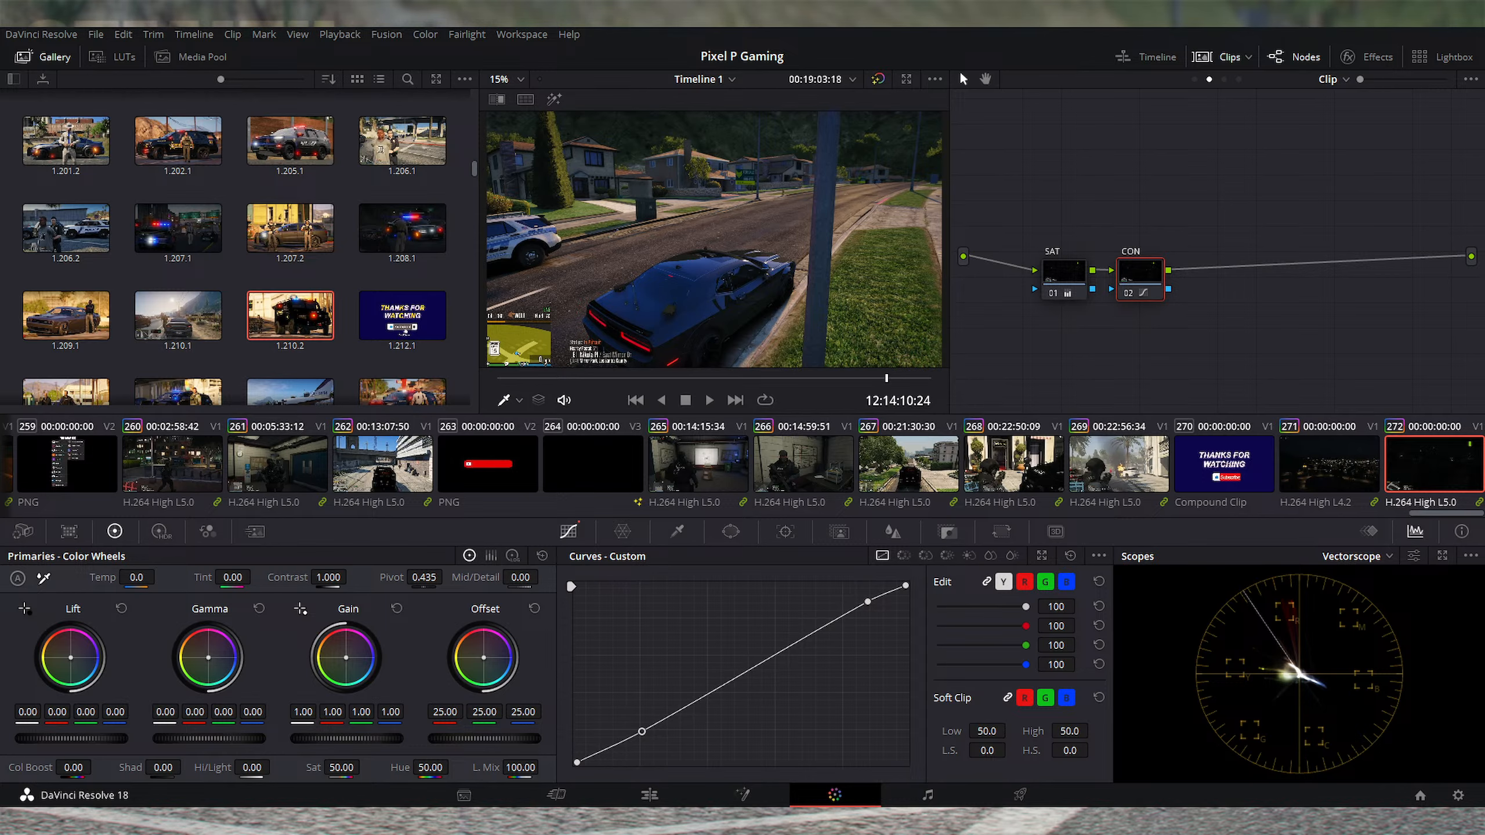
Step: On the Edit page, insert the Outro clip at 12:16:20:17, directly after the DH43.mp4 footage
left_click(648, 794)
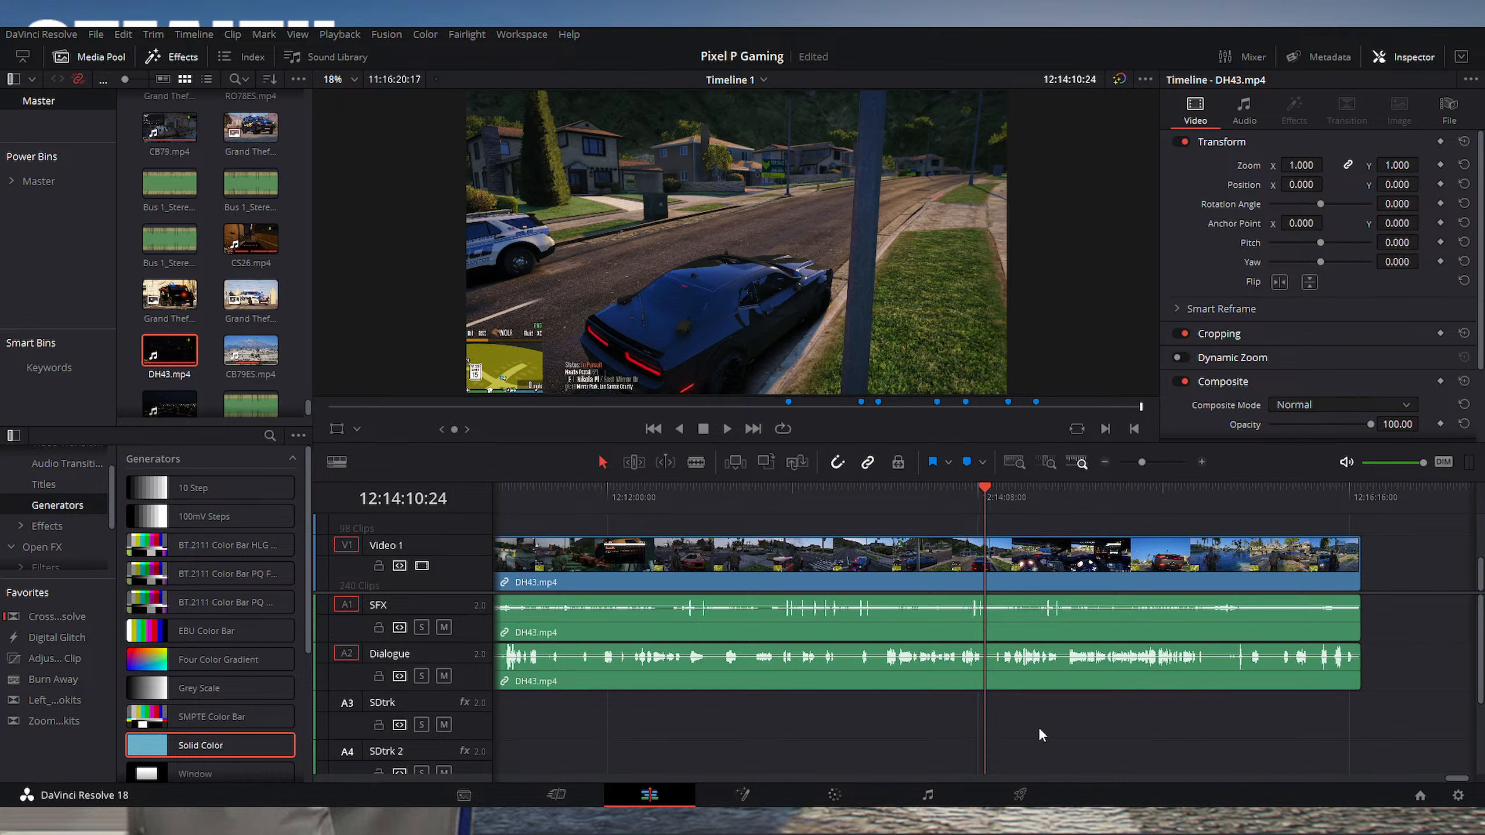
scroll(1039, 729, "down", 2)
scroll(1039, 729, "down", 3)
scroll(1041, 725, "up", 1)
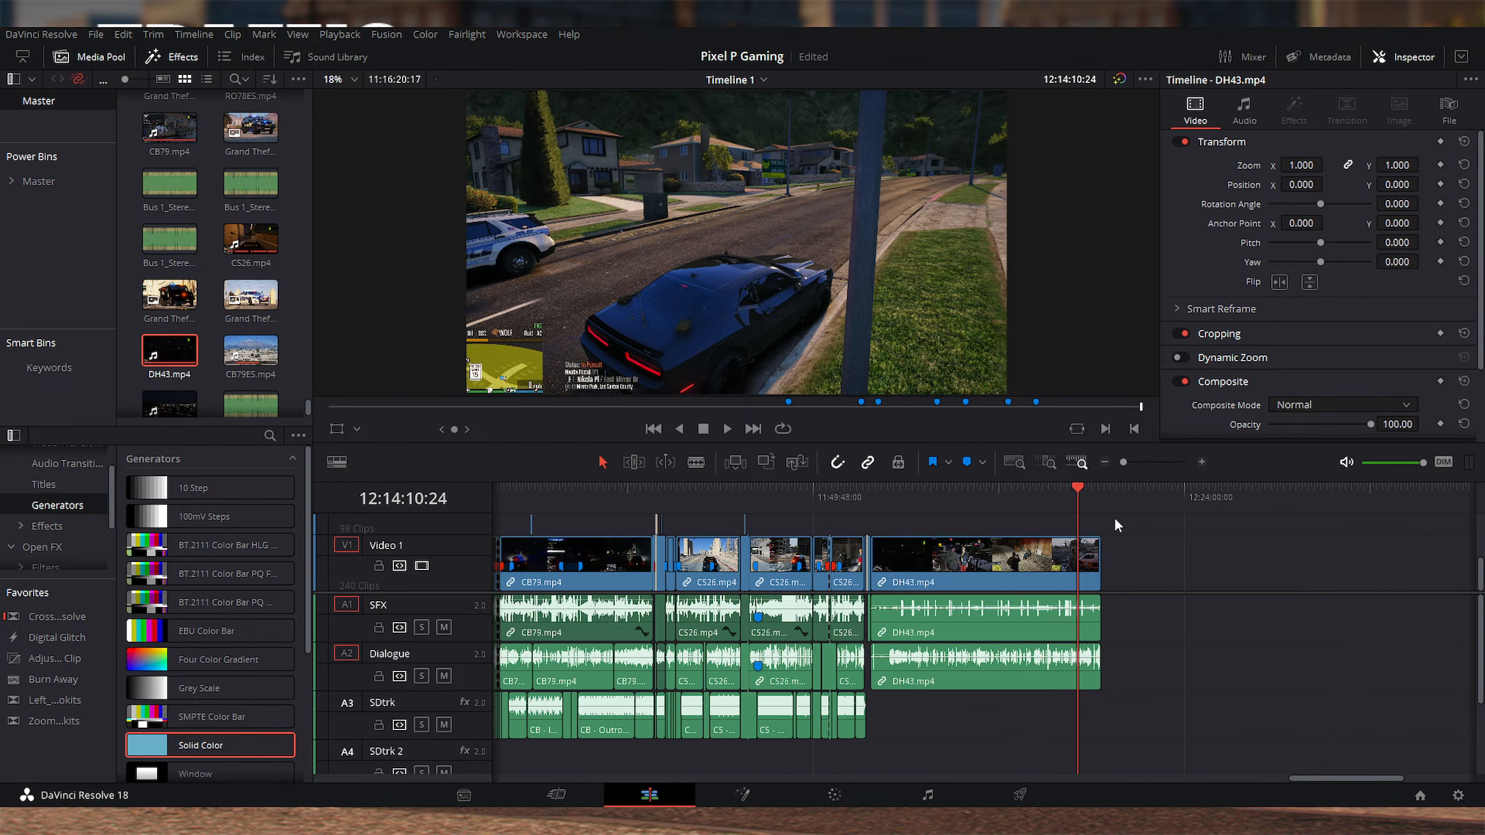
left_click(1110, 495)
scroll(1113, 495, "up", 5)
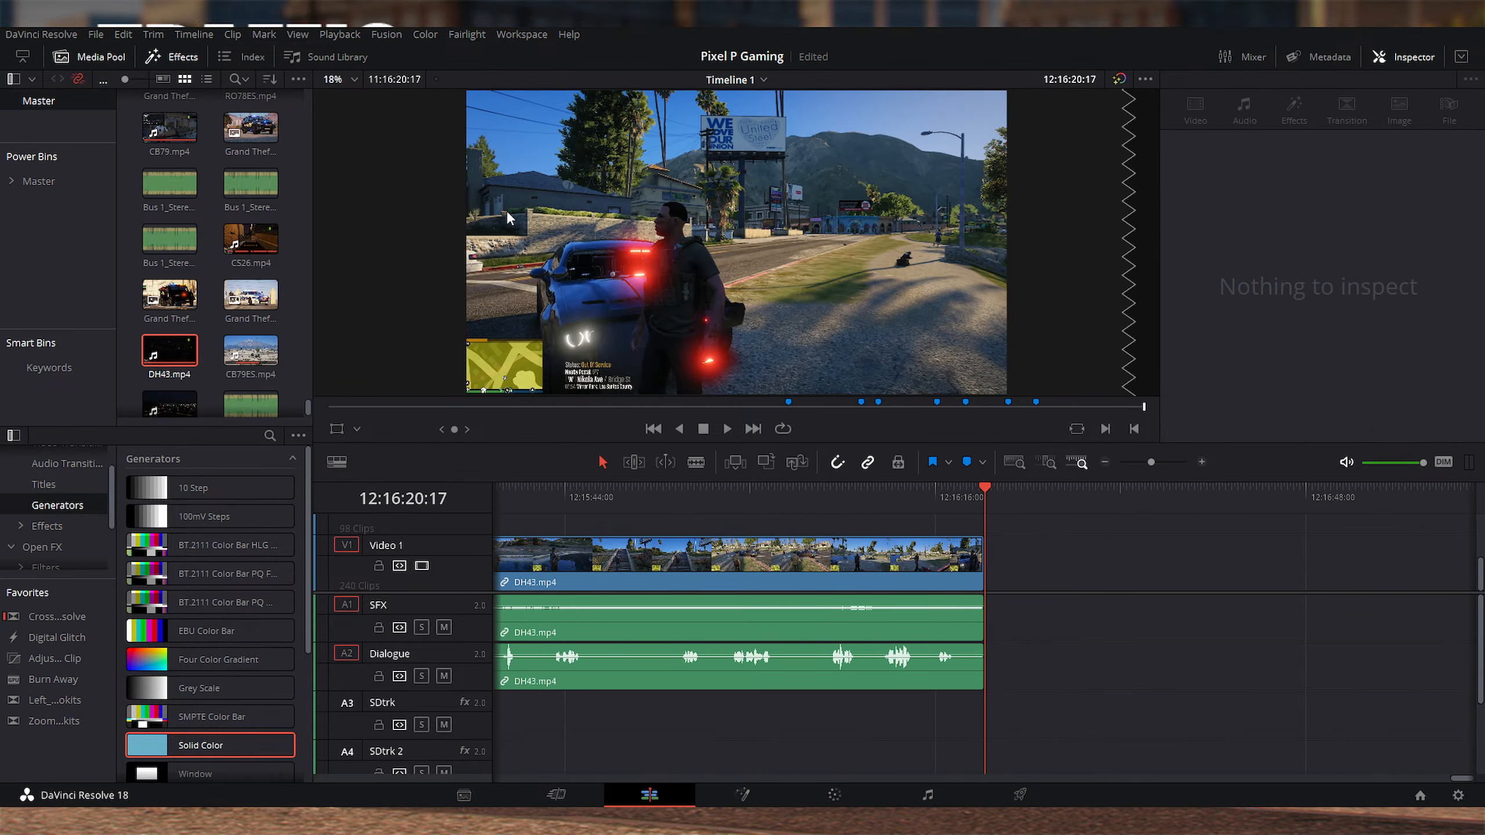
left_click_drag(307, 403, 318, 96)
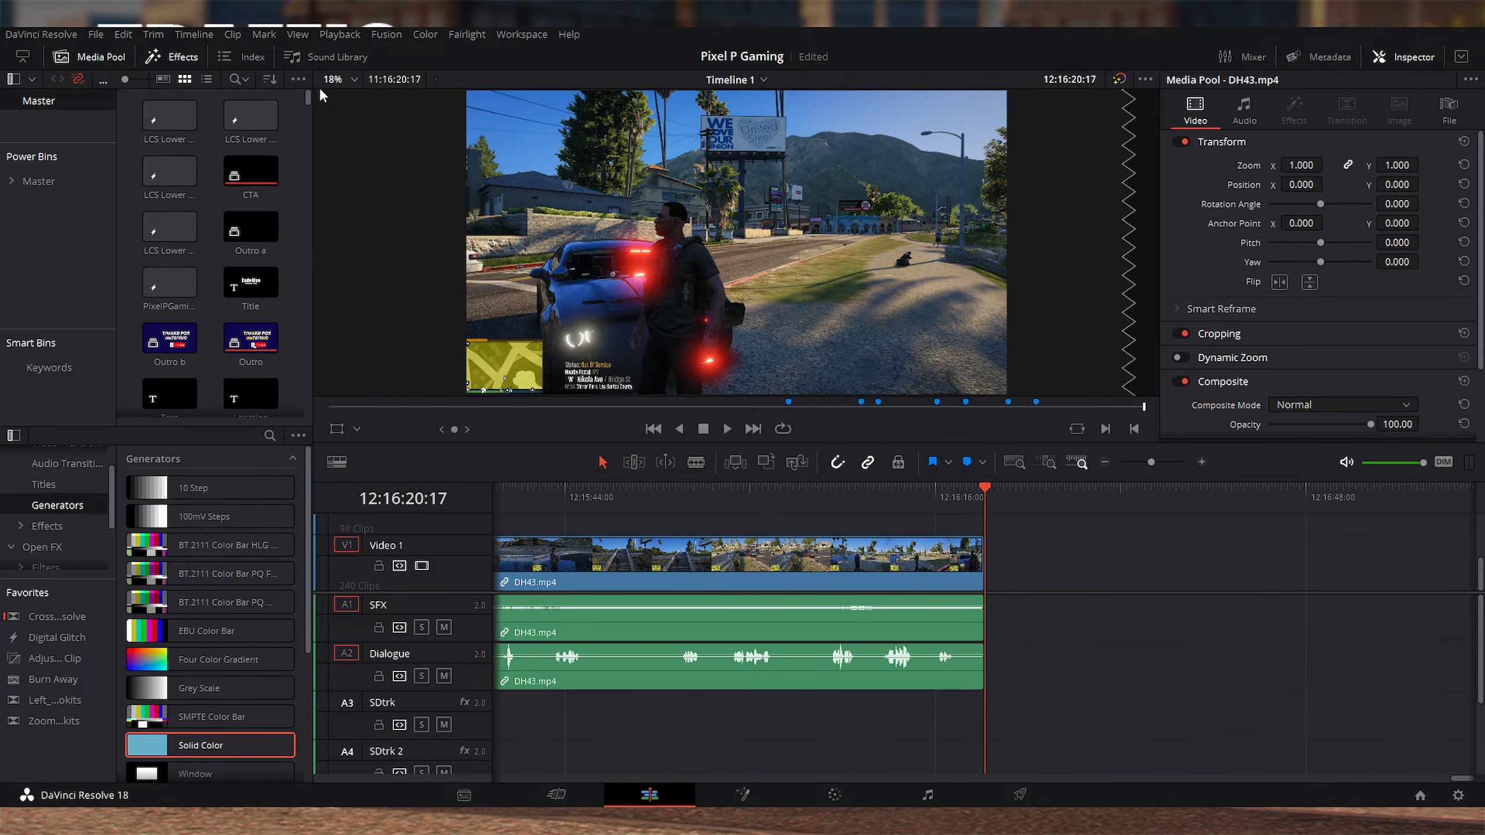
double_click(247, 343)
key("F9")
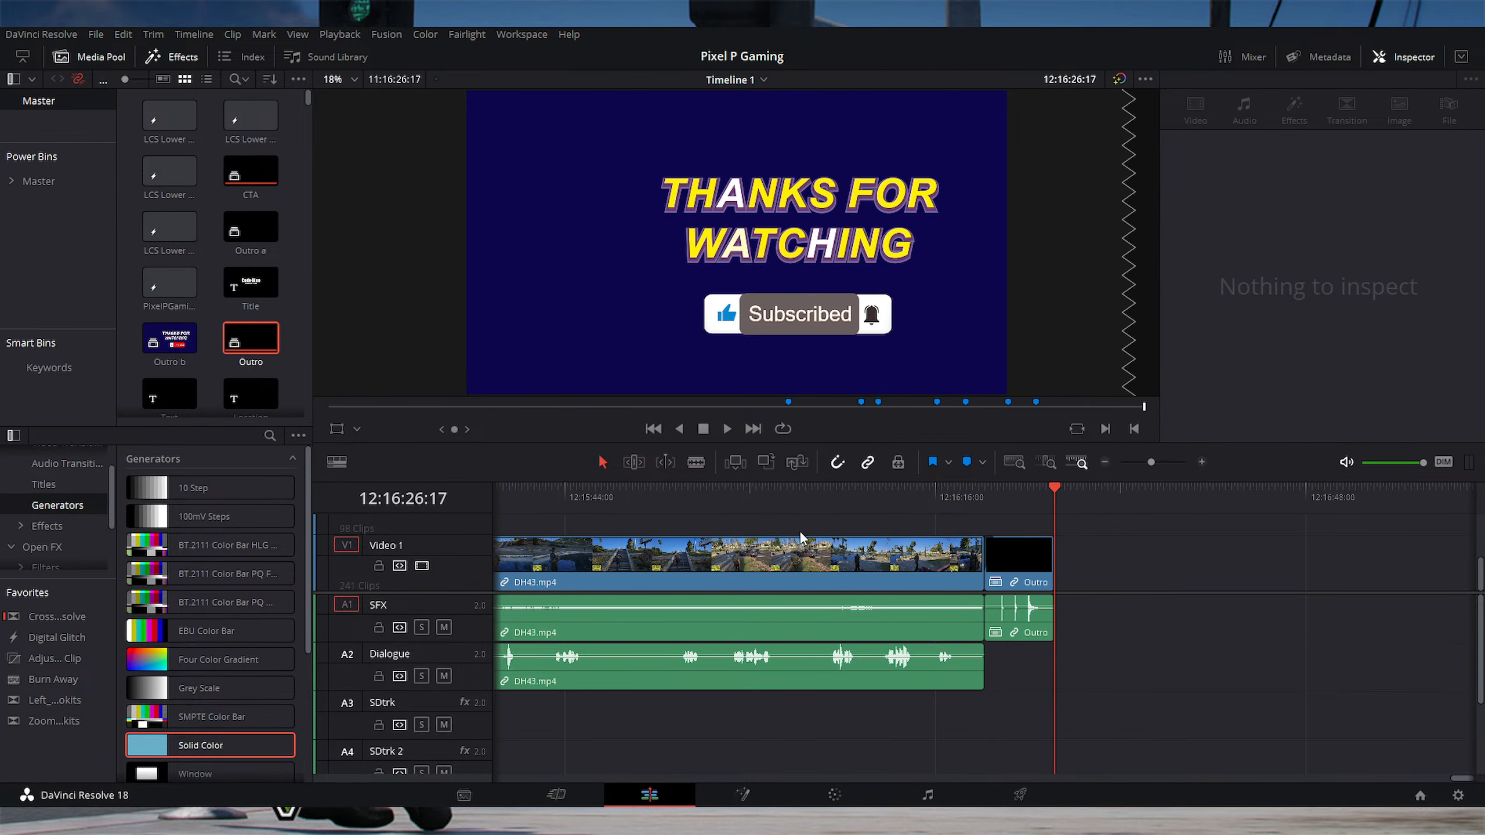
Step: Turn off linked selection and move only the new Outro's audio from track A1 down to the SFX track A5
left_click(1015, 627)
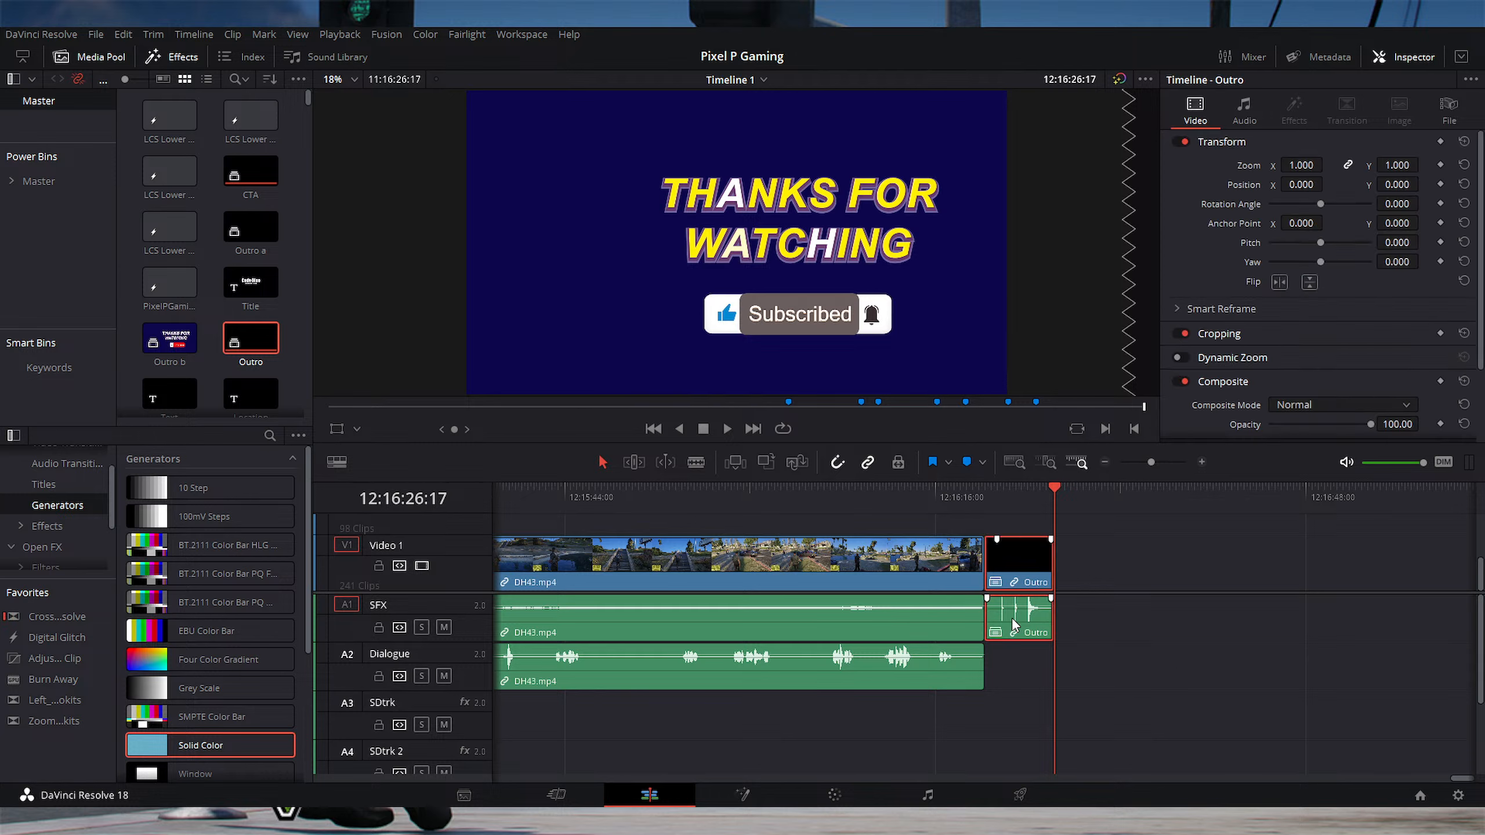
key("ctrl+shift+l")
left_click(1116, 674)
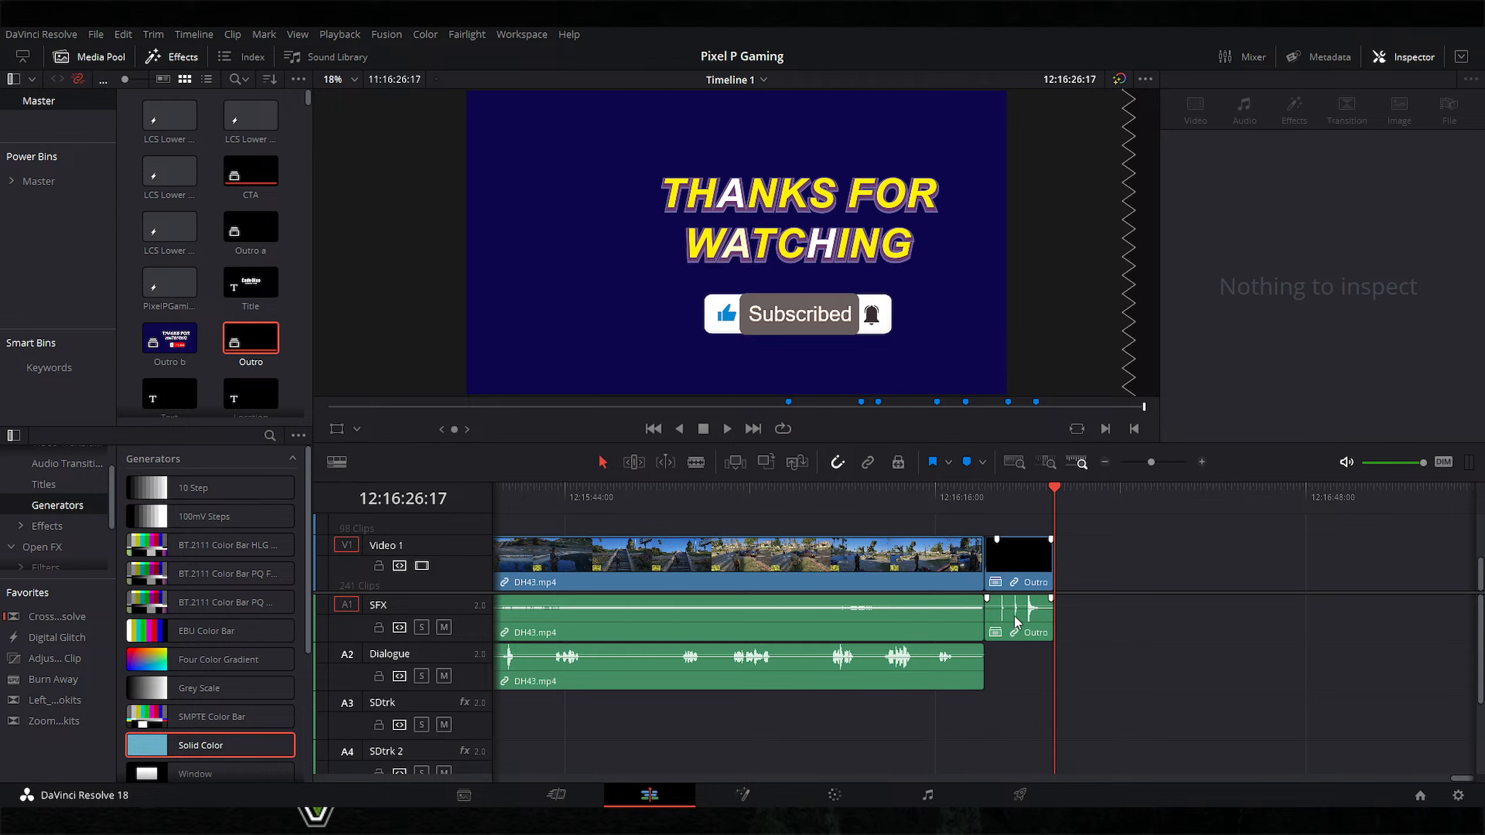
left_click(869, 461)
left_click(1027, 635)
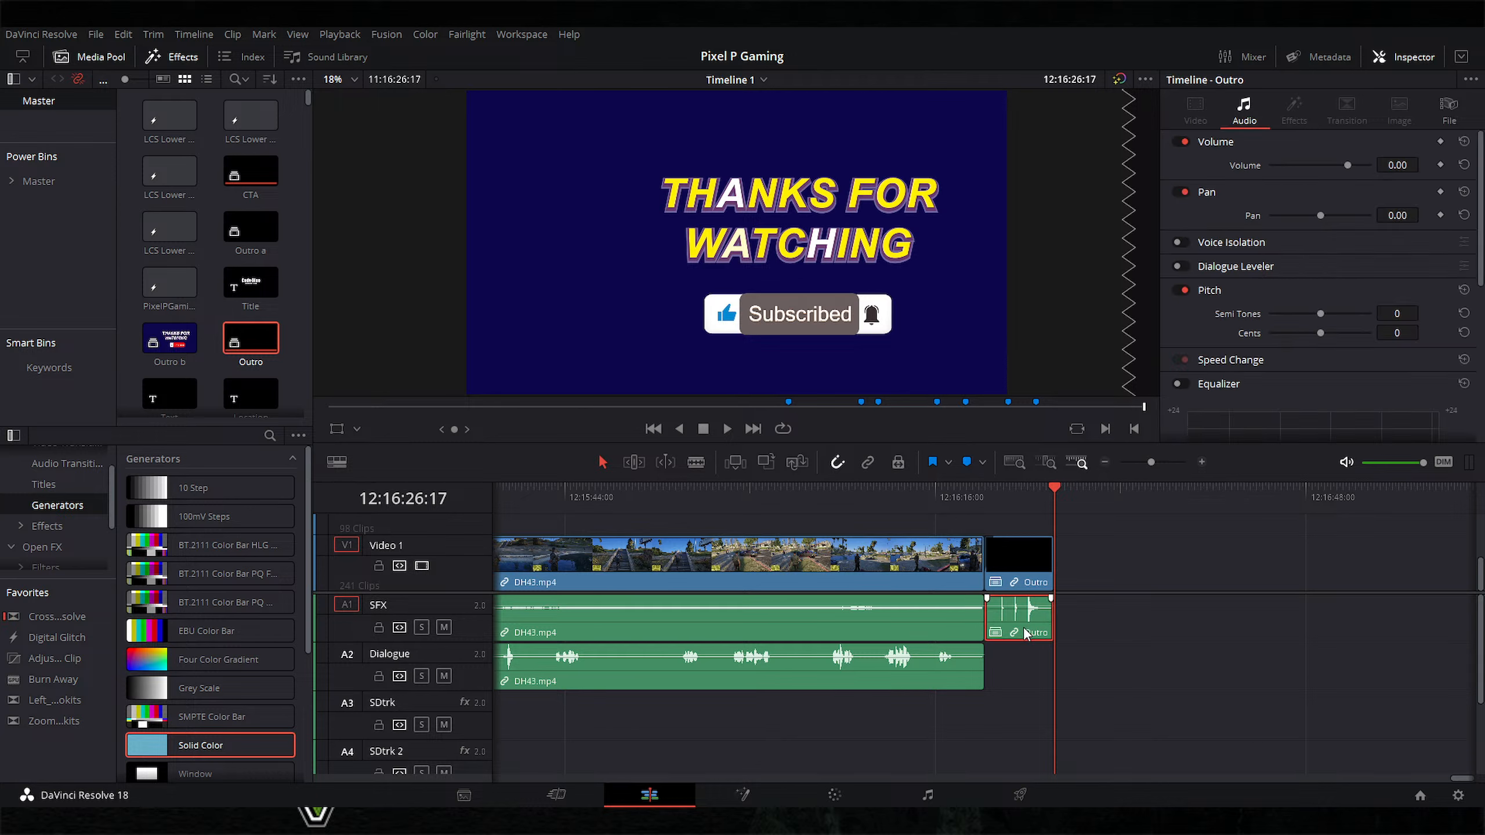
key("alt+Down")
key("alt+Down")
key("alt+Down")
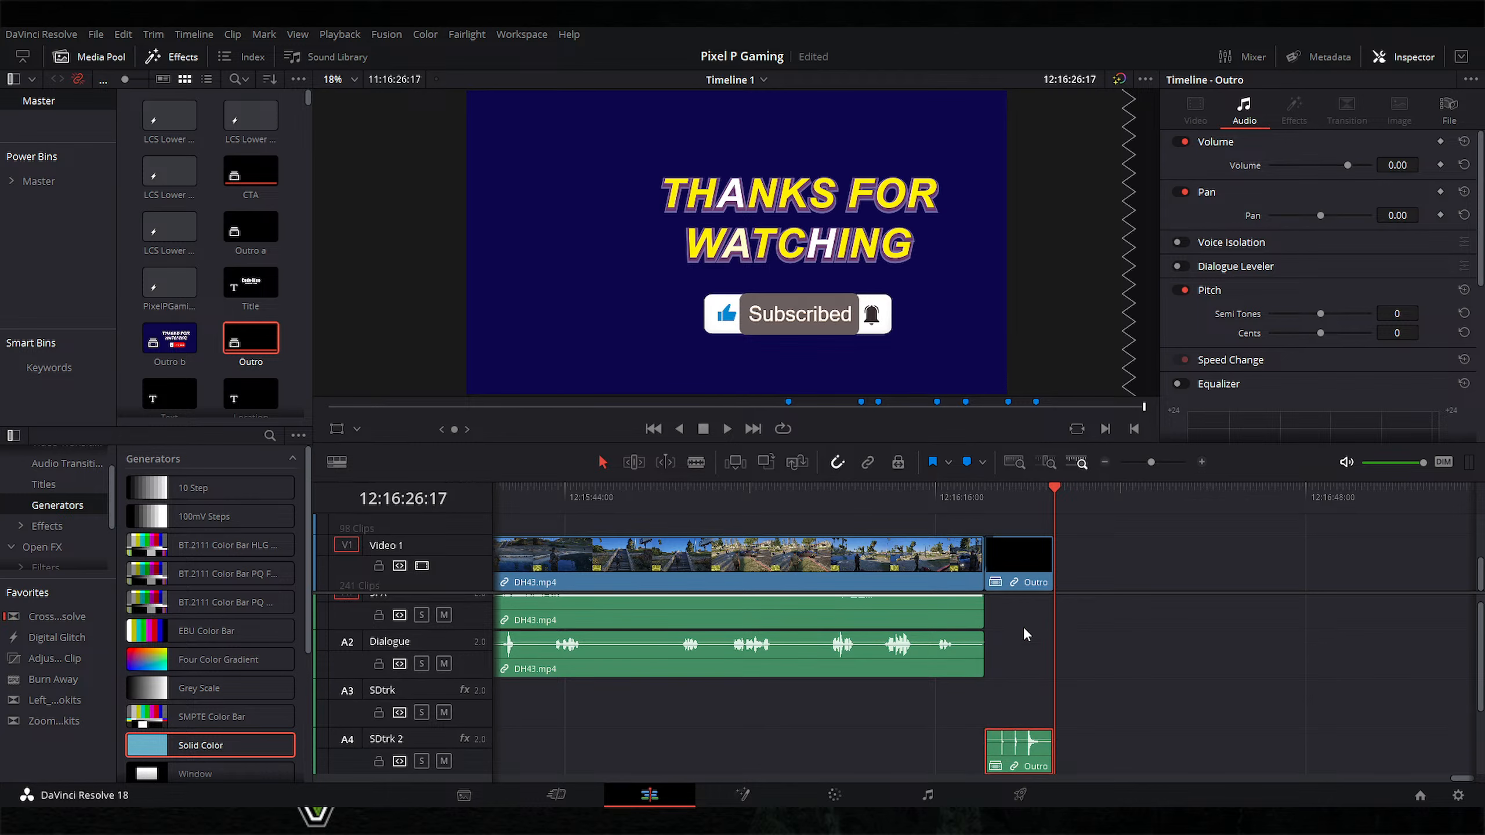
key("alt+Down")
key("alt+Down")
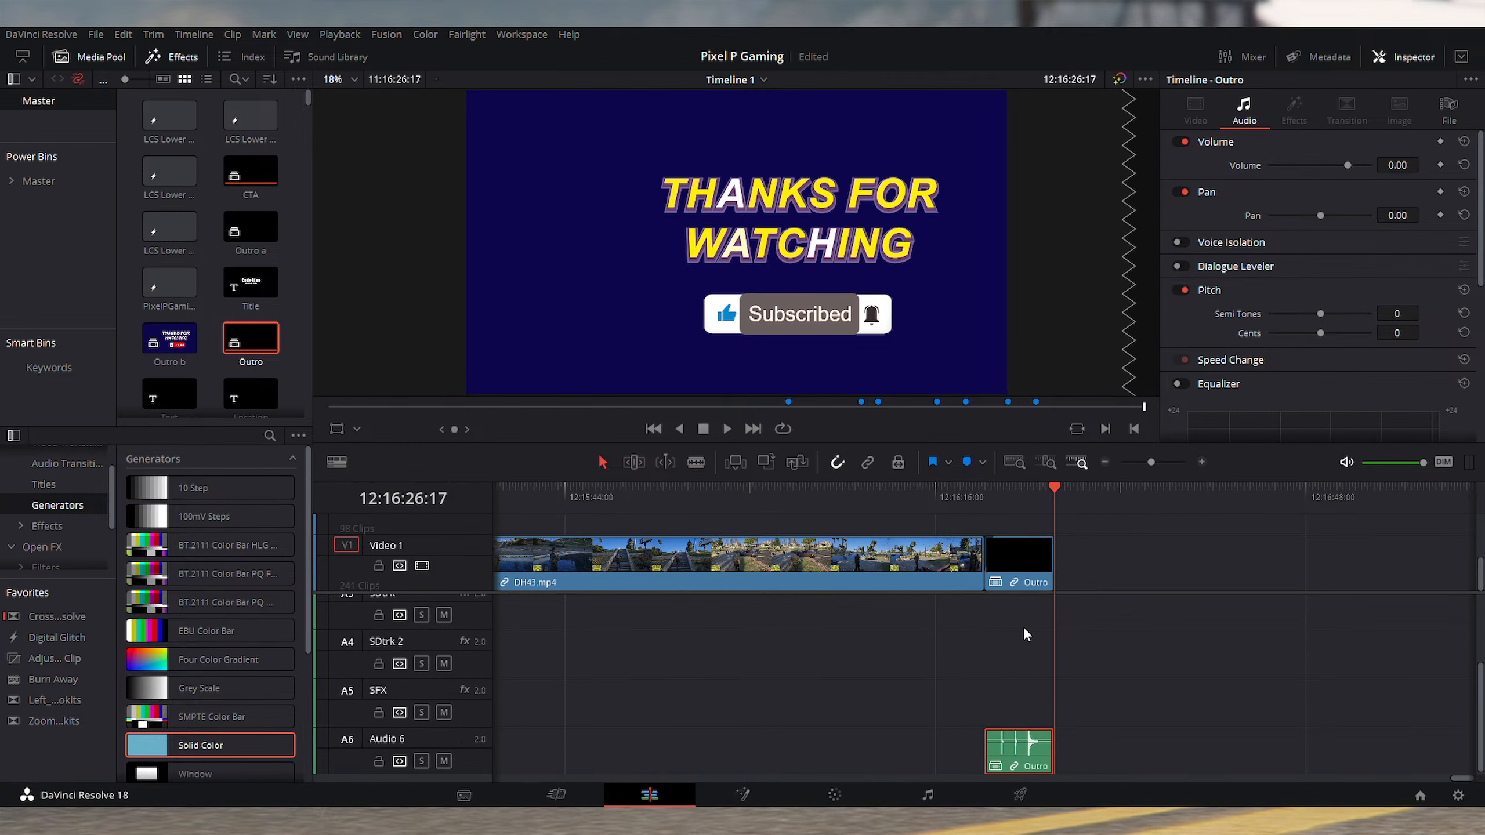
key("alt+Up")
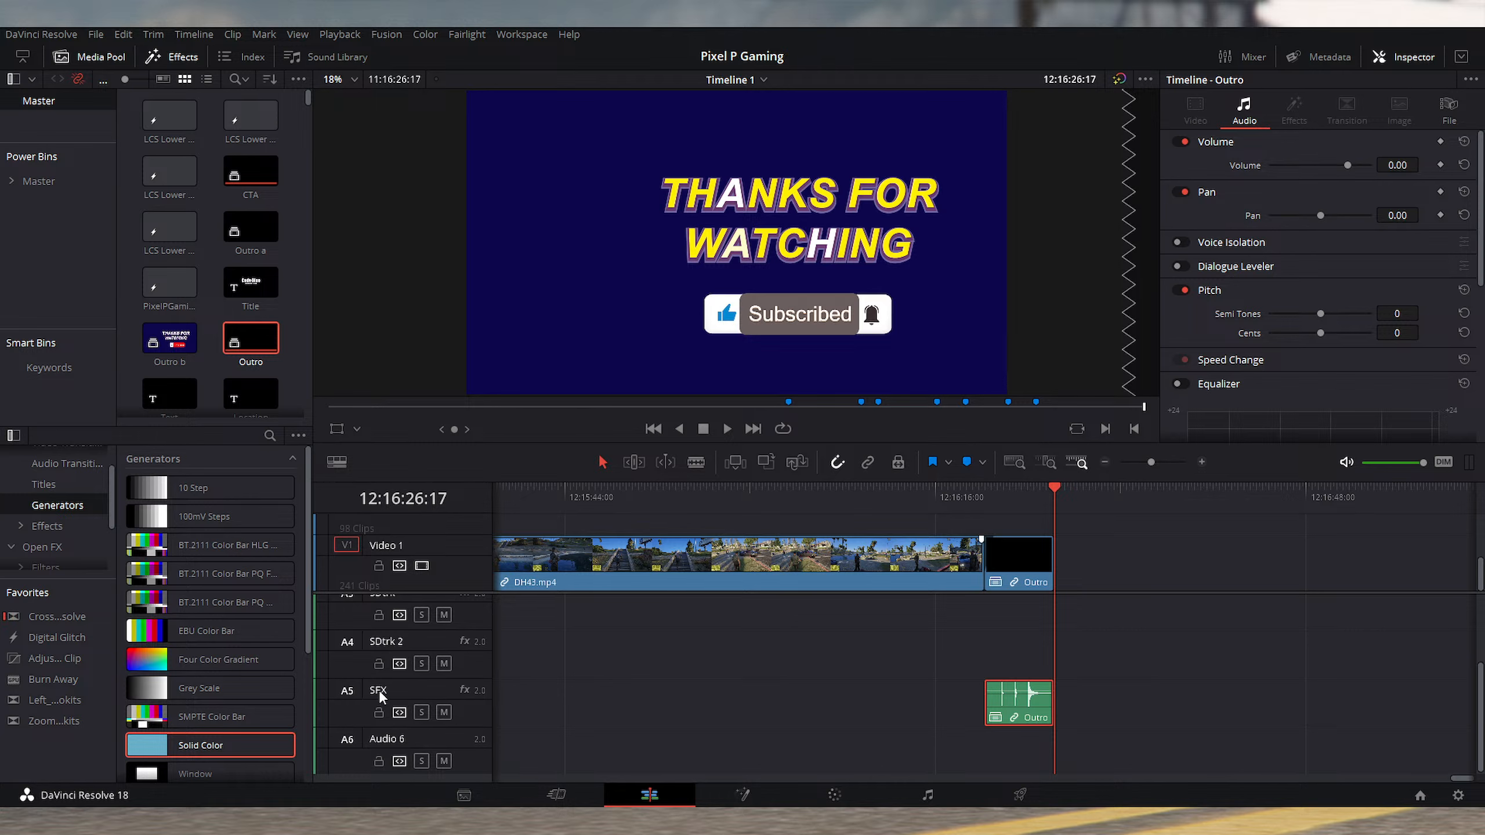
Step: Review the audio tracks from Audio 6 back up through SFX, SDtrk 2, SDtrk and Dialogue to SFX on A1
scroll(389, 645, "up", 1)
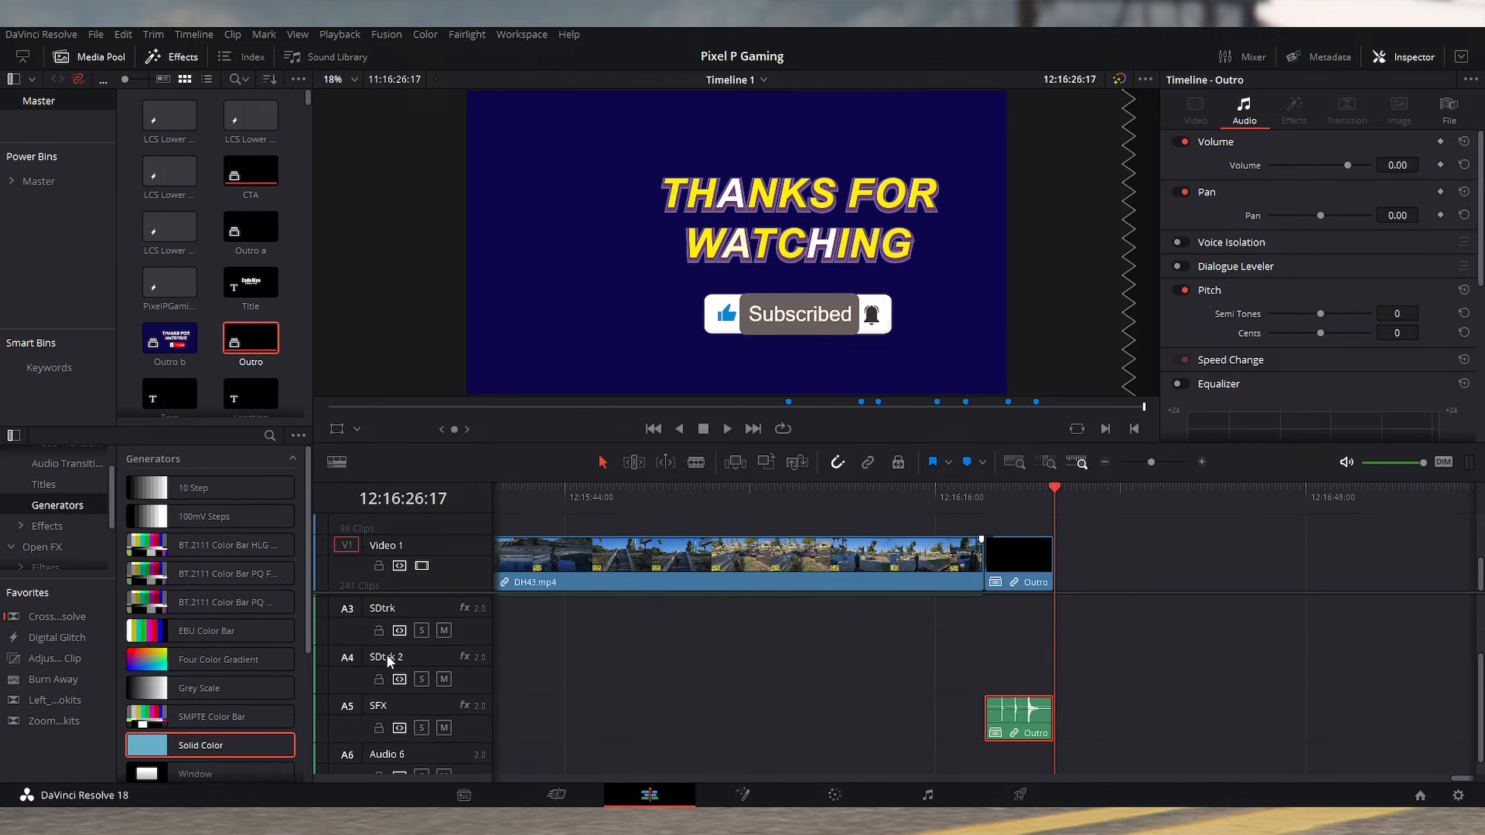
scroll(389, 647, "up", 1)
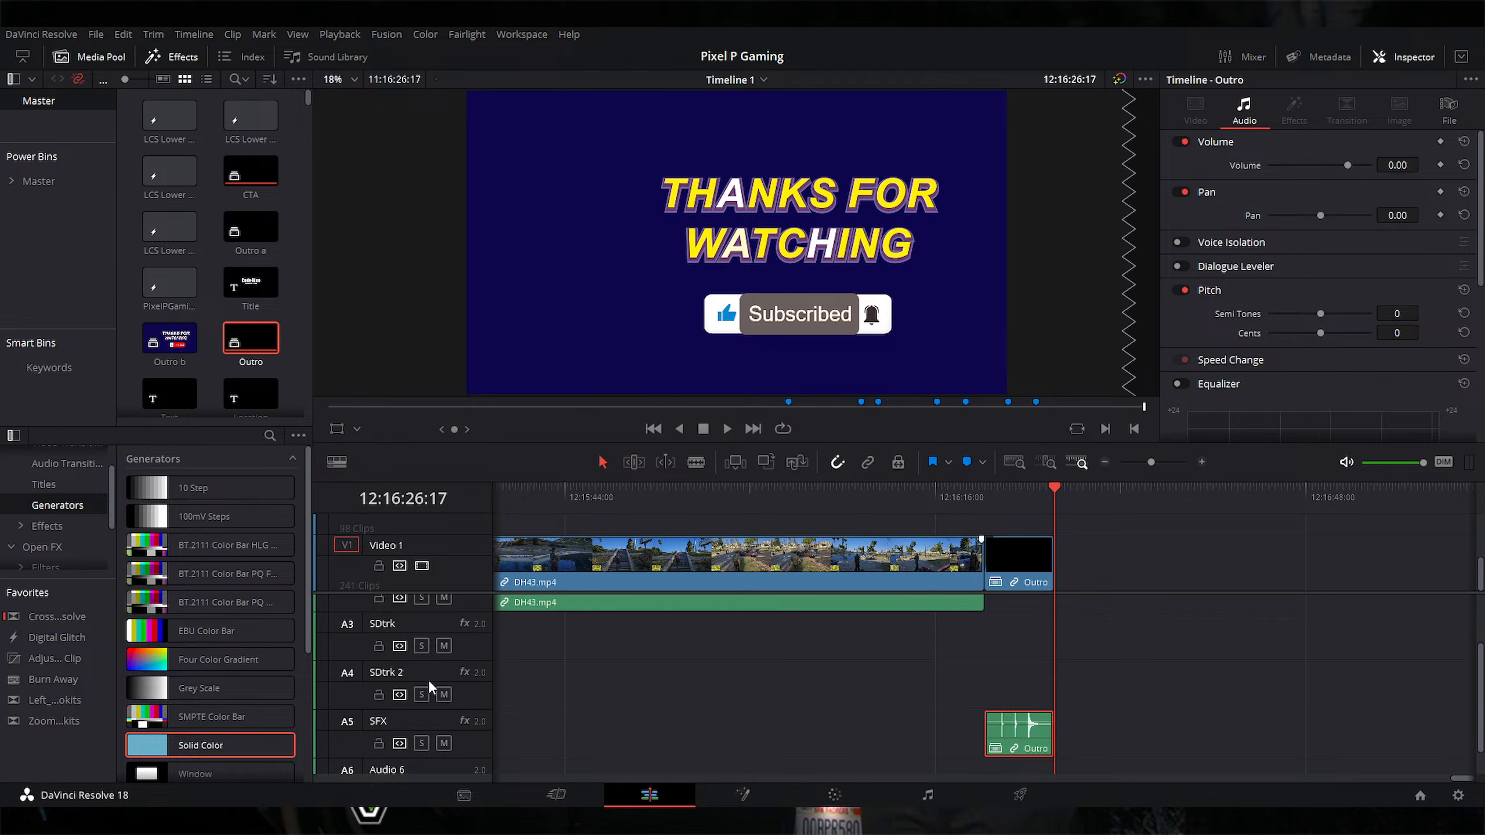
scroll(428, 681, "up", 1)
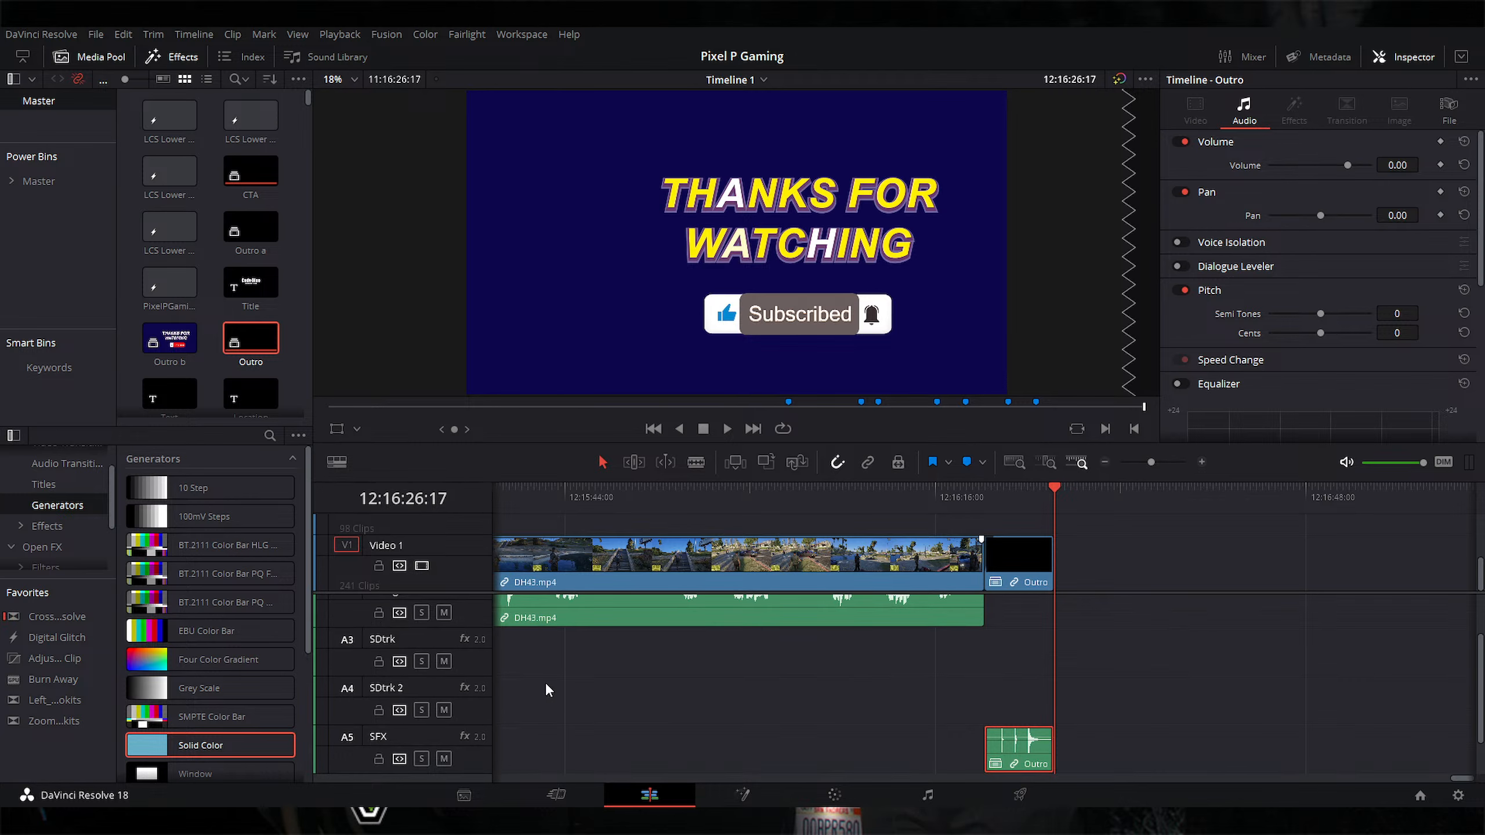
scroll(567, 697, "up", 1)
scroll(423, 691, "up", 1)
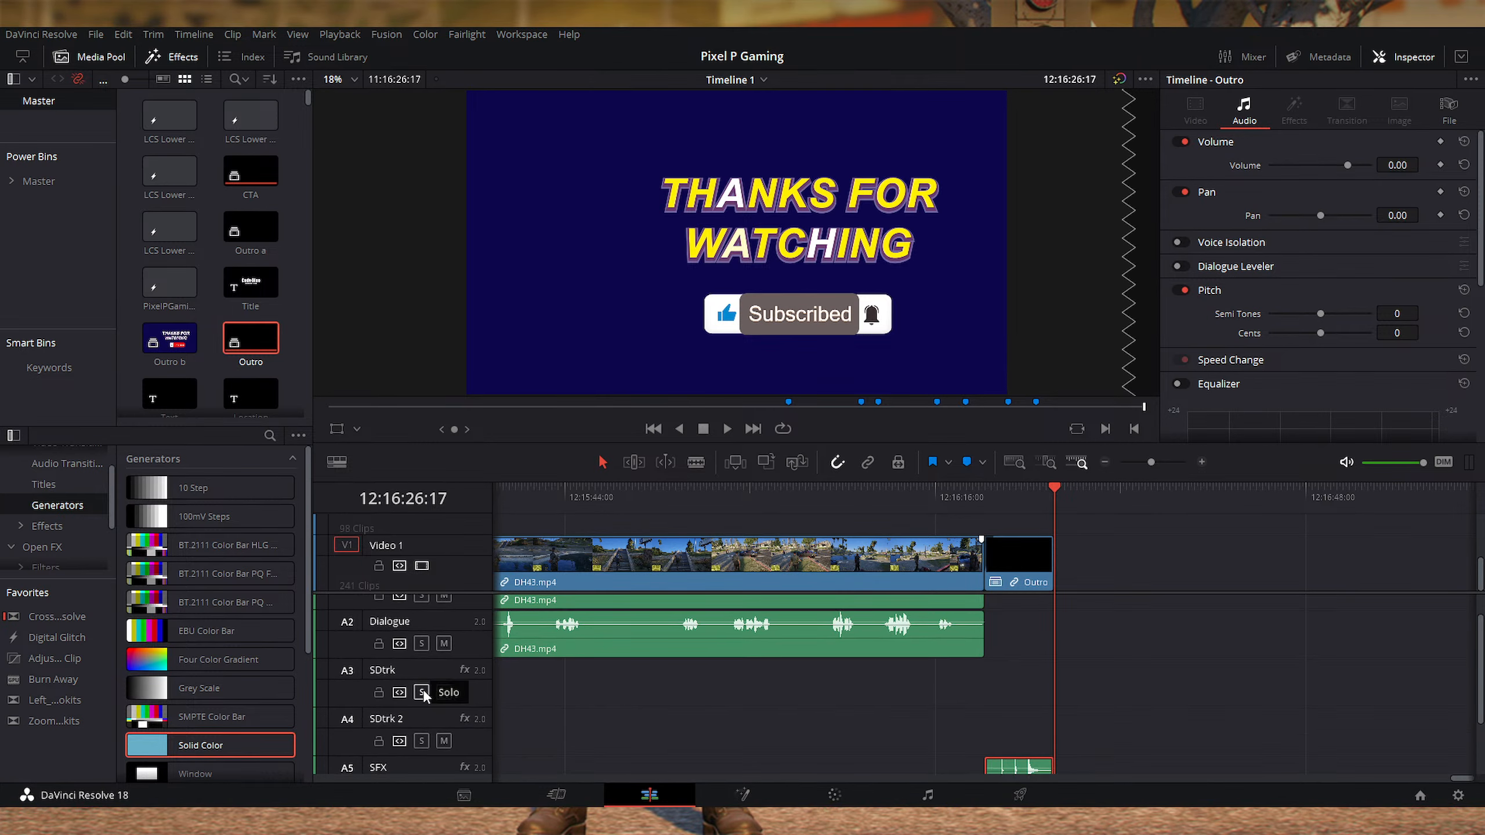
scroll(450, 690, "up", 2)
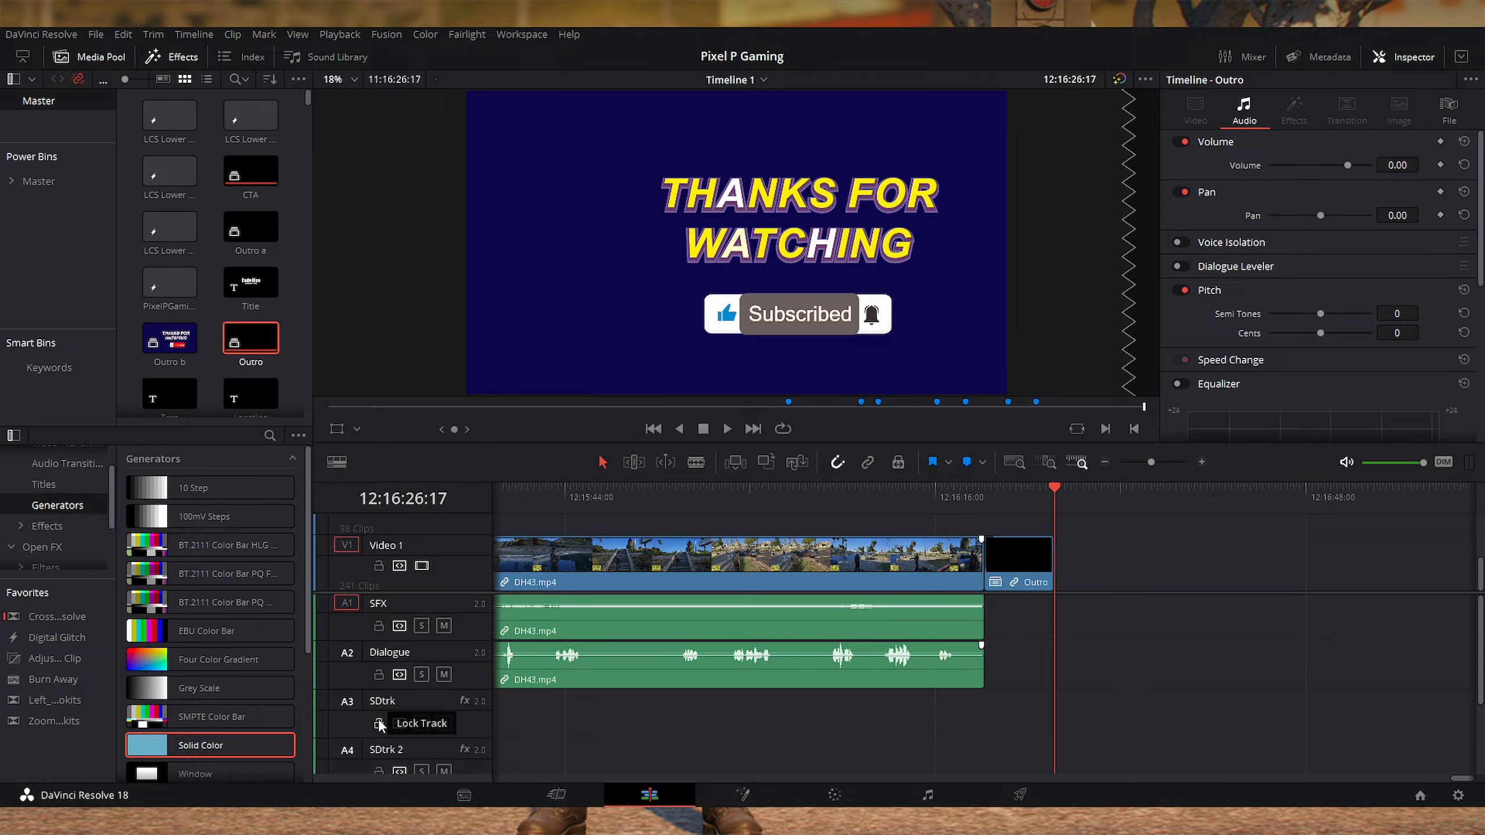
scroll(386, 652, "up", 1)
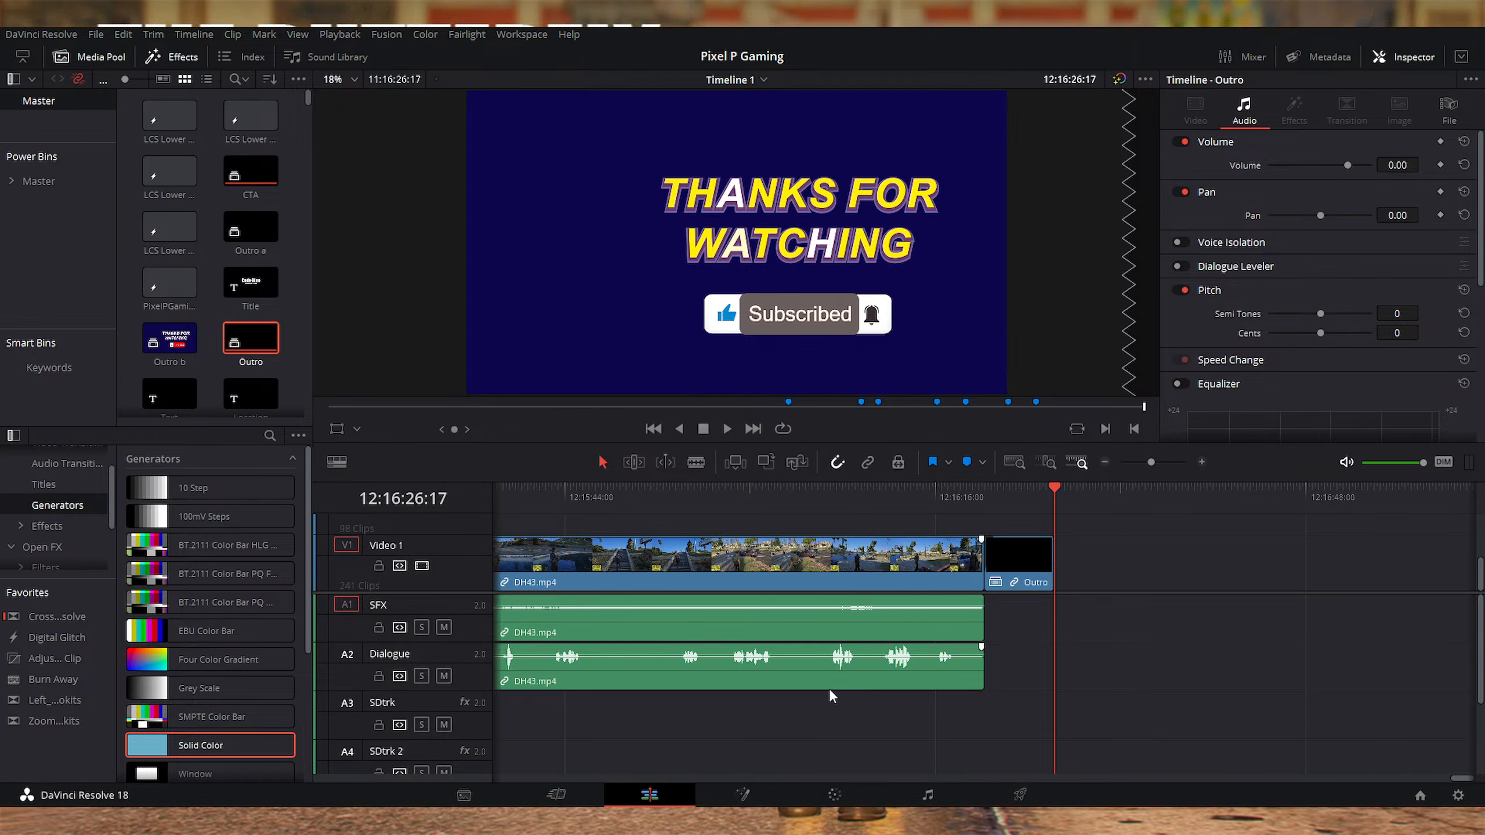
Step: Mark the timeline's out point at the end of the new Outro, at 12:16:26:17
left_click(1031, 713)
key("ctrl+minus")
key("ctrl+minus")
key("ctrl+minus")
key("ctrl+minus")
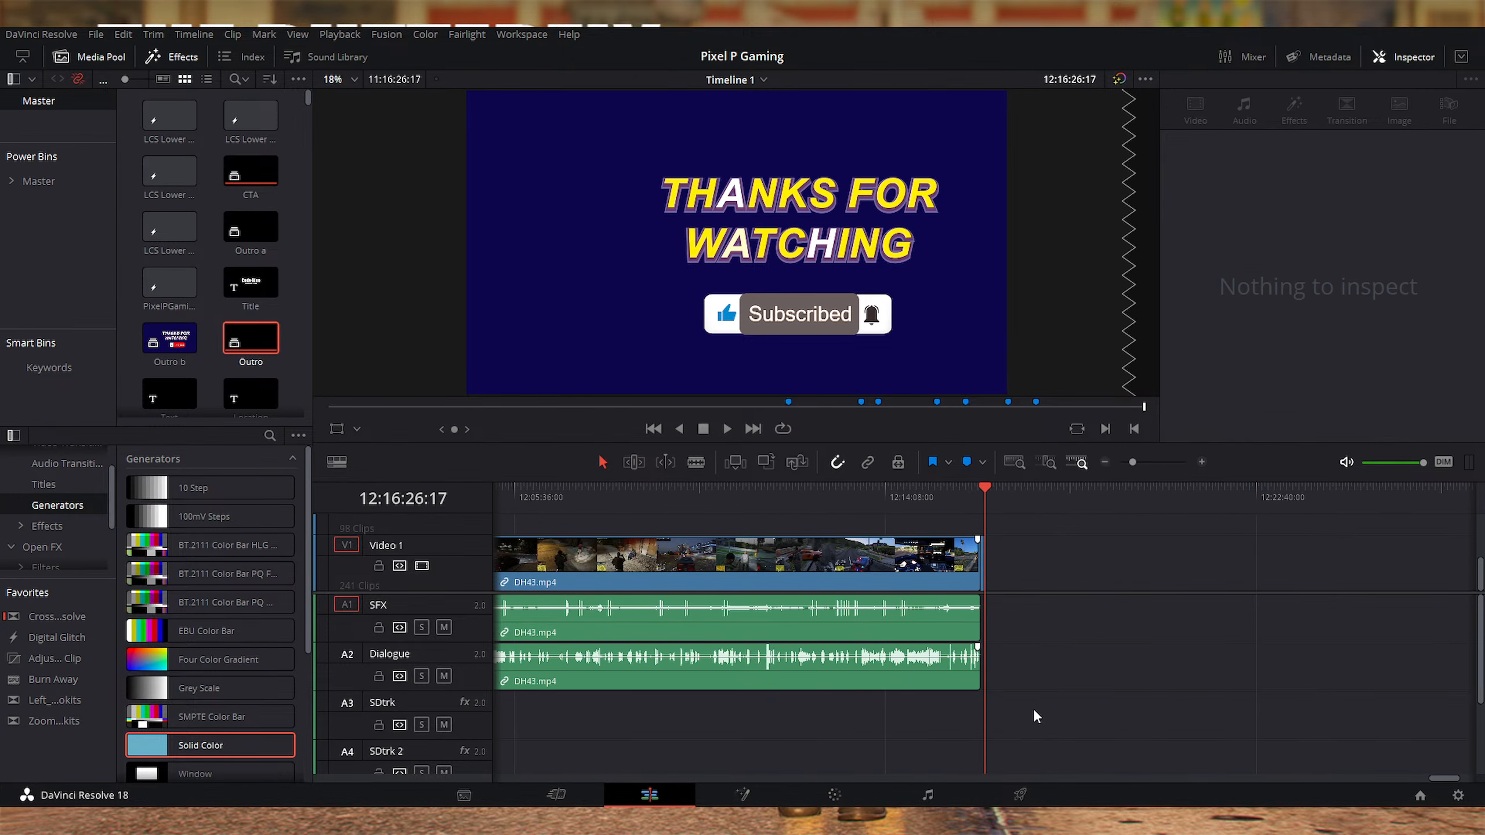
key("ctrl+minus")
left_click(757, 498)
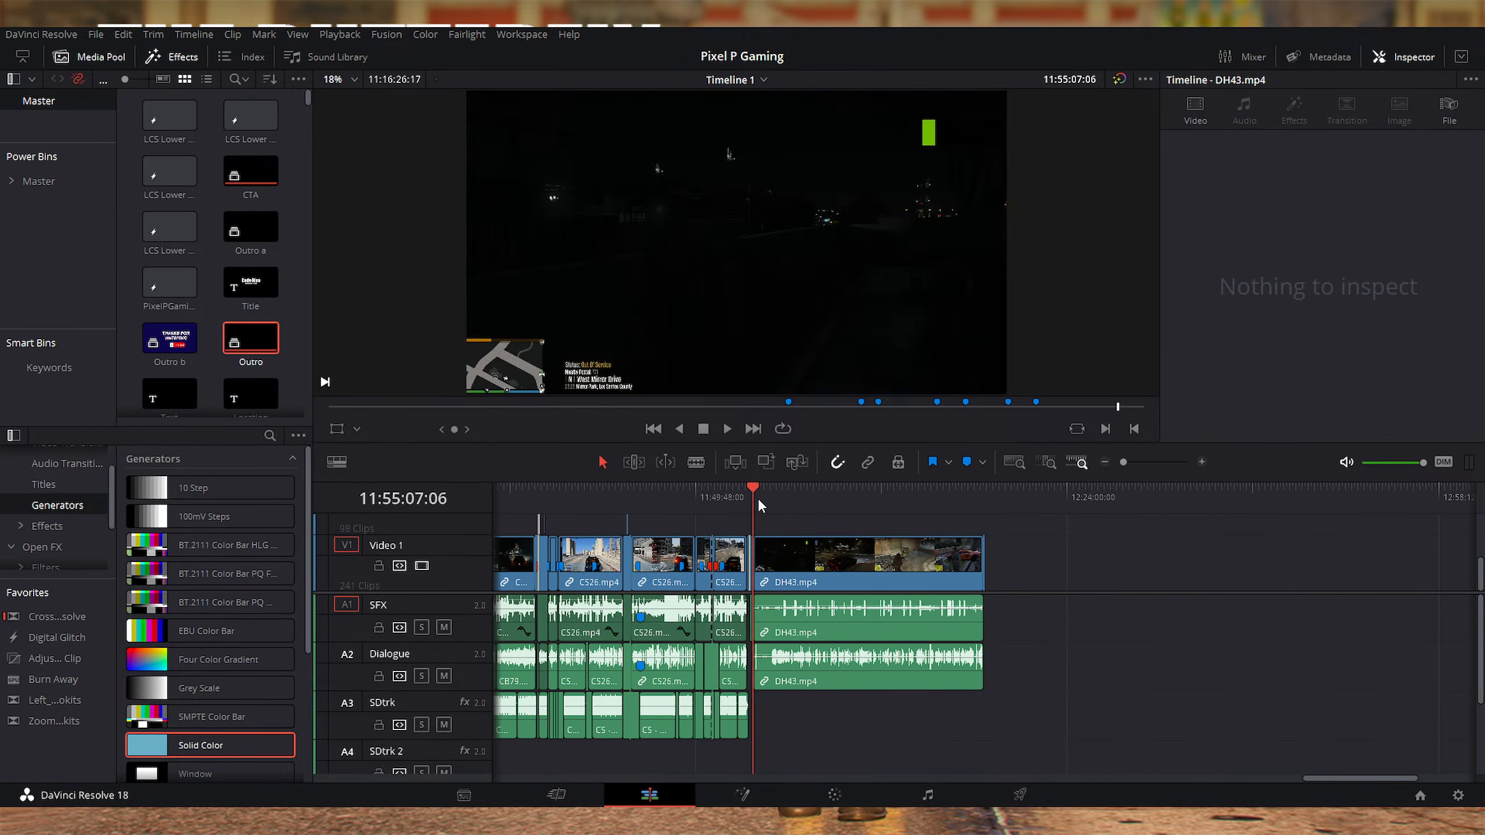
key("ctrl+equal")
key("ctrl+equal")
key("ctrl+equal")
key("ctrl+equal")
key("ctrl+minus")
key("ctrl+minus")
key("ctrl+minus")
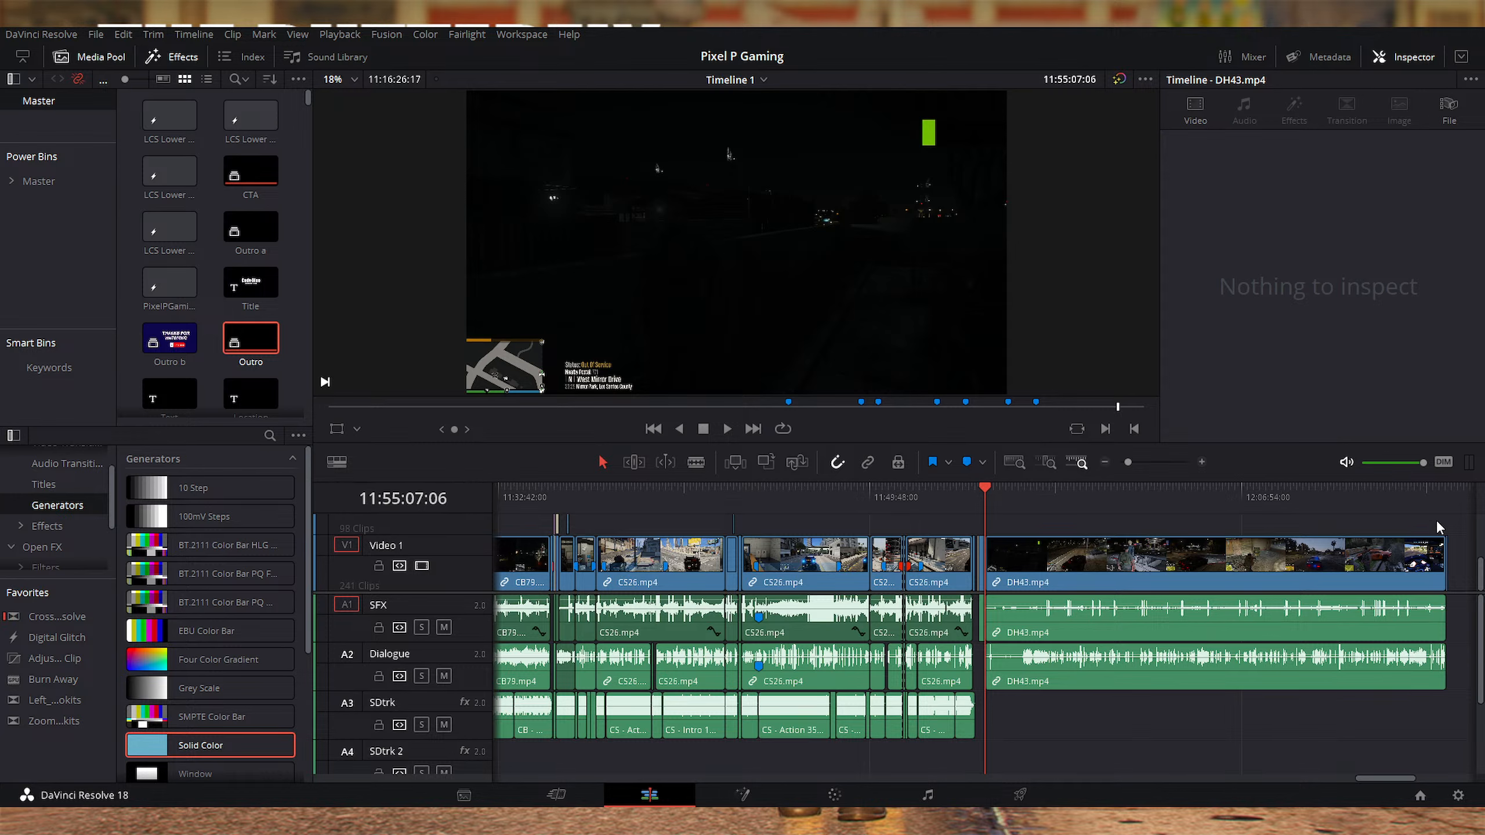
left_click(1450, 494)
key("ctrl+minus")
key("ctrl+minus")
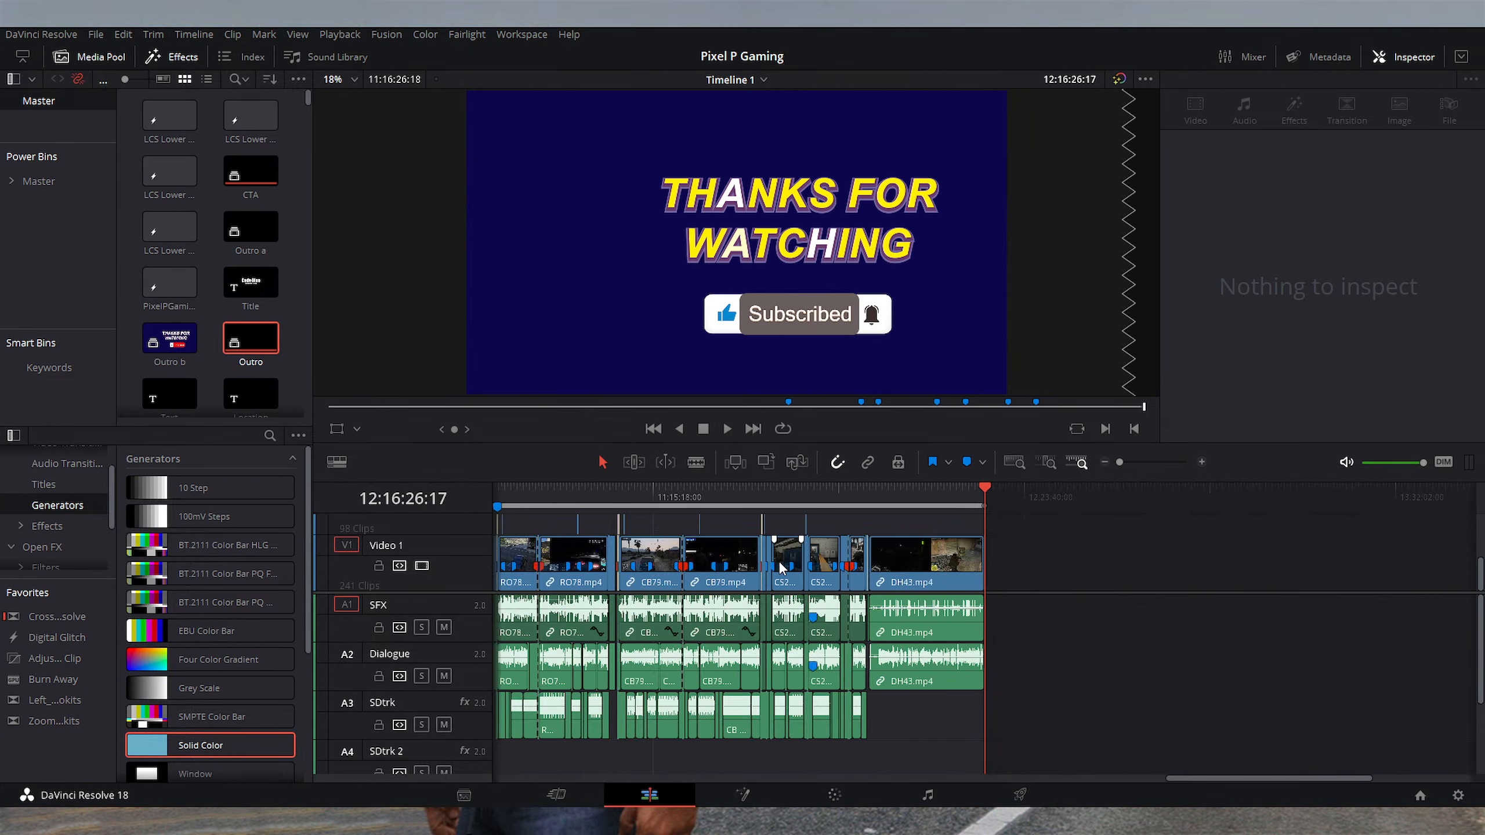
Step: Mark the timeline's in point at the start of the episode title, at 11:54:46:51
left_click(866, 497)
key("ctrl+equal")
key("ctrl+equal")
key("ctrl+equal")
key("ctrl+equal")
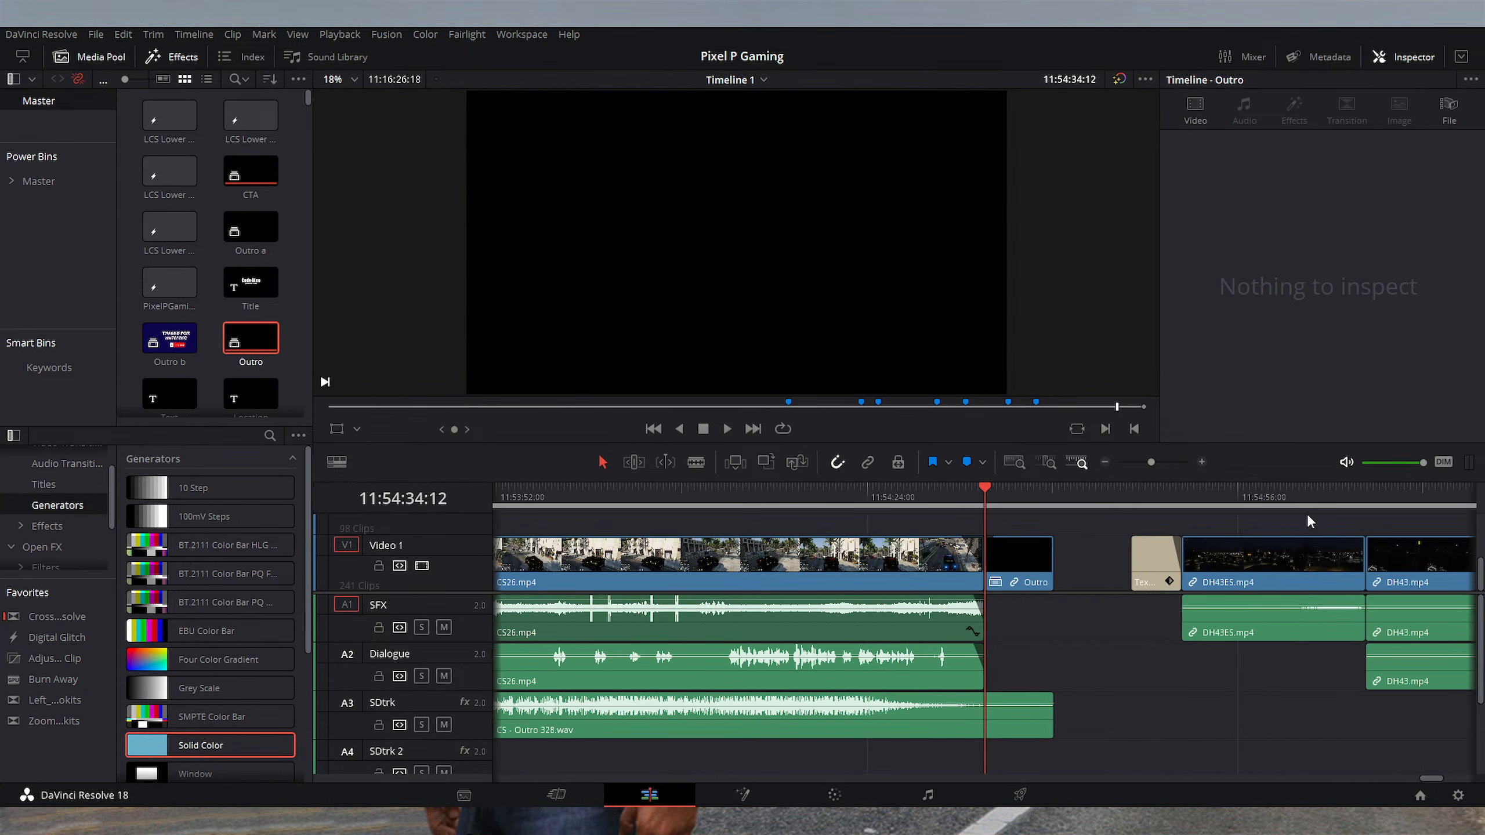
left_click(1135, 499)
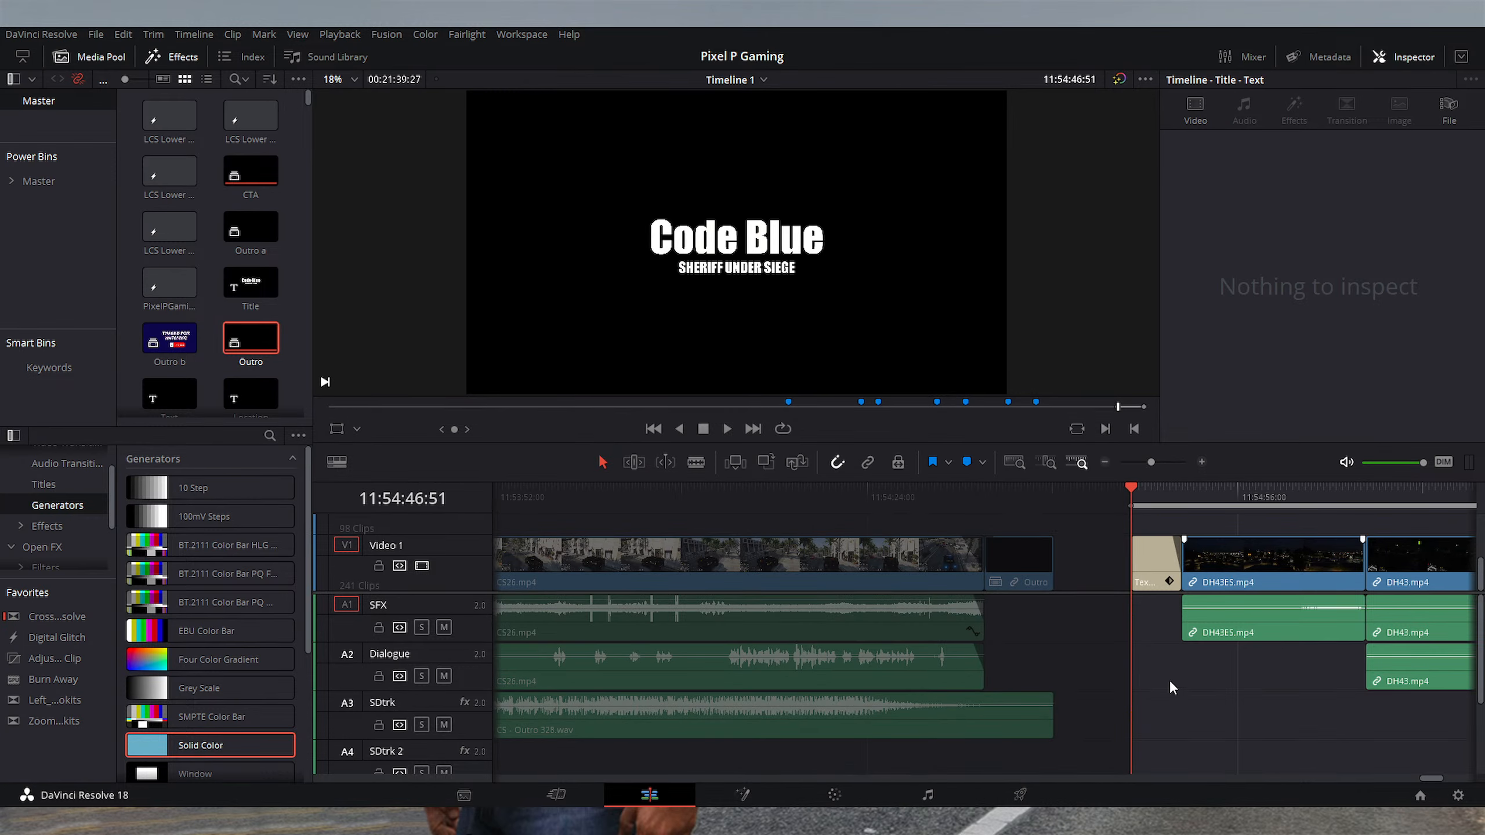
Step: Examine the marked episode range on the timeline and its total duration
key("ctrl+minus")
key("ctrl+minus")
key("ctrl+minus")
key("ctrl+minus")
key("ctrl+minus")
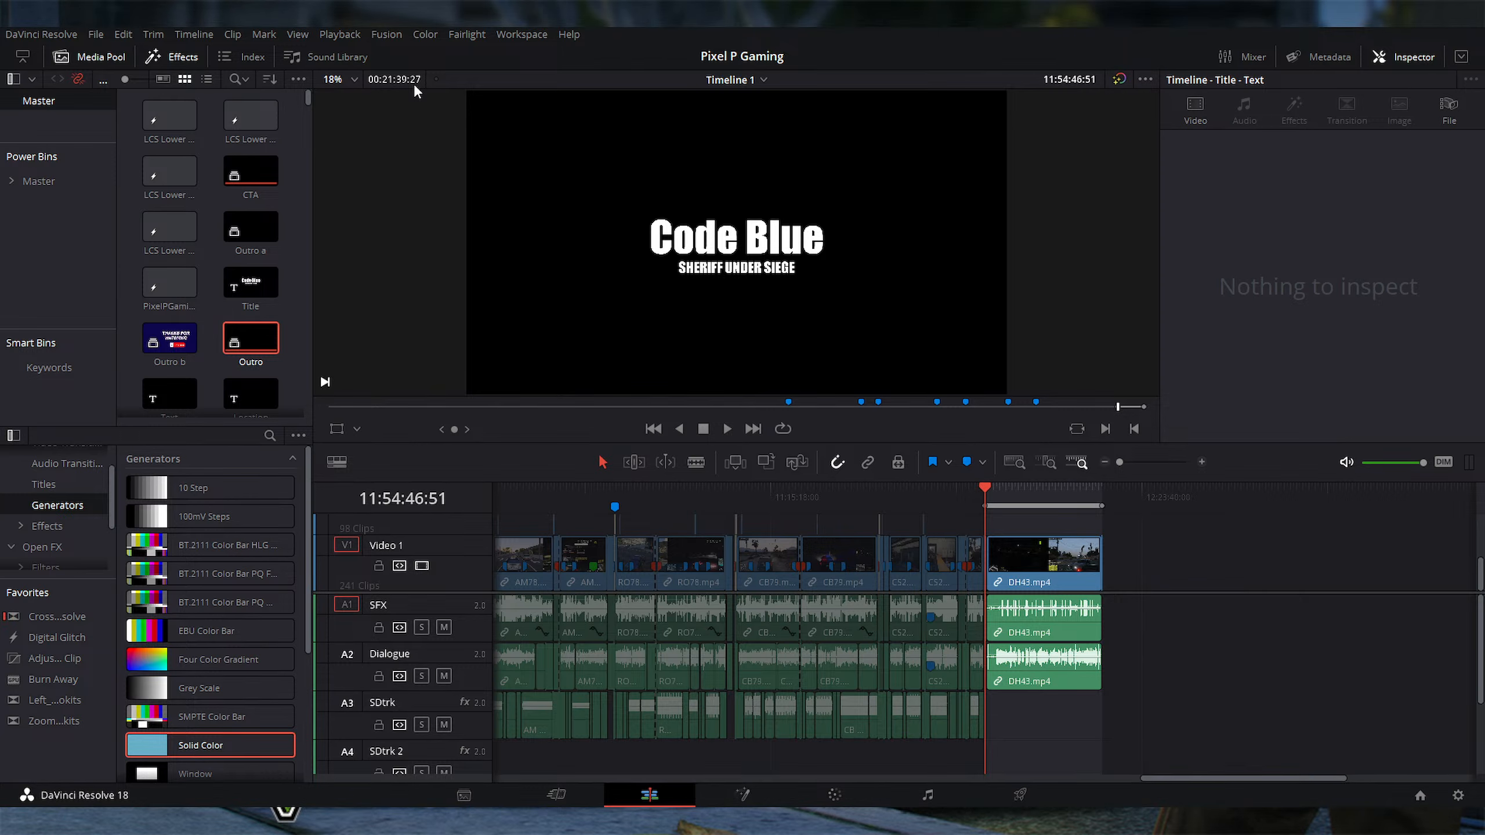
key("ctrl+equal")
key("ctrl+equal")
key("ctrl+equal")
key("ctrl+equal")
key("ctrl+equal")
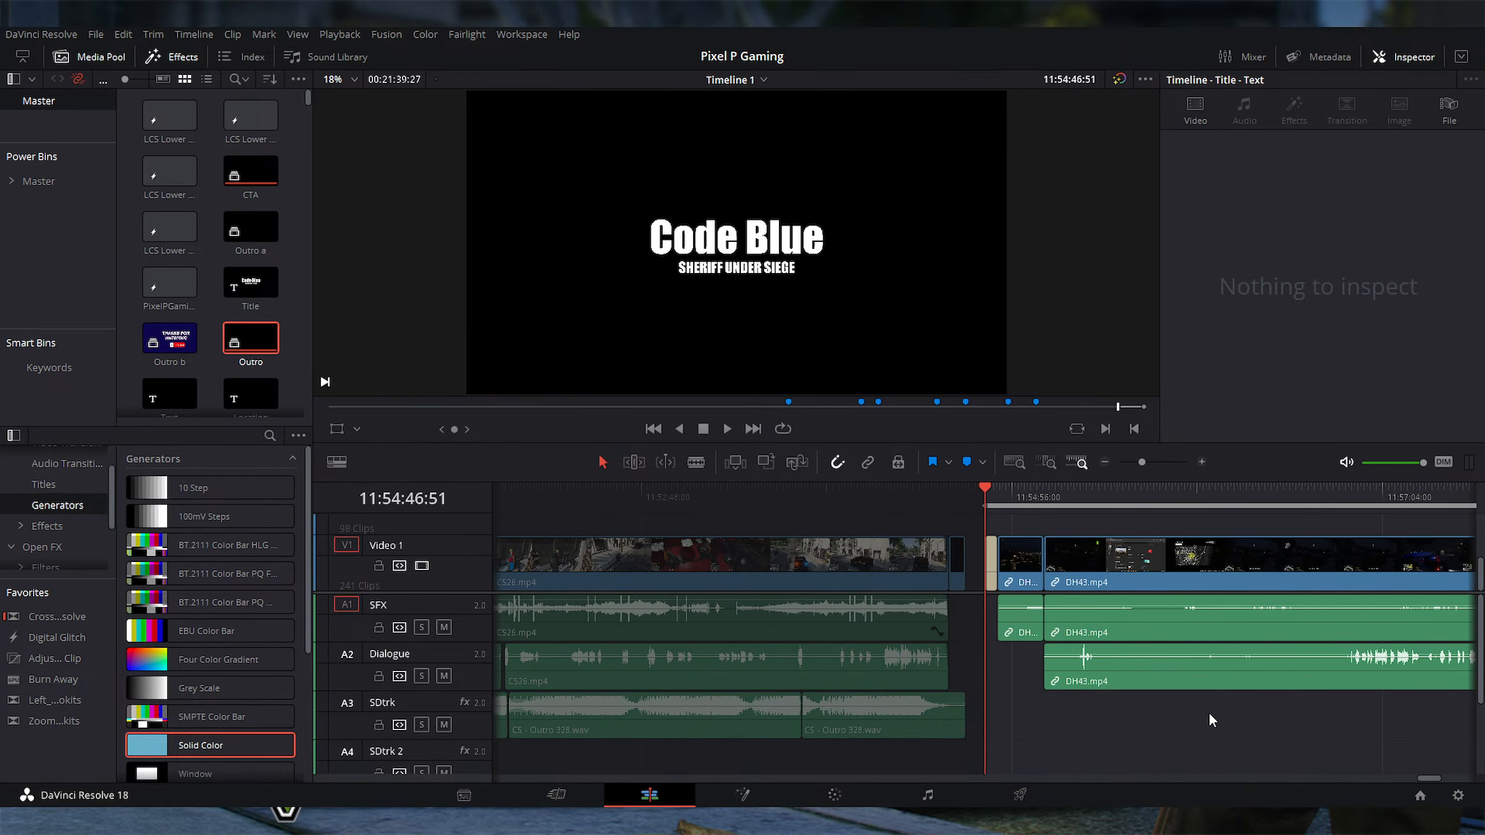
key("ctrl+equal")
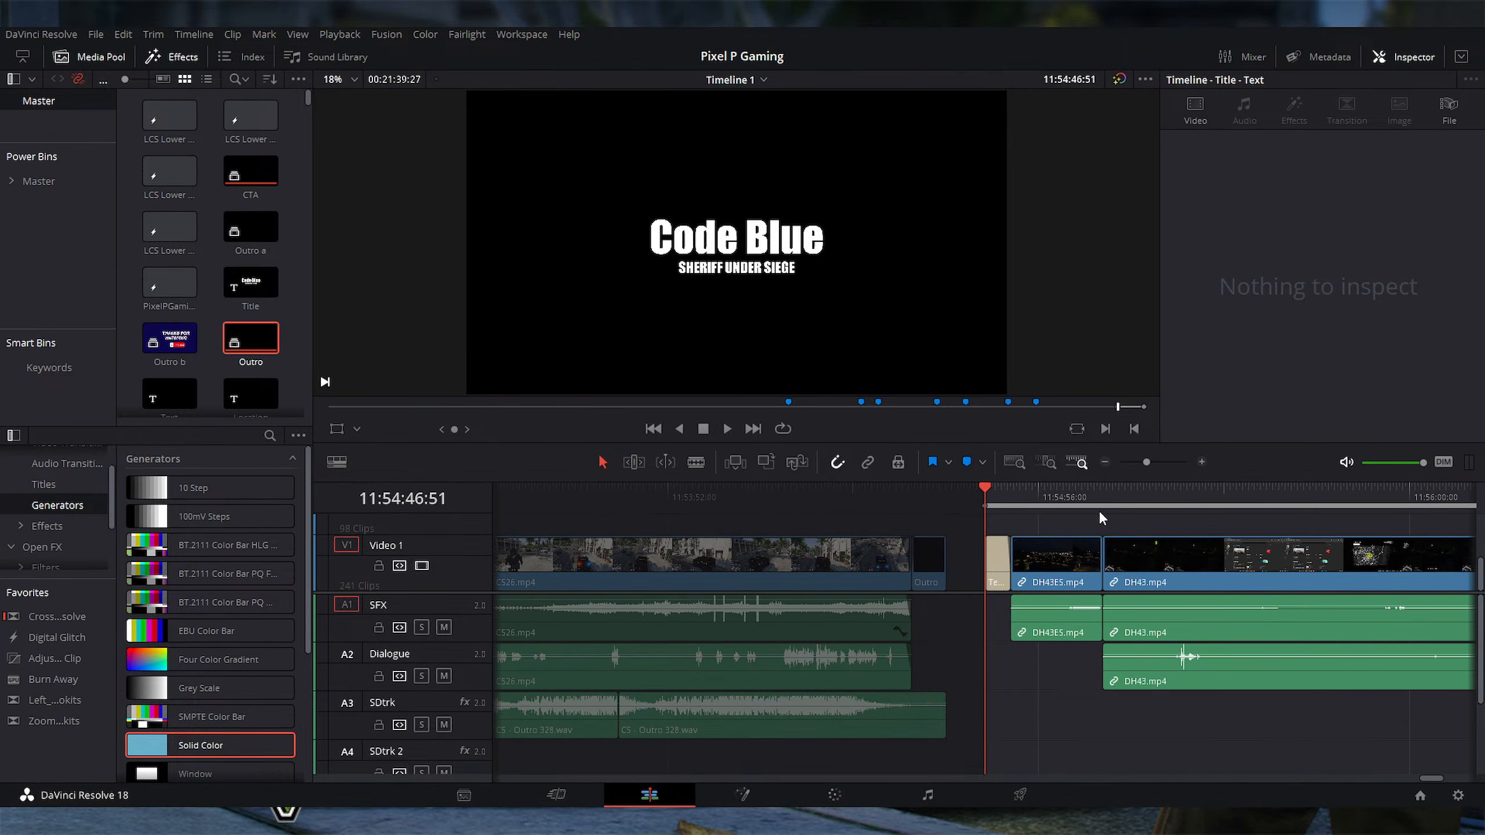
Step: Apply the audio attributes of the preceding CS26.mp4 SFX clip, including volume 16.80, to the DH43.mp4 audio on the SFX track
left_click(1102, 499)
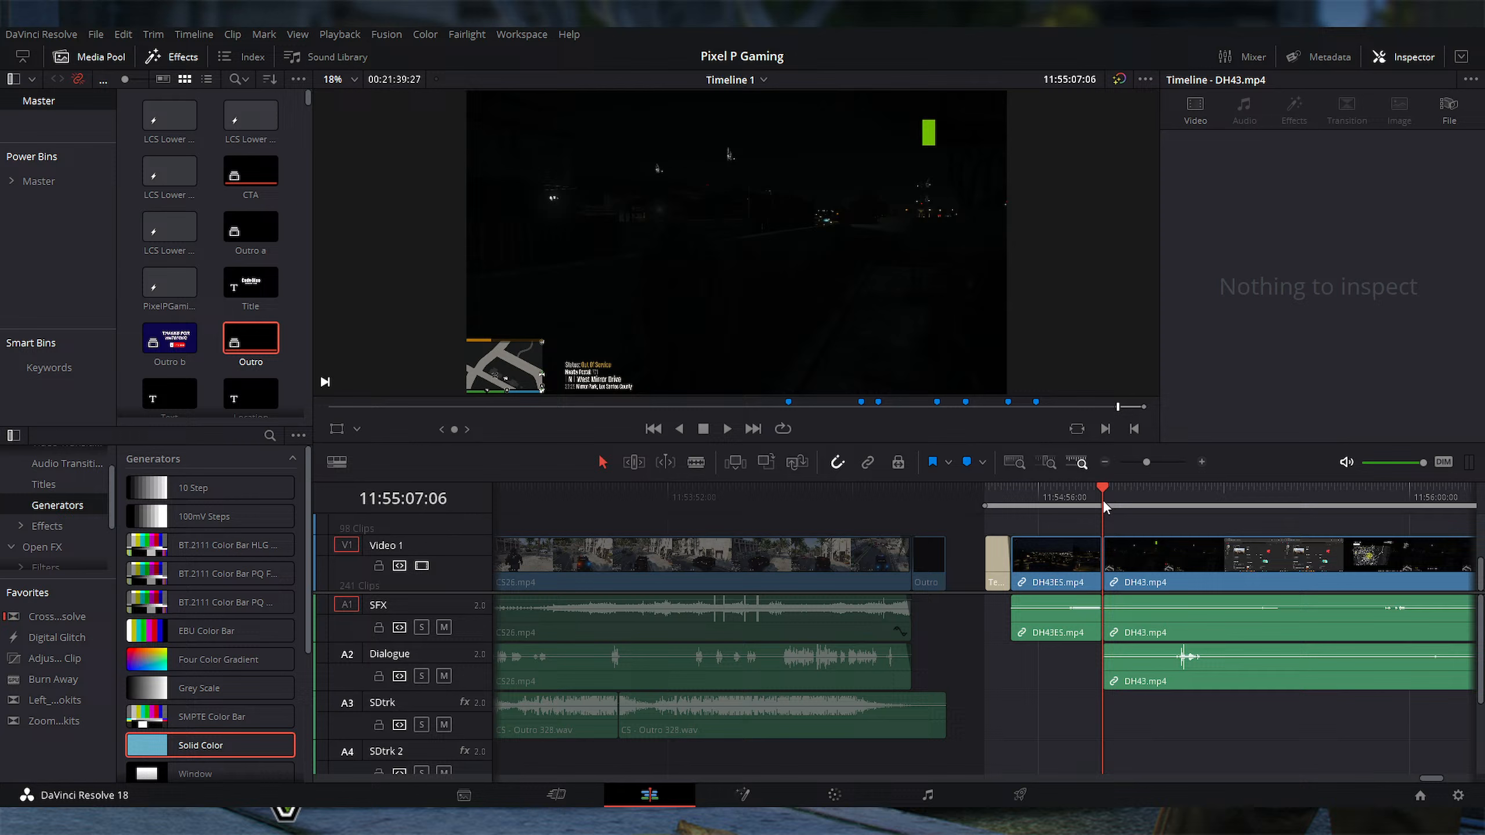
left_click(834, 634)
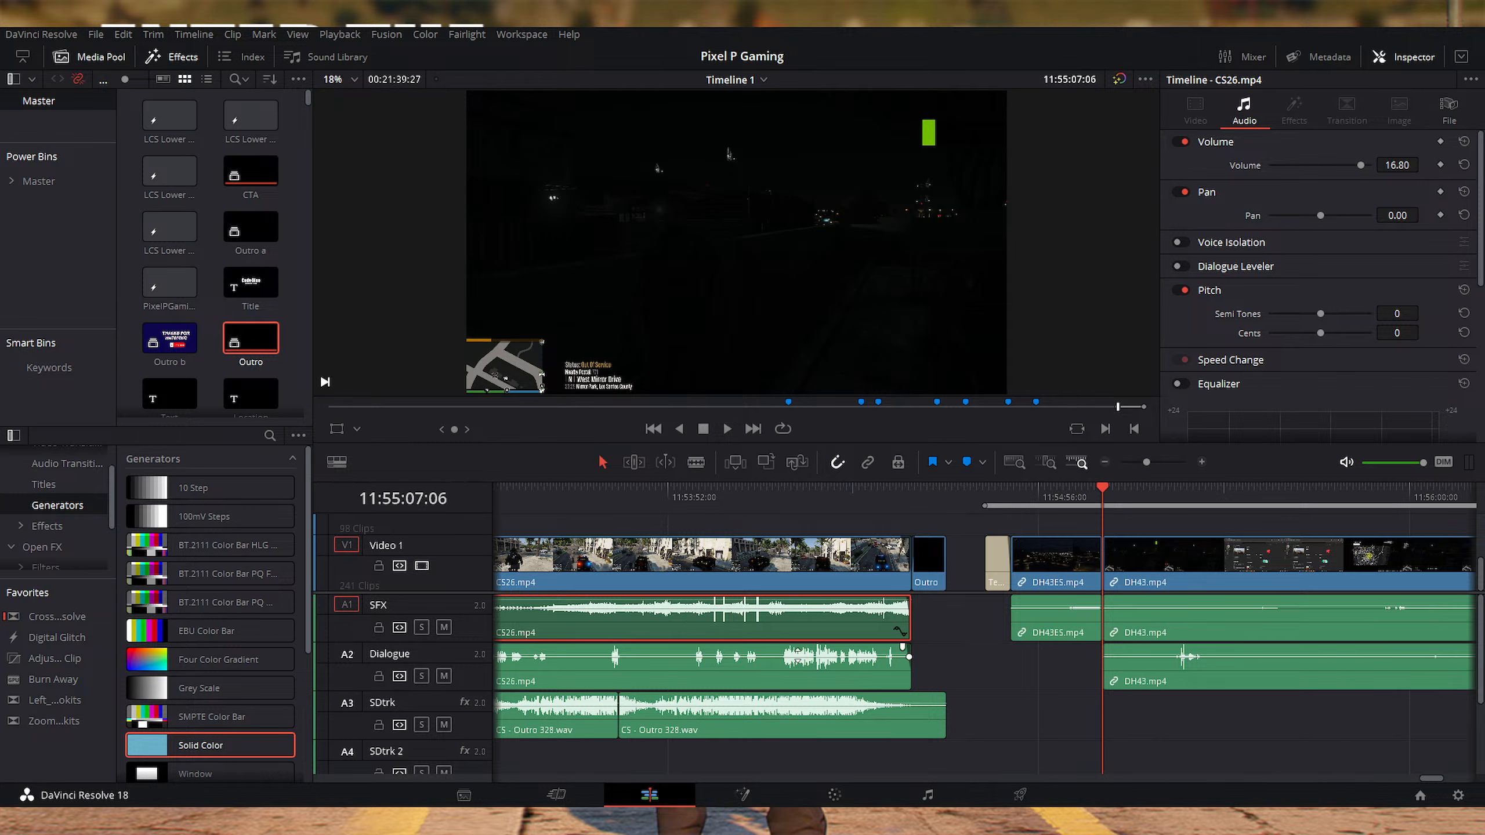
left_click(1199, 624)
scroll(1174, 627, "down", 3)
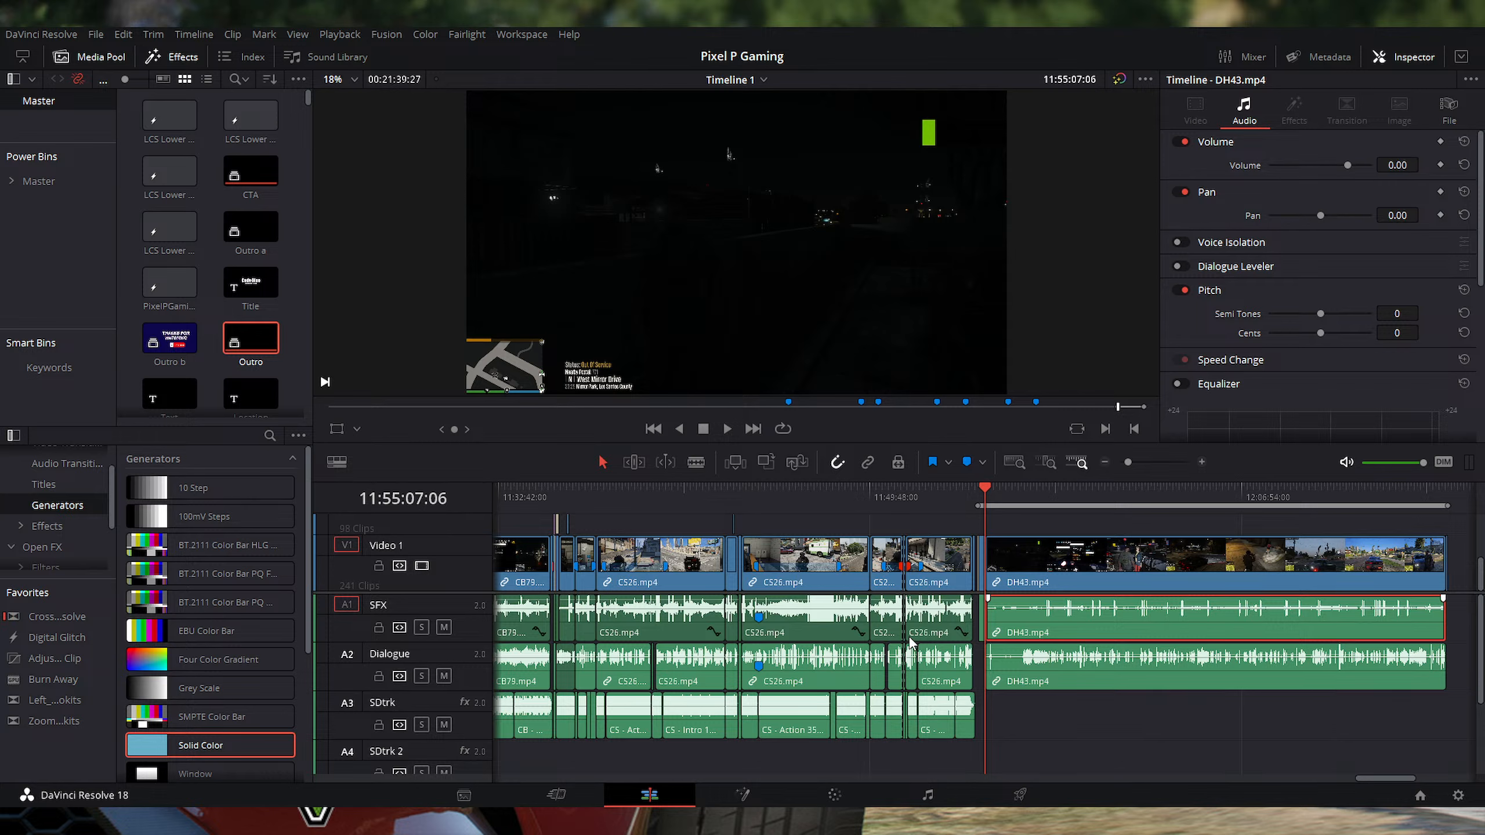
key("ctrl+z")
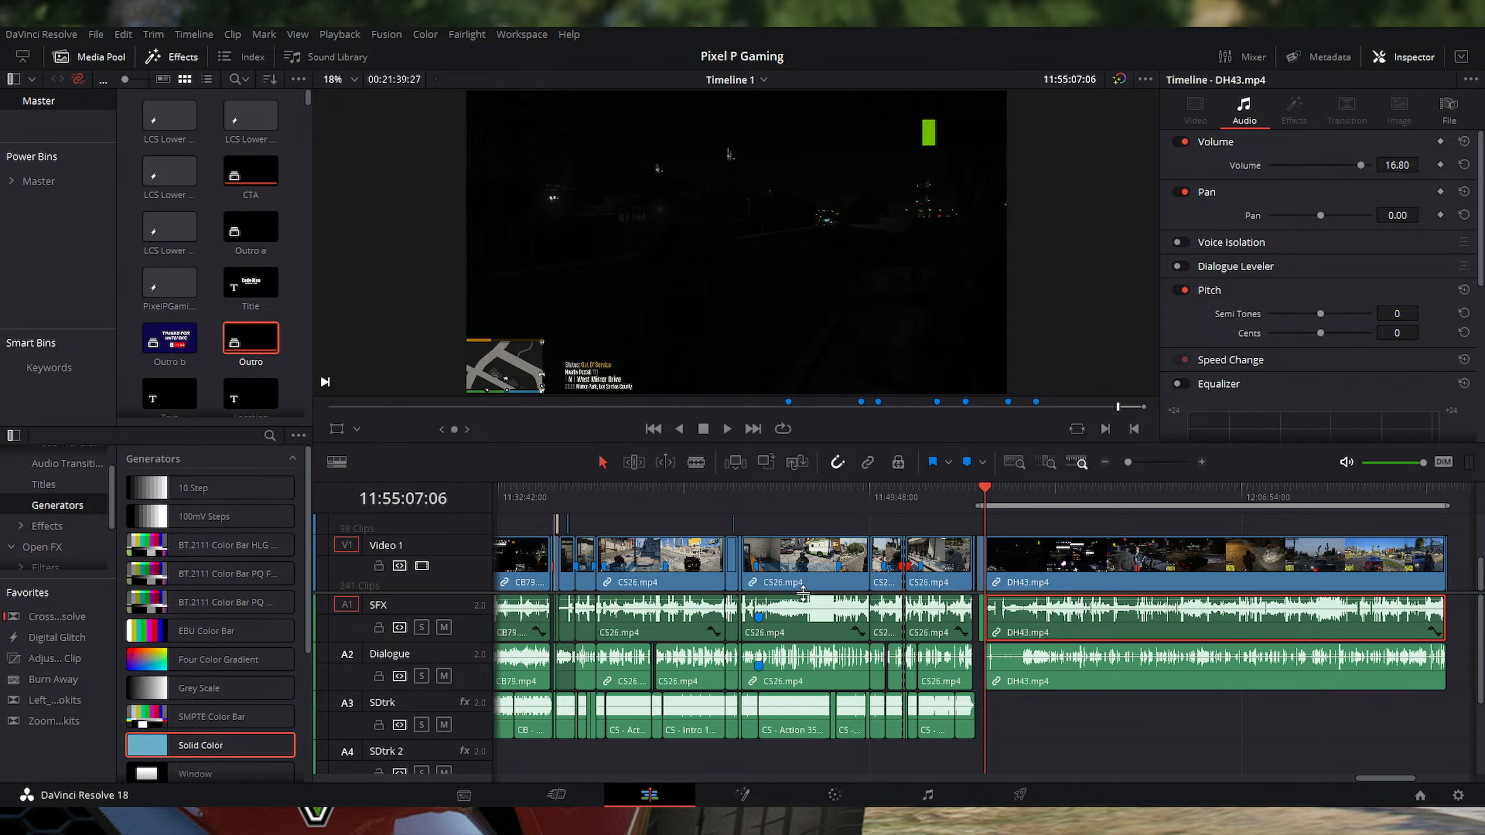
Step: Delete the DH43ES.mp4 audio from the SFX track A1, keeping its video on Video 1
scroll(954, 563, "up", 5)
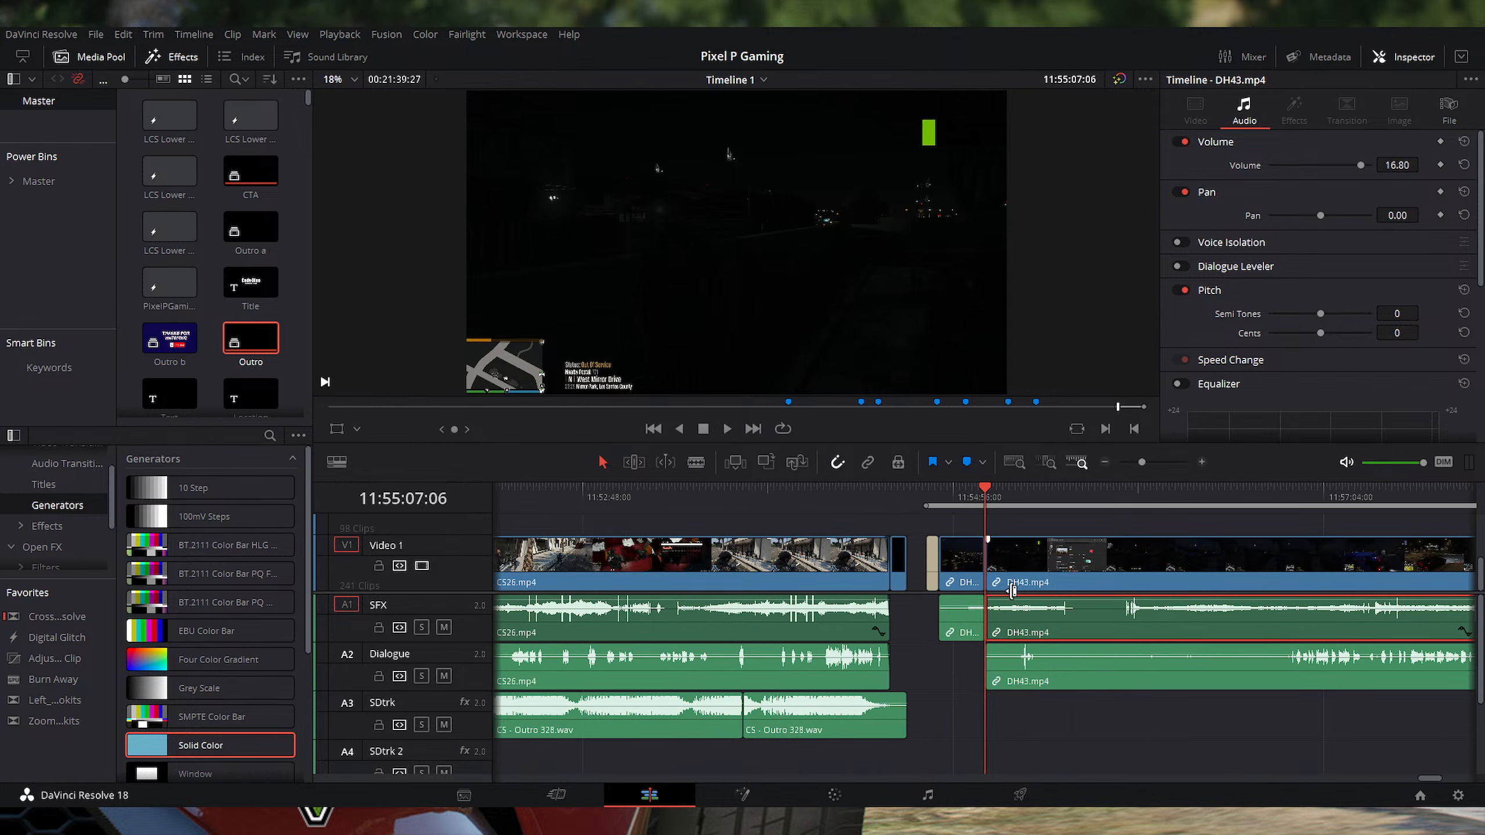
left_click(972, 636)
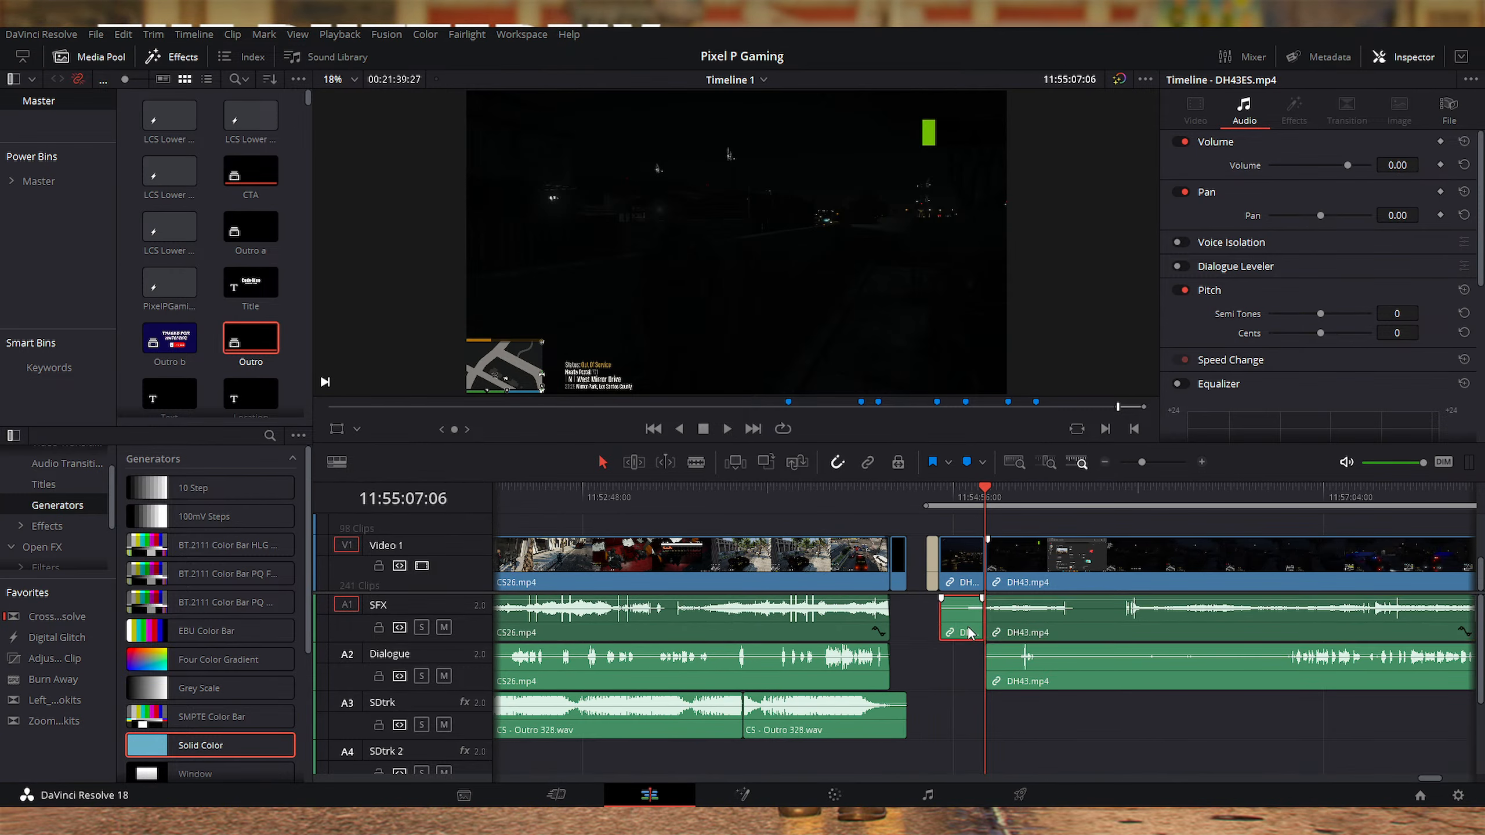
scroll(959, 584, "up", 3)
left_click(923, 490)
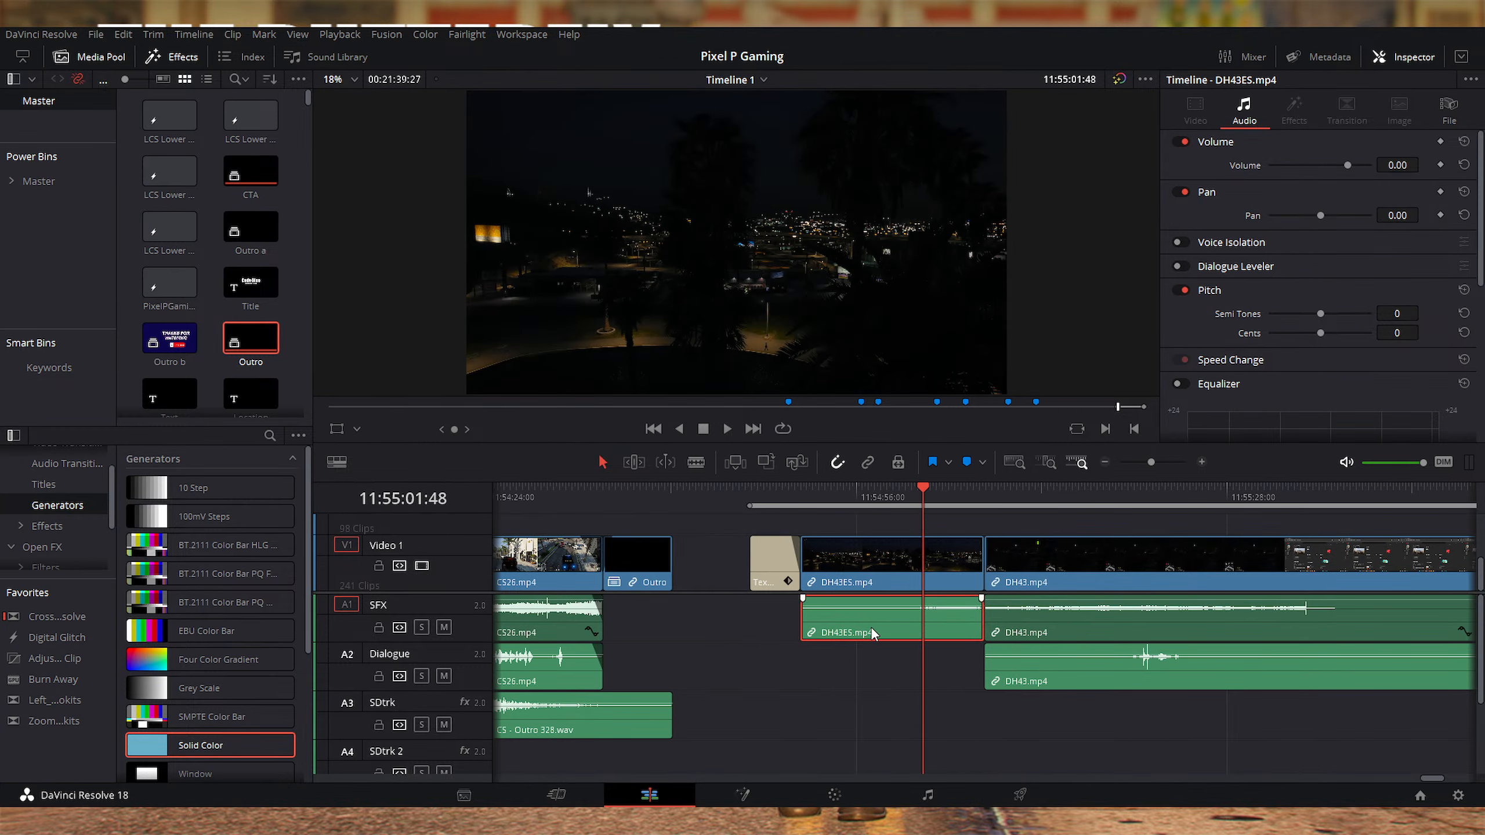
key("Delete")
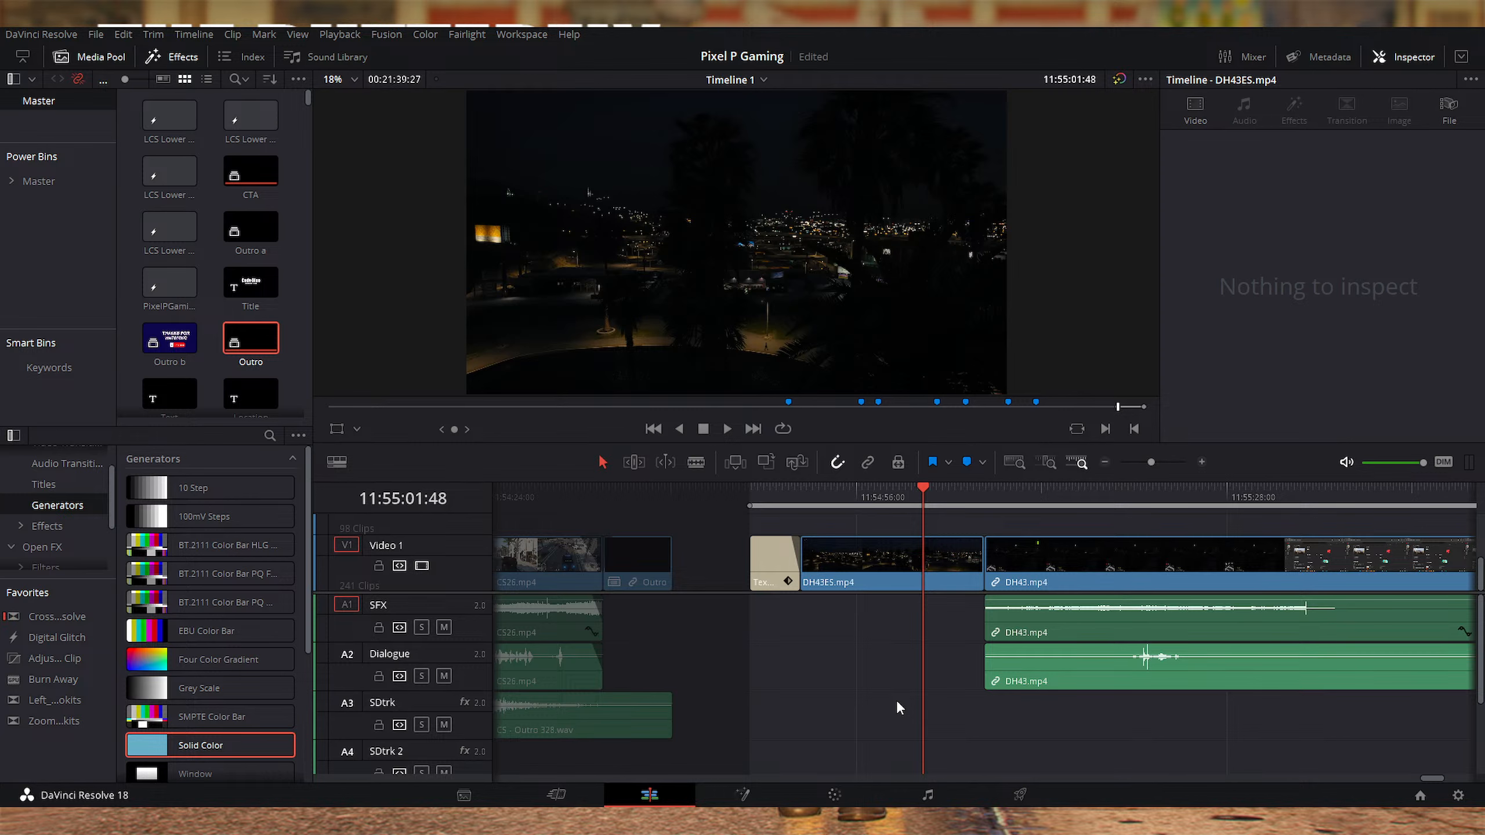
scroll(895, 700, "down", 3)
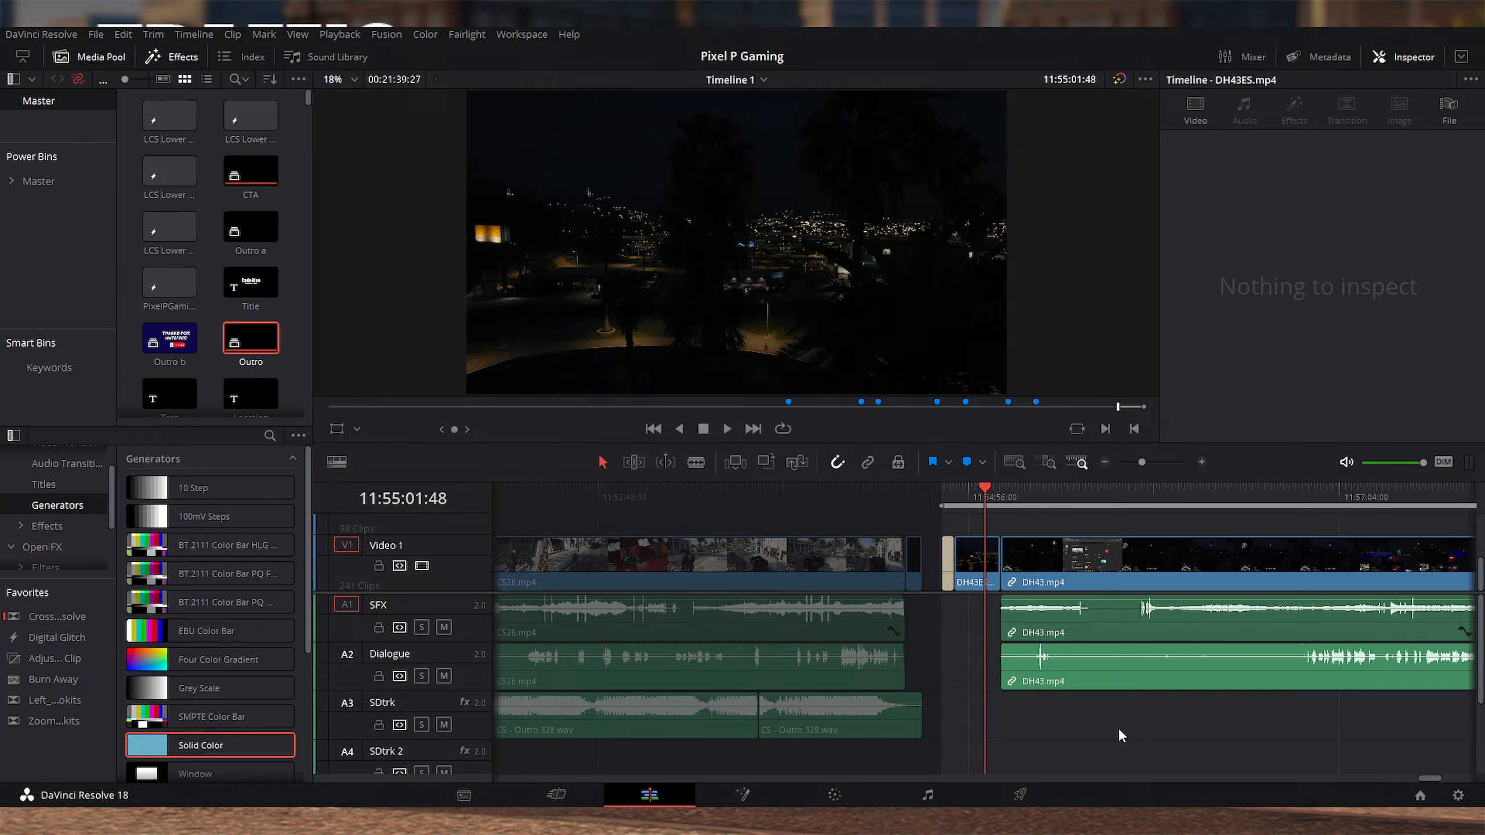
Step: Examine the opening of the DH43.mp4 clip, playing its audio from about 11:55:19 on the timeline
scroll(1118, 727, "up", 3)
scroll(1118, 727, "down", 3)
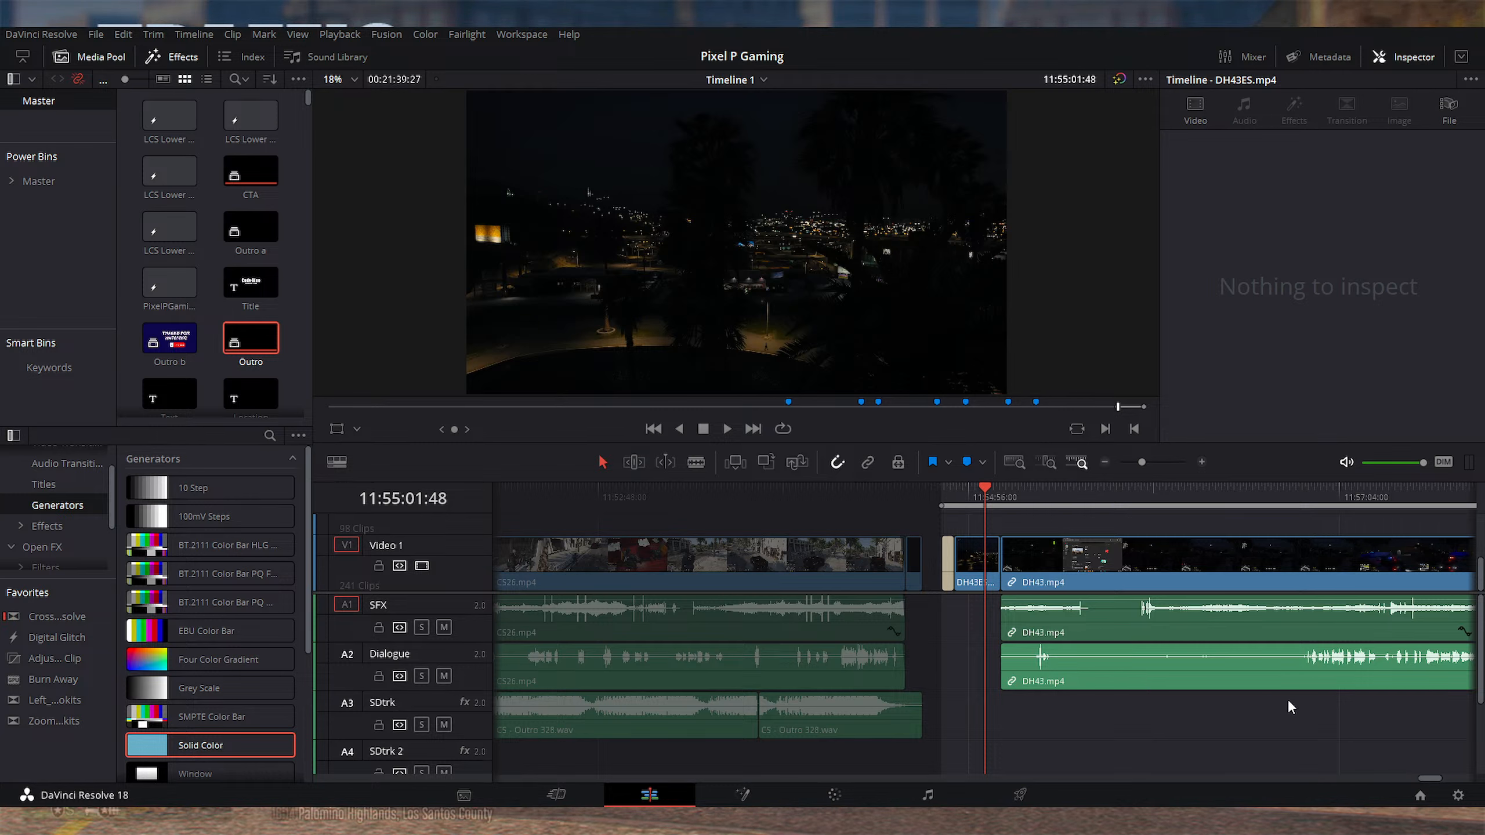
scroll(1297, 733, "down", 3)
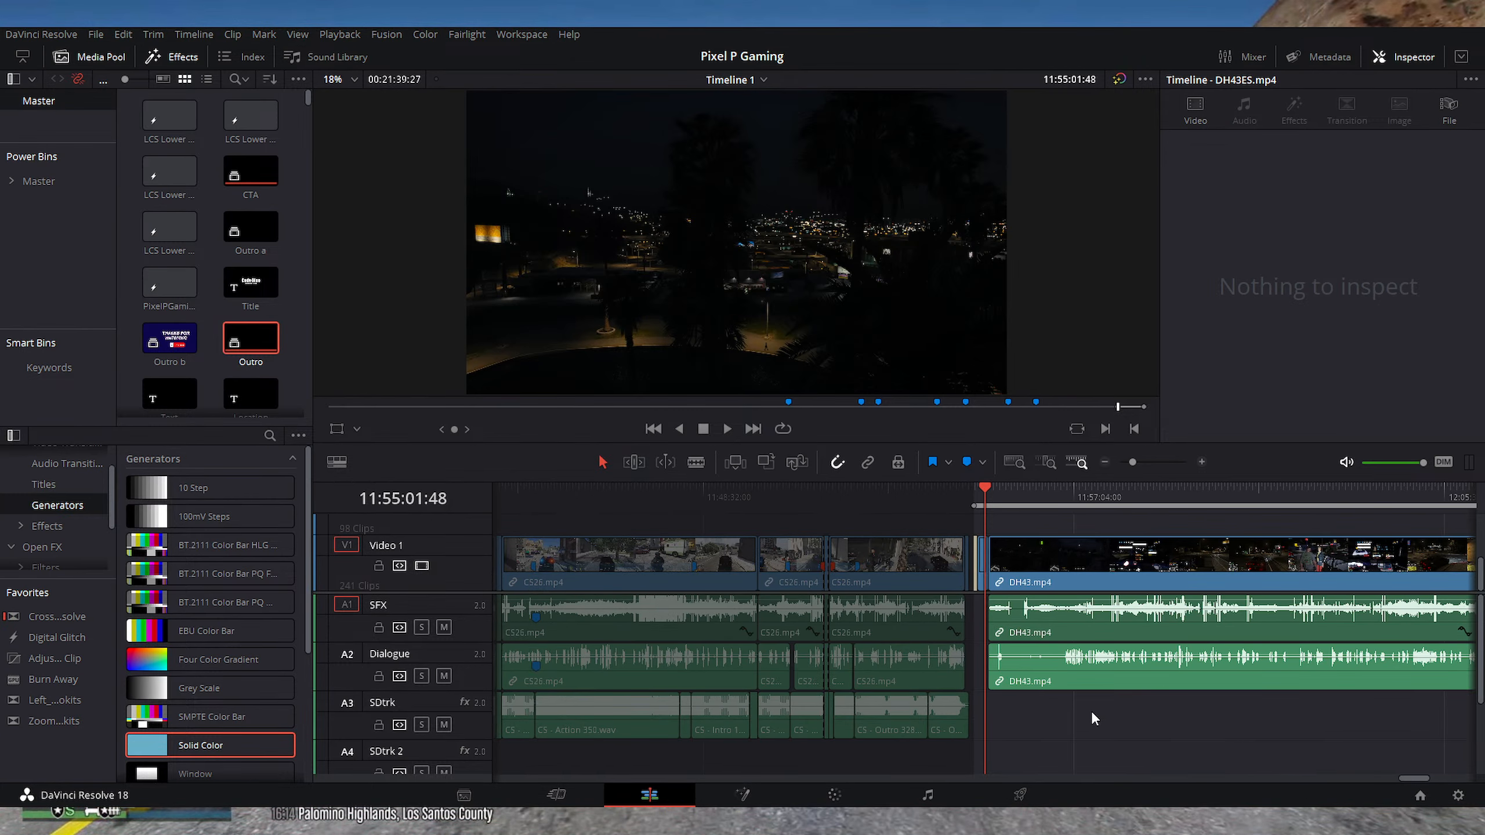
scroll(1005, 608, "up", 6)
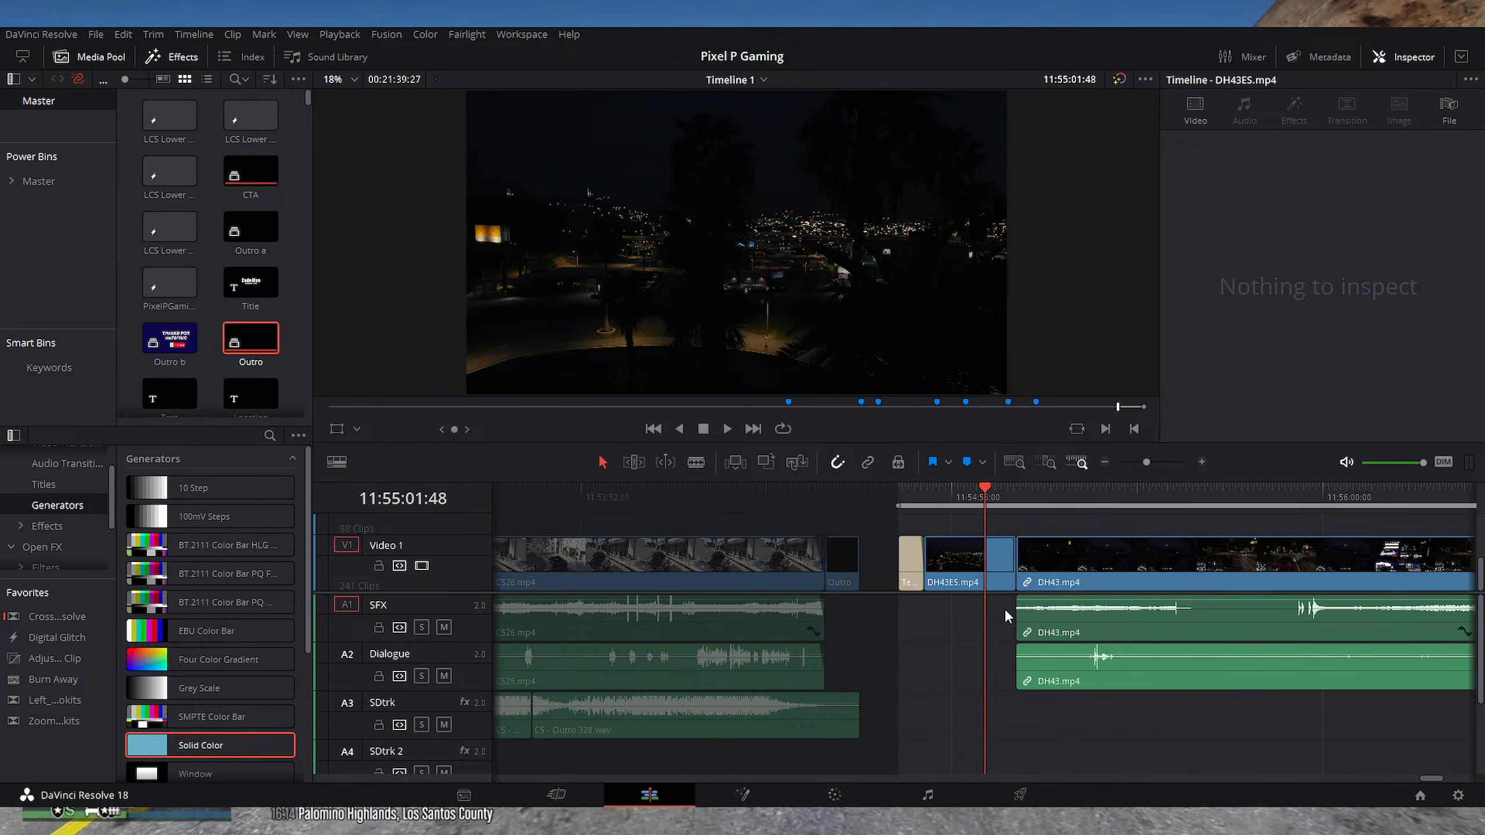
left_click(1191, 503)
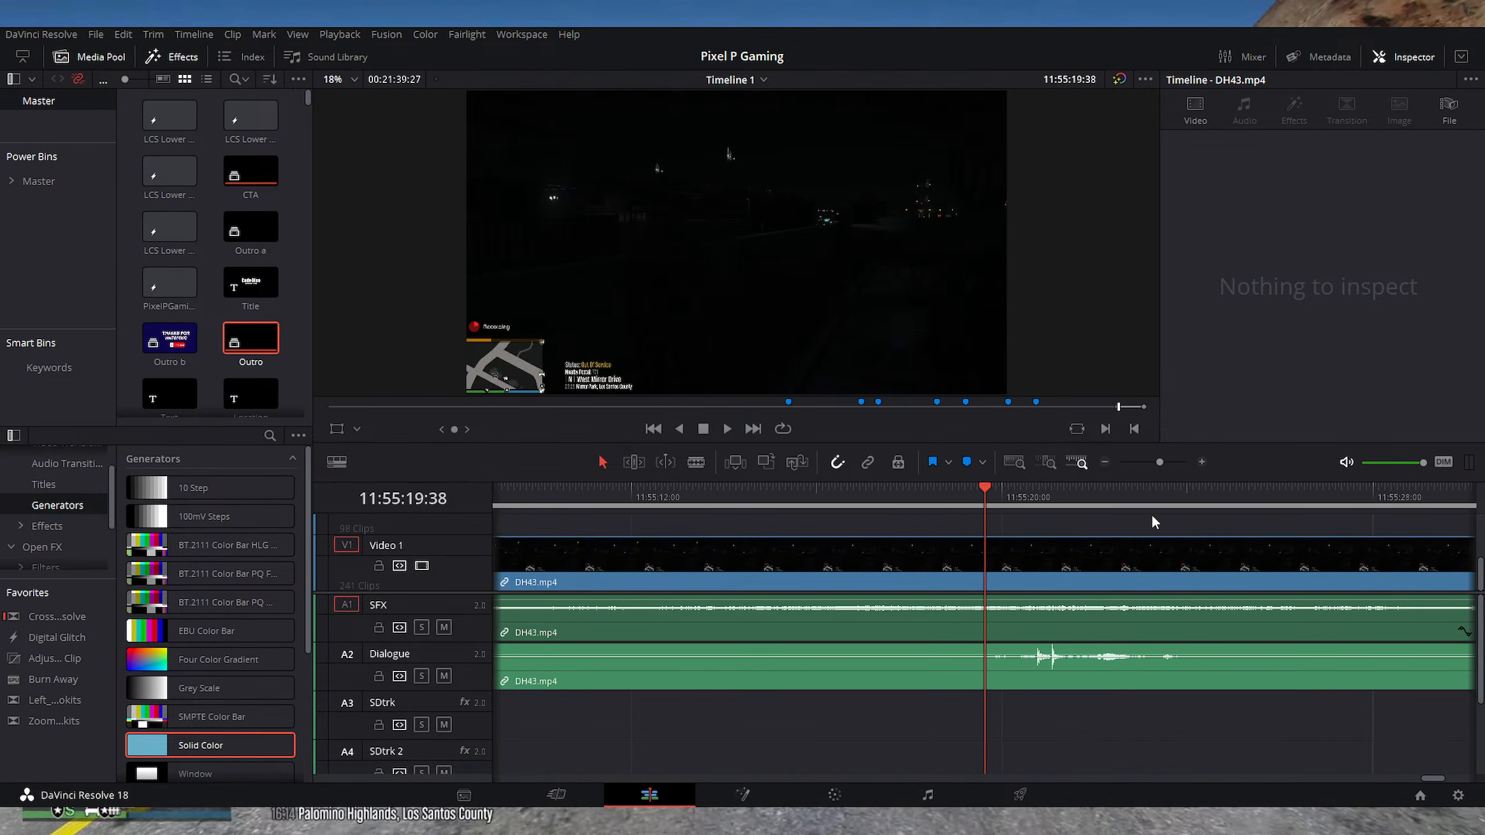
key("space")
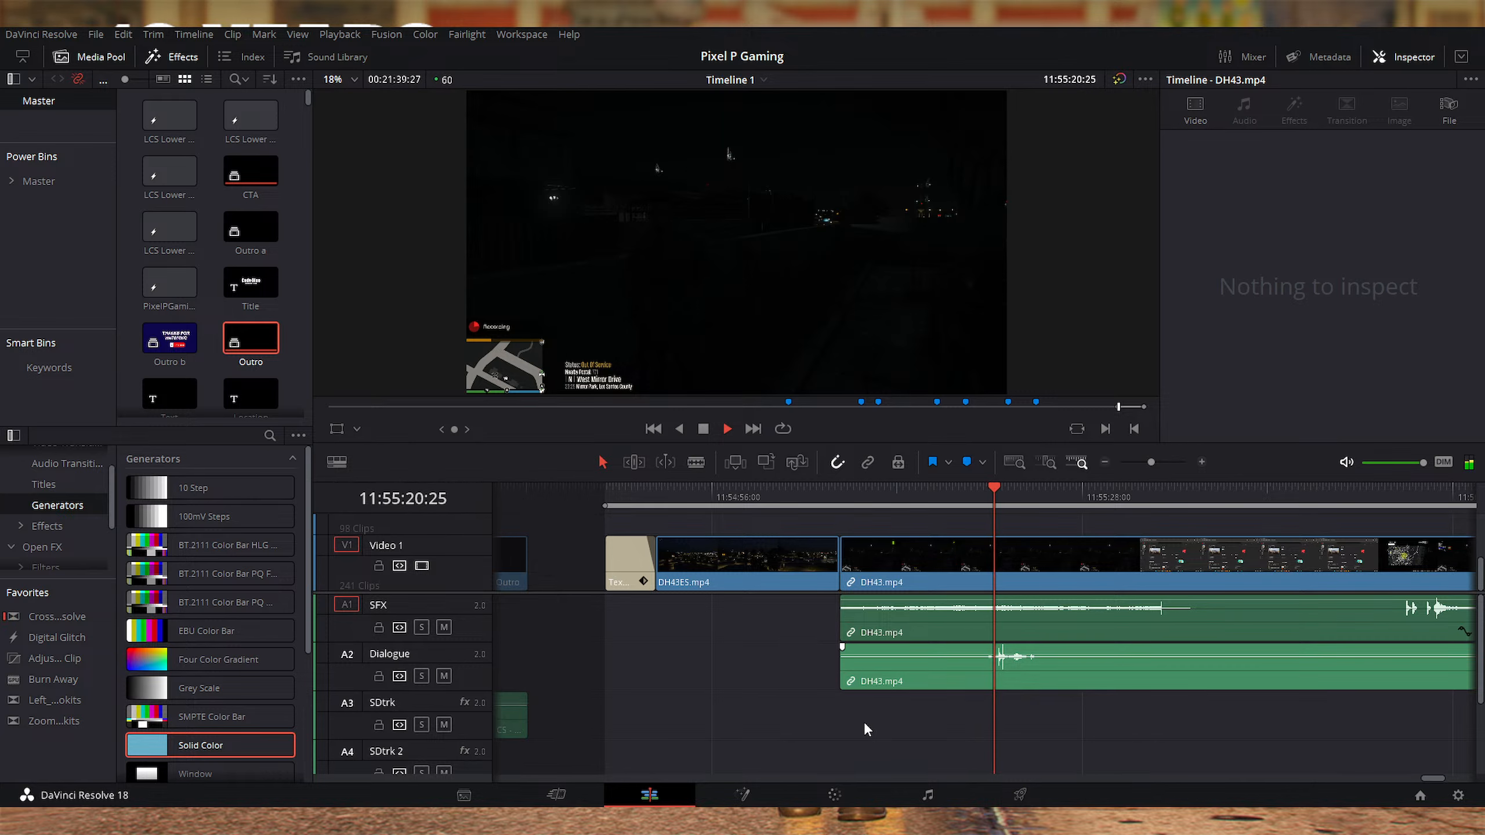
key("space")
scroll(863, 722, "down", 2)
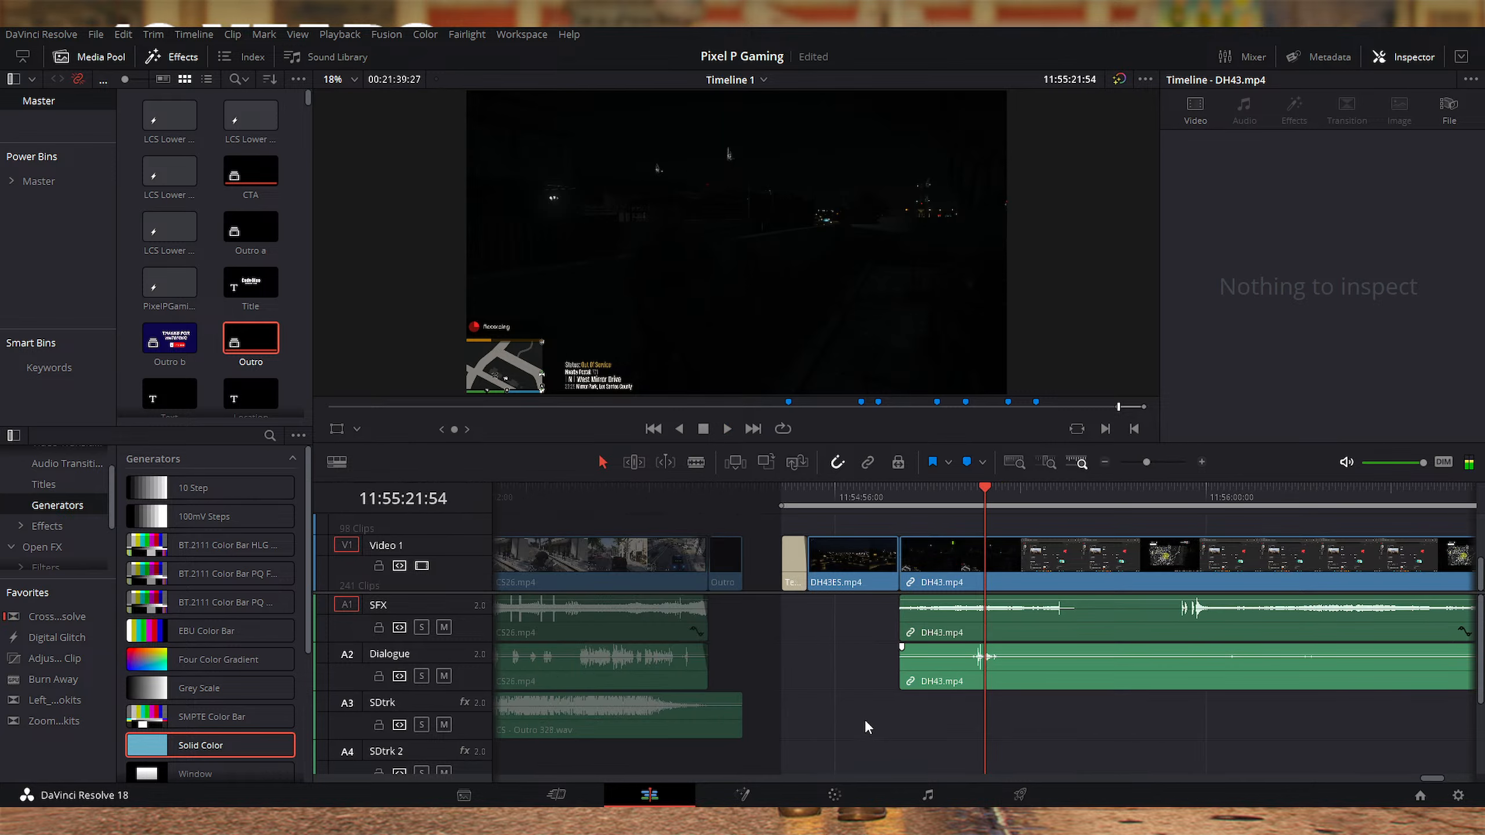
scroll(865, 717, "up", 2)
key("space")
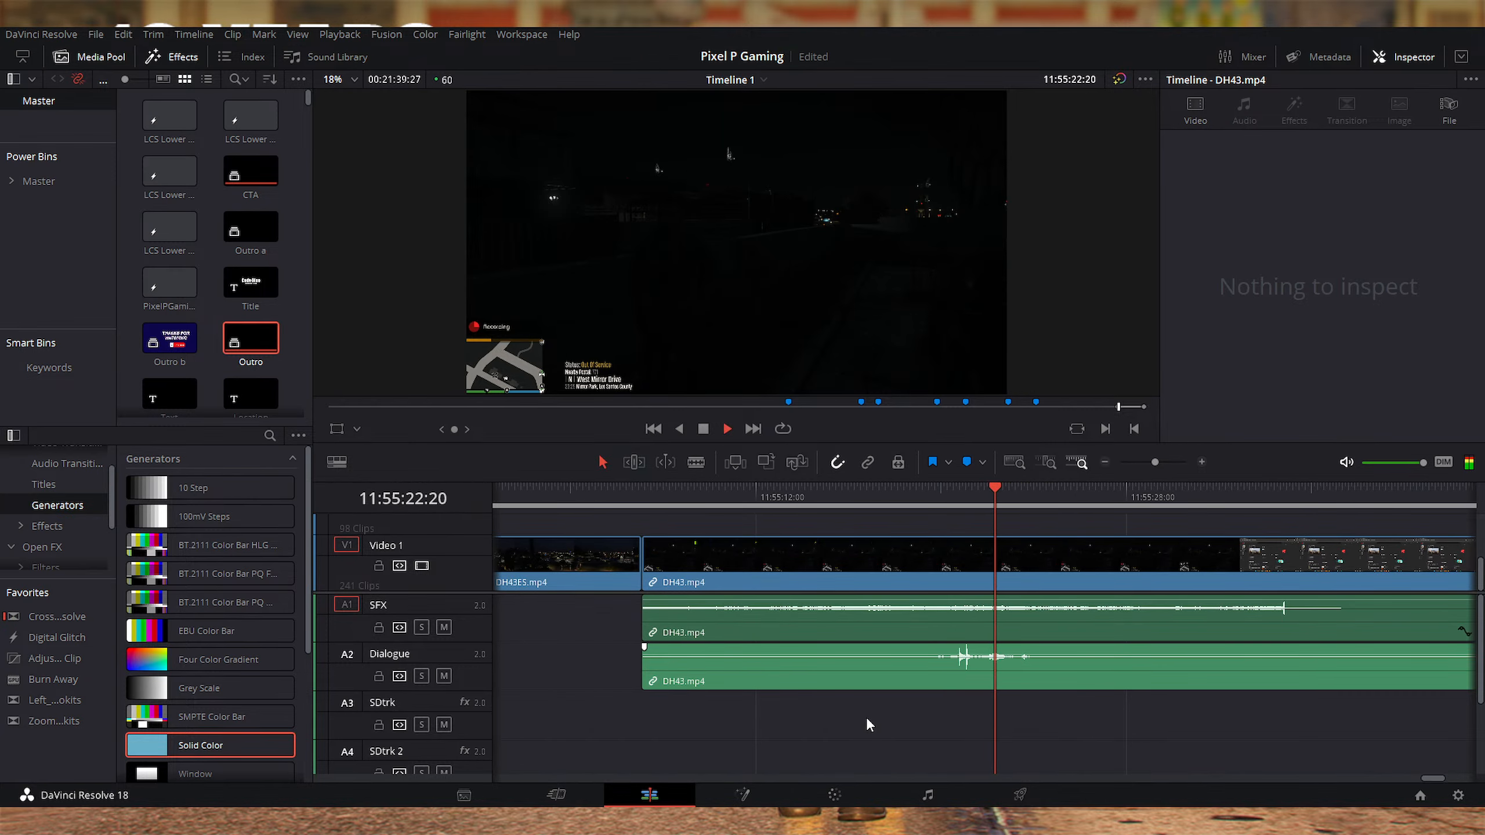
scroll(865, 717, "down", 2)
scroll(865, 717, "down", 2)
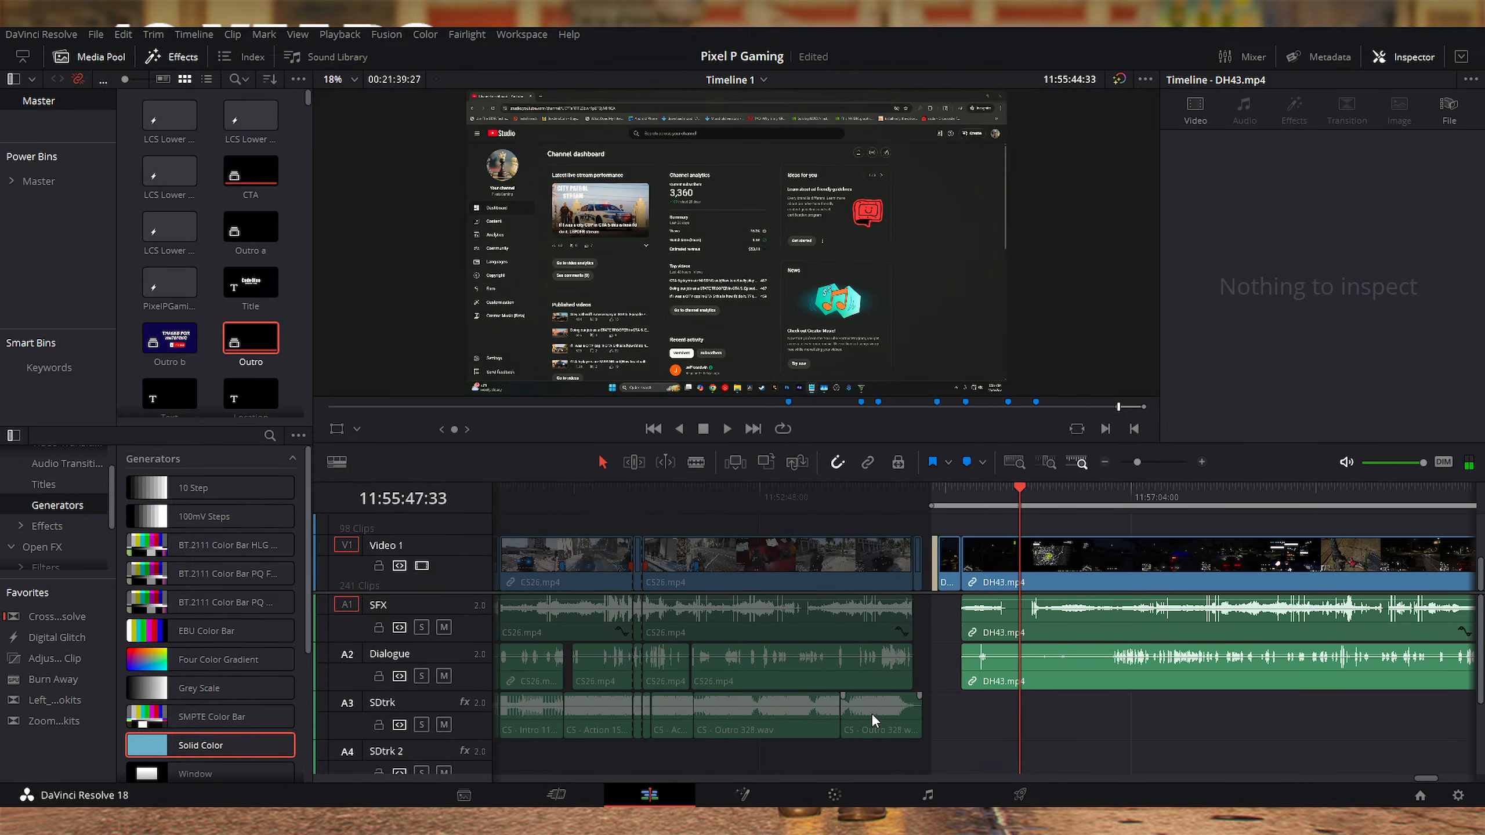
Step: Ripple-trim the start of DH43.mp4, video and audio, to where the continuous dialogue begins at 11:56:53:09, leaving no gap after DH43ES.mp4
key("shift+Right")
key("shift+Right")
key("shift+Right")
key("shift+Right")
key("shift+Right")
key("shift+Right")
key("shift+Right")
key("shift+Right")
key("shift+Right")
key("shift+Right")
key("shift+Right")
key("shift+Right")
key("shift+Right")
key("shift+Right")
key("shift+Right")
key("shift+Right")
key("shift+Right")
key("shift+Right")
key("shift+Right")
key("shift+Right")
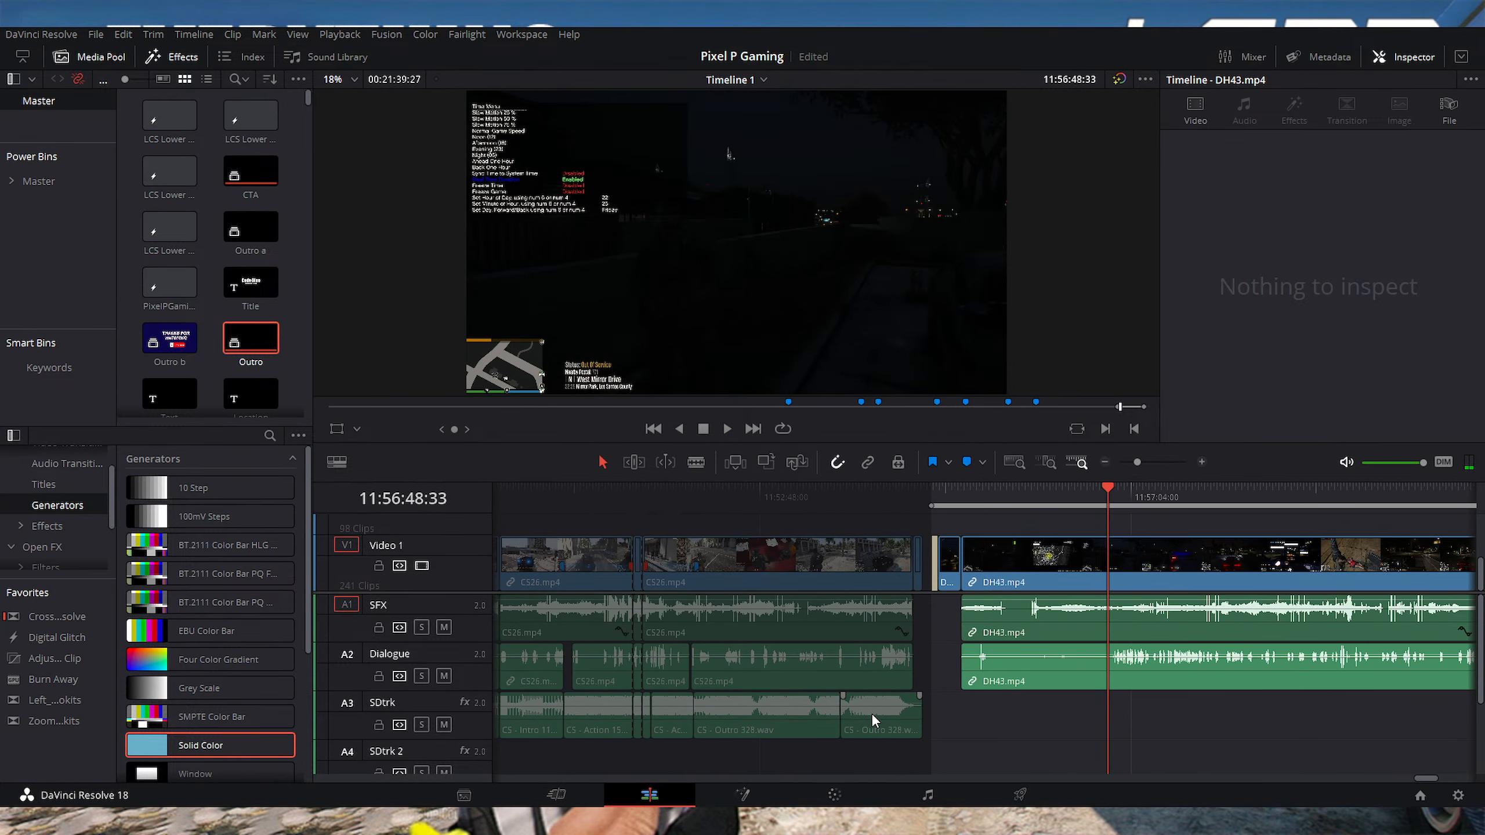
scroll(871, 712, "up", 3)
scroll(871, 712, "up", 1)
key("shift+Right")
key("shift+Right")
key("shift+Right")
key("shift+Right")
key("shift+Right")
key("shift+Right")
key("shift+Left")
key("shift+Left")
key("Right")
key("Right")
key("Right")
key("Right")
key("Right")
key("Right")
key("Right")
key("Right")
key("Right")
key("Right")
key("Right")
key("Right")
key("Right")
key("Right")
key("Right")
key("Right")
key("Right")
key("Right")
key("Right")
key("Right")
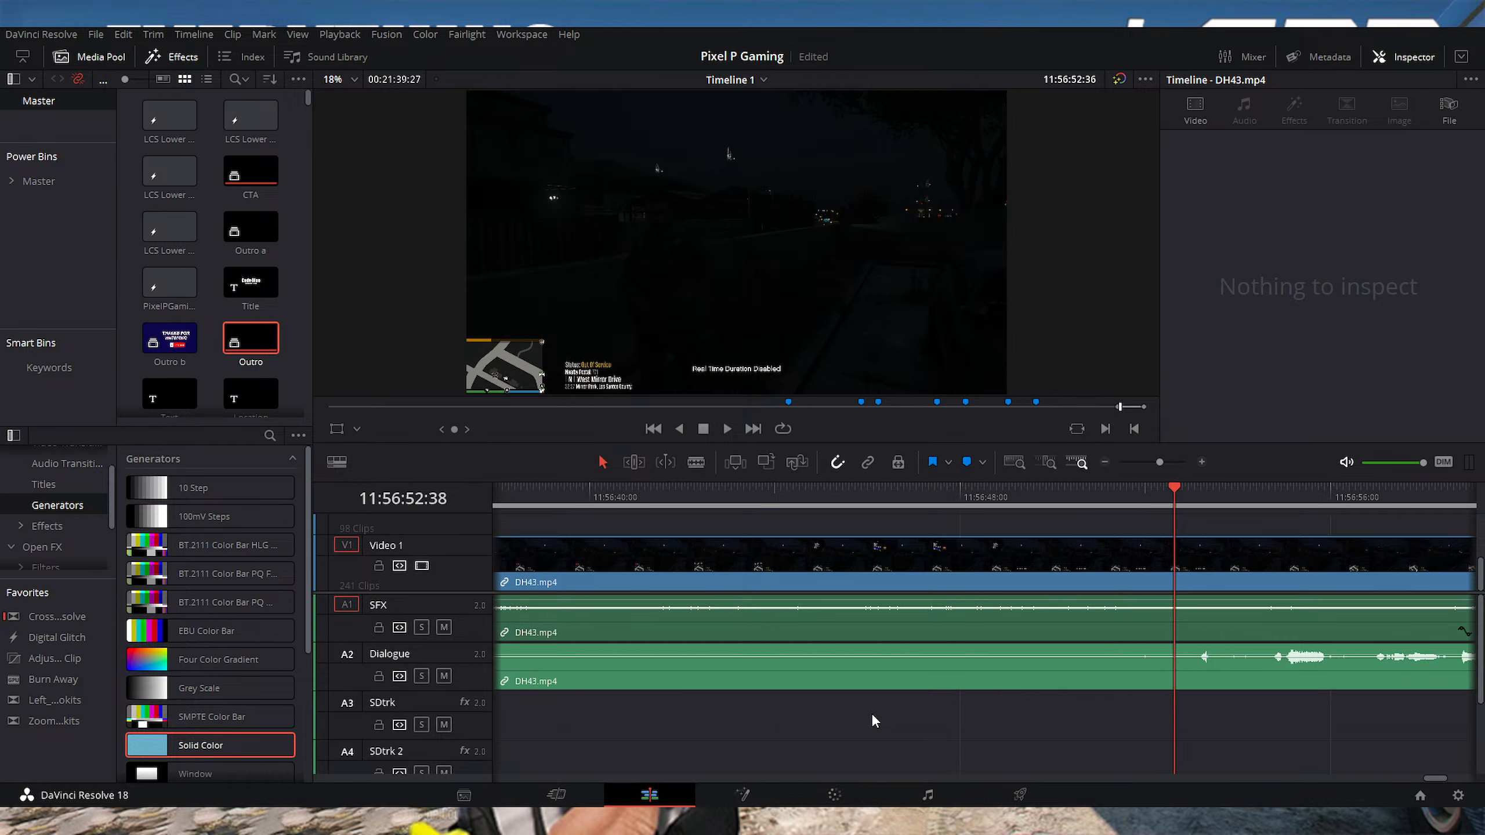
key("Right")
key("Right")
key("Right")
key("Right")
key("Right")
key("Right")
key("Right")
key("Right")
key("Right")
key("Right")
key("Right")
key("Right")
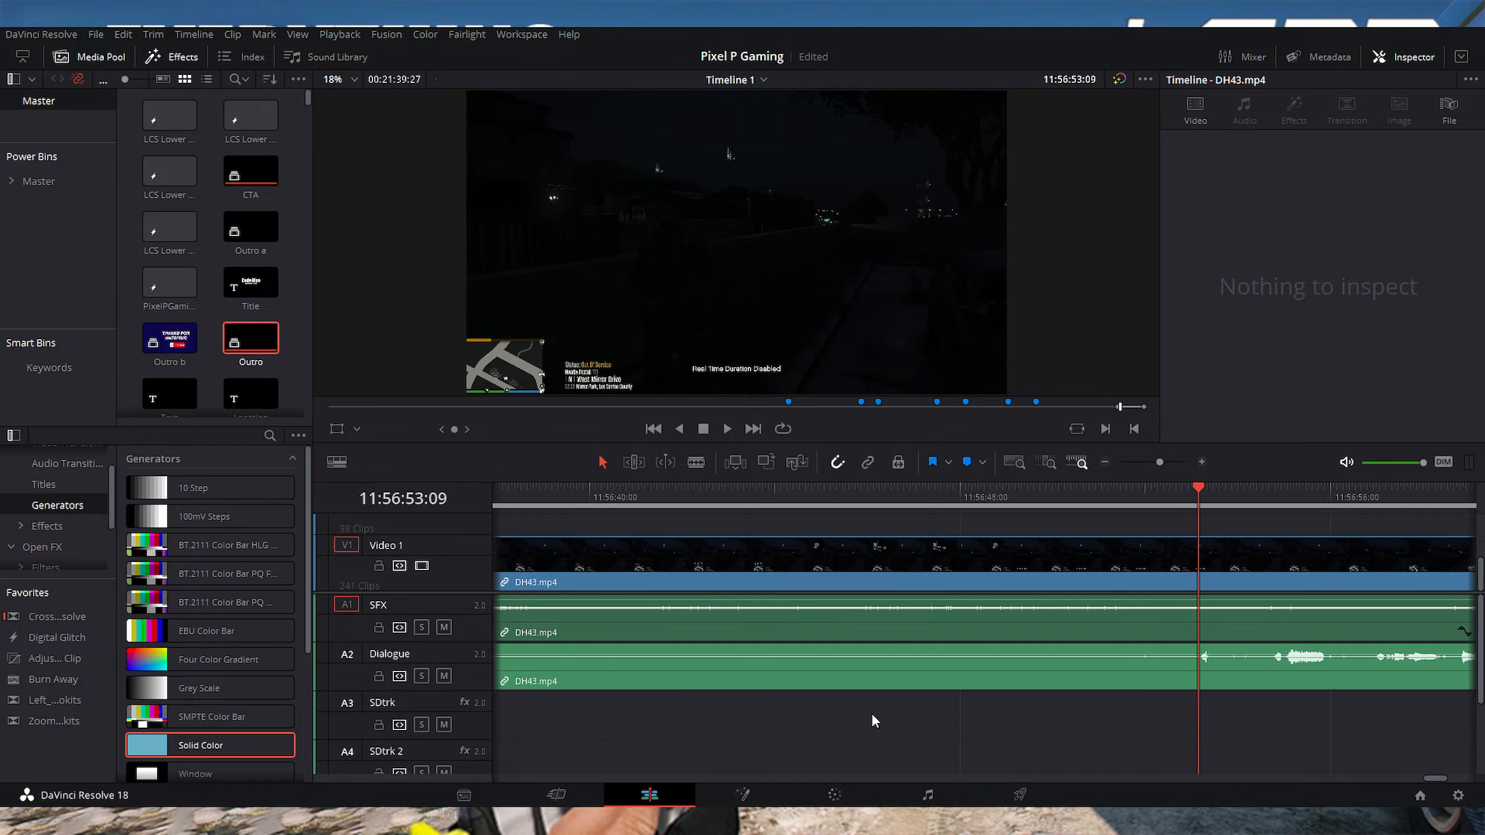
scroll(1247, 721, "down", 4)
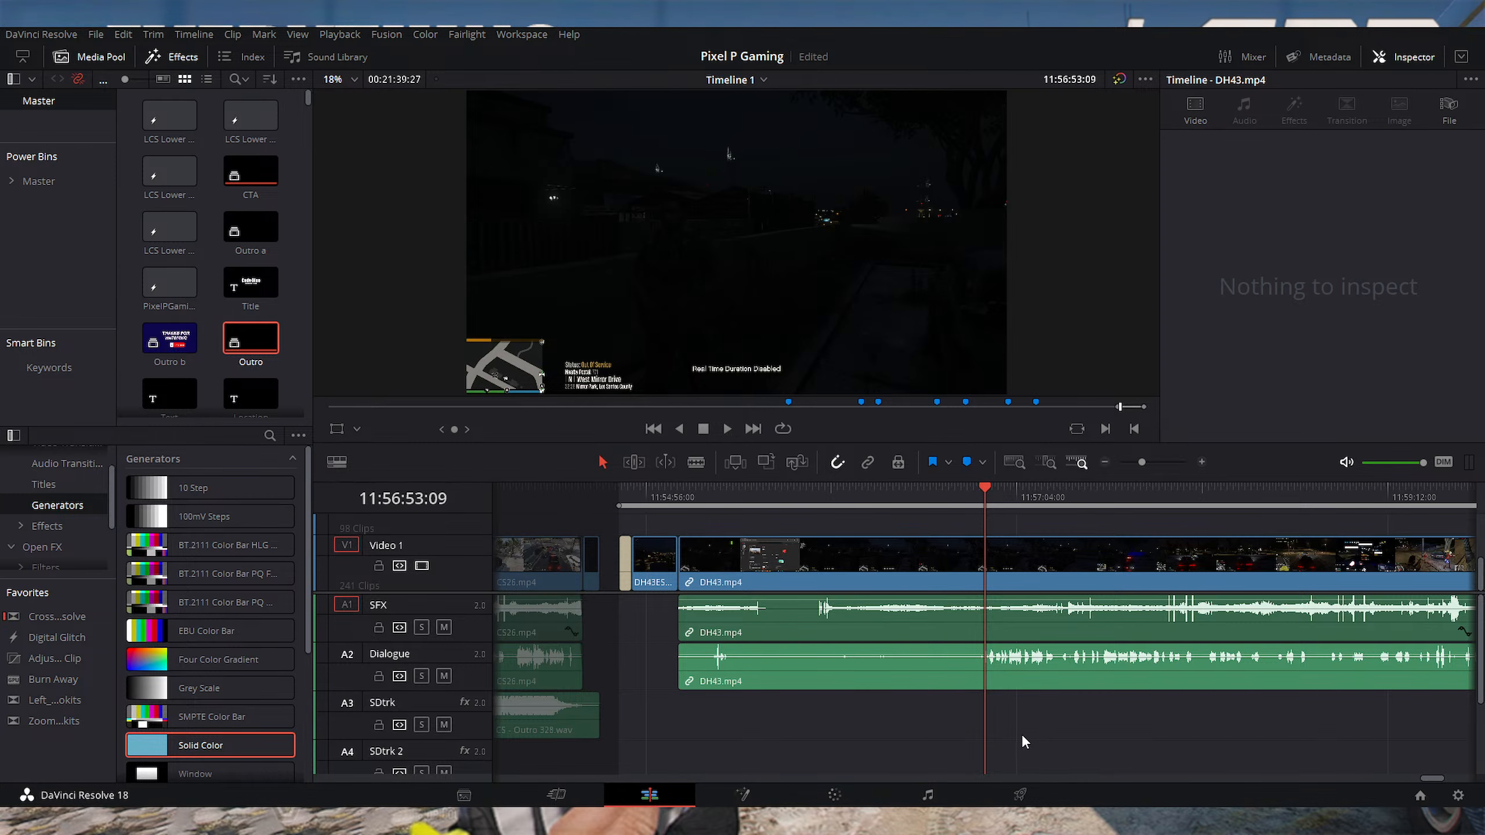
key("Up")
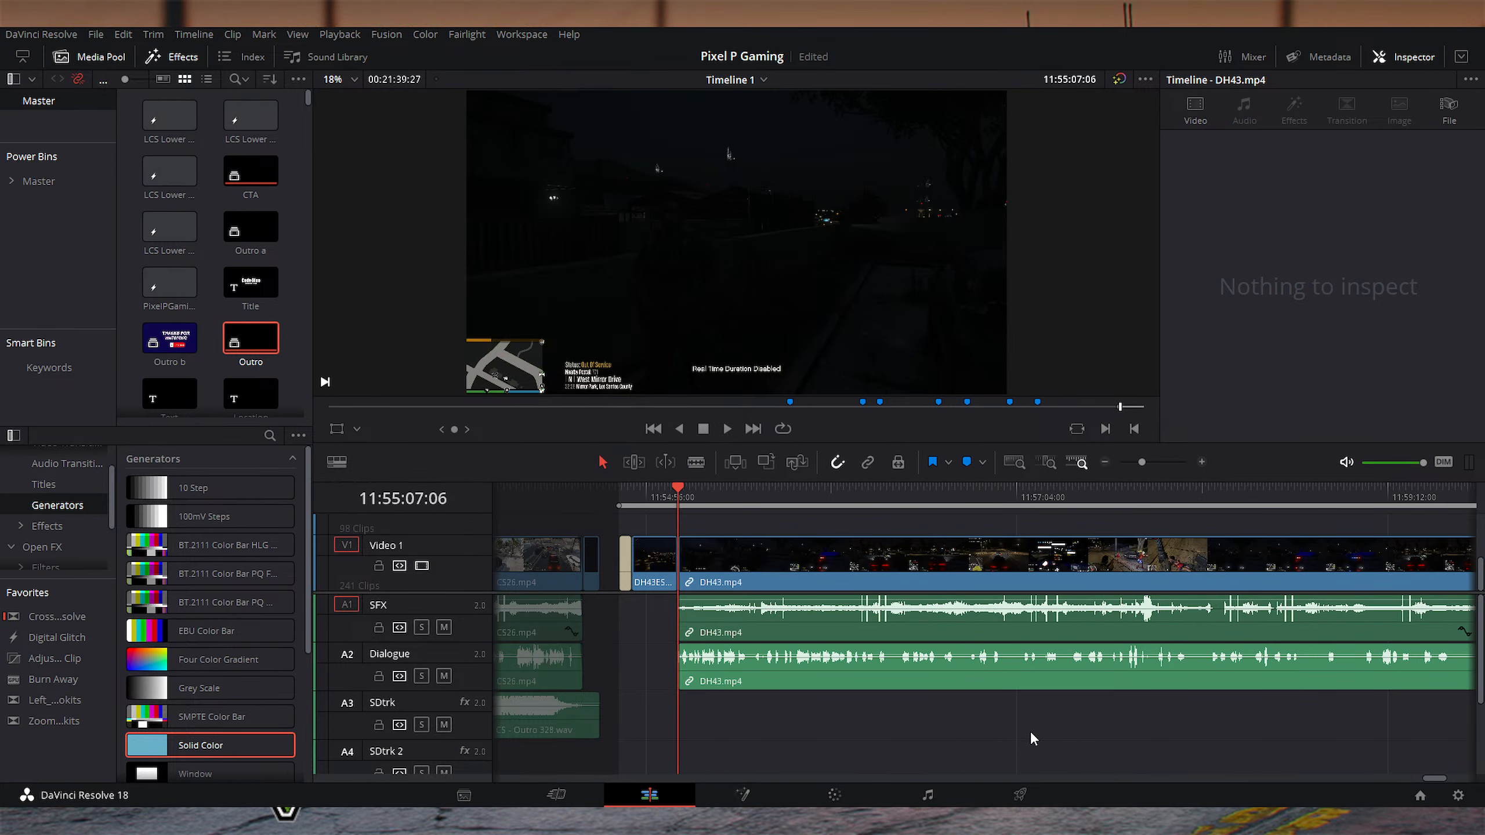
Step: Play the trimmed DH43.mp4 clip from its start and check its opening dialogue waveform
scroll(1029, 732, "up", 4)
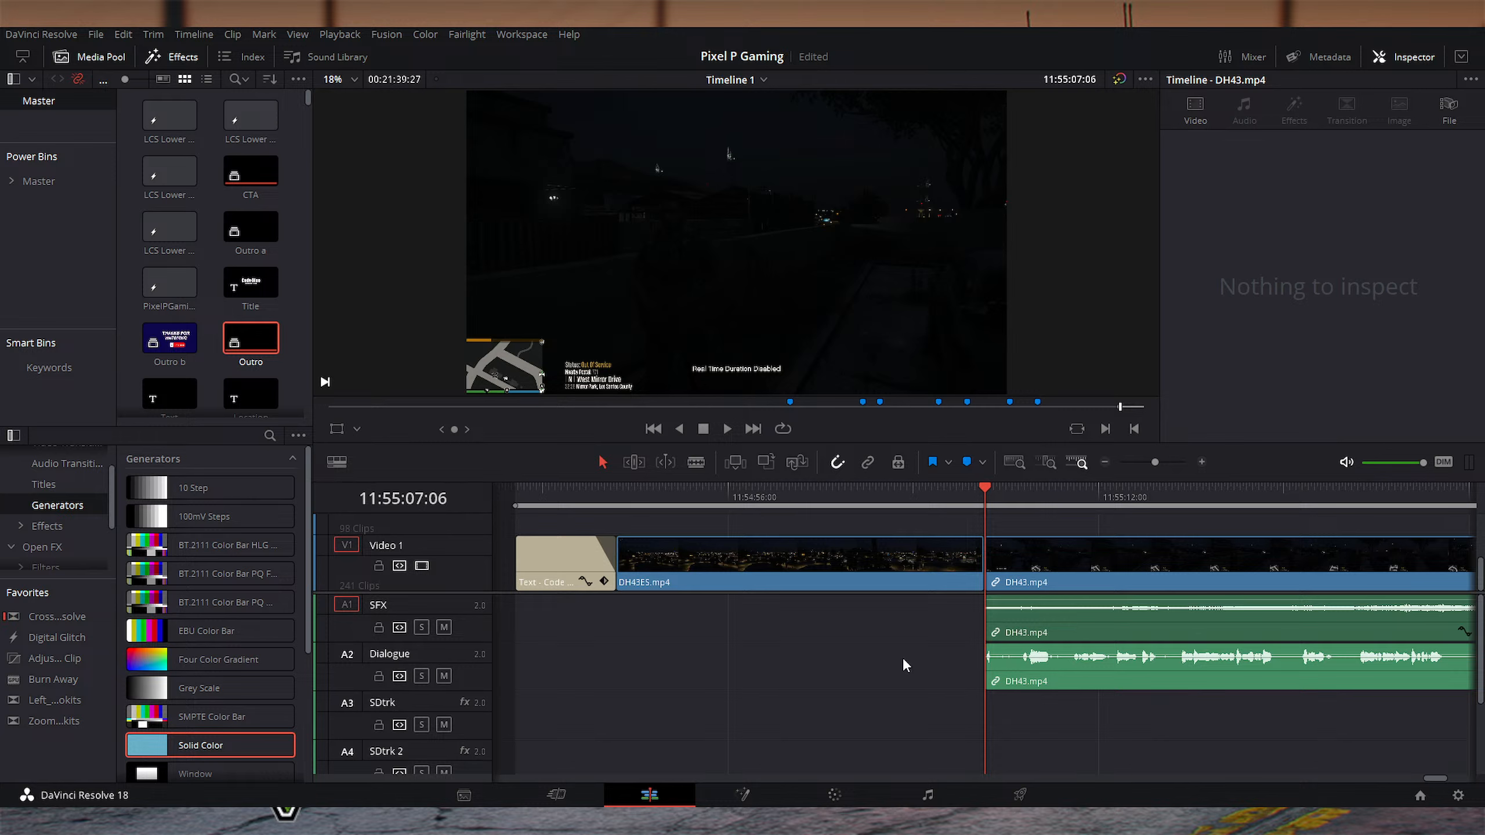
scroll(902, 673, "down", 2)
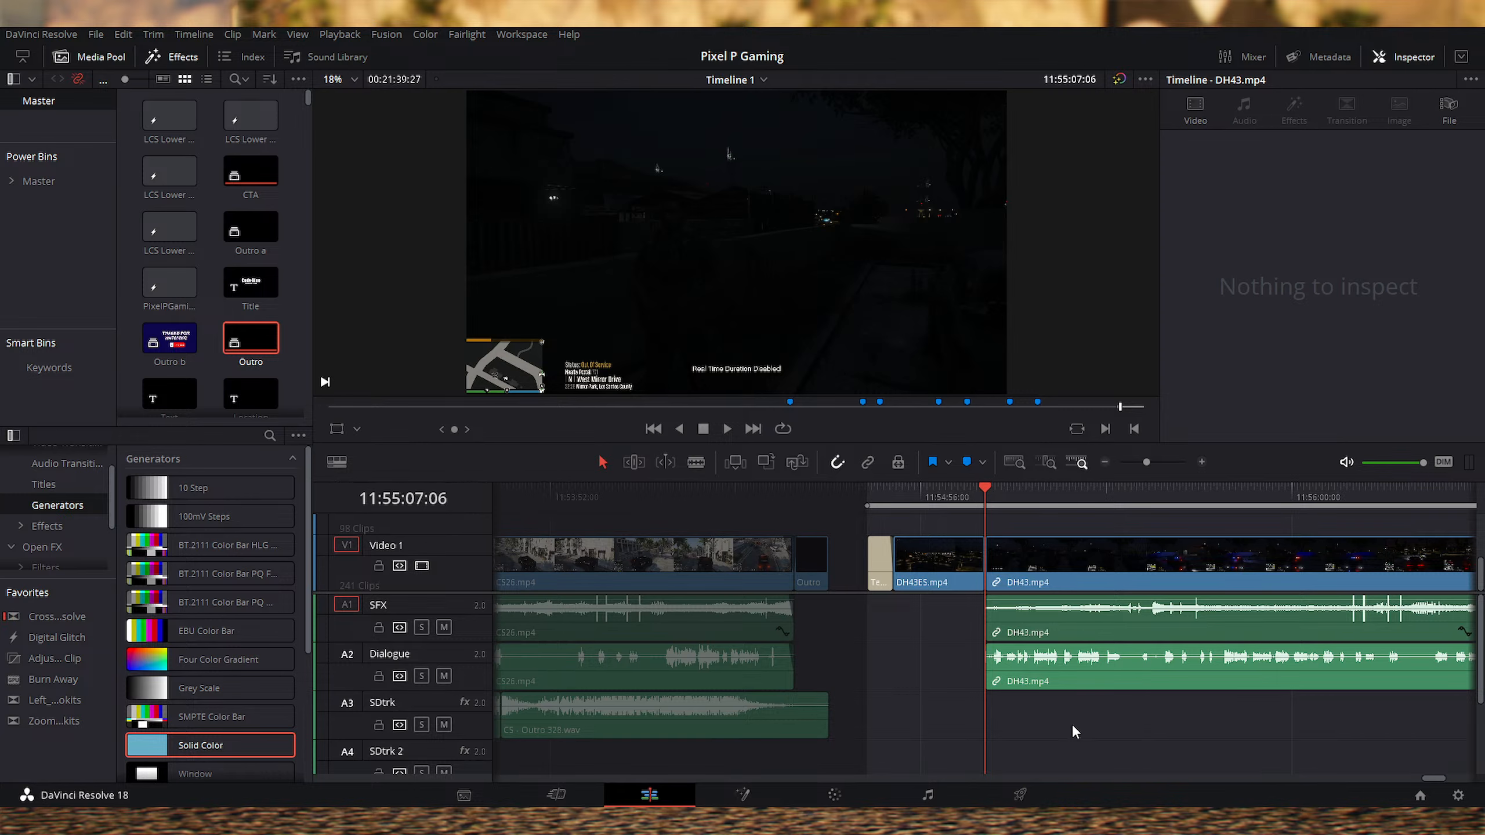
scroll(1071, 724, "up", 5)
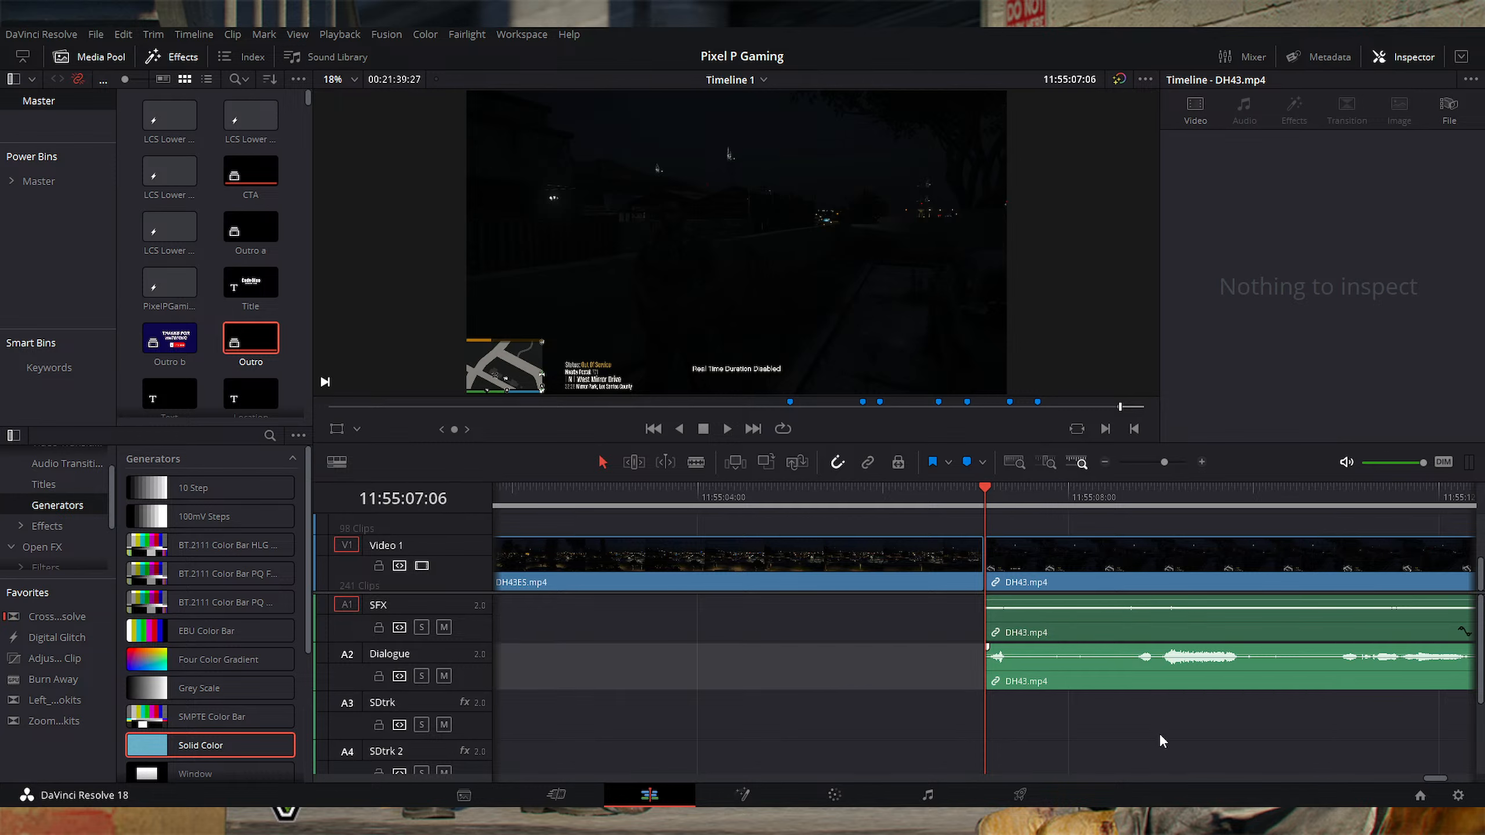
scroll(1139, 728, "down", 5)
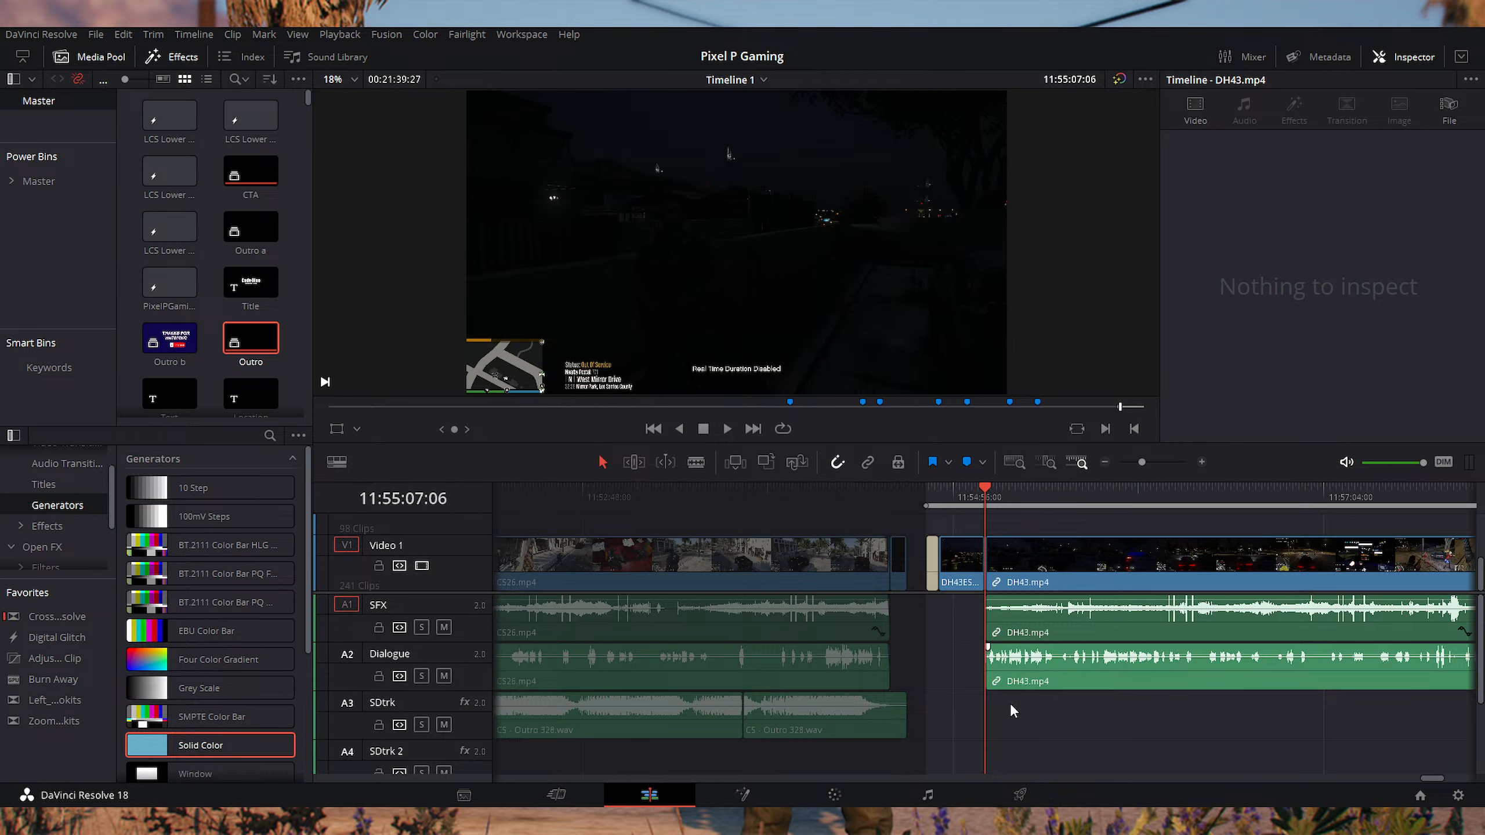
scroll(1009, 703, "up", 5)
key("space")
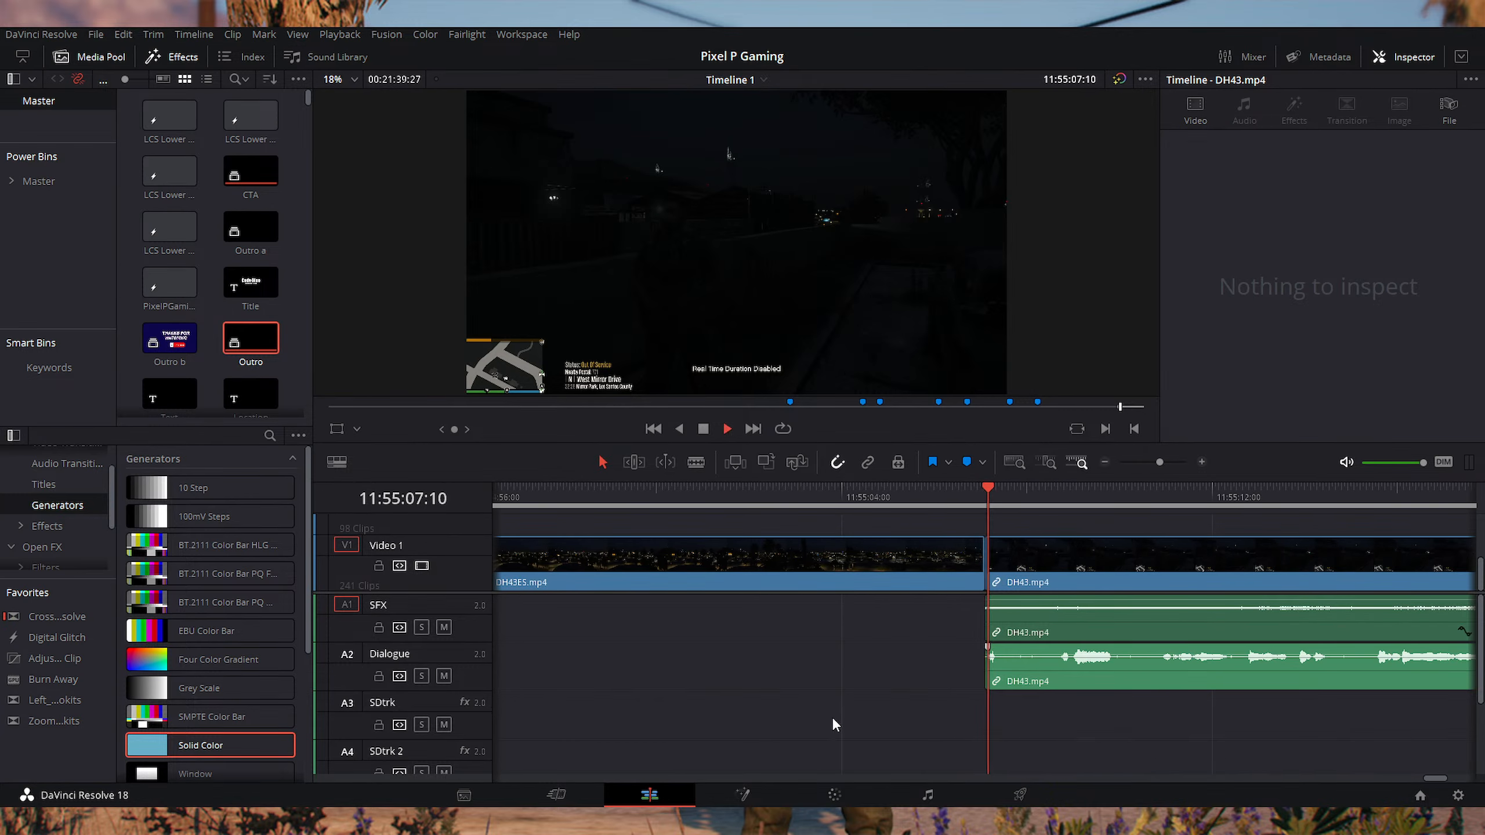
scroll(833, 719, "down", 3)
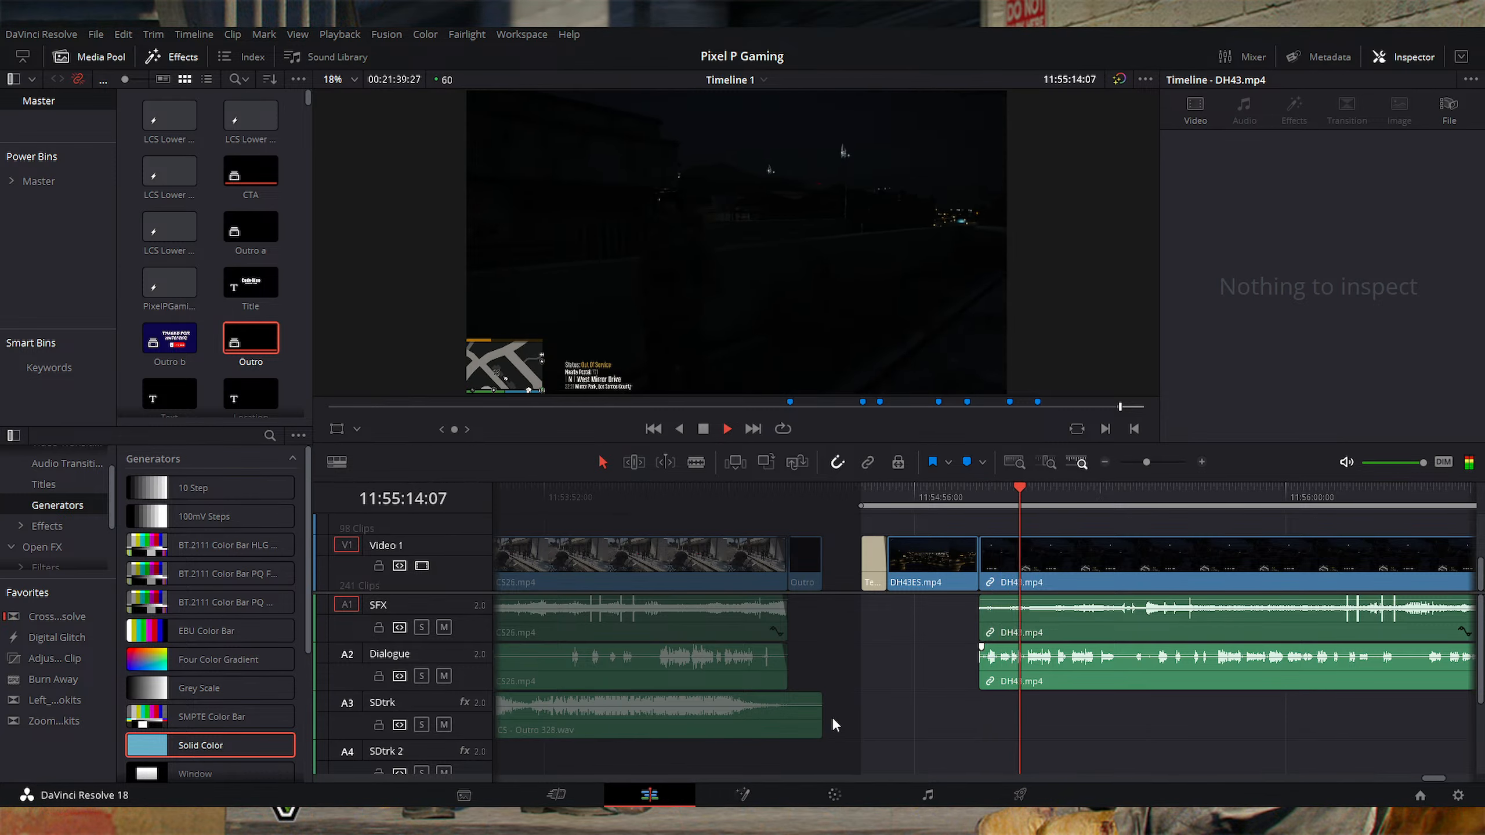
key("space")
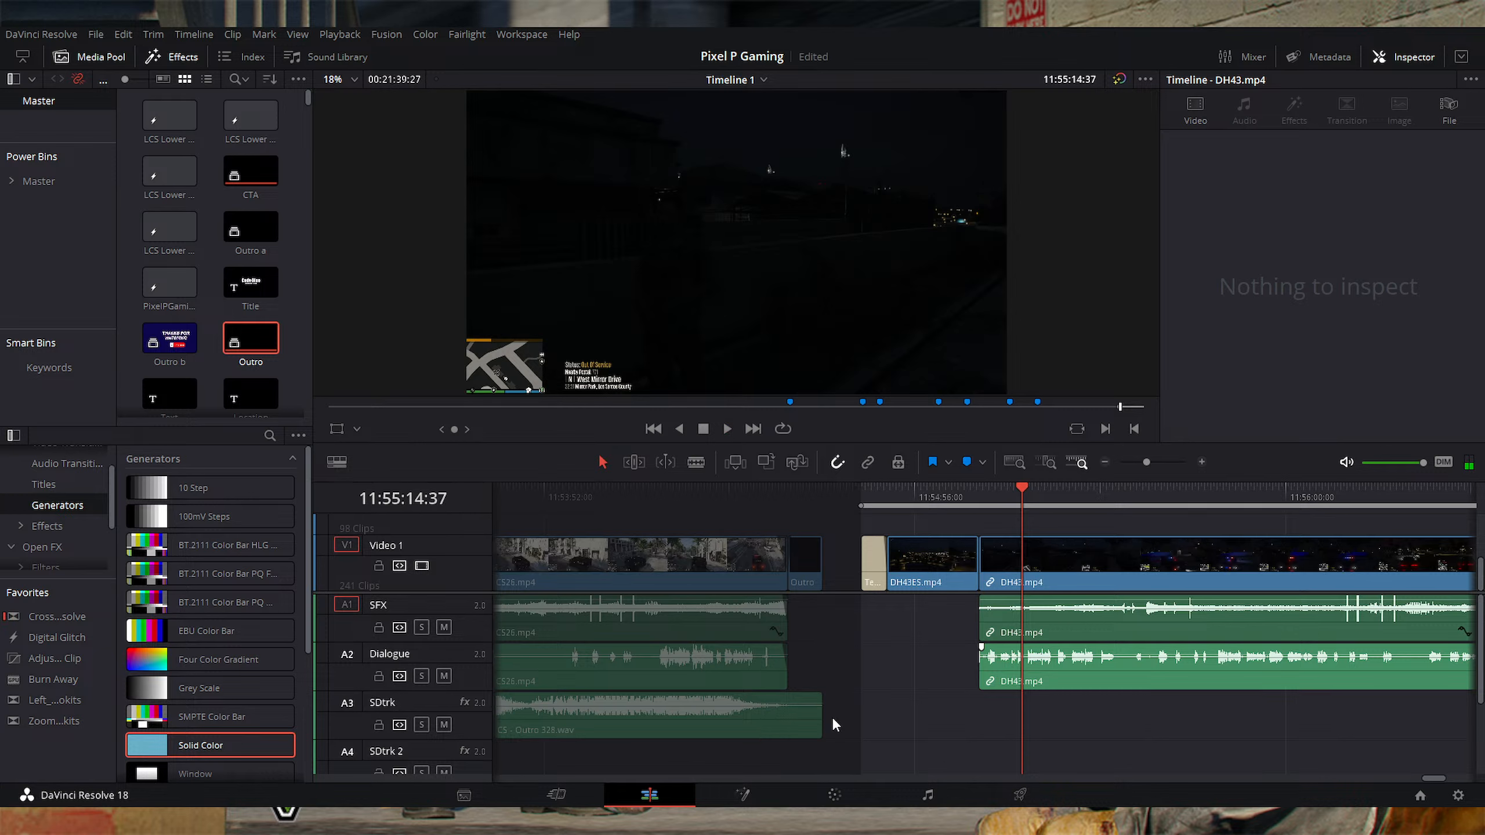
Step: Place the DH43ES.mp4 video over the start of the DH43.mp4 audio and roll its end cut to 11:55:15:39
key("space")
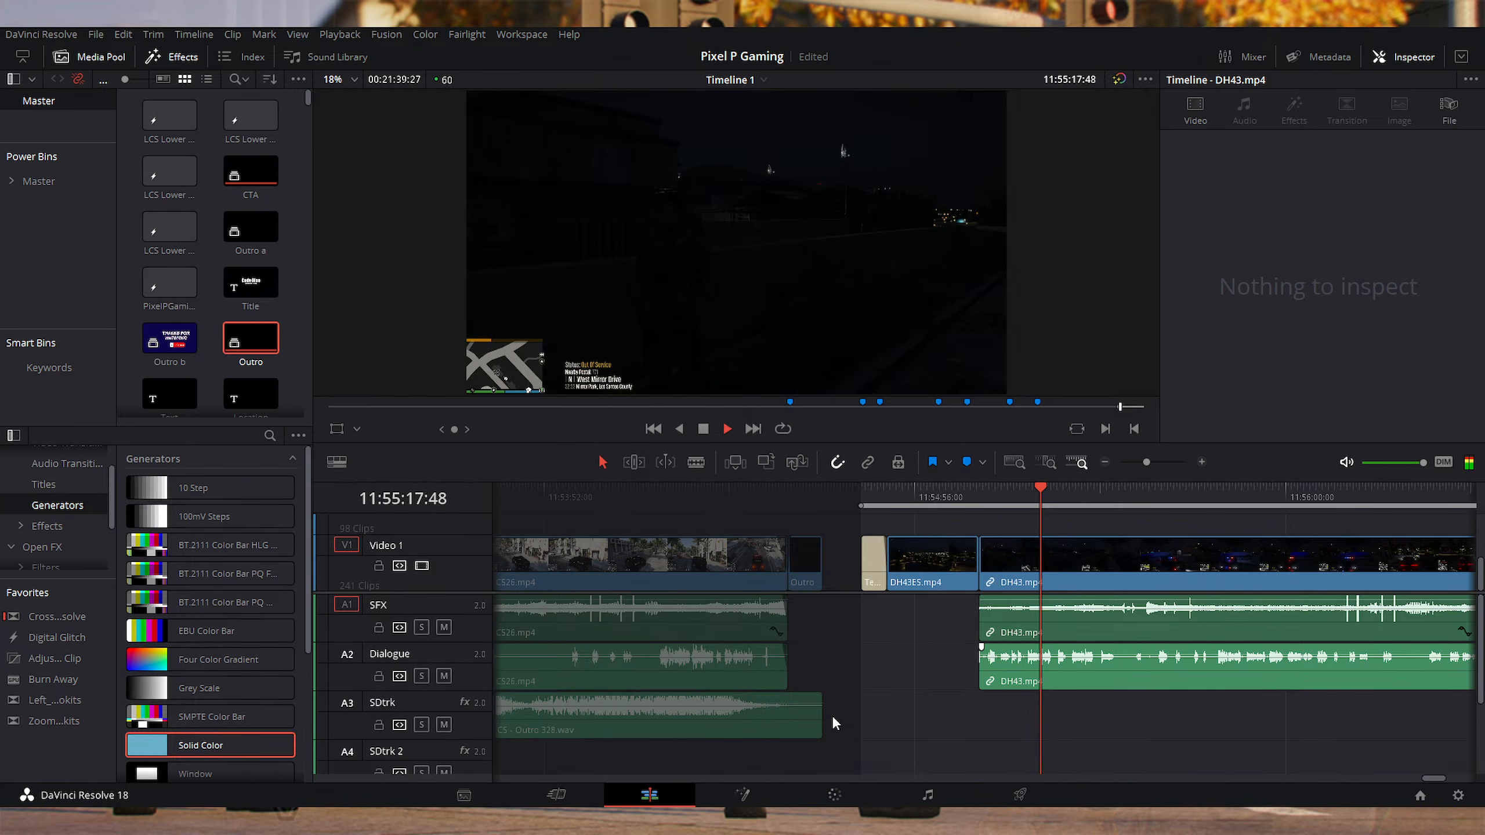
key("space")
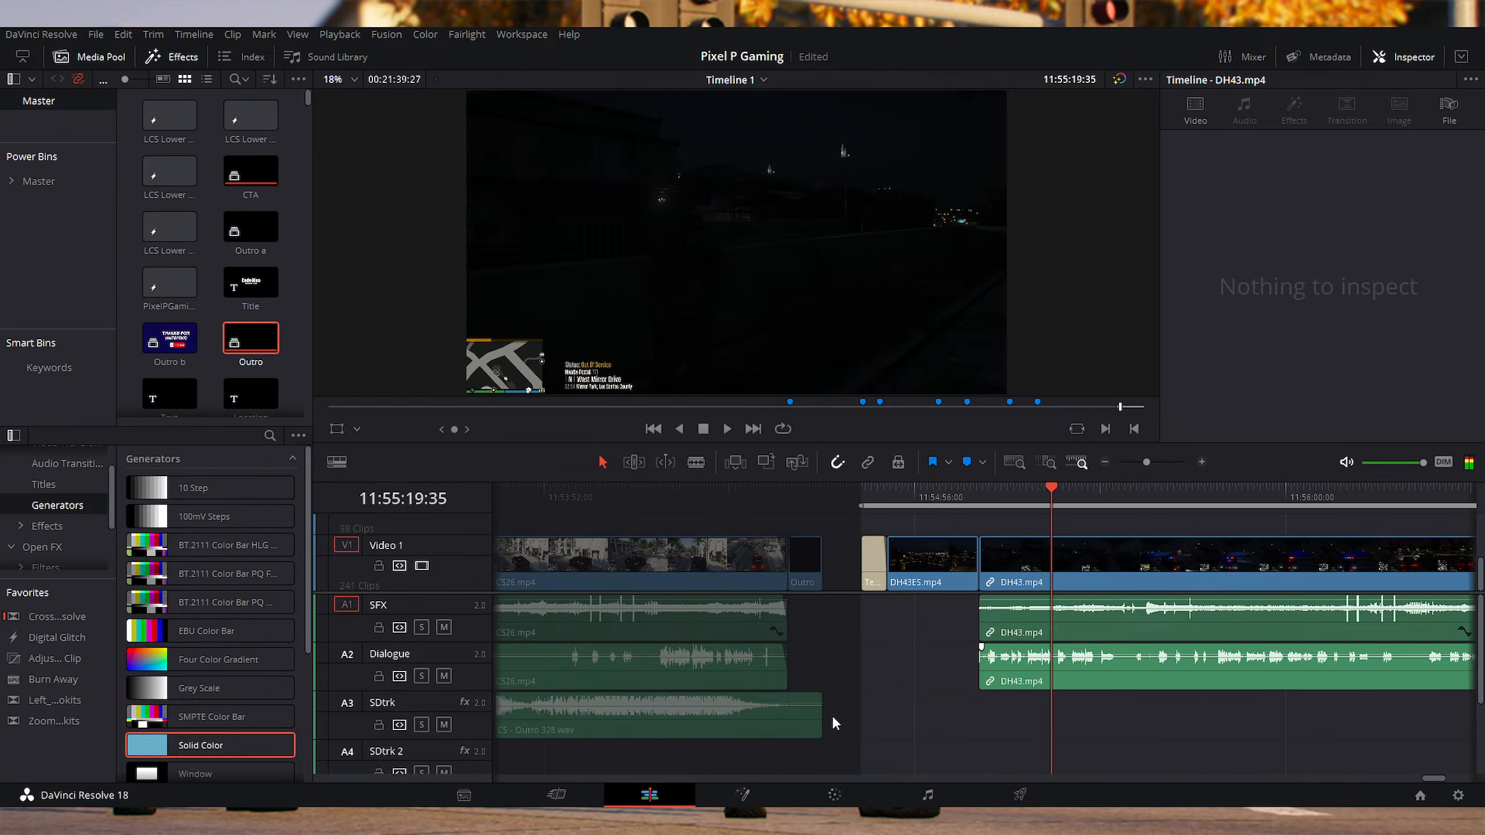
key("ctrl+equal")
key("j")
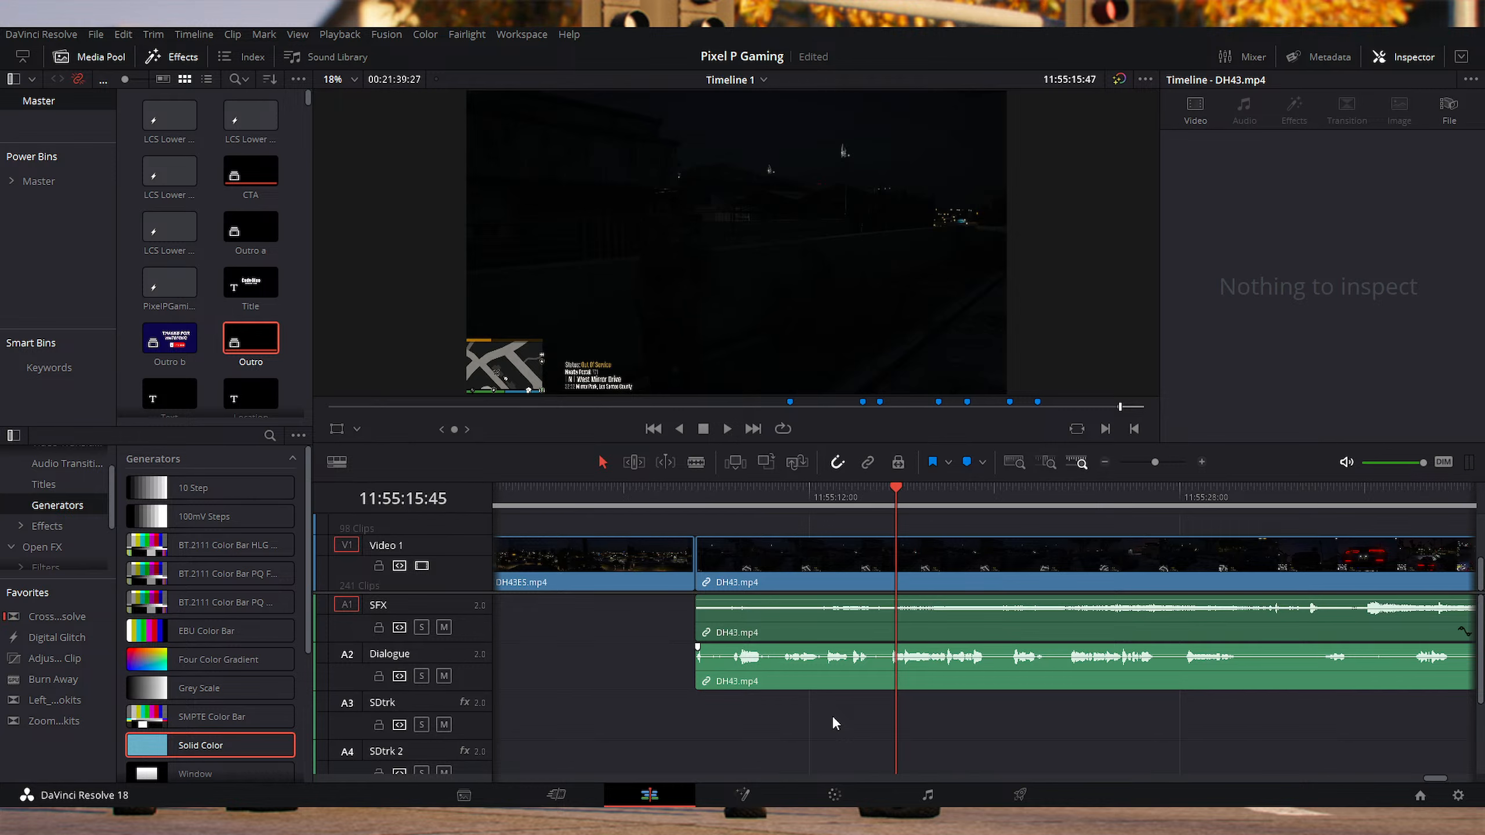
key("ctrl+minus")
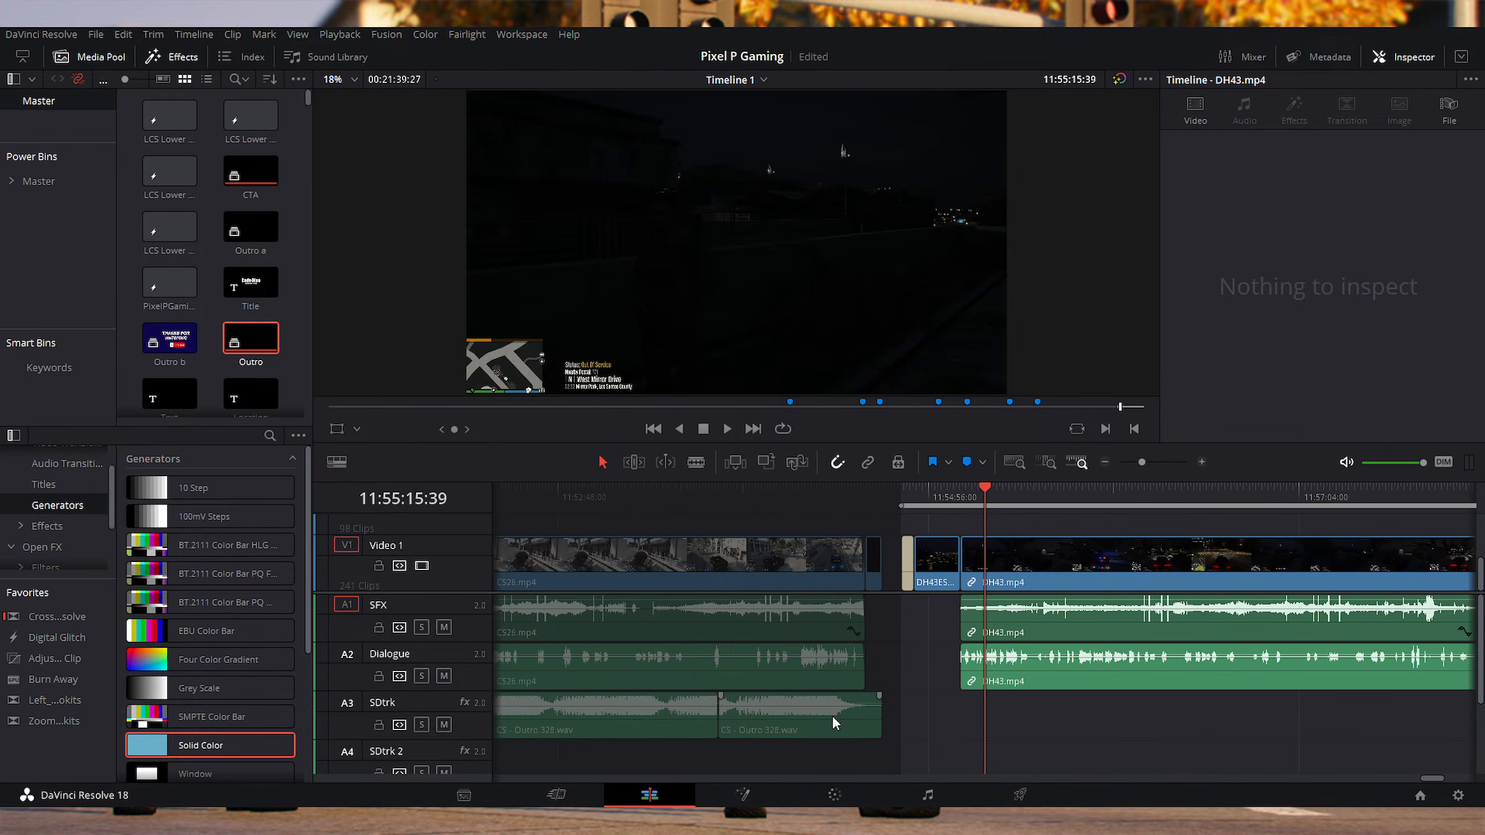
left_click_drag(751, 555, 957, 575)
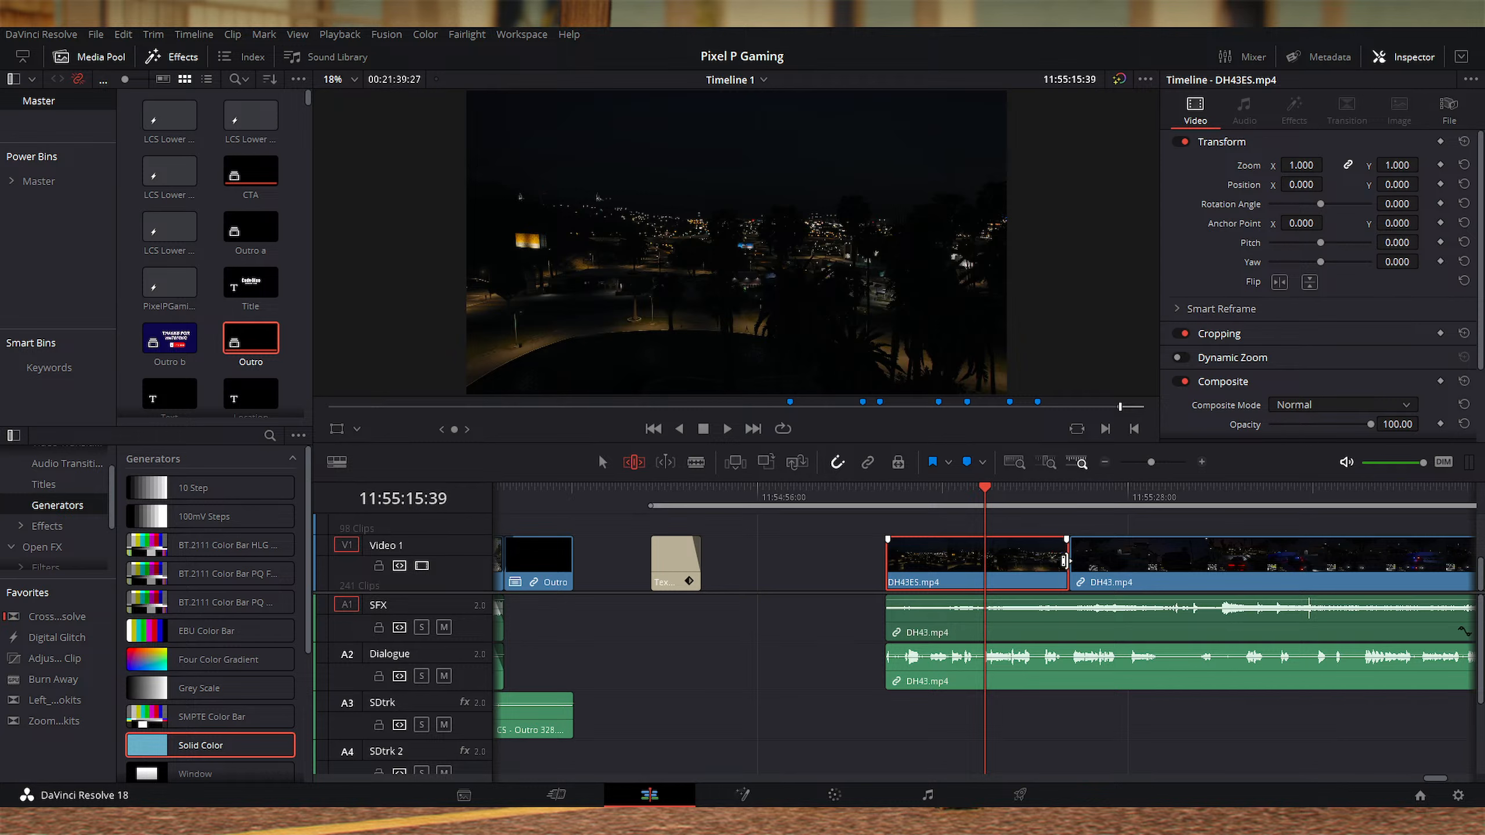
left_click_drag(1066, 559, 992, 556)
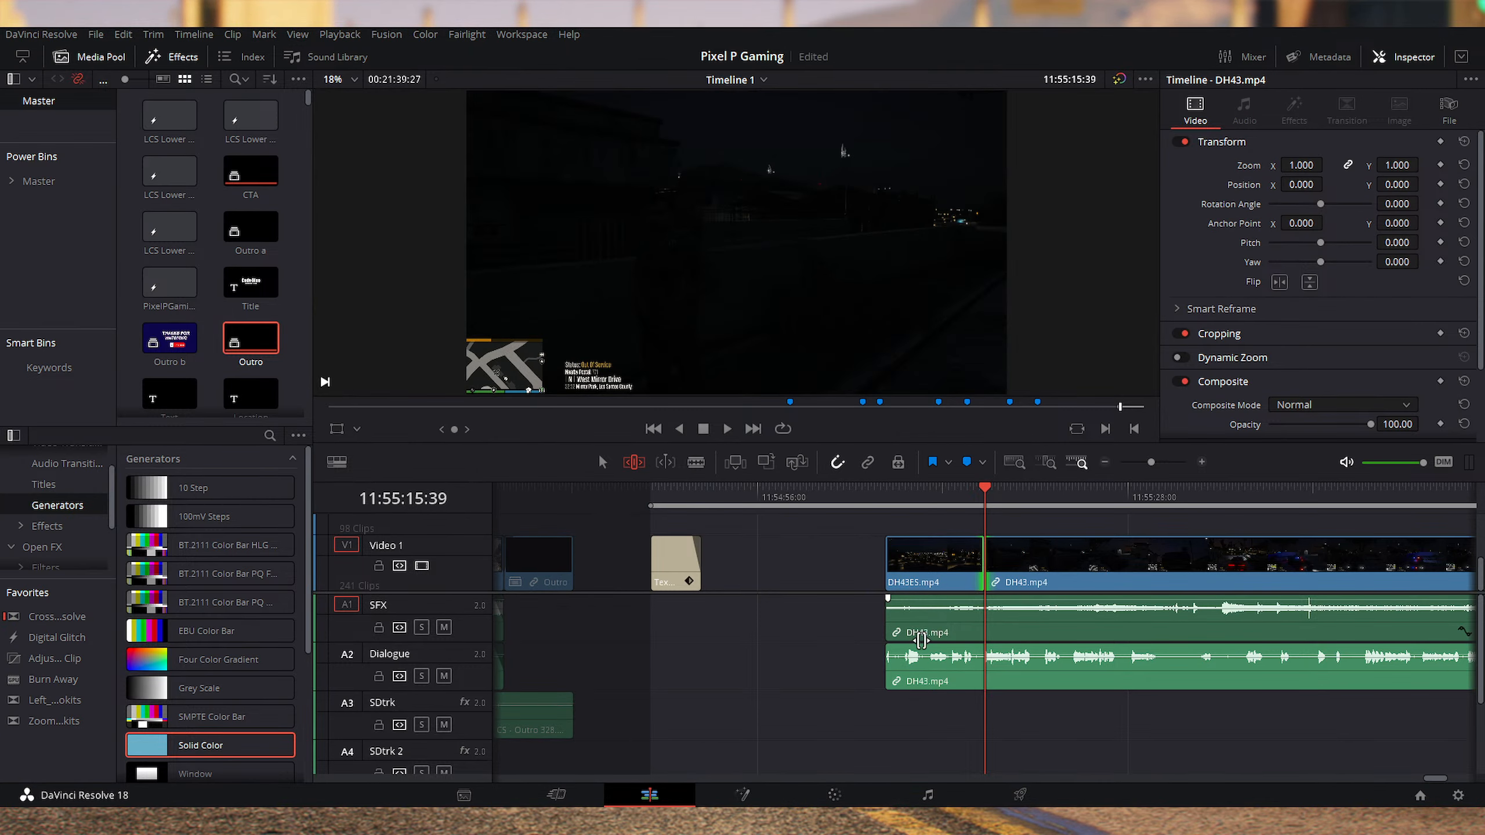
Step: Play across the cut from DH43ES.mp4 to DH43.mp4 and slip the footage within the shortened DH43ES.mp4 clip
left_click(950, 493)
key("space")
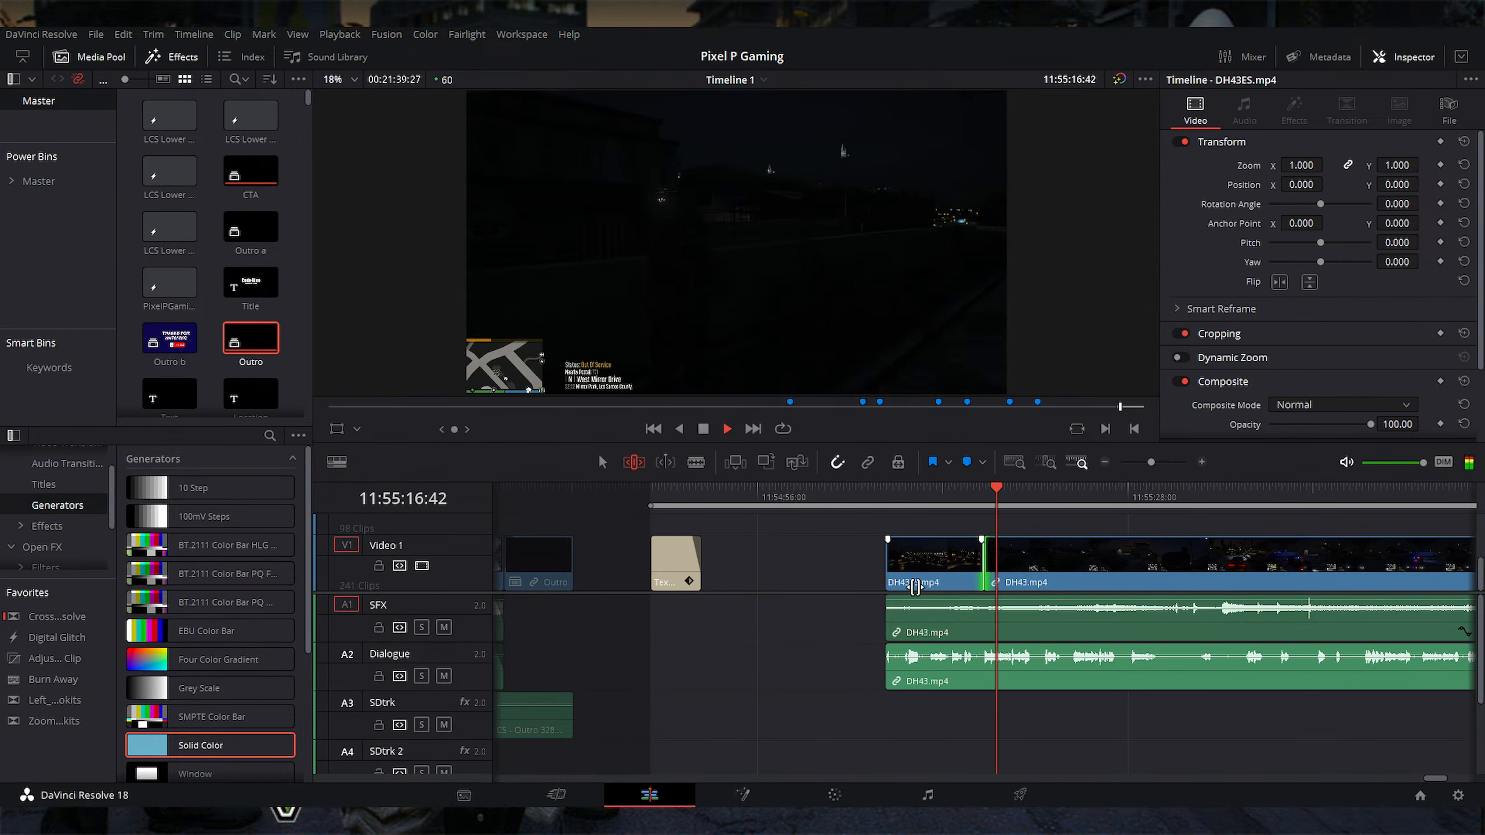
key("space")
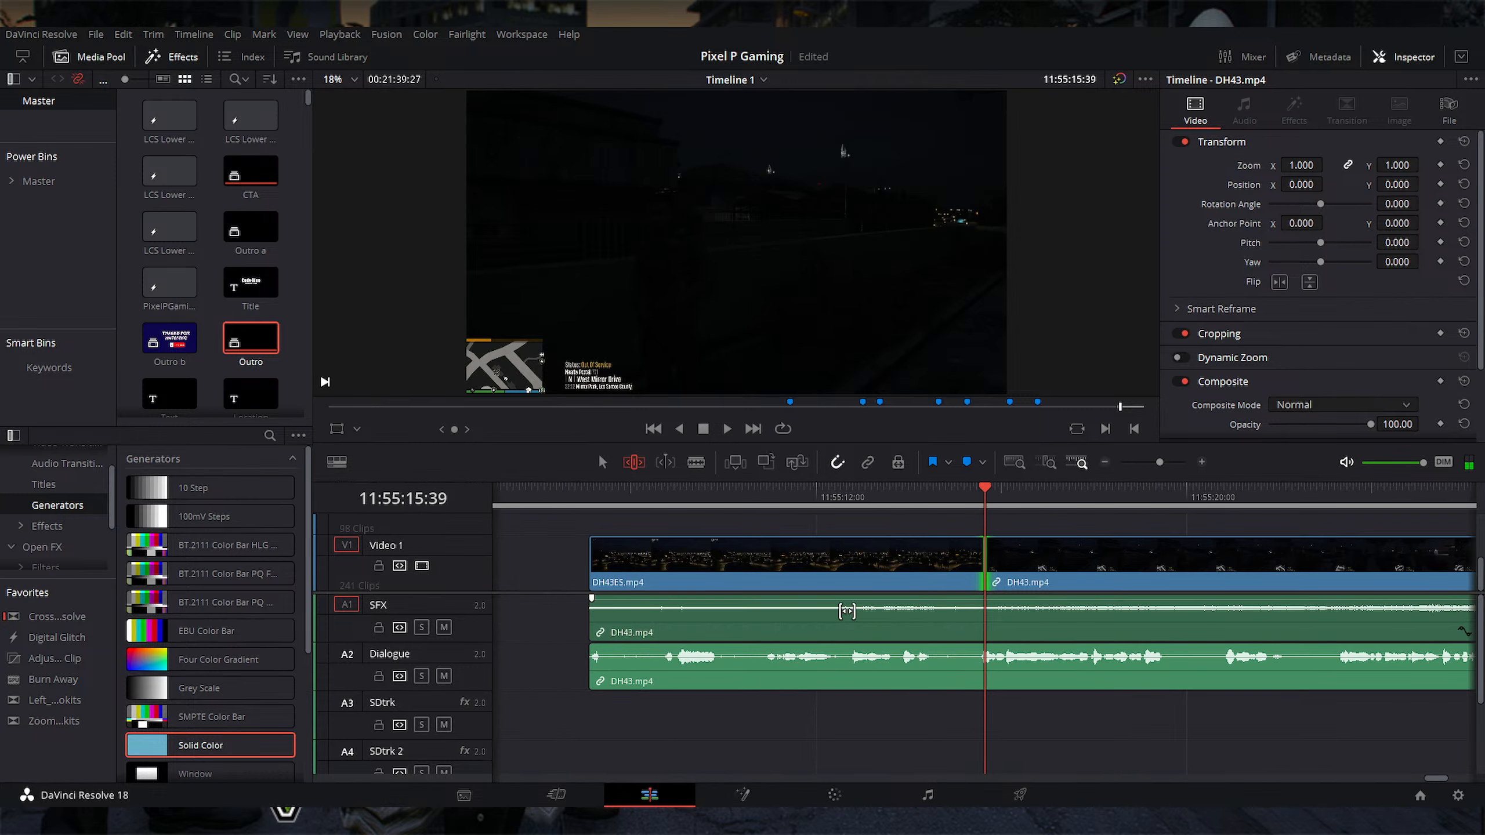
key("ctrl+z")
left_click(905, 556)
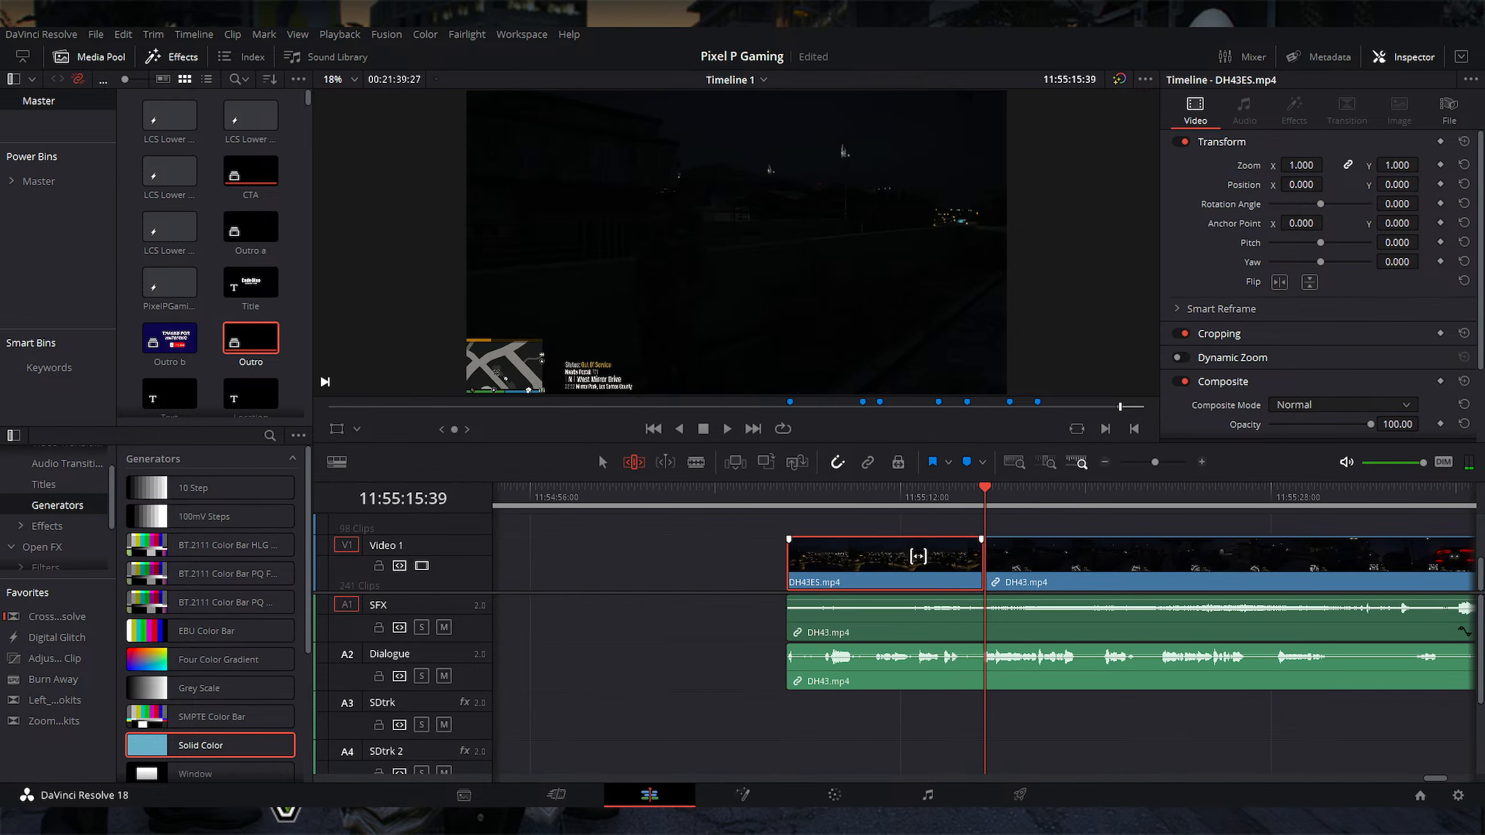
left_click_drag(915, 556, 828, 553)
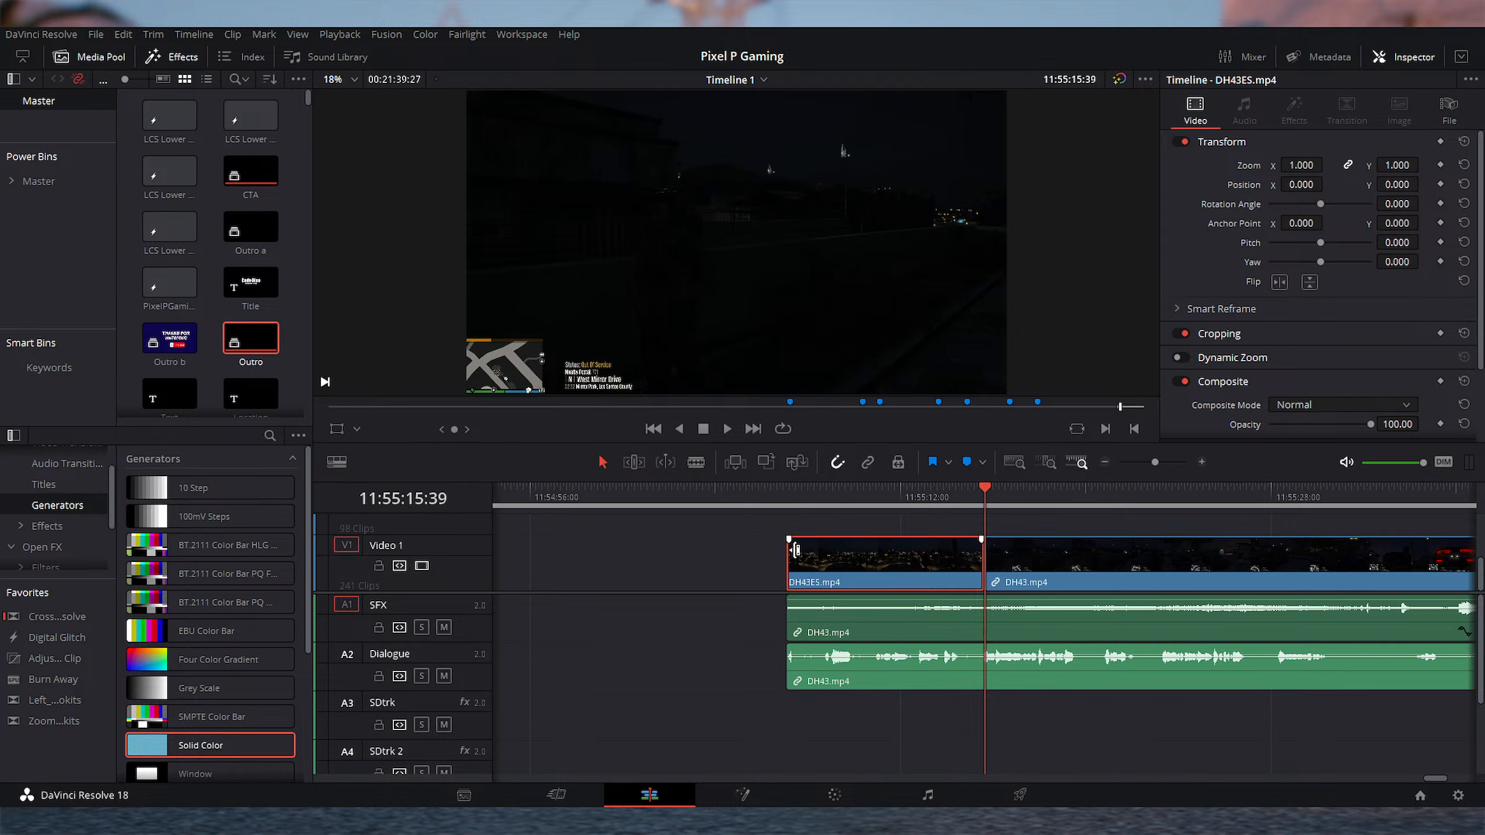
Step: Add a fade-in of about two seconds to the start of the DH43ES.mp4 video clip
left_click_drag(788, 540, 832, 541)
left_click(835, 499)
key("ctrl+equal")
key("ctrl+equal")
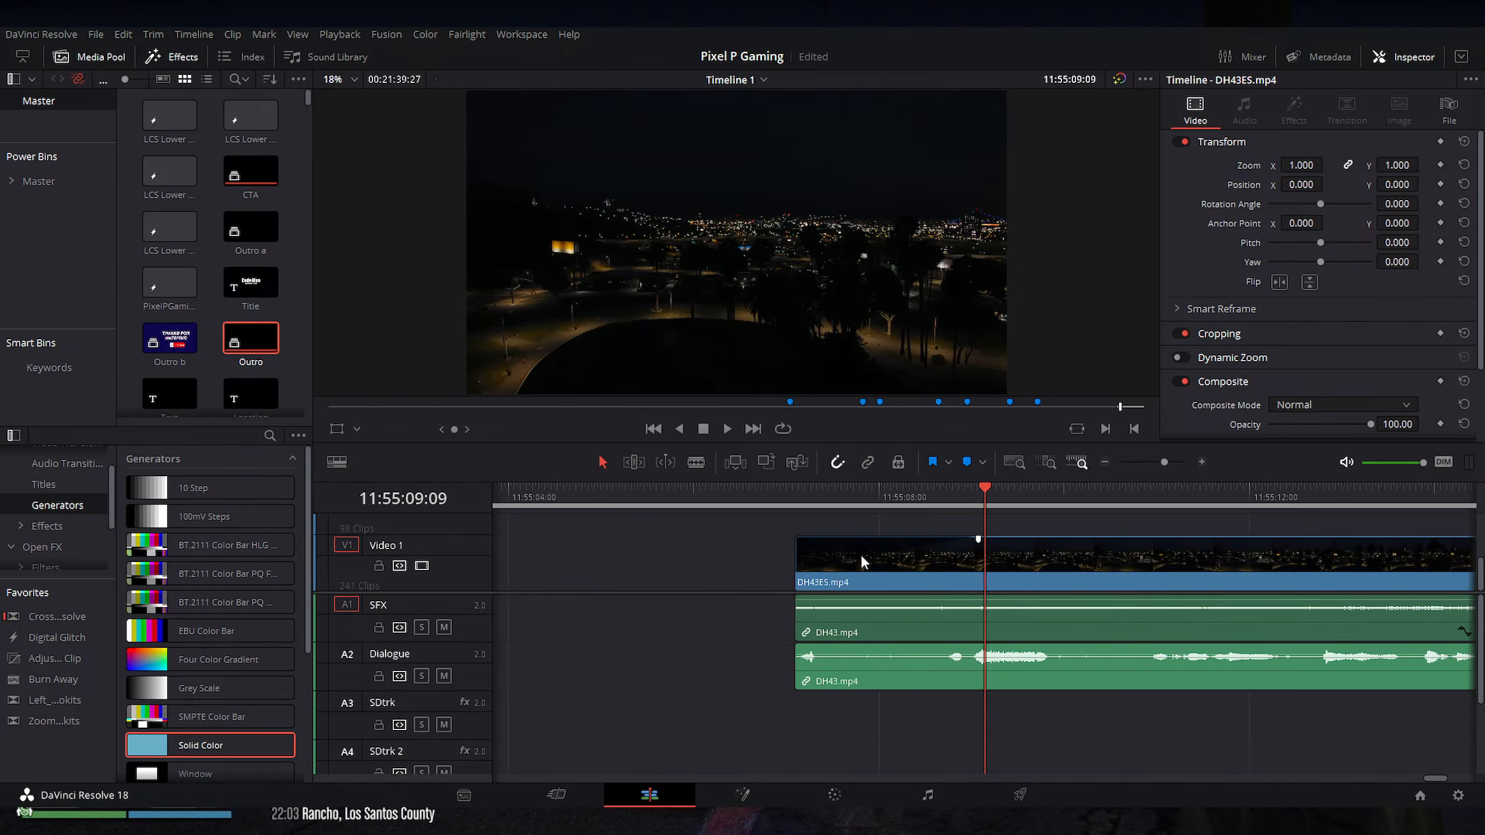
Step: Scrub and play through the start of DH43ES.mp4 to review its fade-in against the dialogue audio
left_click(877, 494)
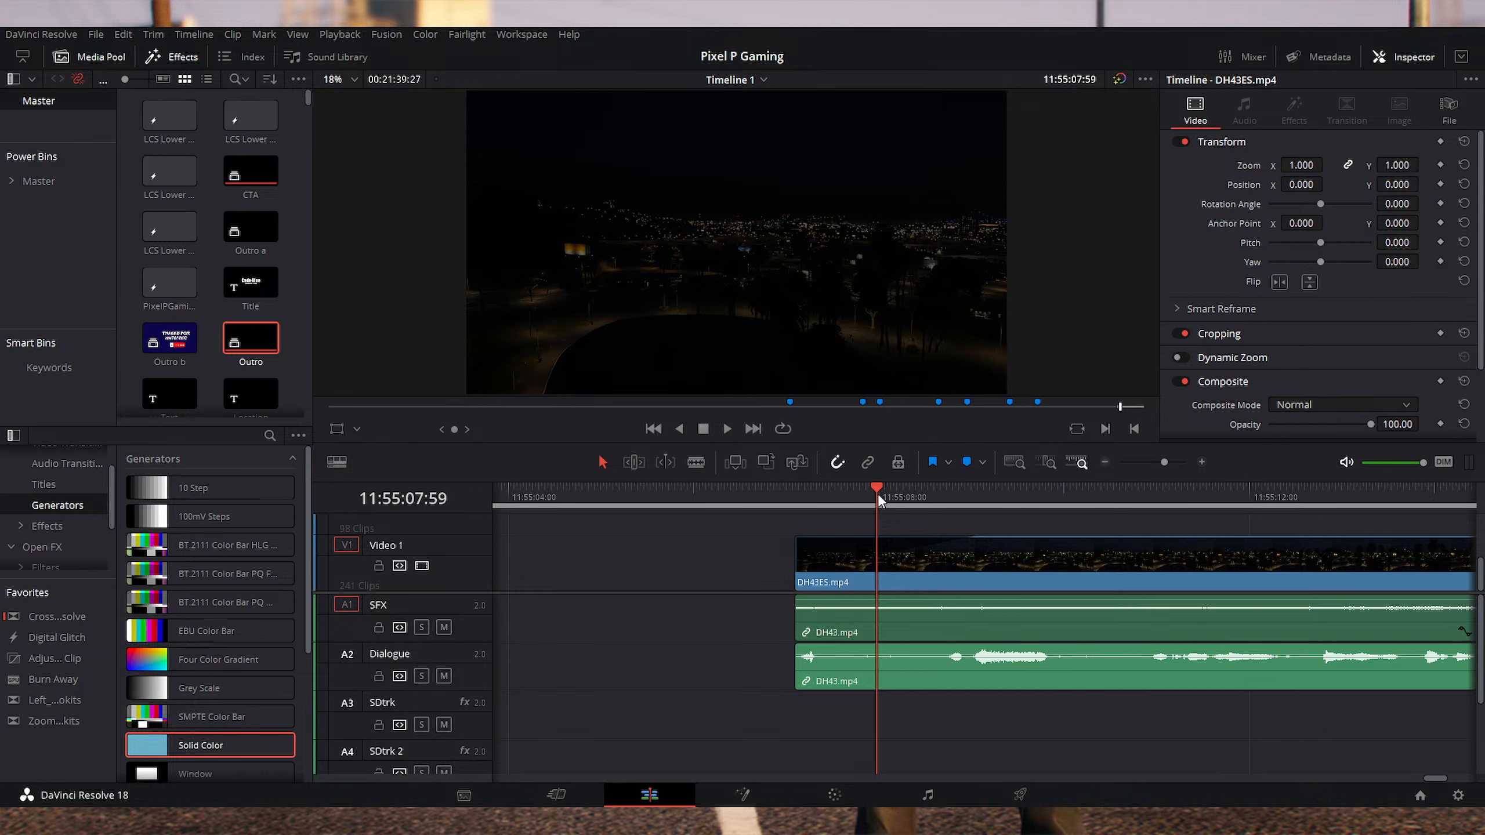
left_click(929, 501)
left_click(948, 495)
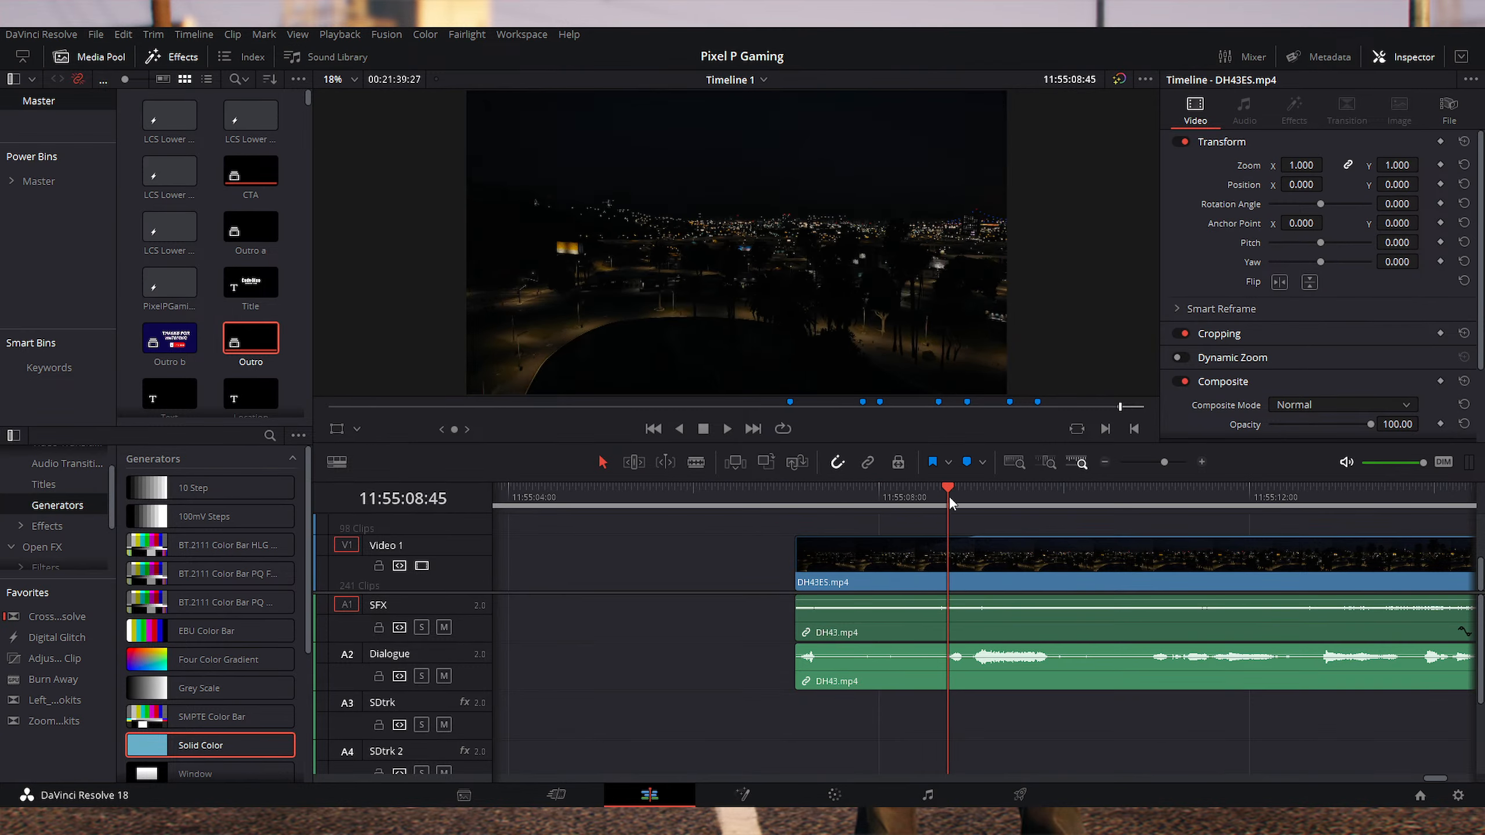
key("j")
key("l")
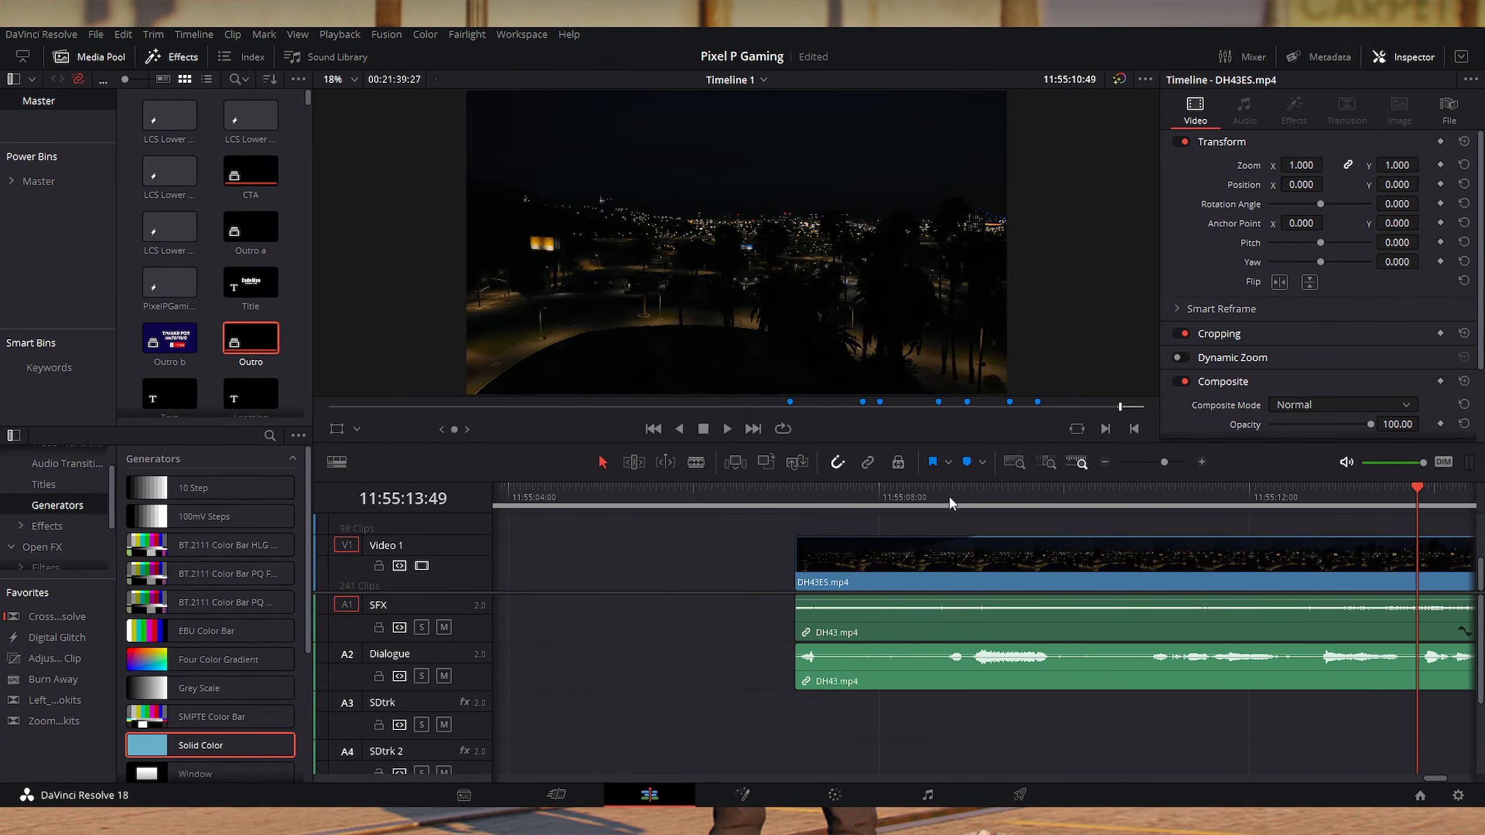
key("shift+Left")
key("shift+Left")
key("shift+Left")
key("shift+Left")
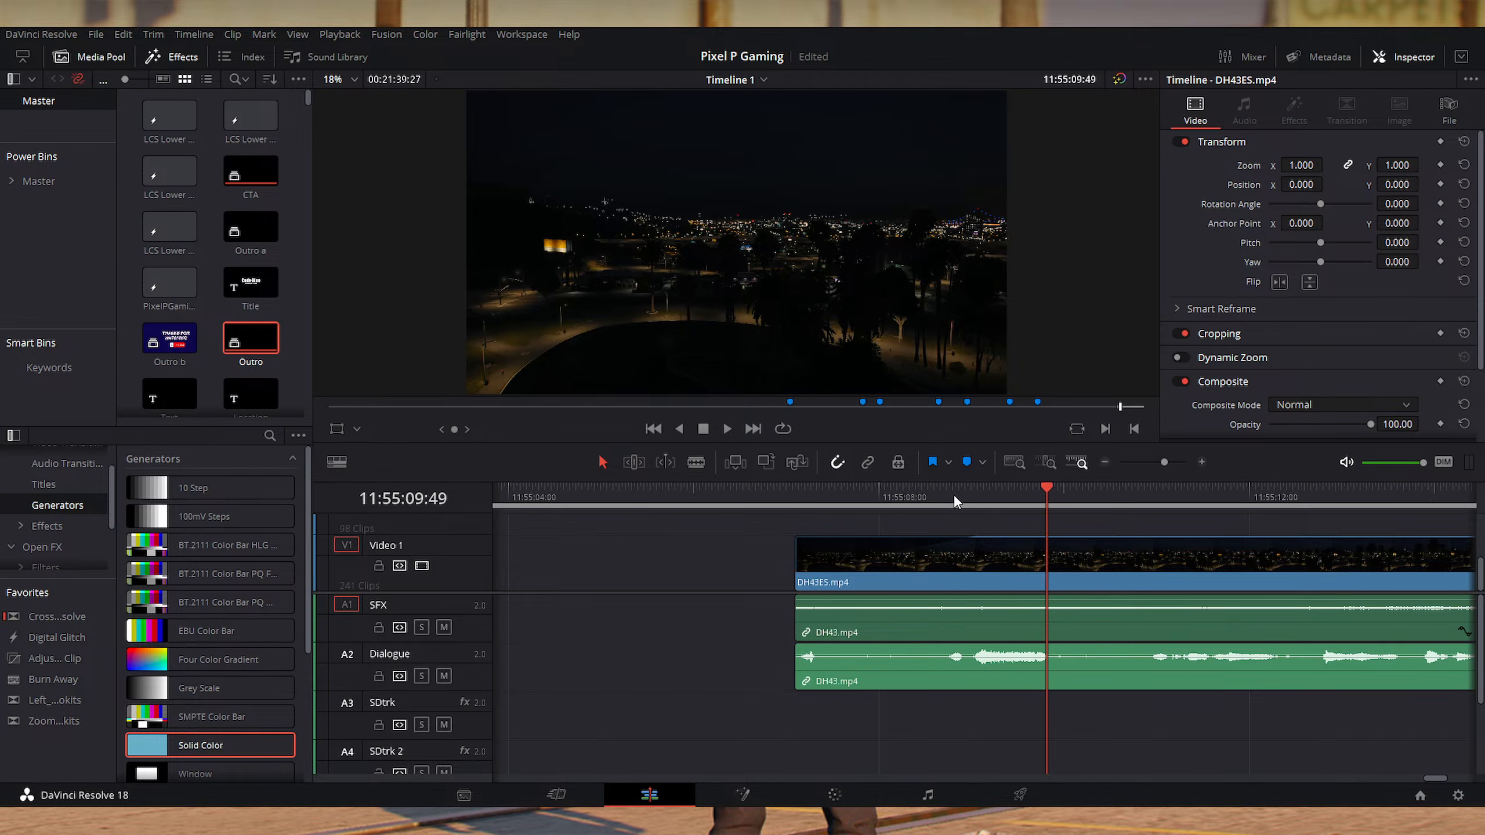
Step: Add a fade-in of about one second to the start of the DH43.mp4 audio on the SFX track
scroll(954, 495, "down", 3)
scroll(953, 494, "up", 4)
scroll(953, 494, "down", 3)
scroll(951, 498, "up", 4)
scroll(949, 504, "down", 3)
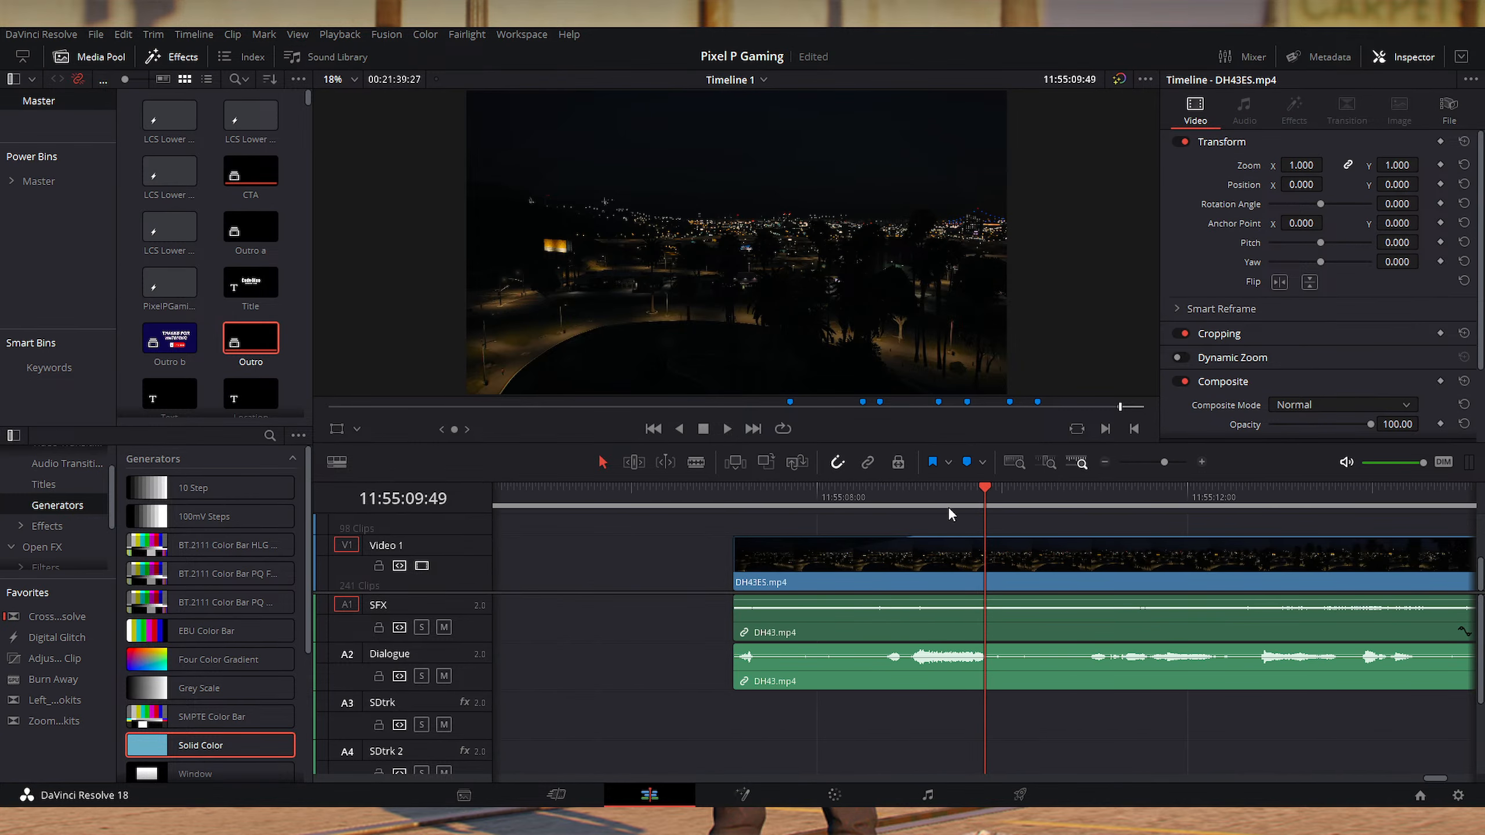
left_click(919, 492)
scroll(919, 492, "up", 2)
left_click(903, 498)
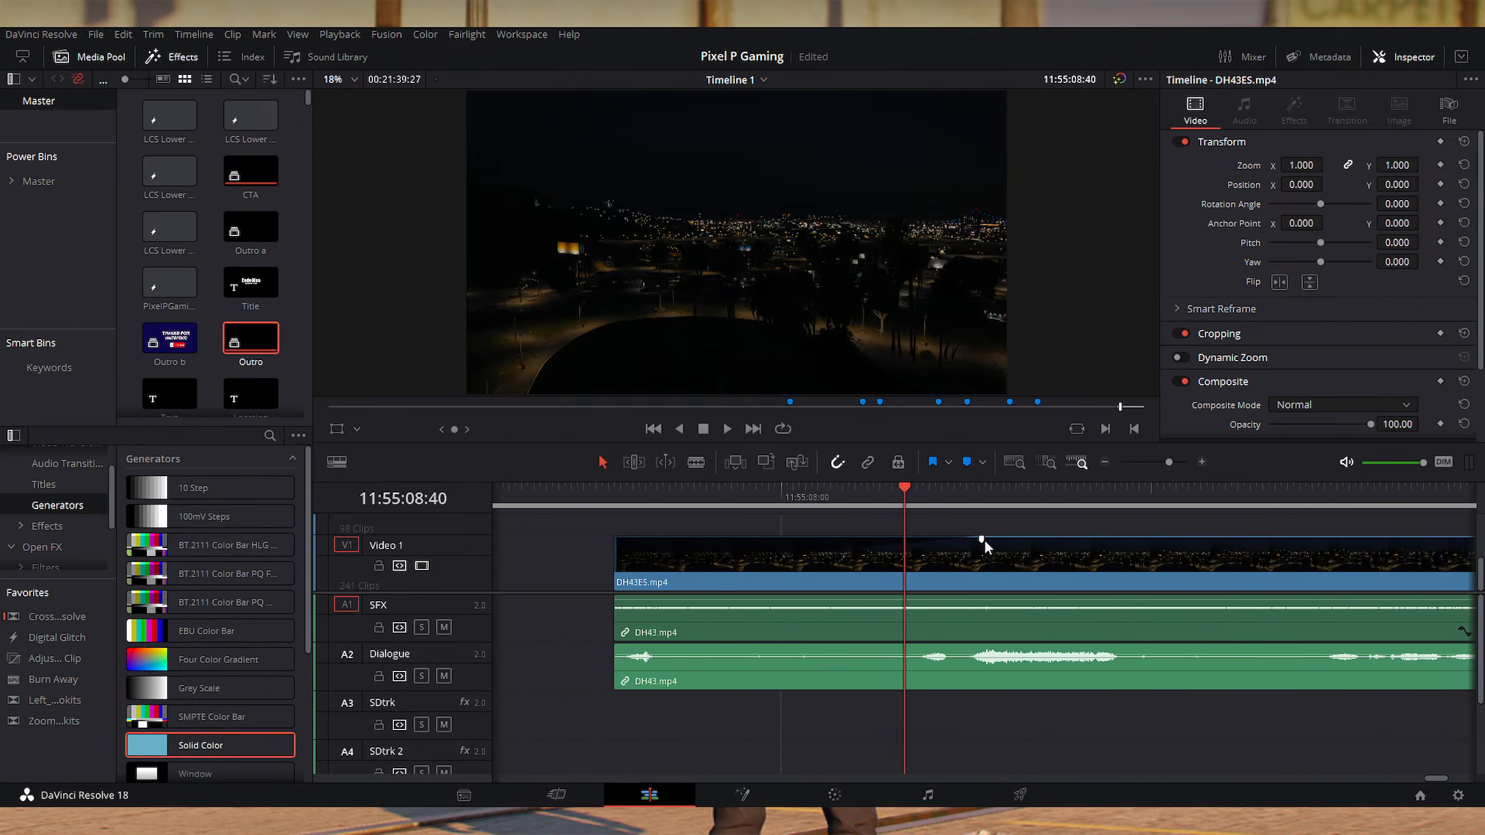
left_click_drag(983, 540, 986, 538)
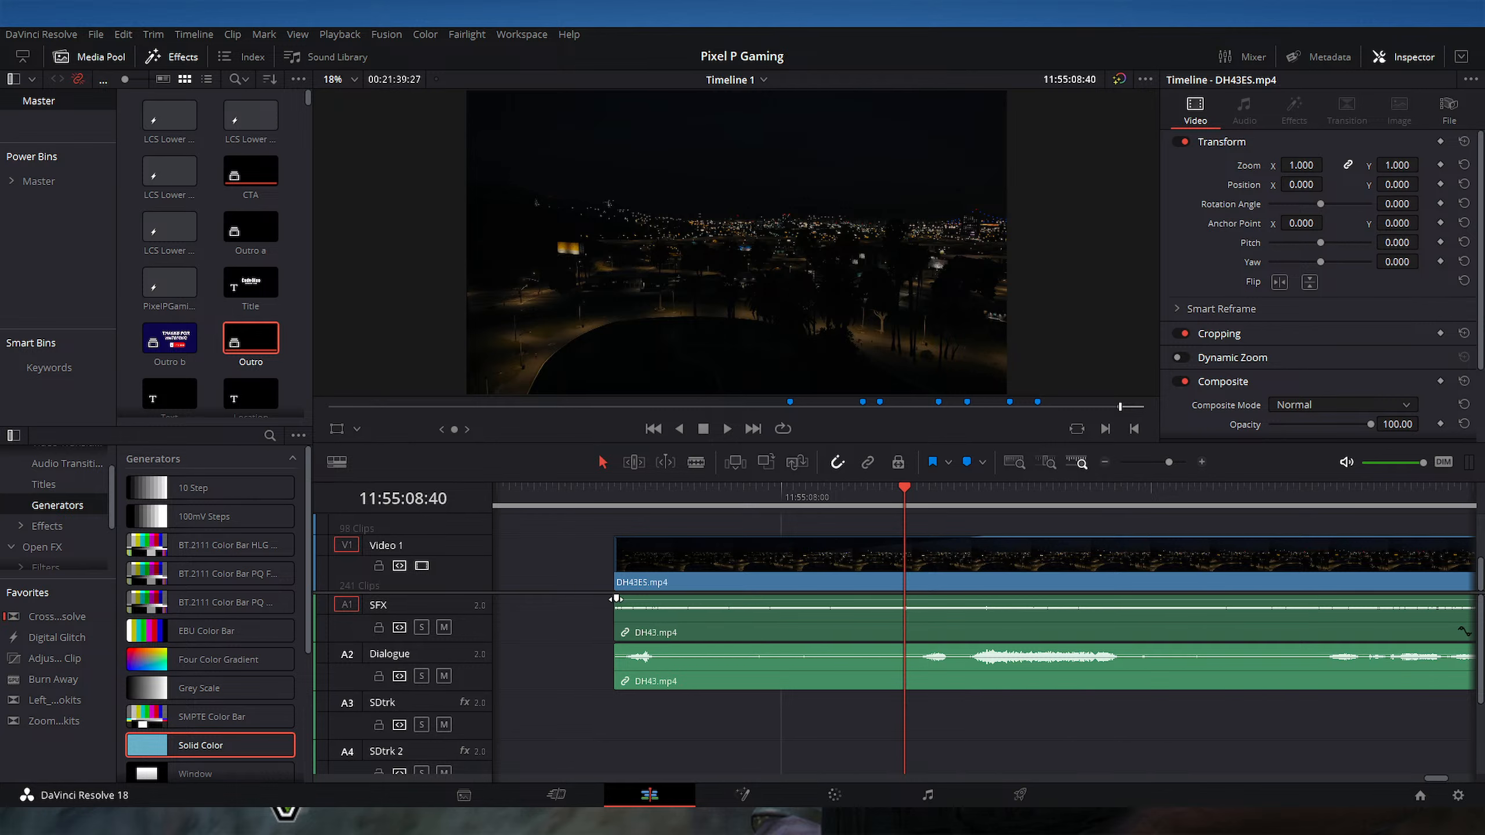
left_click_drag(616, 598, 804, 599)
Step: Play the opening of DH43ES.mp4 from its start to check the video and SFX fade-ins with the dialogue
key("ctrl+minus")
key("ctrl+minus")
key("ctrl+minus")
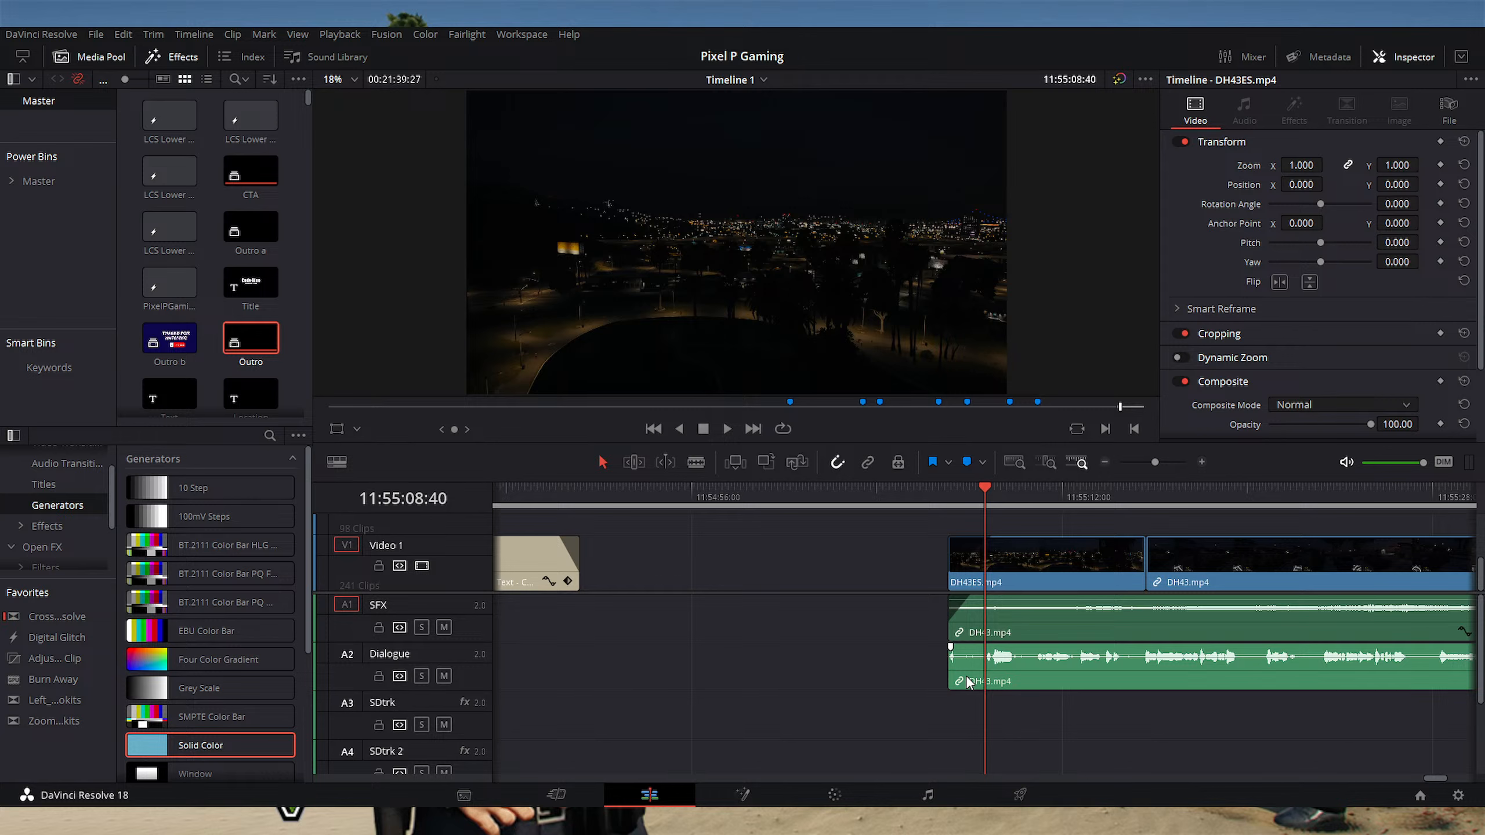
left_click(1046, 674)
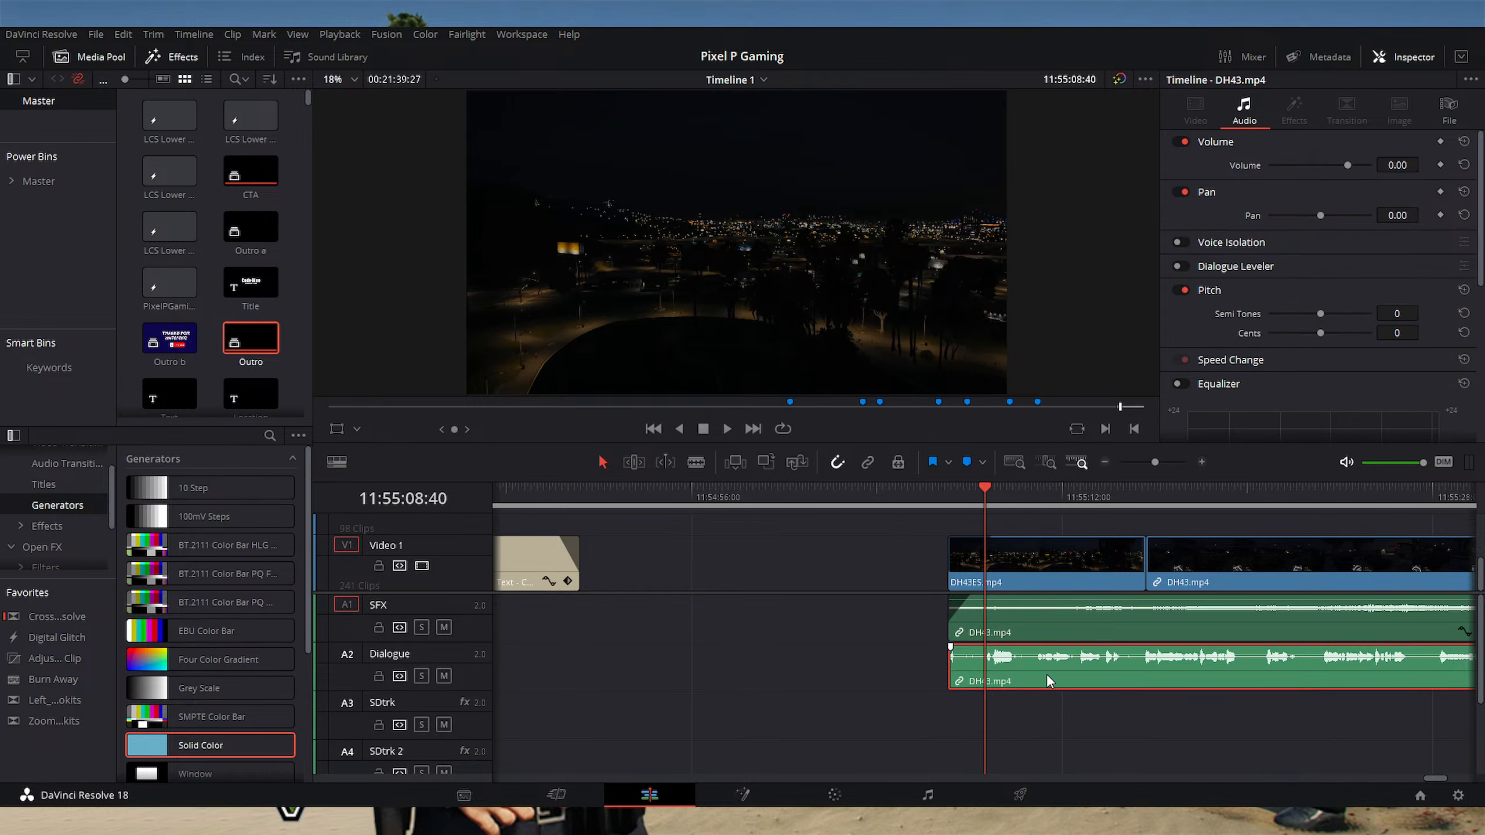
left_click(949, 493)
key("space")
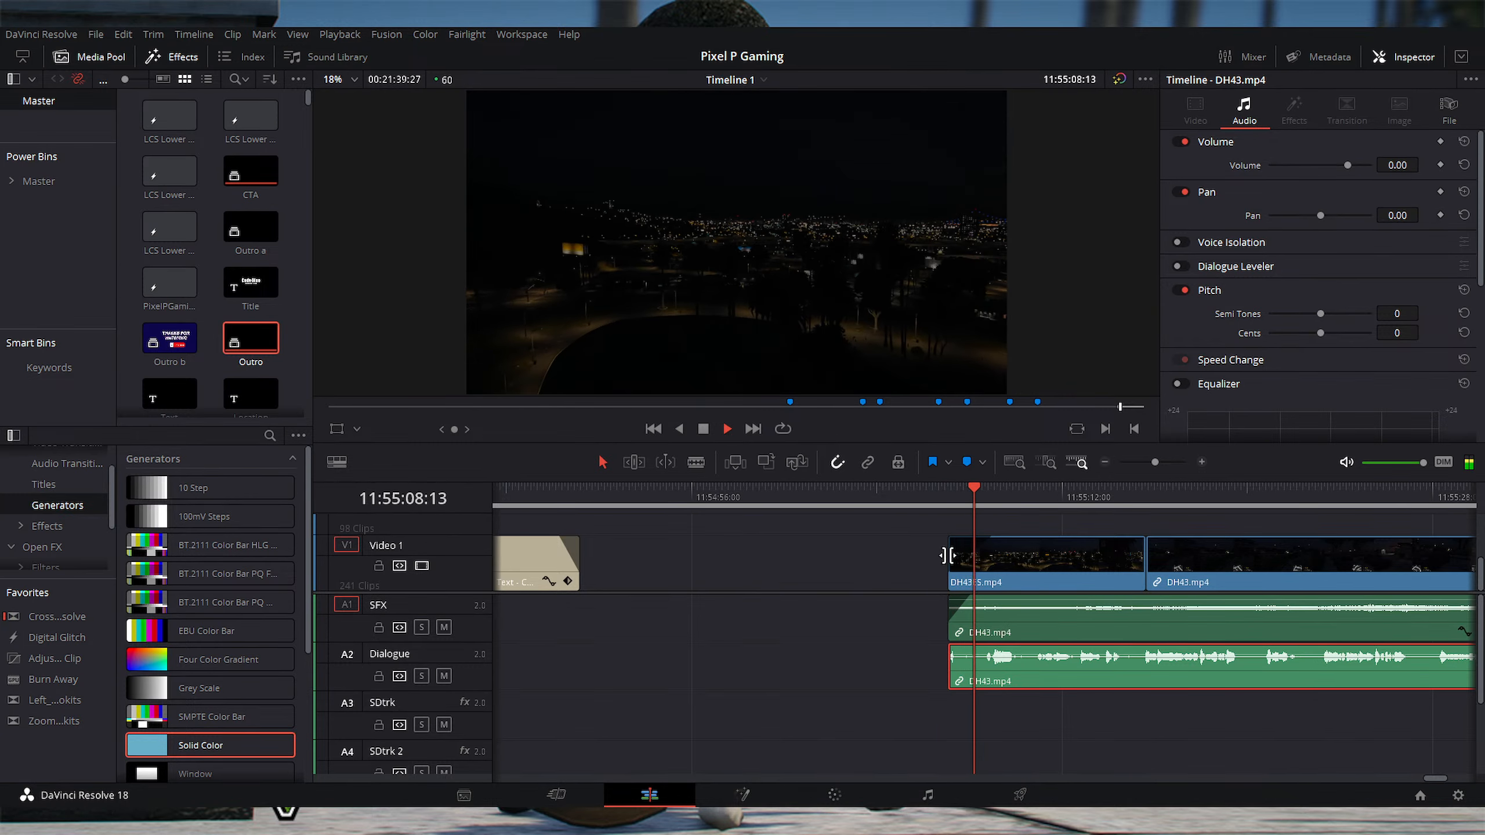
key("space")
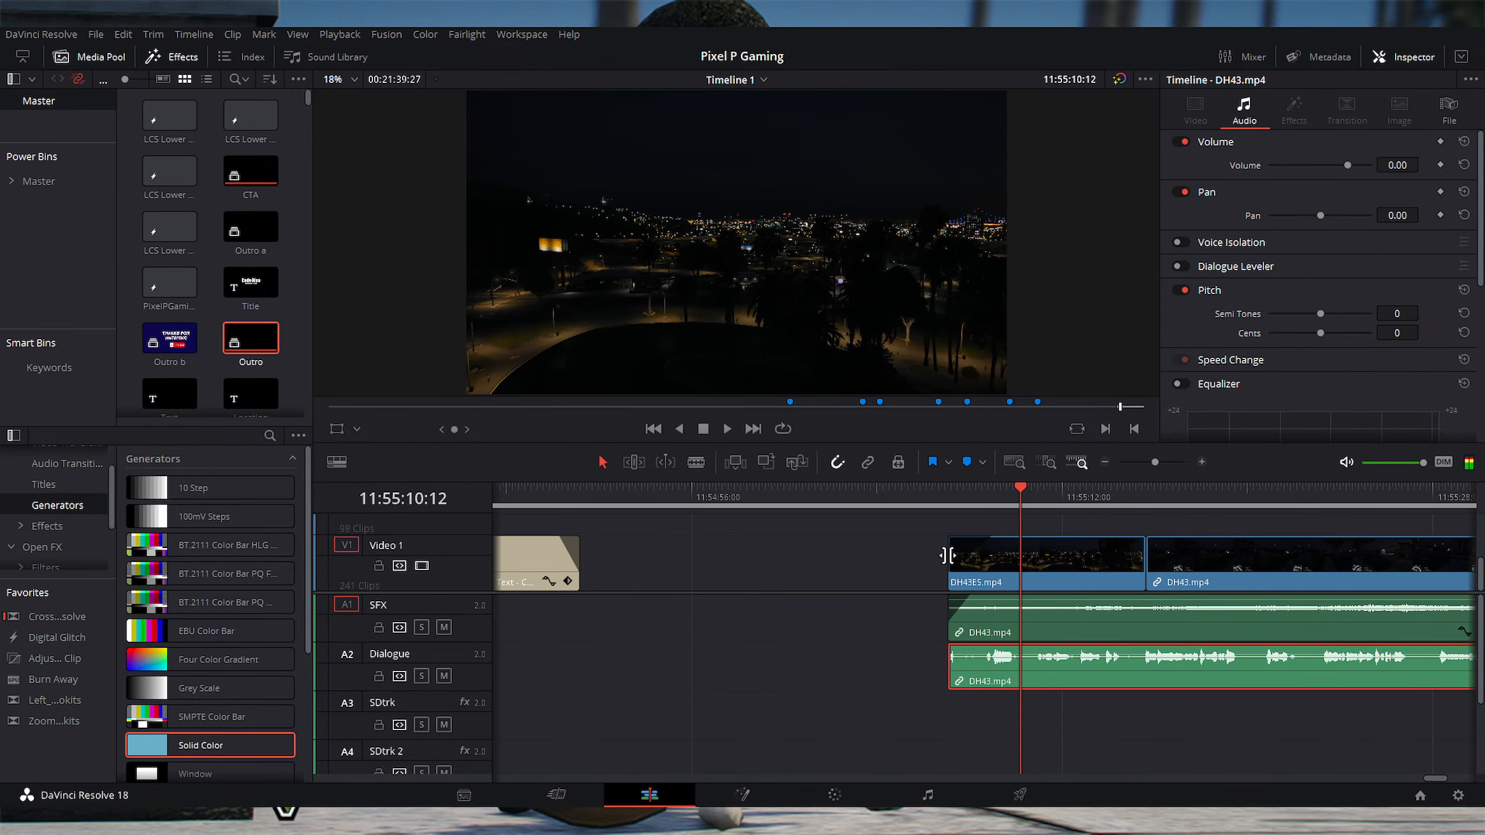
key("ctrl+minus")
key("ctrl+minus")
key("ctrl+minus")
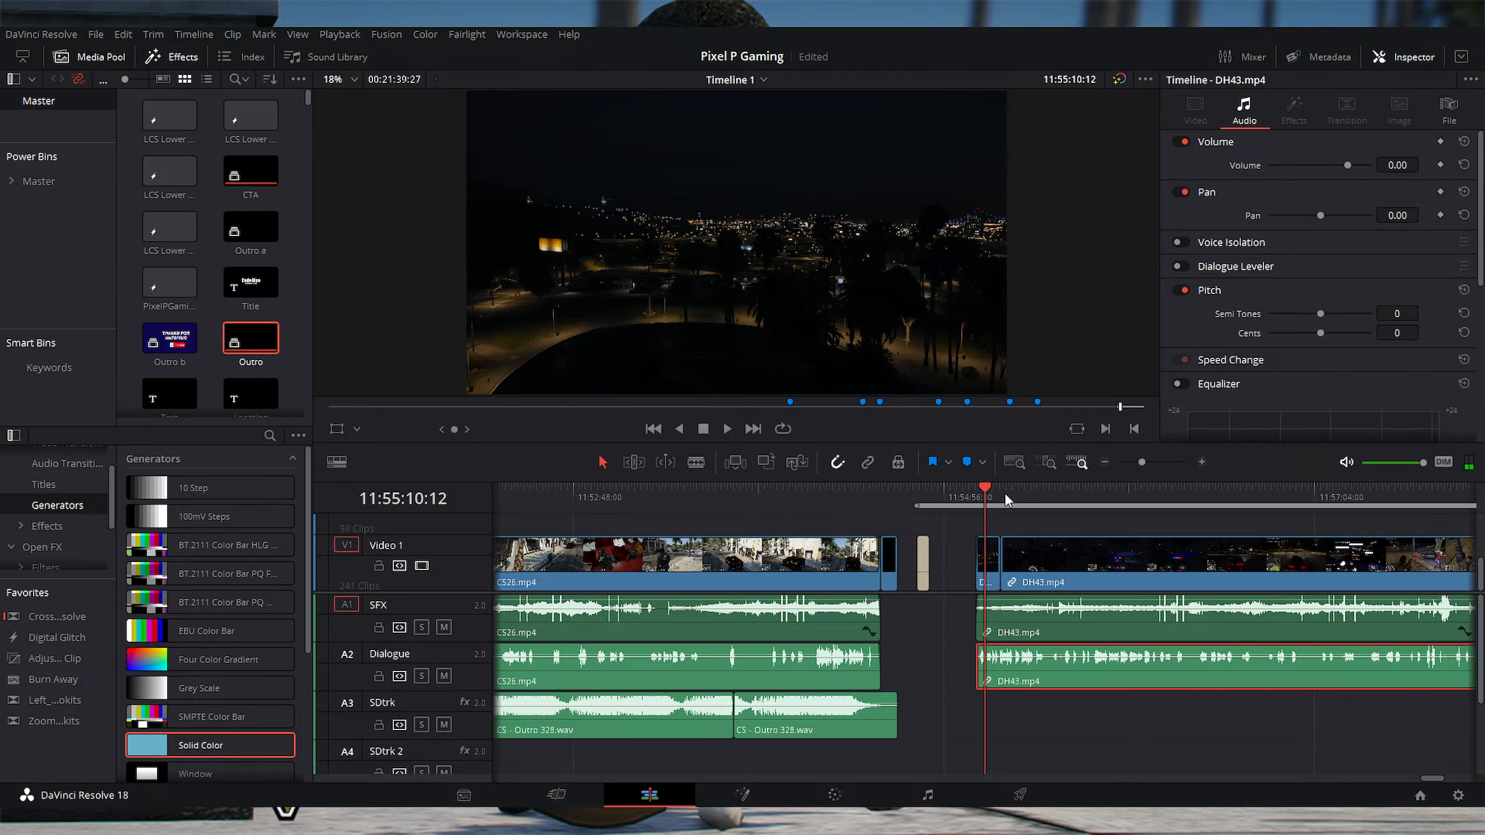
key("ctrl+equal")
key("ctrl+equal")
key("ctrl+equal")
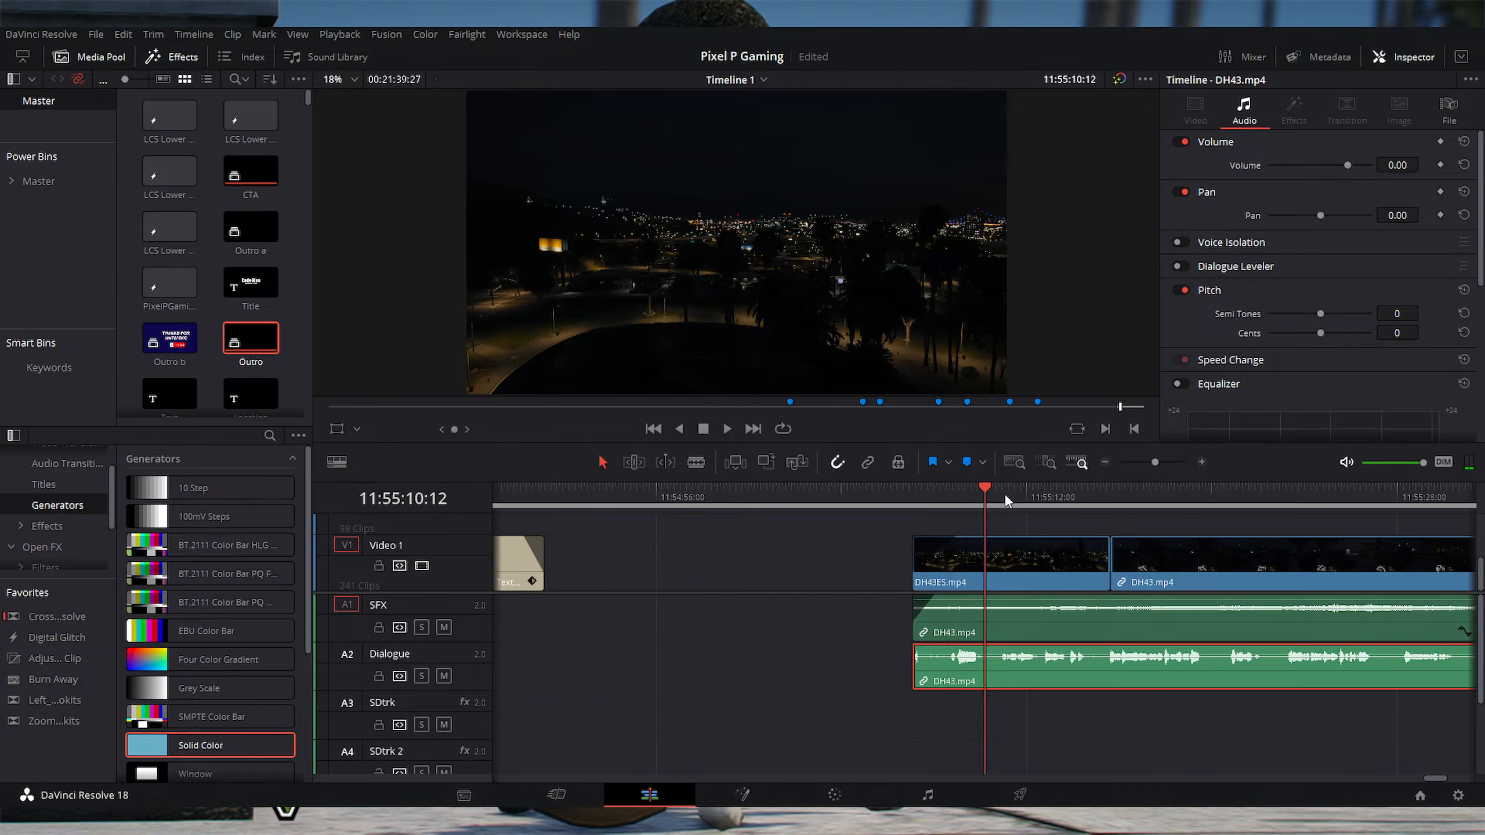
Step: Examine the DH43.mp4 gameplay at 11:55:17:02, just after the establishing shot, for its on-screen location
left_click(909, 495)
left_click(1044, 561)
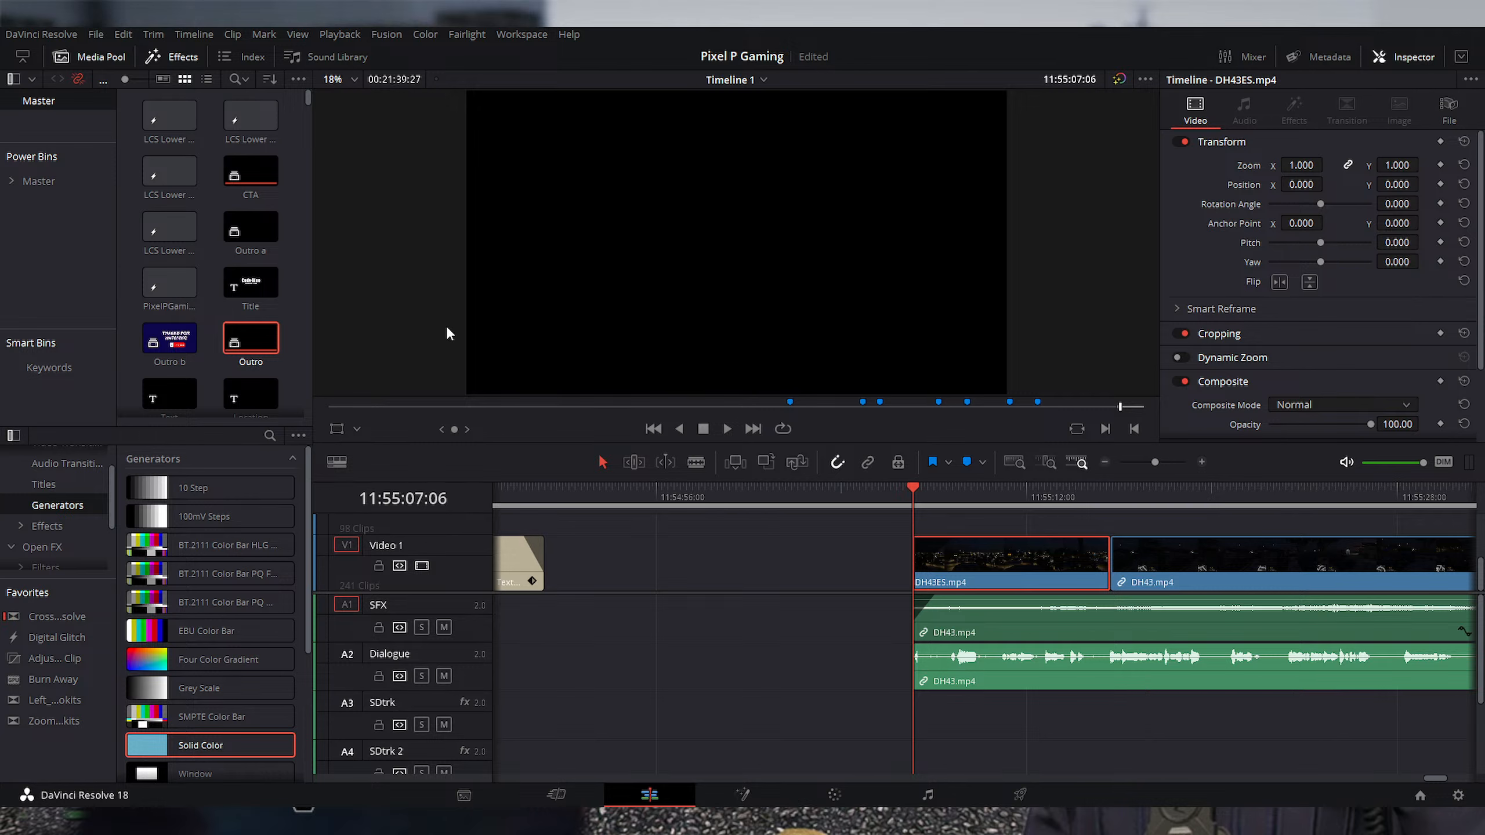
left_click(1142, 494)
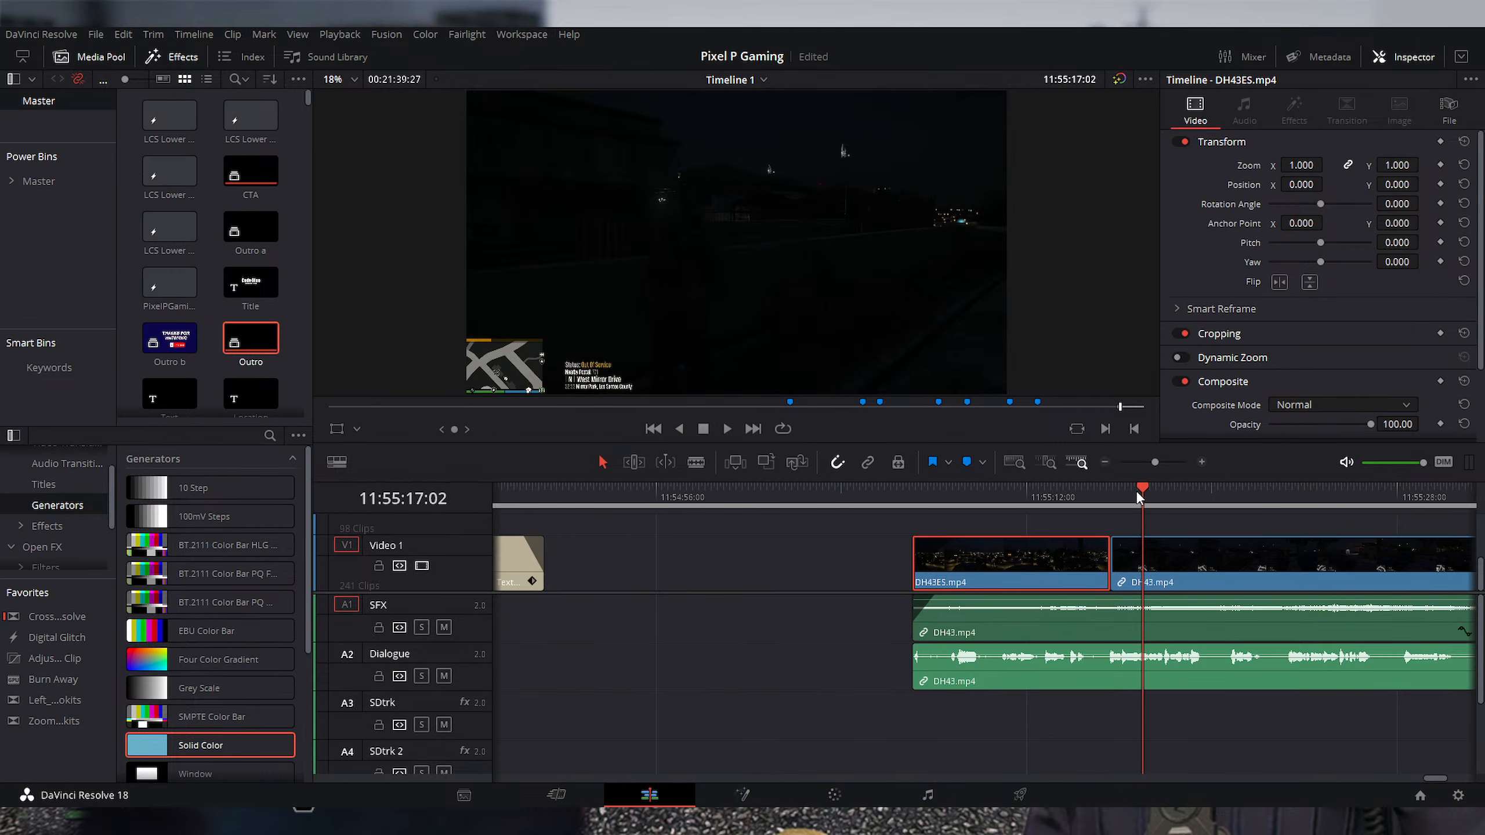
key("space")
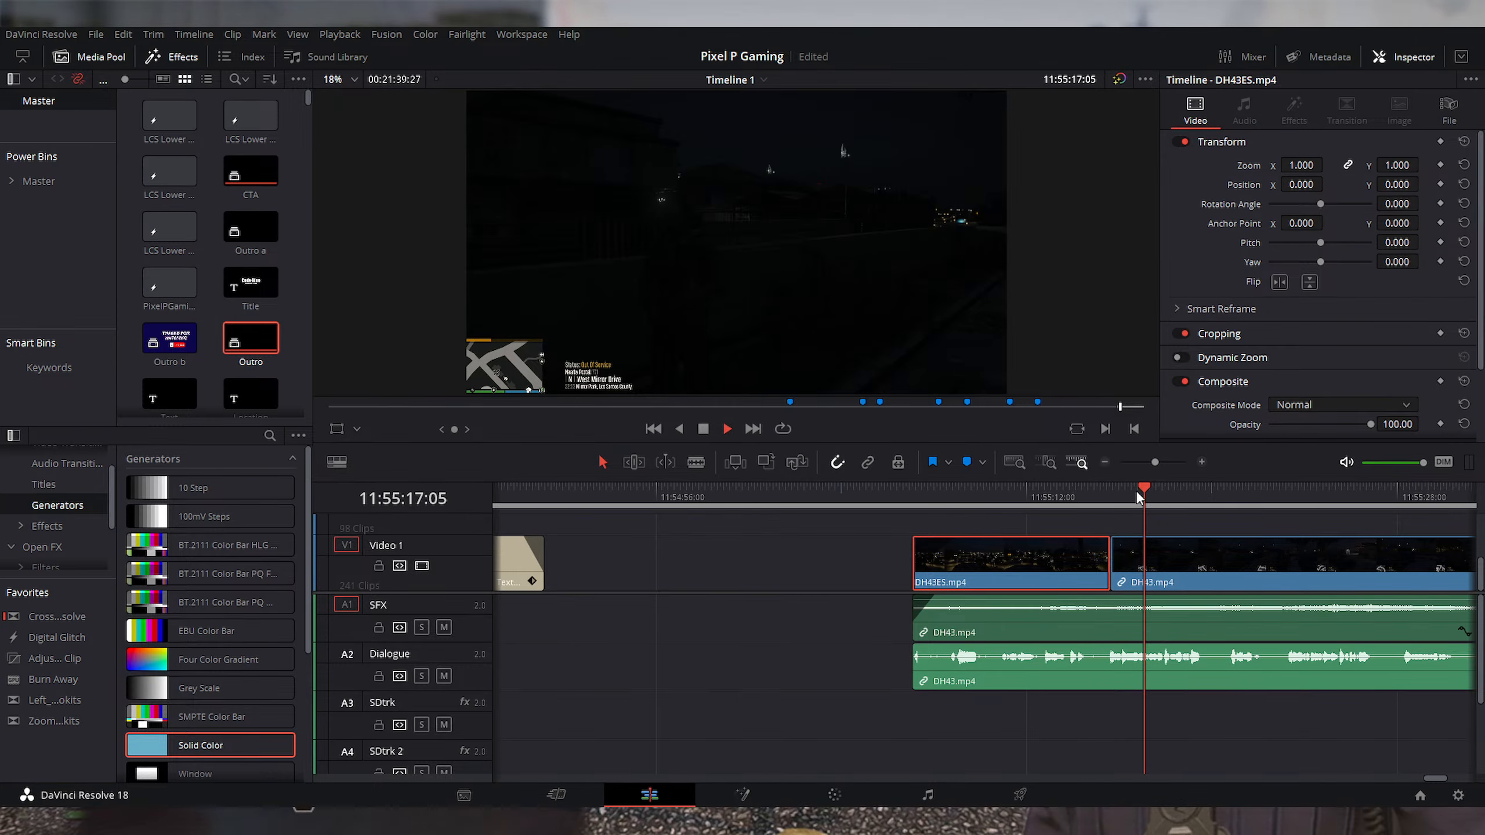
key("space")
Step: Place the Metro LS title on Video 2 above DH43ES.mp4 and trim its end to match that clip's end
left_click(956, 491)
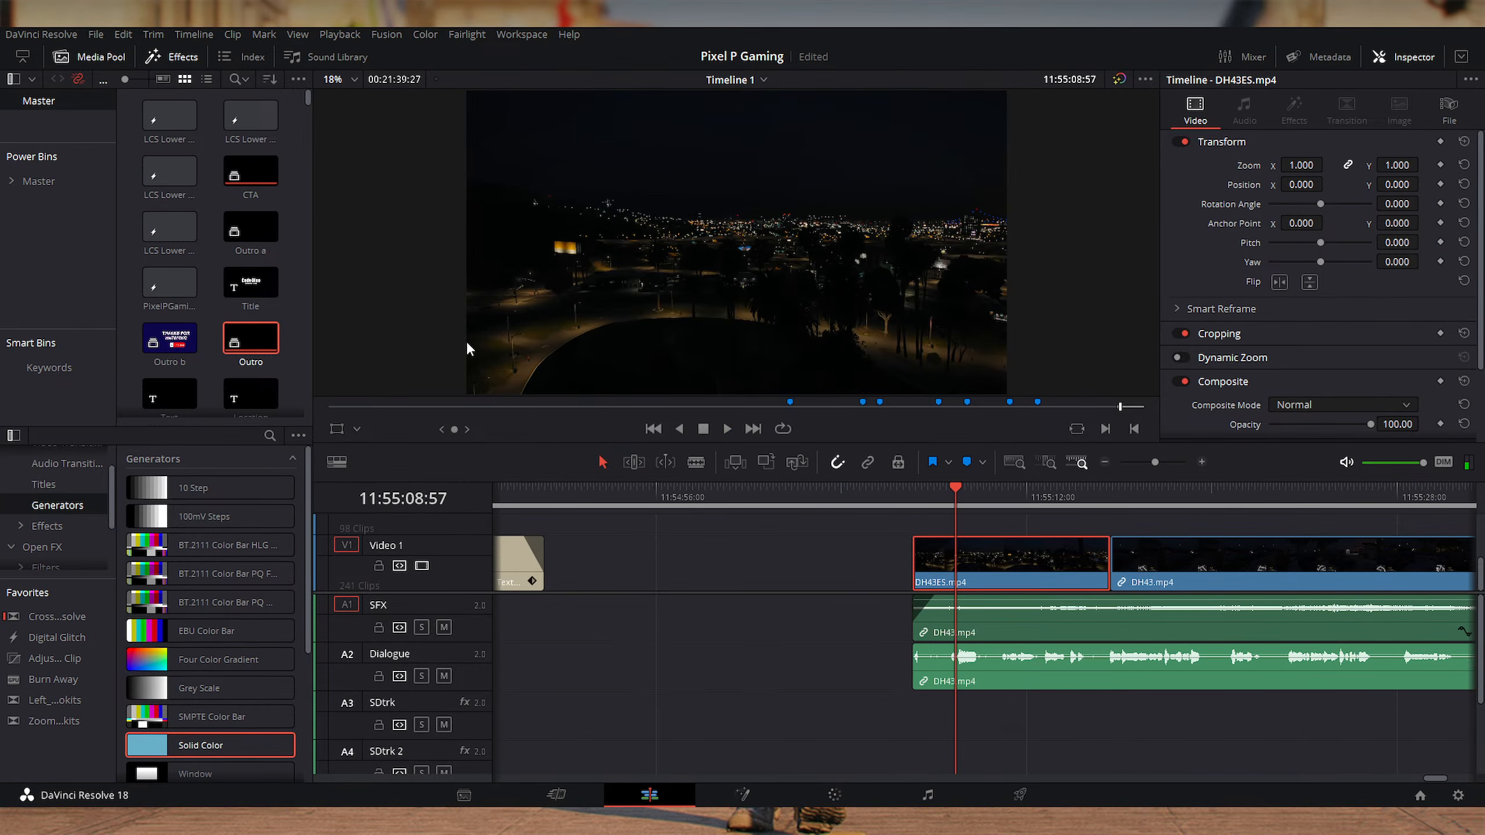
scroll(263, 292, "down", 5)
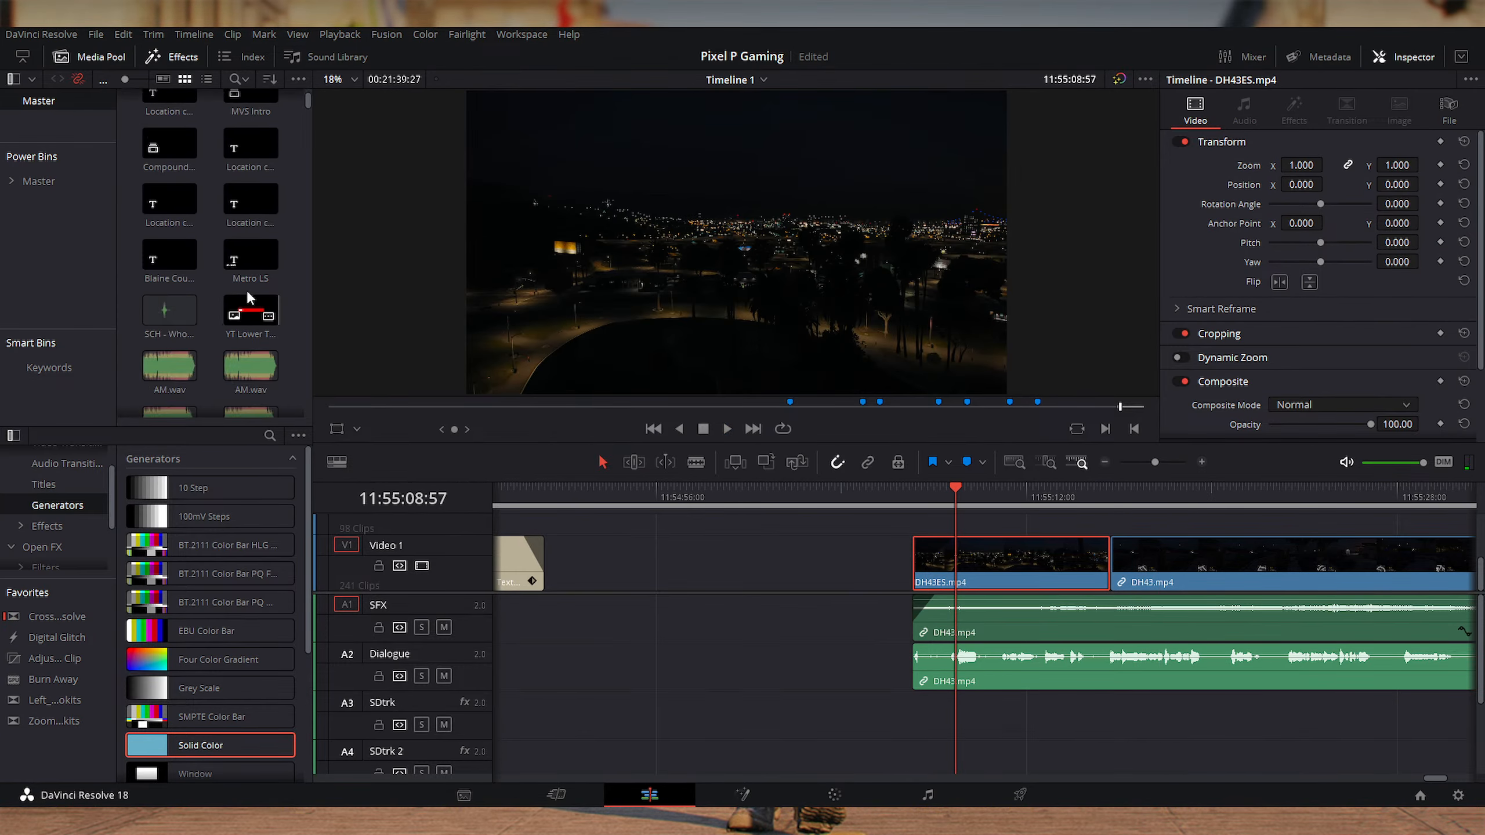
left_click_drag(244, 272, 916, 539)
left_click(916, 539)
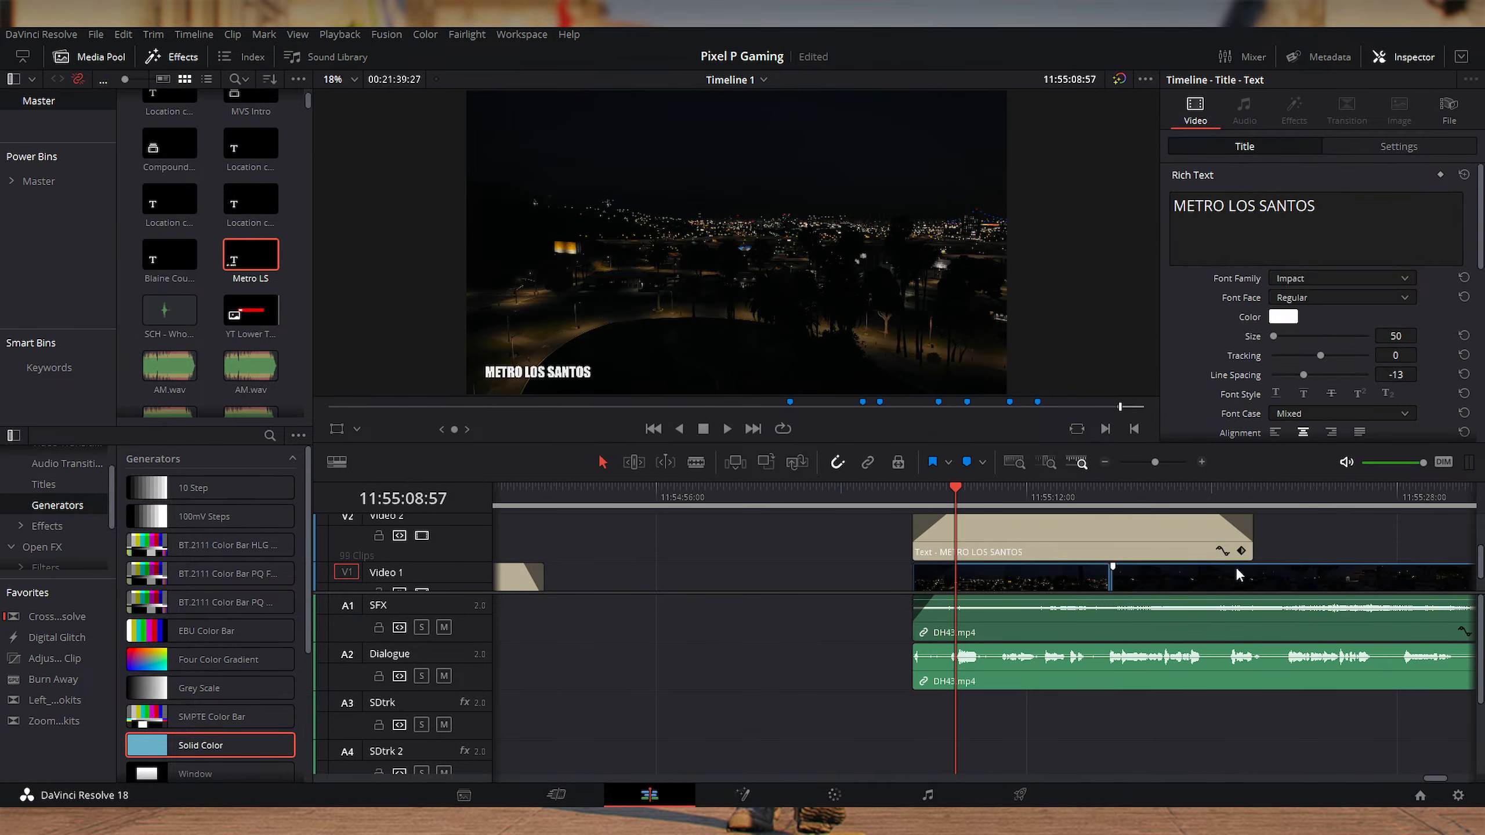
left_click_drag(1236, 530, 1109, 529)
left_click(1014, 500)
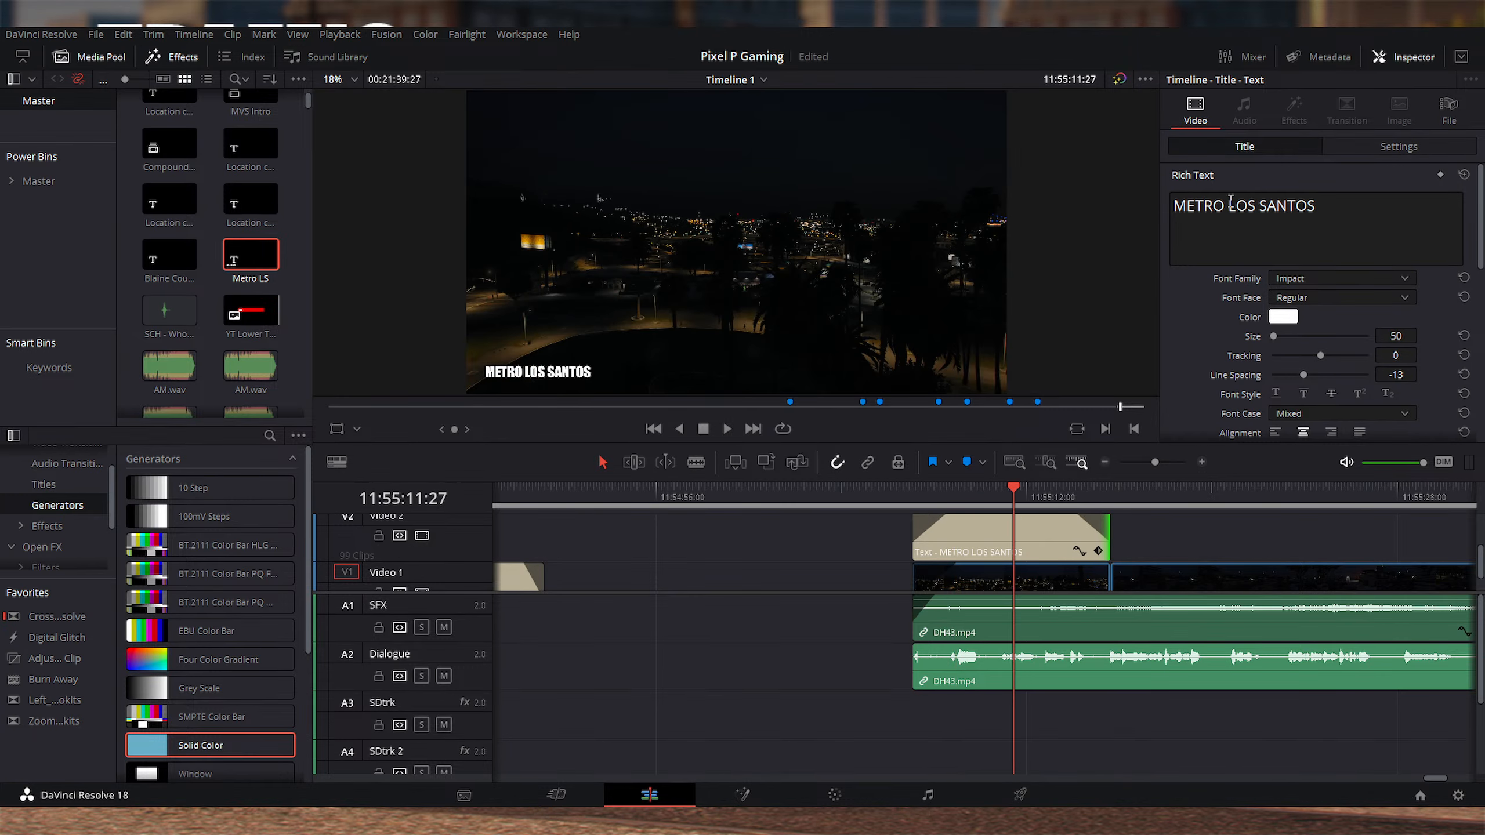
Step: Check the location shown in the DH43.mp4 gameplay and change the title text to LOS SANTOS COUNTY
left_click(1256, 206)
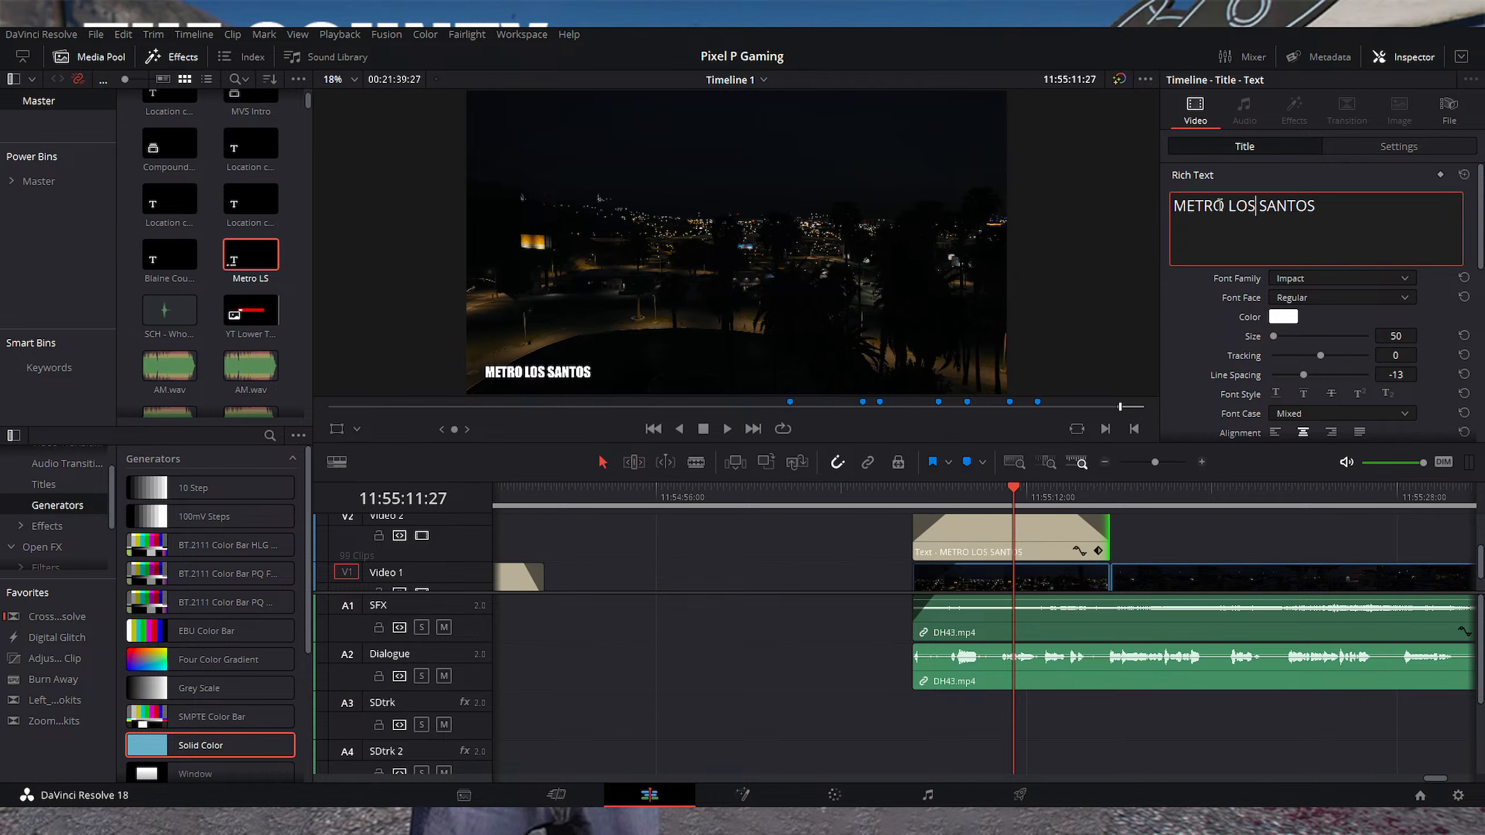
left_click(1161, 496)
key("space")
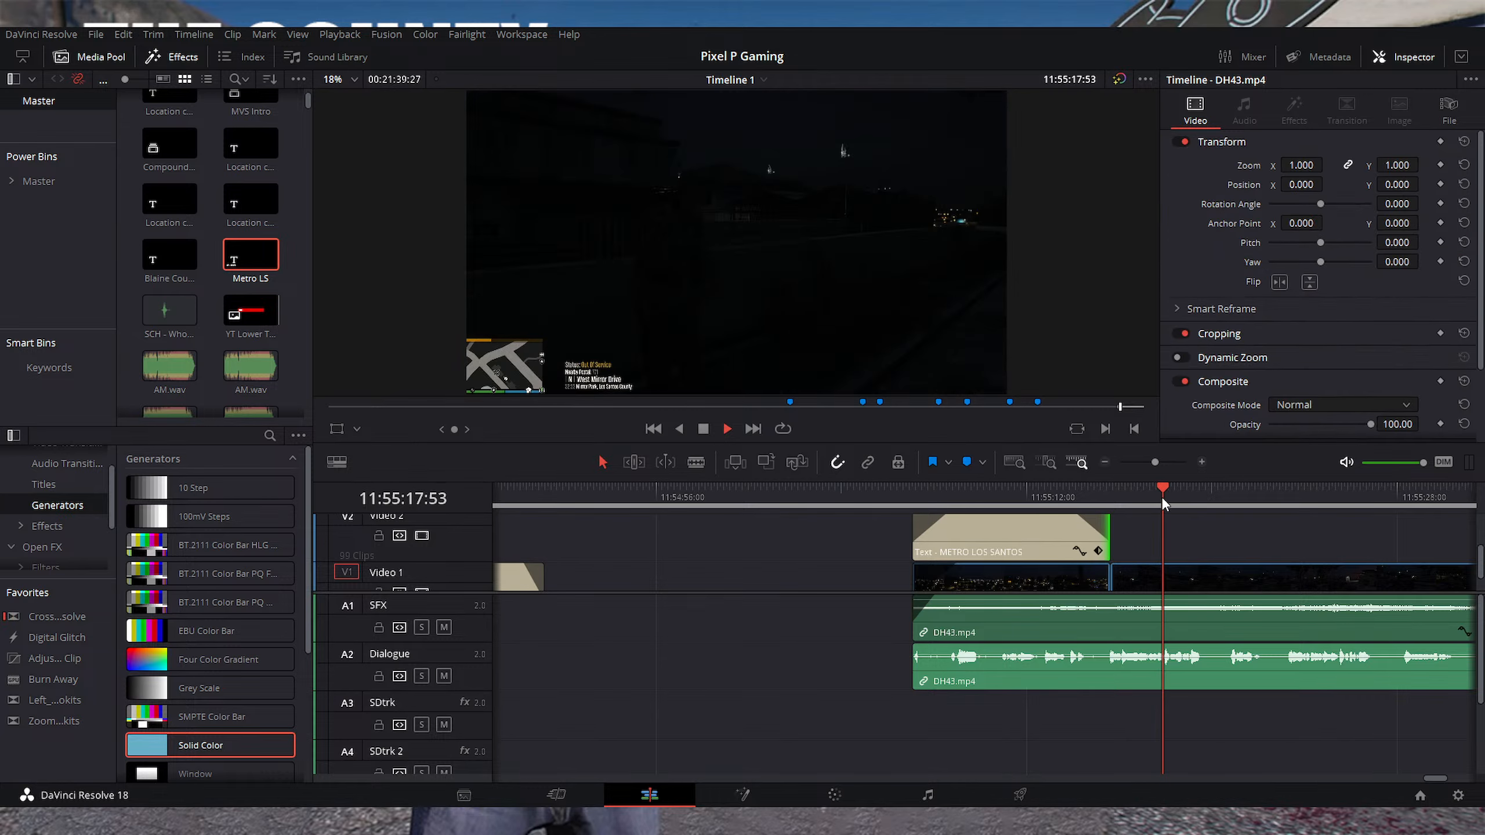
left_click(1022, 506)
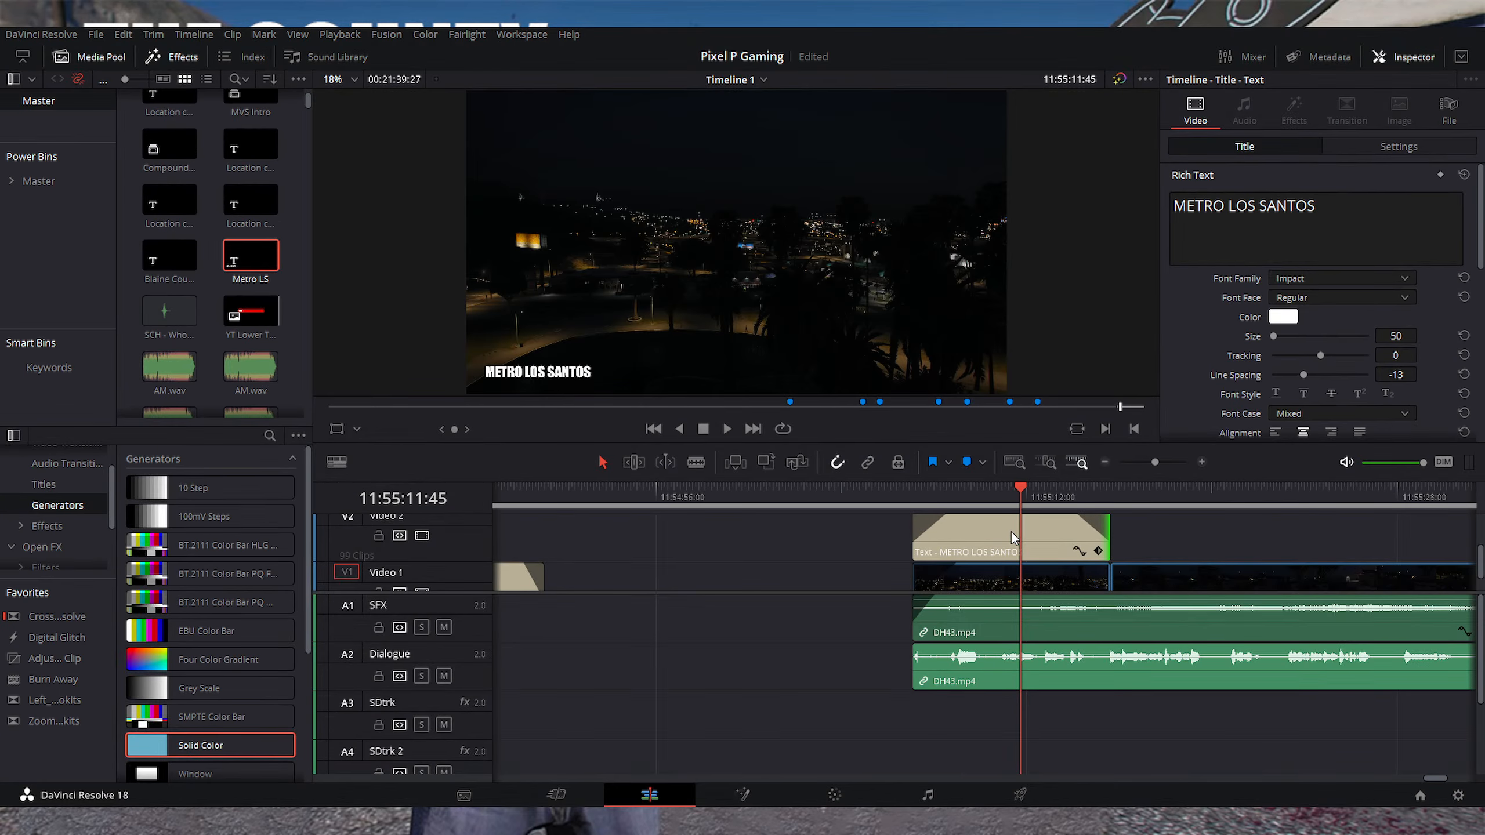
left_click_drag(1233, 209, 1079, 202)
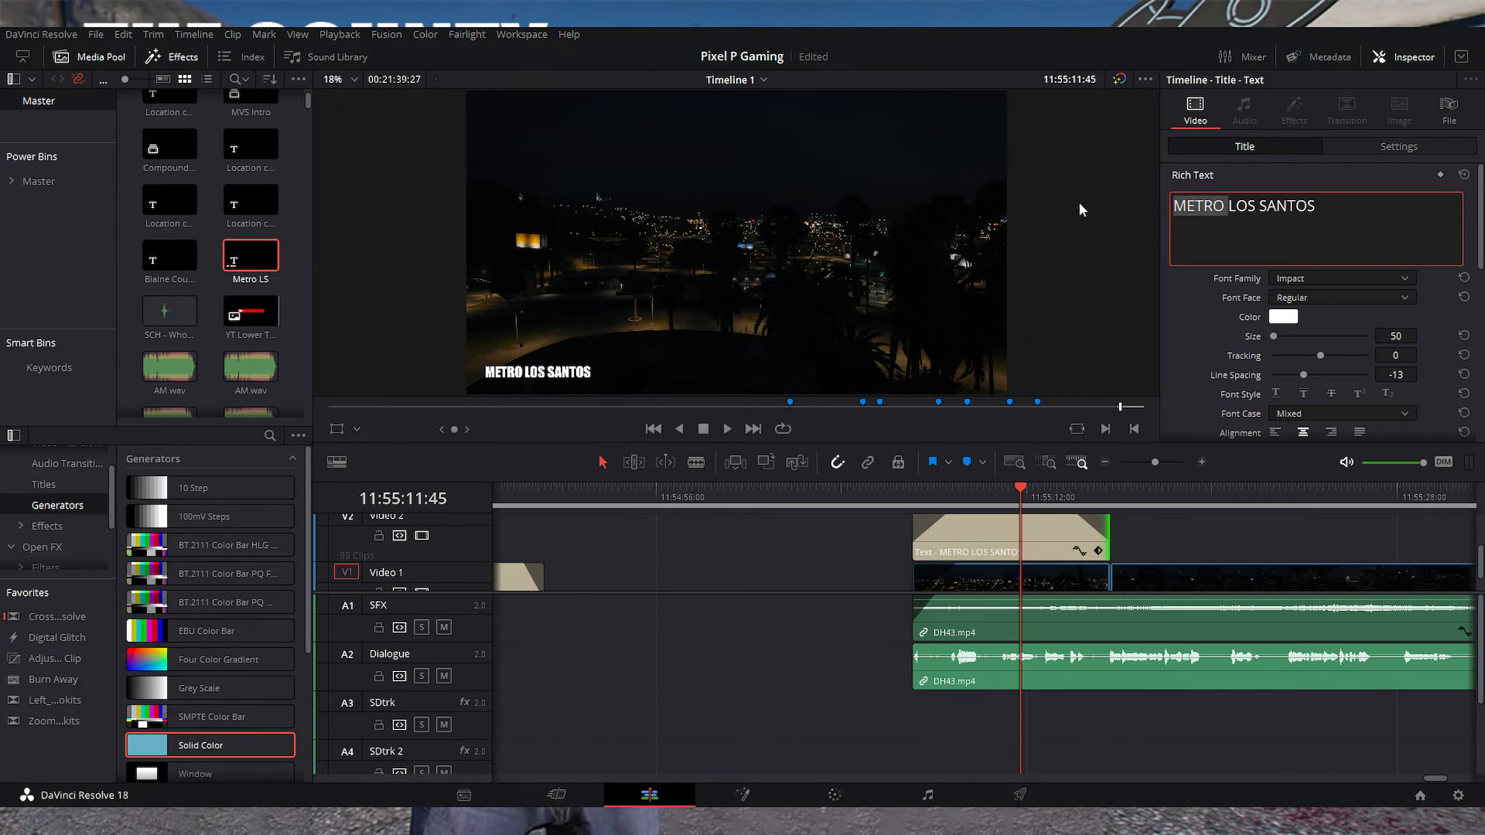
key("BackSpace")
key("End")
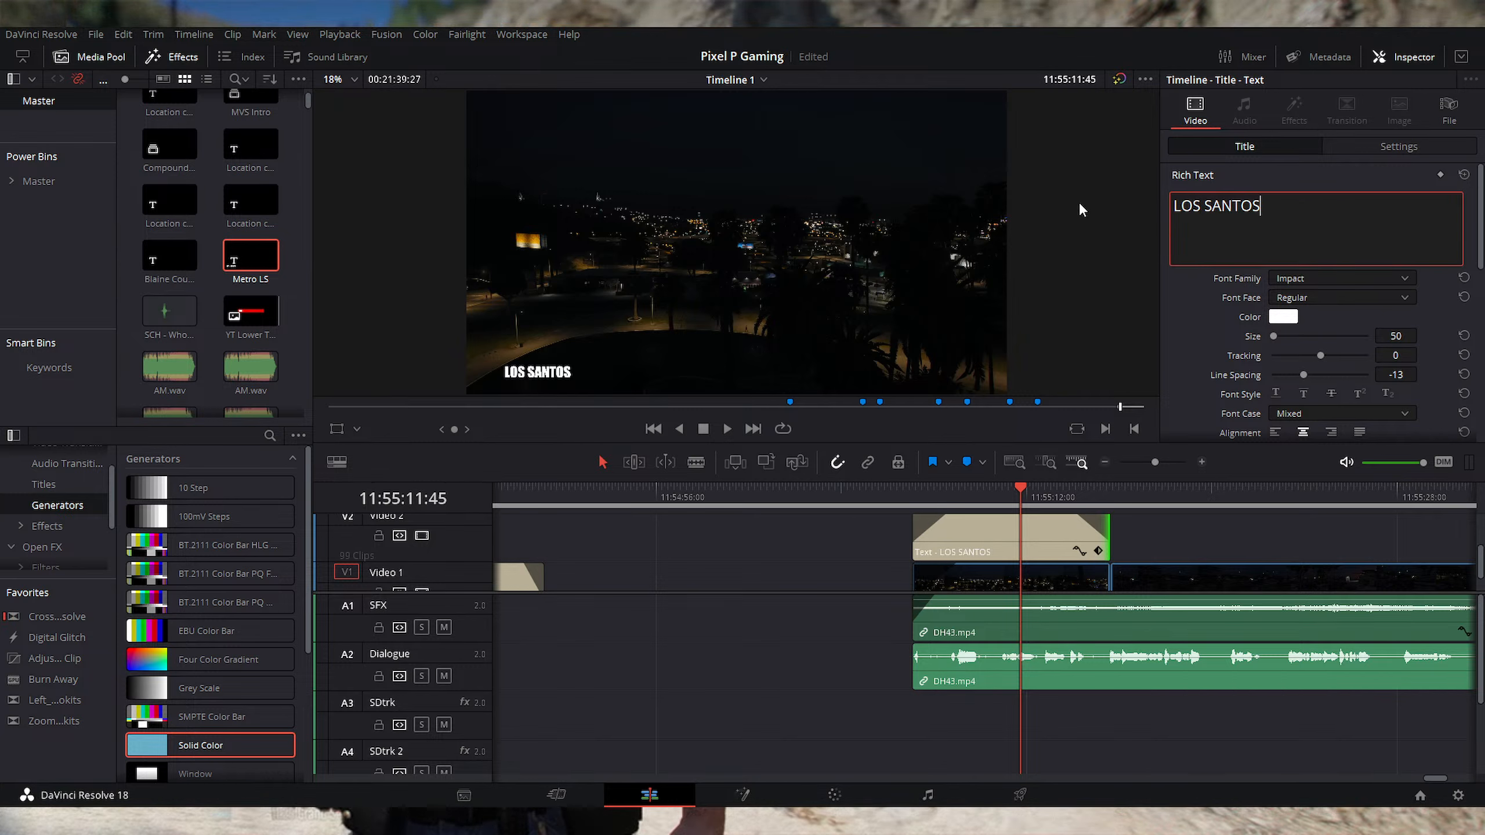
type("COUNTY")
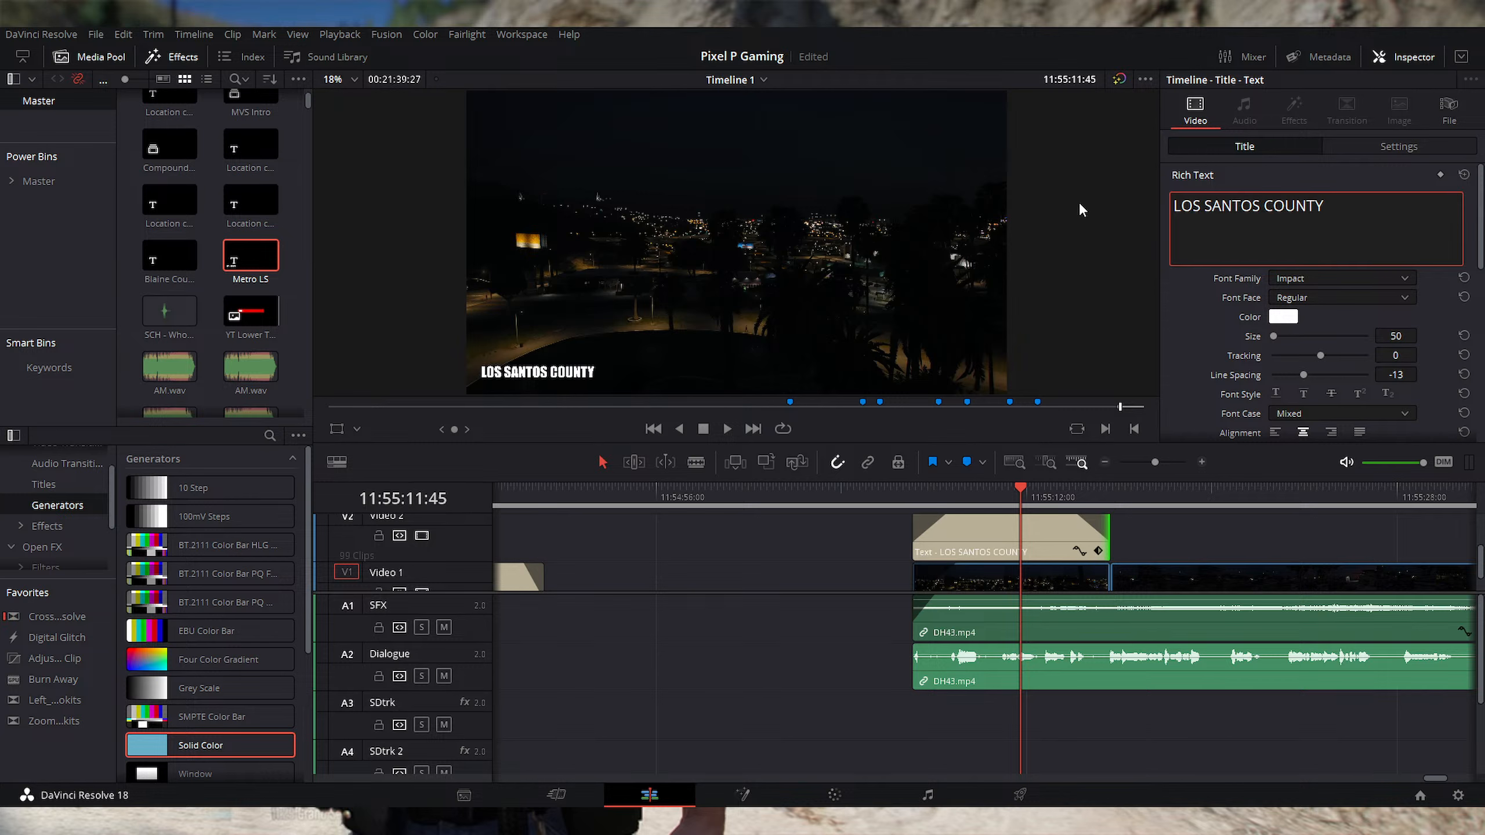
Step: Skim the DH43.mp4 footage and dialogue waveform after the establishing shot, stopping the playhead at 11:56:00:45
left_click(972, 719)
scroll(979, 706, "down", 5)
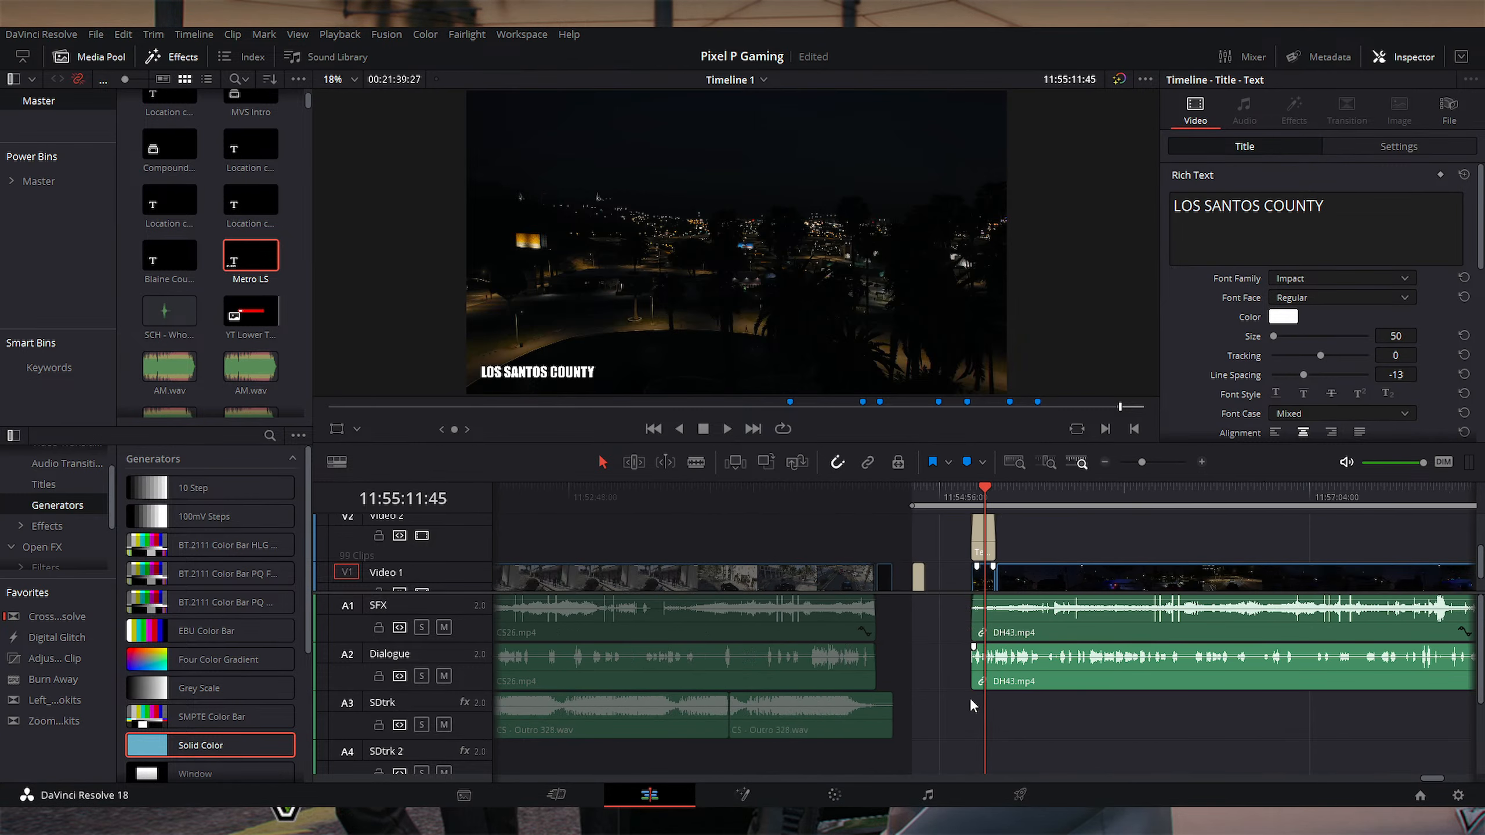
scroll(970, 696, "up", 2)
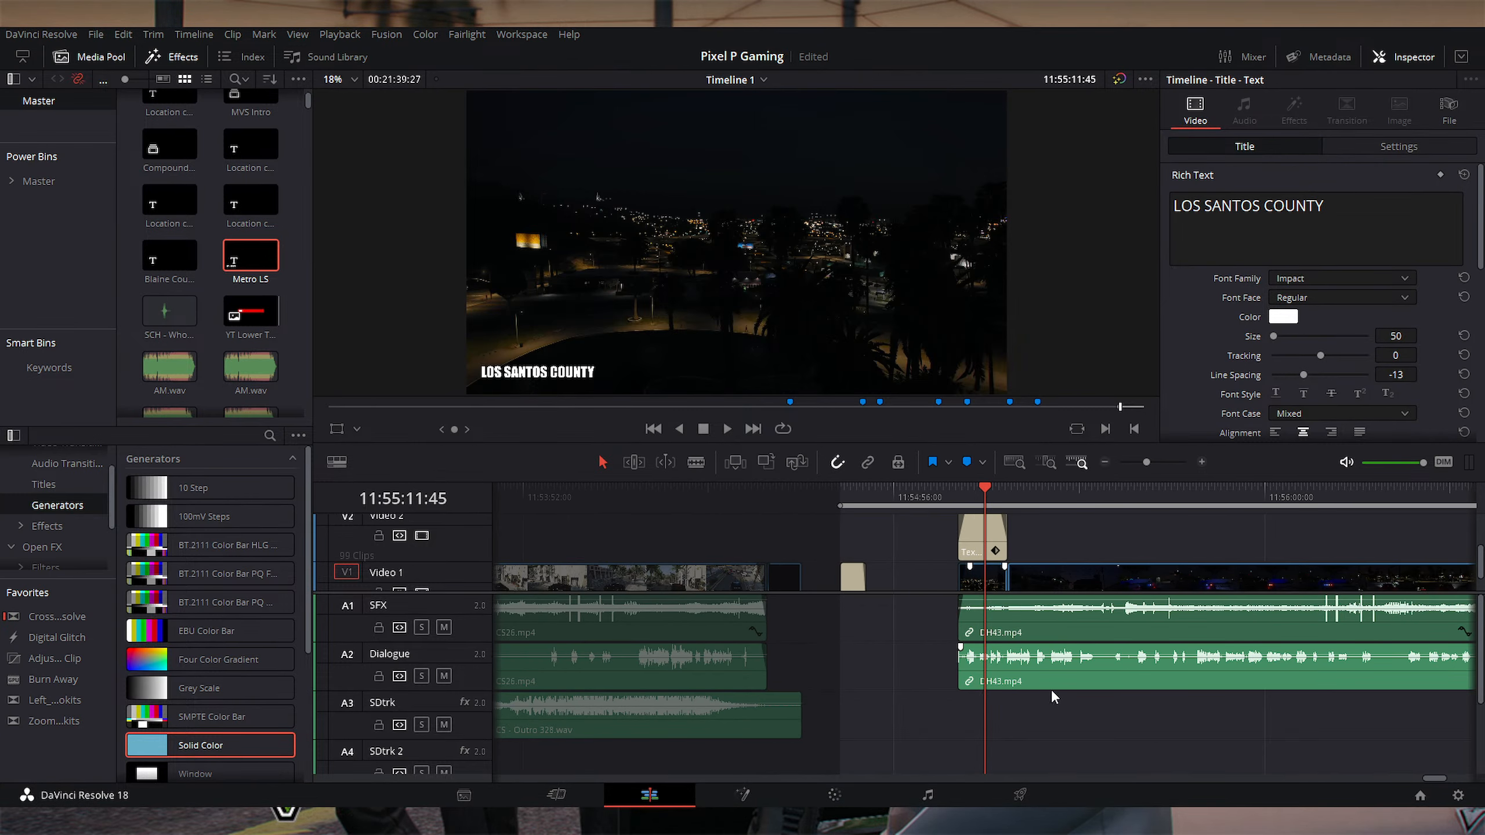
key("shift+Right")
key("shift+Right")
key("shift+Right")
key("shift+Right")
key("shift+Right")
key("shift+Right")
key("shift+Right")
key("shift+Right")
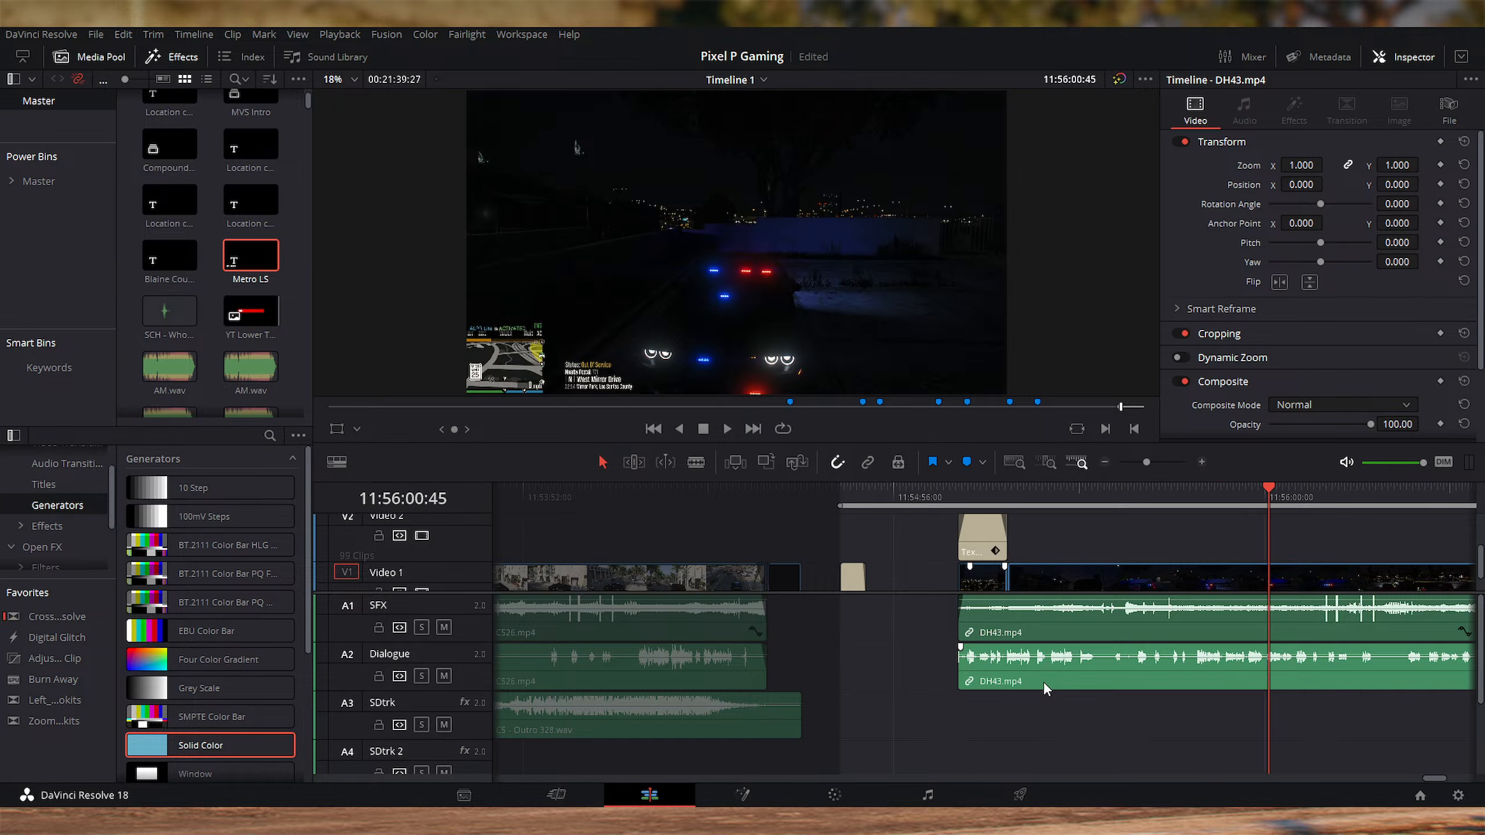
key("ctrl+=")
key("ctrl+=")
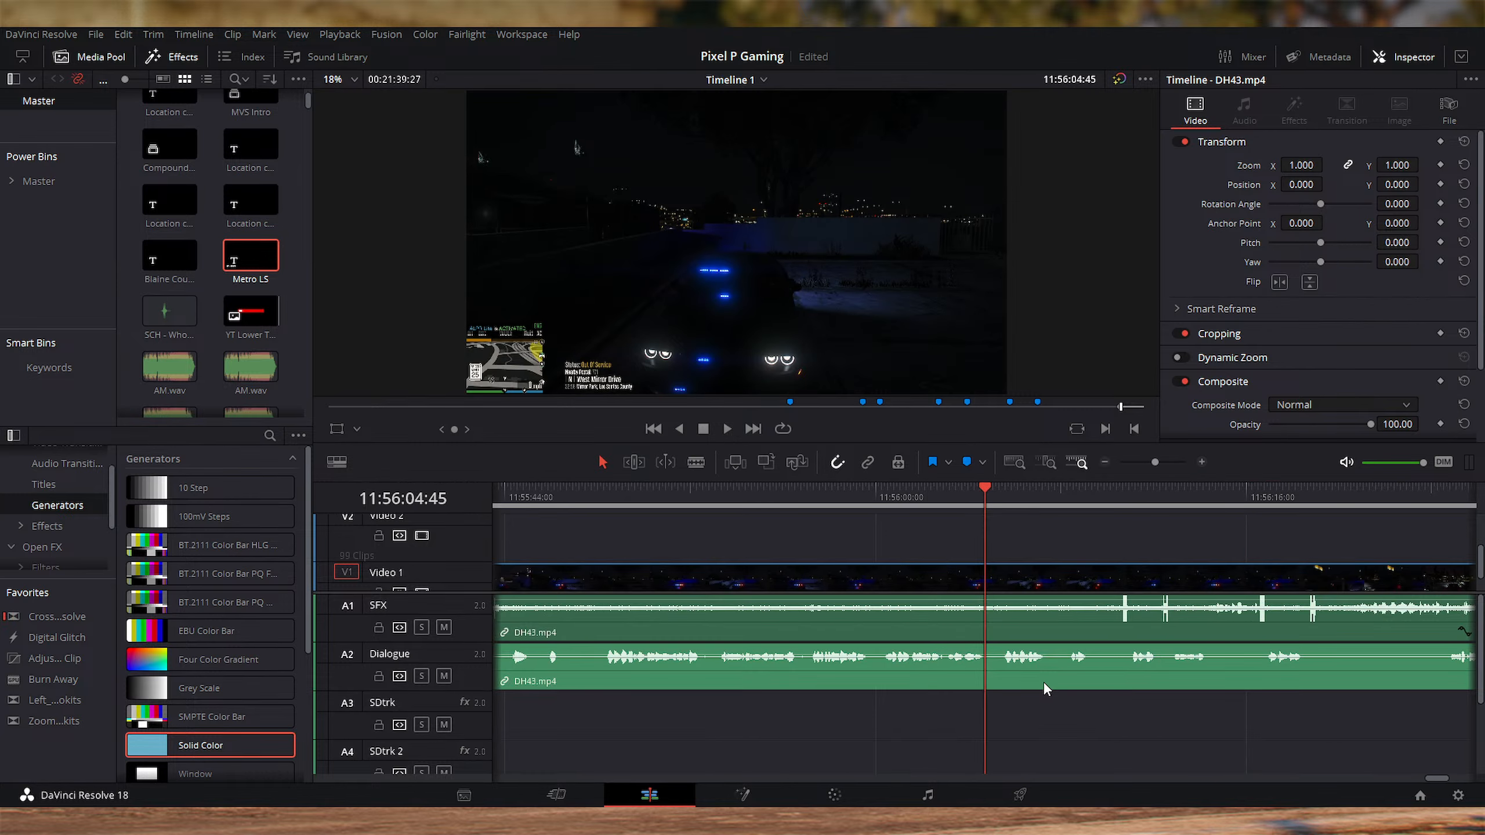
key("shift+Left")
key("shift+Left")
key("shift+Left")
key("shift+Left")
key("shift+Left")
key("shift+Left")
key("shift+Left")
key("shift+Left")
key("shift+Left")
key("shift+Right")
key("shift+Right")
key("shift+Right")
key("shift+Right")
key("shift+Right")
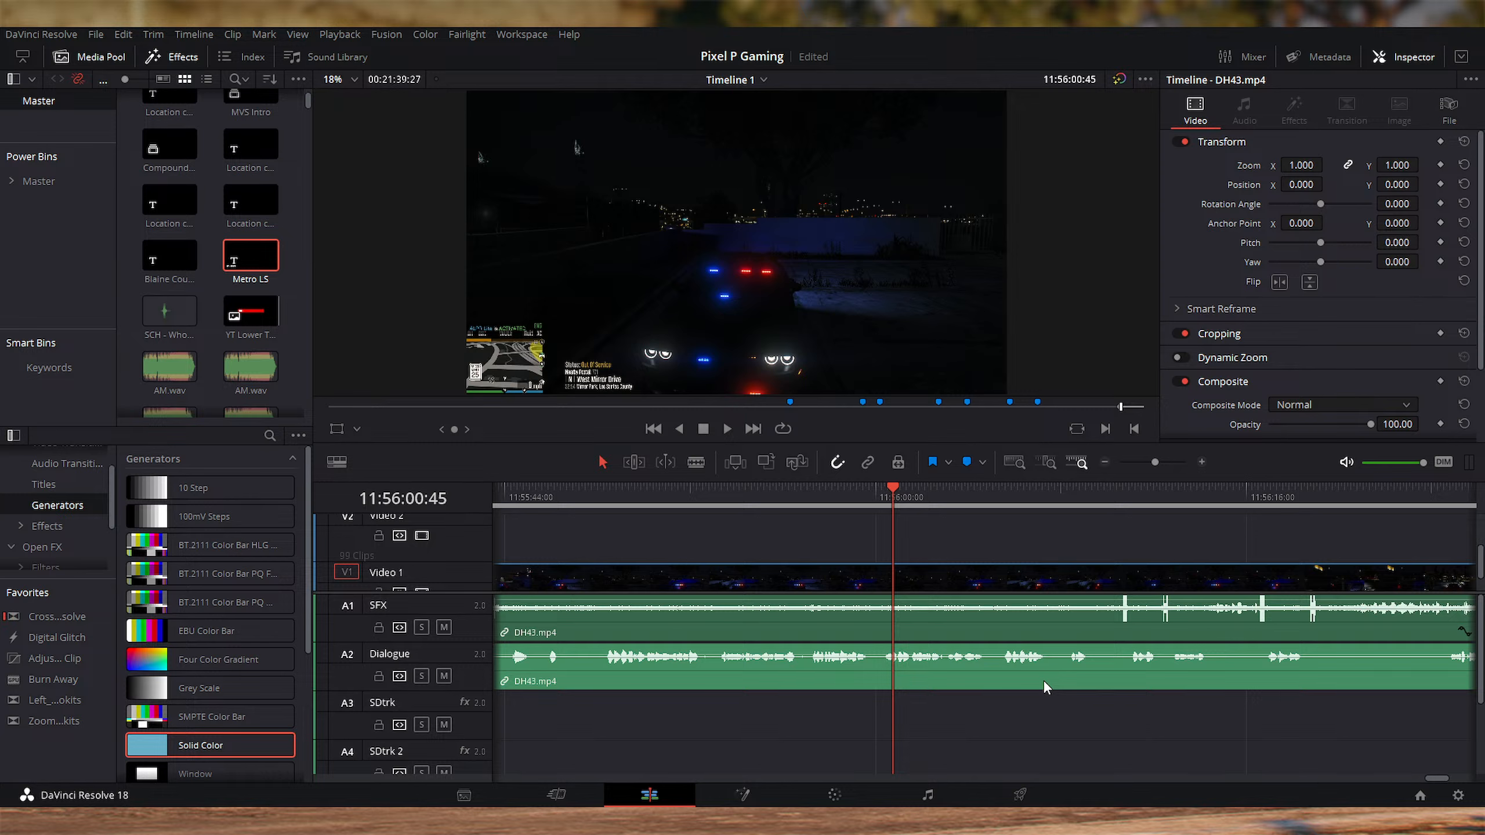
Step: Play DH43.mp4 from 11:56:00:45 and step the playhead back to 11:56:05:39, where the dialogue phrase begins
key("space")
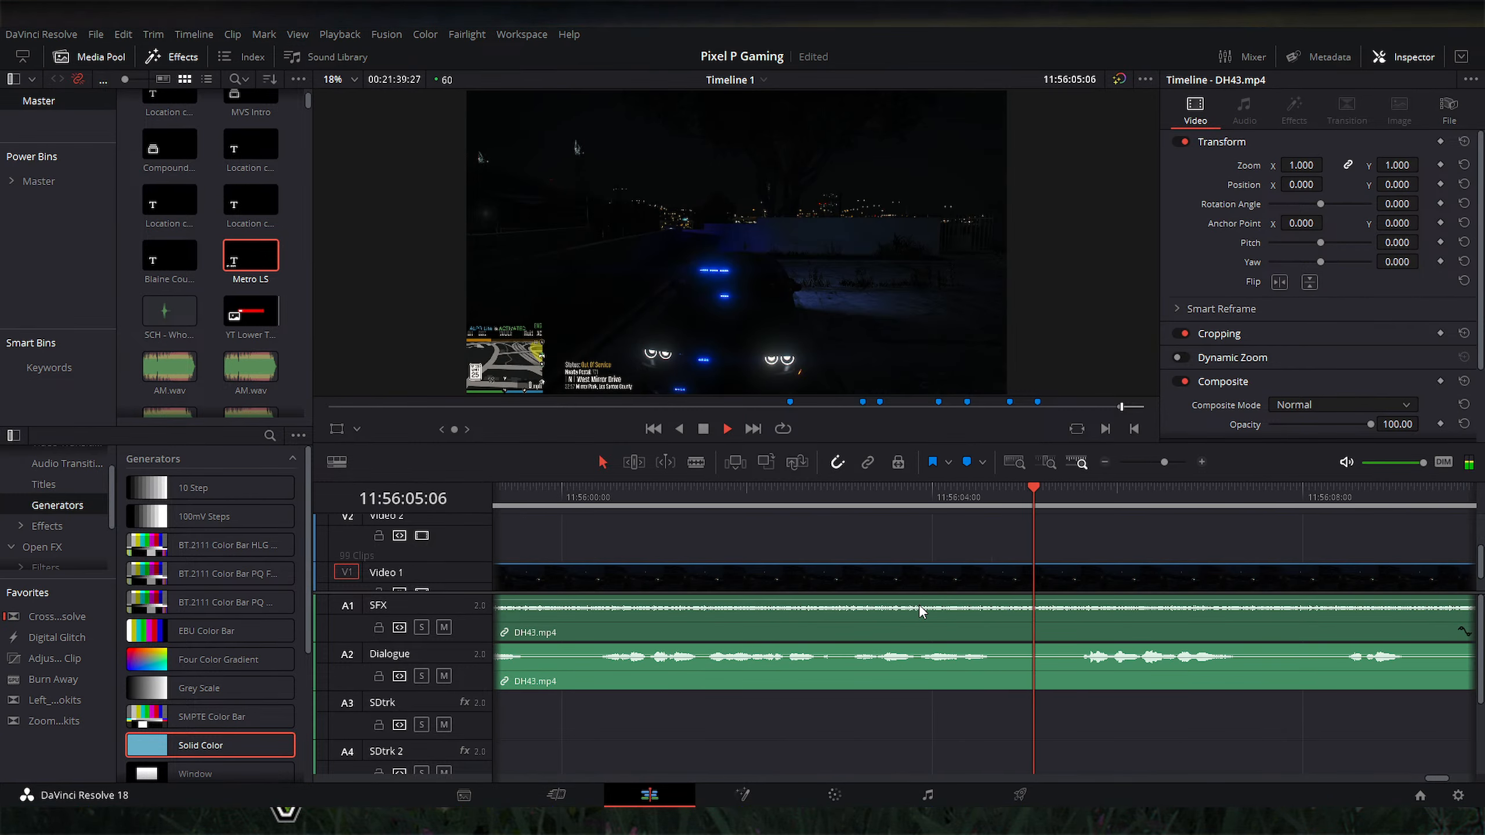
key("space")
key("Left")
key("Left")
key("Left")
key("Left")
key("Left")
key("Left")
key("Left")
key("Left")
key("Left")
key("Left")
key("Left")
key("Left")
key("Left")
key("Left")
key("Left")
key("Left")
key("Left")
key("Left")
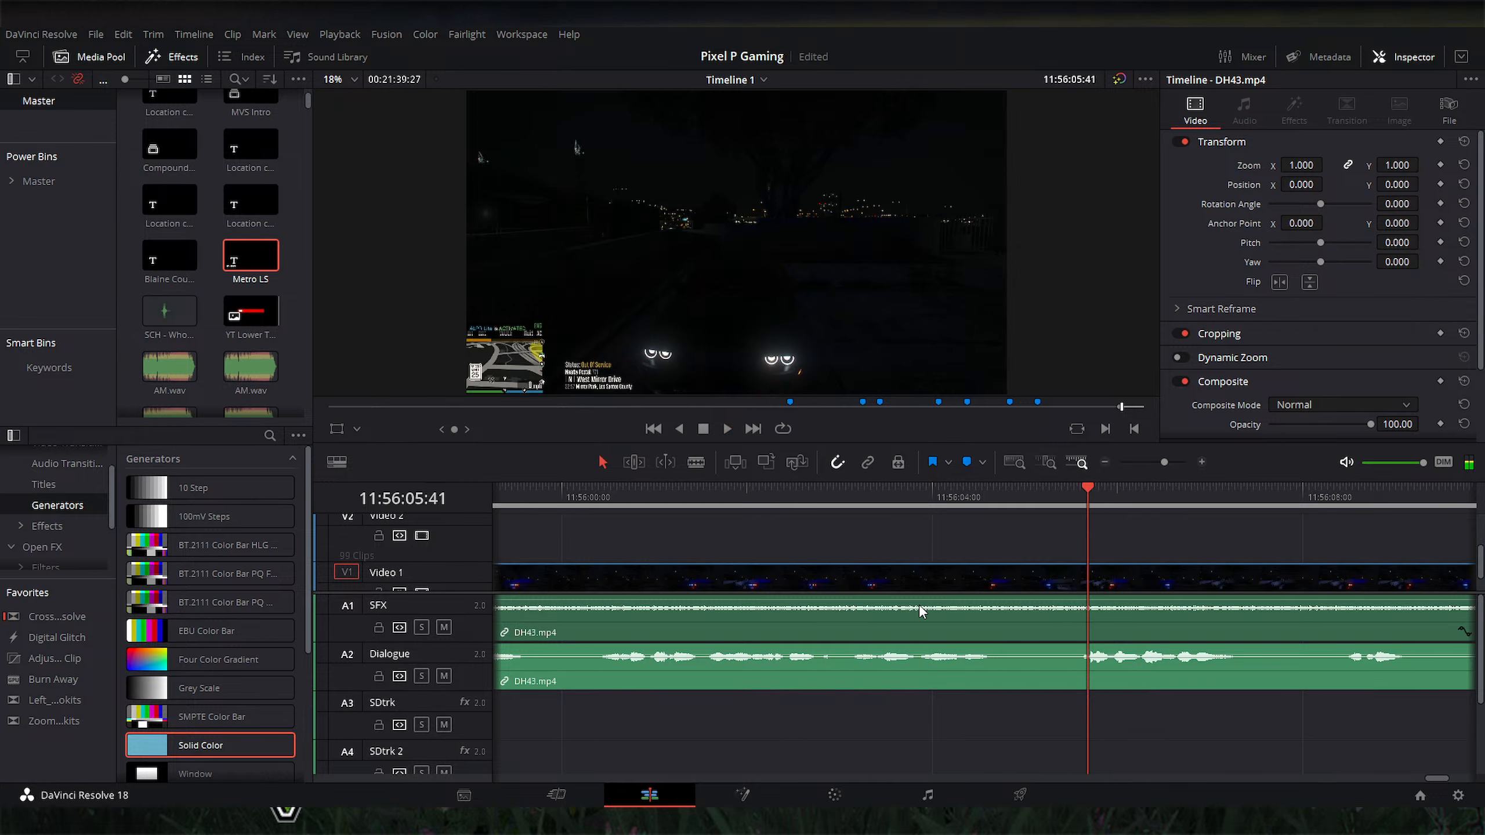
scroll(956, 620, "down", 5)
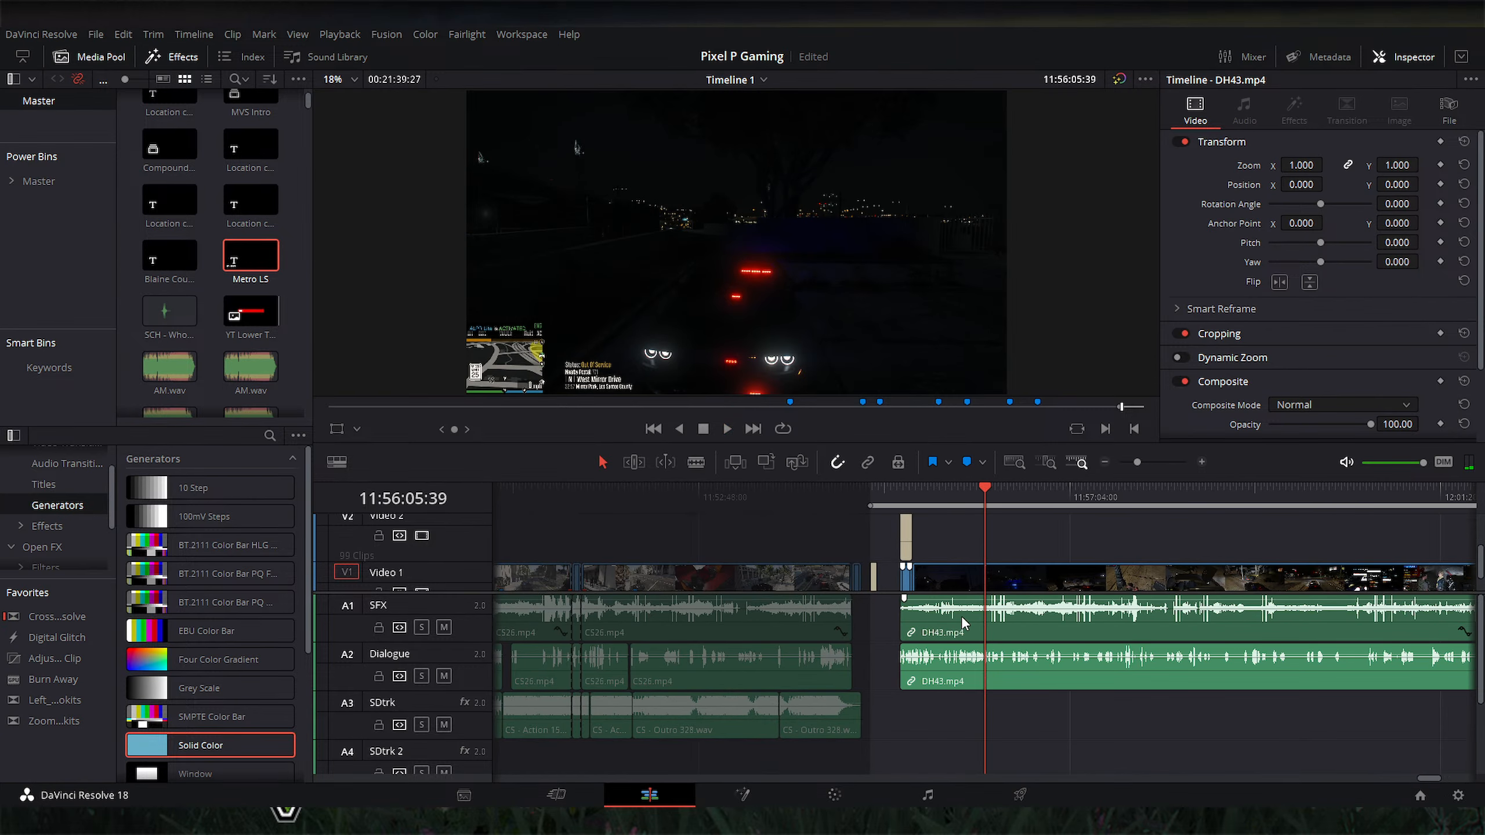
scroll(958, 612, "down", 3)
scroll(958, 610, "up", 2)
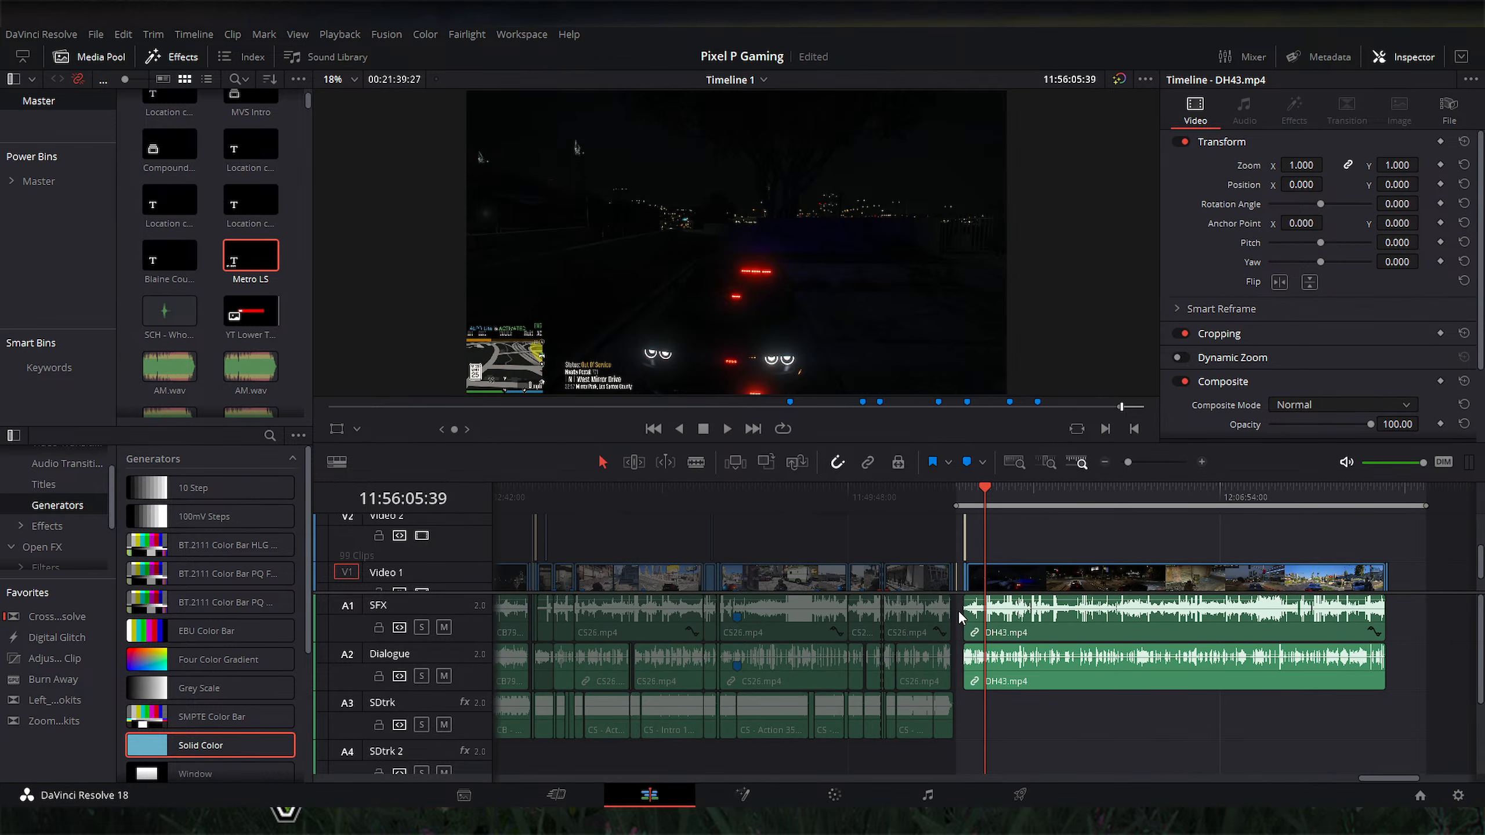
Step: Copy the MVS.png copy 2 overlay clip from Video 2 near the start of the earlier CS26 section
scroll(957, 610, "left", 4)
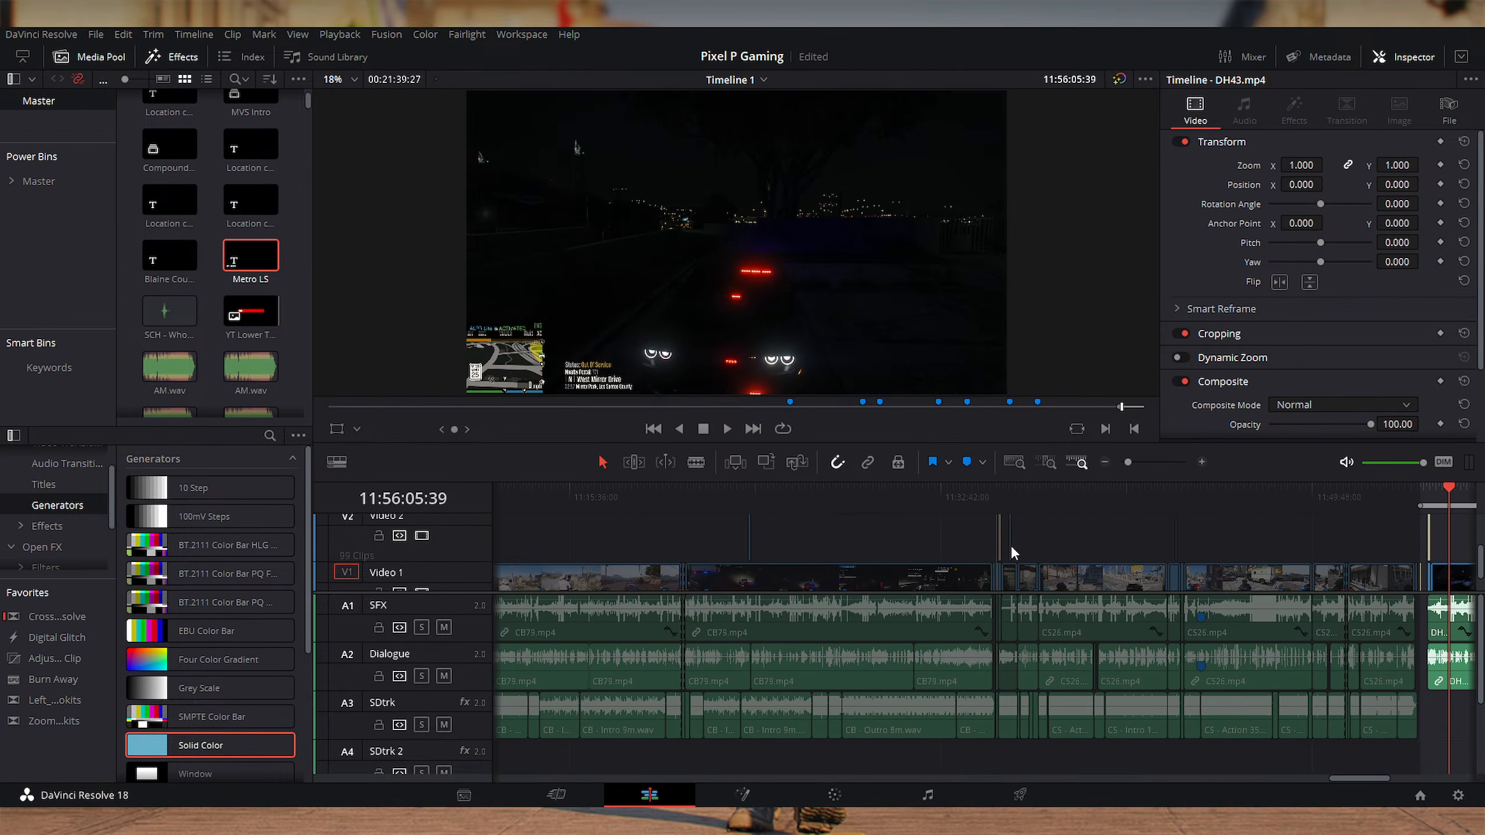
left_click(1010, 547)
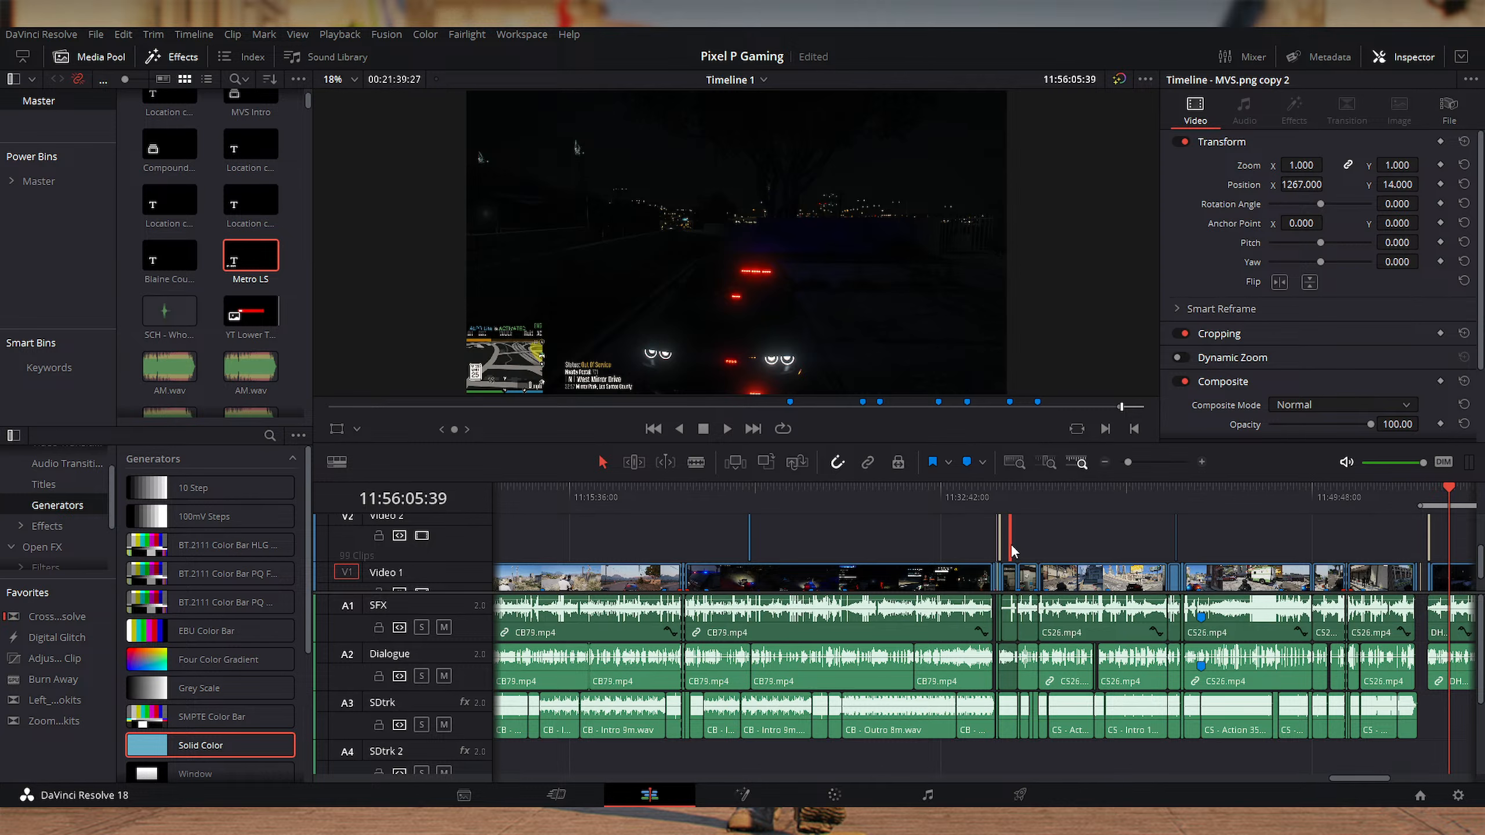
scroll(1011, 545, "up", 5)
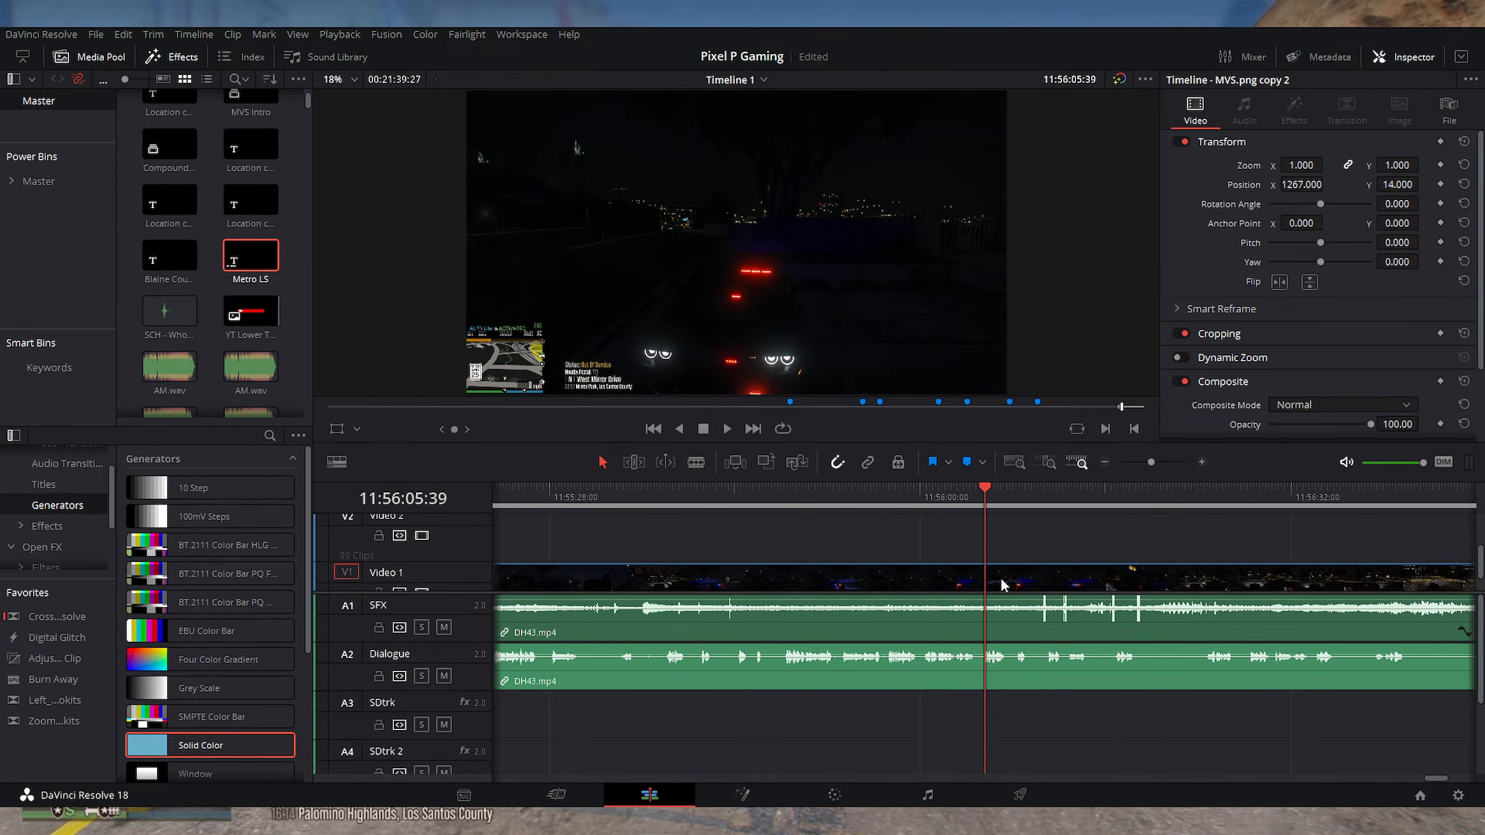
Step: Try to paste the copied MVS.png copy 2 clip on Video 2 with the in/out range still set
key("ctrl+z")
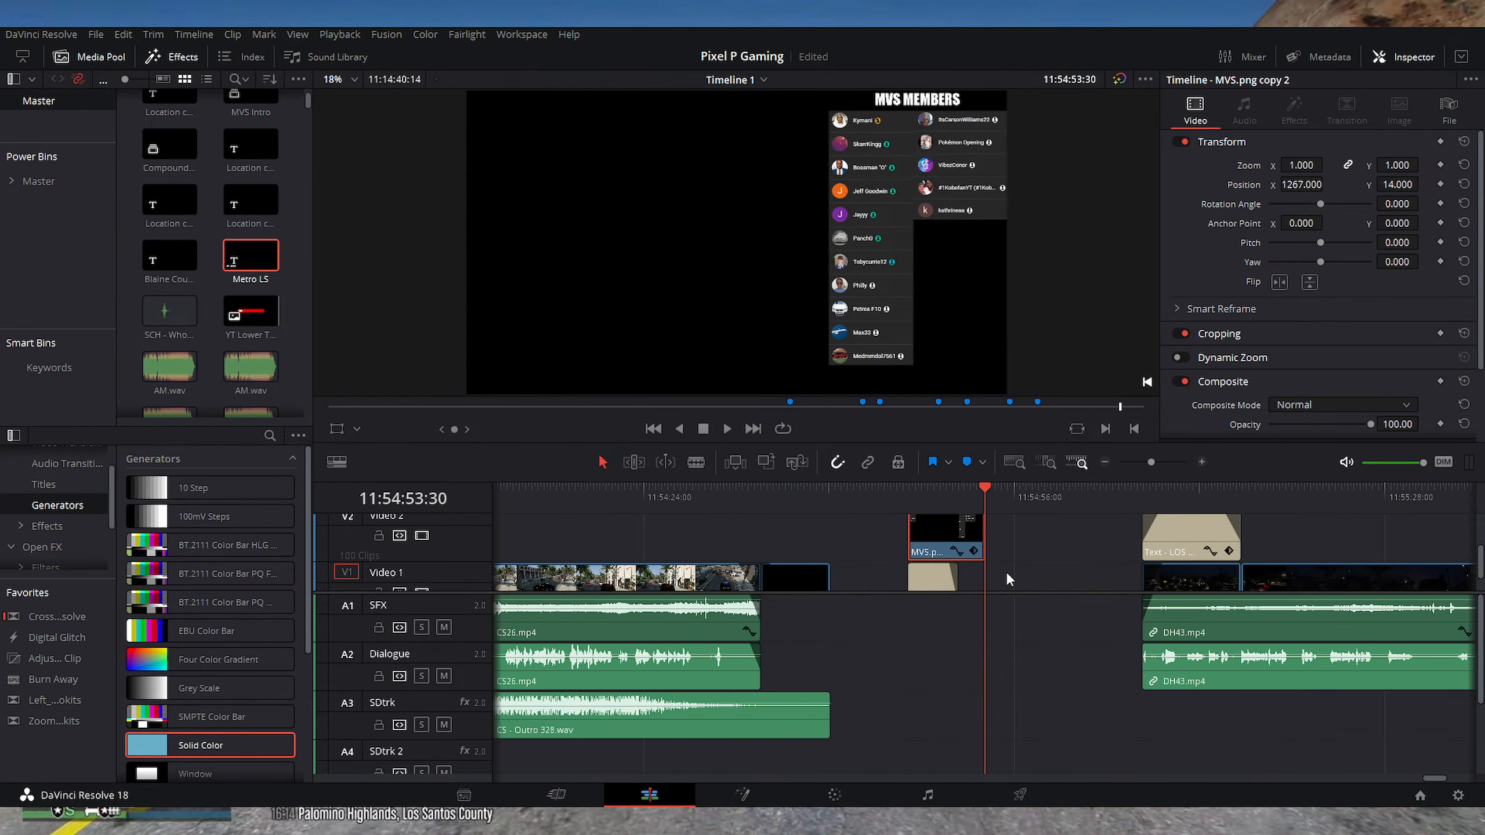
key("ctrl+shift+z")
Step: Clear the timeline's in/out range and paste the MVS.png copy 2 clip on Video 2 at 11:56:05:39 above DH43.mp4
scroll(1001, 506, "down", 2)
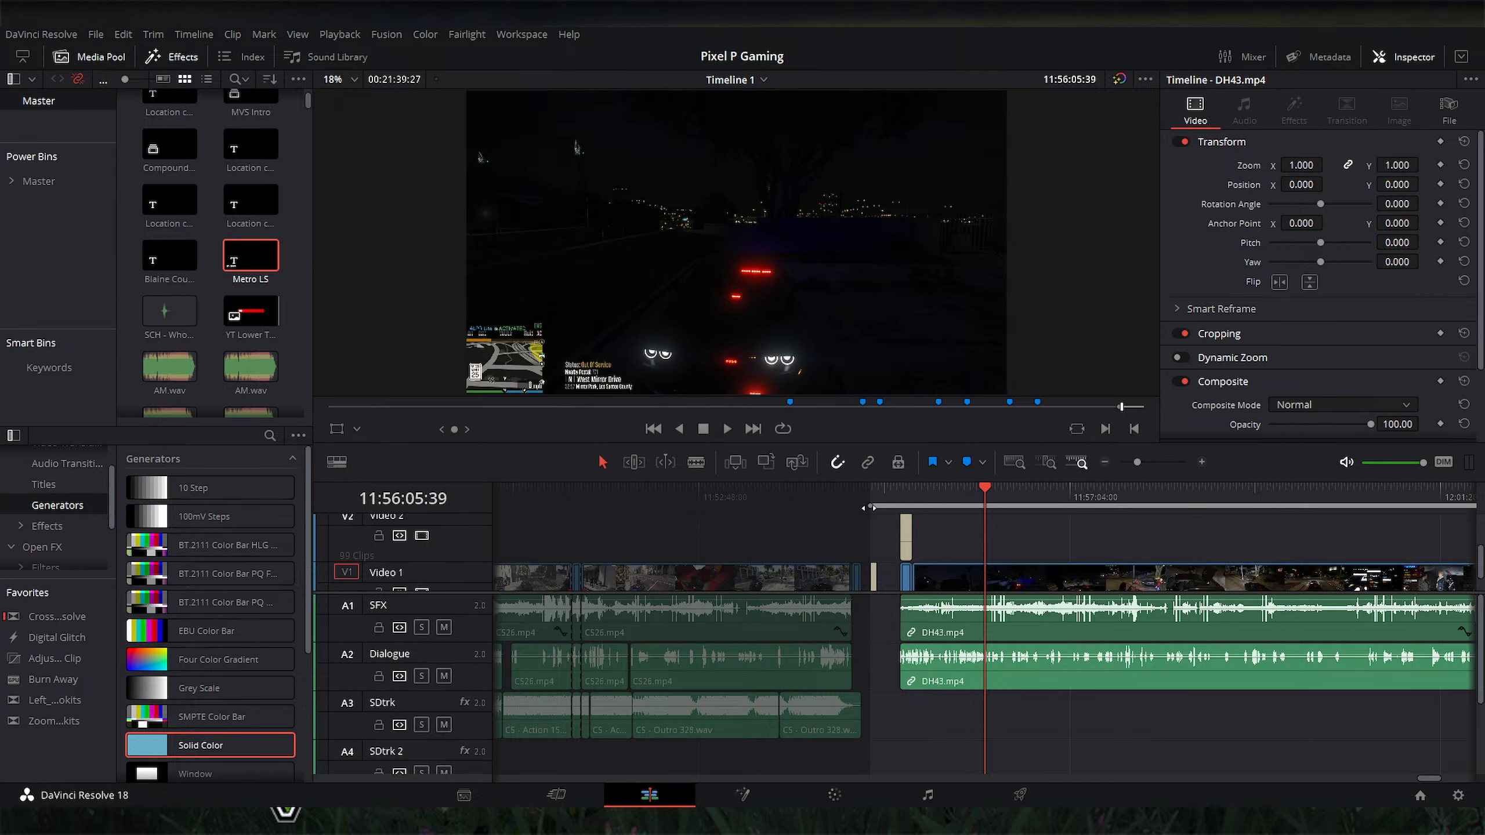
scroll(1155, 757, "right", 10)
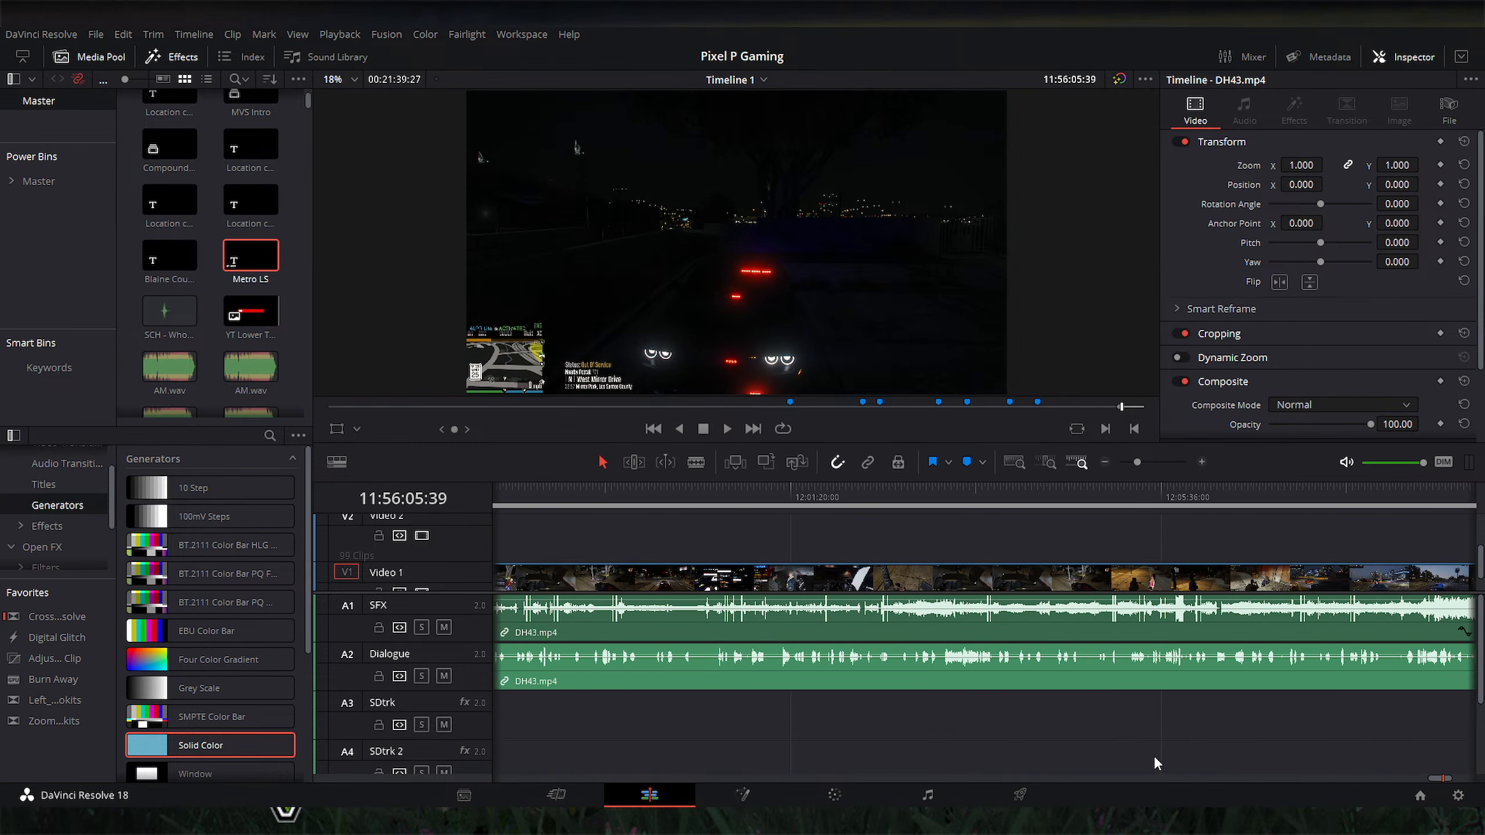
scroll(1155, 762, "right", 6)
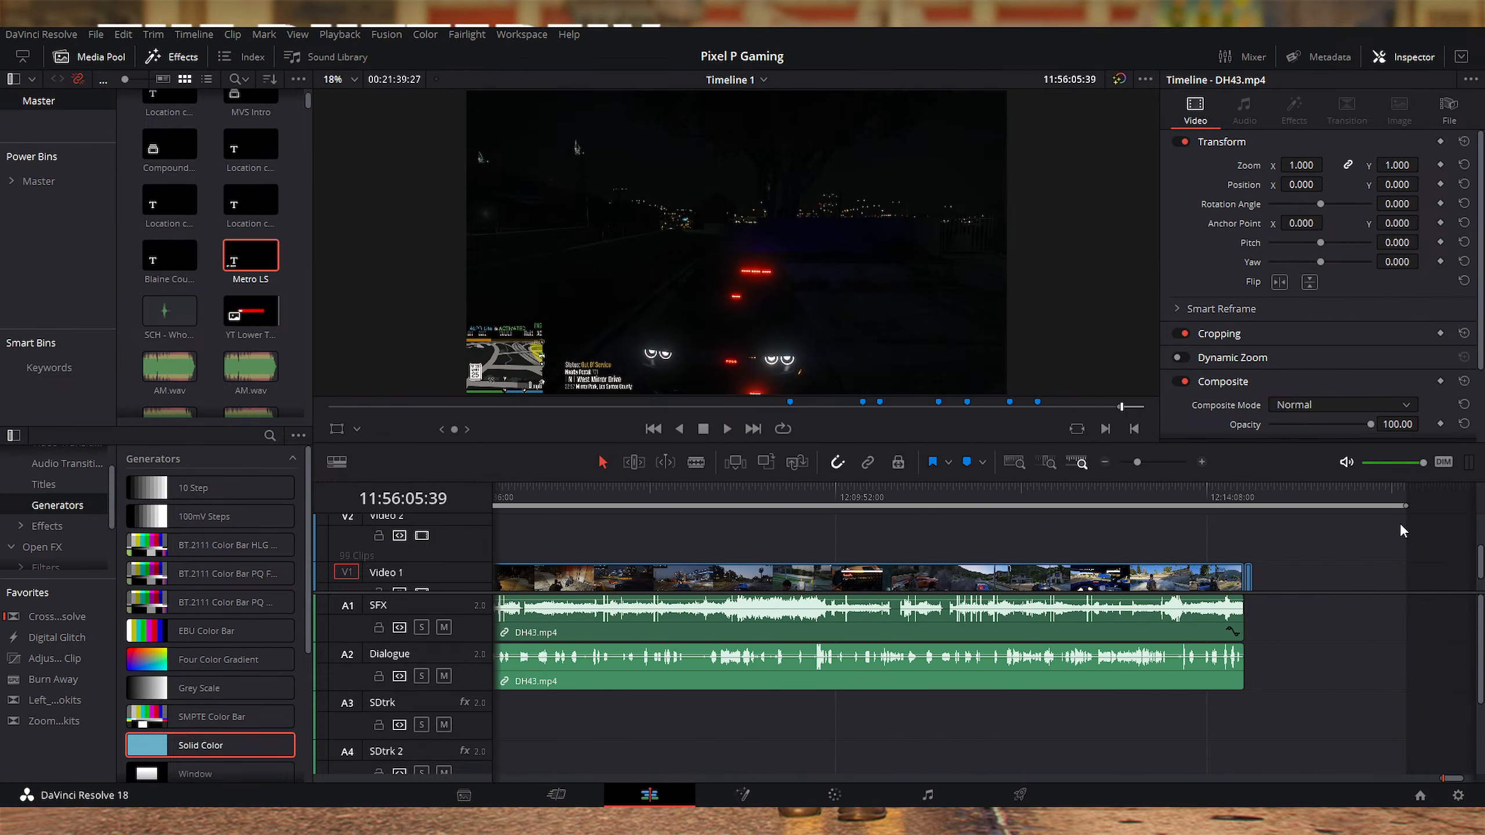
scroll(847, 669, "left", 15)
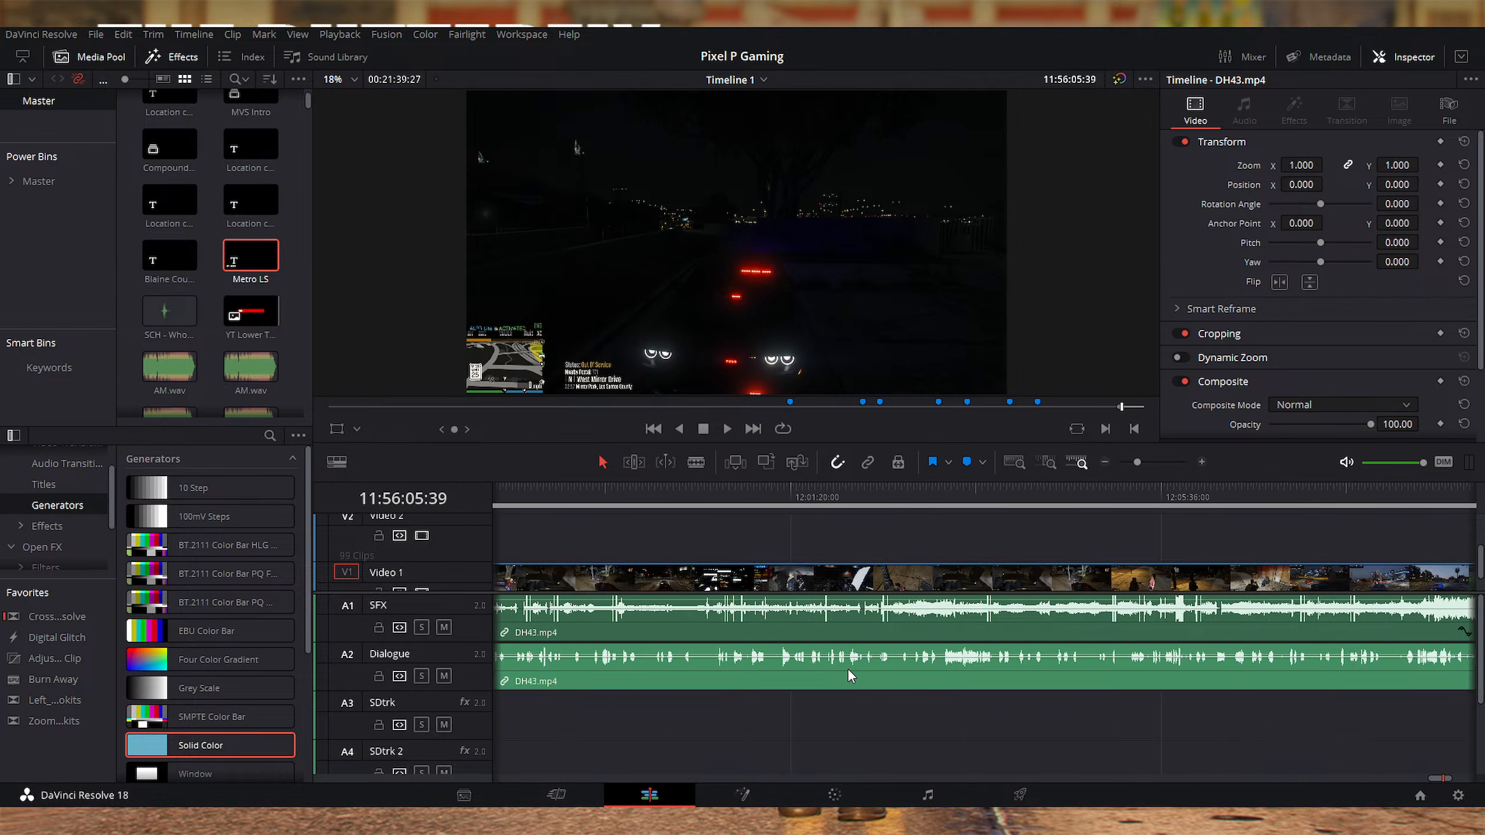
scroll(847, 666, "left", 6)
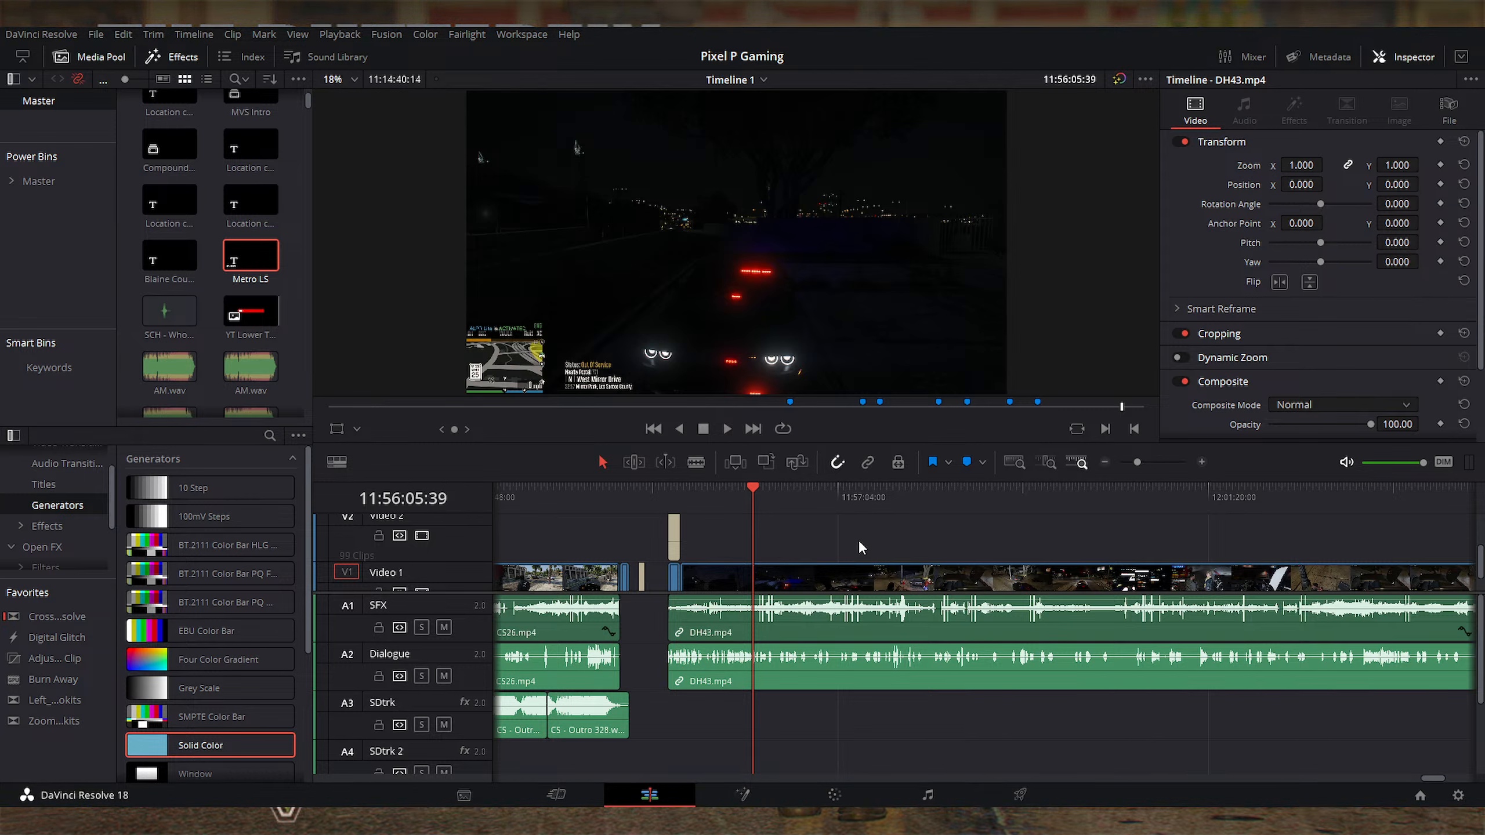
key("ctrl+v")
Step: Position the playhead at 11:56:10:44, where the first loud burst on the SFX track begins under the overlay
scroll(757, 596, "up", 5)
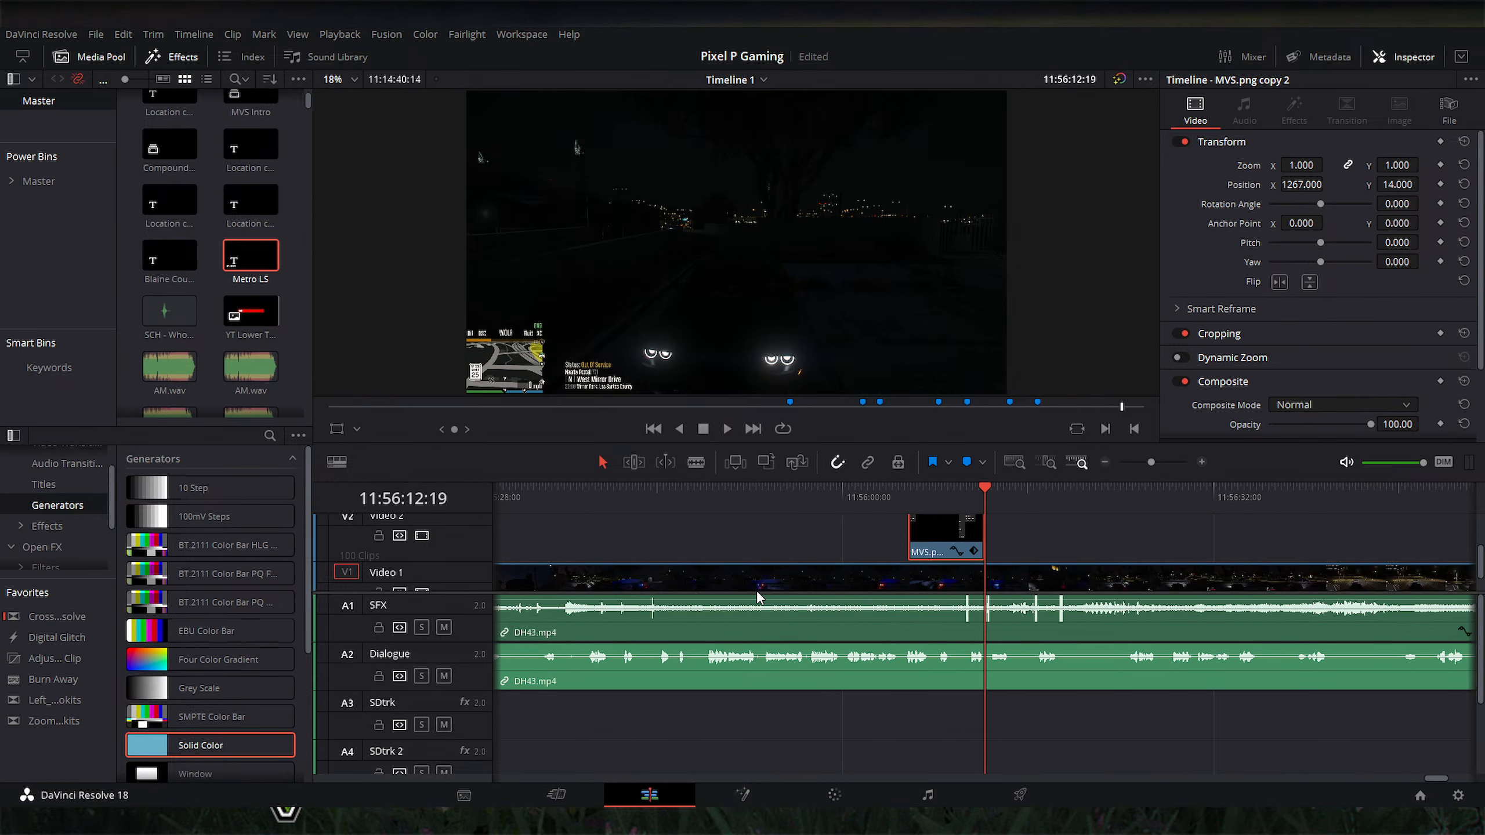
left_click(935, 490)
scroll(935, 491, "up", 2)
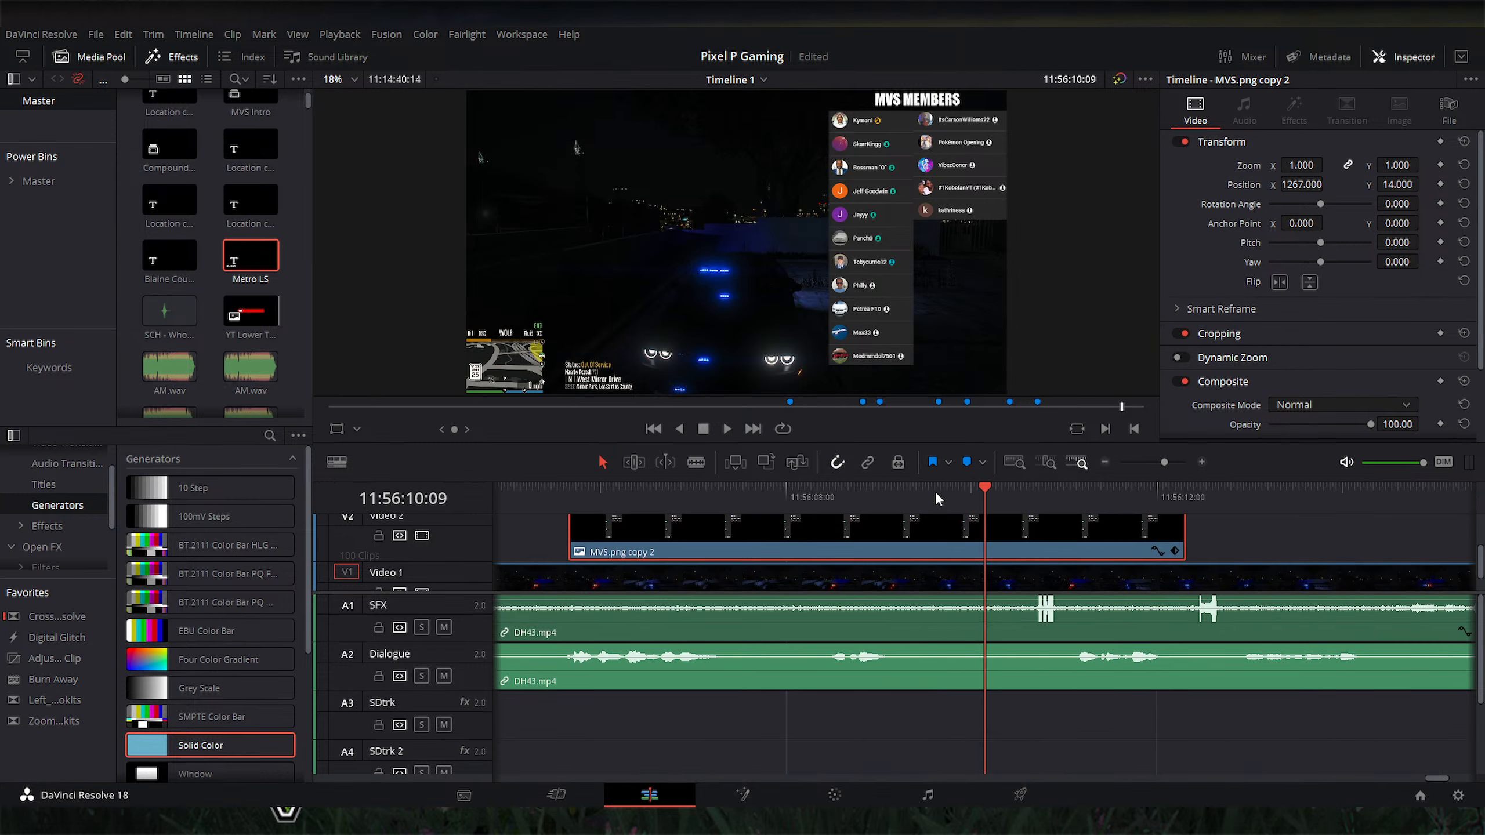
left_click(1035, 504)
scroll(1036, 504, "up", 3)
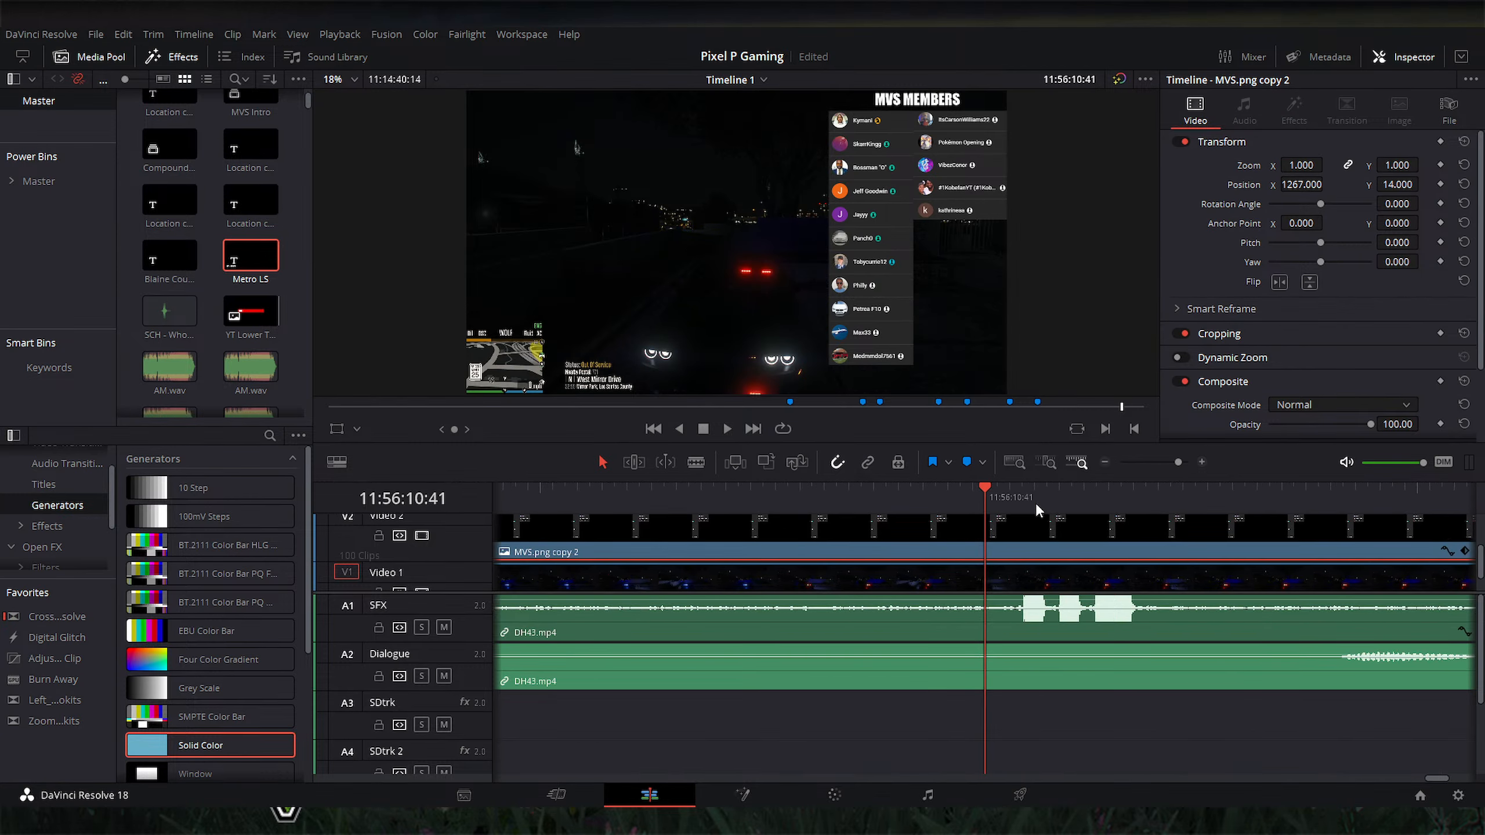
key("Right")
key("Right")
key("Right")
scroll(1036, 504, "up", 2)
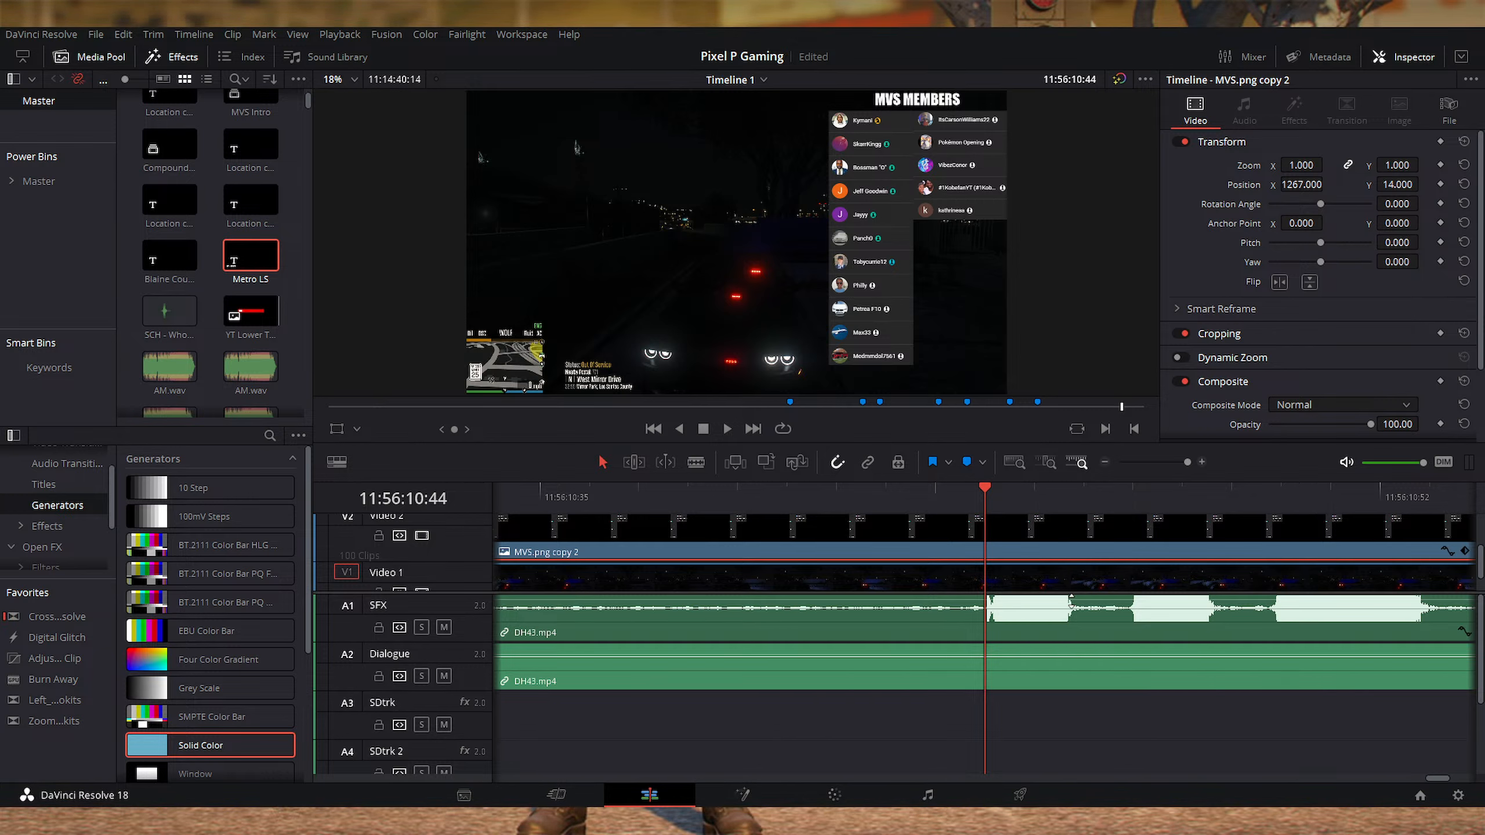
Step: Trim the end of the MVS.png copy 2 clip on Video 2 to the playhead at 11:56:10:44
scroll(1066, 608, "down", 5)
scroll(1053, 615, "up", 5)
scroll(1051, 613, "down", 5)
scroll(1243, 568, "down", 2)
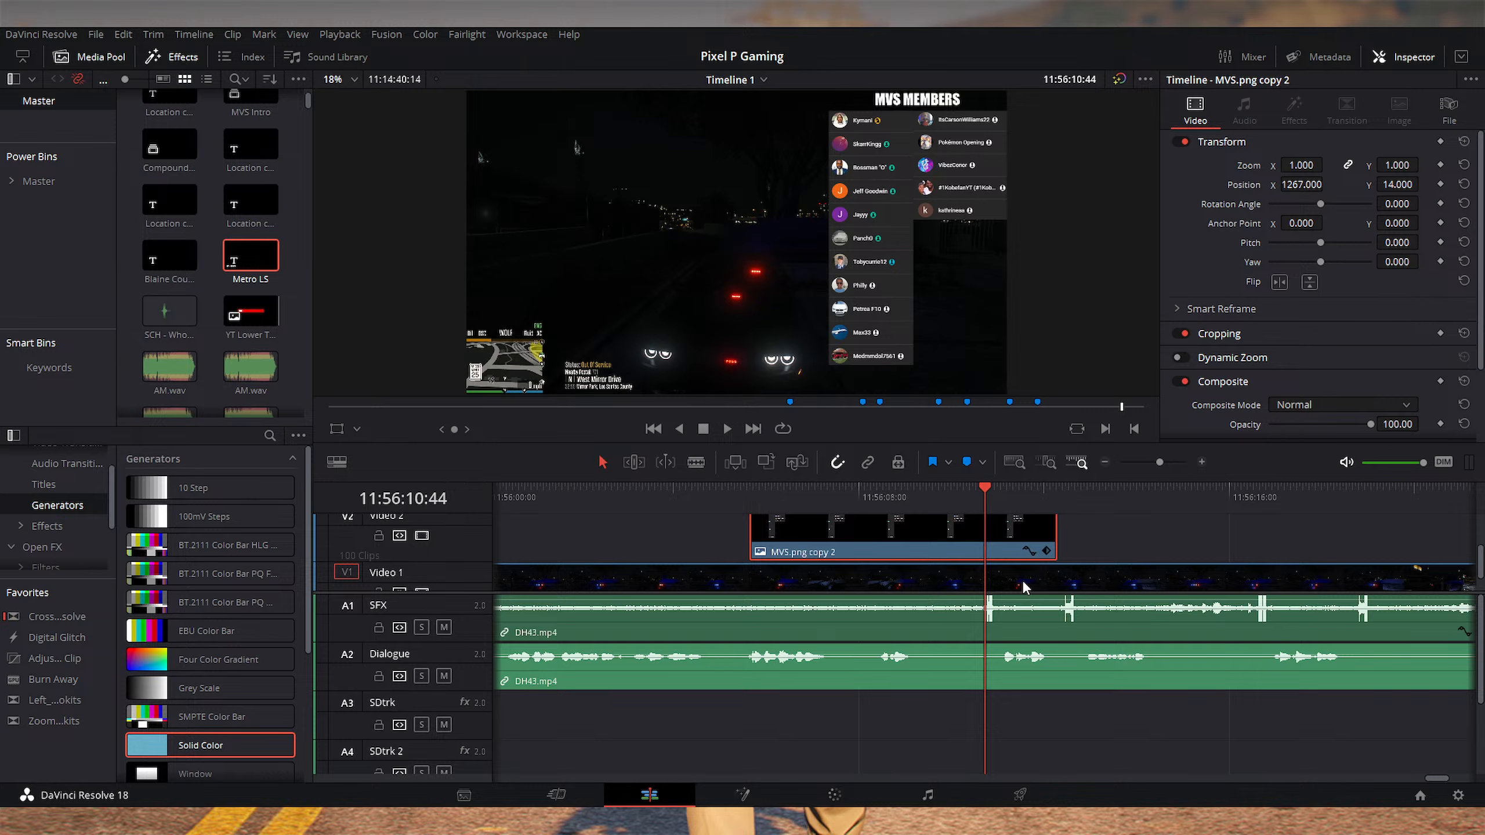
left_click_drag(1055, 538, 986, 539)
scroll(990, 541, "up", 3)
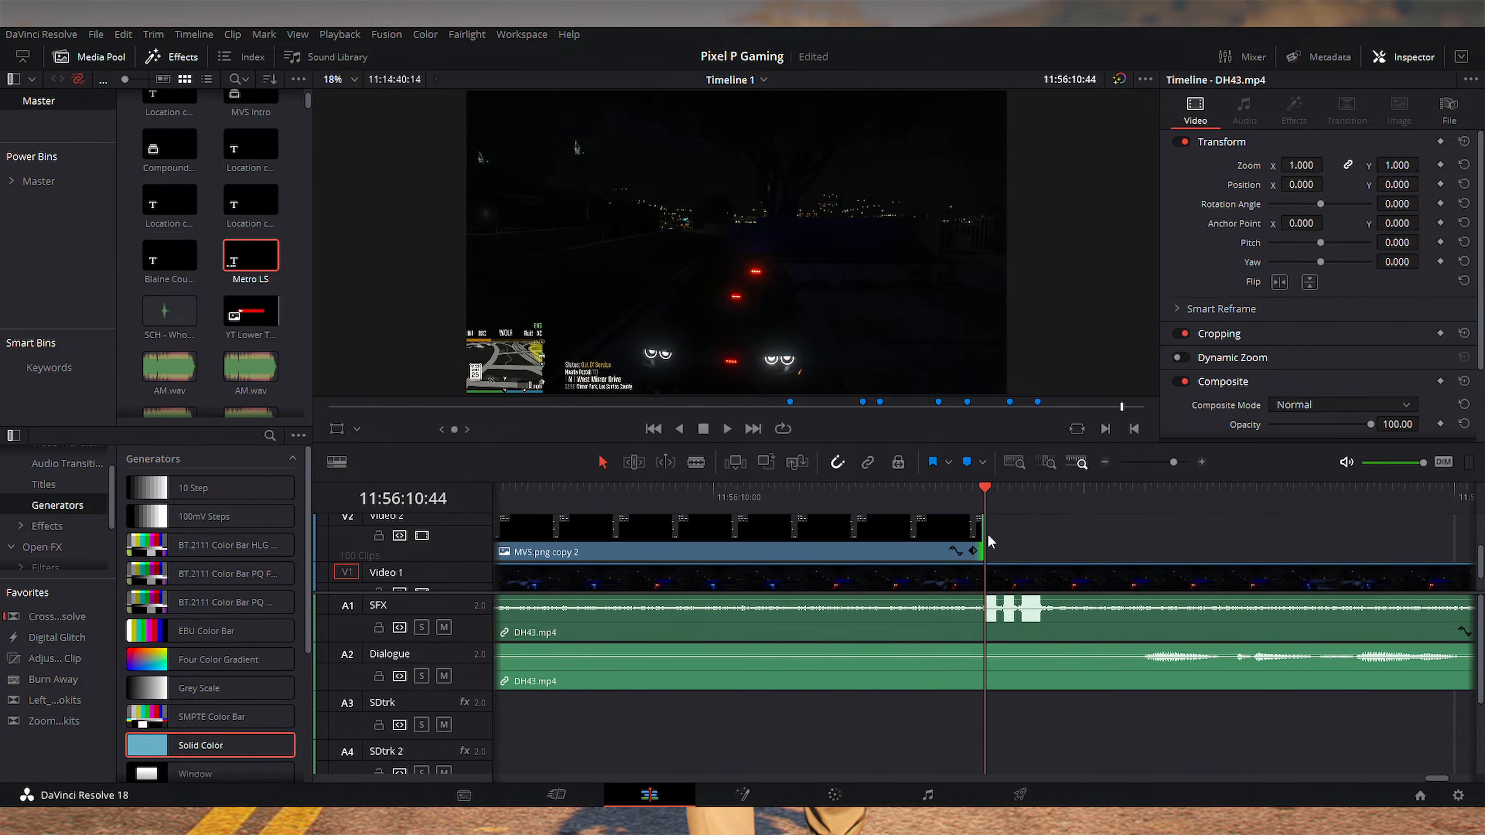
scroll(987, 534, "up", 3)
scroll(987, 534, "down", 5)
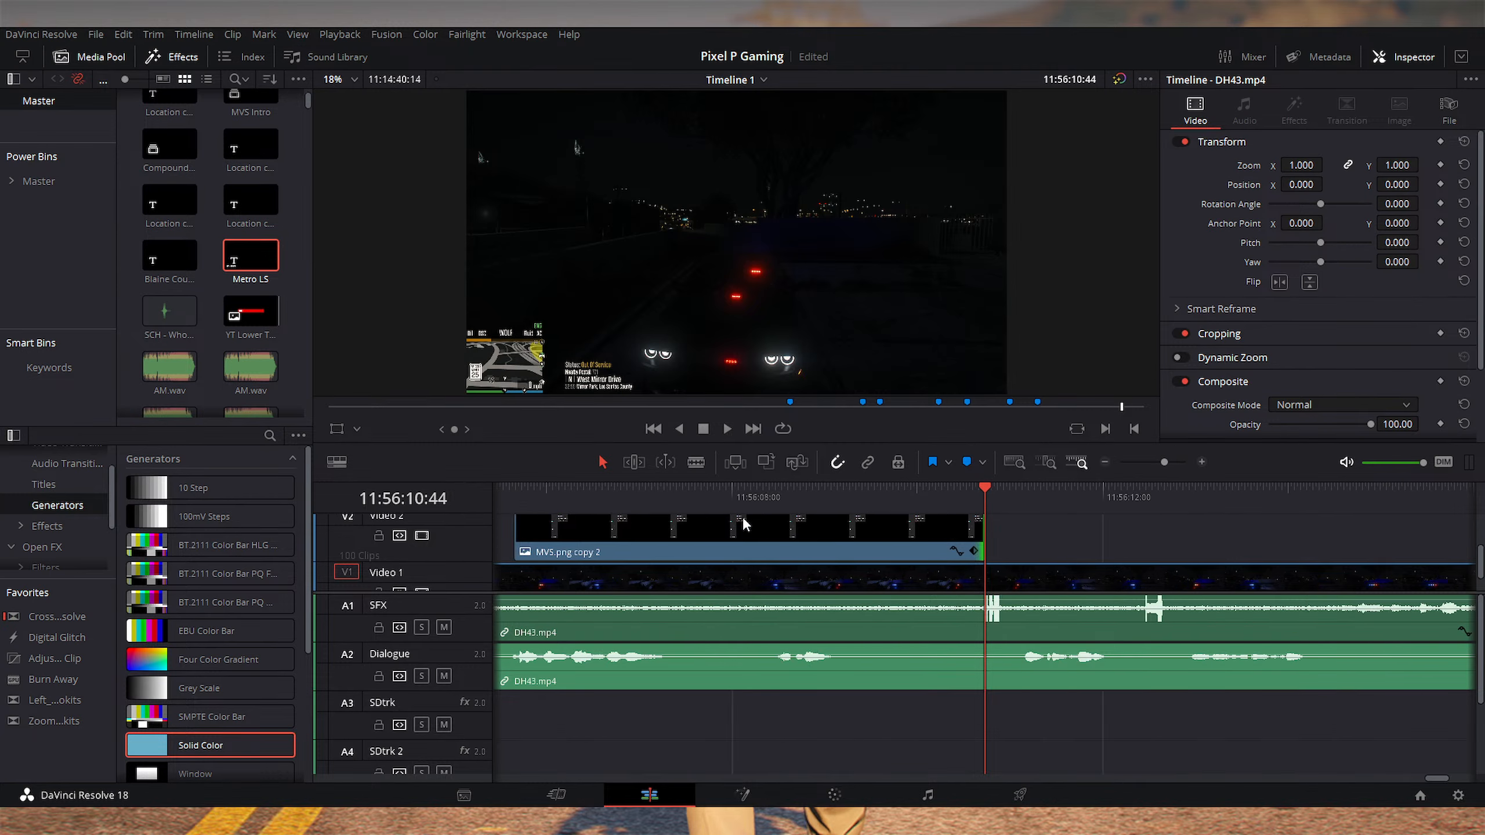
Step: Play the DH43.mp4 section under the MVS members overlay to check the timing of its trimmed end
scroll(744, 524, "down", 2)
left_click(738, 494)
key("space")
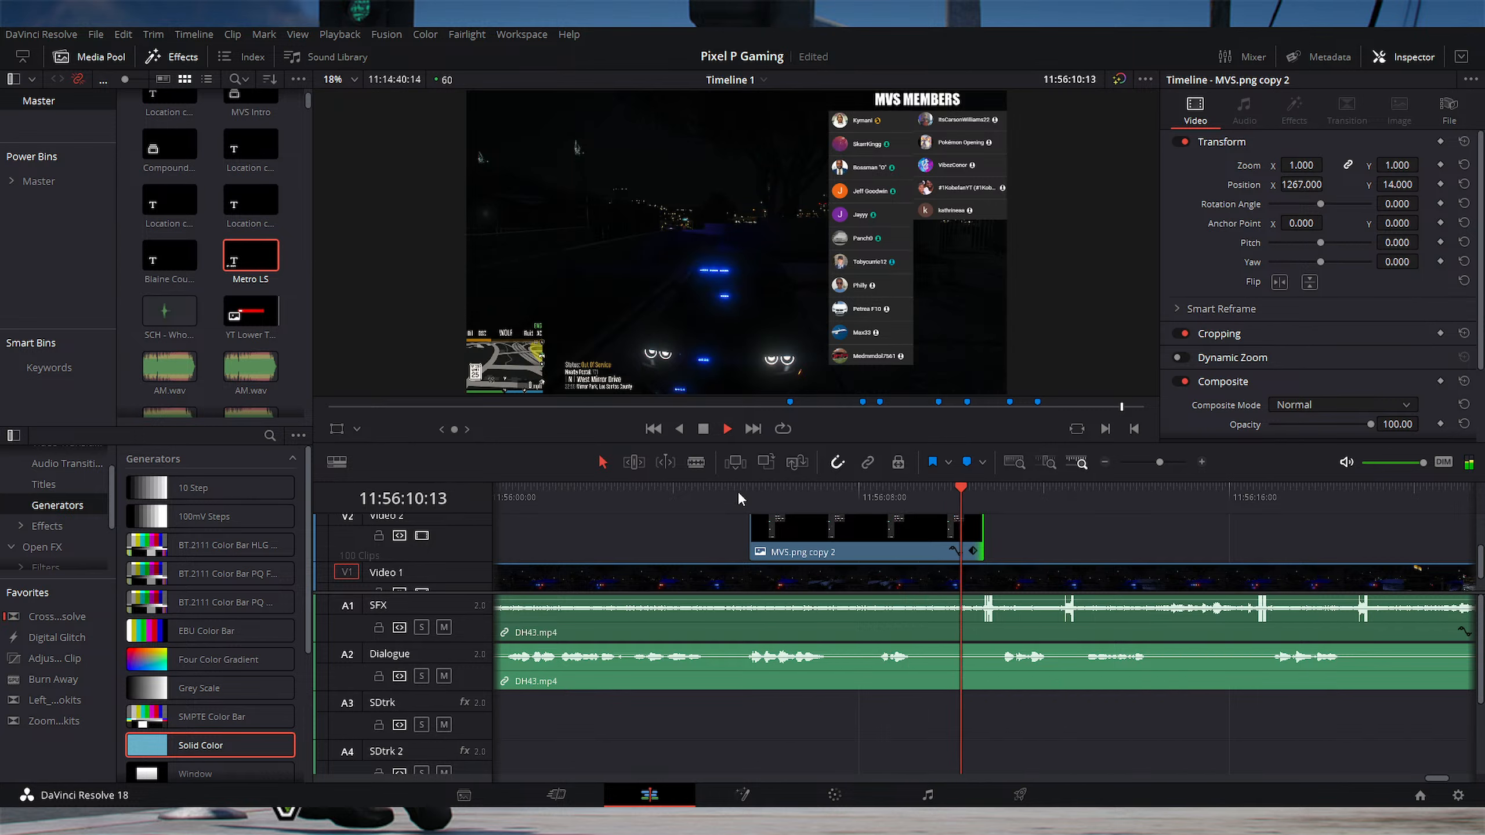
key("space")
scroll(981, 503, "up", 2)
left_click(796, 497)
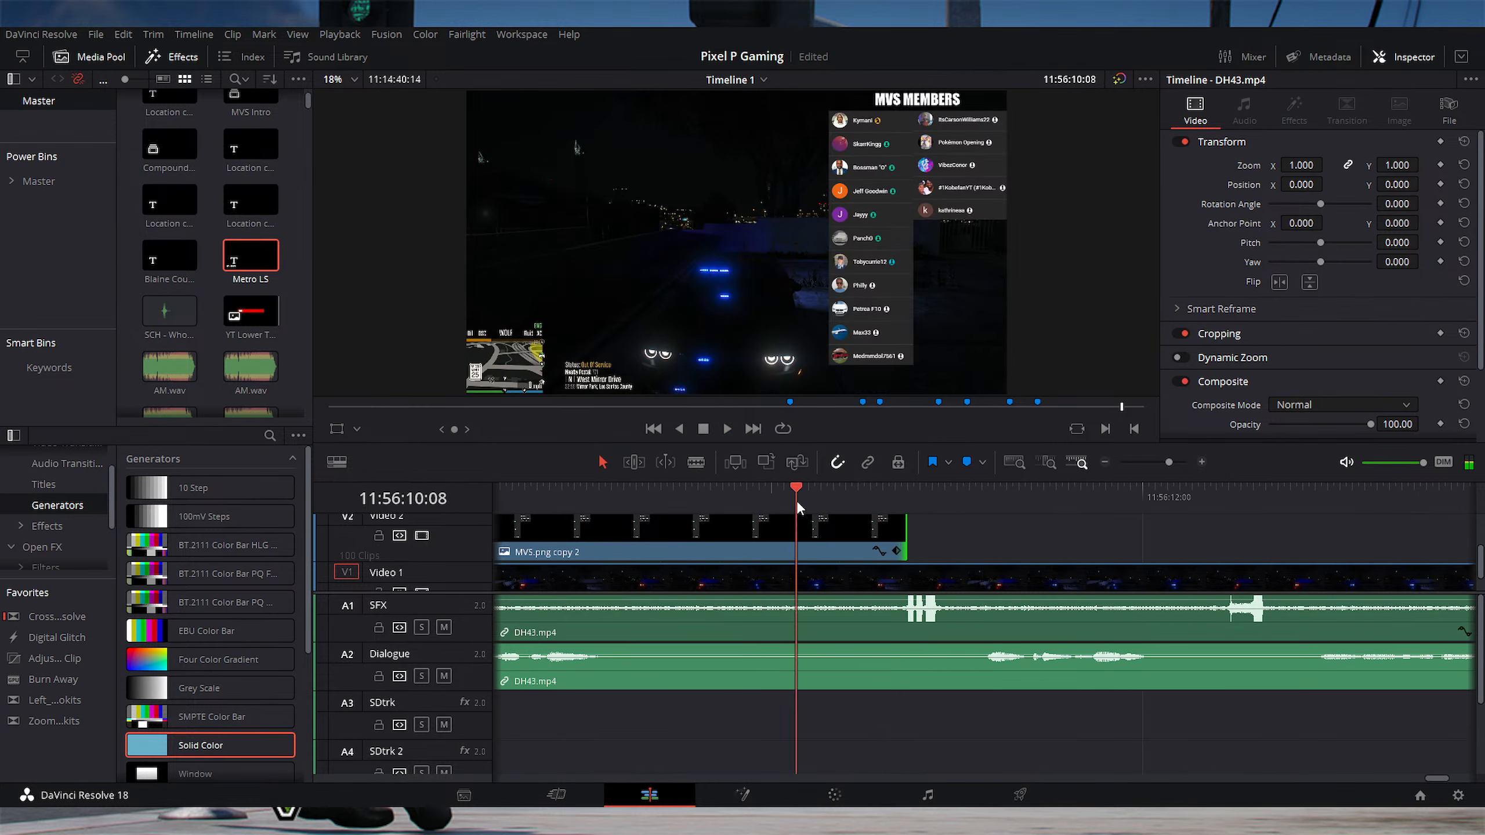
key("space")
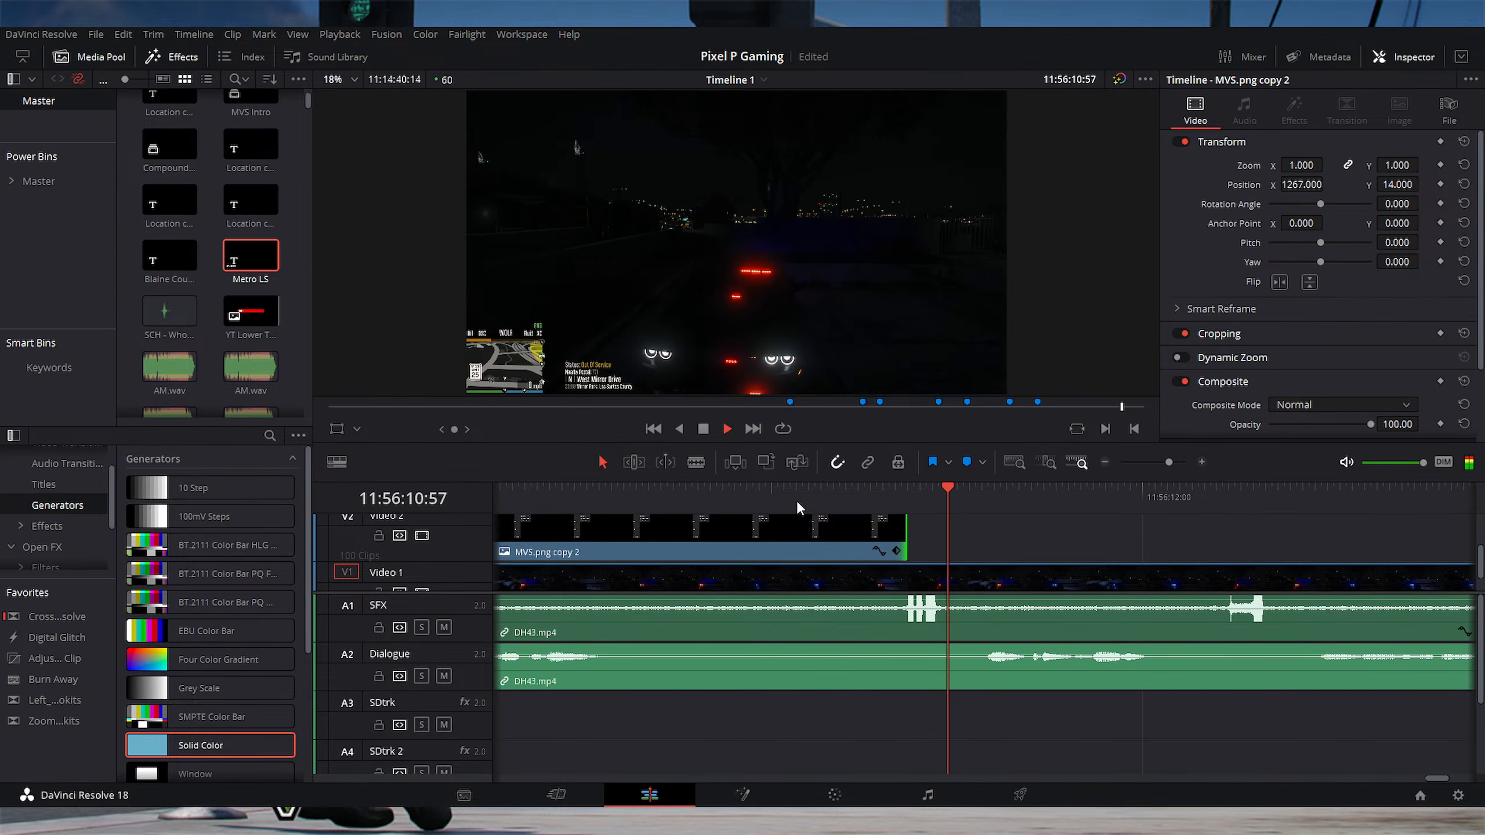
key("space")
Step: Return the playhead to the start of the MVS.png copy 2 clip at 11:56:05:39
scroll(1043, 740, "down", 4)
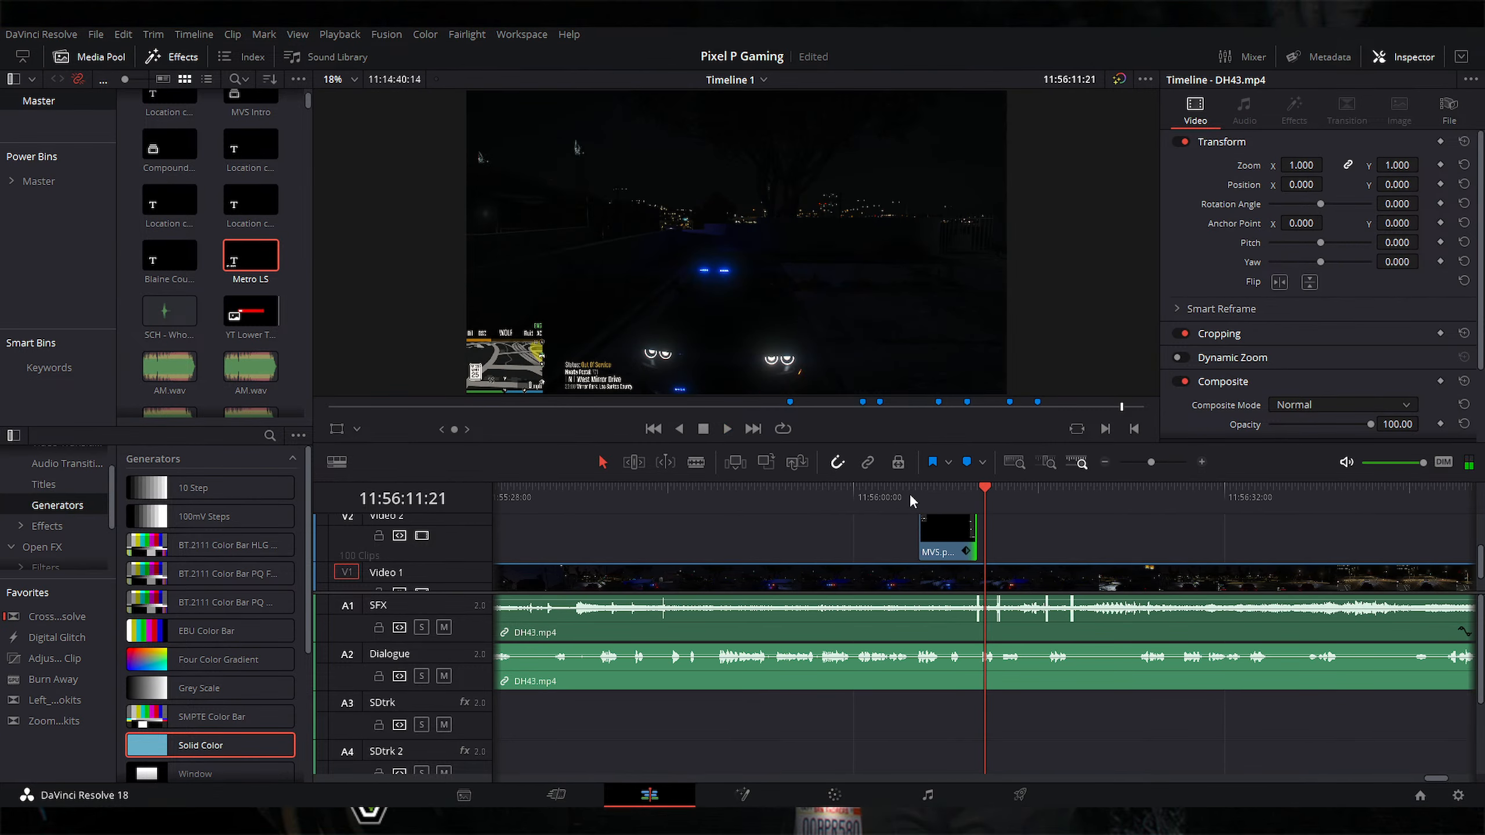
left_click(910, 497)
scroll(909, 499, "up", 4)
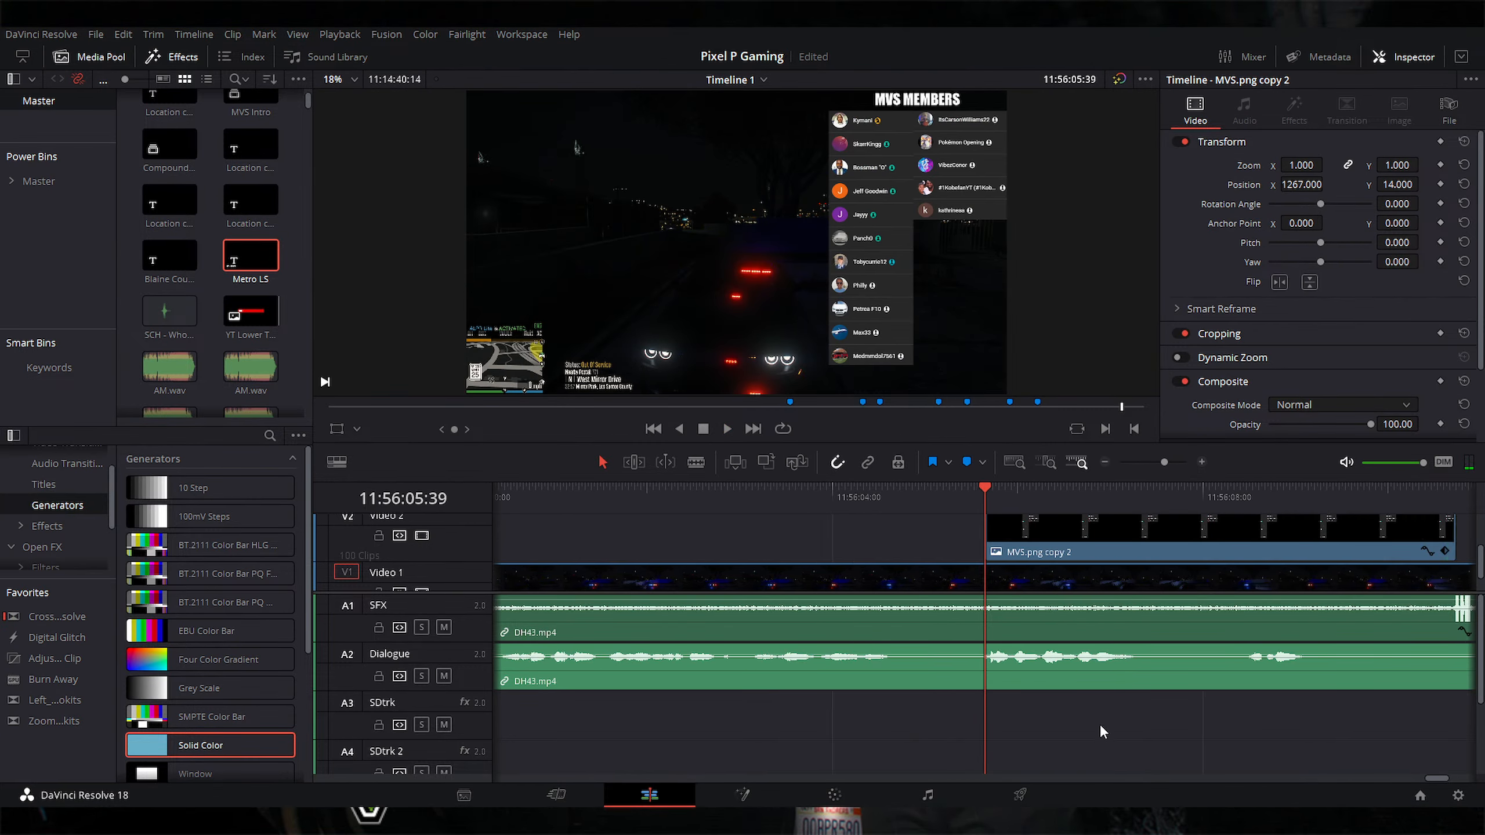
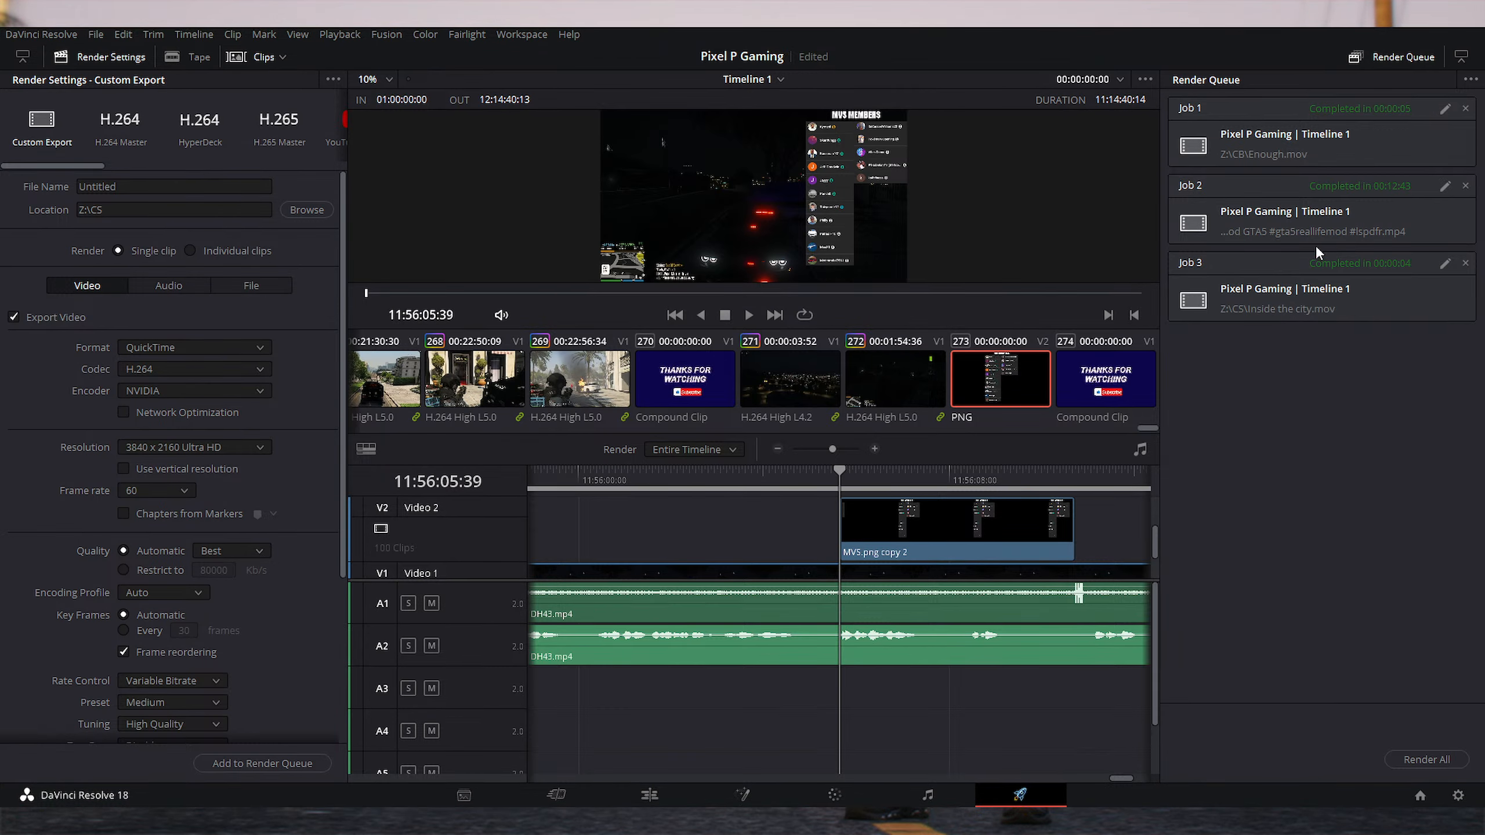
left_click(1263, 230)
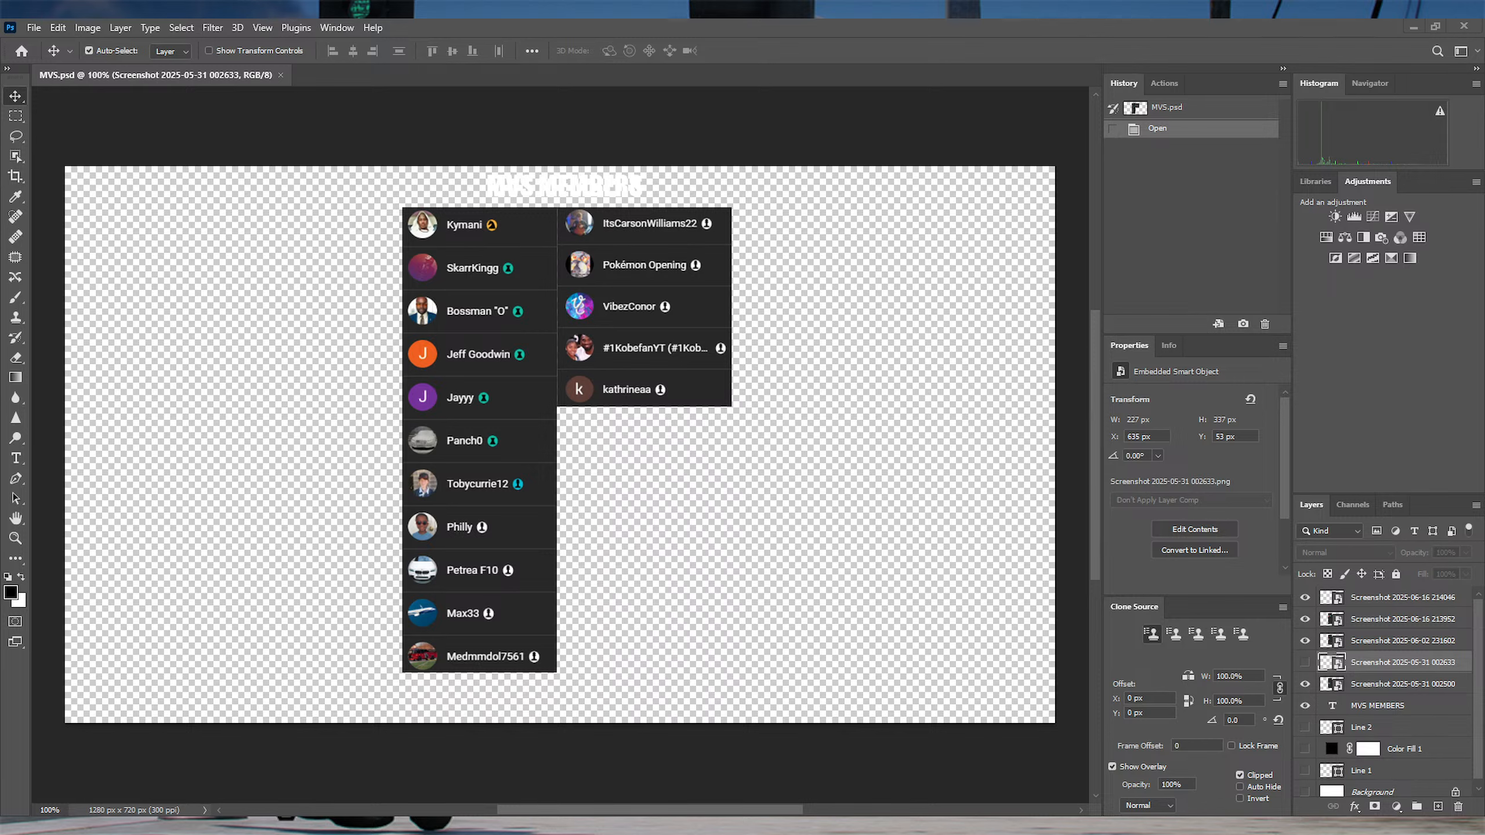
left_click_drag(0, 442, 556, 434)
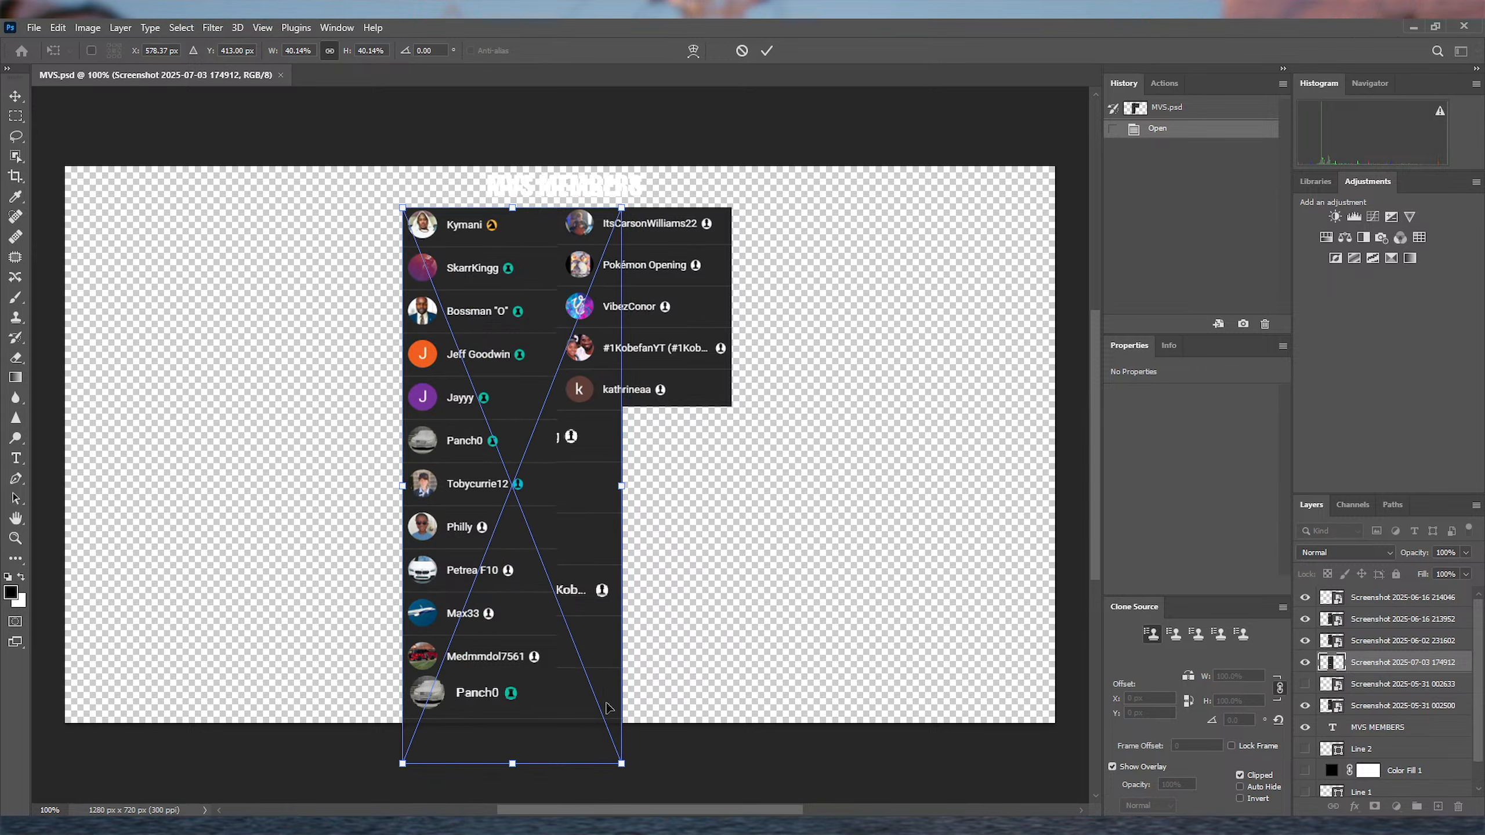
left_click_drag(621, 763, 536, 679)
left_click_drag(523, 661, 492, 627)
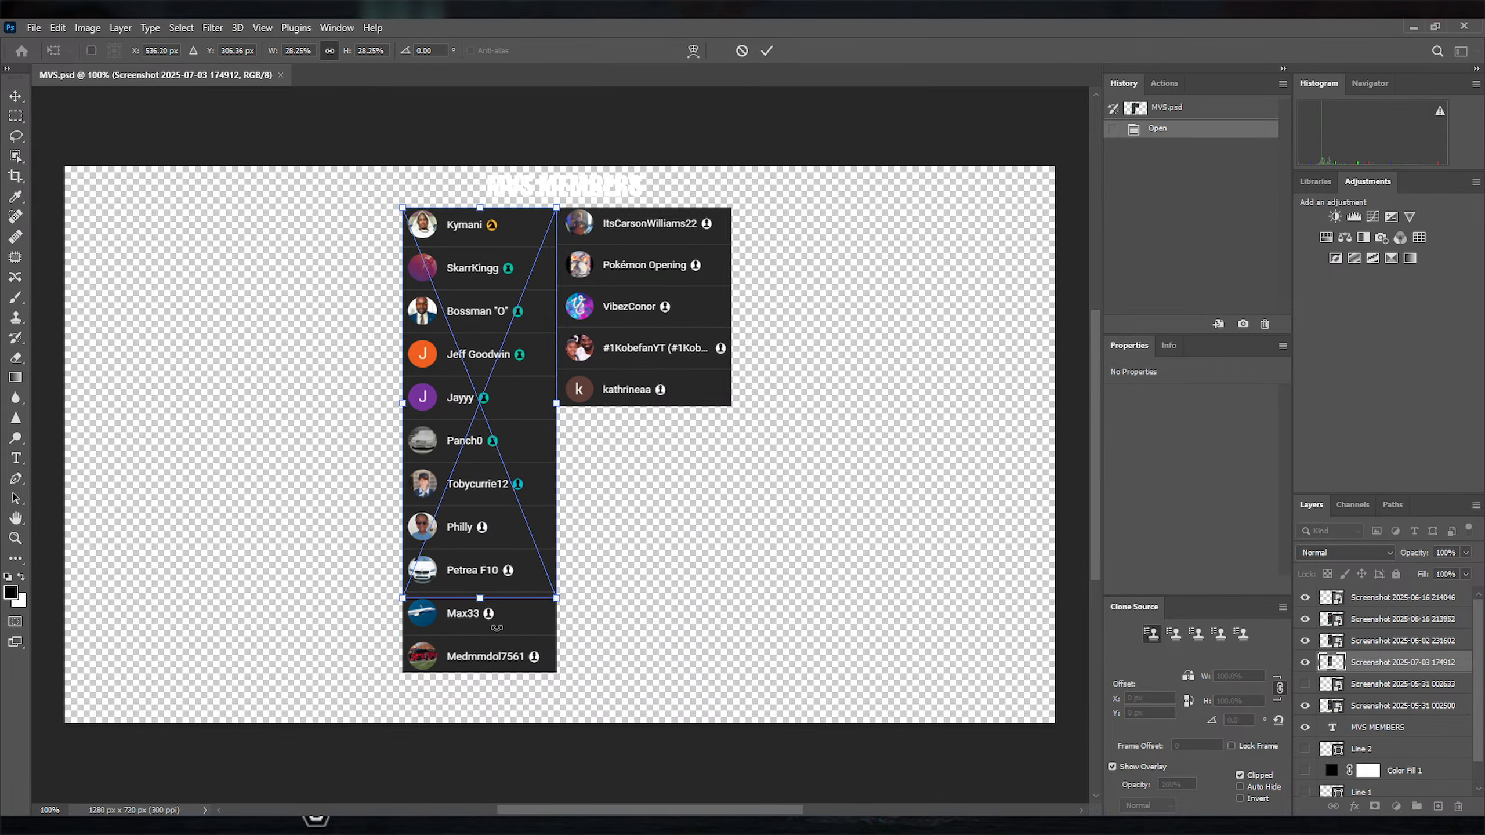
left_click(765, 49)
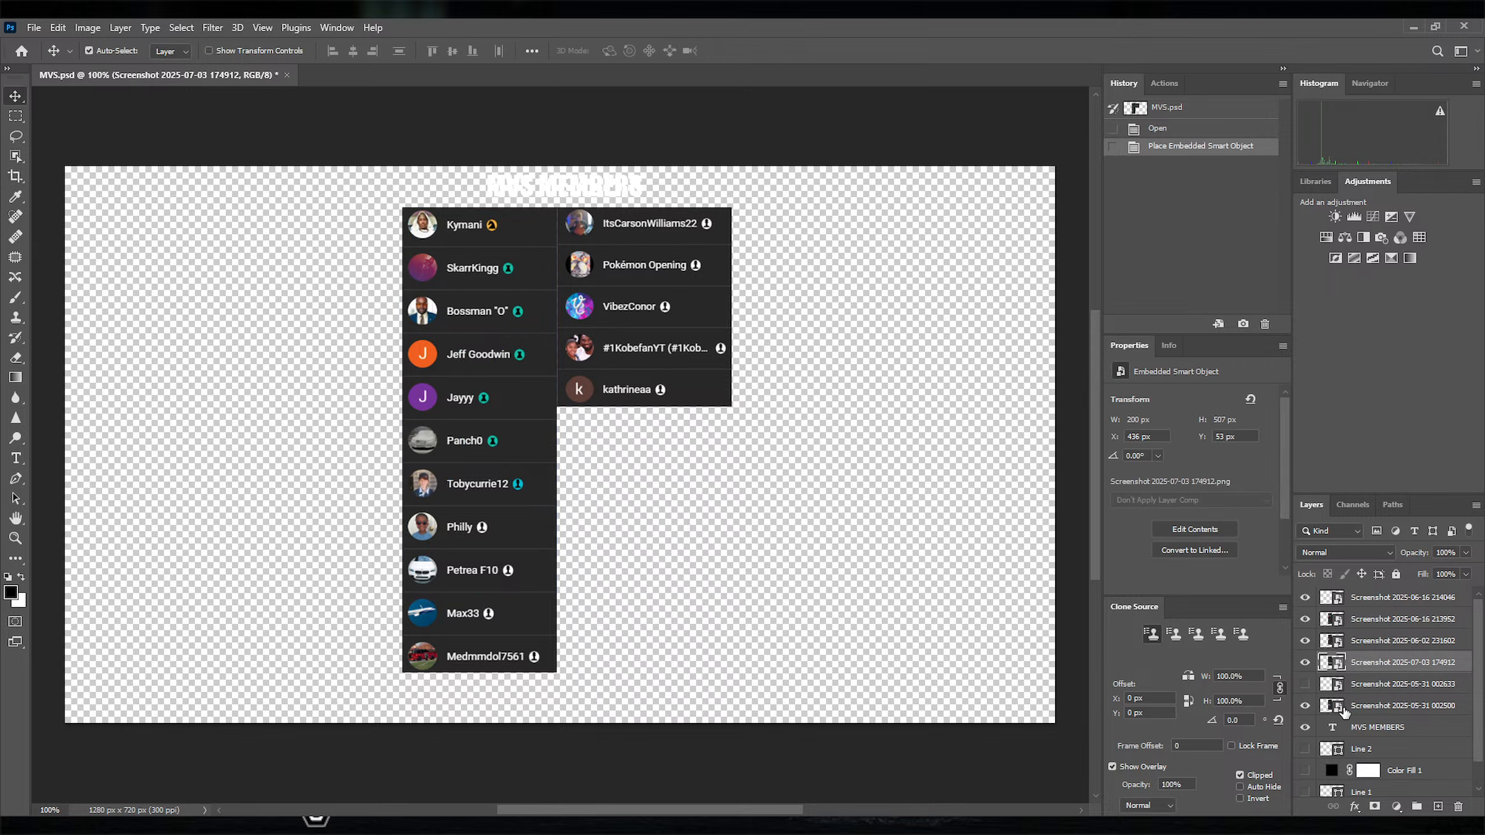
left_click(1305, 663)
left_click(1306, 662)
left_click(1305, 662)
left_click(1305, 662)
left_click(1305, 662)
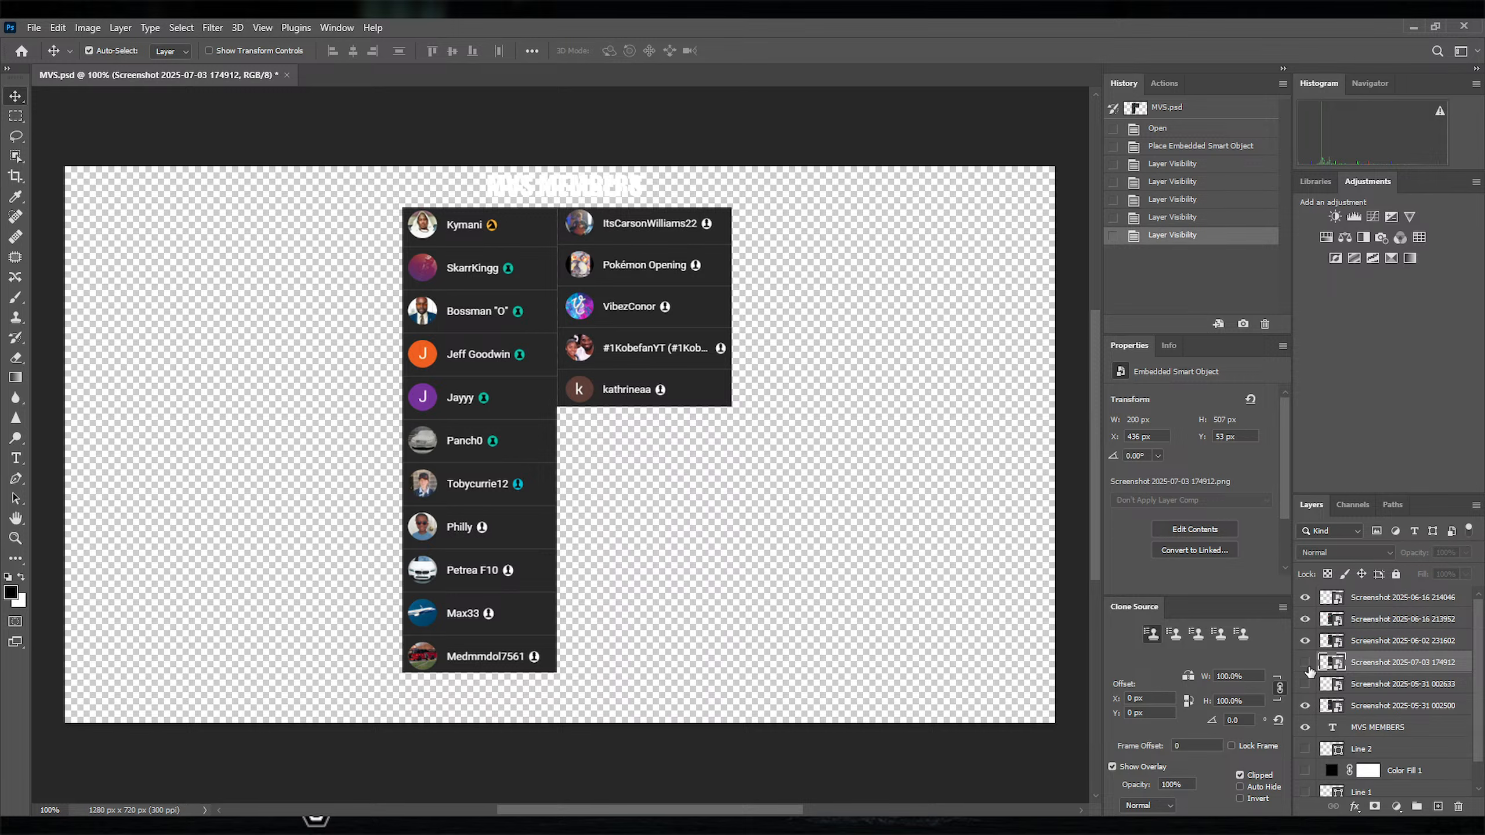
left_click(1306, 662)
left_click(1306, 662)
left_click(1306, 662)
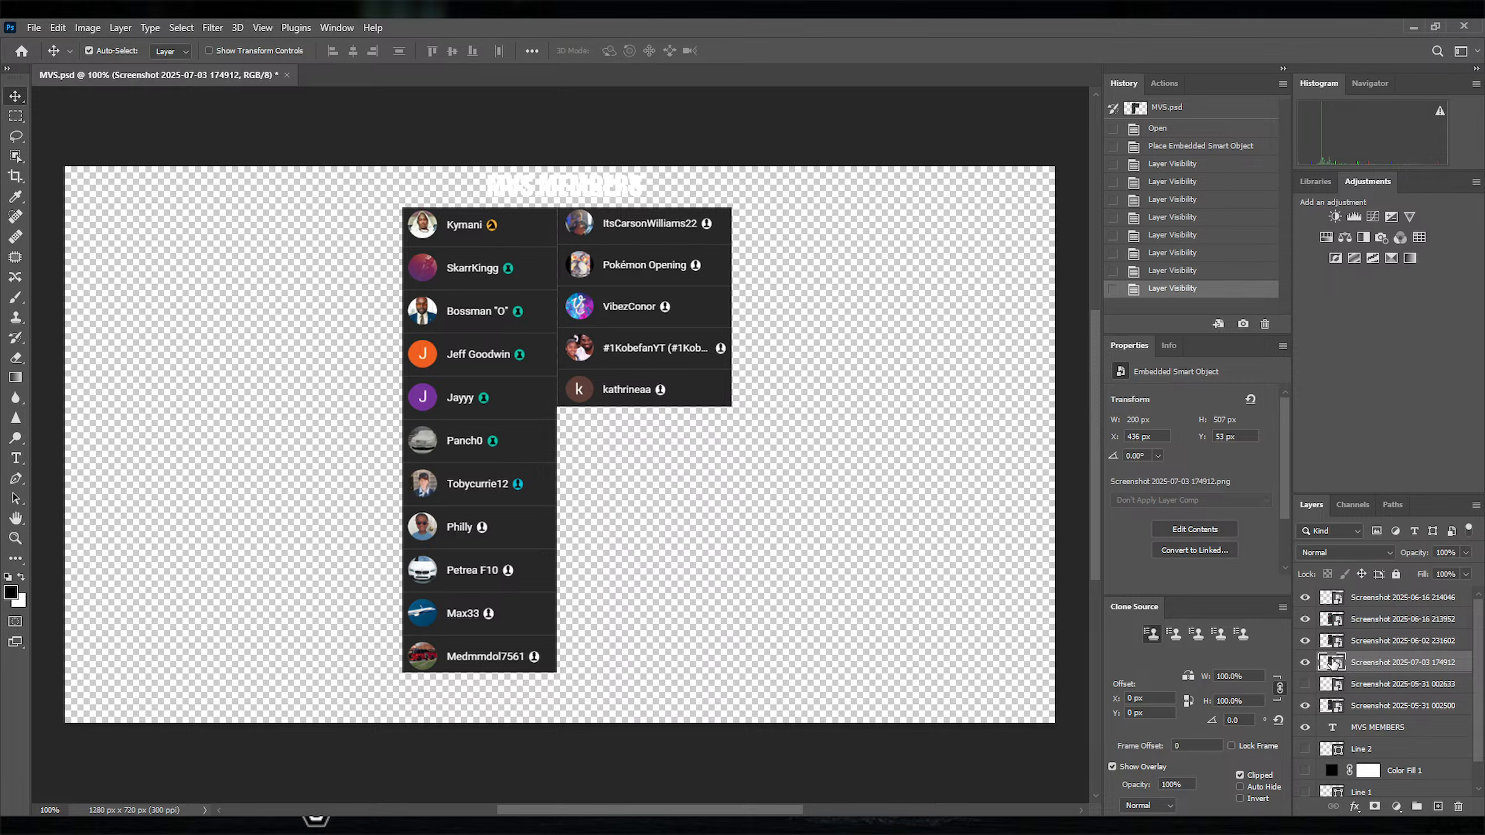
left_click(1305, 598)
left_click(1305, 597)
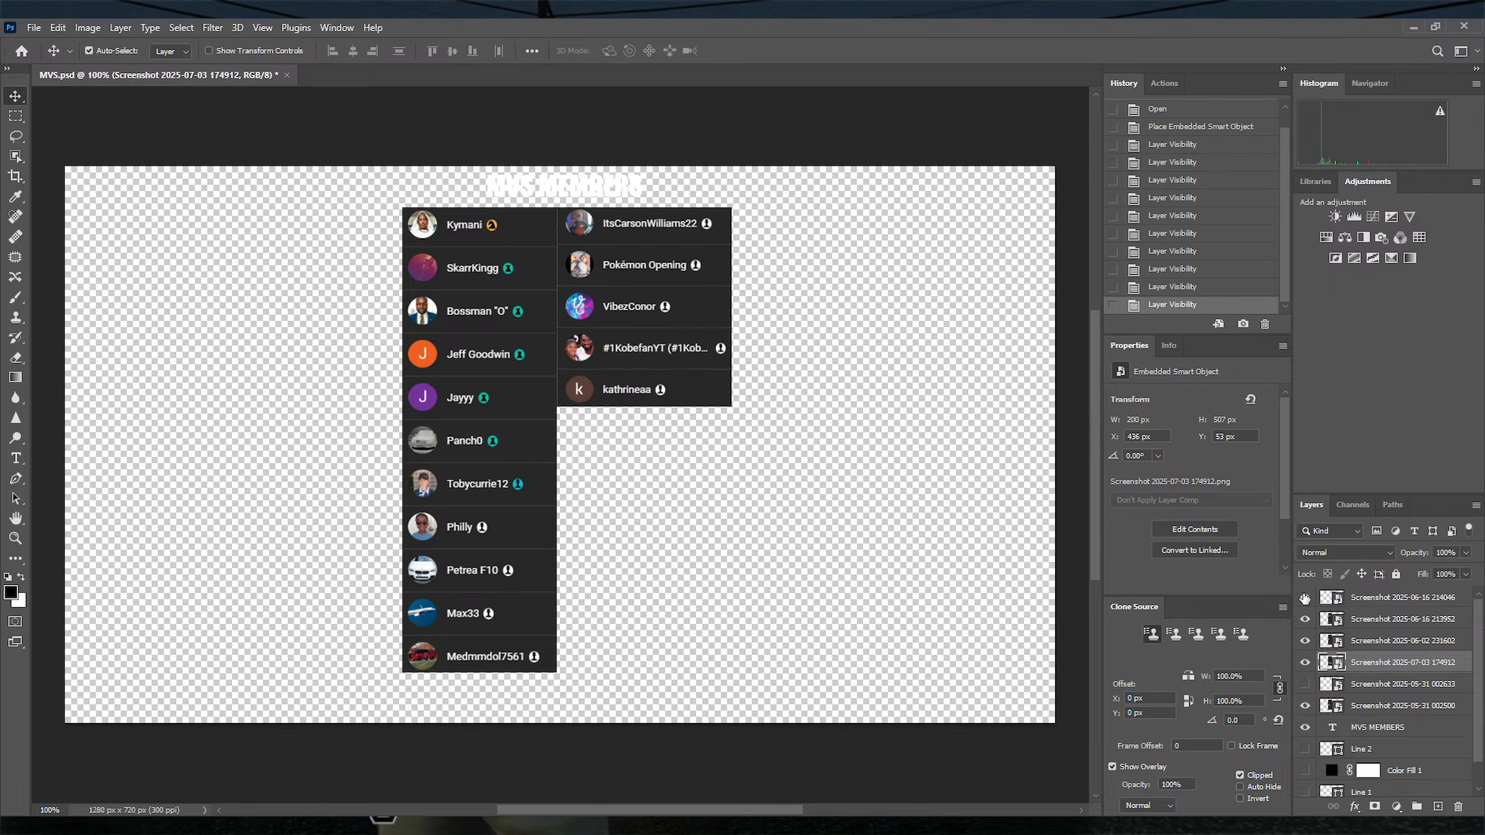
left_click(1305, 620)
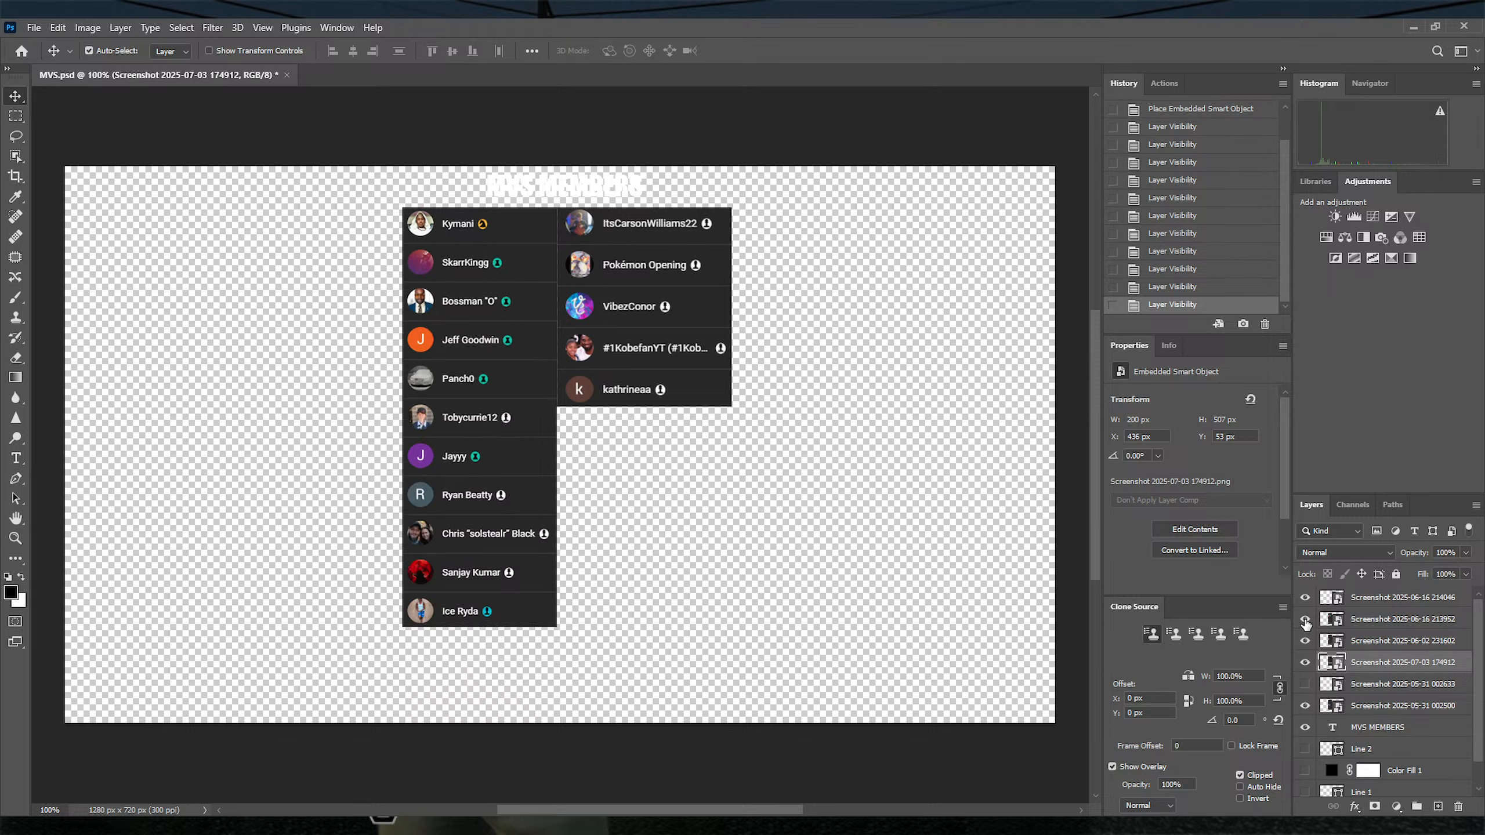
left_click(1305, 620)
left_click(1305, 620)
left_click(1305, 620)
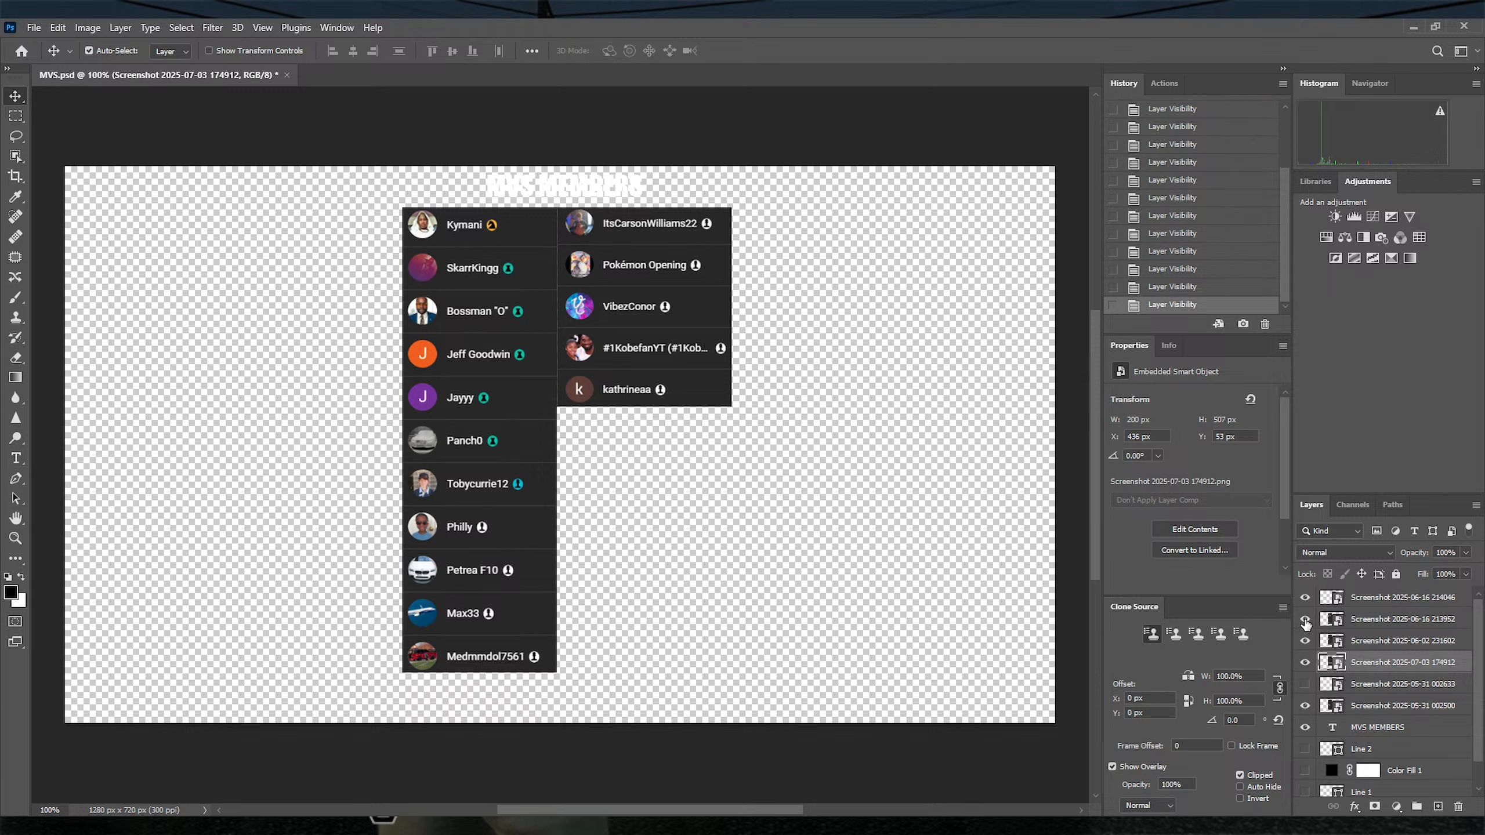
left_click(1305, 620)
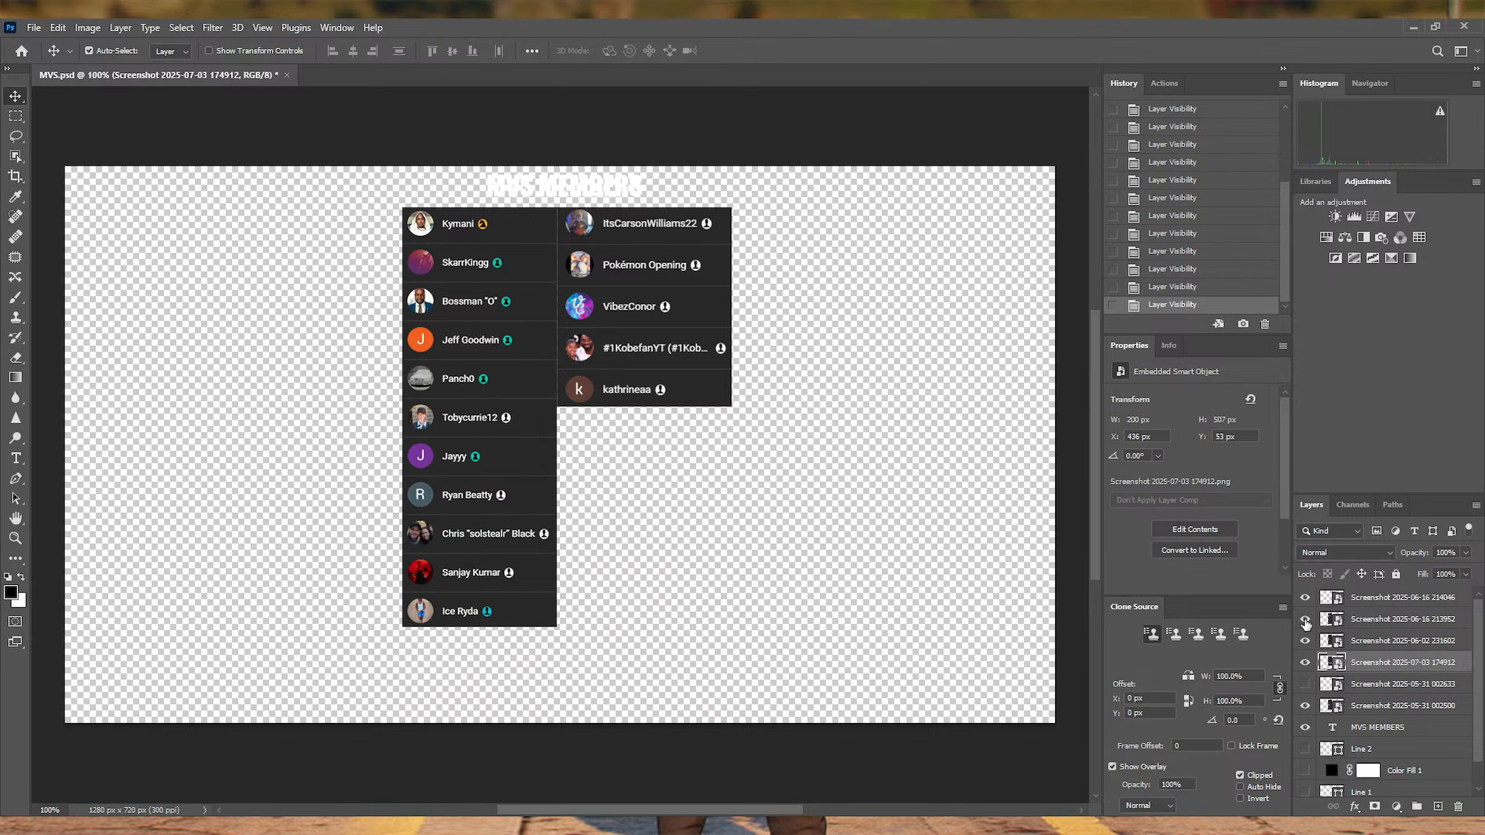
left_click(1305, 620)
left_click(1330, 619)
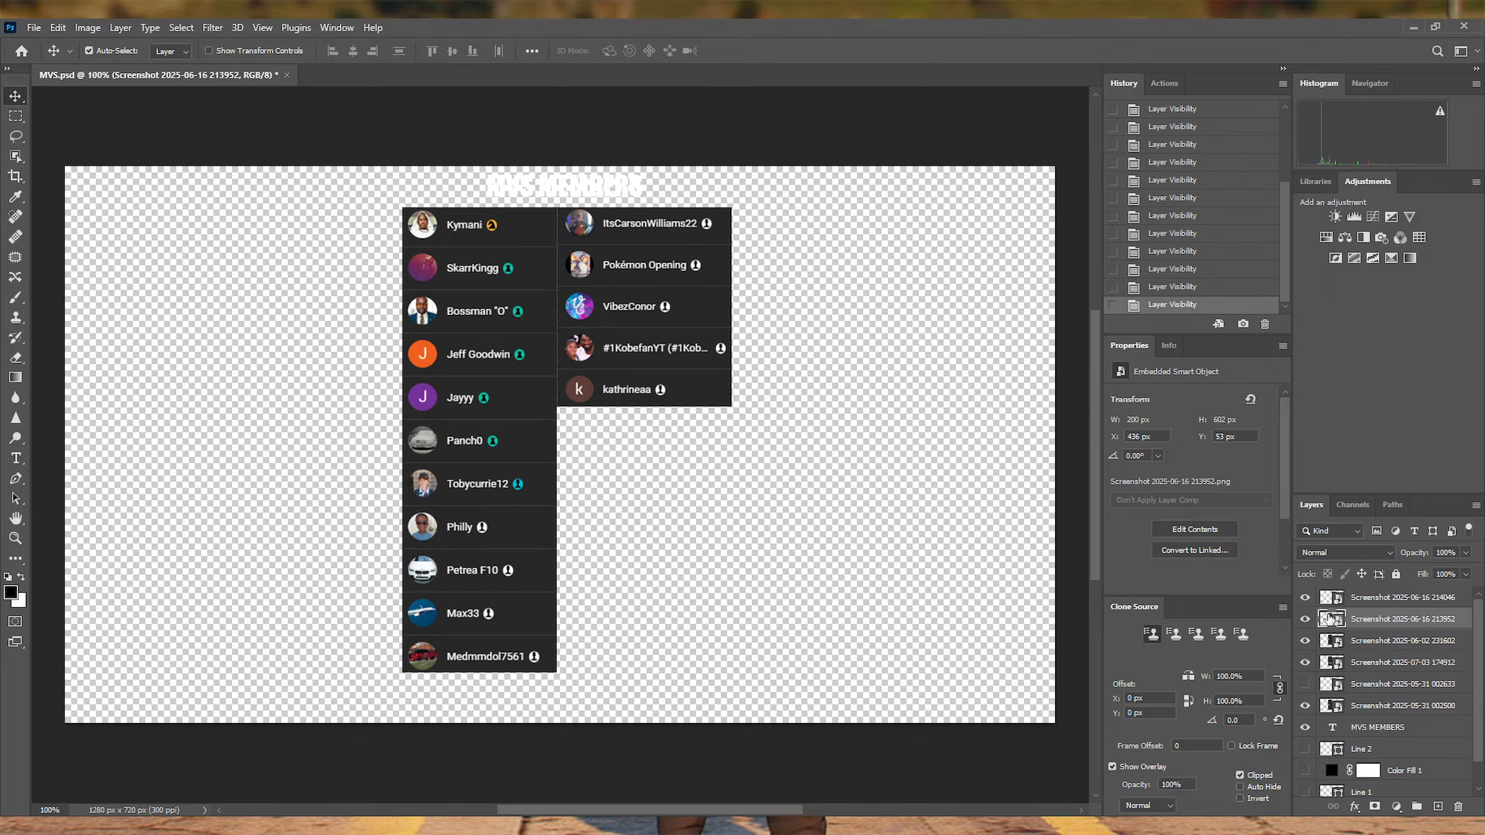
key("Delete")
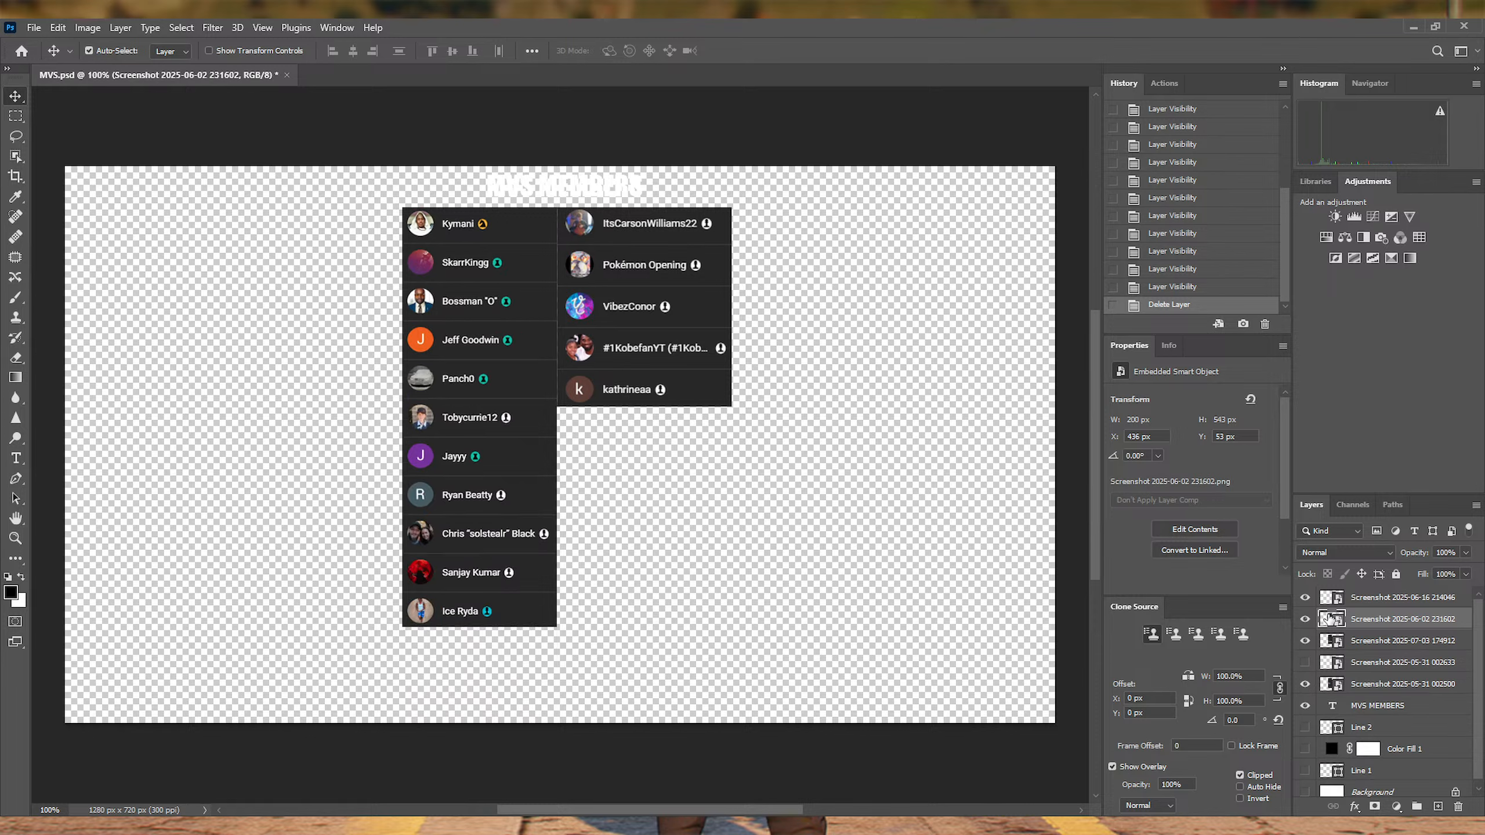
left_click(1304, 620)
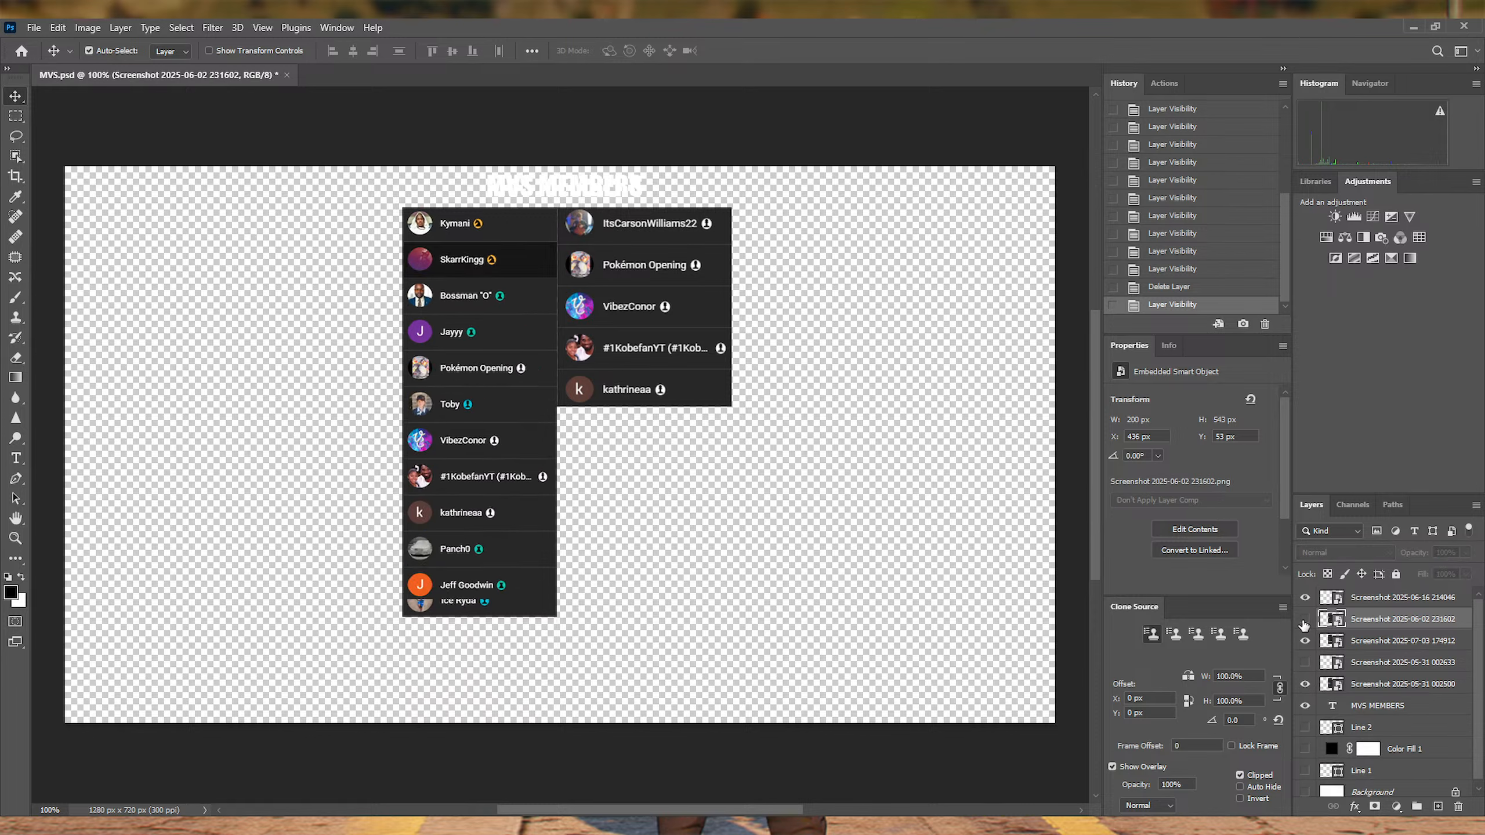
left_click(1304, 621)
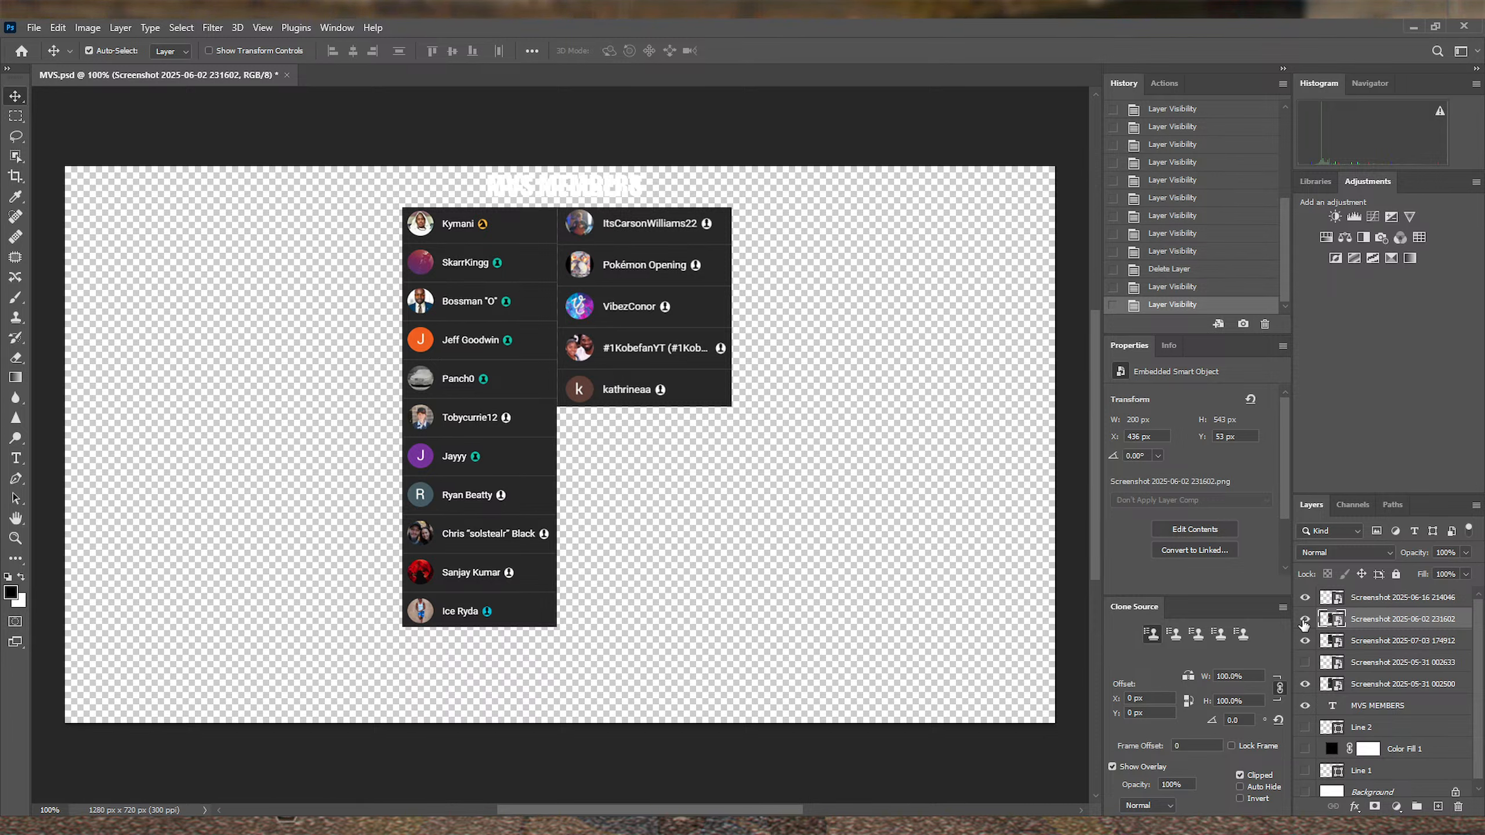
left_click(1304, 621)
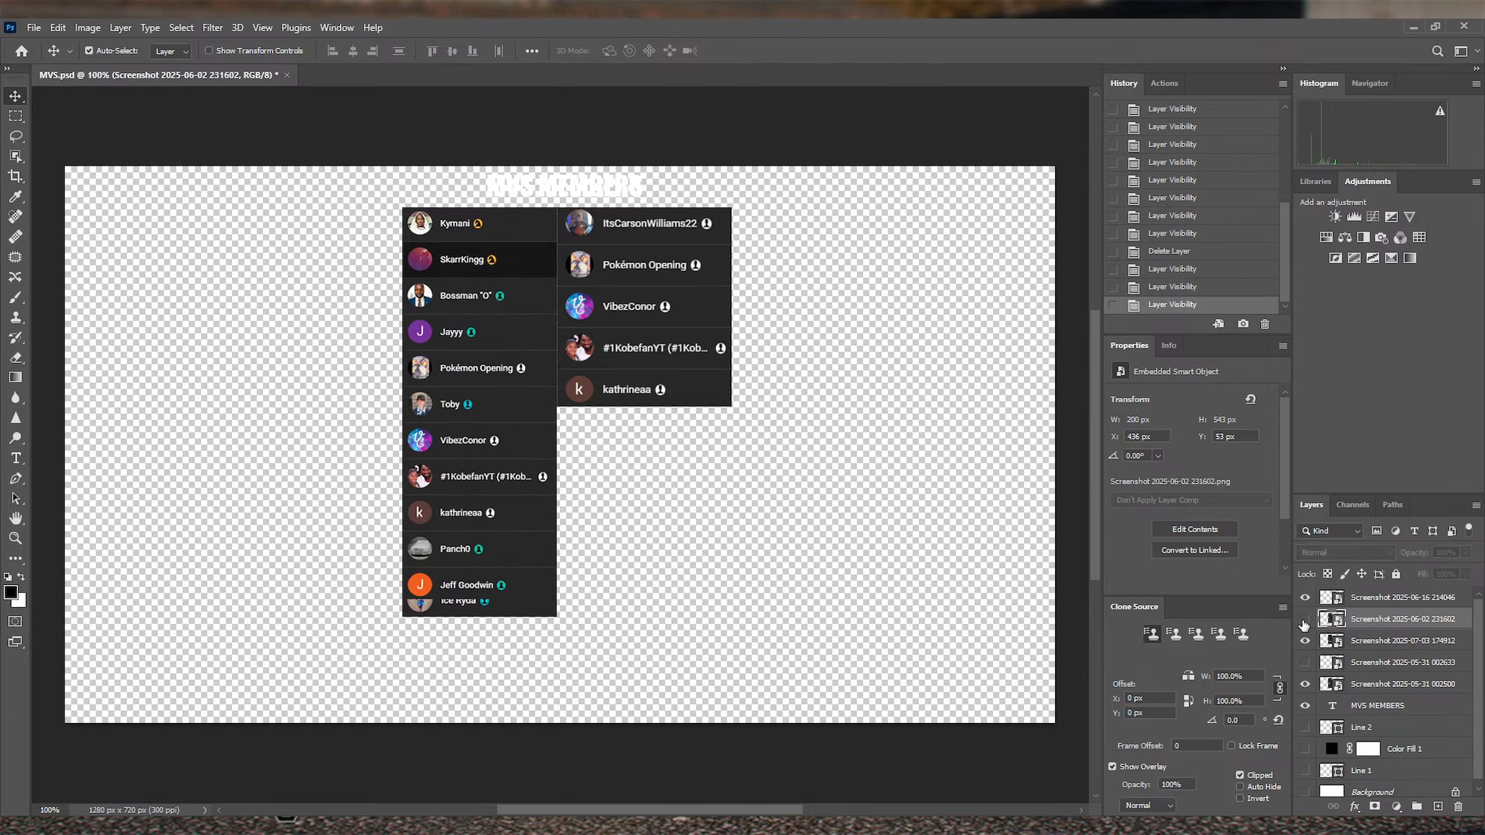
left_click(1304, 621)
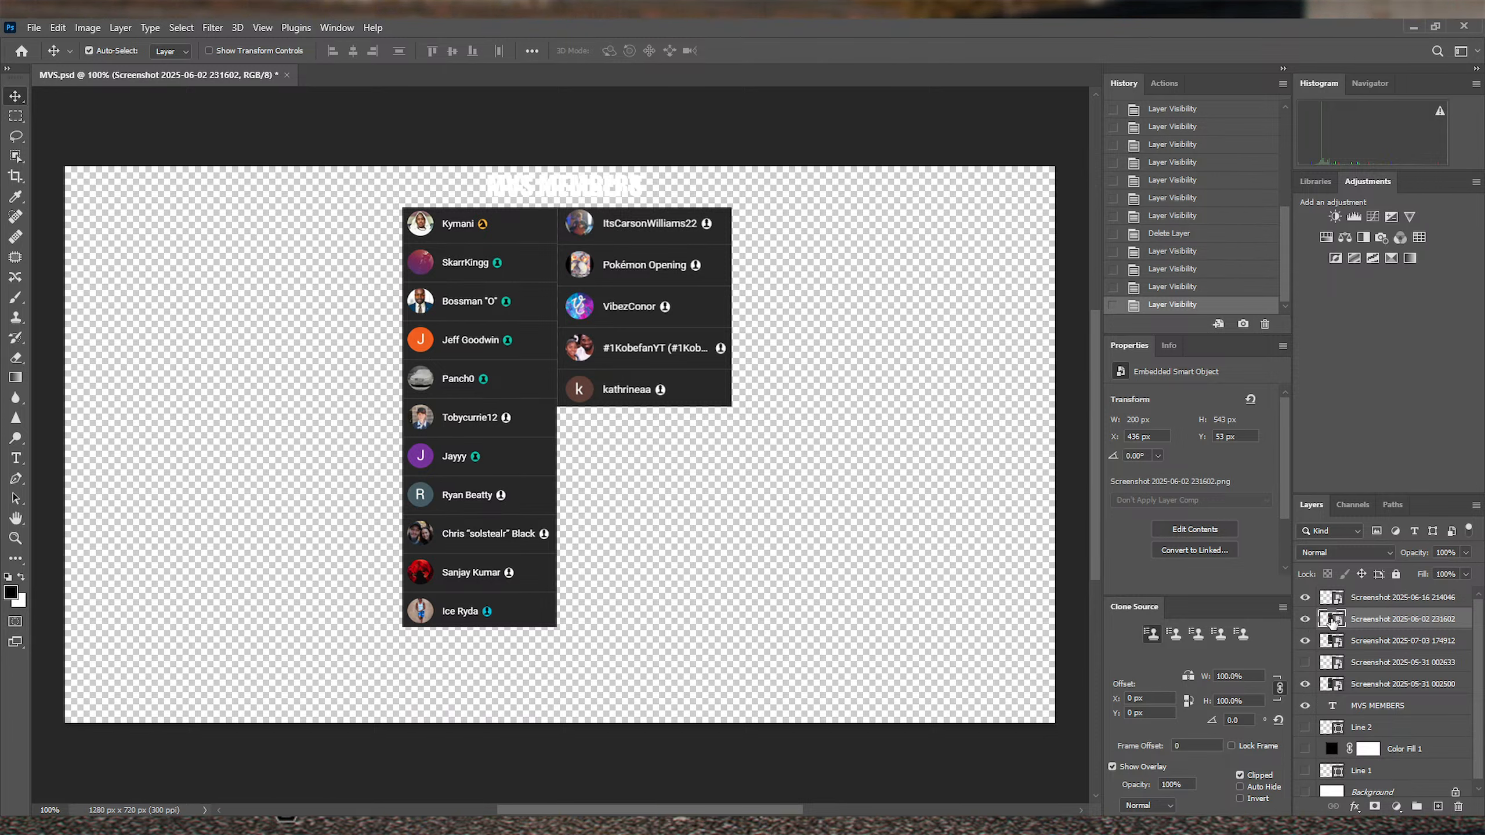
key("Delete")
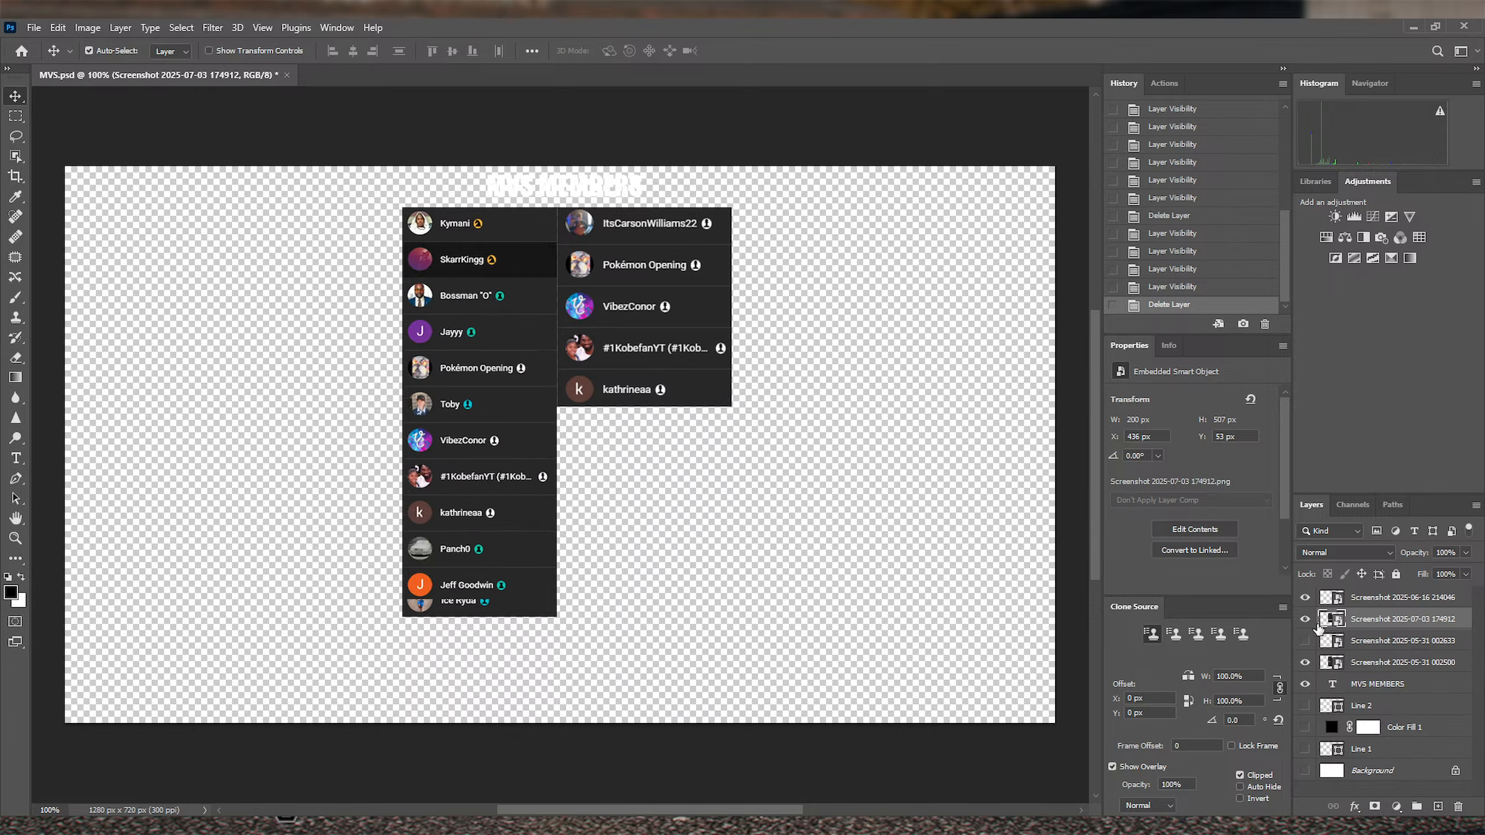
left_click(1306, 620)
left_click(1305, 620)
left_click(1305, 620)
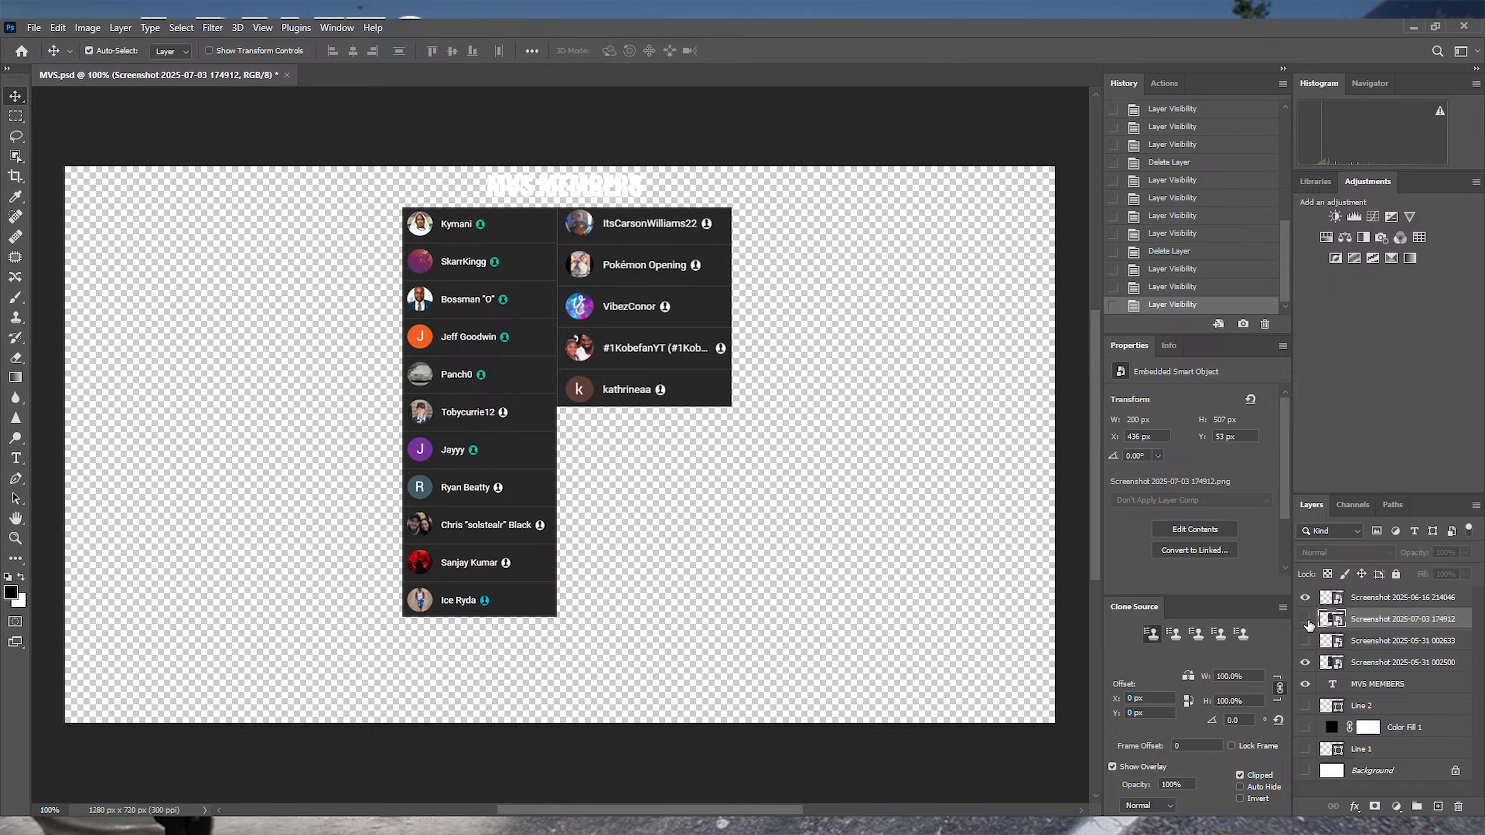
left_click(1306, 620)
left_click(1305, 620)
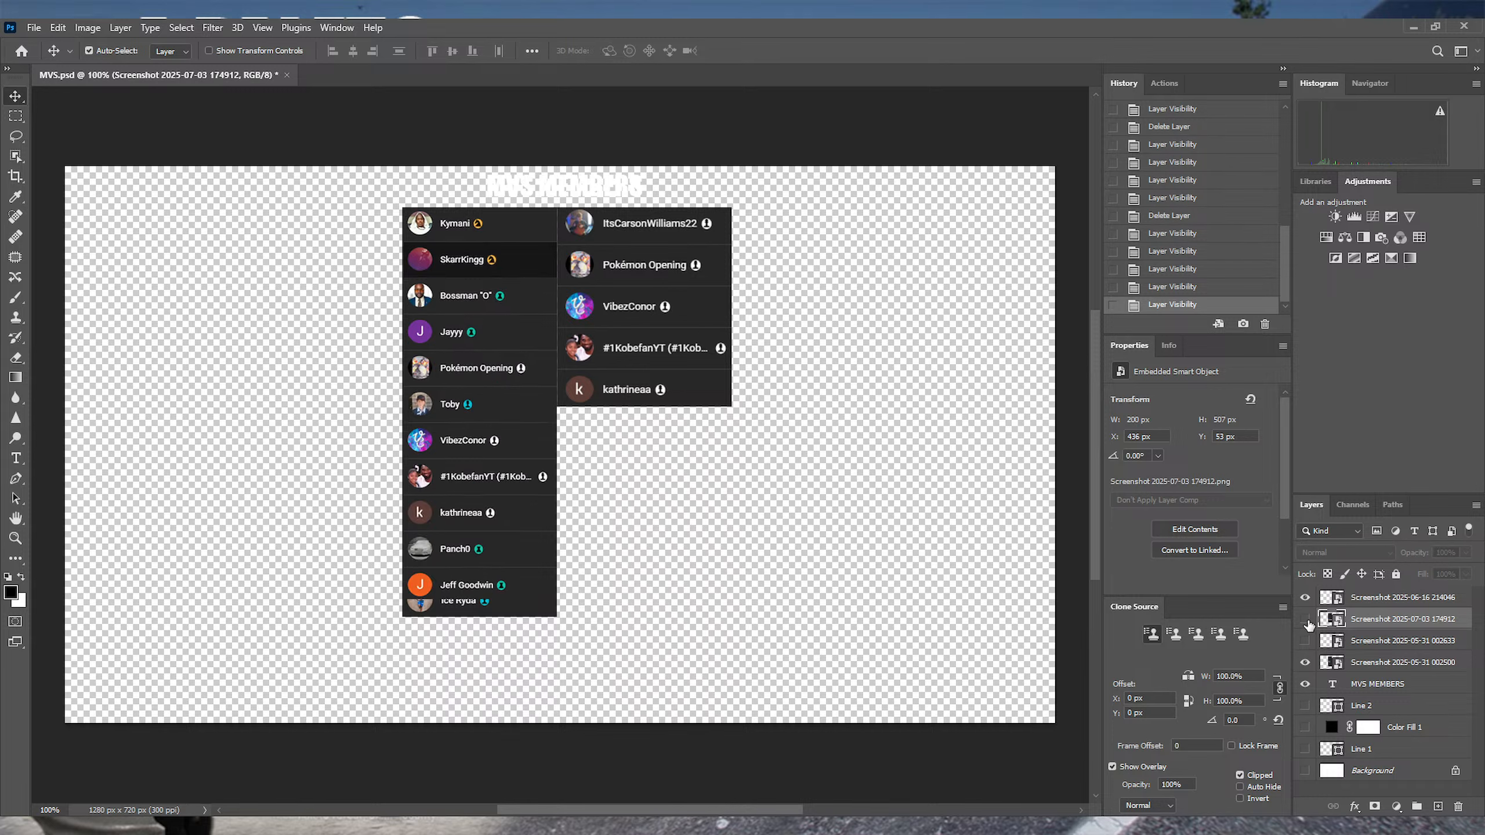
left_click(1305, 620)
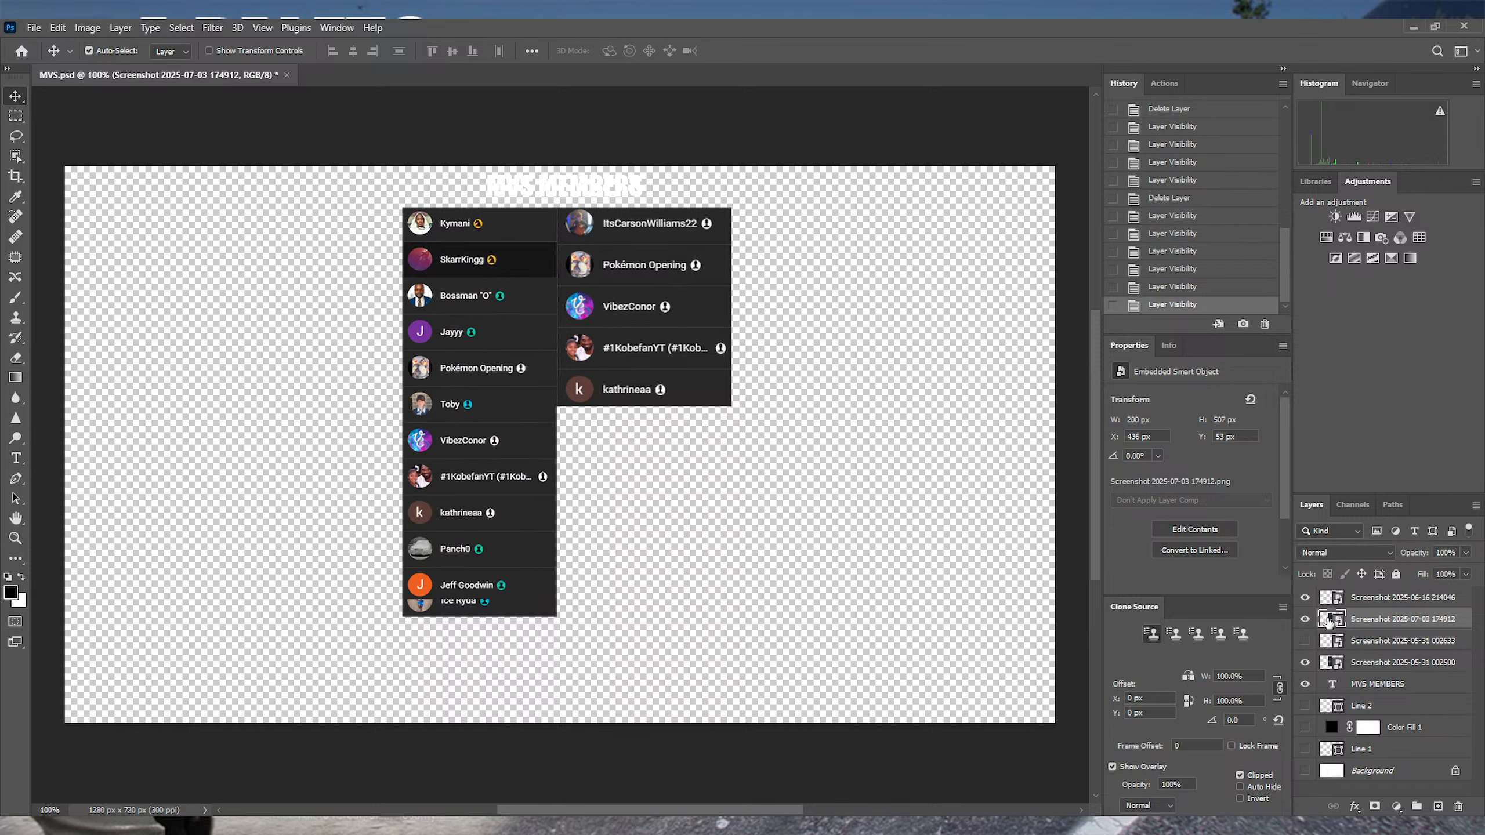
key("Delete")
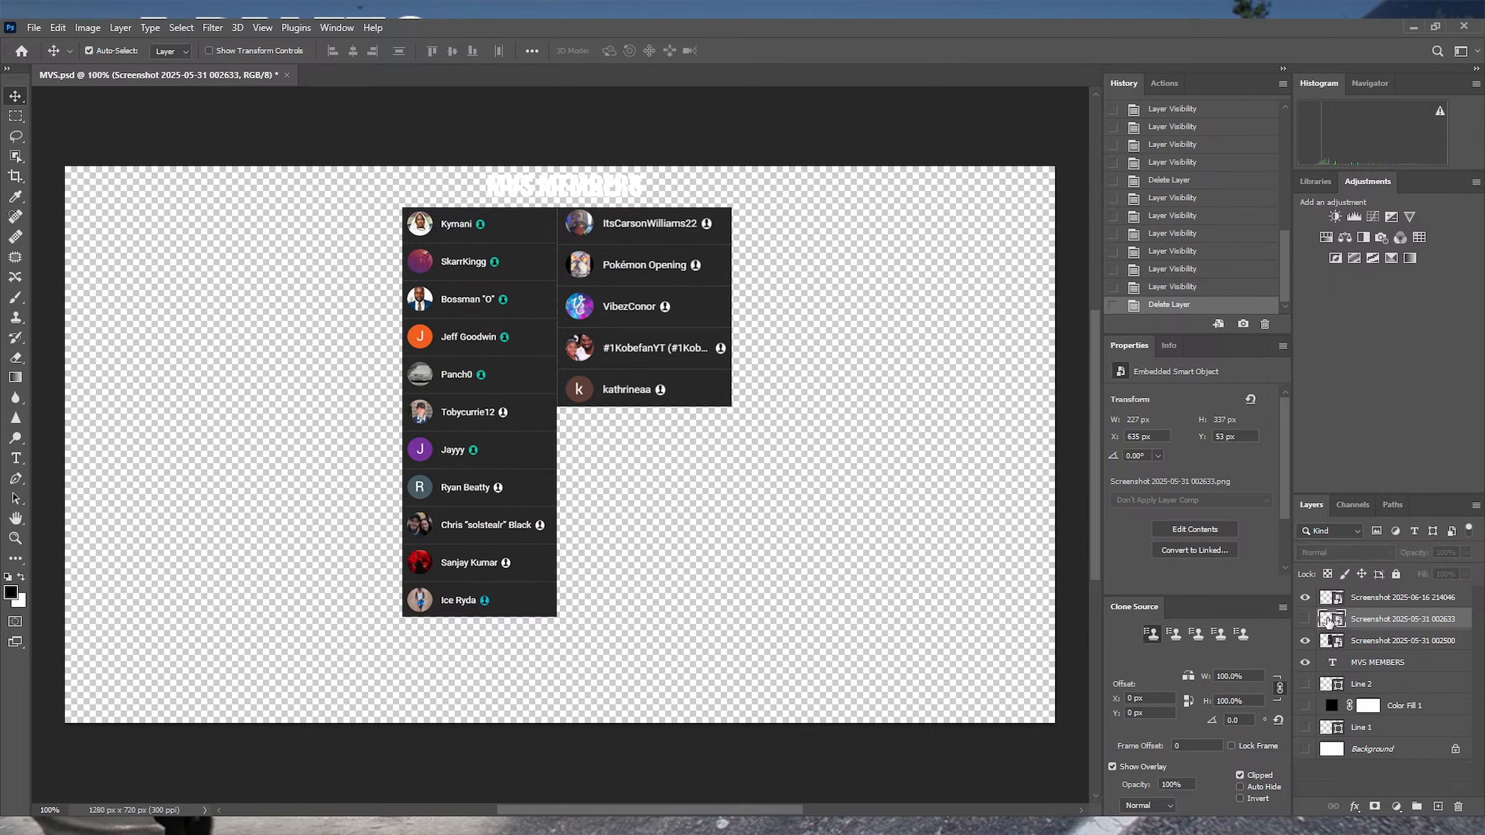
left_click(1306, 641)
left_click(1305, 641)
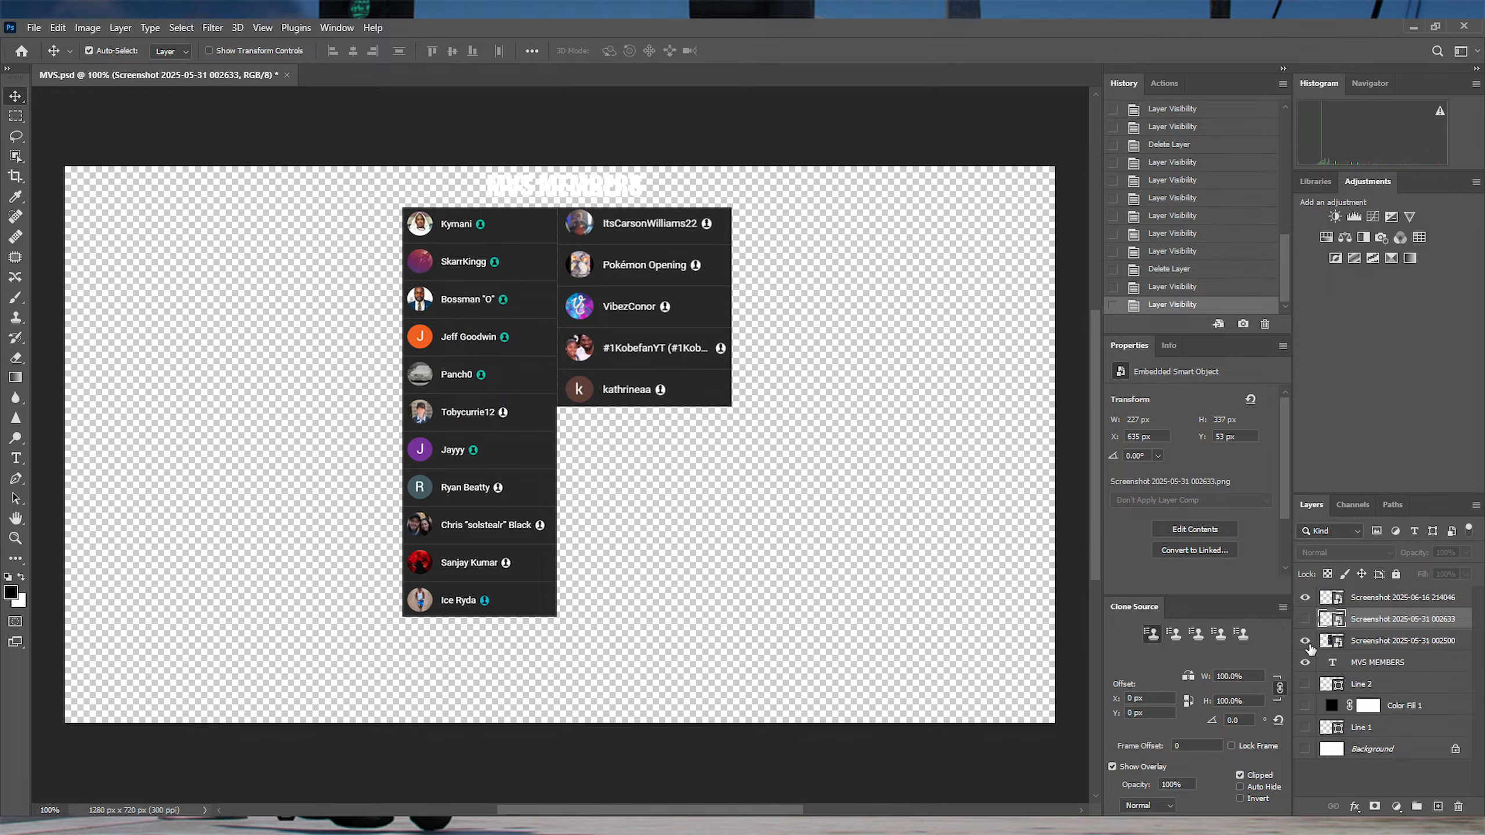
scroll(1308, 645, "down", 1)
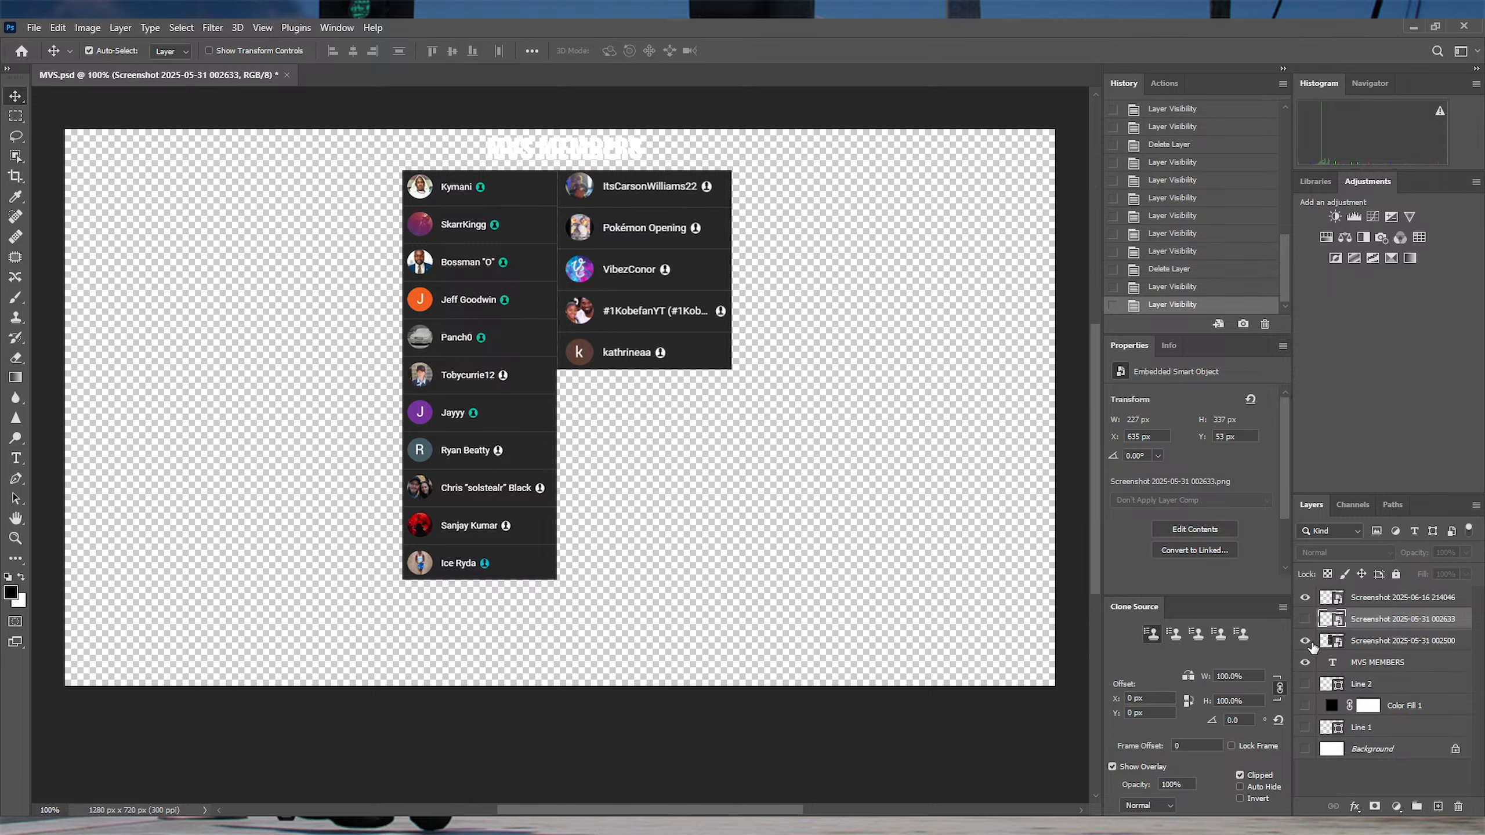
left_click(1306, 598)
left_click(1305, 597)
scroll(1335, 637, "up", 1)
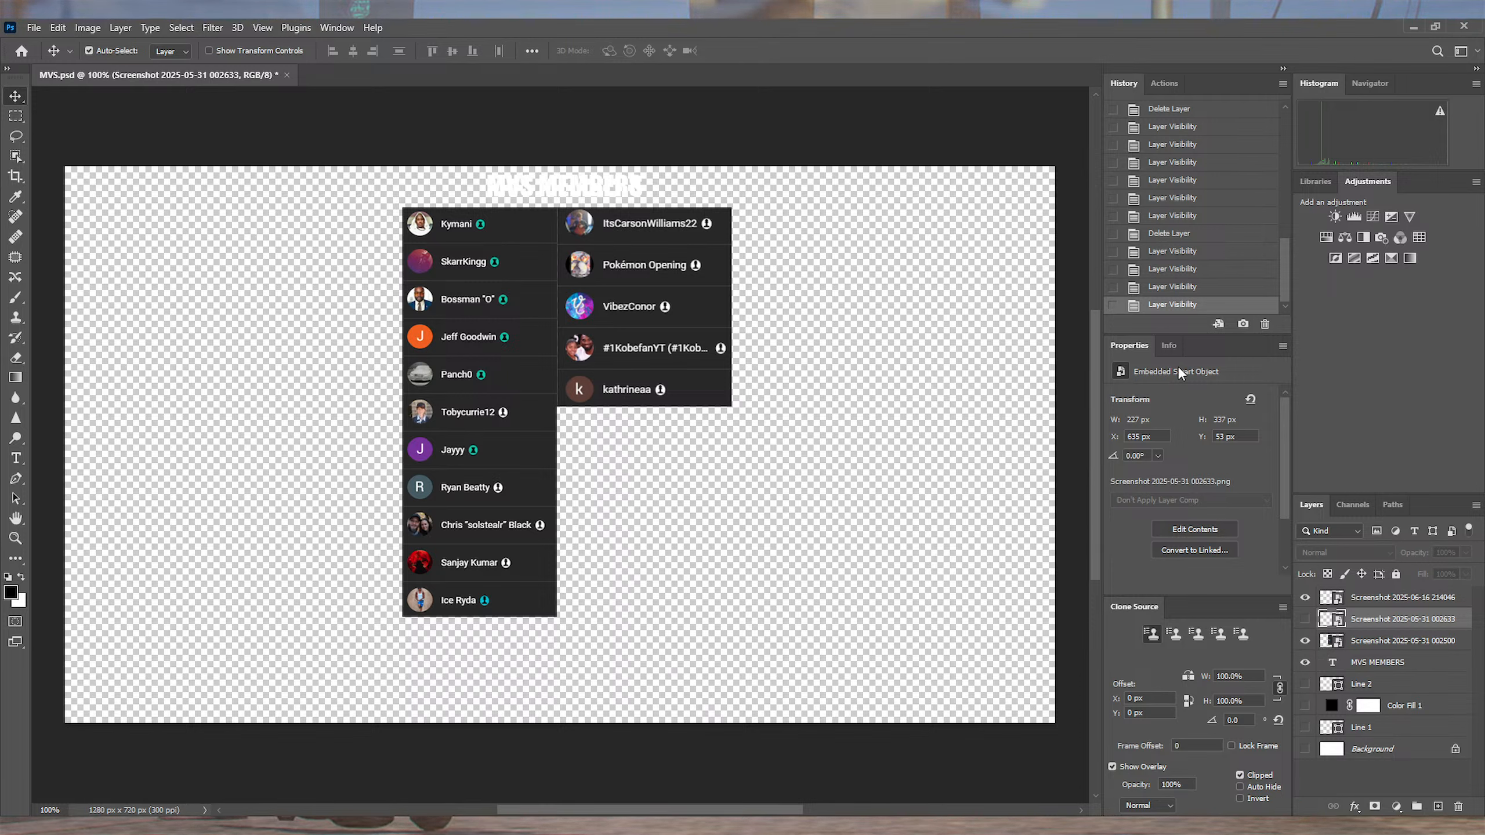
left_click(1169, 287)
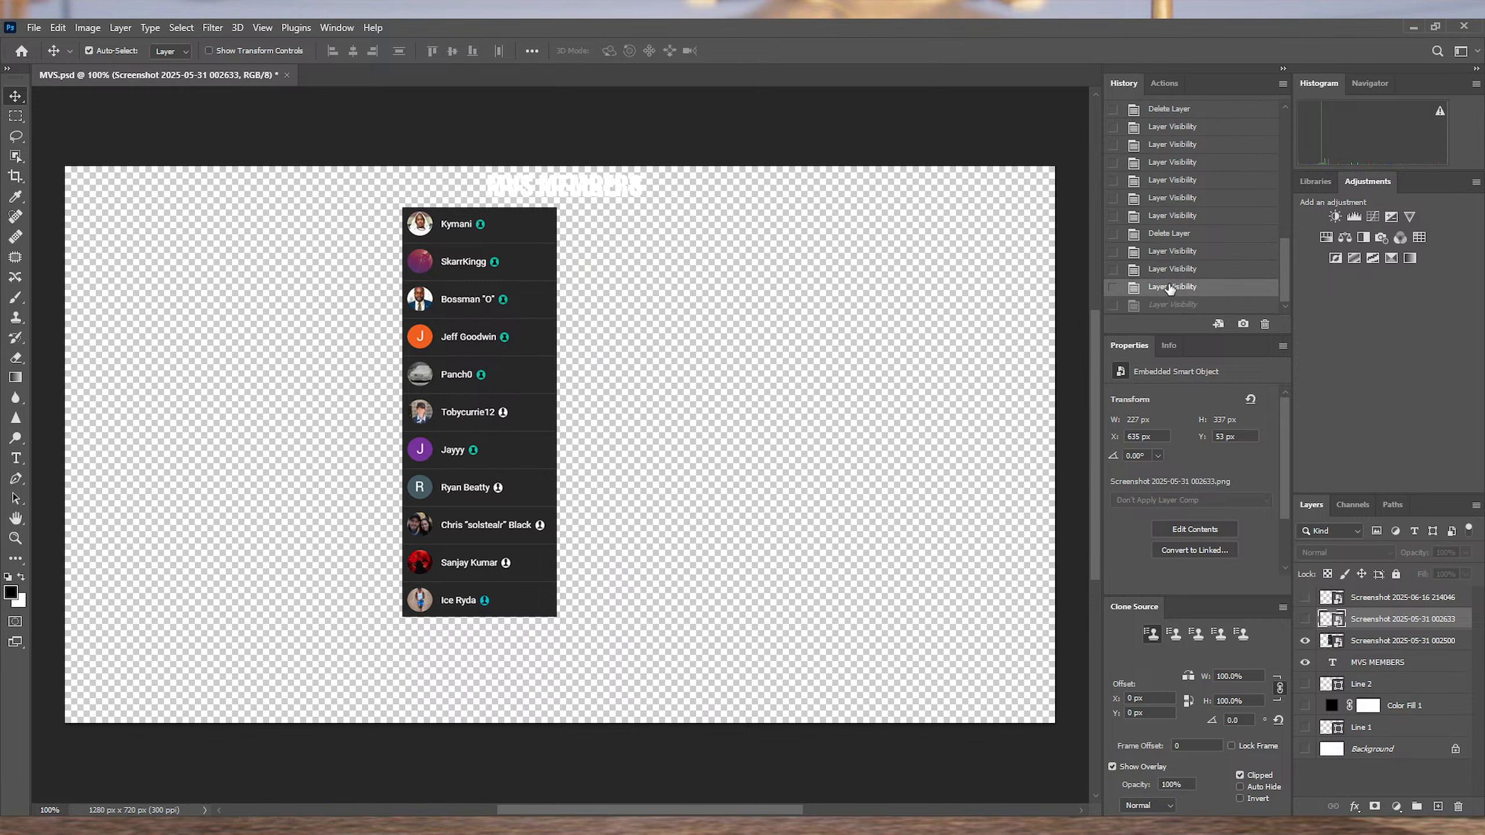
left_click(1170, 268)
left_click(1169, 251)
left_click(1169, 233)
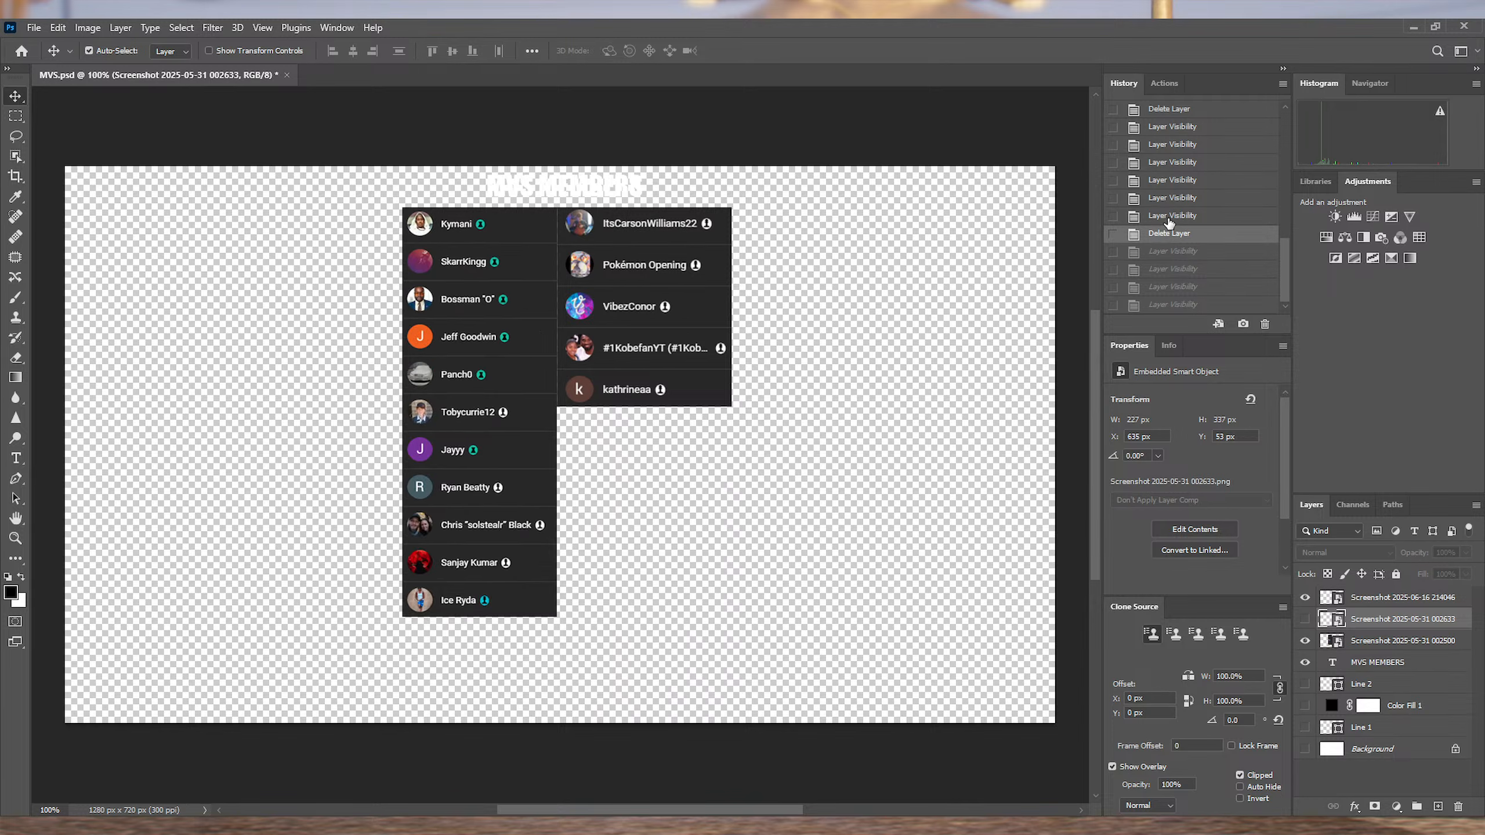
left_click(1169, 219)
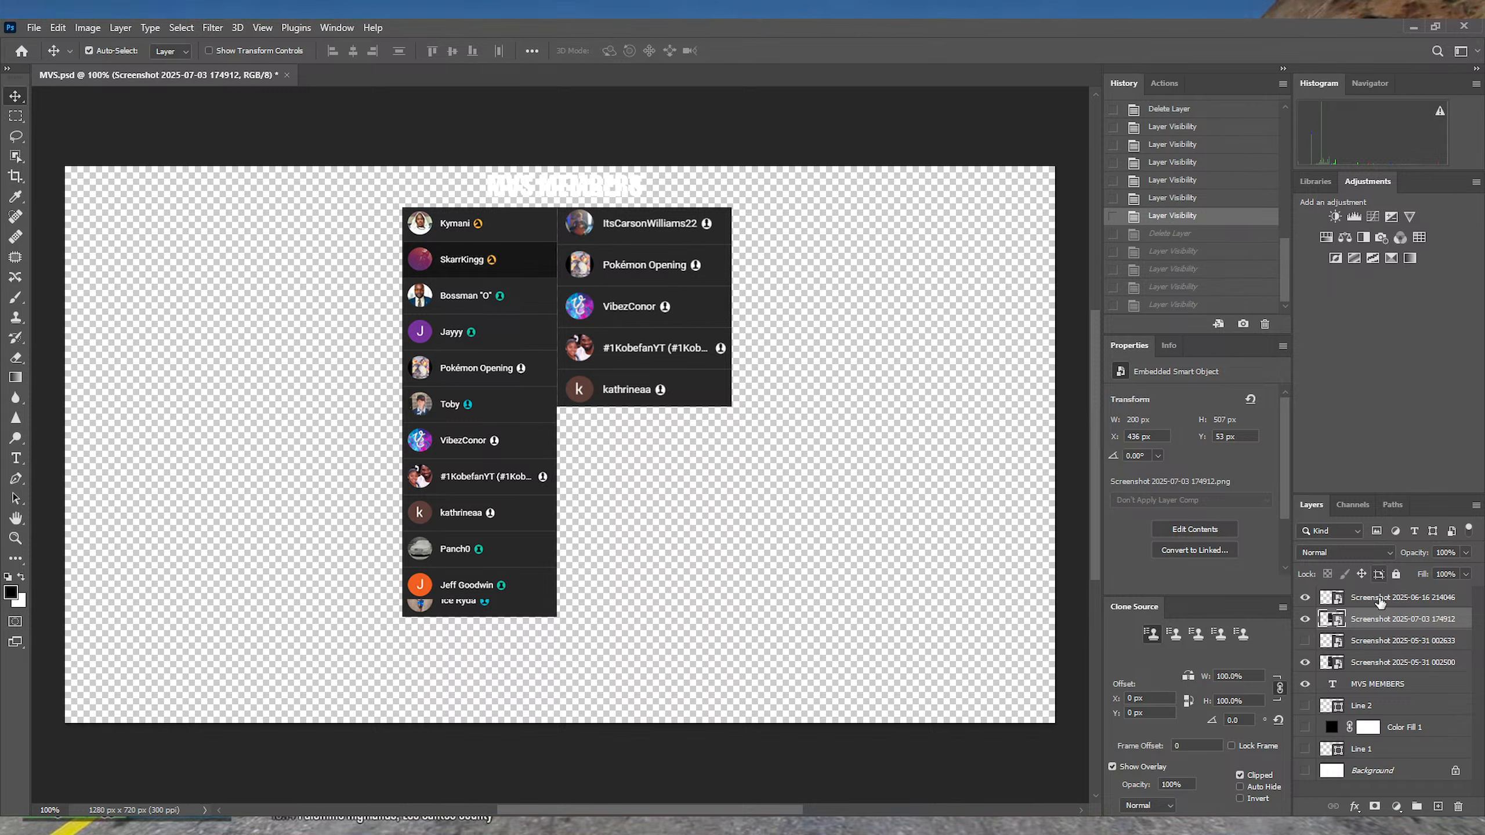
left_click(1305, 598)
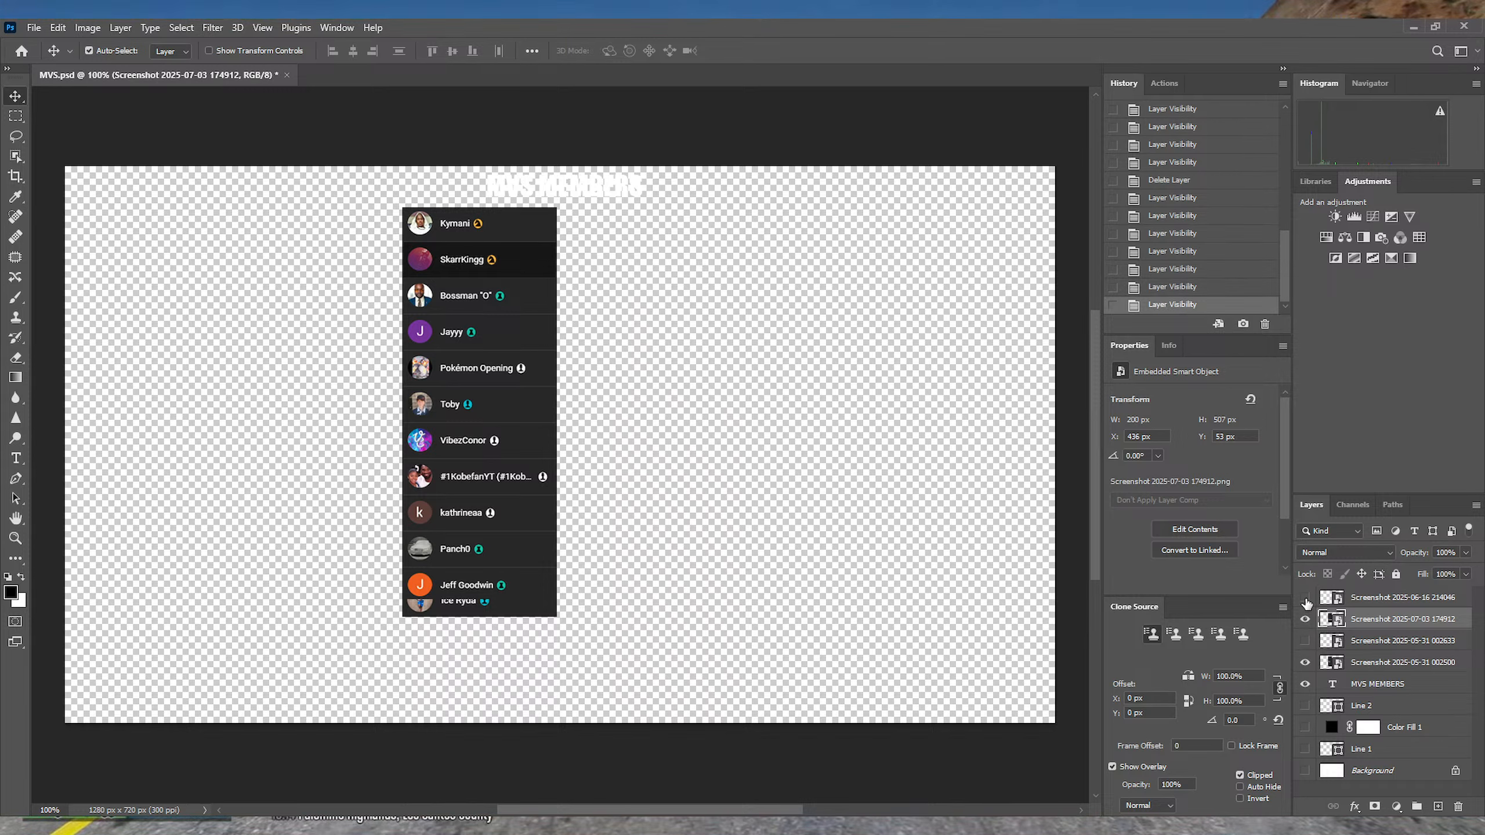
left_click(1306, 597)
left_click_drag(1332, 599, 1328, 632)
left_click(1306, 598)
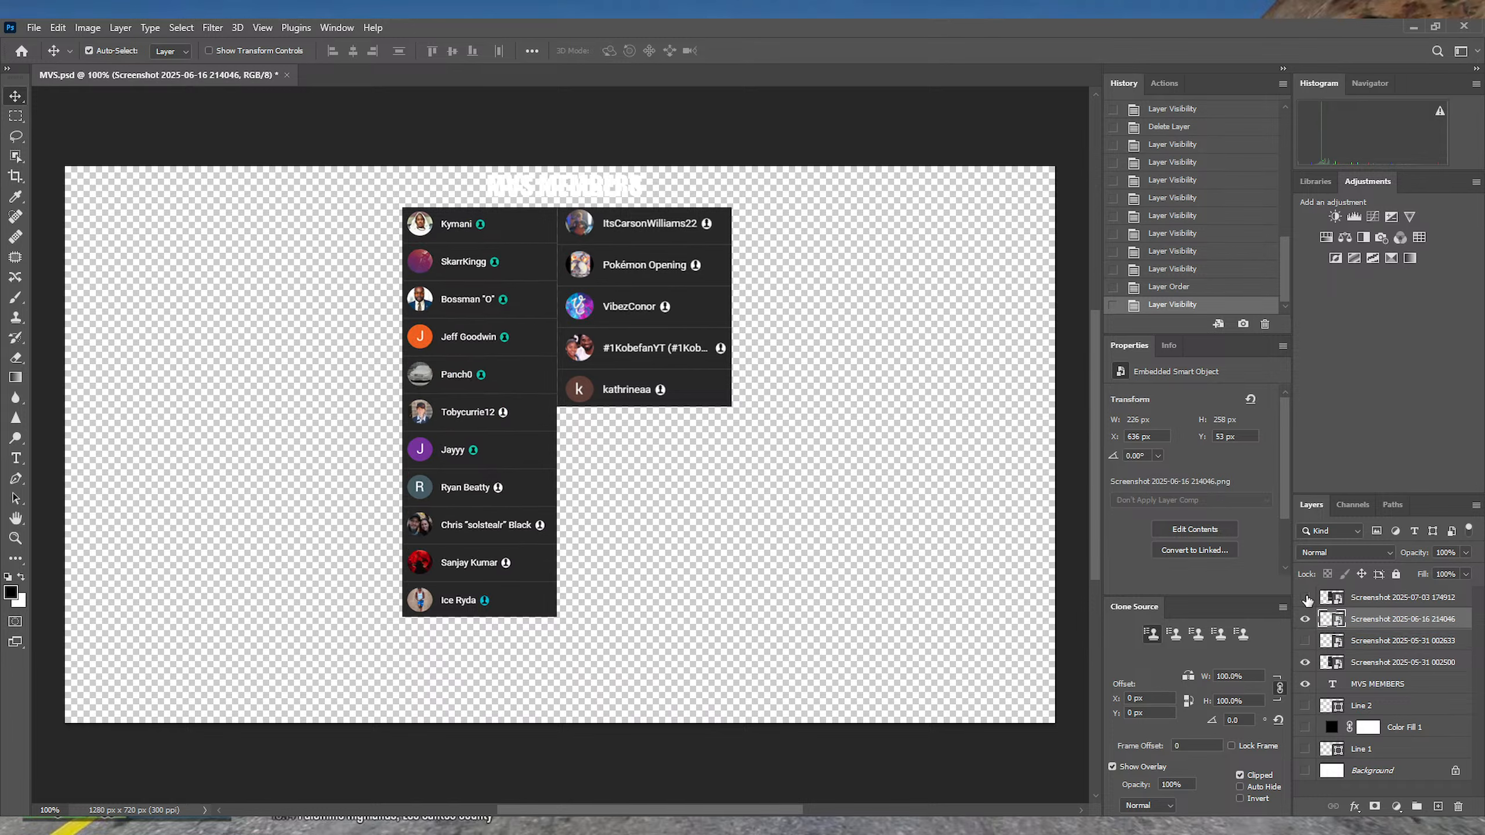
left_click(1305, 597)
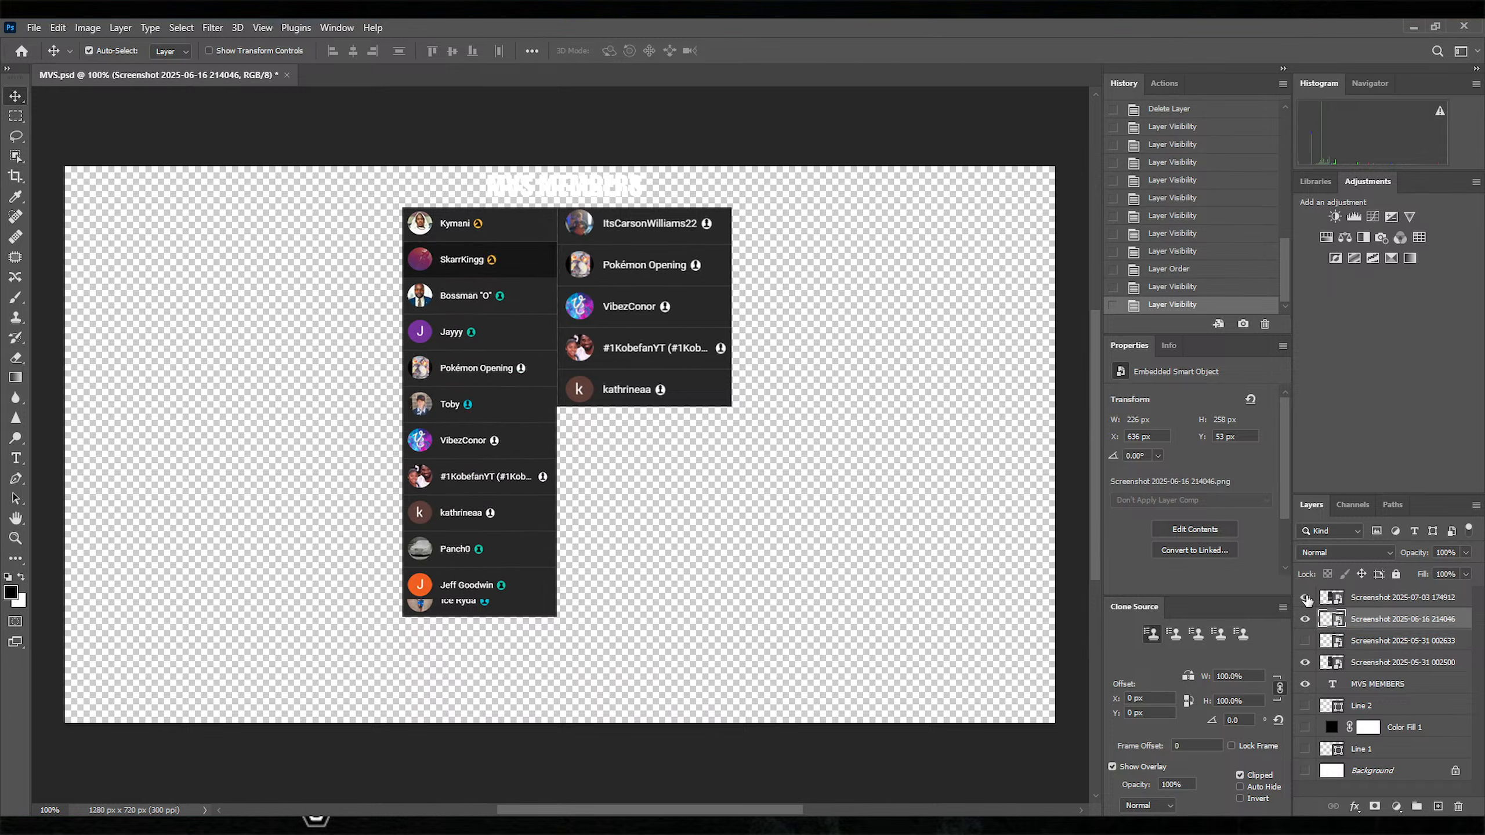
left_click(1306, 597)
left_click(1306, 598)
left_click(1306, 598)
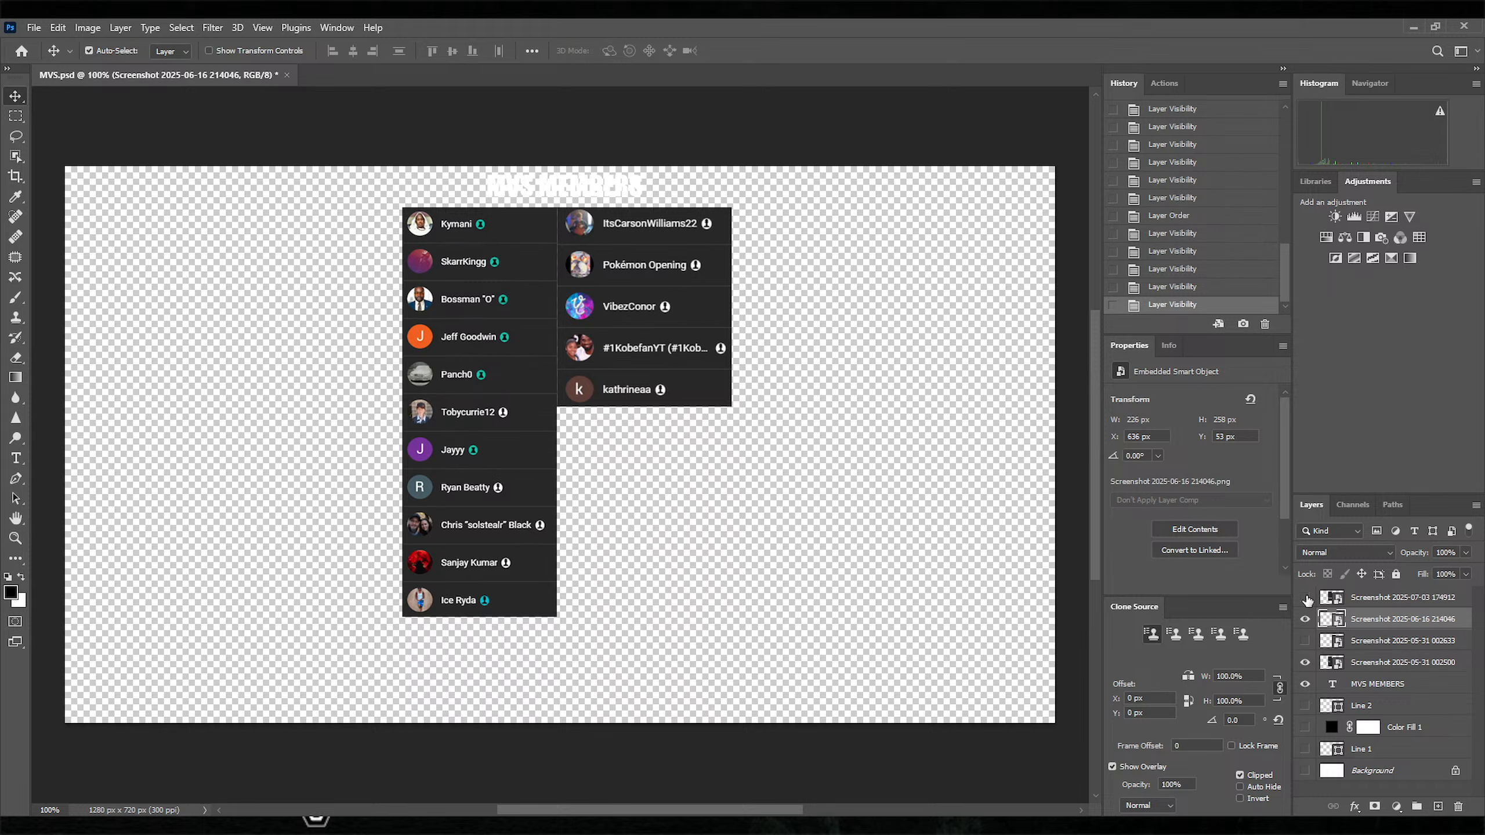
left_click(1306, 598)
left_click(1305, 597)
left_click(1305, 598)
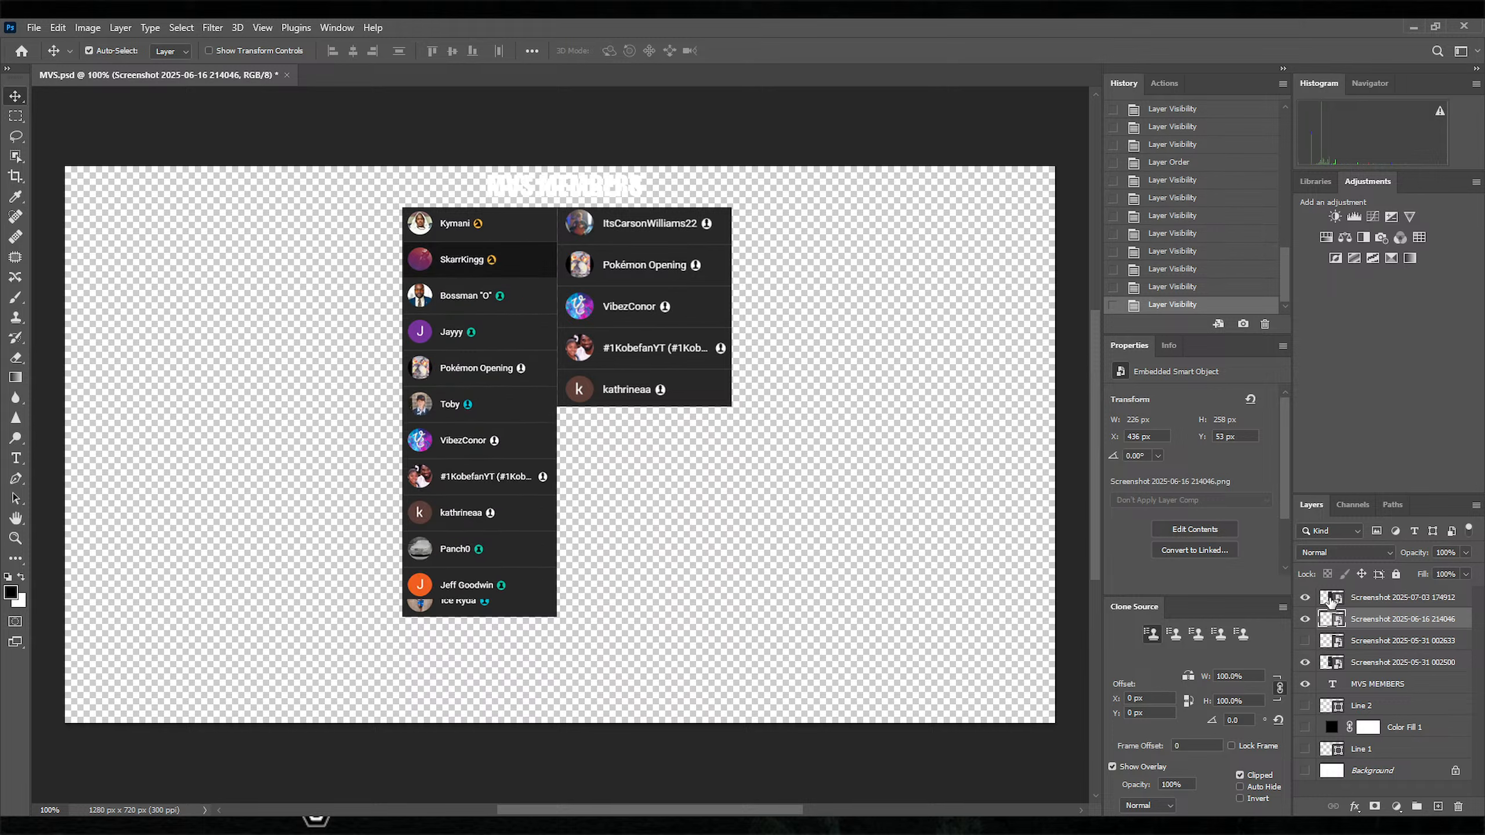
left_click(1328, 601)
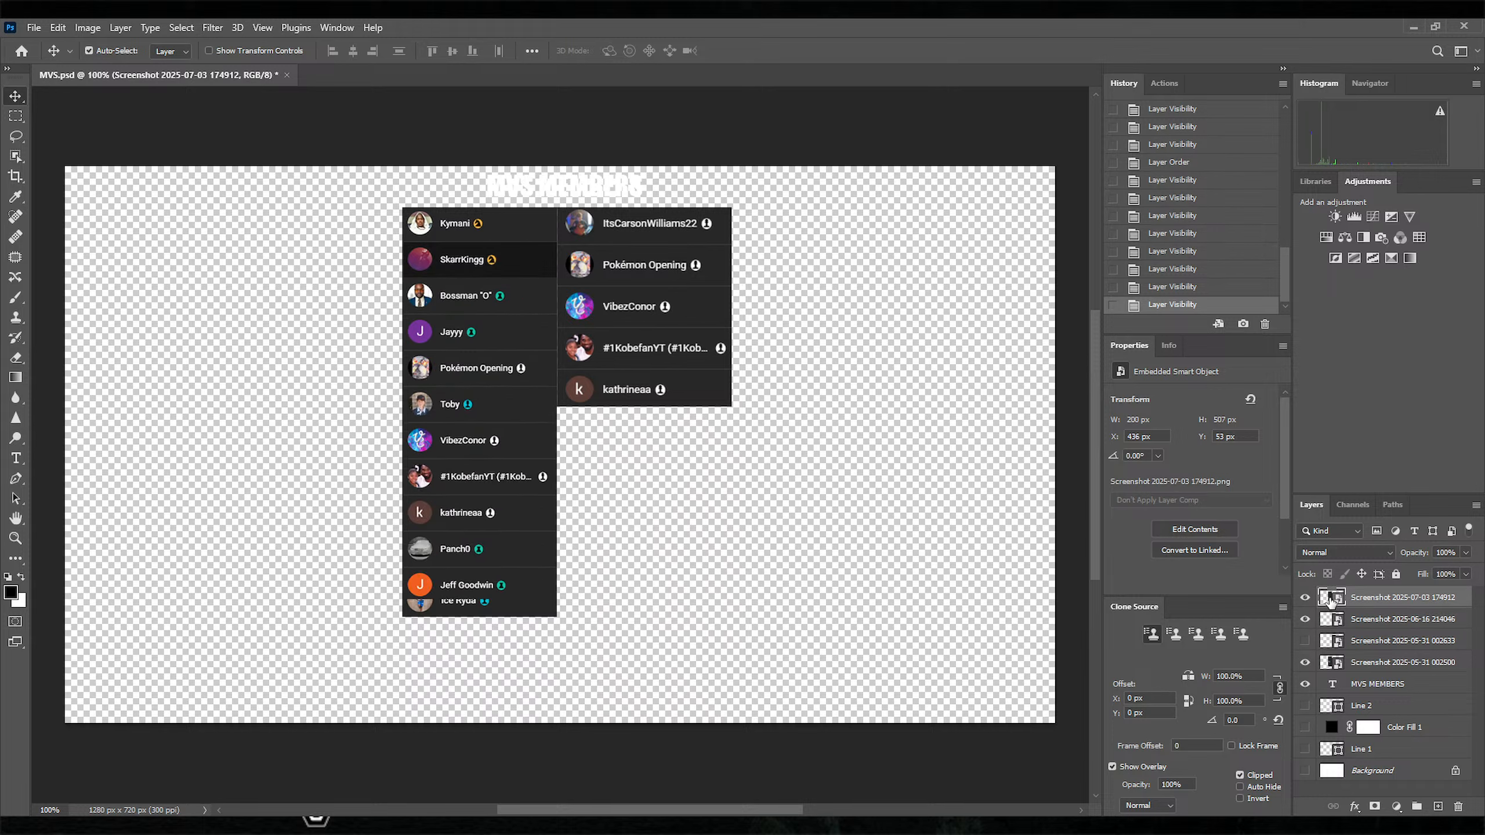
left_click(1305, 663)
left_click(1306, 663)
left_click(1334, 664)
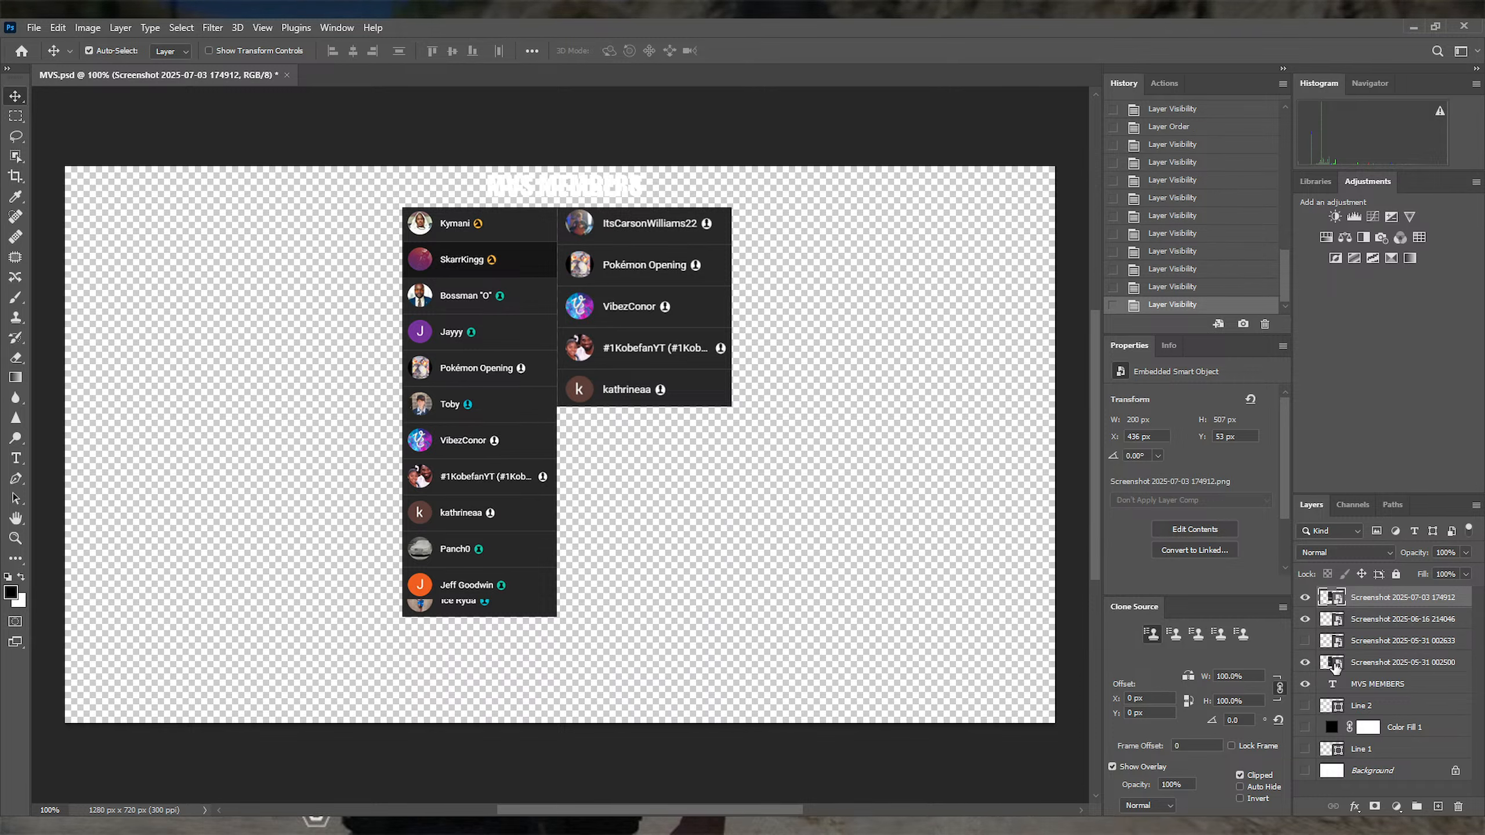
key("Delete")
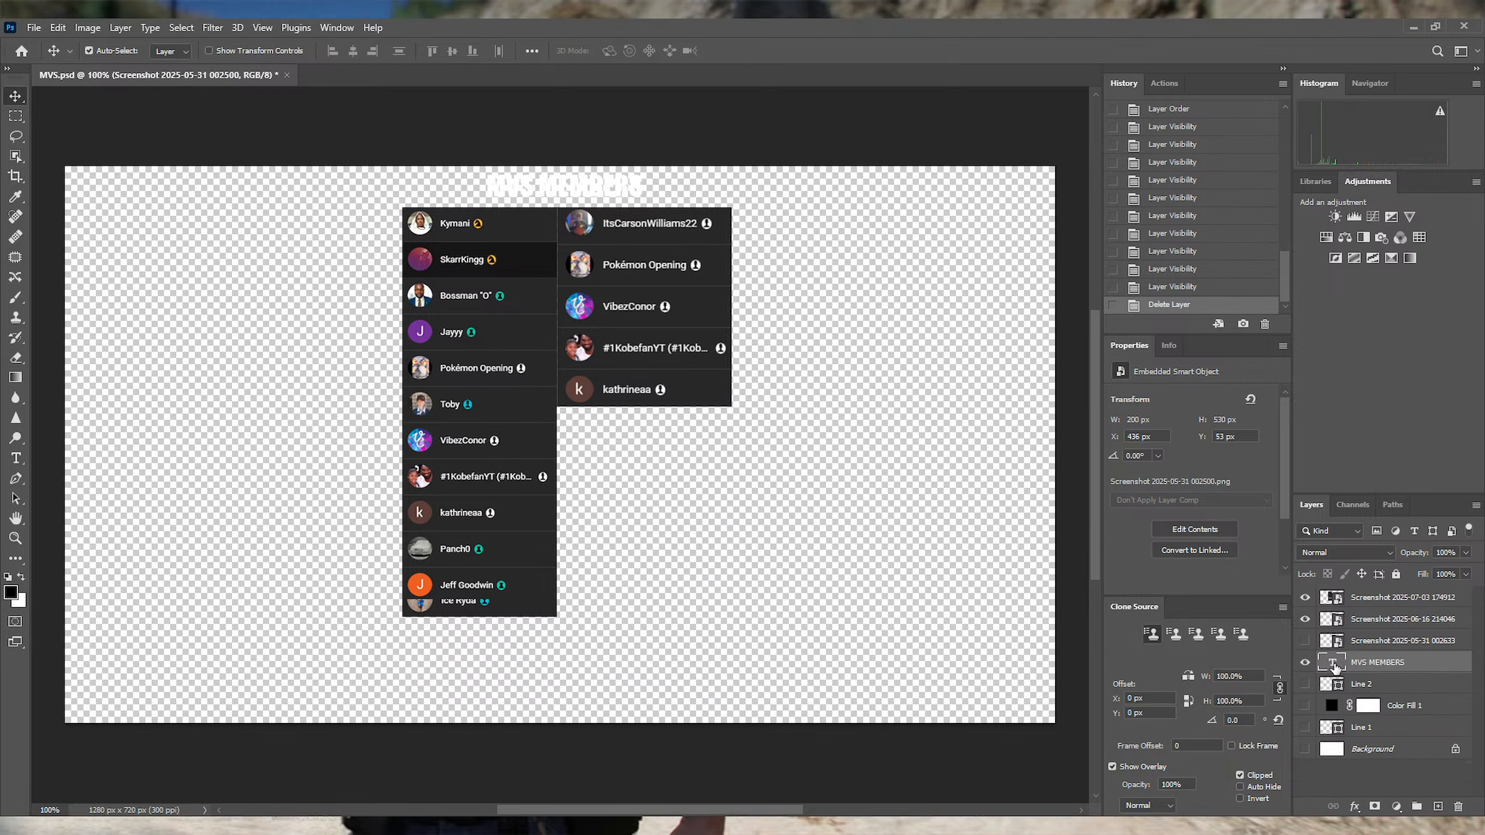
left_click(1306, 599)
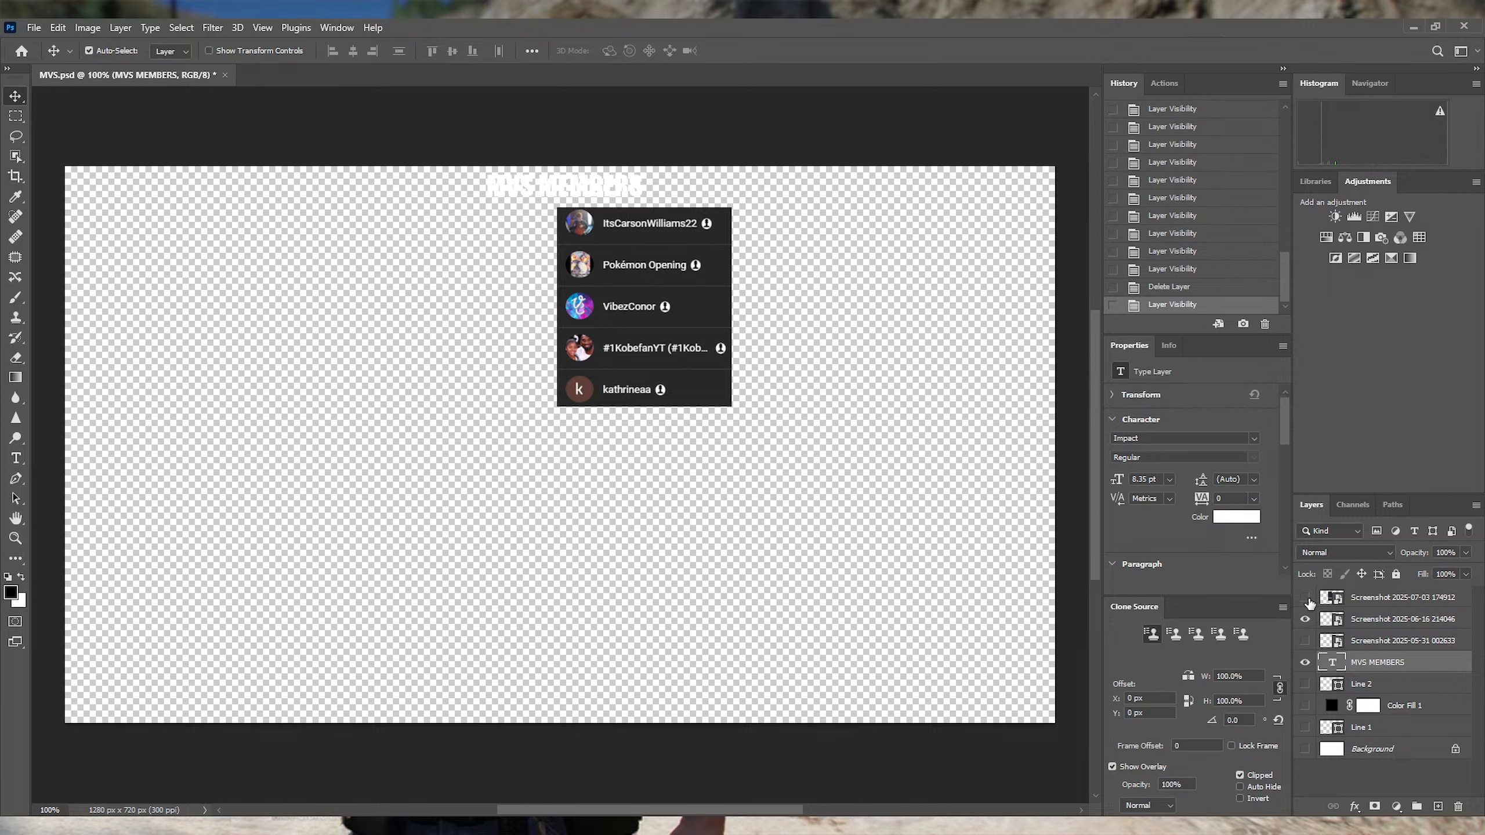
left_click(1306, 598)
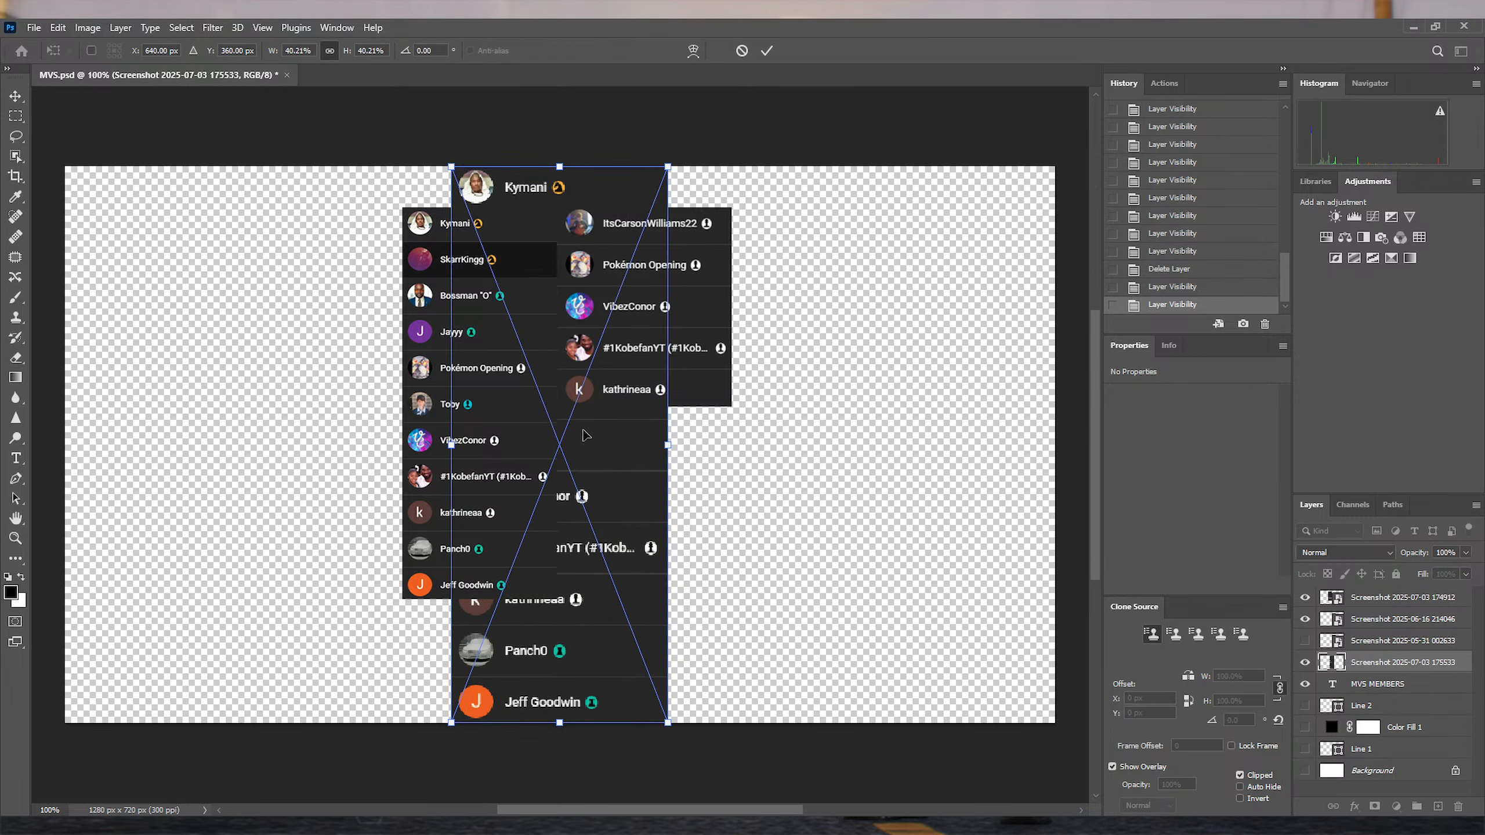
left_click_drag(583, 433, 547, 475)
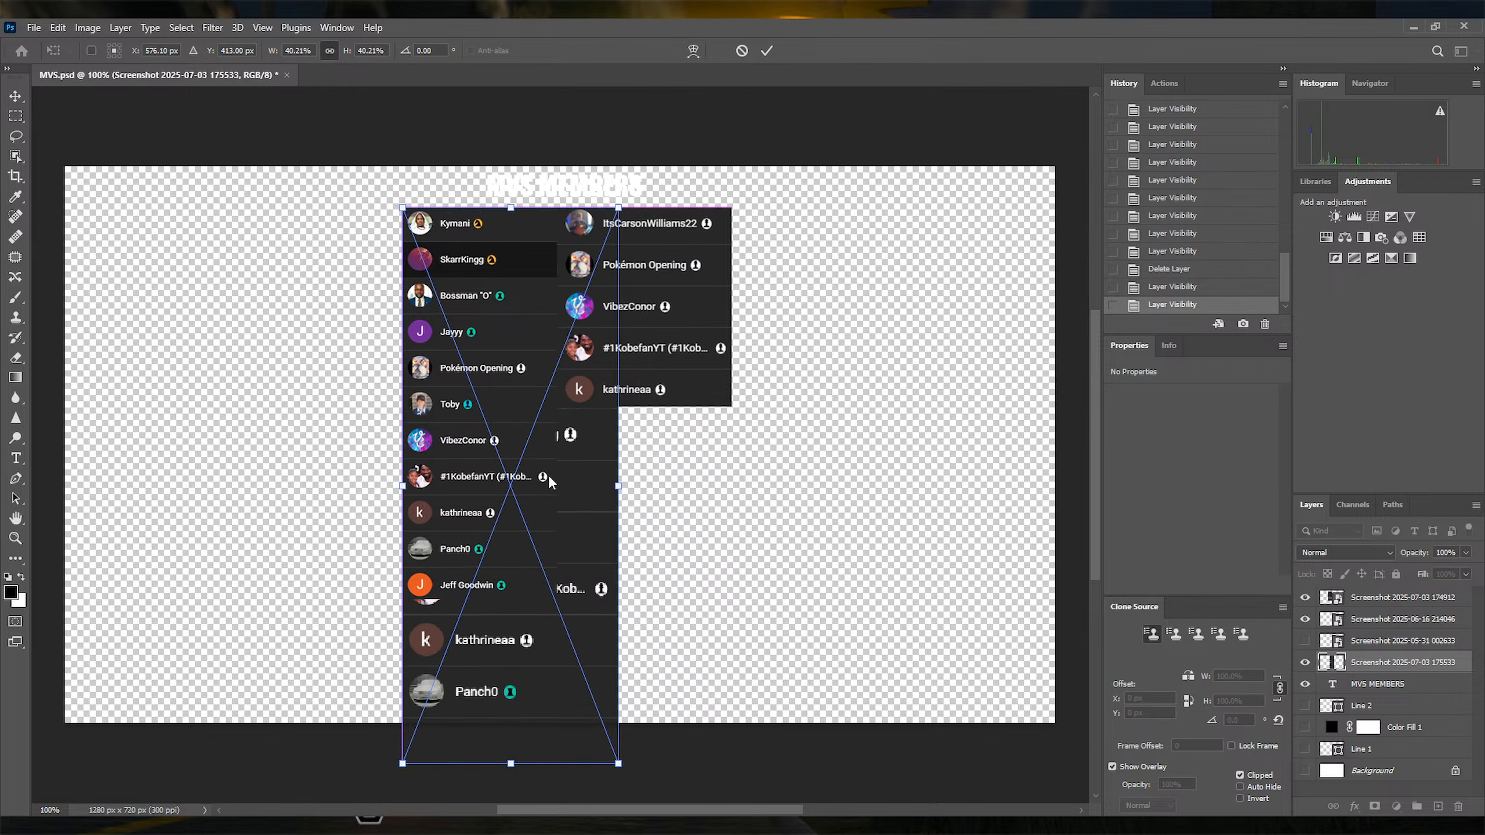
left_click_drag(618, 764, 533, 617)
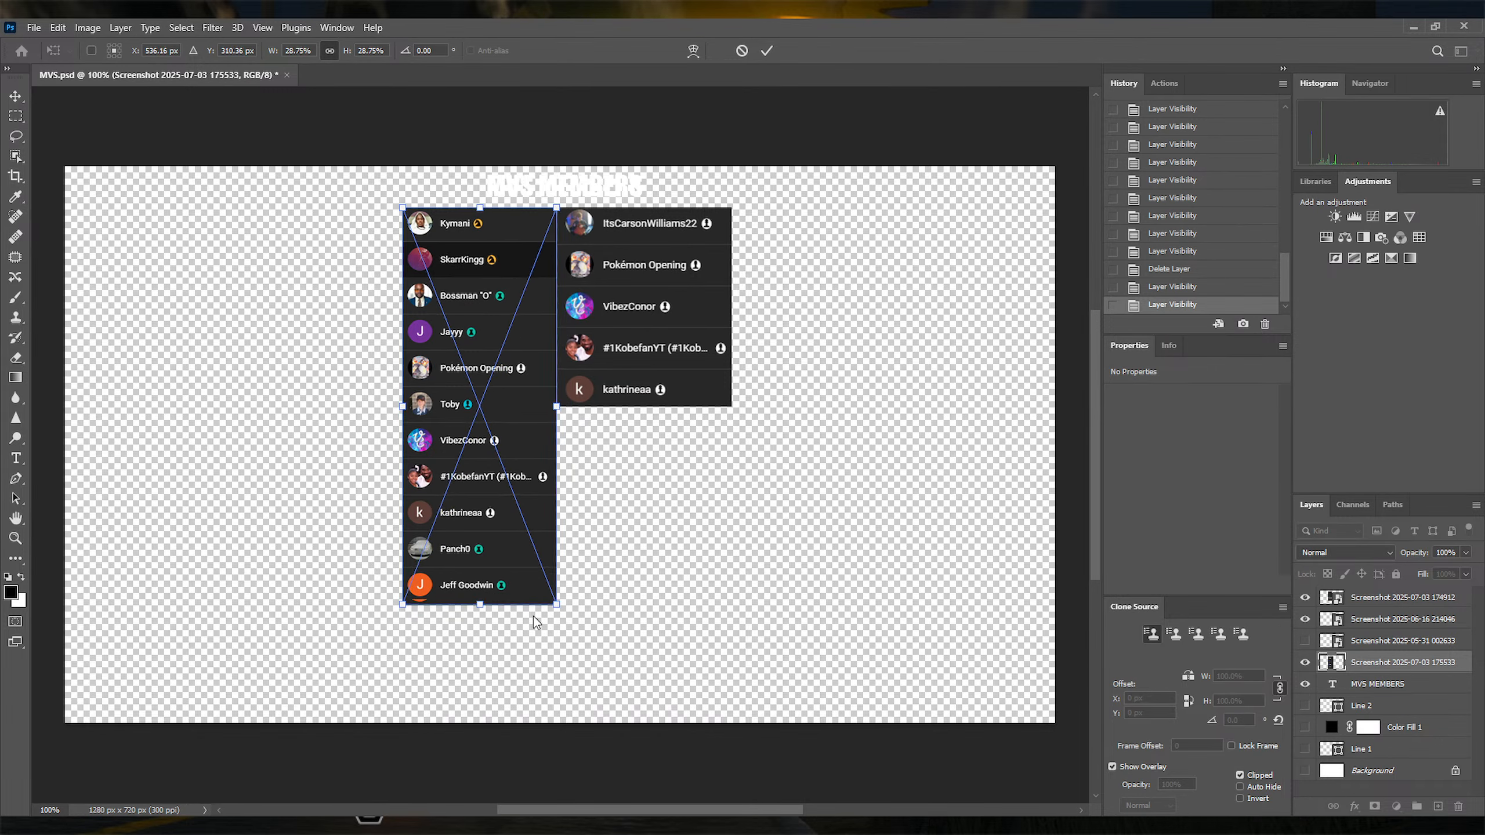
left_click(767, 51)
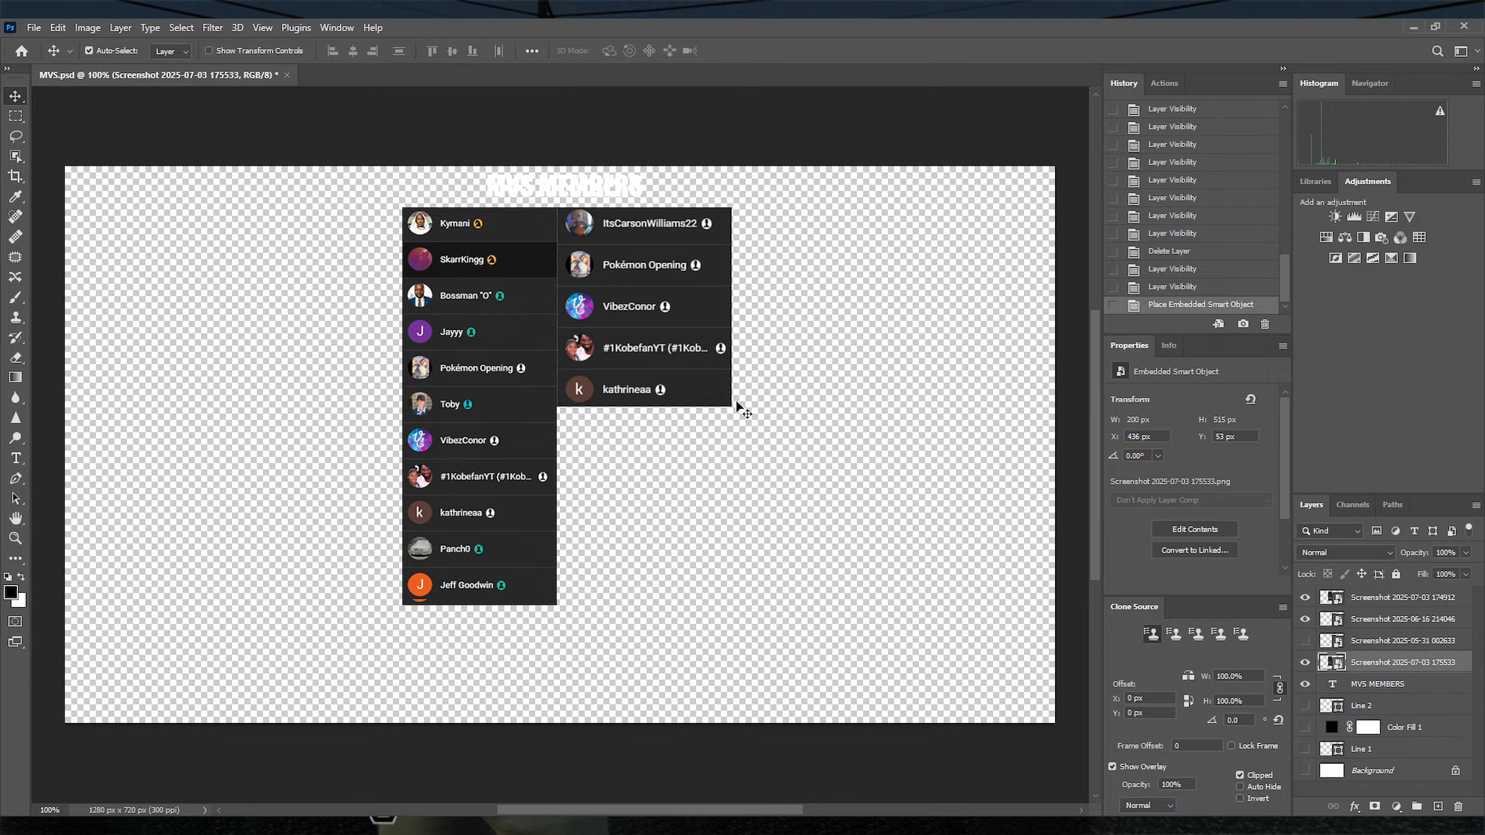
left_click(1306, 662)
left_click(1306, 662)
left_click(1305, 662)
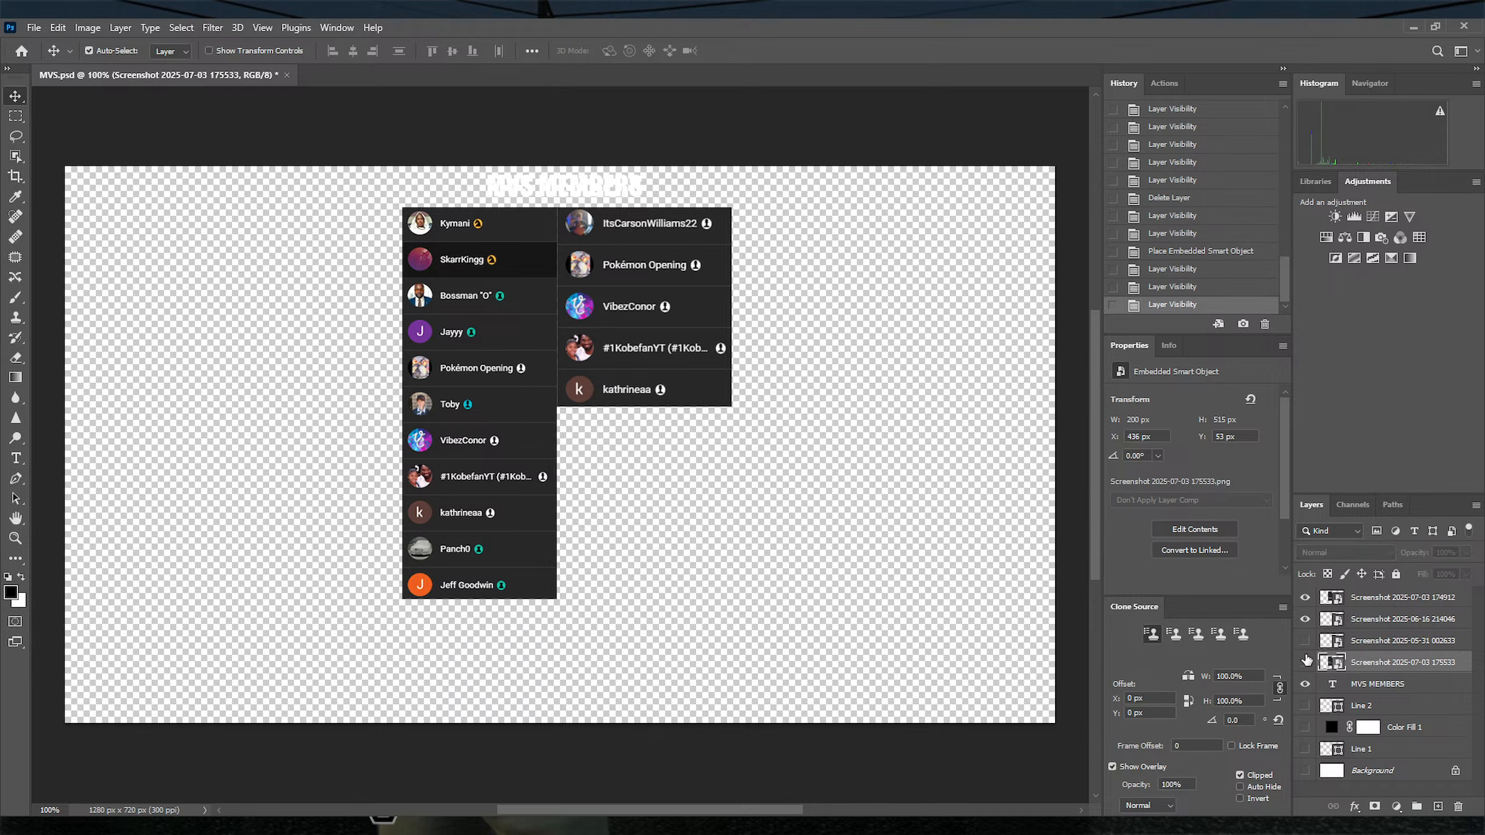
left_click(1305, 661)
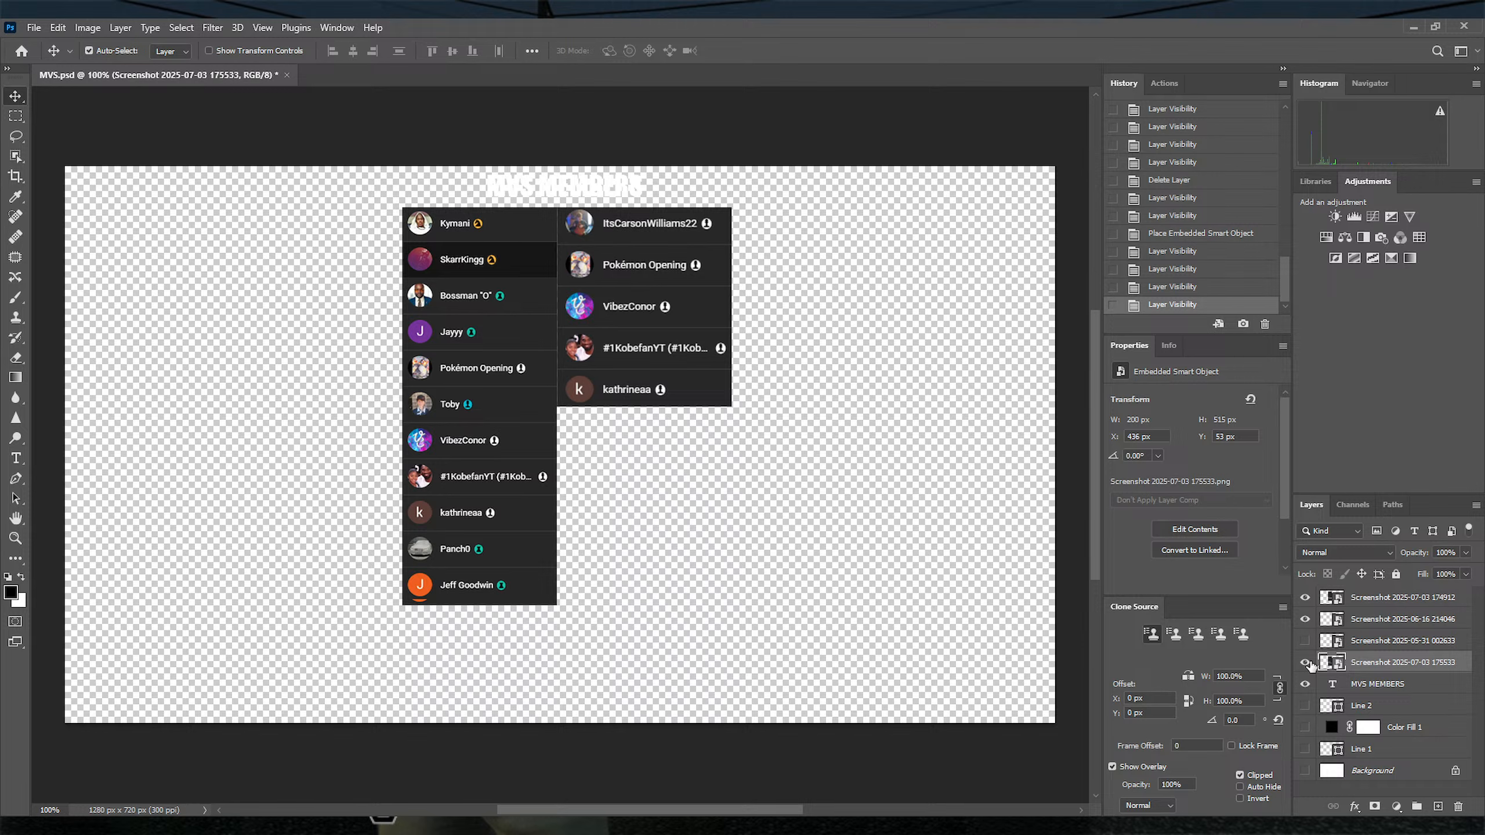
left_click(1305, 598)
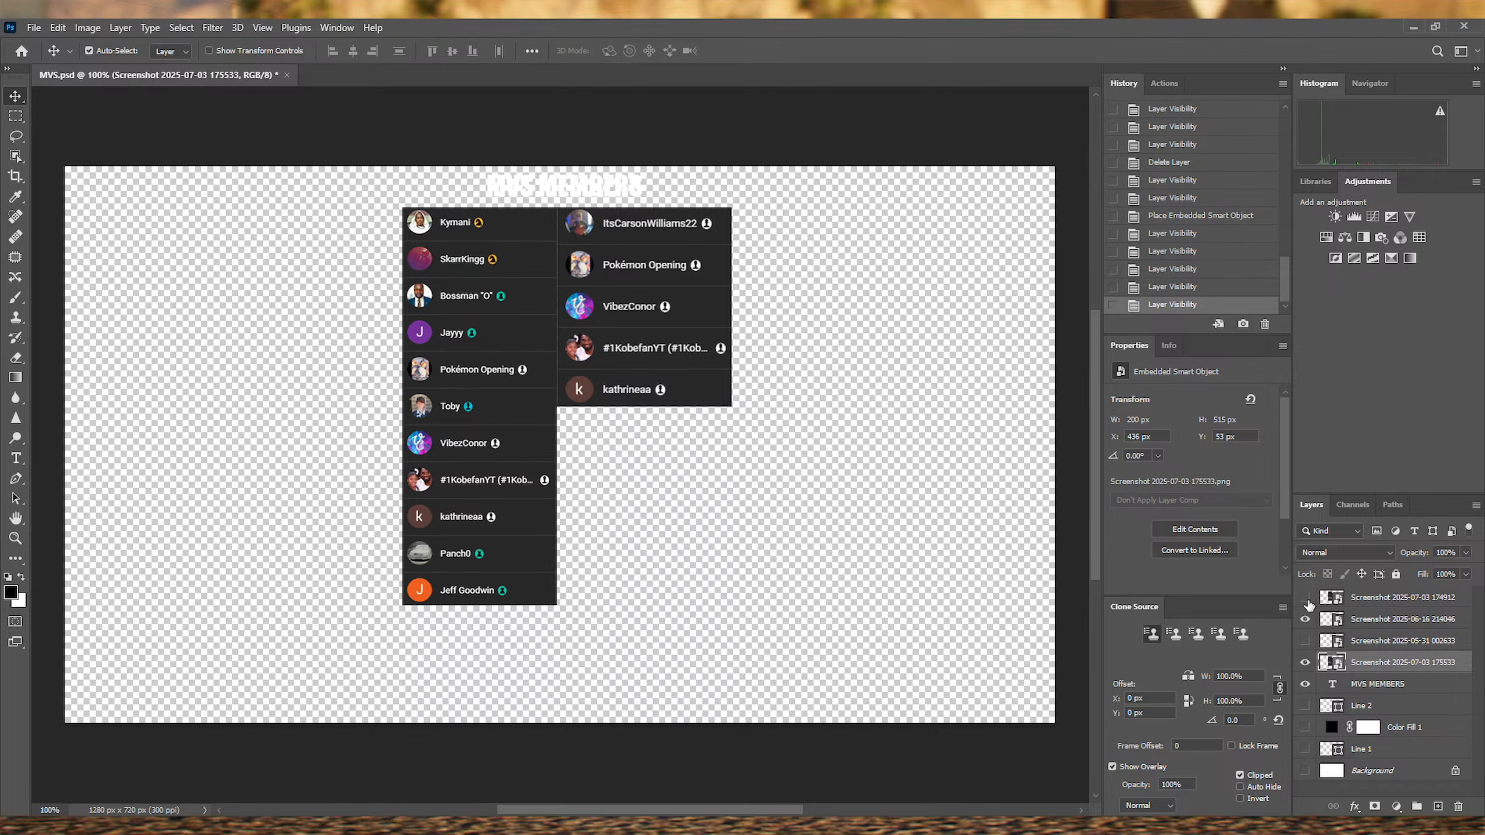
left_click(1305, 598)
left_click(1332, 597)
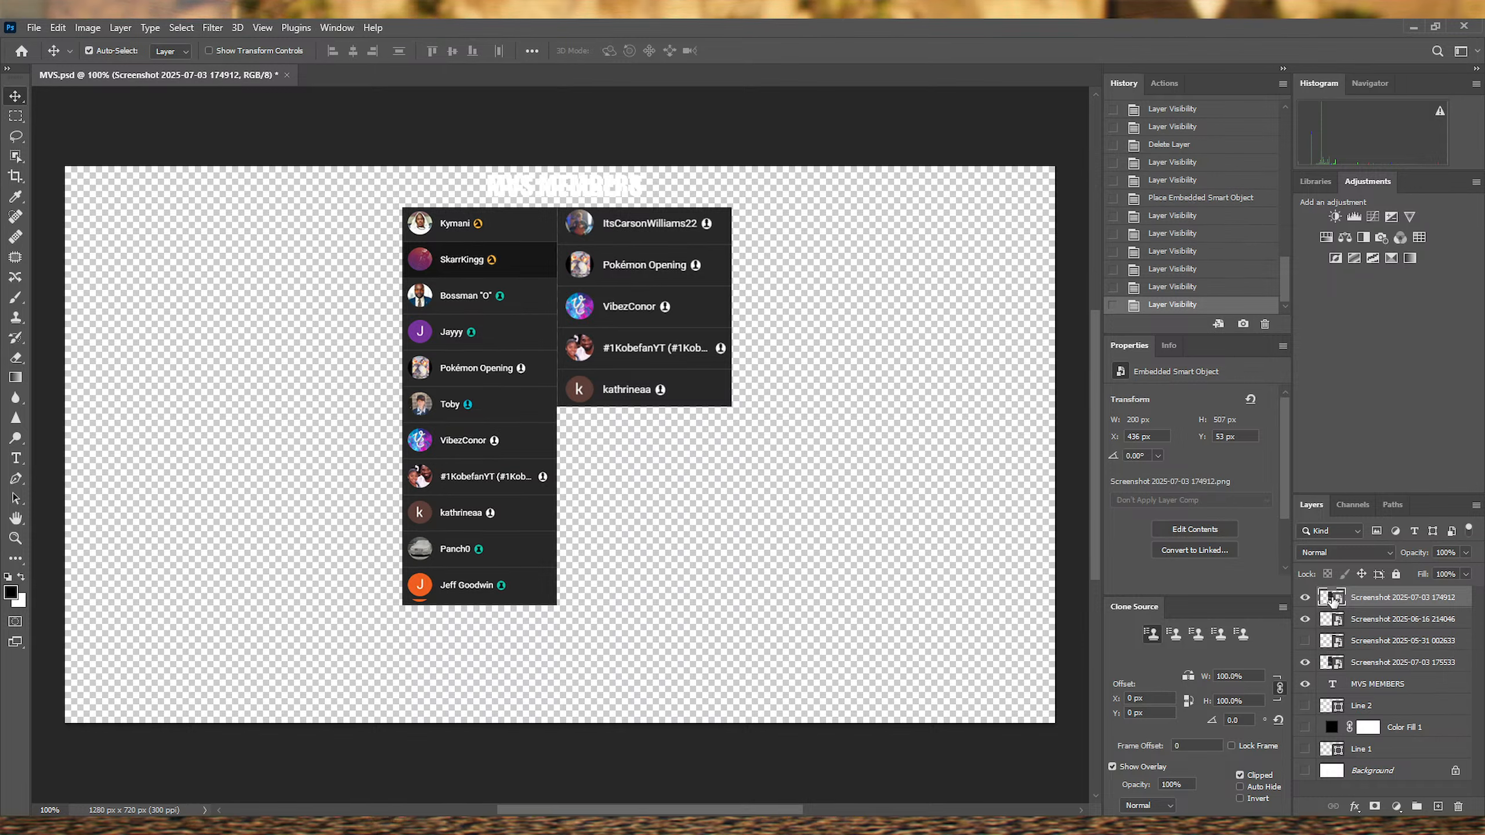
key("Delete")
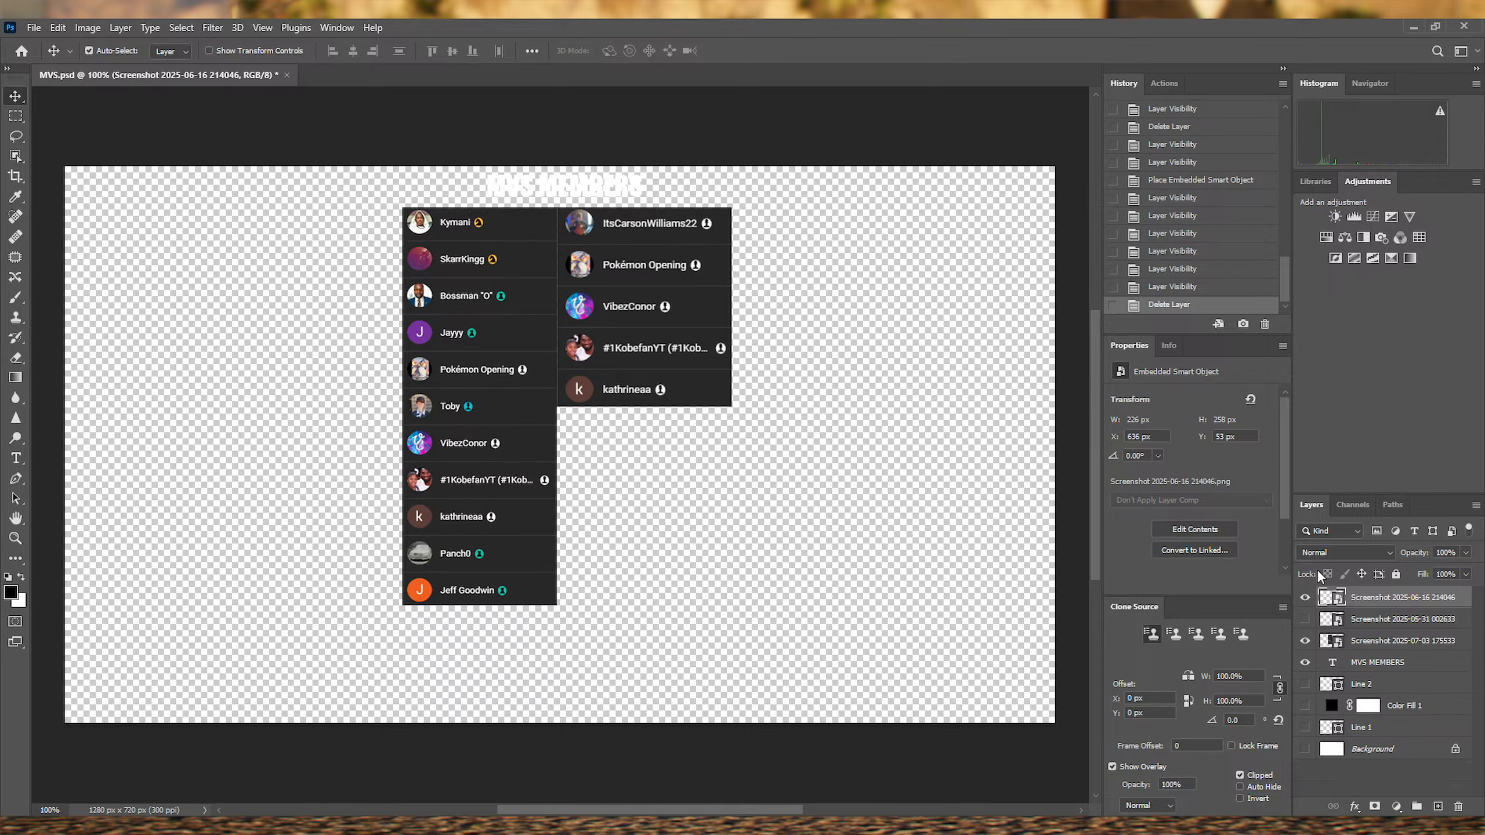
left_click(1306, 597)
left_click(1305, 597)
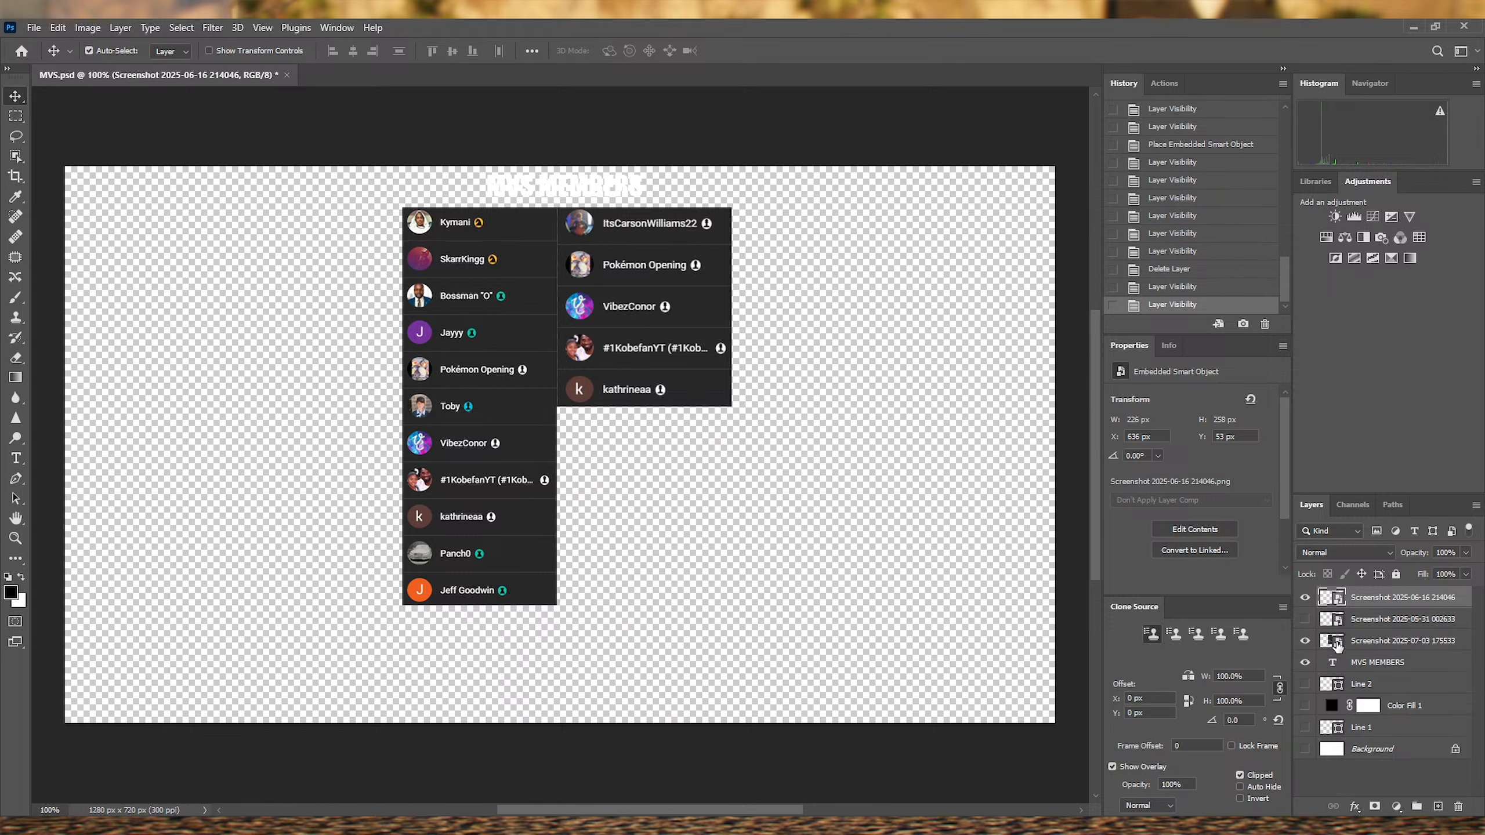
left_click_drag(1336, 644, 1332, 598)
left_click(1305, 618)
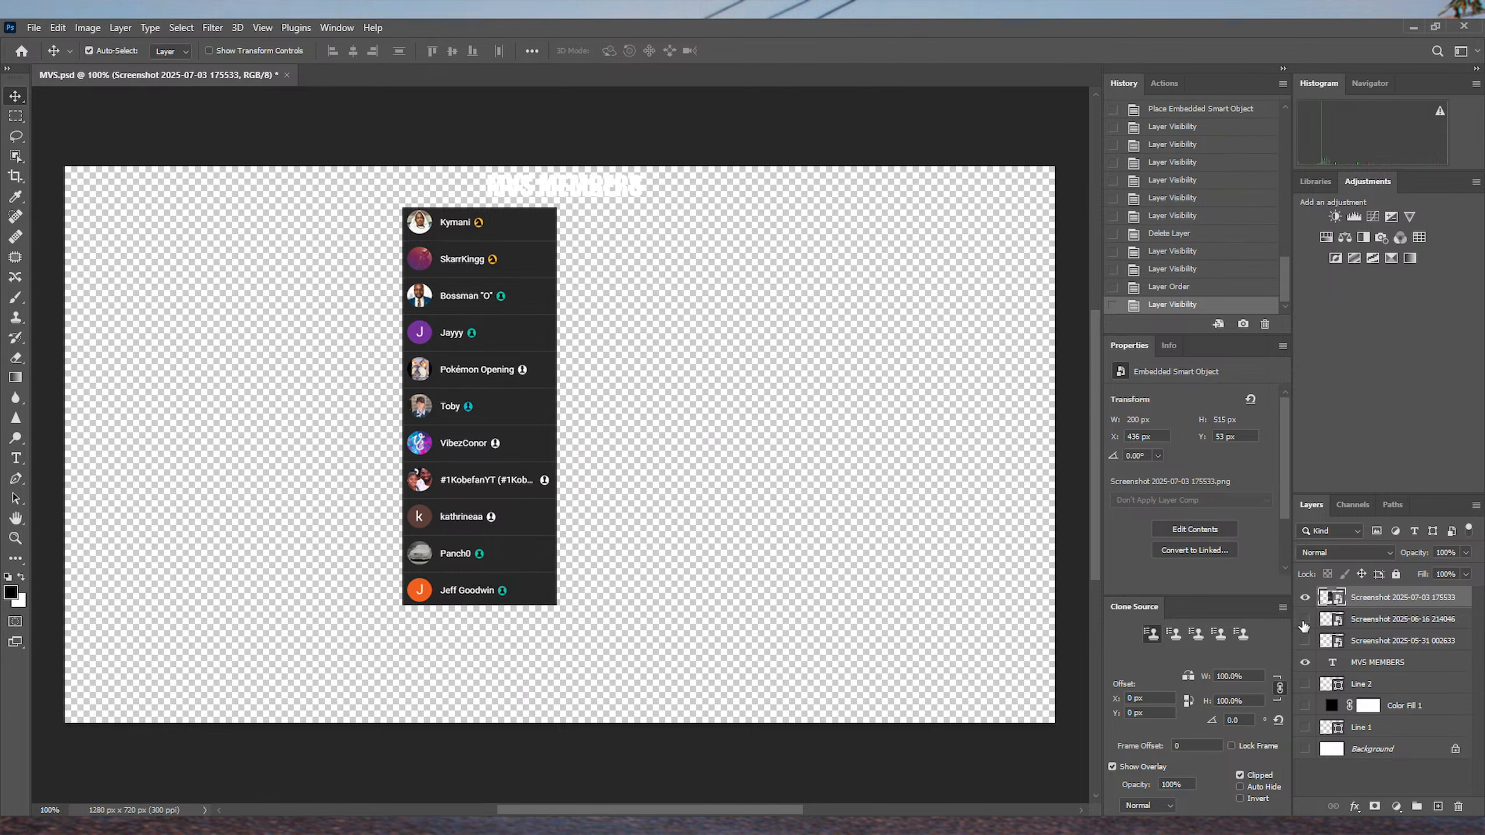
left_click(1305, 618)
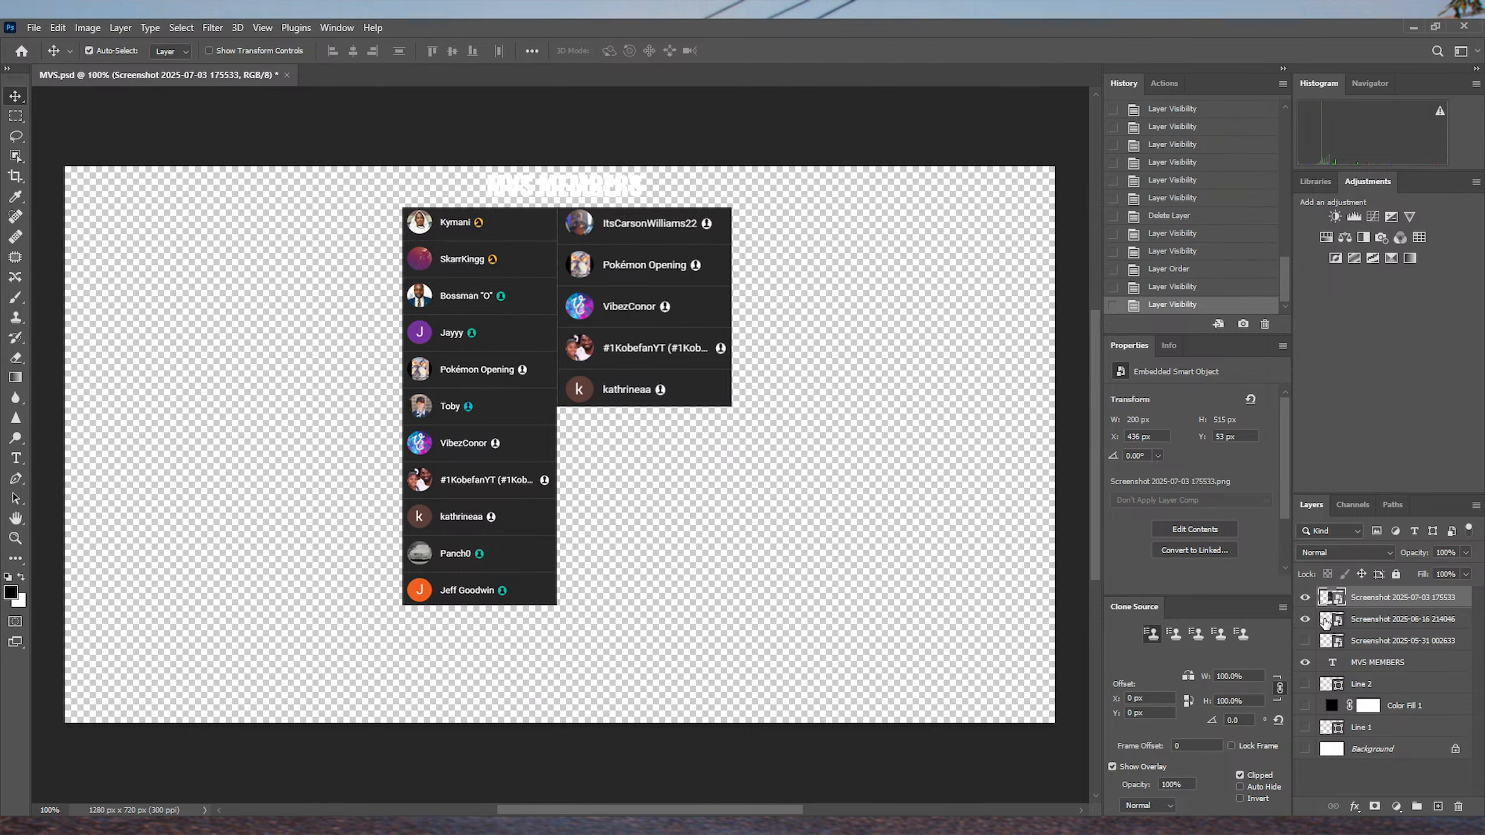
left_click(1325, 621)
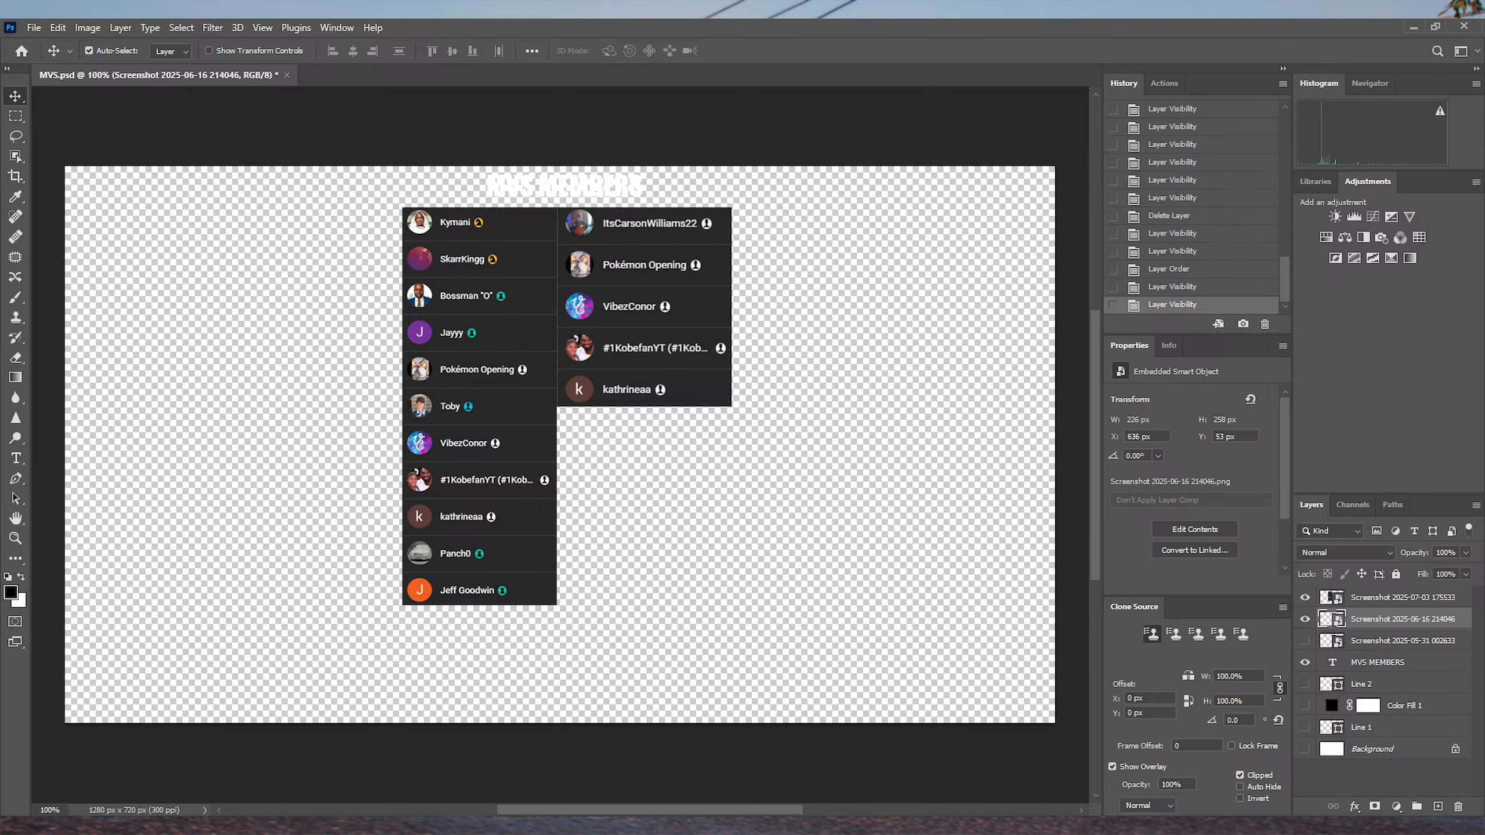
left_click_drag(879, 560, 752, 537)
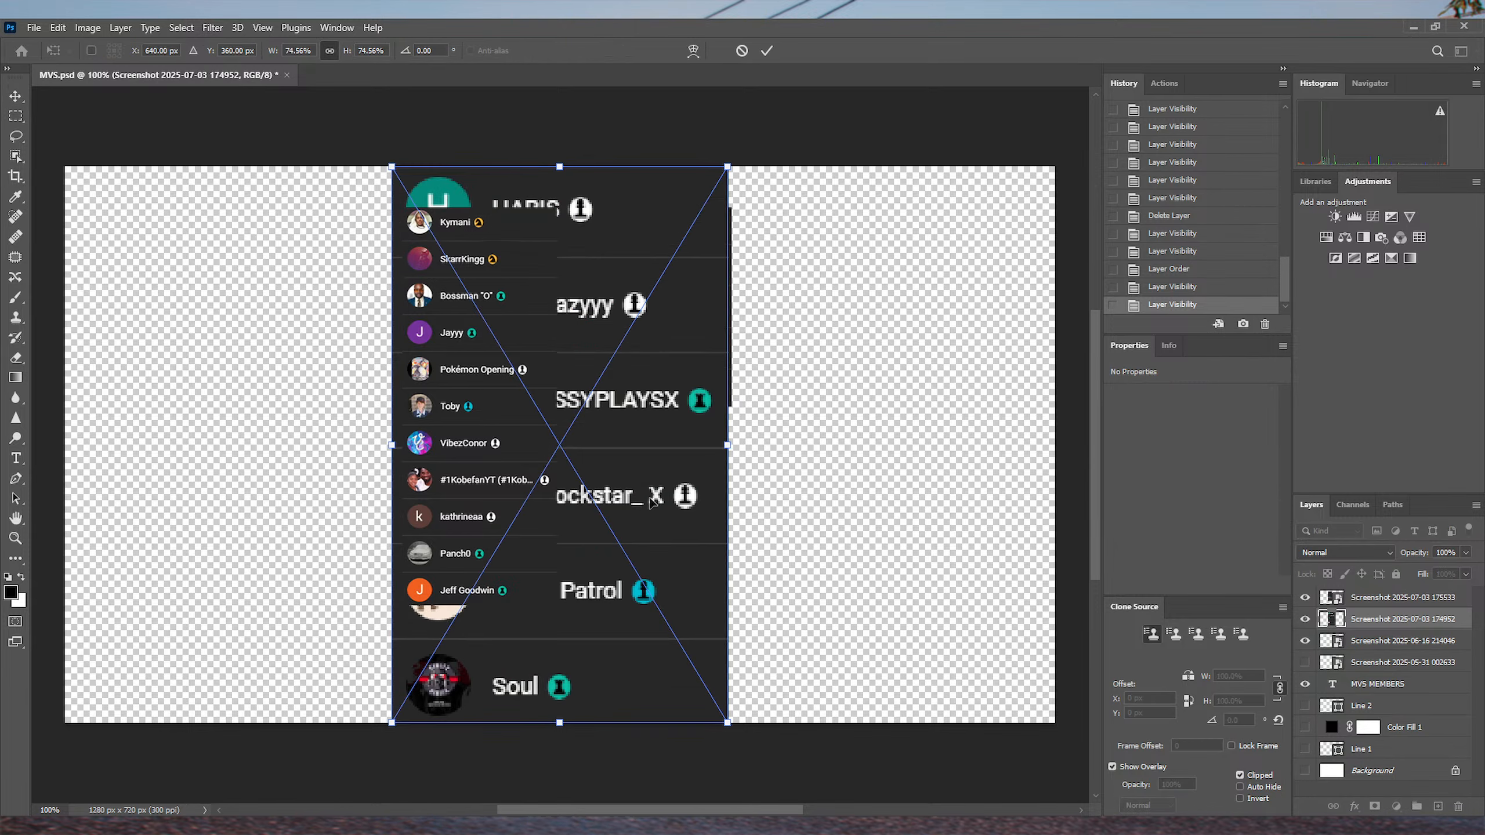
left_click_drag(595, 457, 797, 489)
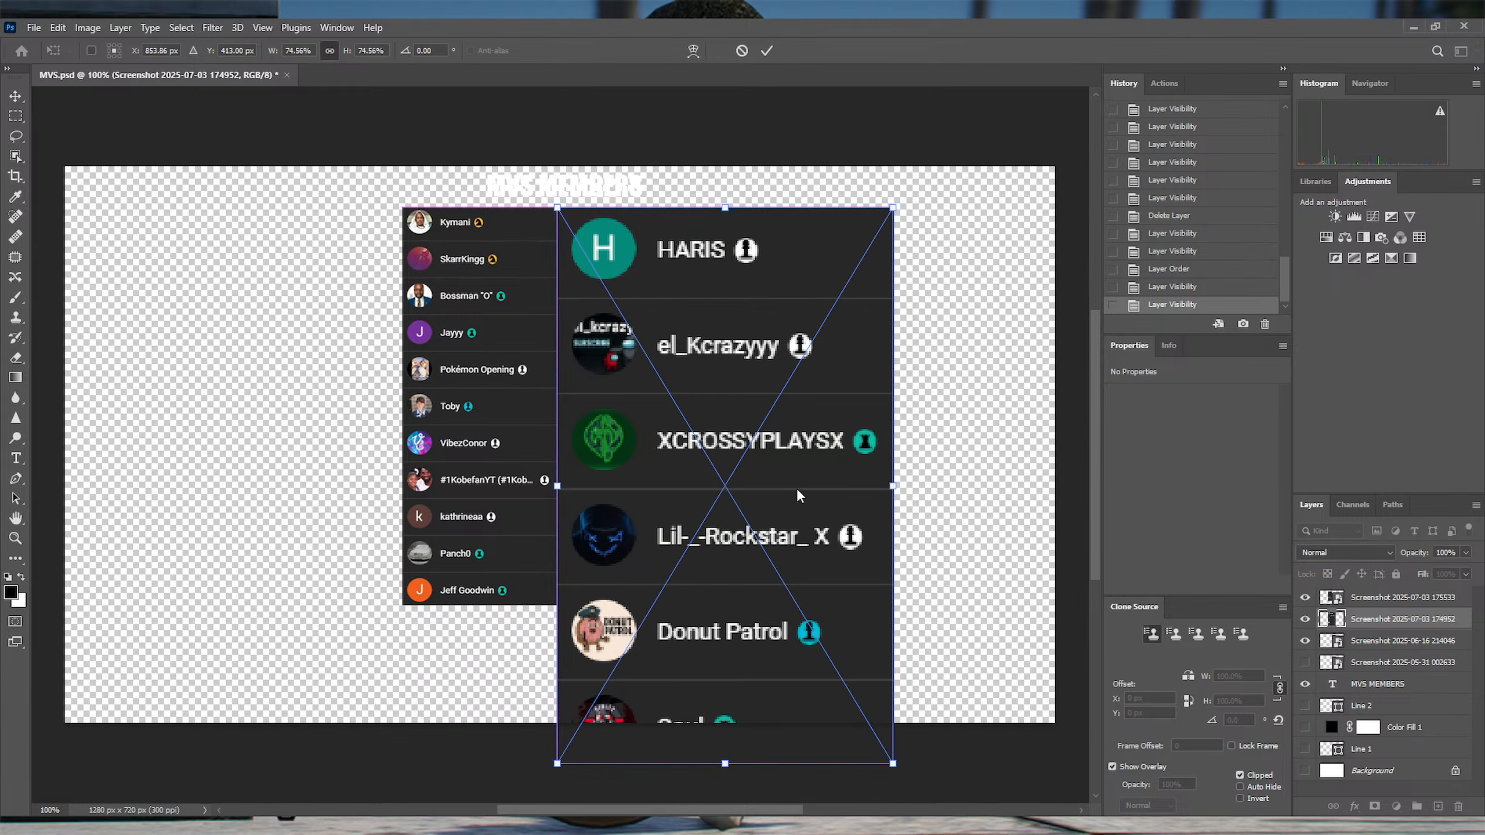
left_click_drag(893, 762, 716, 514)
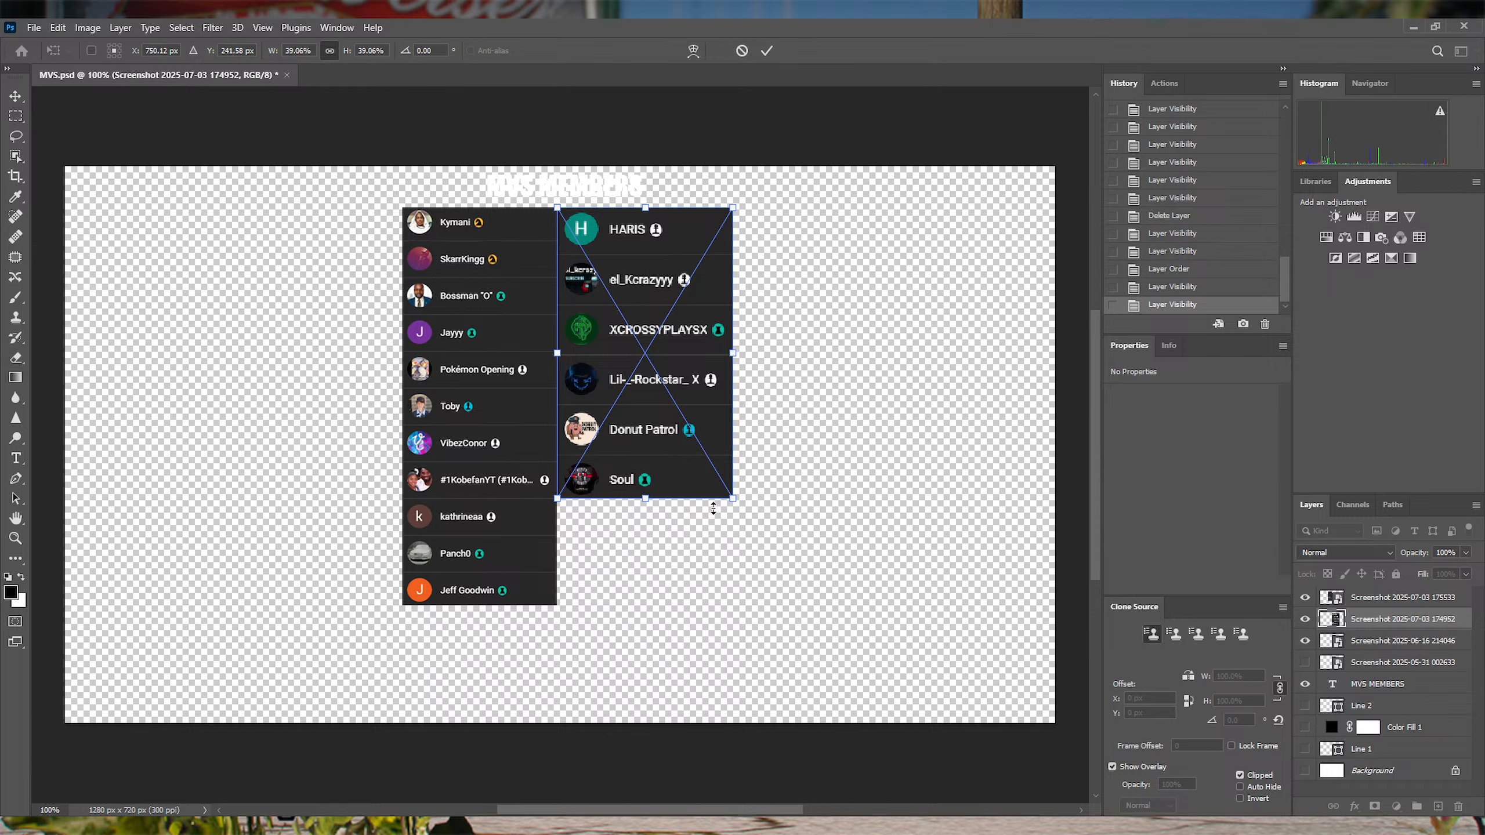
left_click(761, 58)
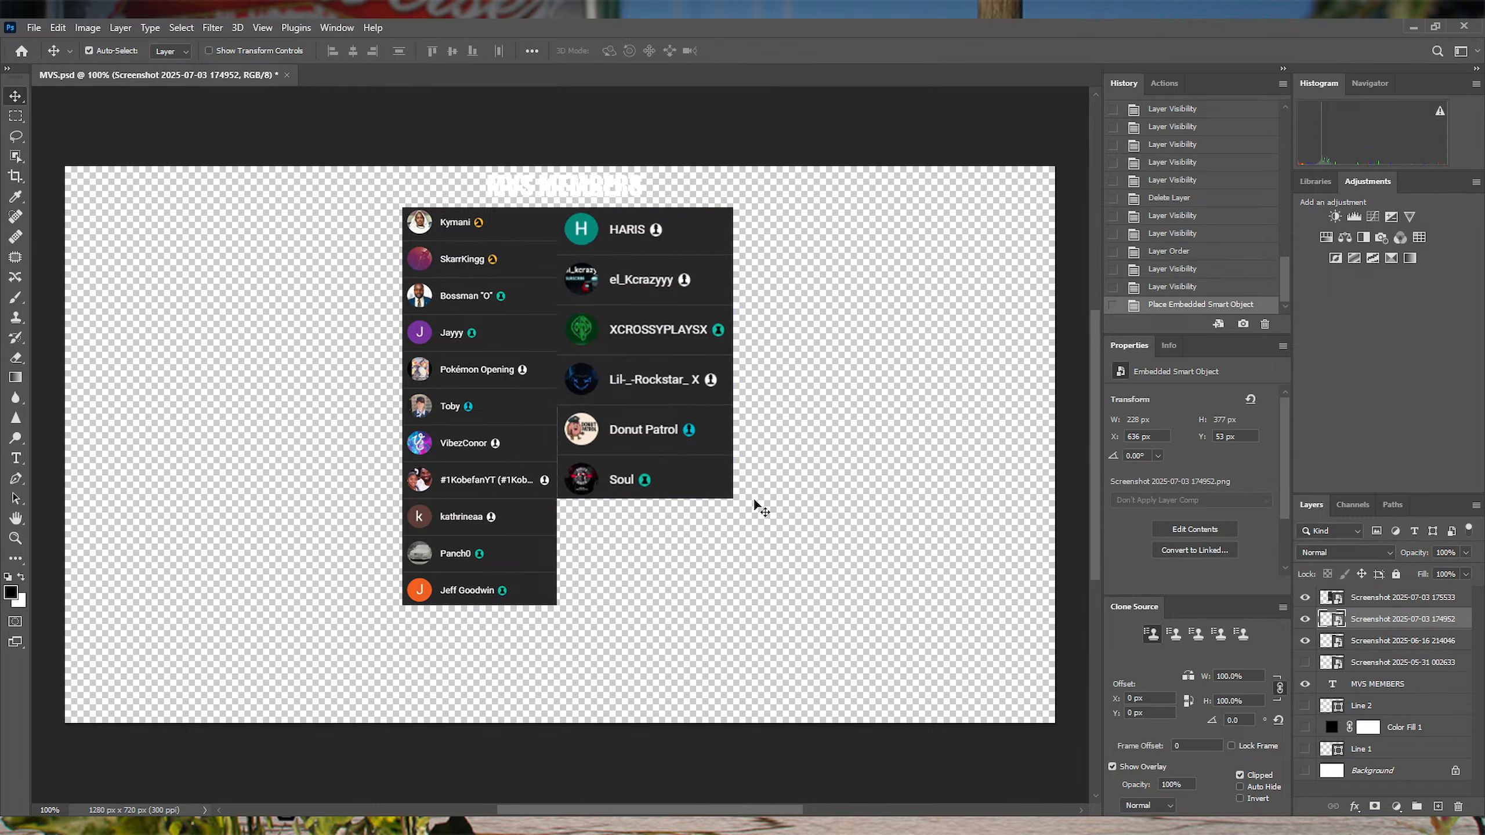
left_click(1304, 618)
left_click(1304, 618)
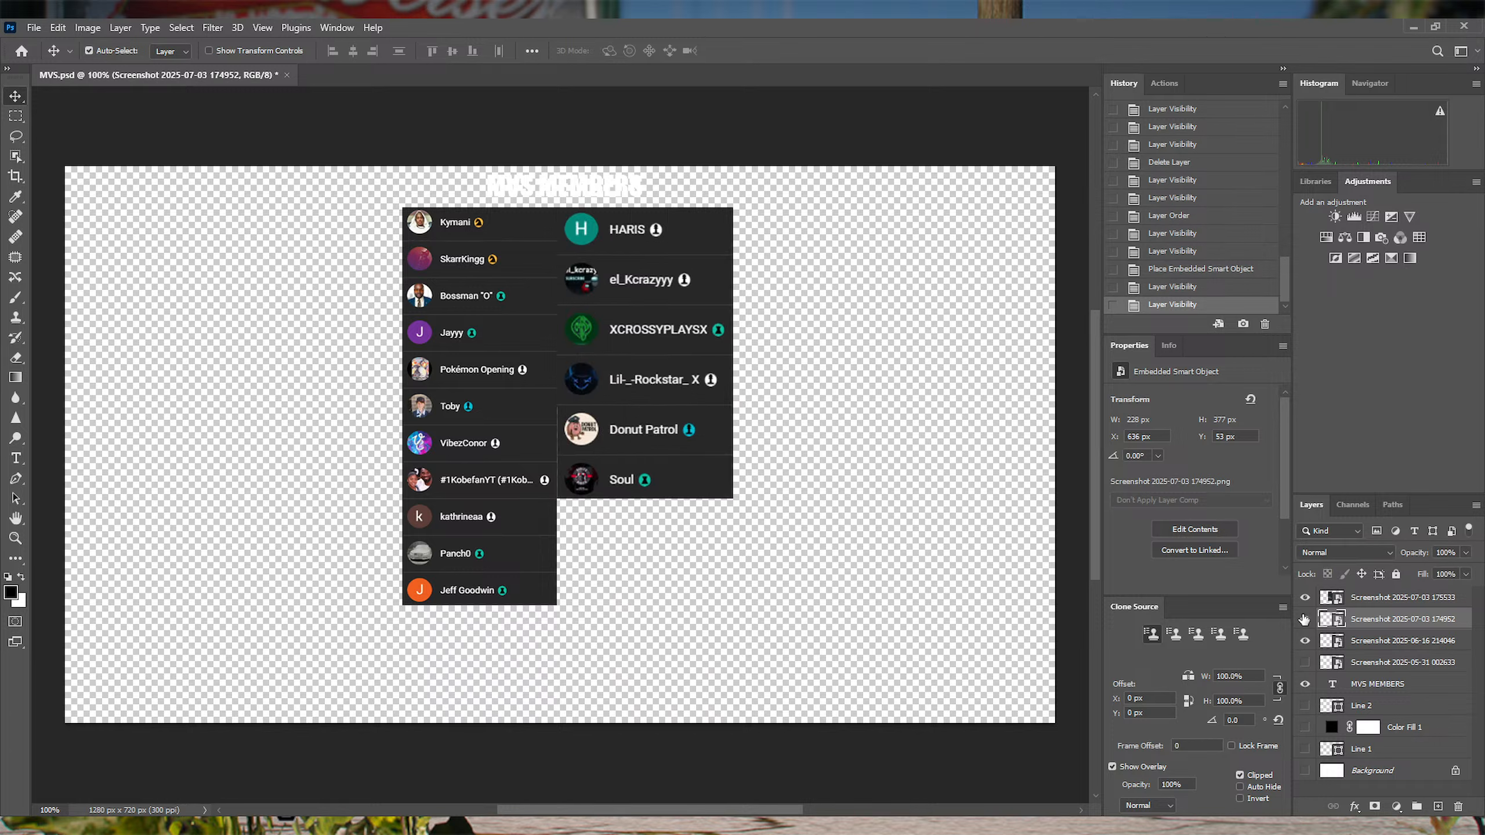
left_click(1304, 619)
left_click(1305, 620)
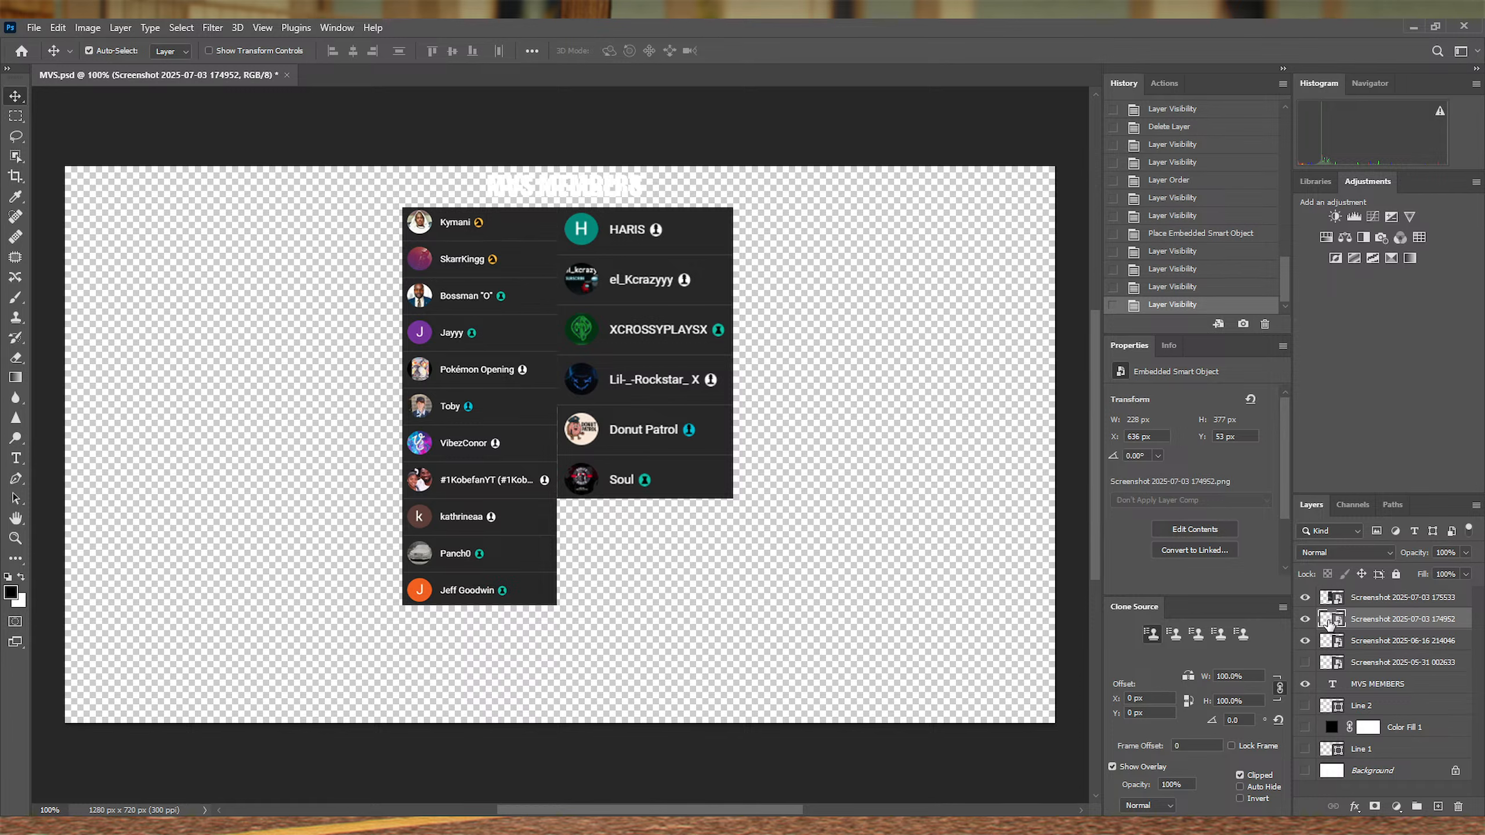
key("Delete")
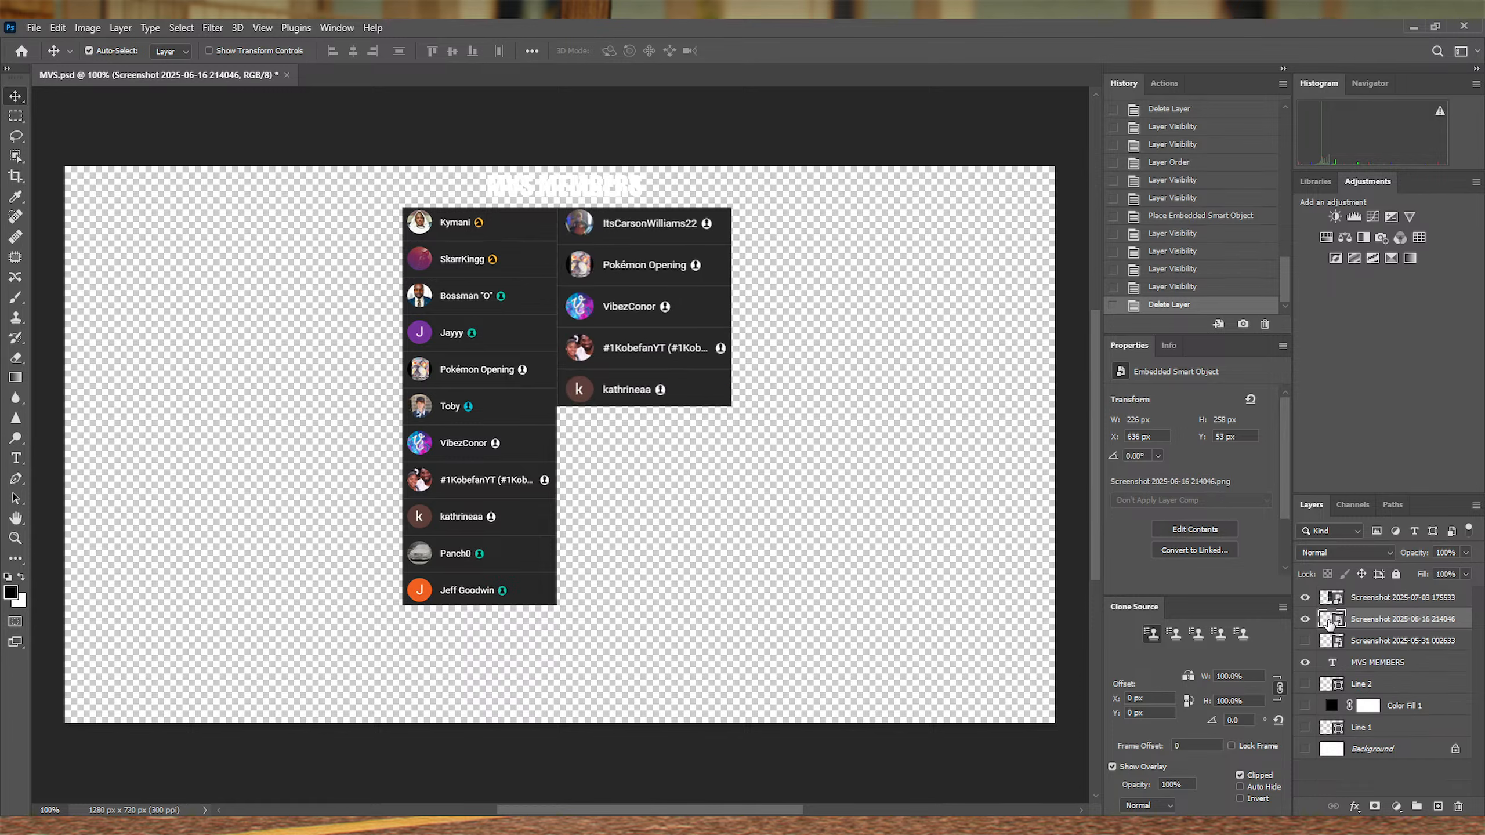
key("ctrl+z")
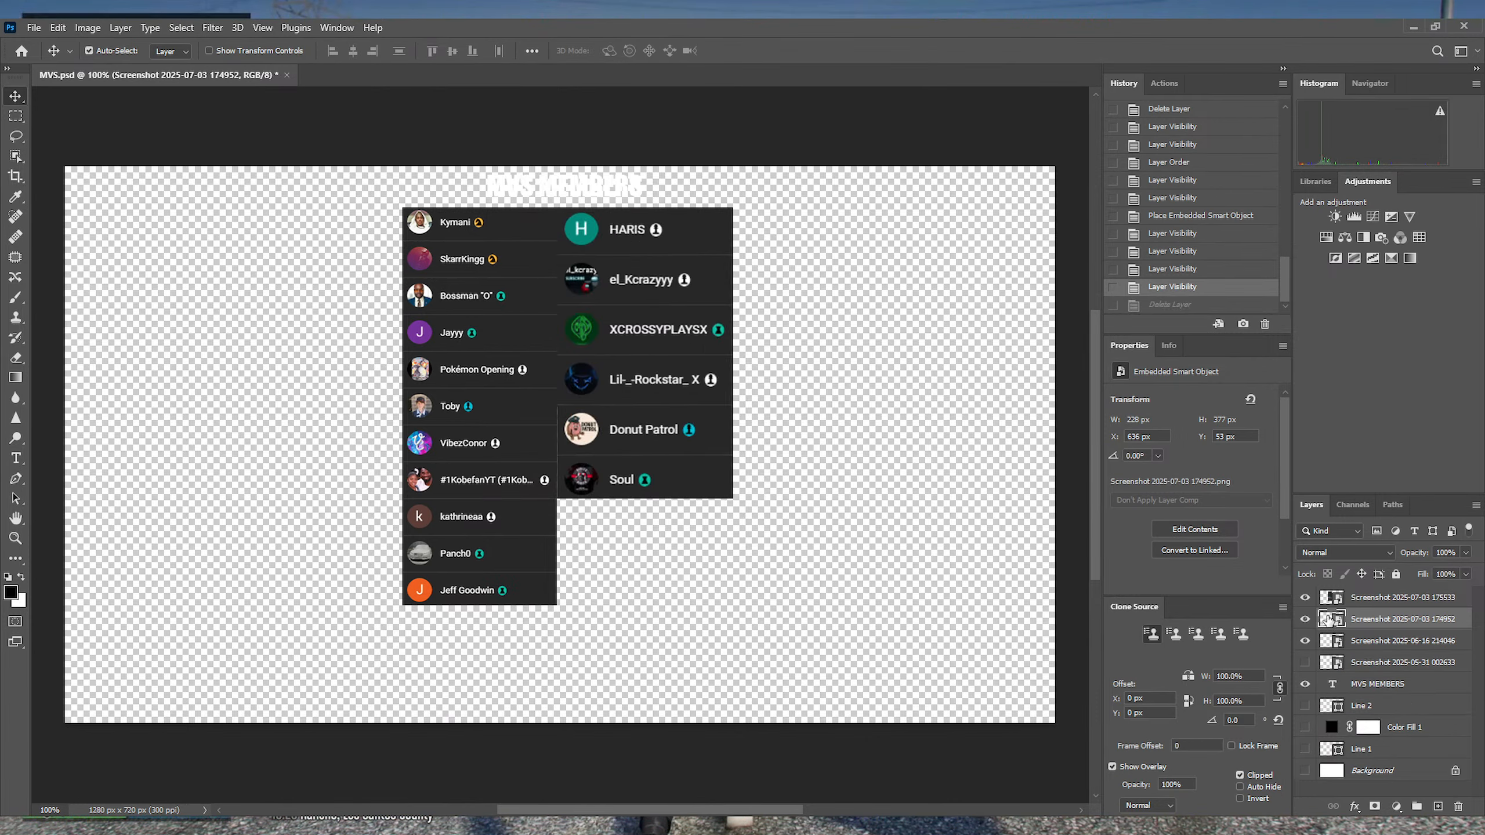
left_click(1304, 597)
left_click(1304, 598)
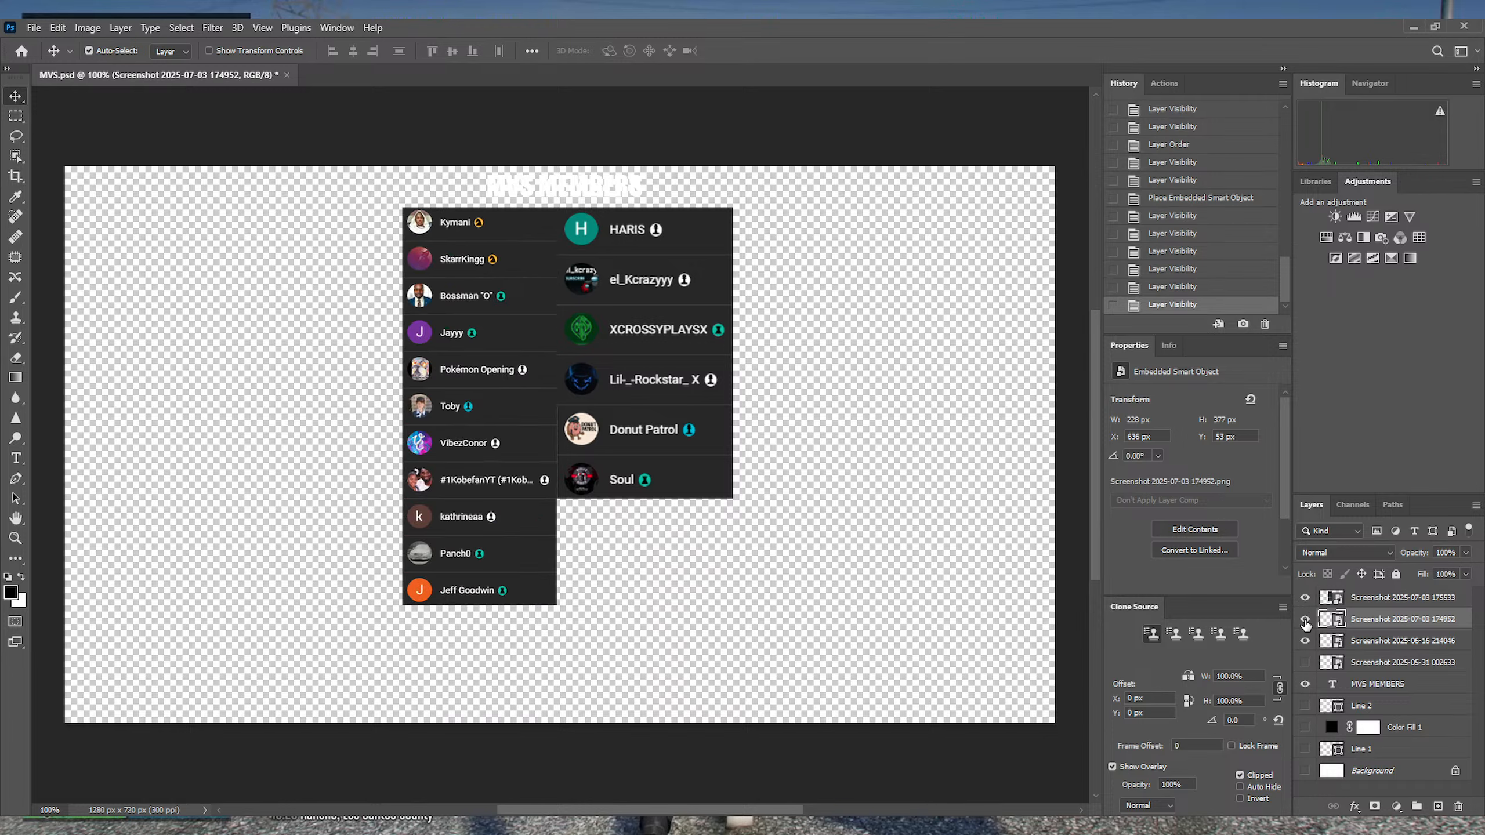
left_click(1305, 620)
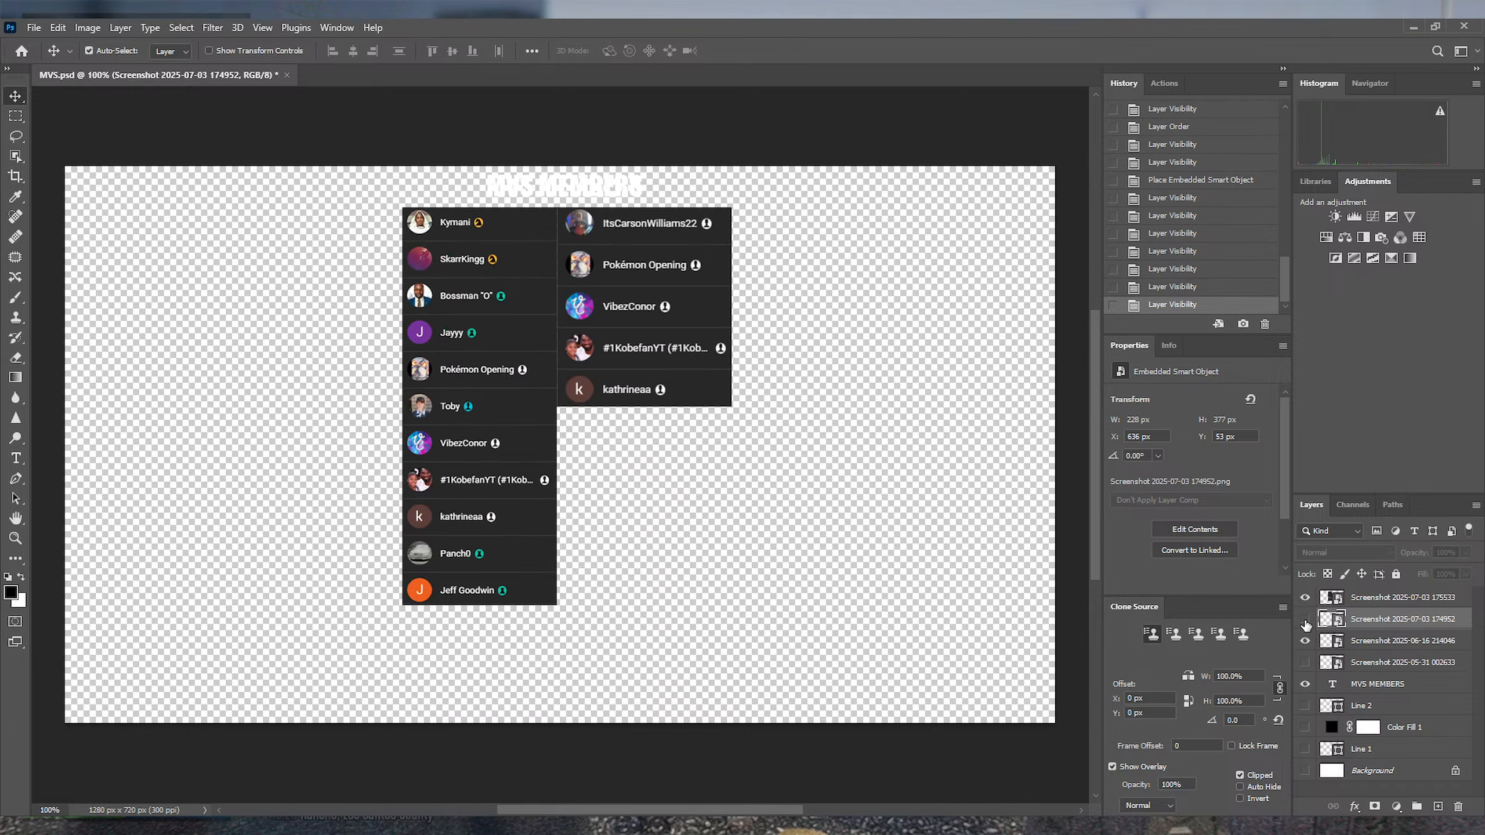
left_click(1304, 620)
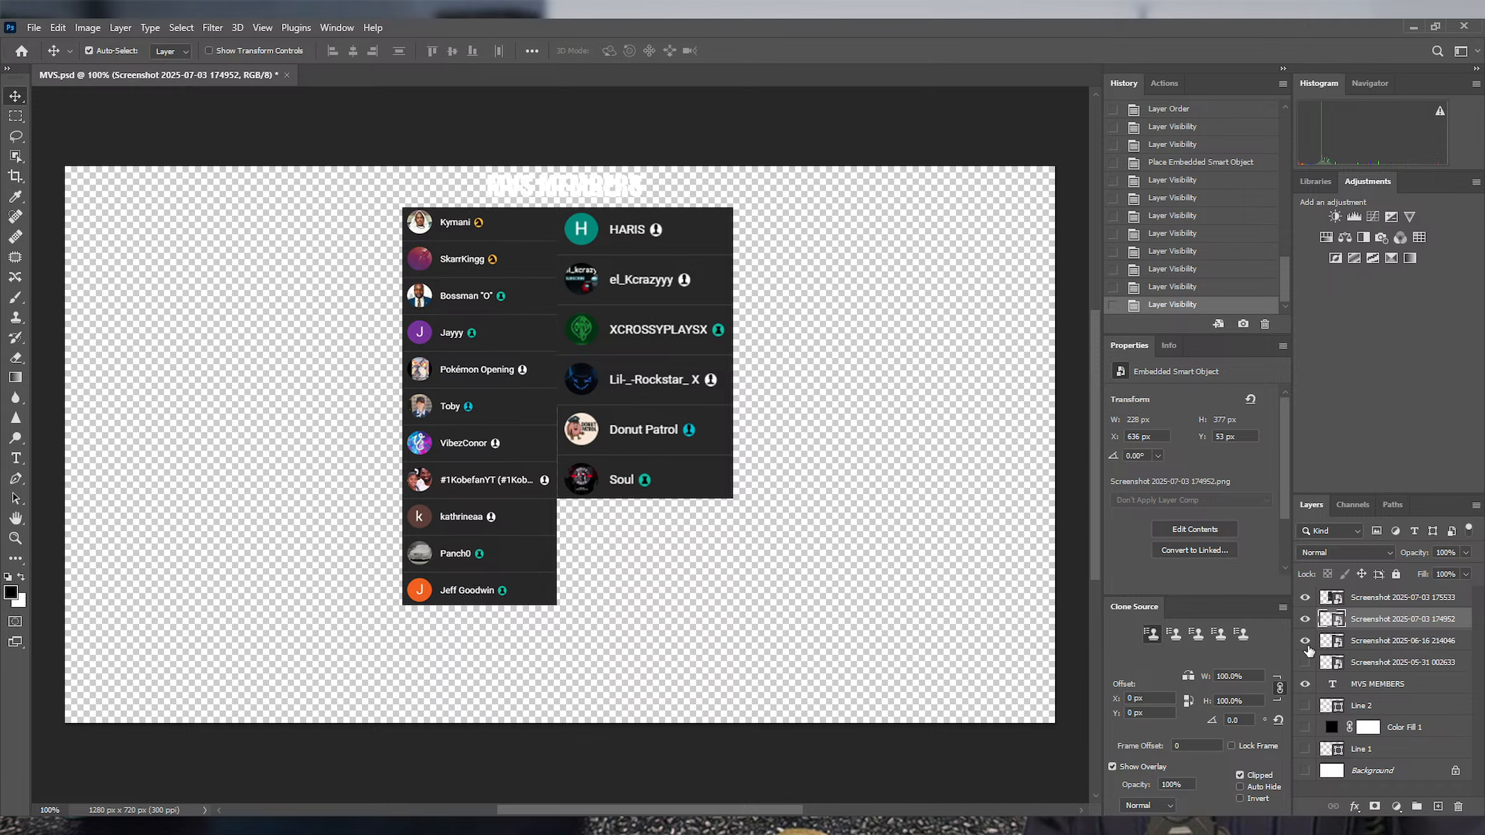
left_click(1336, 642)
key("Delete")
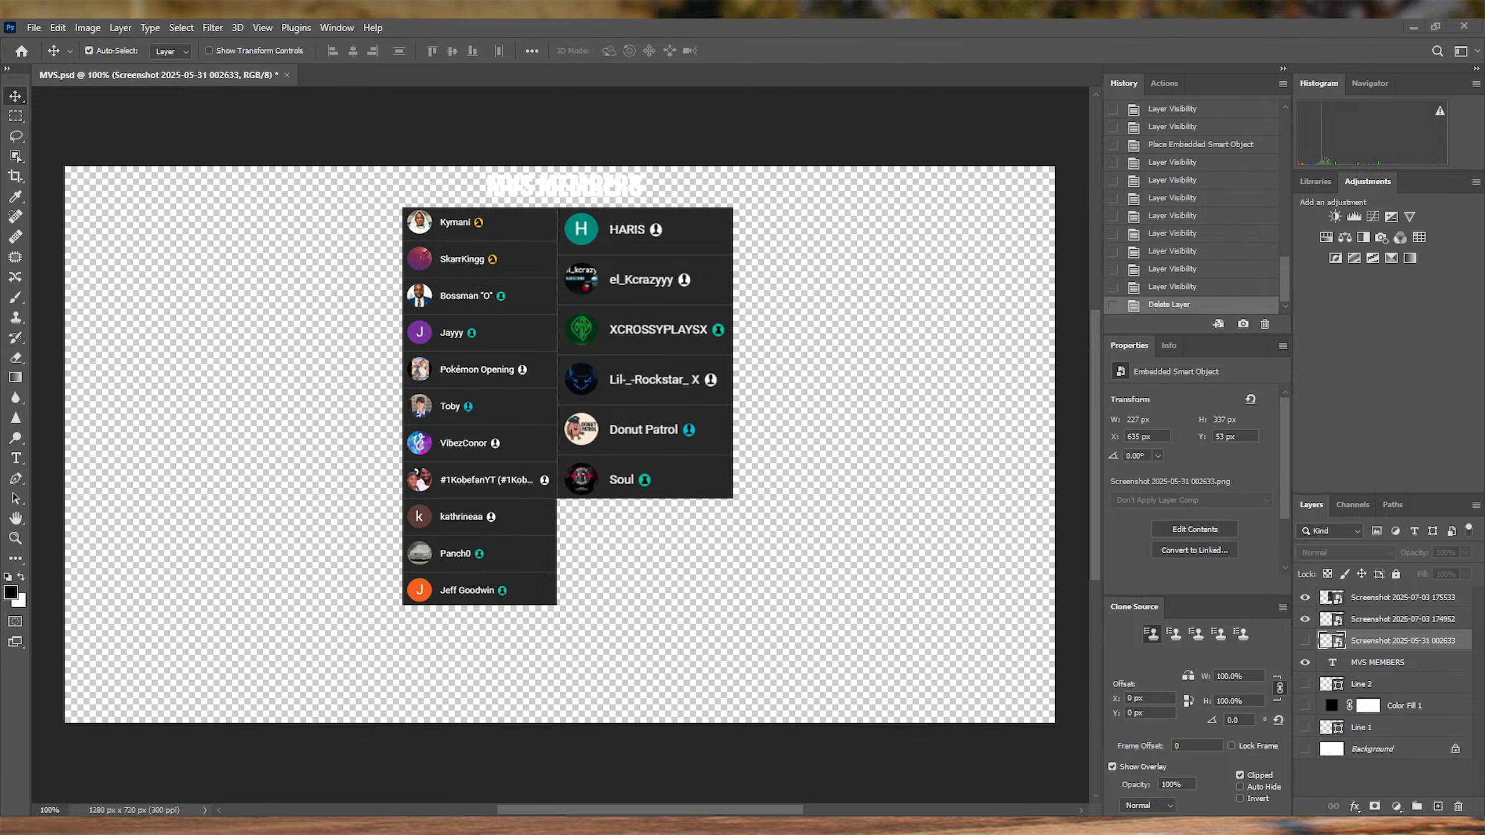
left_click_drag(606, 460, 547, 503)
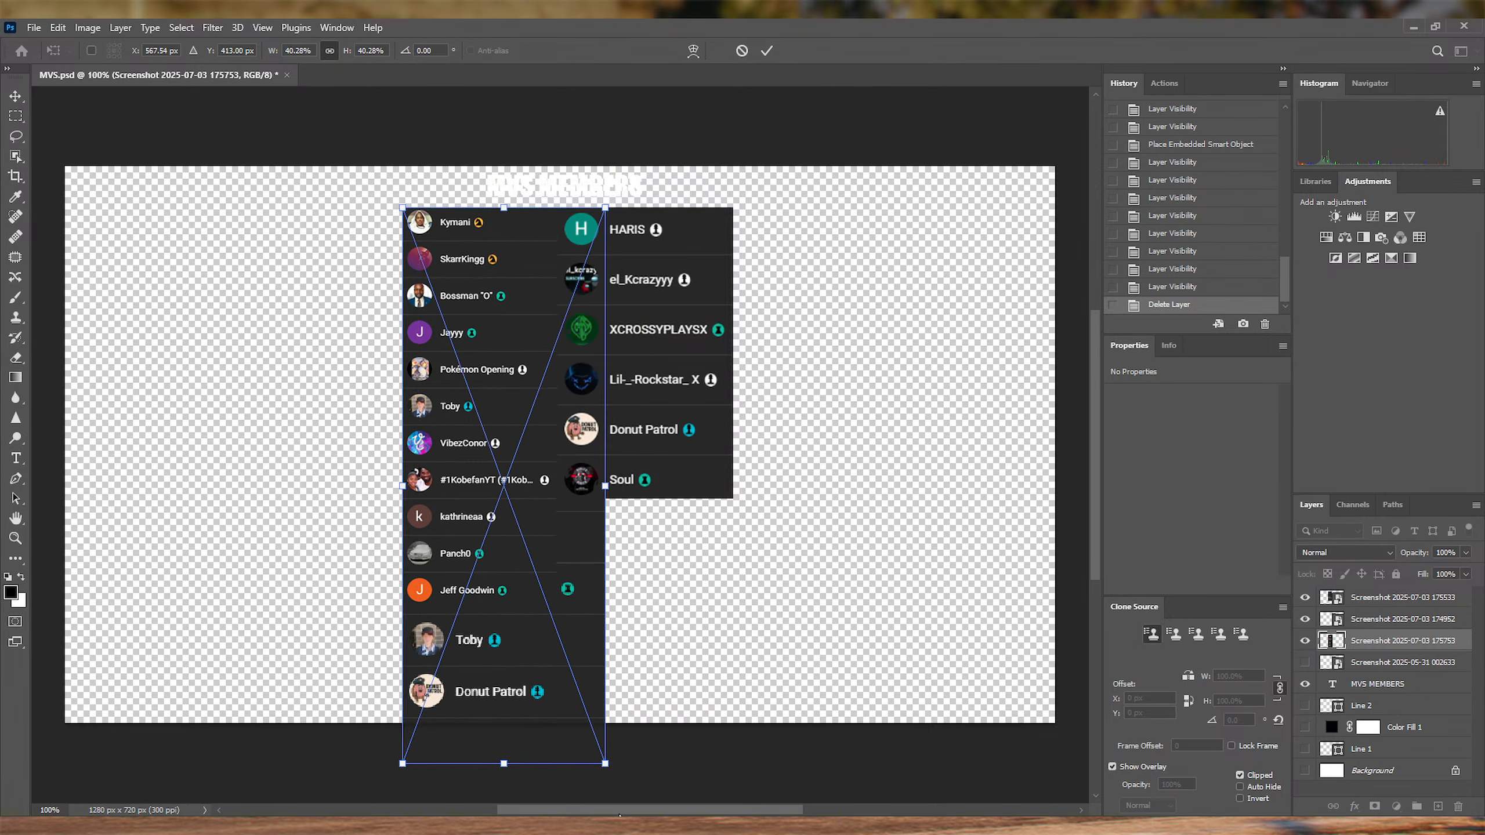
left_click_drag(605, 764, 512, 649)
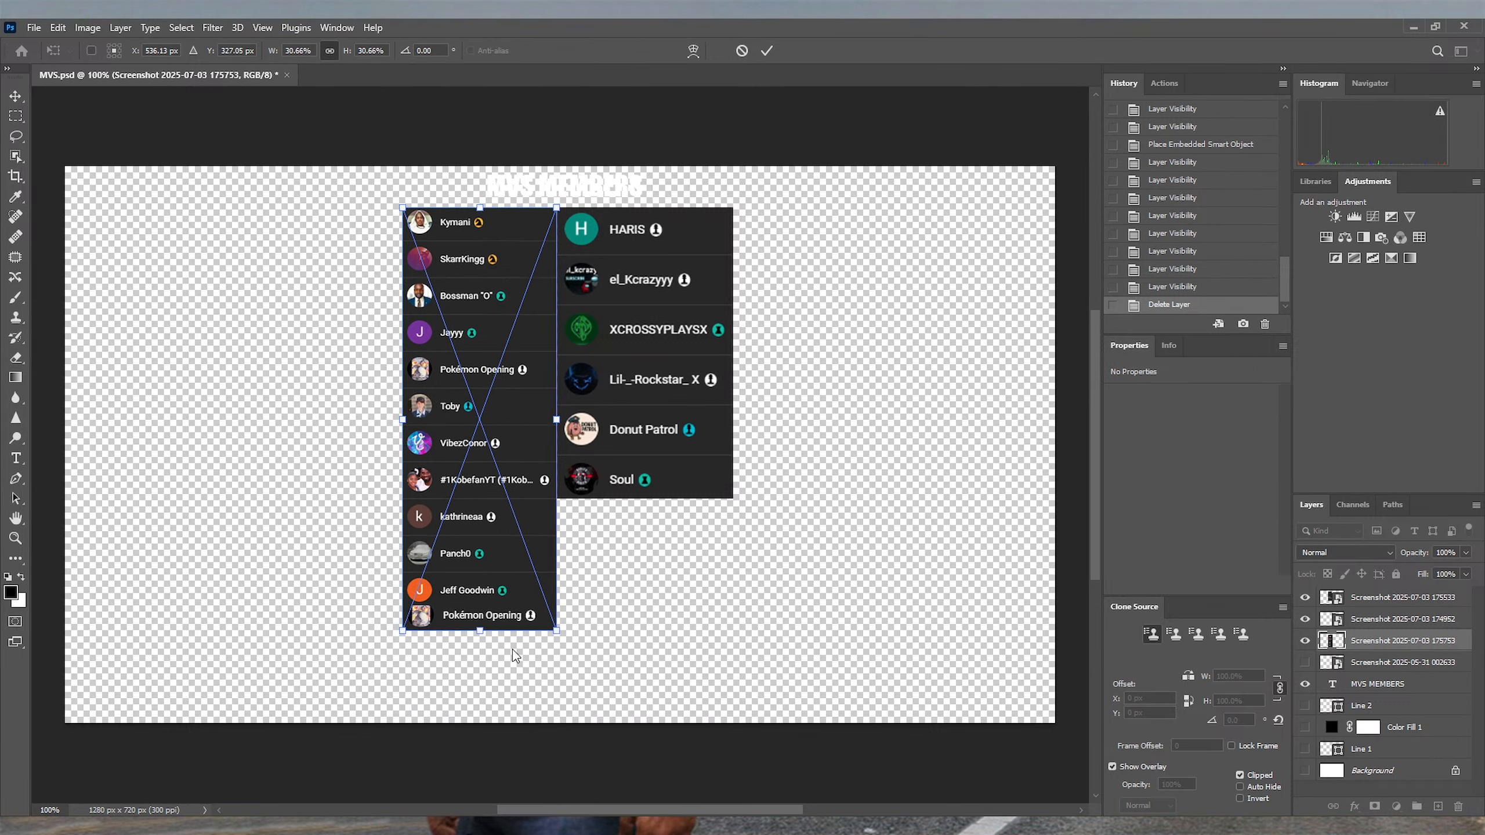
left_click(765, 51)
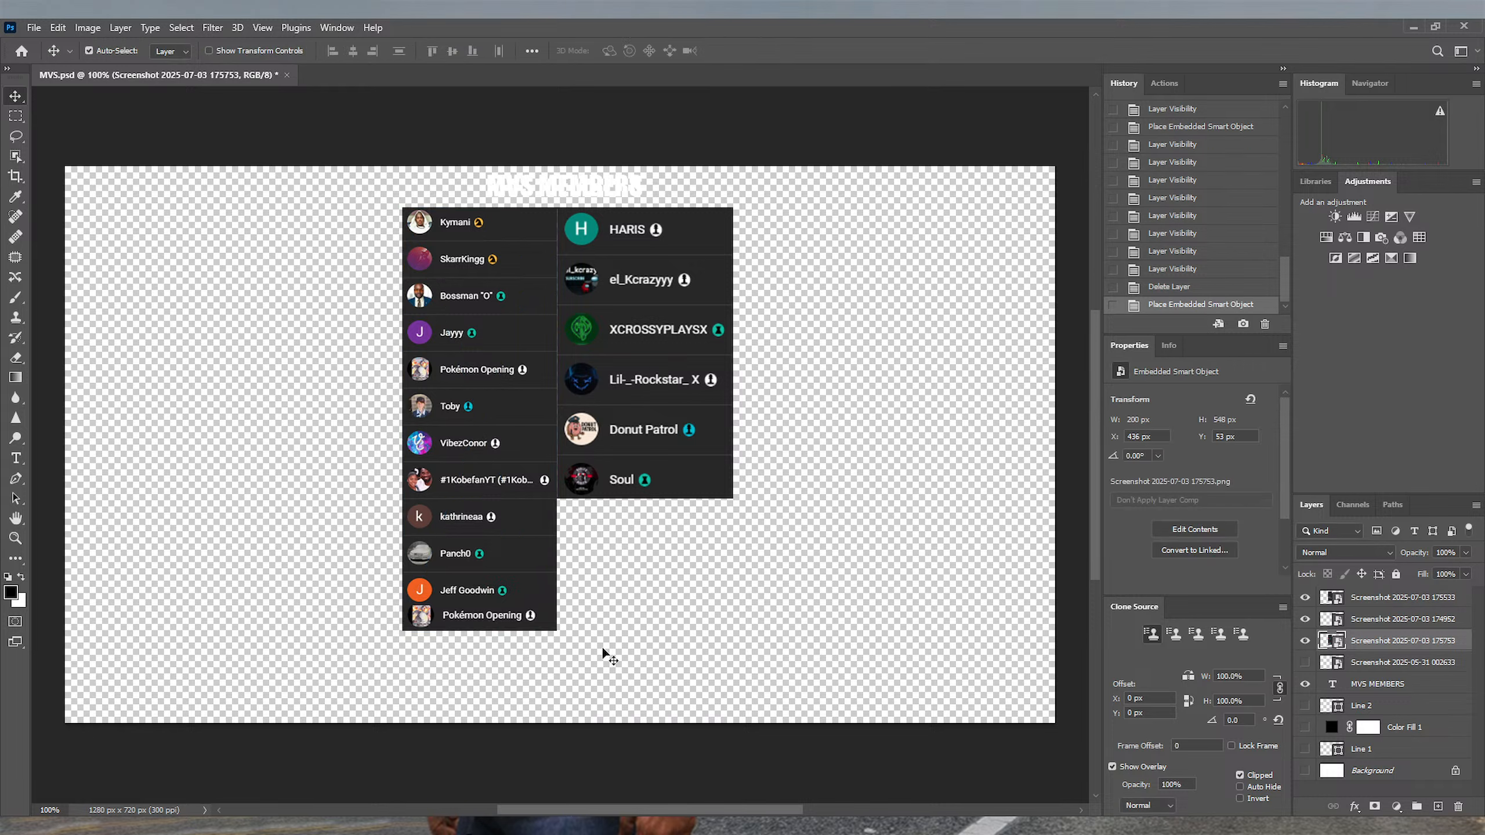
left_click(1304, 641)
left_click(1304, 642)
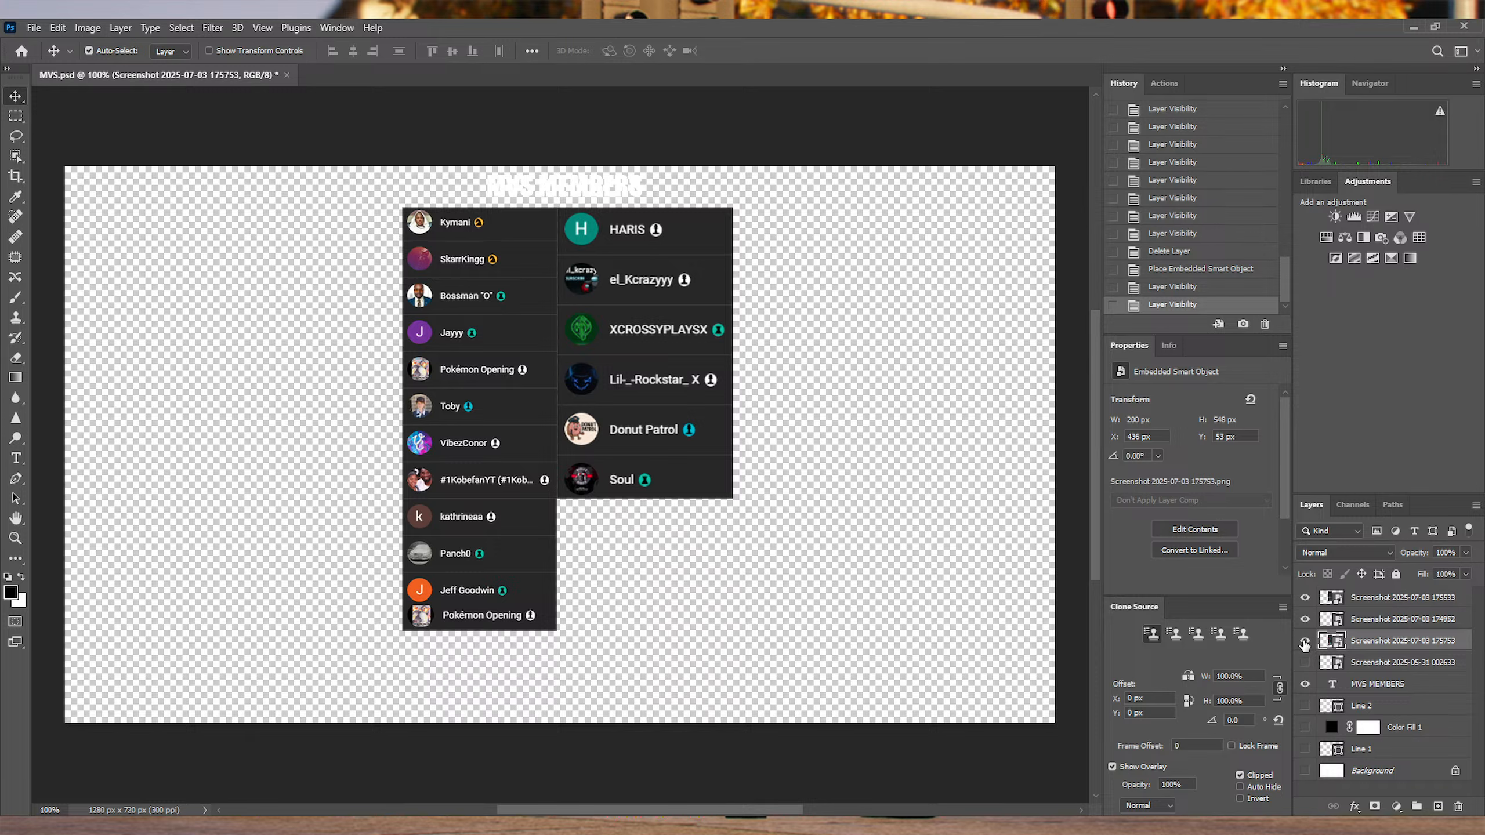
left_click(1304, 641)
left_click(1304, 641)
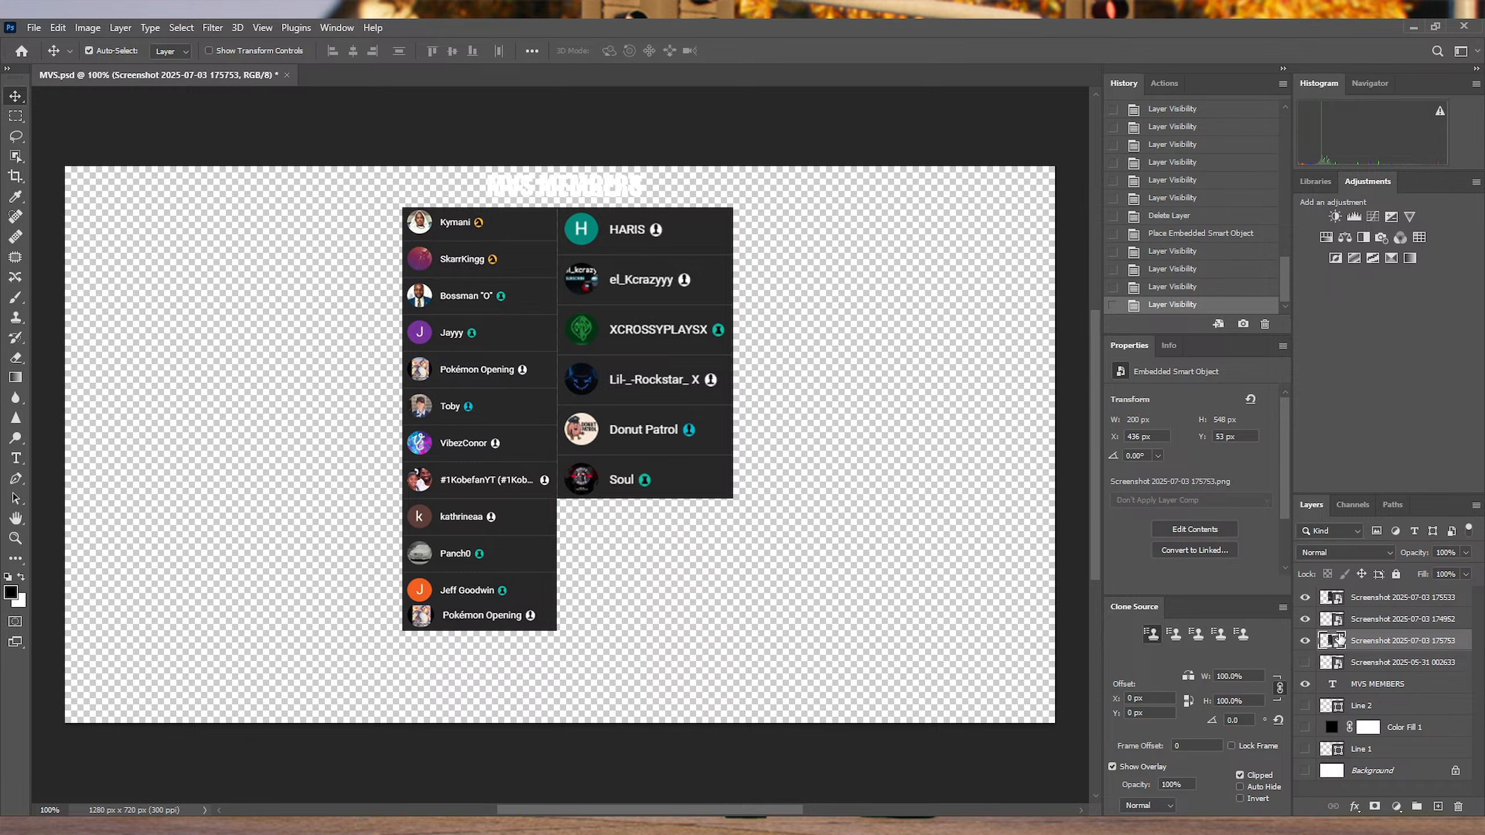
left_click_drag(1333, 588, 1332, 593)
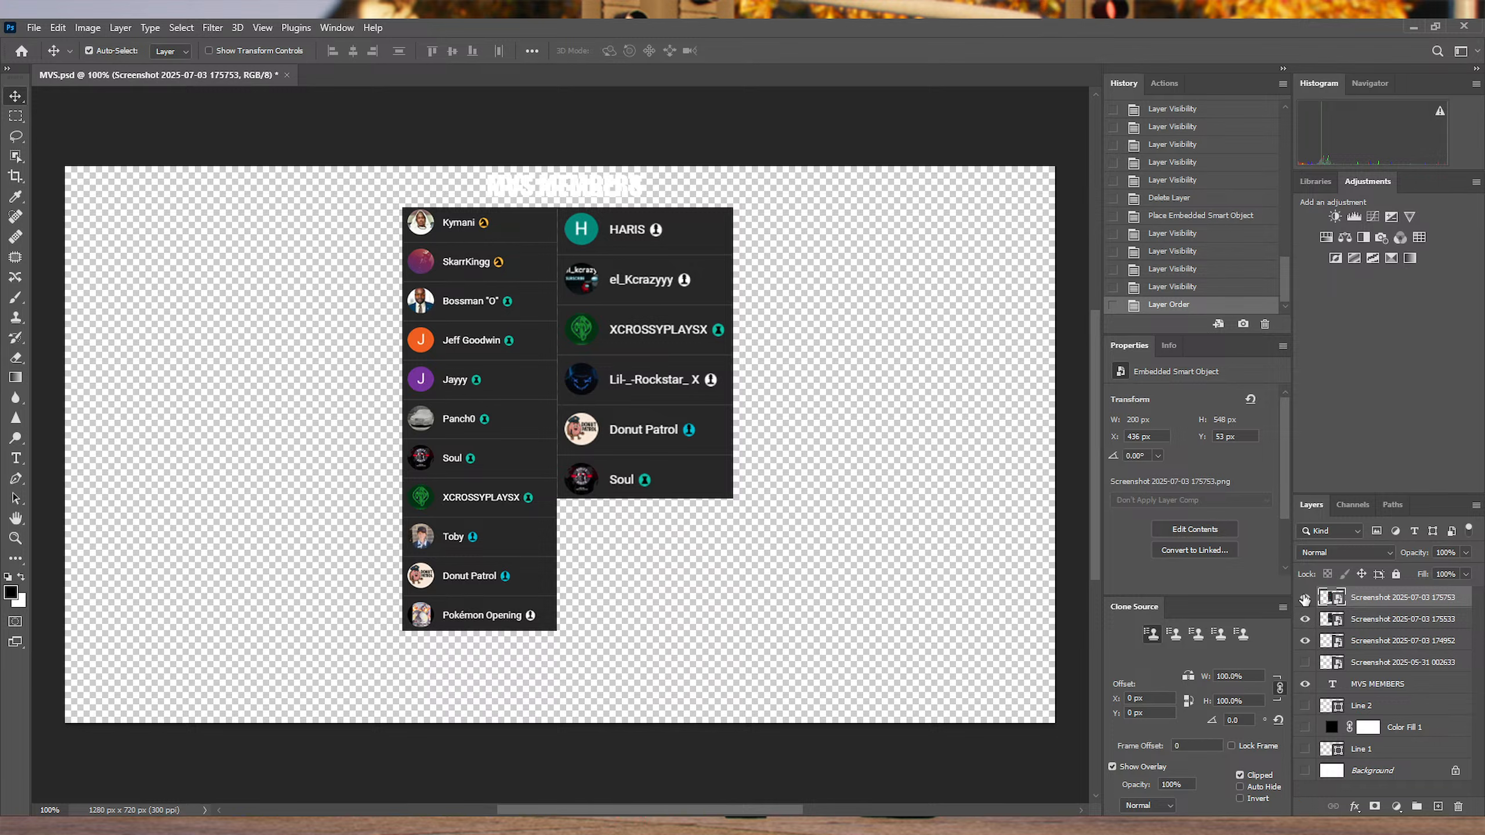
left_click(1304, 597)
left_click(1304, 597)
left_click(1304, 597)
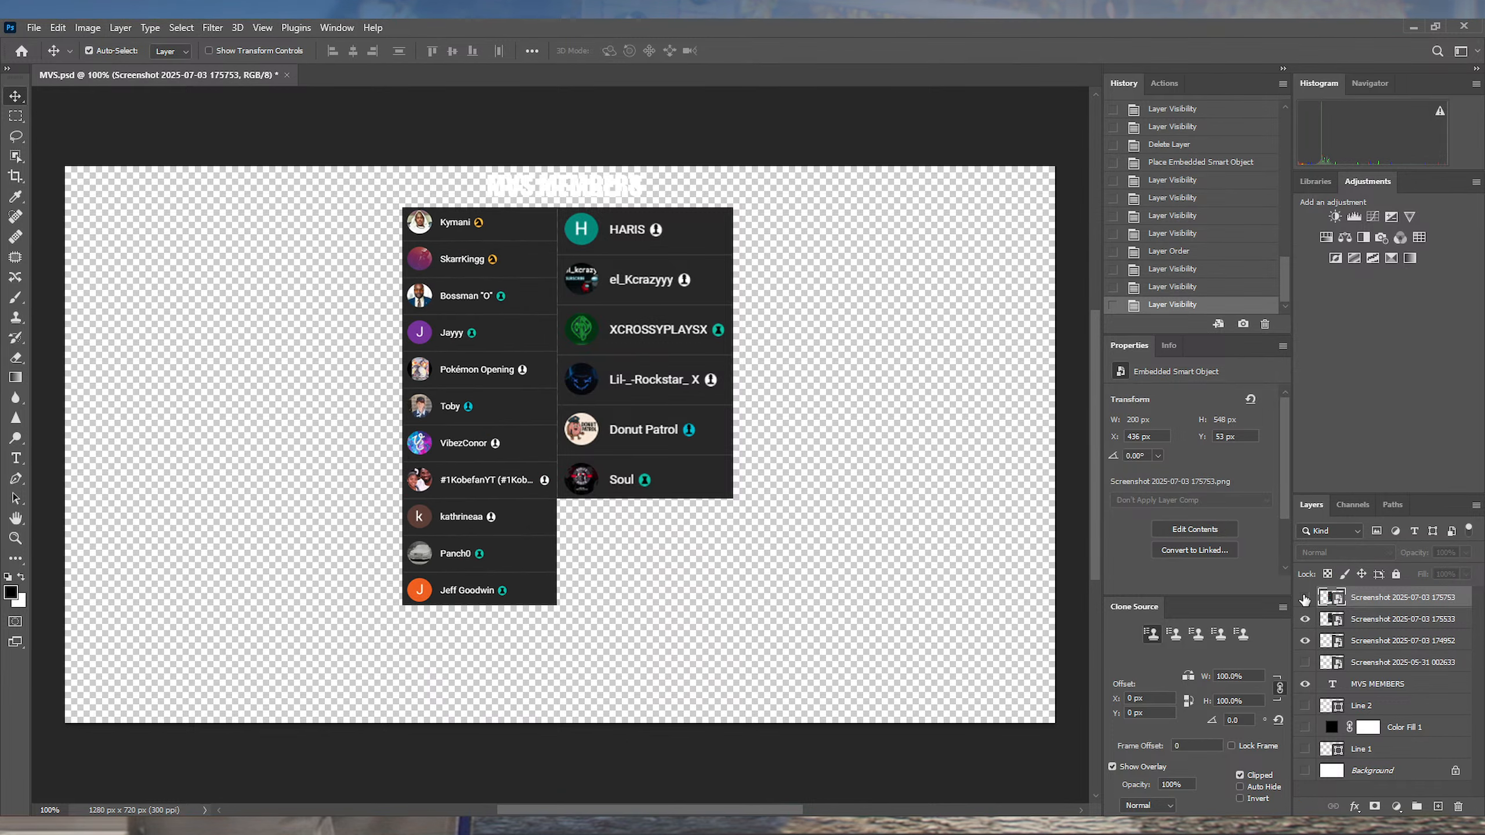
left_click(1304, 597)
left_click(1304, 597)
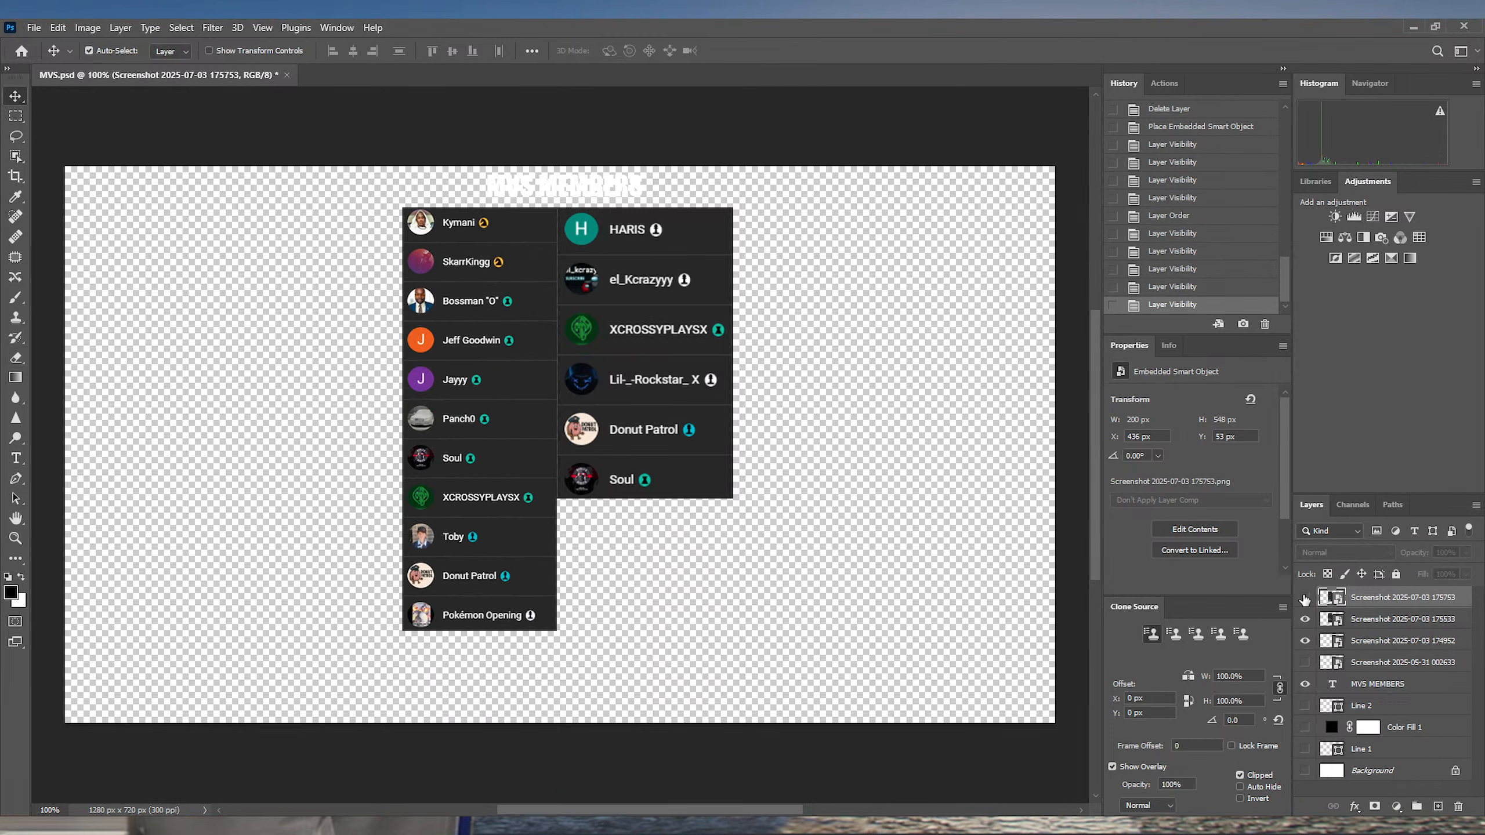
left_click(1304, 597)
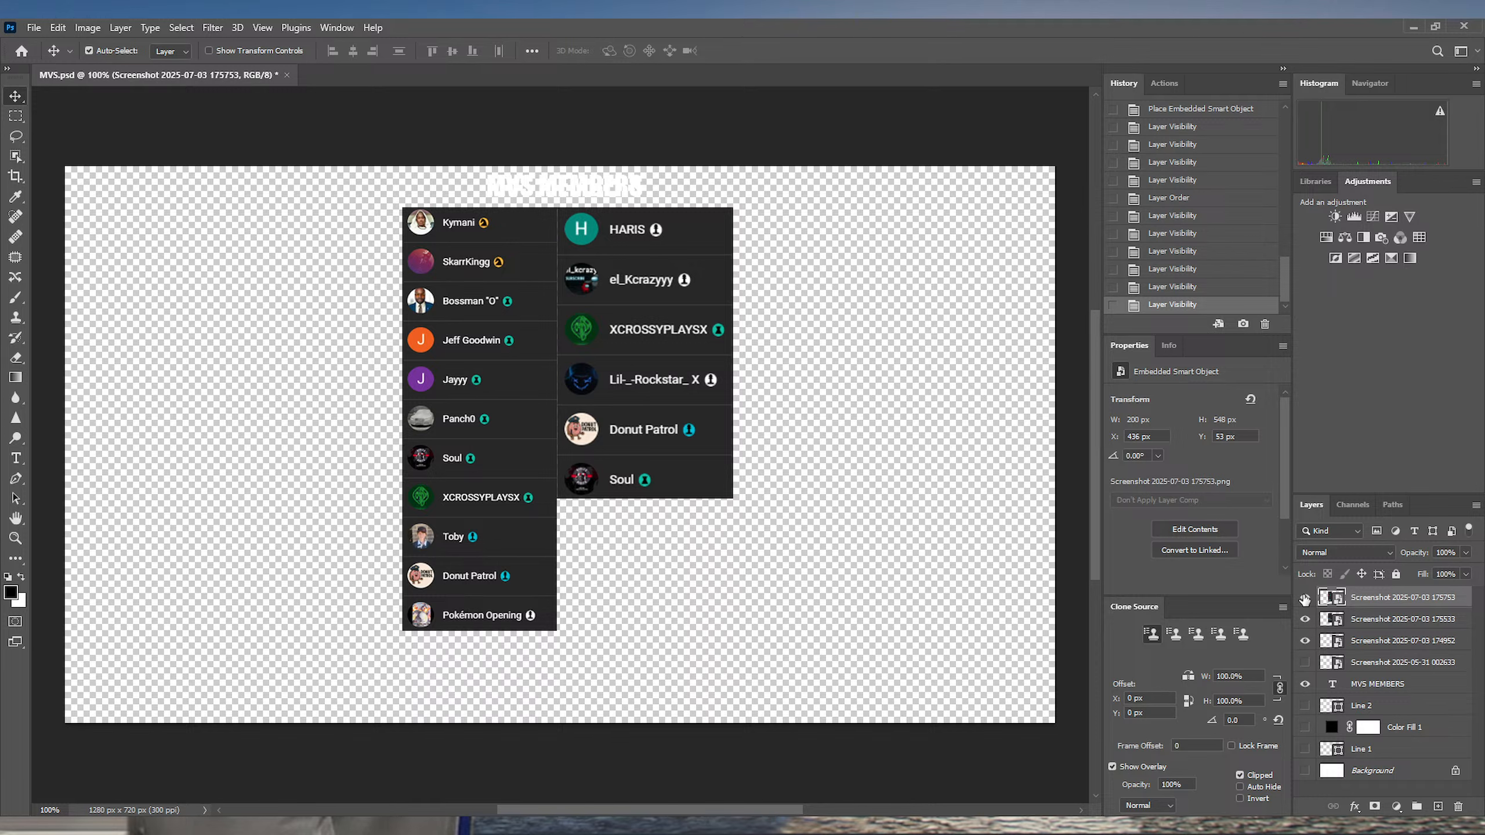
left_click(1322, 623)
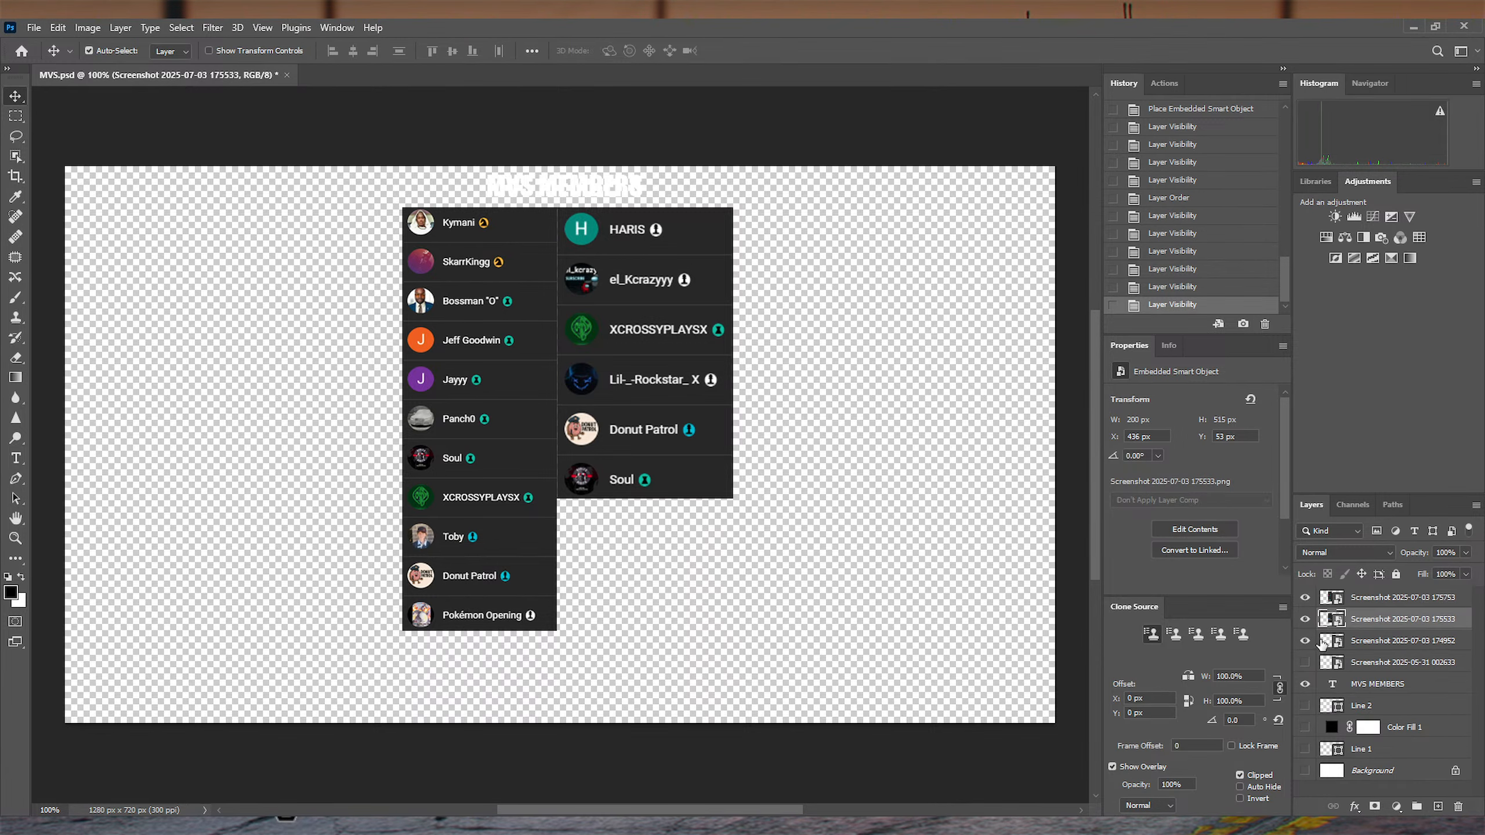
left_click(1322, 643)
key("Delete")
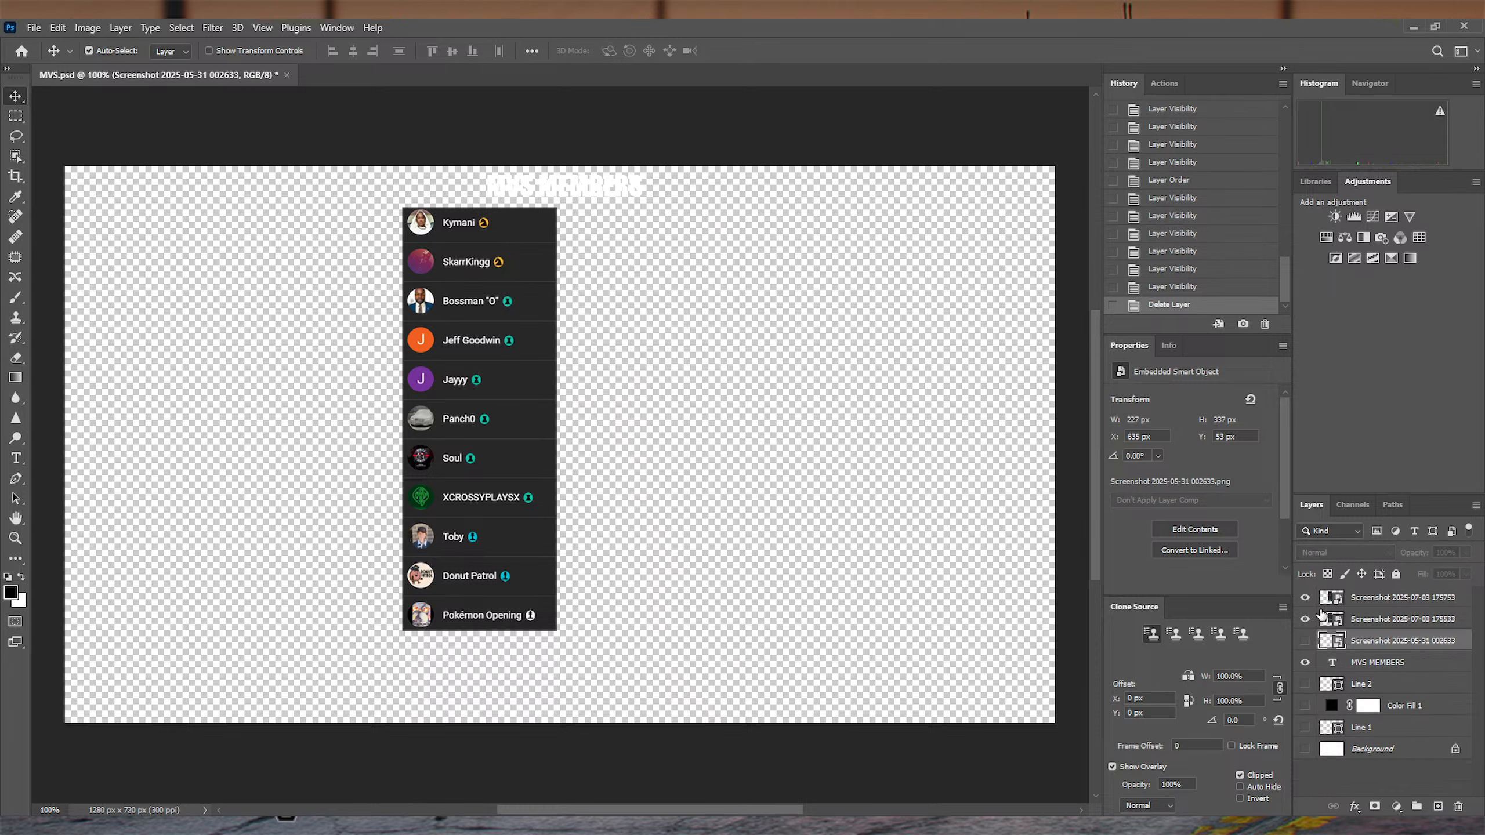
key("ctrl+z")
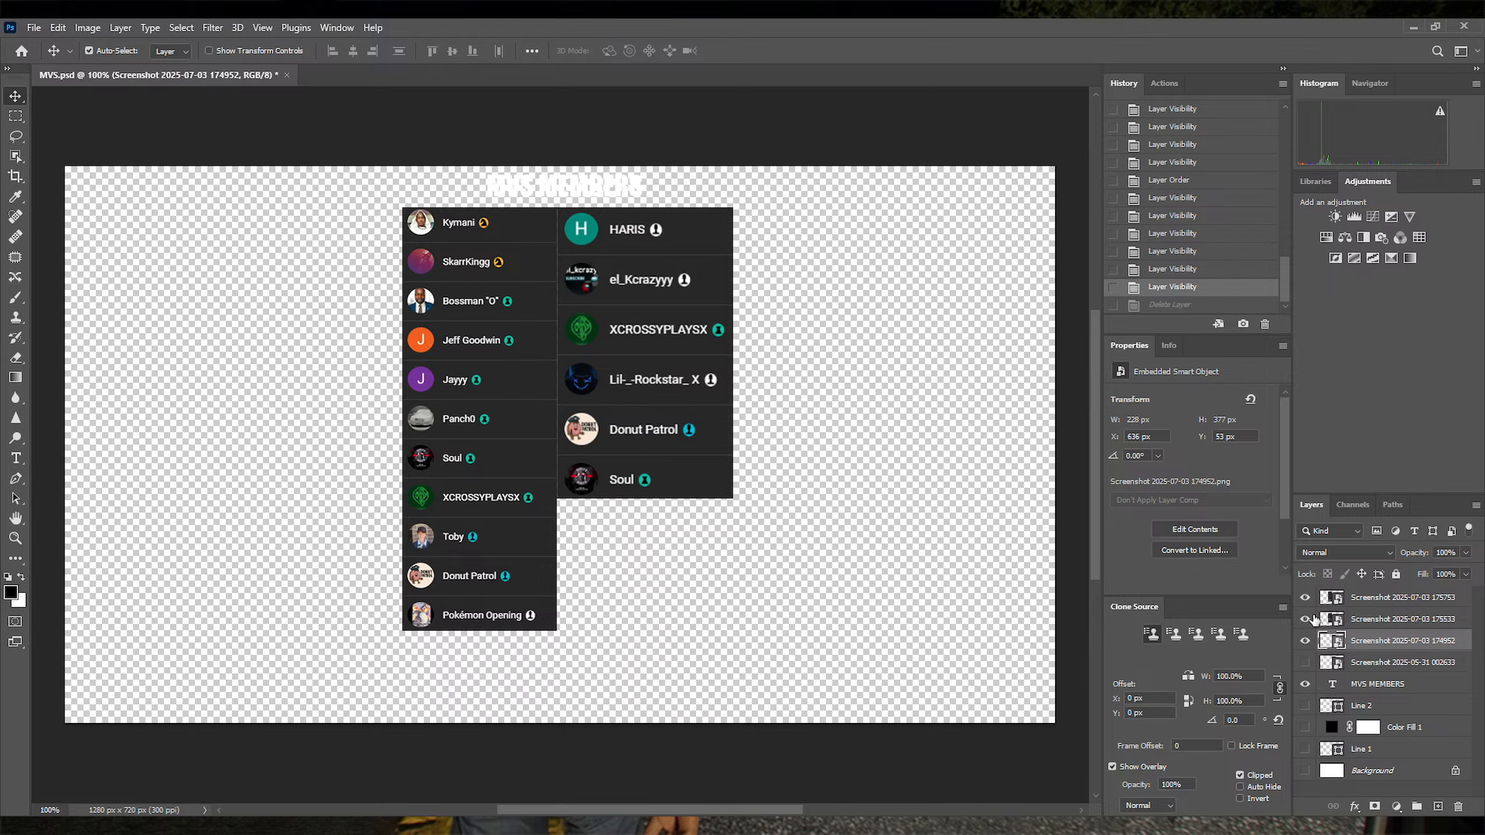
left_click(1304, 619)
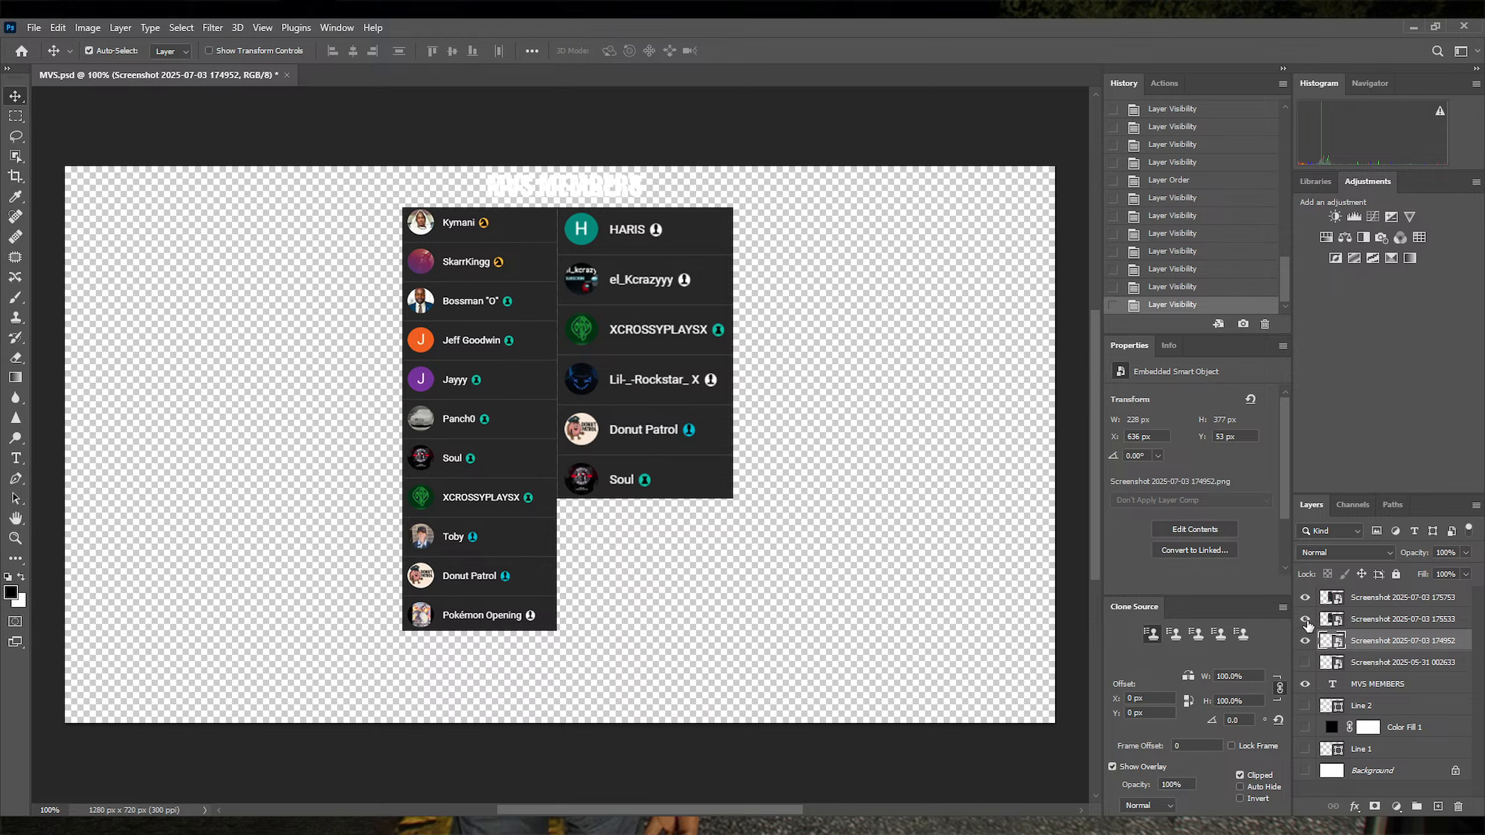
left_click(1337, 619)
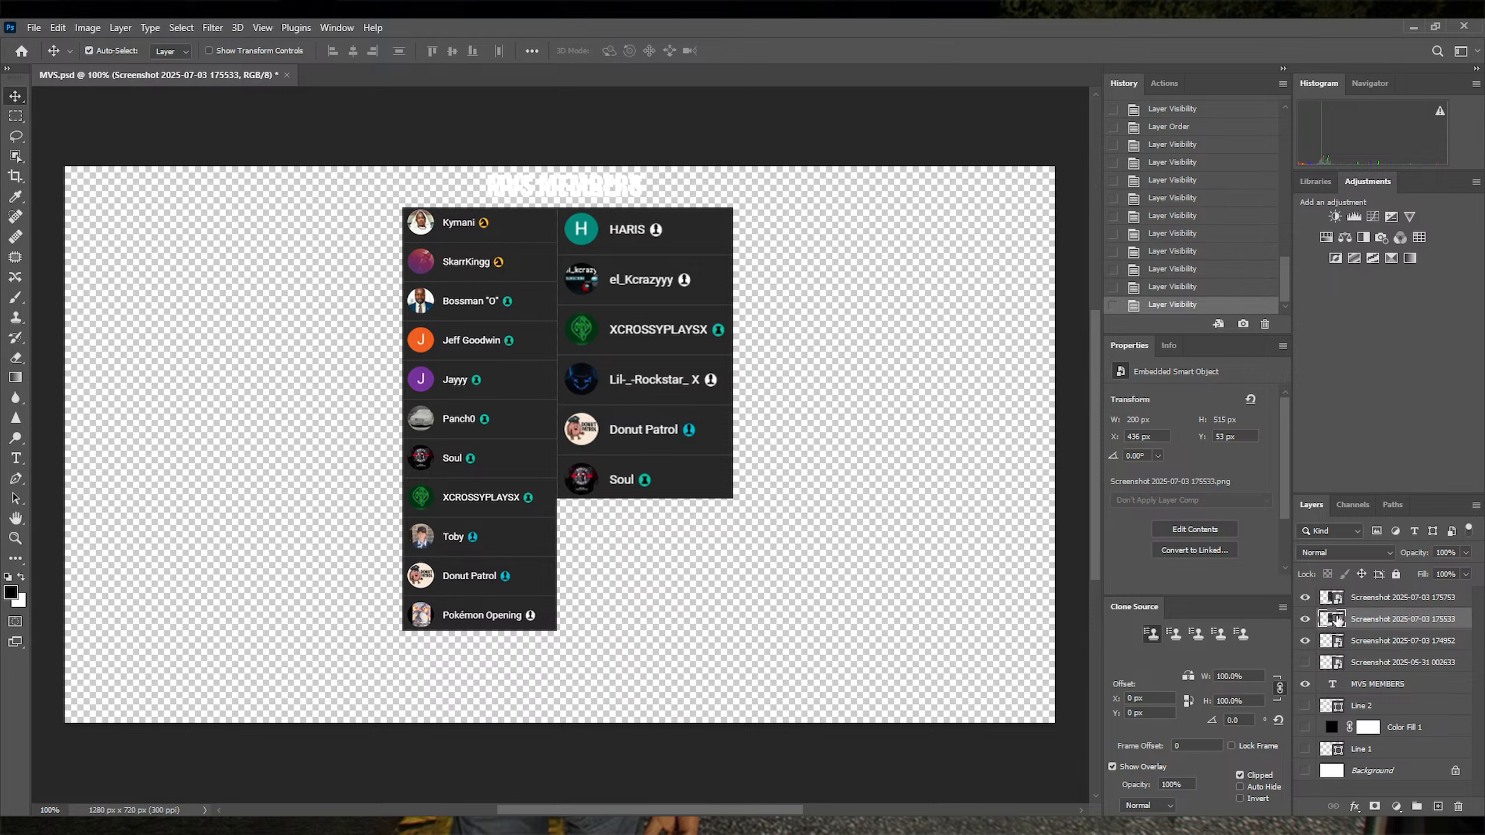
key("Delete")
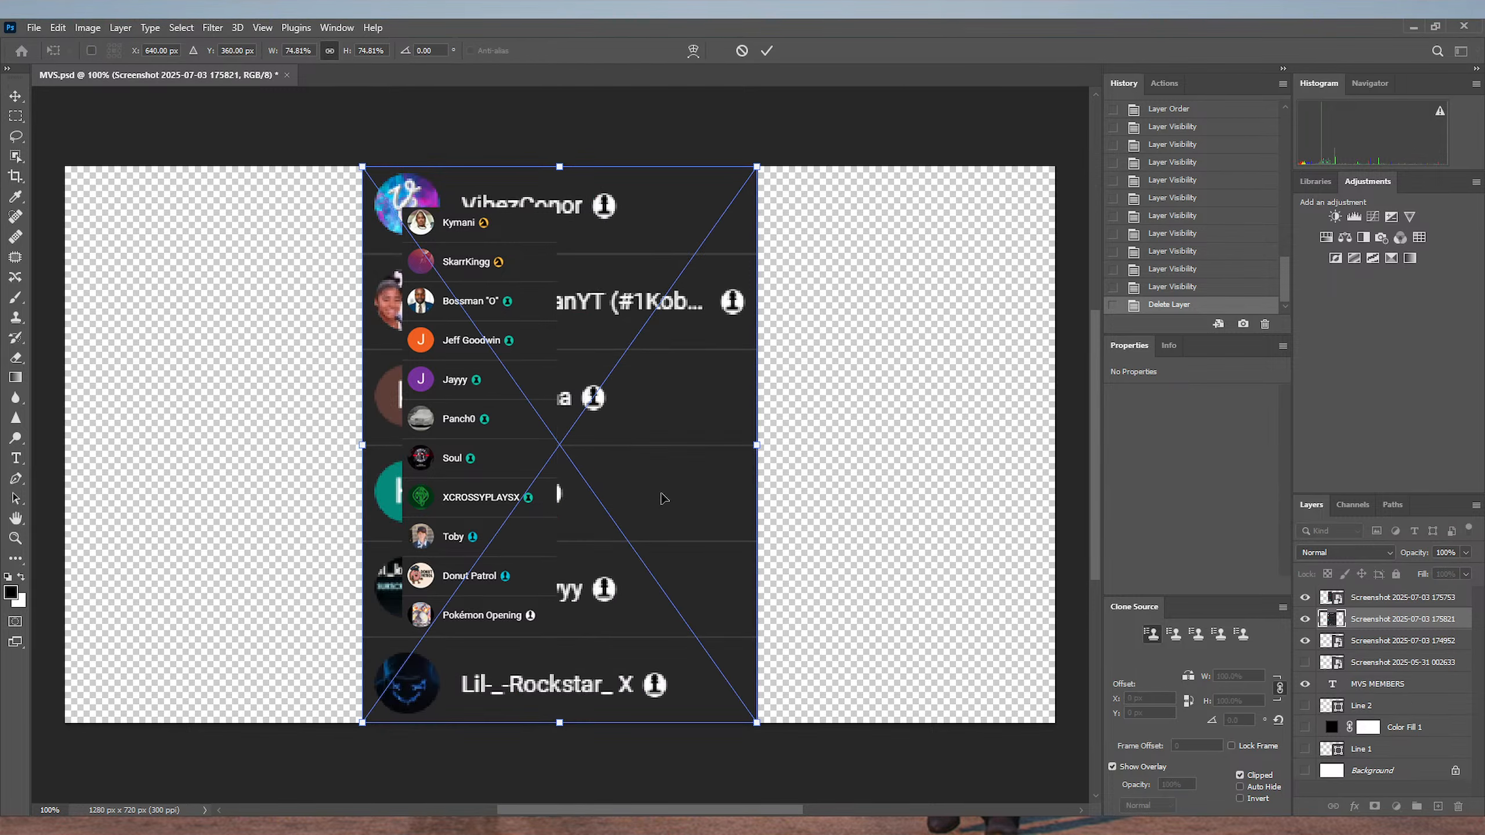
left_click_drag(669, 496, 857, 543)
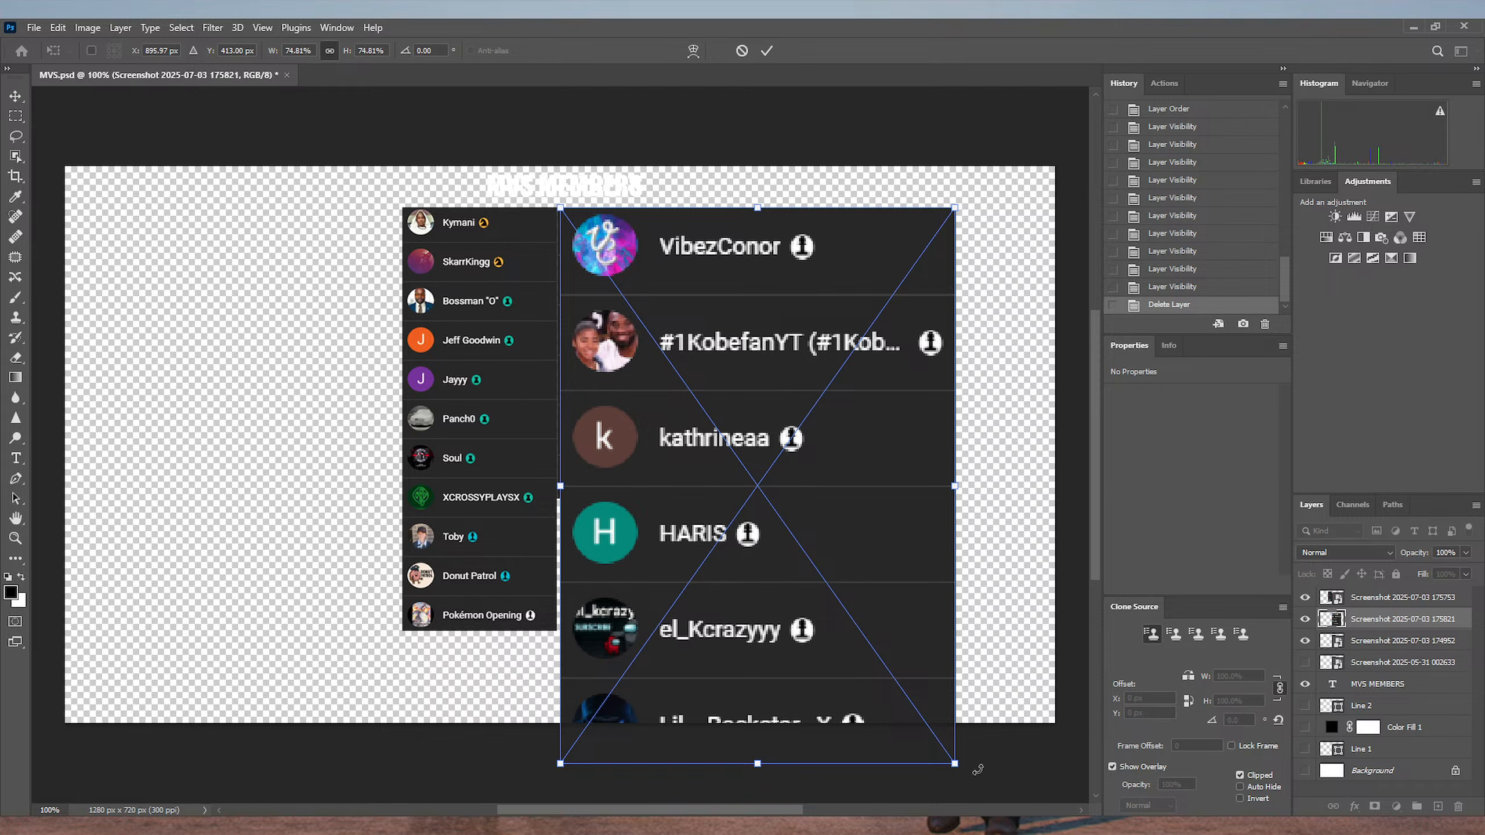
left_click_drag(953, 763, 671, 500)
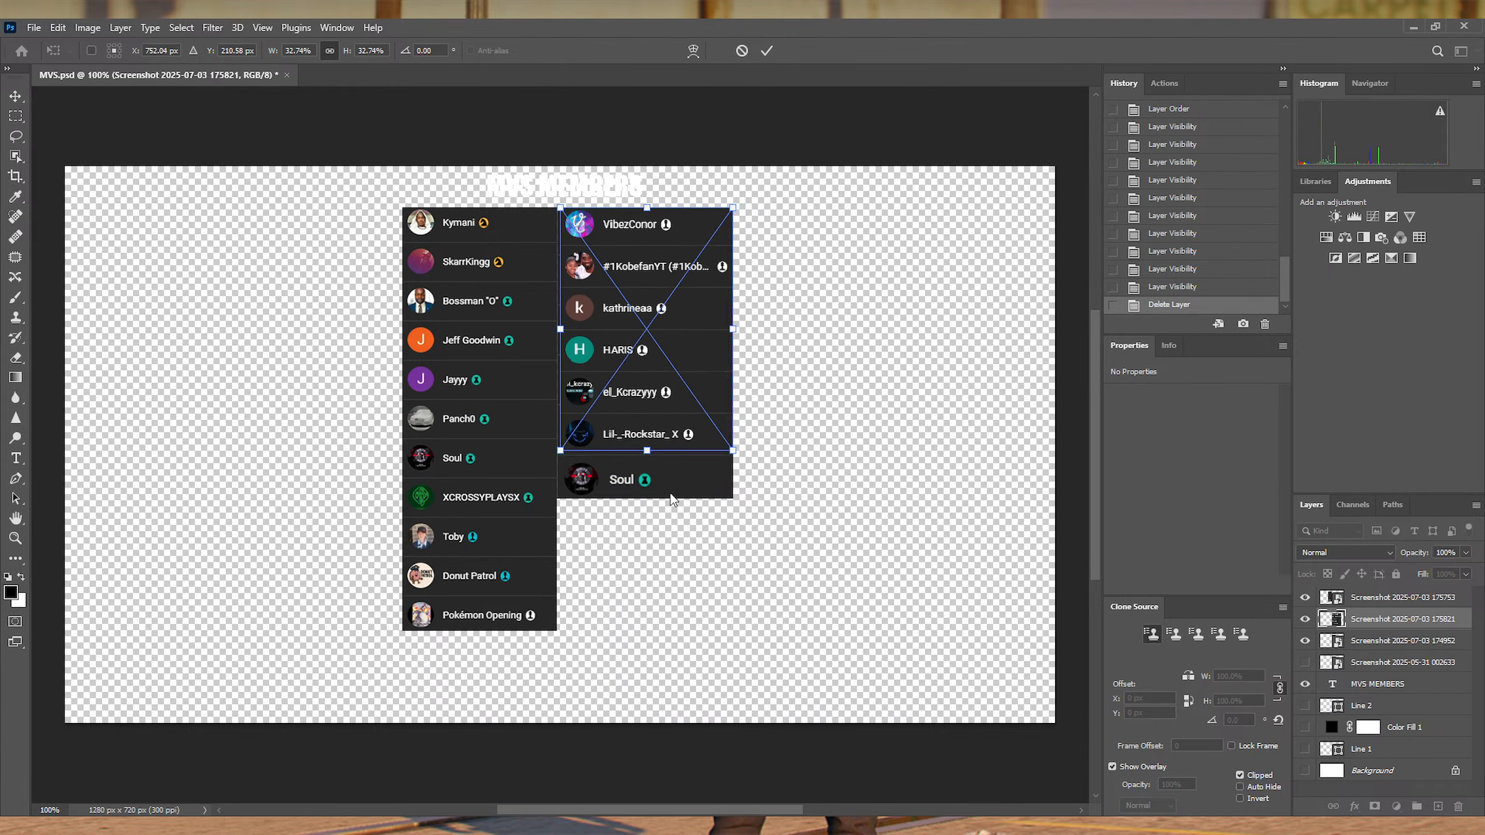
left_click(766, 50)
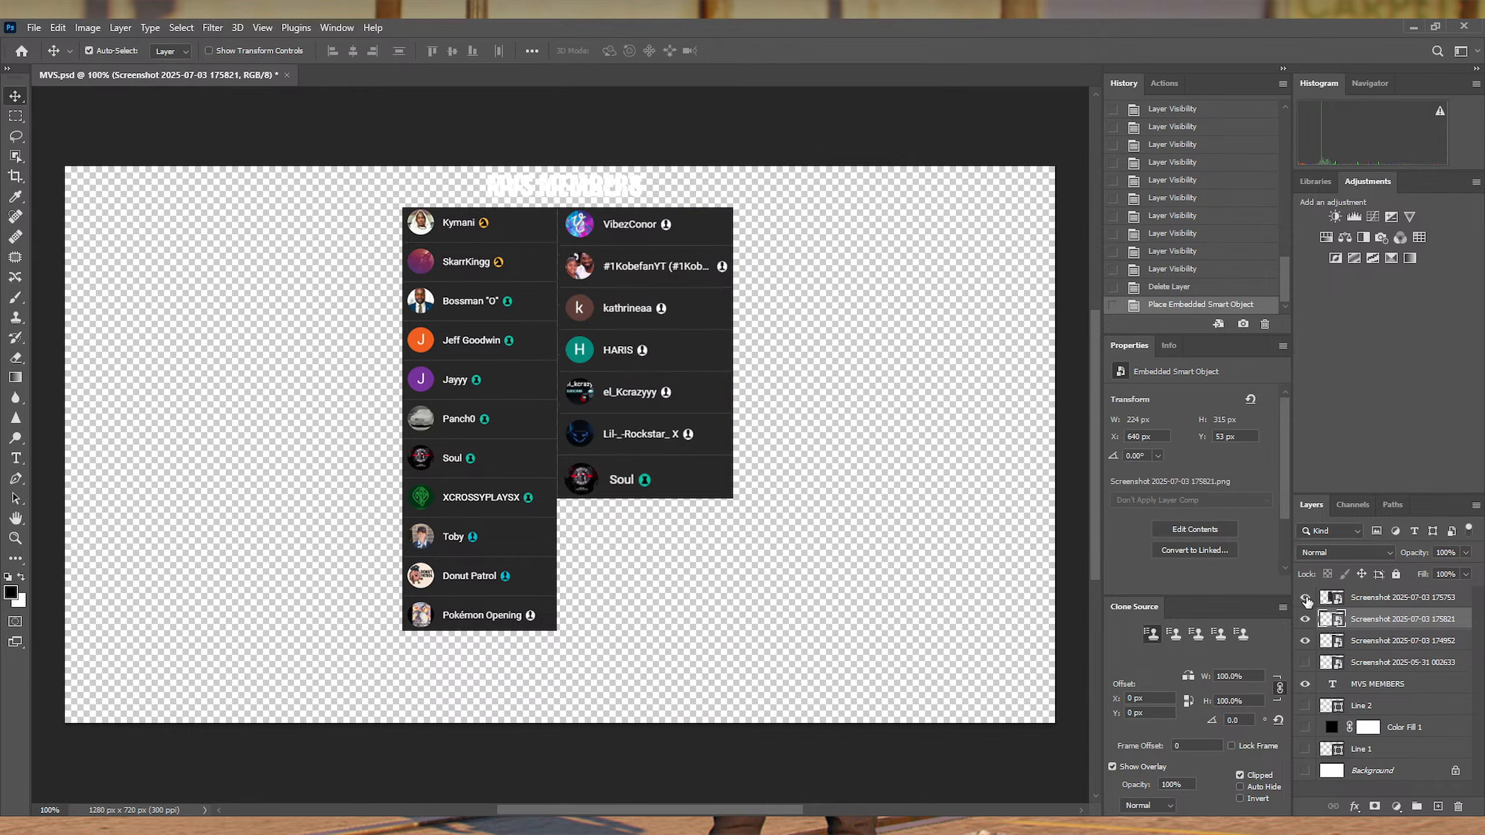
left_click(1305, 619)
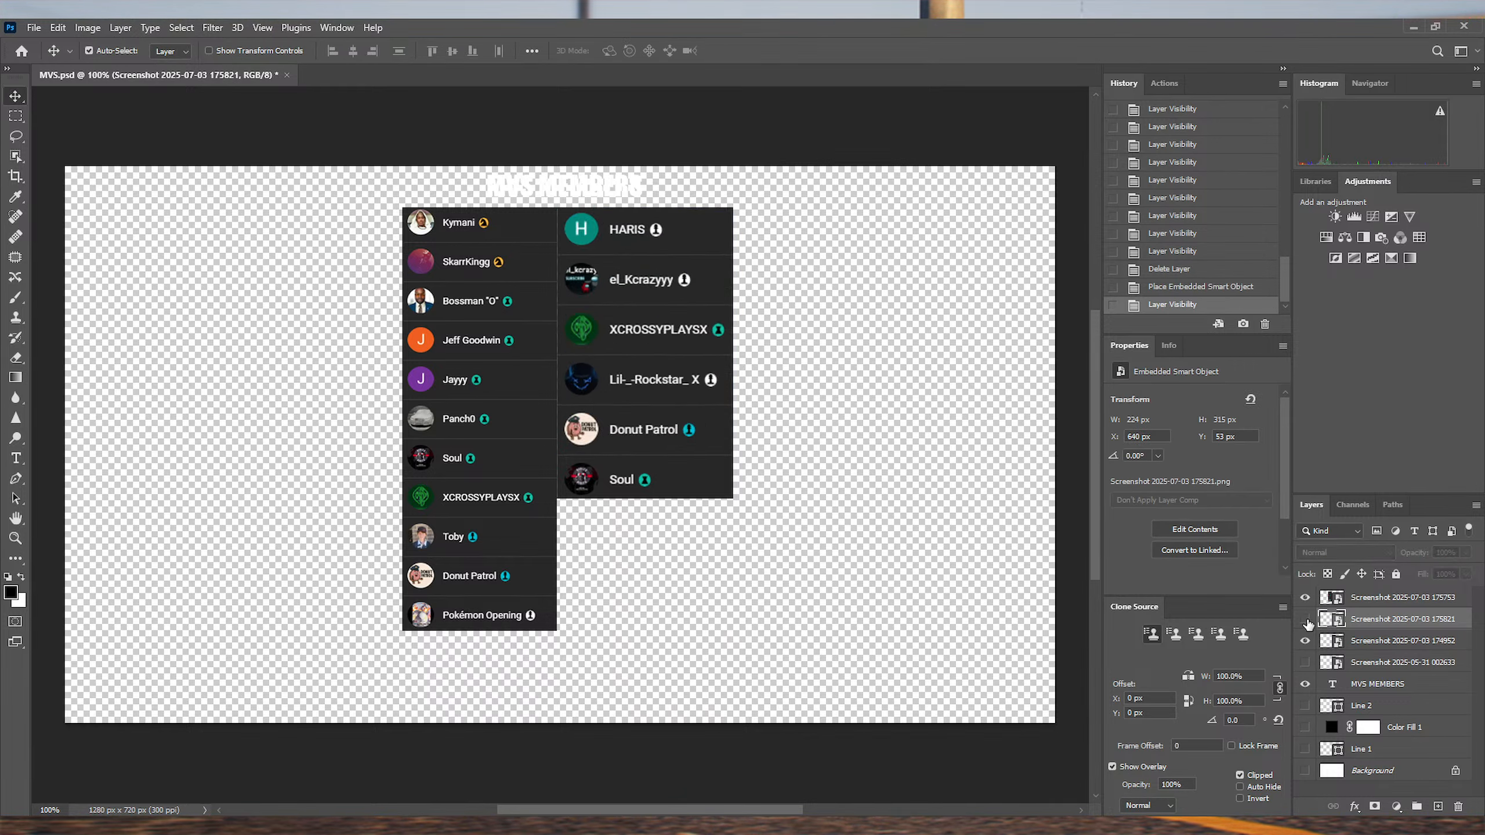
left_click(1305, 620)
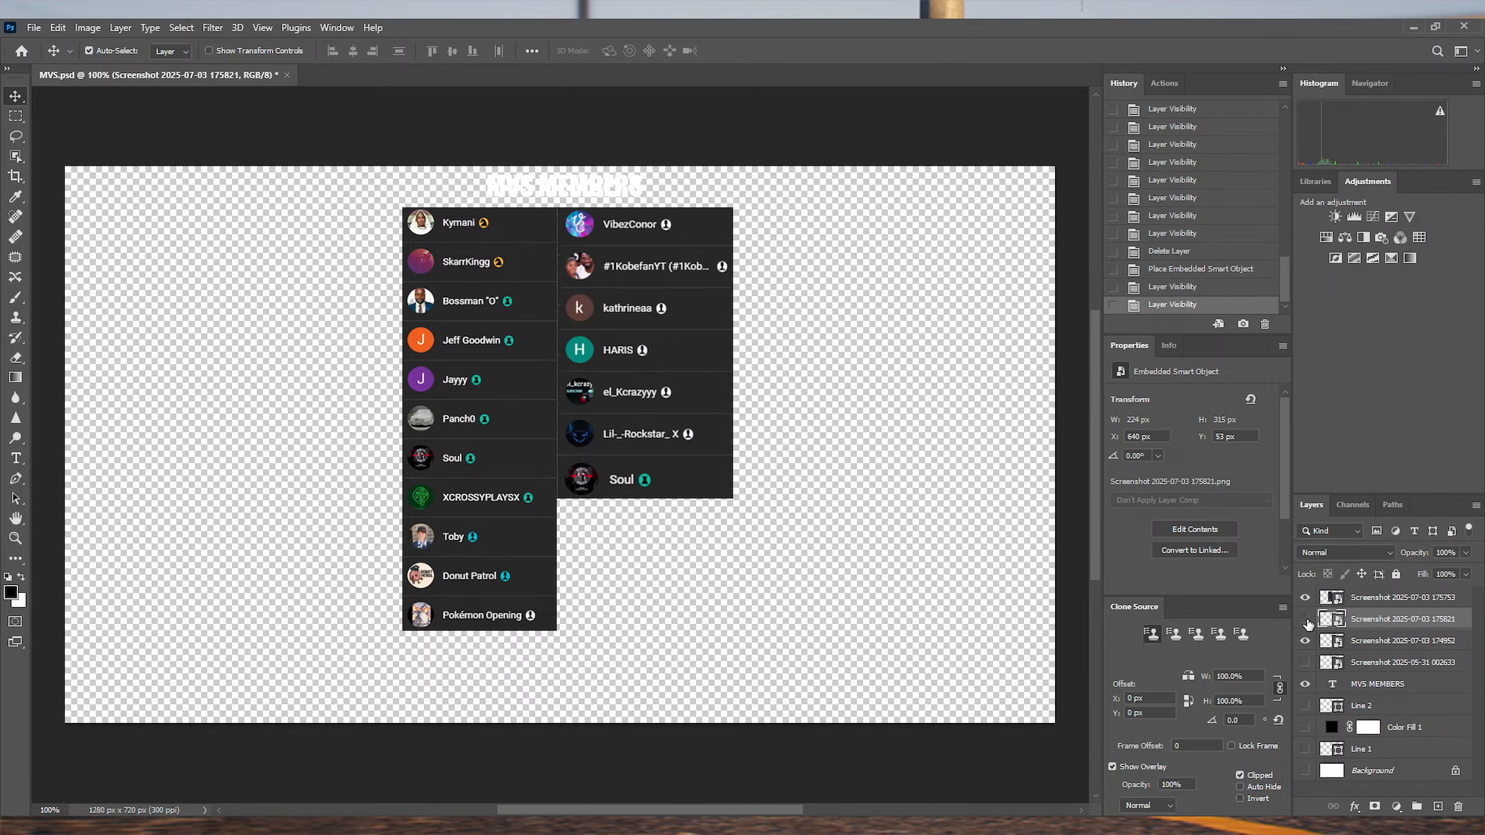
left_click(1305, 620)
left_click(1305, 620)
left_click(1305, 620)
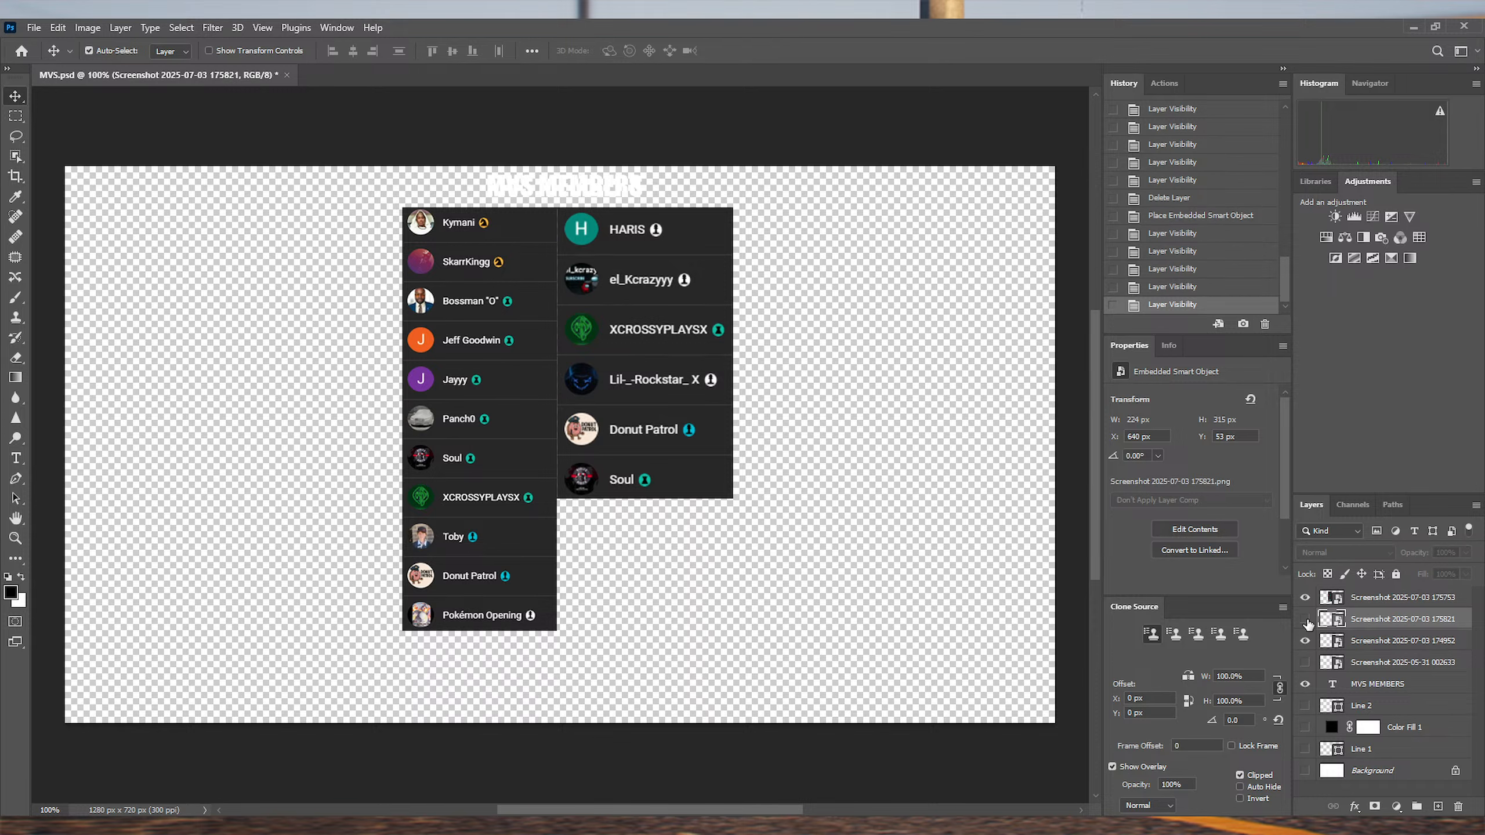
left_click(1305, 620)
left_click(1306, 620)
left_click(1306, 620)
left_click(1305, 620)
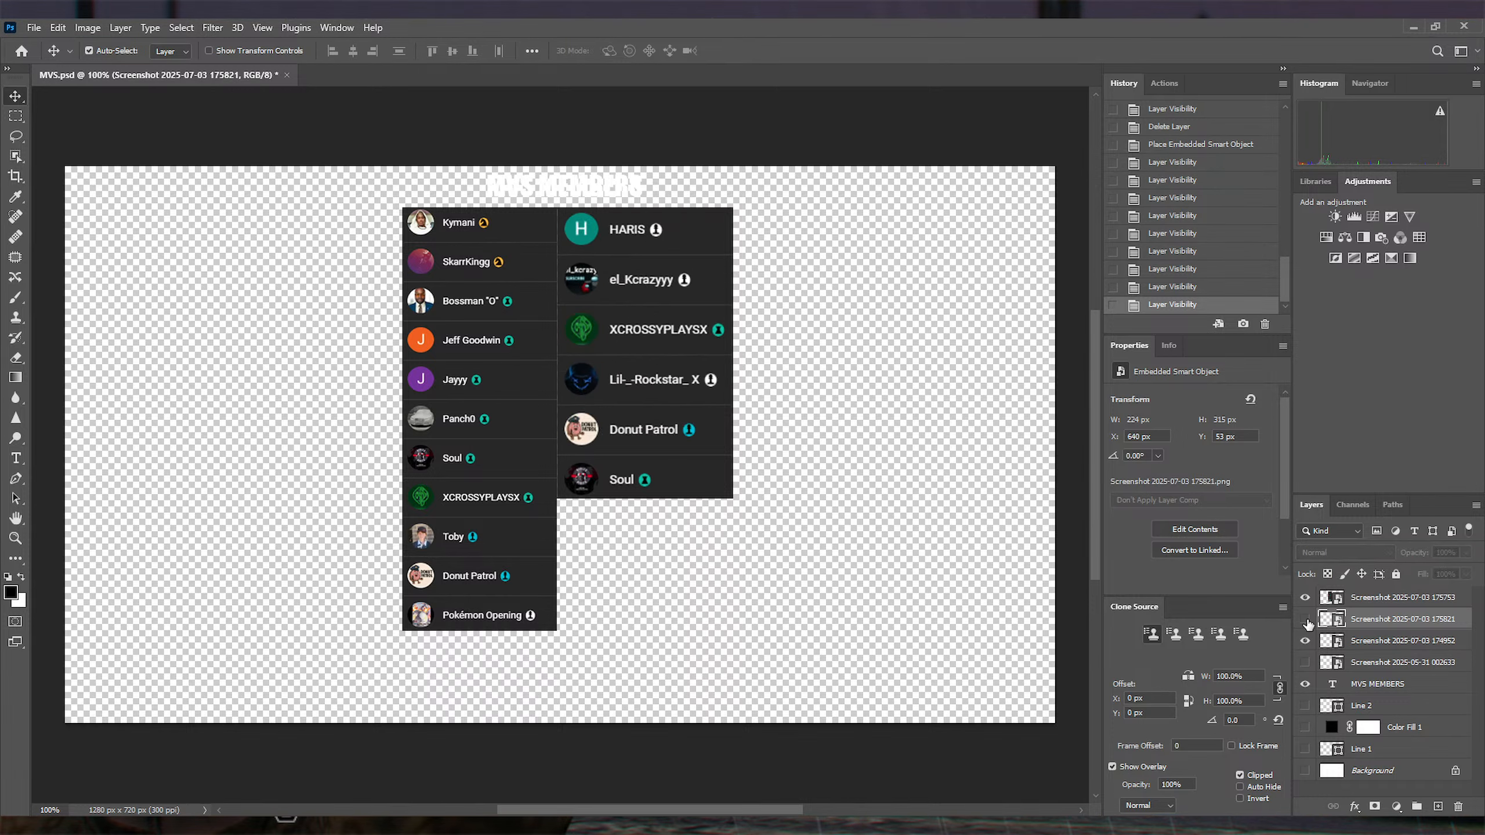
left_click(1306, 620)
left_click(1306, 640)
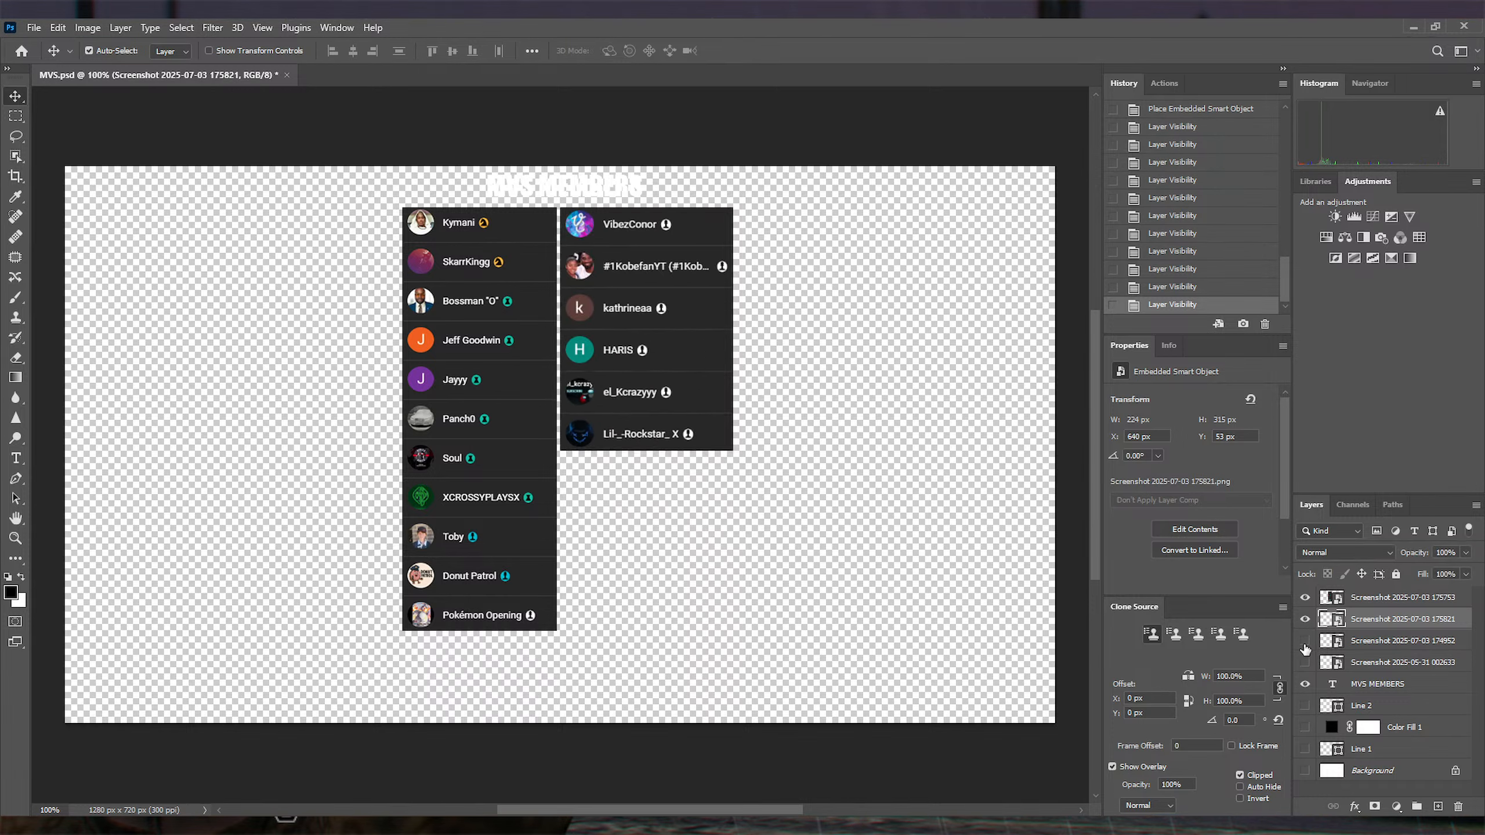
left_click(1305, 640)
left_click(1327, 642)
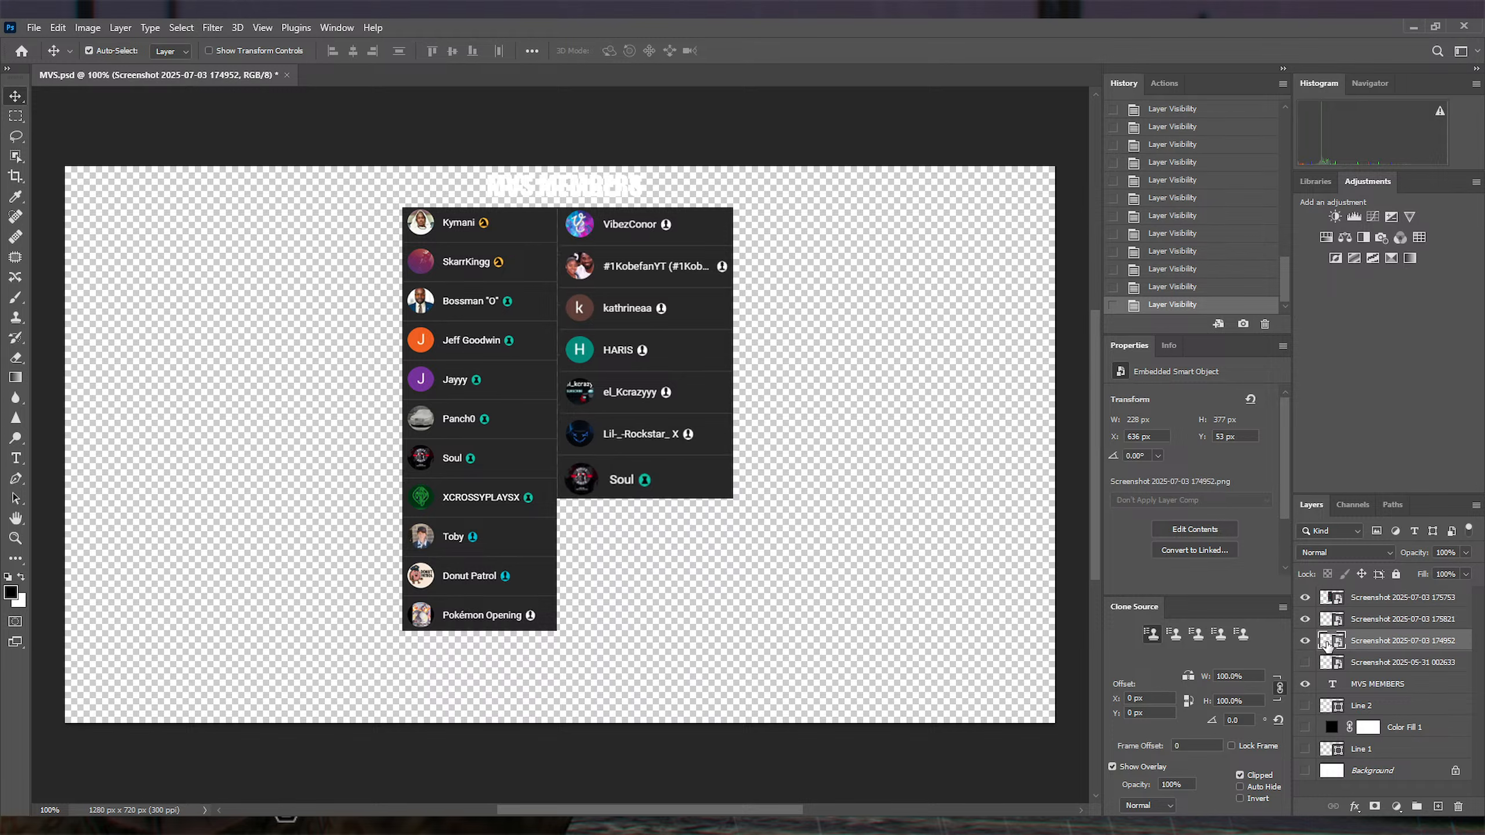
key("Delete")
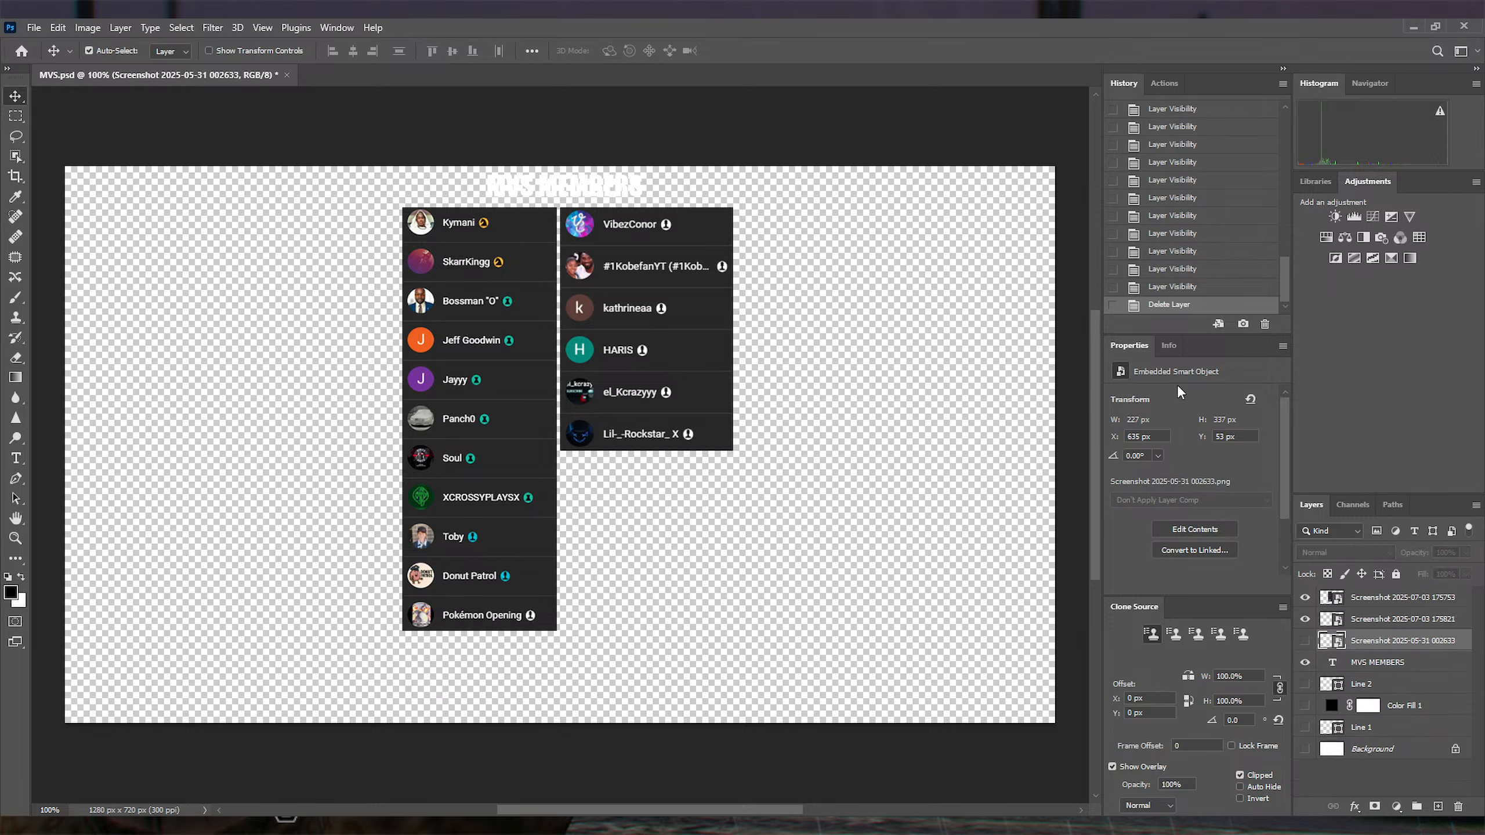
left_click(708, 233)
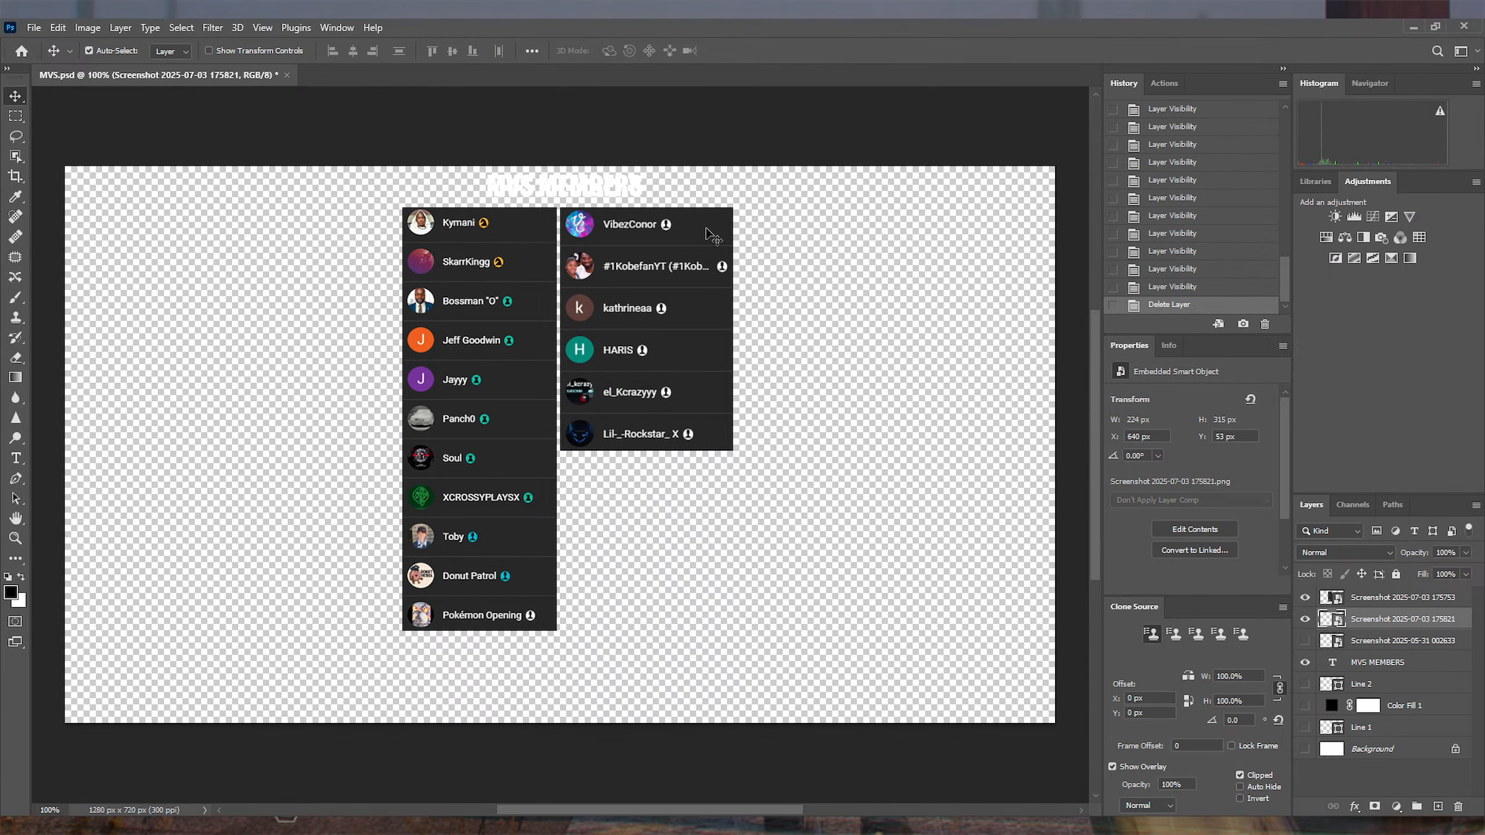
key("Left")
key("Left")
key("Left")
key("Left")
key("Left")
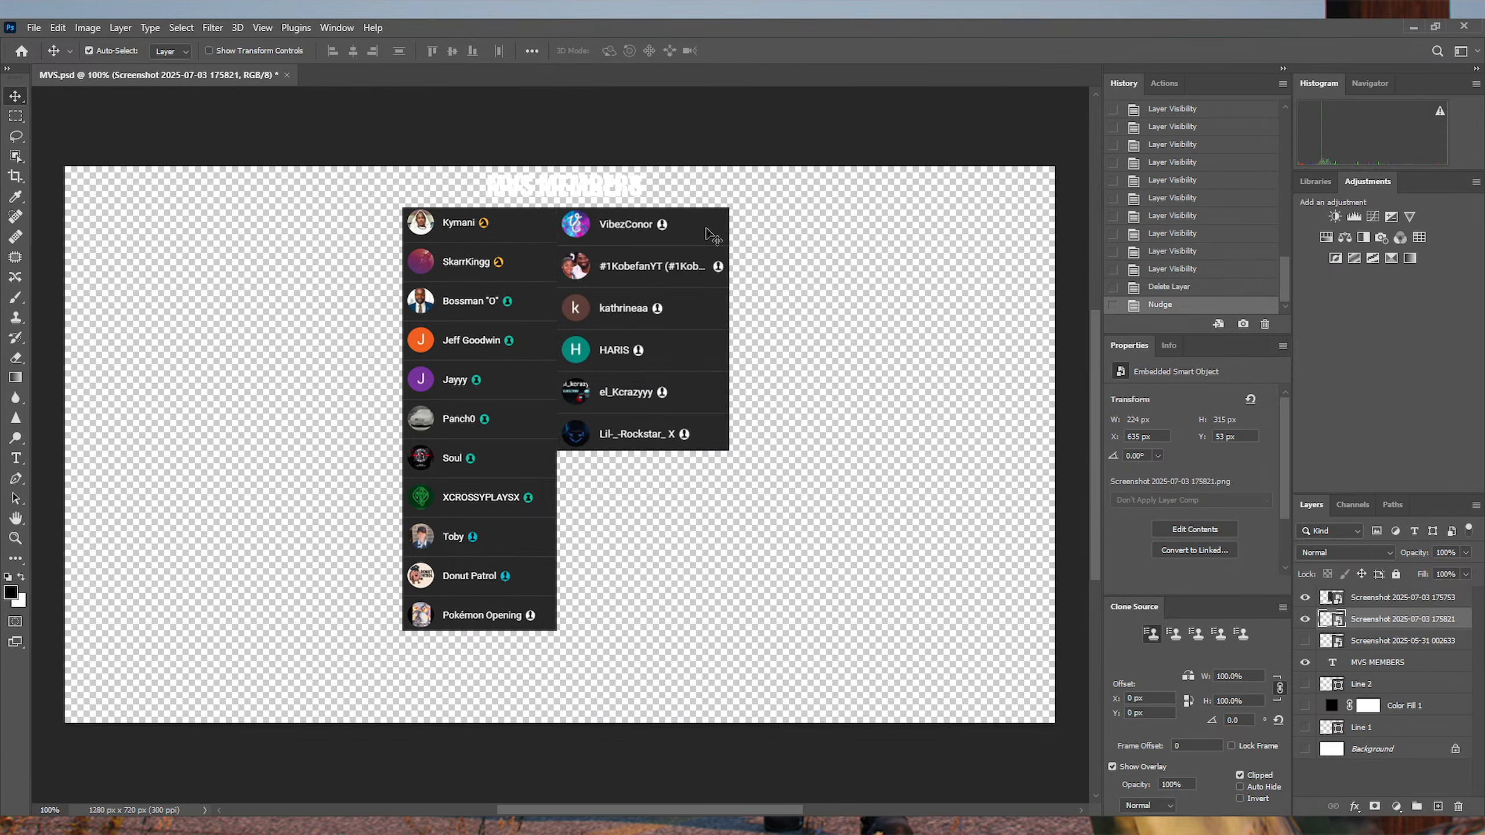
key("Right")
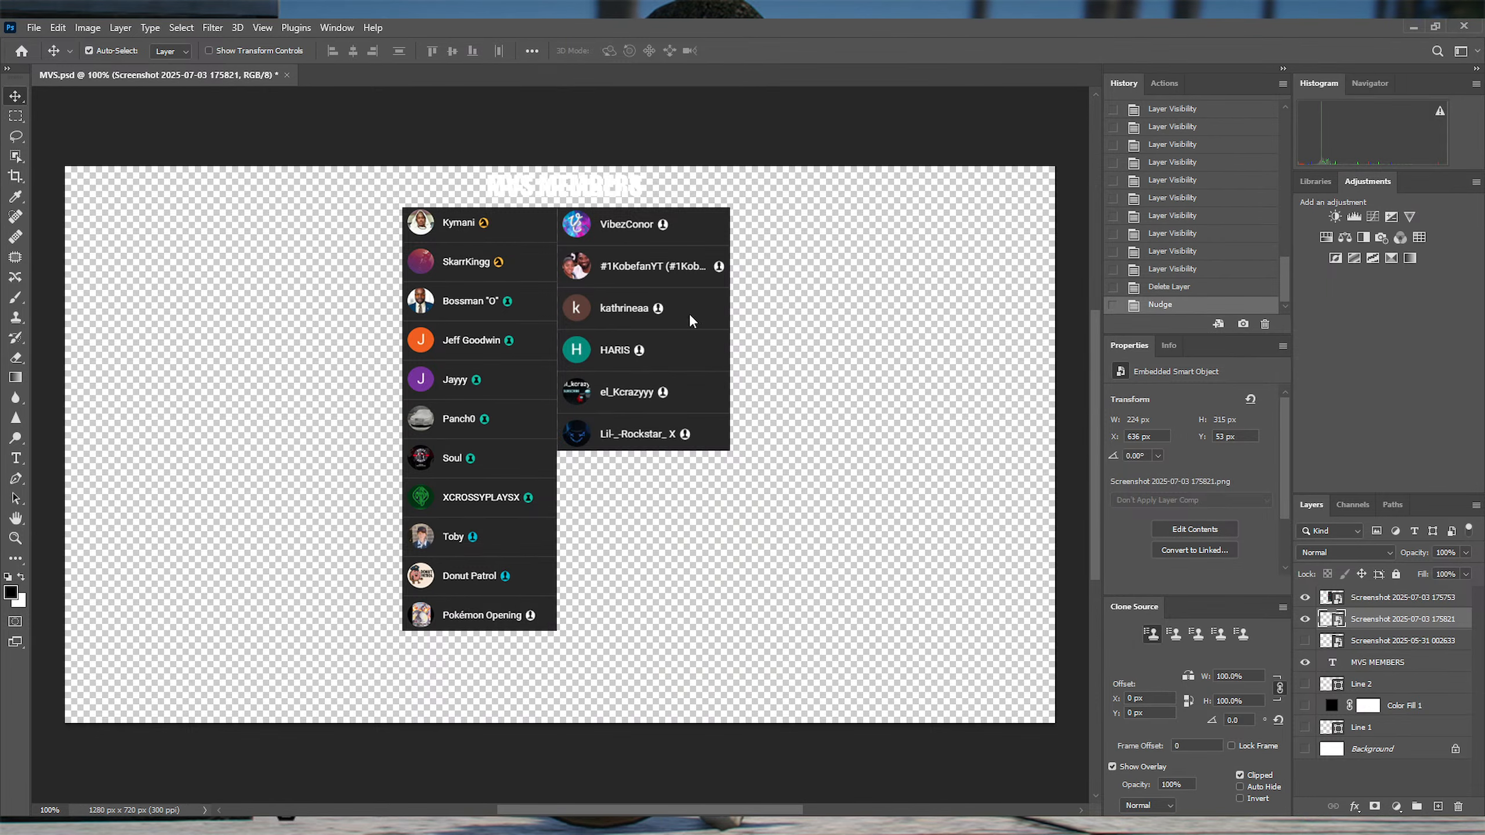
key("ctrl+w")
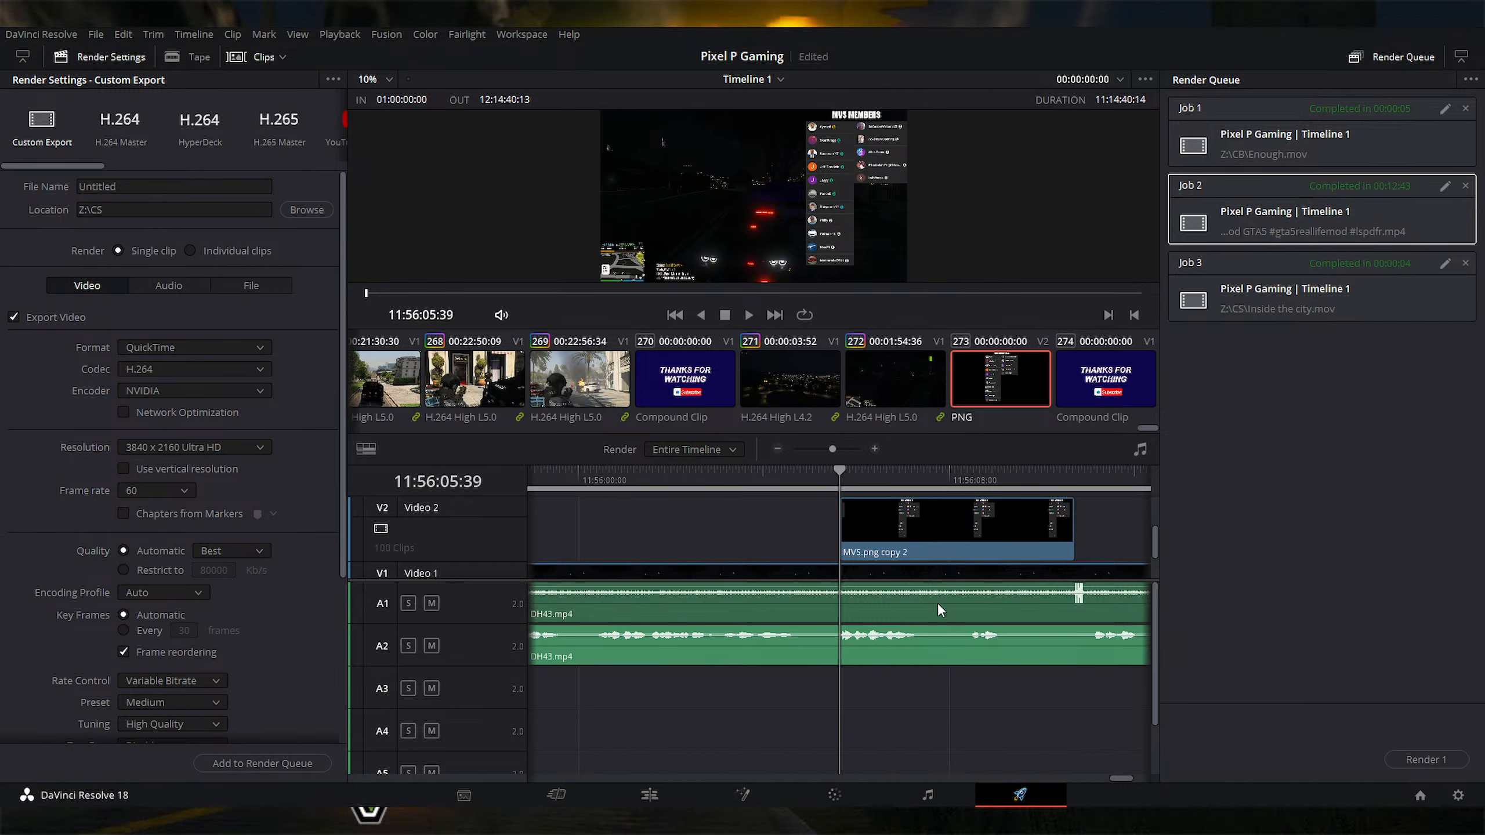
Step: Switch to DaVinci Resolve's Edit page and examine the frames before and within the MVS.png copy 2 overlay
left_click(649, 794)
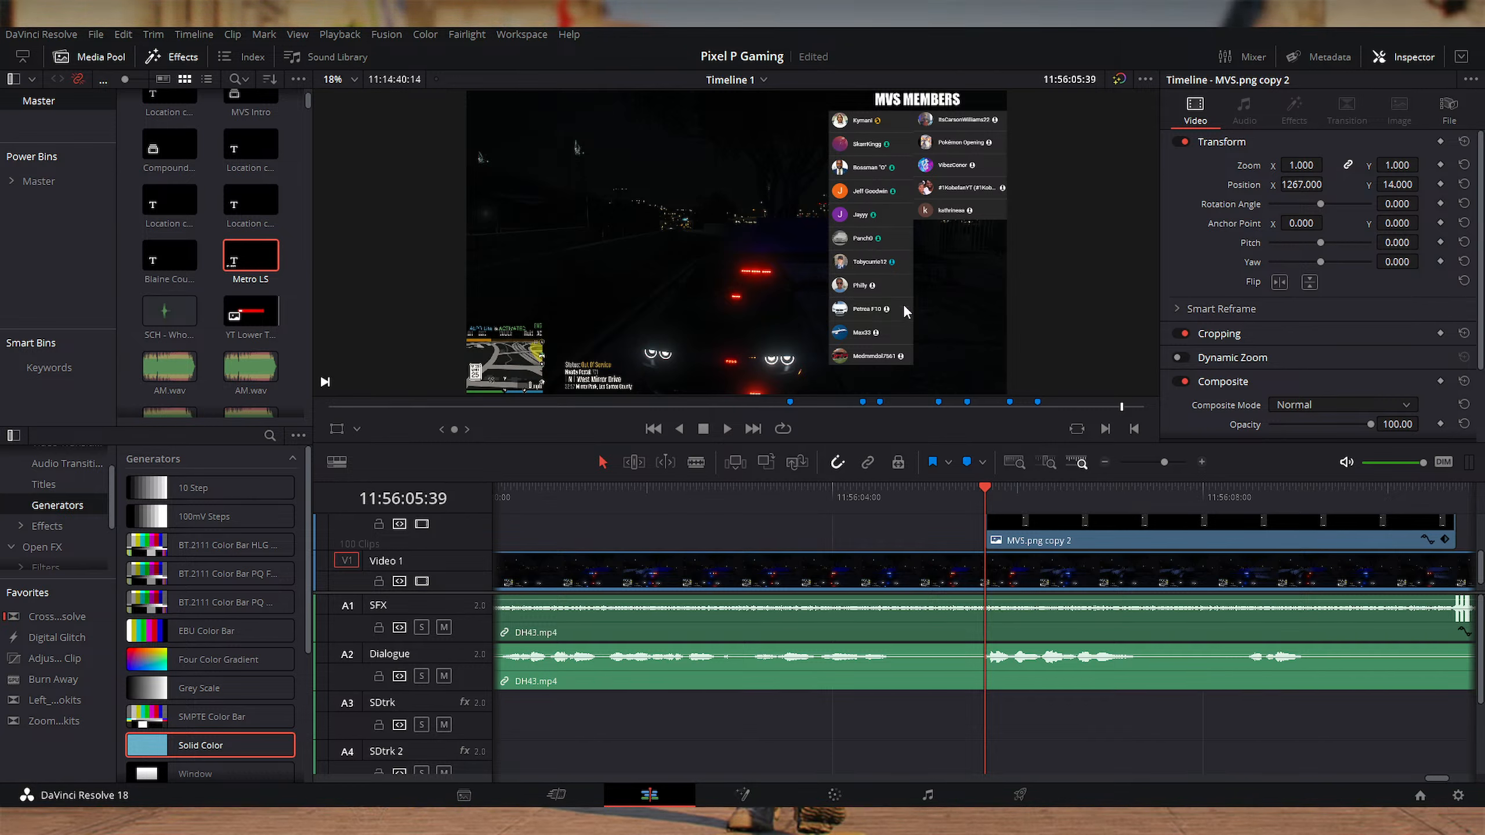
scroll(1142, 752, "down", 2)
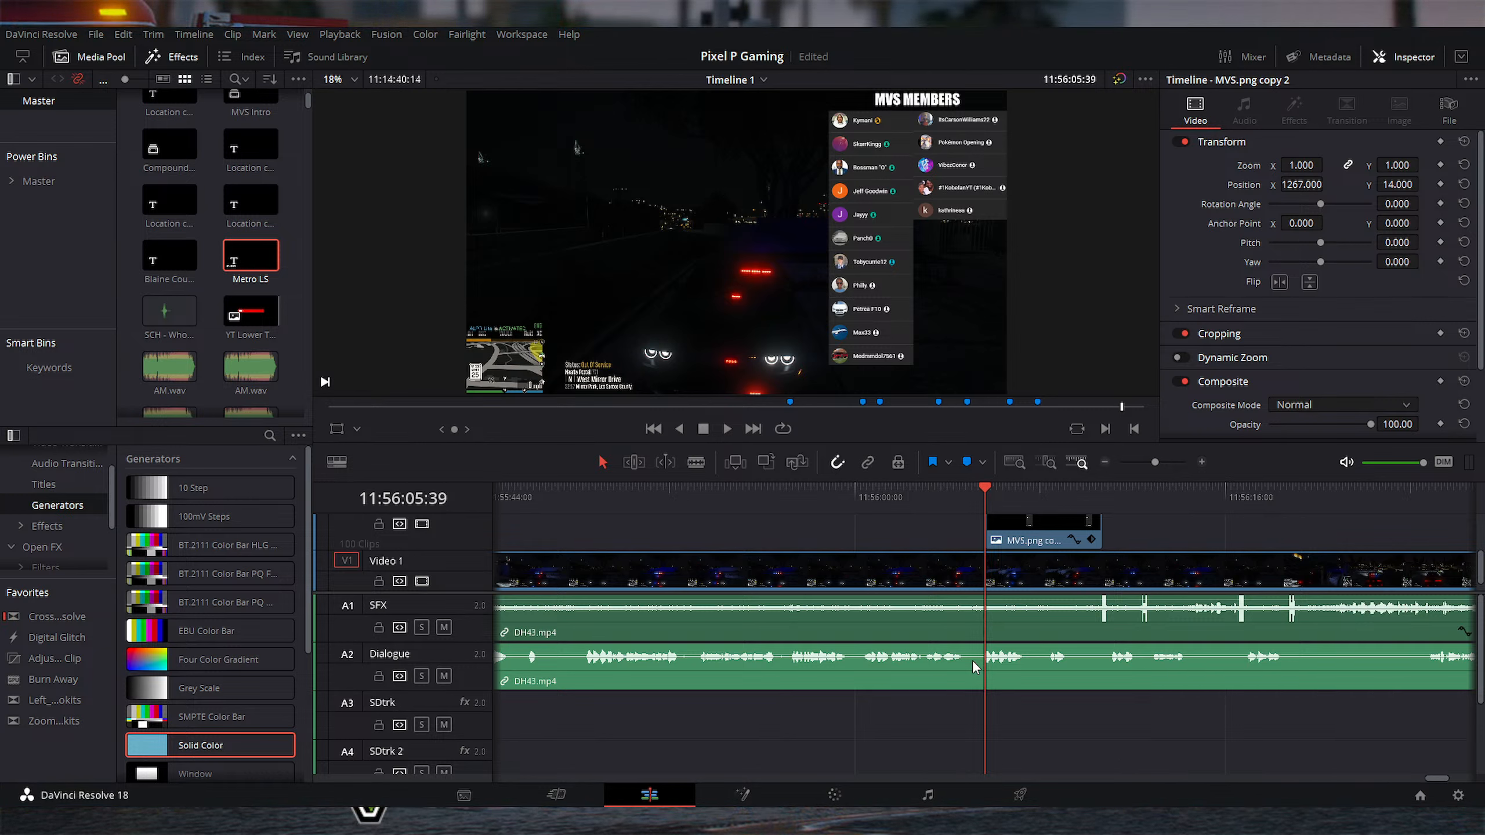
left_click(878, 491)
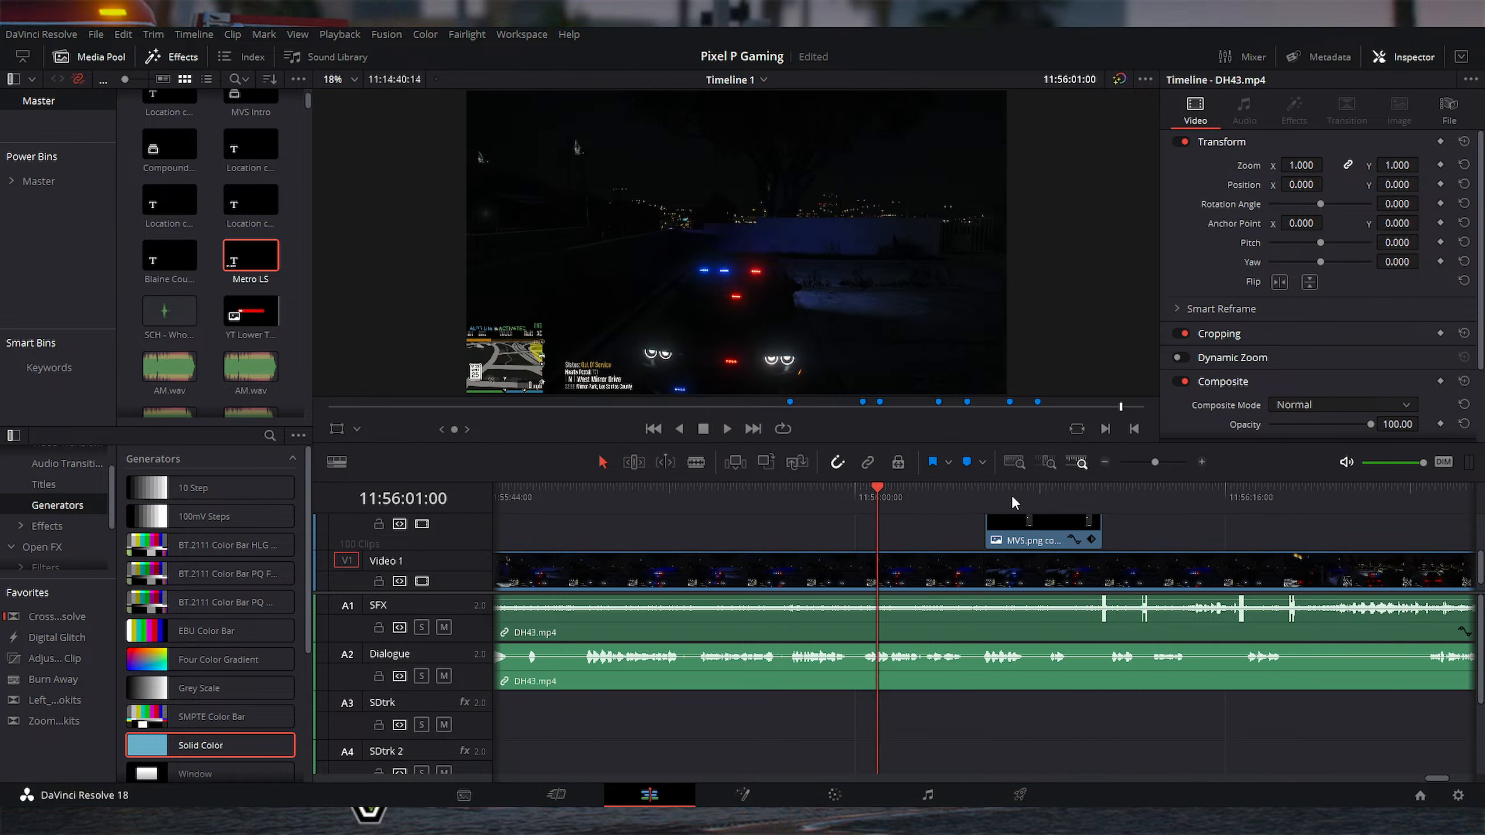
left_click(1028, 494)
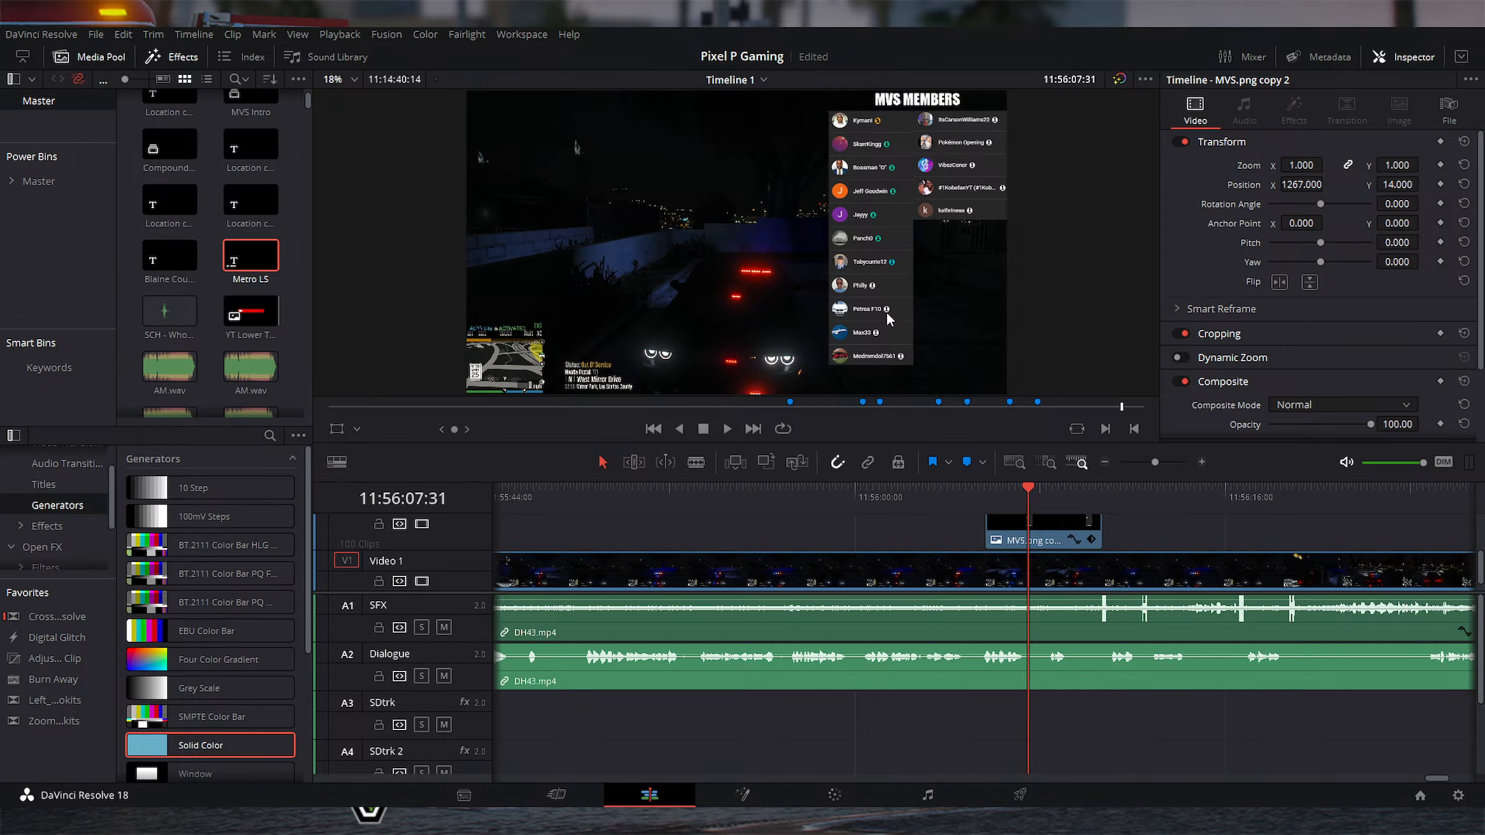
Step: Play through the start of the MVS.png copy 2 overlay and set the clip's X position to 1254
key("ctrl+minus")
key("ctrl+minus")
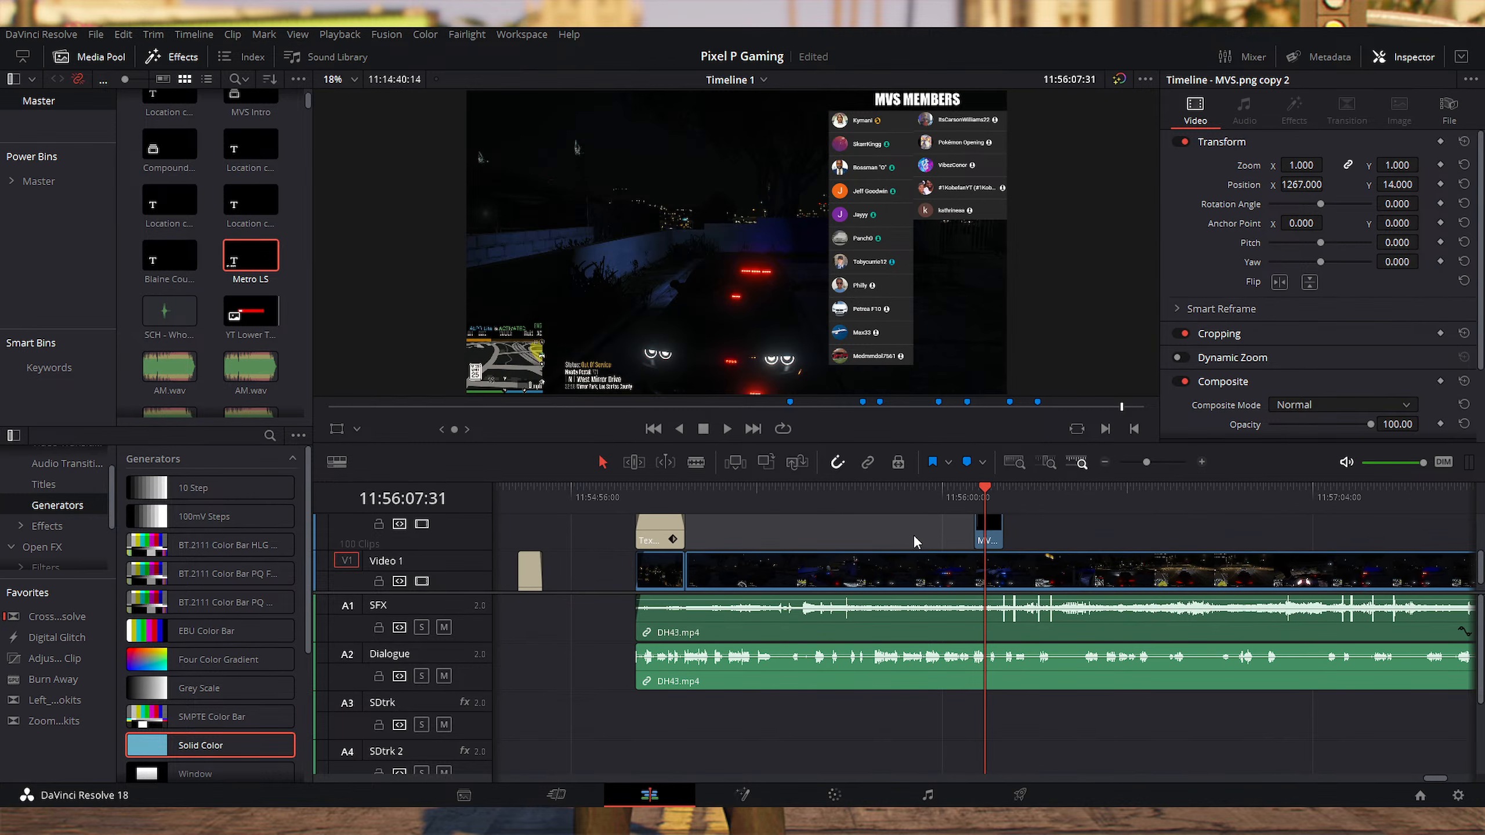
key("shift+Left")
key("shift+Left")
key("shift+Left")
key("shift+Left")
key("space")
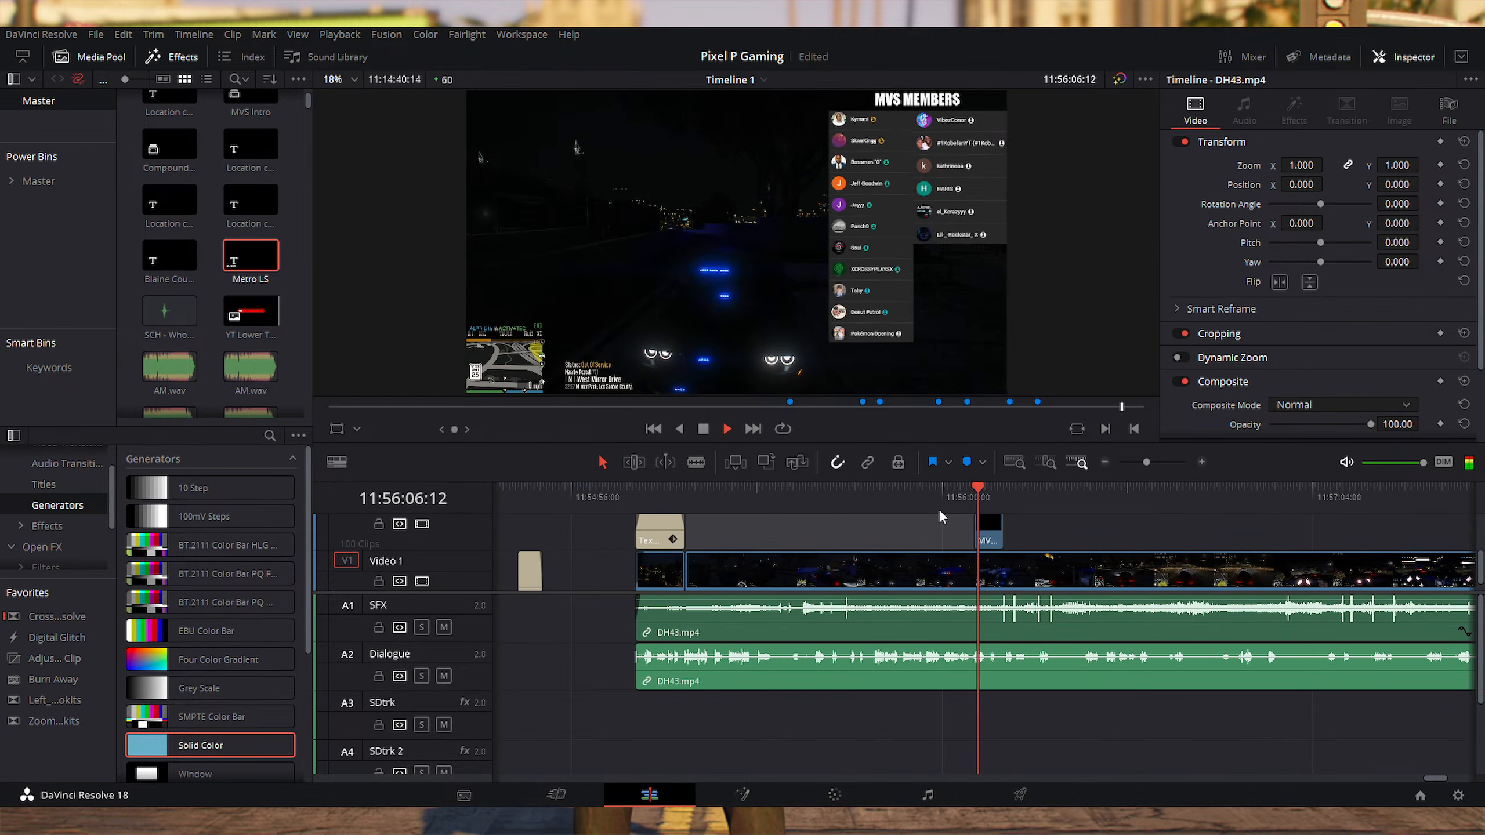
key("space")
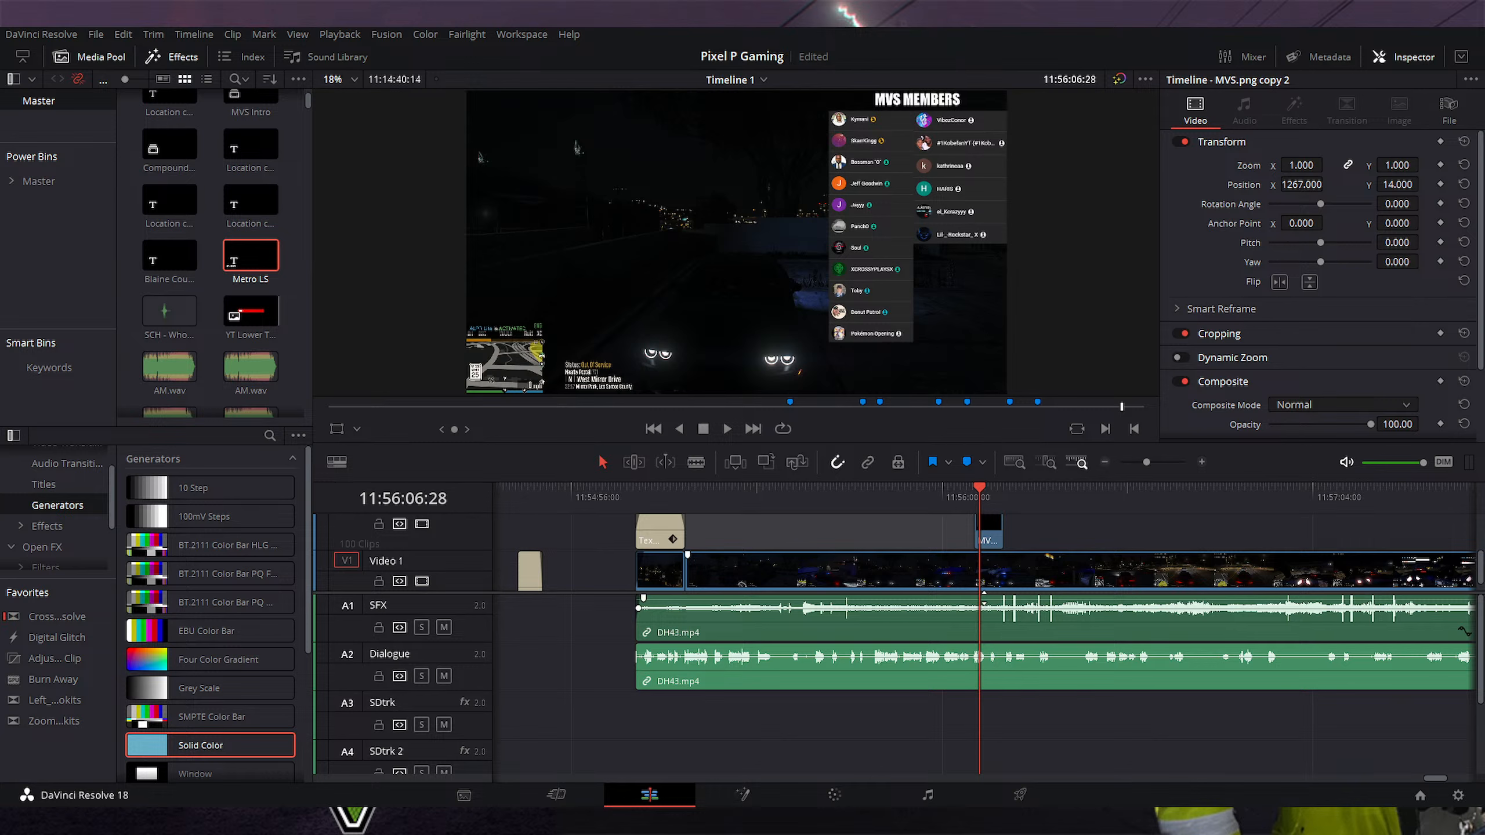
left_click(993, 535)
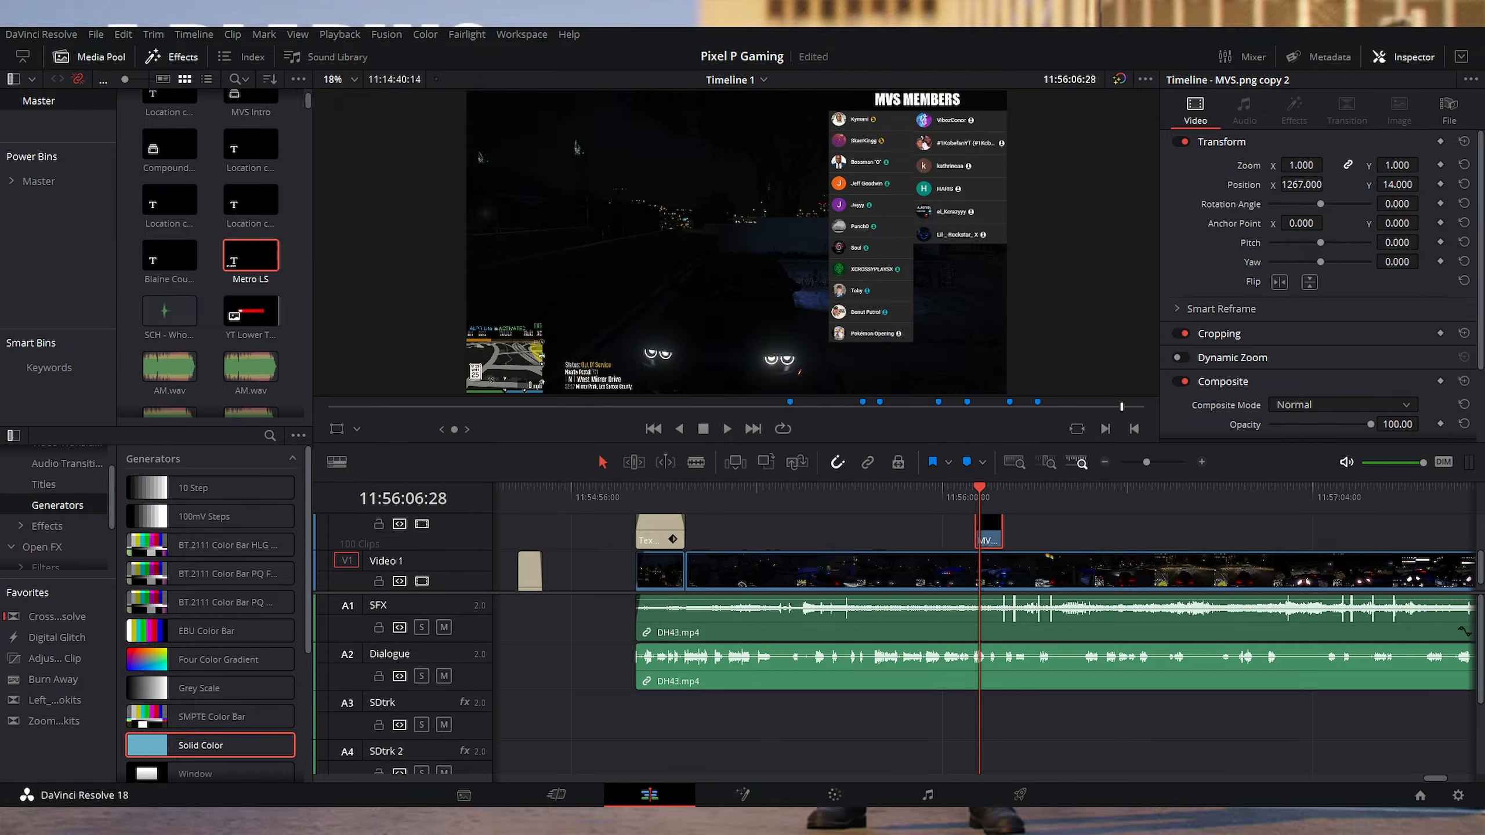
left_click_drag(1397, 186, 1297, 188)
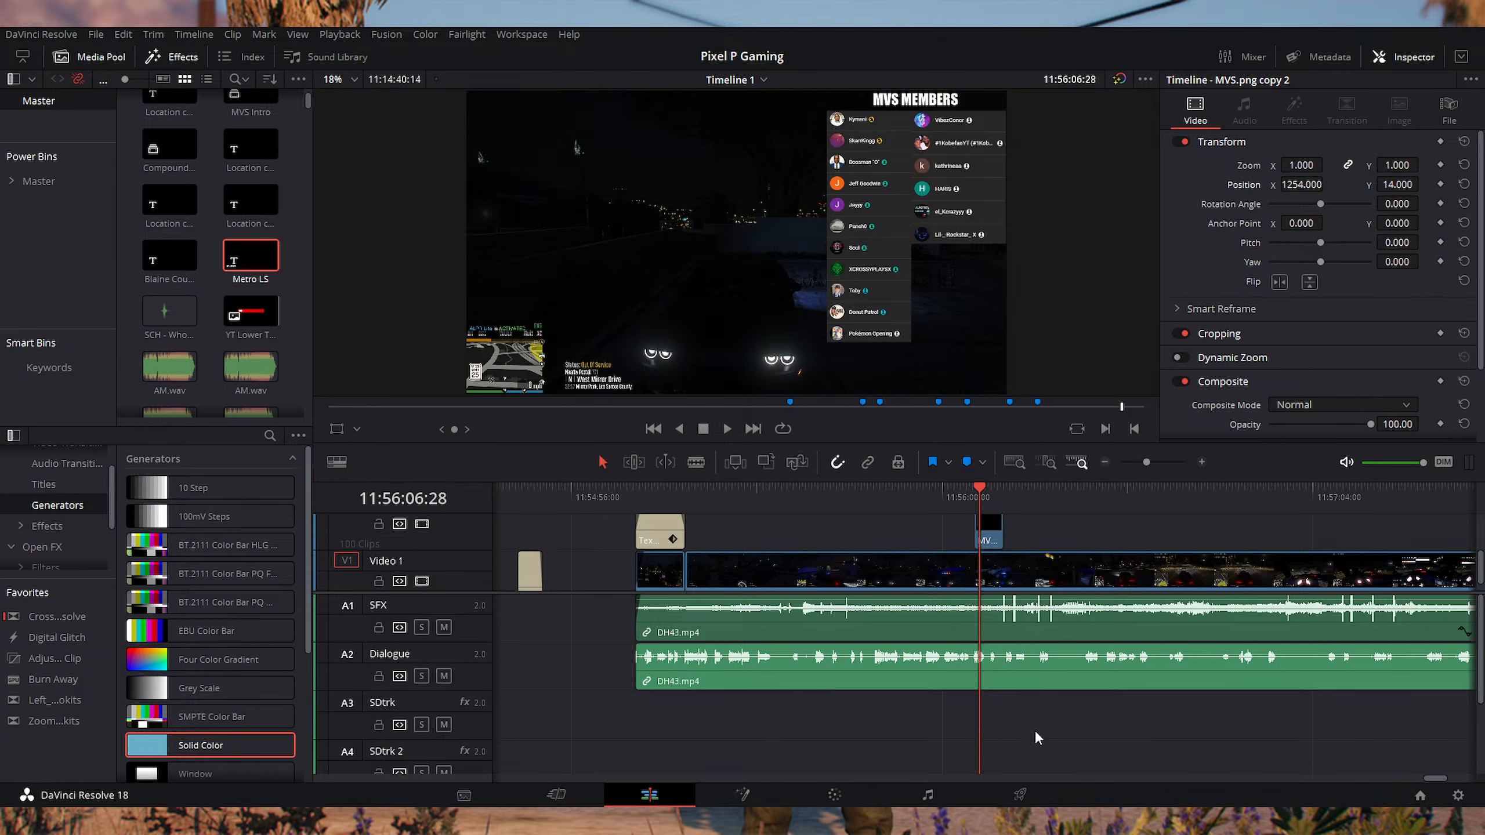
Step: Skim back and forth through the DH43 footage after the MVS overlay up to about 11:57:12, examining the drive and traffic stop
key("shift+Right")
key("shift+Right")
key("shift+Right")
key("shift+Right")
key("shift+Right")
key("shift+Right")
key("shift+Right")
key("shift+Right")
key("shift+Right")
key("shift+Right")
key("shift+Right")
key("shift+Right")
key("shift+Right")
key("shift+Right")
key("shift+Right")
key("ctrl+minus")
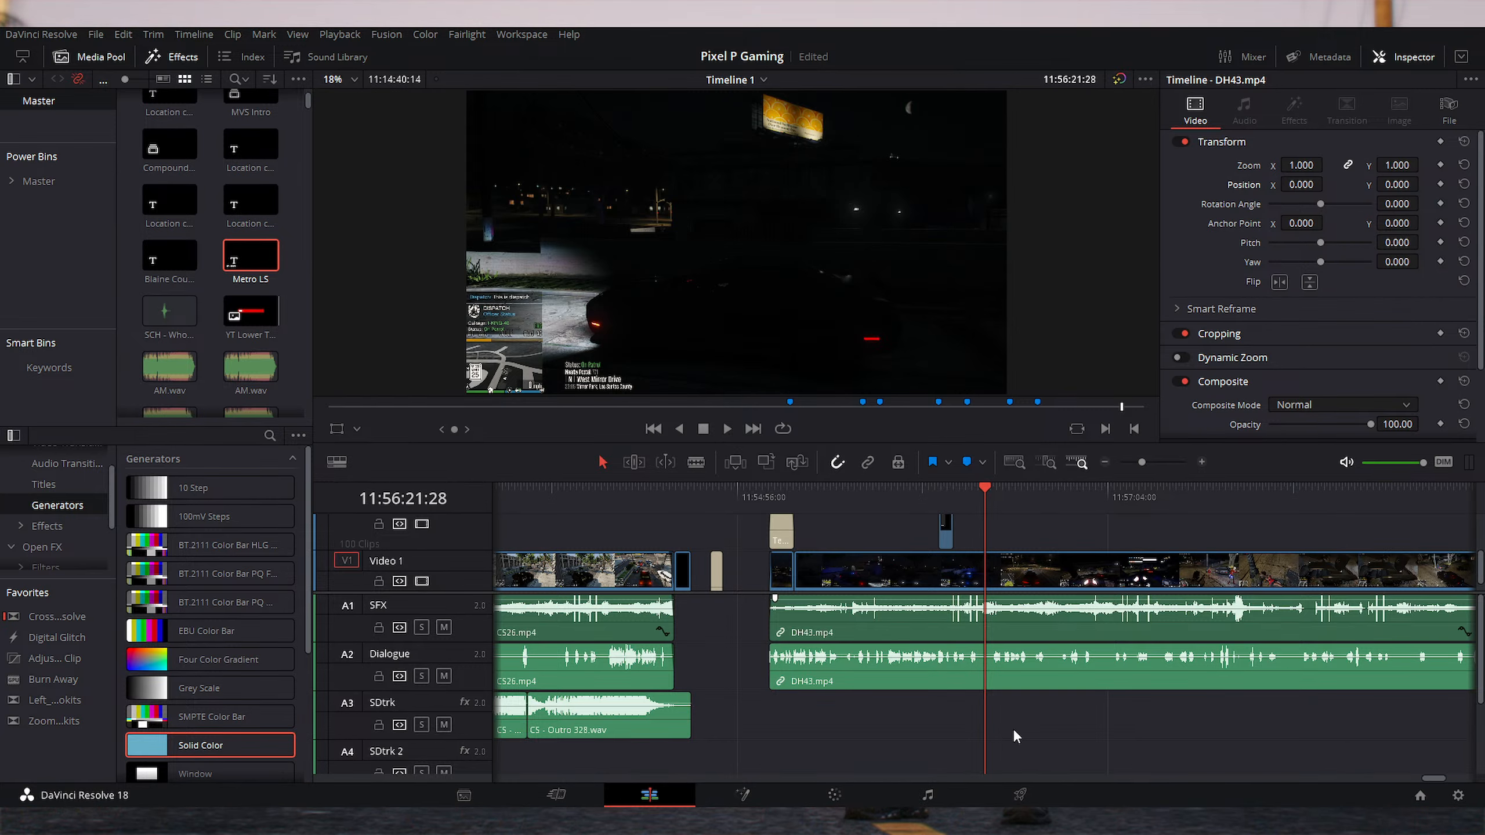
scroll(1017, 736, "right", 3)
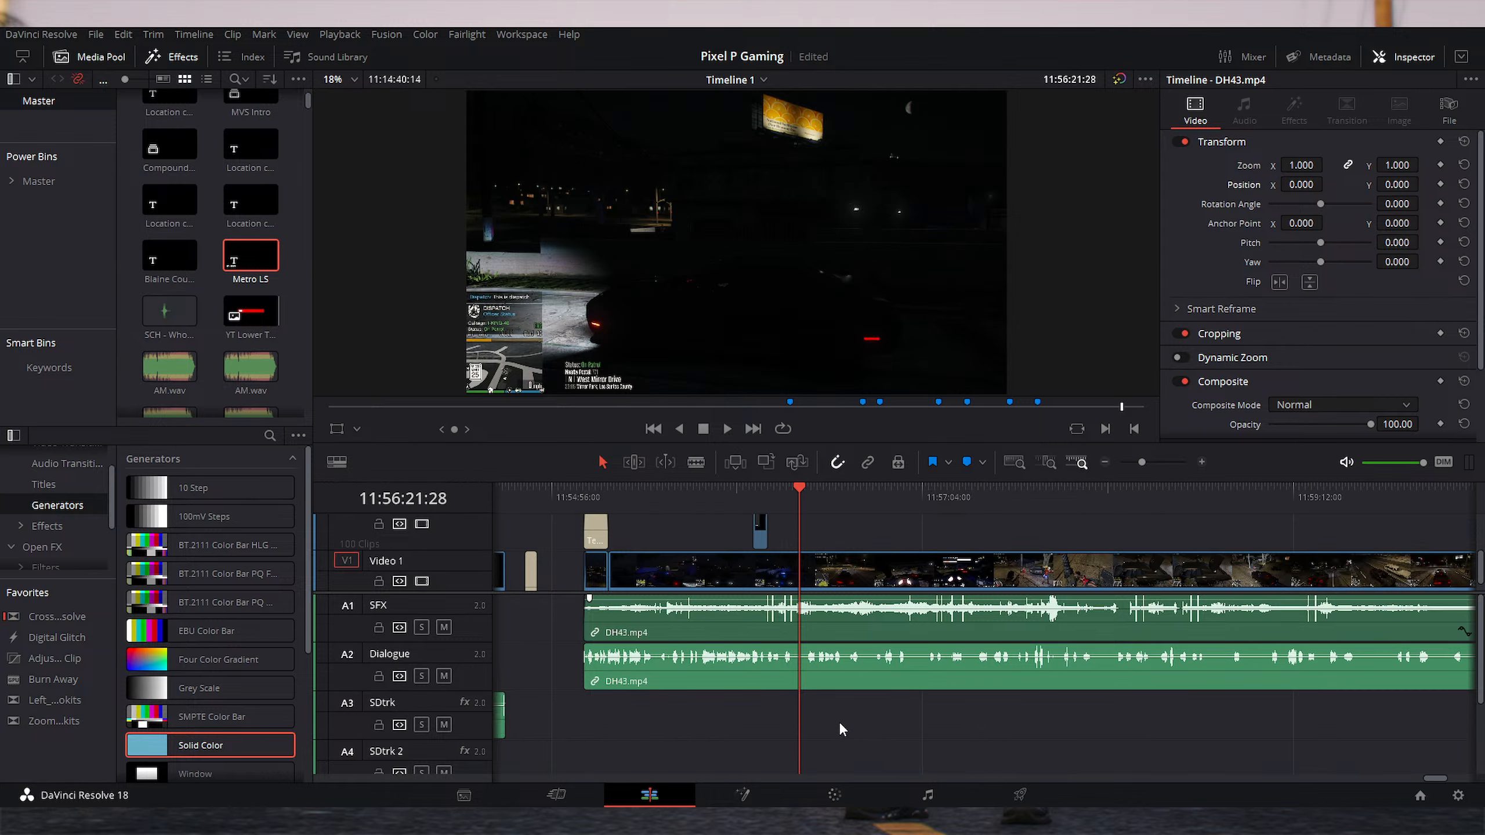
key("shift+Right")
key("shift+Right")
key("shift+Right")
key("shift+Right")
key("shift+Right")
key("shift+Right")
key("shift+Right")
key("shift+Right")
key("shift+Right")
key("shift+Right")
key("shift+Right")
key("shift+Right")
key("shift+Right")
key("shift+Right")
key("shift+Right")
key("shift+Right")
key("shift+Right")
key("shift+Right")
key("shift+Right")
key("shift+Right")
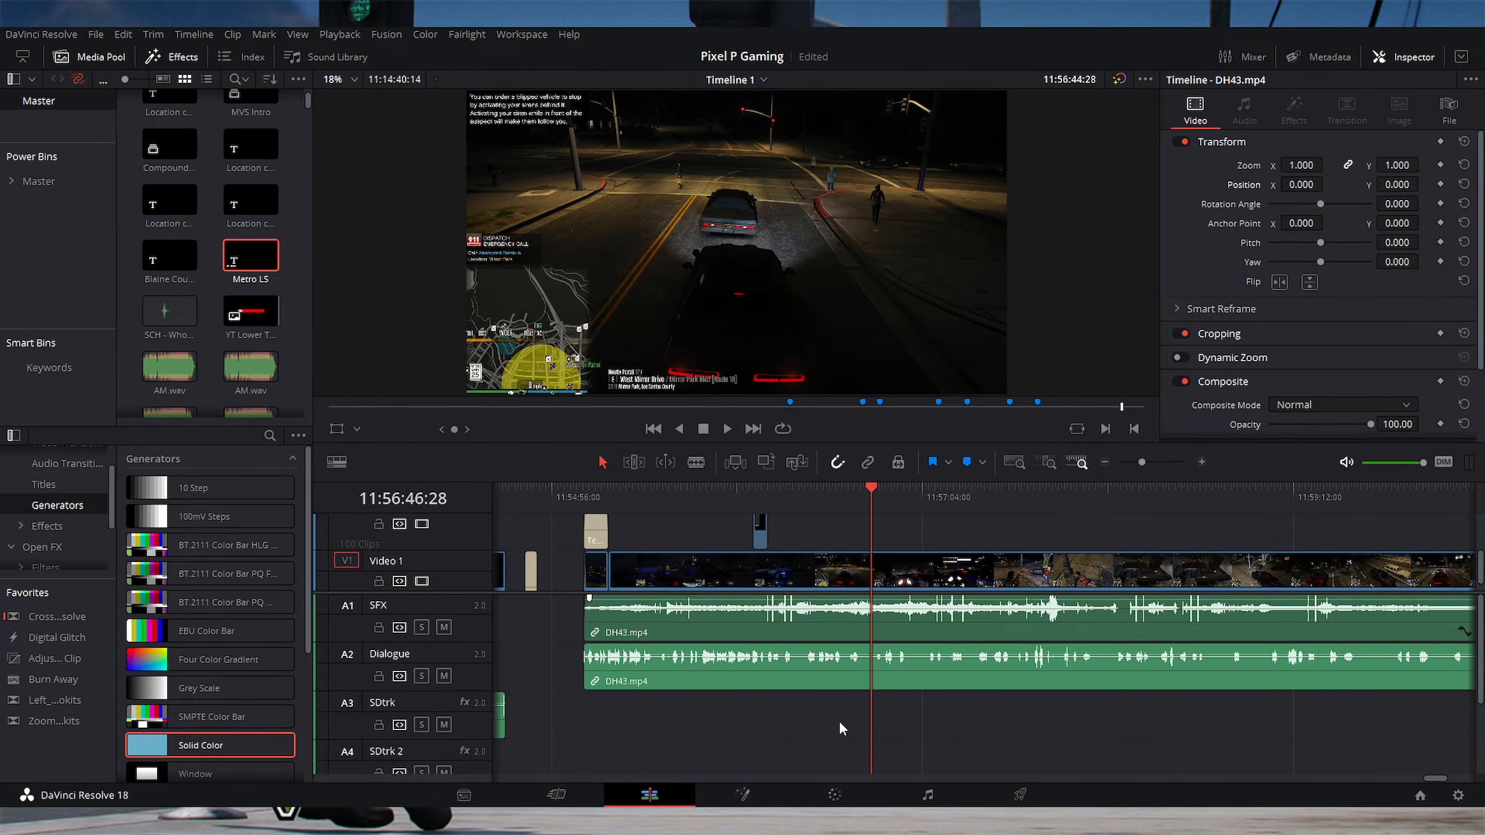
key("shift+Left")
key("shift+Left")
key("shift+Left")
key("shift+Left")
key("shift+Left")
key("shift+Left")
key("shift+Left")
key("shift+Left")
key("shift+Left")
key("shift+Left")
key("shift+Left")
key("shift+Left")
key("shift+Left")
key("shift+Left")
key("shift+Left")
key("shift+Left")
key("shift+Left")
key("shift+Left")
key("shift+Left")
key("shift+Left")
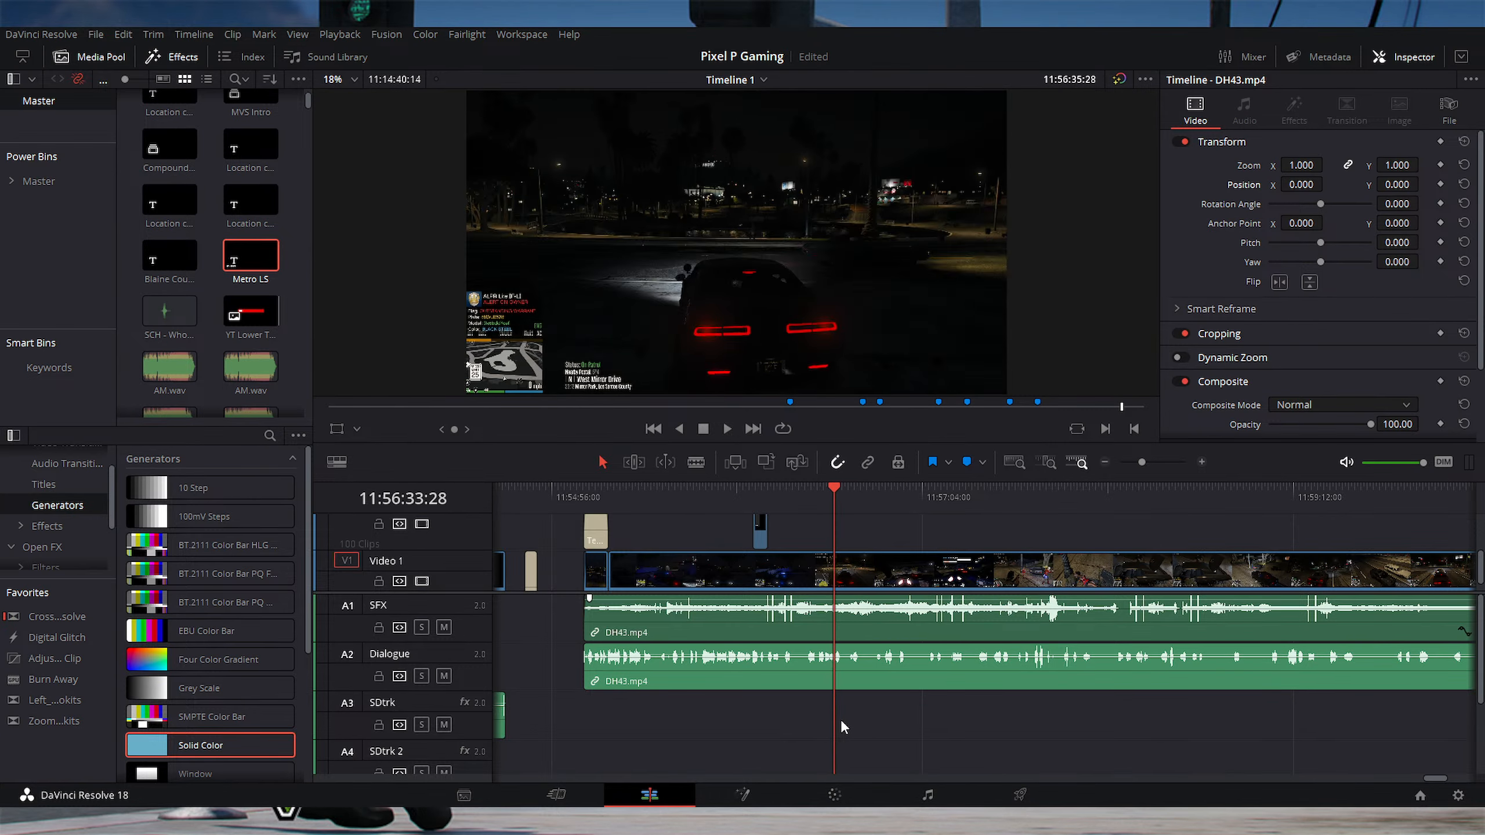
key("shift+Right")
key("shift+Right")
key("shift+Right")
key("shift+Right")
key("shift+Right")
key("shift+Right")
key("shift+Right")
key("shift+Right")
key("shift+Right")
key("shift+Right")
key("shift+Right")
key("shift+Right")
key("shift+Right")
key("shift+Right")
key("shift+Right")
key("shift+Right")
key("shift+Right")
key("shift+Right")
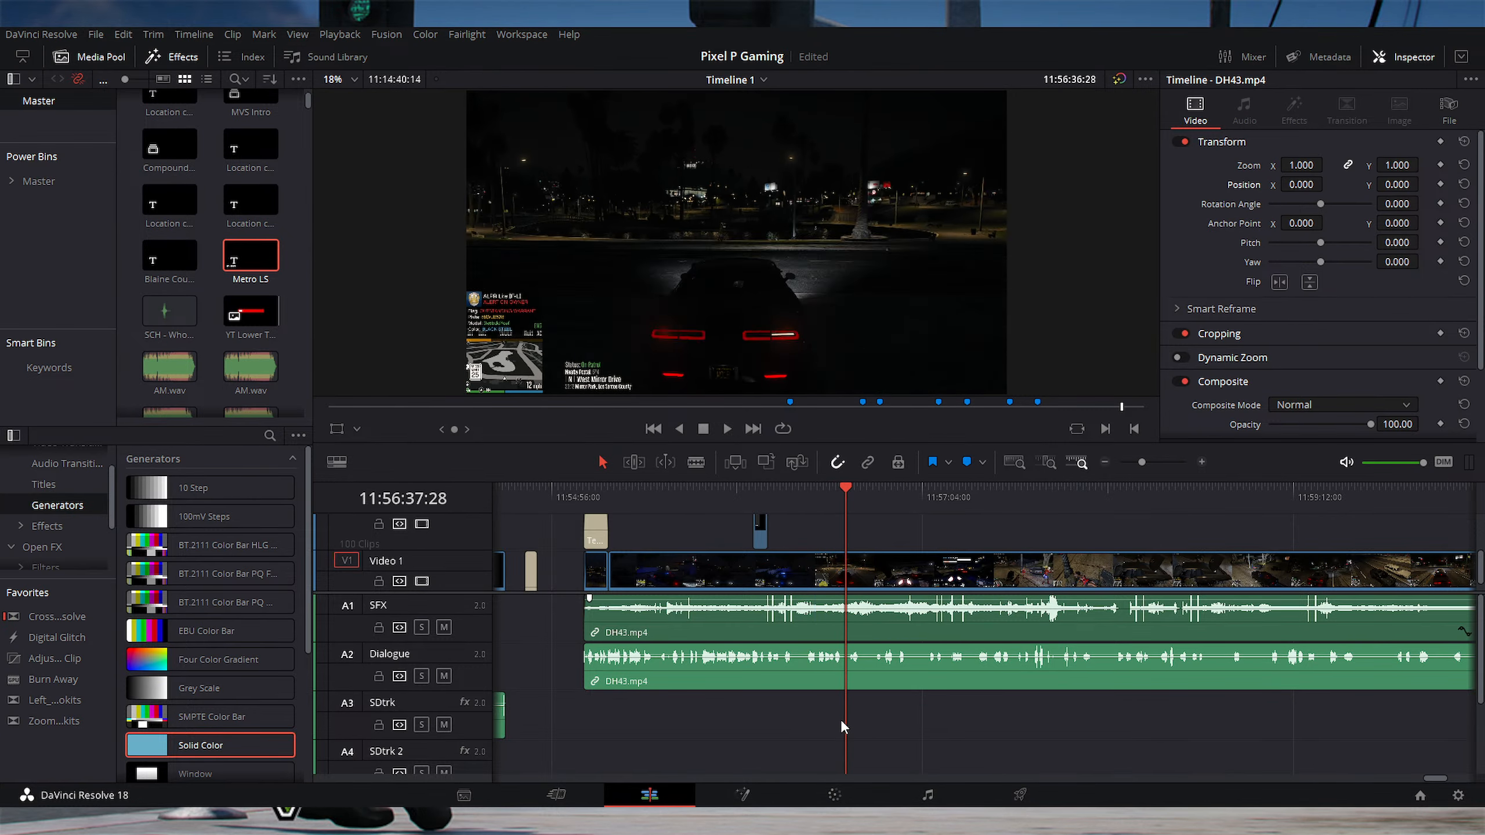
key("shift+Right")
key("shift+Right")
key("shift+Right")
key("shift+Right")
key("shift+Right")
key("shift+Right")
key("shift+Right")
key("shift+Right")
key("shift+Right")
key("shift+Right")
key("shift+Right")
key("shift+Right")
key("shift+Right")
key("shift+Right")
key("shift+Right")
key("shift+Right")
key("shift+Right")
key("shift+Right")
key("shift+Right")
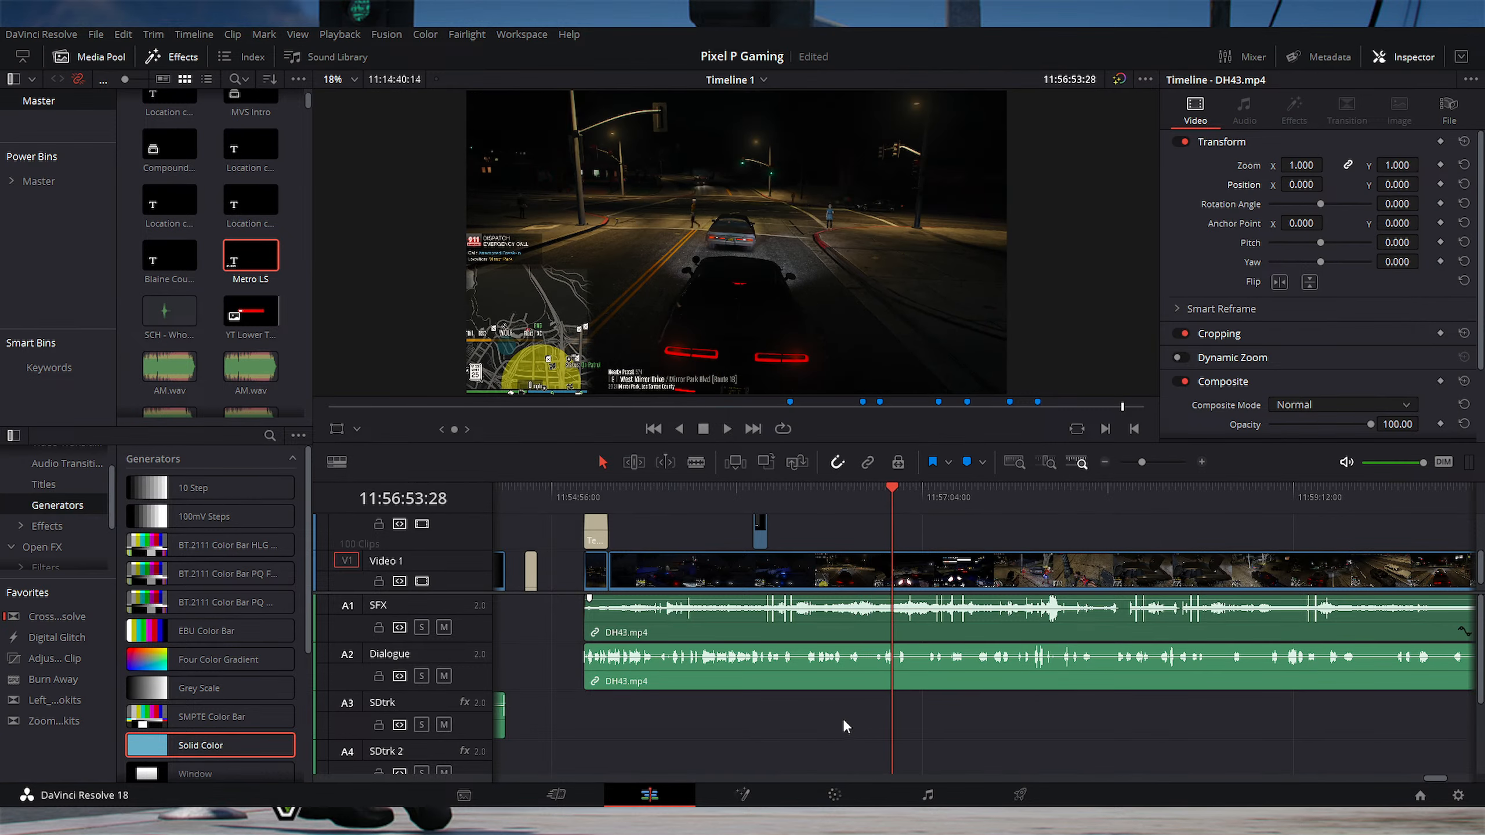
key("shift+Right")
key("shift+Right")
key("shift+Right")
key("shift+Right")
key("shift+Right")
key("shift+Right")
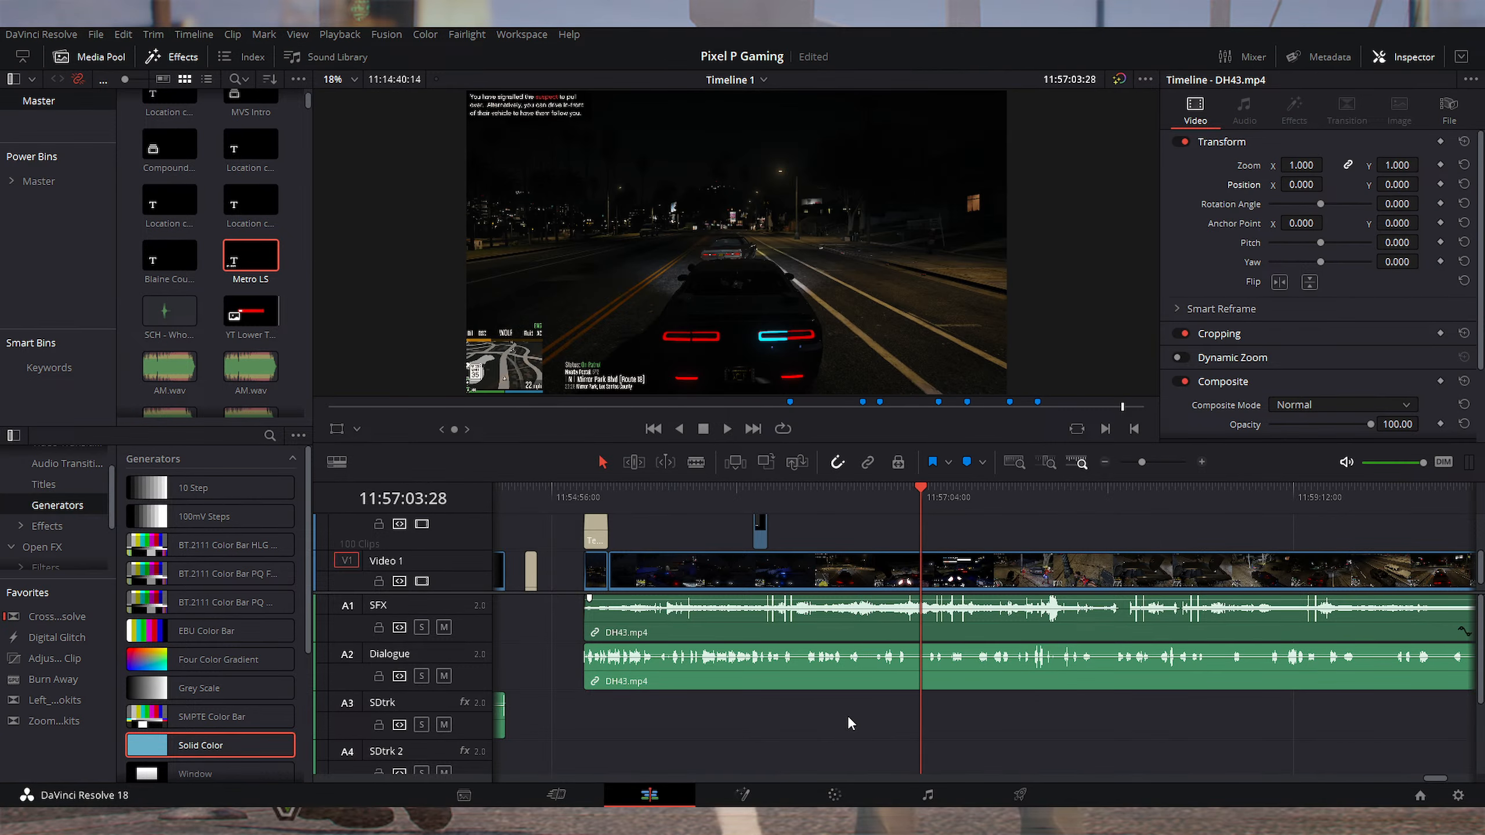
key("shift+Right")
key("shift+Right")
key("shift+Right")
key("shift+Right")
key("shift+Right")
key("shift+Right")
key("shift+Right")
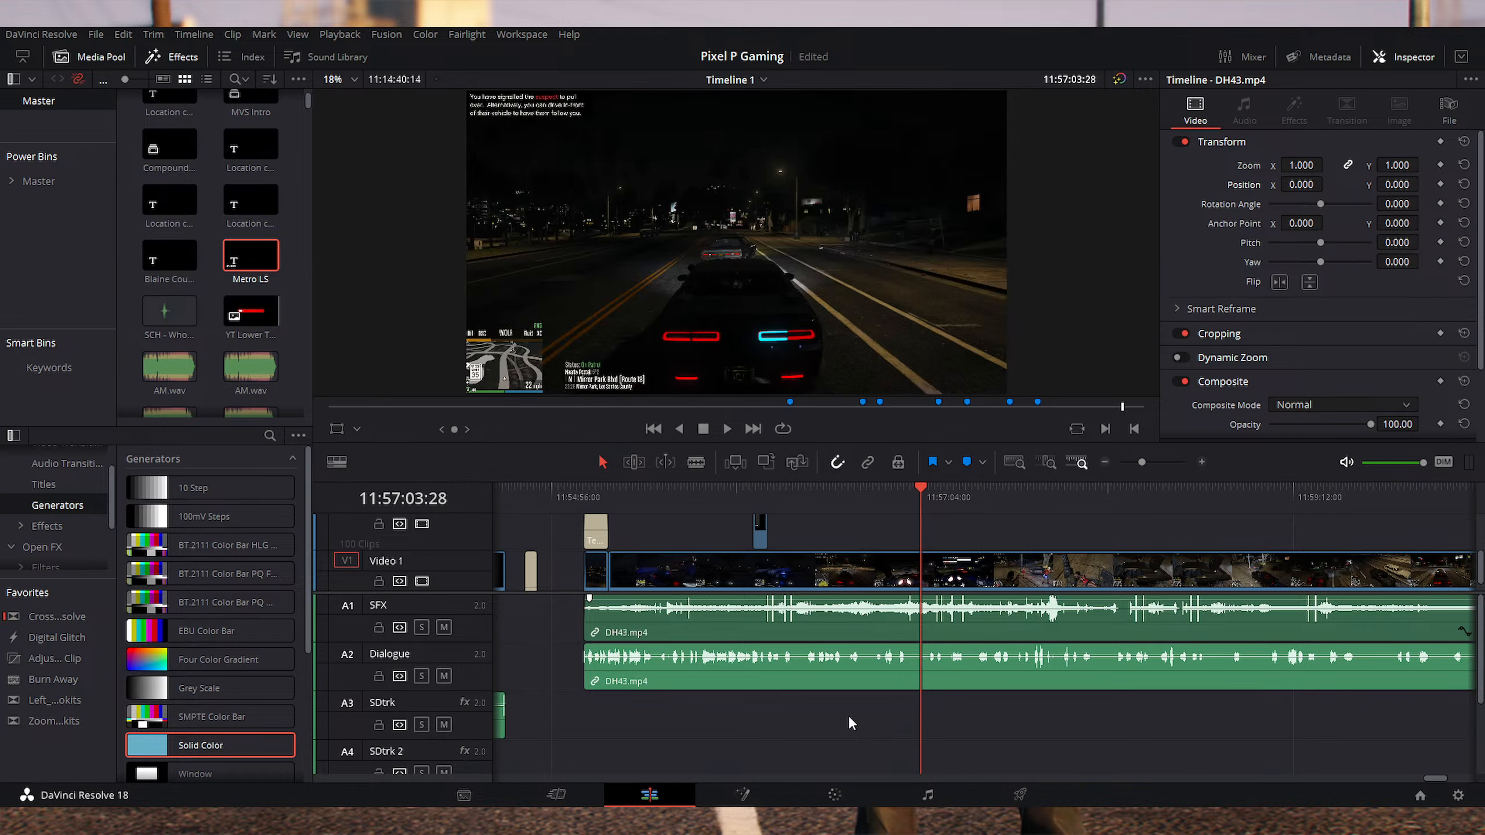
key("shift+Right")
key("shift+Right")
key("shift+Right")
key("shift+Right")
key("shift+Right")
key("shift+Right")
key("shift+Right")
key("shift+Right")
key("shift+Right")
key("shift+Right")
key("shift+Right")
key("shift+Right")
key("shift+Right")
key("shift+Right")
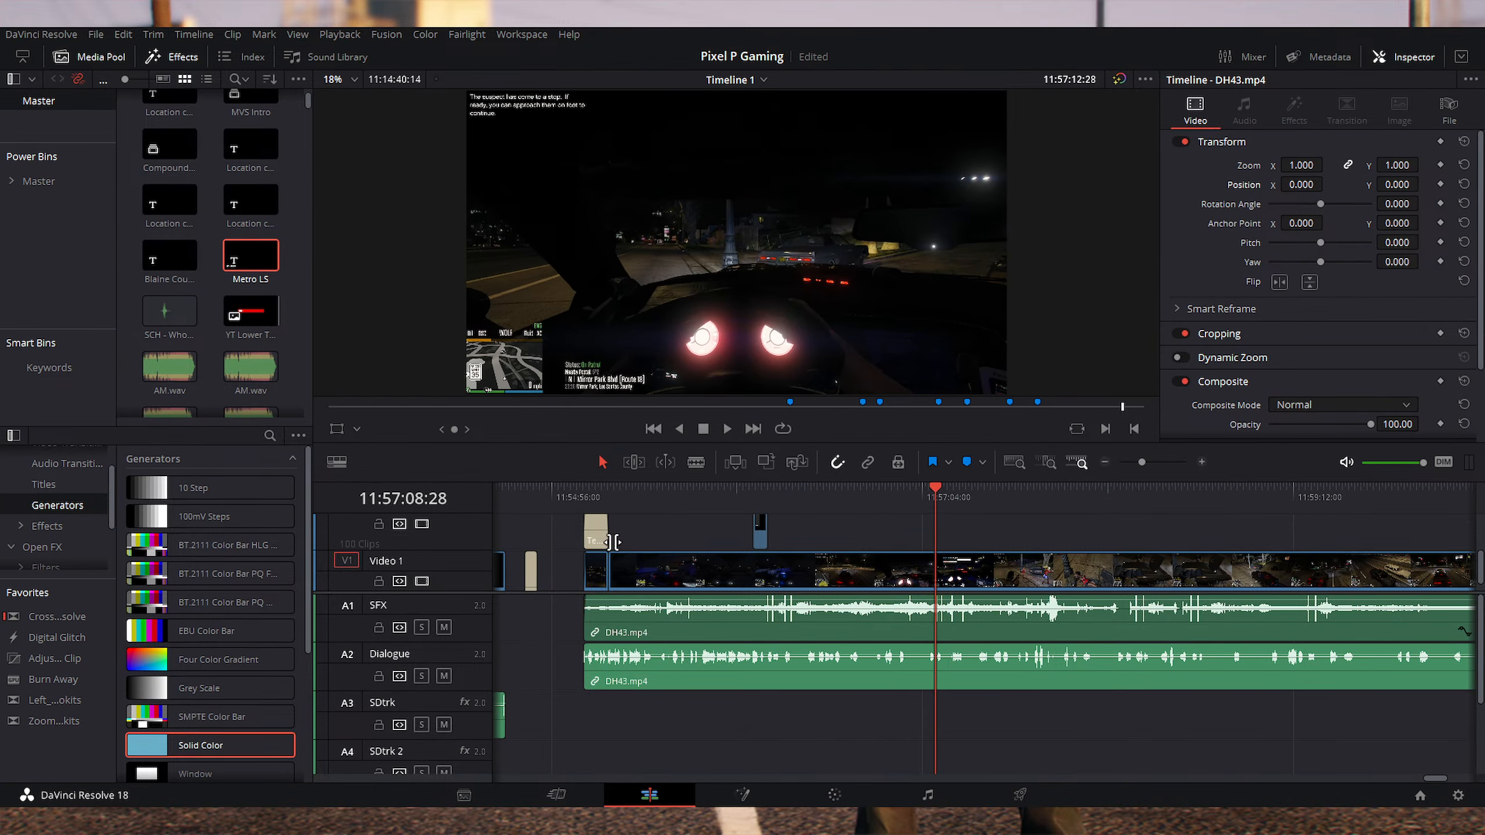
Step: Skim back through the DH43 footage from 11:57:12 to about 11:56:39, examining the night drive before the traffic stop
key("shift+Left")
key("shift+Left")
key("shift+Left")
key("shift+Left")
key("shift+Left")
key("shift+Left")
key("shift+Left")
key("shift+Left")
key("shift+Left")
key("shift+Left")
key("shift+Left")
key("shift+Left")
key("shift+Left")
key("shift+Left")
key("shift+Left")
key("shift+Left")
key("shift+Left")
key("shift+Left")
key("shift+Left")
key("shift+Left")
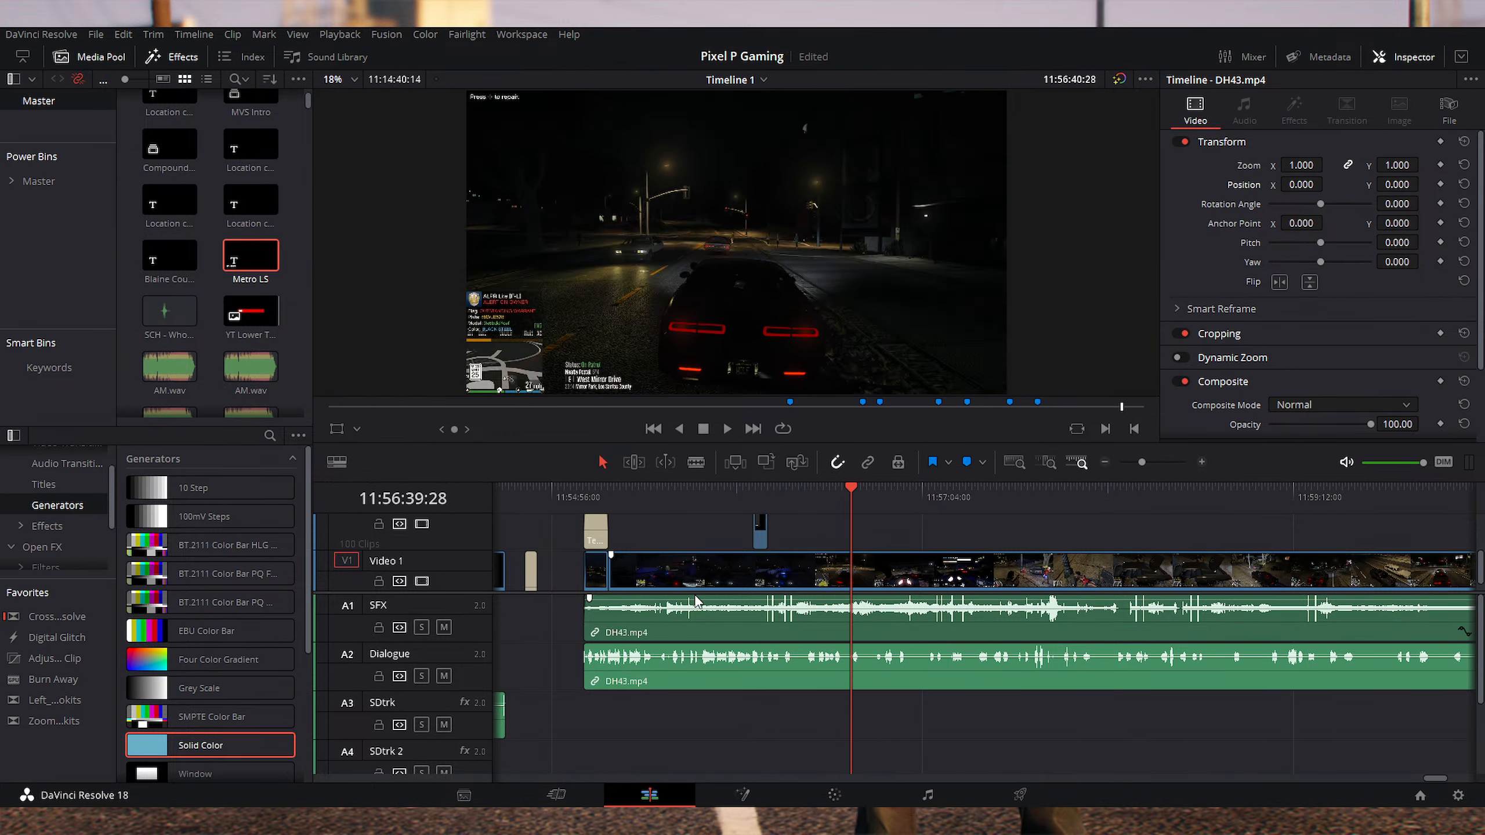
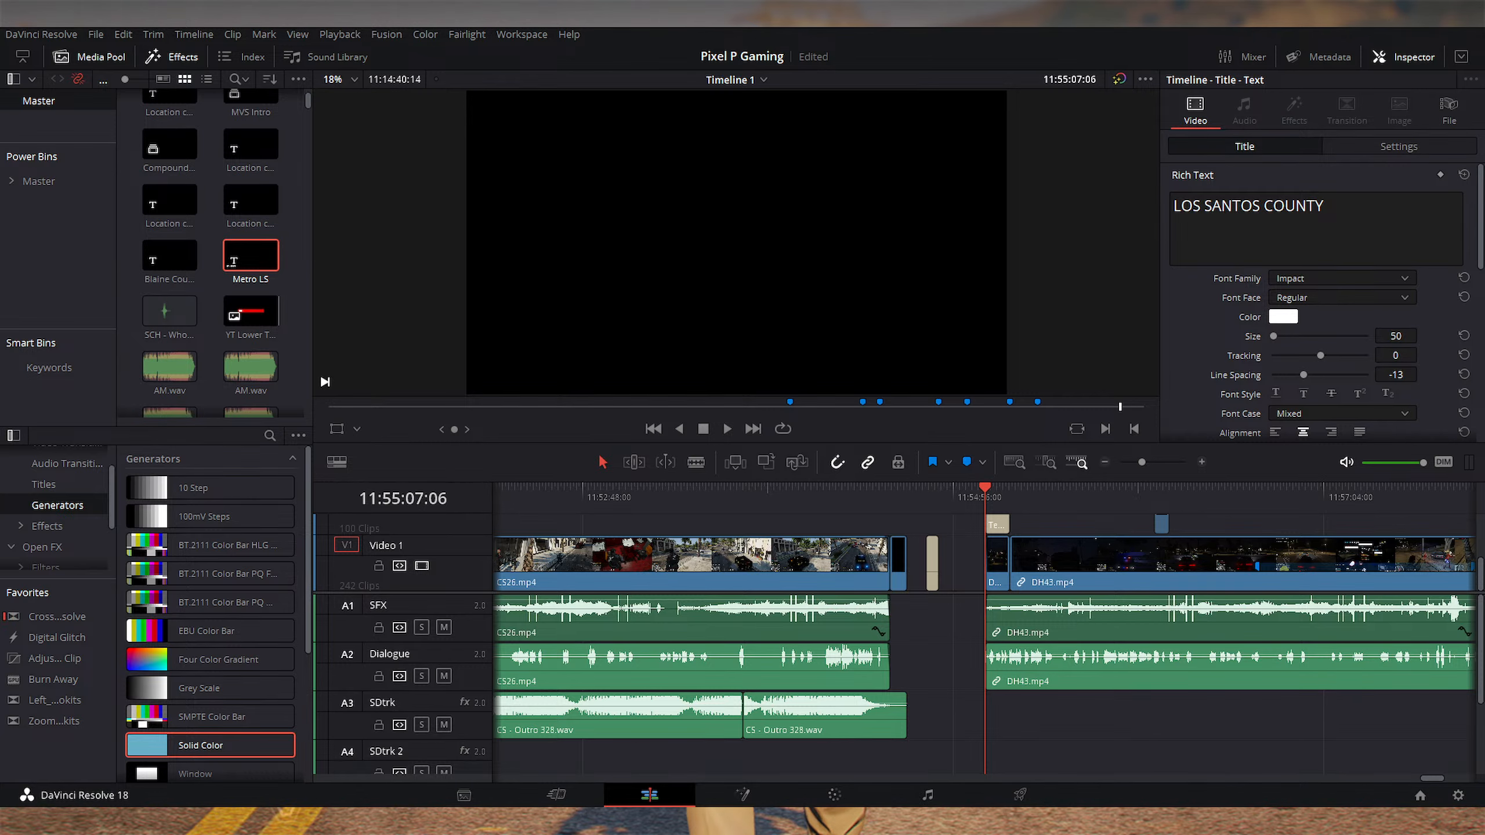
Step: Mark the episode range from the start of the LOS SANTOS COUNTY title to 12:13:49:26, at the end of the DH43 Outro
scroll(1059, 712, "right", 5)
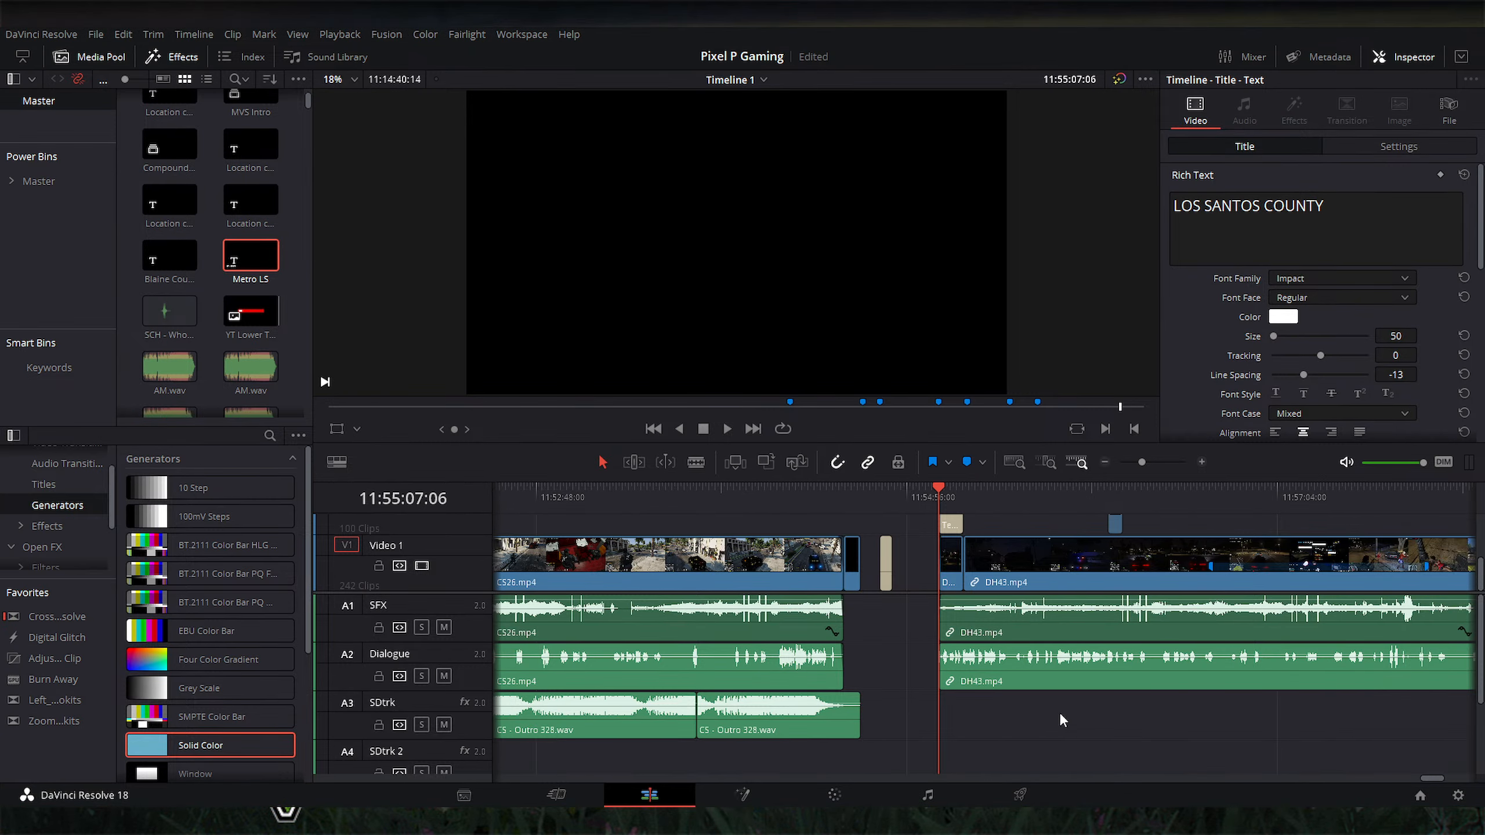
key("i")
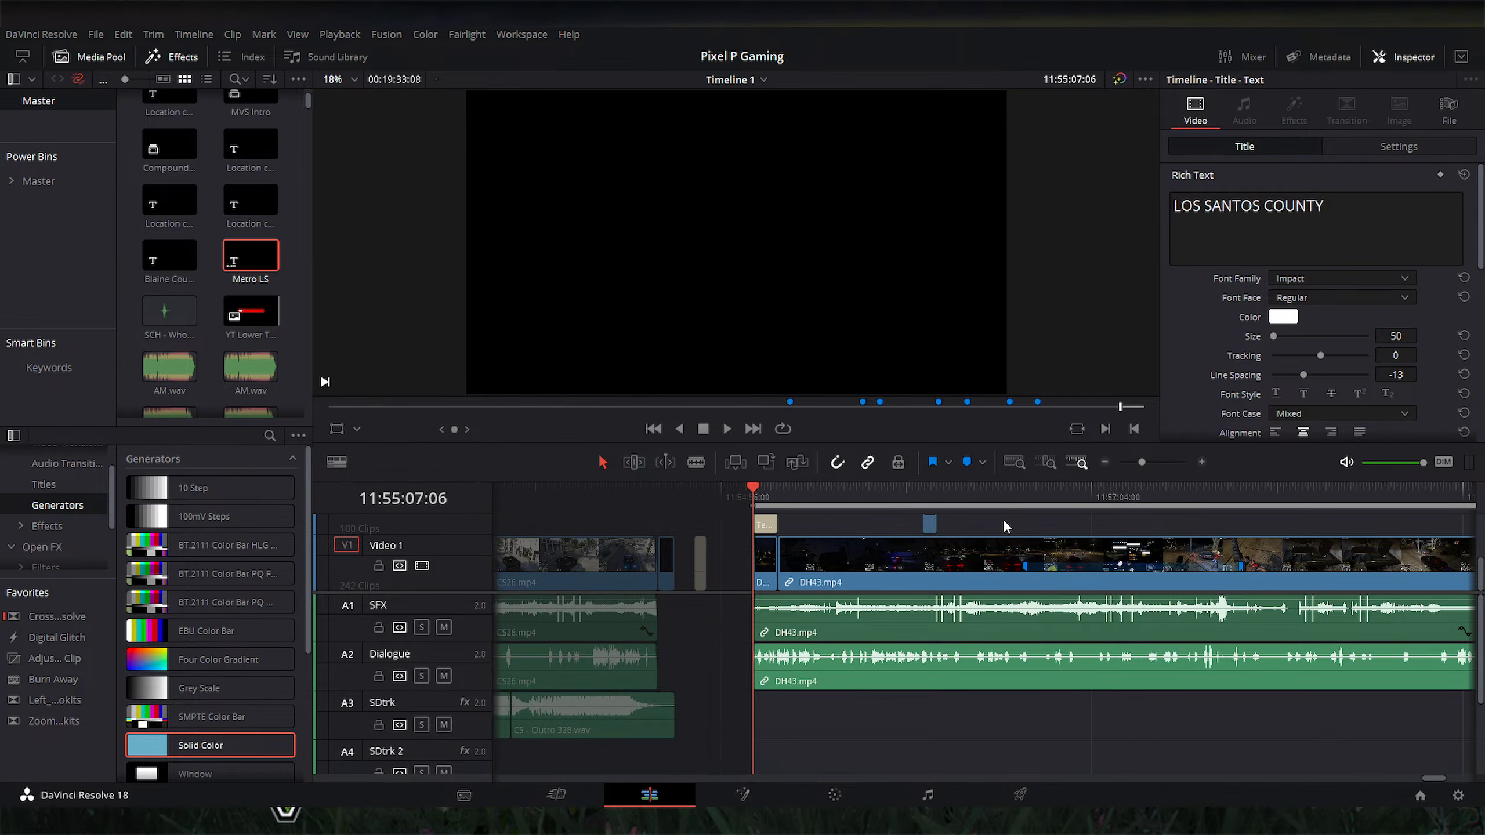
key("ctrl+minus")
key("ctrl+minus")
key("ctrl+minus")
key("ctrl+minus")
key("ctrl+minus")
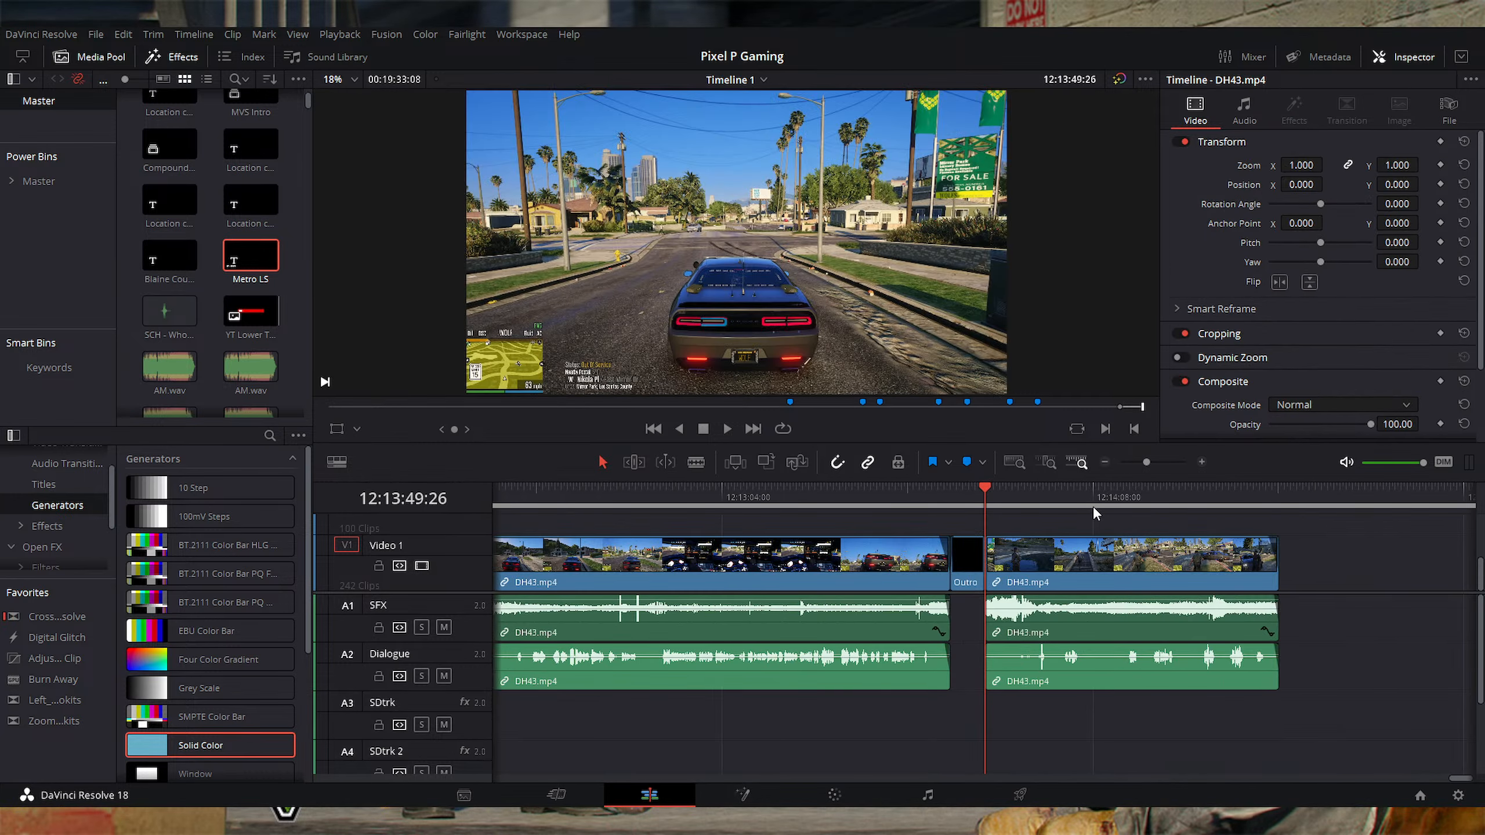
key("o")
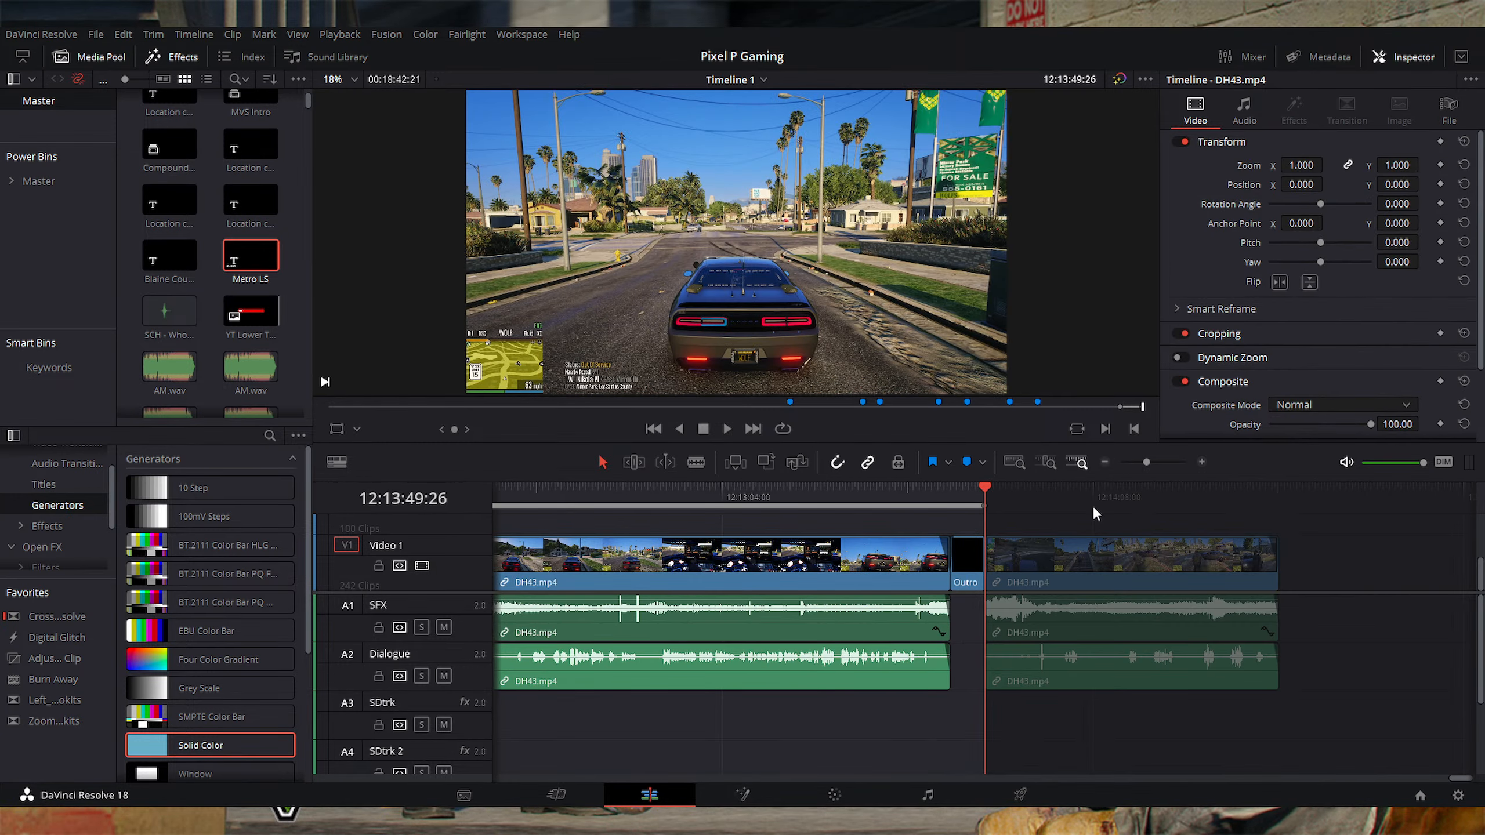
Step: Pull the range's out point back to about the DH43 episode's midpoint, for a 00:09:24:47 duration, and place the playhead there at 12:04:31:52
key("ctrl+minus")
key("ctrl+minus")
key("ctrl+minus")
key("ctrl+minus")
key("ctrl+minus")
key("ctrl+minus")
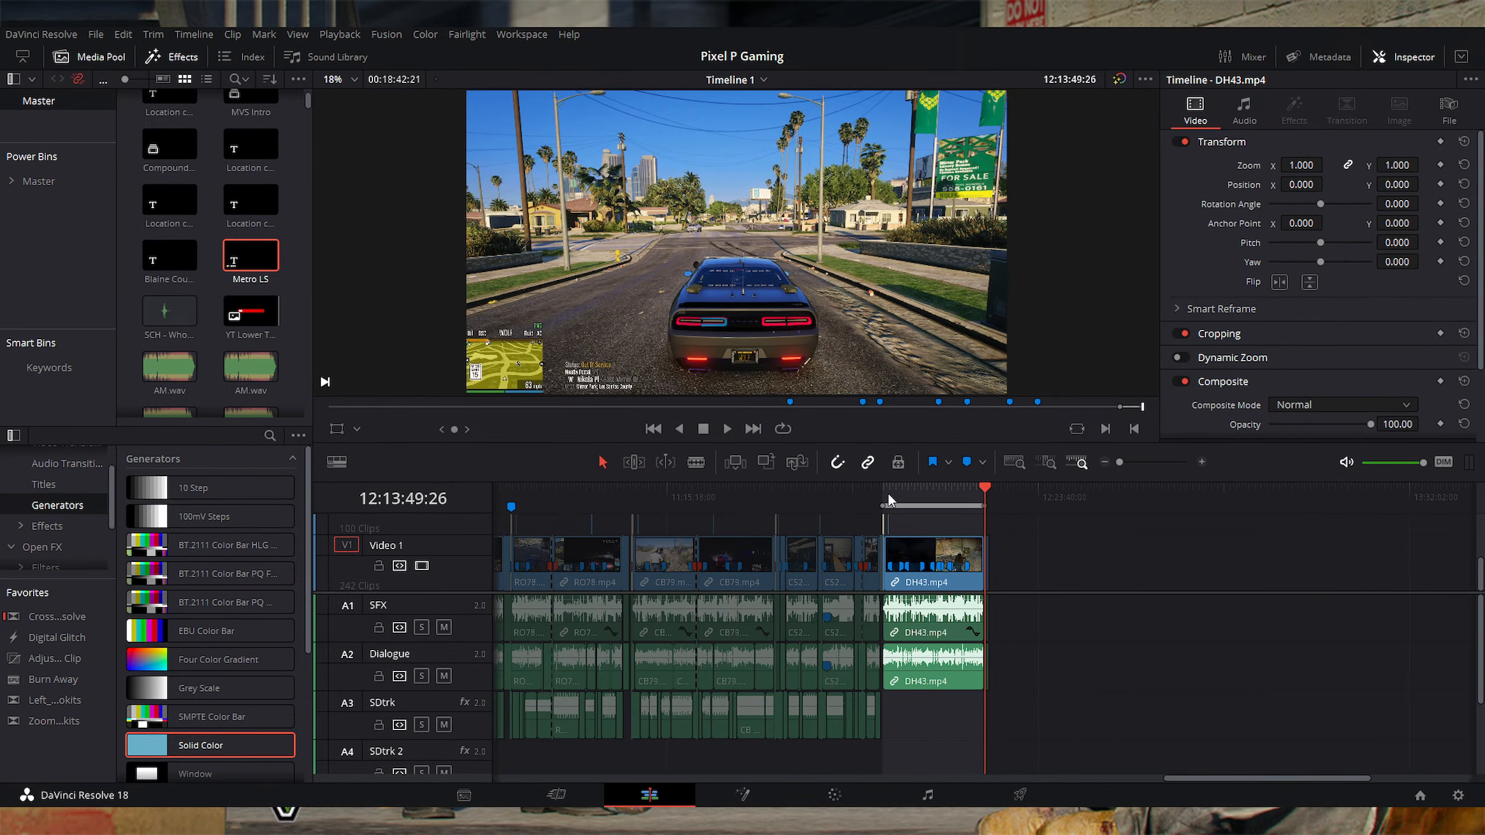
left_click(887, 493)
key("ctrl+equal")
key("ctrl+equal")
key("ctrl+equal")
key("ctrl+equal")
left_click(903, 495)
key("ctrl+equal")
key("ctrl+equal")
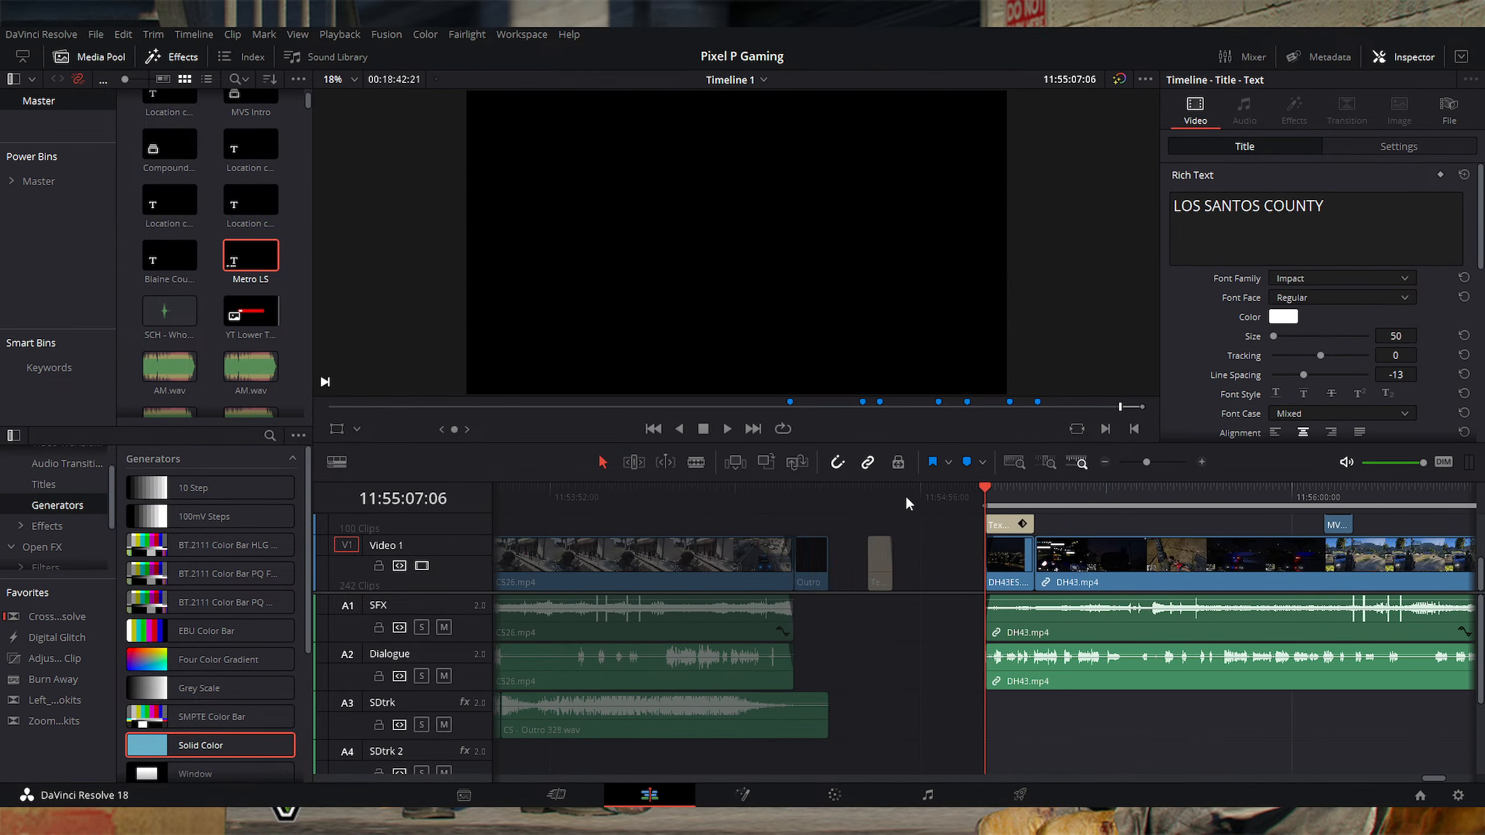
key("ctrl+minus")
key("ctrl+minus")
key("ctrl+minus")
key("ctrl+minus")
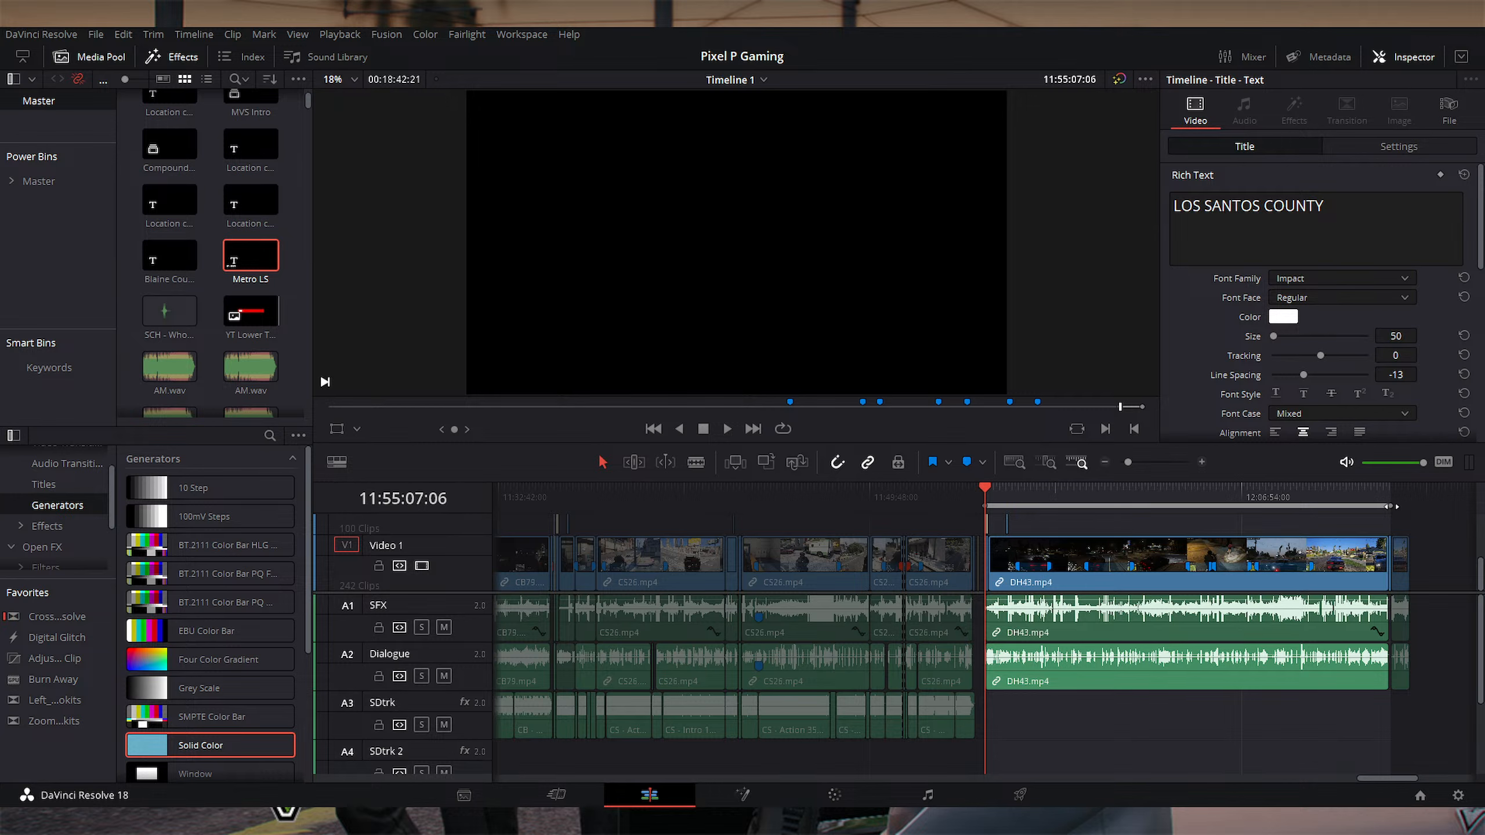
left_click_drag(1391, 506, 1190, 505)
left_click(1188, 493)
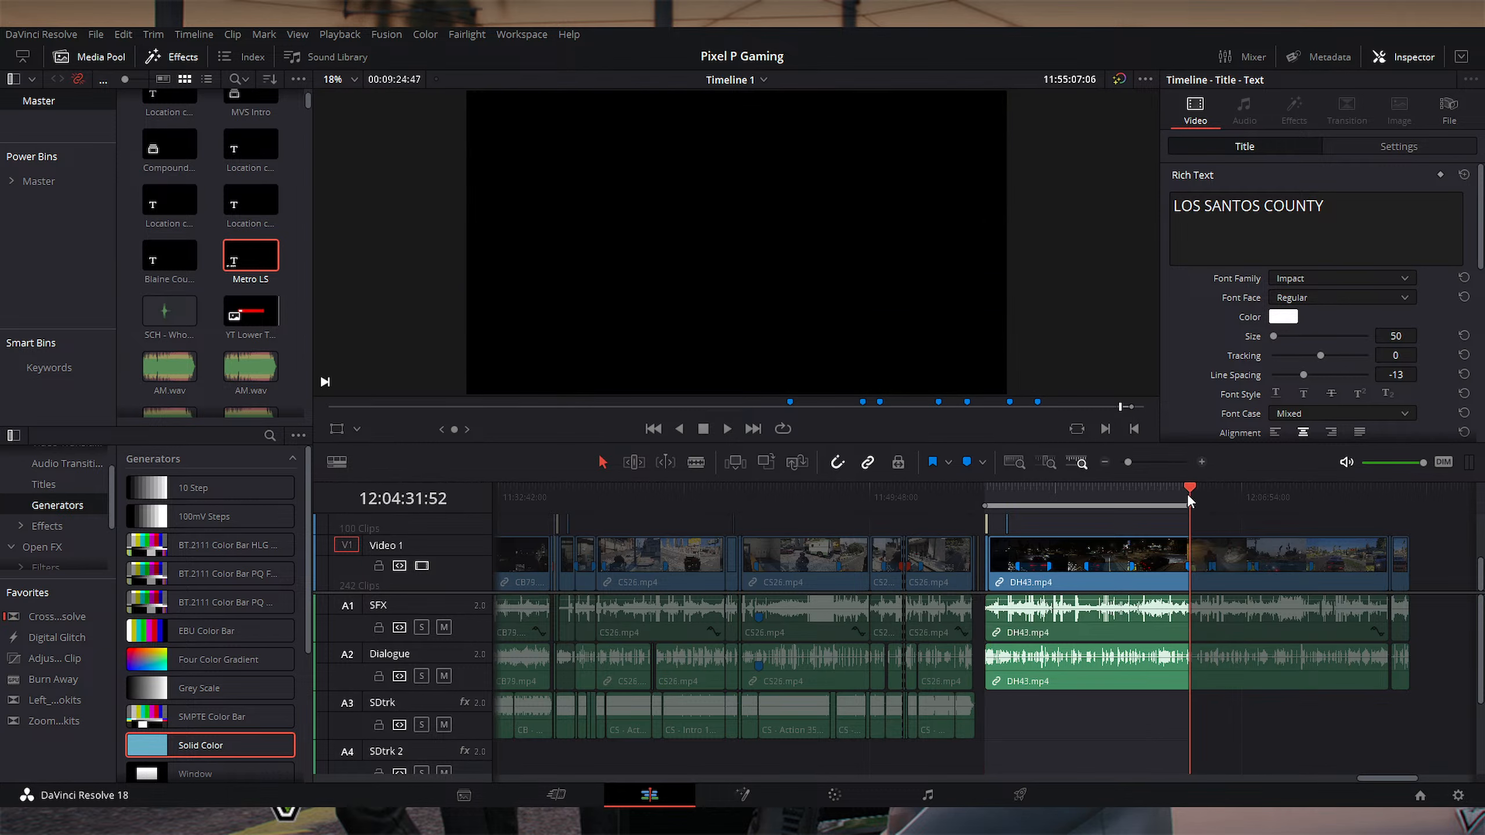
Step: Examine the frames just before the range's out point and preview the CTA clip from the media pool
scroll(1204, 499, "up", 4)
key("shift+Left")
key("shift+Left")
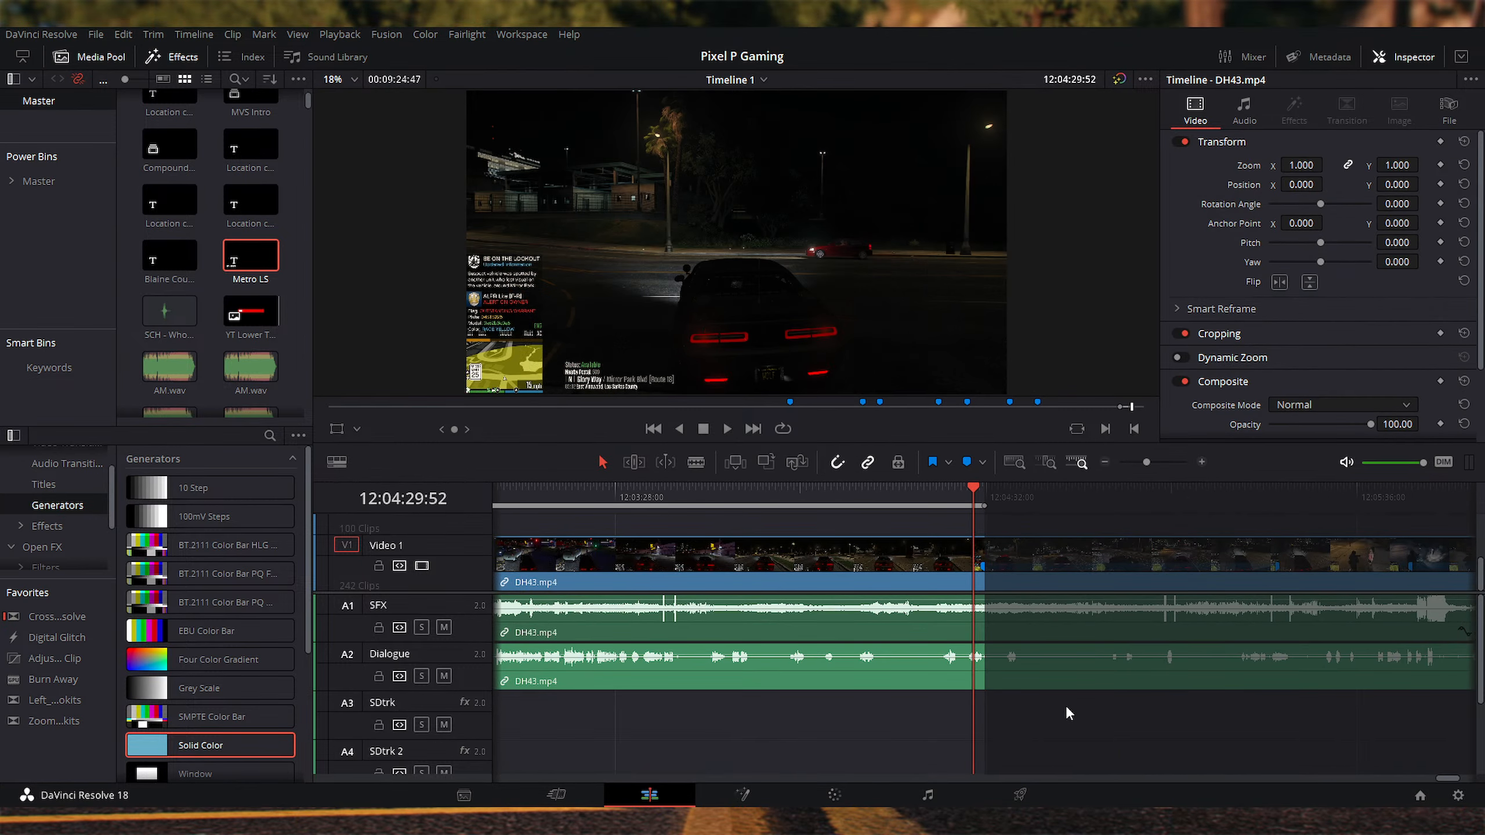
key("shift+Right")
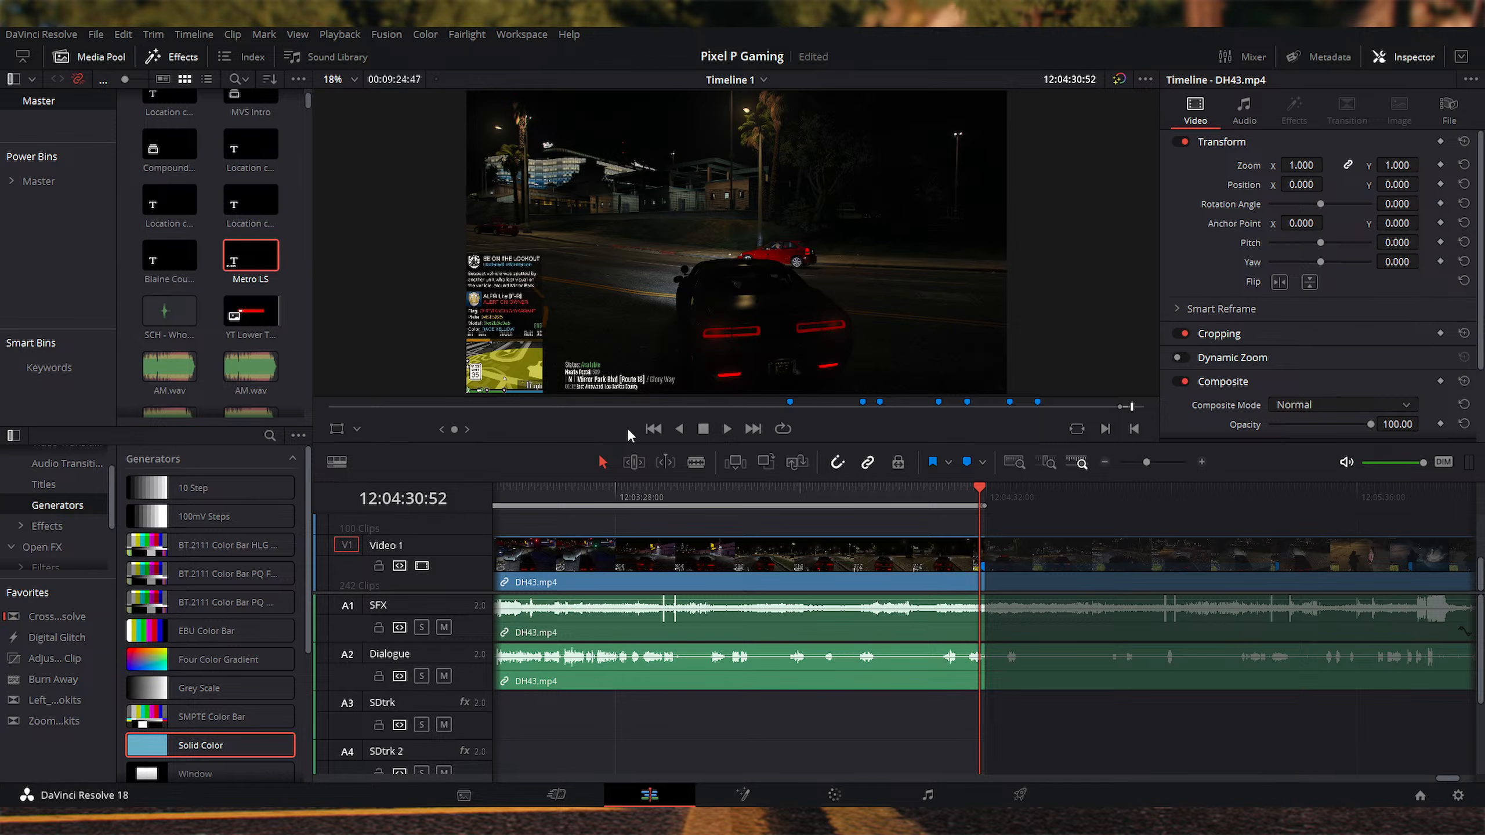
scroll(225, 281, "up", 5)
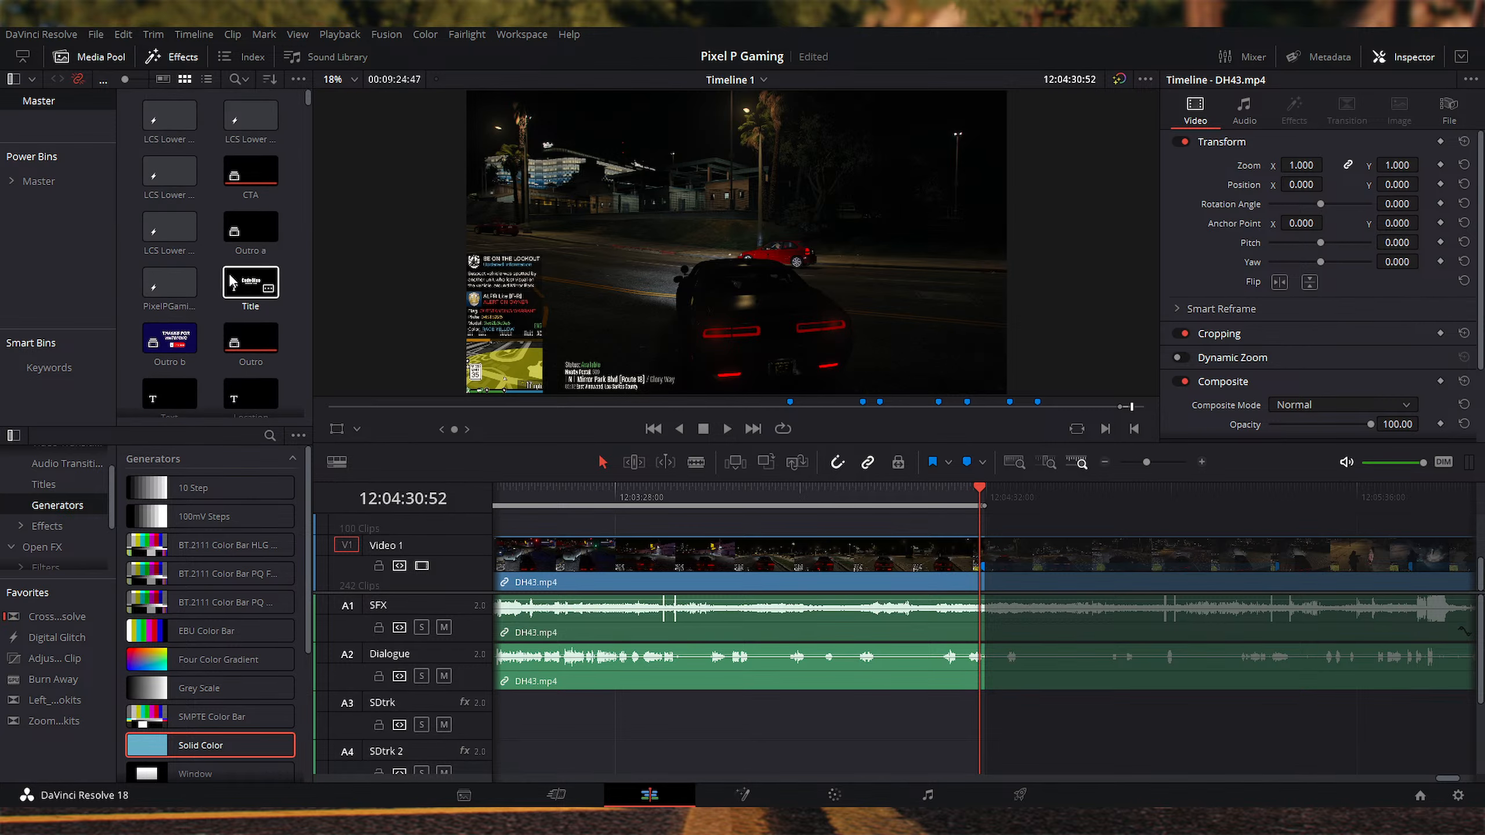
double_click(256, 179)
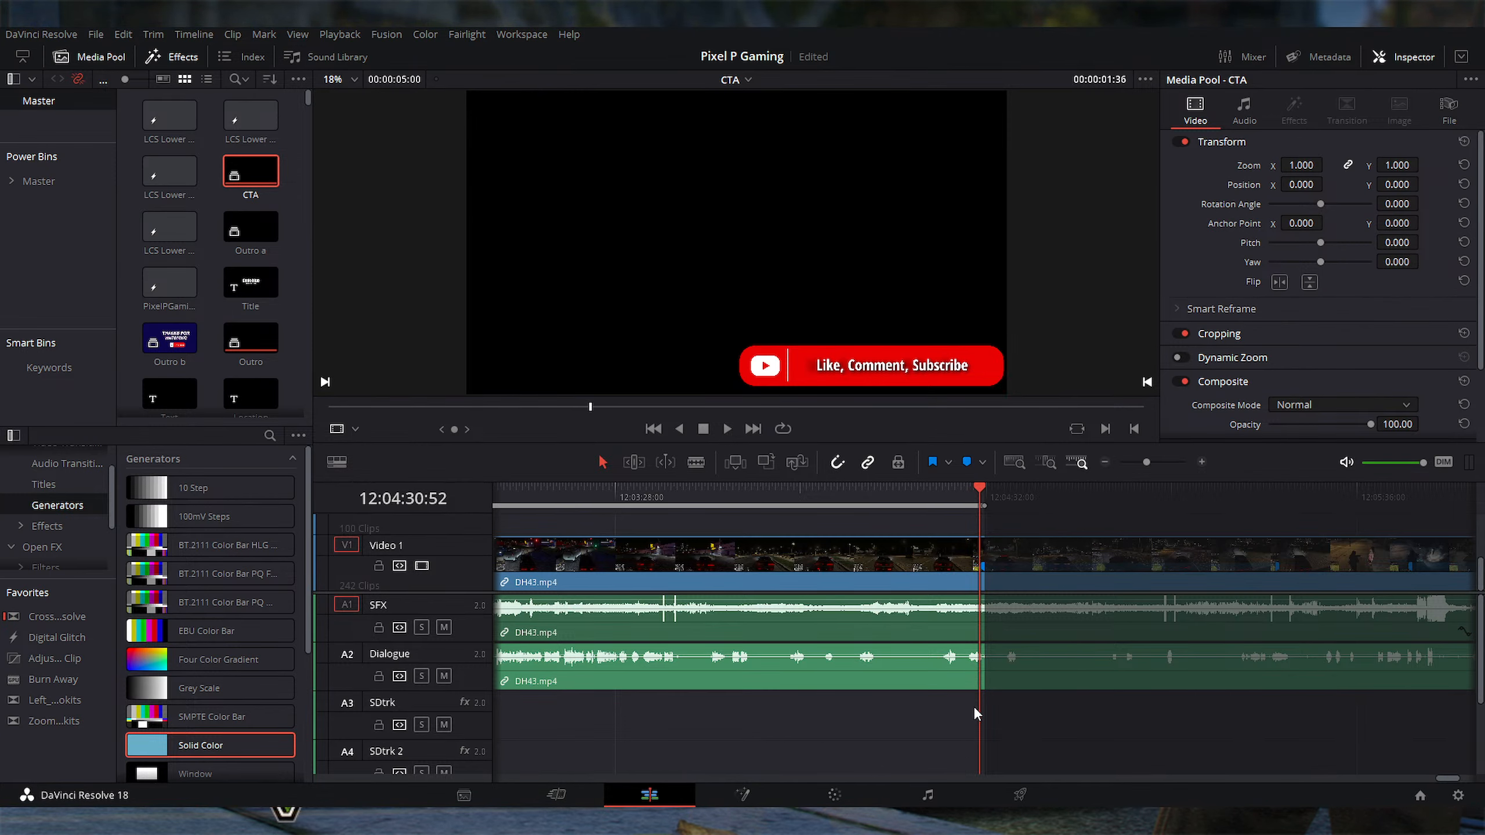
Step: Return to Timeline 1 and play the DH43 footage across the out point, from 12:04:30:52 to 12:04:32:21
scroll(976, 704, "down", 2)
left_click(990, 494)
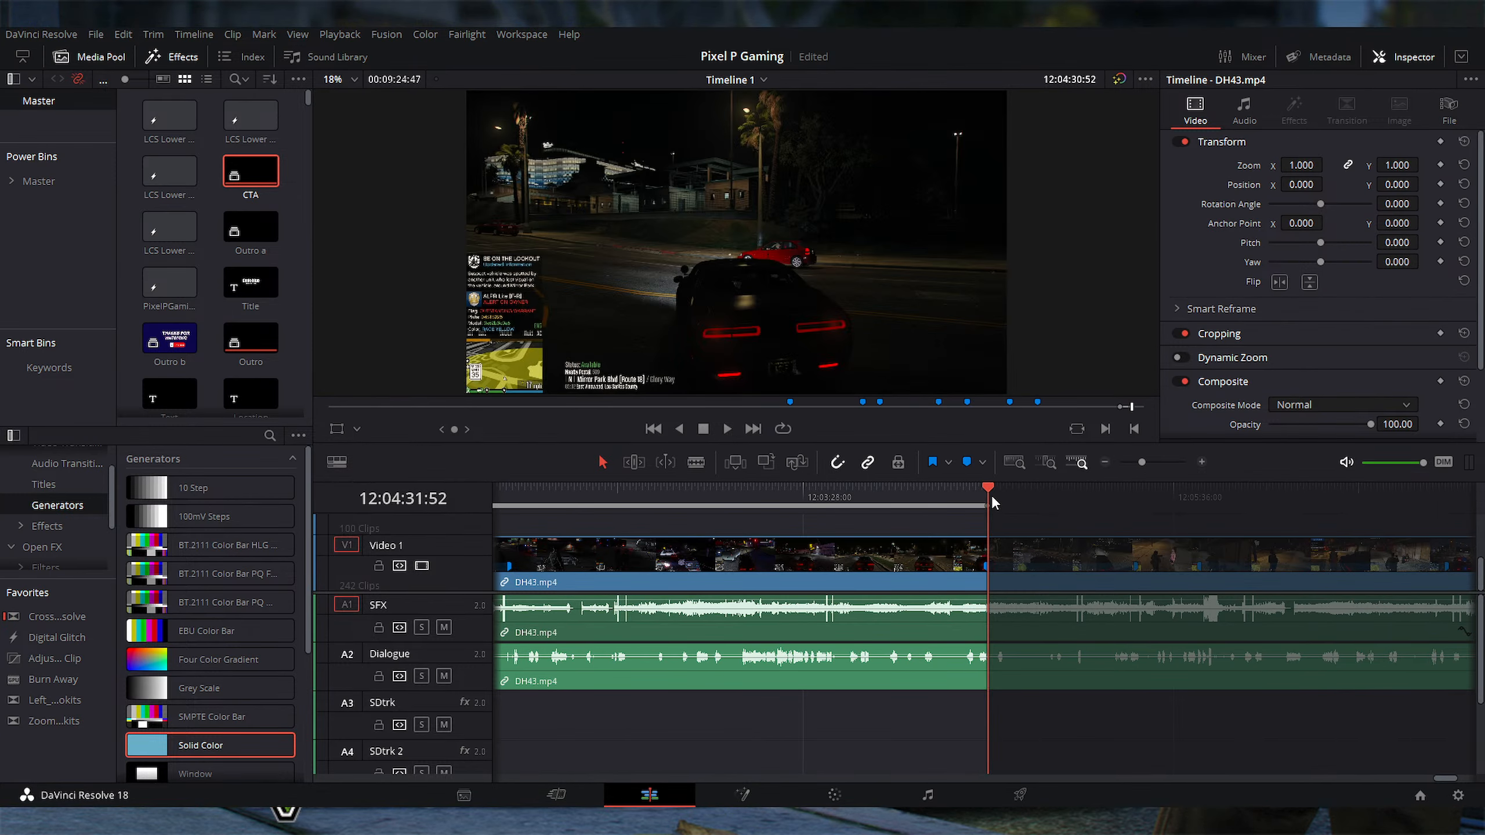
key("shift+Left")
key("shift+Left")
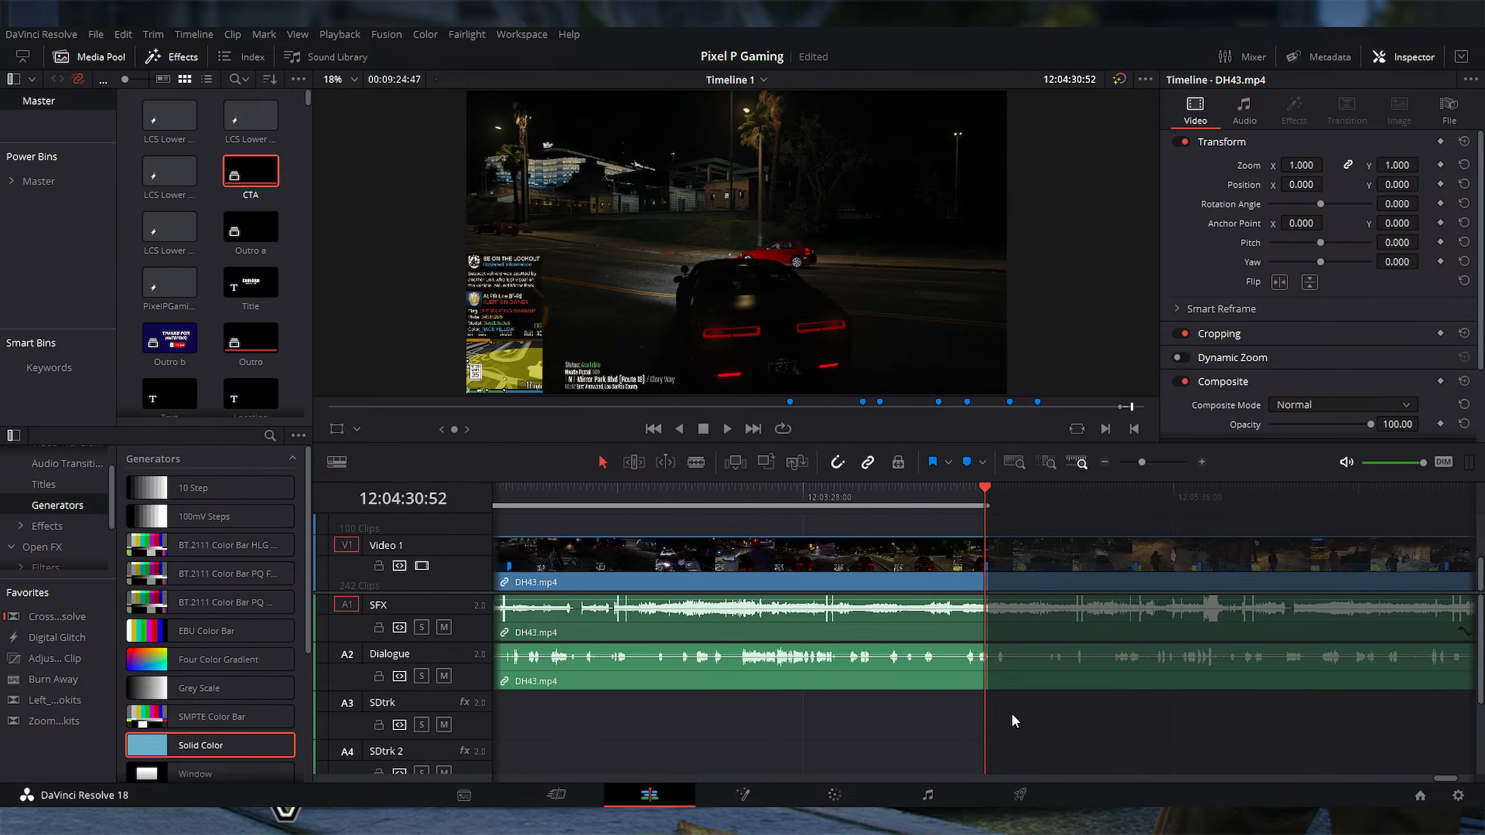
key("space")
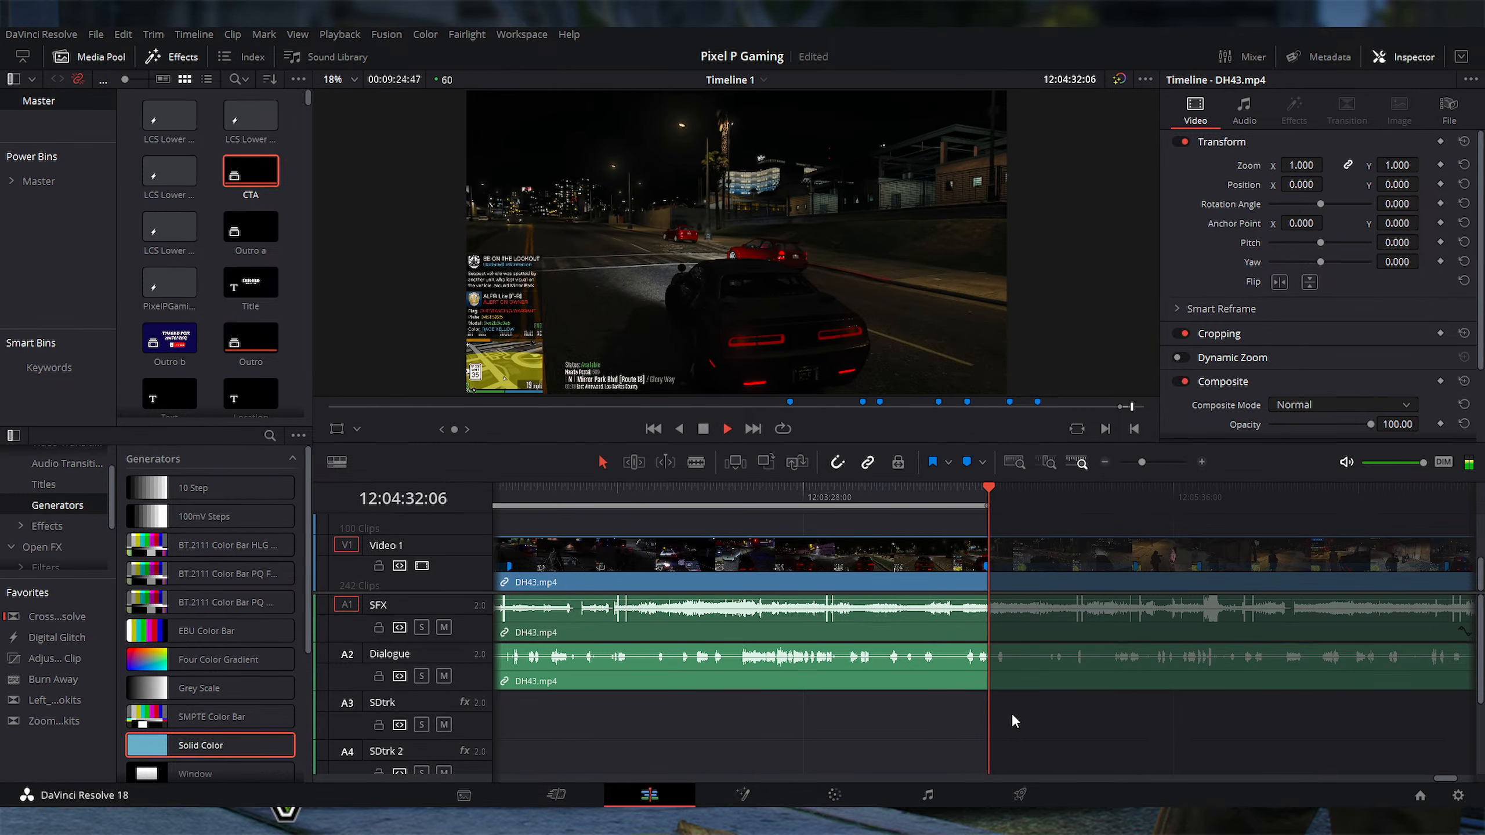
key("space")
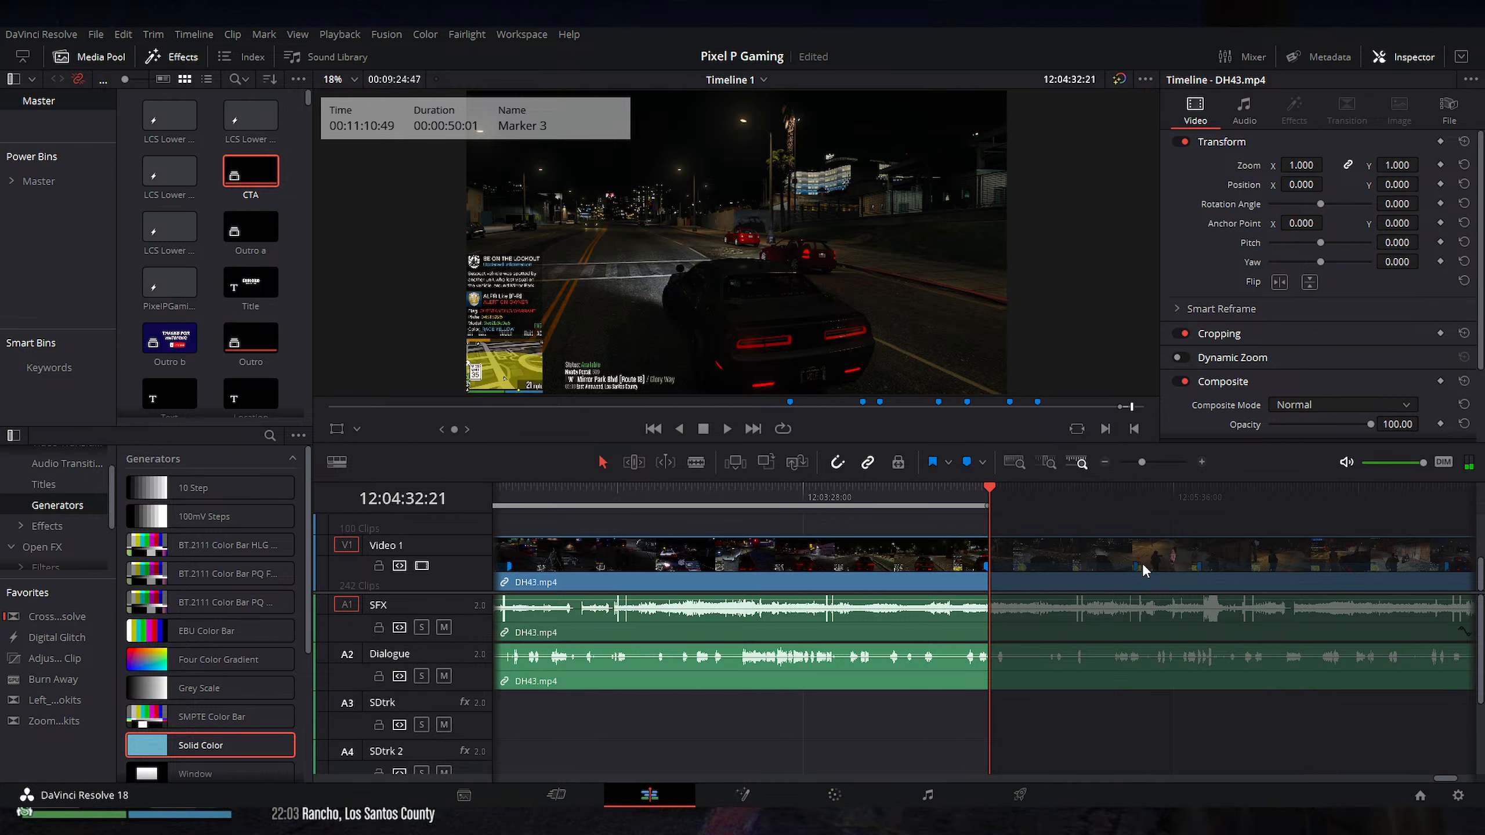
Step: Skim back through the DH43 night patrol from 12:04:32:21 to 12:03:35:21, examining the footage for a suitable CTA spot
key("ctrl+minus")
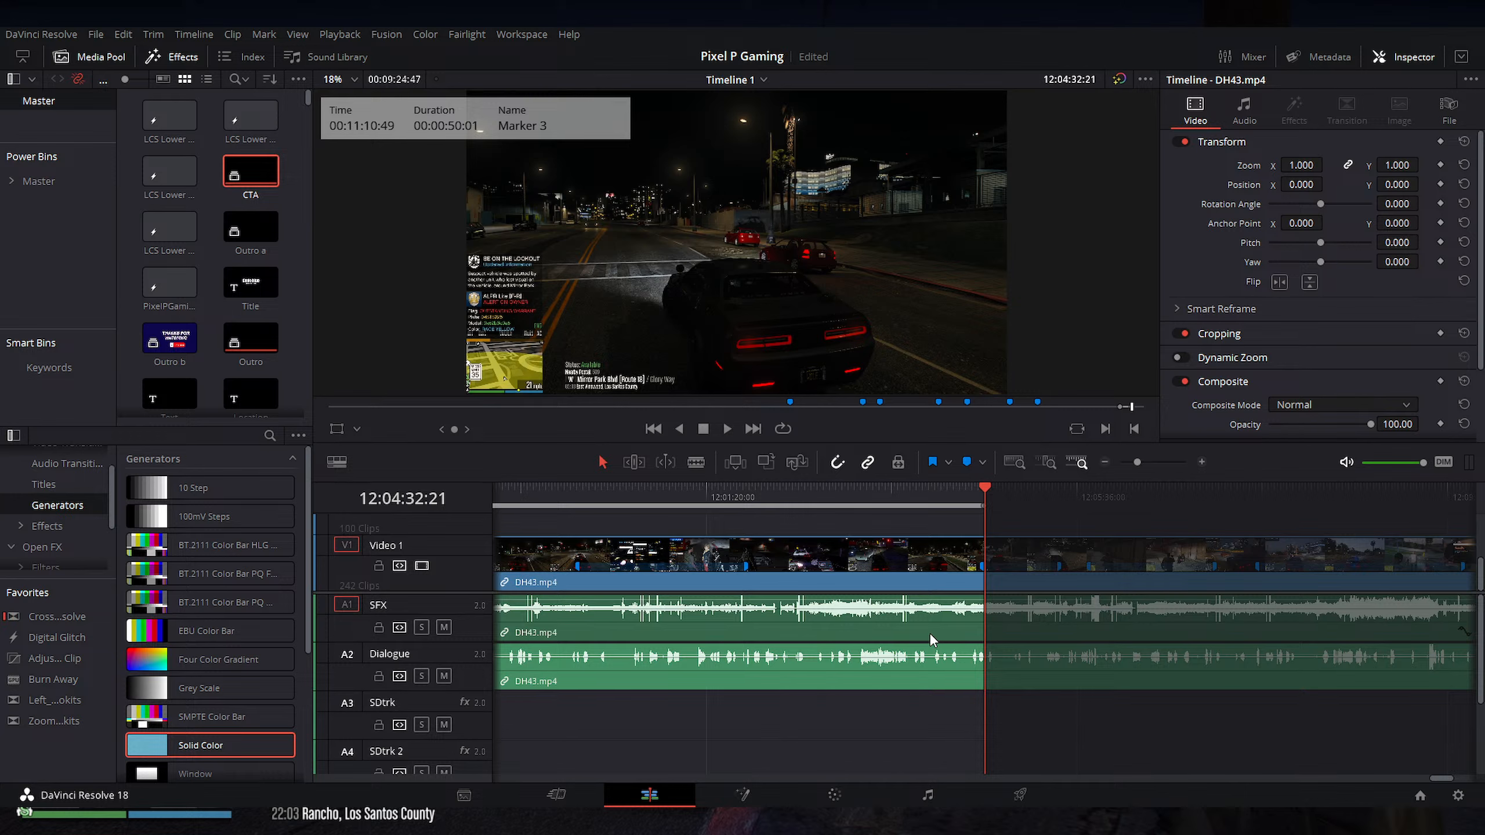
key("shift+Left")
key("shift+Left")
key("shift+Left")
key("shift+Left")
key("shift+Left")
key("shift+Left")
key("shift+Left")
key("shift+Left")
key("shift+Left")
key("shift+Left")
key("shift+Left")
key("shift+Left")
key("shift+Left")
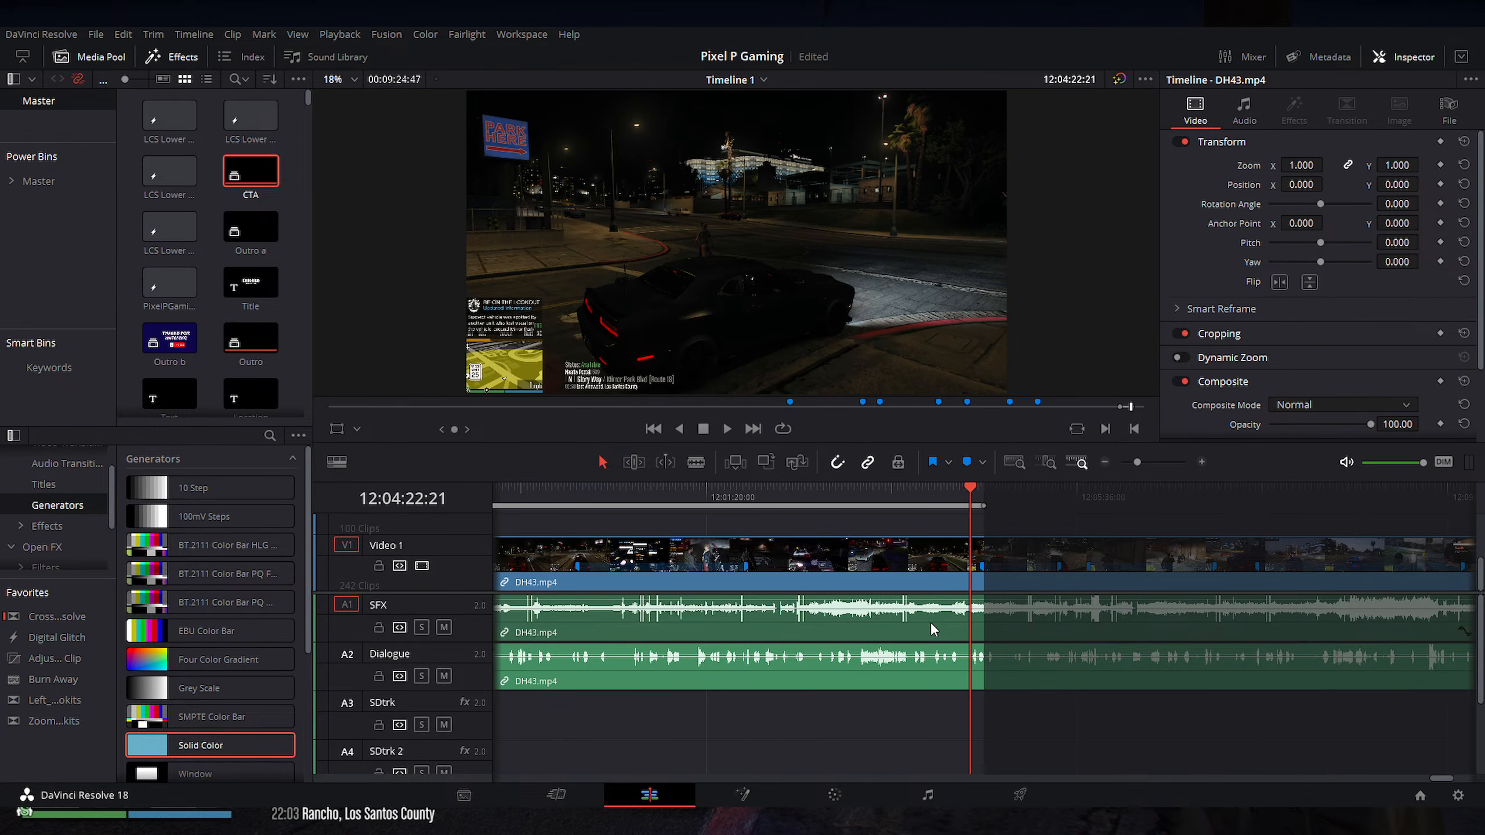
key("shift+Left")
key("shift+Left")
key("shift+Left")
key("shift+Left")
key("shift+Left")
key("shift+Left")
key("shift+Left")
key("shift+Left")
key("shift+Left")
key("shift+Left")
key("shift+Left")
key("shift+Left")
key("shift+Left")
key("shift+Left")
key("shift+Left")
key("shift+Left")
key("shift+Left")
key("shift+Left")
key("shift+Left")
key("shift+Left")
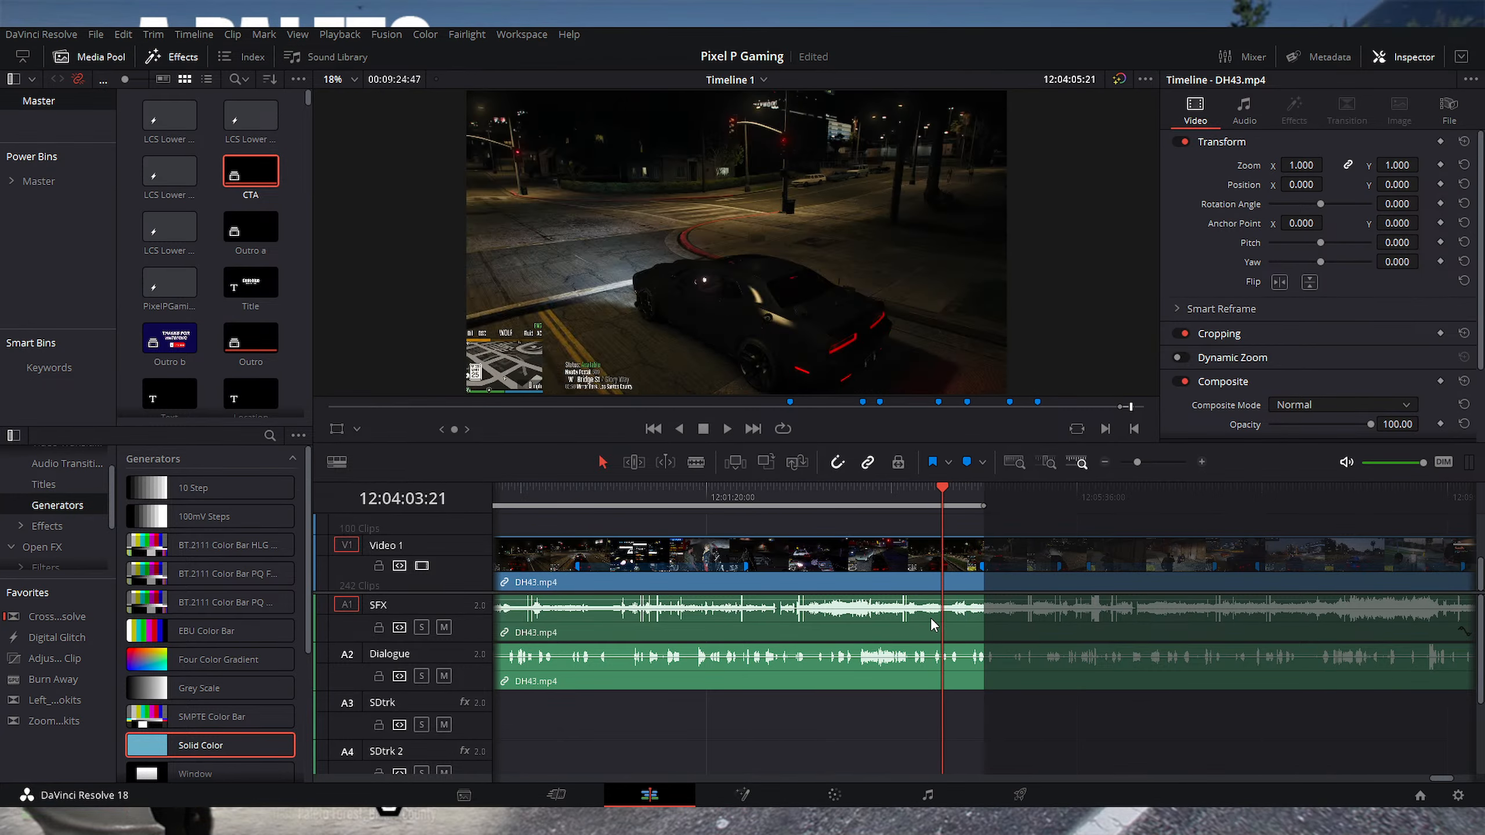
key("shift+Left")
key("shift+Left")
key("shift+Left")
key("shift+Left")
key("shift+Left")
key("shift+Left")
key("shift+Left")
key("shift+Left")
key("shift+Left")
key("shift+Left")
key("shift+Left")
key("shift+Left")
key("shift+Left")
key("shift+Left")
key("shift+Left")
key("shift+Left")
key("shift+Left")
key("shift+Left")
key("shift+Left")
key("shift+Left")
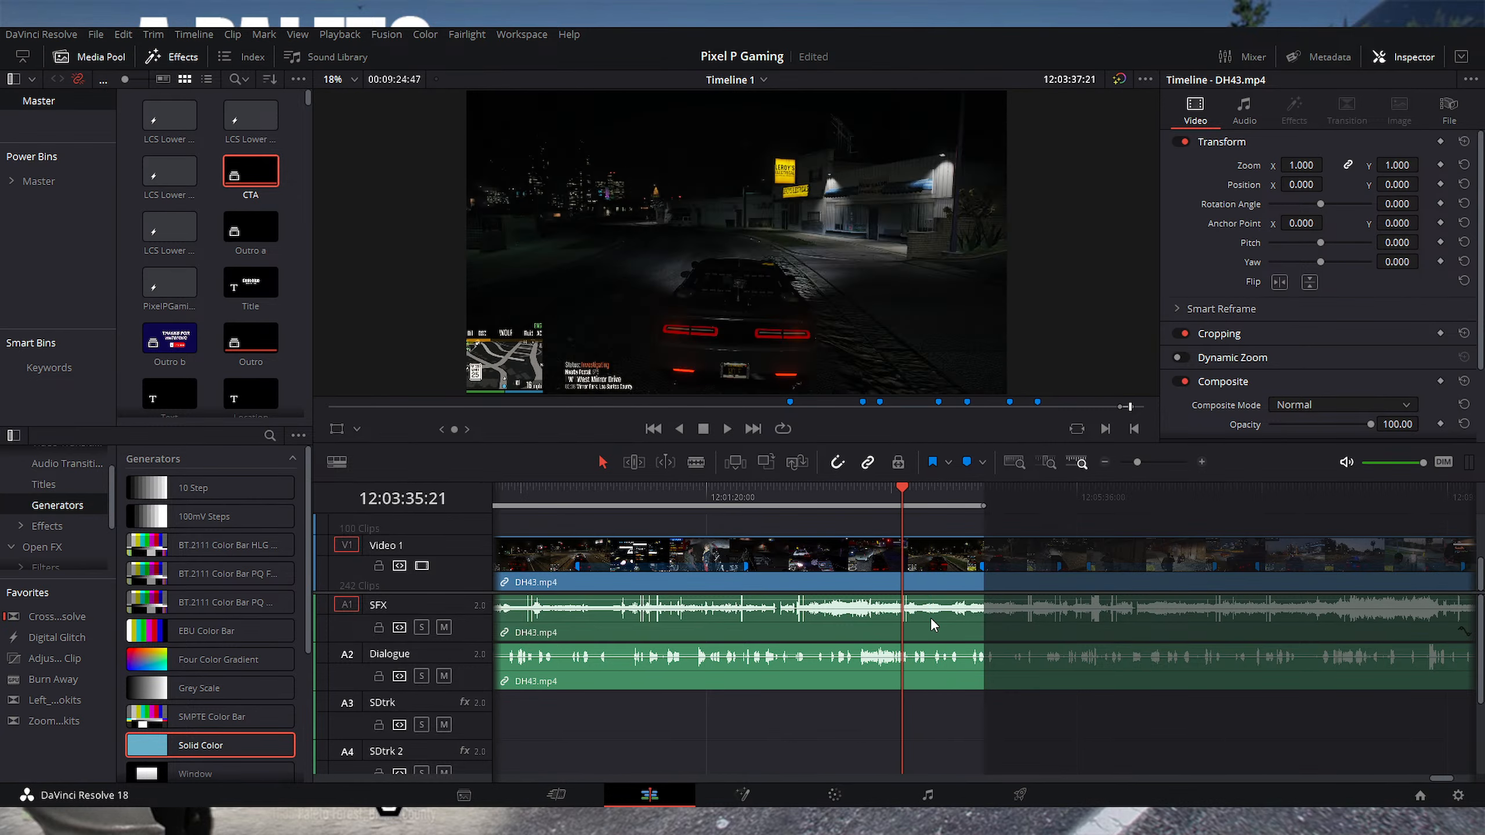
Step: Compare the frames of the drive past Leroy's Electrical between 12:03:35 and 12:03:40
key("shift+Right")
key("shift+Right")
key("shift+Right")
key("shift+Right")
key("shift+Right")
key("shift+Right")
key("shift+Right")
key("shift+Right")
key("shift+Right")
key("shift+Right")
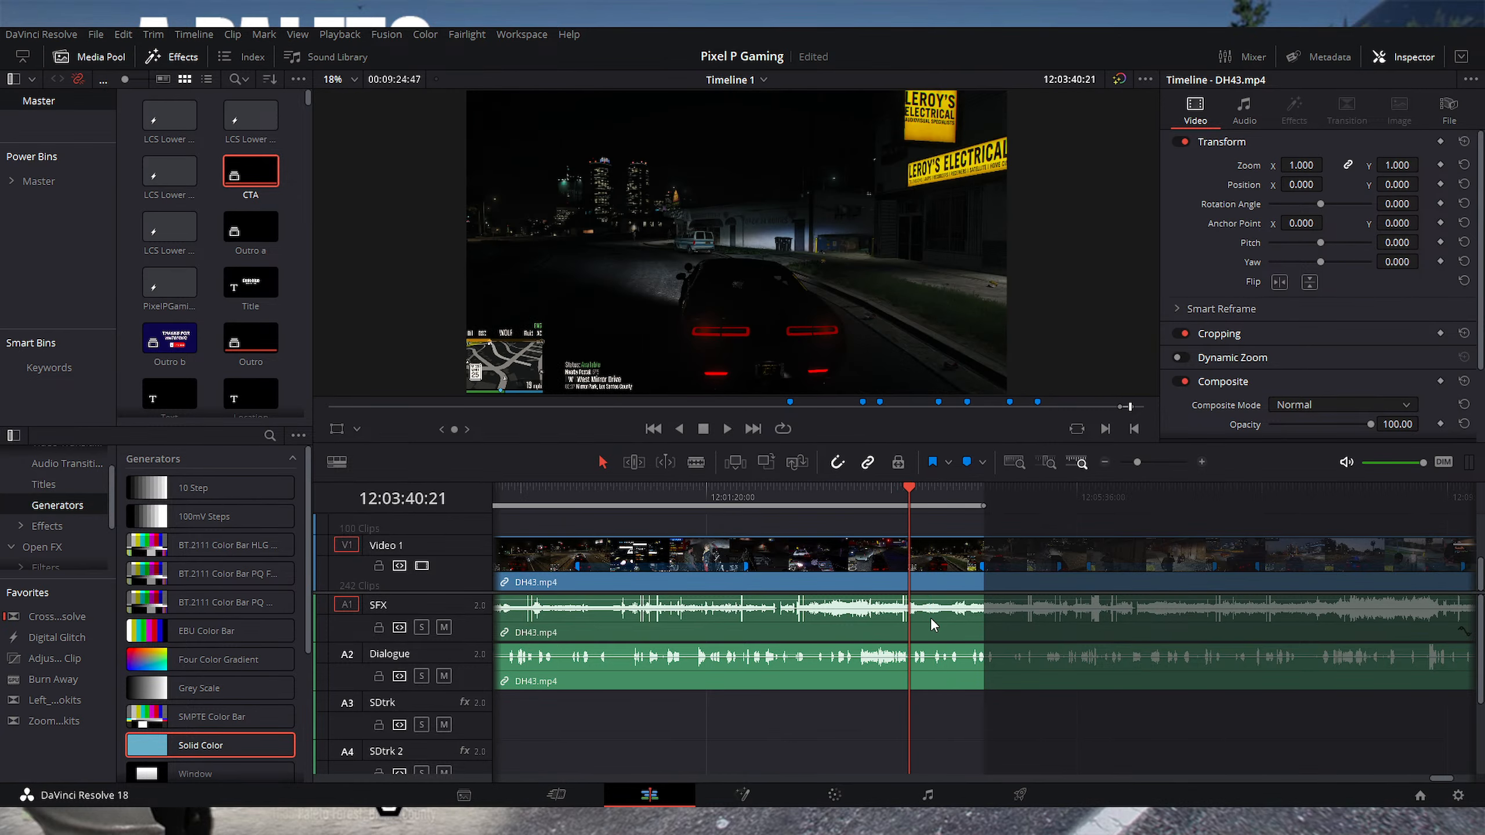
key("shift+Left")
key("shift+Left")
key("shift+Left")
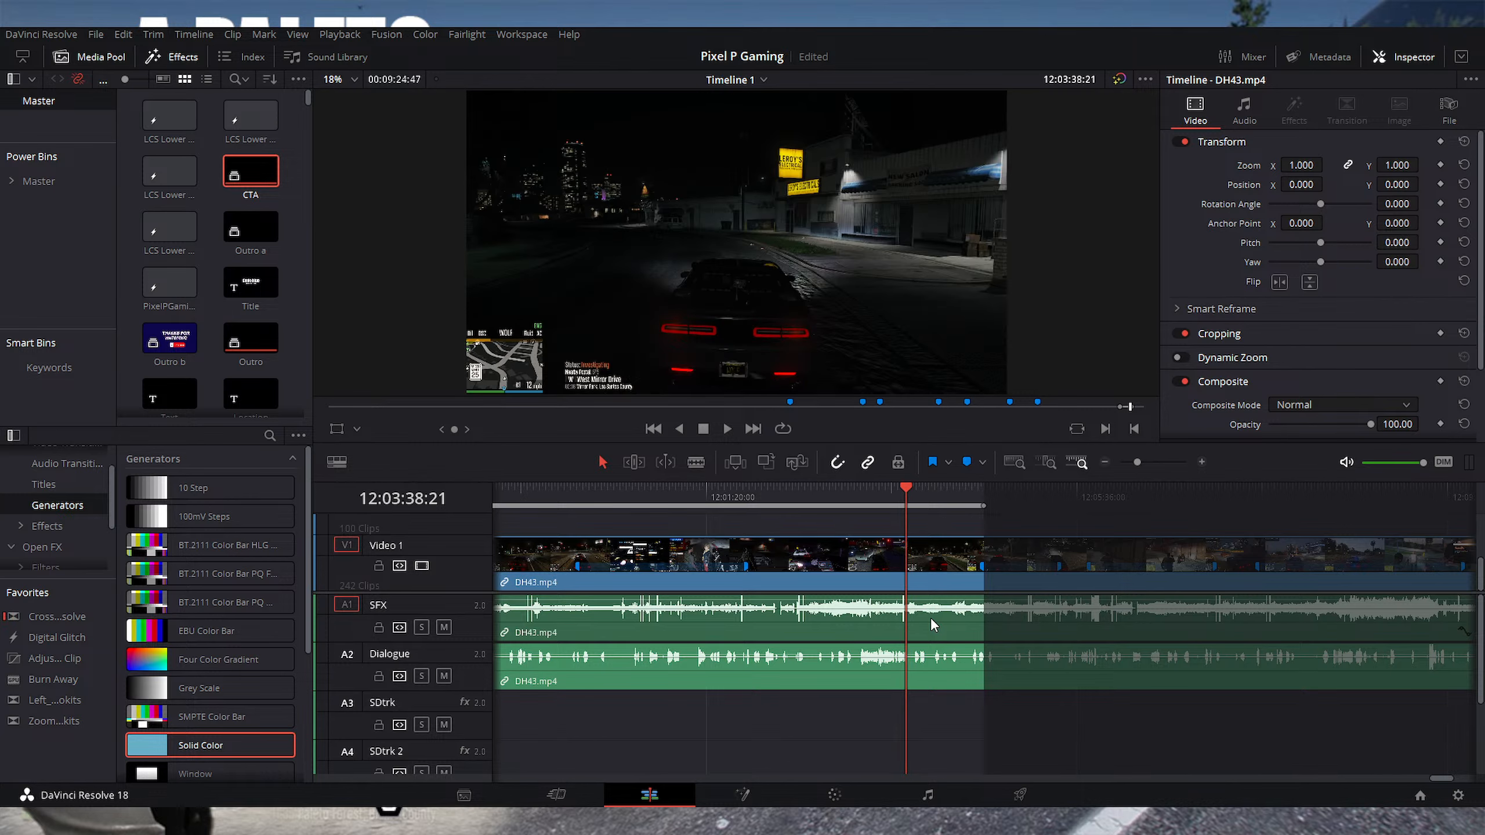
Step: Try 12:03:43:21 as the range's out point, and undo that change
key("shift+Right")
key("shift+Right")
key("shift+Right")
key("shift+Right")
key("shift+Right")
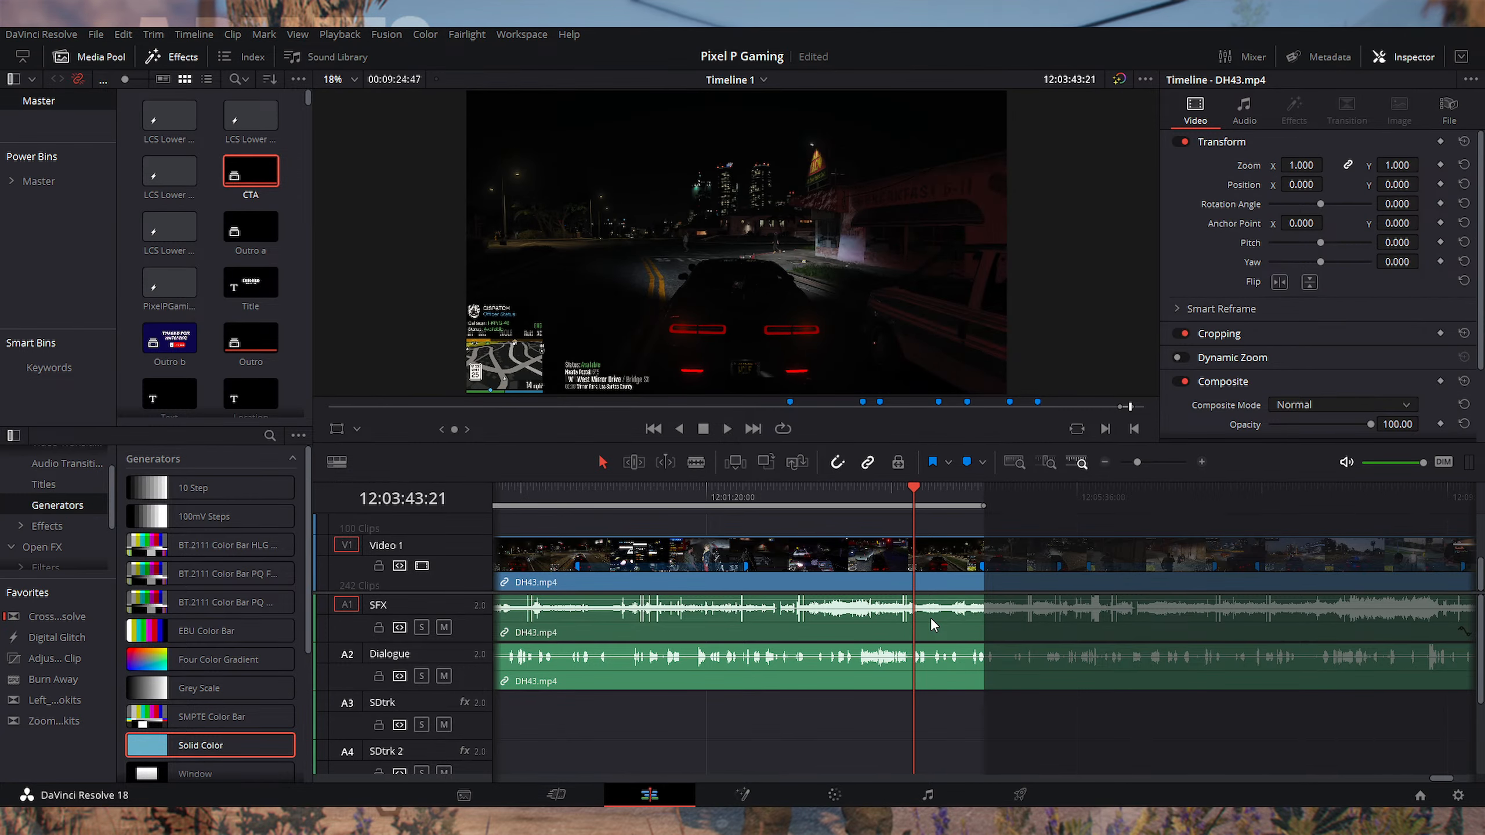
key("o")
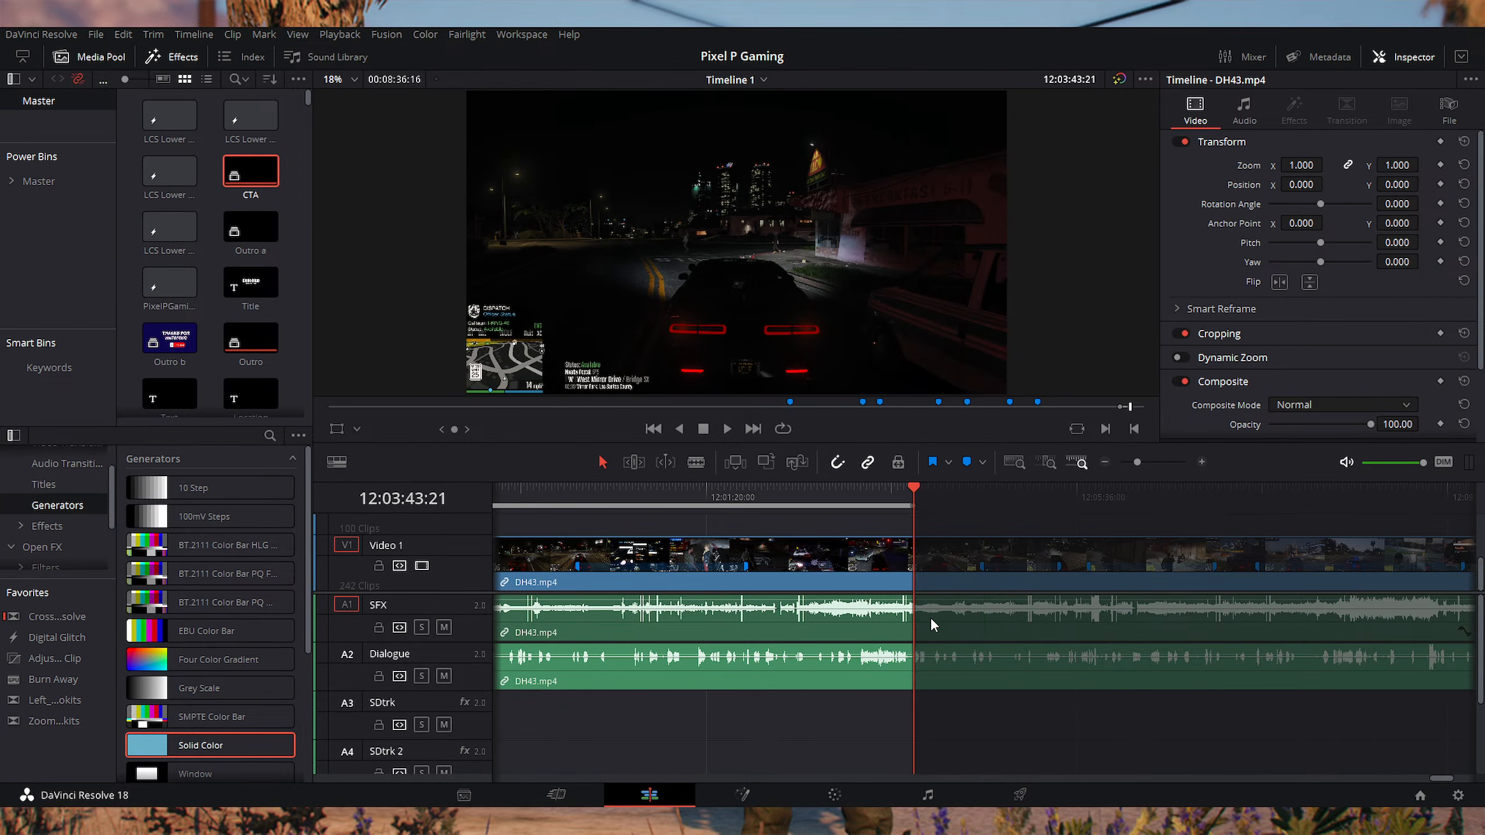
key("ctrl+z")
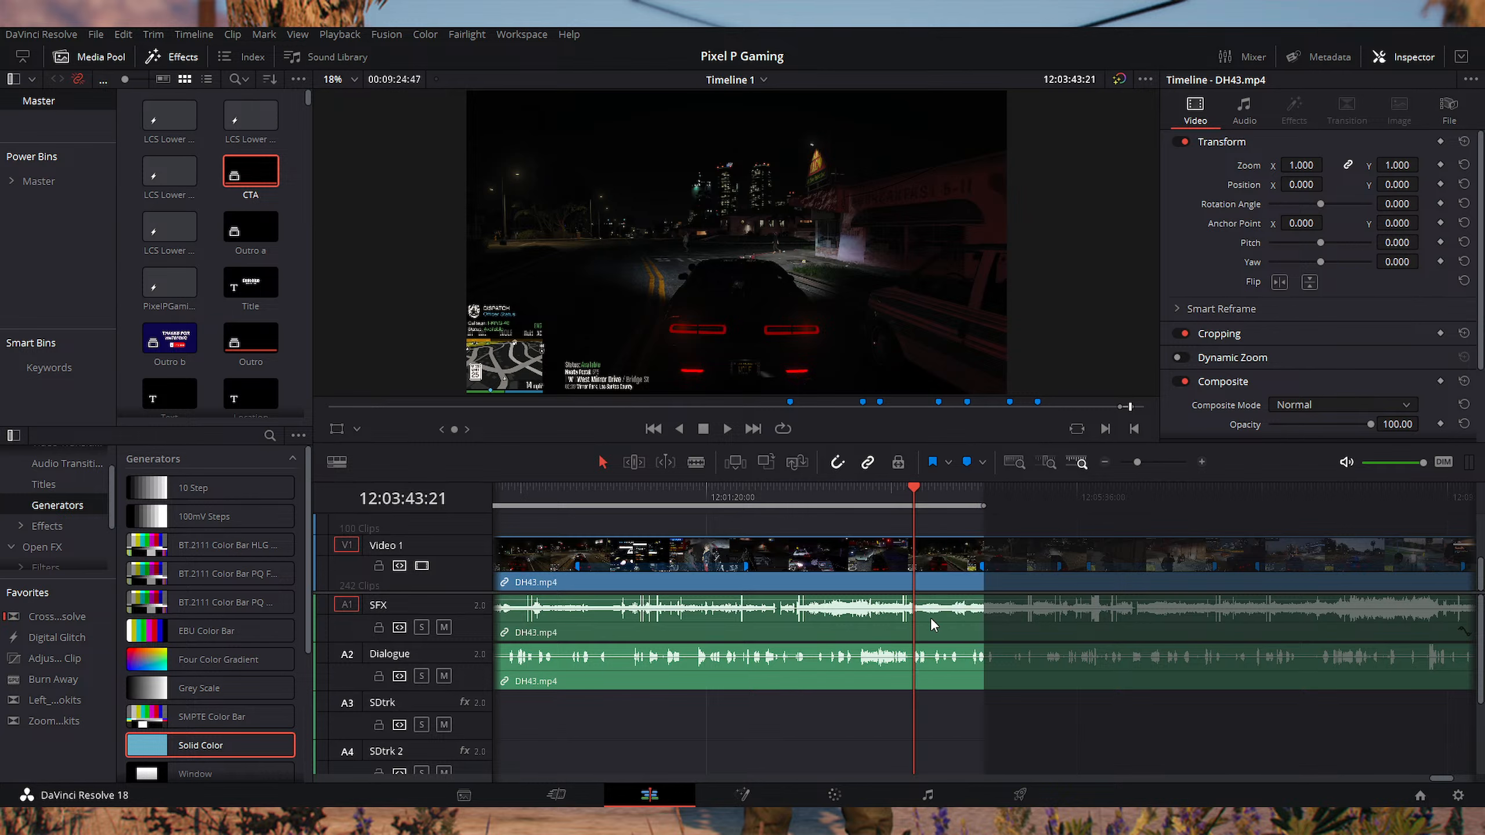
Step: Skim forward through the DH43 footage from just past the range's out point to 12:07:18:52, examining the patrol and street stop for a CTA spot
left_click(991, 497)
key("shift+Right")
key("shift+Right")
key("shift+Right")
key("shift+Right")
key("shift+Right")
key("shift+Right")
key("shift+Right")
key("shift+Right")
key("shift+Right")
key("shift+Right")
key("shift+Right")
key("shift+Right")
key("shift+Right")
key("shift+Right")
key("shift+Right")
key("shift+Right")
key("shift+Right")
key("shift+Right")
key("shift+Right")
key("shift+Right")
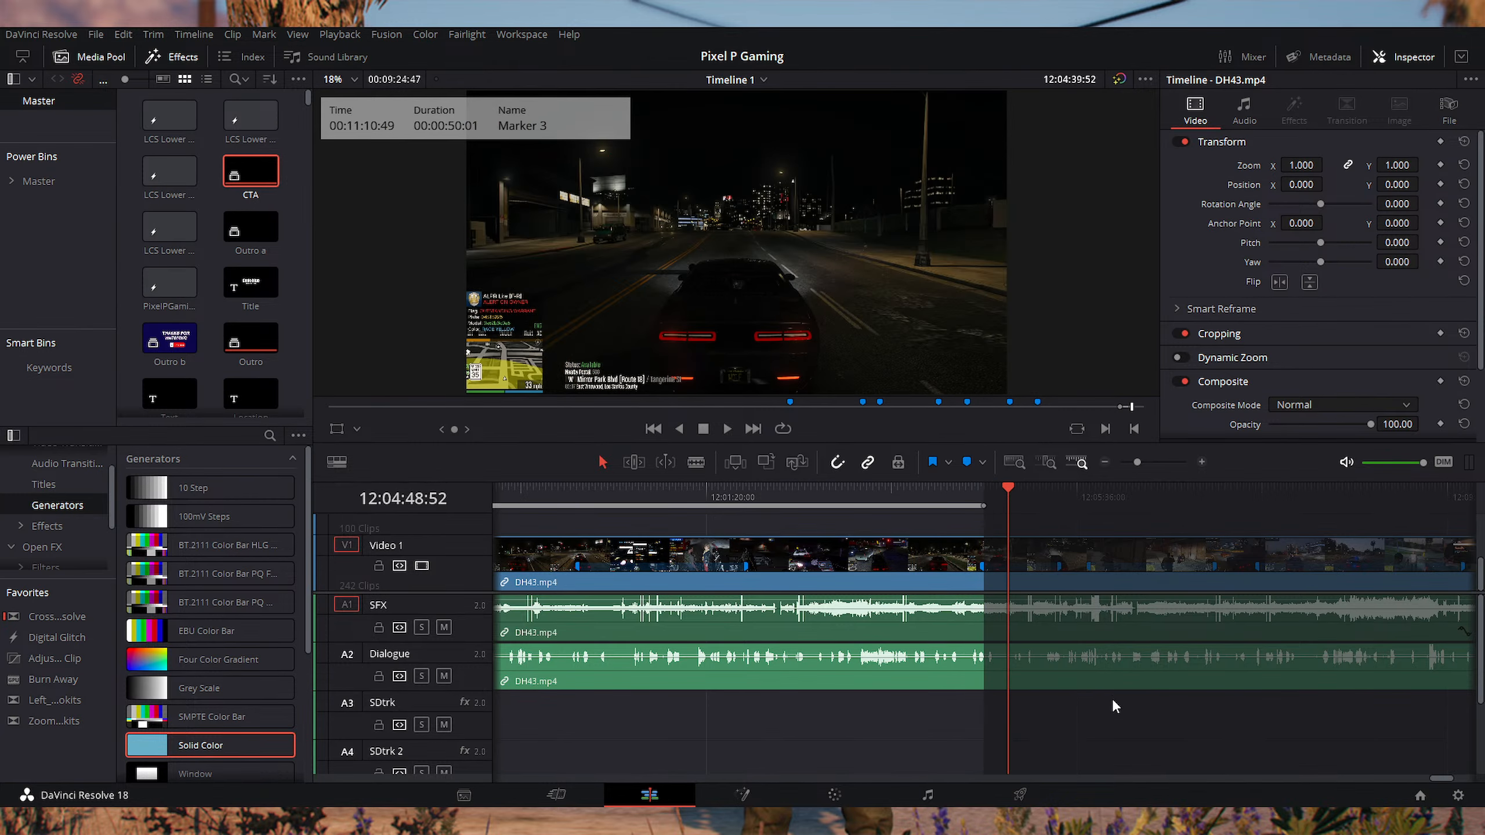
key("shift+Right")
key("shift+Right")
key("shift+Right")
key("shift+Right")
key("shift+Right")
key("shift+Right")
key("shift+Right")
key("shift+Right")
key("shift+Right")
key("shift+Right")
key("shift+Right")
key("shift+Right")
key("shift+Right")
key("shift+Right")
key("shift+Right")
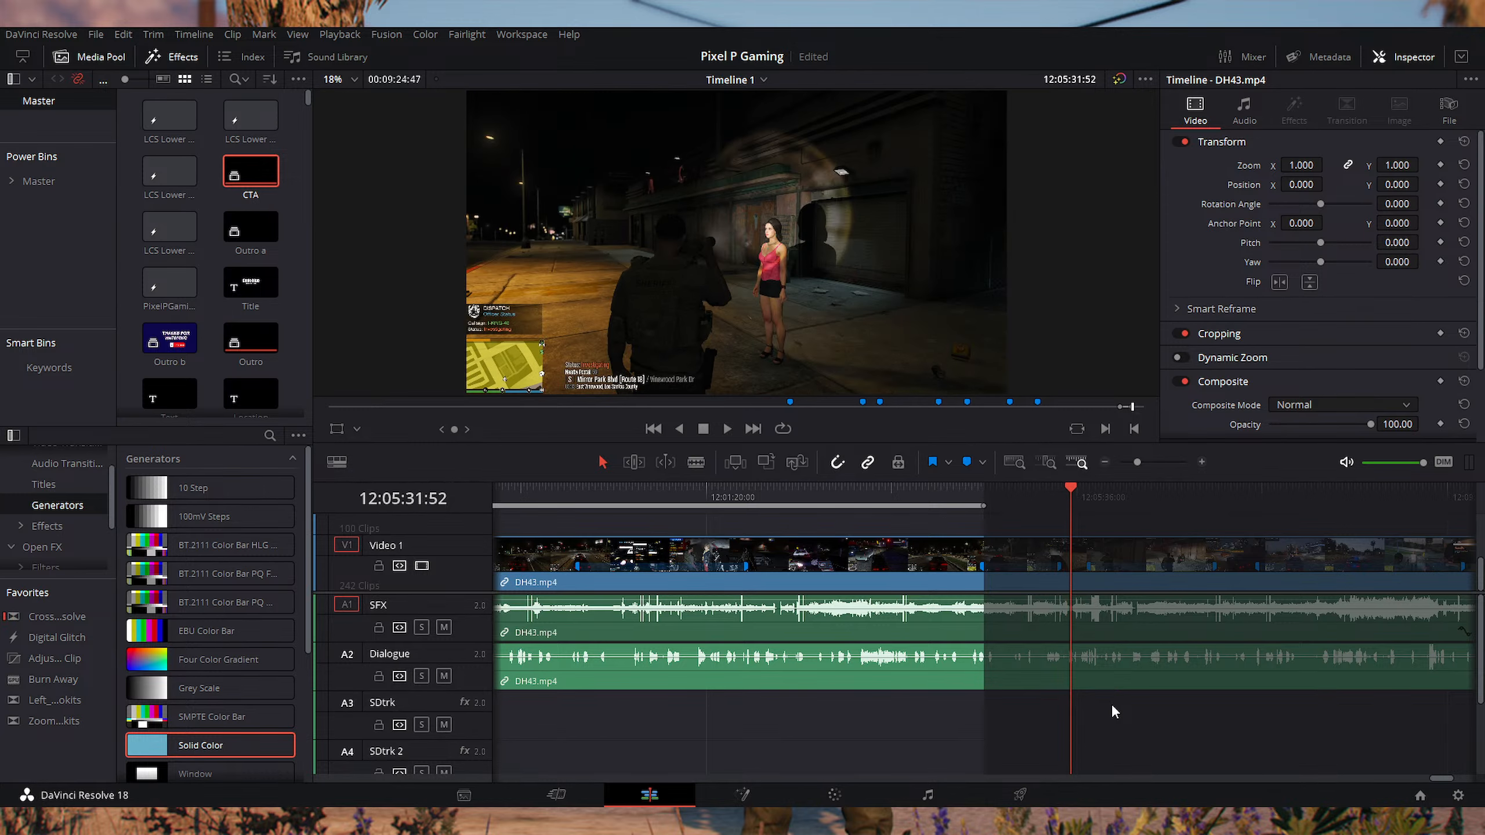
key("shift+Right")
key("shift+Right")
key("shift+Right")
key("shift+Right")
key("shift+Right")
key("shift+Right")
key("shift+Right")
key("shift+Right")
key("shift+Right")
key("shift+Right")
key("shift+Right")
key("shift+Right")
key("shift+Right")
key("shift+Right")
key("shift+Right")
key("shift+Right")
key("shift+Right")
key("shift+Right")
key("shift+Right")
key("shift+Right")
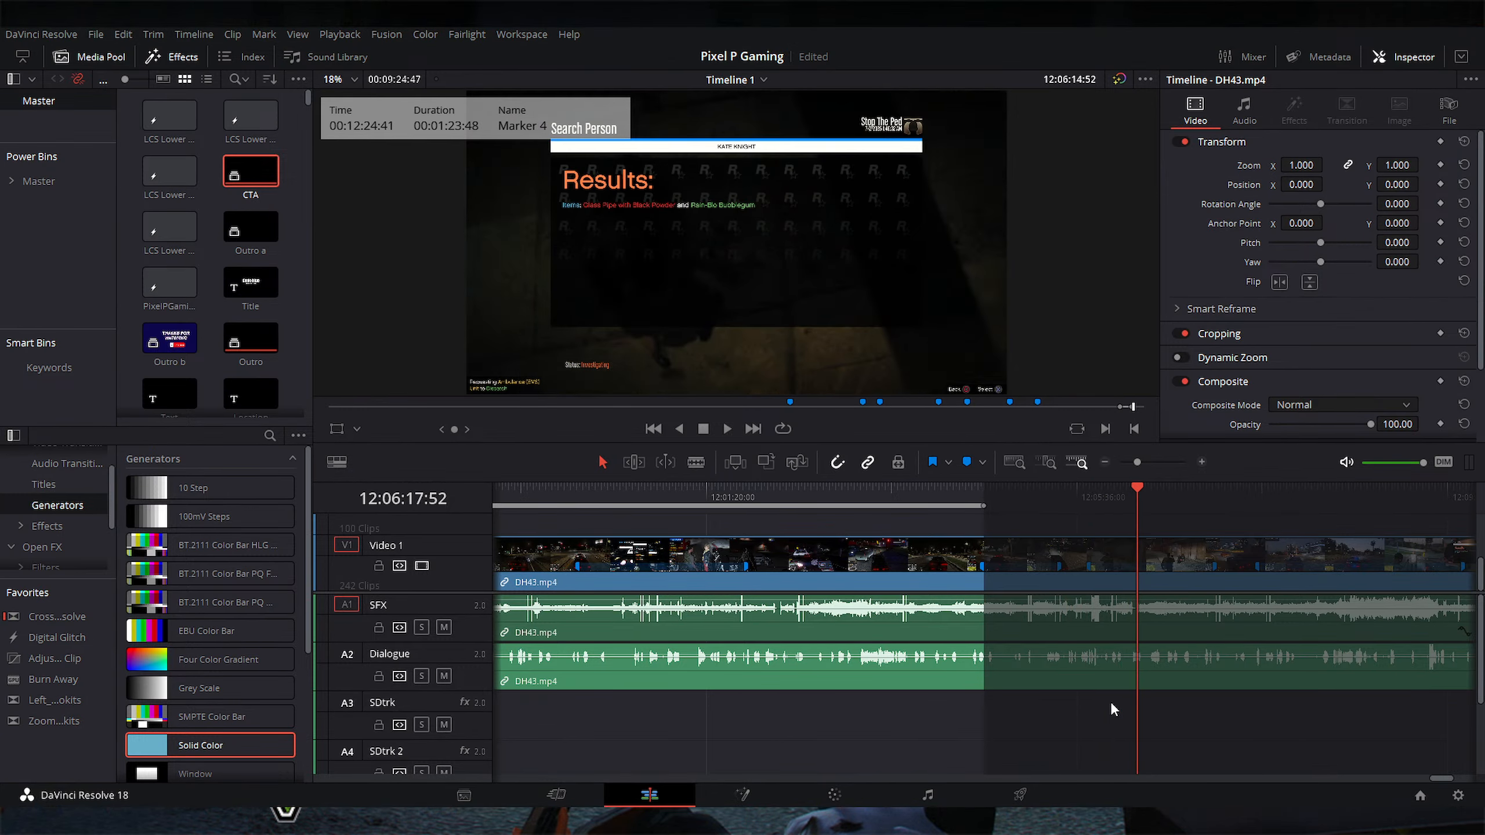
key("shift+Right")
key("shift+Right")
key("shift+Right")
key("shift+Right")
key("shift+Right")
key("shift+Right")
key("shift+Right")
key("shift+Right")
key("shift+Right")
key("shift+Right")
key("shift+Right")
key("shift+Right")
key("shift+Right")
key("shift+Right")
key("shift+Right")
key("shift+Right")
key("shift+Right")
key("shift+Right")
key("shift+Right")
key("shift+Right")
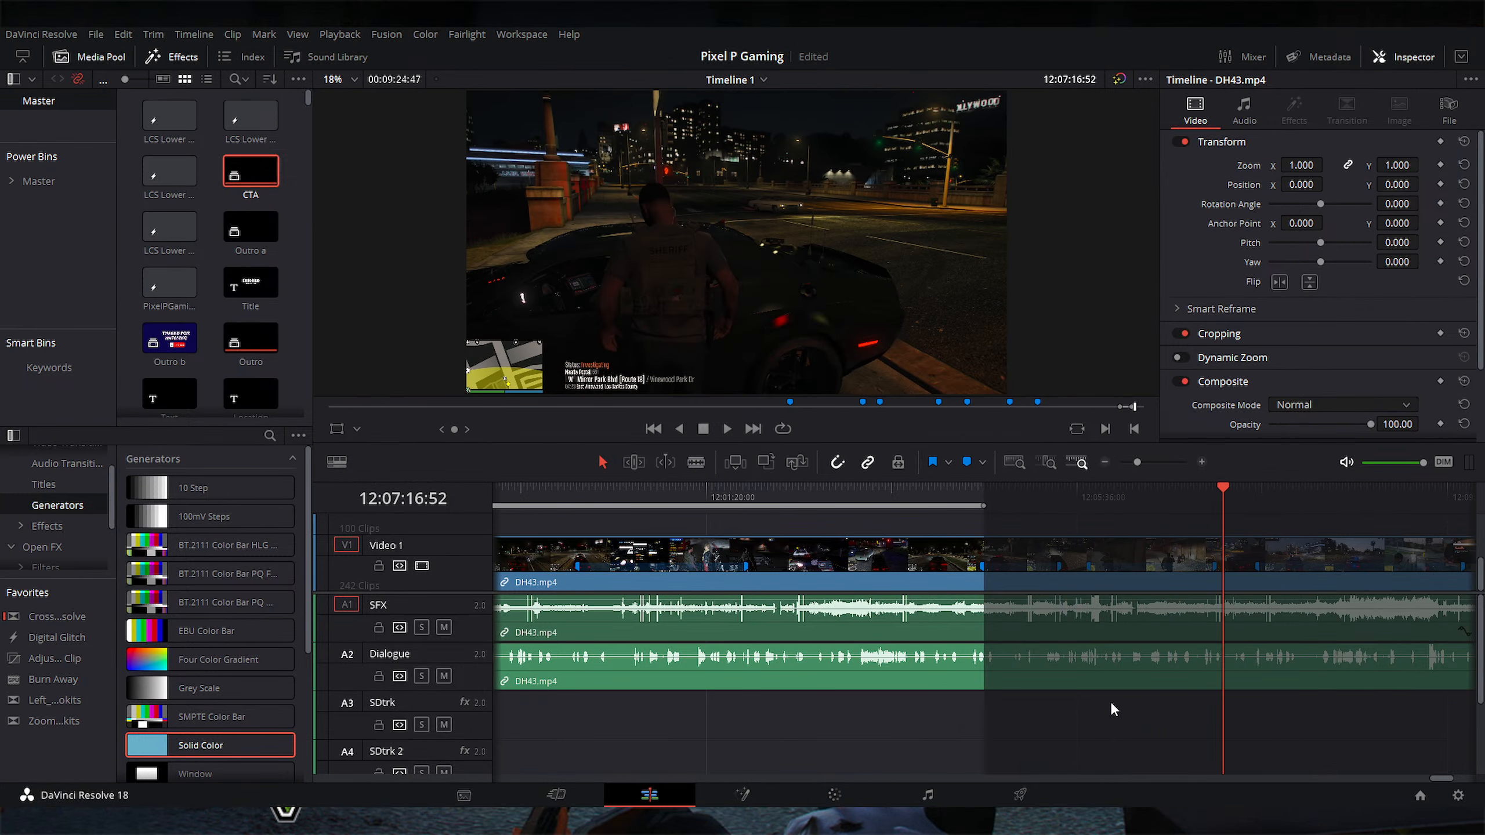
Step: Try 12:07:18:52 as the range's out point, and undo that change
key("o")
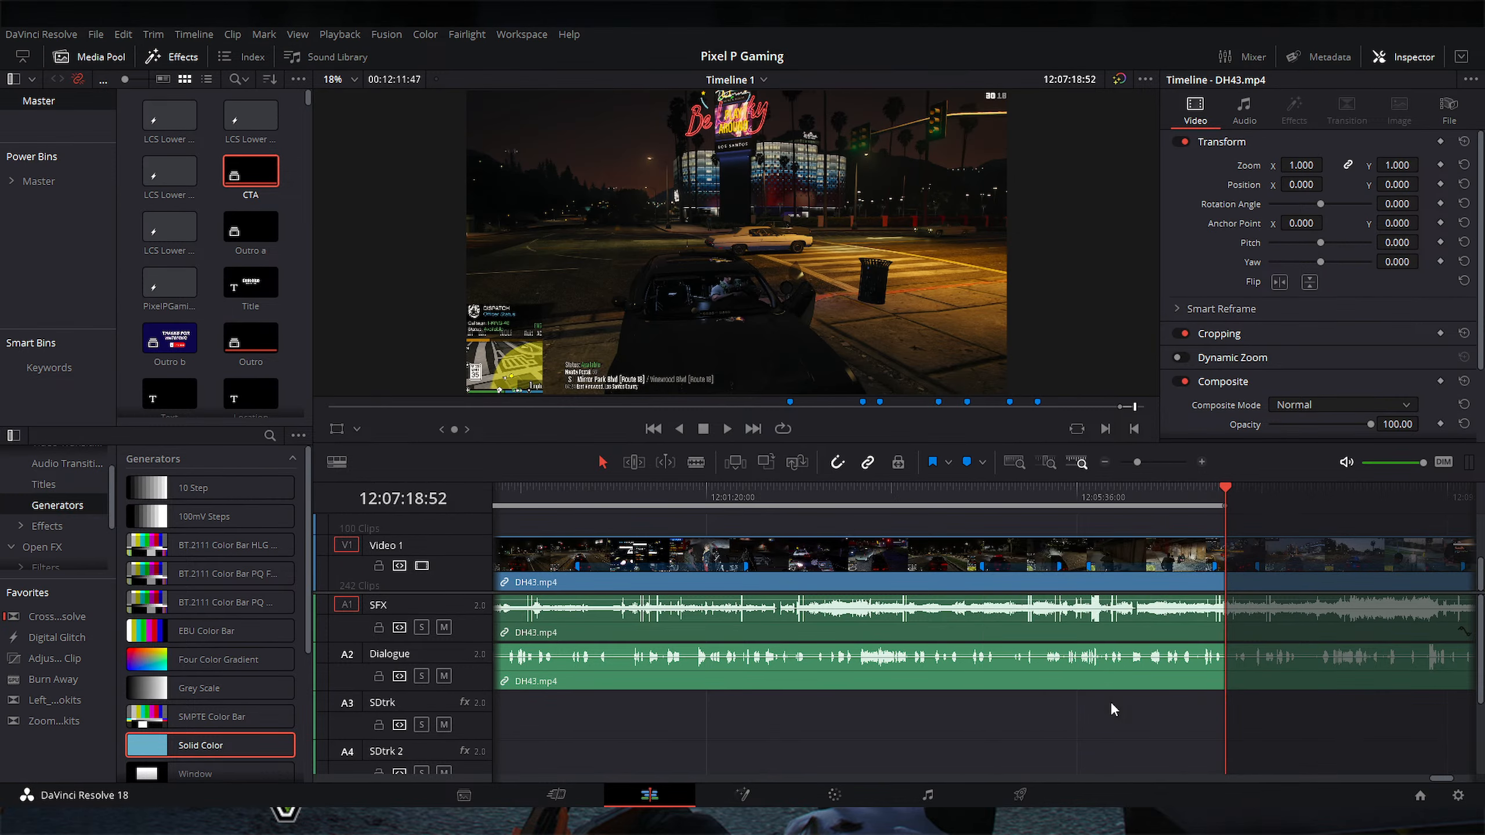
key("ctrl+z")
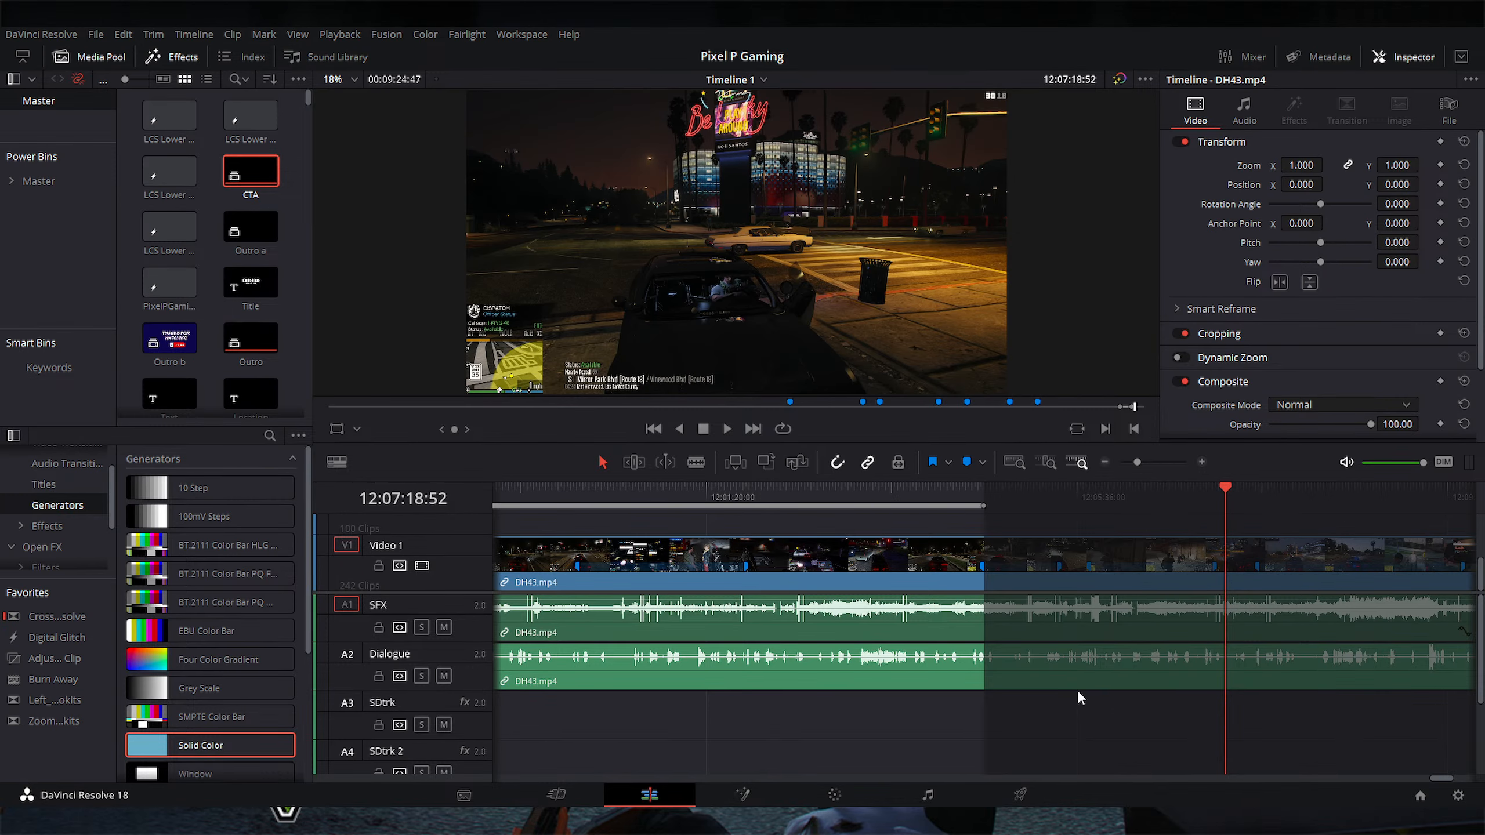
key("o")
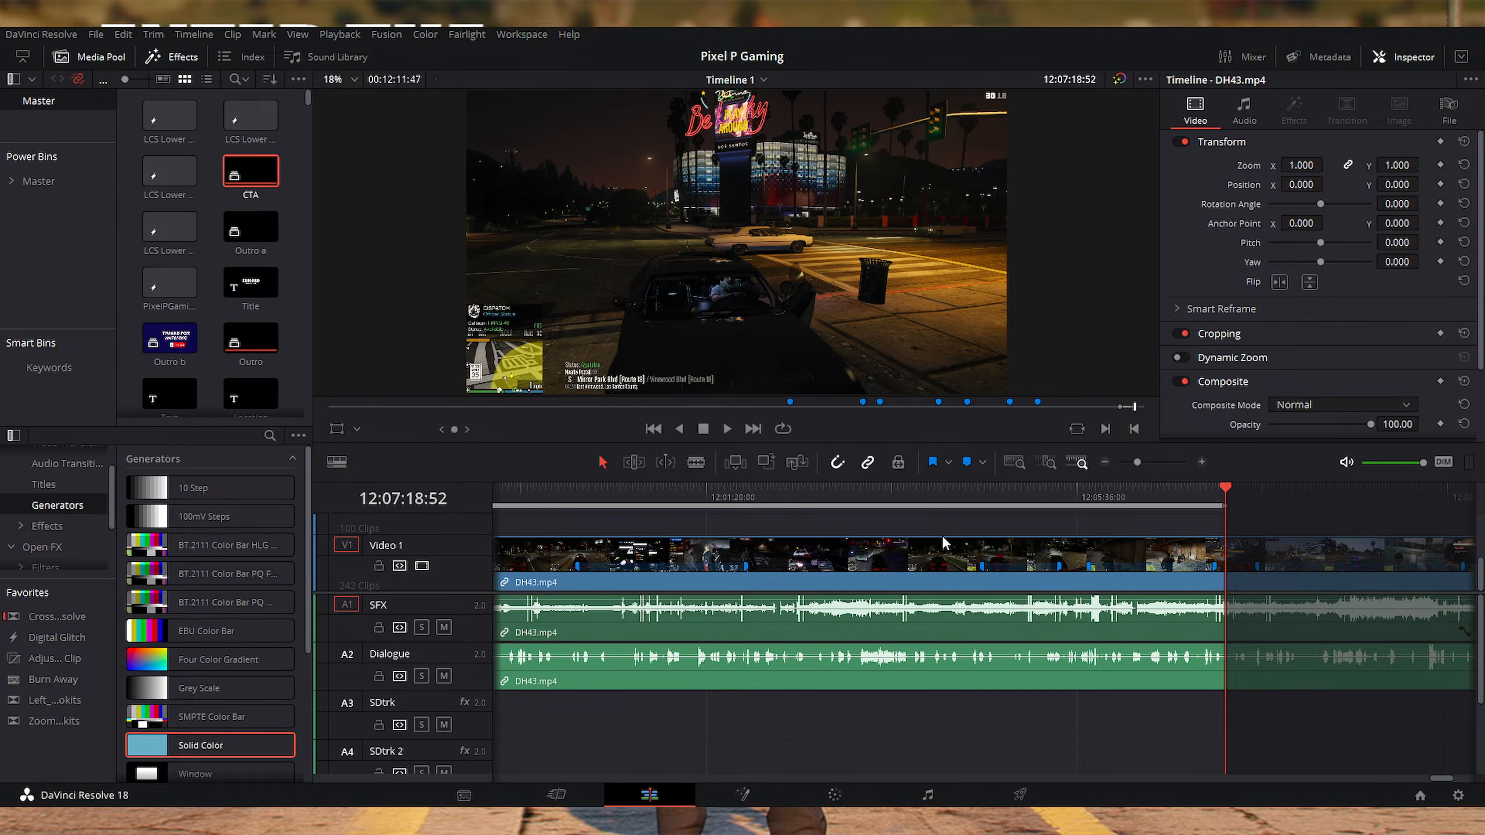
key("ctrl+z")
key("ctrl+z")
key("ctrl+shift+z")
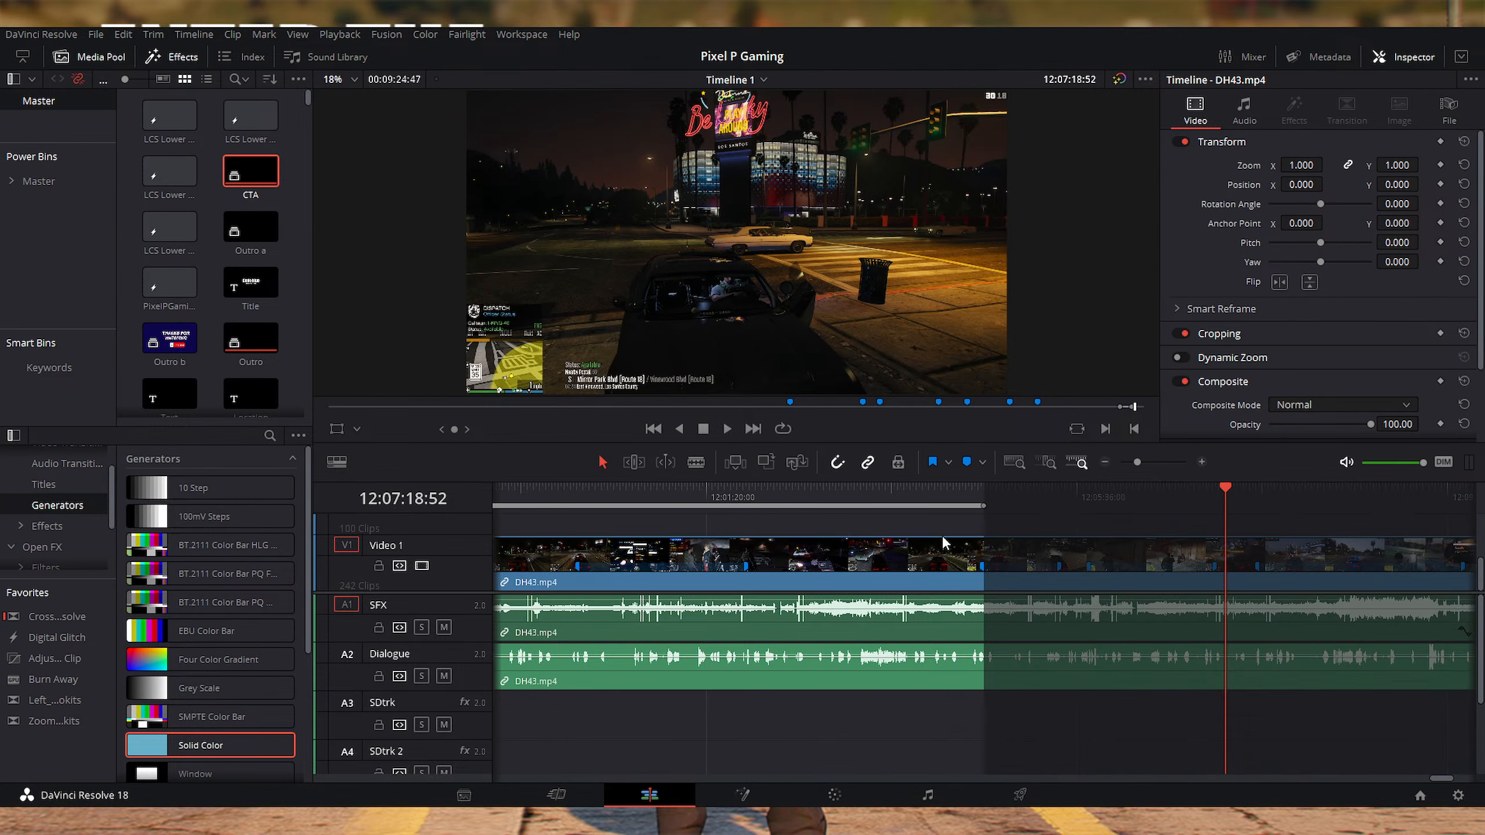
Step: Skim back through the DH43 night patrol from just before the range's out point to 12:03:32:52, examining the footage for a calm CTA spot
left_click(977, 499)
key("shift+Left")
key("shift+Left")
key("shift+Left")
key("shift+Left")
key("shift+Left")
key("shift+Left")
key("shift+Left")
key("shift+Left")
key("shift+Left")
key("shift+Left")
key("shift+Left")
key("shift+Left")
key("shift+Left")
key("shift+Left")
key("ctrl+equal")
key("ctrl+equal")
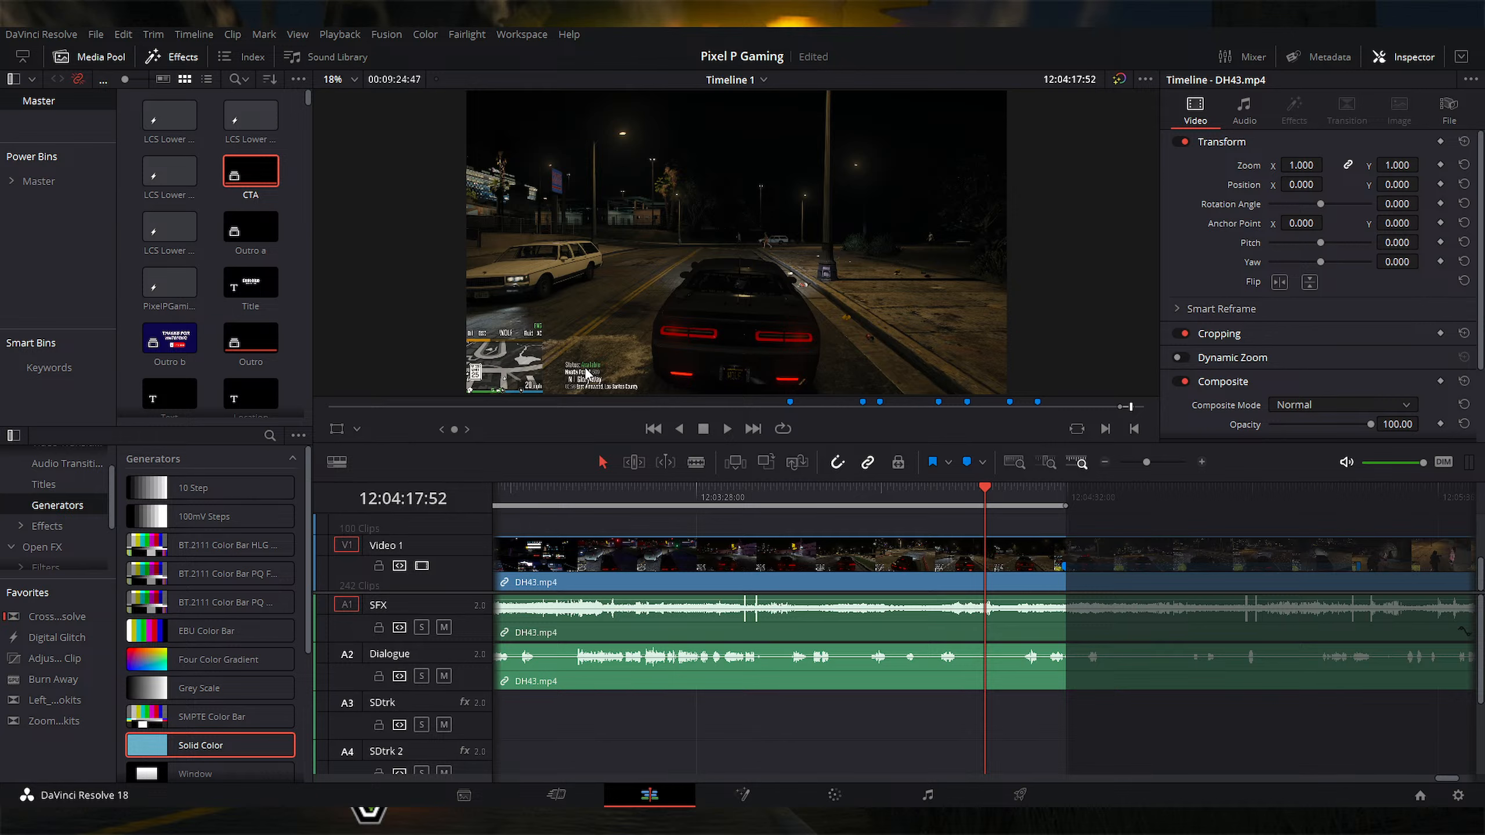
key("shift+Left")
key("shift+Left")
key("shift+Left")
key("shift+Left")
key("shift+Left")
key("shift+Left")
key("shift+Left")
key("shift+Left")
key("shift+Left")
key("shift+Left")
key("shift+Left")
key("shift+Left")
key("shift+Left")
key("shift+Left")
key("shift+Left")
key("shift+Left")
key("shift+Left")
key("shift+Left")
key("shift+Left")
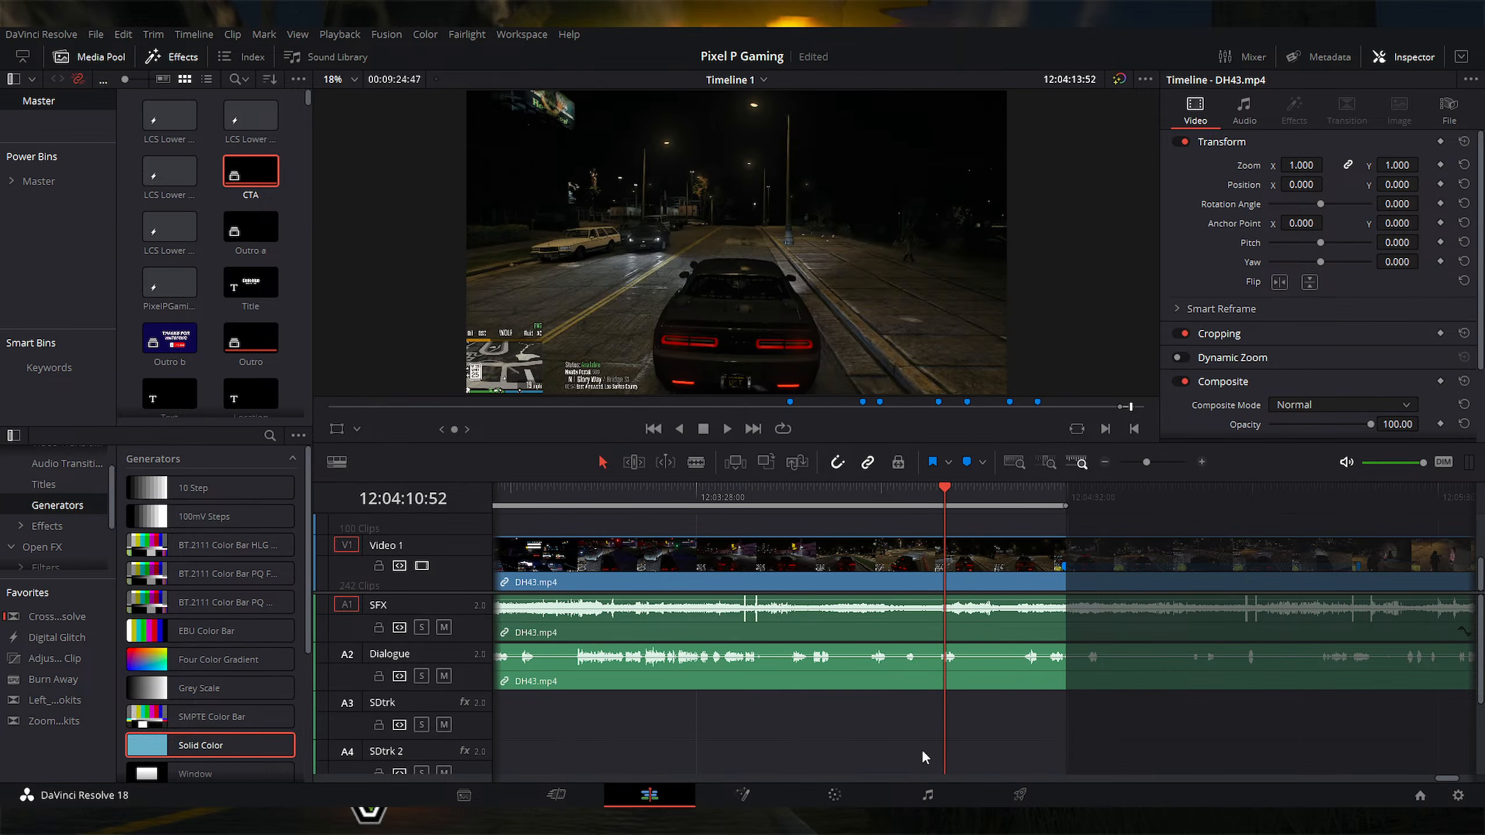
key("shift+Left")
key("shift+Left")
key("shift+Left")
key("shift+Left")
key("shift+Left")
key("shift+Left")
key("shift+Left")
key("shift+Left")
key("shift+Left")
key("shift+Left")
key("shift+Left")
key("shift+Left")
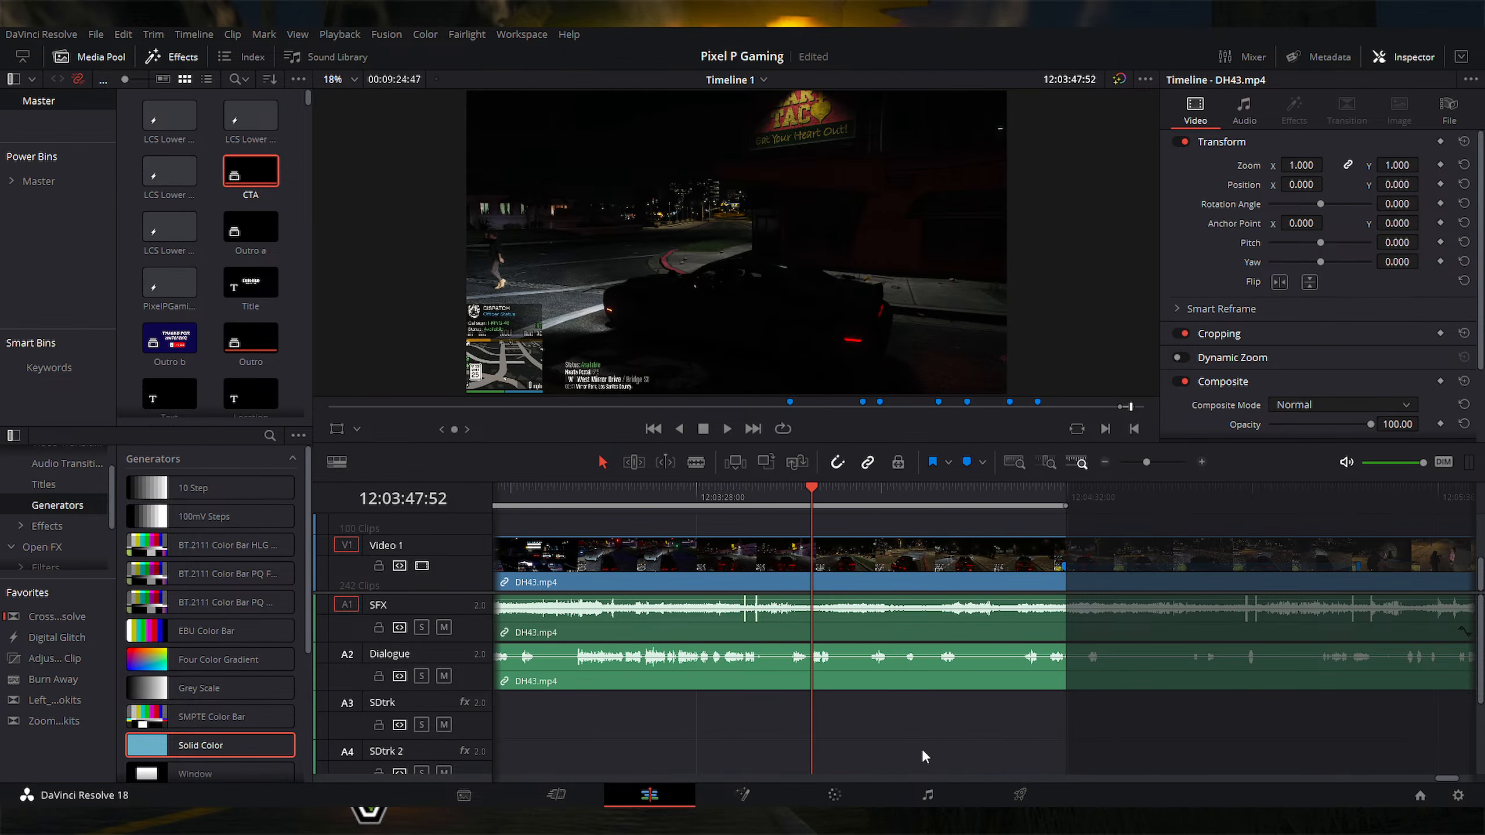
key("ctrl+minus")
key("shift+Left")
key("shift+Left")
key("shift+Left")
key("shift+Left")
key("shift+Left")
key("shift+Left")
key("shift+Left")
key("shift+Left")
key("shift+Left")
key("shift+Left")
key("shift+Left")
key("shift+Left")
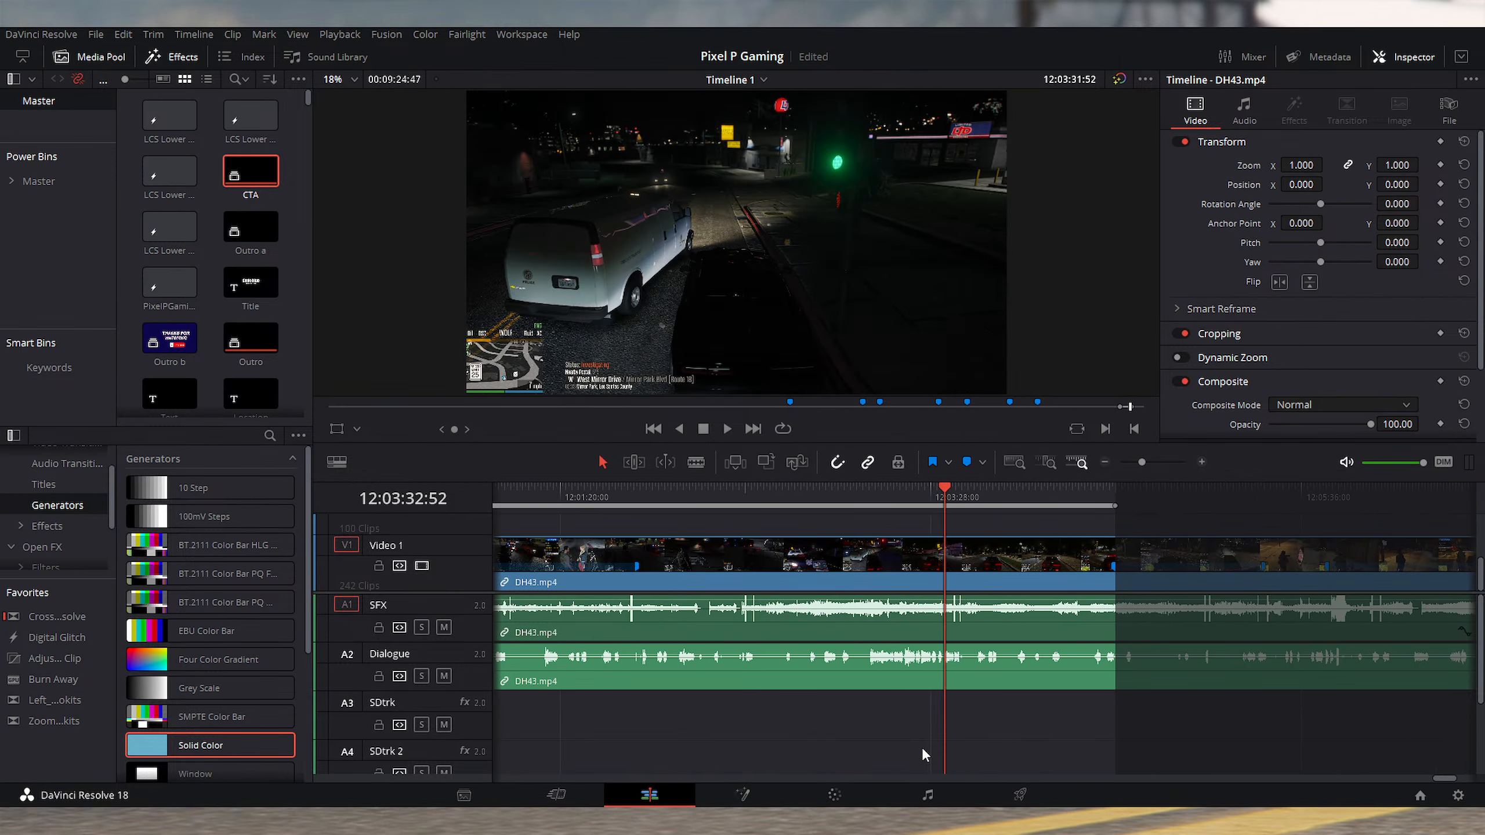
Step: Play the drive past Leroy's Electrical from 12:03:35:52 to 12:03:40:59, checking picture and audio for the CTA spot
key("ctrl+equal")
key("ctrl+equal")
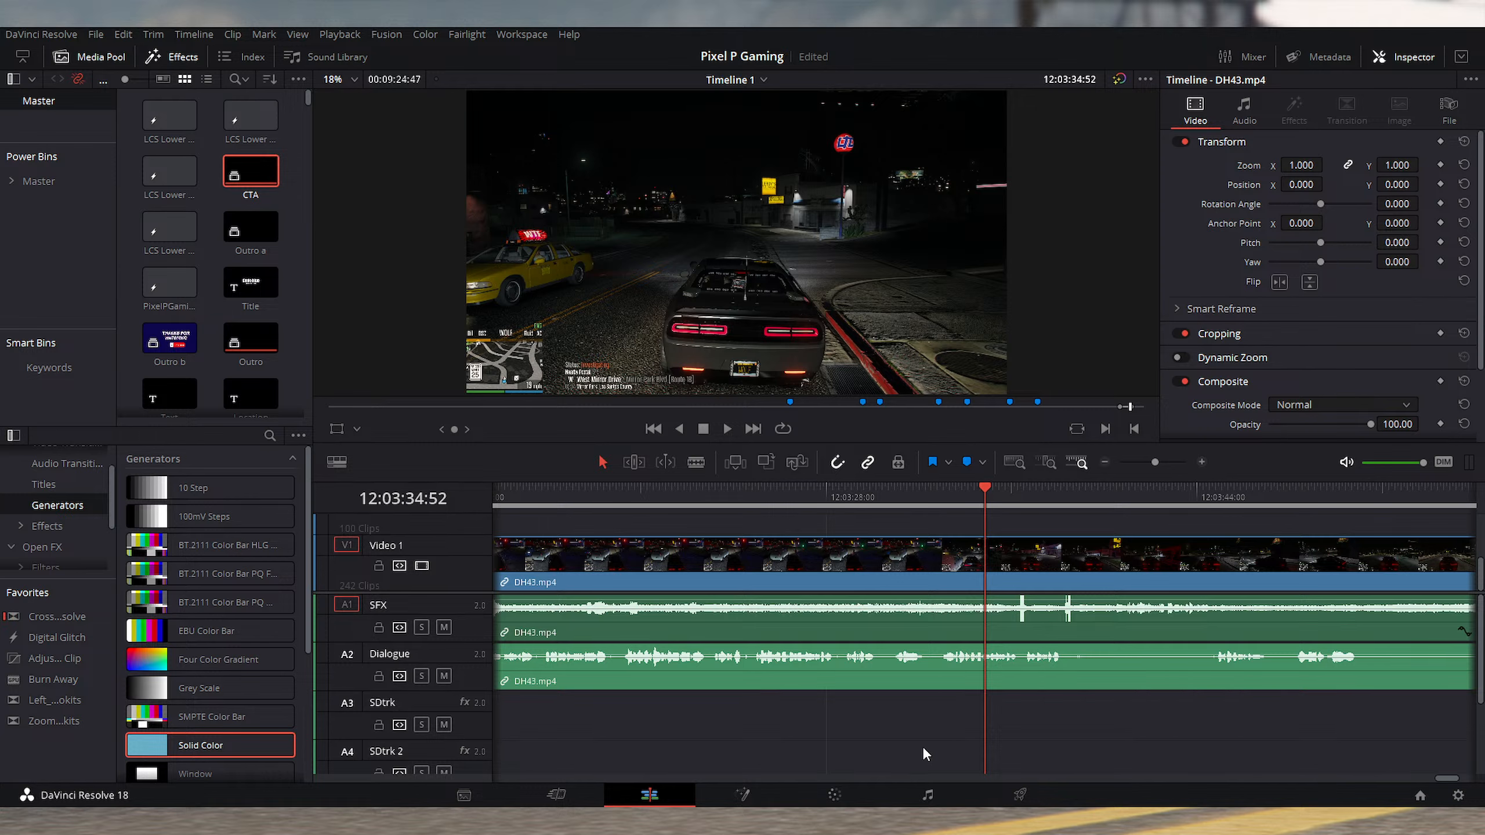
key("shift+Right")
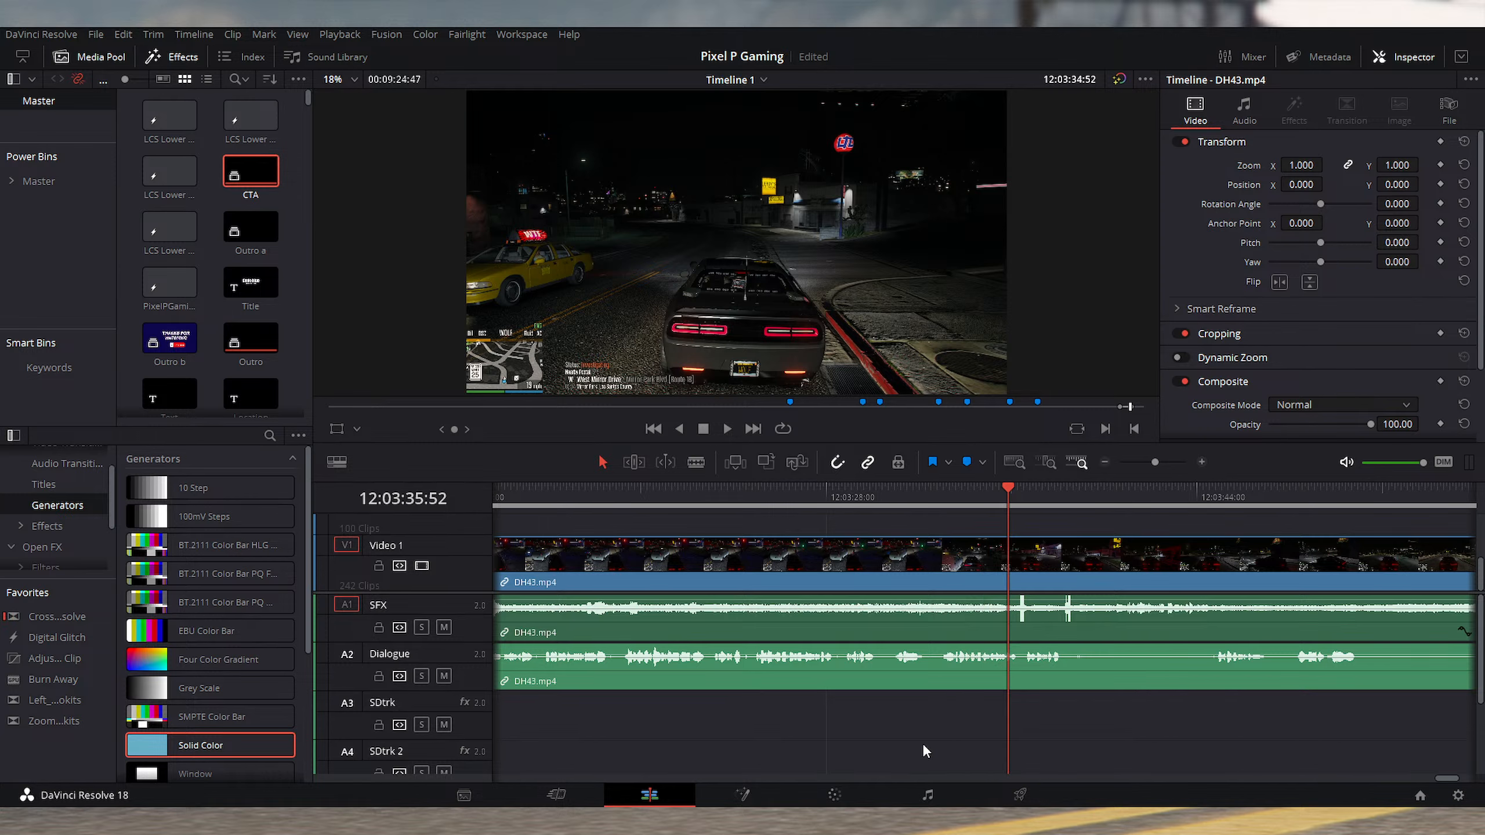
key("space")
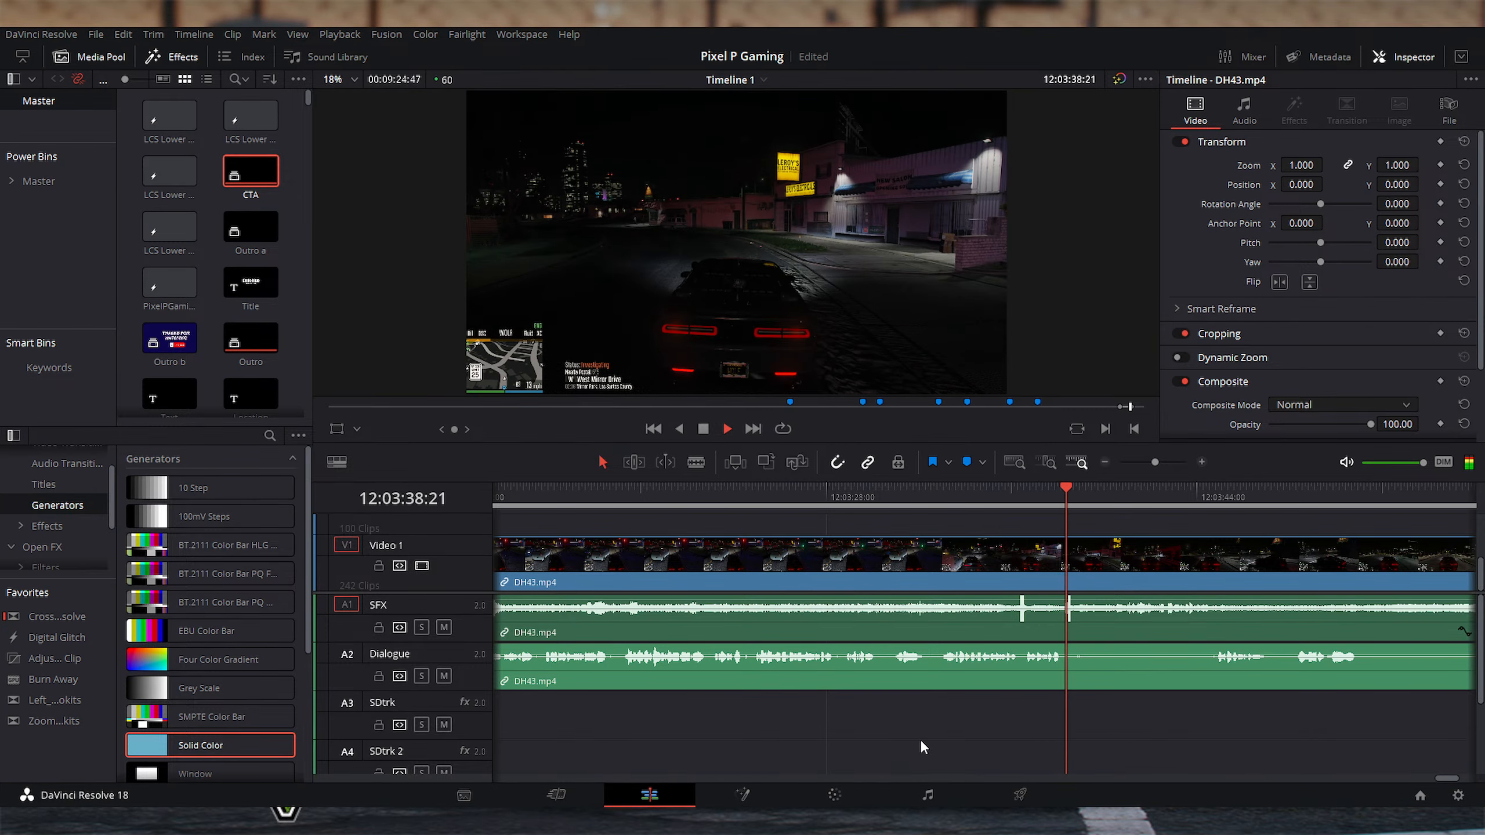
key("space")
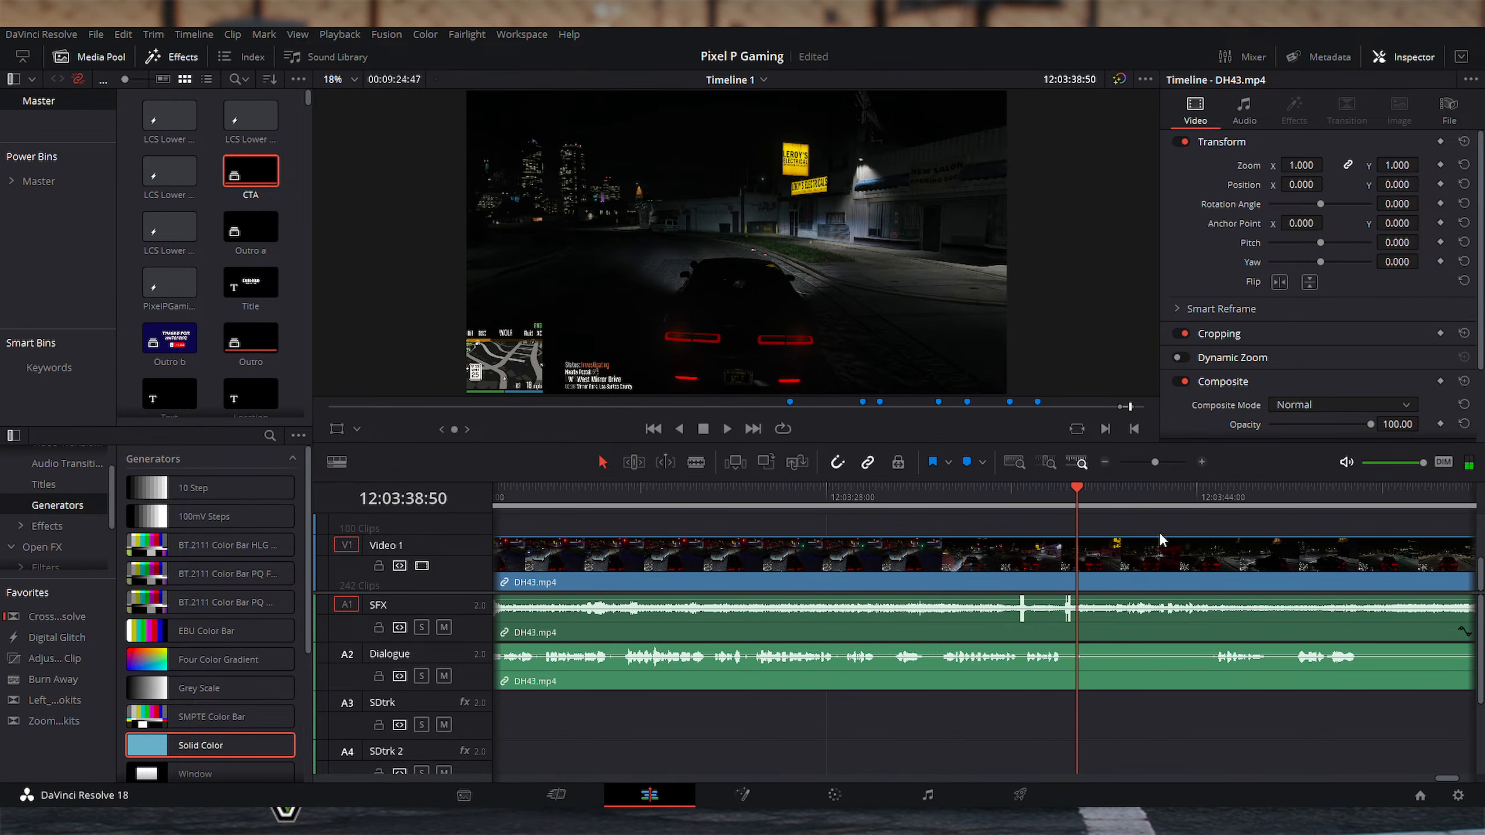
key("space")
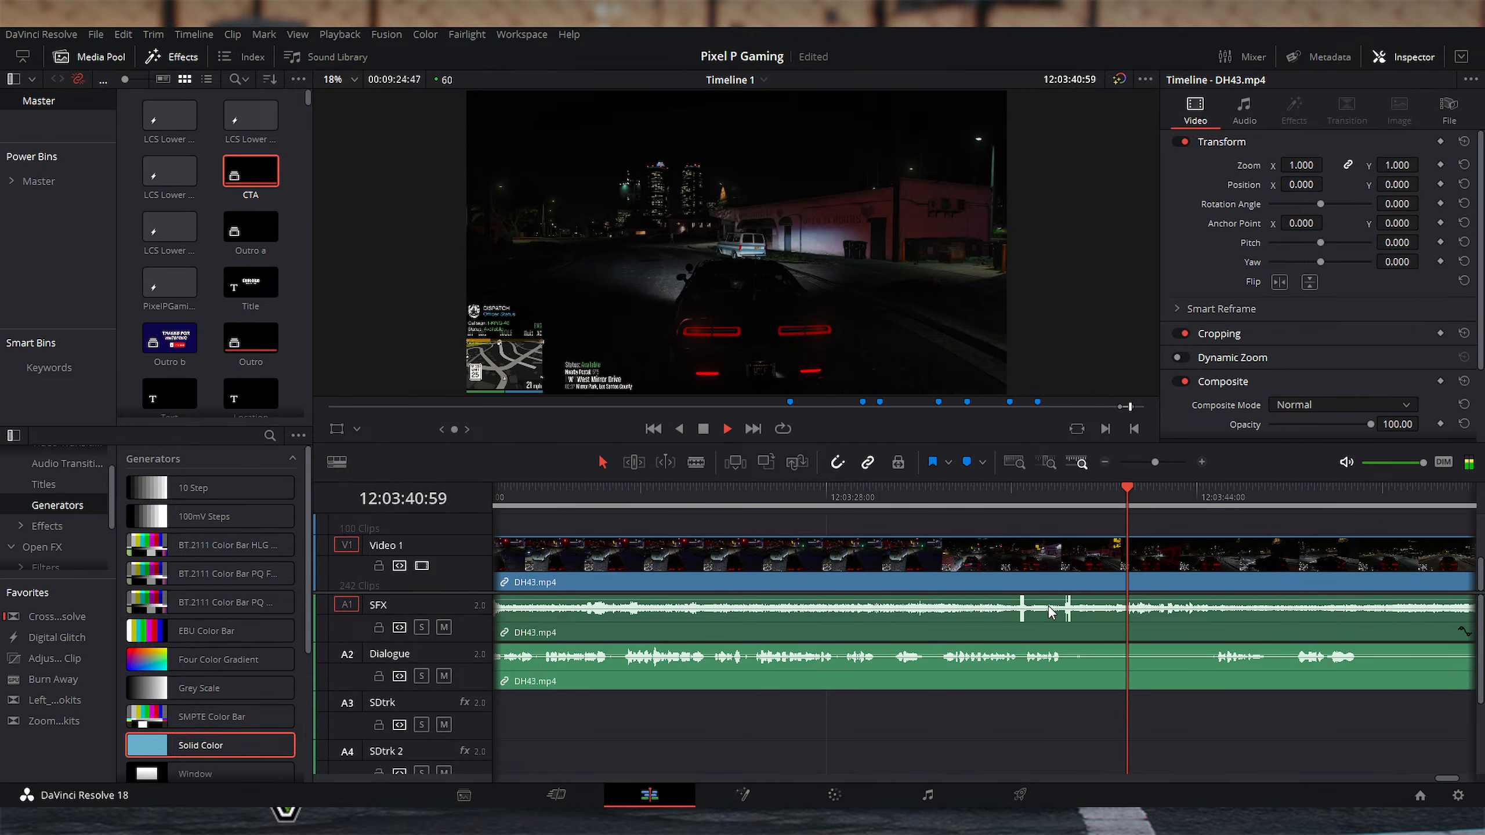
Step: Play the DH43.mp4 gameplay footage in short stretches from about 12:03:40 to look for a gap in the dialogue
key("ctrl+minus")
key("ctrl+minus")
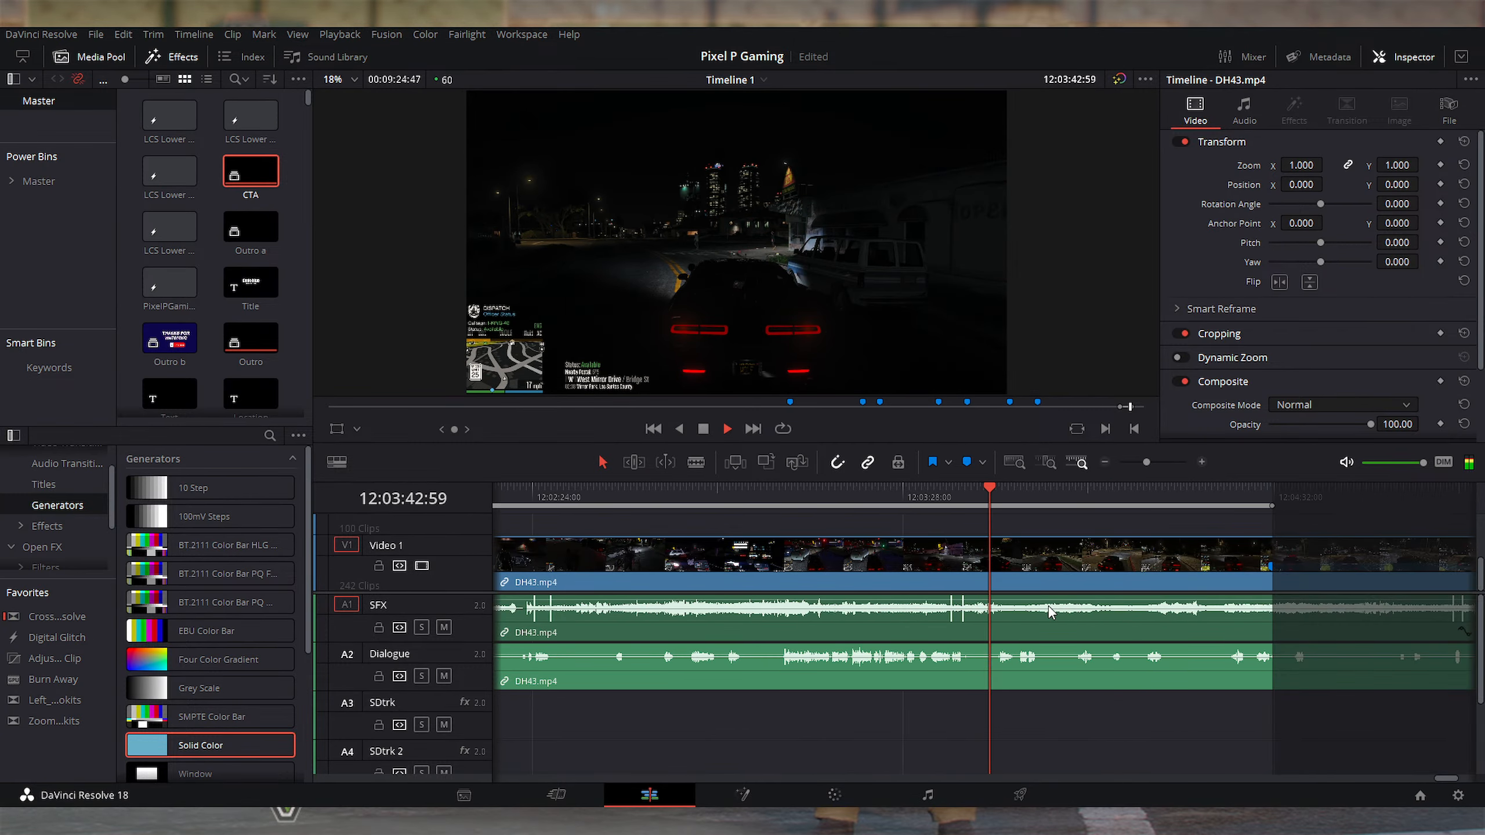
key("ctrl+equal")
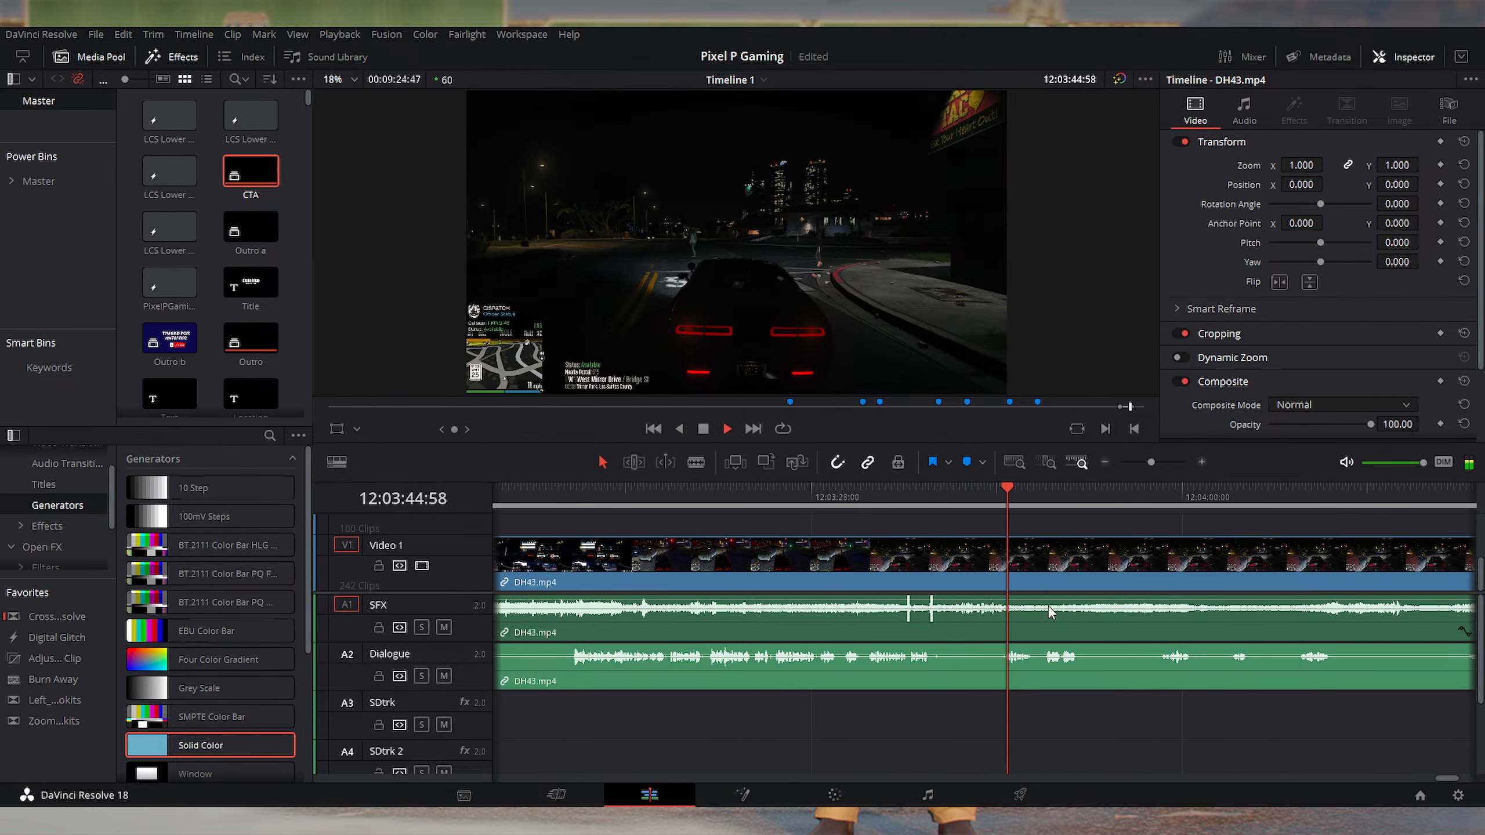
key("space")
key("space")
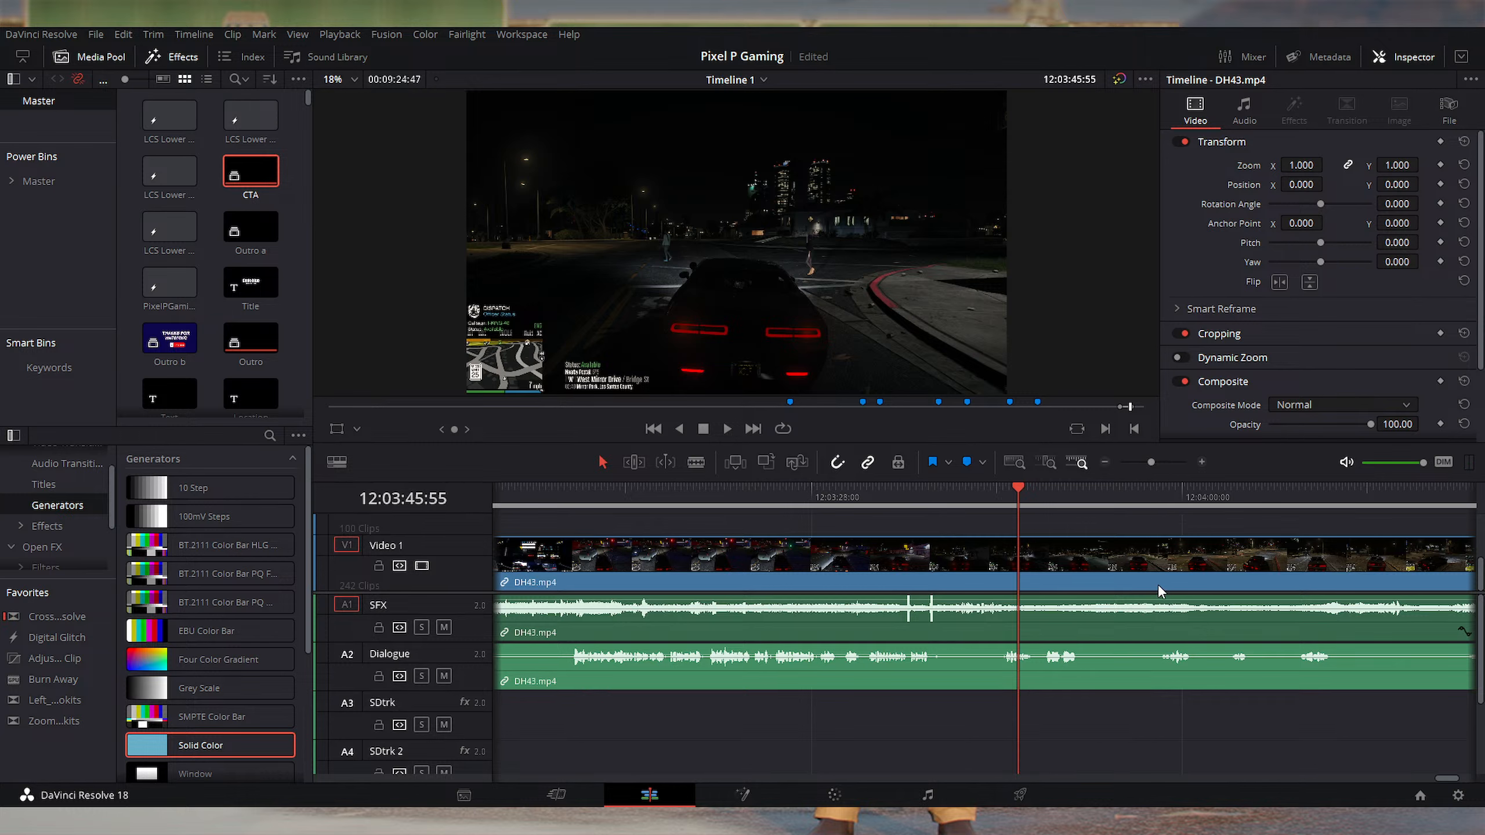
key("space")
key("space")
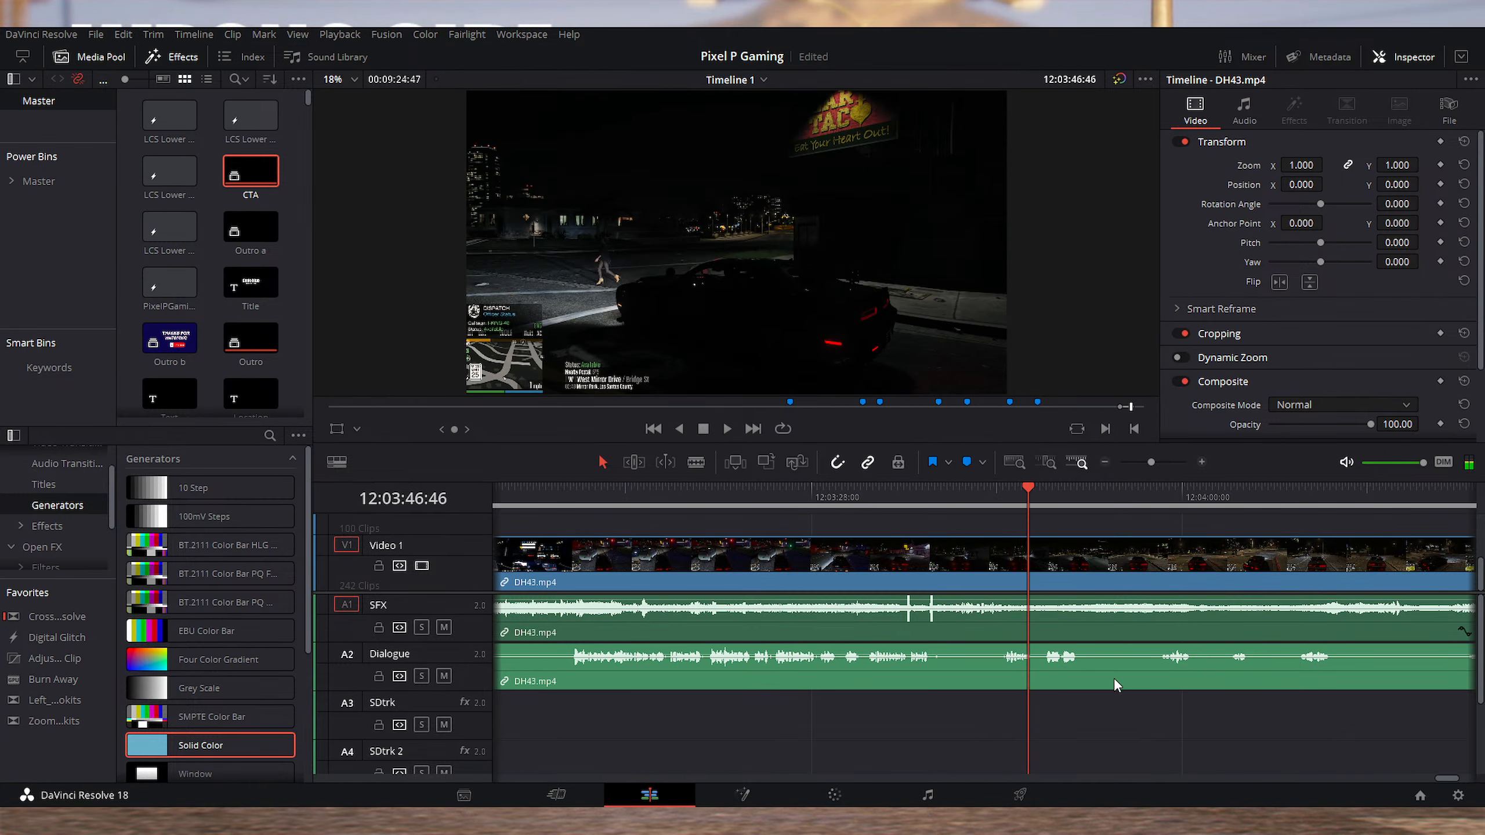
key("space")
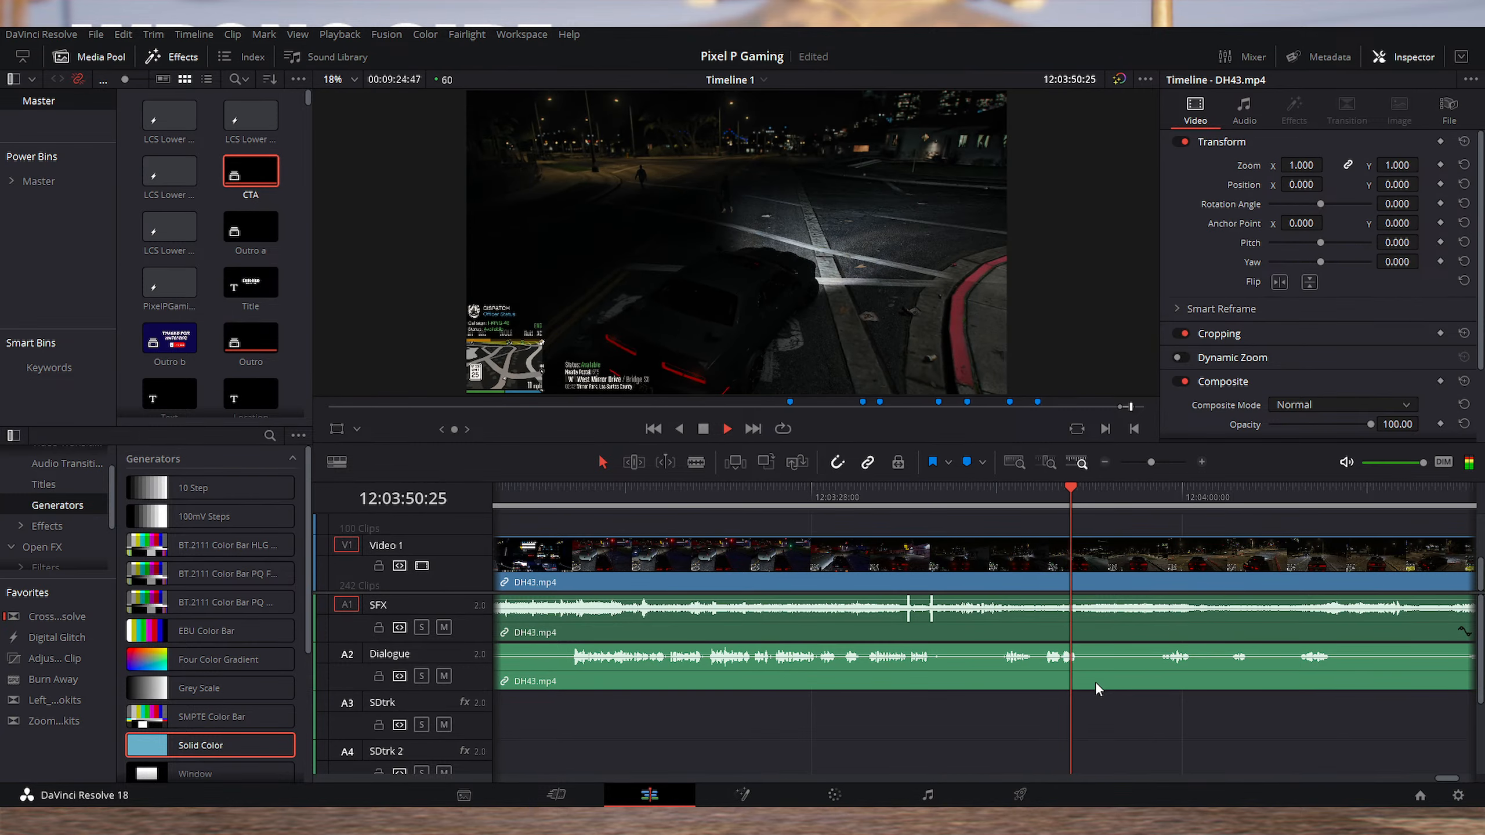
Step: Position the playhead at 12:03:58:28, where the dialogue resumes after the quiet stretch
left_click(1157, 500)
key("ctrl+equal")
key("ctrl+equal")
key("Right")
key("Right")
key("Right")
key("Right")
key("Right")
key("Right")
key("Right")
key("Right")
key("Right")
key("Right")
key("Right")
key("Right")
key("Right")
key("Right")
key("Right")
key("Right")
key("Right")
key("Right")
key("Right")
key("Right")
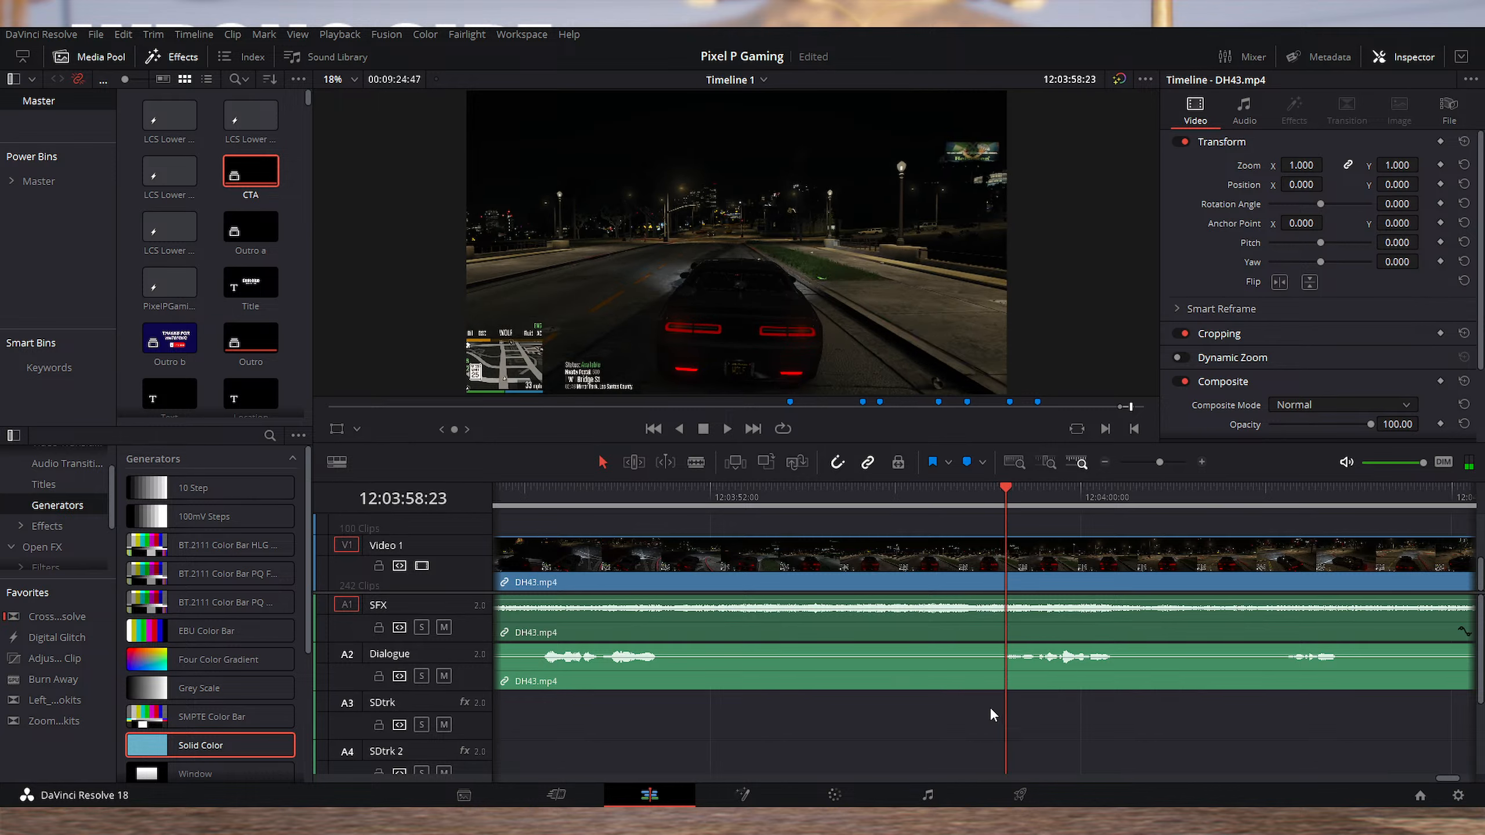
key("Right")
key("Right")
key("Right")
key("Right")
key("Right")
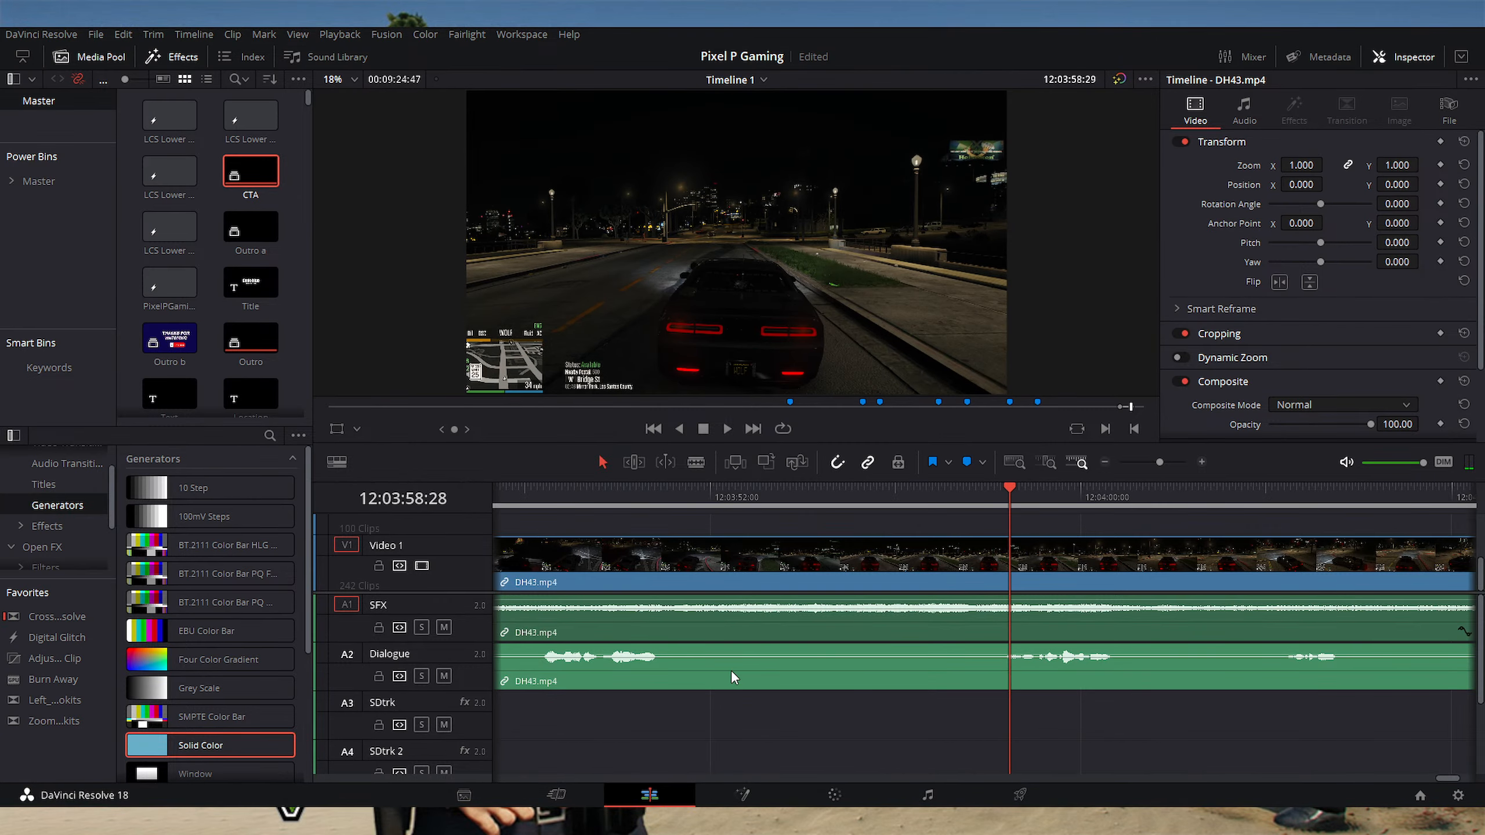
Step: Place the CTA clip on Video 2 above the gameplay so that it ends where the dialogue resumes, and go to its start
key("ctrl+minus")
key("ctrl+minus")
key("ctrl+minus")
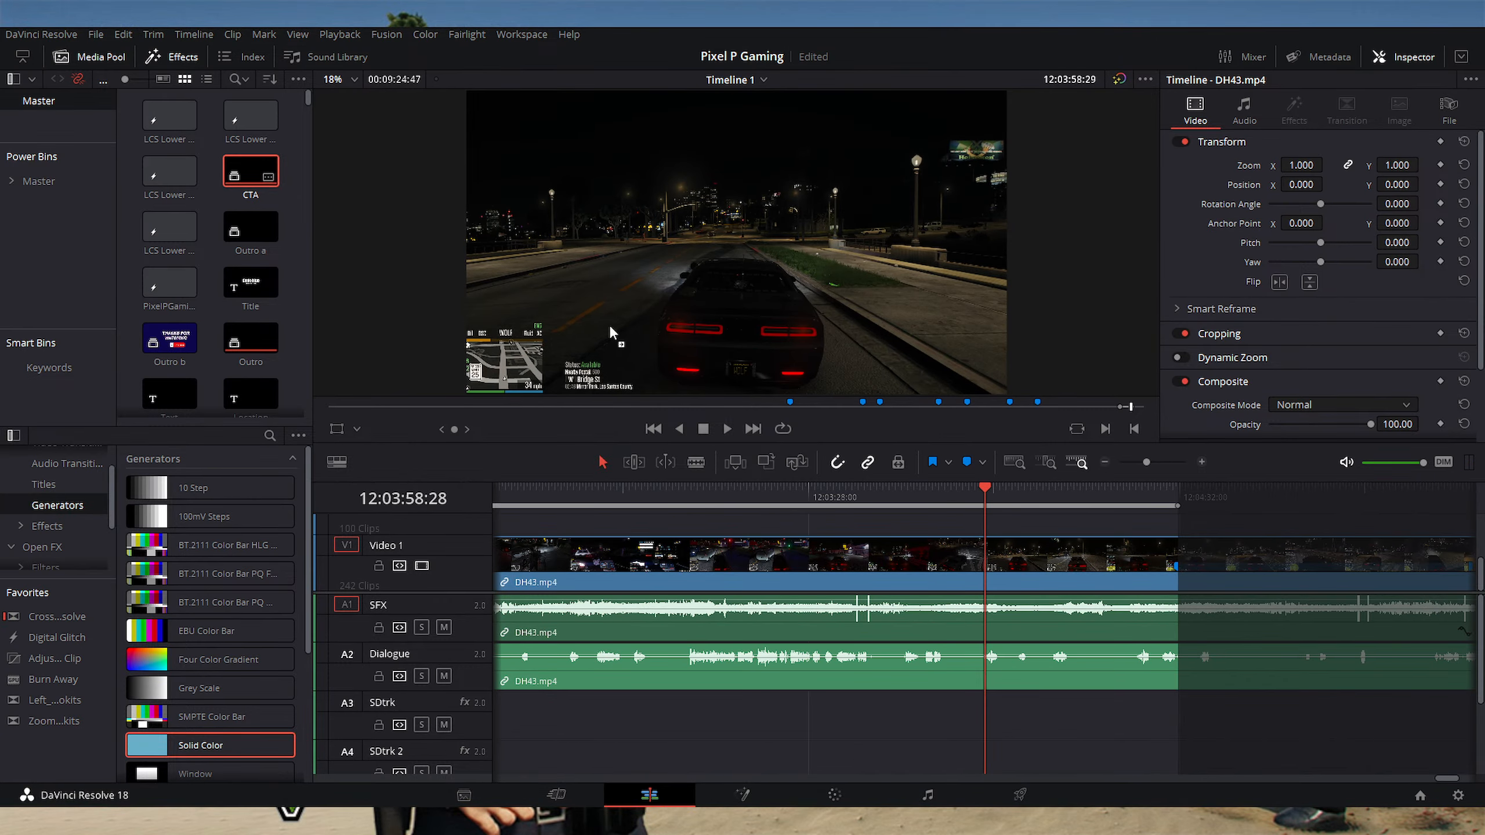
left_click_drag(610, 333, 953, 544)
left_click(964, 497)
key("ctrl+equal")
key("ctrl+equal")
key("ctrl+equal")
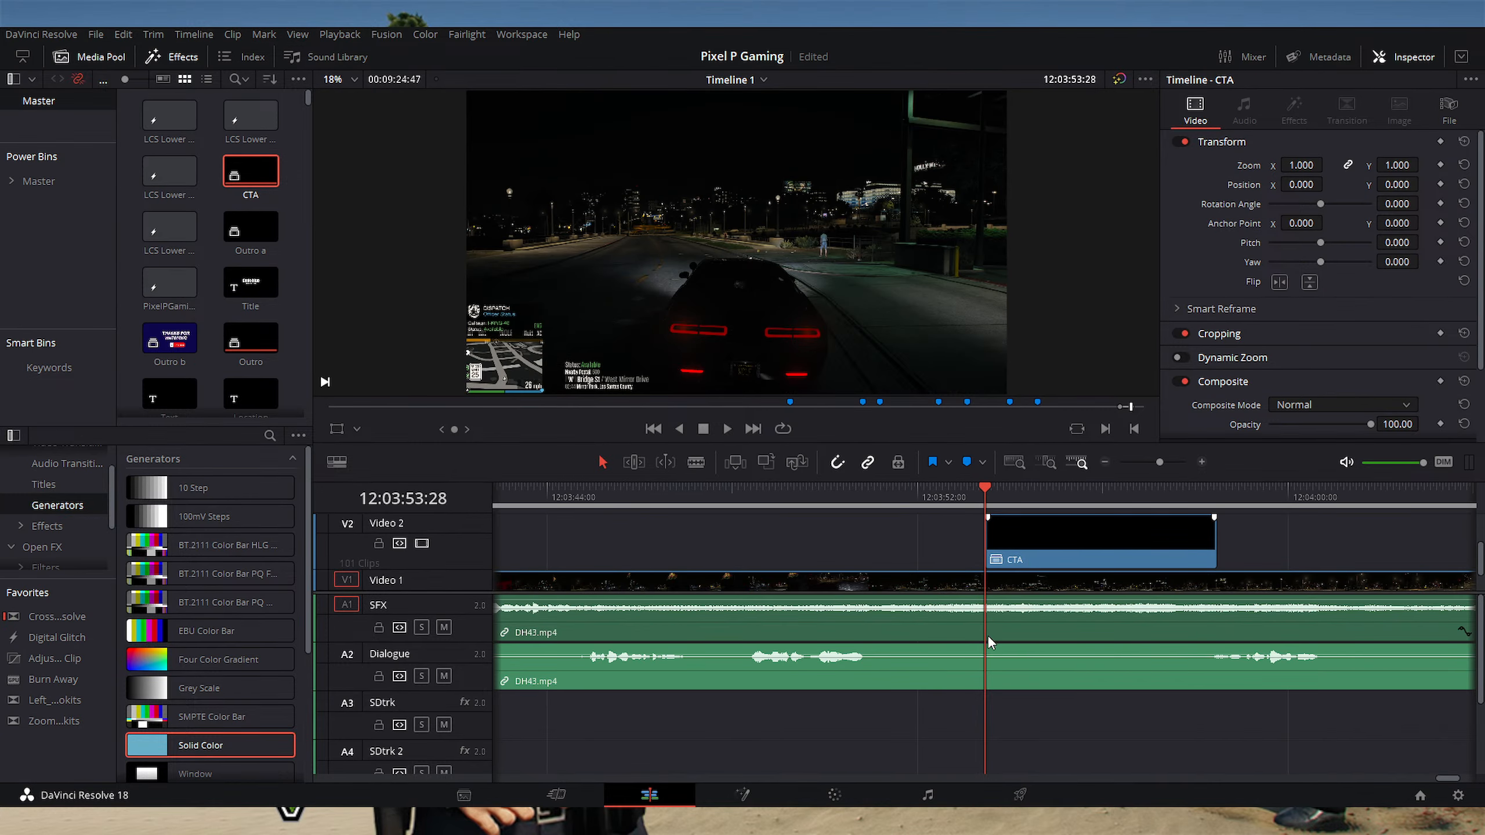
Step: Preview the CTA overlay, decompose it in place into its Text+ and YT Lower Thirds layers, and show the available titles
left_click(1106, 498)
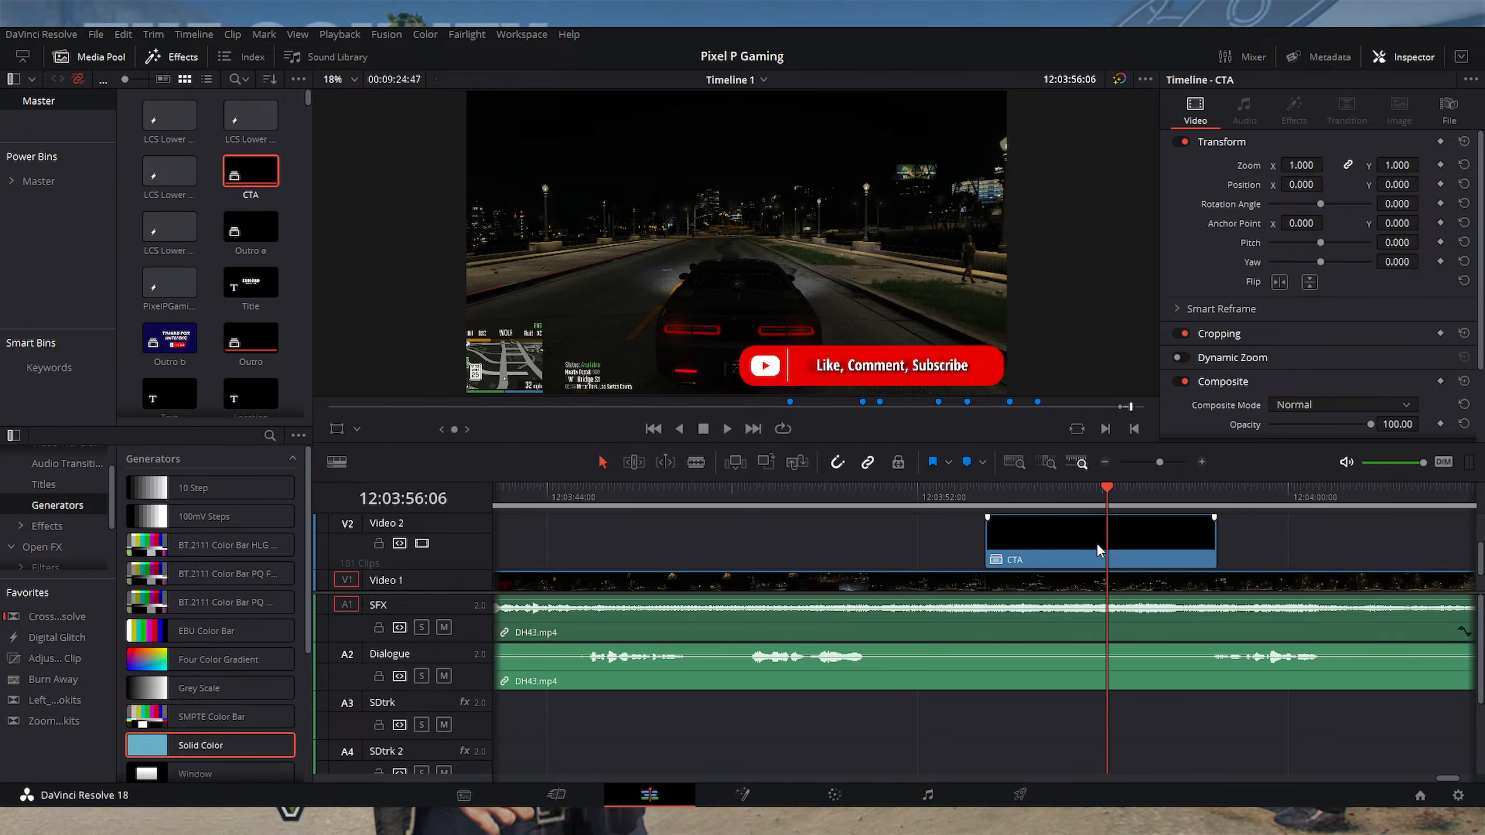
left_click(1042, 543)
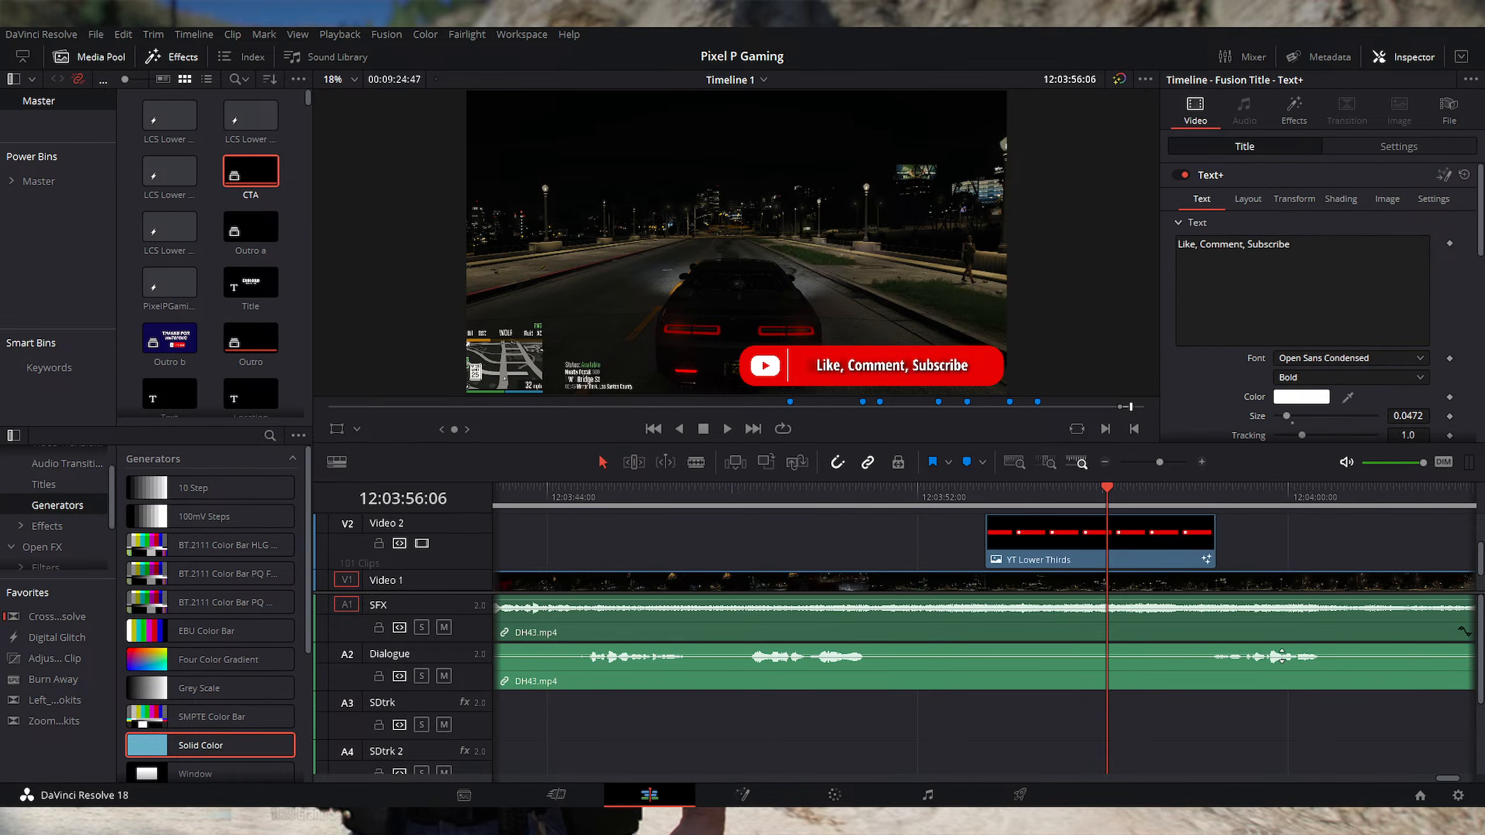
scroll(1281, 561, "up", 1)
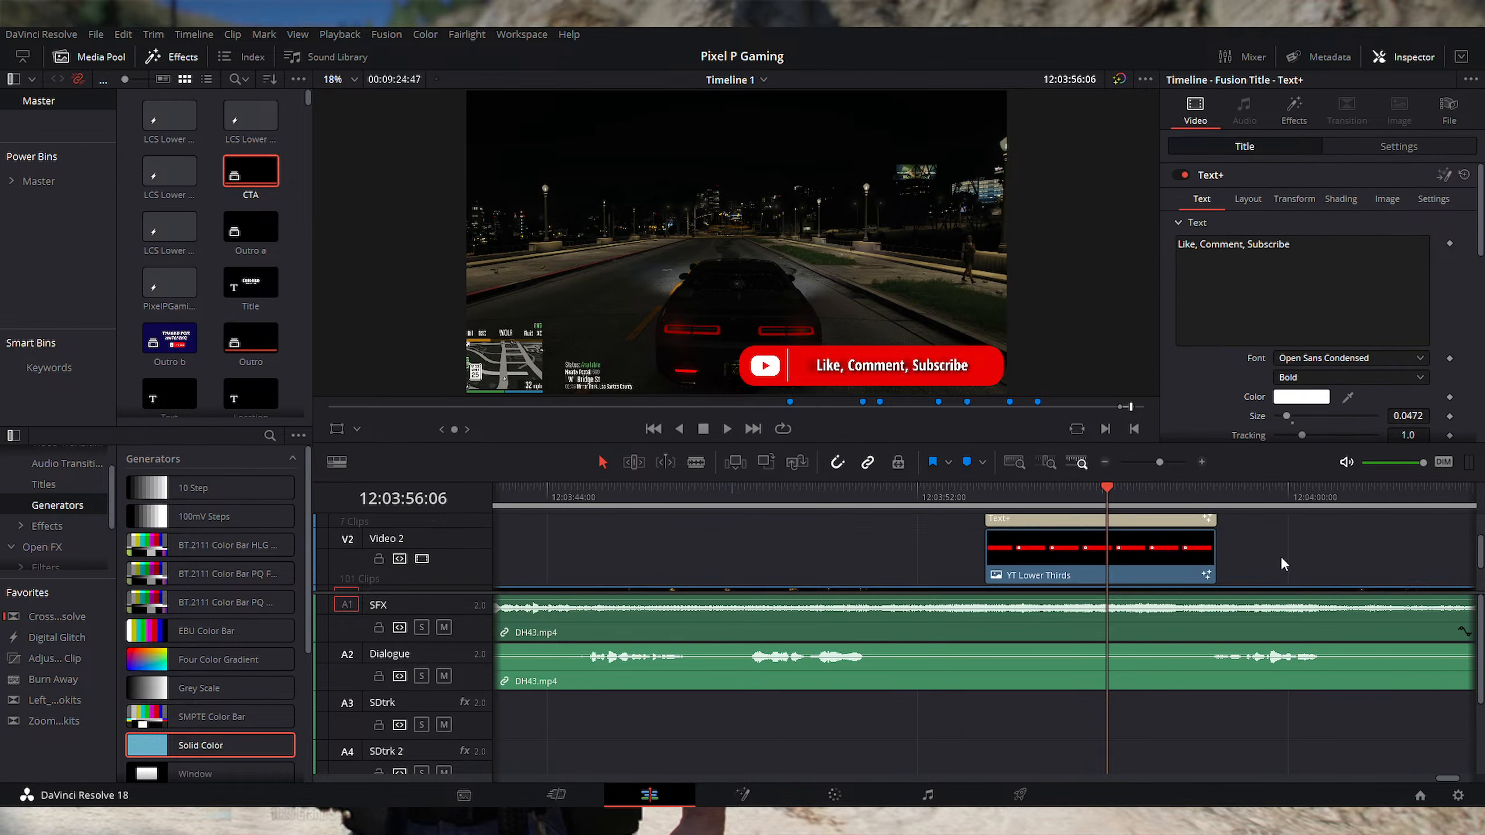
left_click(1044, 533)
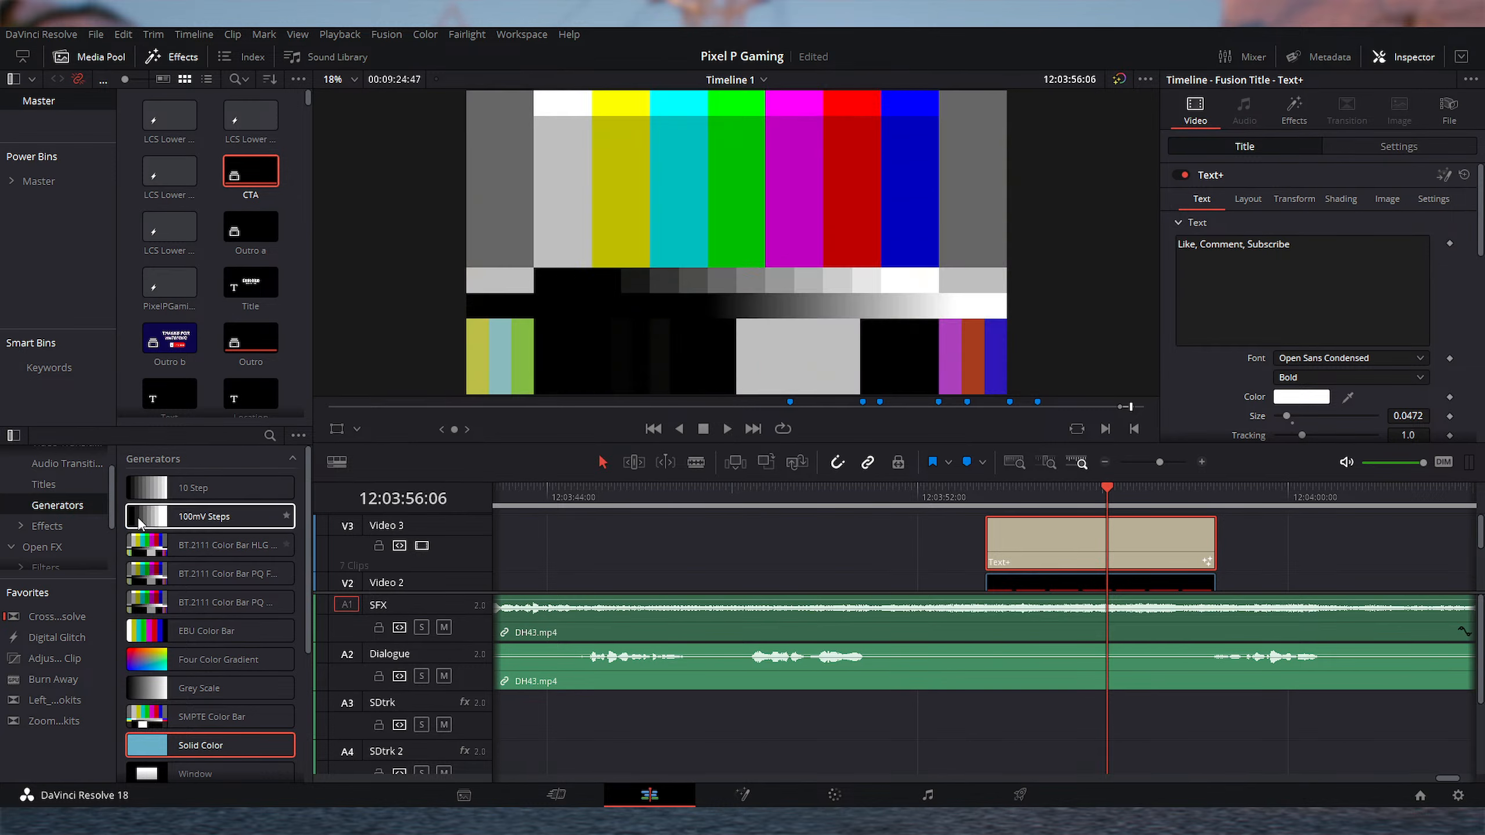
left_click(44, 487)
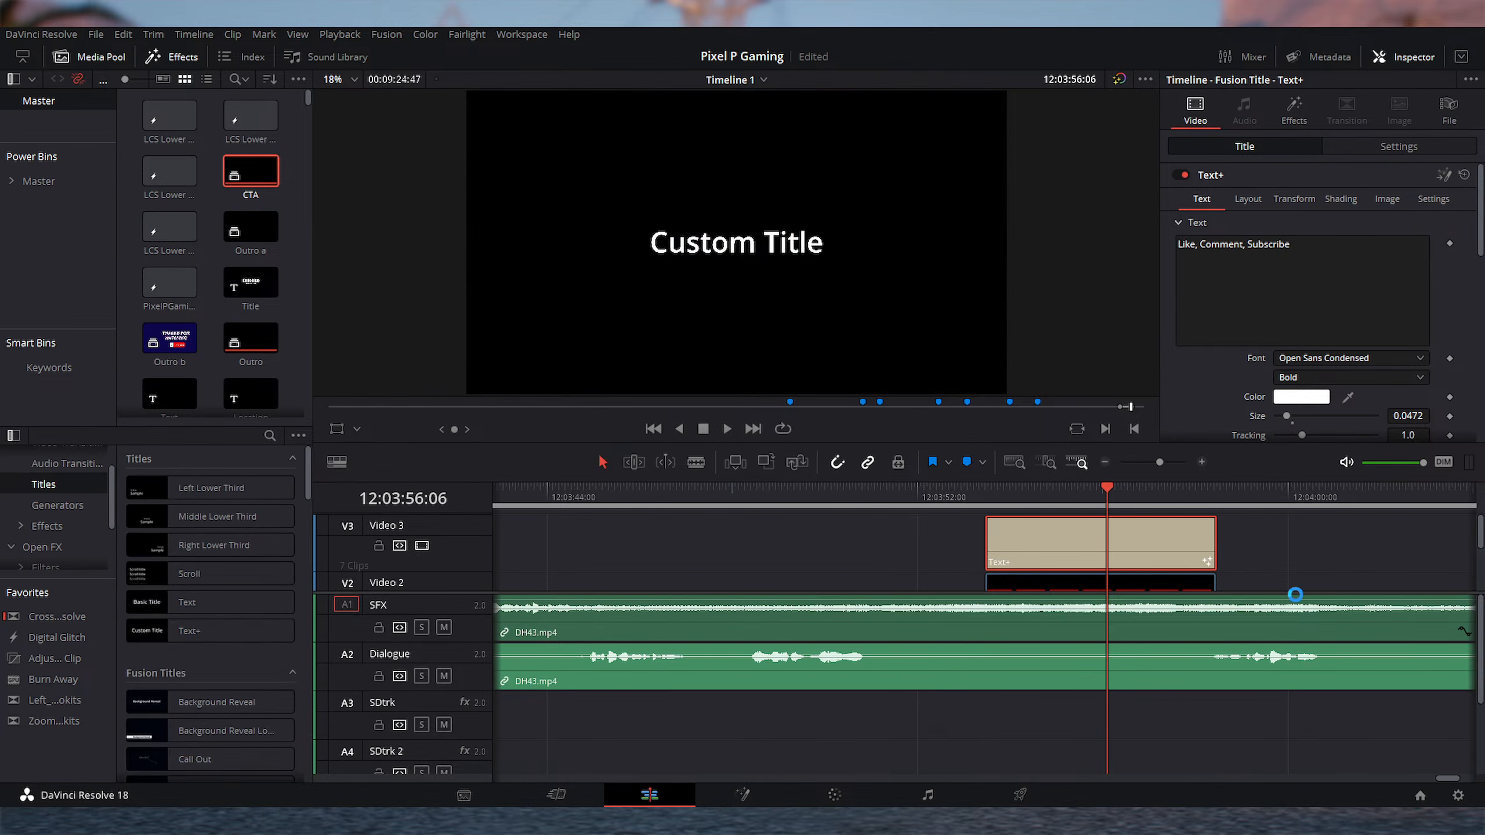
Step: Find the source of the YT Lower Thirds layer among the project media and scrub through it in the viewer
scroll(1295, 594, "down", 2)
left_click(1067, 558)
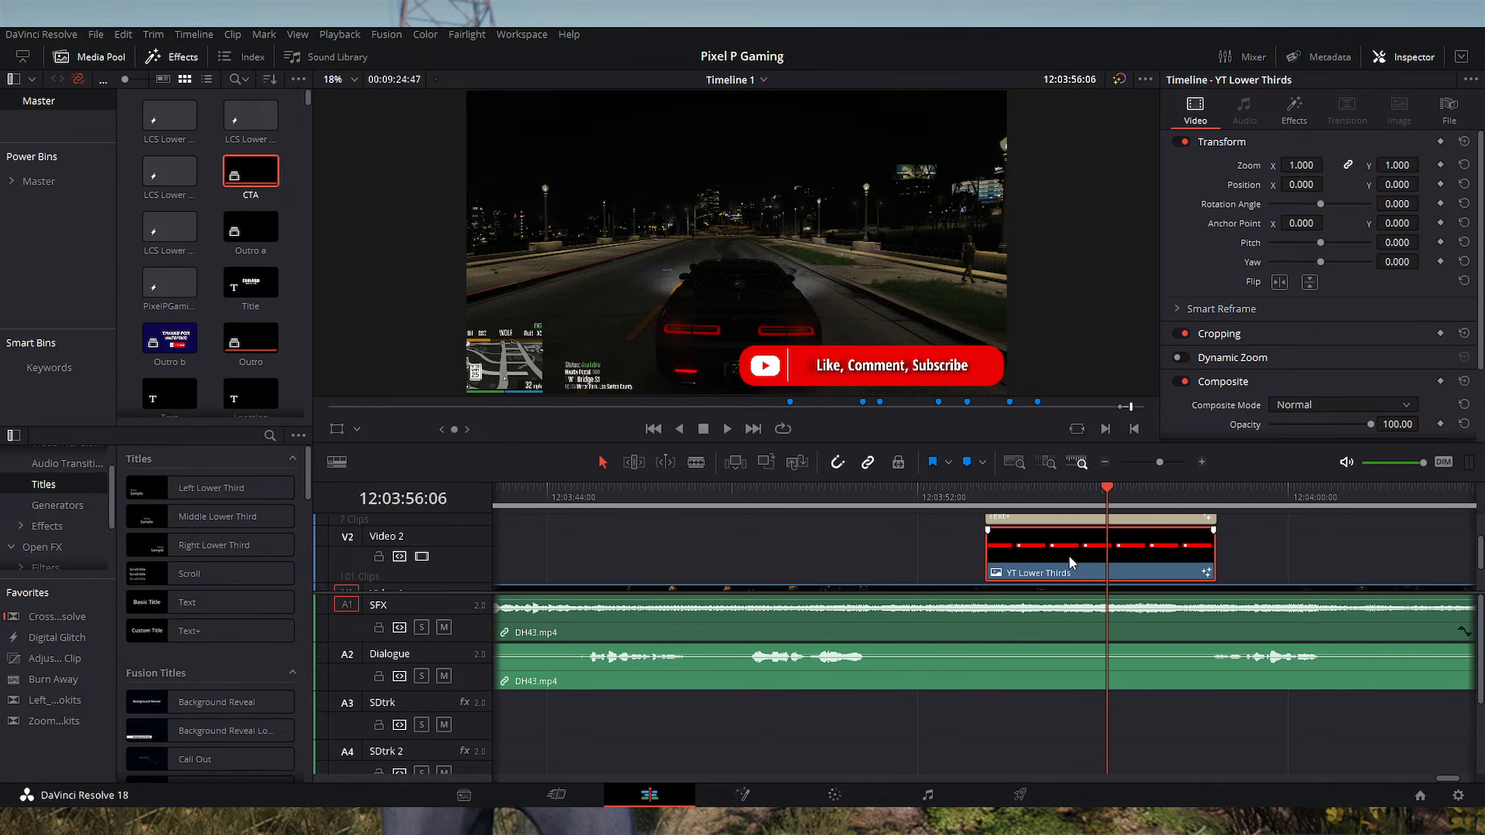
key("alt+f")
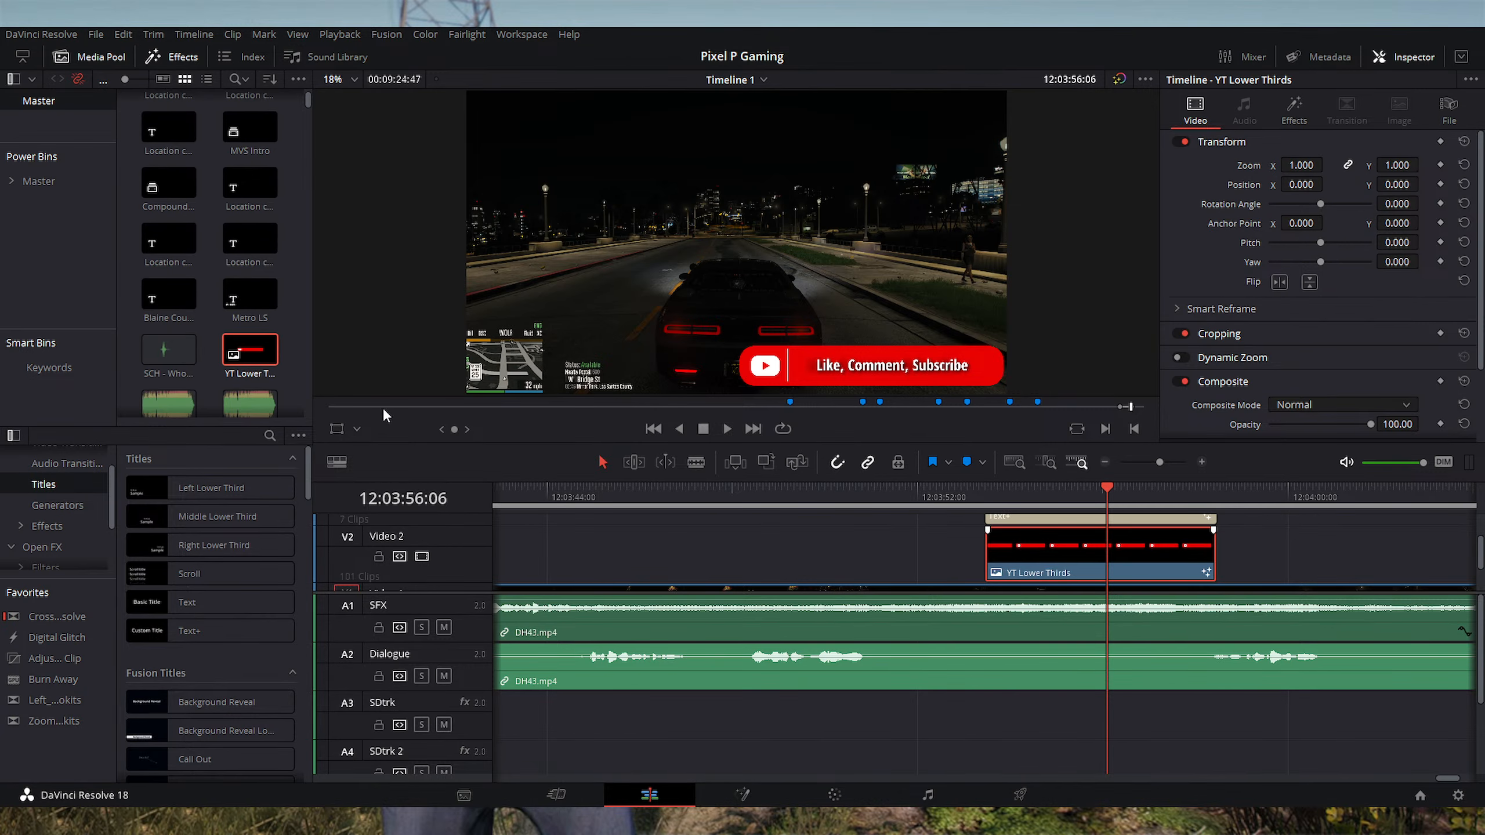
double_click(252, 355)
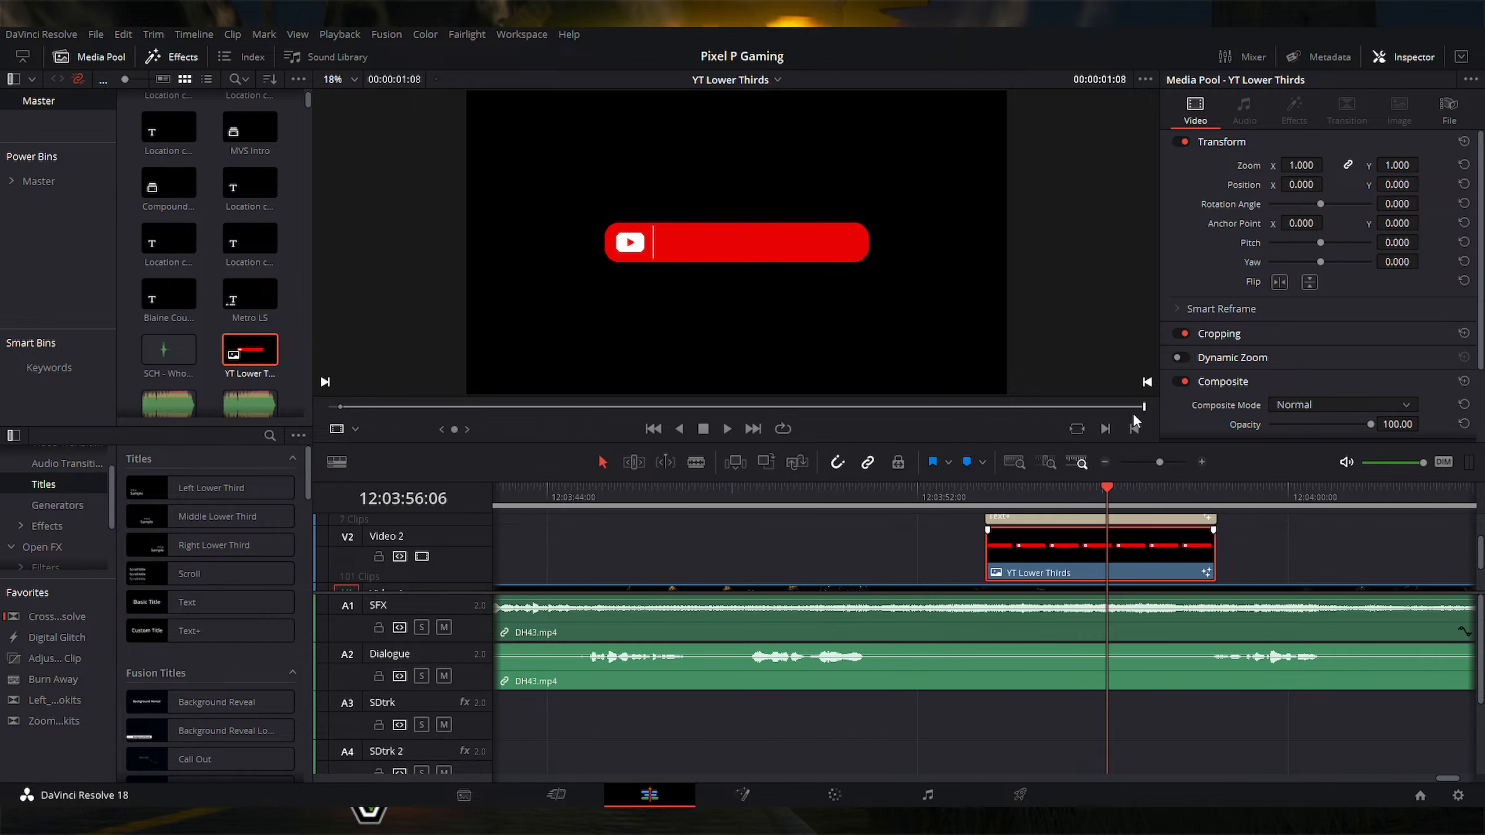
left_click_drag(1143, 407, 532, 434)
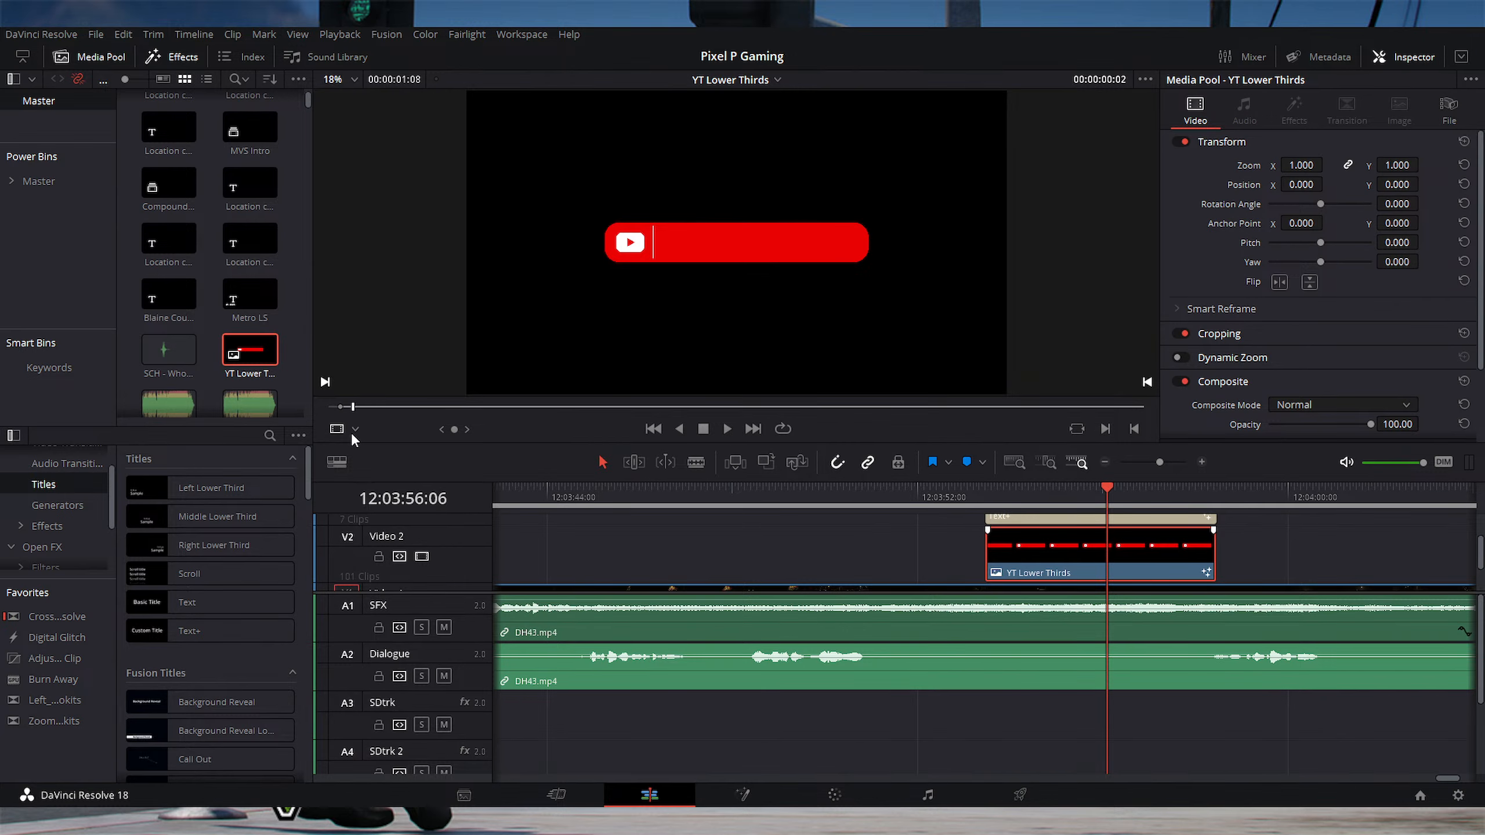
left_click_drag(352, 435, 1105, 444)
Step: Examine the MagicAnimateV2 effect settings of the YT Lower Thirds layer and preview its entrance on the timeline
scroll(1278, 553, "down", 1)
scroll(1278, 553, "up", 2)
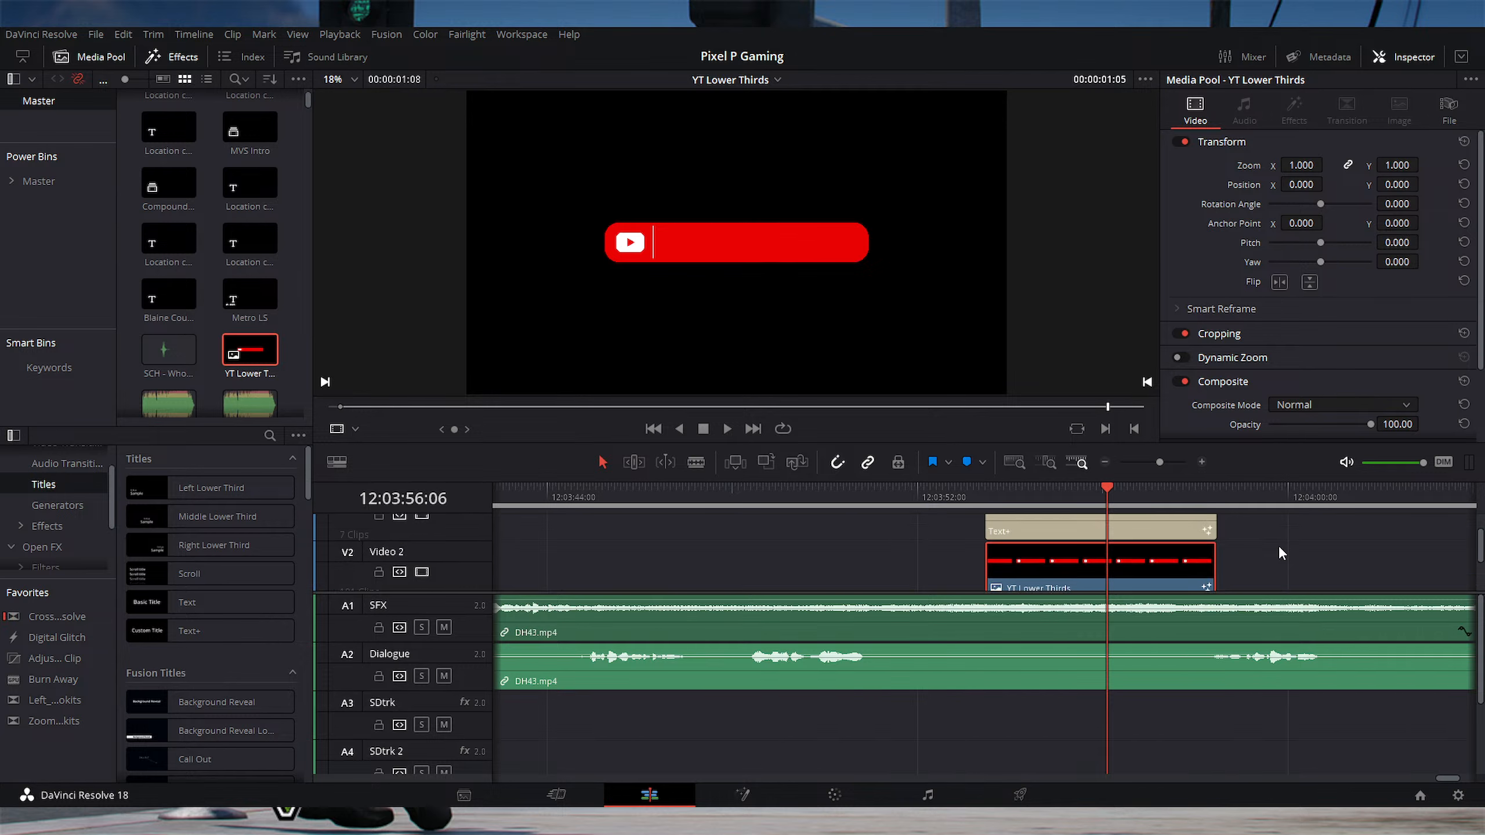
left_click(1123, 570)
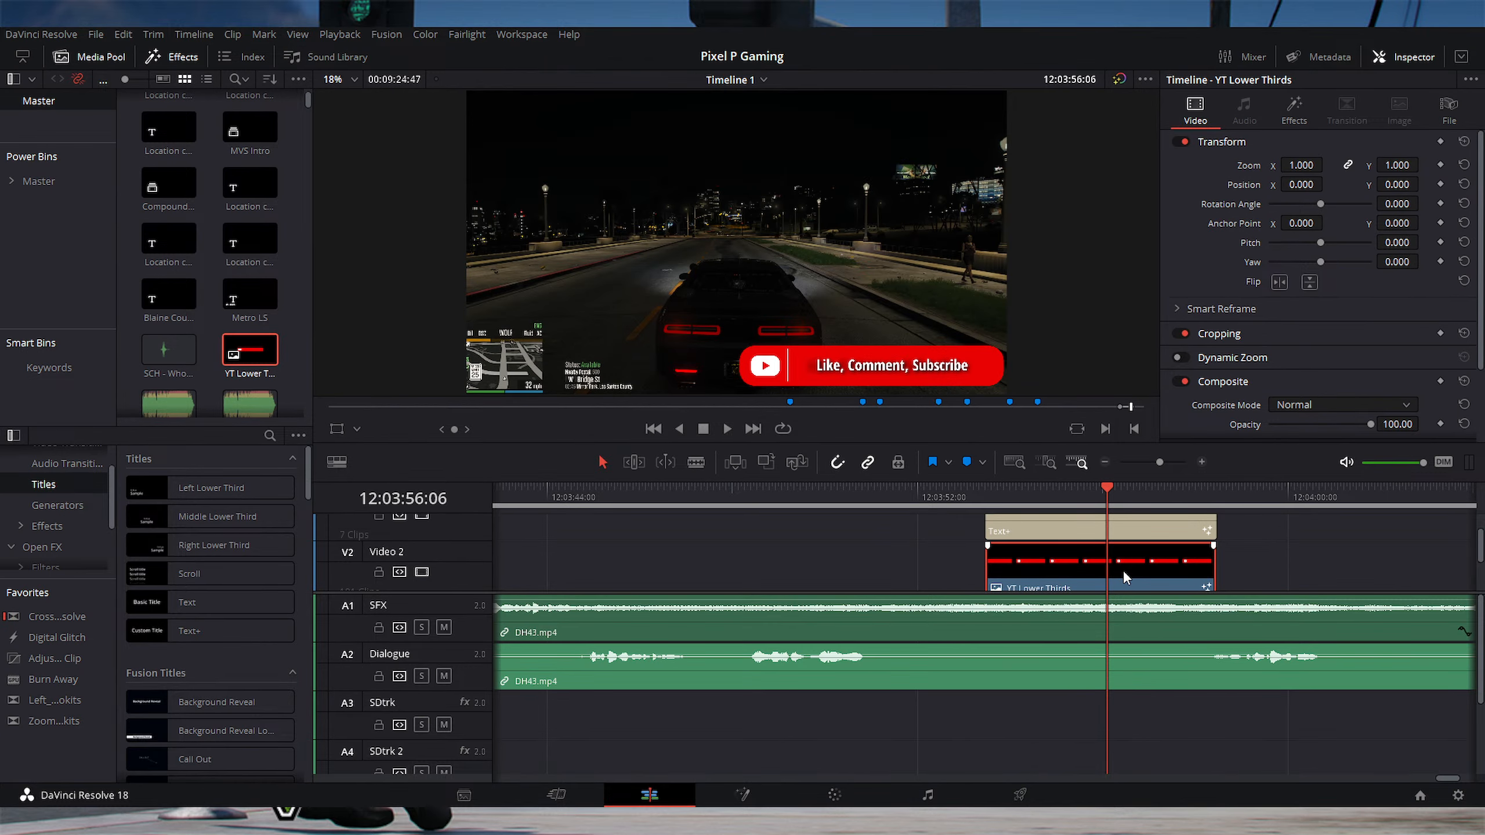
left_click(1297, 115)
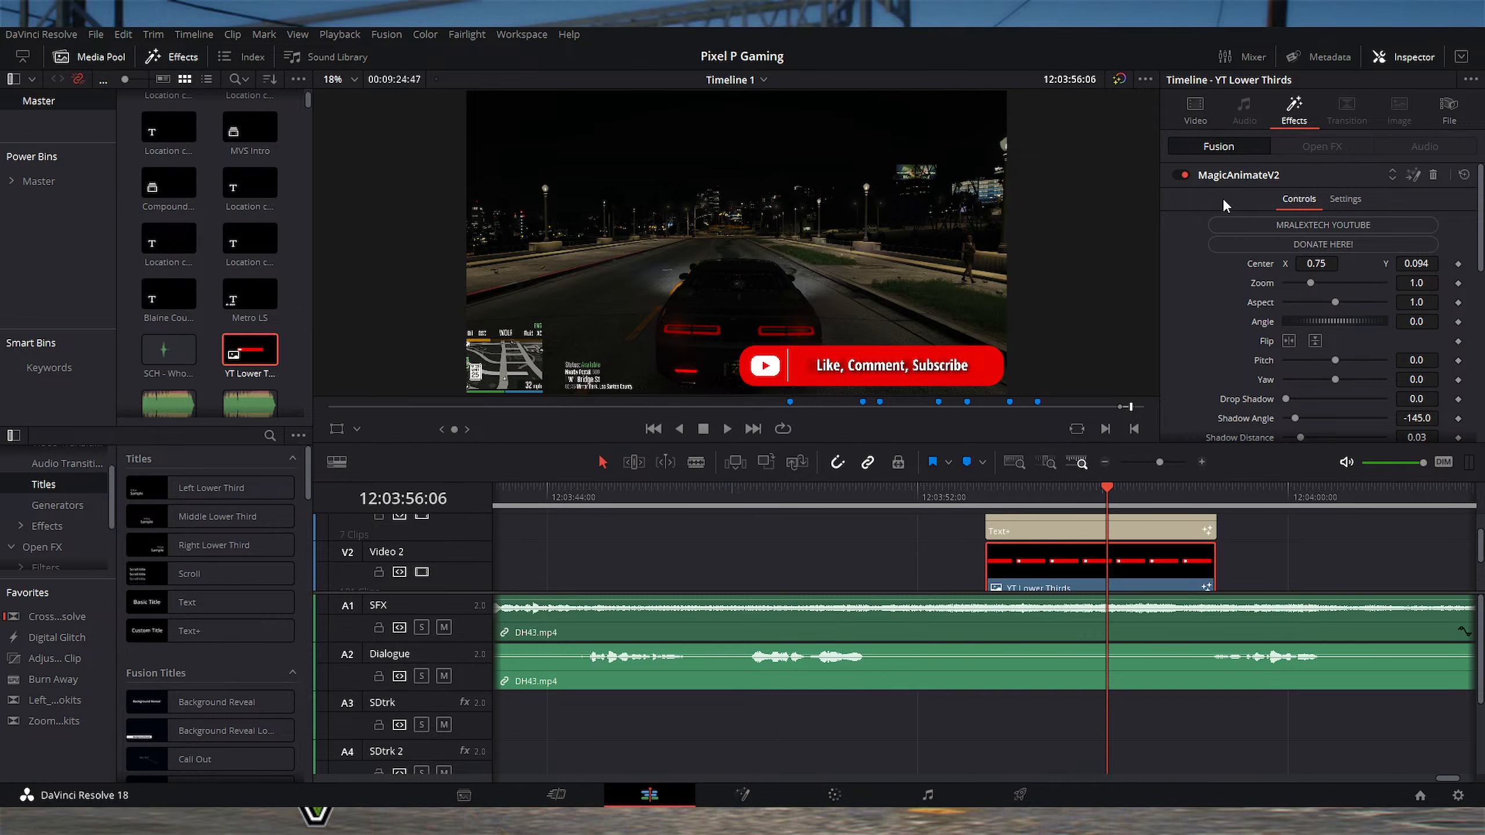
left_click(991, 499)
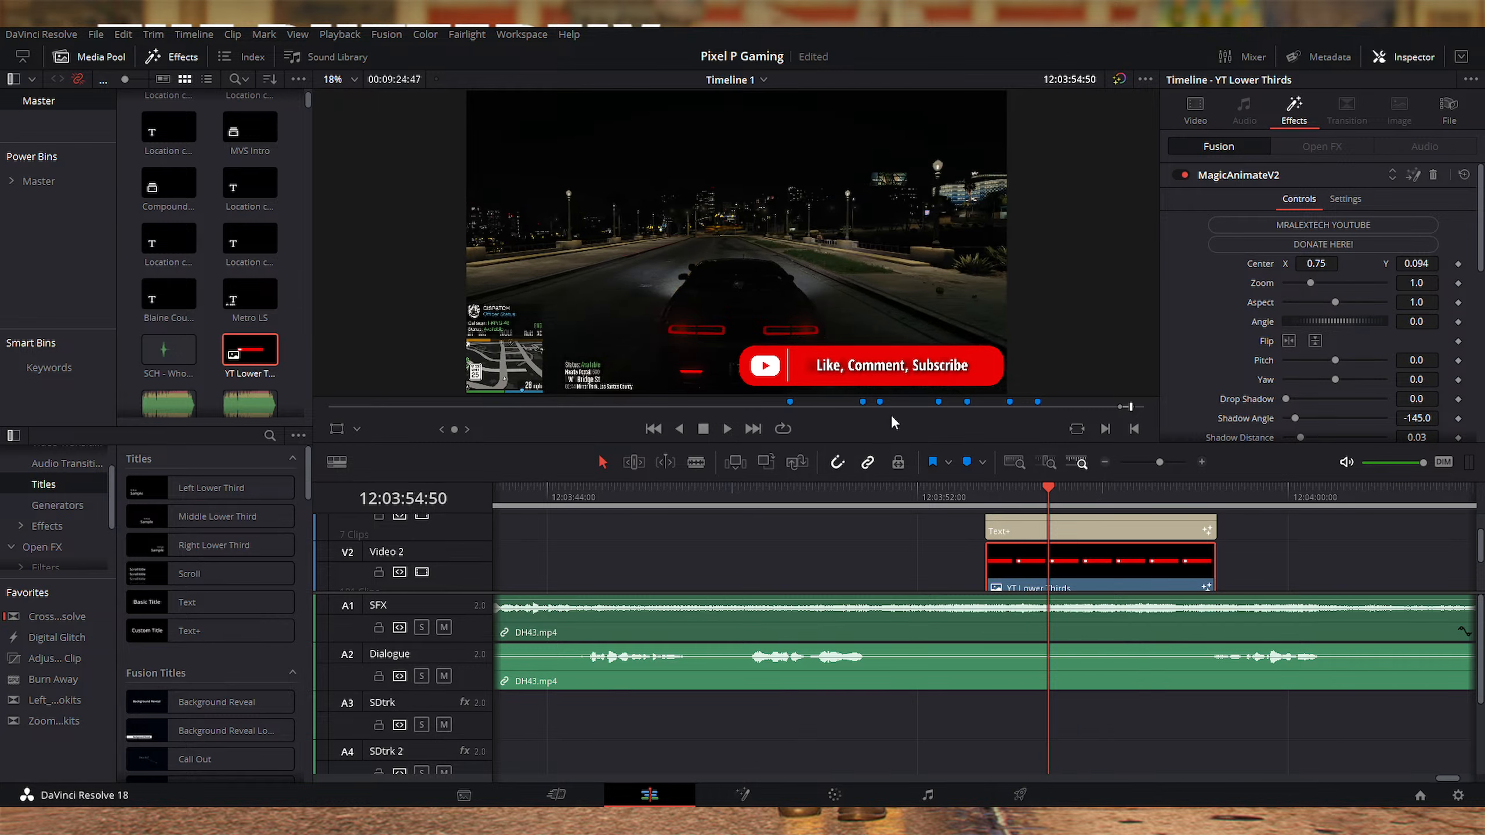
Step: Inspect the Text+ layer's MagicAnimateV2 effect and title text settings, comparing them with the YT Lower Thirds layer
left_click(1085, 528)
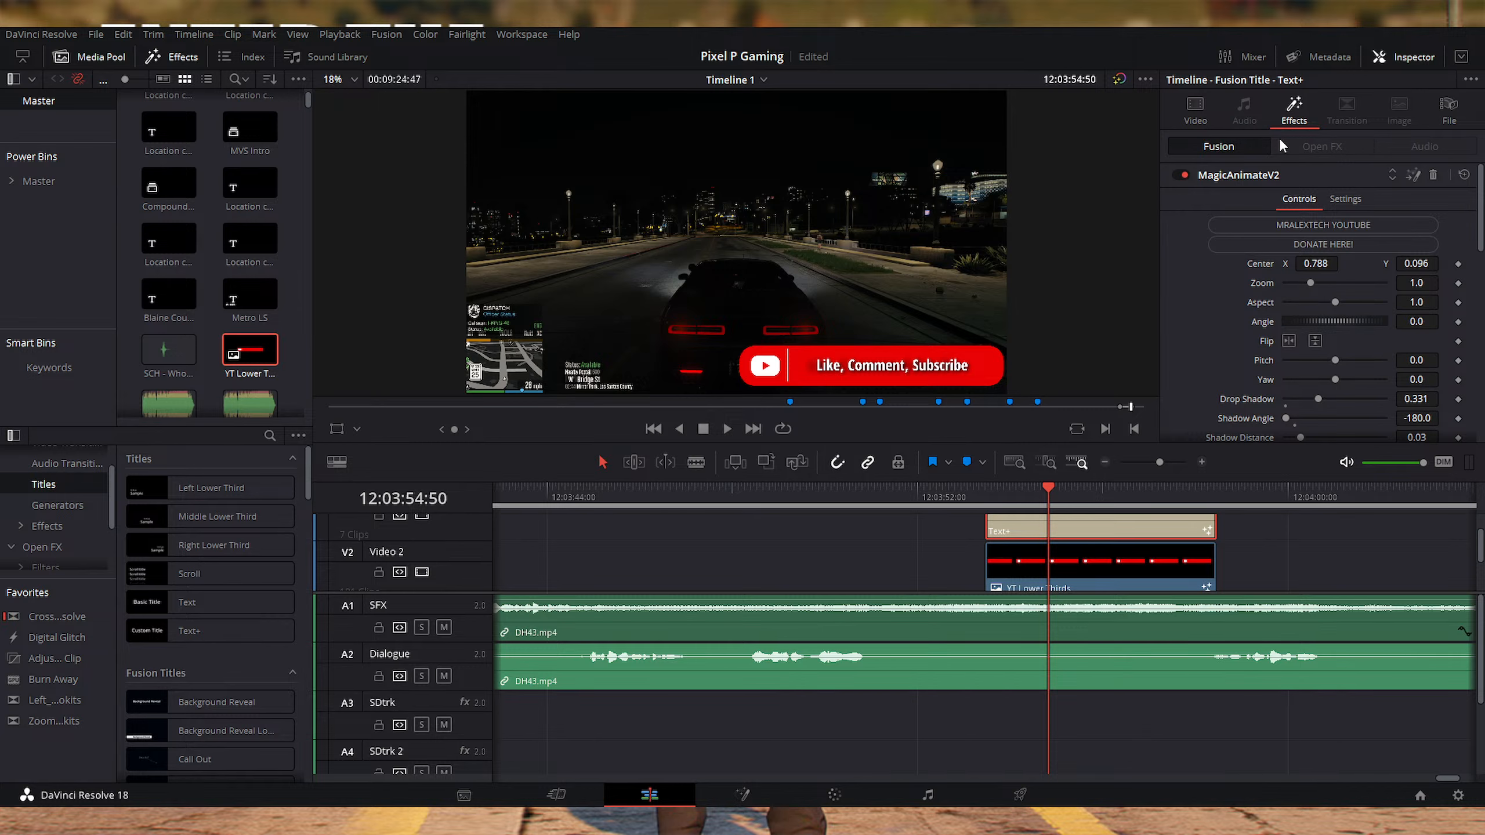
left_click(1212, 121)
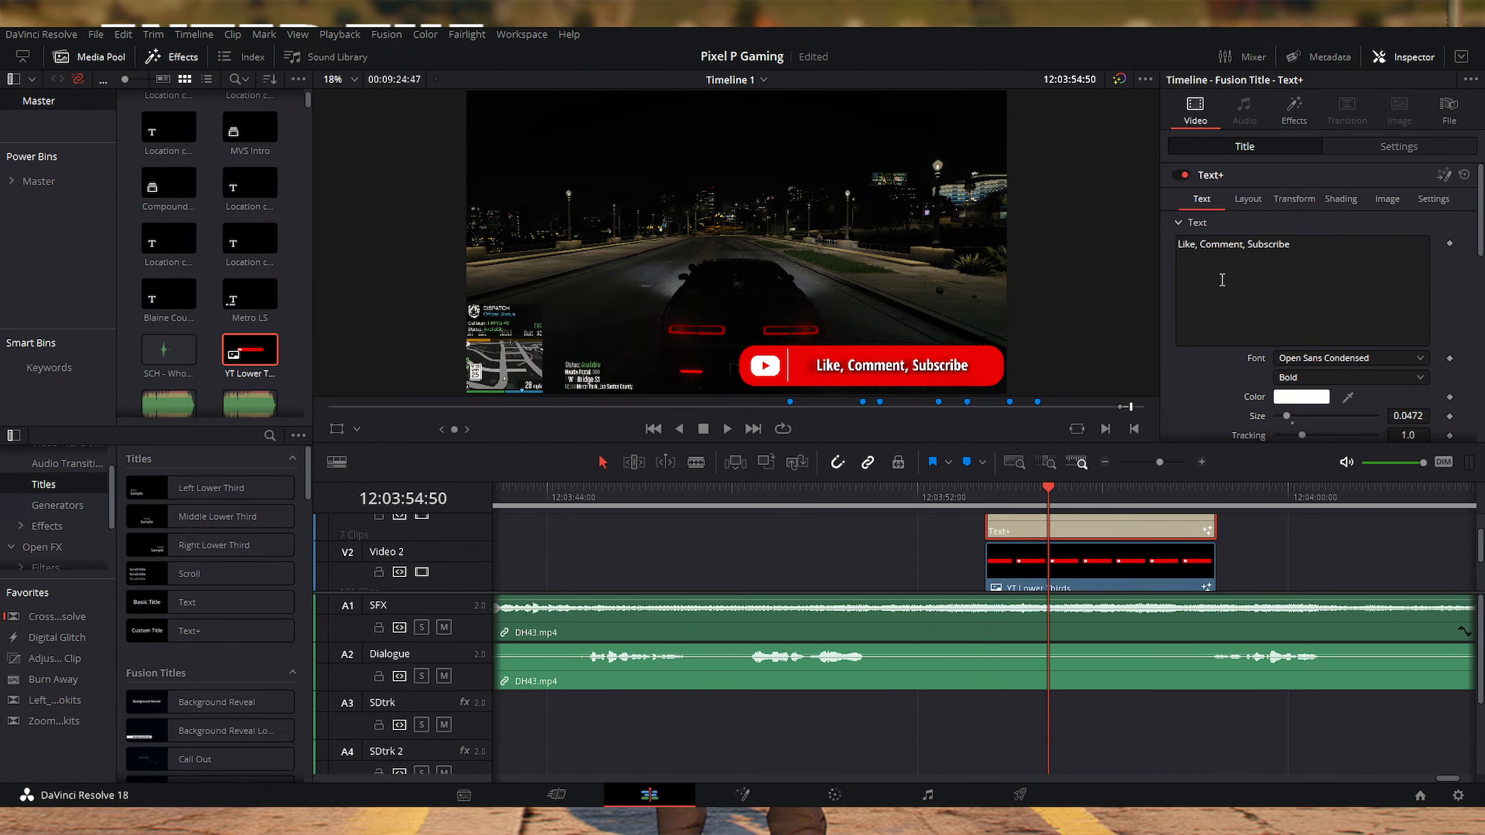
left_click(1090, 572)
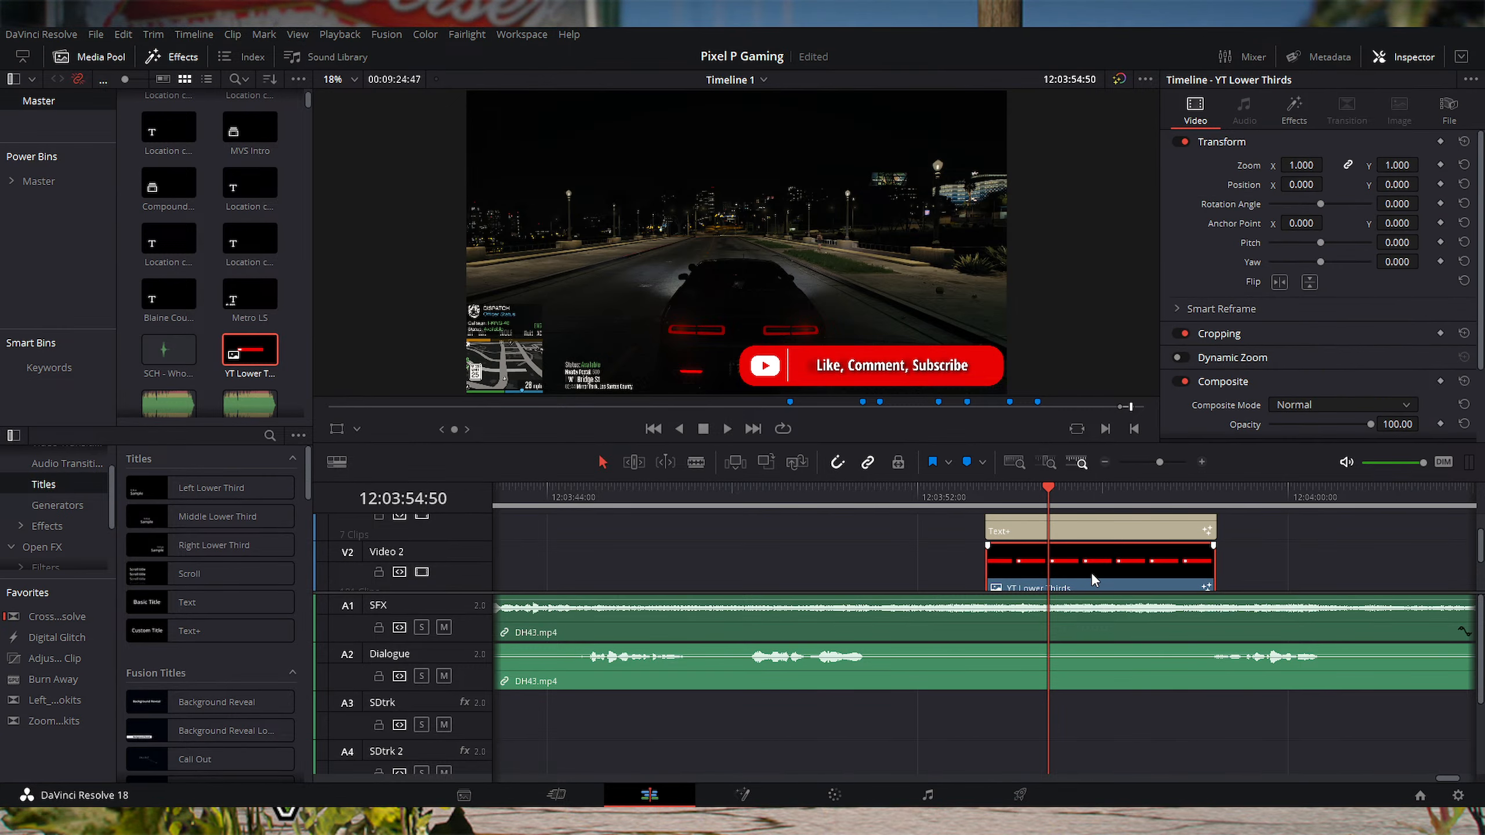
left_click(1100, 524)
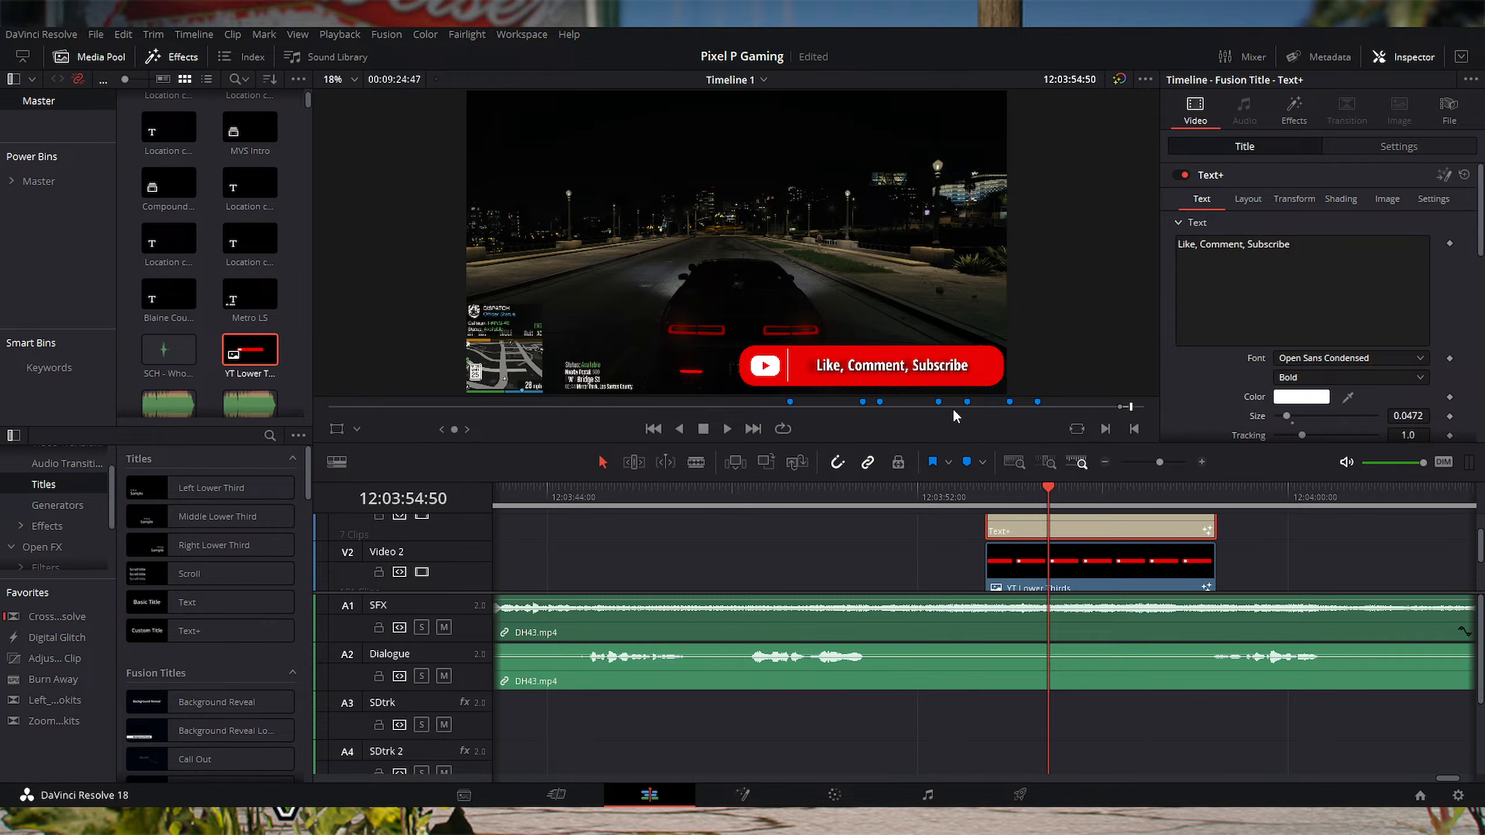
Step: Step frame by frame backward and forward through the entrance animation of the Like, Comment, Subscribe overlay
key("Left")
key("Left")
key("Left")
key("Left")
key("Left")
key("Left")
key("Left")
key("Left")
key("Left")
key("Left")
key("Left")
key("Left")
key("Left")
key("Left")
key("Left")
key("Left")
key("Left")
key("Left")
key("Left")
key("Left")
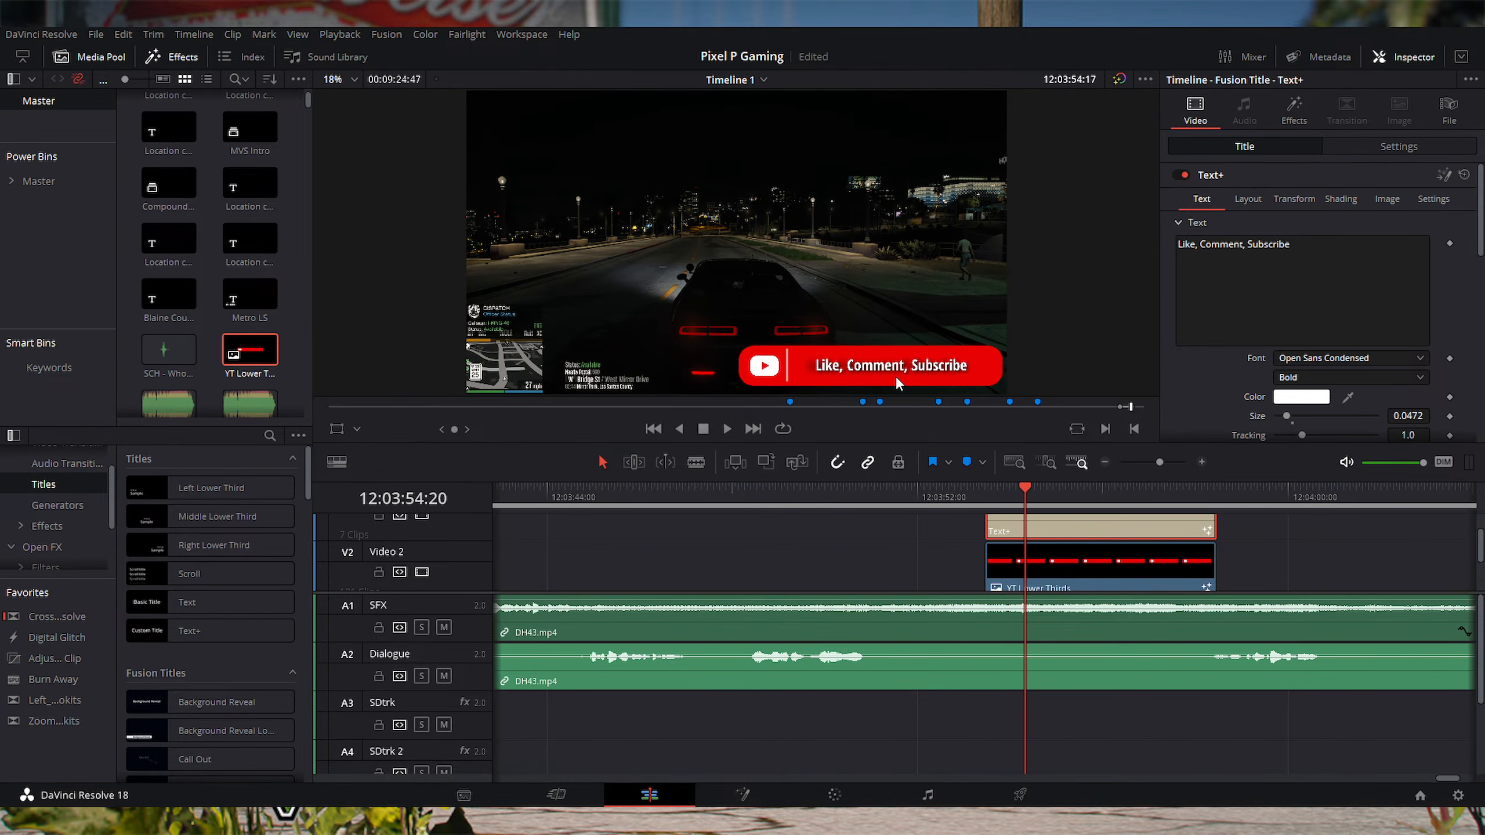
key("Left")
key("Left")
key("Left")
key("Left")
key("Left")
key("Left")
key("Left")
key("Left")
key("Left")
key("Left")
key("Left")
key("Left")
key("Left")
key("Left")
key("Left")
key("Left")
key("Left")
key("Left")
key("Left")
key("Left")
key("Right")
key("Right")
key("Right")
key("Right")
key("Right")
key("Right")
key("Right")
key("Right")
key("Right")
key("Right")
key("Right")
key("Right")
key("Right")
key("Right")
key("Right")
key("Right")
key("Right")
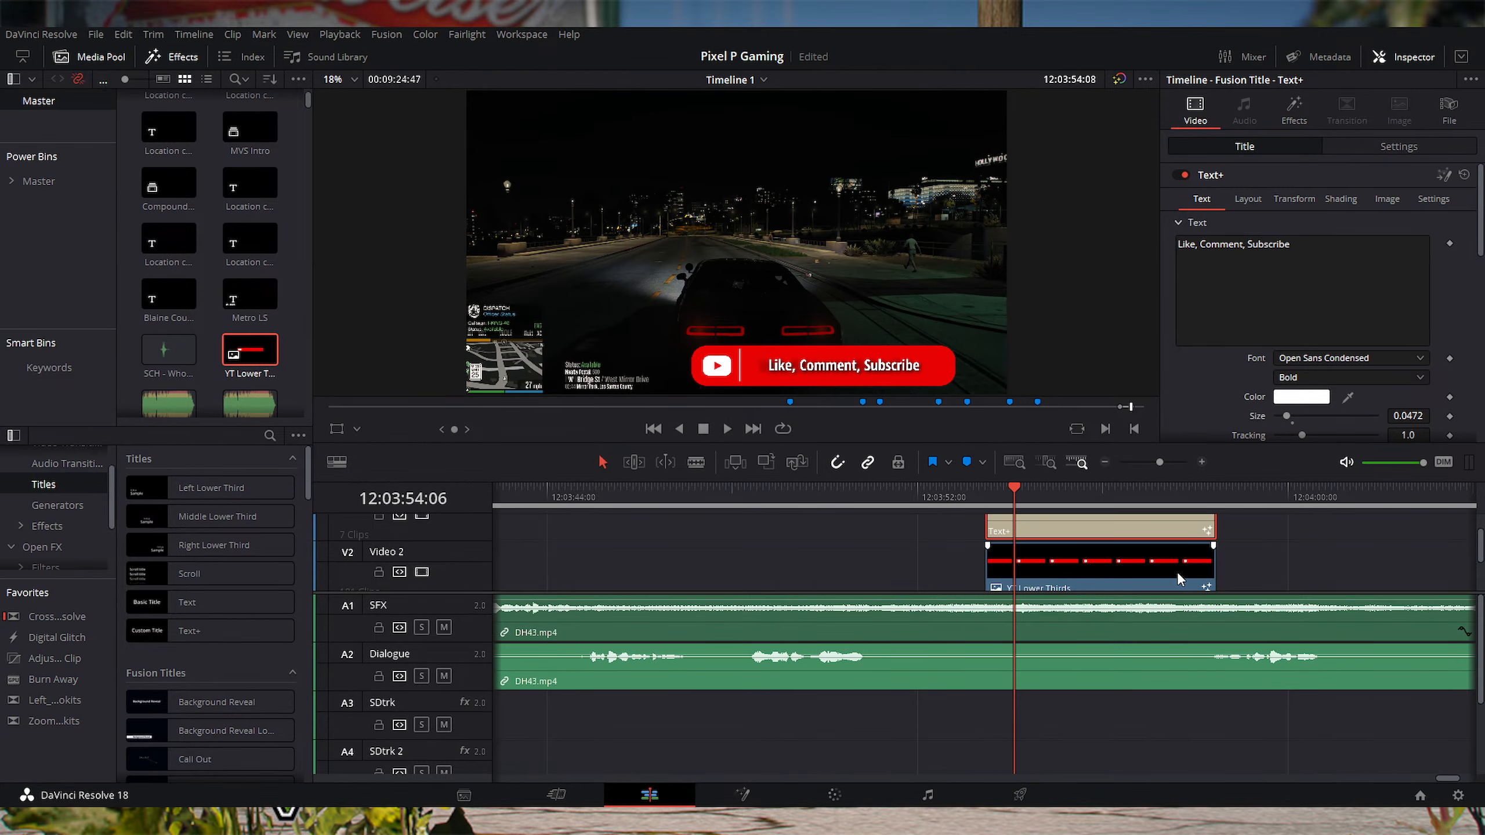
key("Right")
key("Right")
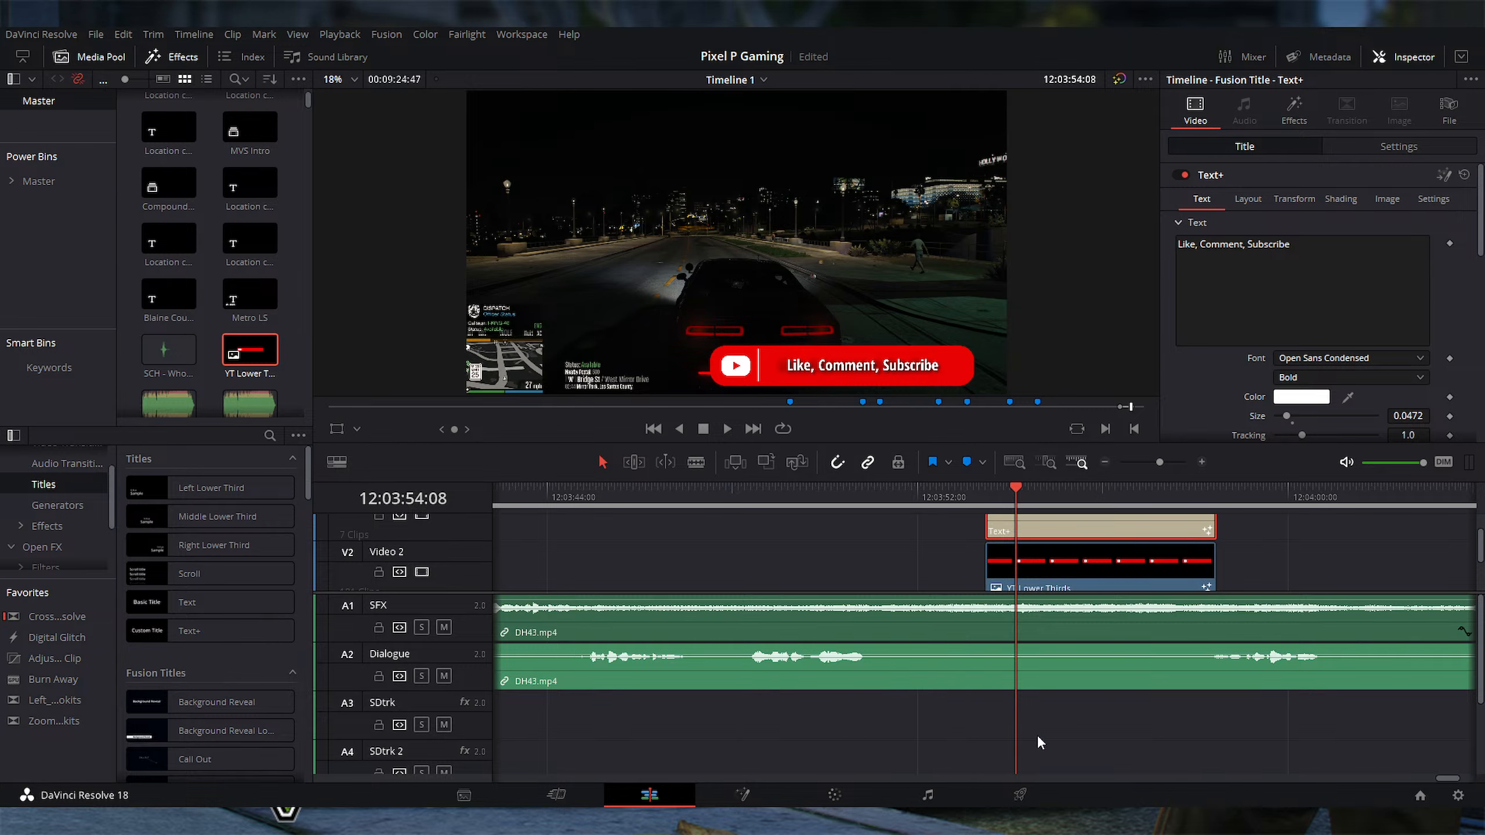
Step: Go to the end of the long DH43.mp4 clip to review the full extent of the edit
scroll(1120, 731, "down", 3)
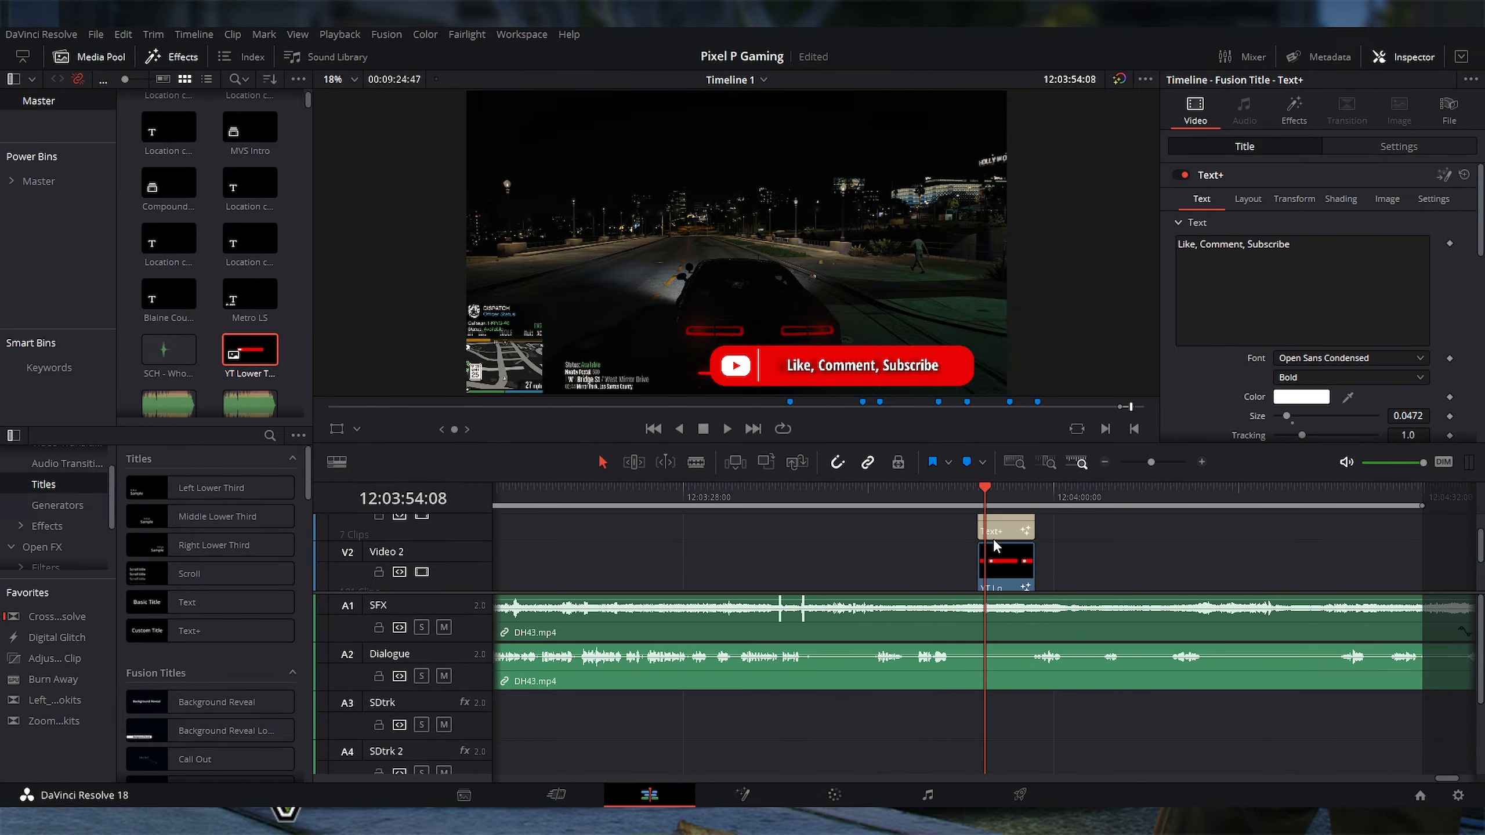
scroll(1128, 667, "down", 5)
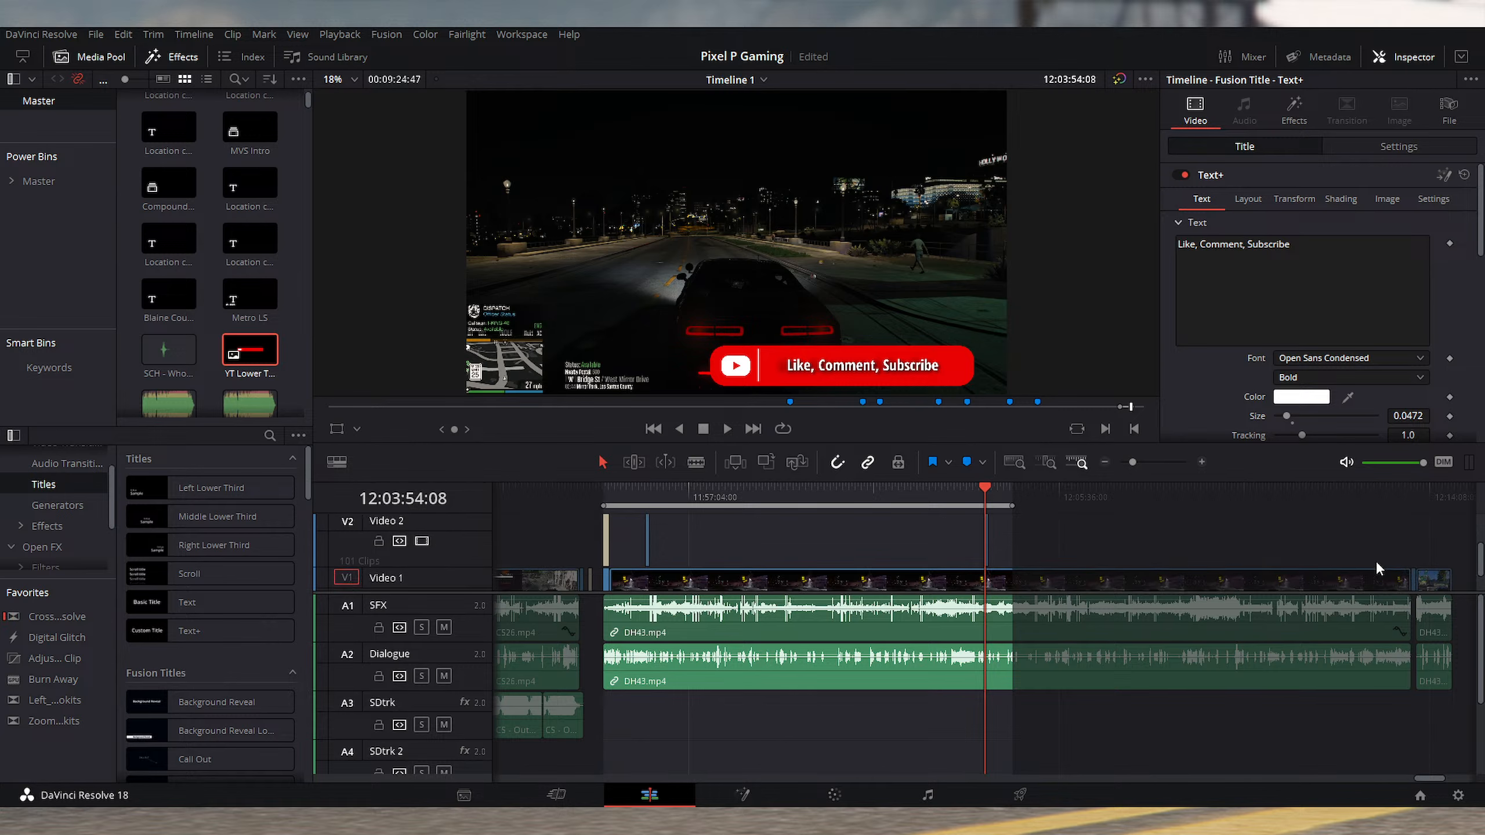
scroll(1376, 560, "down", 2)
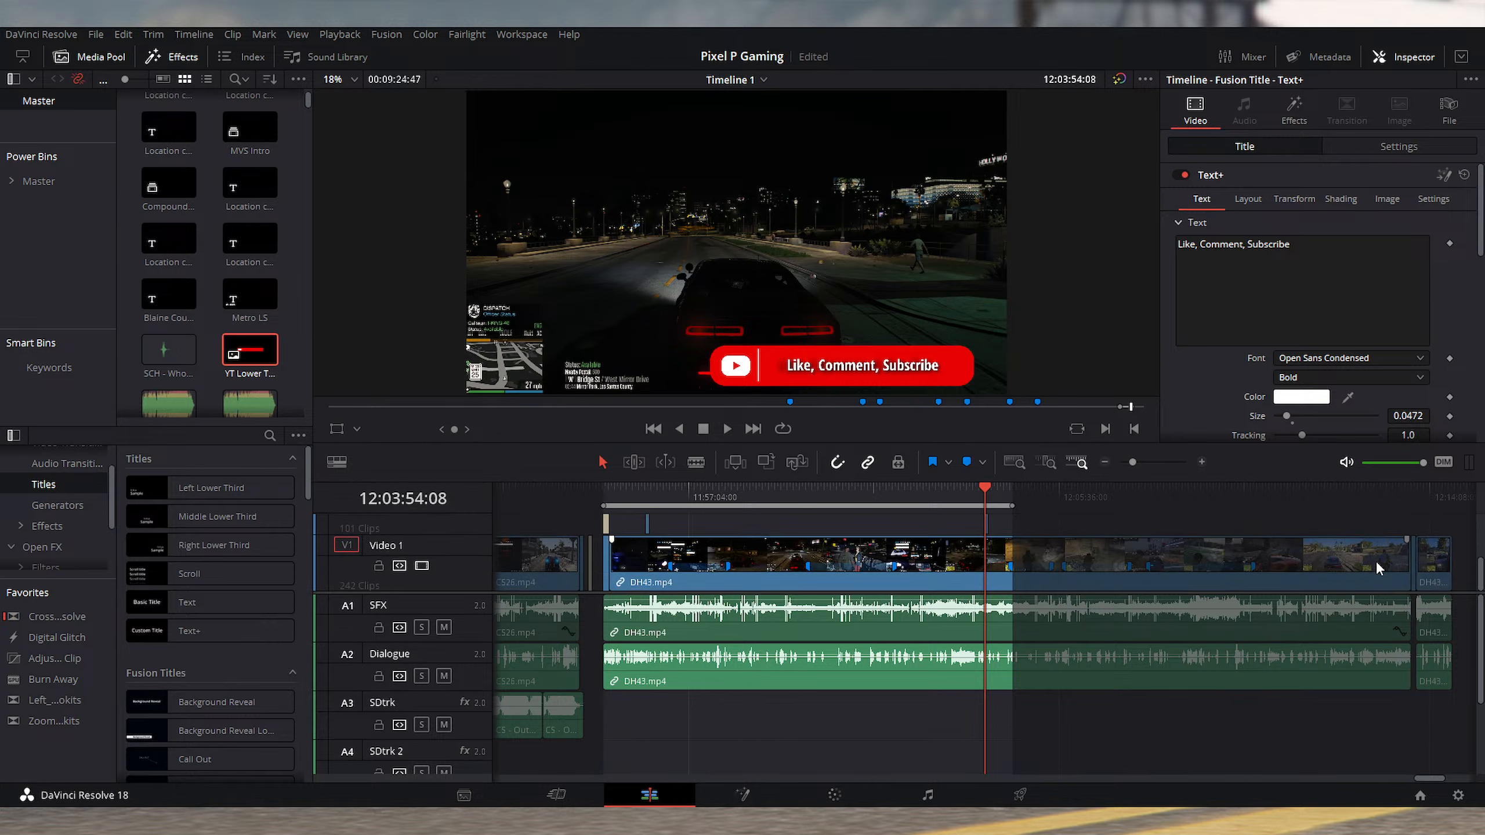
left_click(1422, 498)
scroll(1418, 498, "up", 3)
scroll(1040, 649, "down", 3)
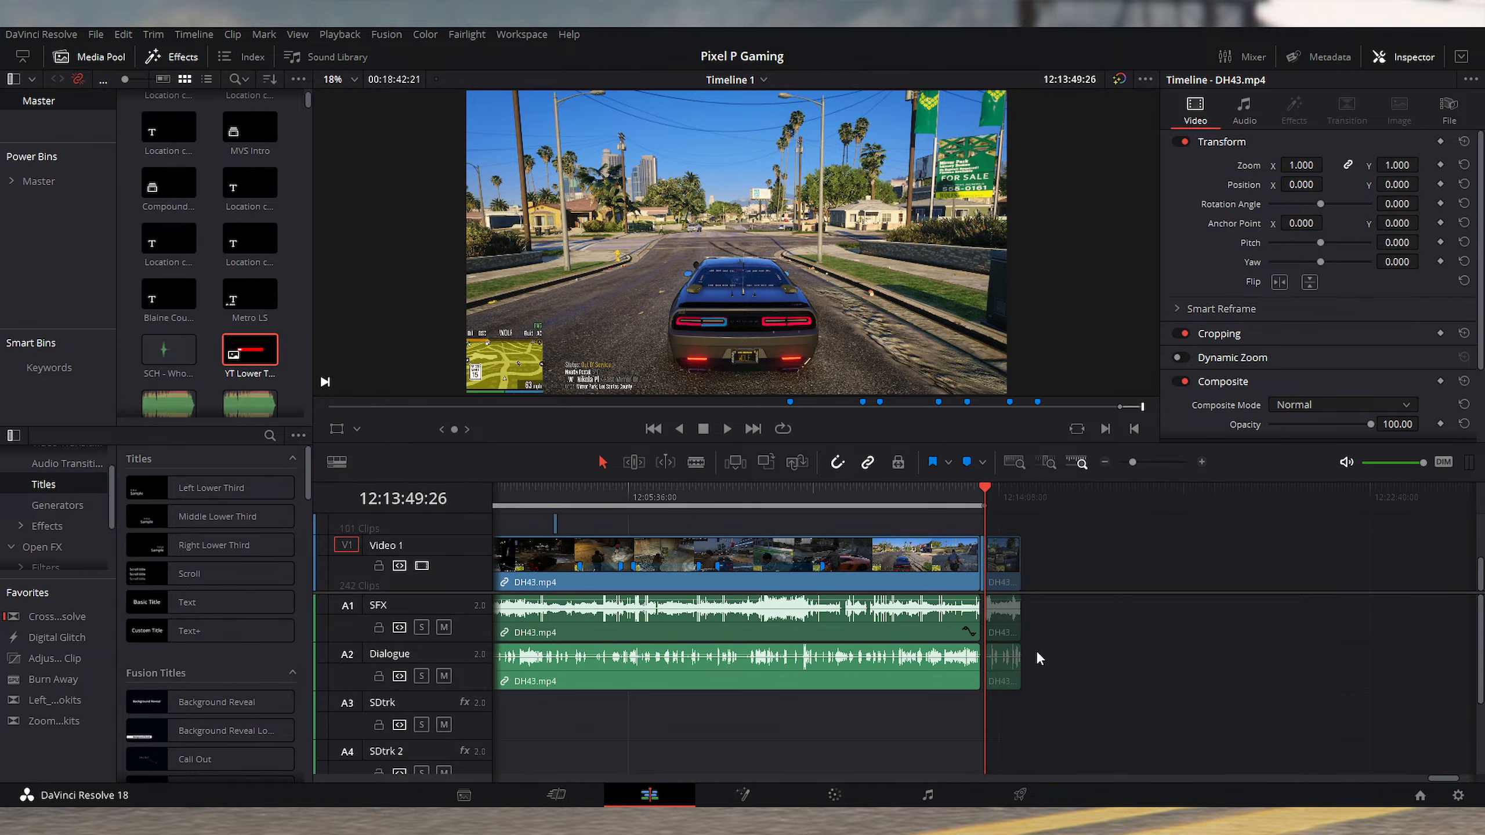
Step: Return to the start of the DH43.mp4 section at 11:55:07:06 and select the LOS SANTOS COUNTY title there
left_click(580, 501)
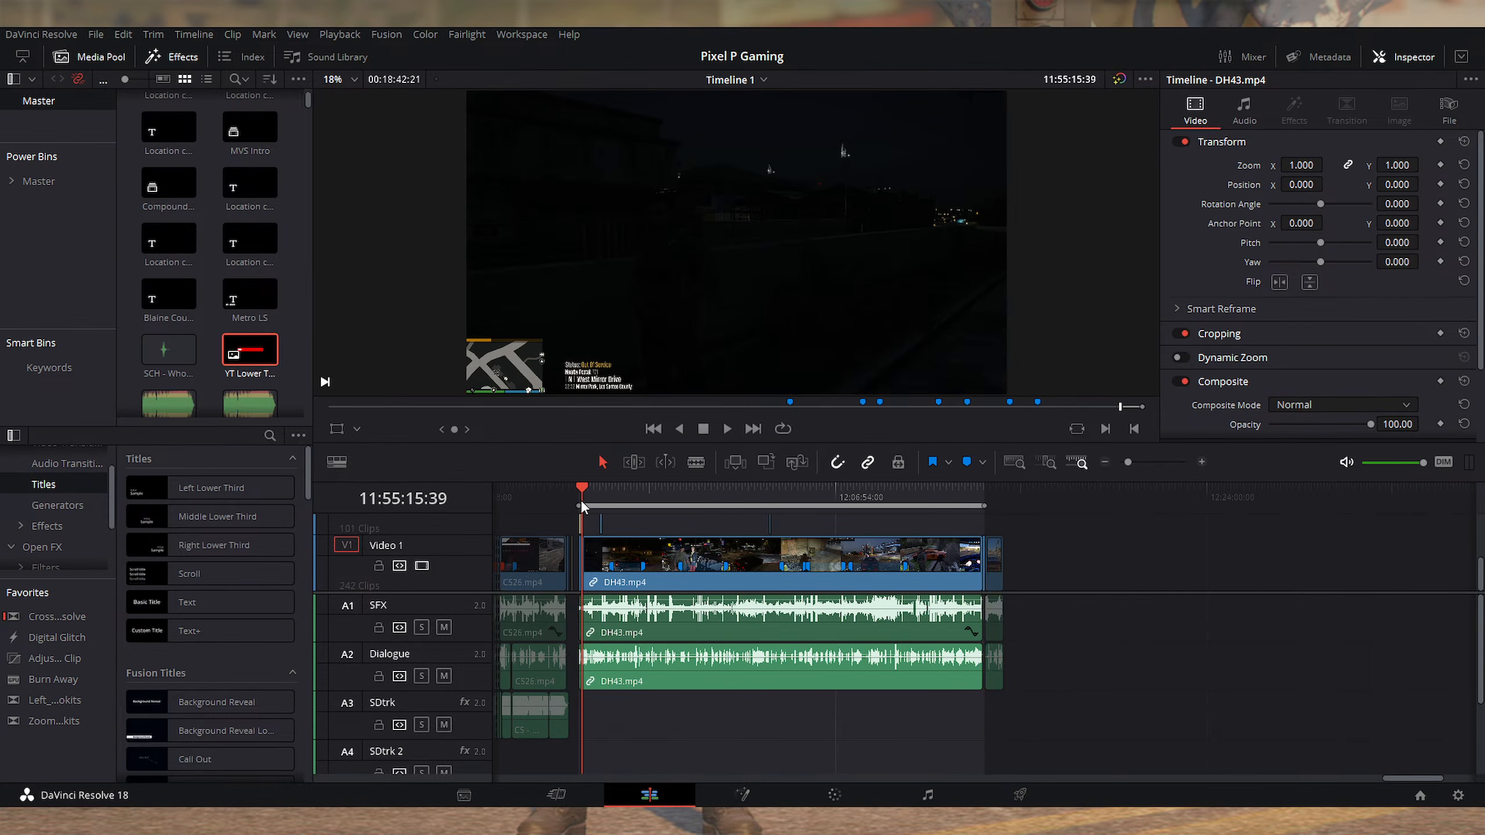
scroll(808, 519, "up", 4)
left_click(941, 502)
left_click(957, 525)
scroll(1042, 636, "down", 4)
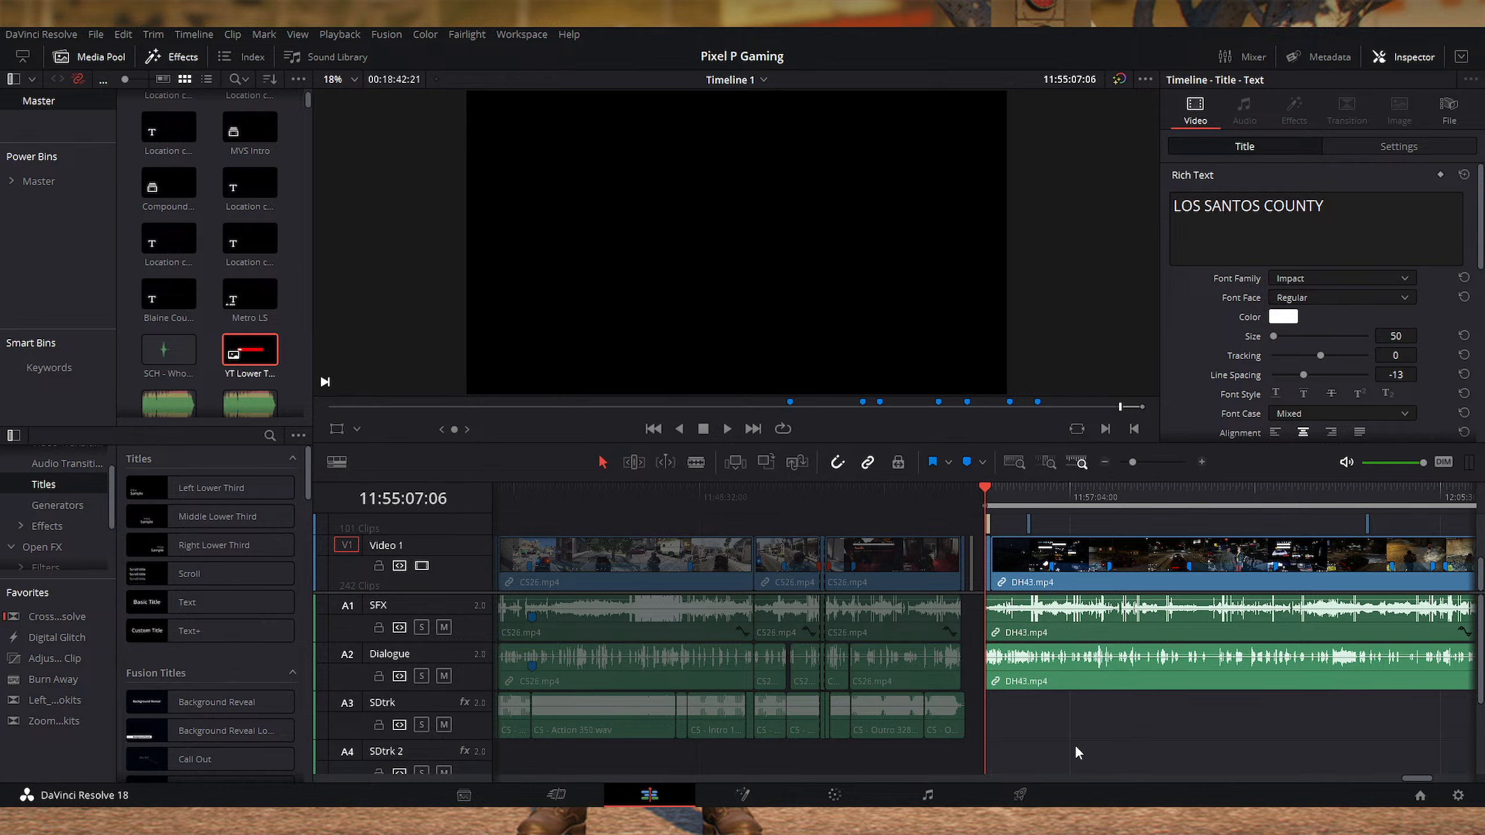
Step: Mark an out point at 11:56:41:44 in the DH43.mp4 section
scroll(1074, 745, "right", 5)
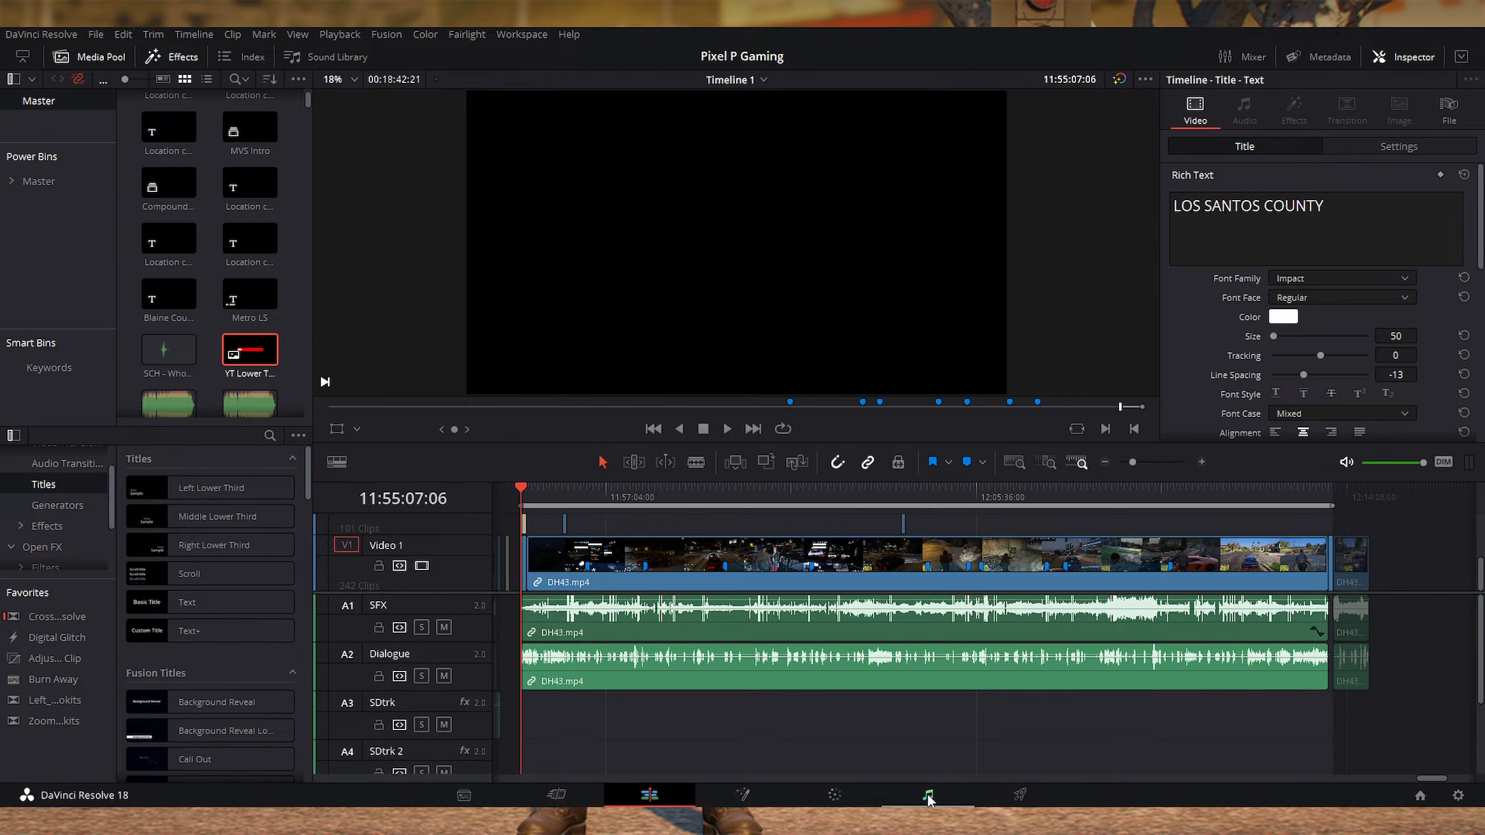
scroll(610, 544, "left", 5)
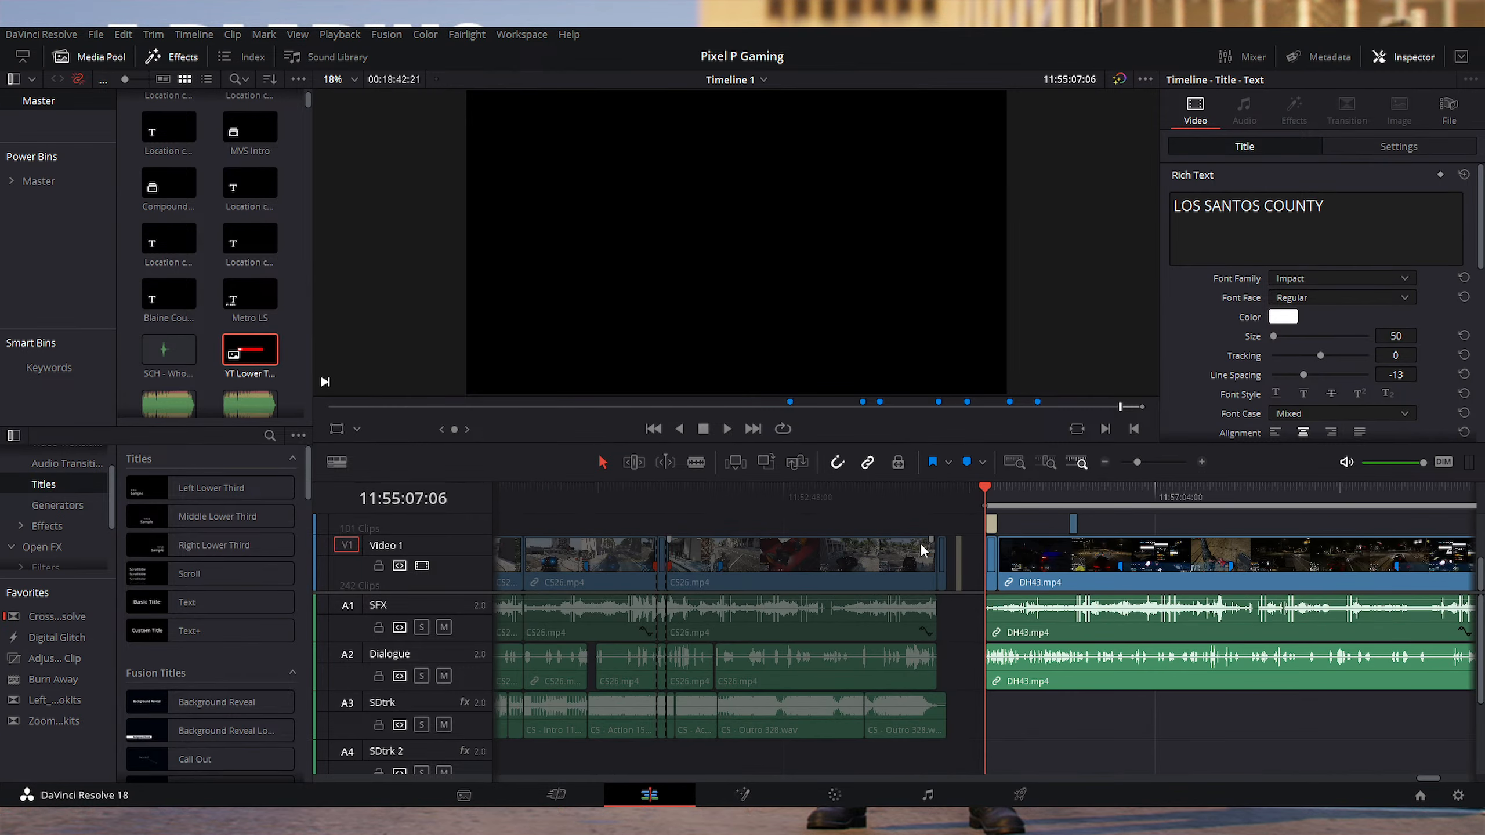
left_click(1126, 499)
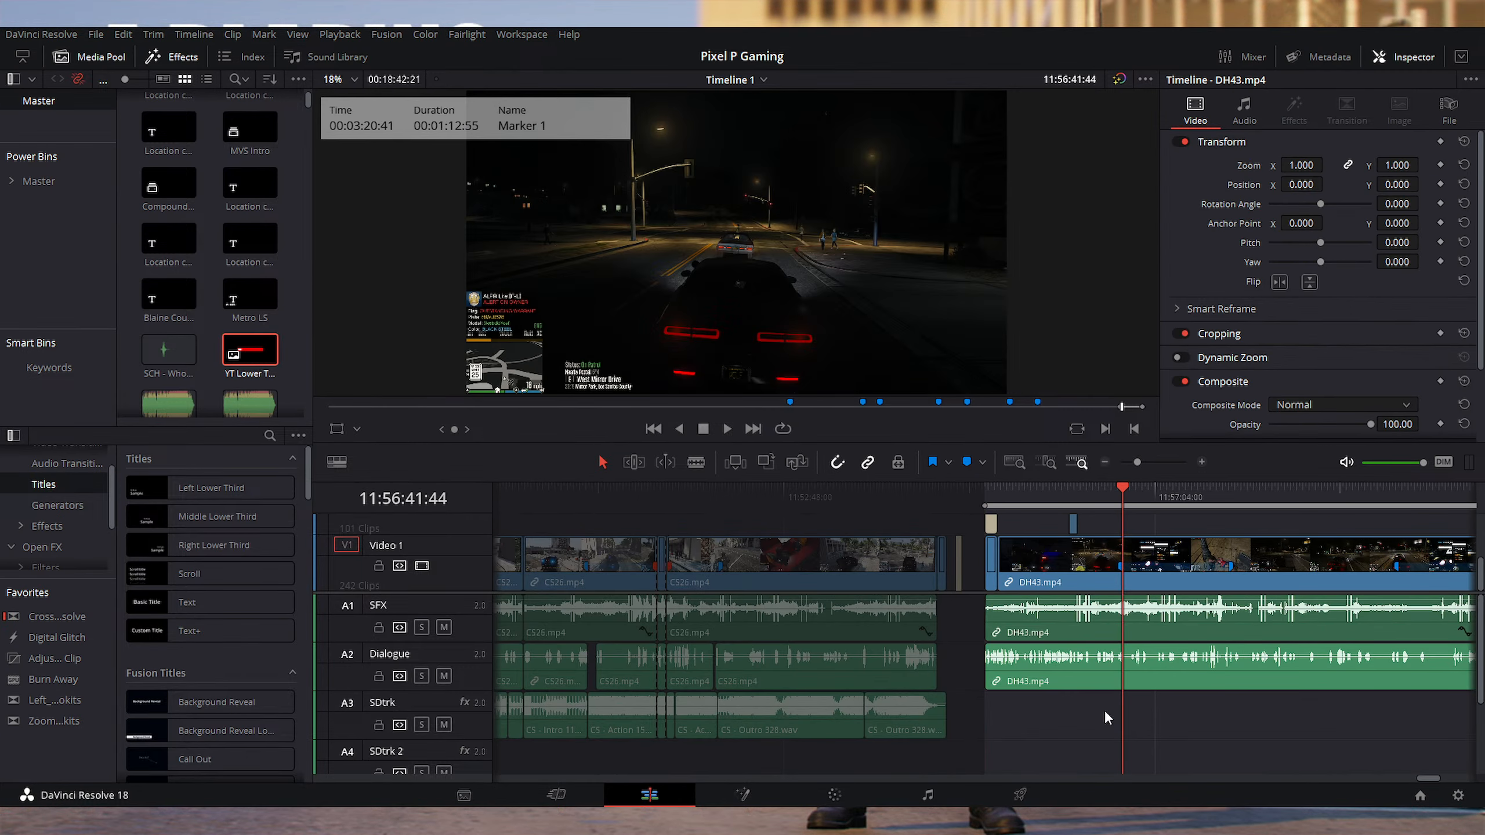
scroll(1104, 709, "down", 4)
scroll(1107, 710, "up", 4)
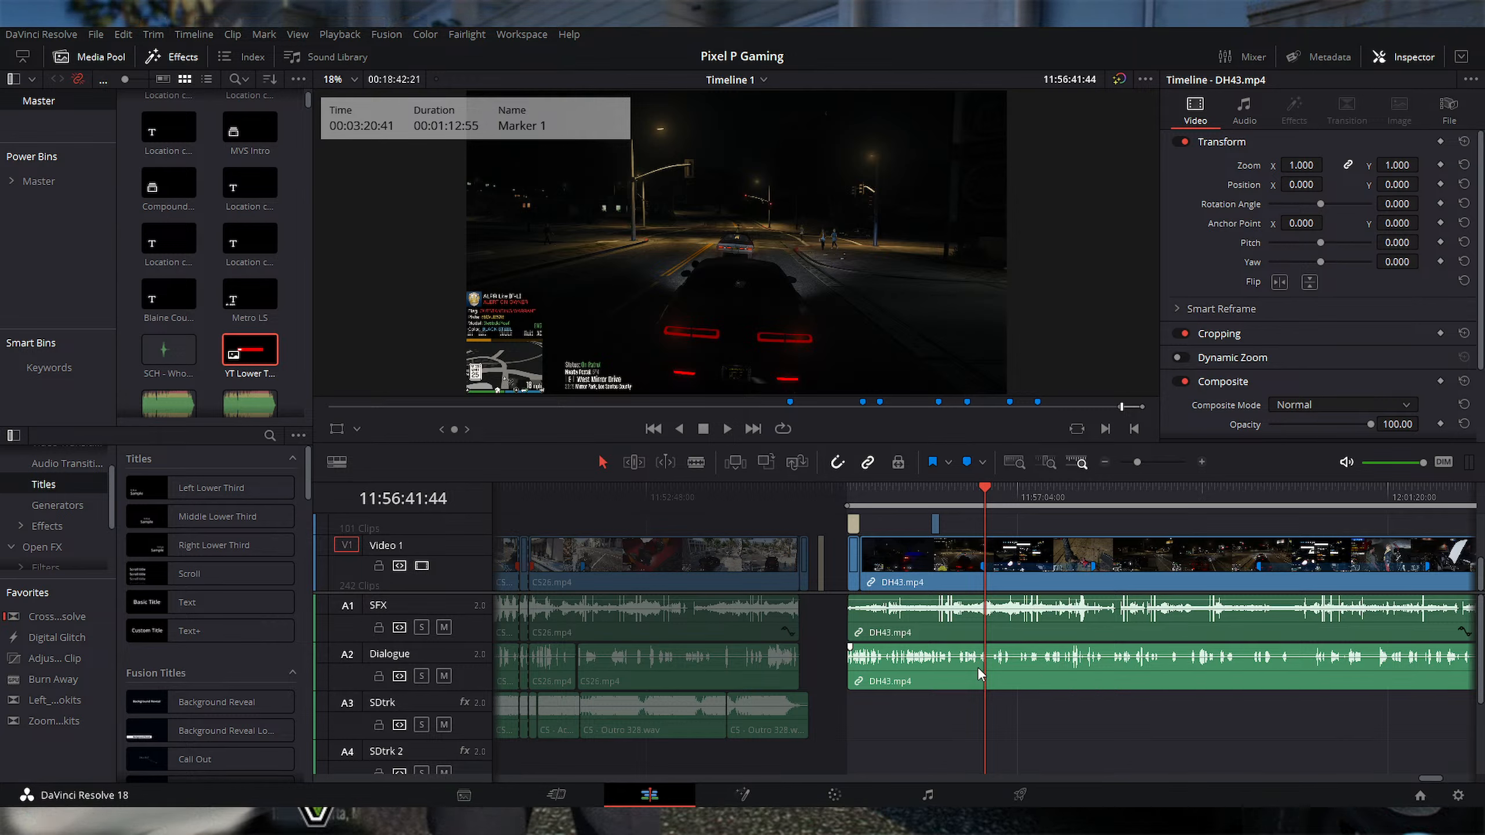
key("o")
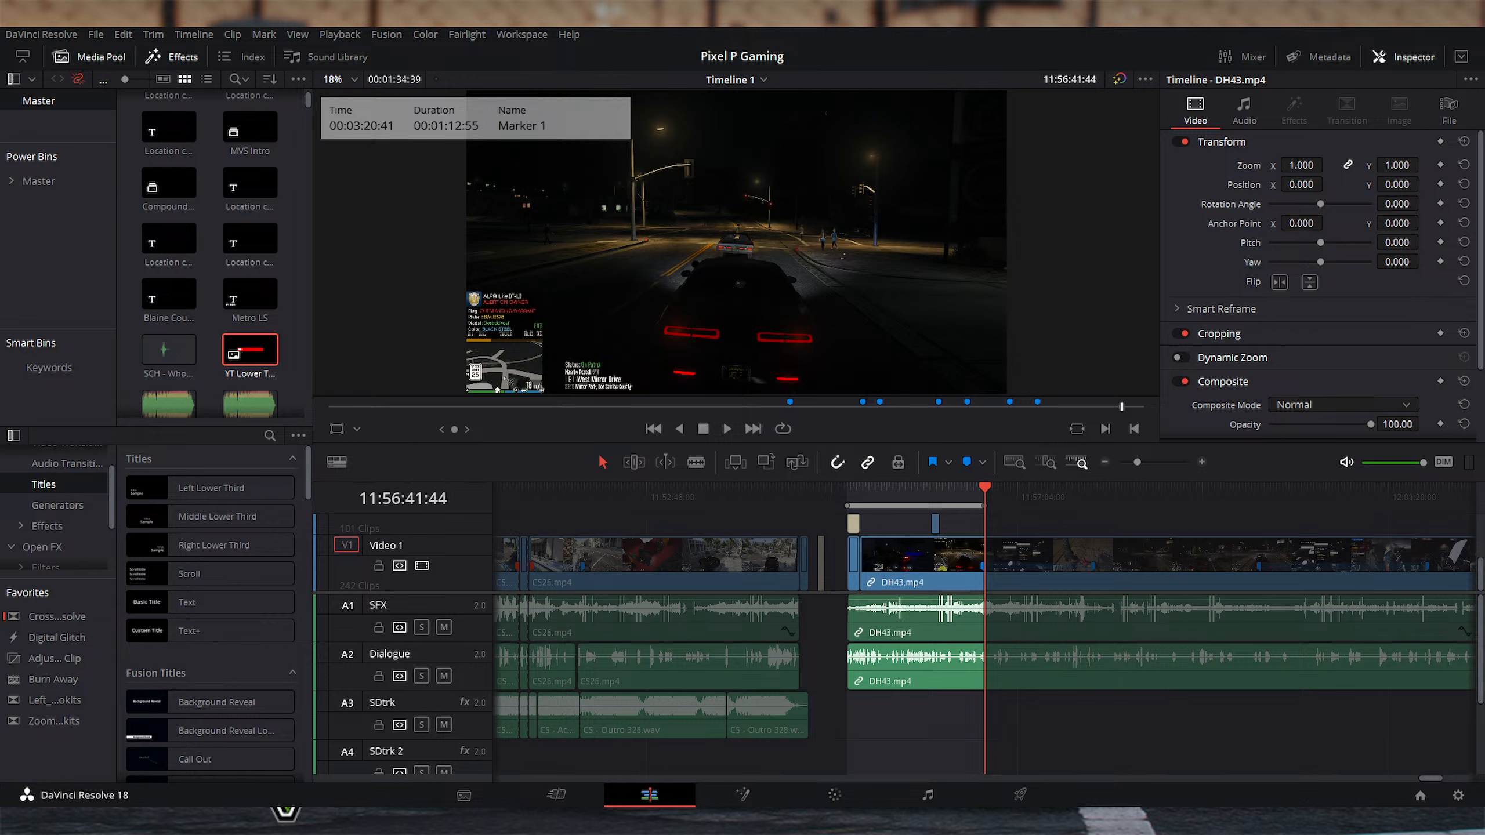
Step: Place DH - Intro 6.wav on the SDtrk track from the section's start, split it, and fit a short closing piece ending at the out point
left_click_drag(938, 754, 862, 720)
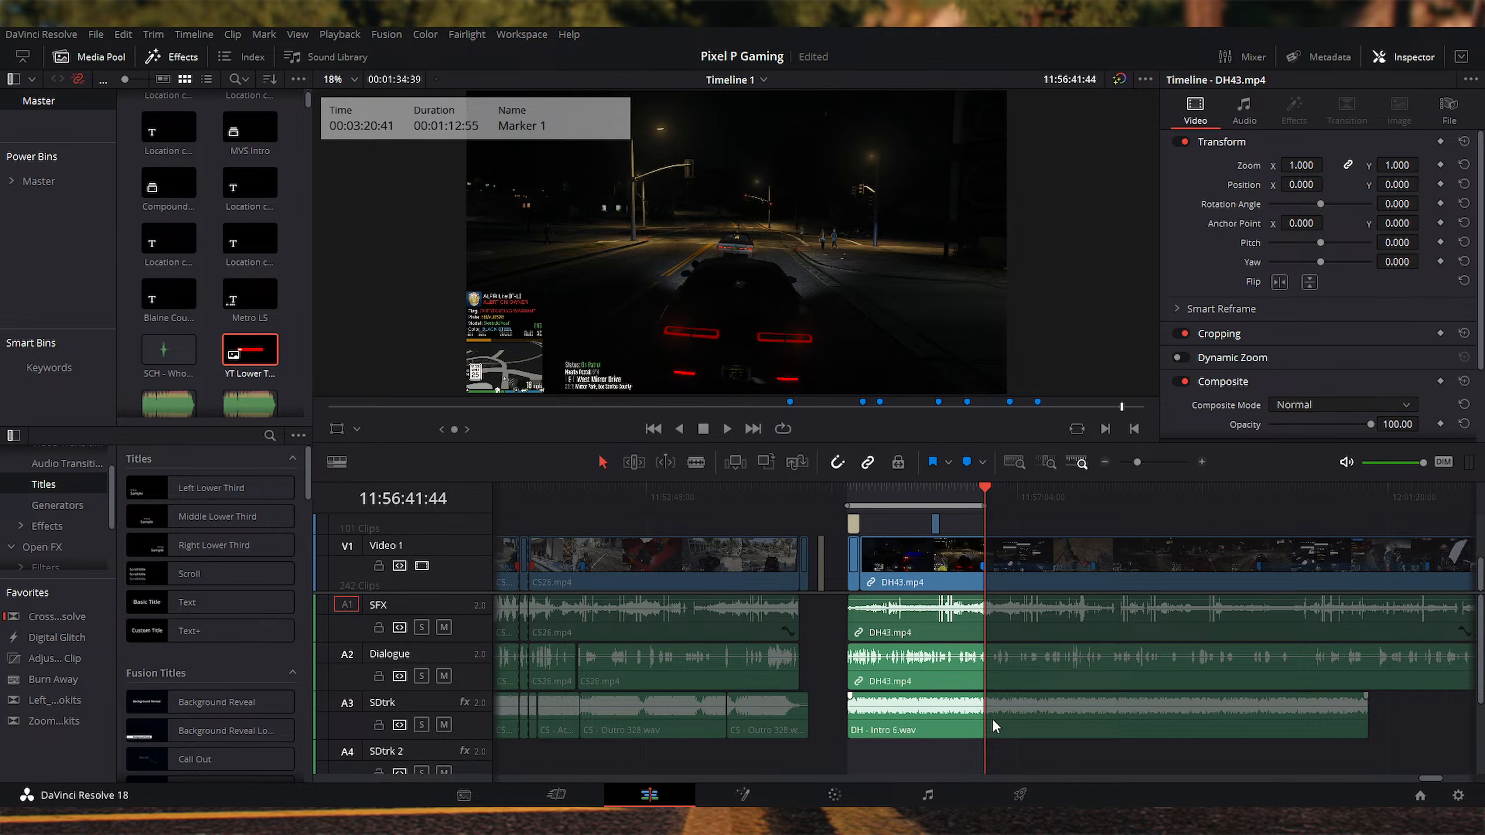
left_click(1021, 733)
key("ctrl+b")
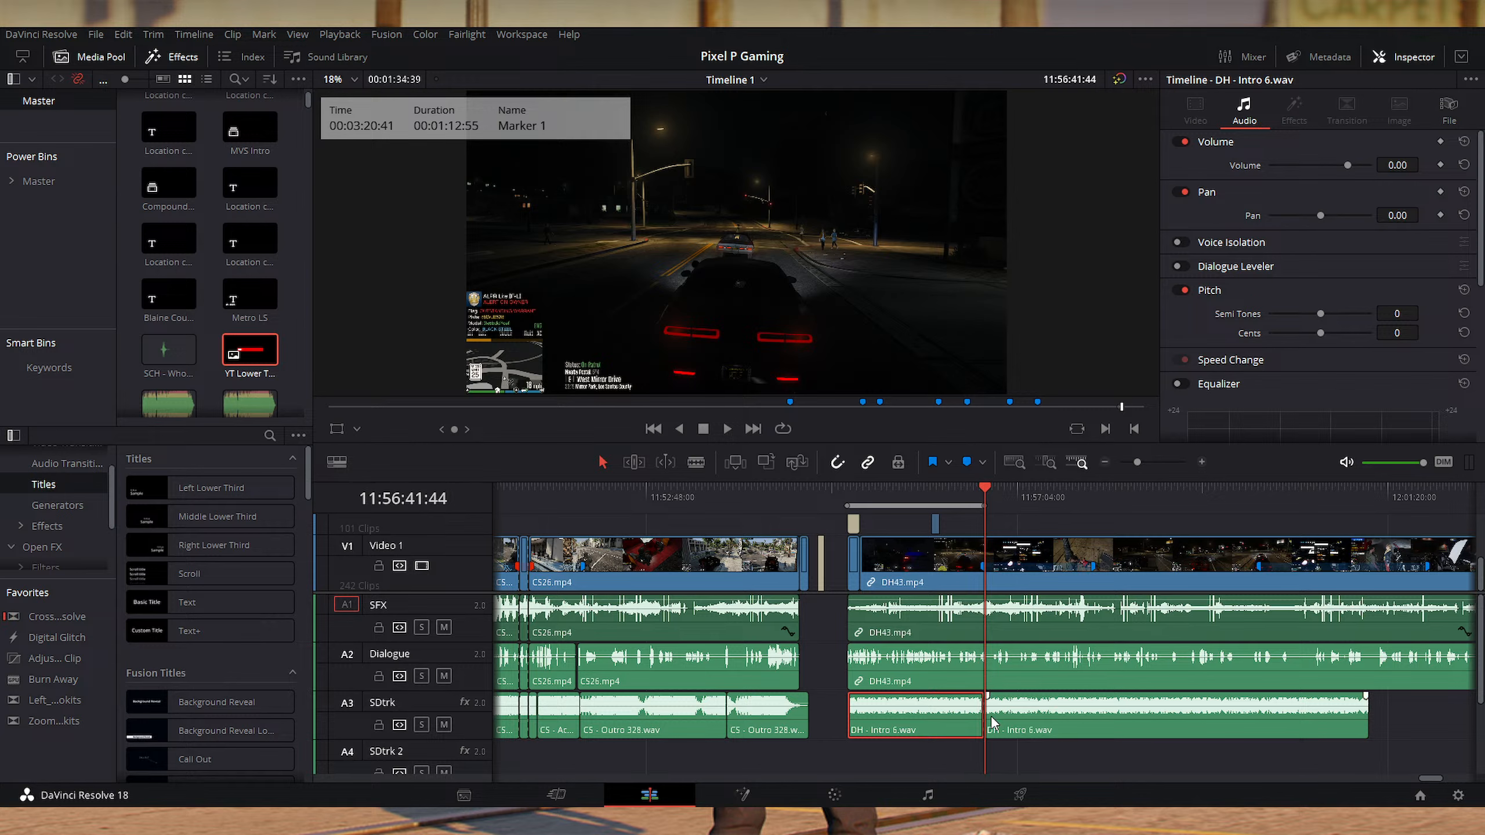
mouse_move(990, 714)
left_mouse_down()
mouse_move(1011, 731)
mouse_move(1344, 741)
mouse_move(965, 725)
left_mouse_up()
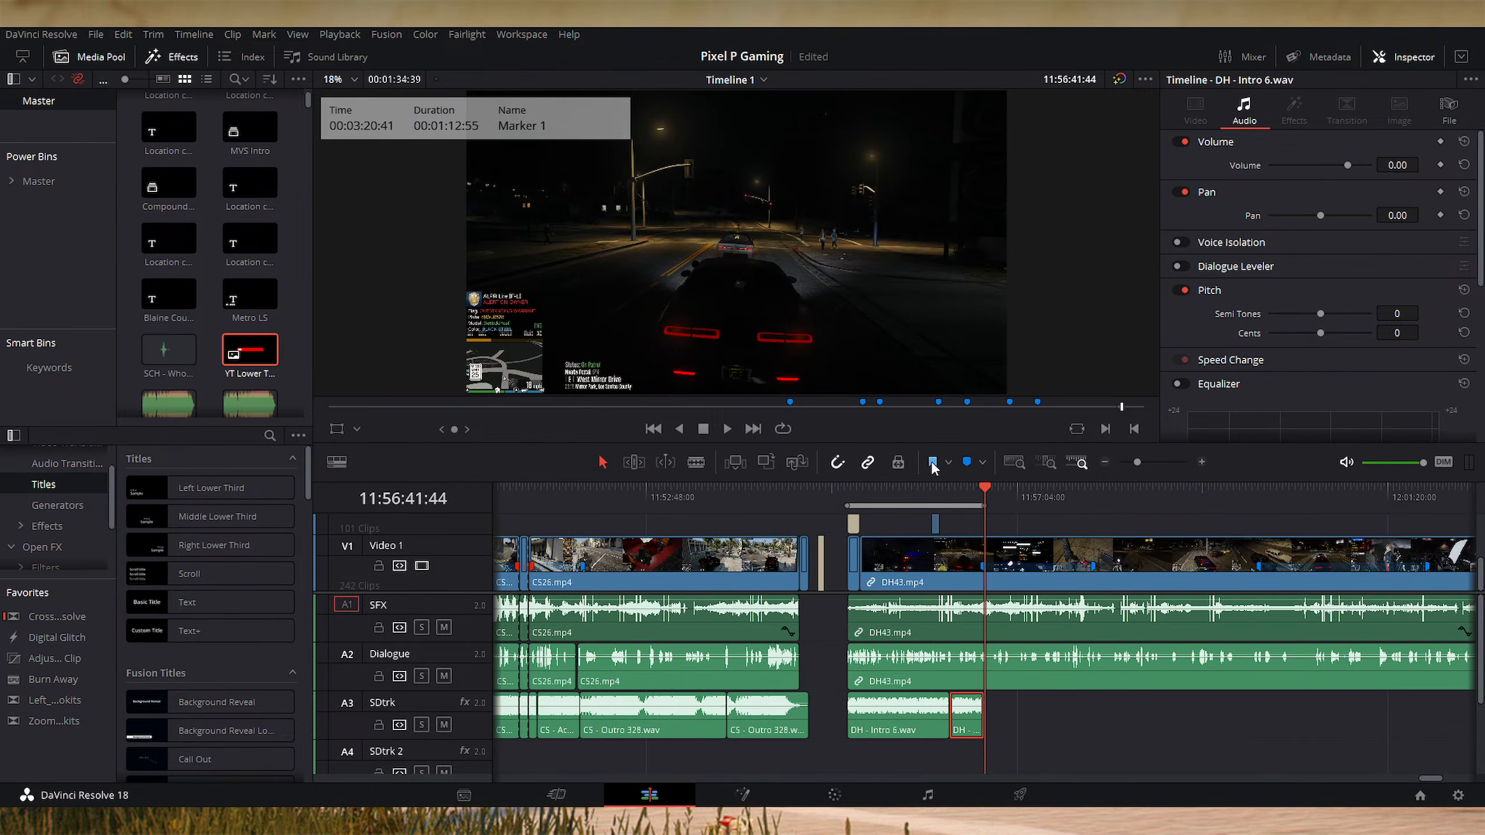
Step: Play up to the join between the two DH - Intro 6.wav pieces near 11:56:17 and examine their waveforms at several magnifications
left_click(947, 502)
scroll(948, 501, "up", 5)
key("shift+Left")
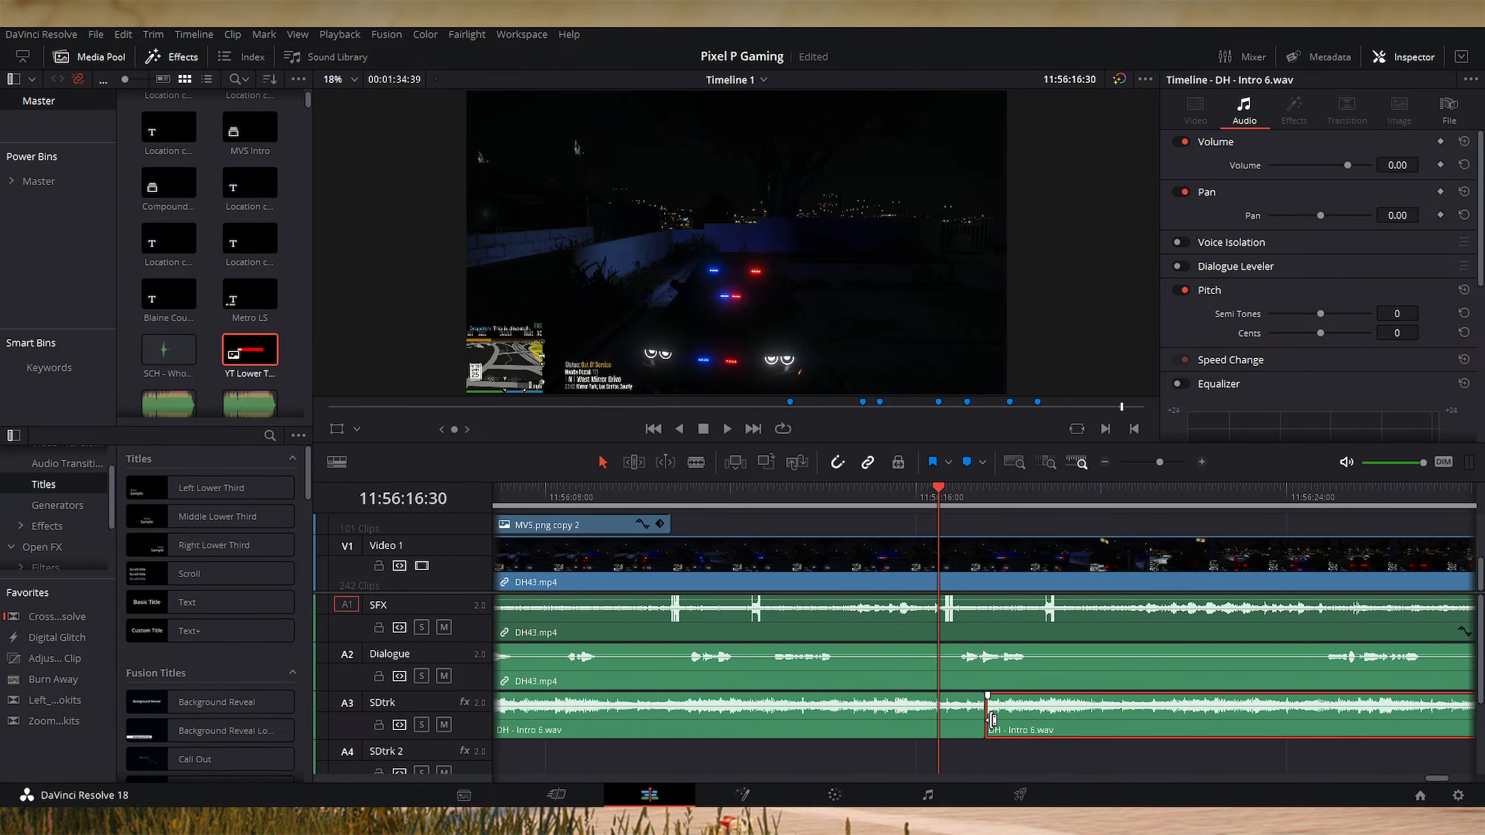
key("space")
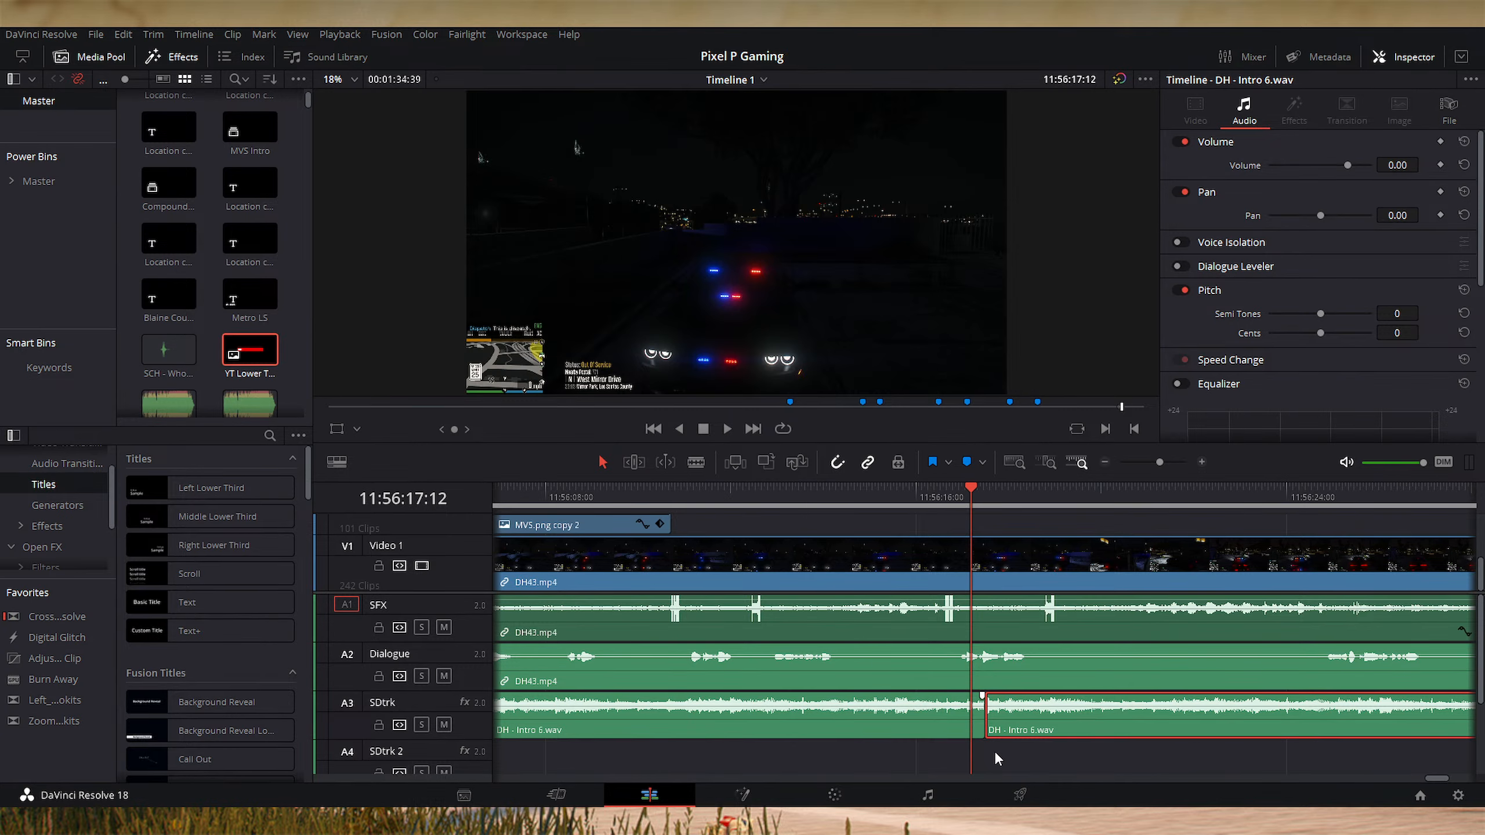
key("ctrl+minus")
key("ctrl+minus")
key("ctrl+minus")
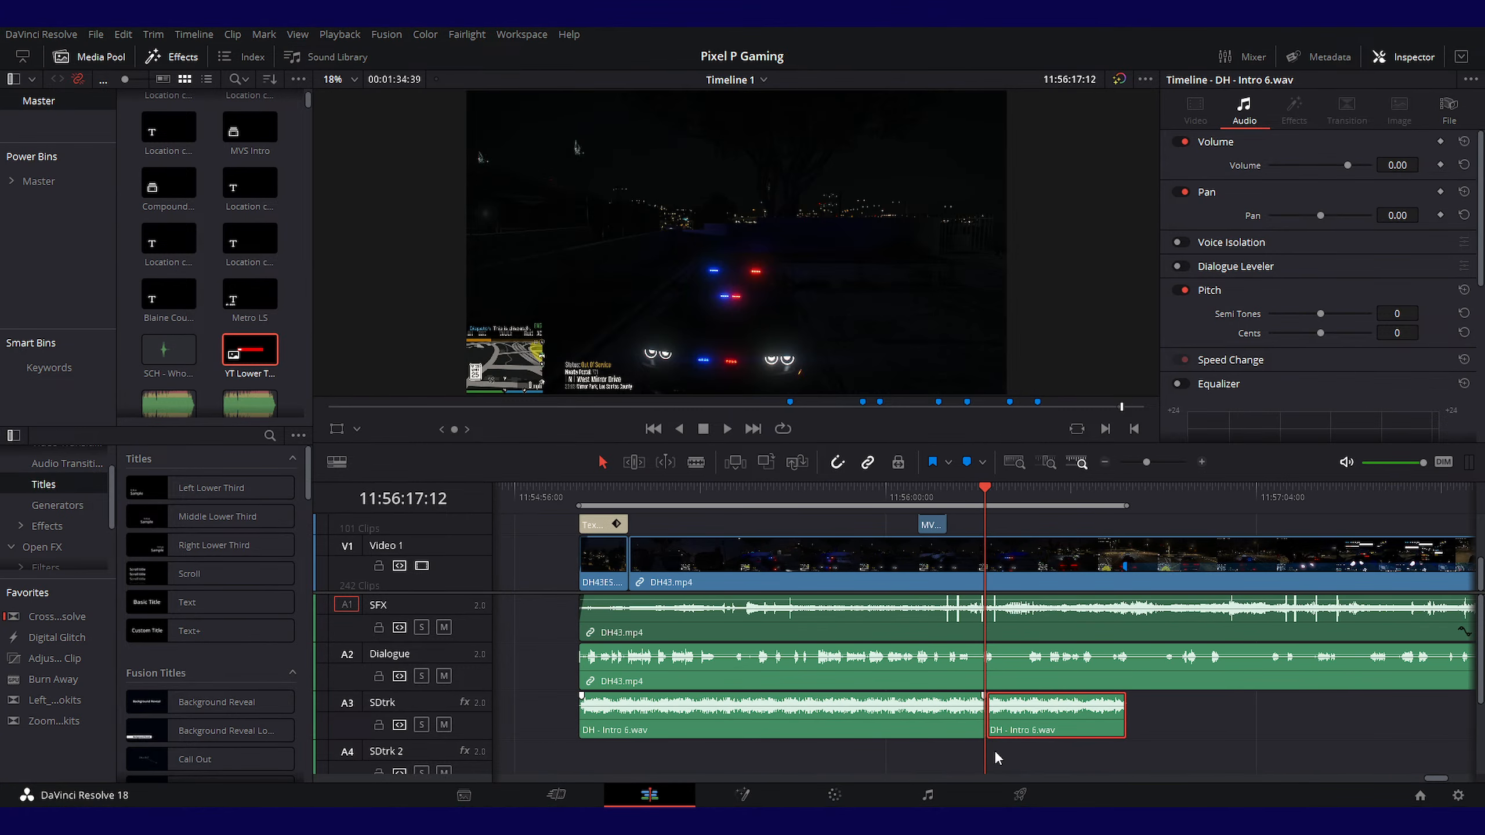
key("ctrl+equal")
key("ctrl+equal")
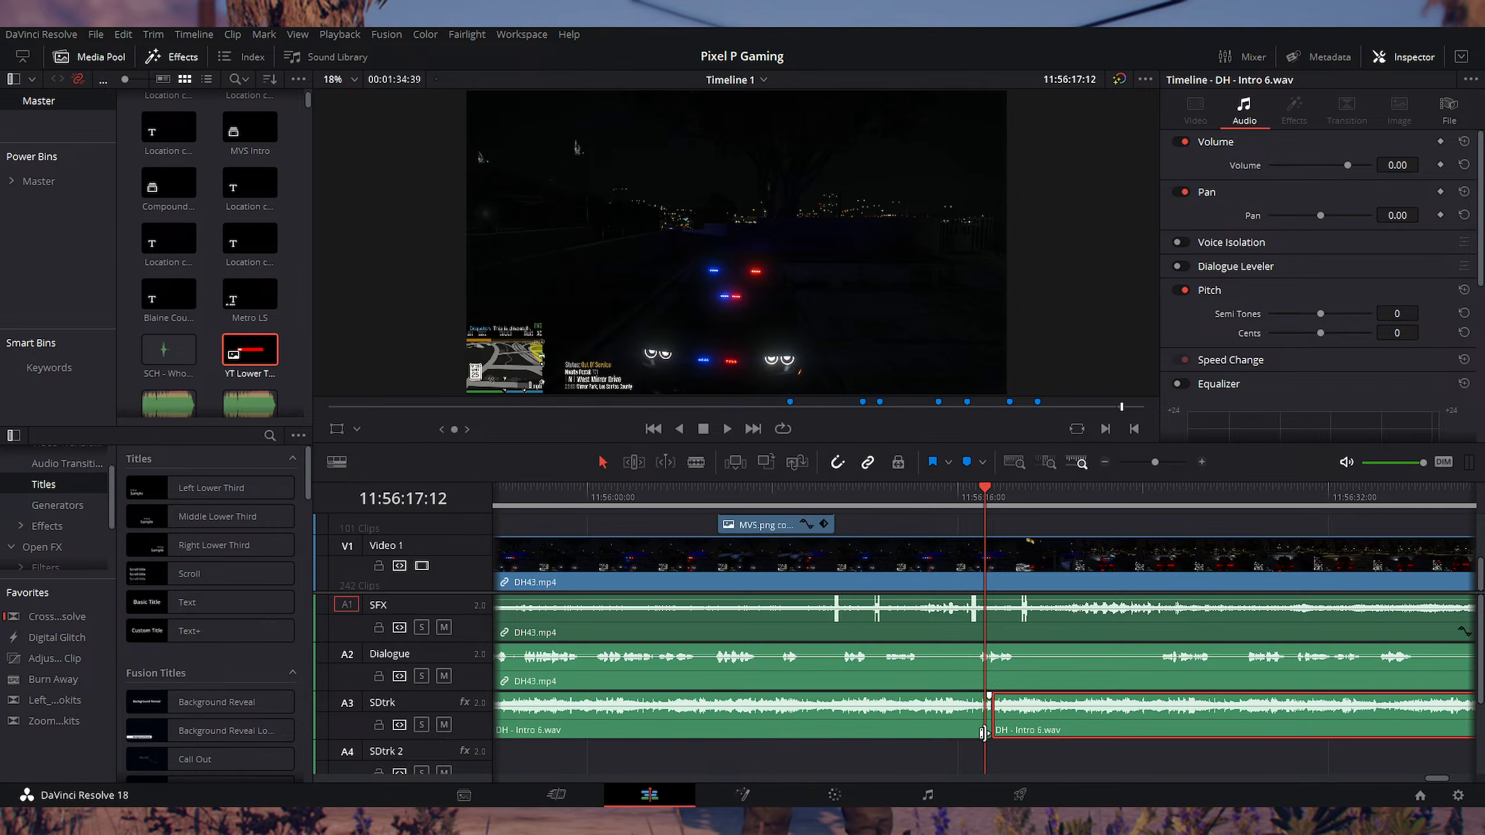
key("ctrl+minus")
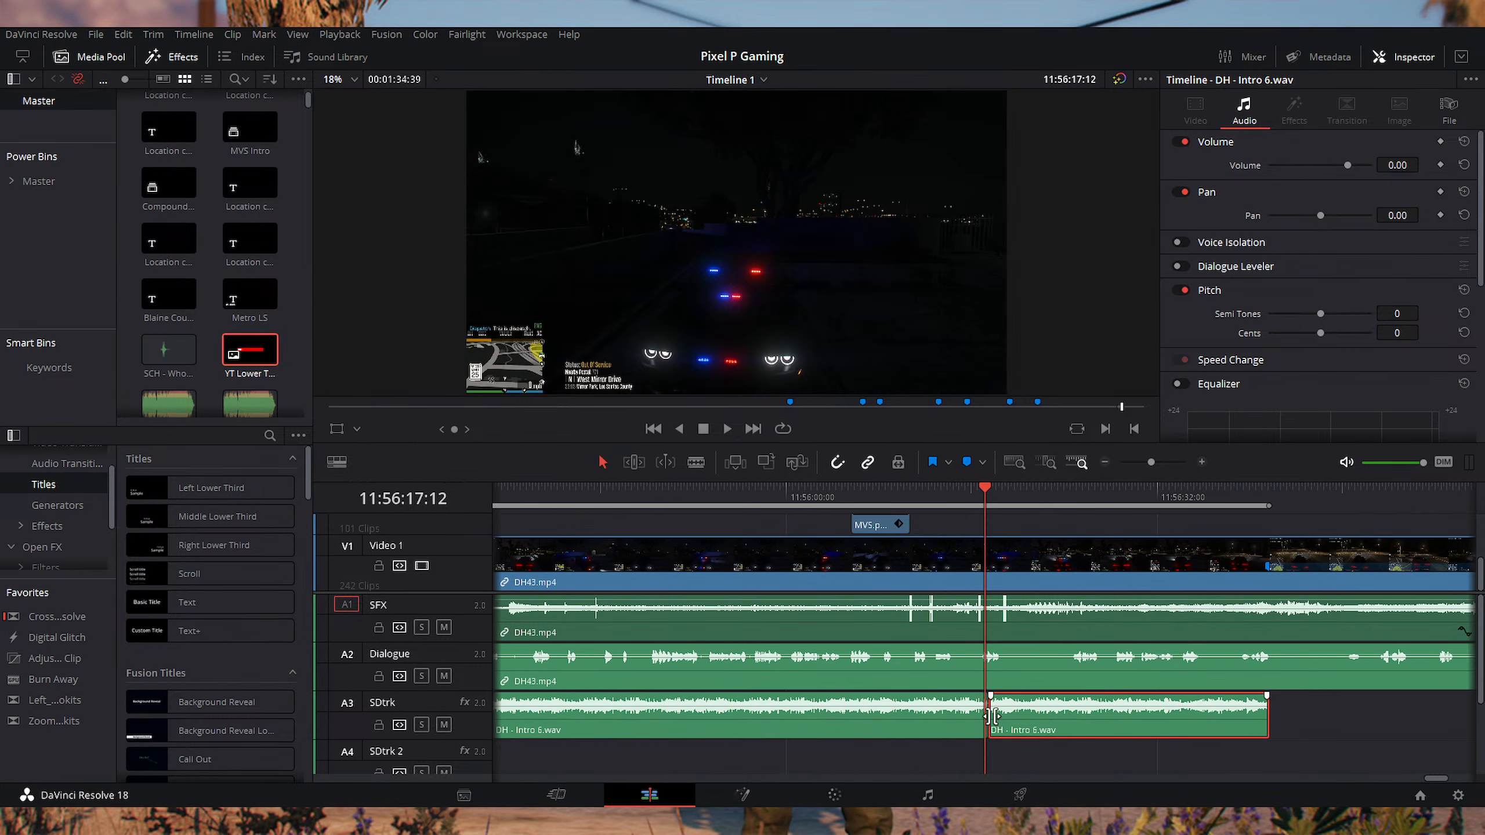
key("ctrl+equal")
key("ctrl+equal")
key("ctrl+equal")
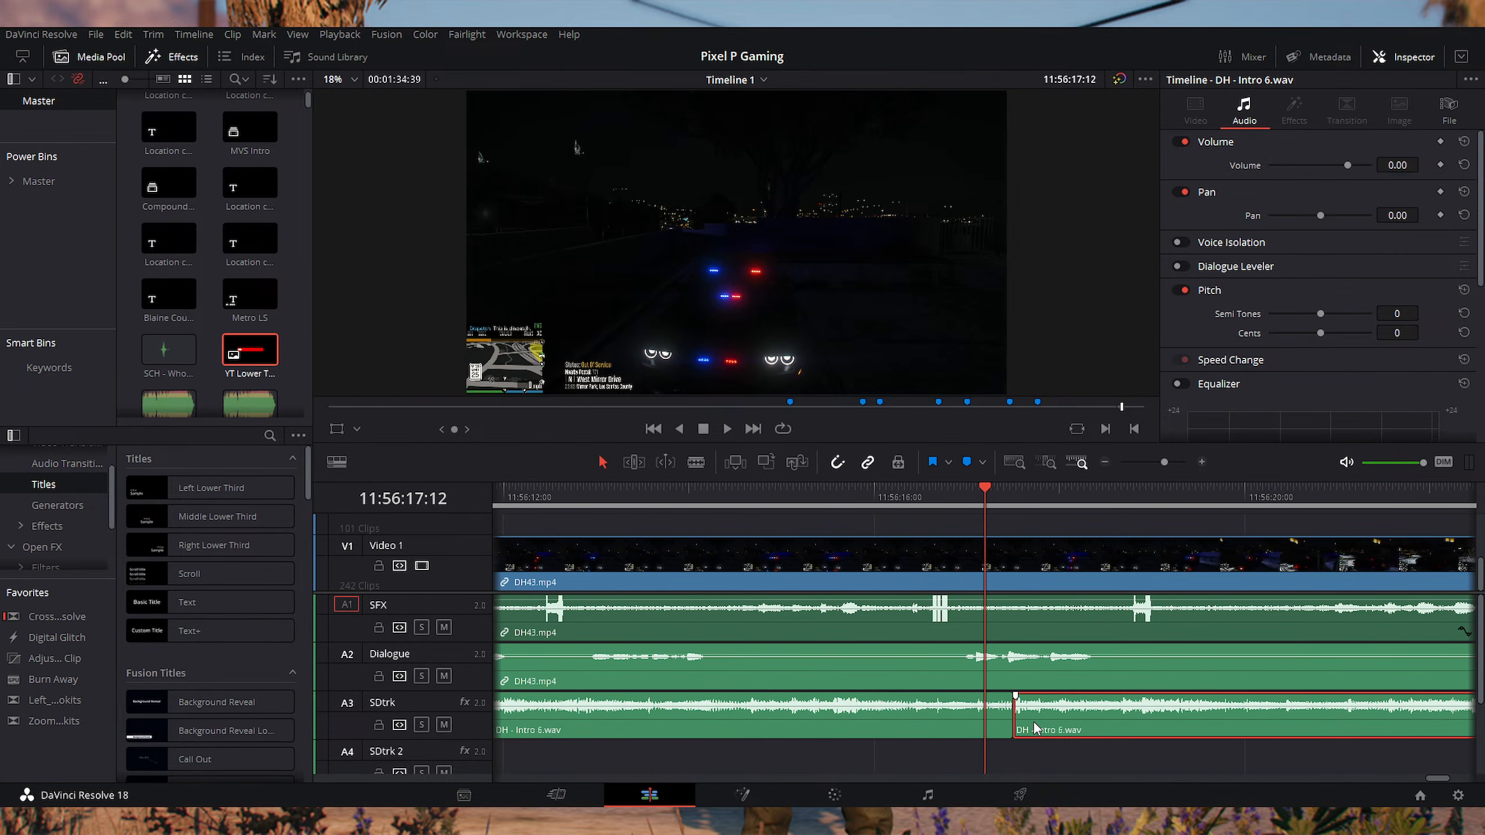
Step: Replay the music join from 11:56:16:12 and listen to how the two DH - Intro 6.wav pieces blend
key("ctrl+minus")
key("shift+Left")
key("ctrl+minus")
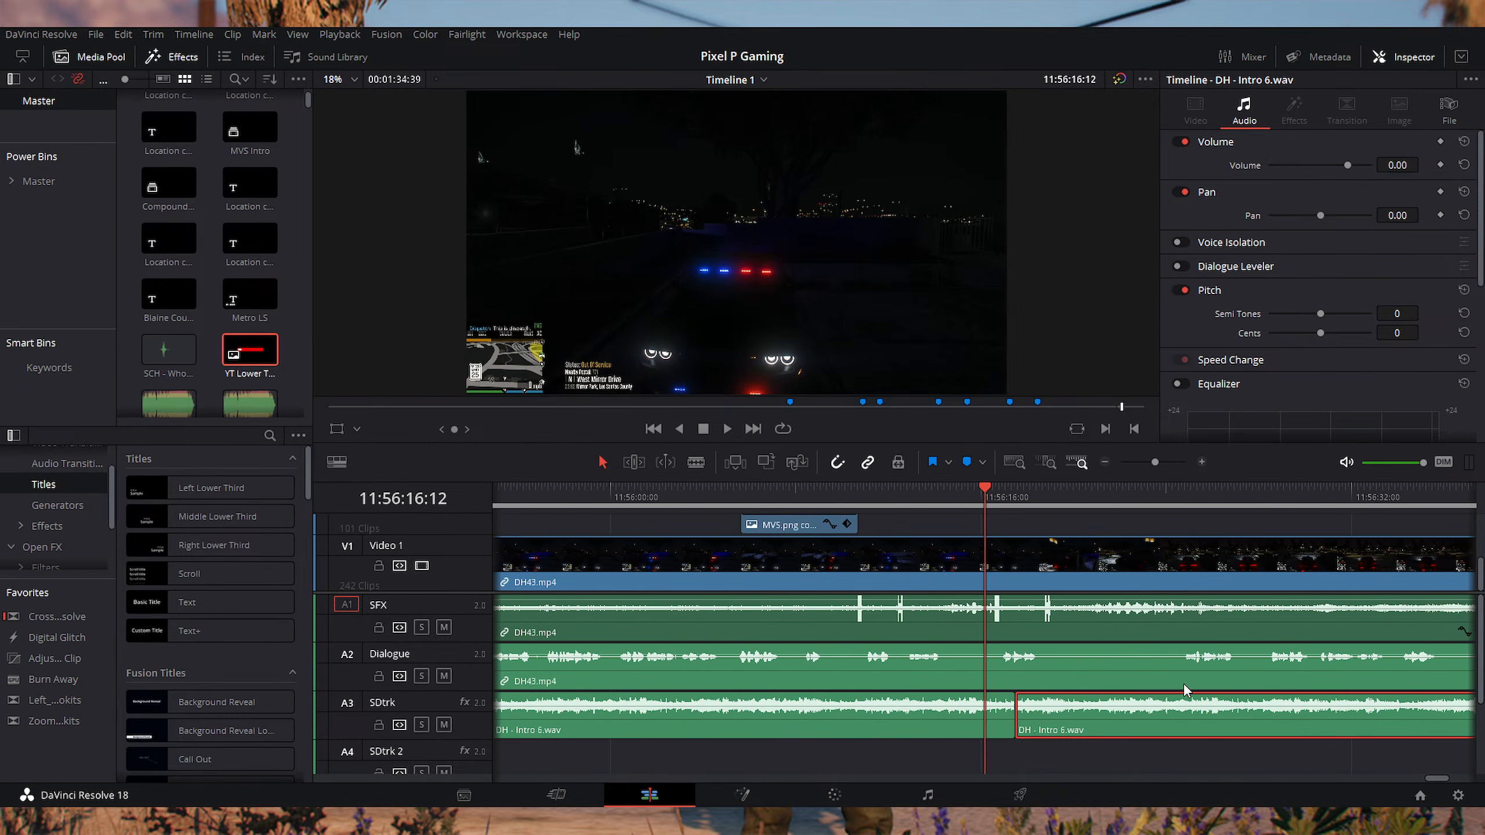
key("space")
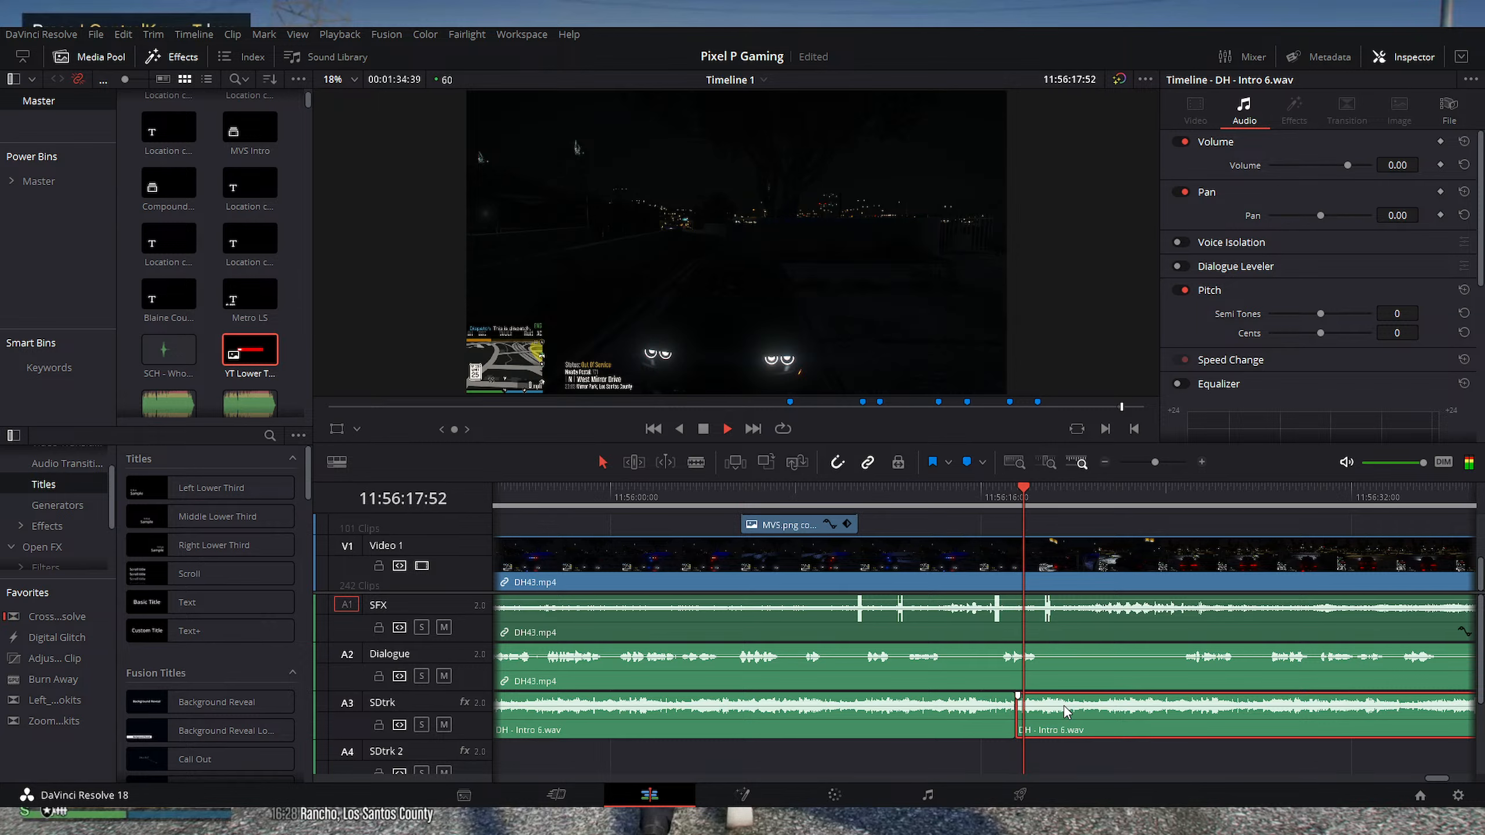
left_click(913, 507)
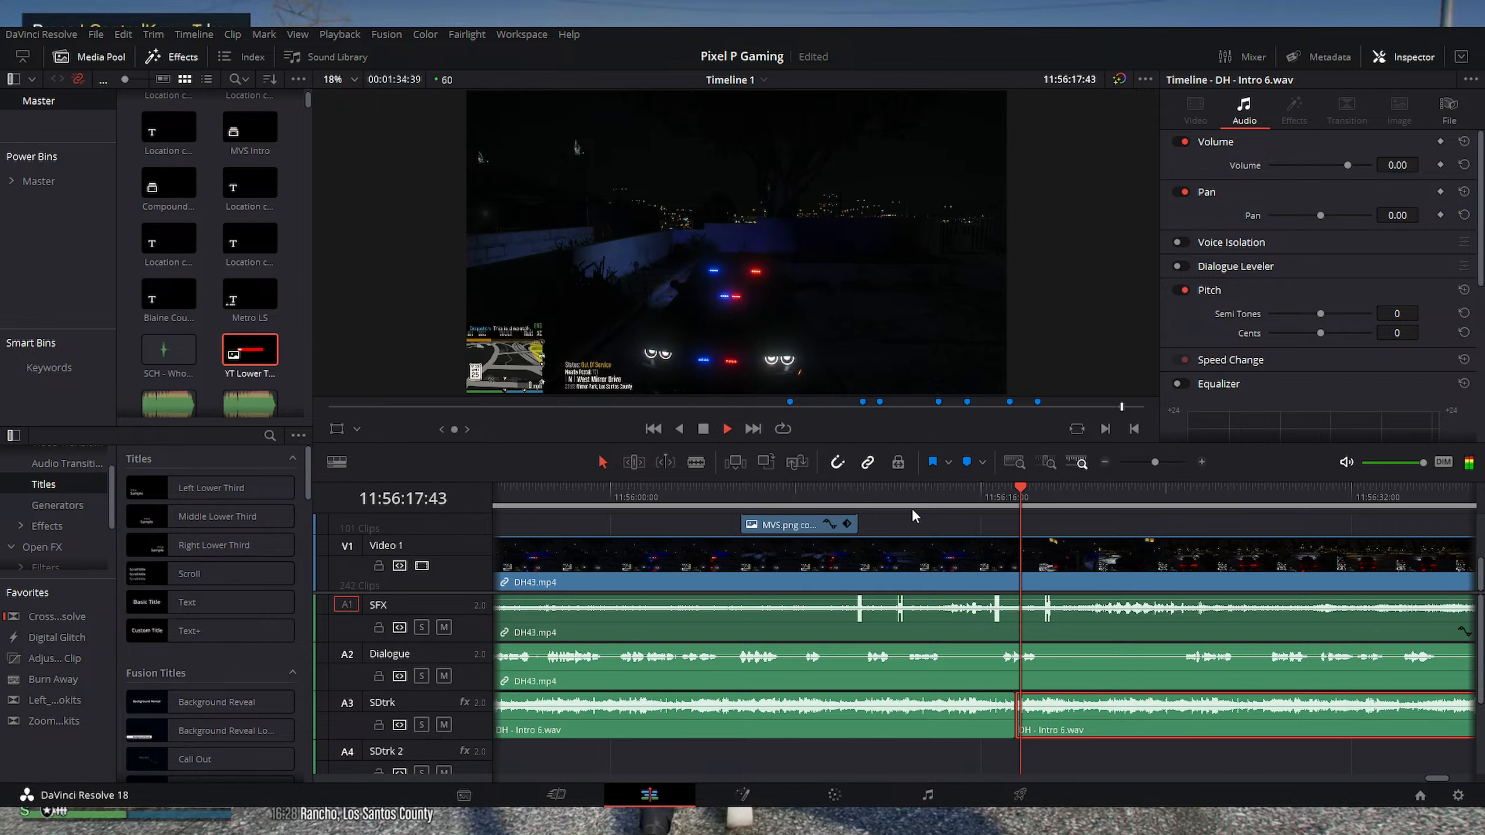
key("space")
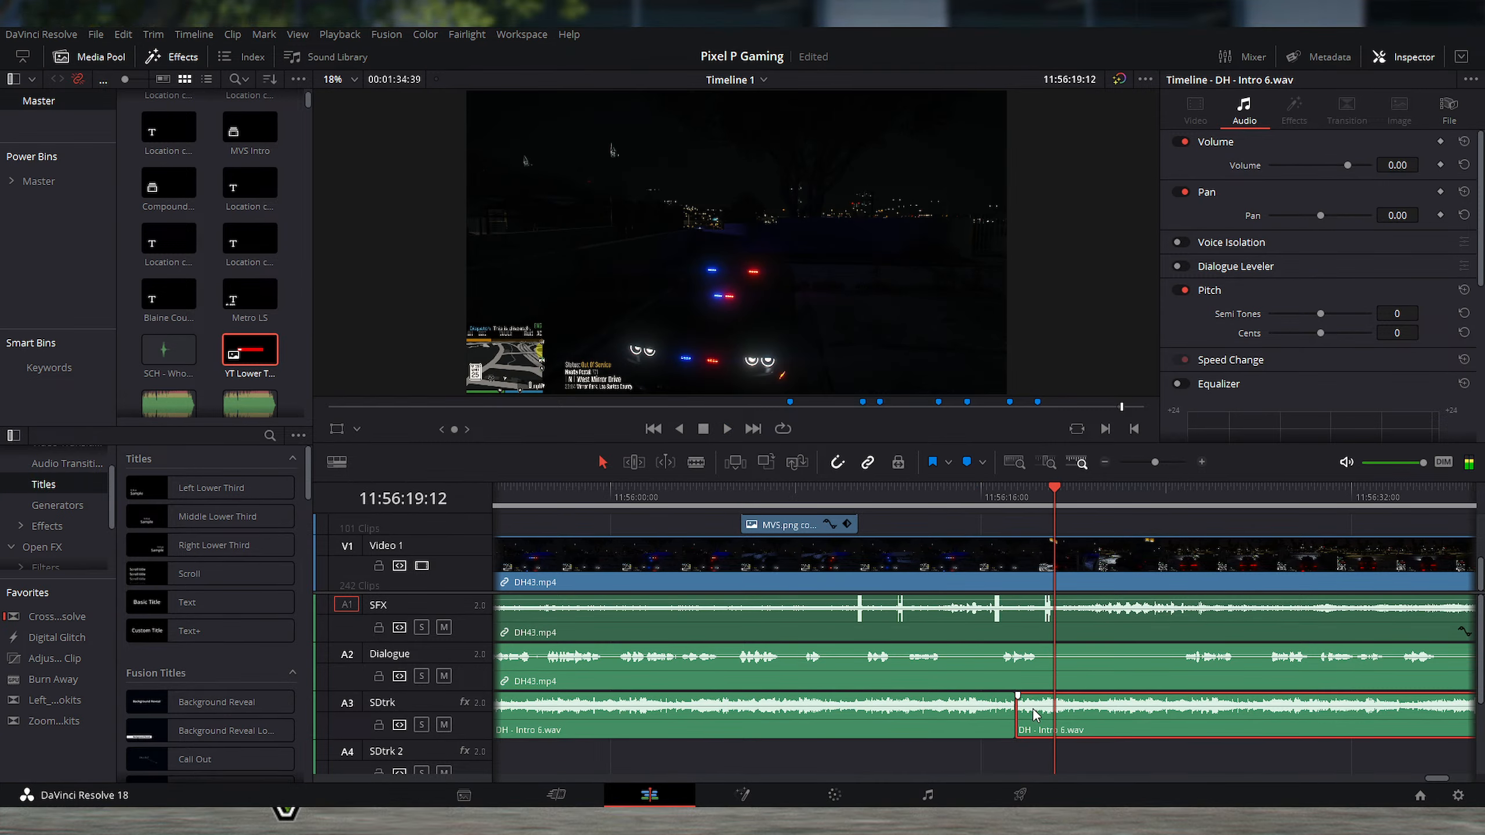
key("ctrl+minus")
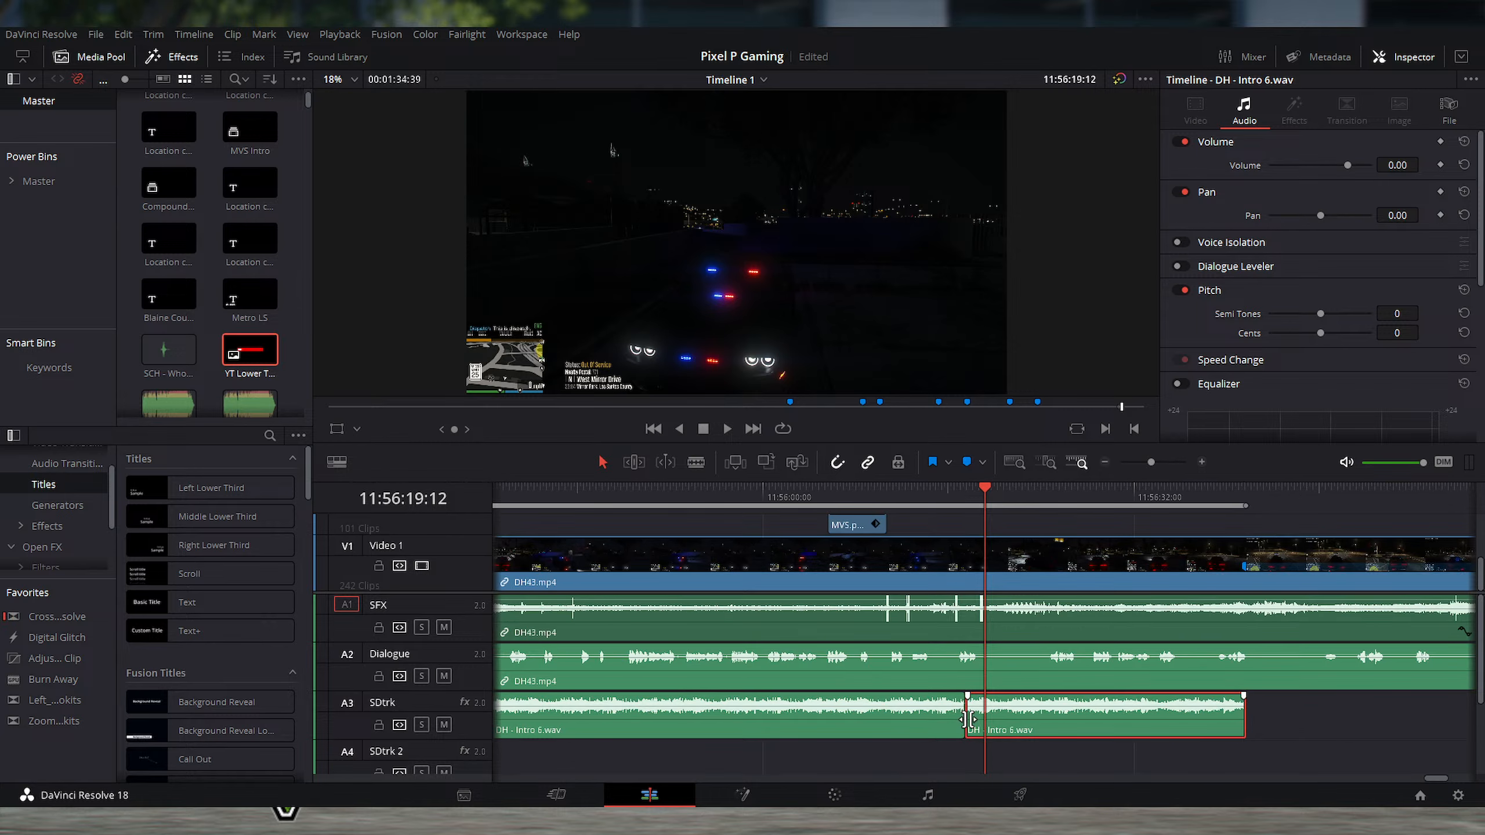
key("ctrl+equal")
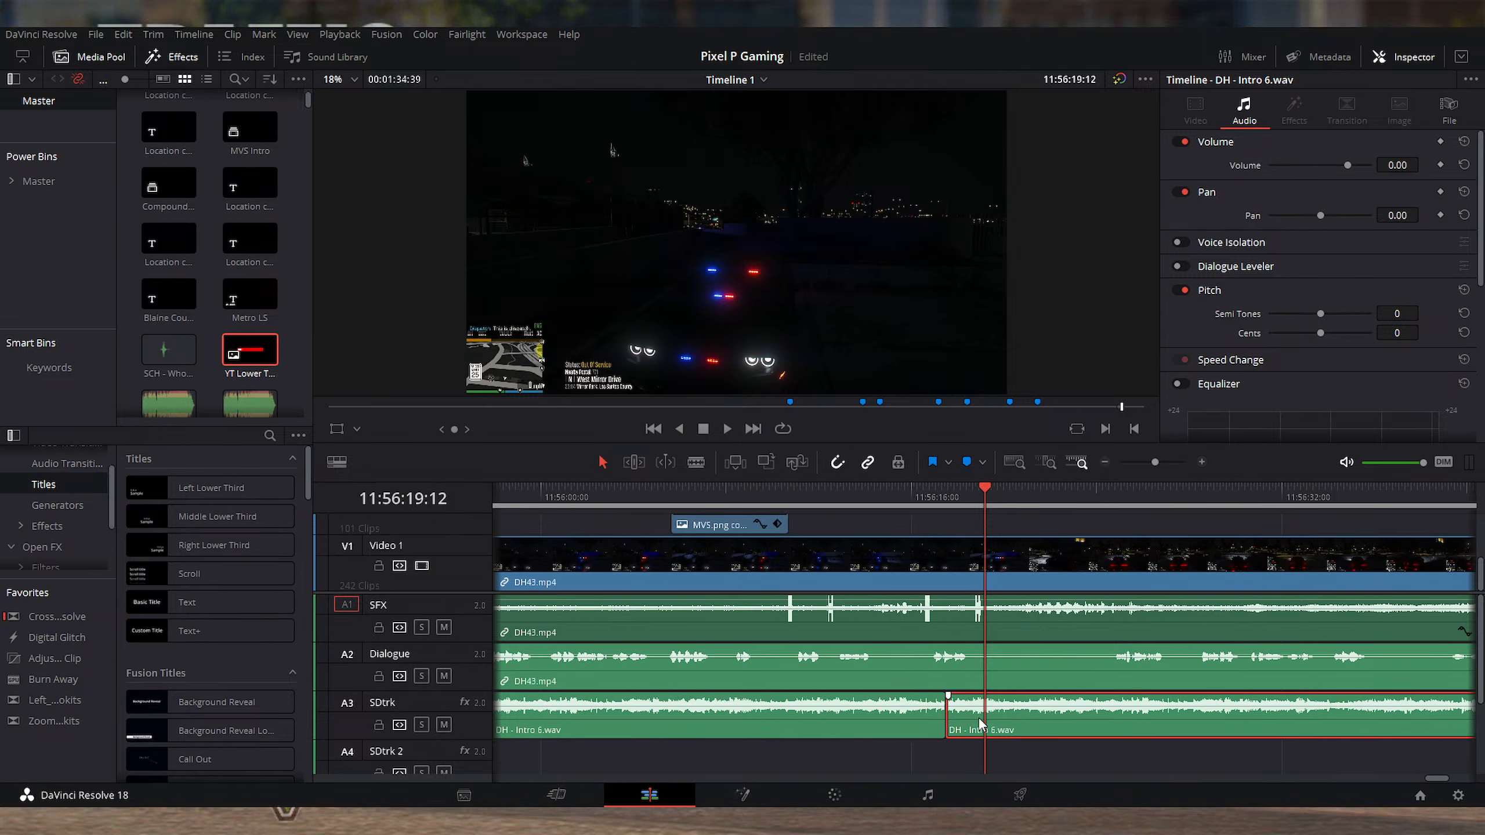
key("ctrl+minus")
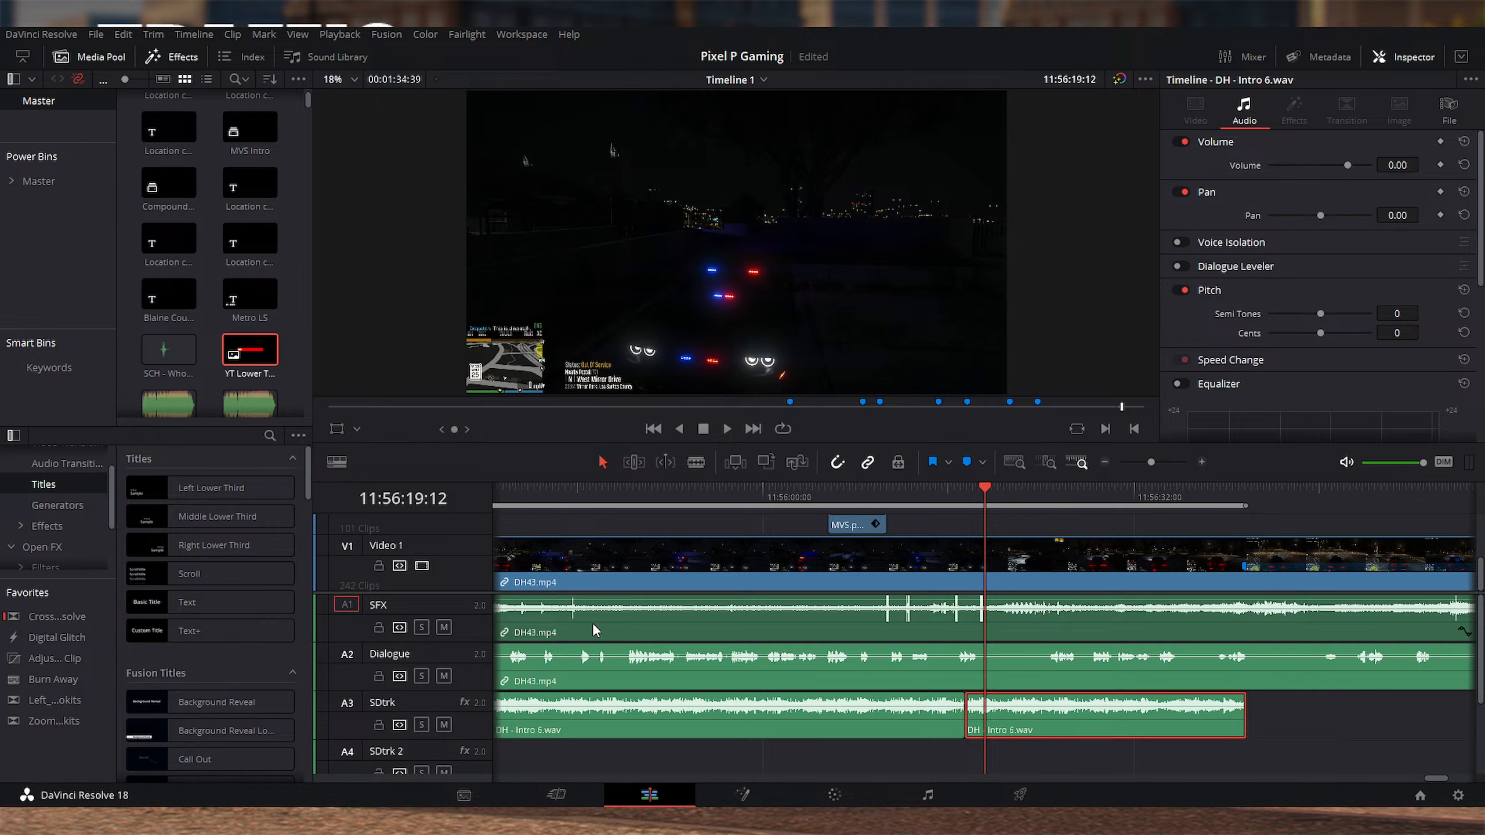
Step: Roll the edit point between the two DH - Intro 6.wav pieces back to about 11:56:13:40
scroll(592, 622, "left", 8)
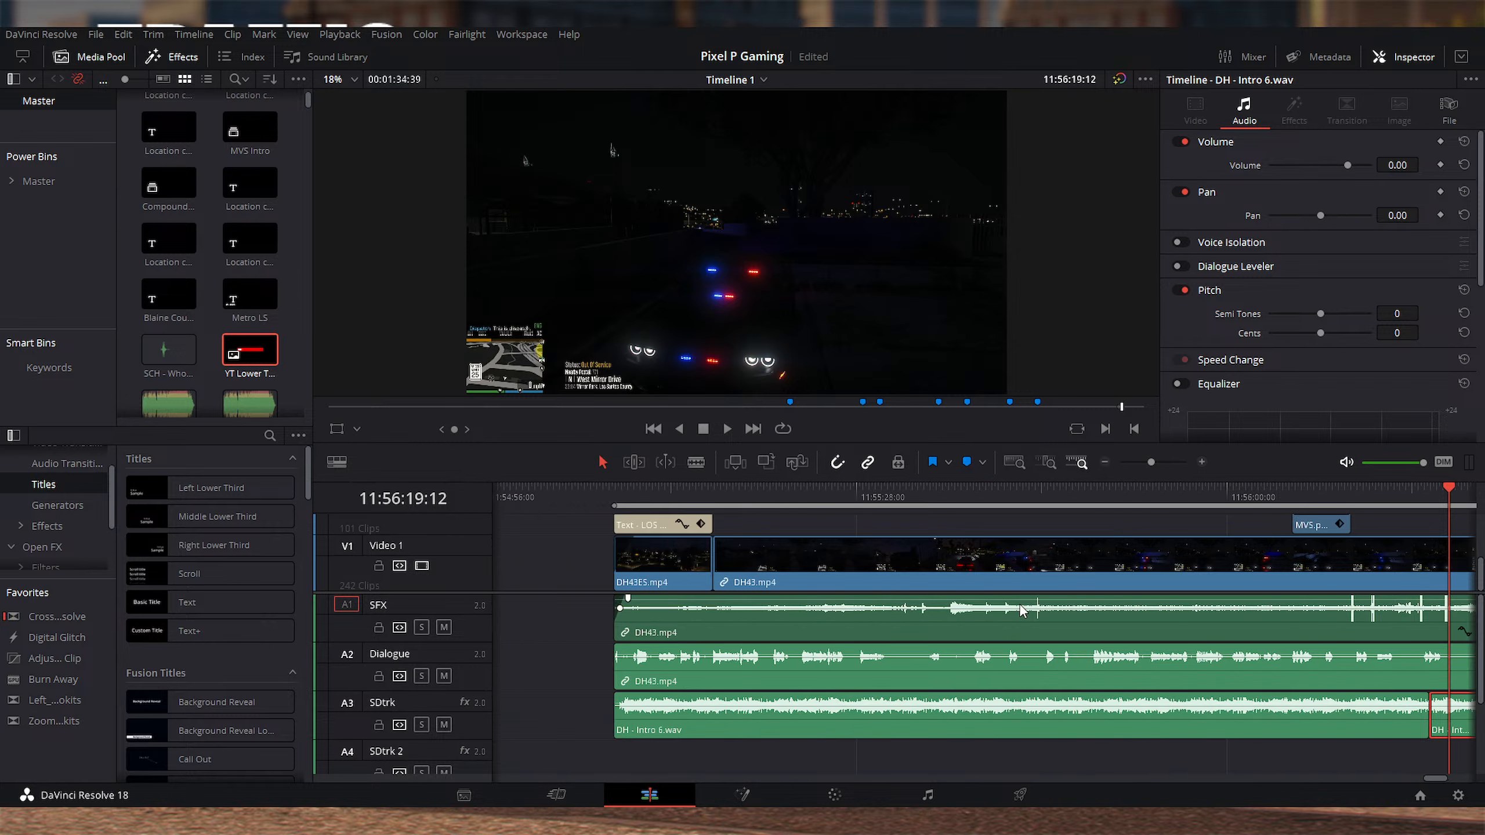
left_click(1040, 628)
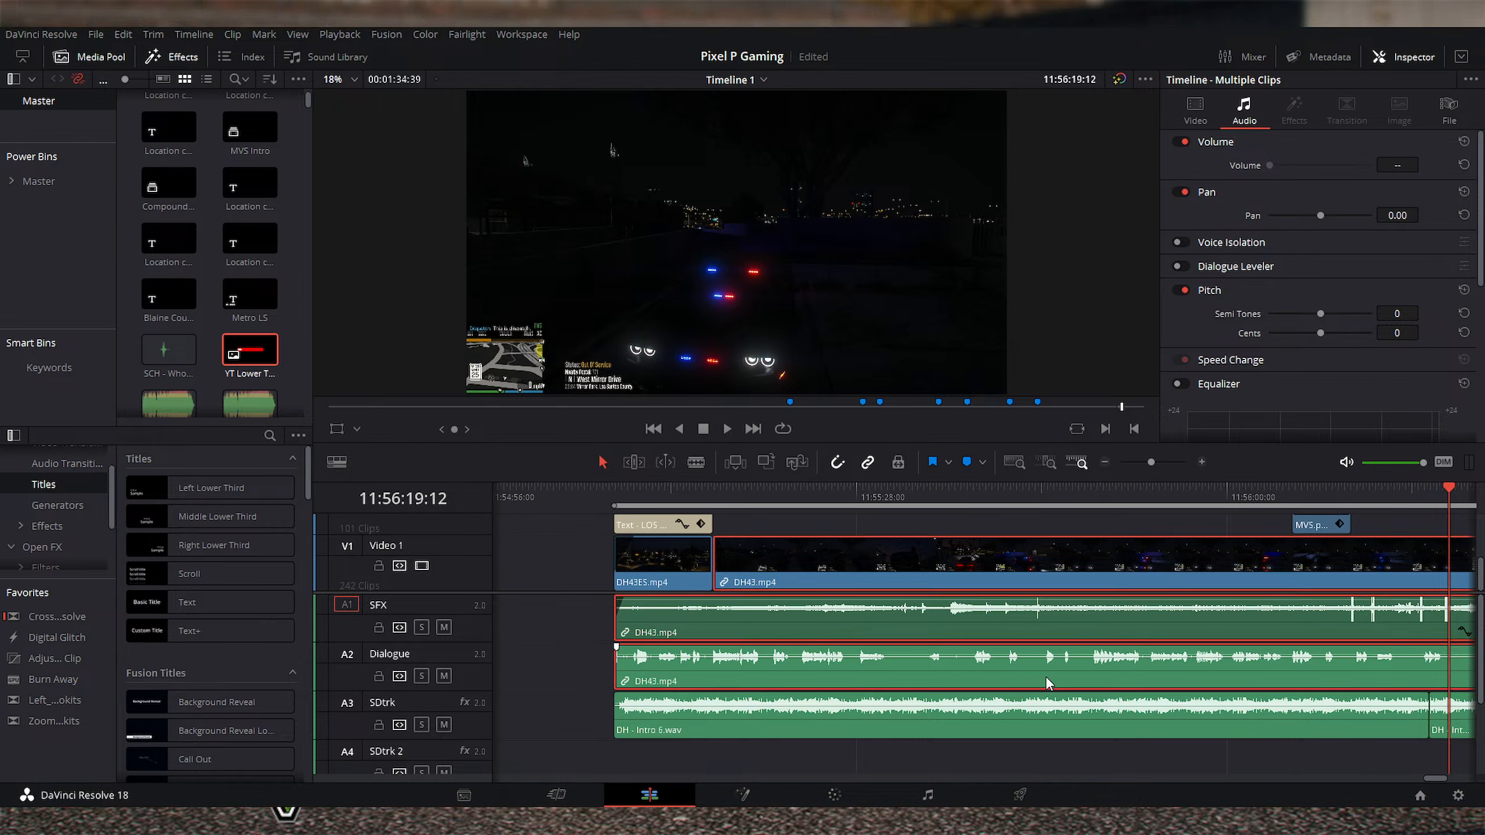
scroll(1046, 678, "right", 3)
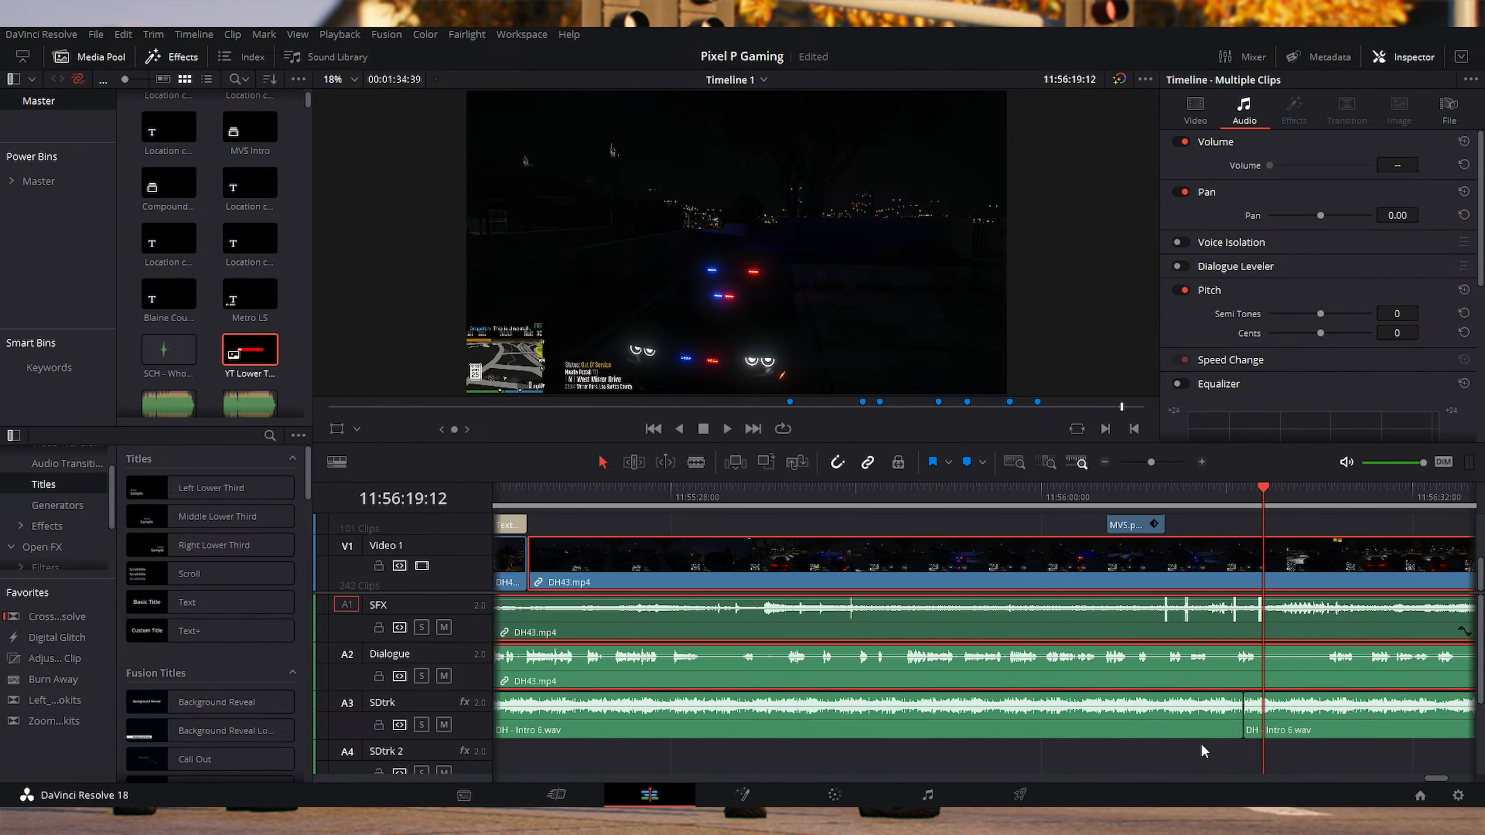
key("ctrl+=")
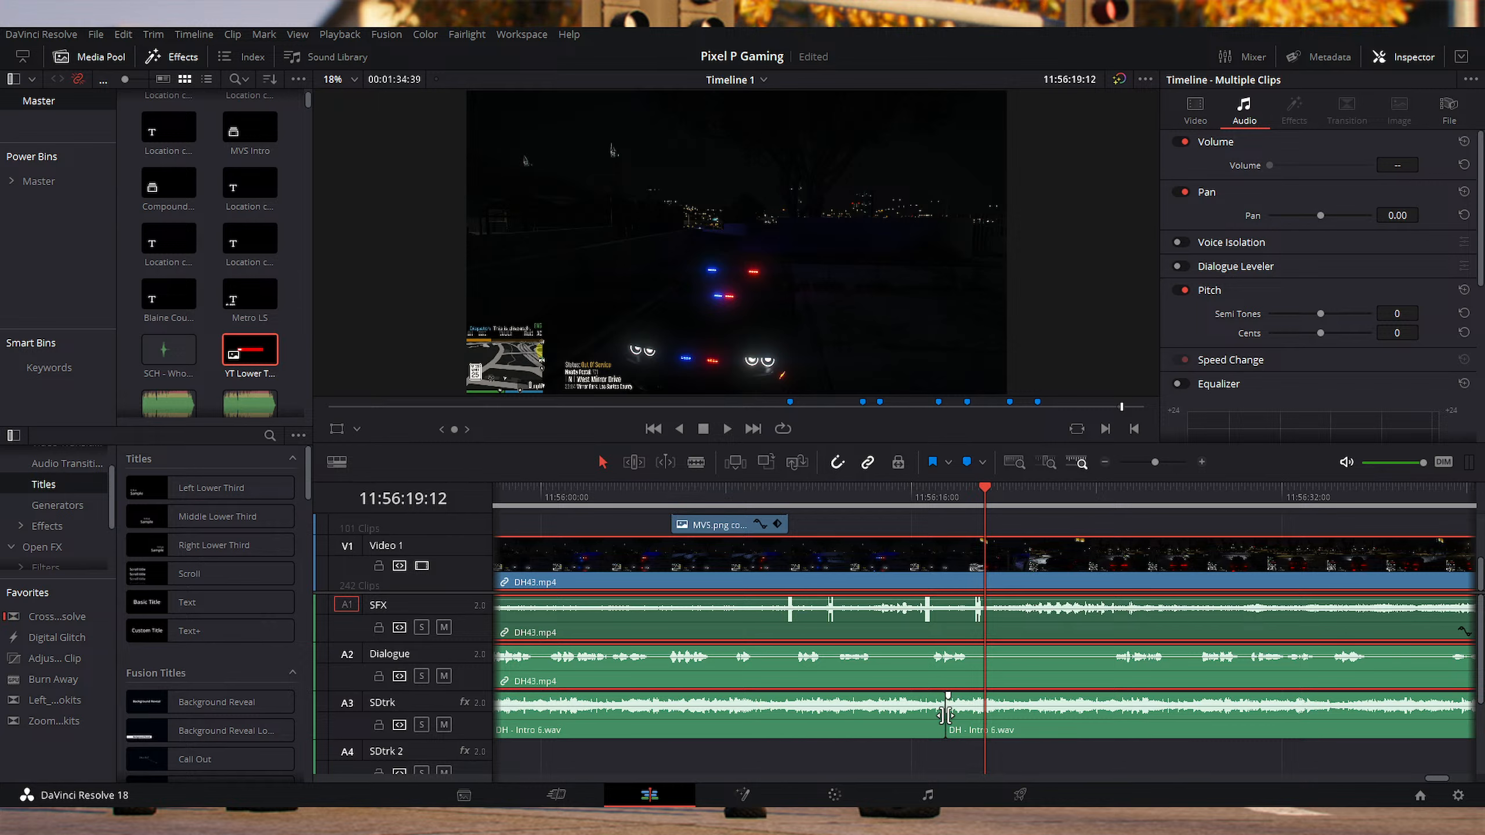
left_click_drag(940, 715, 859, 694)
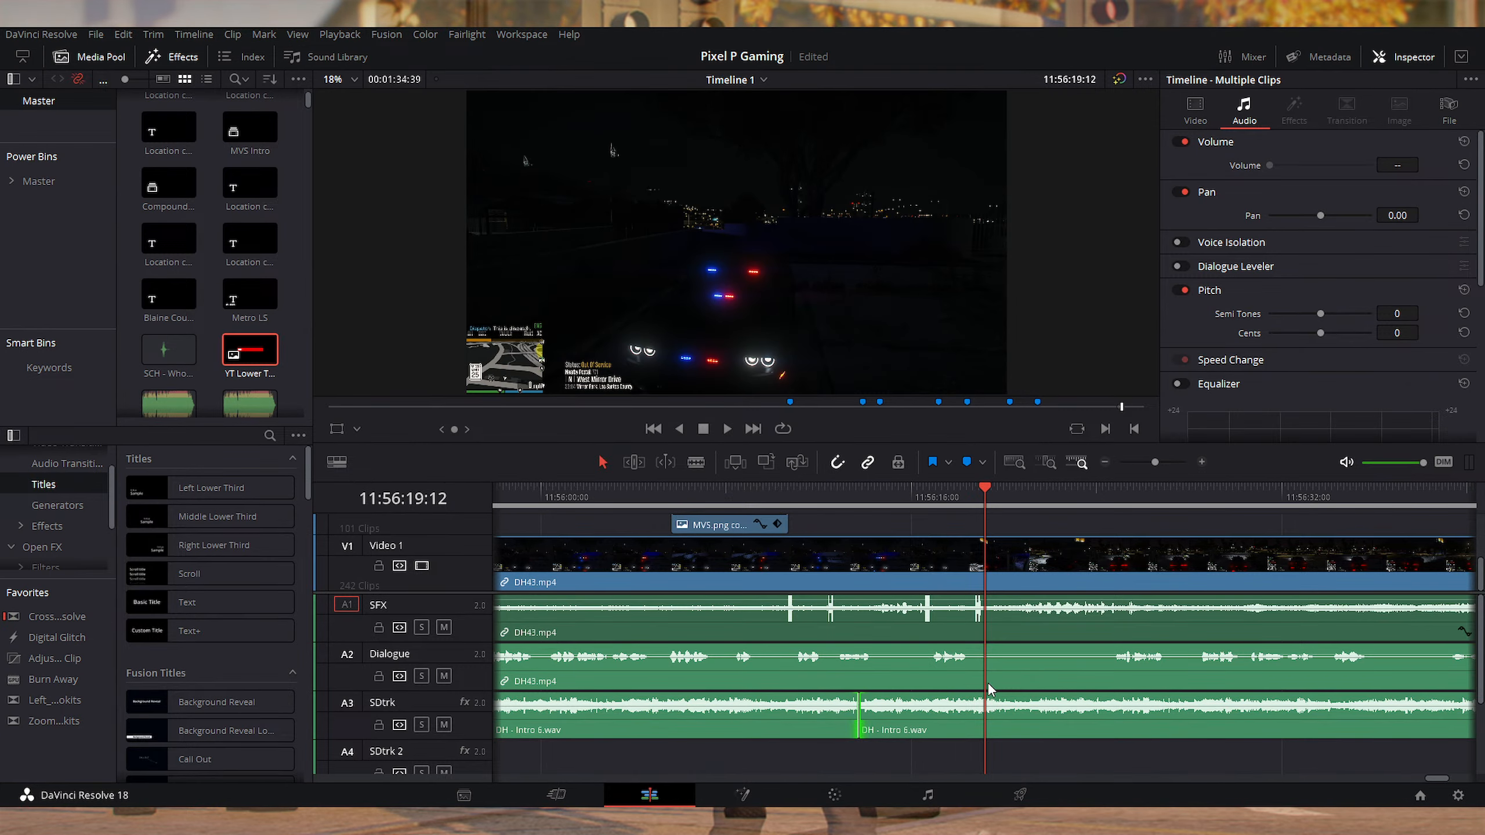
Step: Play the timeline across the moved music join to check the transition
left_click(667, 505)
key("space")
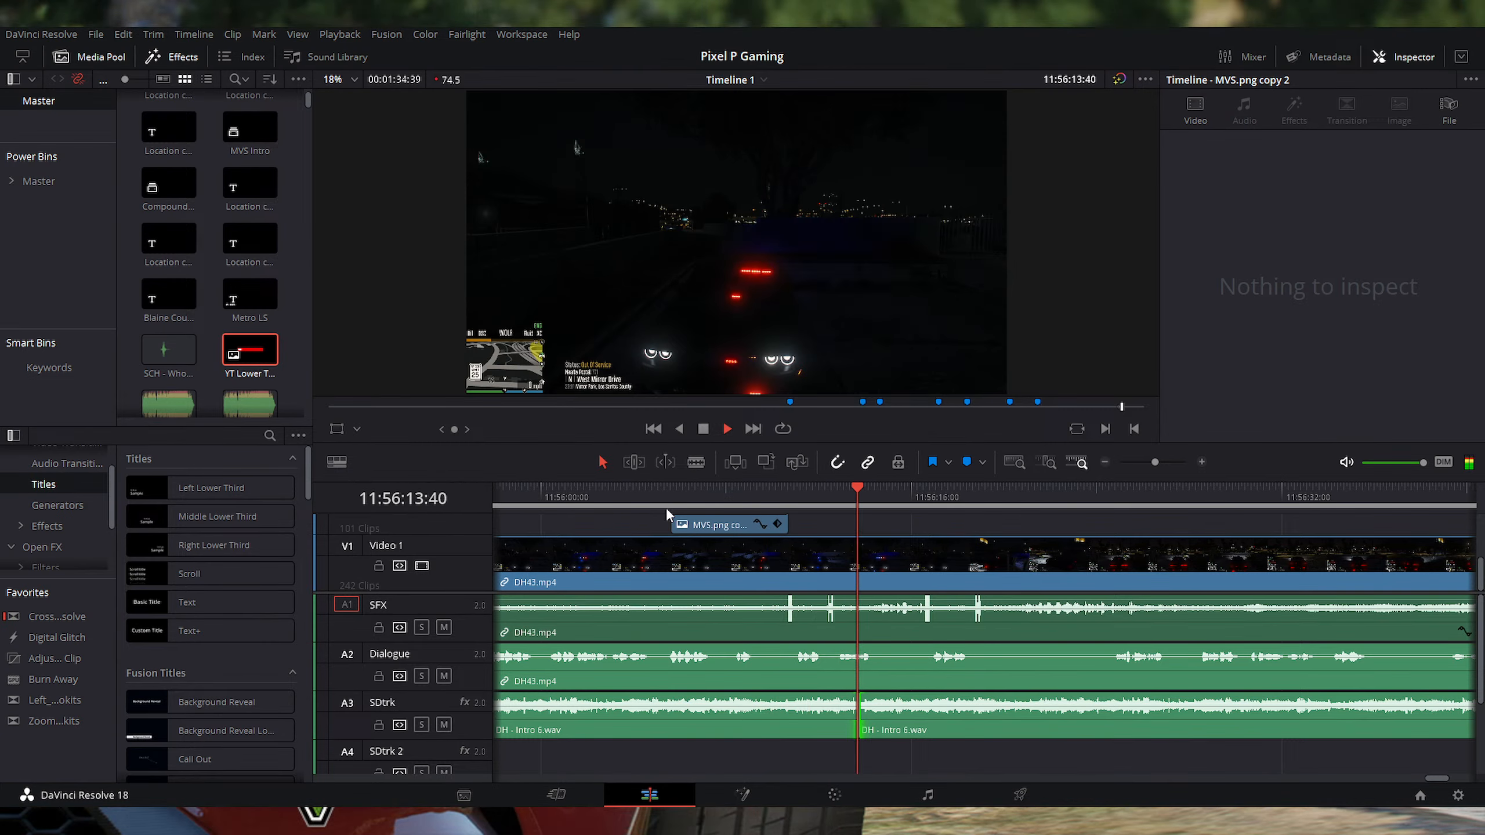
key("space")
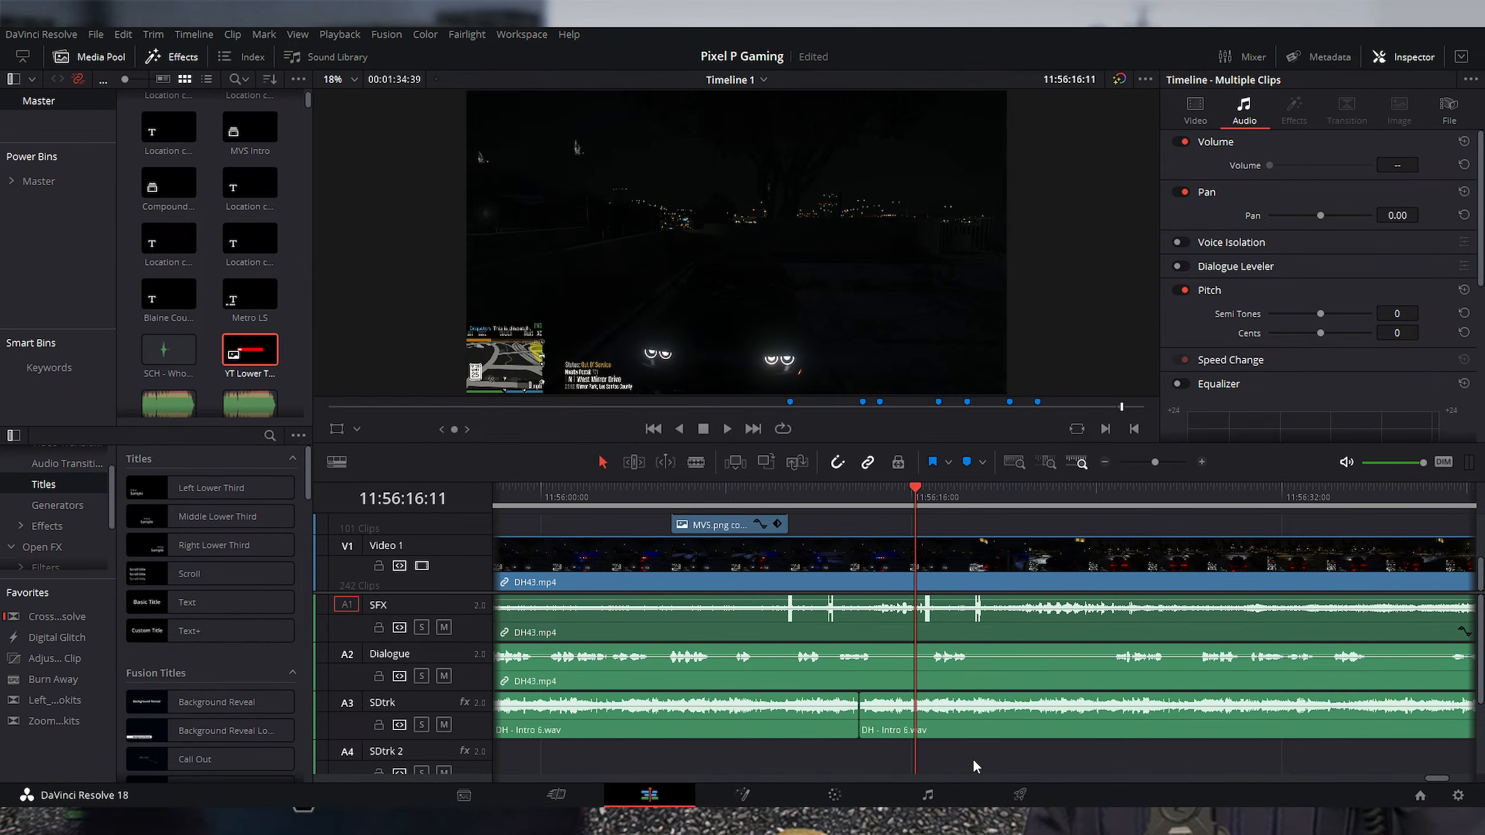
Step: Go to the section's start at 11:55:07:06 and play the quiet beginning of DH - Intro 6.wav under the LOS SANTOS COUNTY title
scroll(972, 759, "down", 3)
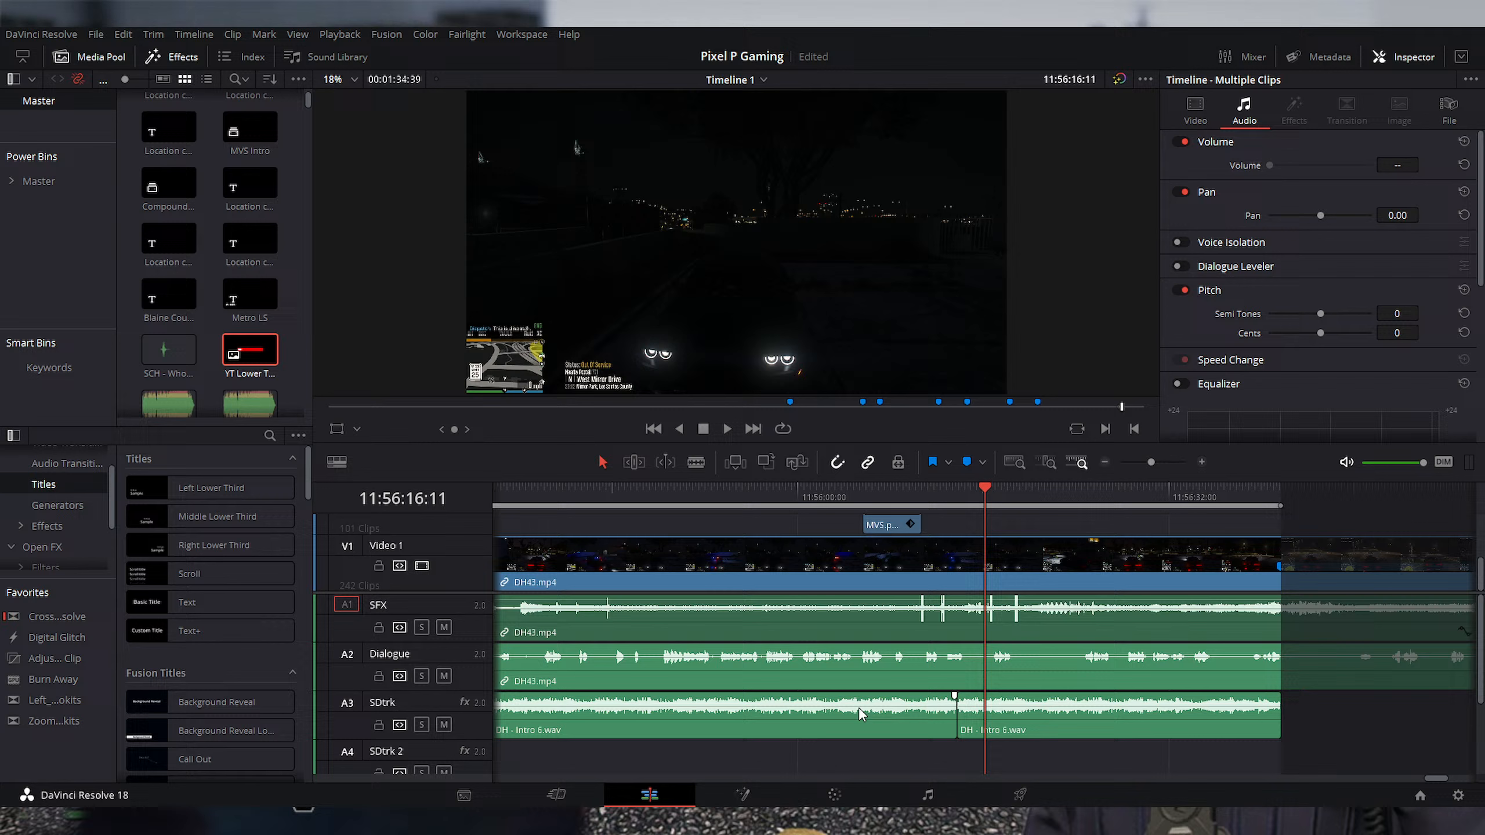
left_click(594, 495)
scroll(1095, 566, "up", 5)
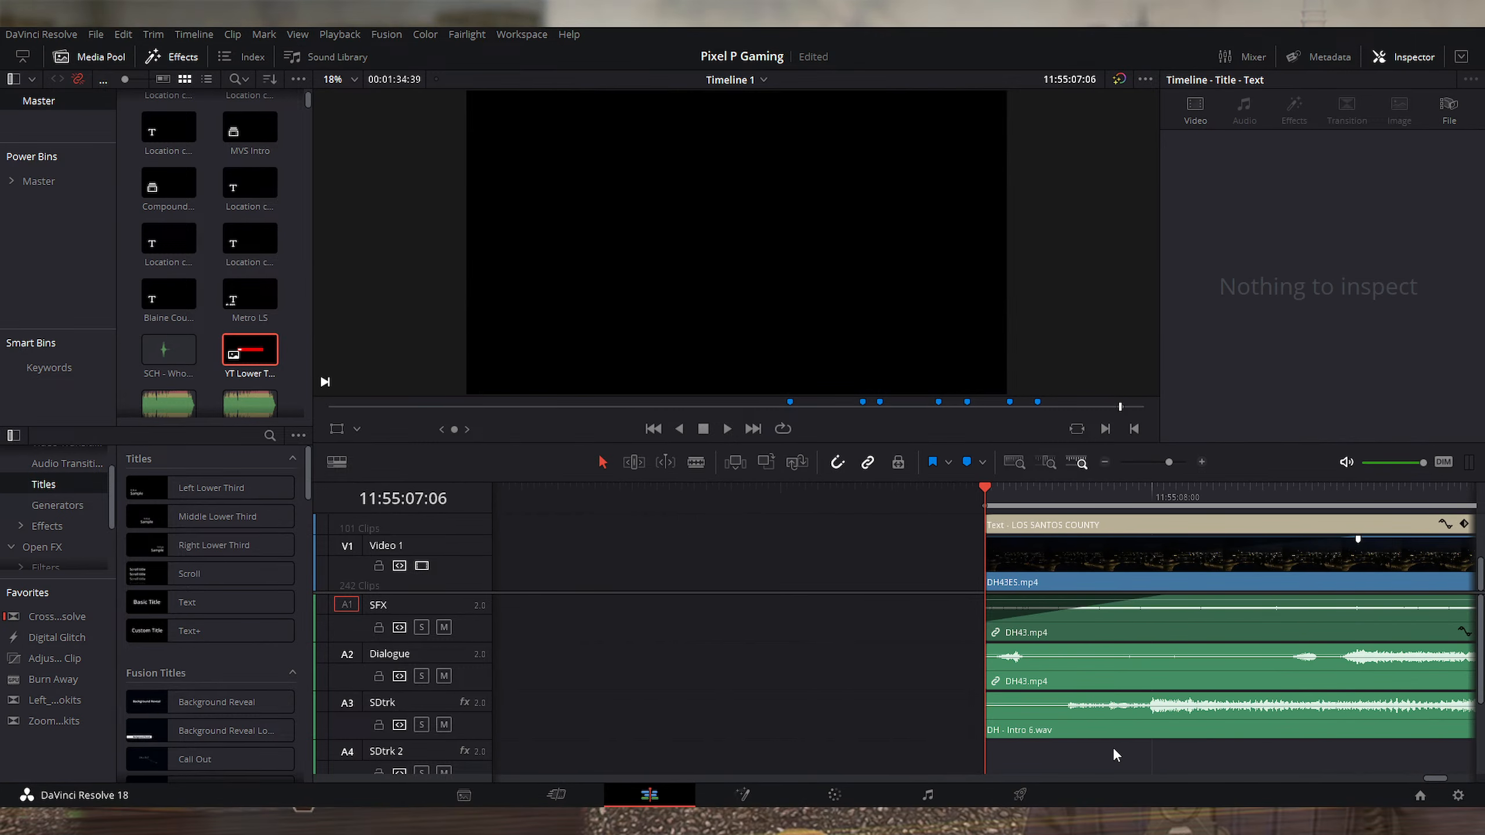
scroll(1094, 743, "up", 1)
key("space")
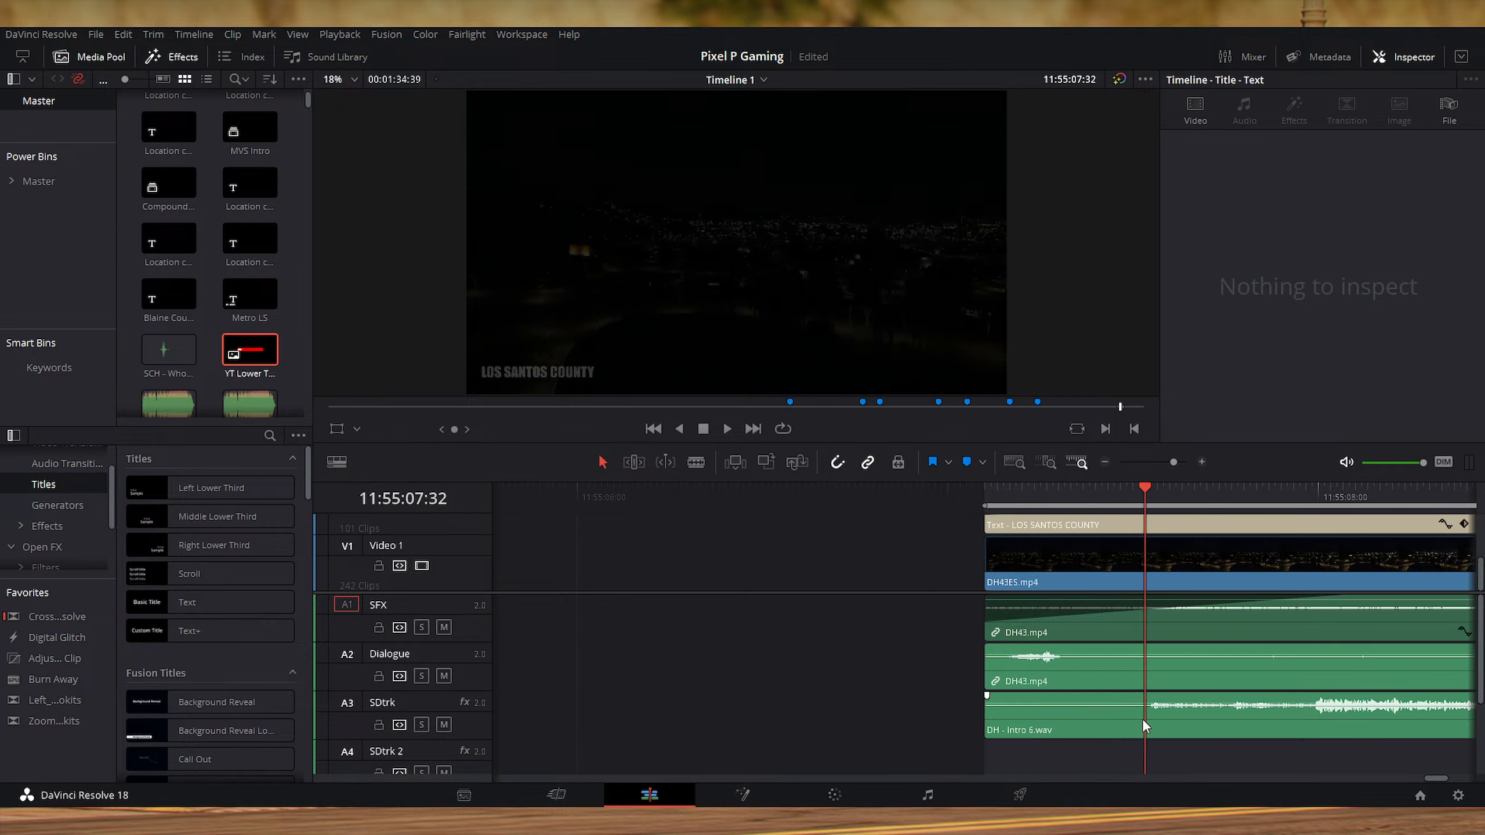
left_click(987, 497)
scroll(952, 553, "down", 2)
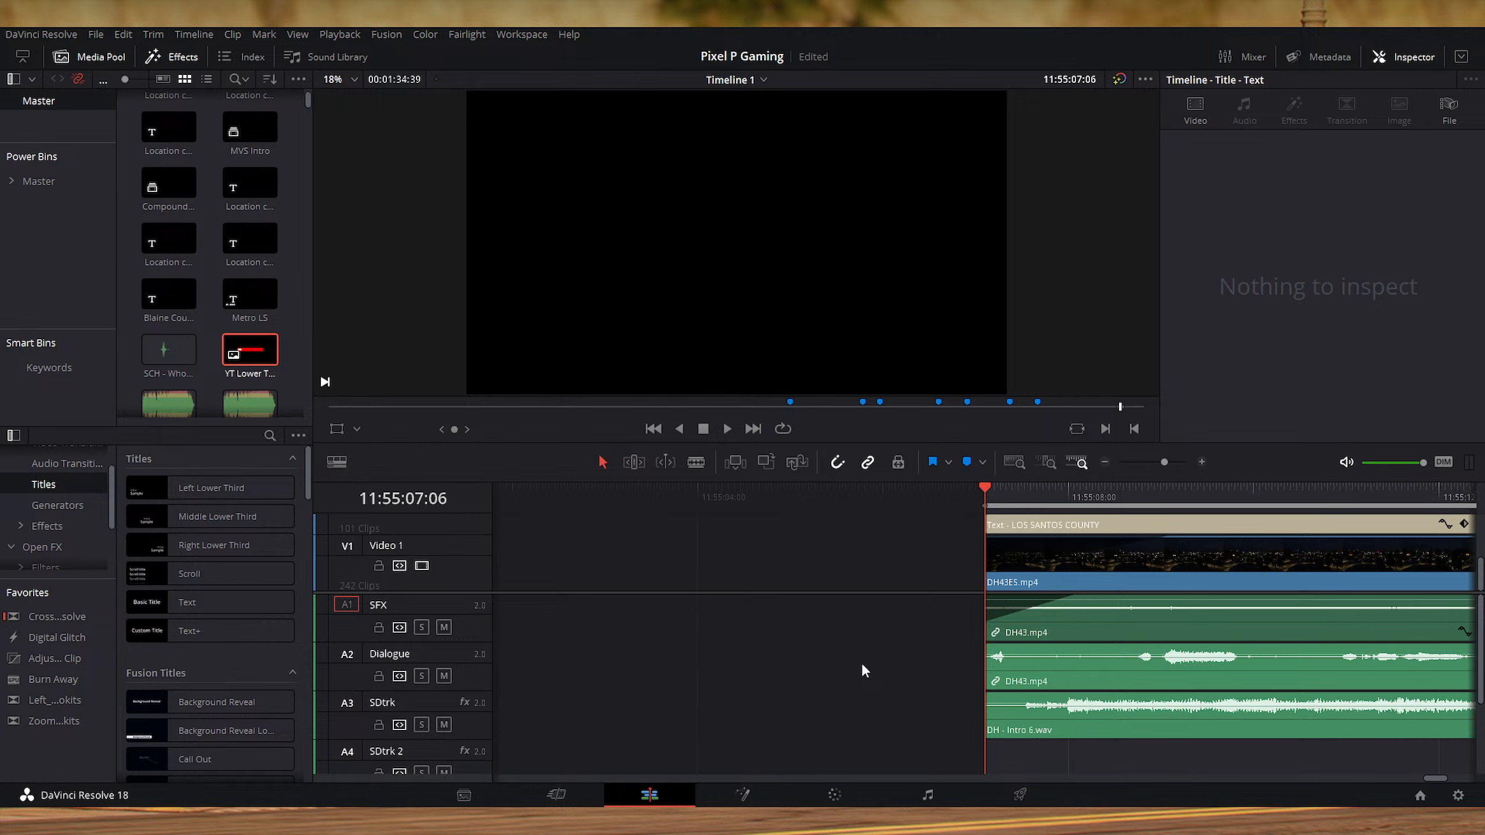
Step: Replay the opening from just before the section to check the music against the video and title fade-in
left_click(936, 490)
key("space")
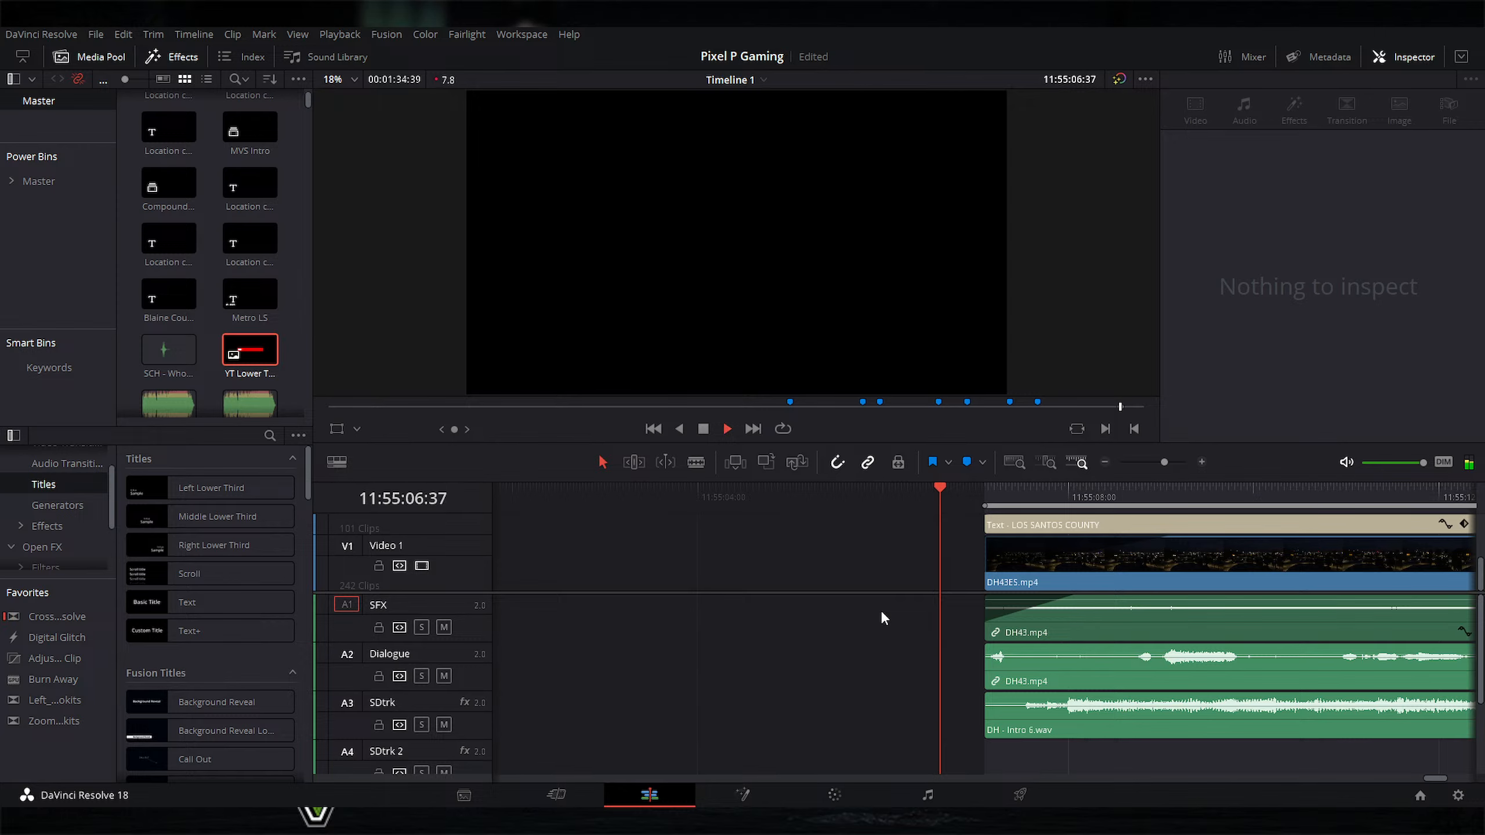
left_click(983, 487)
left_click(985, 488)
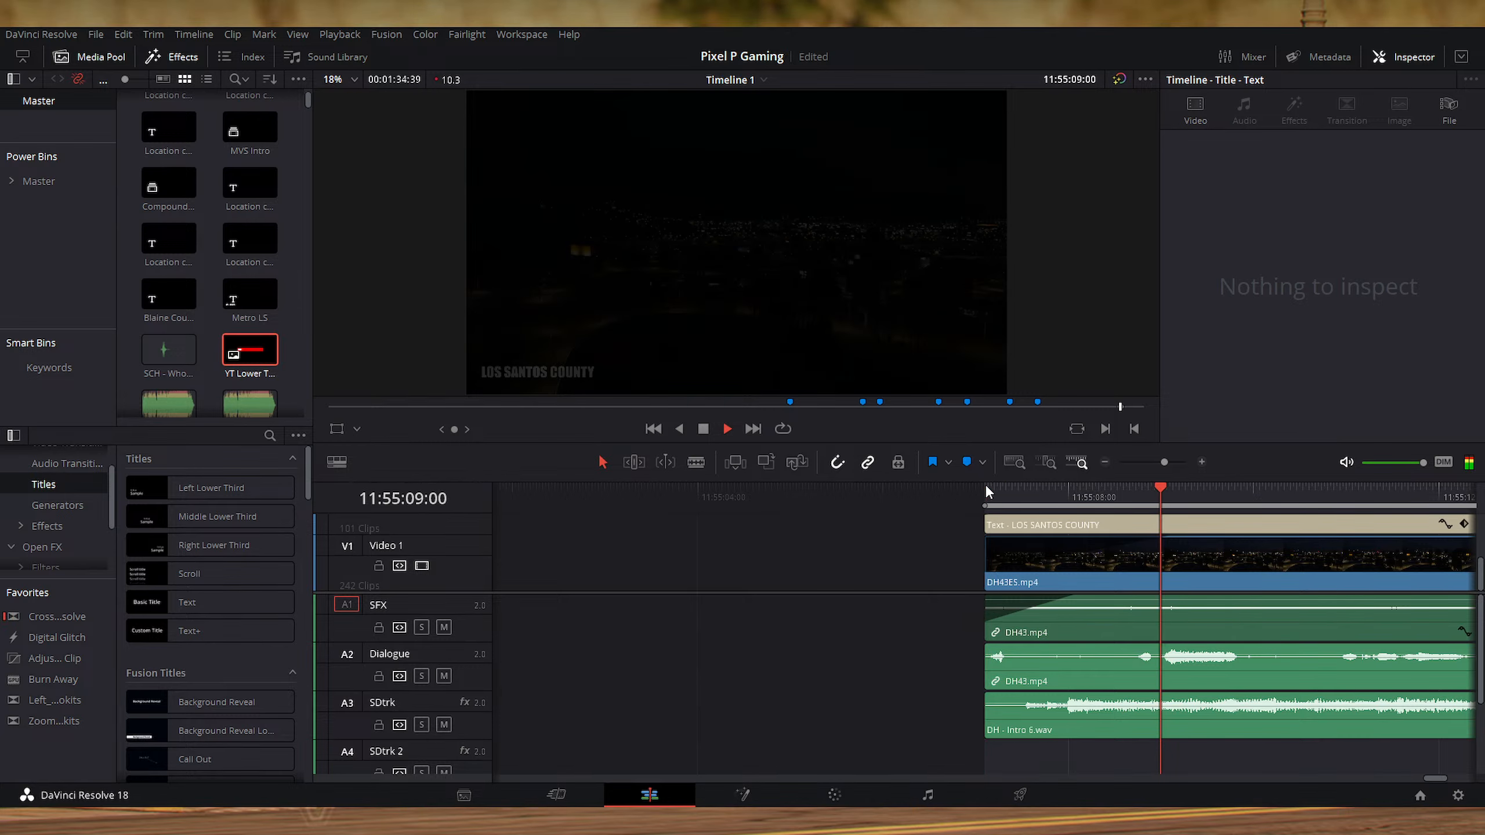
left_click(987, 486)
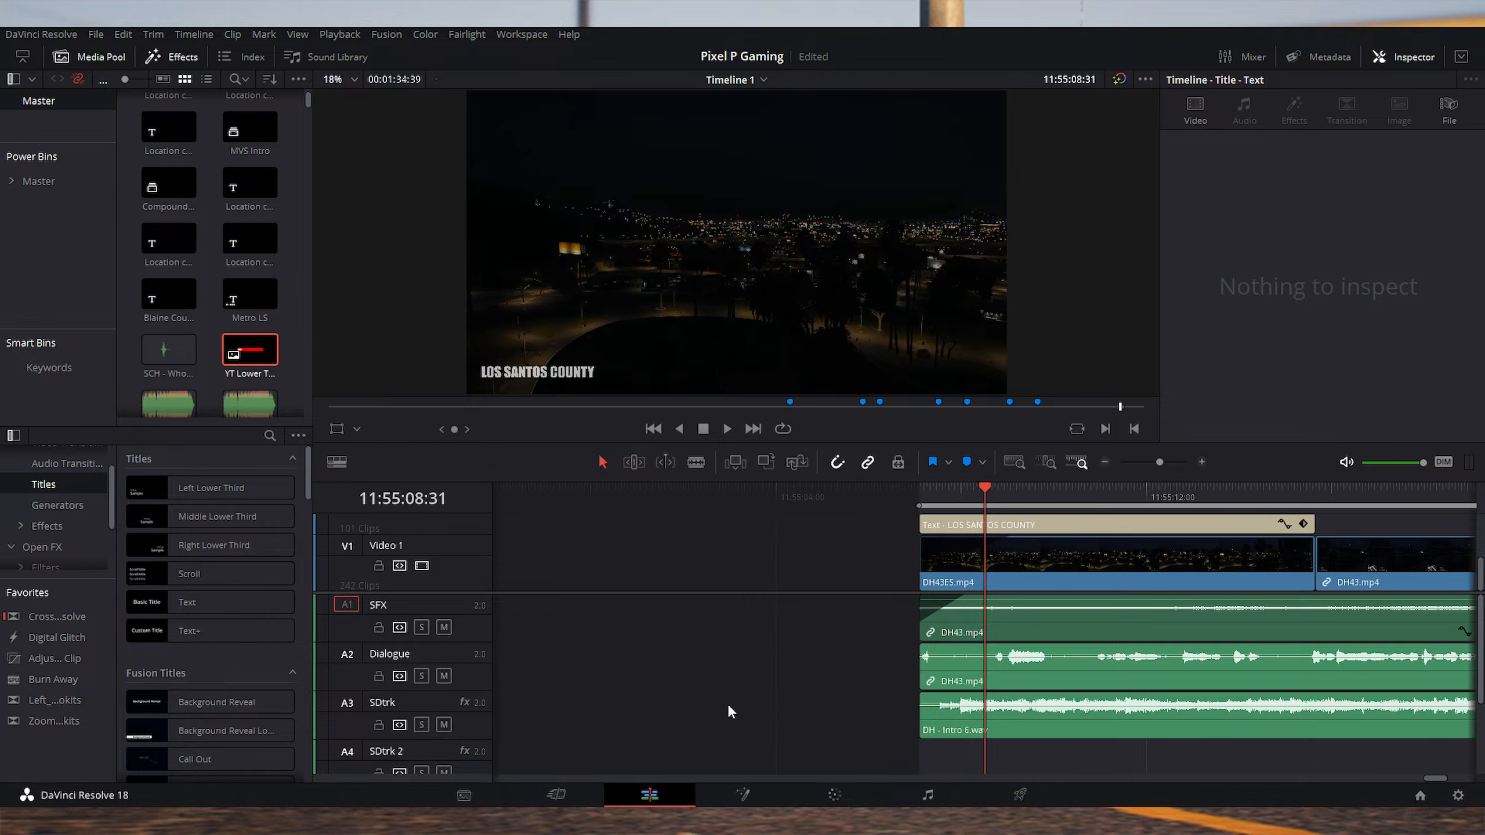
Step: Ripple trim the quiet beginning, about 26 frames, off the first DH - Intro 6.wav piece at the section's start
left_click(926, 499)
key("ctrl+equal")
key("ctrl+equal")
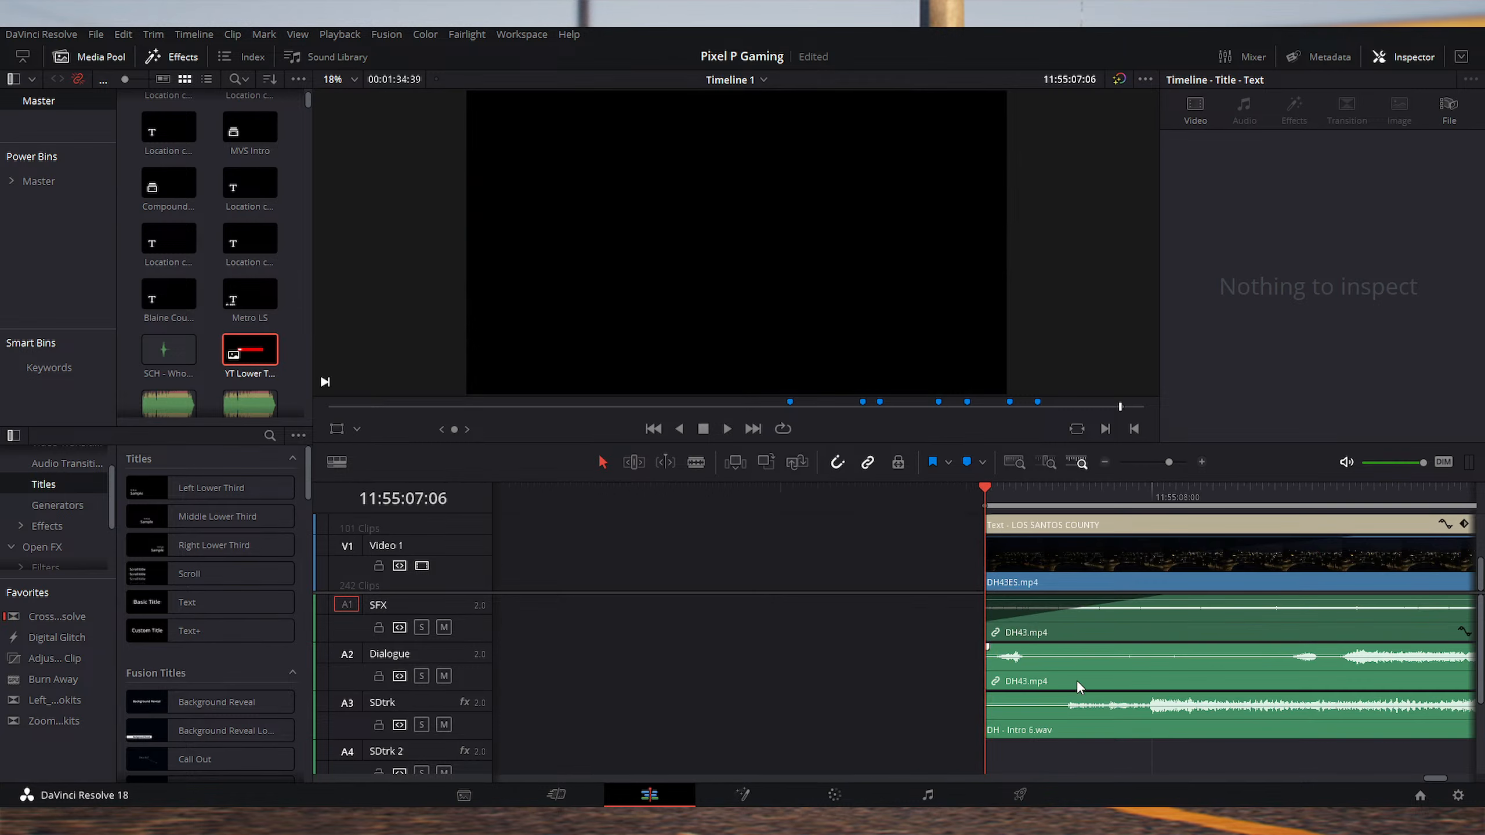
left_click_drag(1131, 726, 1050, 718)
key("ctrl+shift+[")
key("ctrl+minus")
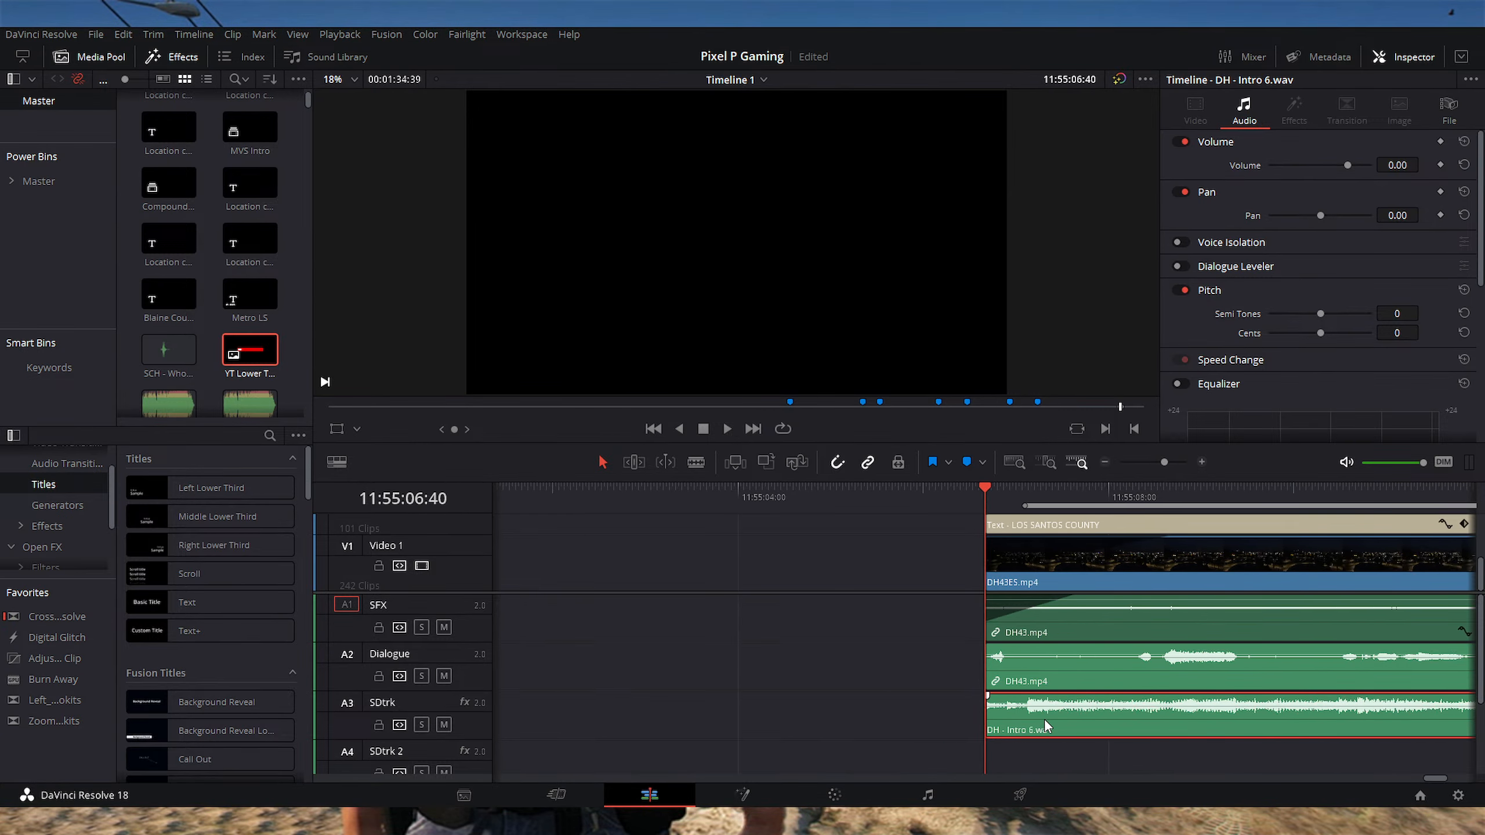
Step: Close the gap between the two DH - Intro 6.wav pieces by extending the second one's start back to 11:56:12:54
left_click(1366, 496)
key("ctrl+equal")
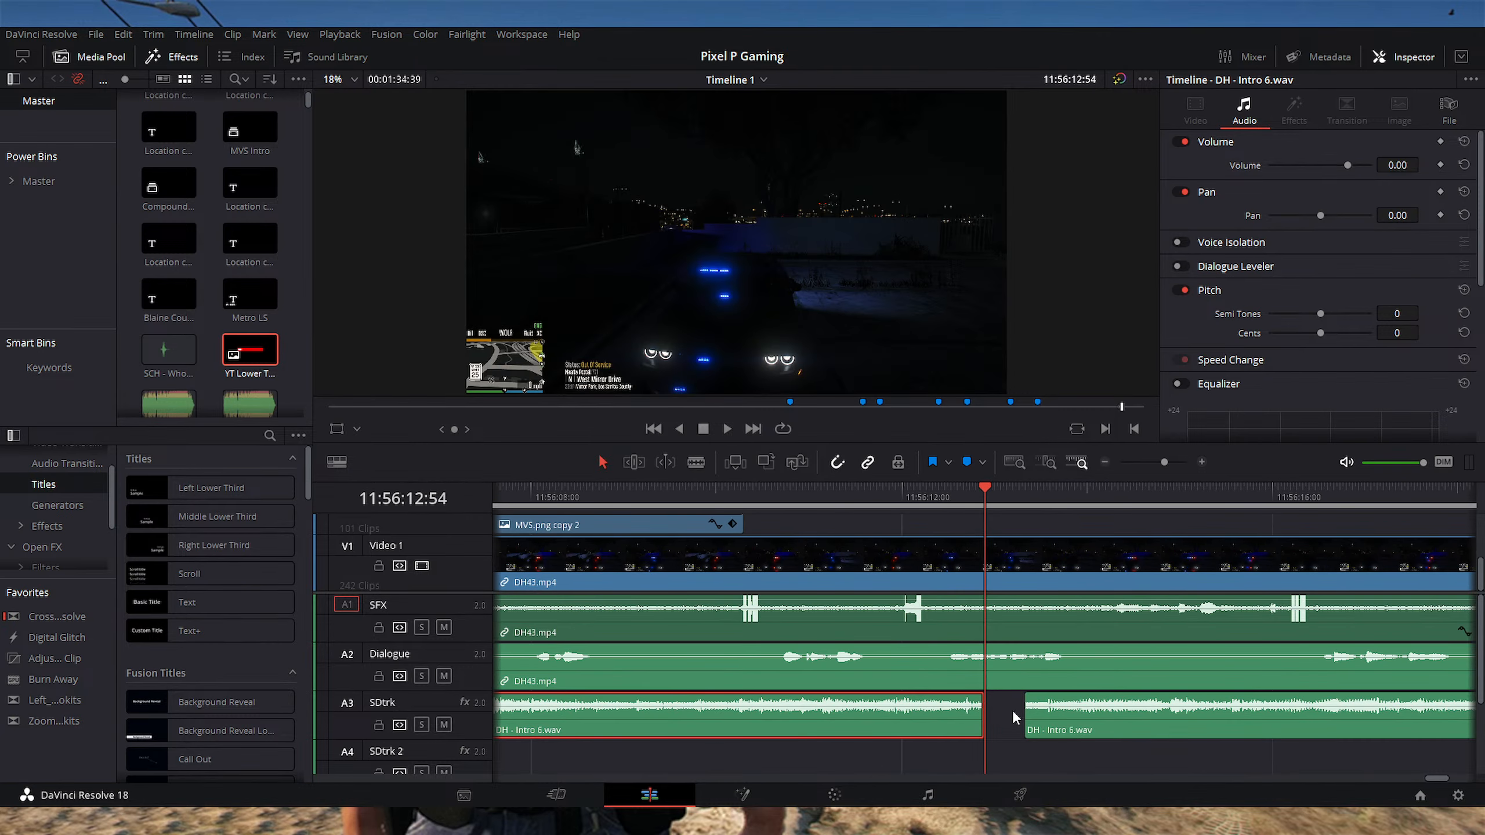
key("ctrl+minus")
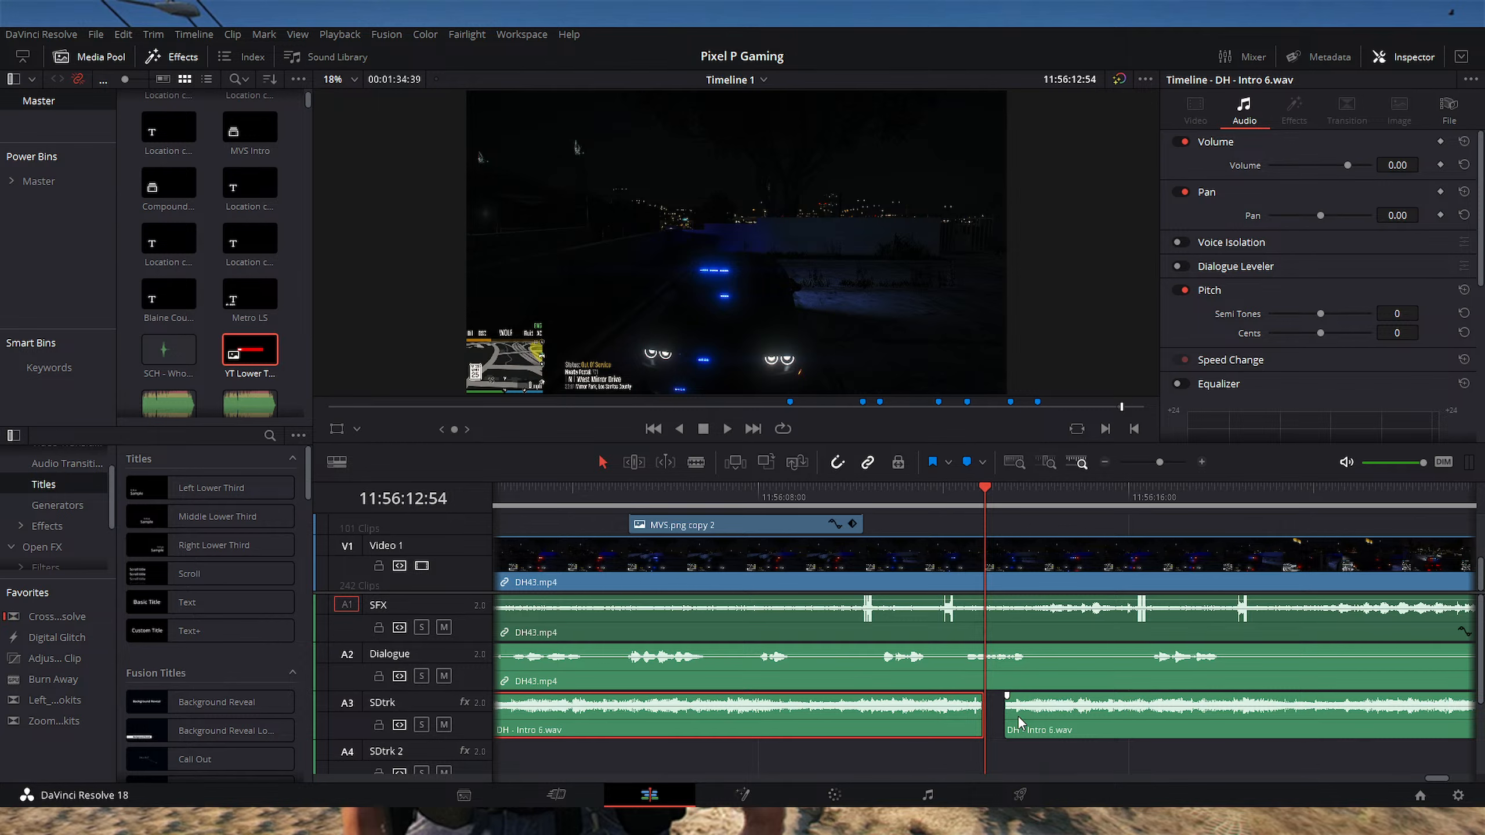
left_click_drag(1006, 714, 998, 714)
Step: Play the timeline repeatedly from just before the closed DH - Intro 6.wav join to check the transition
key("shift+Left")
key("shift+Left")
key("shift+Left")
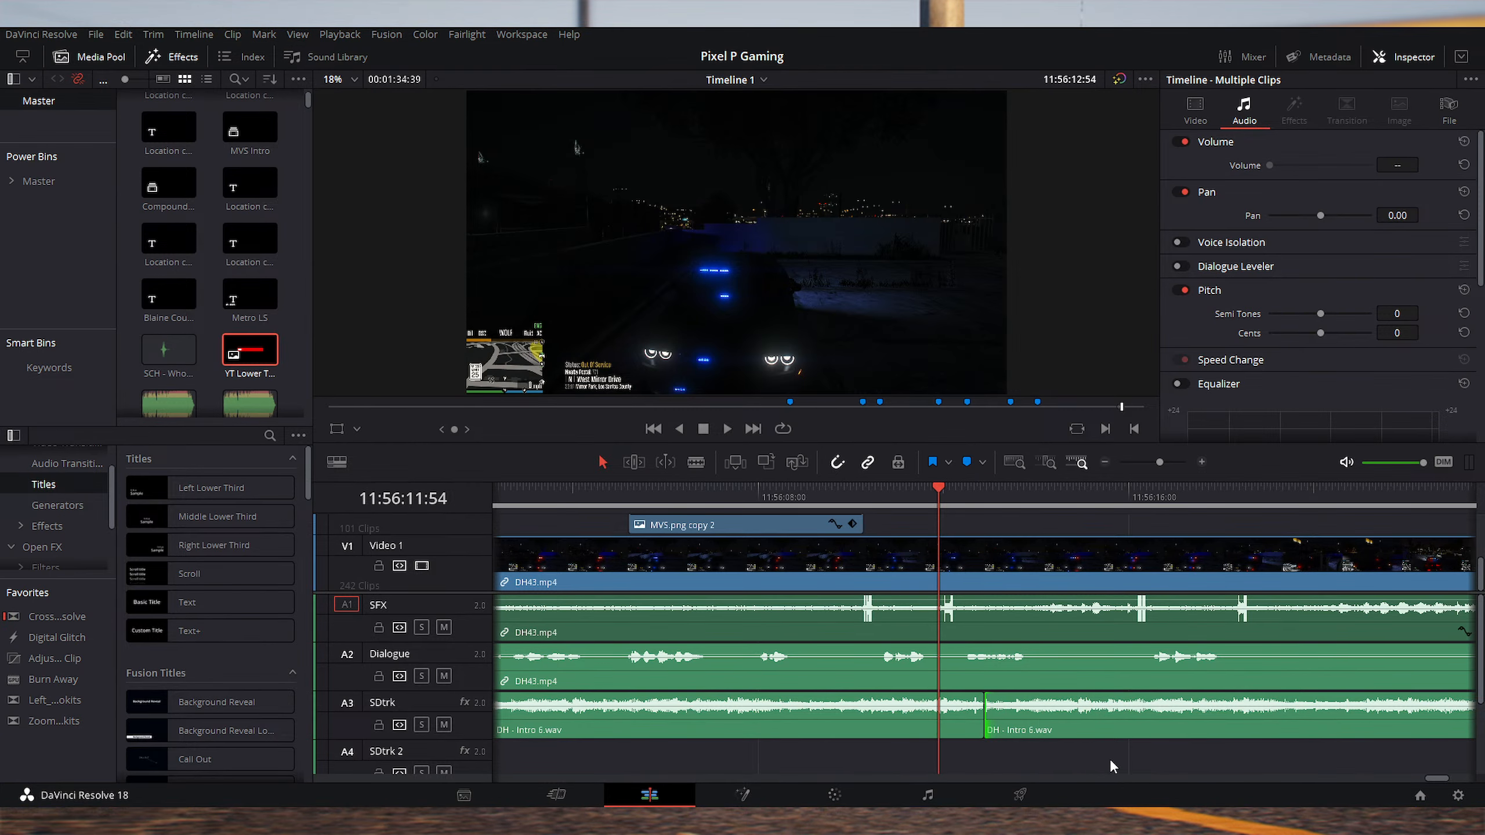
key("space")
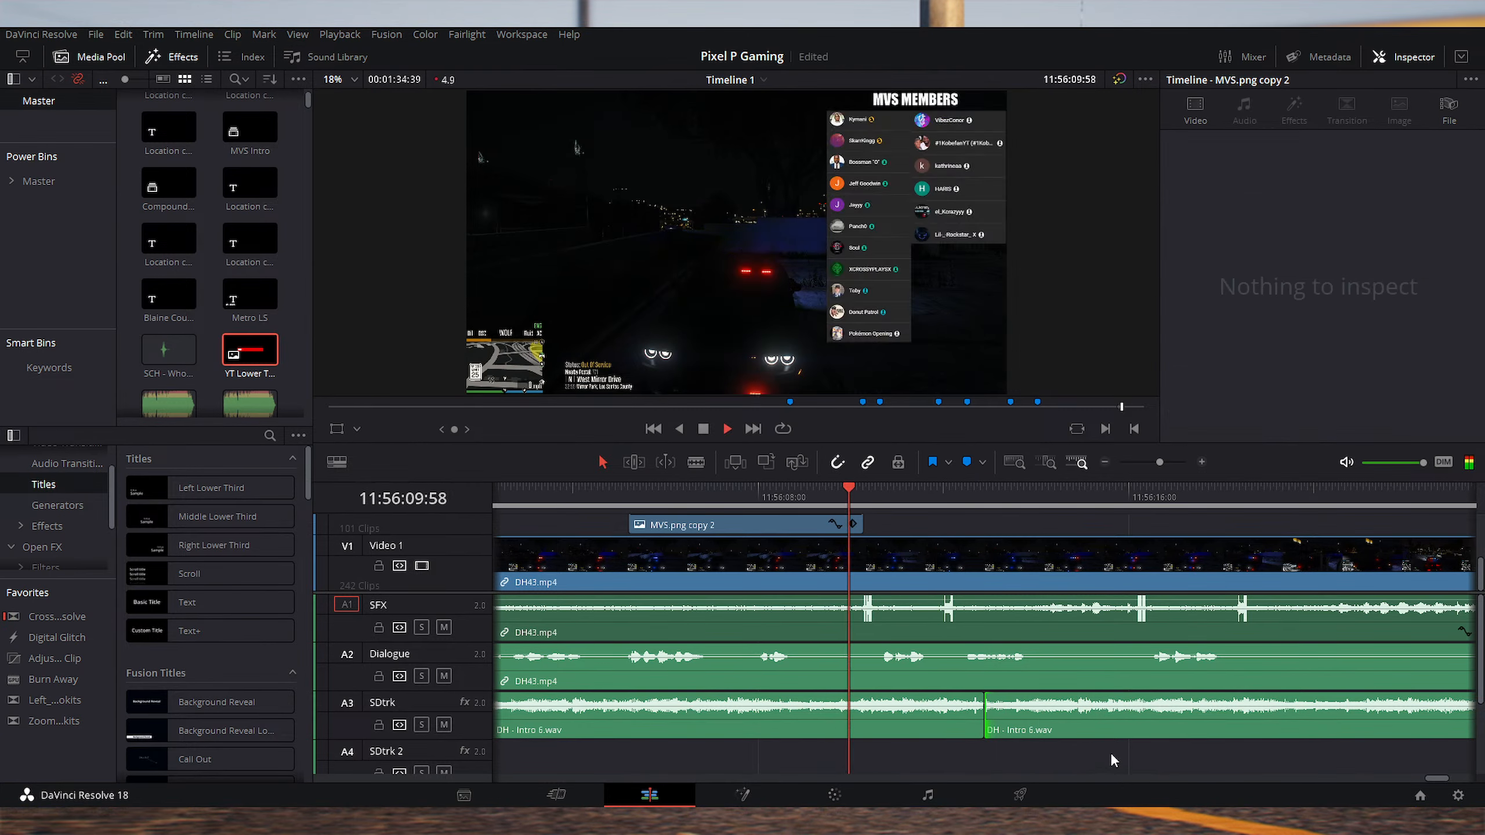
key("space")
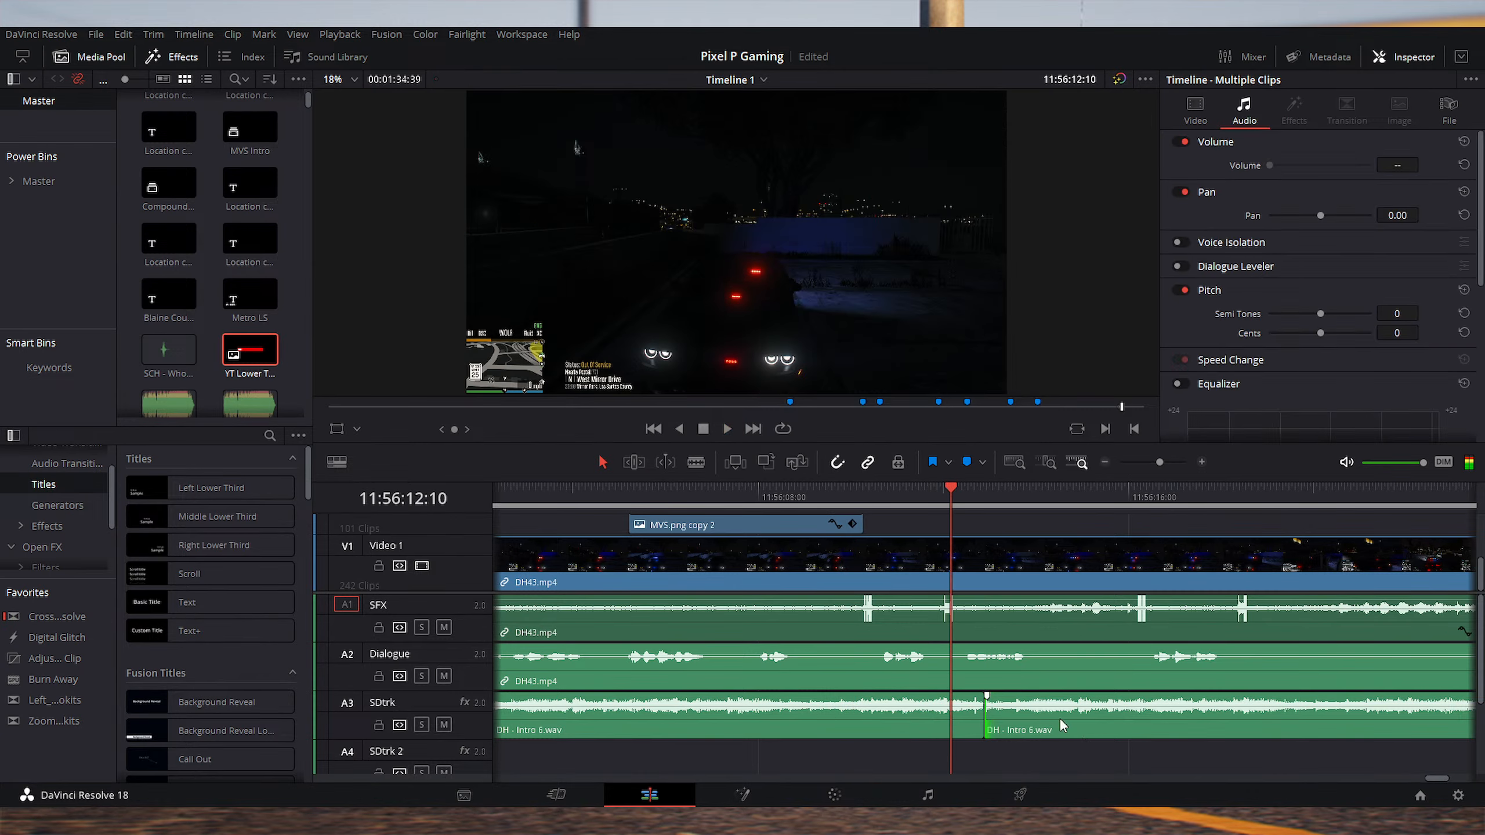
left_click(895, 494)
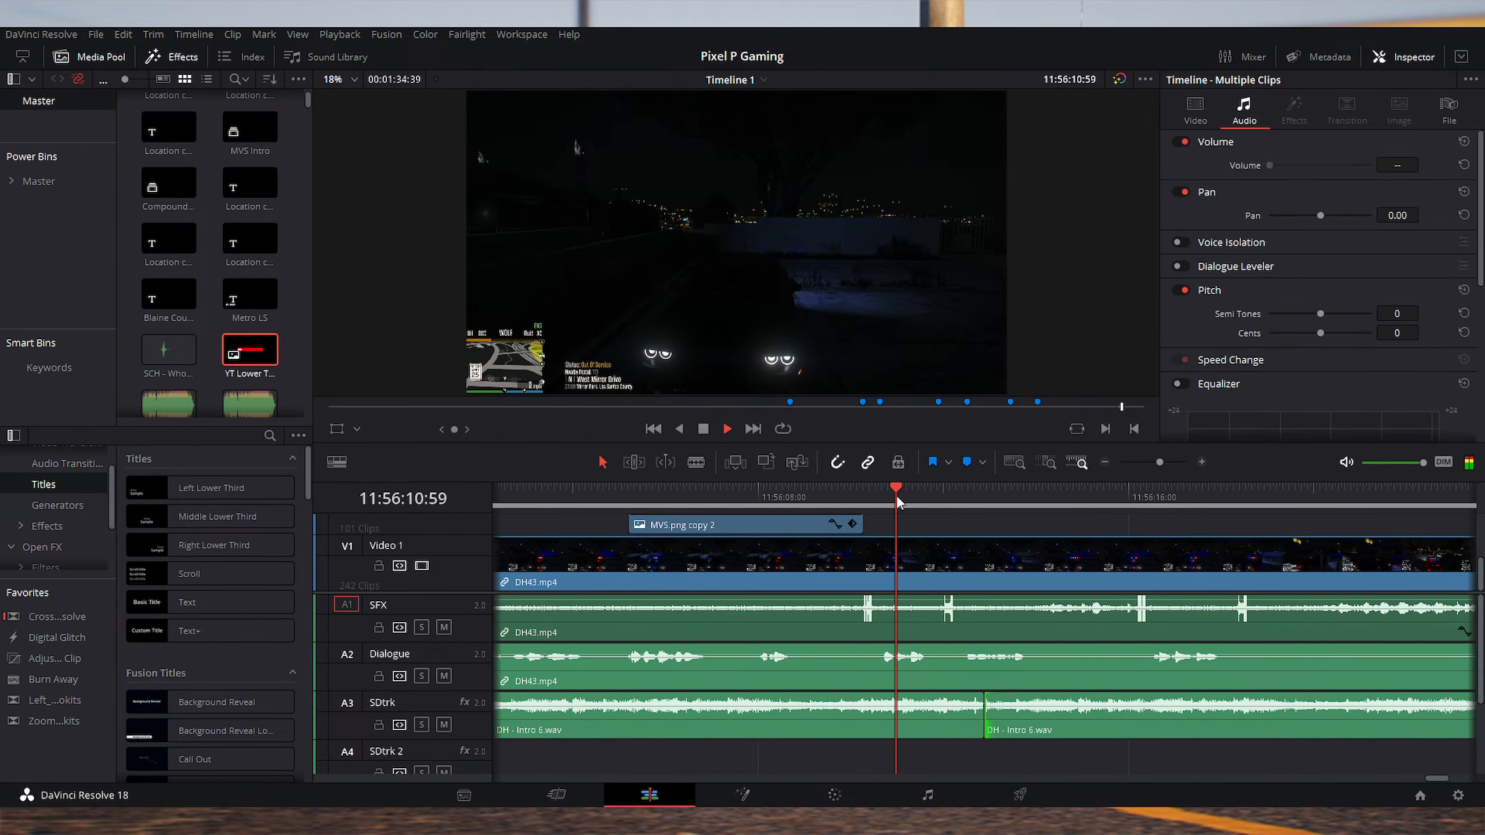
key("space")
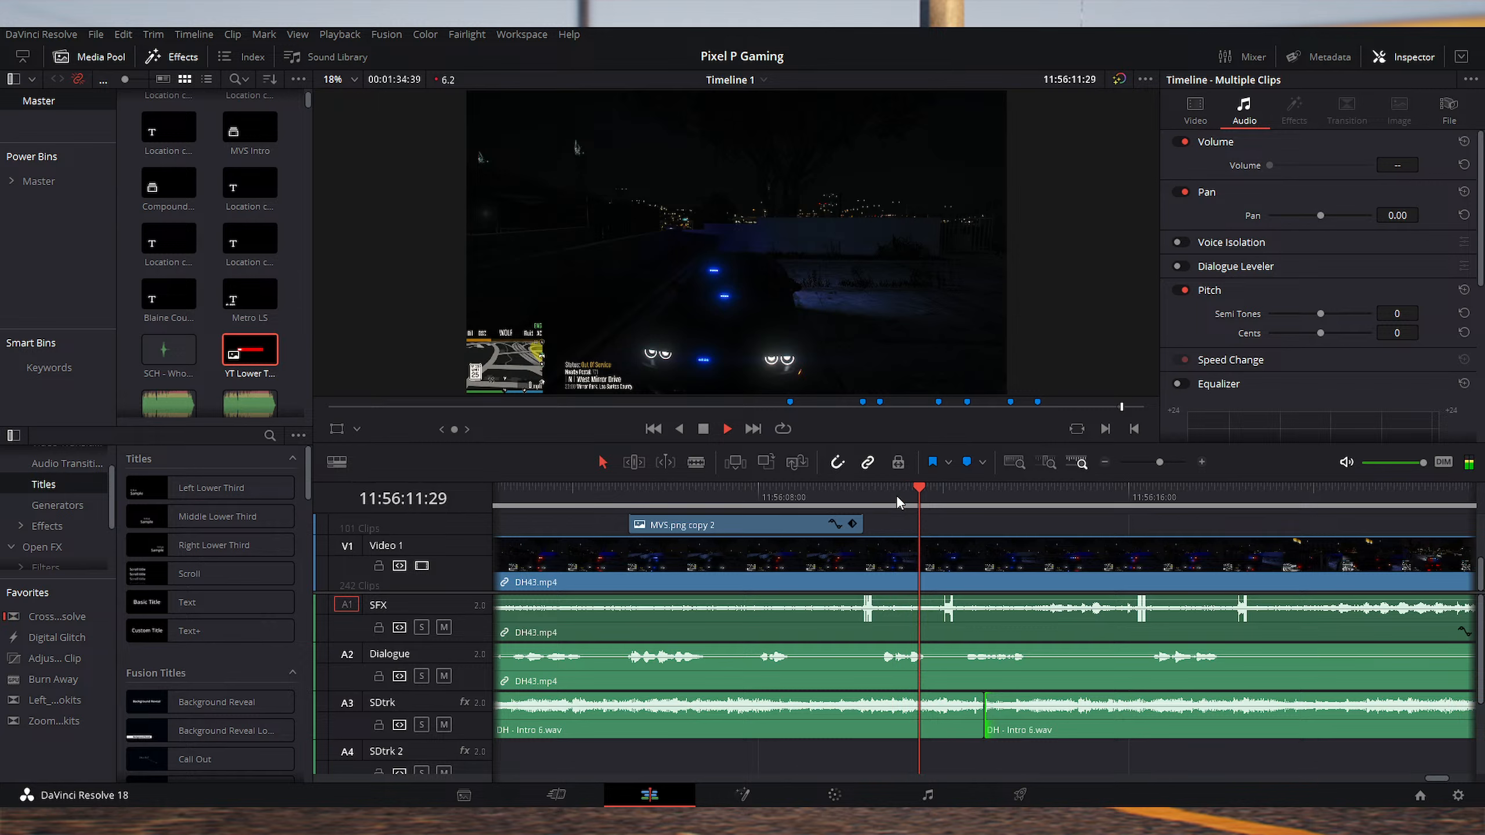
left_click(900, 494)
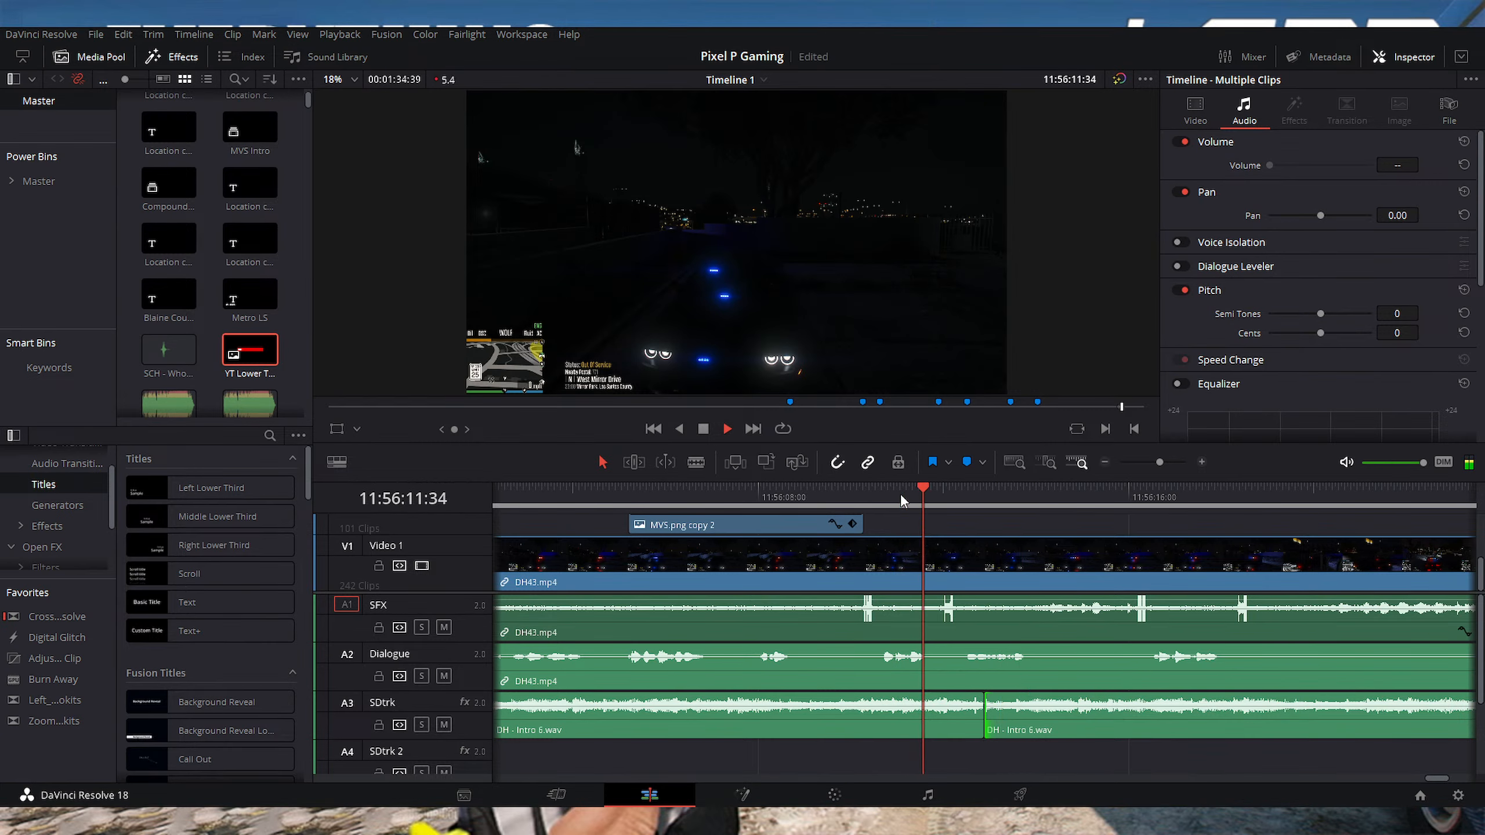
key("space")
key("ctrl+minus")
key("ctrl+equal")
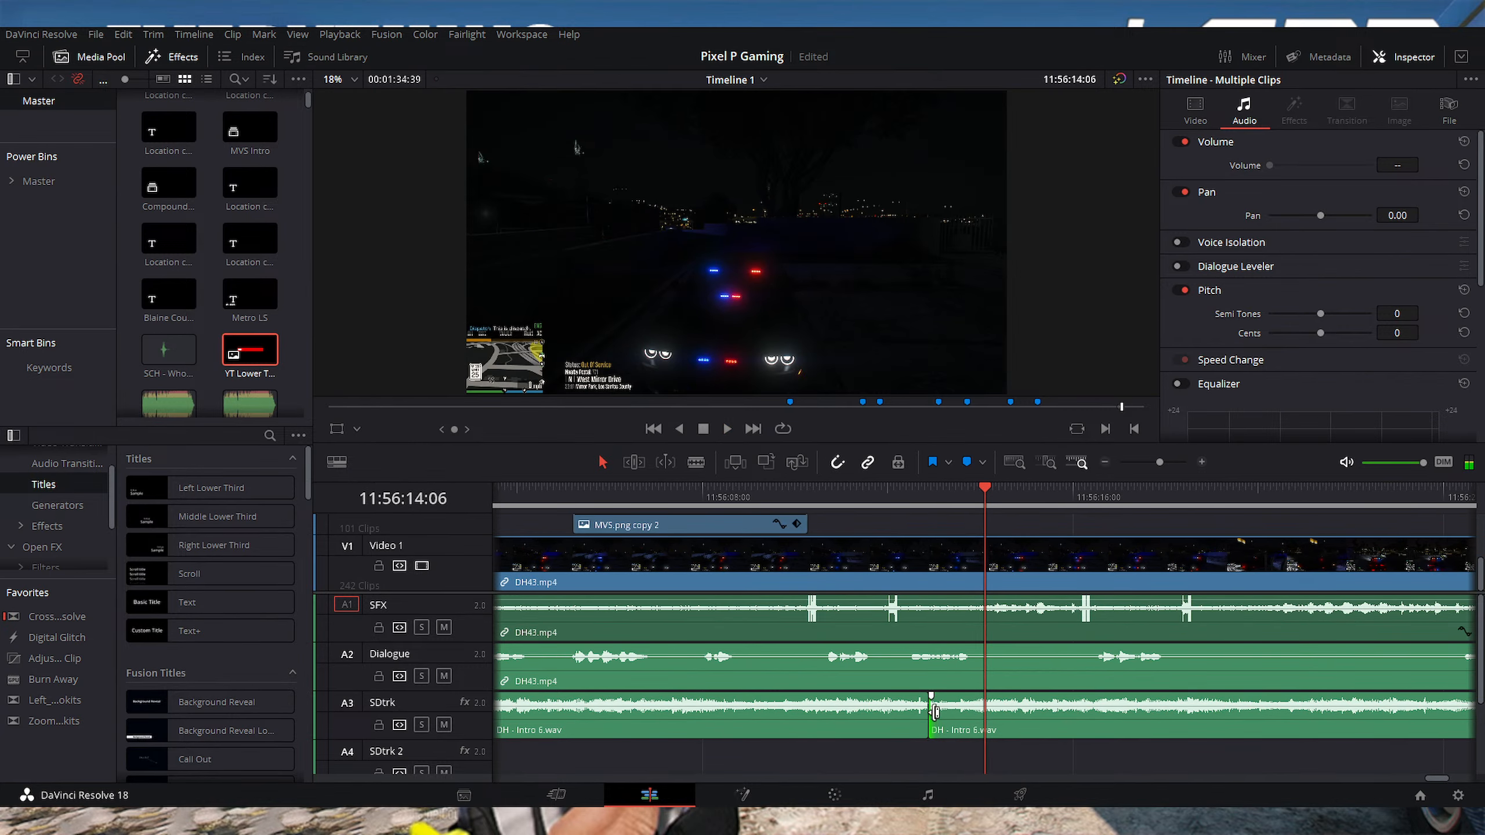
Step: Replay the DH - Intro 6.wav join from about 11:56:12 and listen on into the second piece
left_click(866, 501)
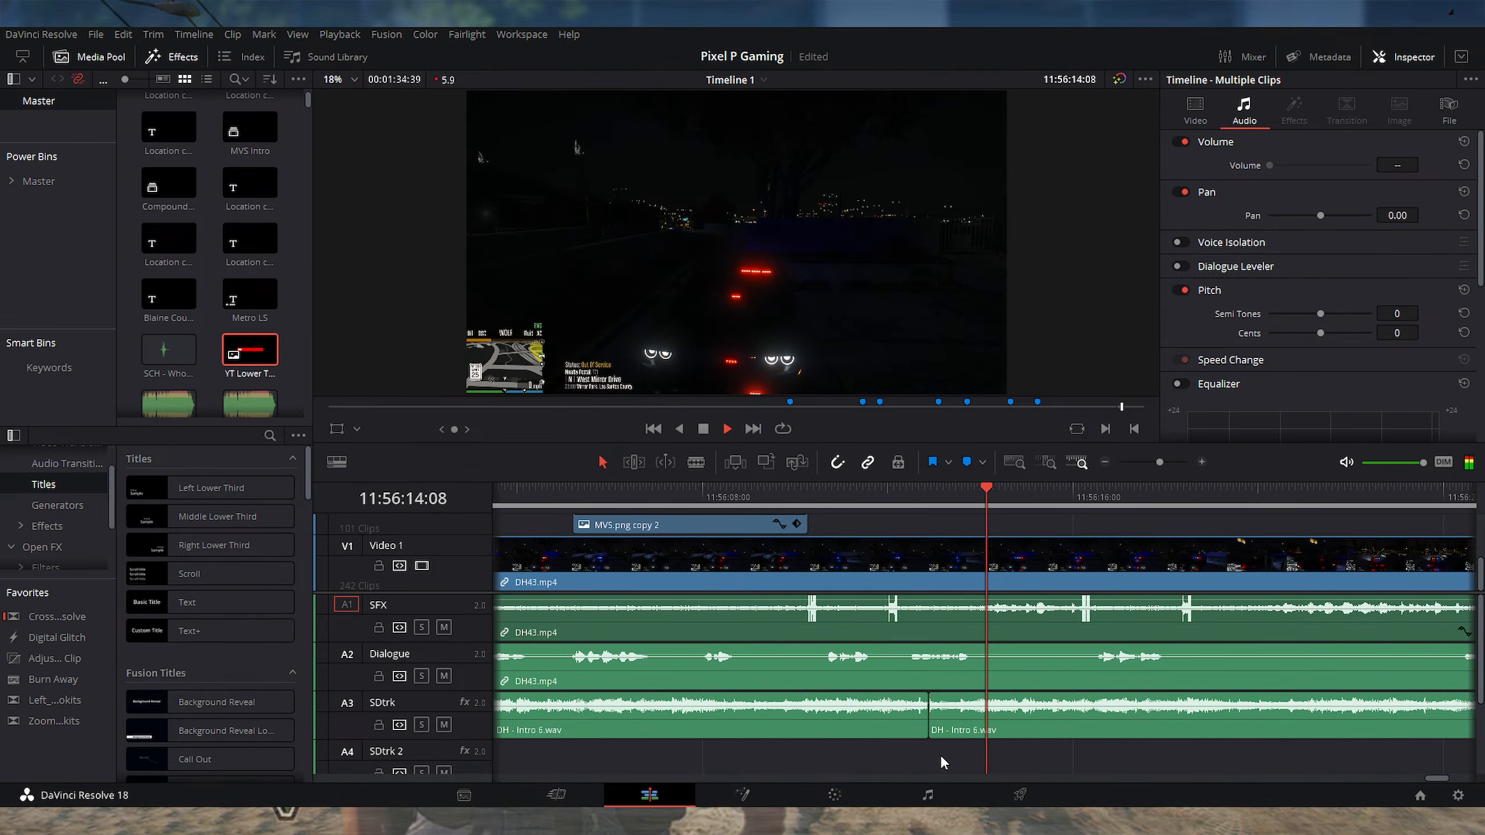
left_click(894, 508)
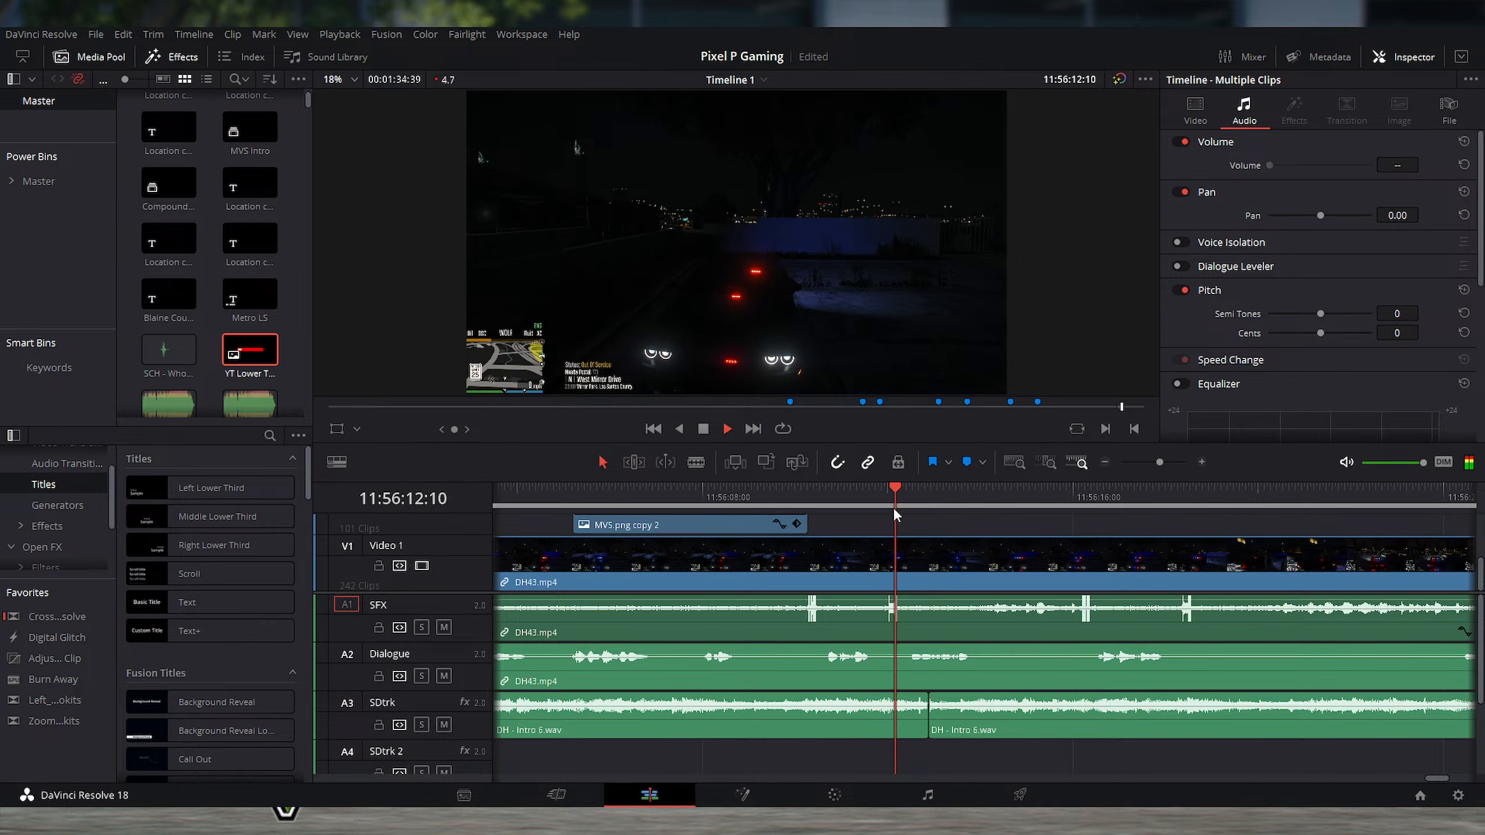
key("space")
scroll(994, 705, "down", 7)
scroll(1027, 758, "up", 7)
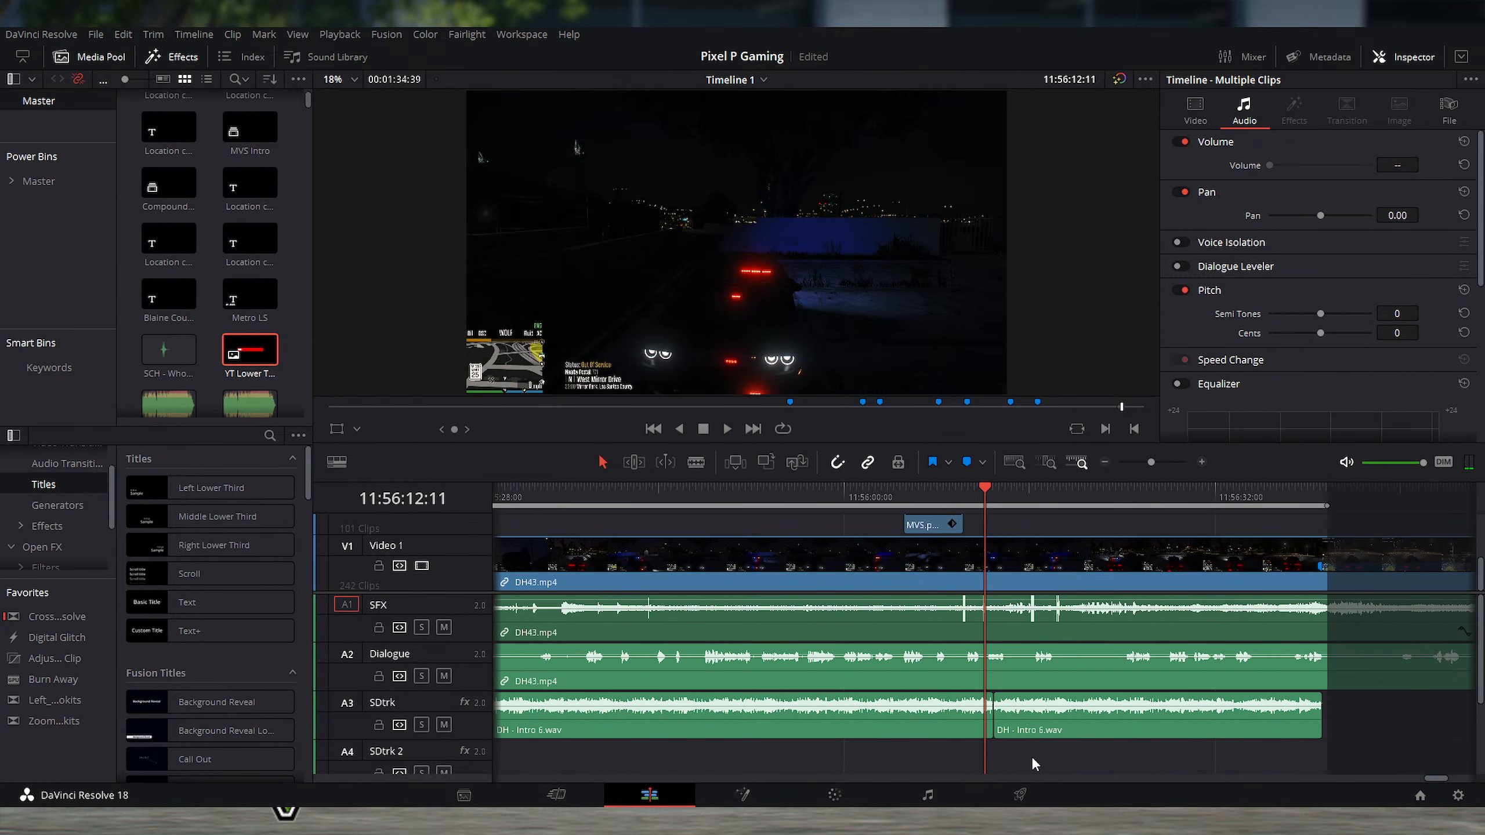
key("space")
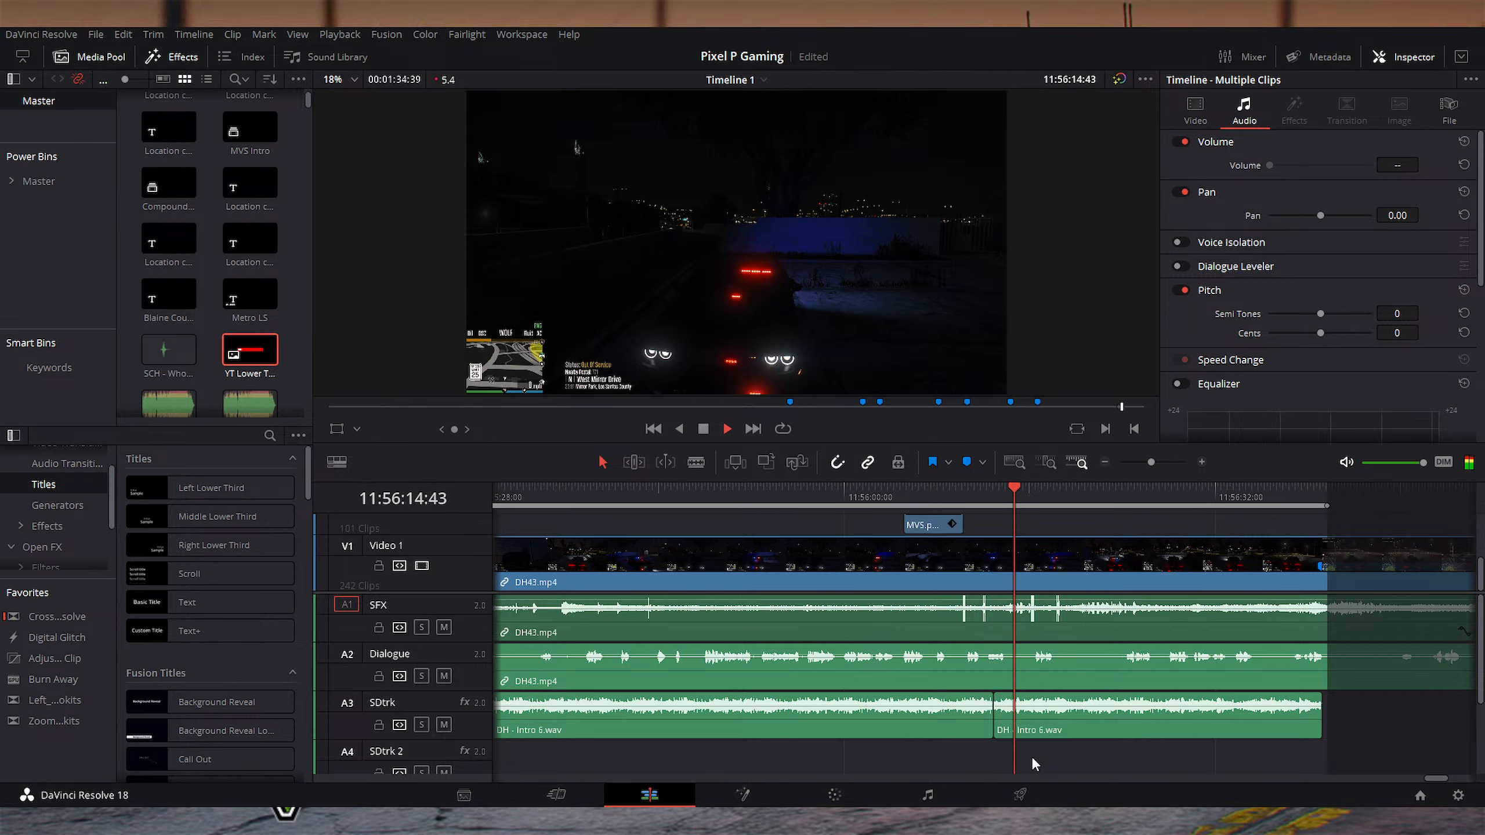
key("space")
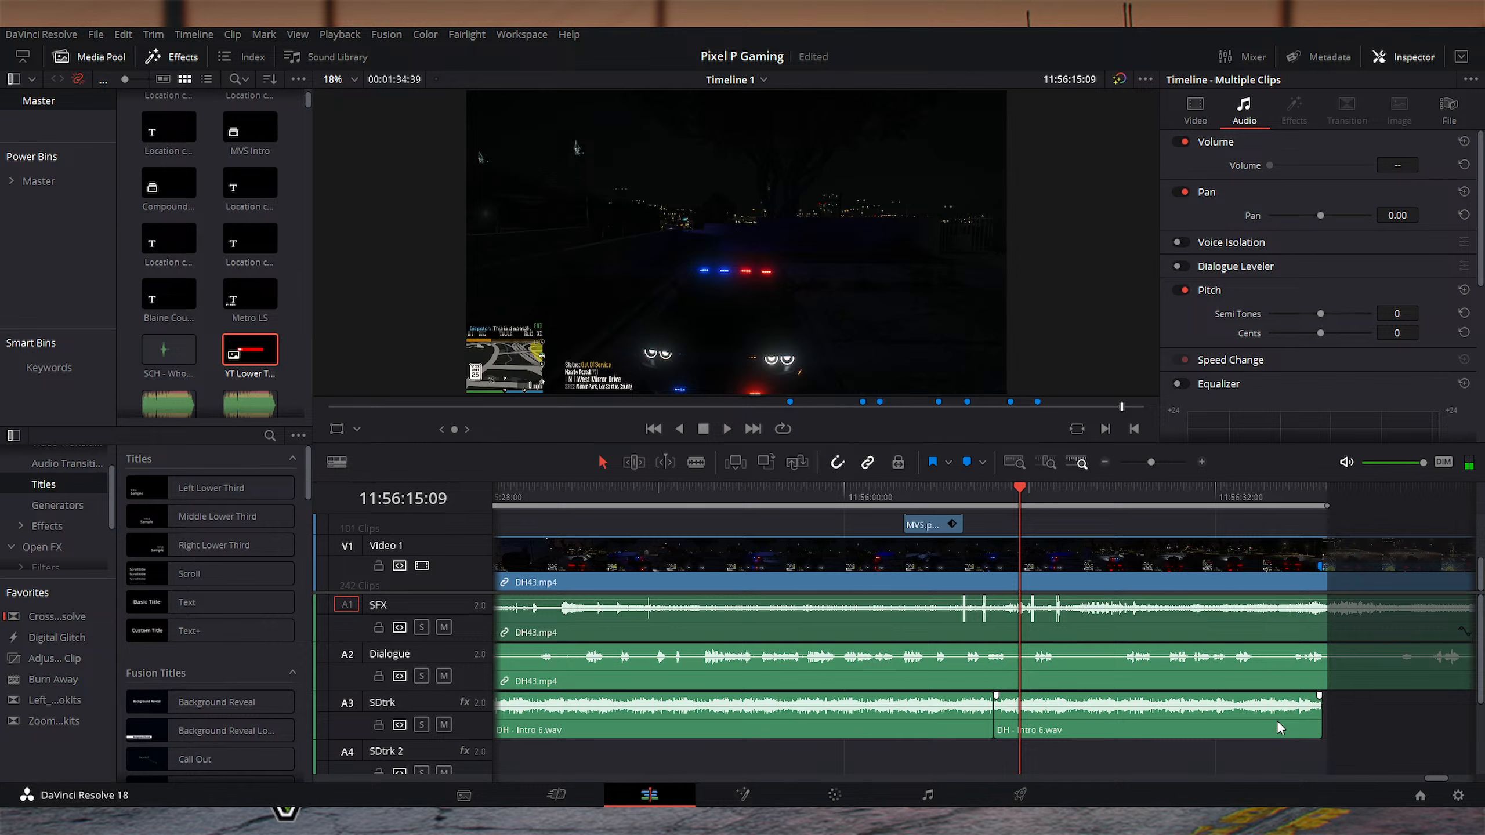
Step: Move the timeline's out point to the end of the second DH - Intro 6.wav piece at 11:56:41:19
left_click(1322, 491)
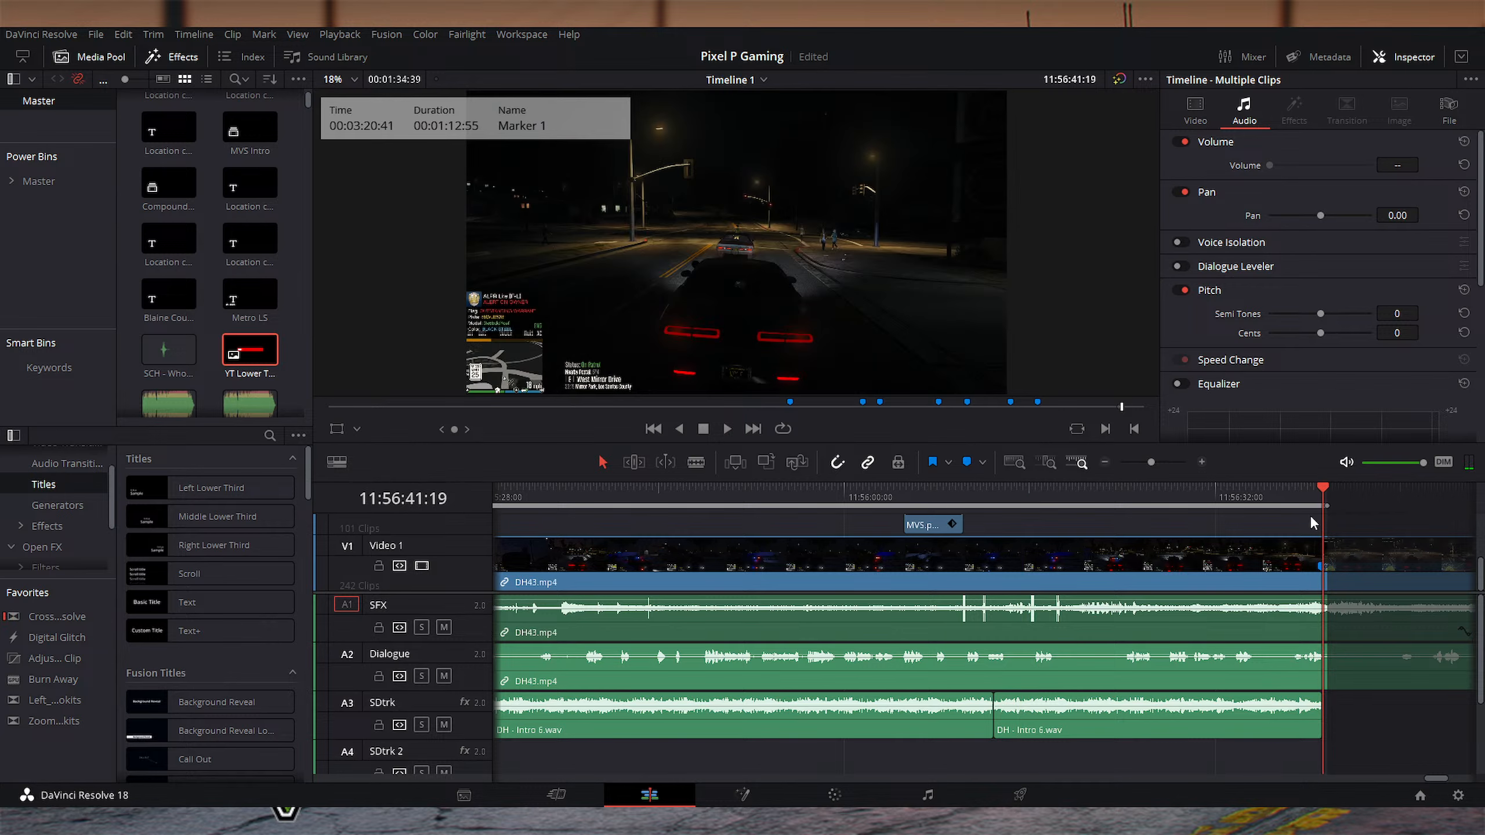
key("ctrl+equal")
key("ctrl+equal")
key("ctrl+equal")
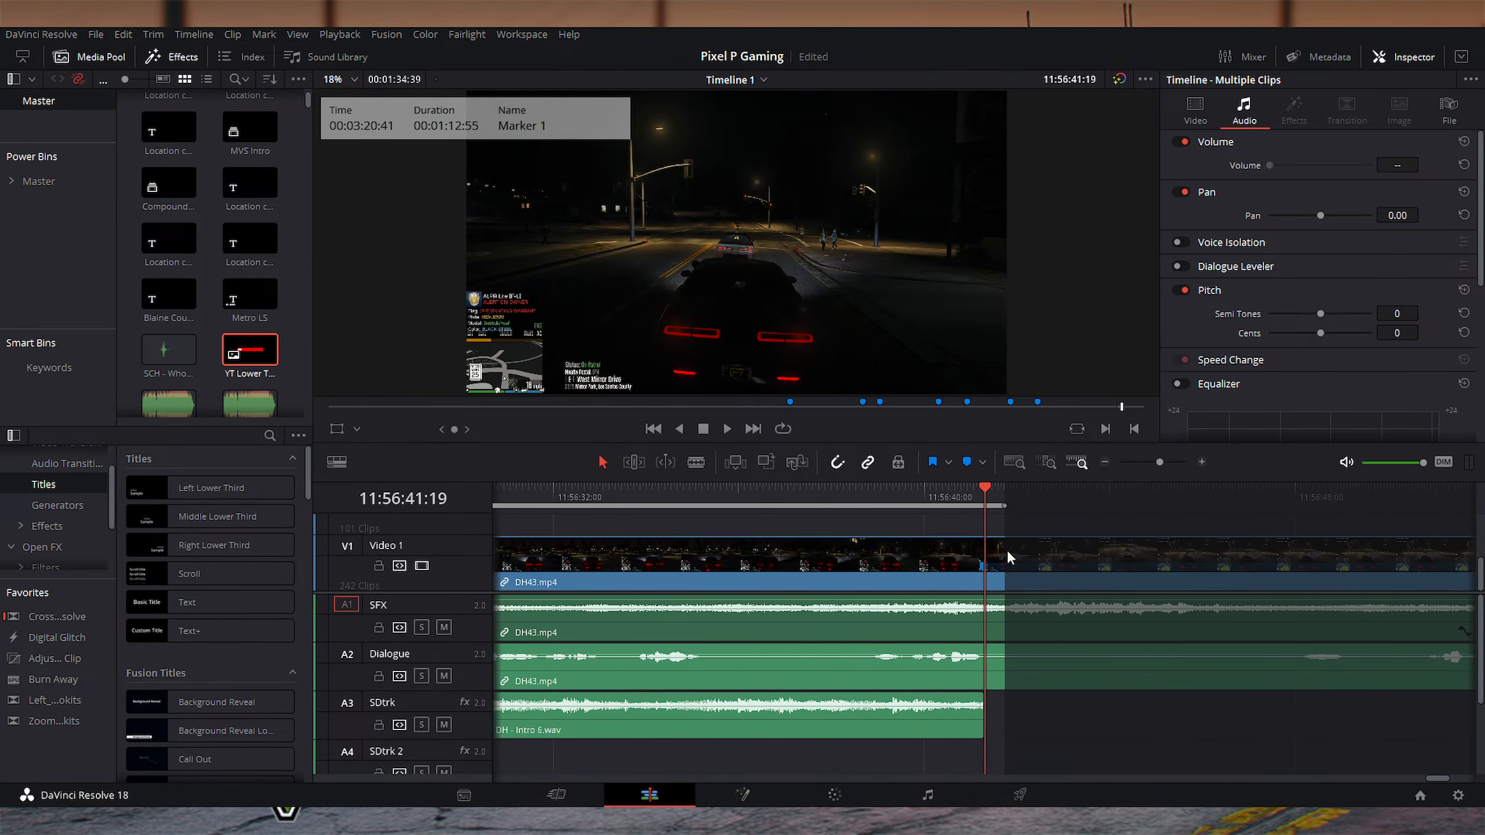
left_click_drag(1024, 506, 985, 506)
key("ctrl+minus")
key("ctrl+minus")
key("ctrl+minus")
key("ctrl+minus")
key("ctrl+minus")
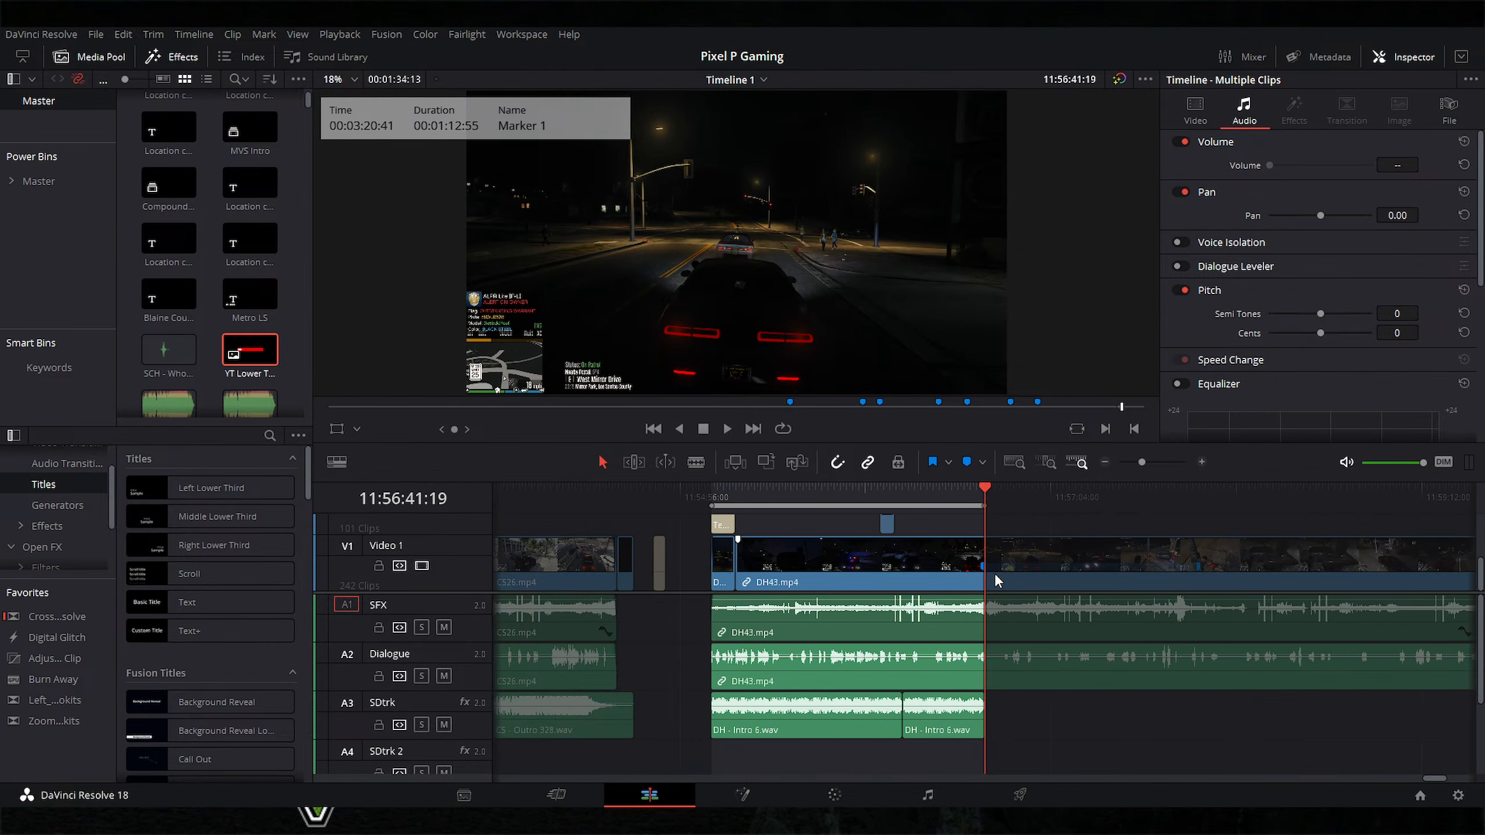
Step: Go back to 11:56:11:31 and play across the DH - Intro 6.wav join once more
key("ctrl+equal")
key("ctrl+equal")
left_click(640, 501)
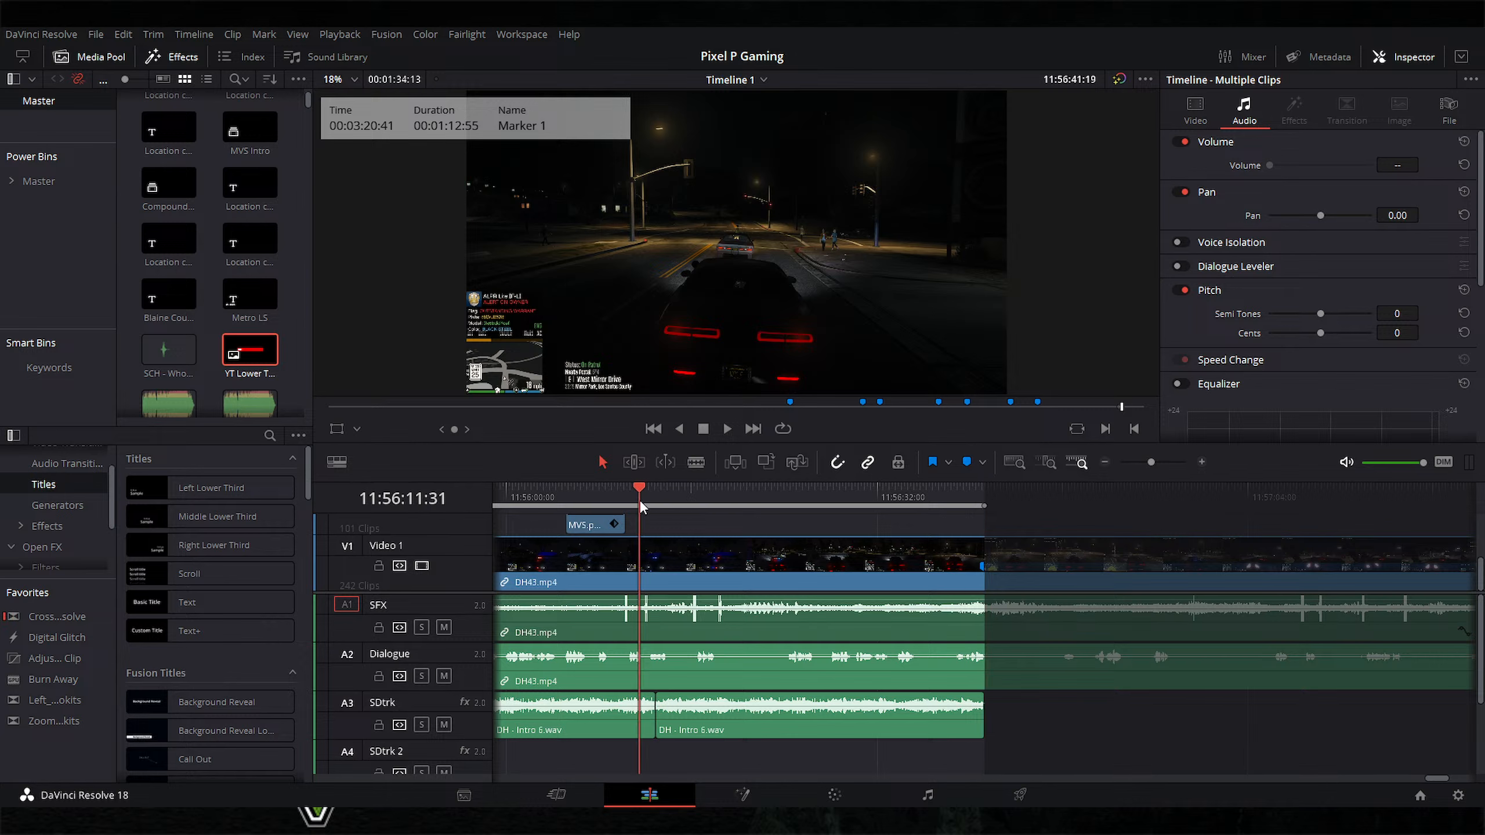
key("ctrl+equal")
key("ctrl+equal")
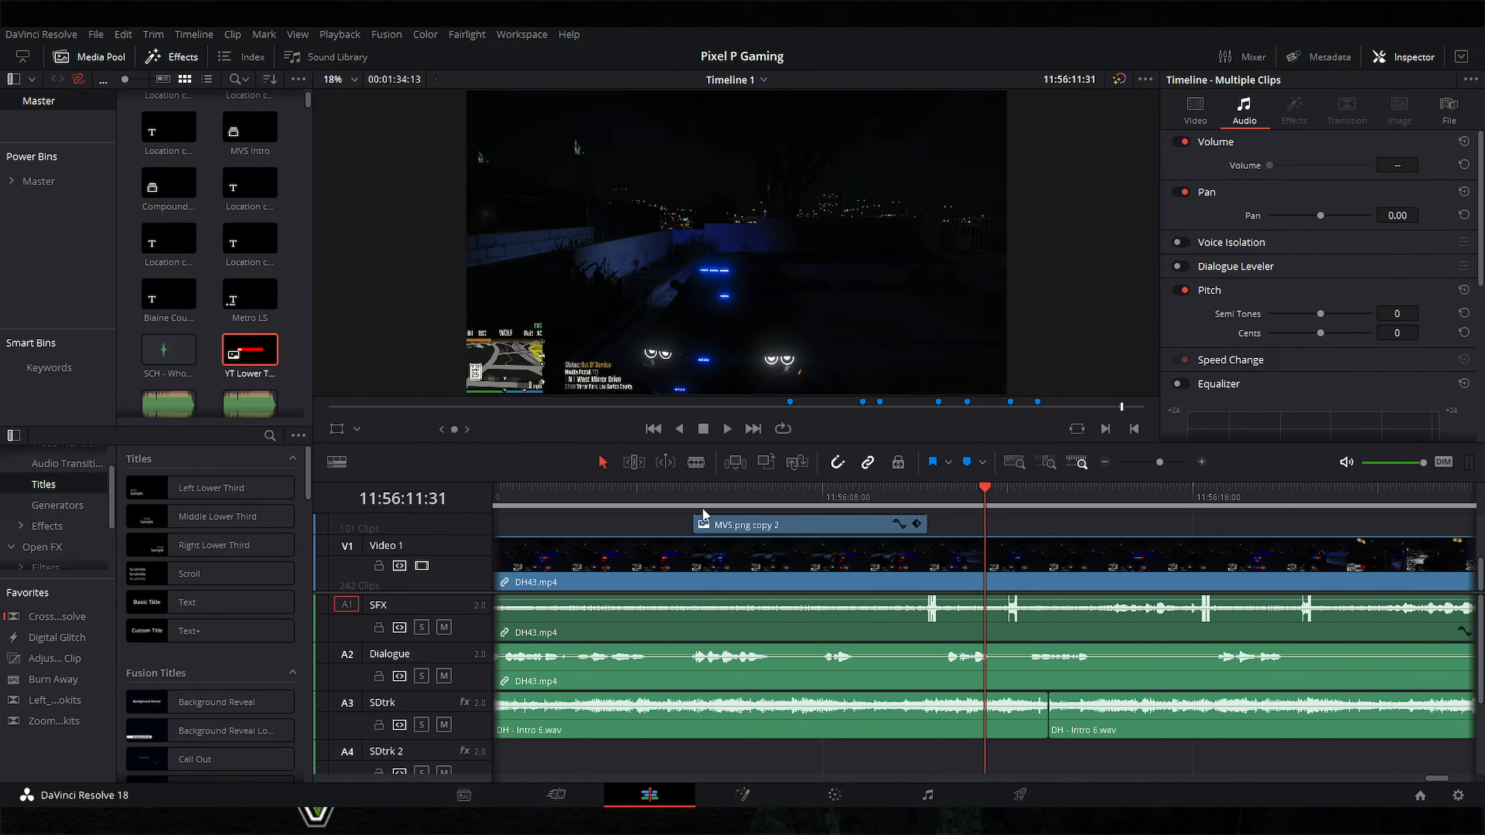
key("space")
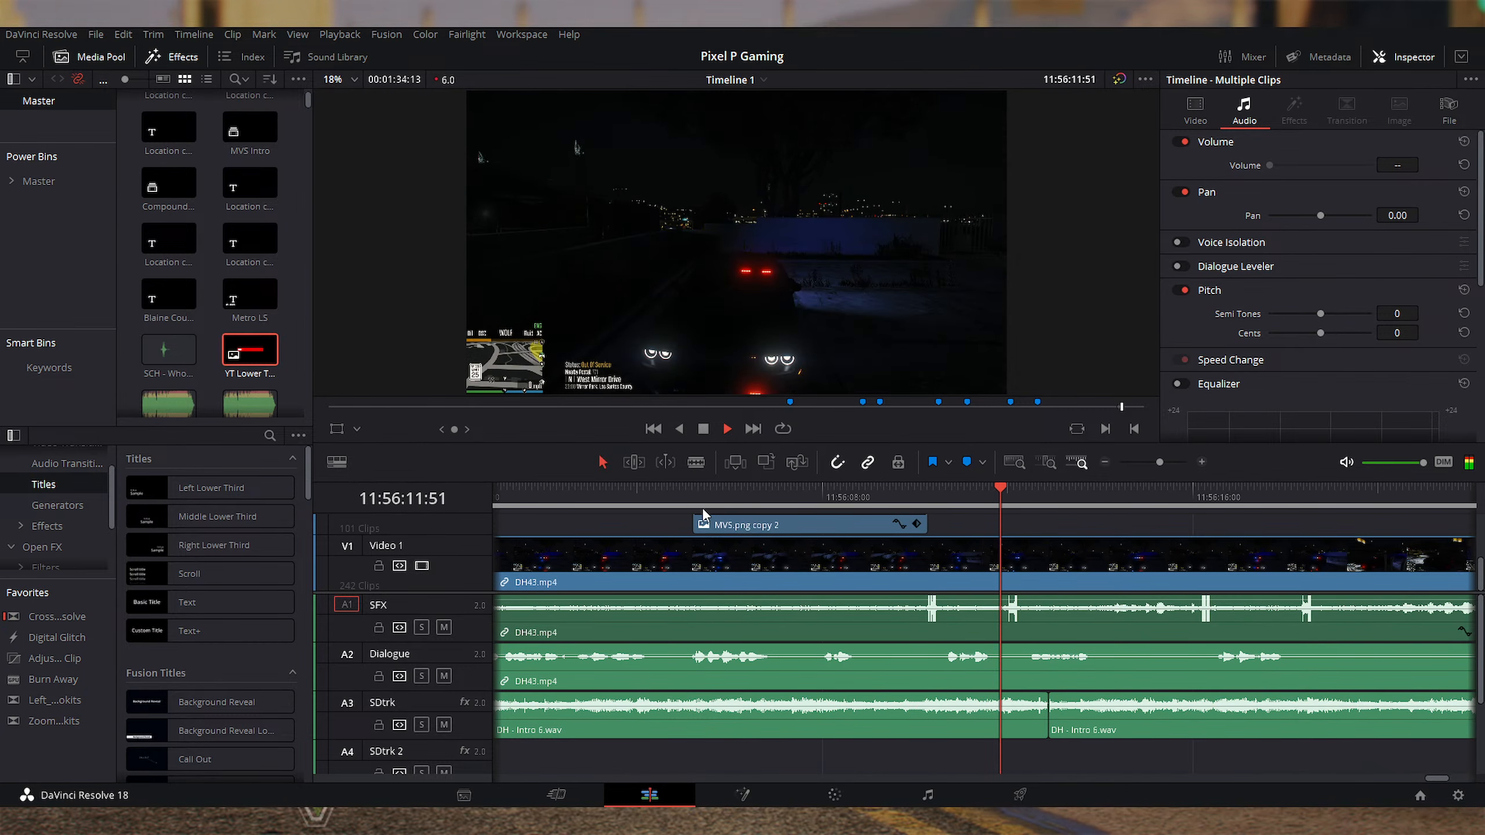
key("space")
Step: Place DH - Action.wav on the SDtrk track directly after the second DH - Intro 6.wav piece
key("ctrl+minus")
key("ctrl+minus")
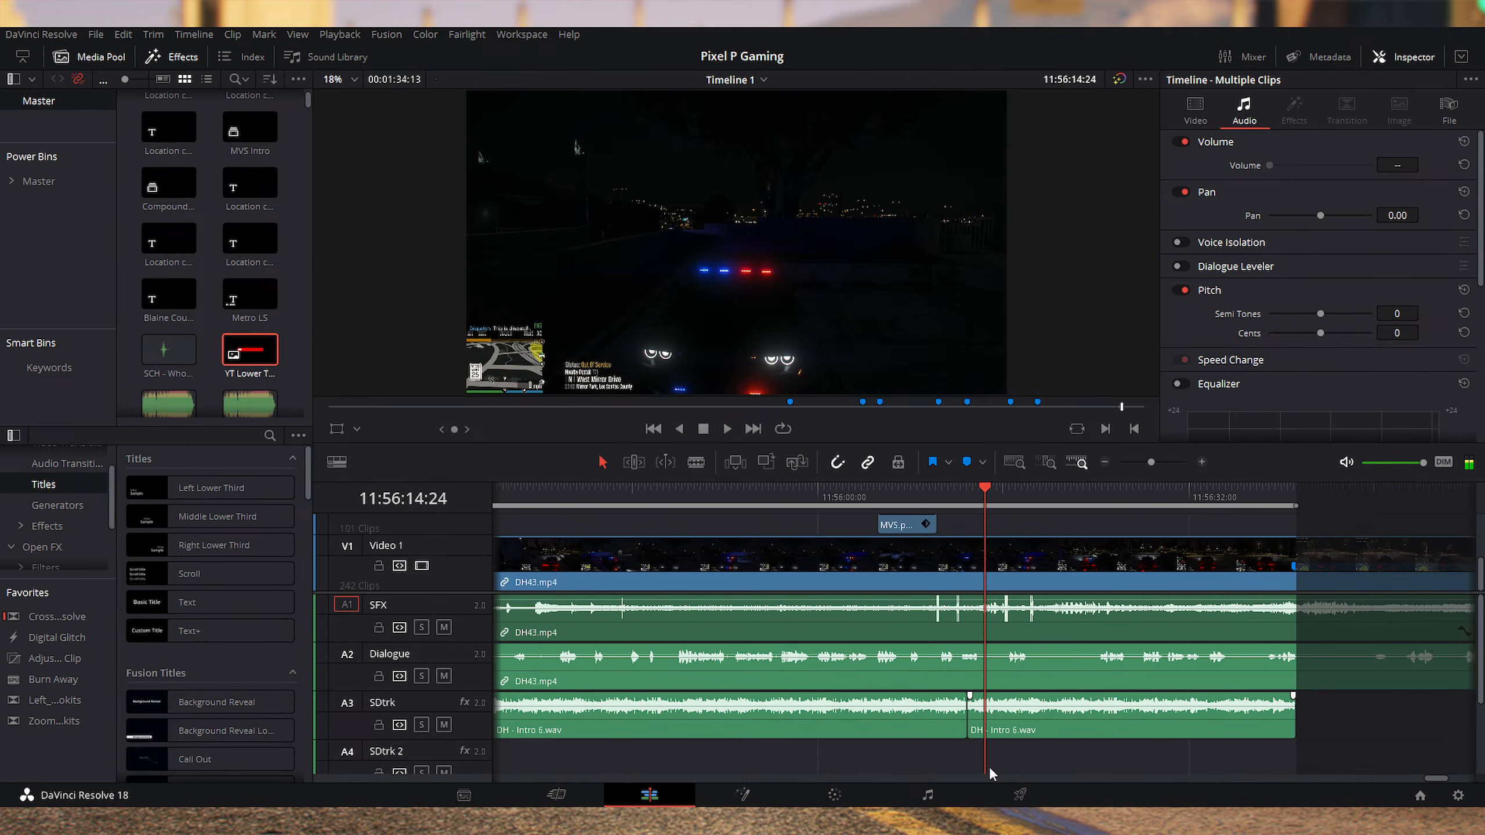
key("ctrl+minus")
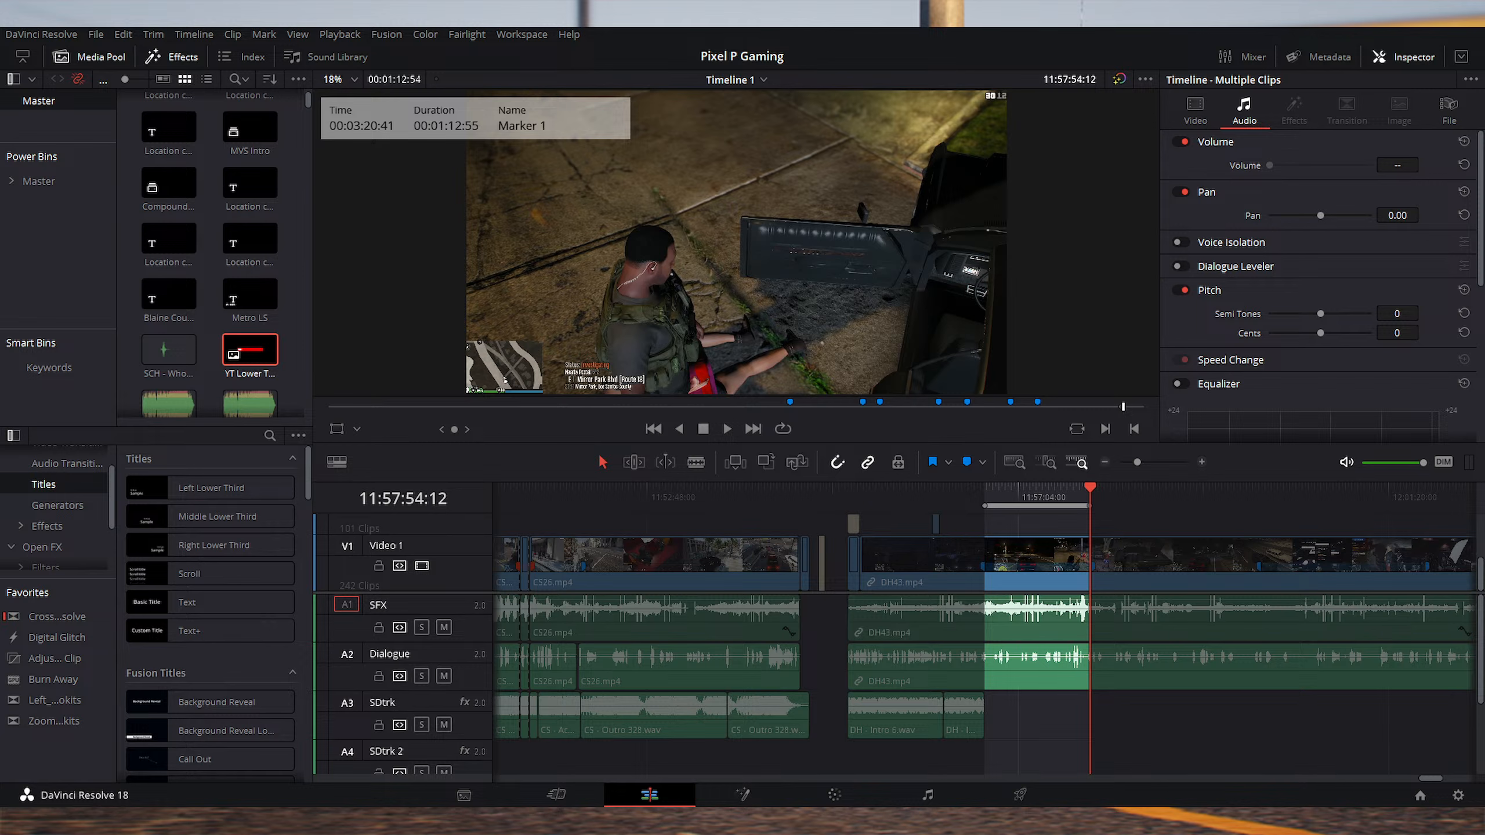
left_click_drag(1110, 716, 1051, 716)
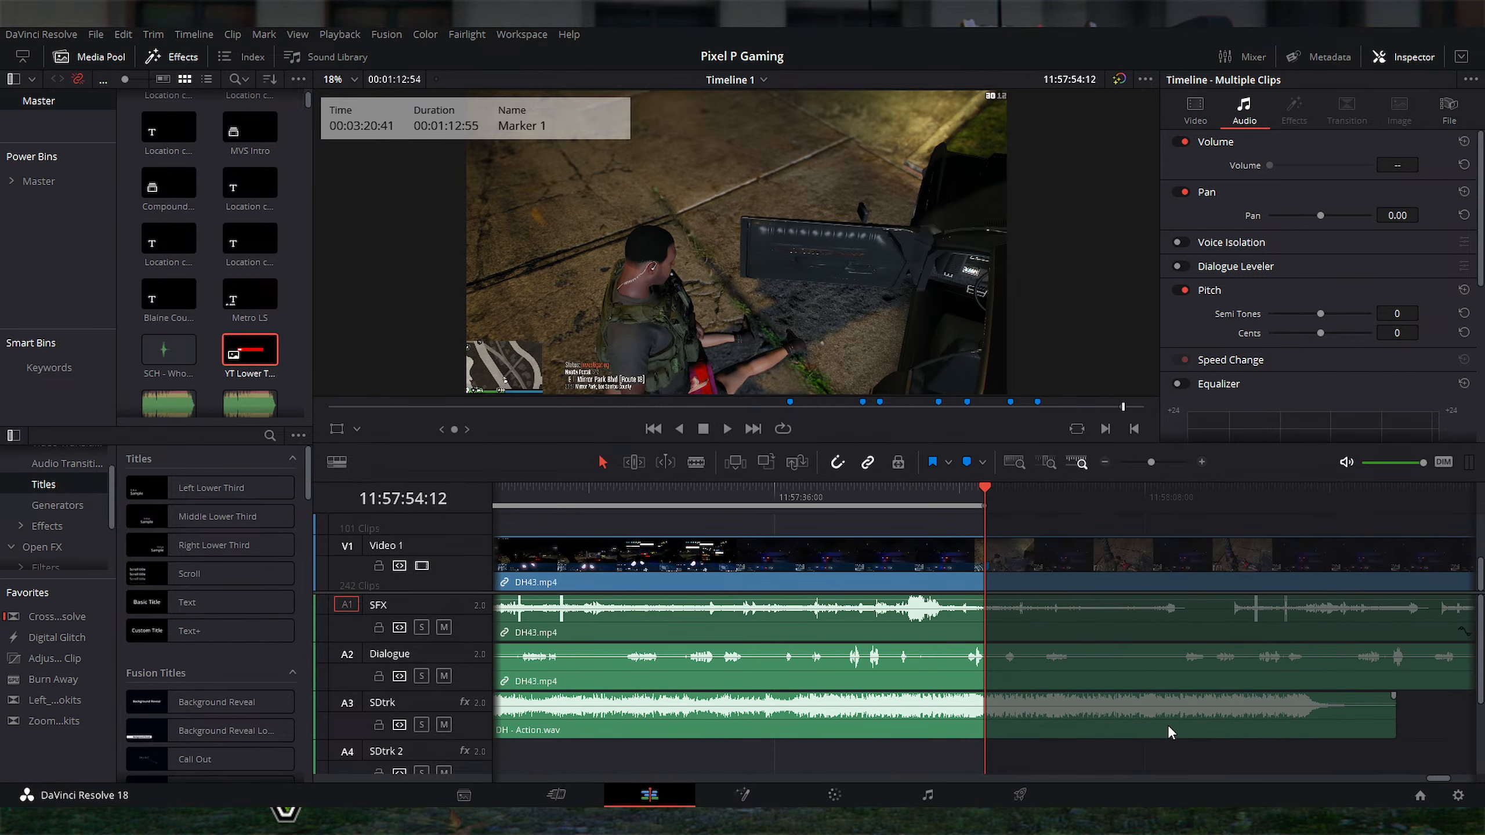
Step: Split DH - Action.wav at 11:57:54:12 and move its end piece back over the first so it finishes at that point
key("ctrl+minus")
key("ctrl+minus")
left_click(1018, 721)
key("ctrl+b")
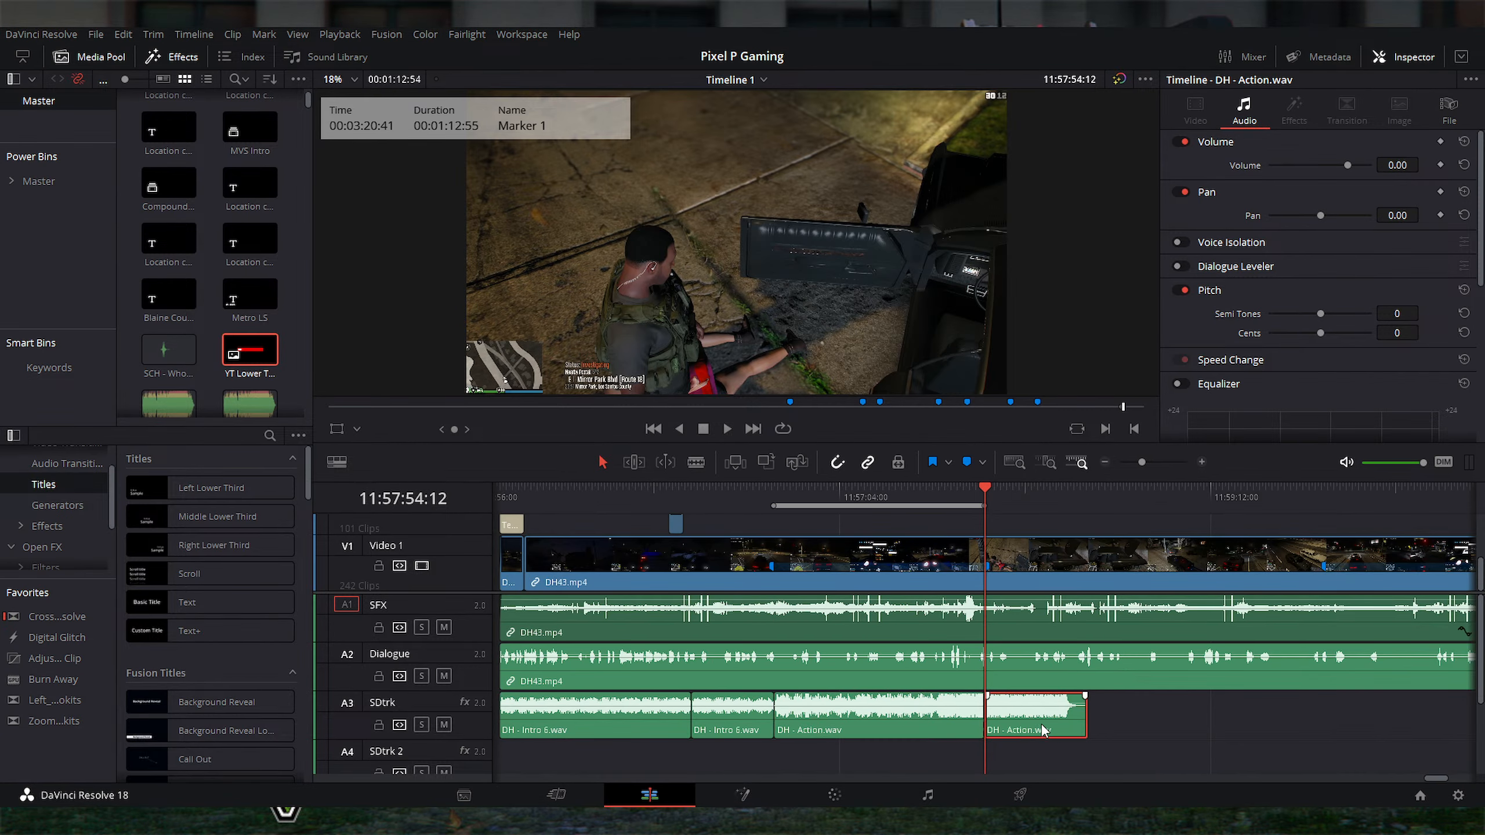
left_click_drag(1042, 723, 936, 728)
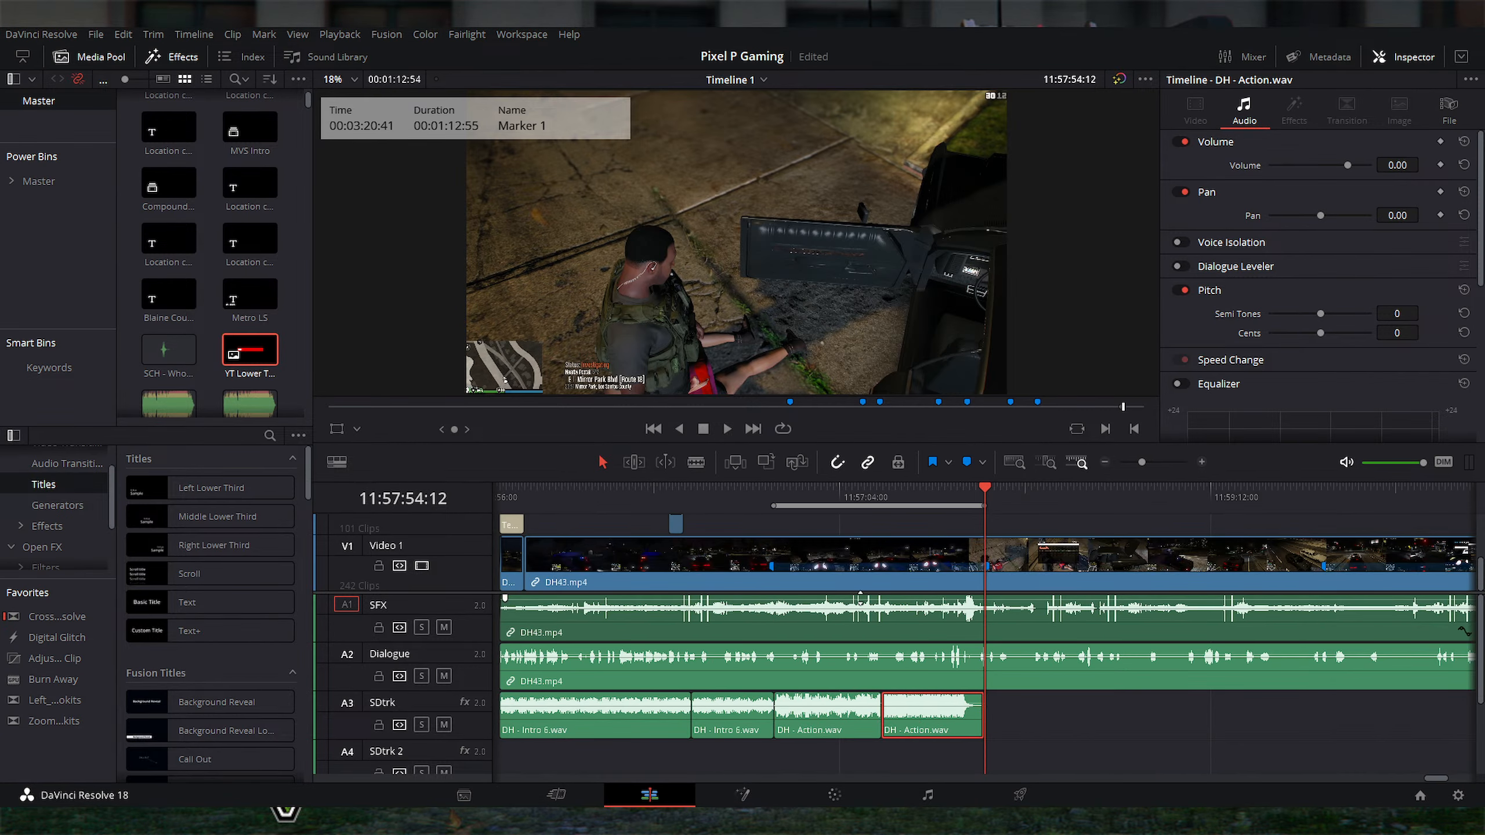
Step: Play the timeline across the DH - Action.wav join at about 11:57:18:39, starting a couple of seconds before it
left_click(886, 502)
key("ctrl+equal")
key("ctrl+equal")
key("ctrl+equal")
key("ctrl+minus")
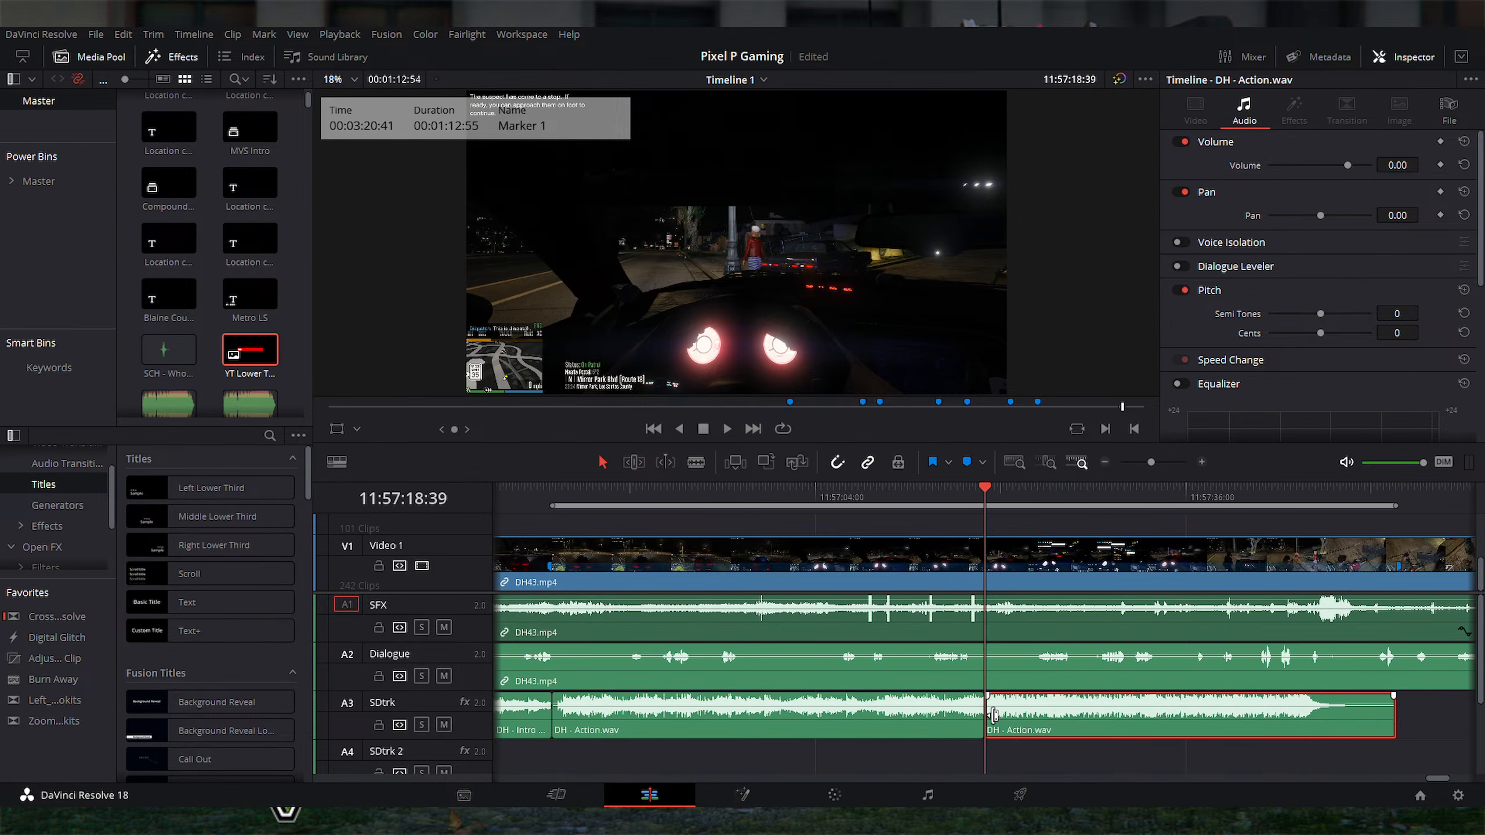
key("shift+Left")
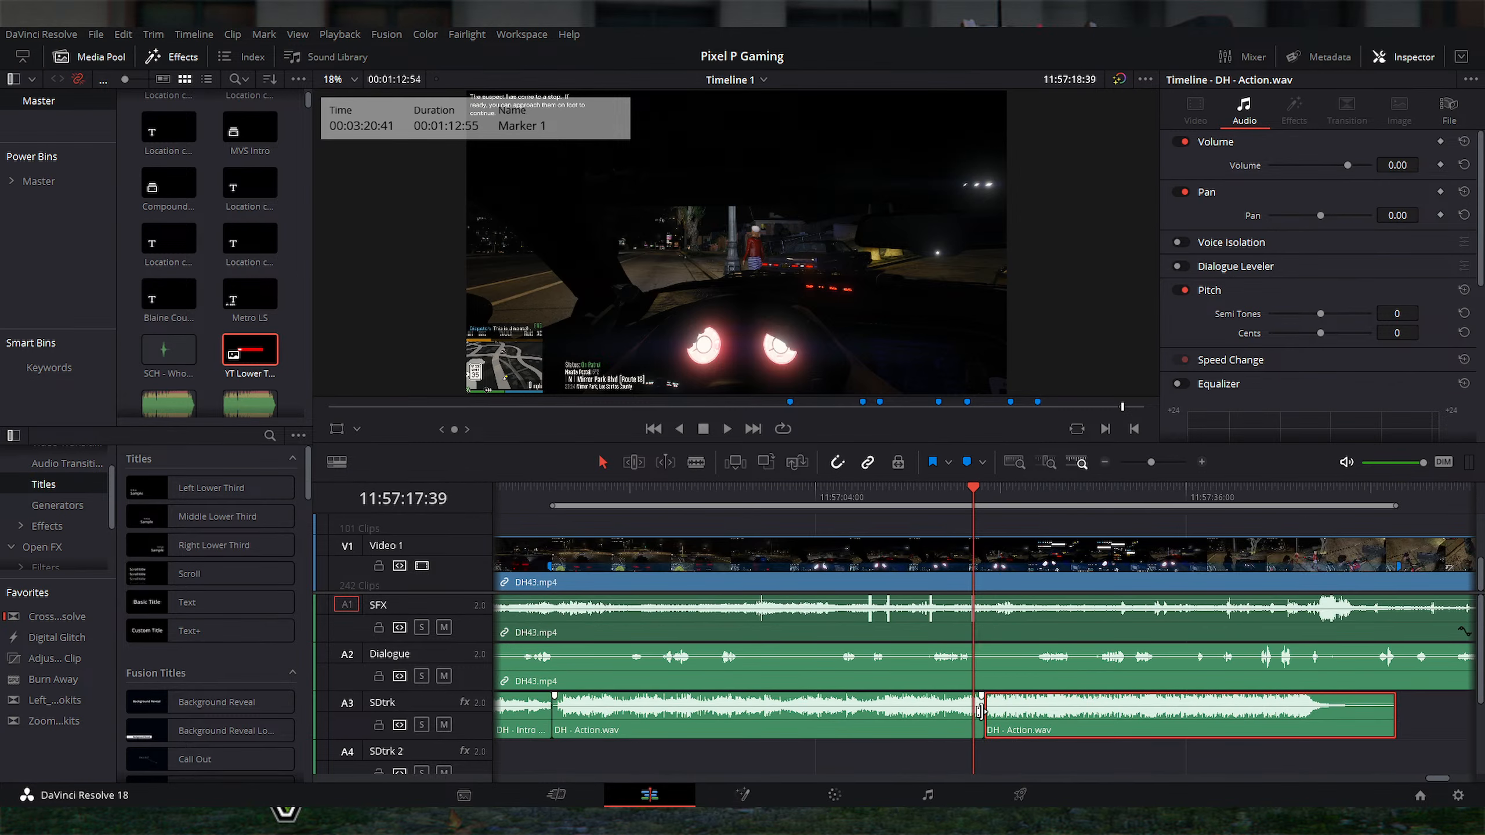
key("shift+Left")
key("space")
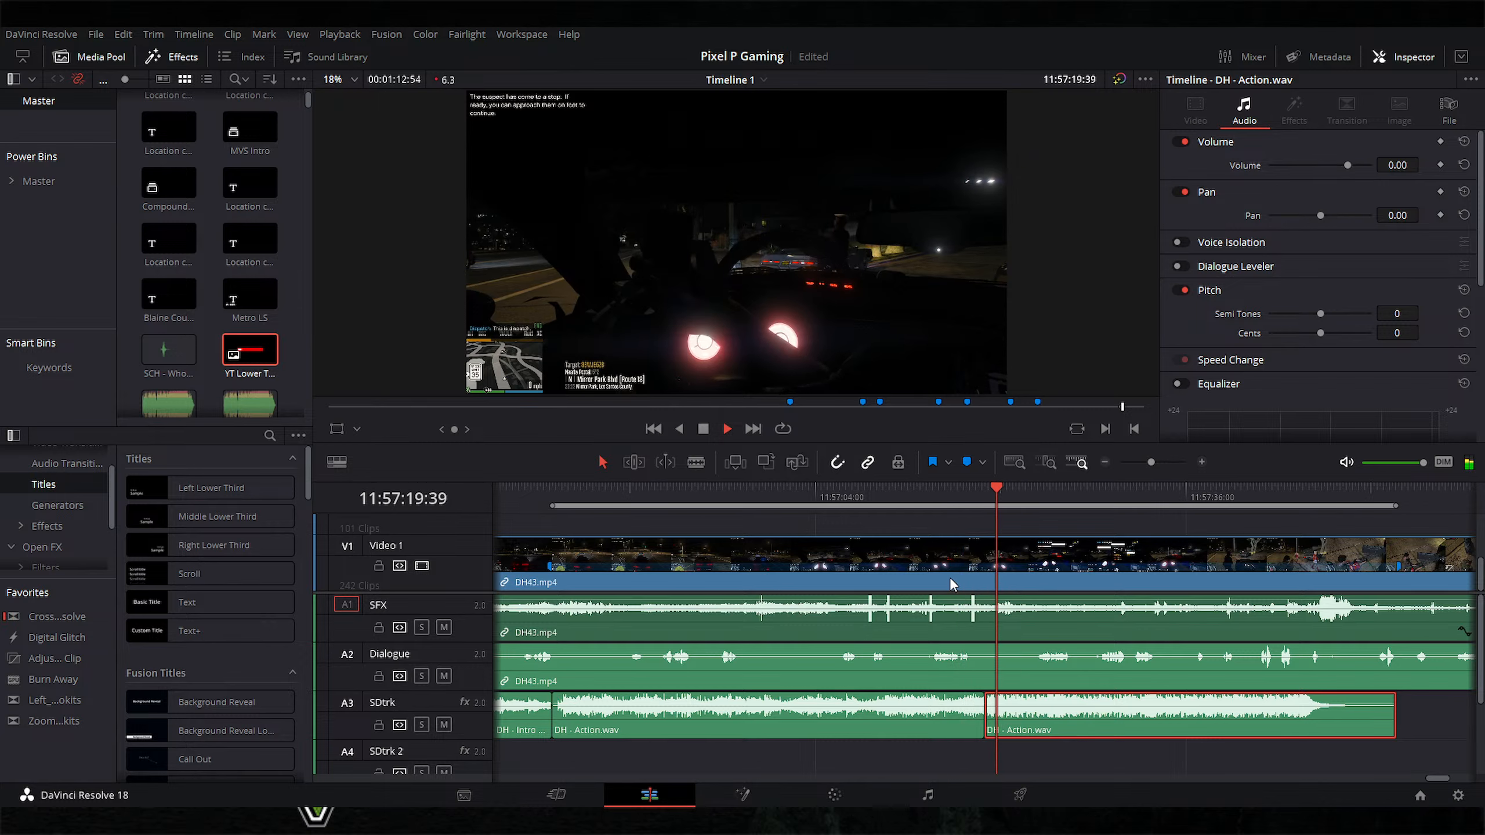
left_click(957, 502)
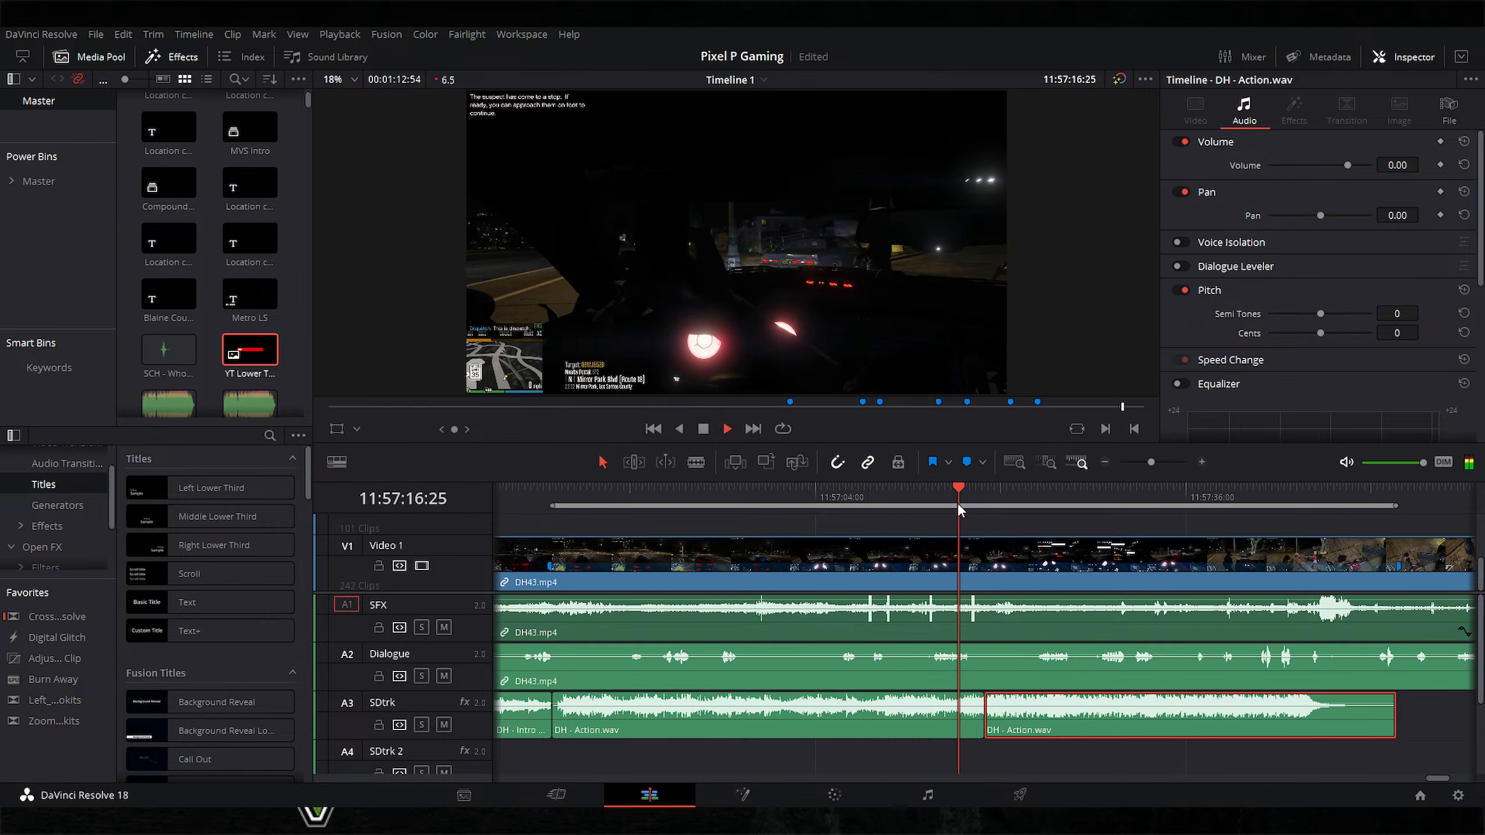
key("space")
Step: Roll the edit point between the two DH - Action.wav pieces back to about 11:57:15 and save the project
left_click_drag(984, 707, 947, 707)
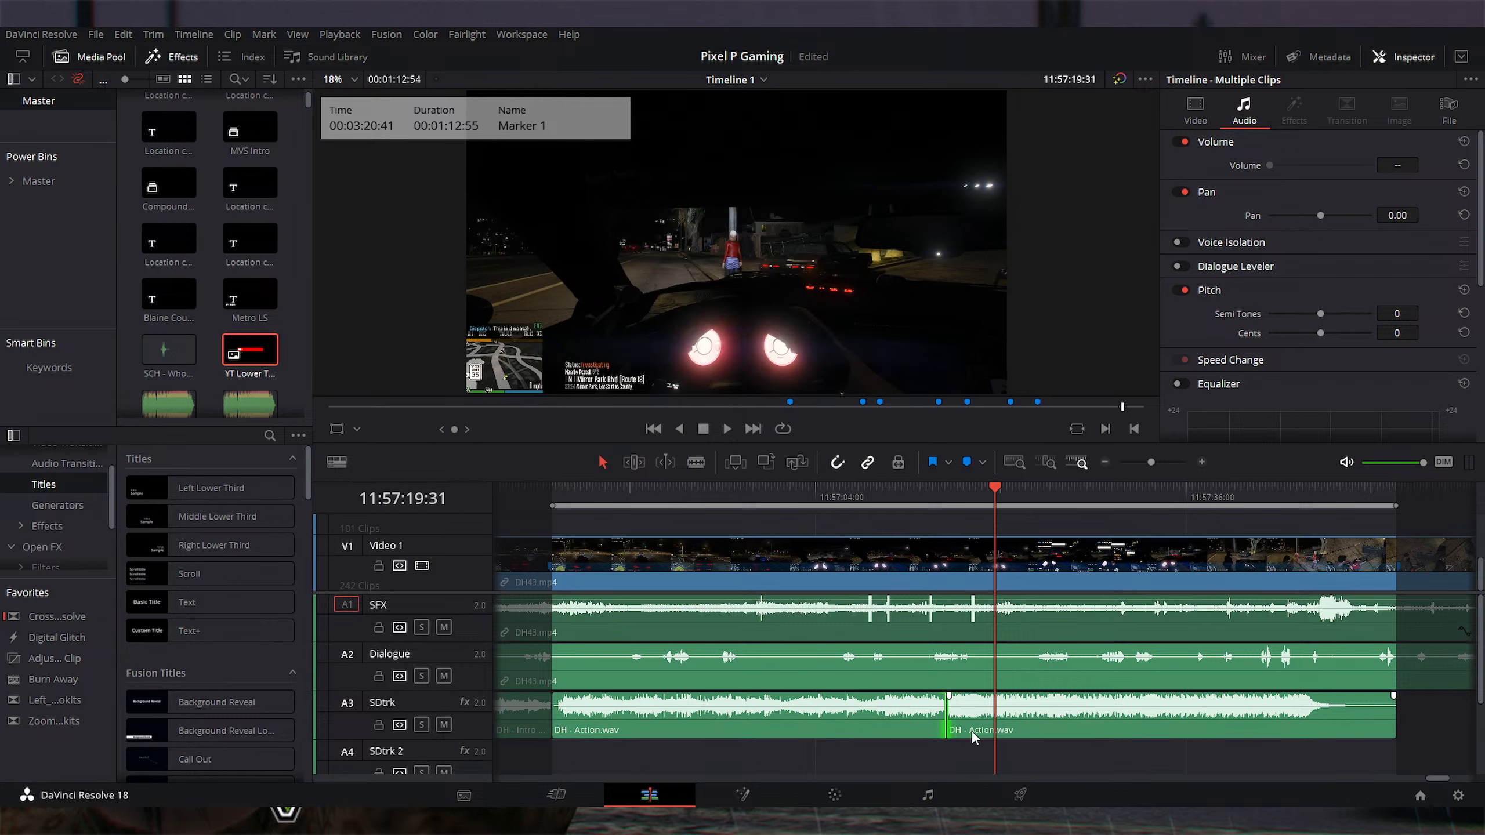
key("ctrl+s")
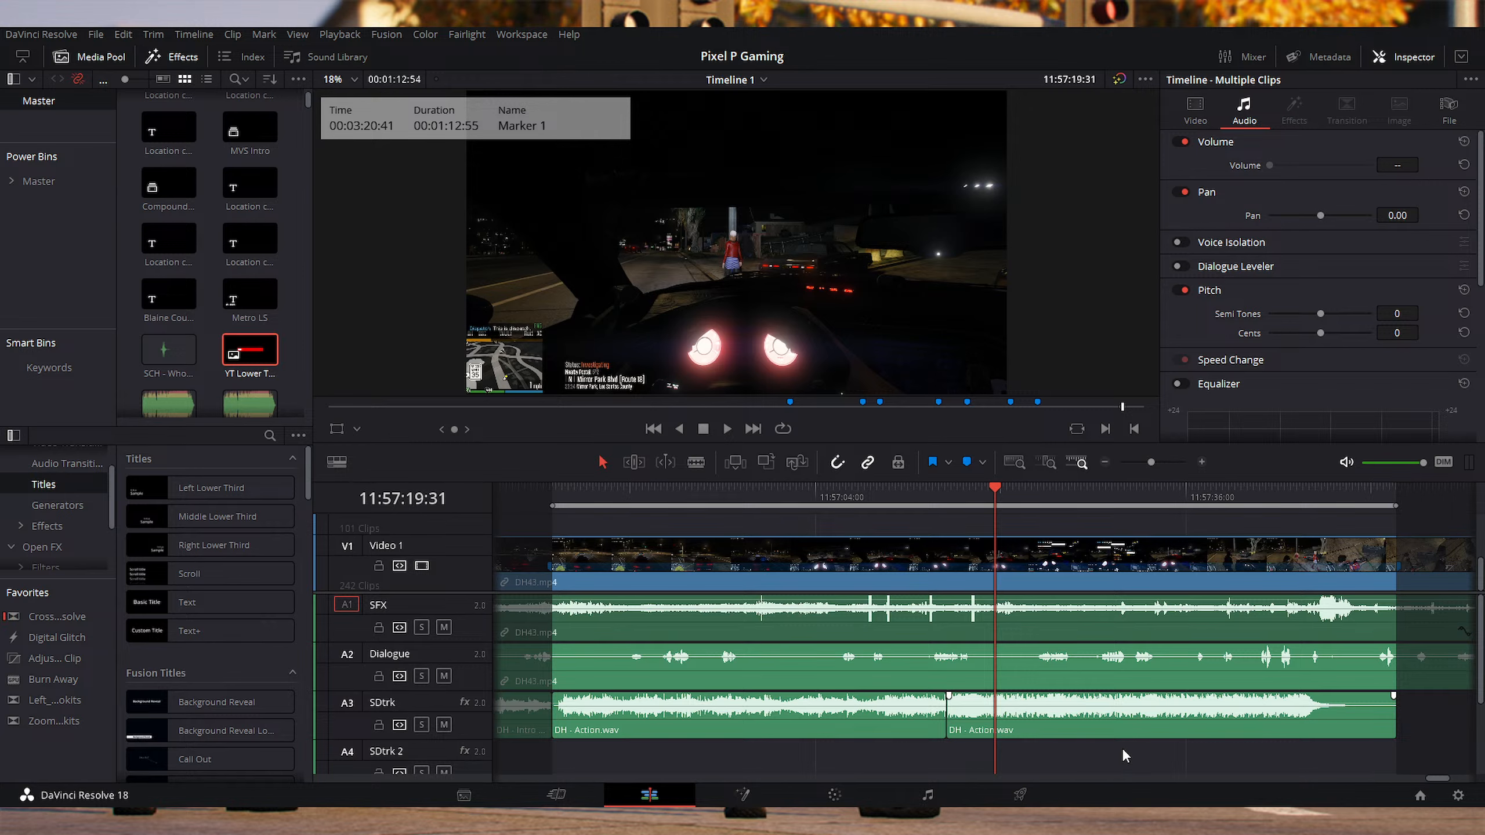
key("ctrl+minus")
key("ctrl+minus")
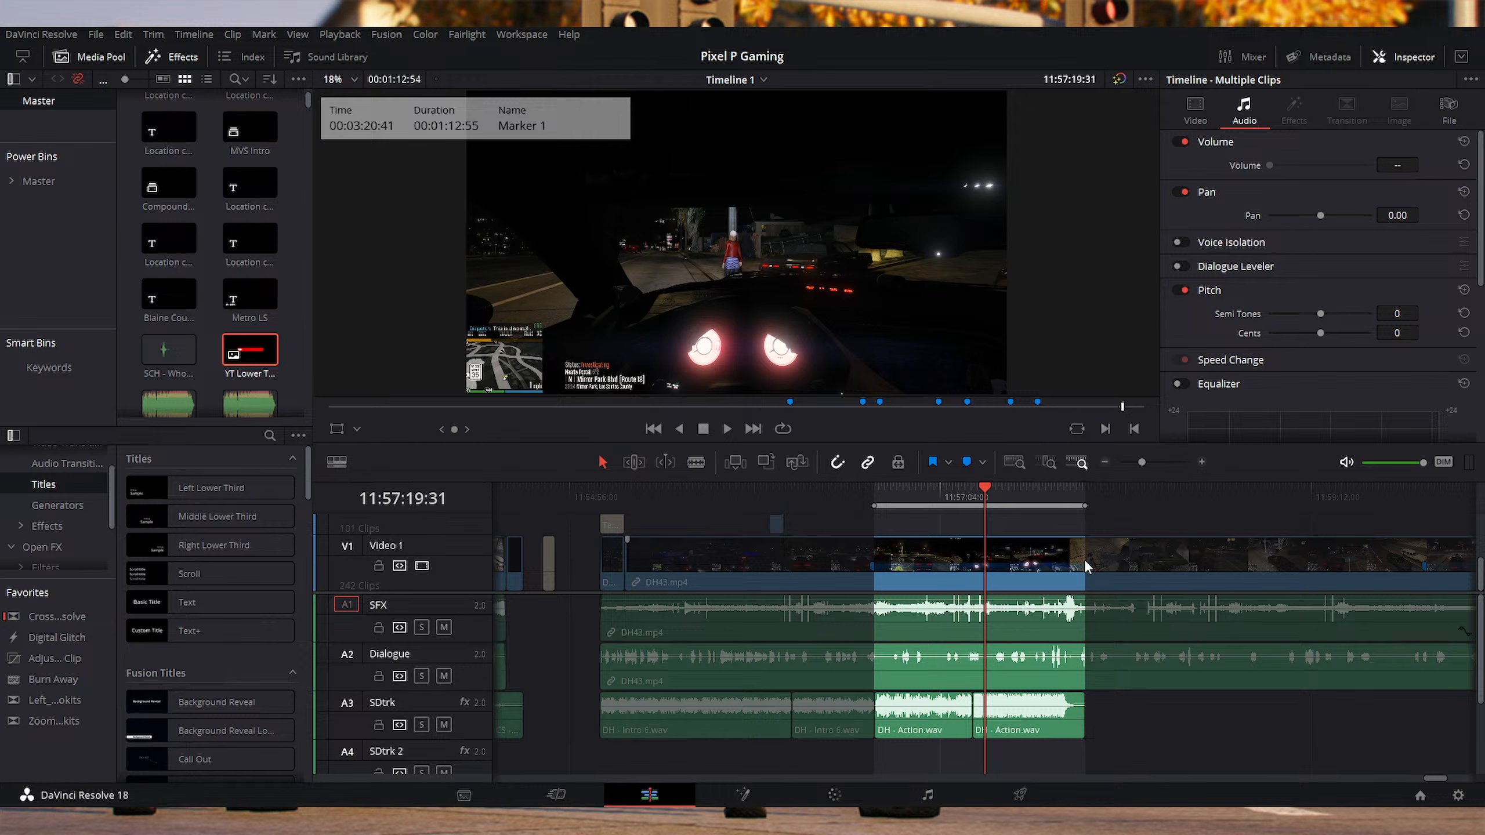
key("ctrl+equal")
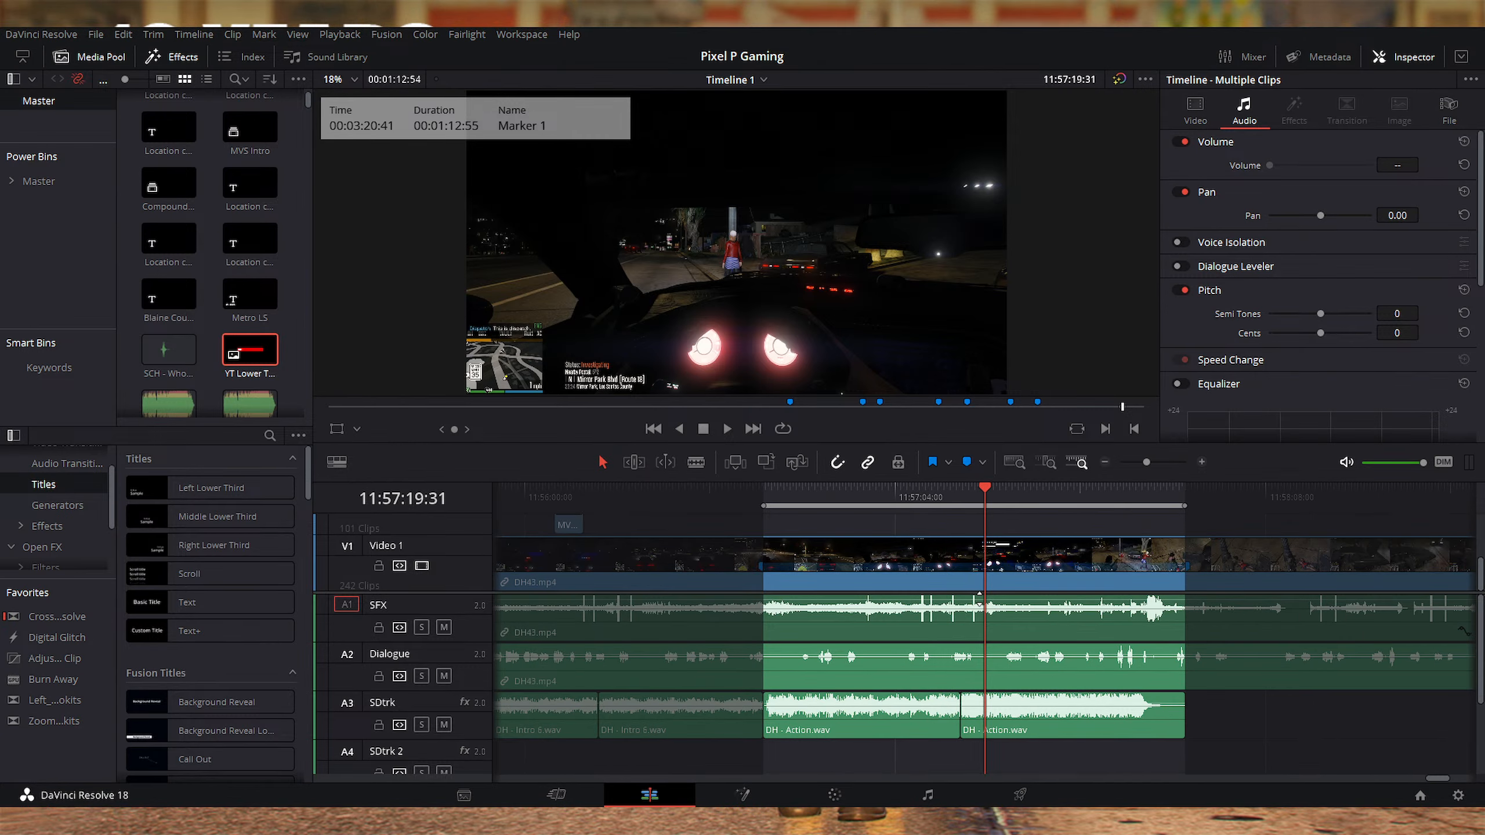
Step: Play the timeline across the adjusted join between the two DH - Action.wav pieces, starting about one second before the playhead
key("shift+Left")
key("space")
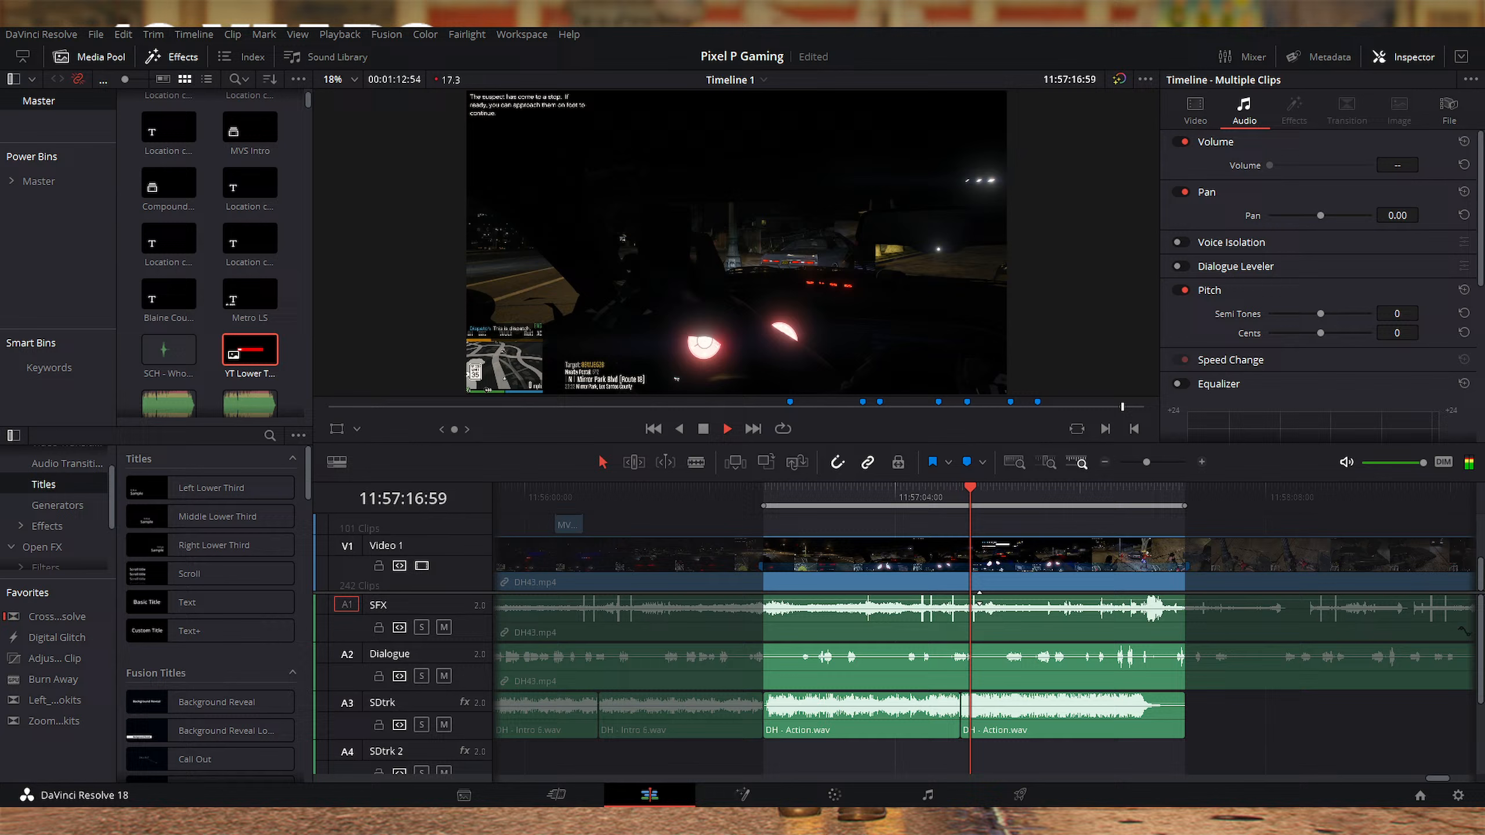
key("space")
Step: Mark the next soundtrack section with an in point at 11:57:54:12 and an out point at 11:59:52:01
left_click(1183, 496)
key("i")
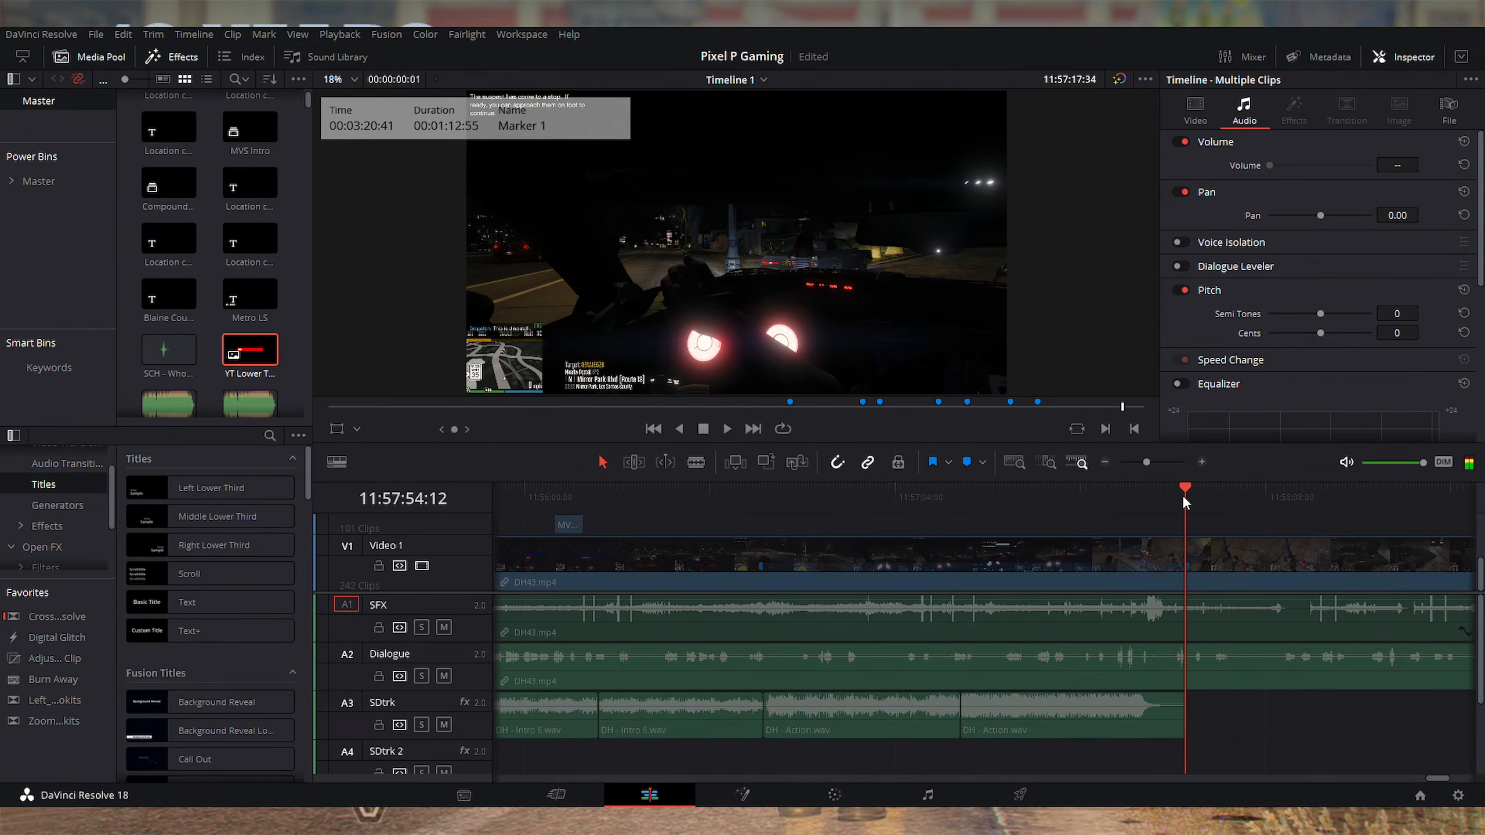
key("ctrl+minus")
key("ctrl+minus")
left_click(1155, 498)
key("o")
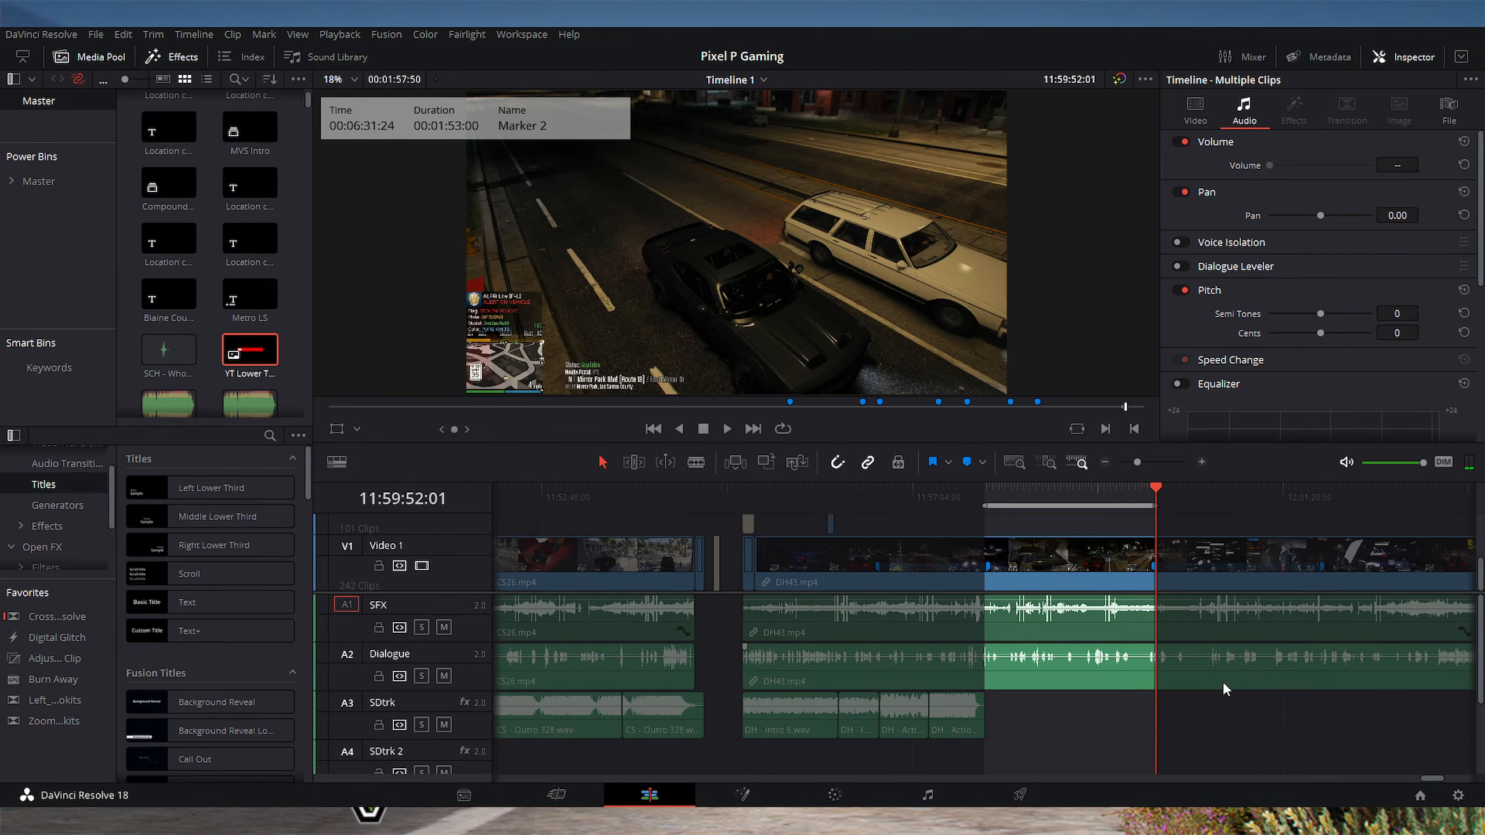
Step: Place DH - Intro 6.wav on the SDtrk track directly after the last DH - Action.wav piece, at the start of the marked range
key("ctrl+minus")
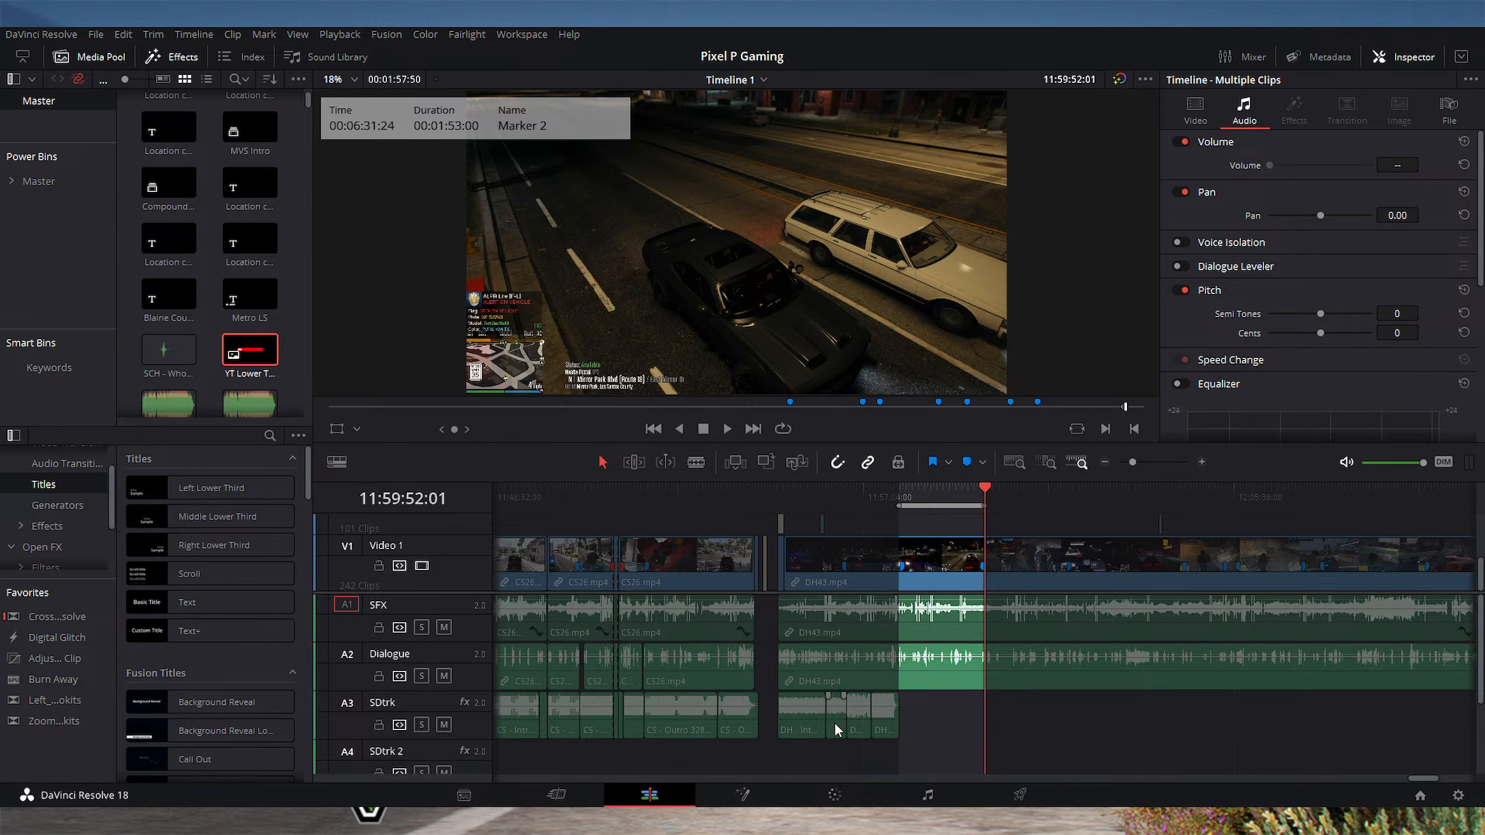
key("ctrl+minus")
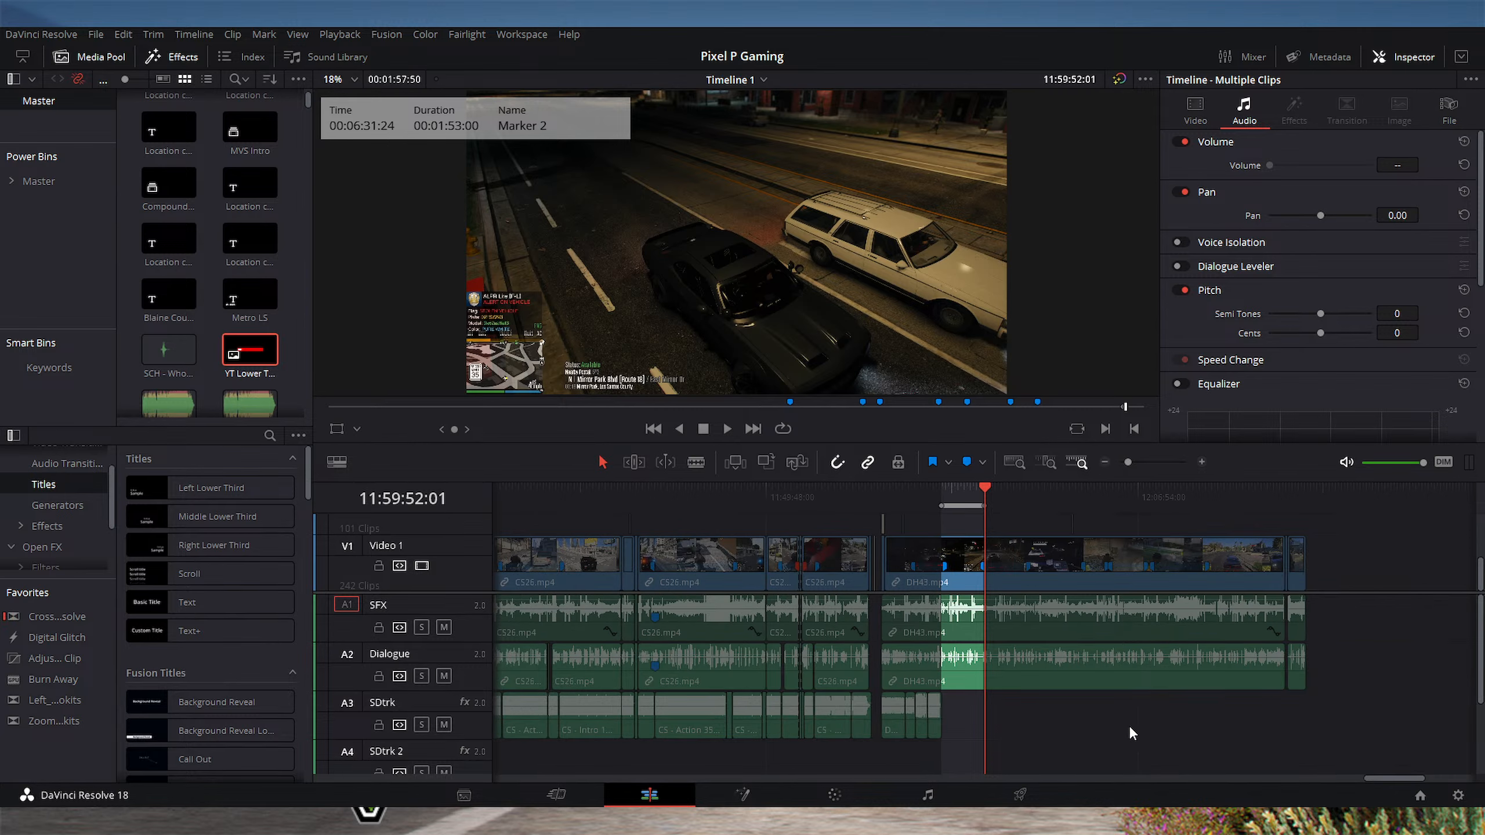
key("ctrl+equal")
key("ctrl+equal")
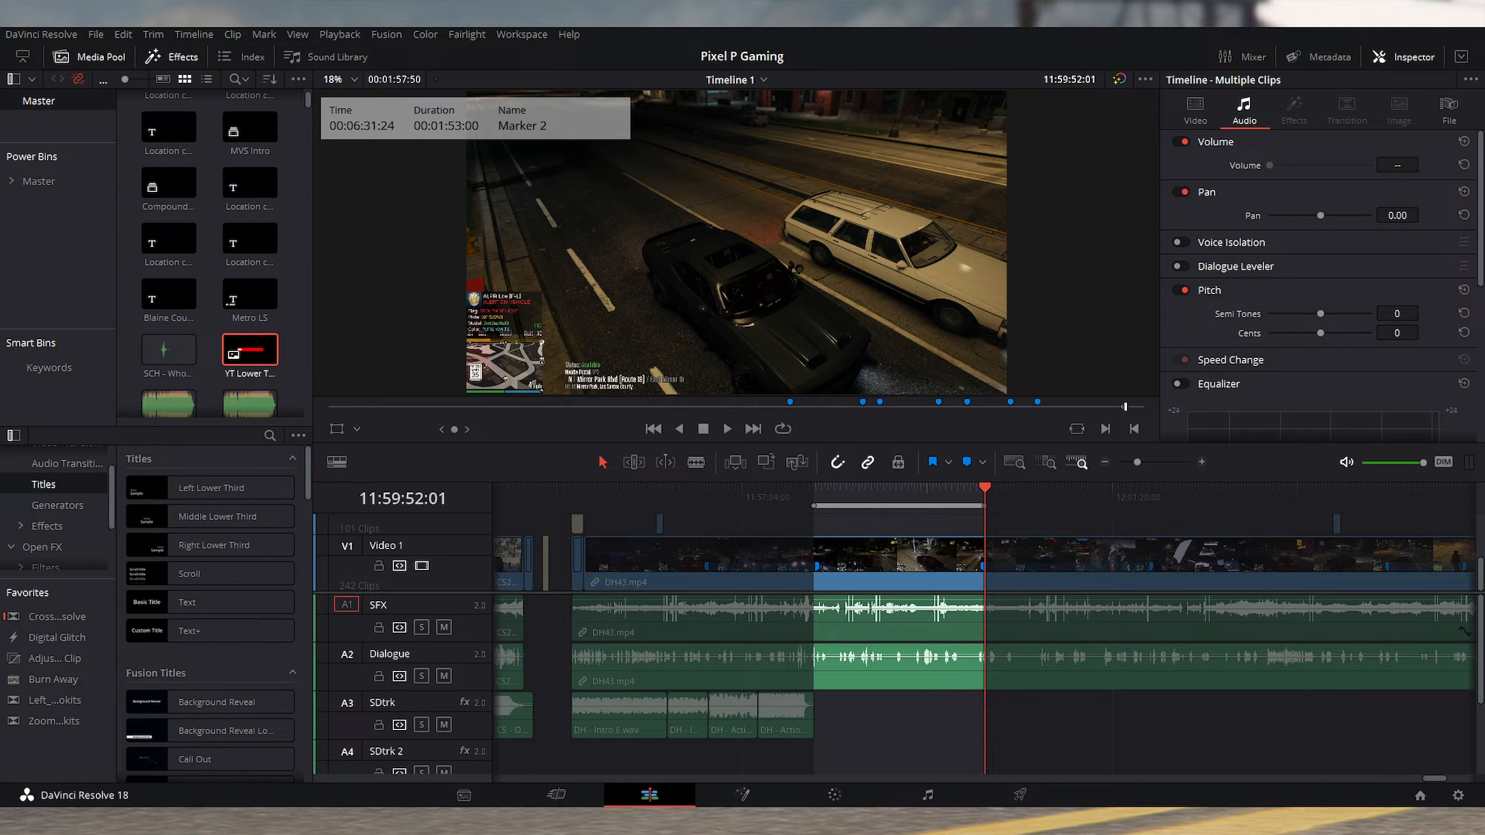
left_click_drag(958, 715, 814, 714)
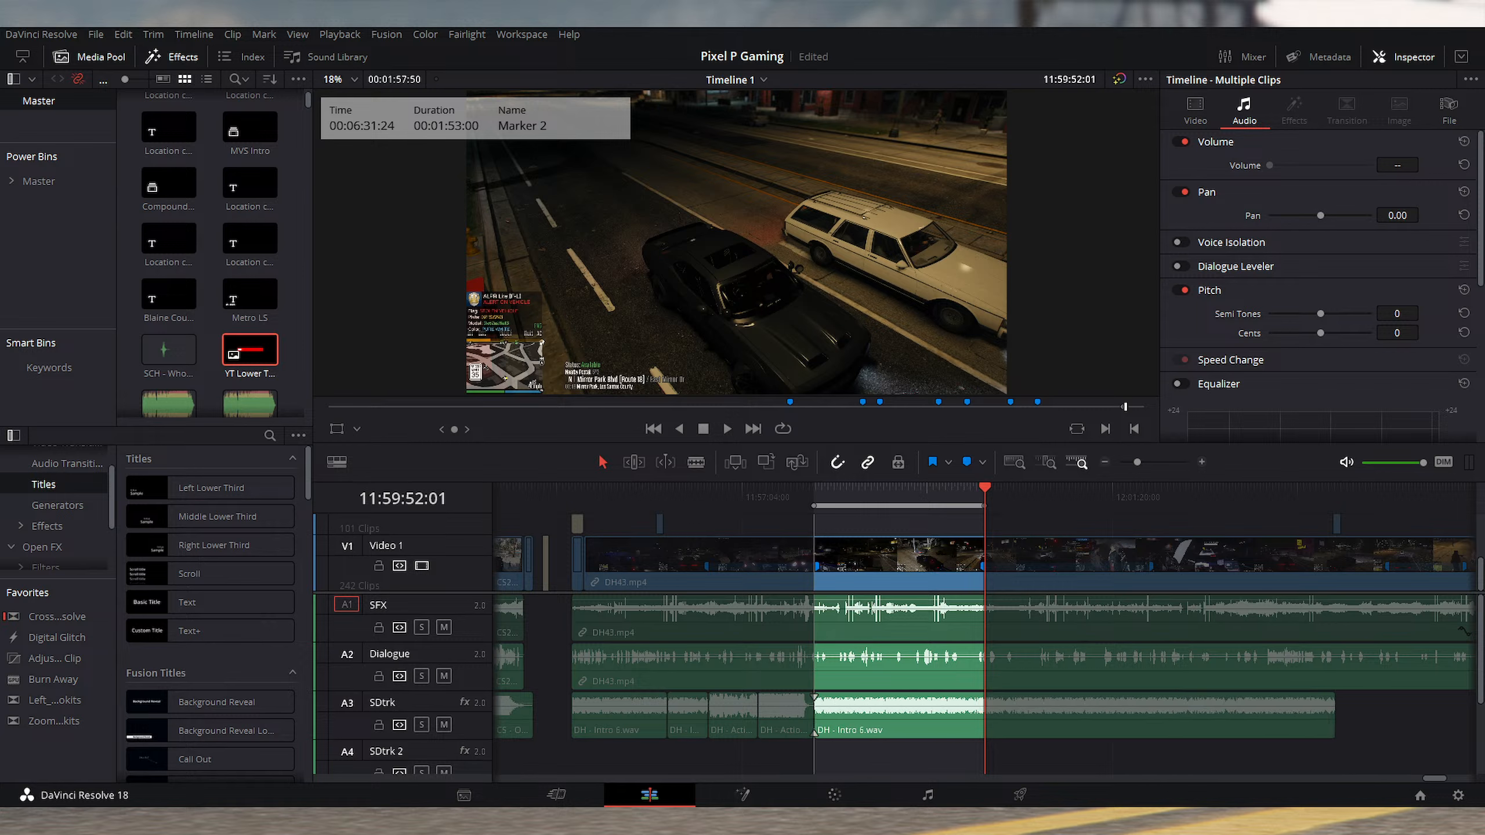
Step: Split the new DH - Intro 6.wav at 11:59:52:01 and move its end piece back over the first so it finishes there
left_click(1055, 725)
key("ctrl+b")
left_click_drag(989, 716, 958, 707)
Step: Roll the edit point between the two new DH - Intro 6.wav pieces forward to about 11:59:11
left_click(919, 505)
key("ctrl+equal")
key("ctrl+equal")
key("ctrl+equal")
key("ctrl+equal")
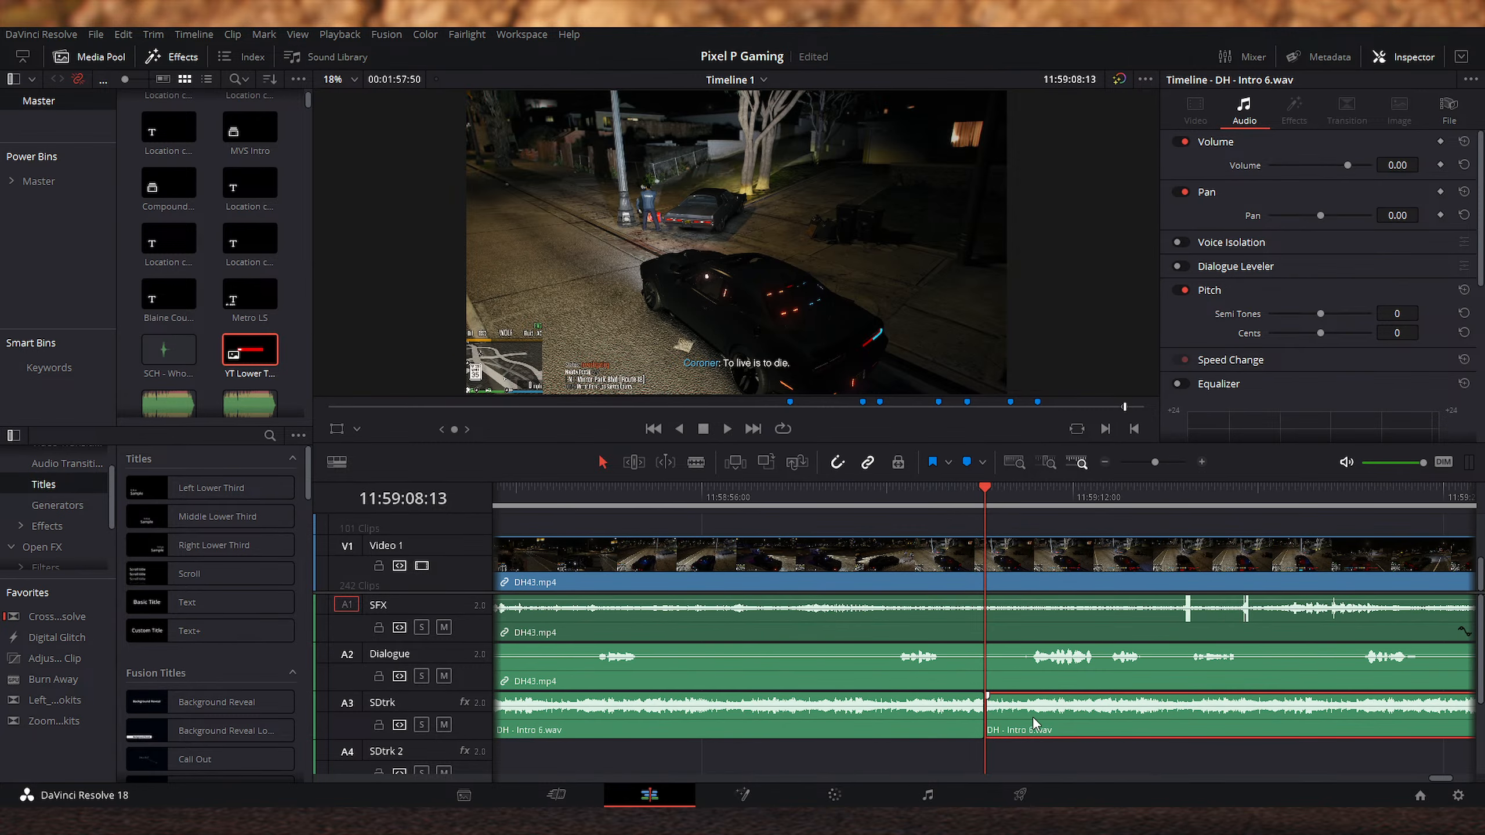
left_click_drag(985, 705, 1063, 705)
Step: Play the timeline across the DH - Intro 6.wav join at about 11:59:11, starting a few seconds before it
key("ctrl+minus")
key("ctrl+minus")
key("shift+Left")
key("shift+Left")
key("shift+Left")
key("space")
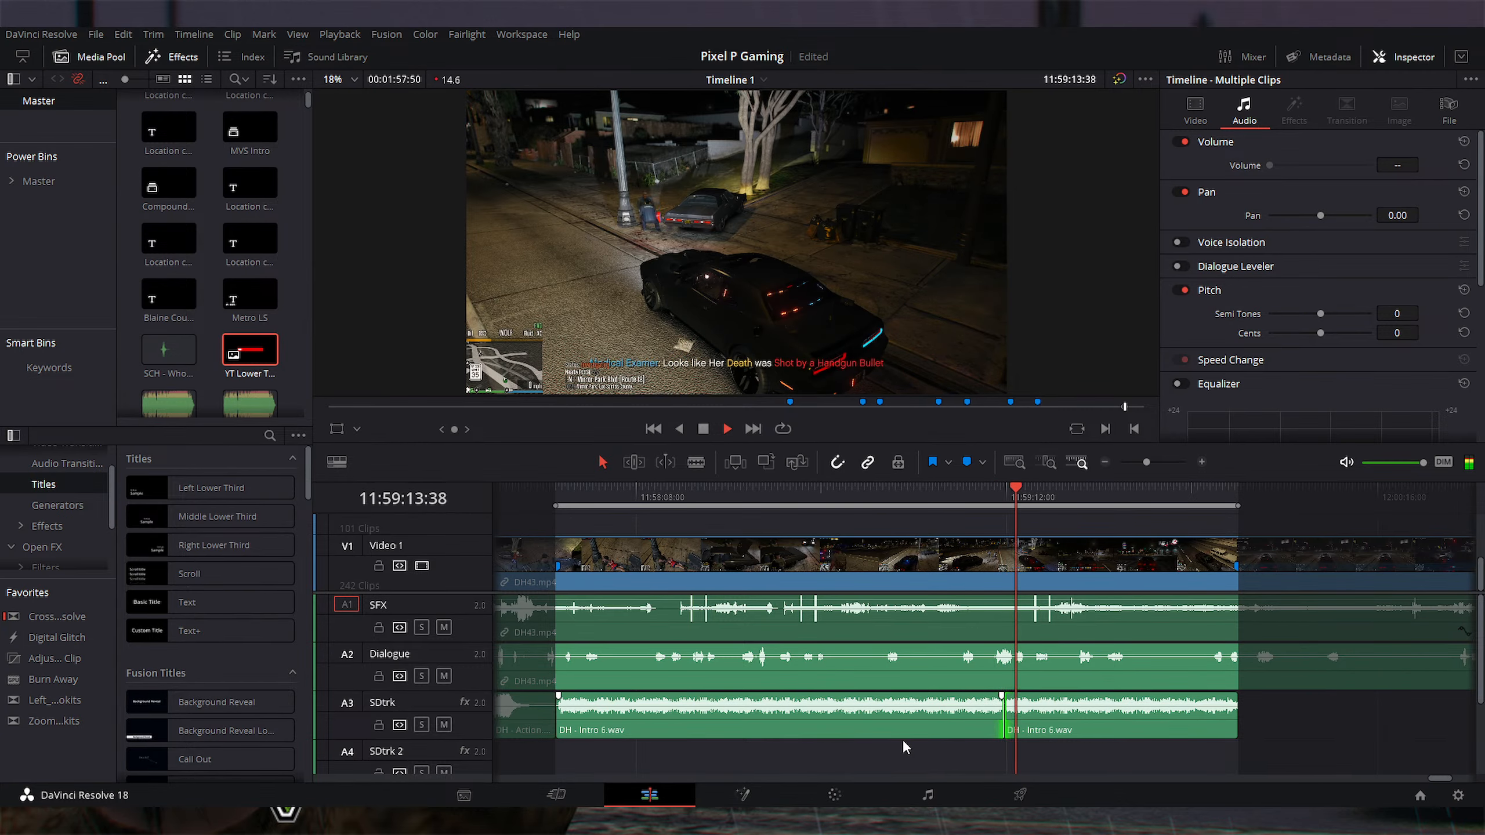
key("space")
Step: Mark the following soundtrack section with an in point at 11:59:52:02 and an out point at 12:01:45:00
left_click(1246, 503)
key("i")
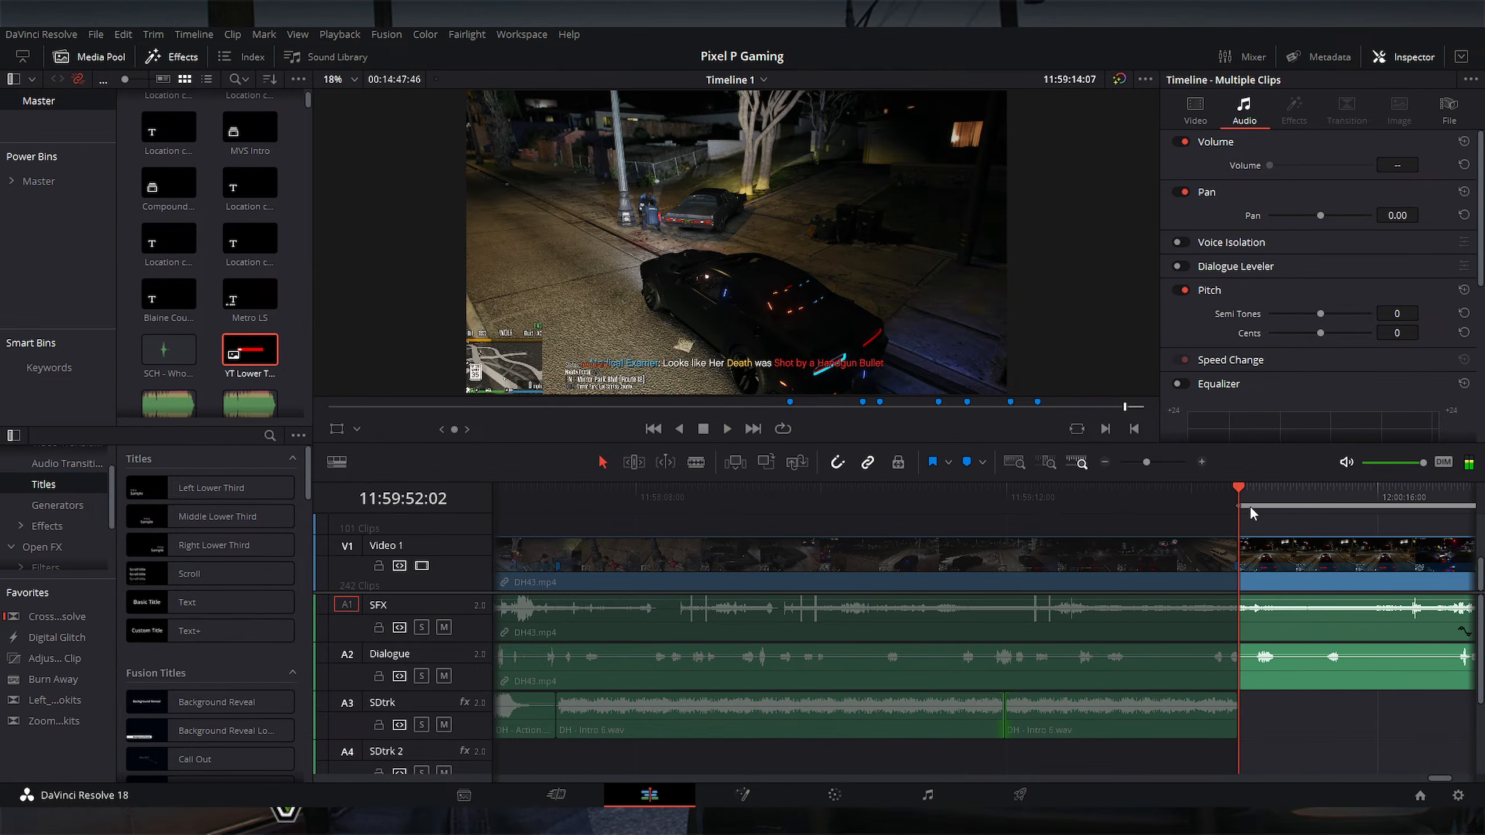
key("ctrl+minus")
key("ctrl+minus")
left_click(1147, 494)
key("o")
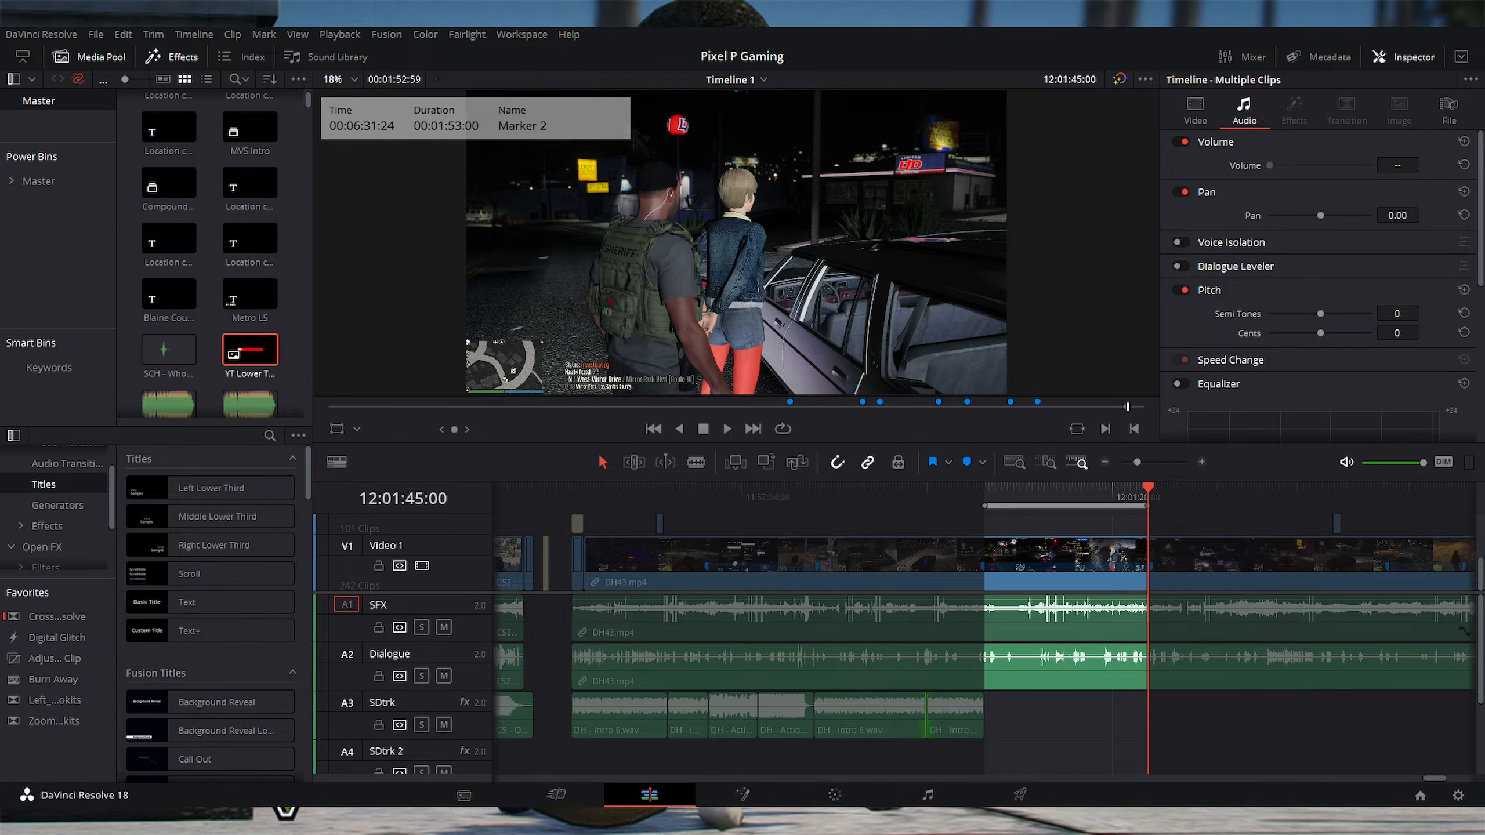
Step: Place DH - Action 216m.wav on the SDtrk track from 11:59:52:02, split it, and move its end piece back to finish at 12:01:45:00
left_click_drag(1334, 668, 943, 727)
key("ctrl+equal")
left_click(1007, 723)
key("ctrl+b")
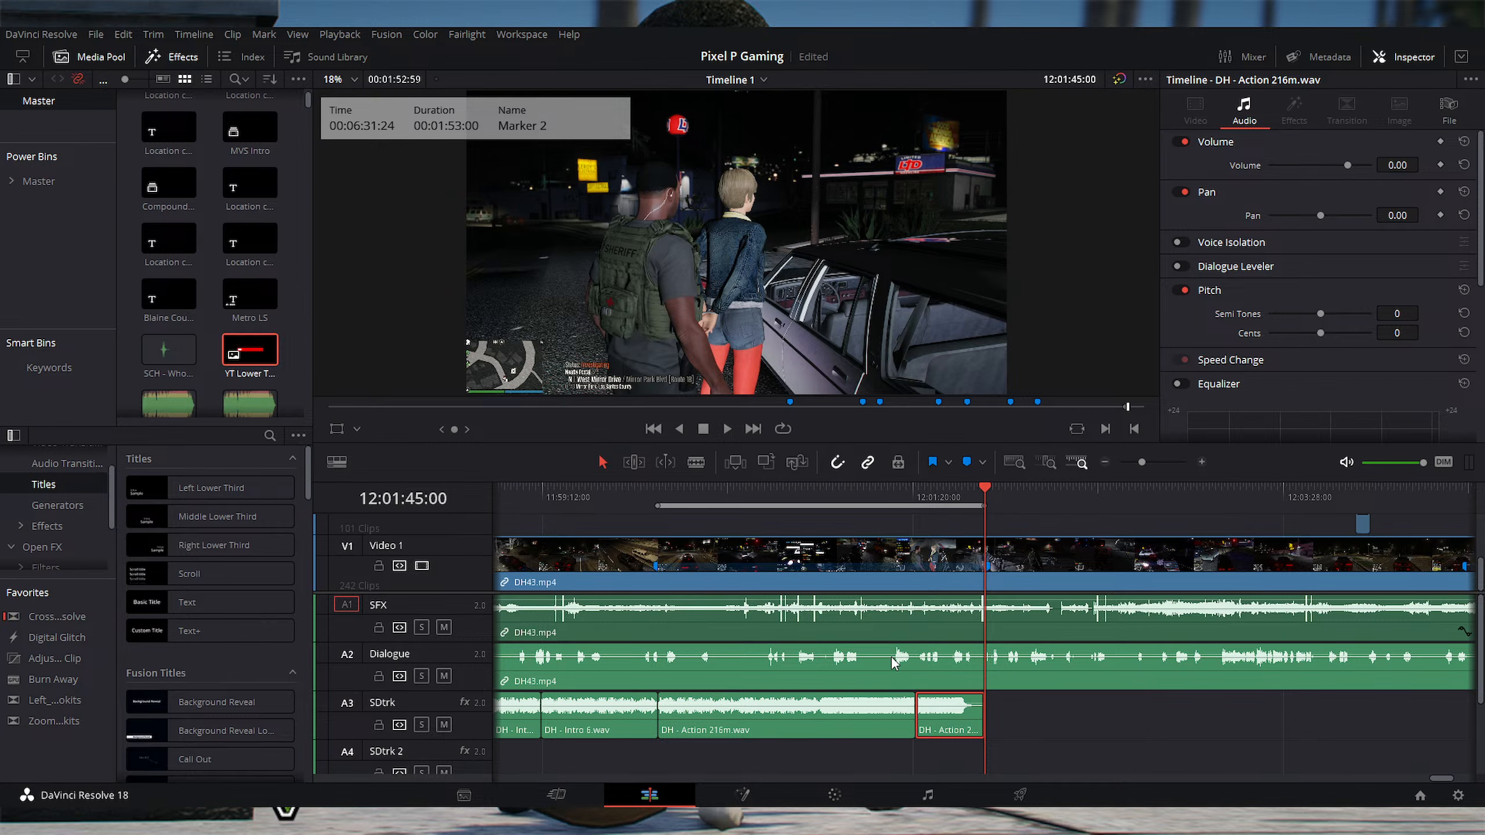
Step: Roll the edit point between the two DH - Action 216m.wav pieces back to 12:01:14:57
left_click(893, 503)
key("ctrl+equal")
key("ctrl+equal")
key("ctrl+equal")
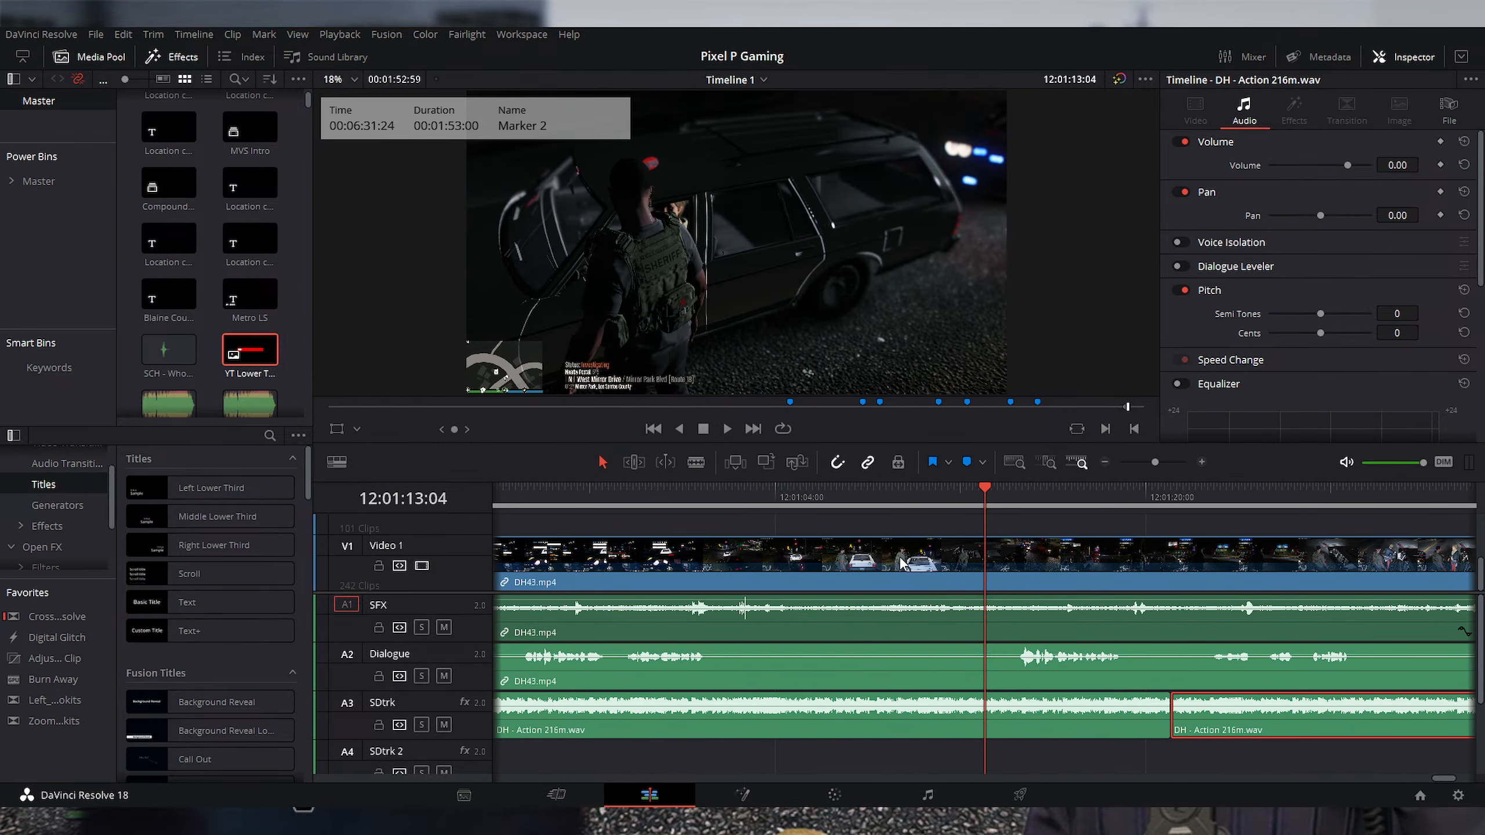
key("space")
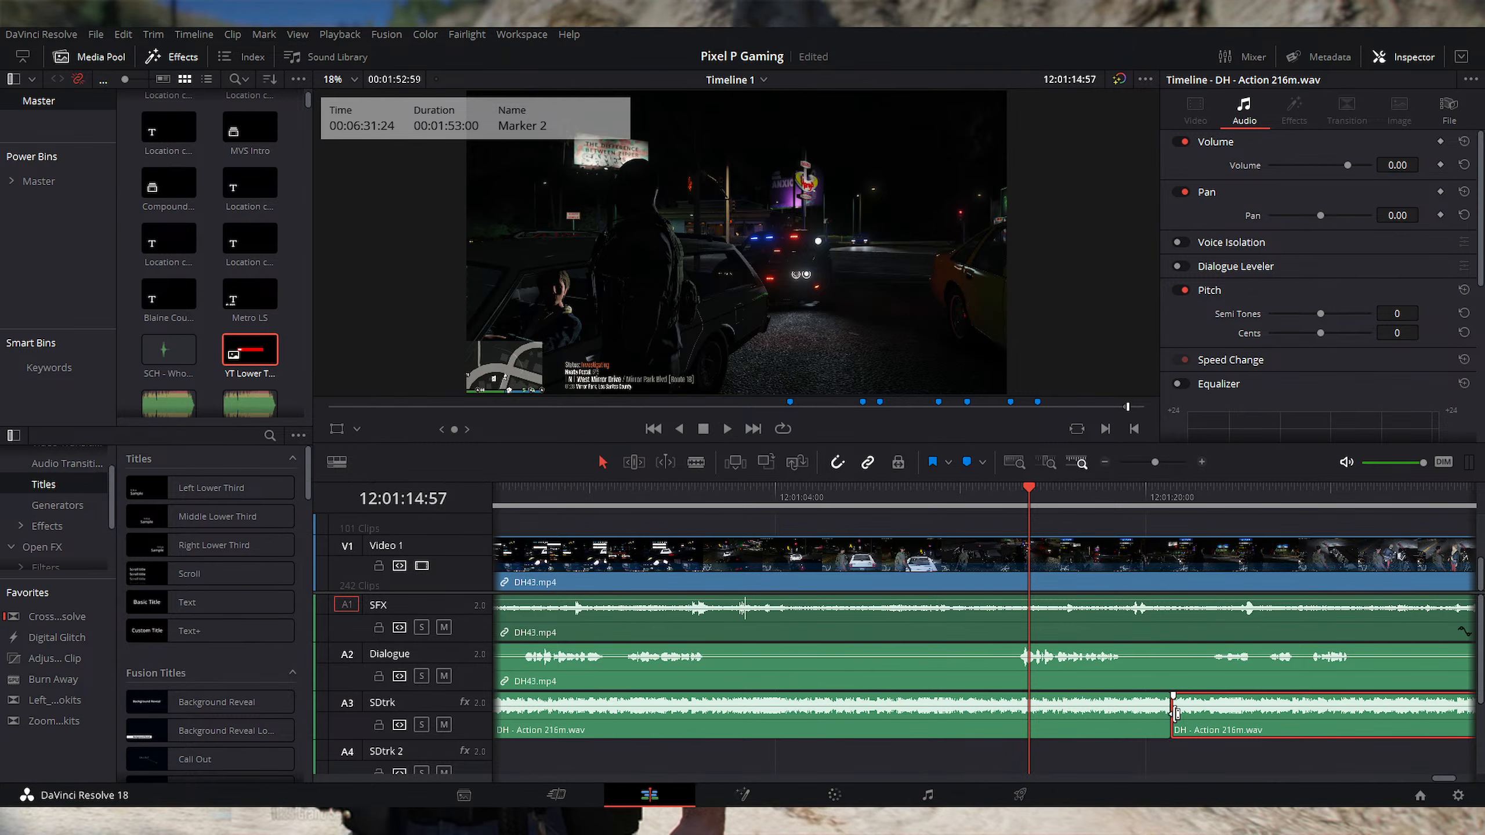
left_click_drag(1169, 708, 1029, 708)
key("ctrl+minus")
key("ctrl+minus")
key("ctrl+minus")
left_click(1138, 725)
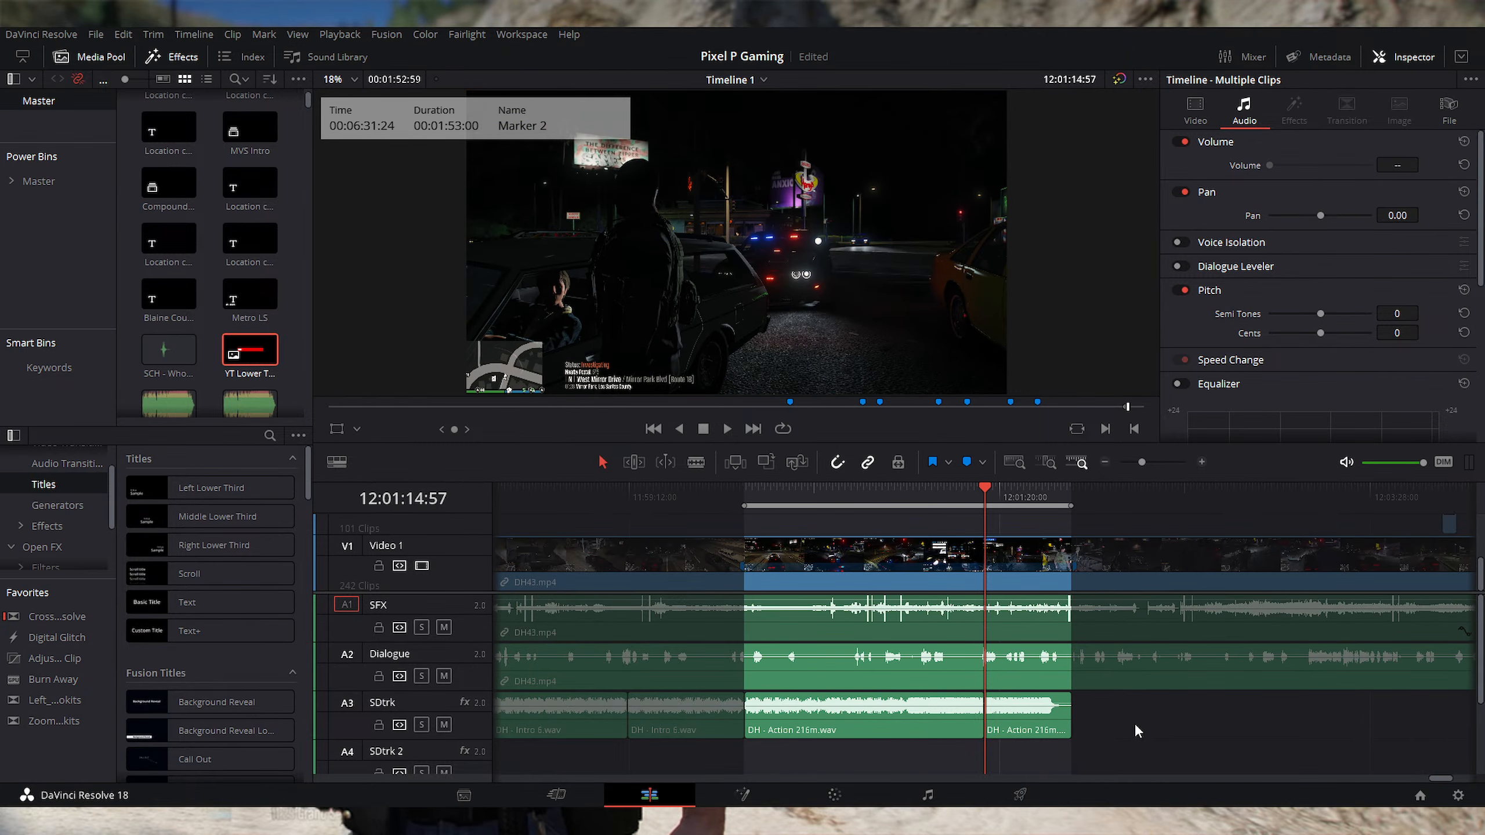
Step: Play the timeline across the DH - Action 216m.wav join, starting three seconds before it at 12:01:11:57
key("ctrl+equal")
key("shift+Left")
key("shift+Left")
key("shift+Left")
key("ctrl+equal")
key("ctrl+equal")
key("ctrl+minus")
key("ctrl+minus")
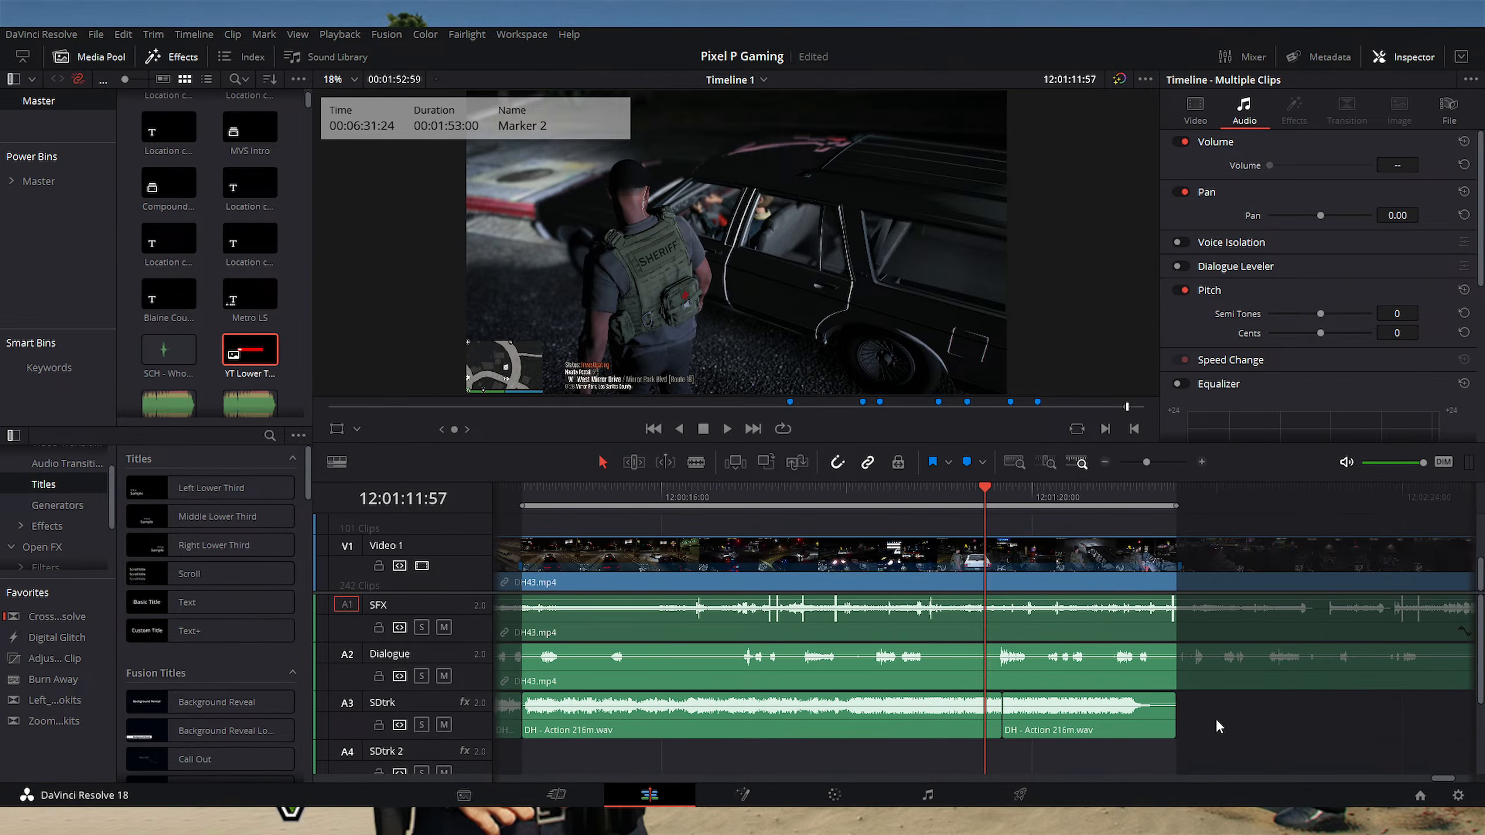
key("ctrl+equal")
key("ctrl+equal")
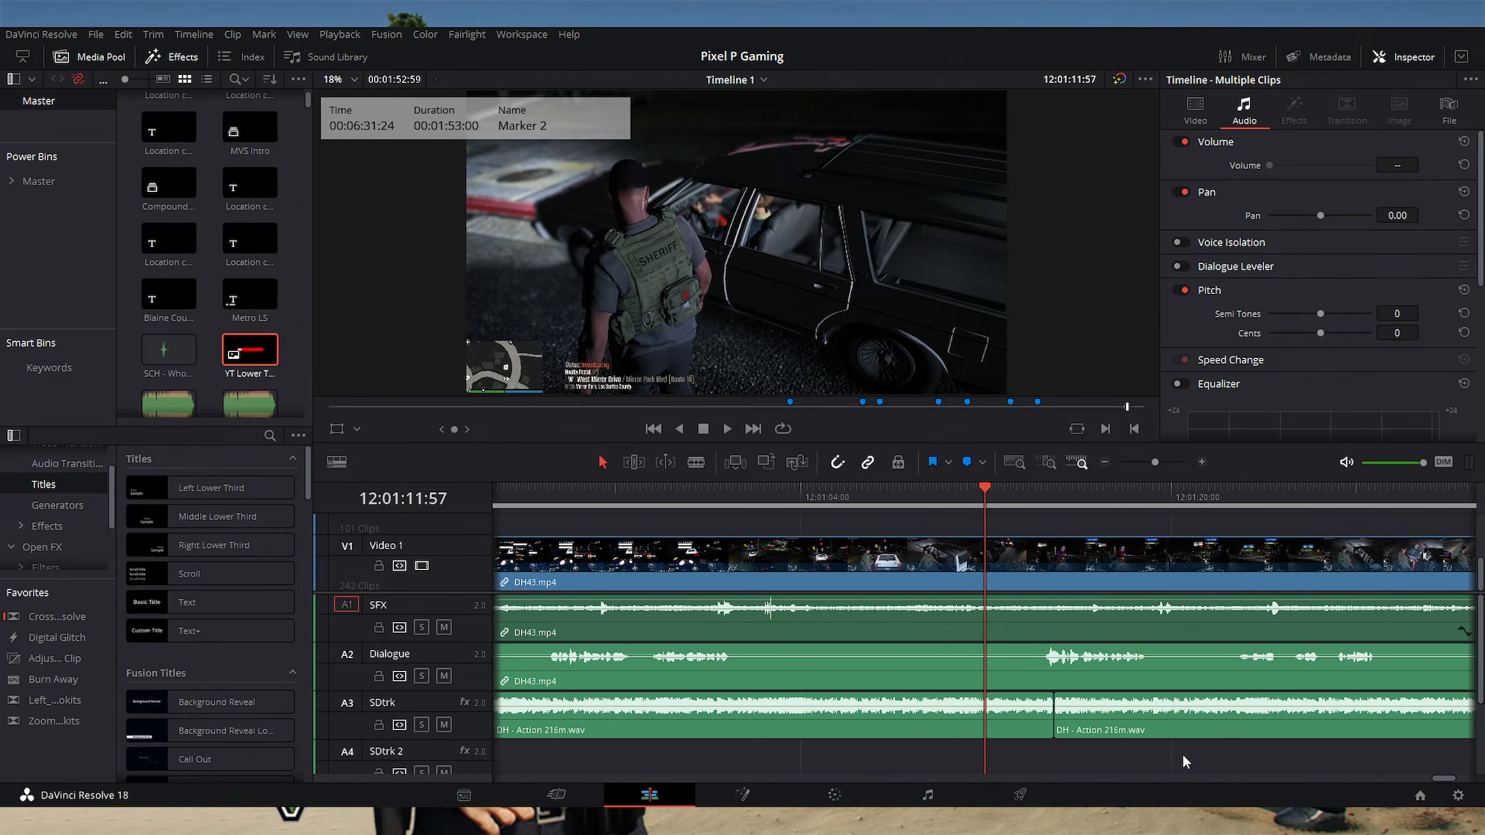
scroll(1137, 760, "down", 1)
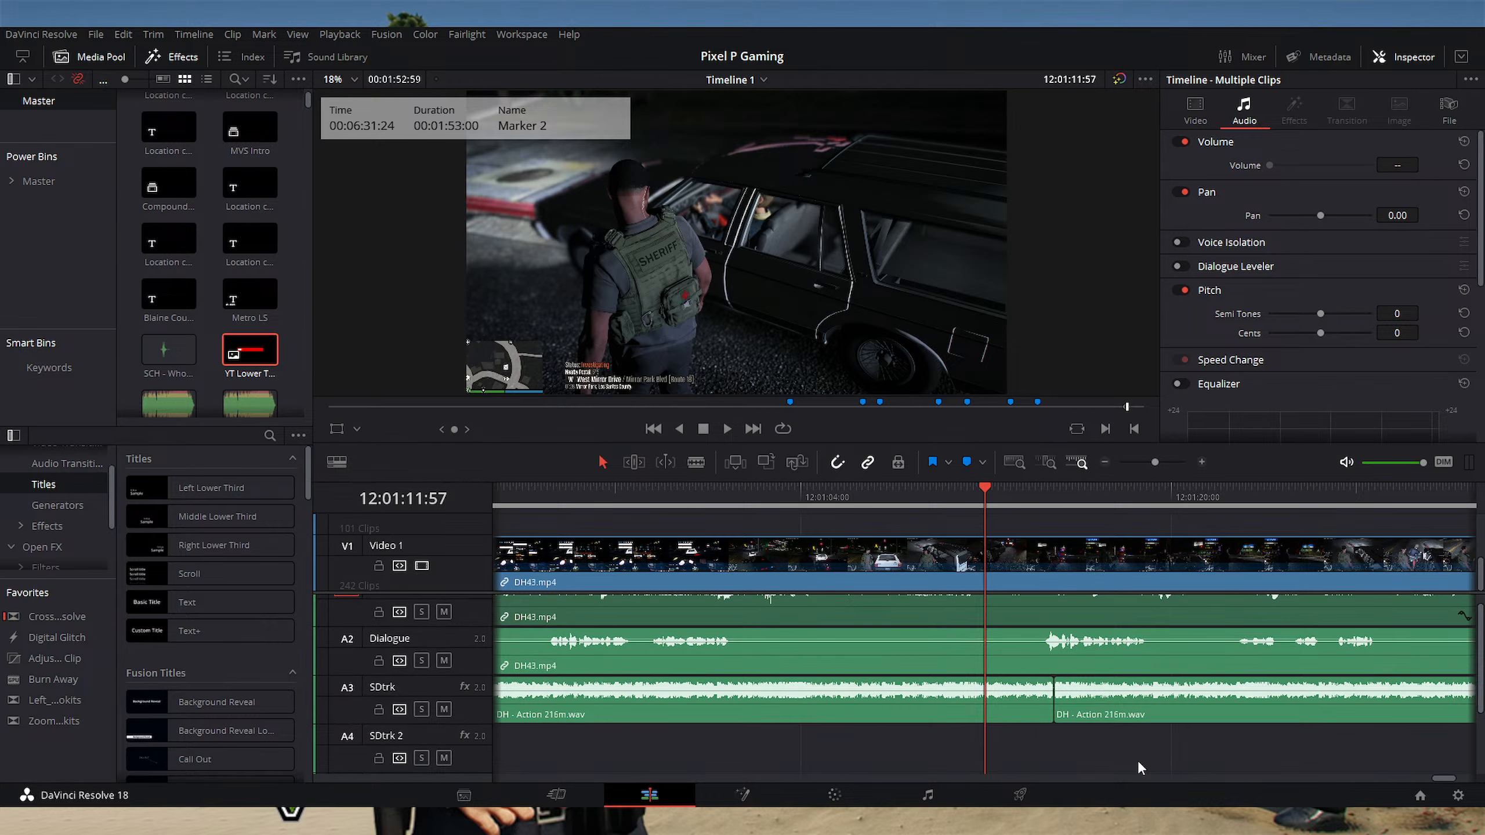
scroll(1137, 760, "up", 1)
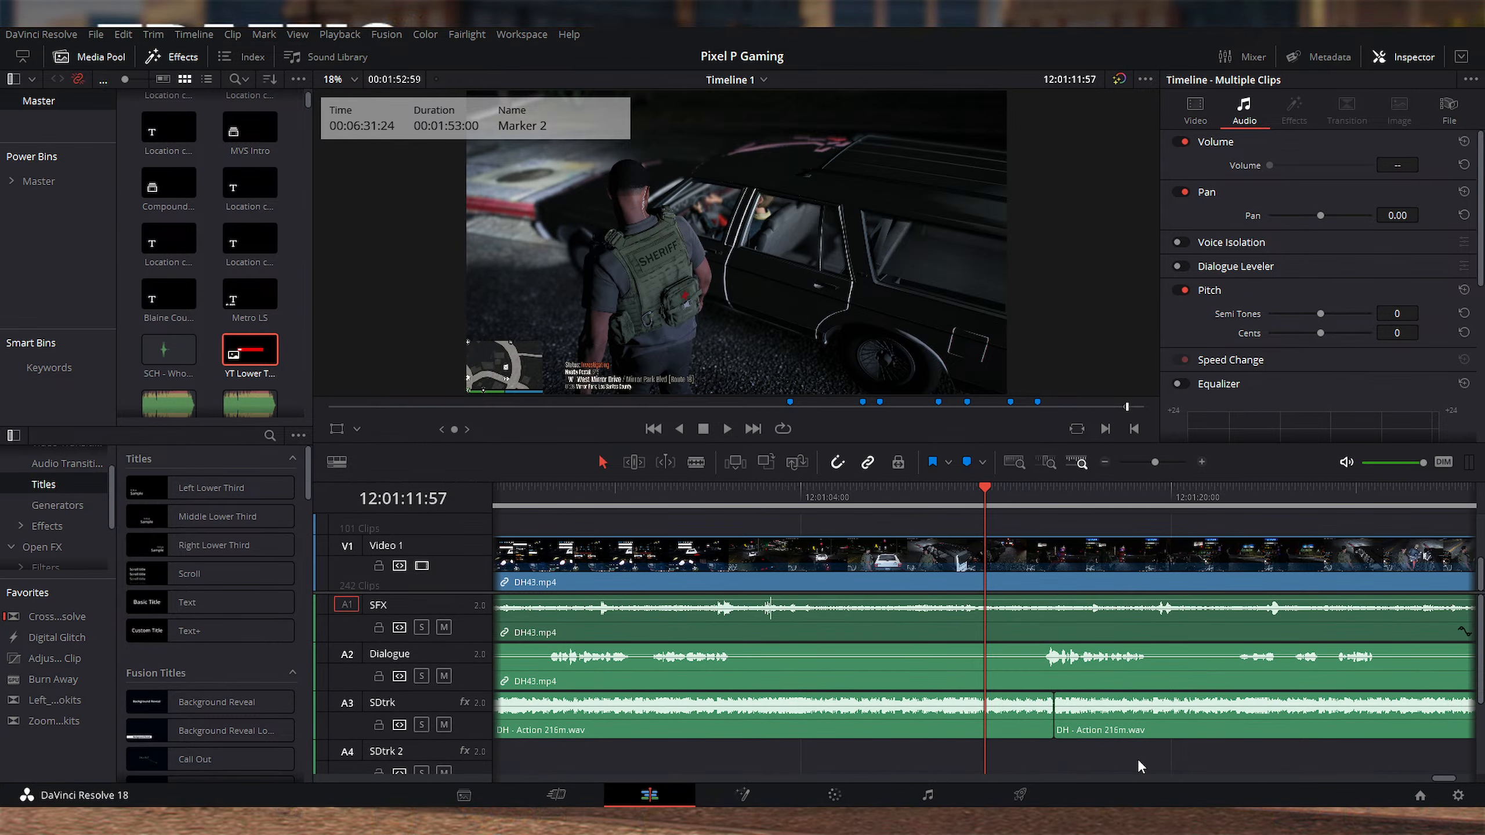
key("ctrl+minus")
key("ctrl+minus")
key("ctrl+minus")
key("ctrl+equal")
key("ctrl+equal")
key("space")
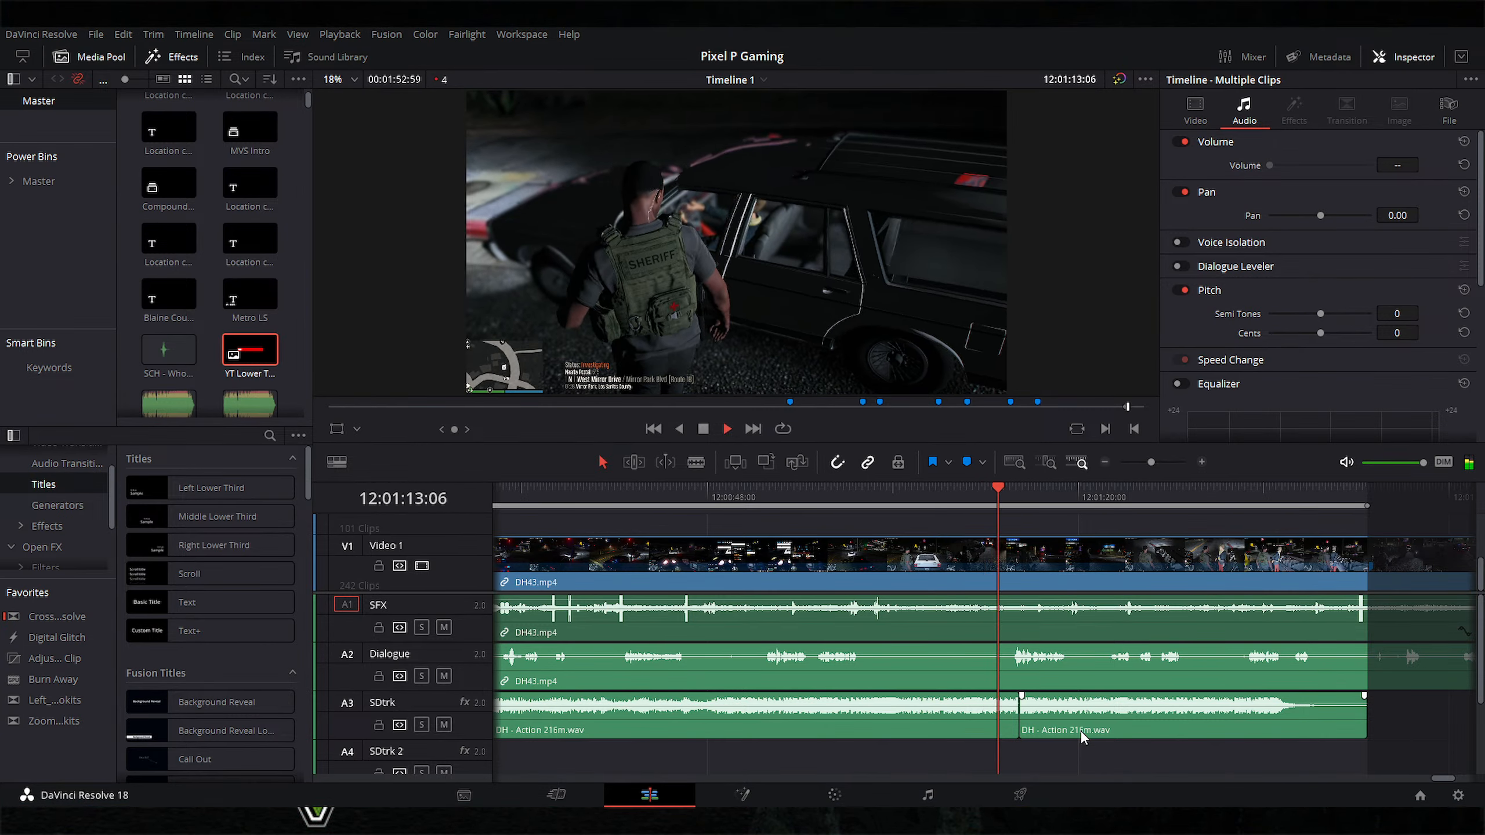
key("space")
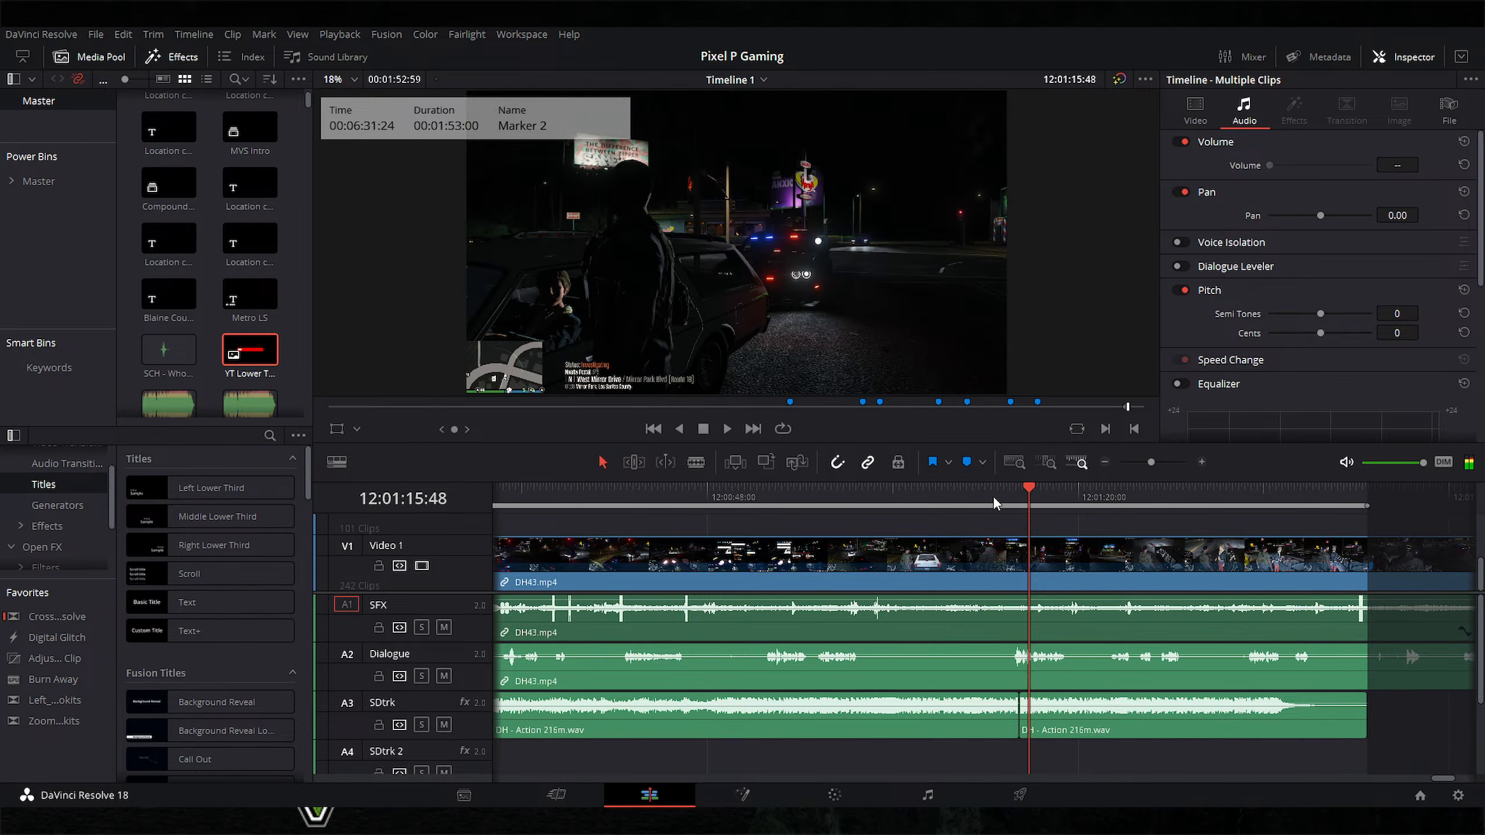
Step: Replay the DH - Action 216m.wav join from 12:01:12:40, stopping at 12:01:14:41
left_click(993, 495)
key("ctrl+equal")
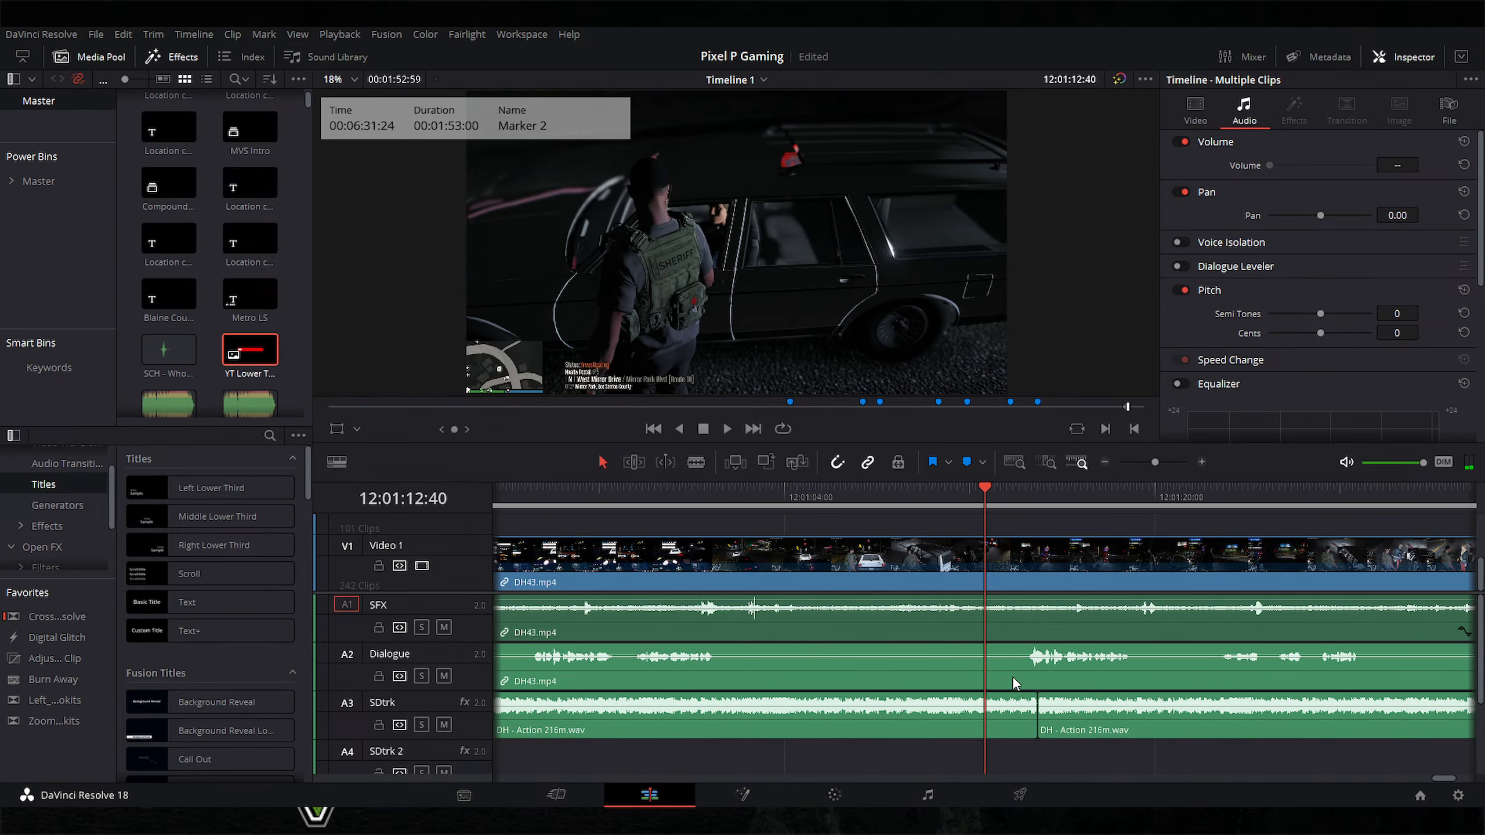
key("space")
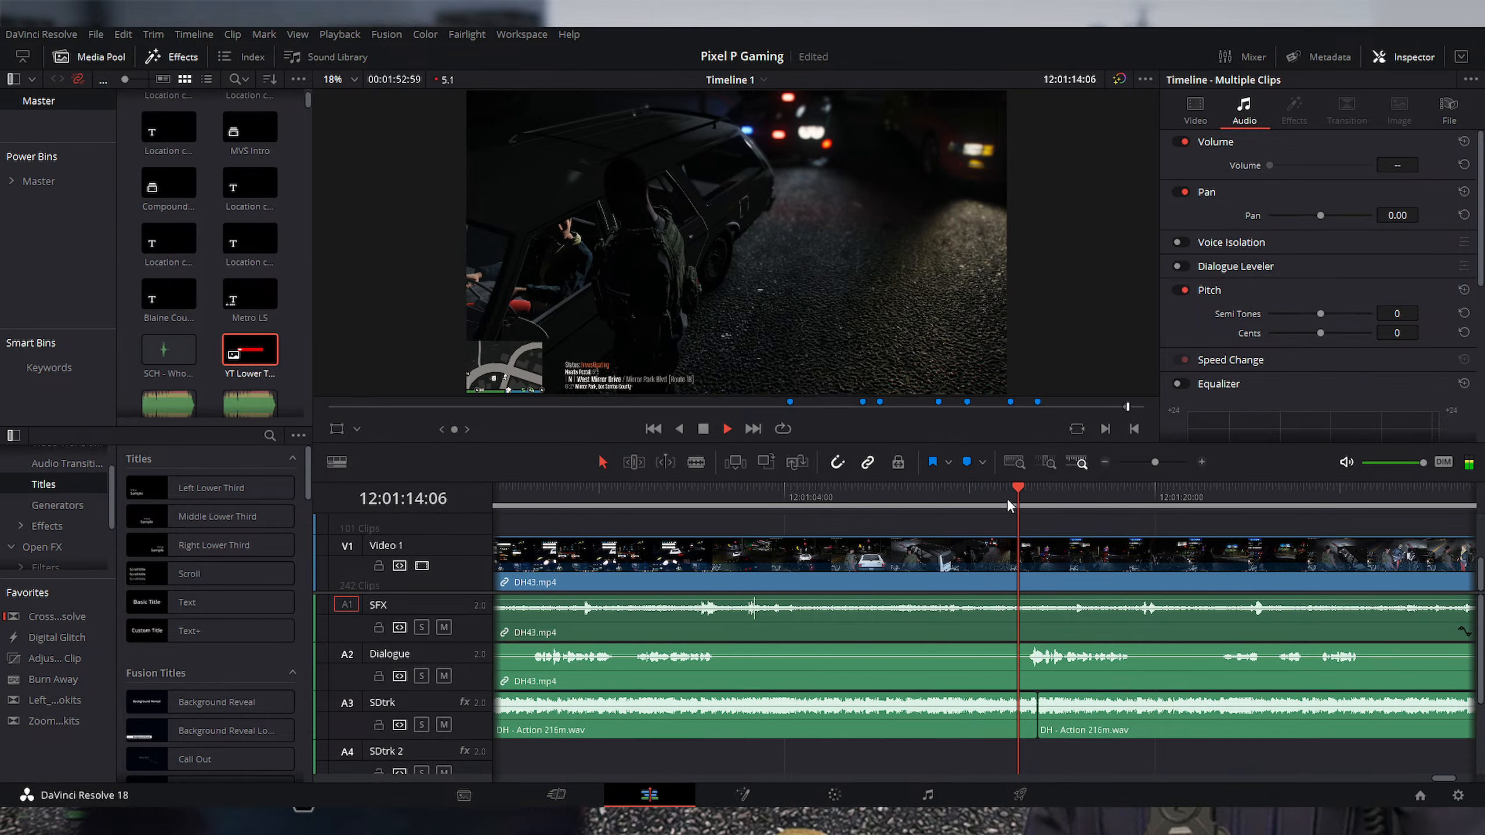
key("space")
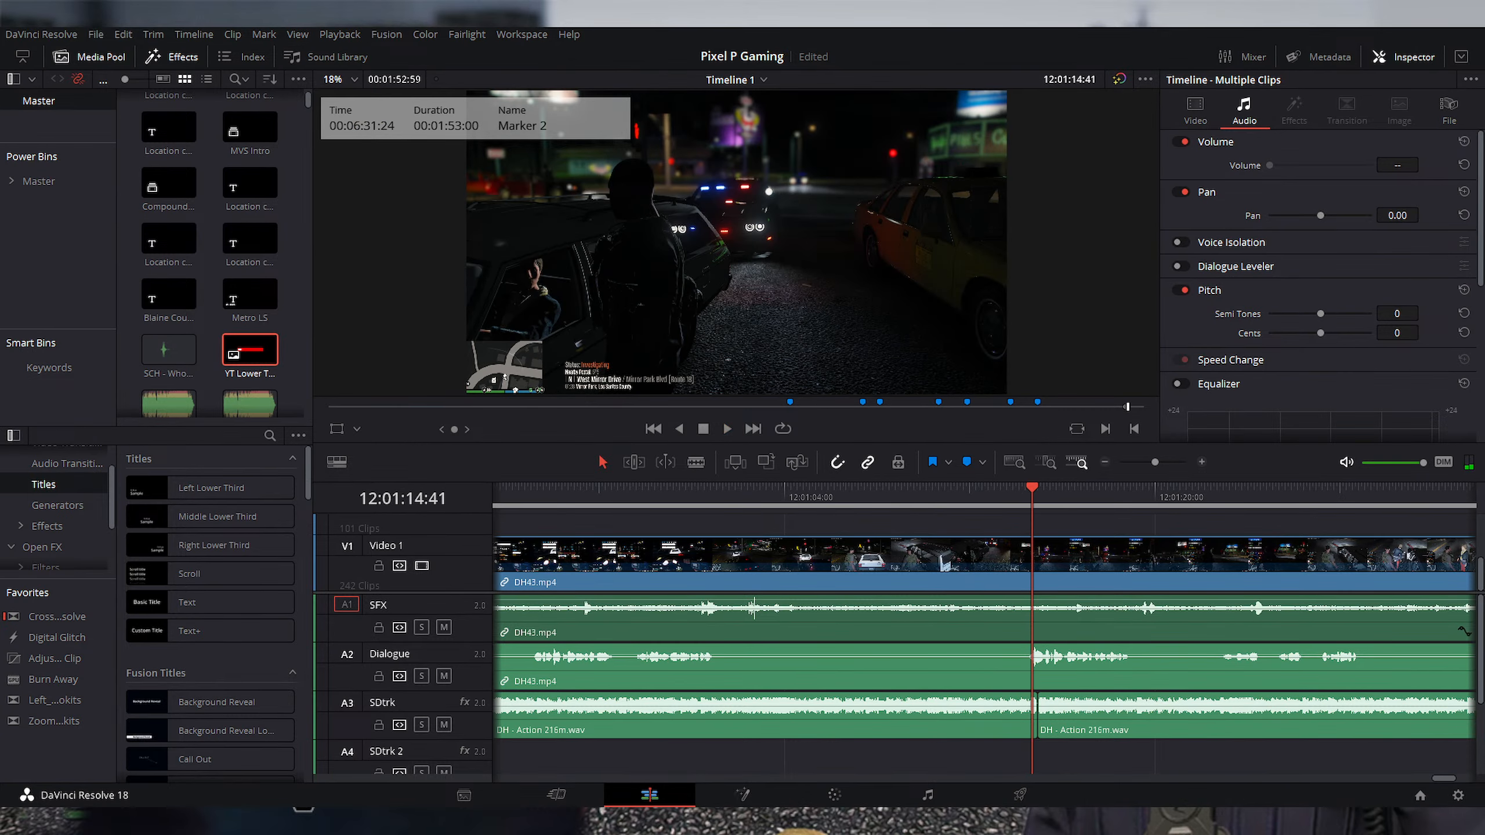
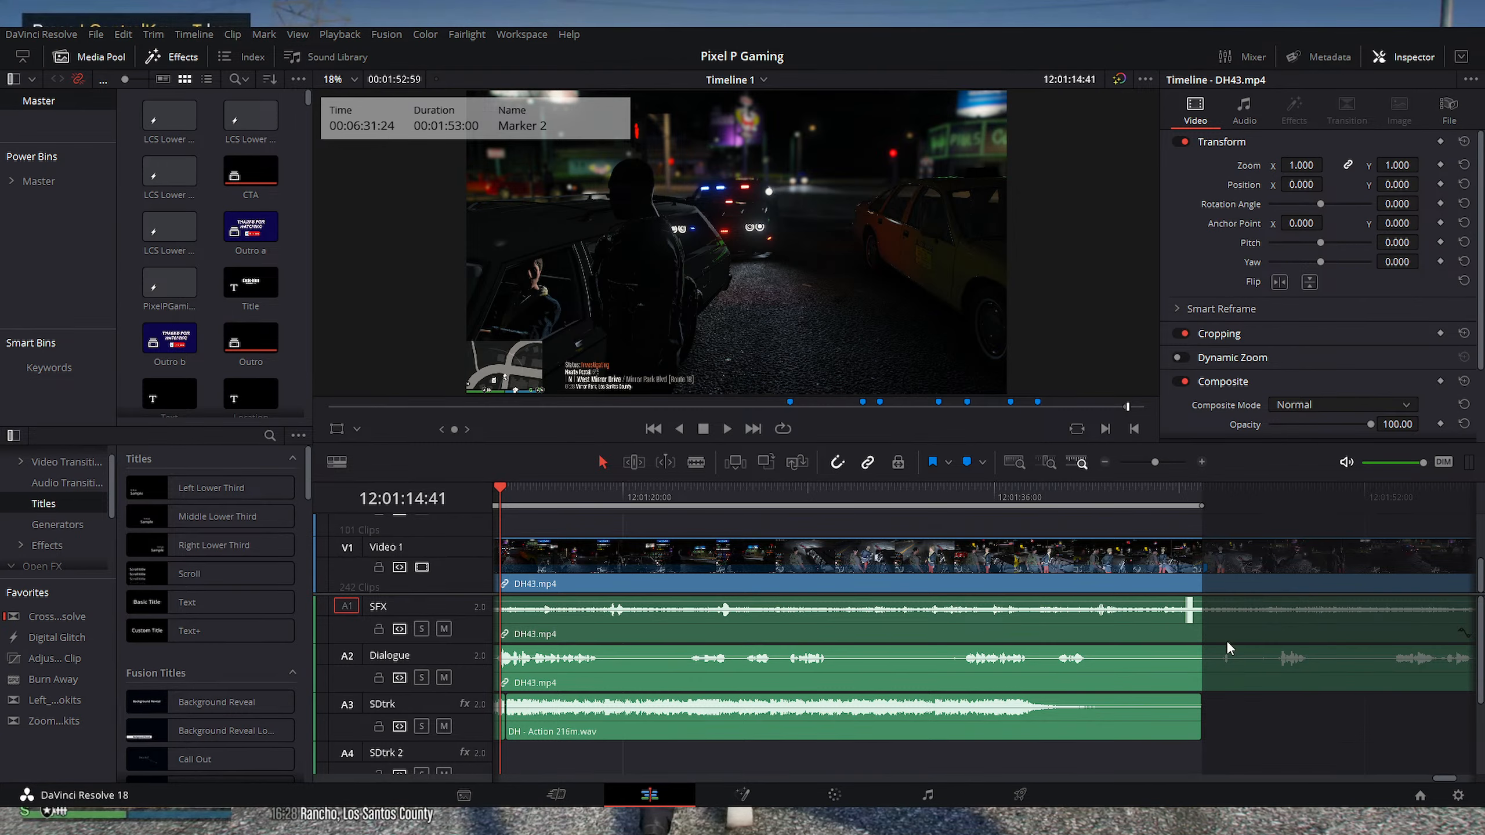
Step: Listen to the DH - Action 216m.wav join once more at closer zoom, starting one second before 12:01:14:41
scroll(1222, 725, "down", 2)
scroll(1173, 719, "up", 3)
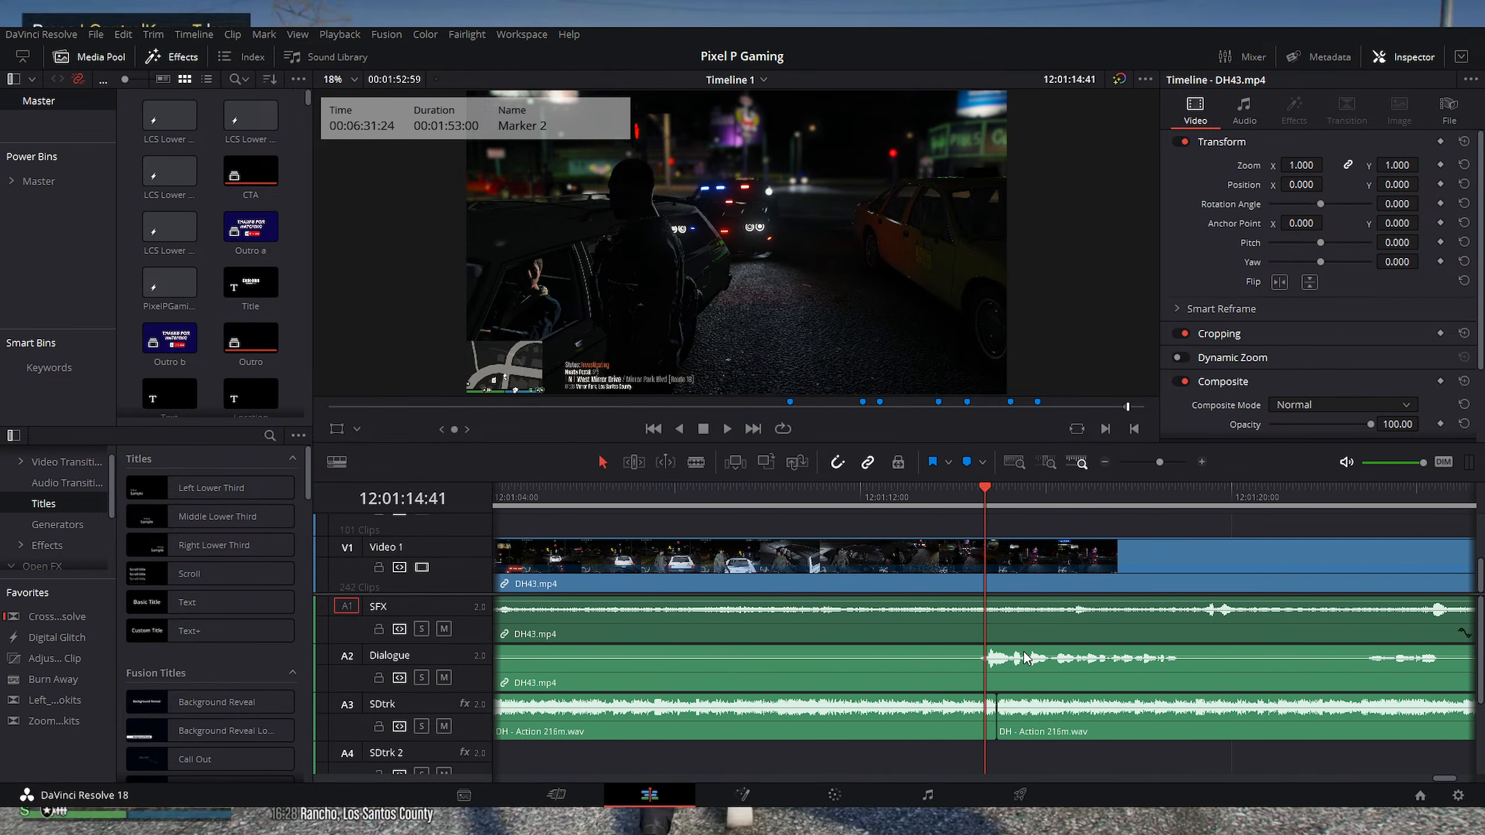
key("shift+Left")
key("space")
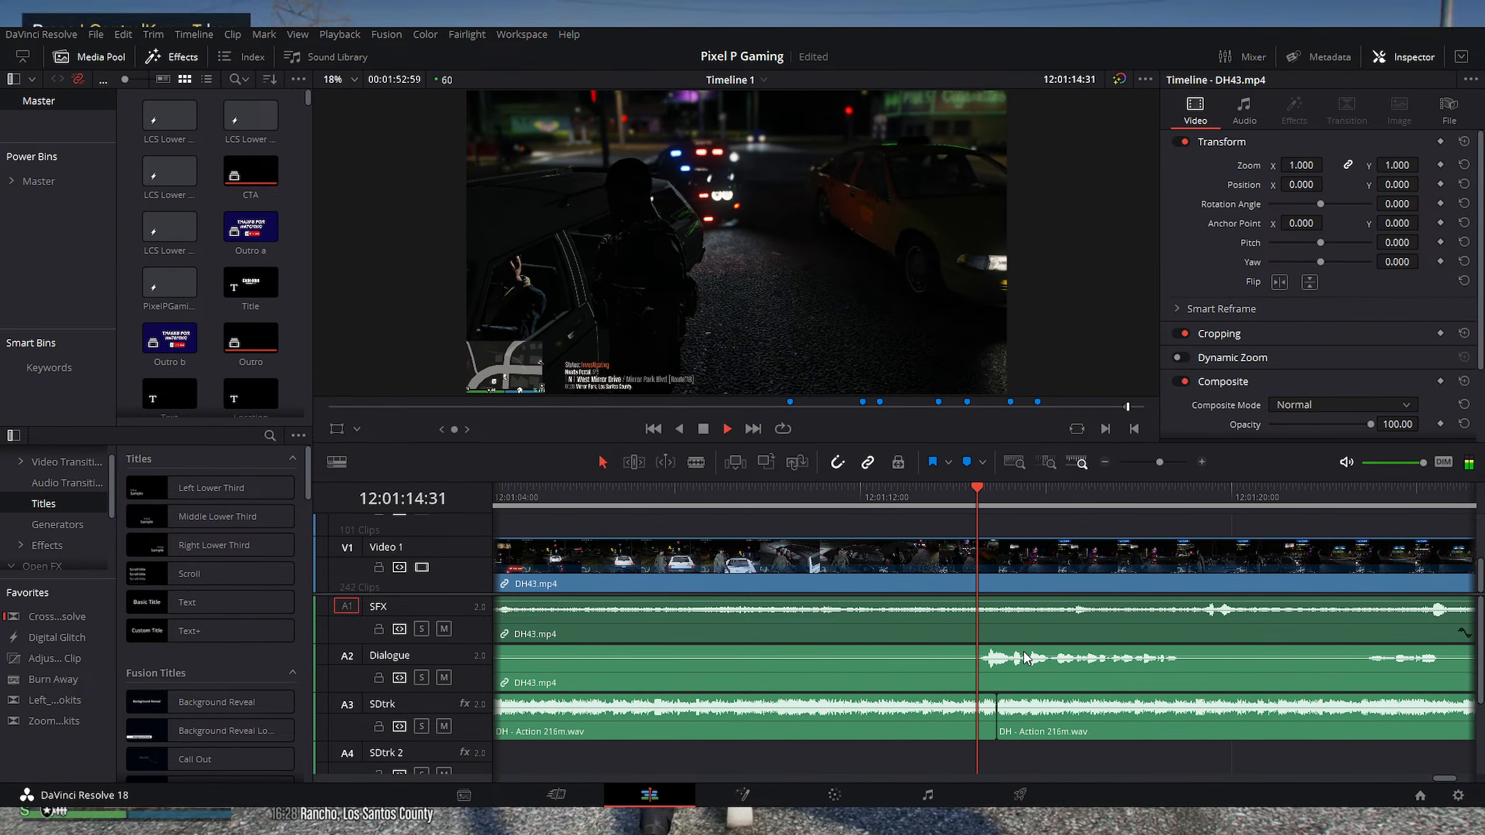
left_click(937, 498)
key("space")
Step: Review the earlier DH - Intro 6.wav join on the SDtrk track, from about 11:59:05 to 11:59:13
key("ctrl+minus")
key("ctrl+minus")
key("ctrl+minus")
key("ctrl+minus")
left_click(606, 502)
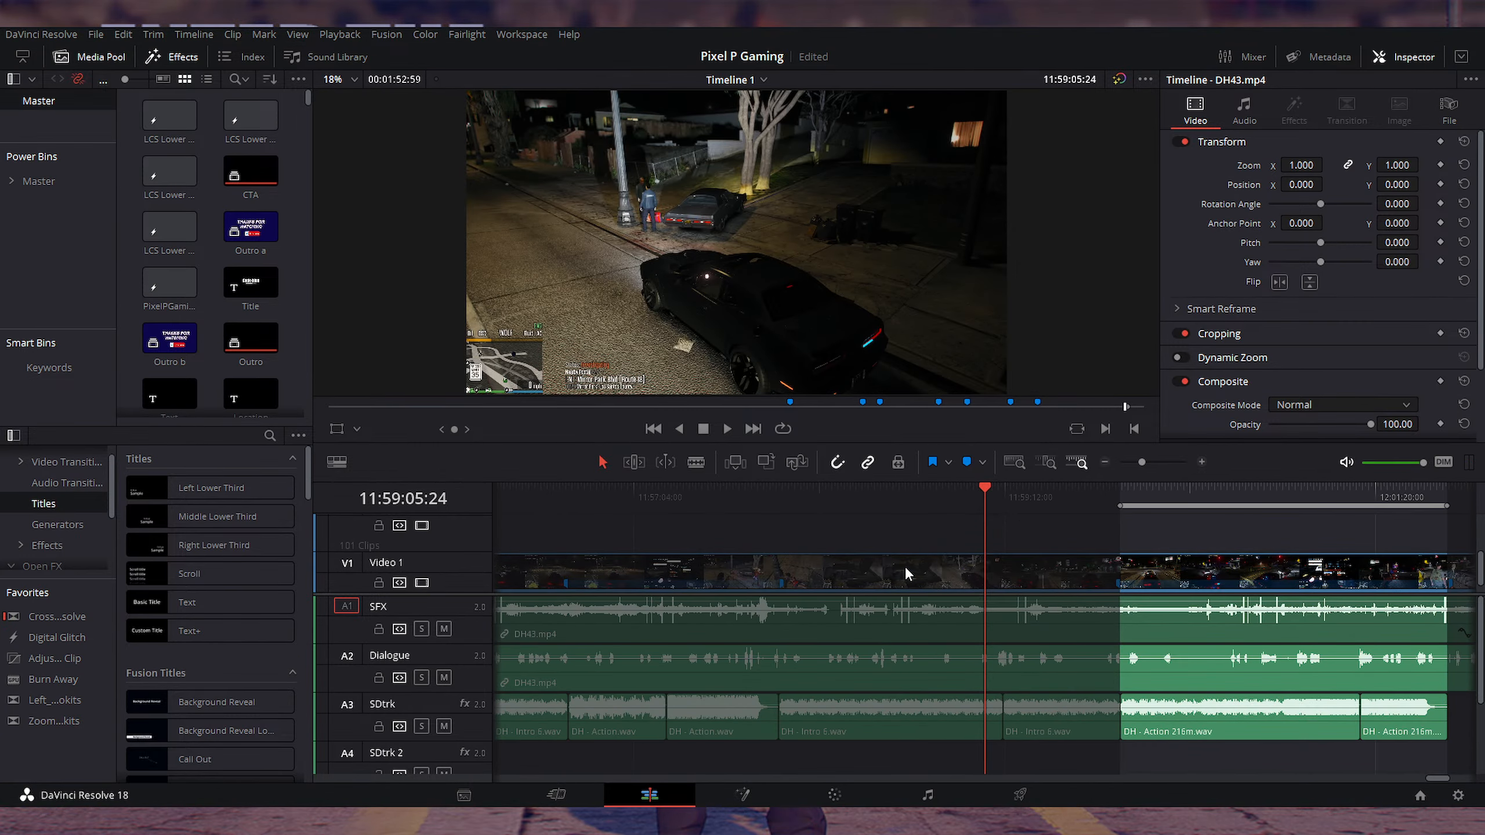
key("ctrl+minus")
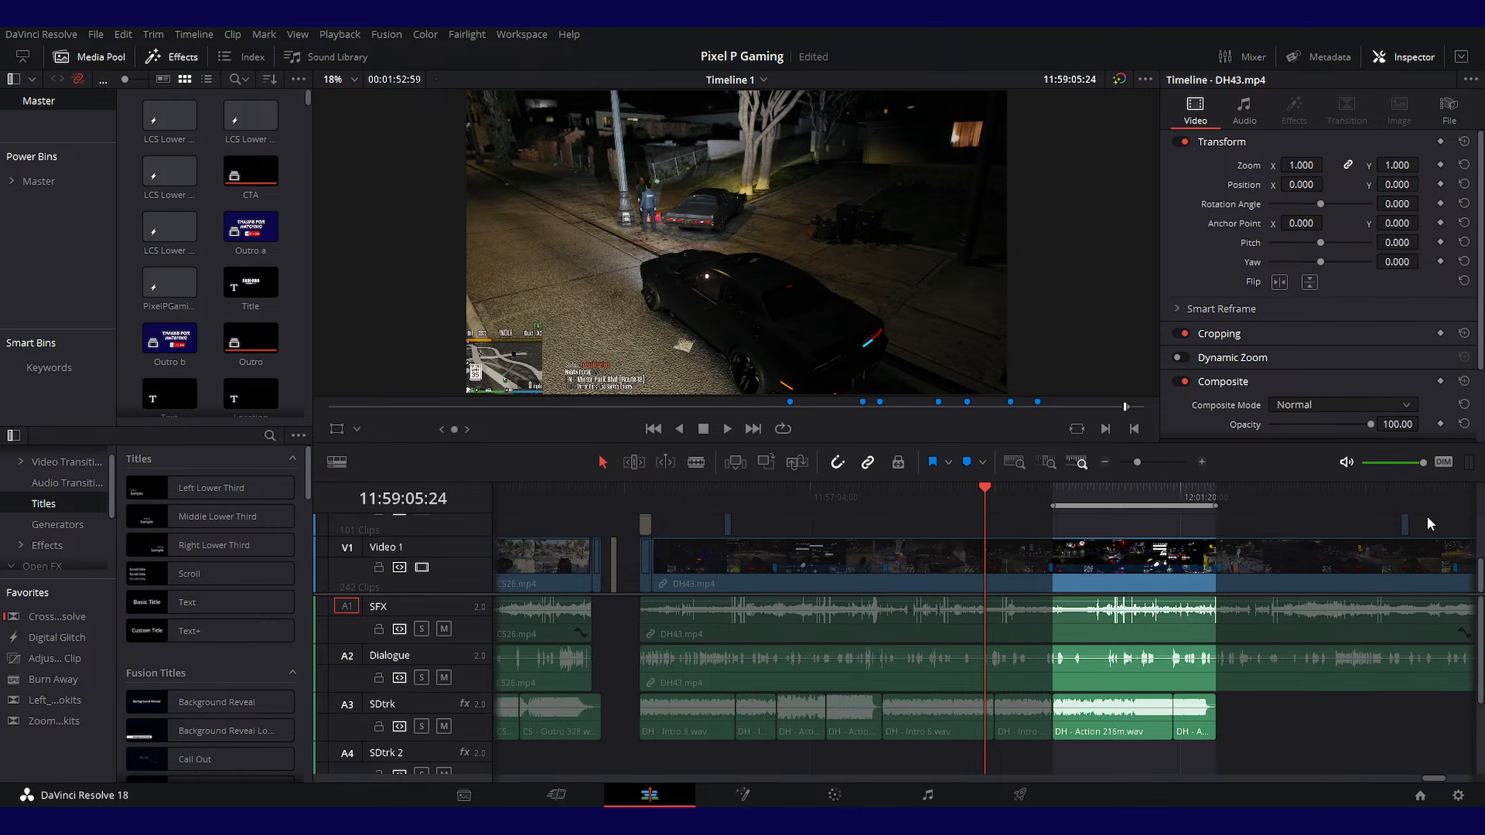
key("ctrl+equal")
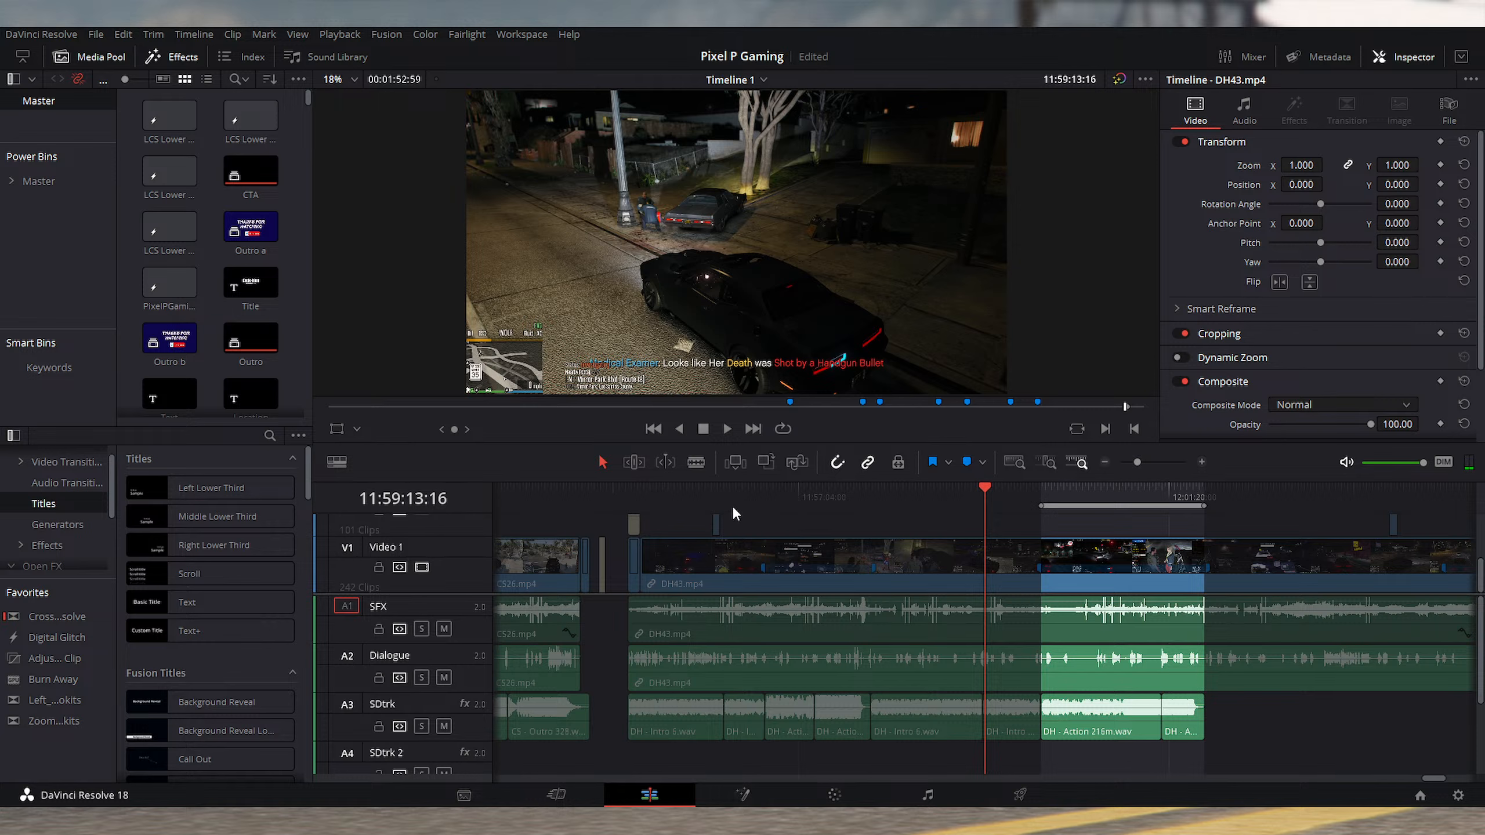
Step: Examine the join between the first two DH - Intro 6.wav pieces, placing the playhead just before it at 11:56:11:24
left_click(740, 493)
key("ctrl+=")
key("ctrl+=")
key("ctrl+=")
key("ctrl+=")
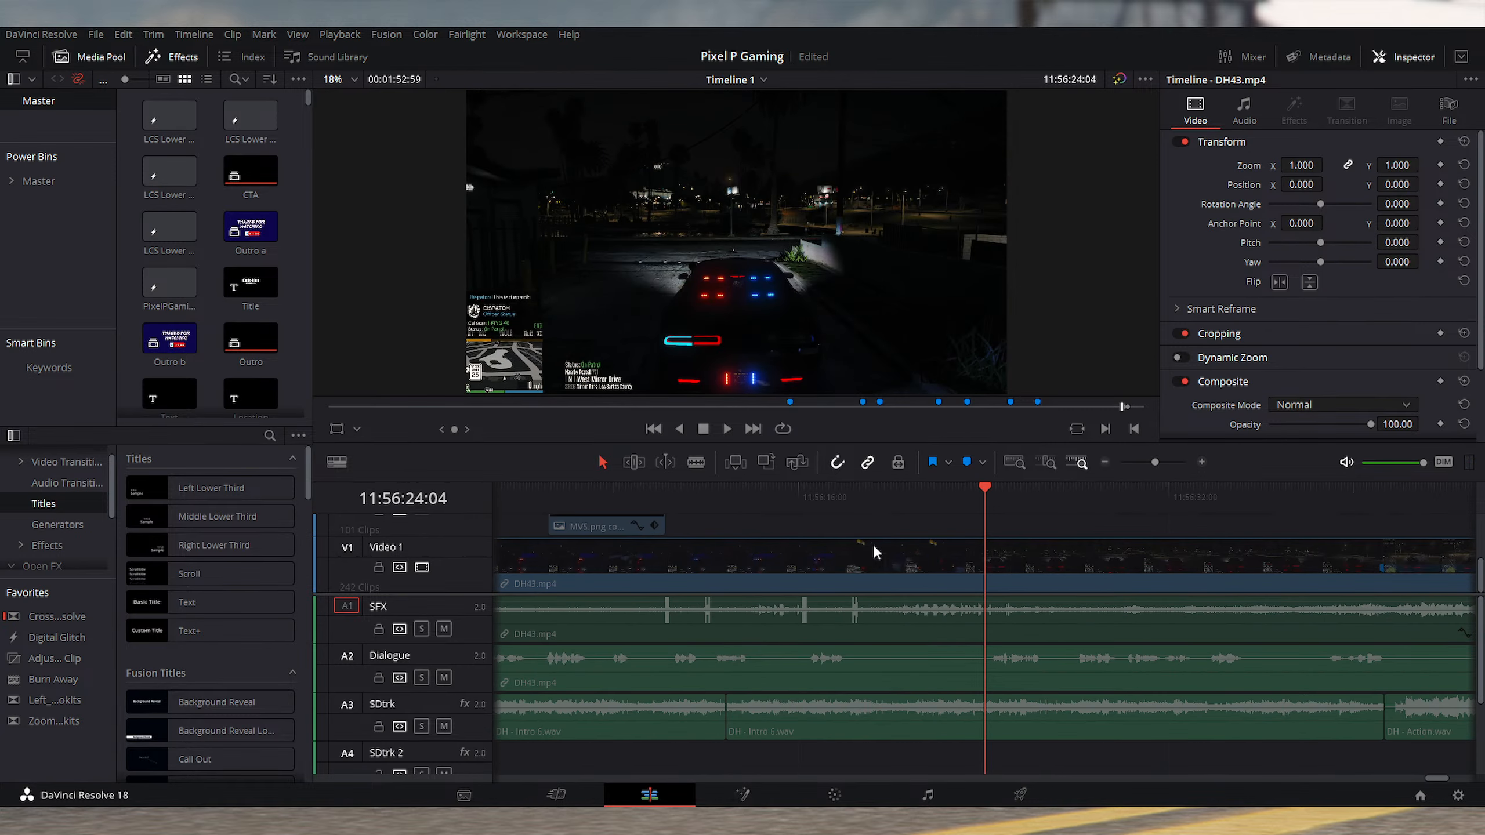
left_click(707, 496)
key("ctrl+=")
key("ctrl+=")
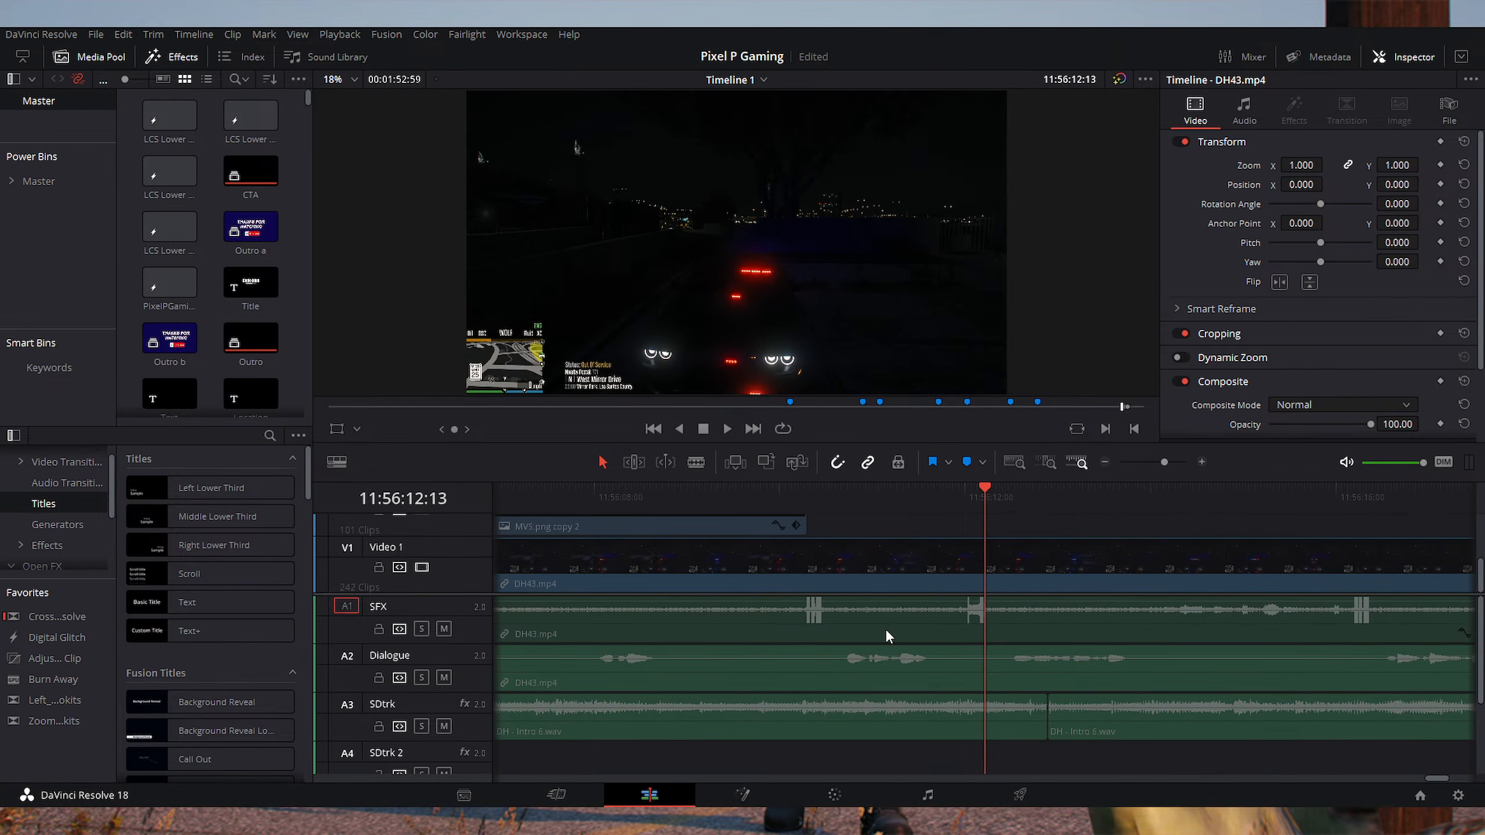
left_click(908, 500)
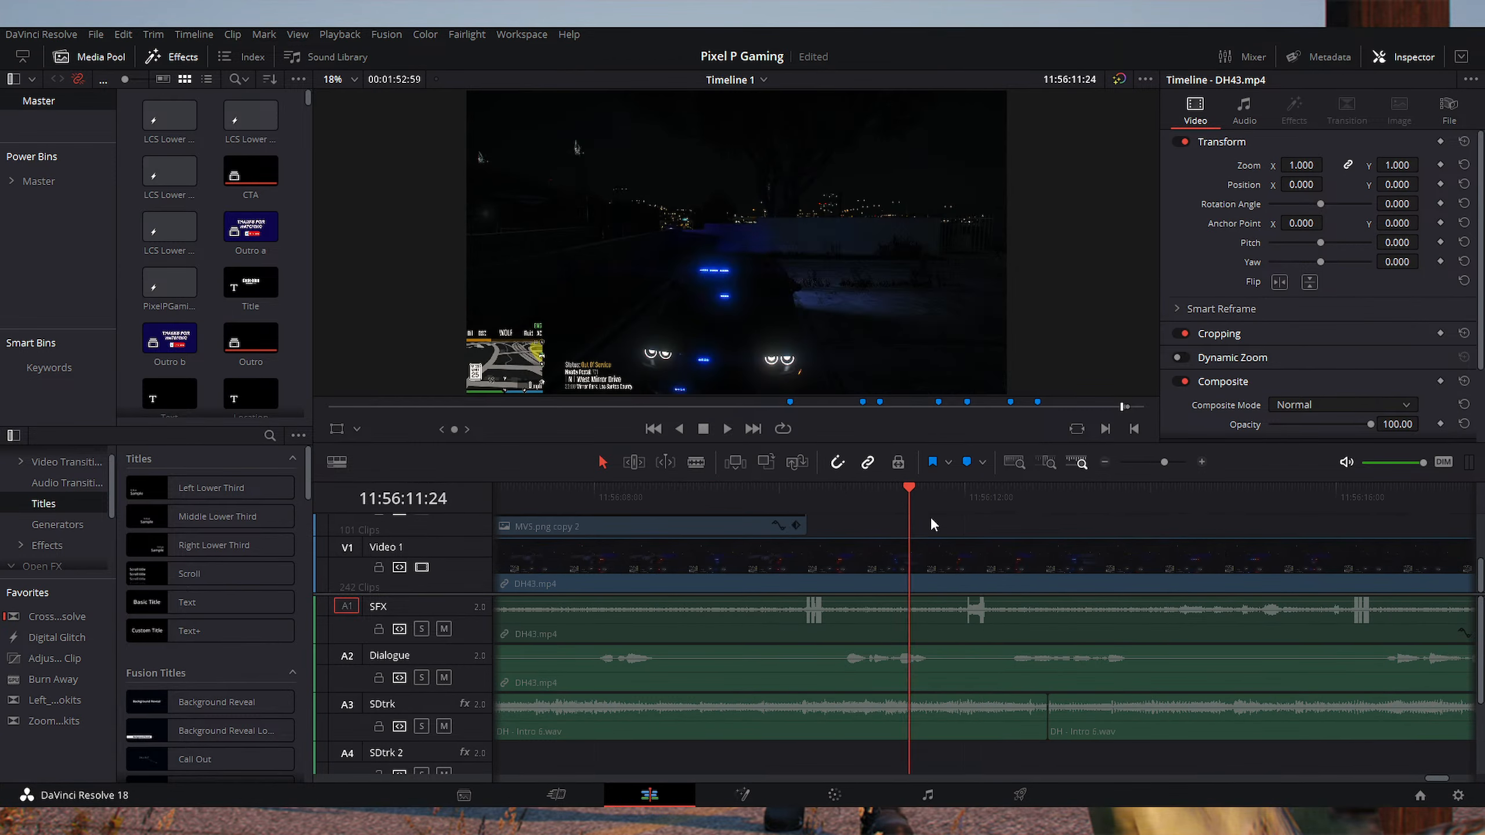
Step: Mark the next soundtrack section with an in point at 12:01:45:01 and an out point at 12:04:31:26
key("ctrl+minus")
key("ctrl+minus")
key("ctrl+minus")
key("ctrl+minus")
key("ctrl+minus")
key("ctrl+minus")
left_click(1227, 494)
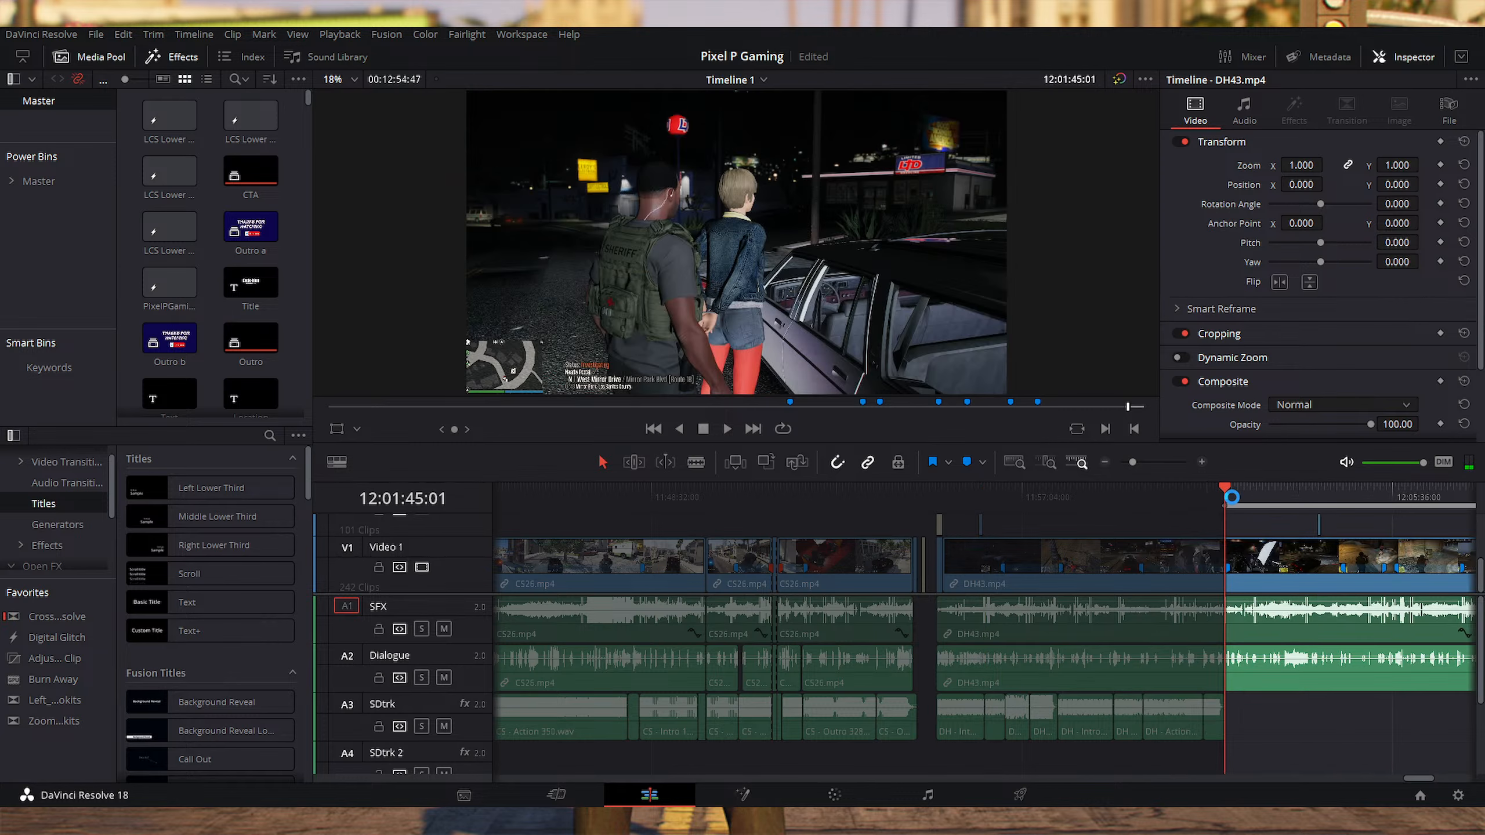
left_click(1342, 504)
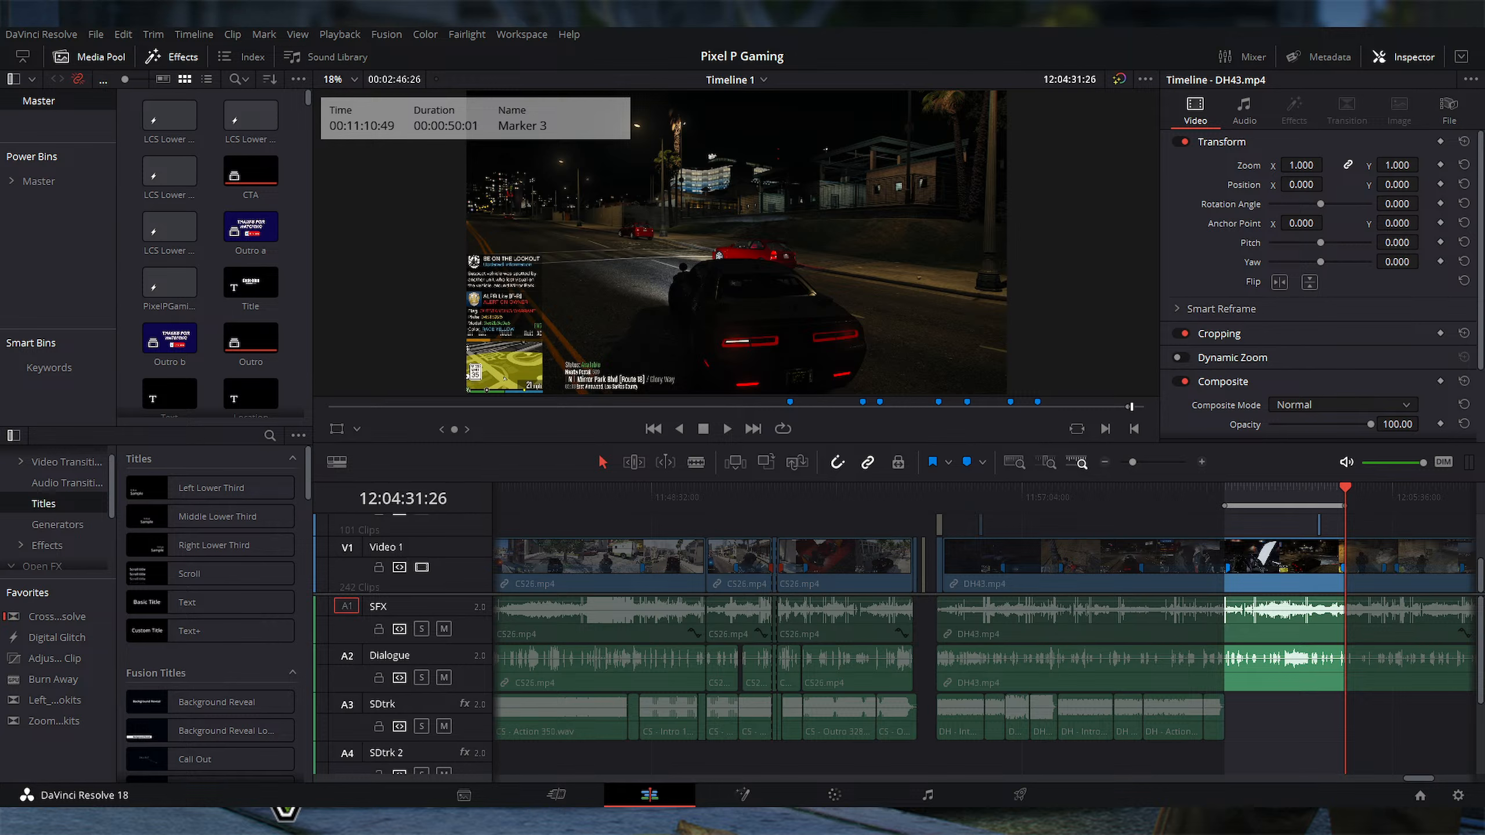
Step: Place DH - Intro 6.wav on the SDtrk track, starting at the in point at 12:01:45:01
left_click_drag(1473, 718, 1243, 722)
key("ctrl+minus")
key("ctrl+minus")
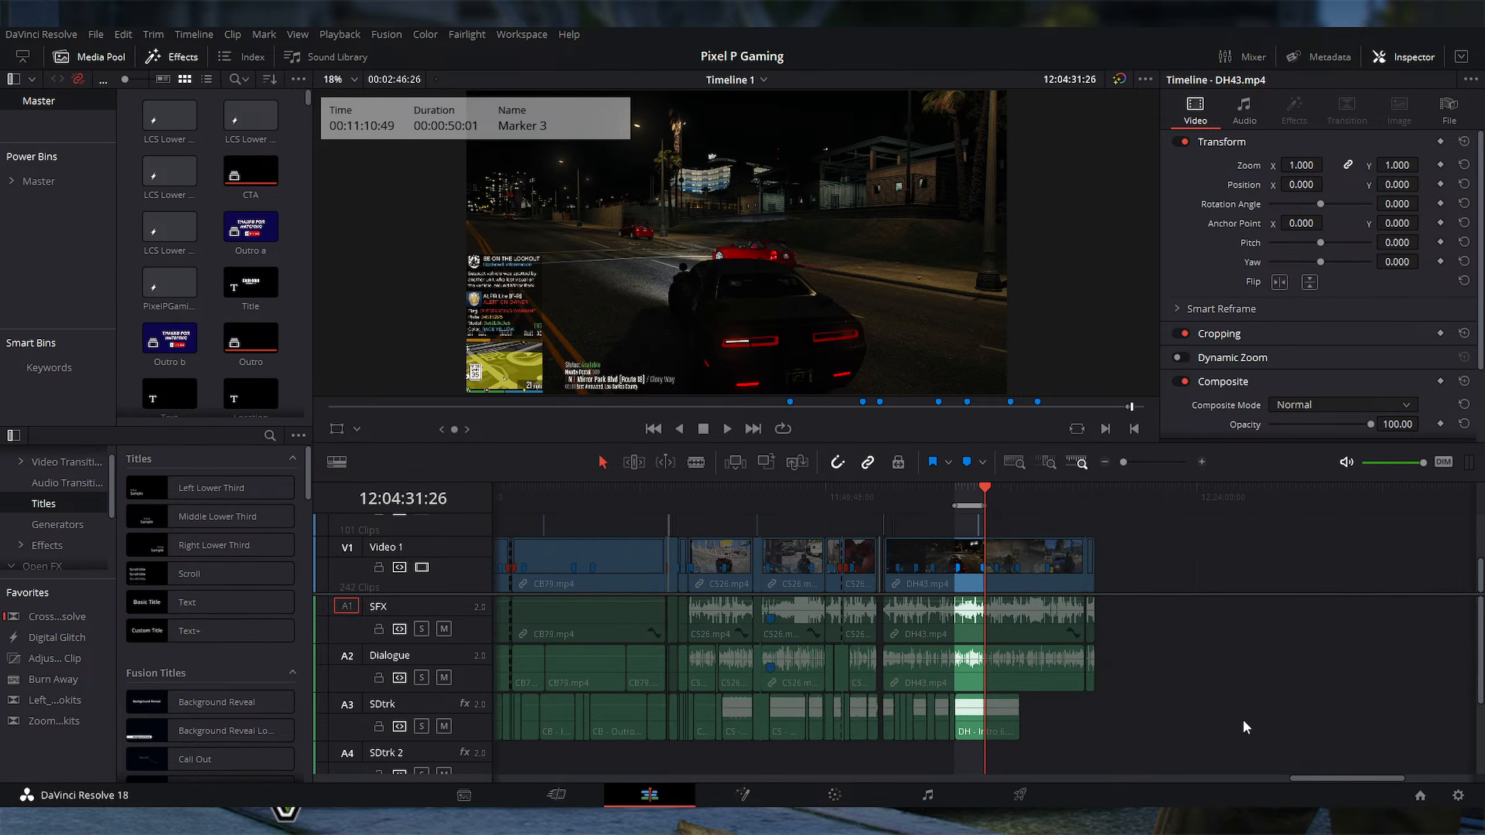
key("ctrl+equal")
key("ctrl+equal")
key("ctrl+equal")
key("ctrl+minus")
key("ctrl+minus")
key("ctrl+equal")
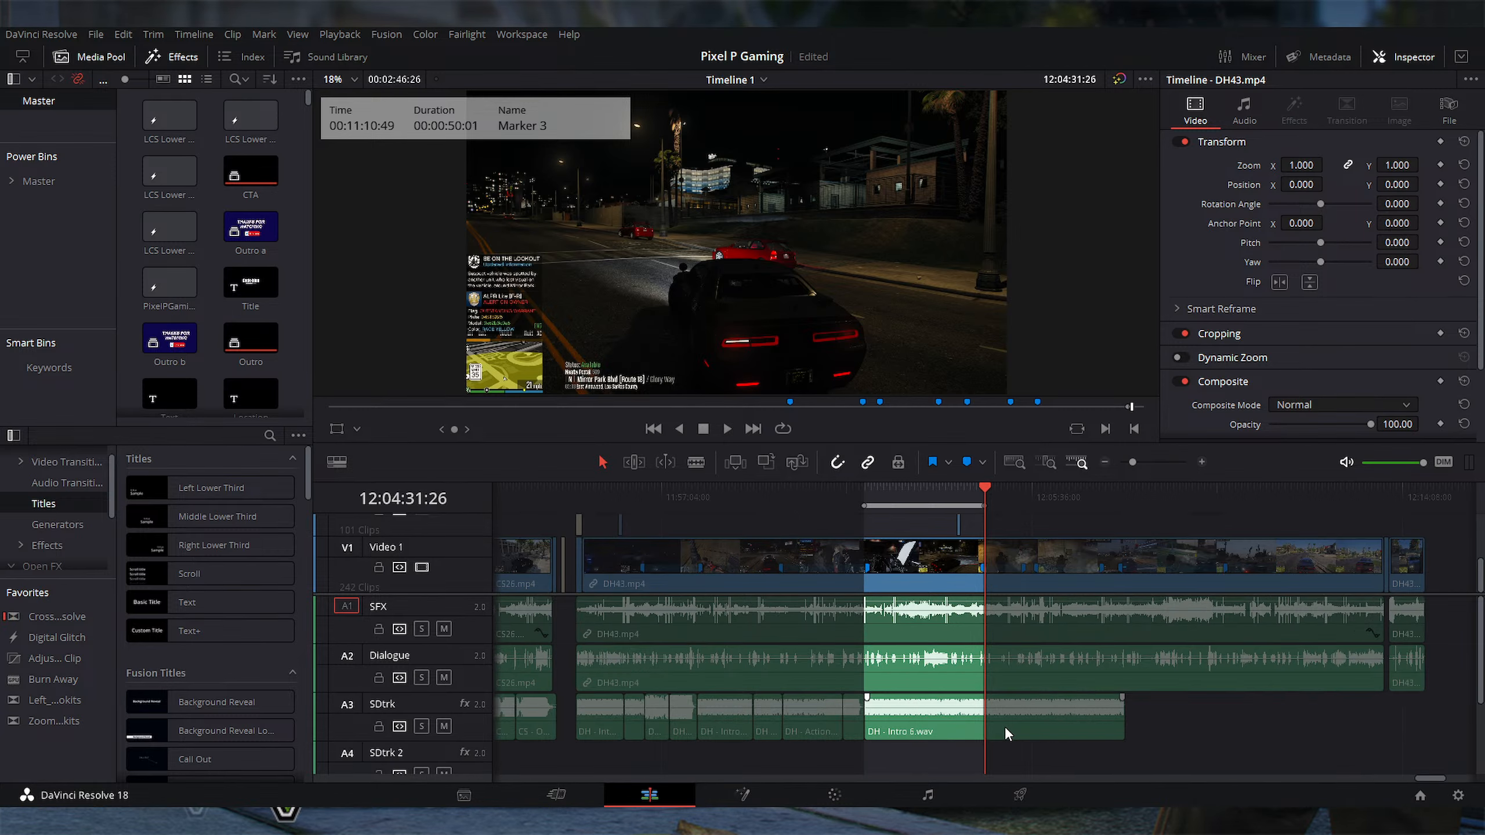
Step: Split DH - Intro 6.wav at 12:04:31:26 and pull its cut-off tail back to end at that point
left_click(1006, 724)
key("ctrl+b")
mouse_move(993, 723)
left_mouse_down()
mouse_move(1108, 725)
mouse_move(974, 734)
left_mouse_up()
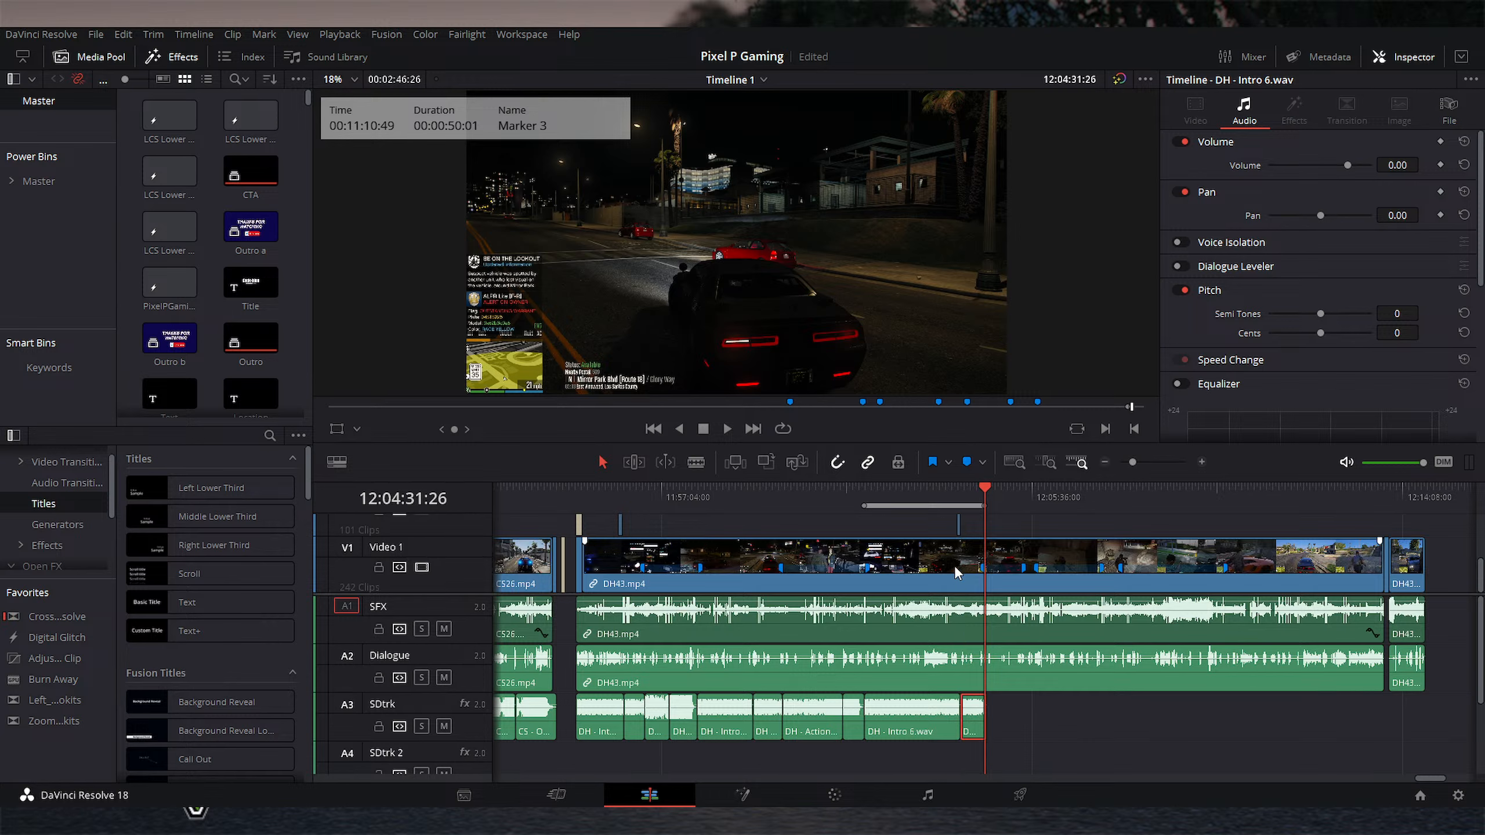
Step: Move the join between the last two DH - Intro 6.wav pieces to about 12:03:36 and play across it
left_click(958, 499)
scroll(1031, 497, "up", 5)
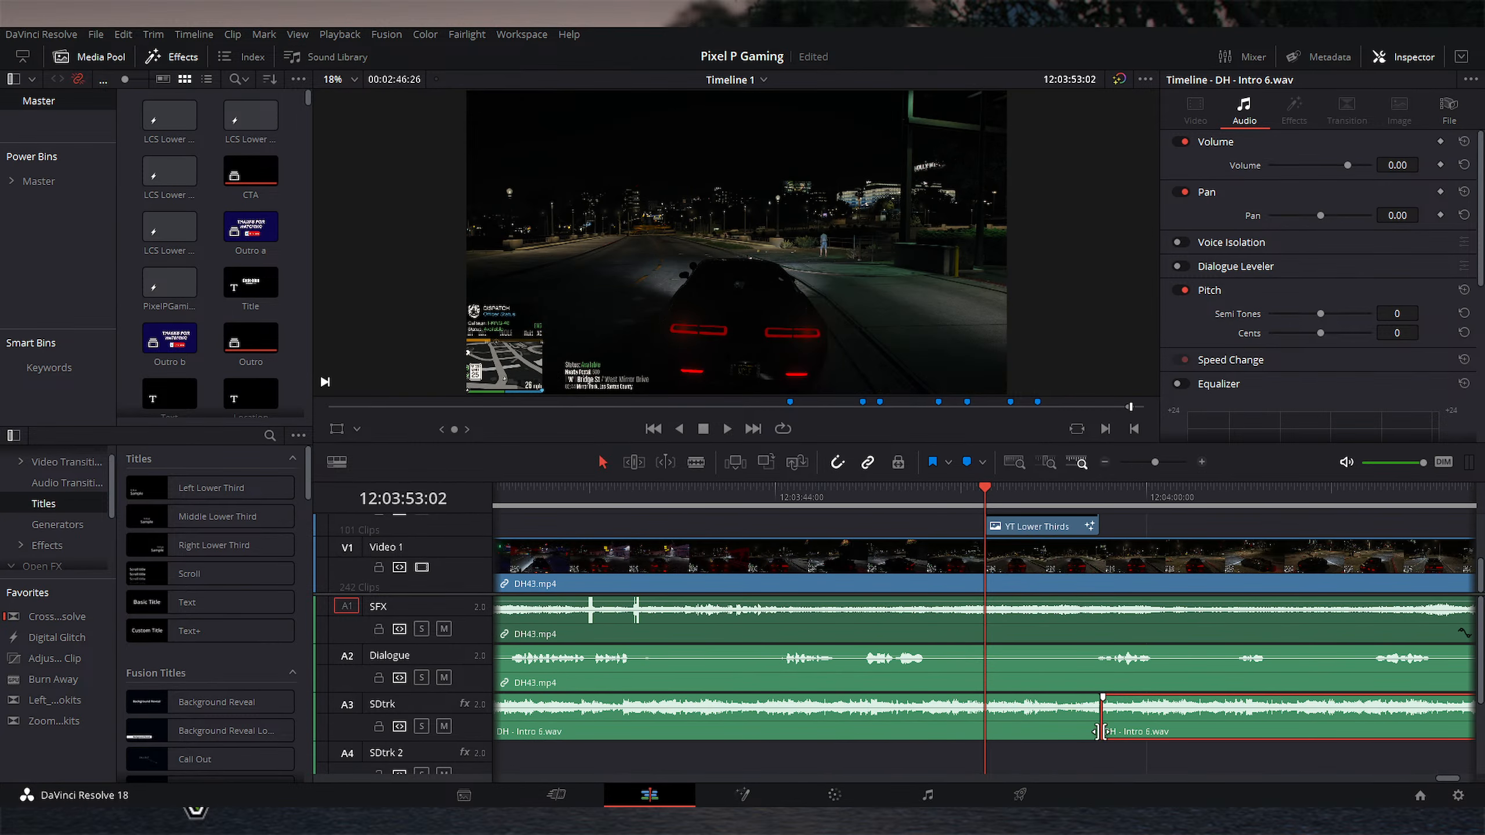
scroll(916, 728, "down", 3)
scroll(1047, 661, "up", 2)
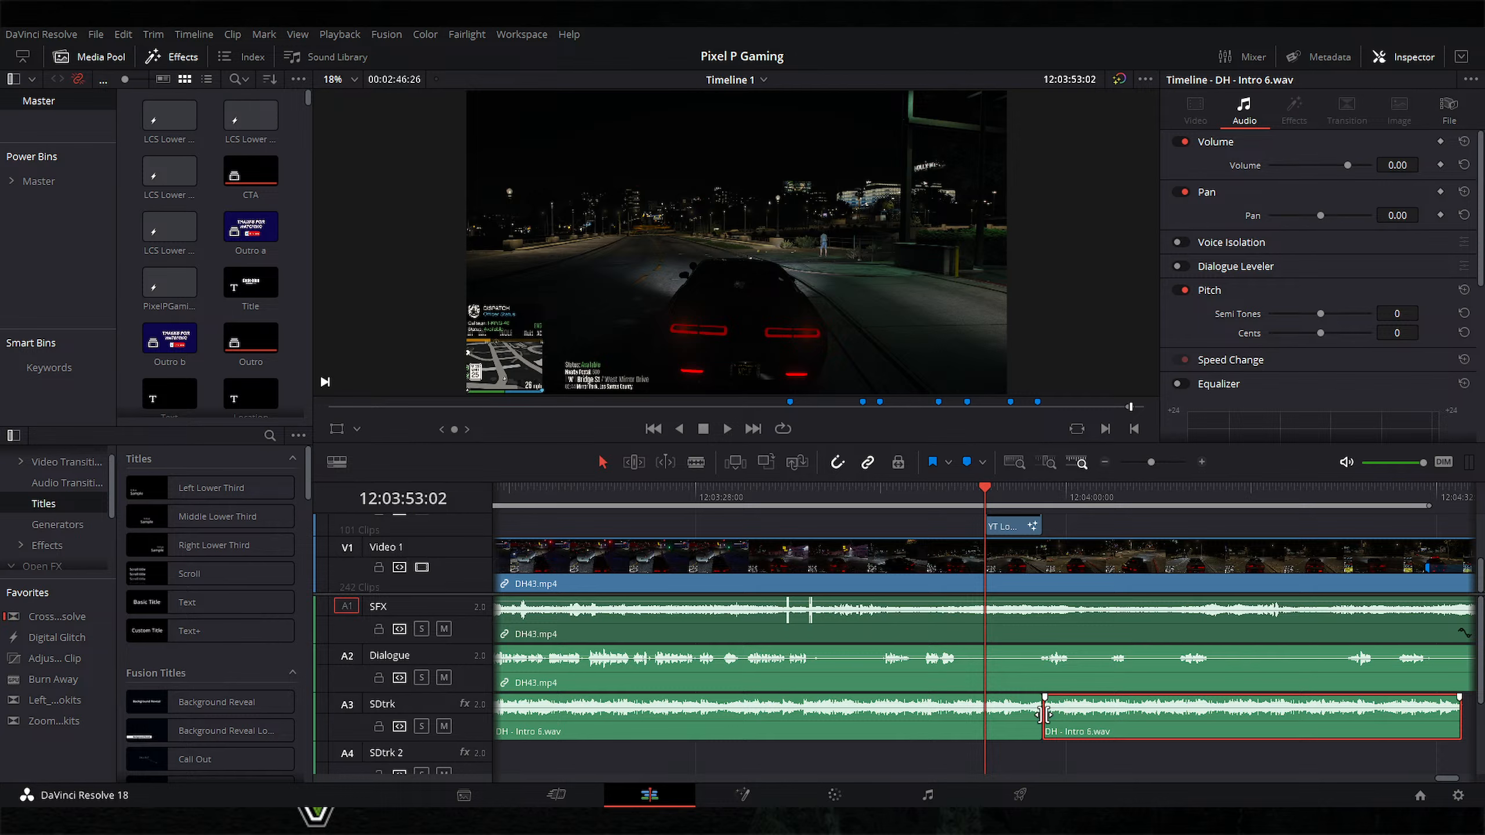
left_click_drag(1044, 707, 790, 703)
left_click(743, 501)
key("space")
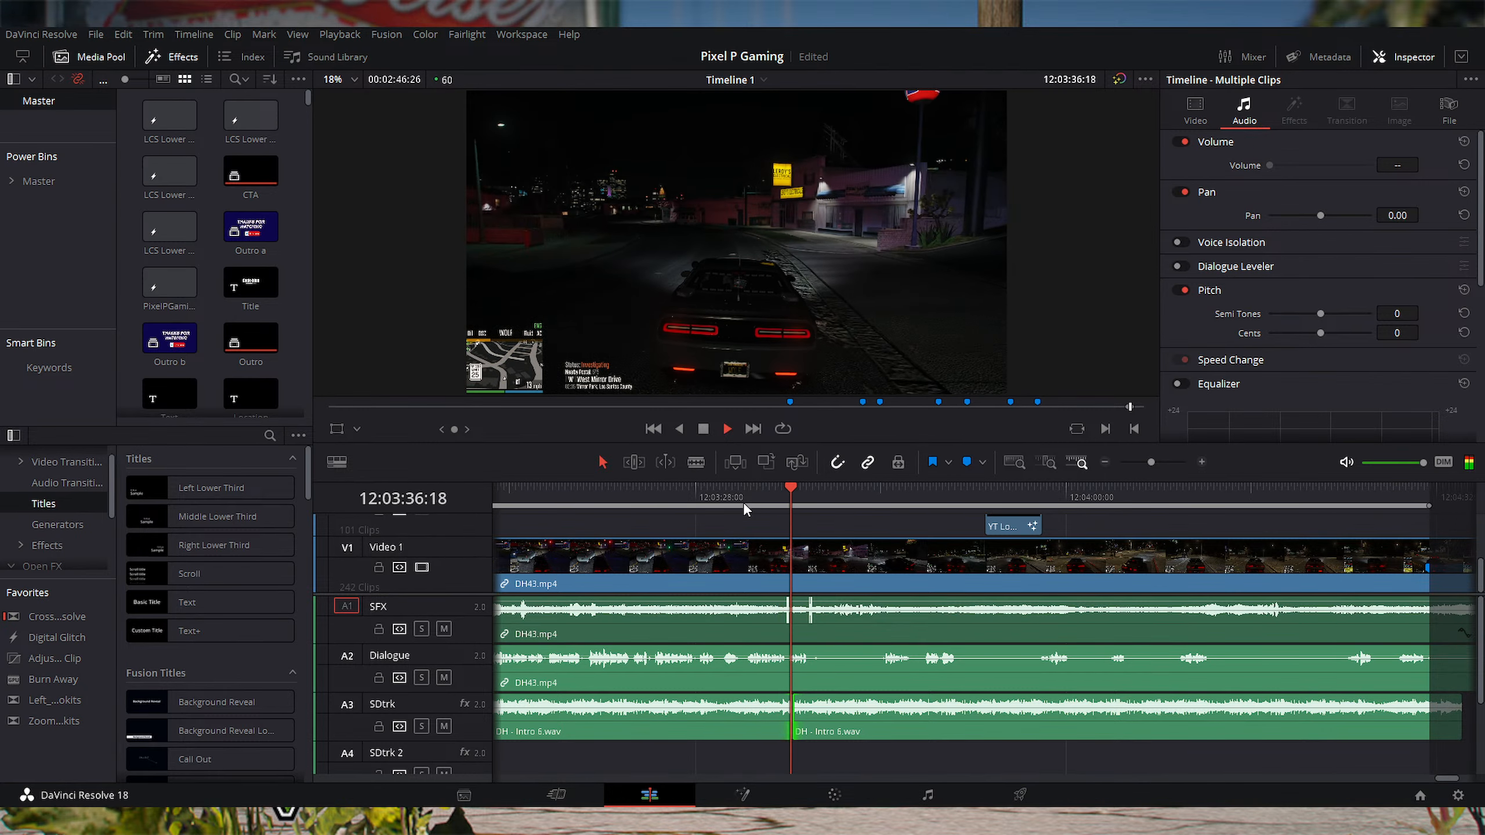
key("space")
Step: Align the end of the last DH - Intro 6.wav piece with the section's out point, putting the join at 12:03:33:37
key("ctrl+minus")
key("ctrl+minus")
key("ctrl+minus")
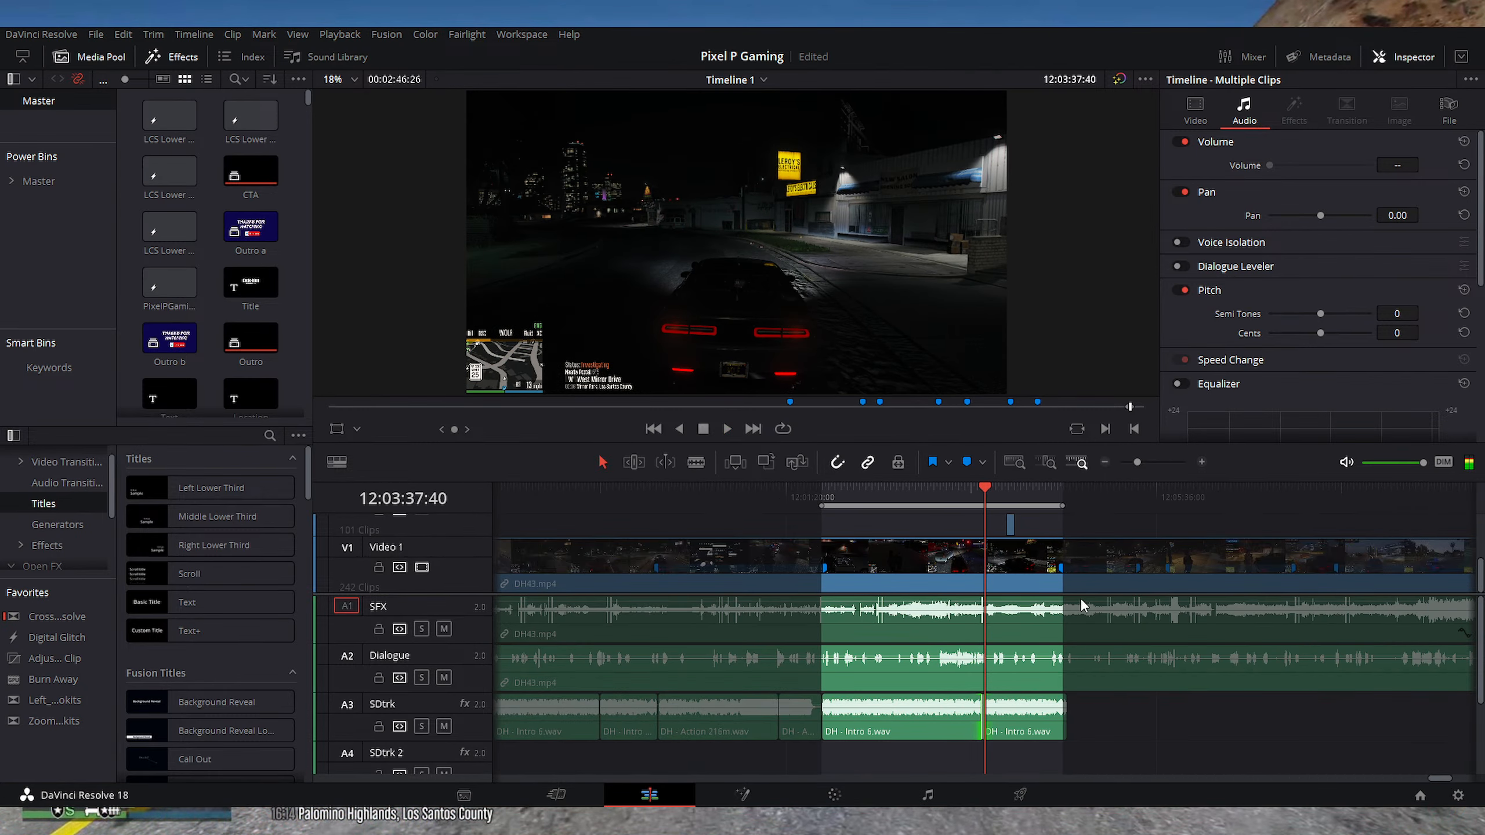
left_click(1063, 489)
left_click(982, 492)
left_click(997, 717)
Step: Listen to the last DH - Intro 6.wav join at closer zoom, starting one second before it at 12:03:32:37
key("ctrl+equal")
key("ctrl+equal")
key("ctrl+equal")
key("ctrl+equal")
key("shift+Left")
key("ctrl+equal")
key("ctrl+equal")
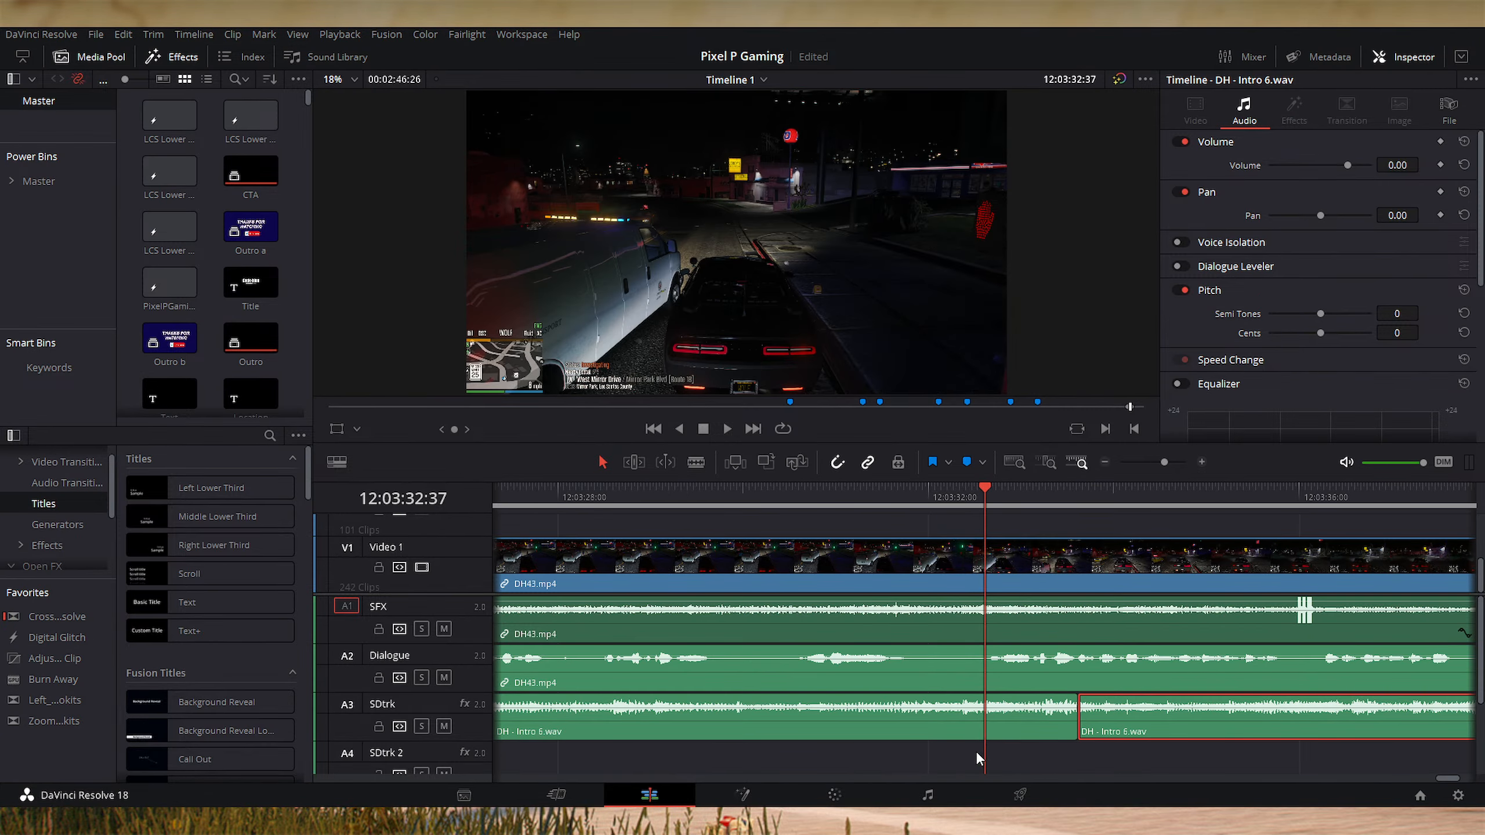
key("space")
key("ctrl+minus")
key("ctrl+minus")
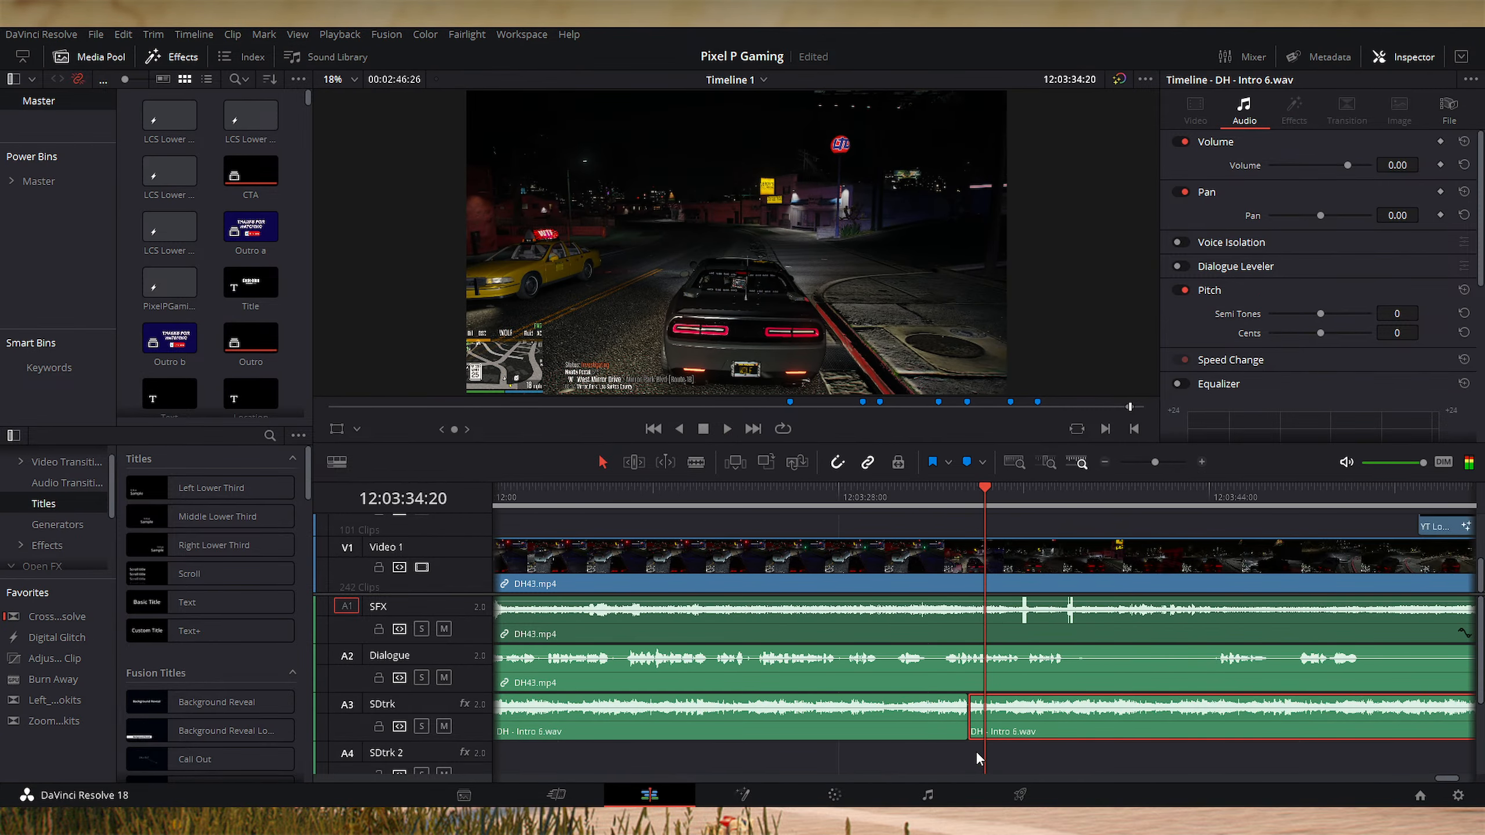
Step: Mark the next soundtrack section with an in point at 12:04:31:27 and an out point at 12:05:21:26
key("ctrl+minus")
key("ctrl+minus")
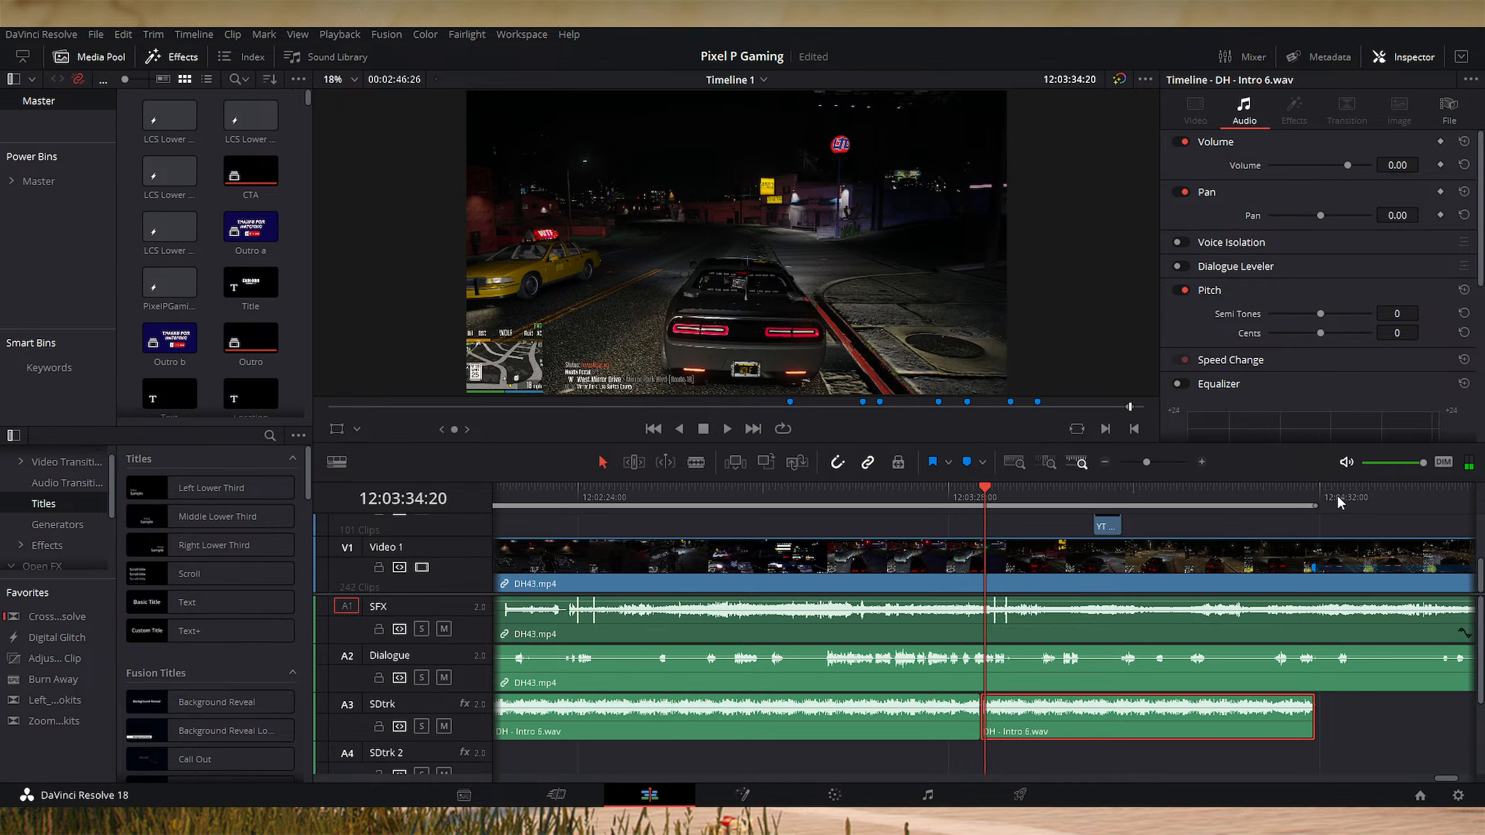
left_click(1321, 492)
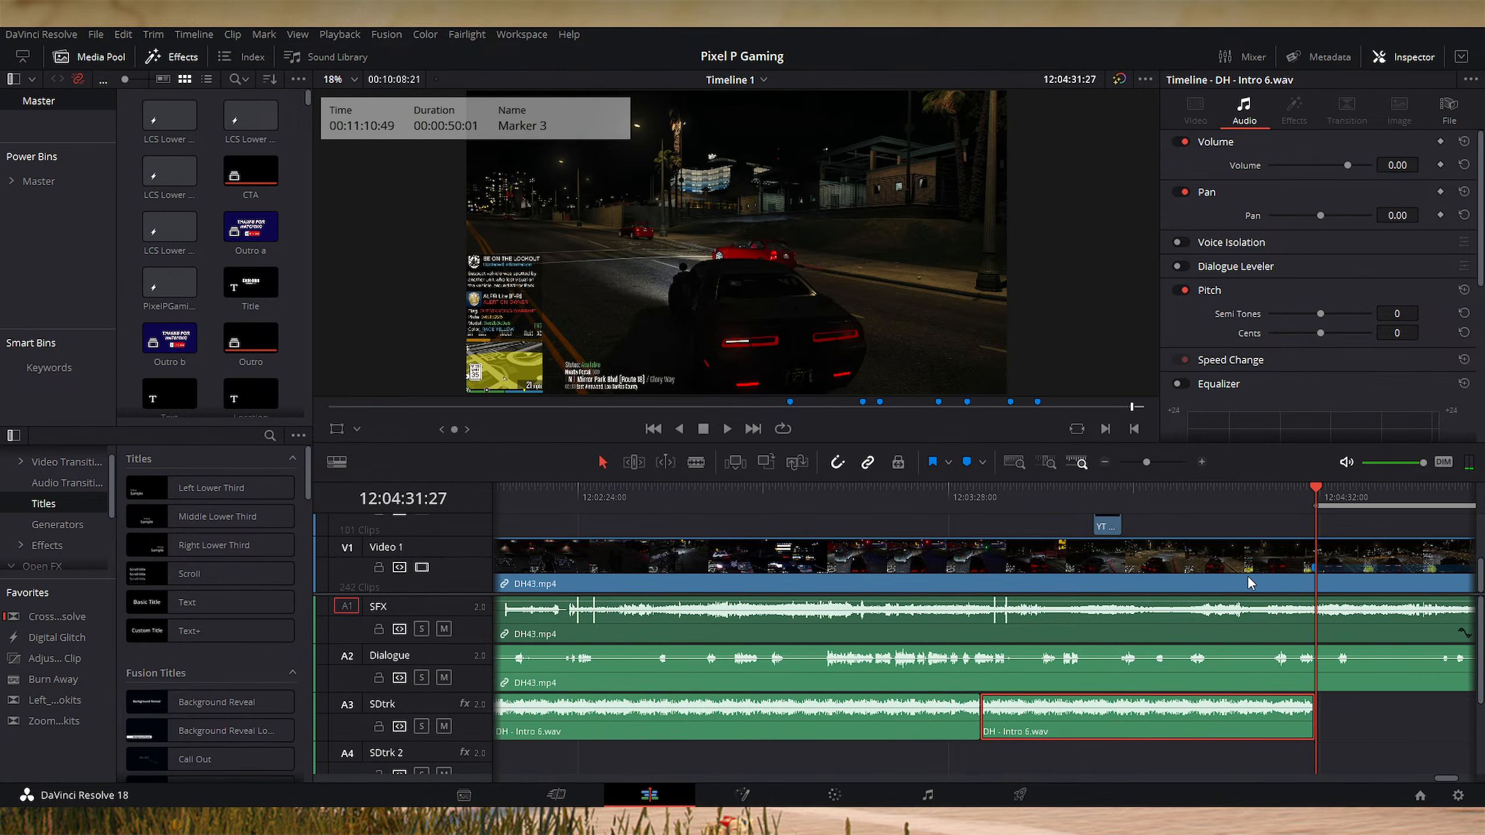
key("ctrl+minus")
key("ctrl+minus")
left_click(1058, 504)
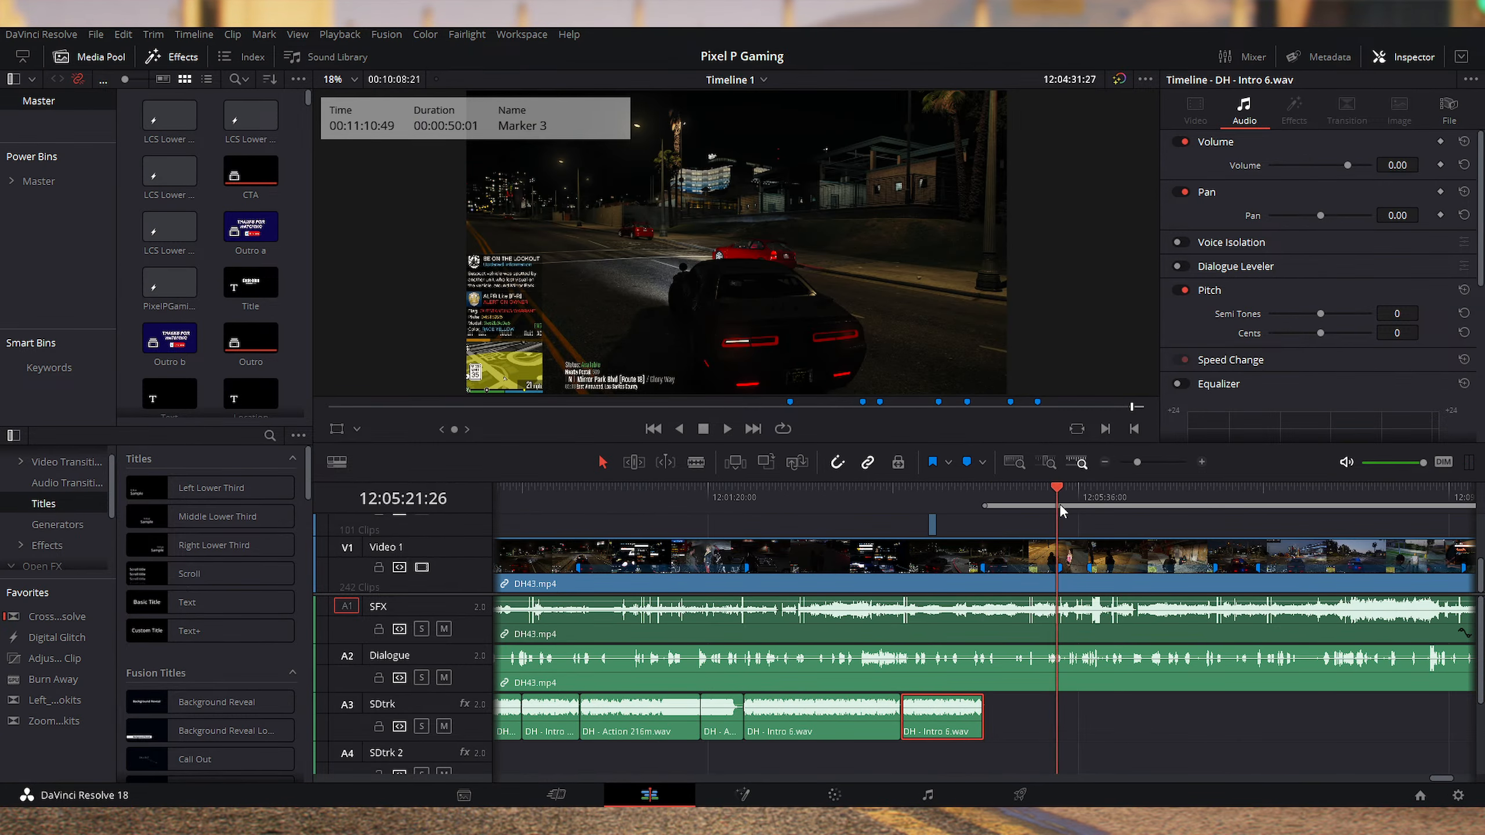
key("o")
key("ctrl+equal")
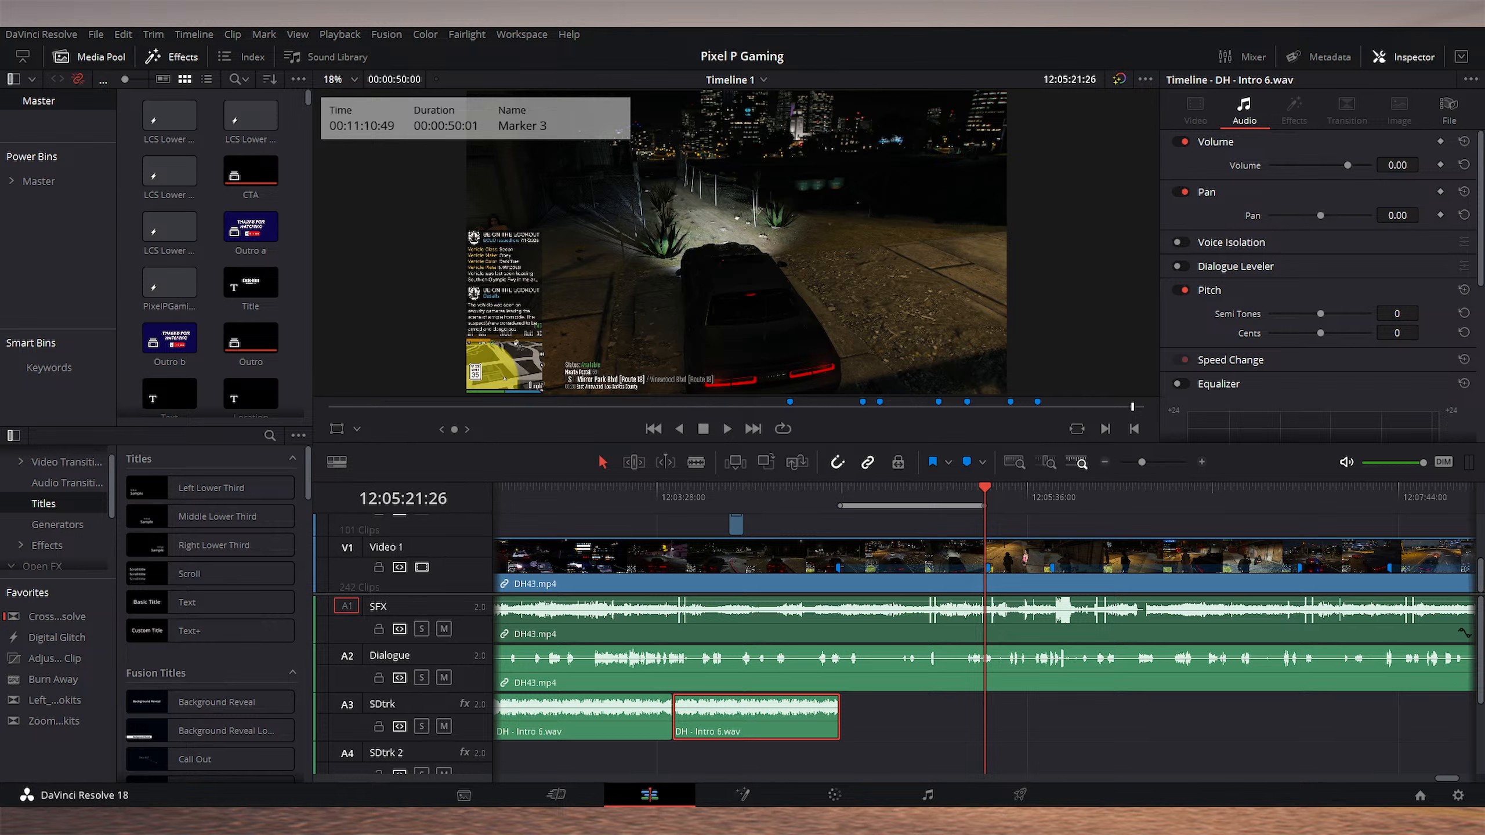
Step: Fit DH - Action.wav into the marked section on SDtrk, splitting it at 12:05:21:26 and pulling the tail back to end there, and save
left_click_drag(1081, 734, 1027, 734)
scroll(1029, 728, "up", 2)
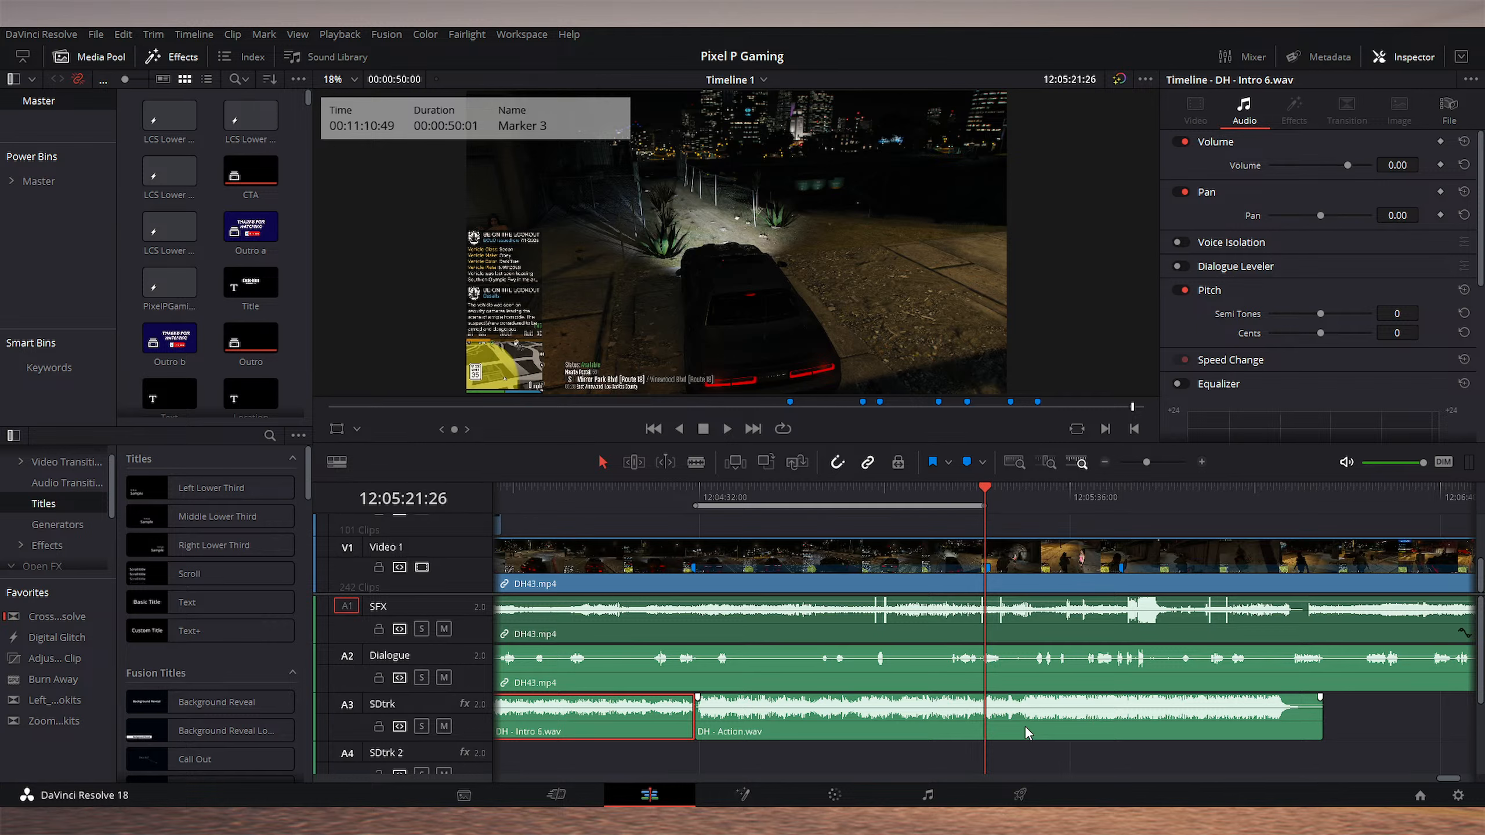
left_click(987, 719)
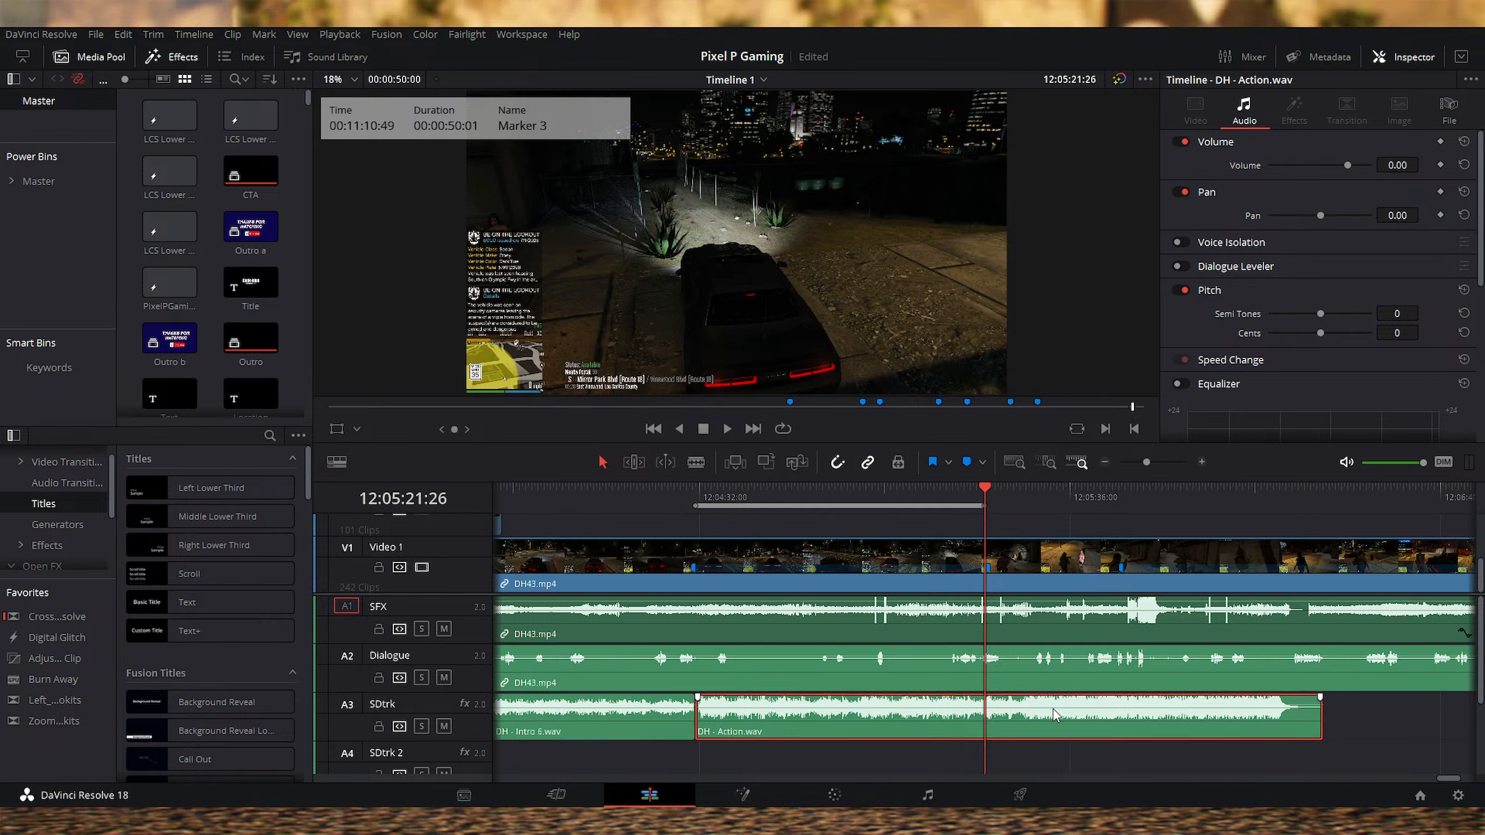
key("ctrl+b")
left_click_drag(993, 717, 923, 720)
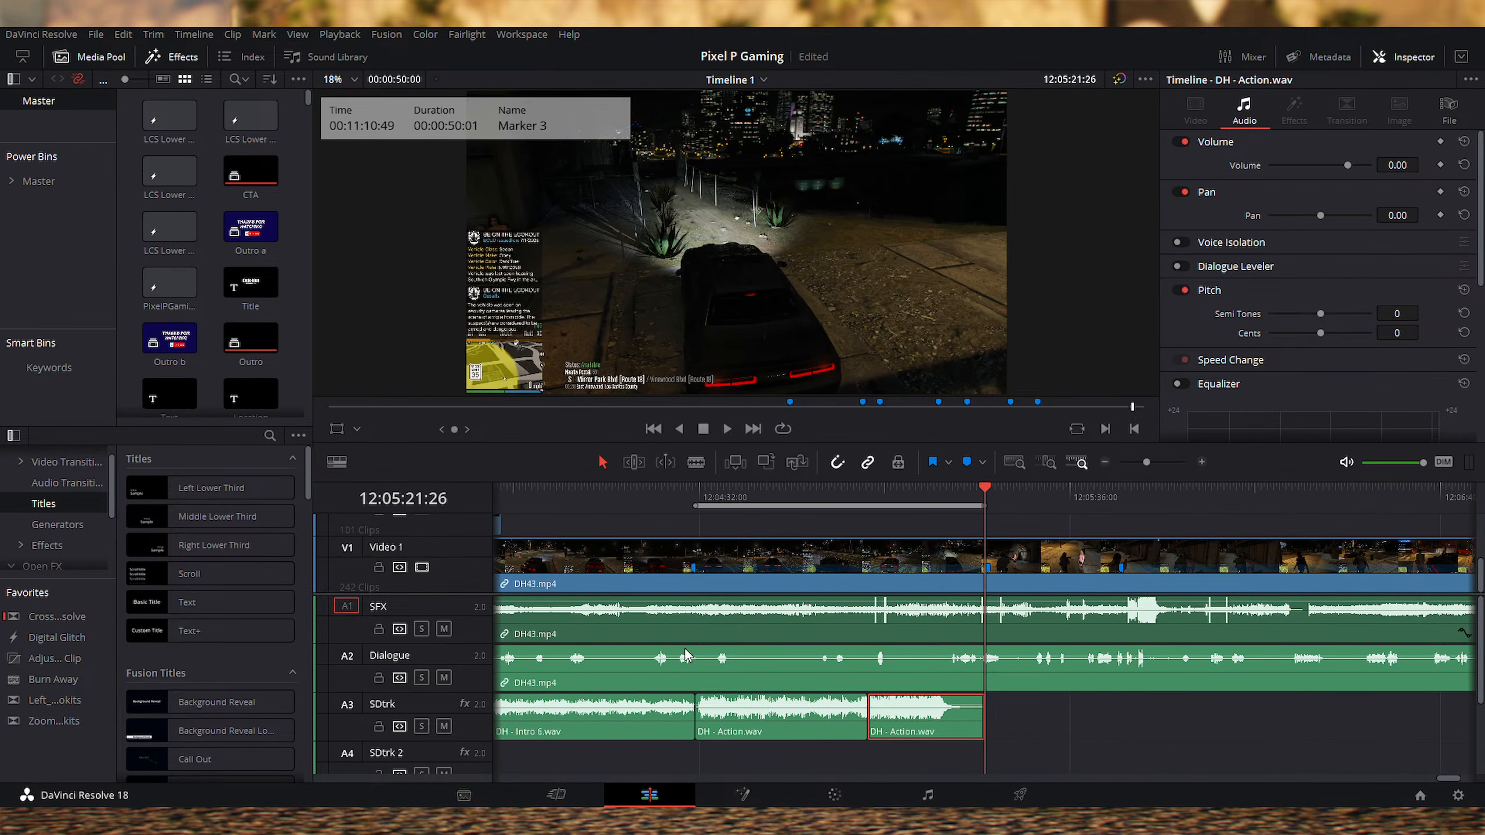
key("ctrl+s")
Step: Move the join between the two new DH - Action.wav pieces to about 12:05:03 and play across it
left_click(887, 500)
scroll(887, 500, "up", 3)
left_click_drag(836, 714, 944, 714)
scroll(902, 501, "down", 2)
left_click(902, 501)
key("space")
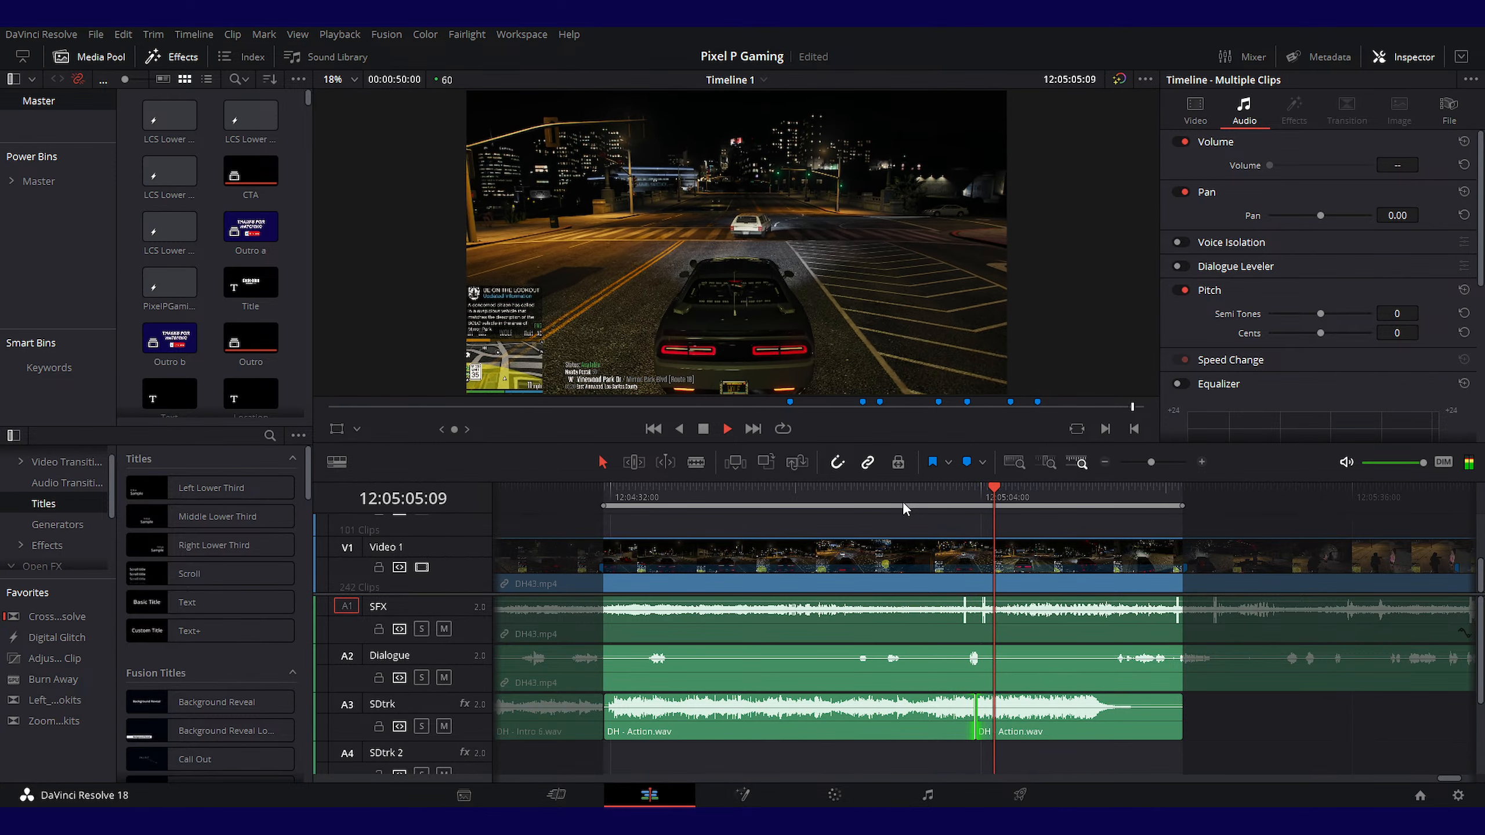
key("space")
key("ctrl+minus")
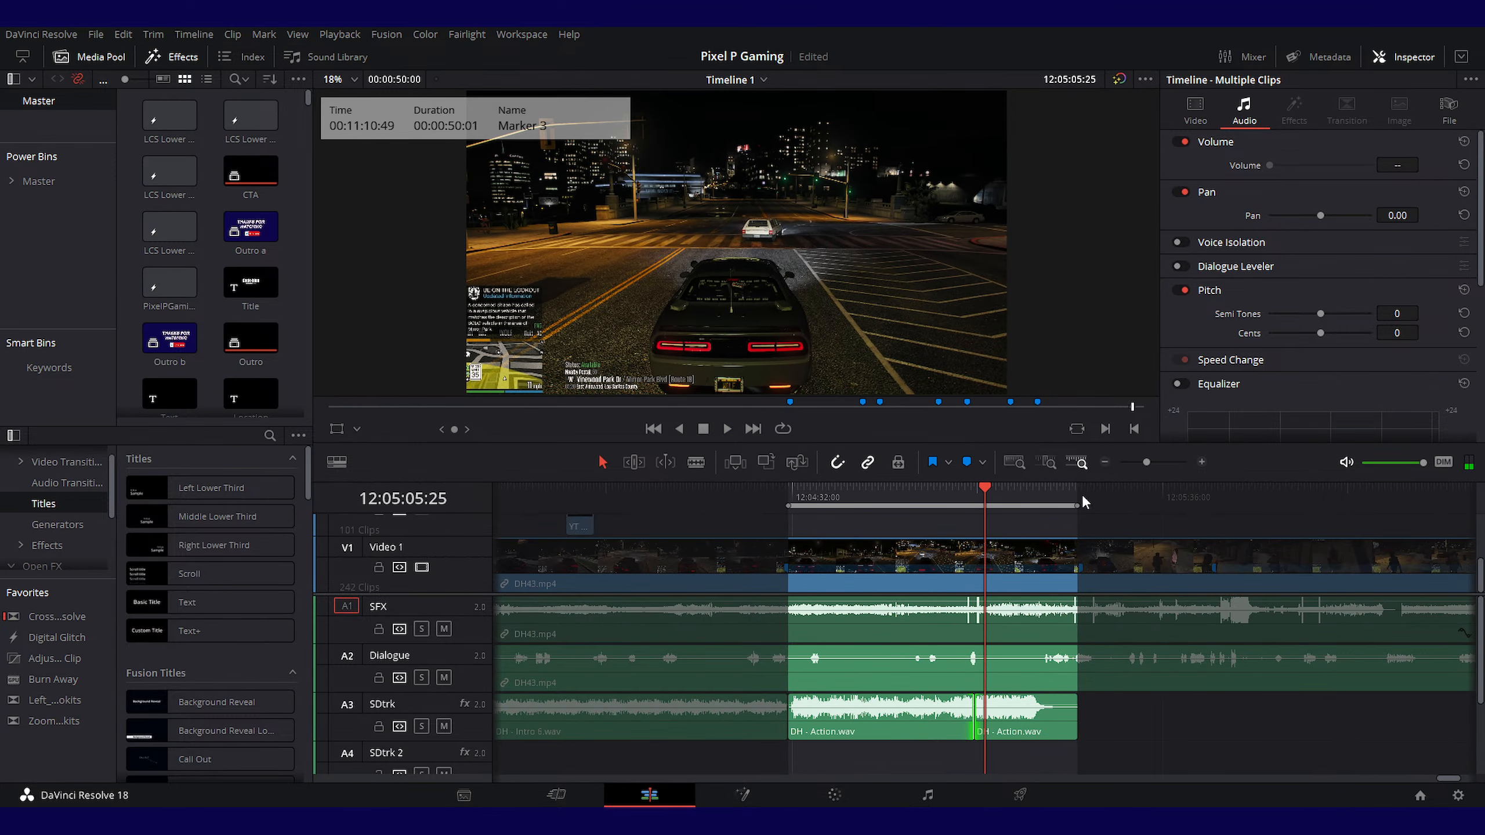
Step: Step second by second through the footage of the marked section, from its start near 12:04:31 to 12:05:15:26
left_click(788, 500)
key("shift+Left")
key("shift+Left")
key("shift+Left")
key("shift+Right")
key("shift+Right")
key("shift+Right")
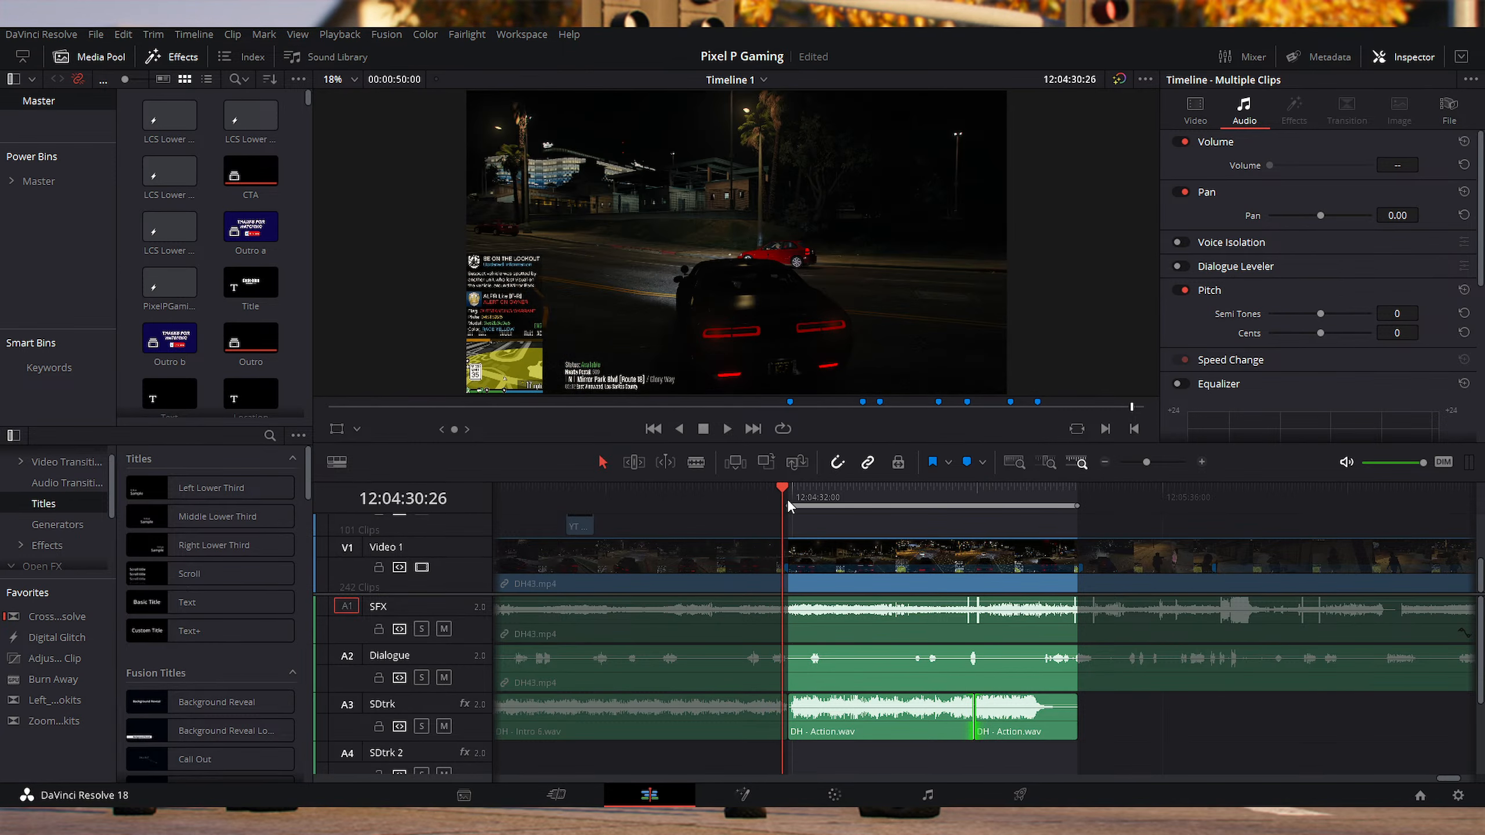
key("shift+Right")
key("shift+Right")
key("shift+Right")
key("shift+Right")
key("shift+Right")
key("shift+Right")
key("shift+Right")
key("shift+Right")
key("shift+Right")
key("shift+Right")
key("shift+Right")
key("shift+Right")
key("shift+Right")
key("shift+Right")
key("shift+Right")
key("shift+Right")
key("shift+Right")
key("shift+Right")
key("shift+Right")
key("shift+Right")
key("shift+Right")
key("ctrl+minus")
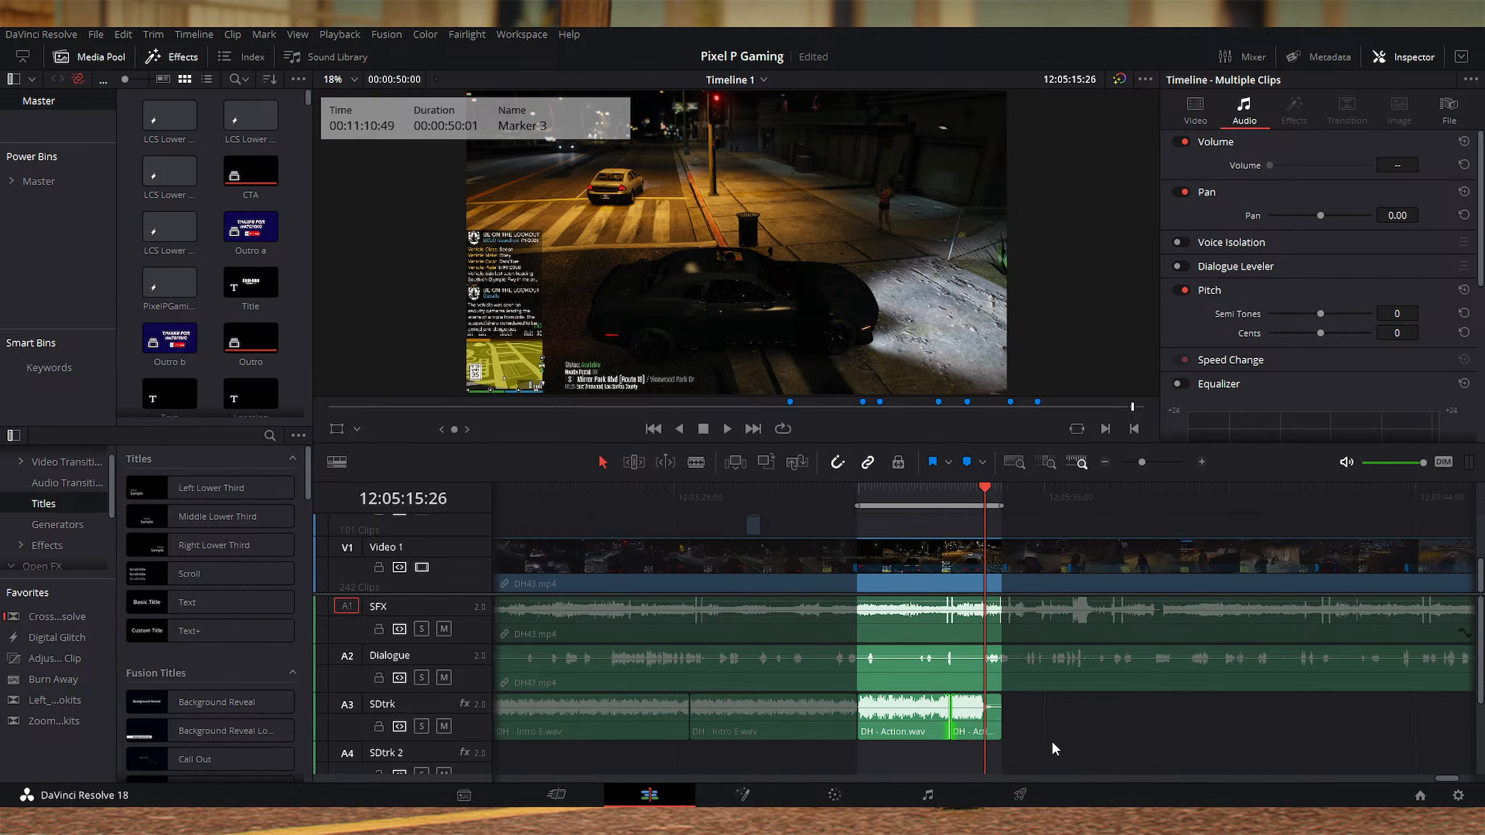
Step: Delete both DH - Action.wav pieces after 12:04:31:27 from the SDtrk track and save the project
left_click_drag(982, 710, 894, 716)
key("Delete")
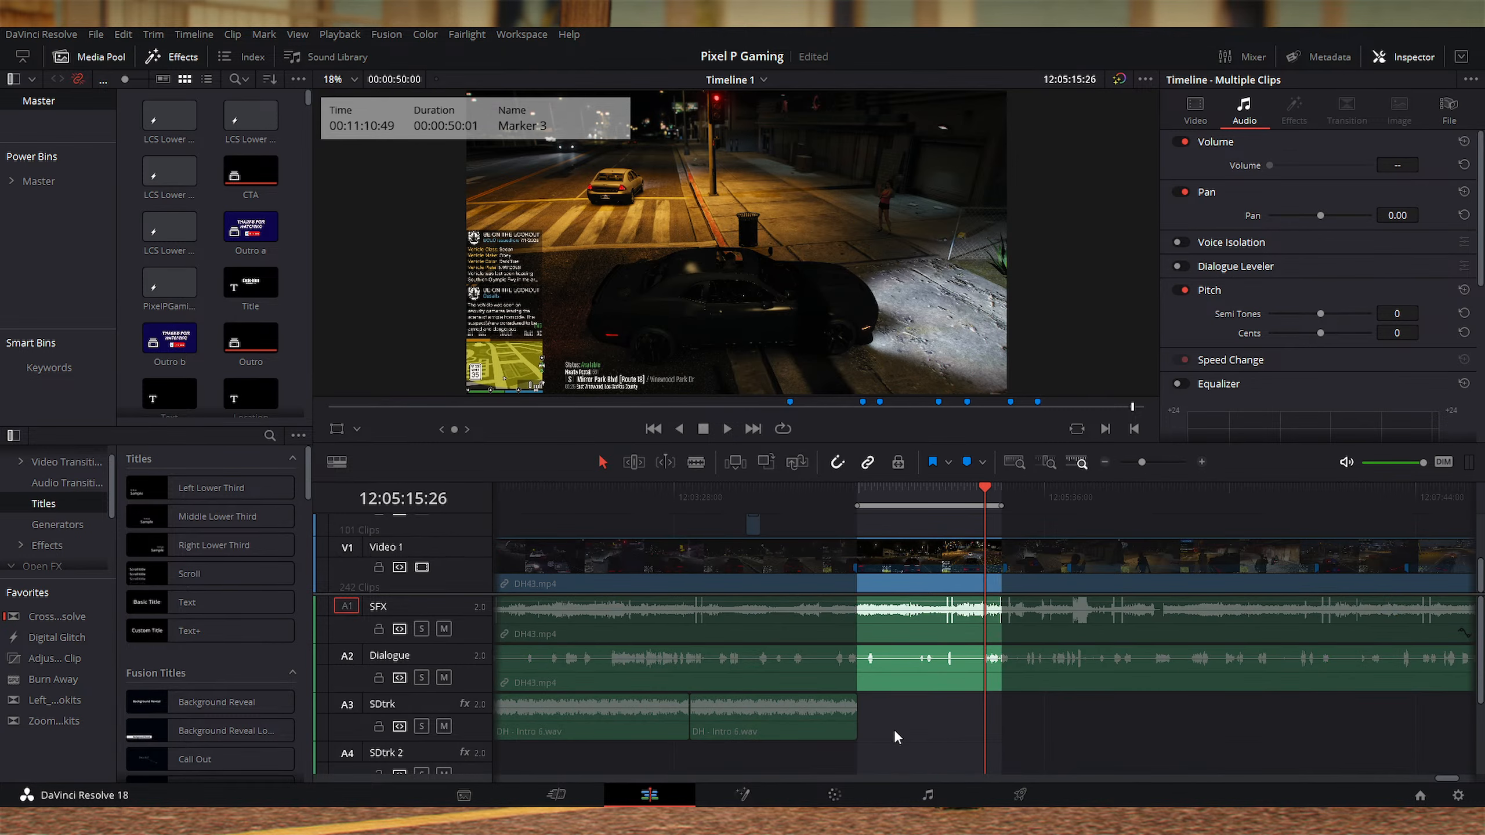
key("ctrl+s")
Step: Move the start of Marker 3 on DH43.mp4 to 00:10:13:00, giving a duration of 00:01:47:50, and save
left_click_drag(855, 568, 689, 566)
key("ctrl+minus")
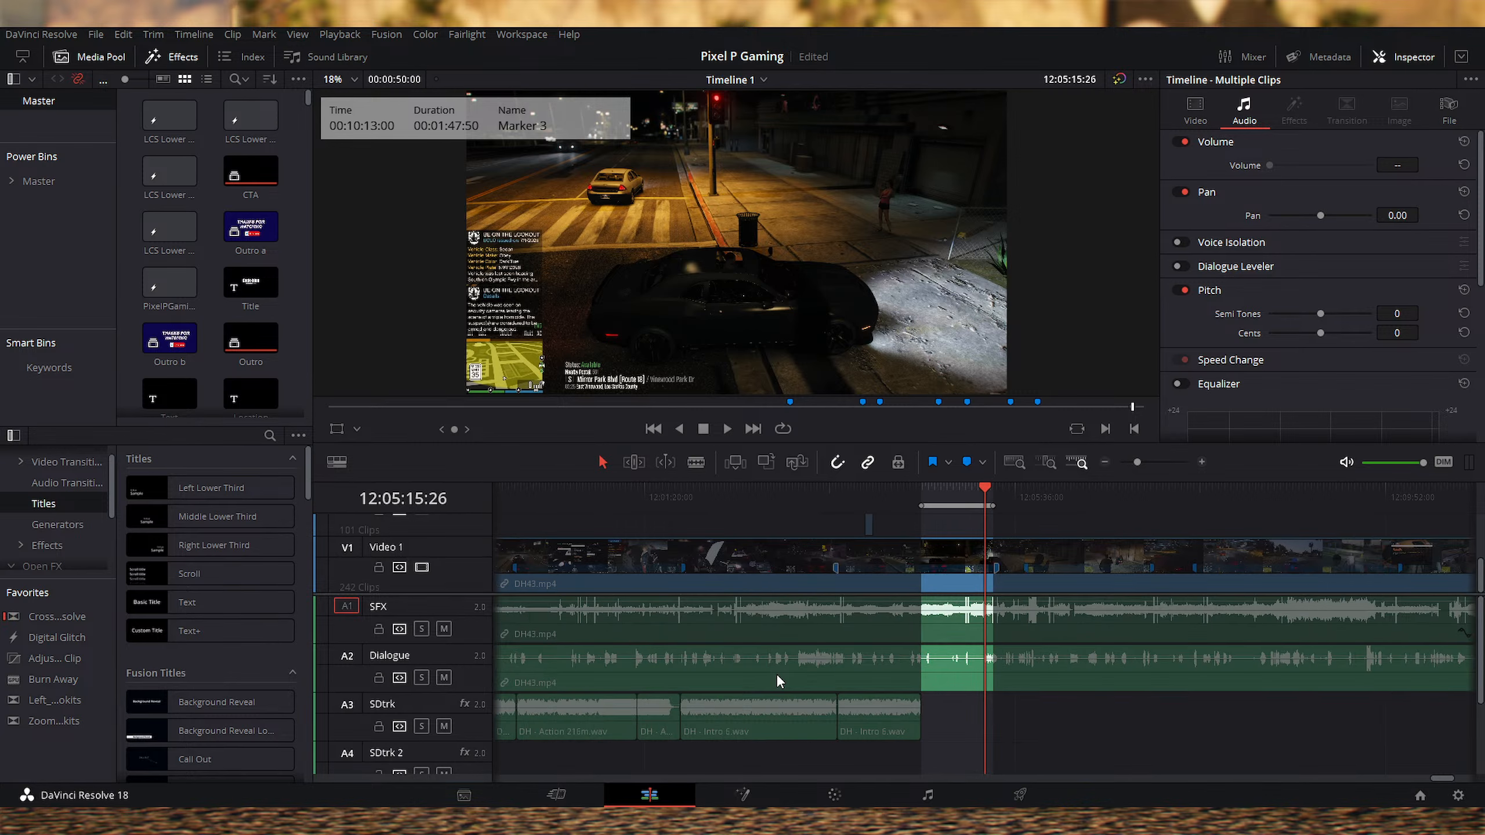
key("ctrl+s")
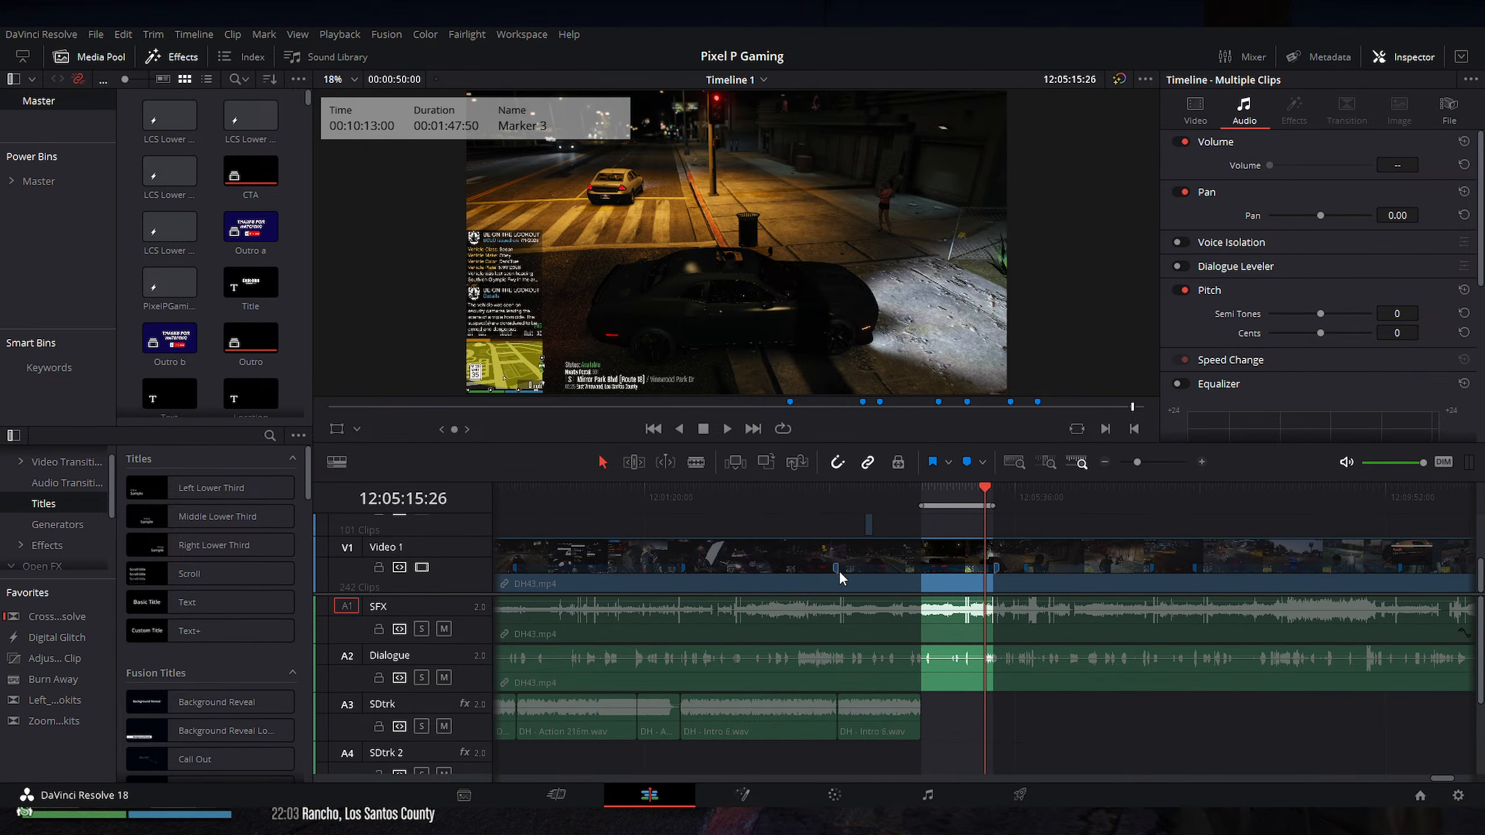
Step: Refit the last DH - Intro 6.wav piece on the SDtrk track to end at 12:05:45:18, the start of Marker 4
left_click(1006, 492)
key("space")
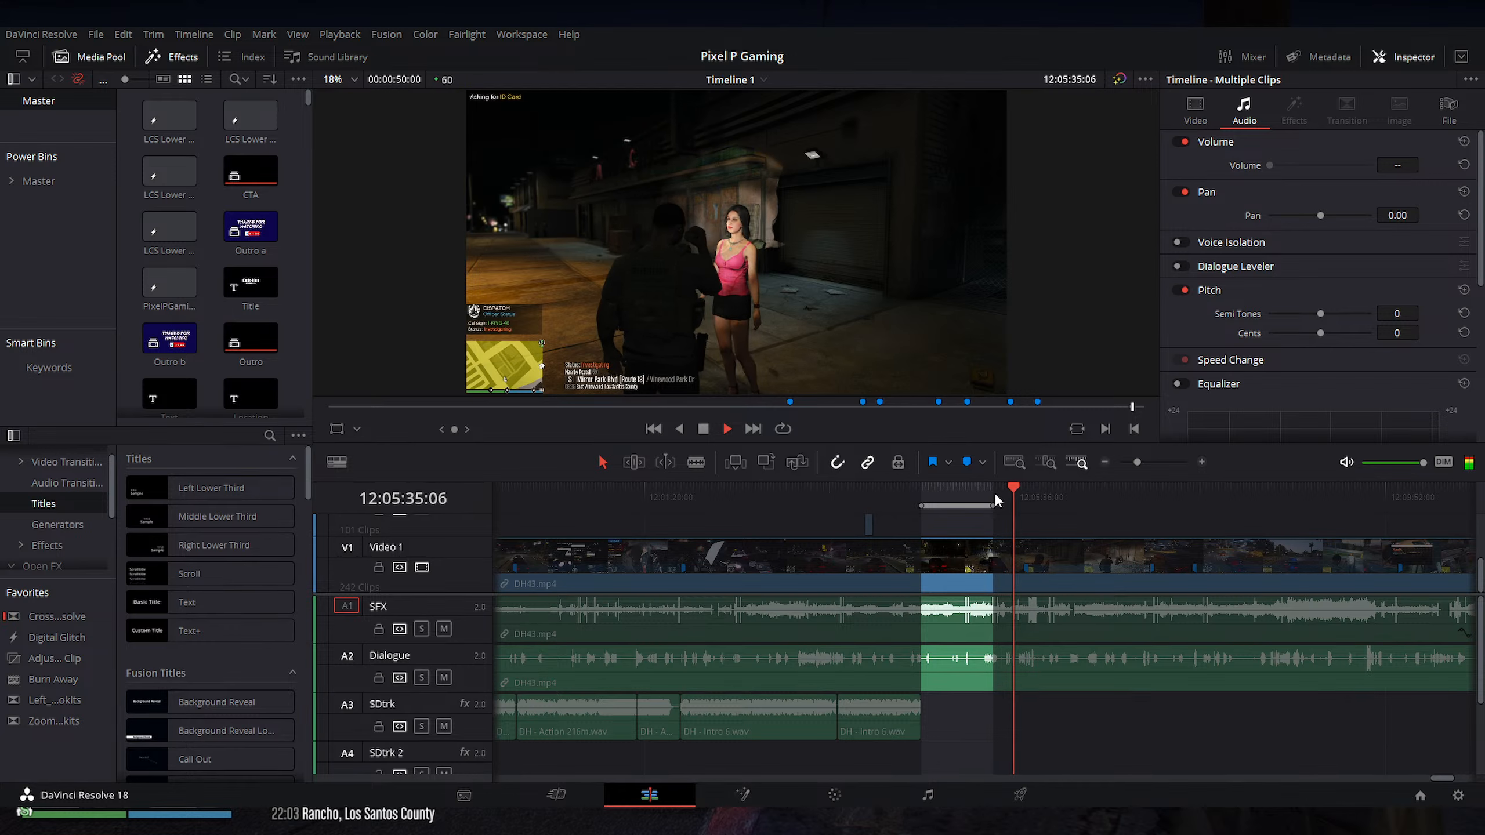
left_click(1028, 504)
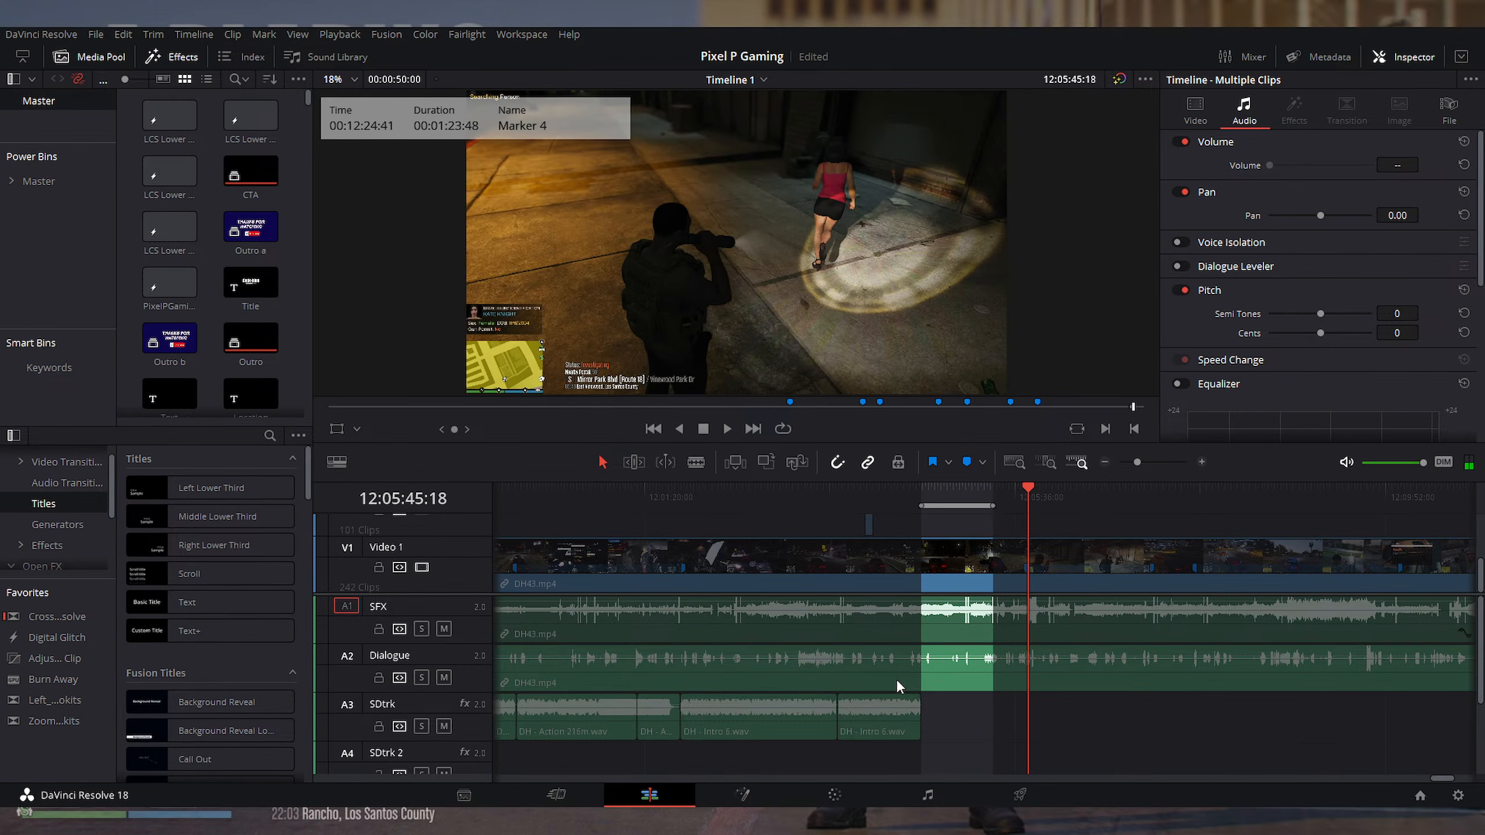
left_click(877, 724)
mouse_move(877, 725)
left_mouse_down()
mouse_move(959, 720)
mouse_move(853, 718)
left_mouse_up()
Step: Listen to the refitted DH - Intro 6.wav join at 12:03:33:37, starting playback from a few seconds before it
left_click(836, 501)
key("ctrl+equal")
key("ctrl+equal")
key("ctrl+equal")
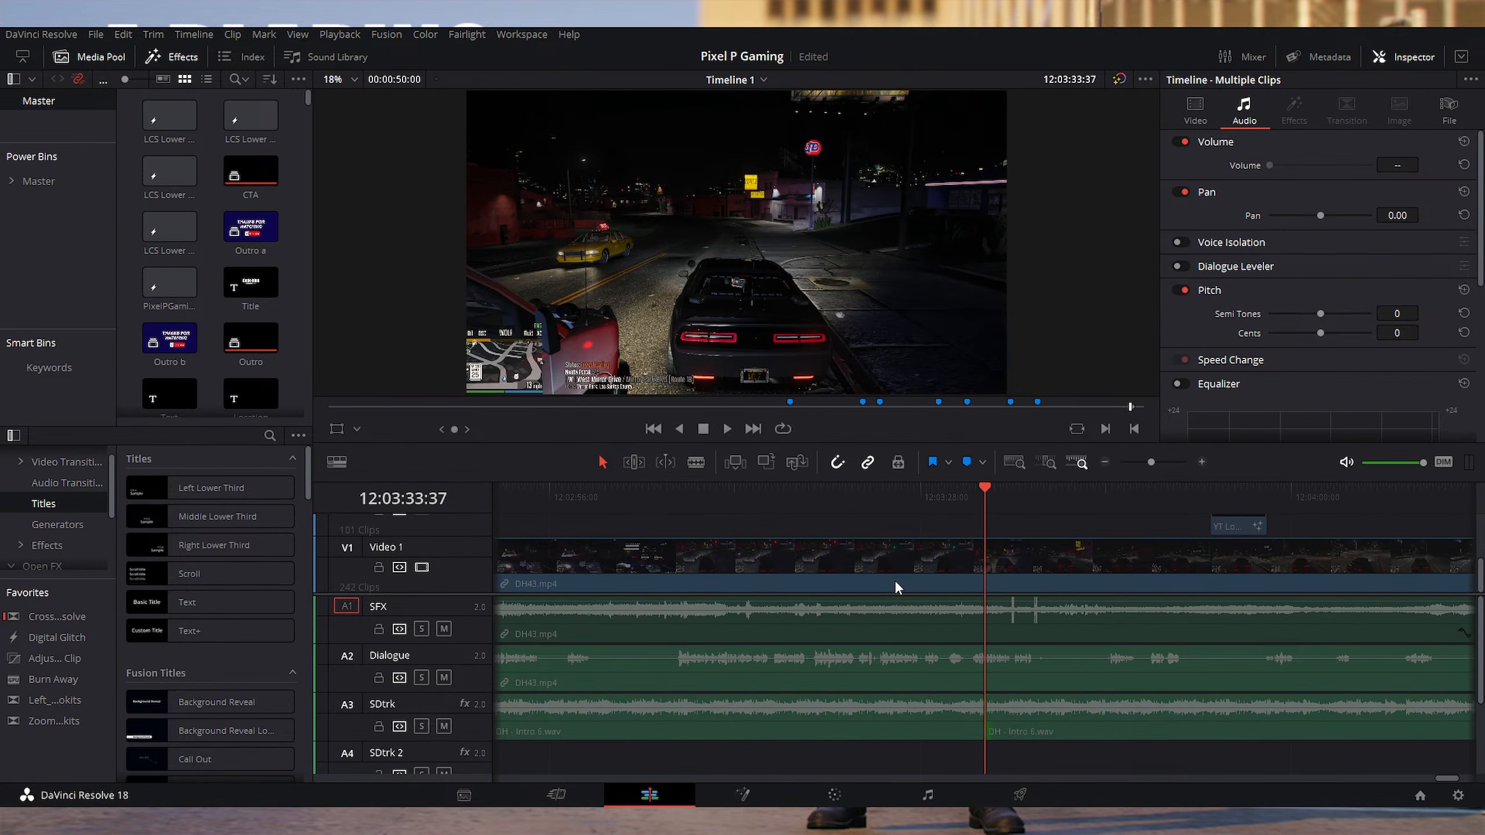
key("shift+Left")
key("shift+Left")
key("space")
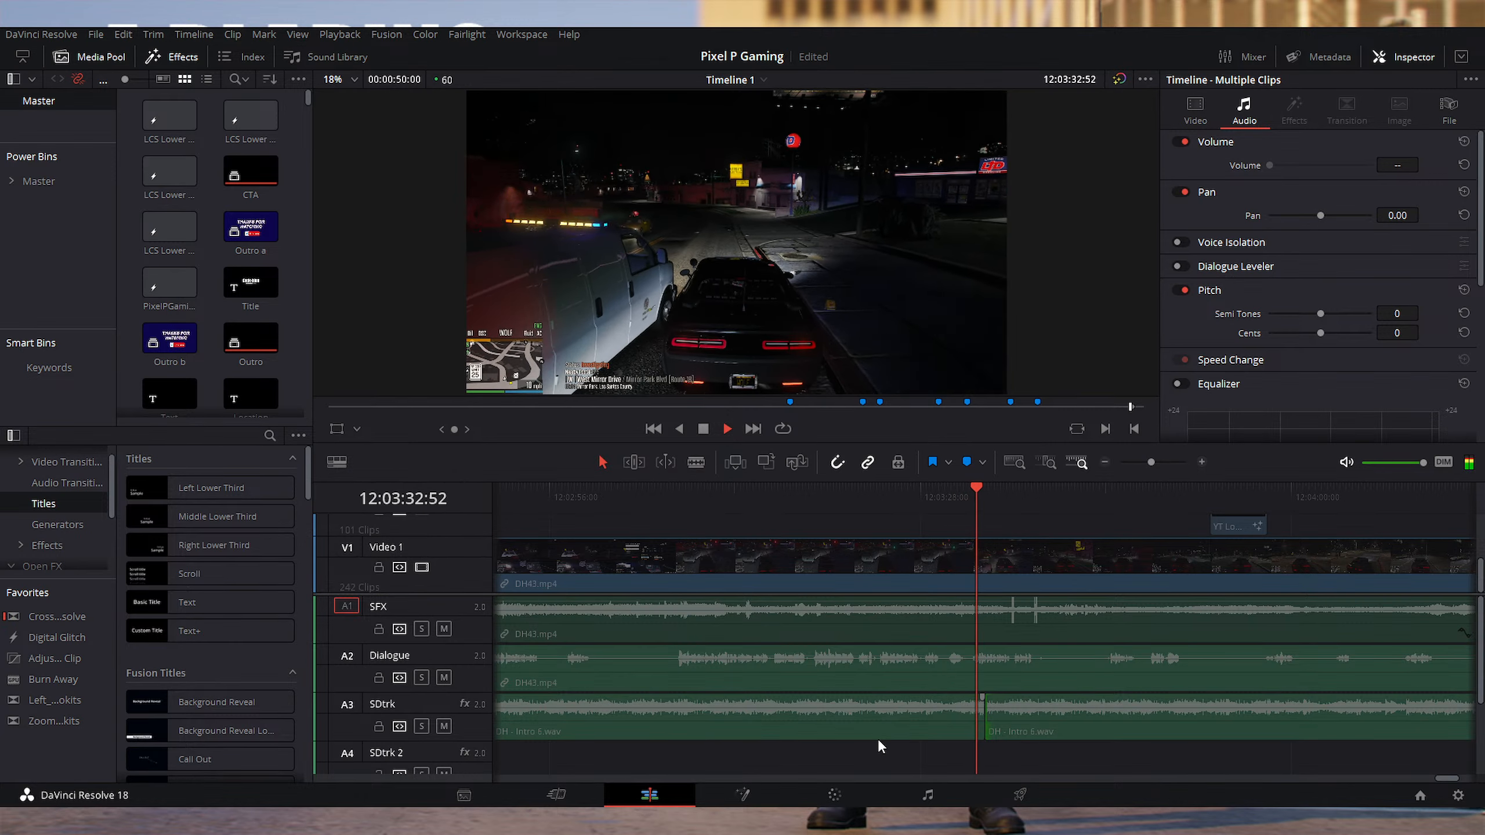
left_click(951, 501)
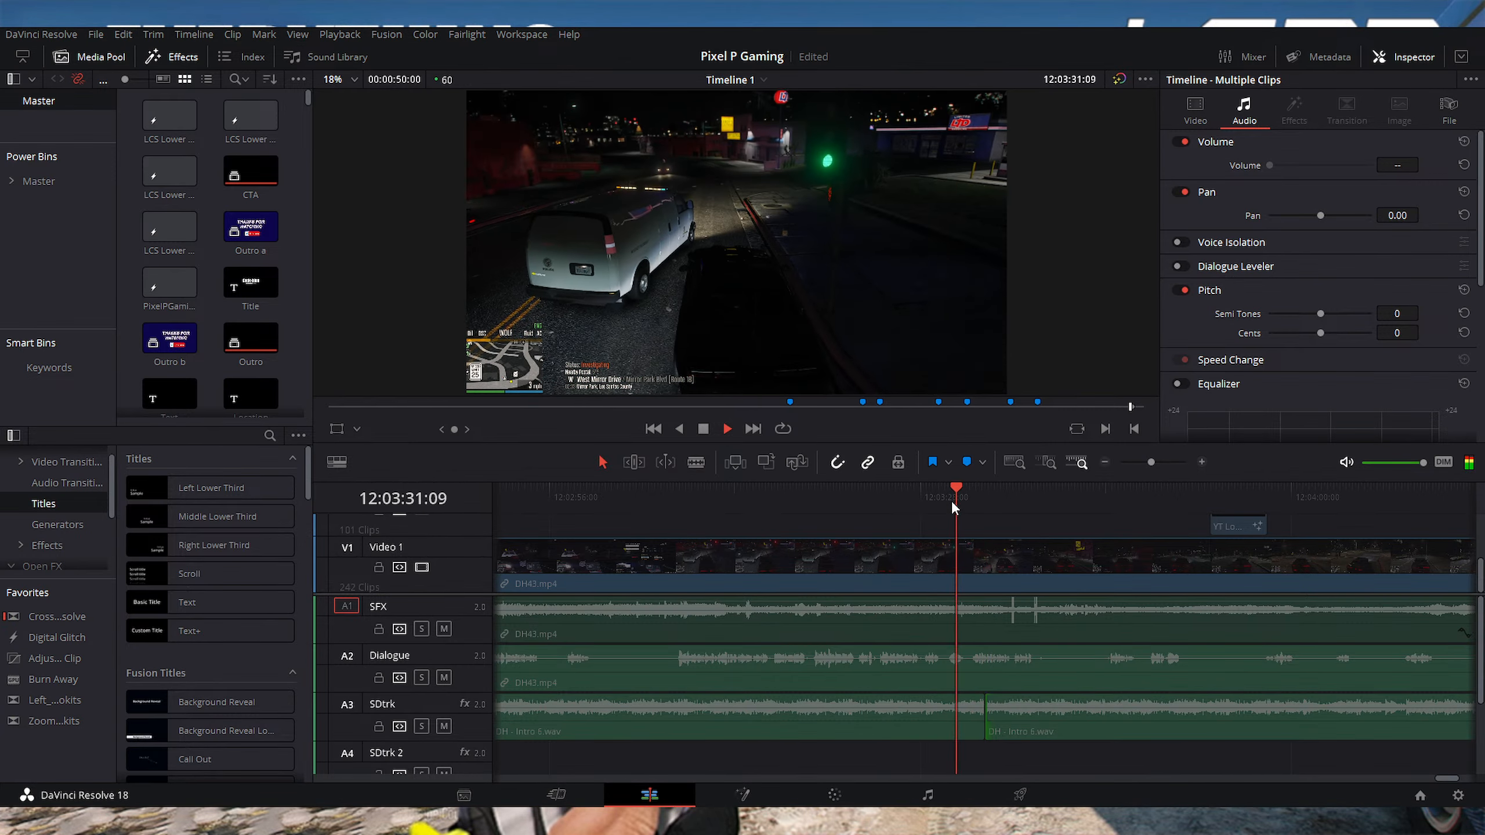
left_click(914, 499)
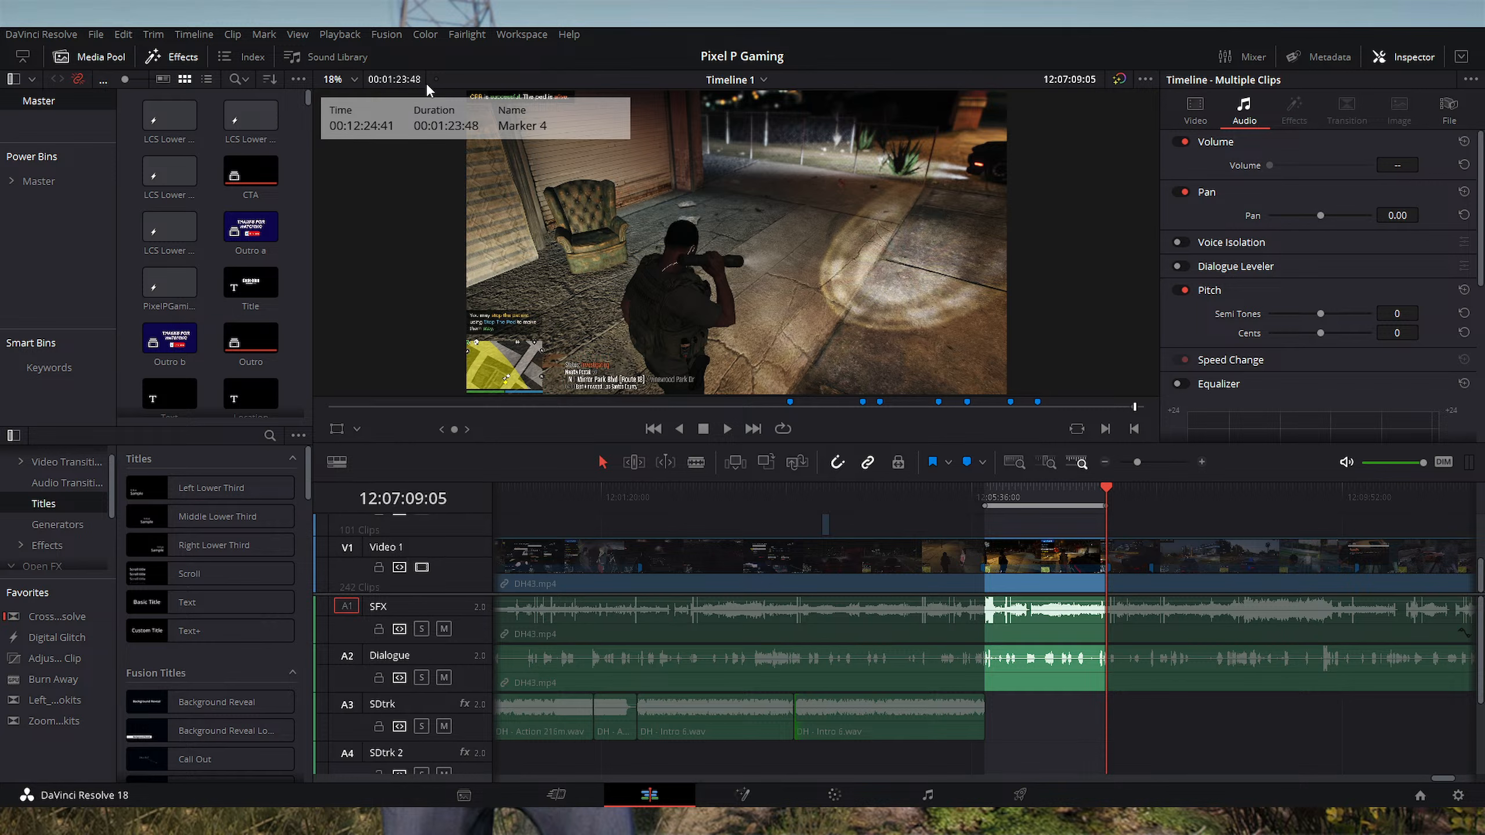
Step: Place DH - Action.wav on the SDtrk track, starting at the in point at 12:05:45:18
left_click_drag(1265, 596, 984, 720)
key("ctrl+equal")
key("ctrl+equal")
key("ctrl+minus")
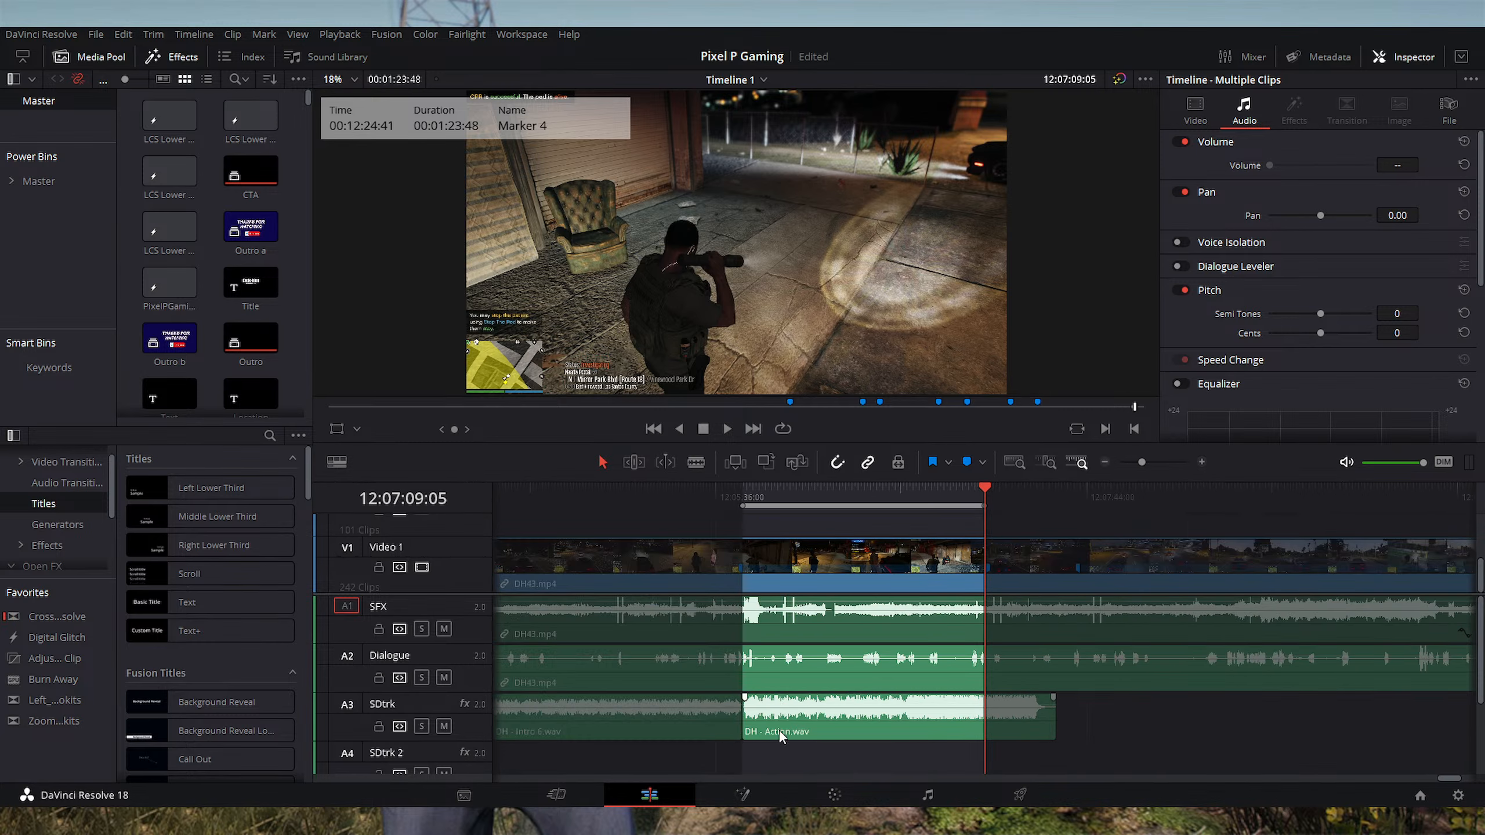
mouse_move(780, 731)
left_mouse_down()
mouse_move(793, 729)
mouse_move(781, 737)
left_mouse_up()
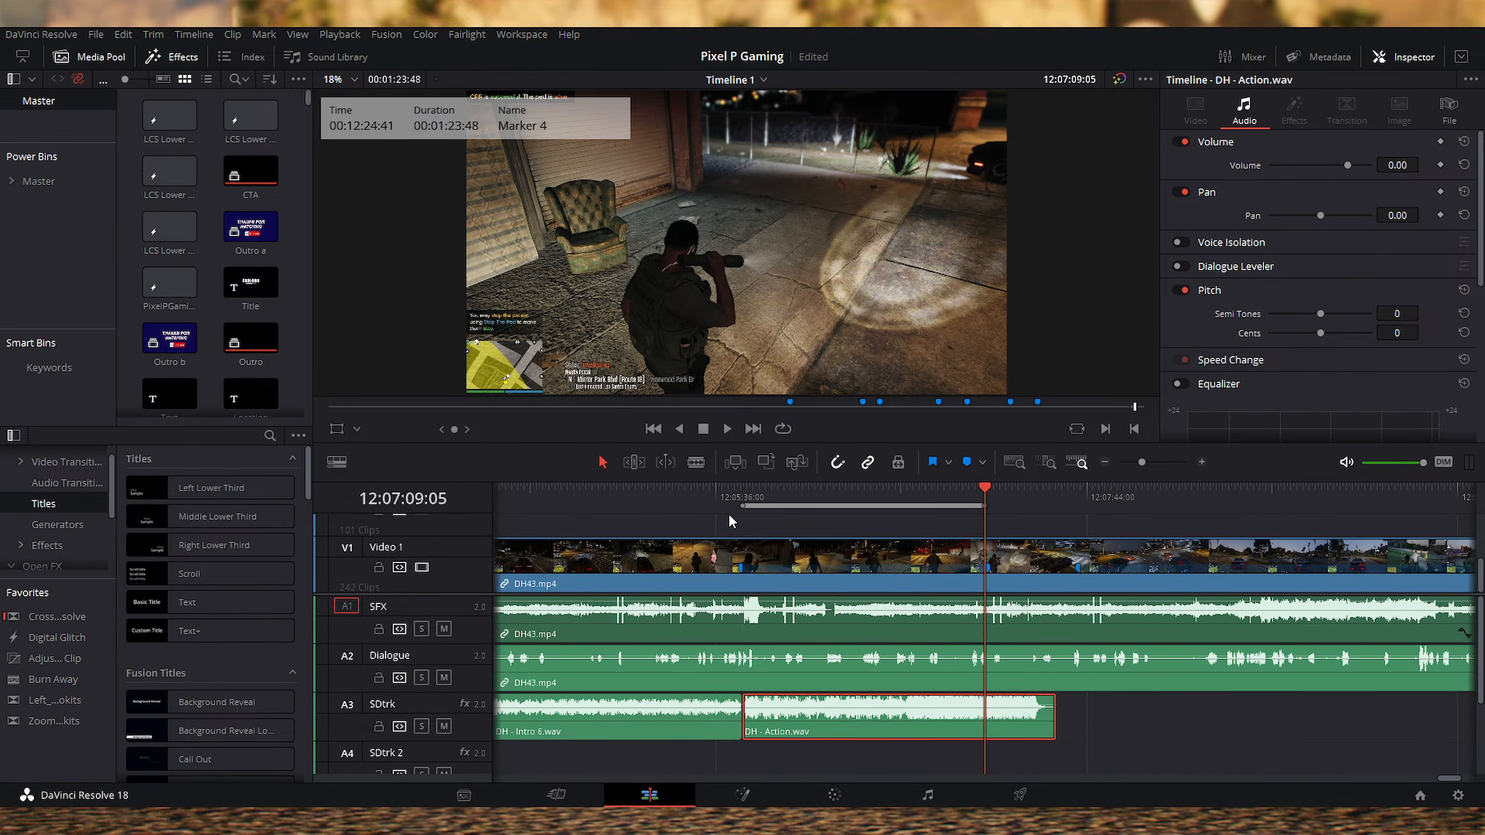
Step: Listen to the change from DH - Intro 6.wav to DH - Action.wav, playing from 12:05:44:18 and again from about 12:05:40
left_click(742, 496)
key("ctrl+equal")
key("ctrl+equal")
key("ctrl+equal")
key("ctrl+equal")
key("ctrl+equal")
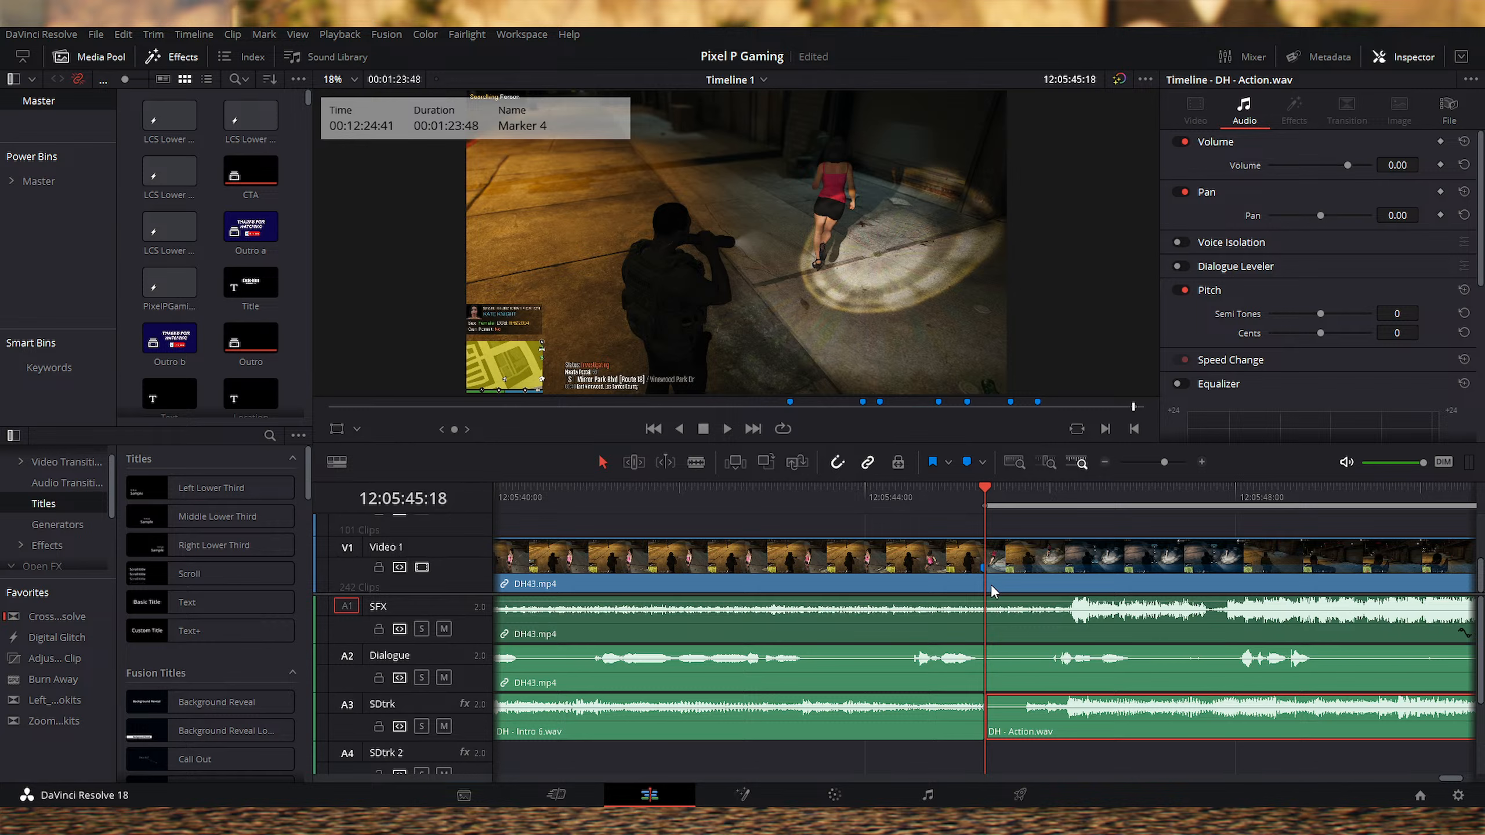
key("shift+Left")
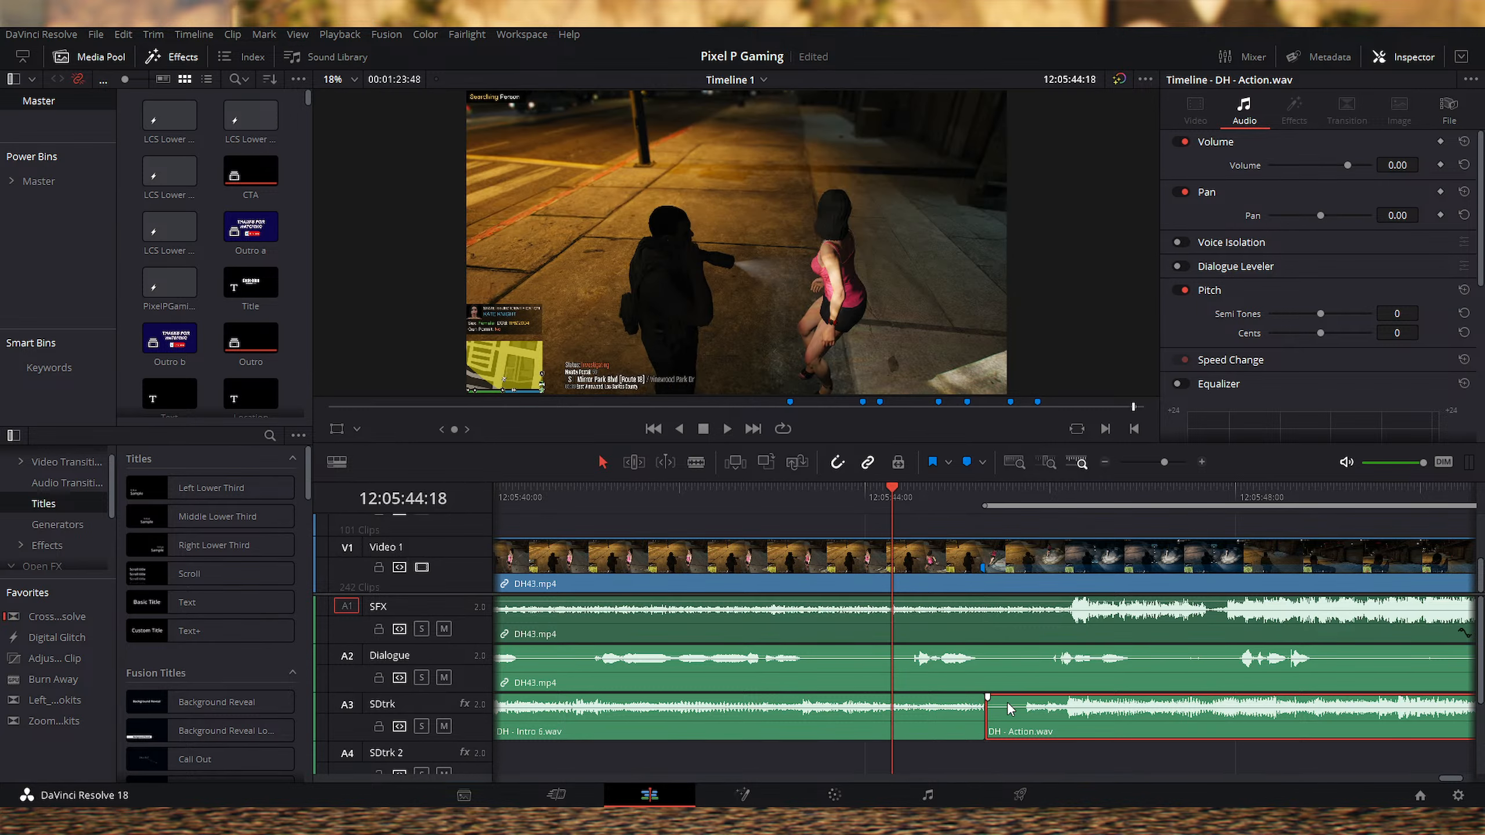
key("space")
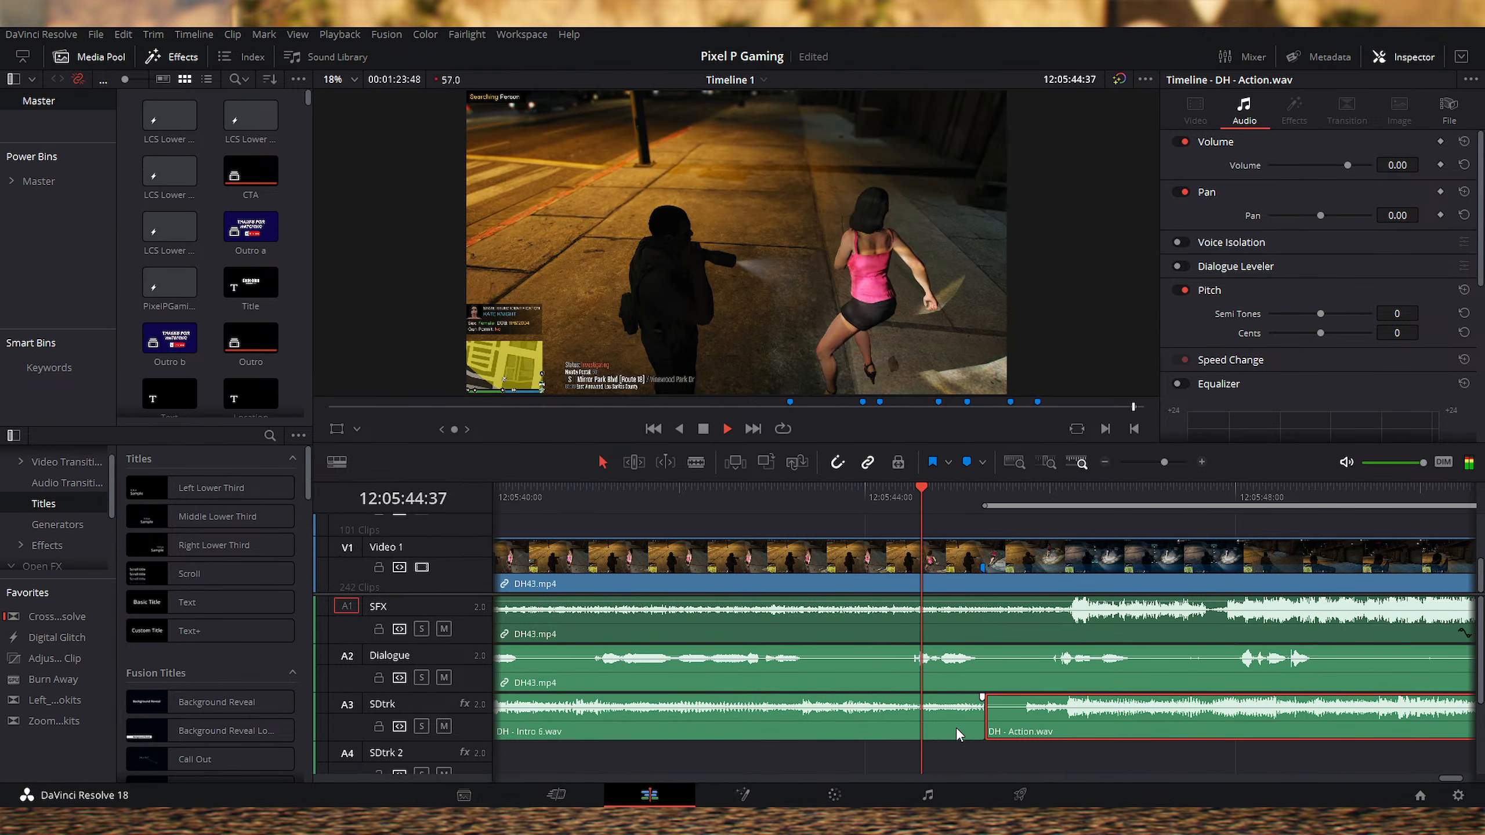
key("ctrl+minus")
key("ctrl+minus")
left_click(891, 505)
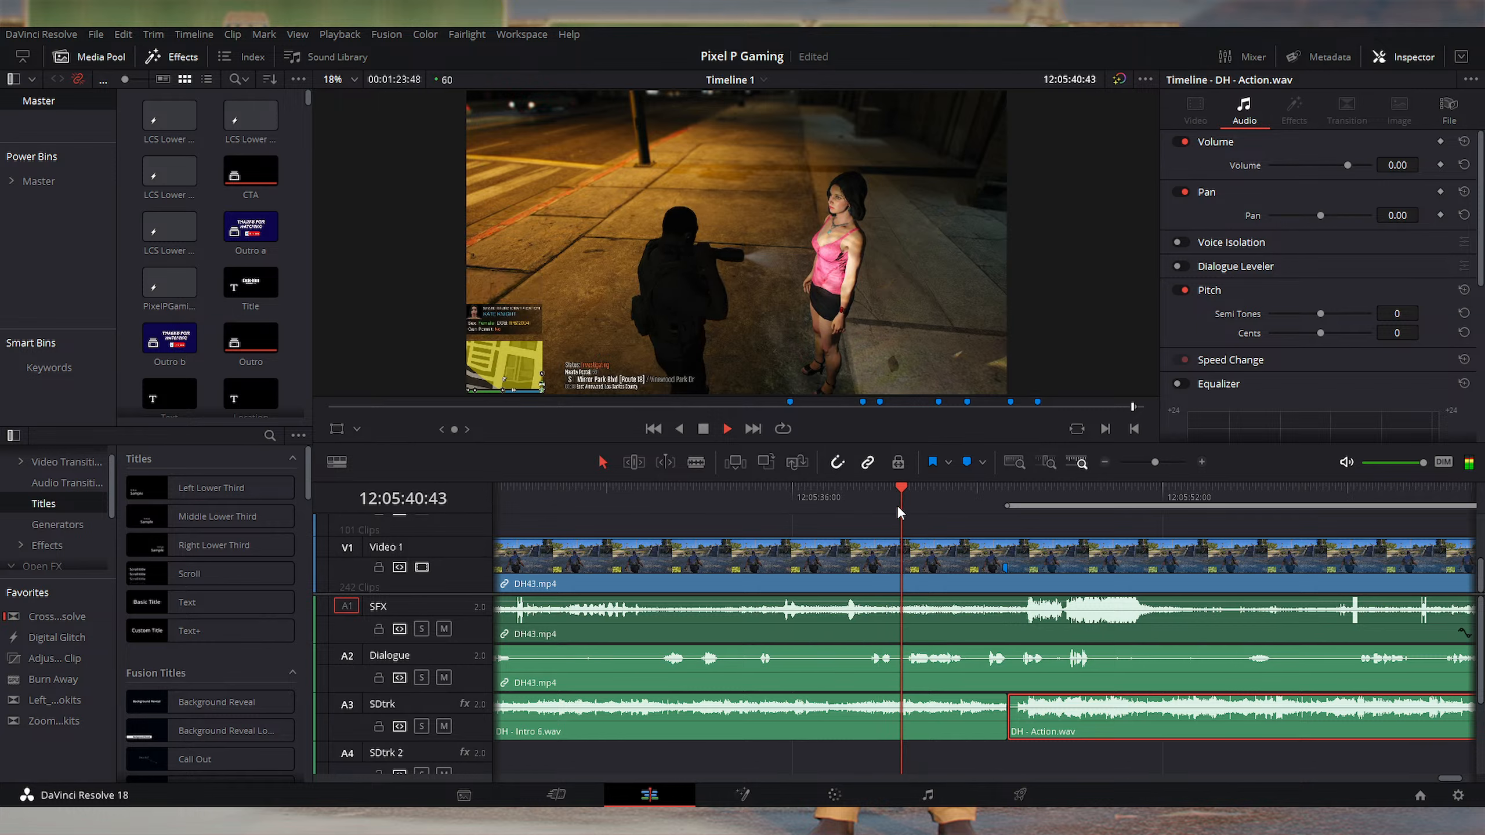
Step: Cut DH - Action.wav on the SDtrk track and fit its ending piece from 12:06:44:26 to finish at 12:07:09:05
key("space")
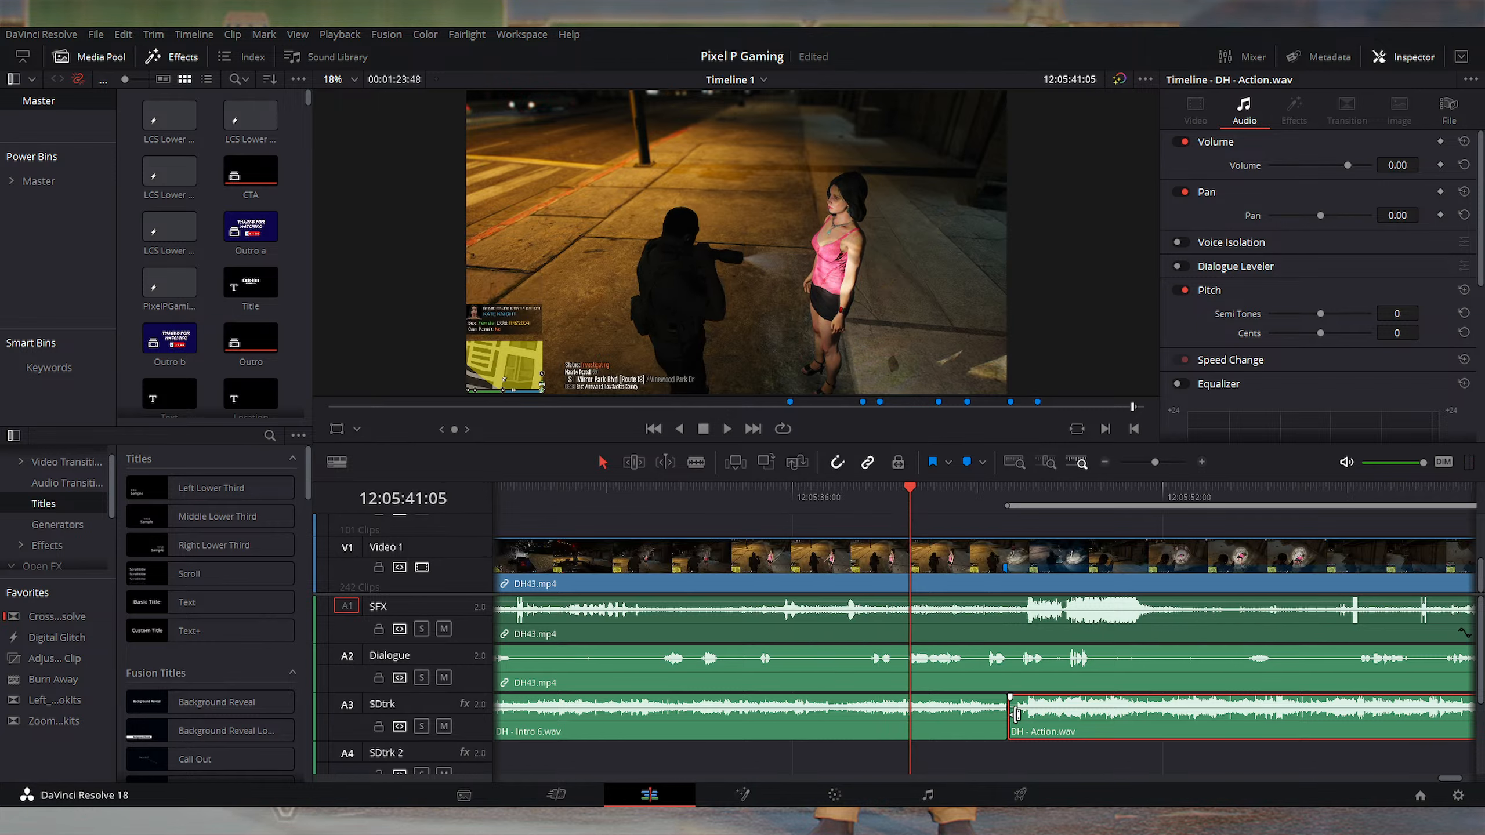
scroll(996, 756, "down", 3)
left_click(1240, 493)
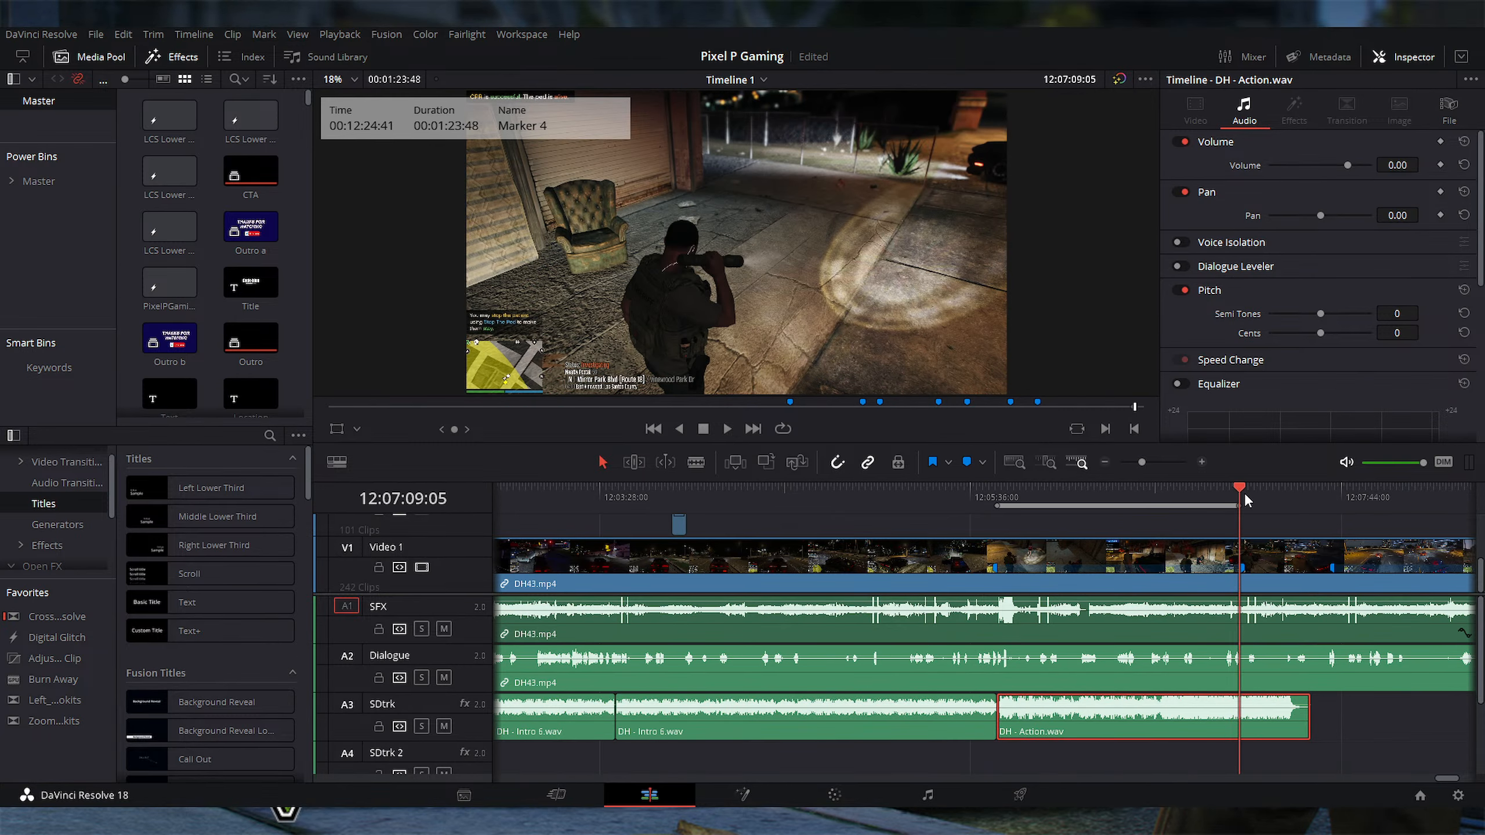
key("ctrl+equal")
key("ctrl+b")
left_click_drag(1027, 715, 859, 702)
key("Up")
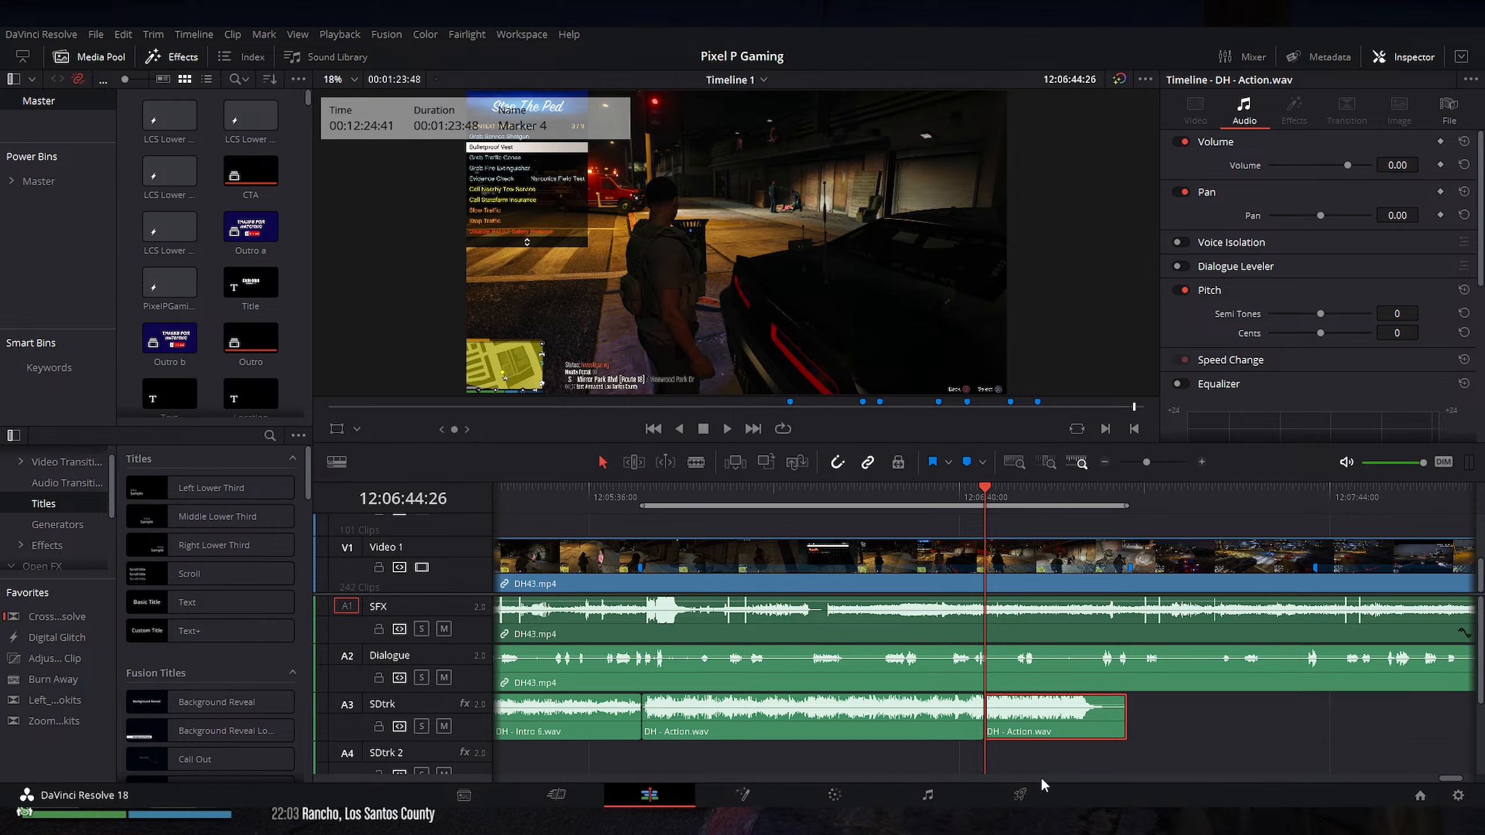
Step: Listen to the DH - Action.wav join at 12:06:44:26, playing it twice from a few seconds before
key("ctrl+equal")
key("ctrl+equal")
key("shift+Left")
key("shift+Left")
key("shift+Left")
key("space")
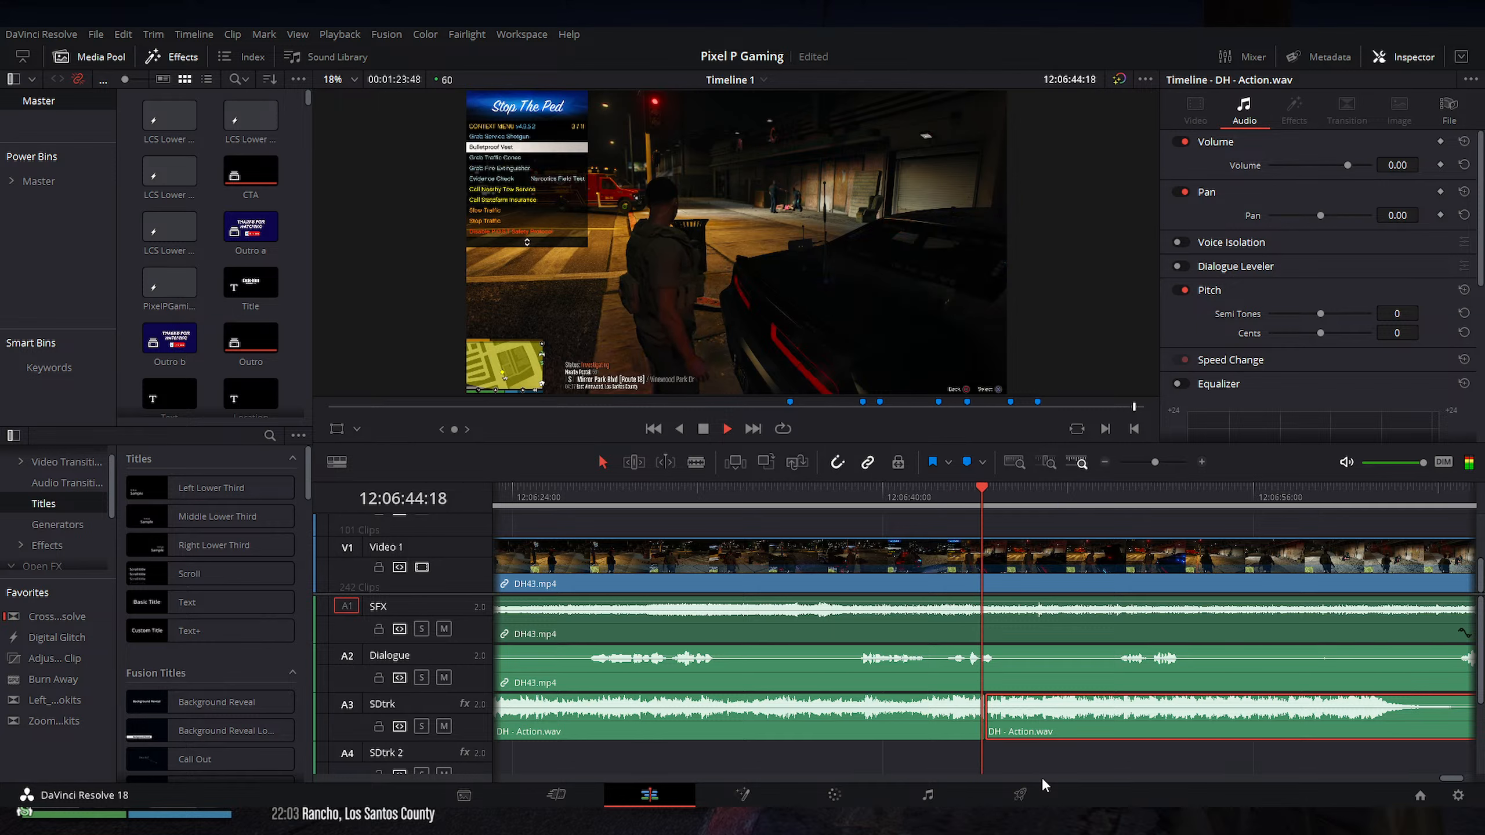
key("space")
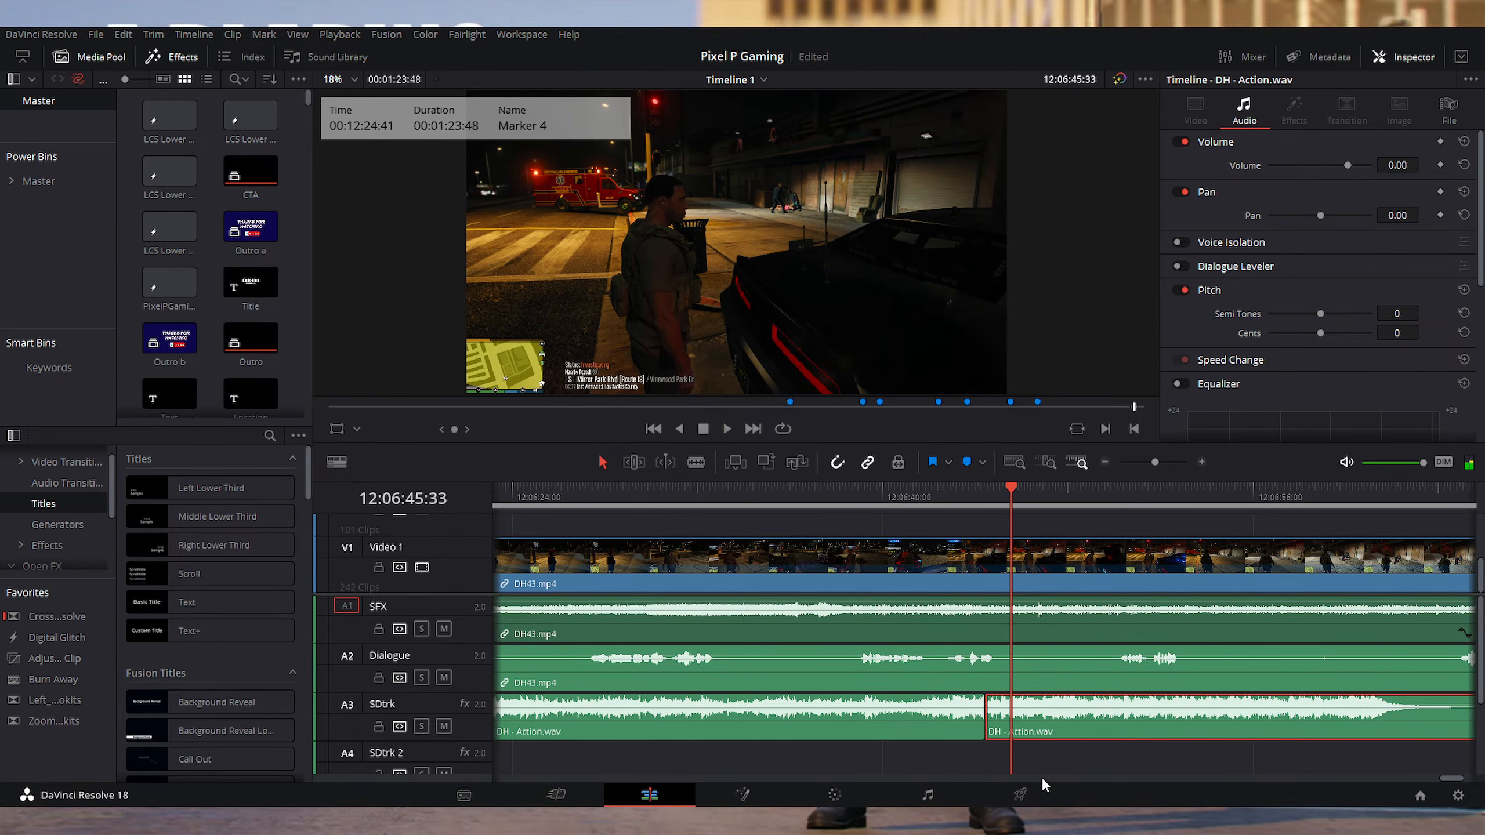
left_click(980, 499)
key("ctrl+minus")
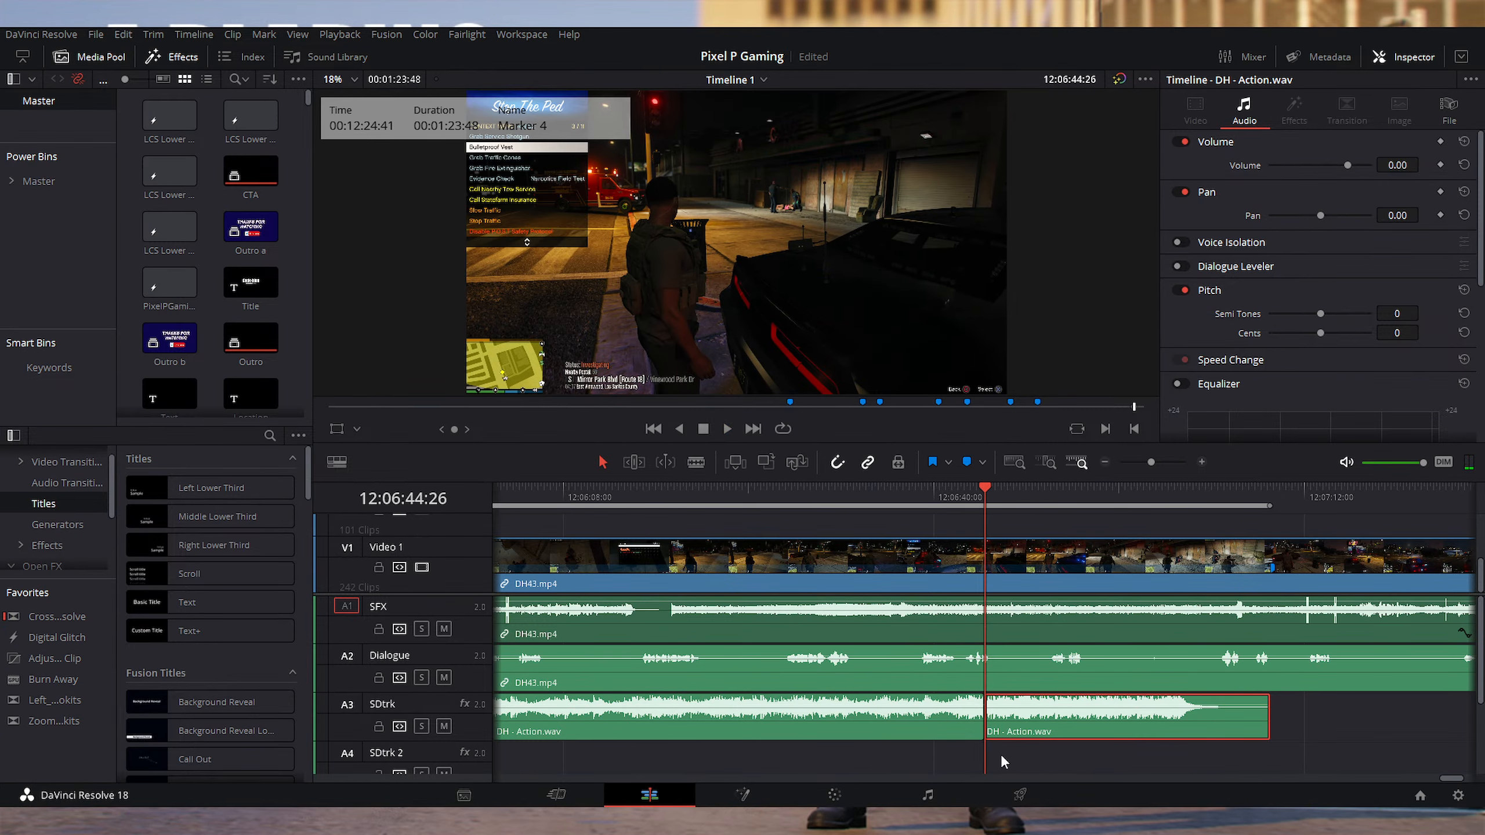
key("ctrl+equal")
left_click(902, 499)
key("space")
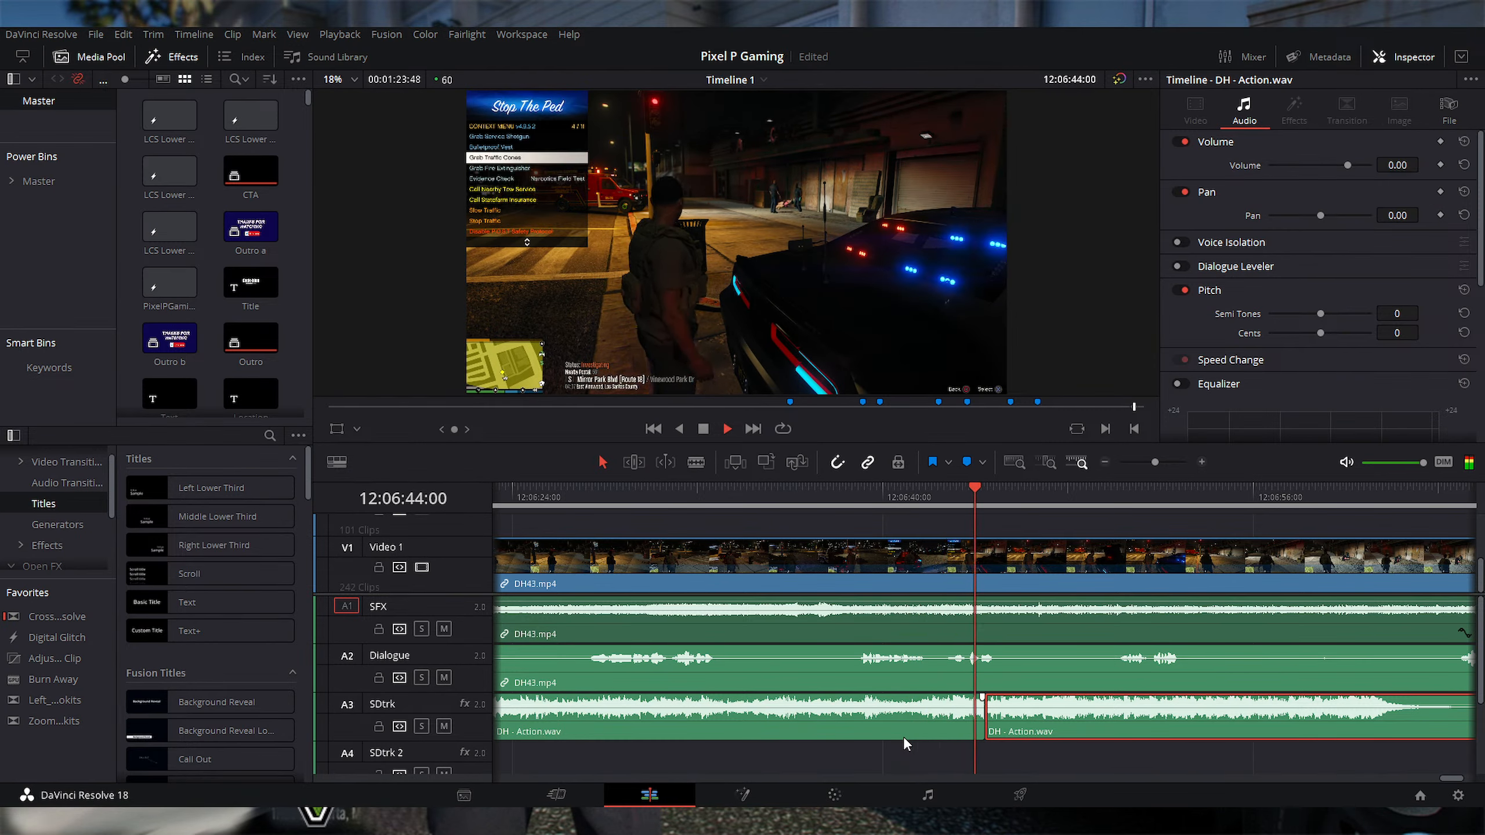
key("space")
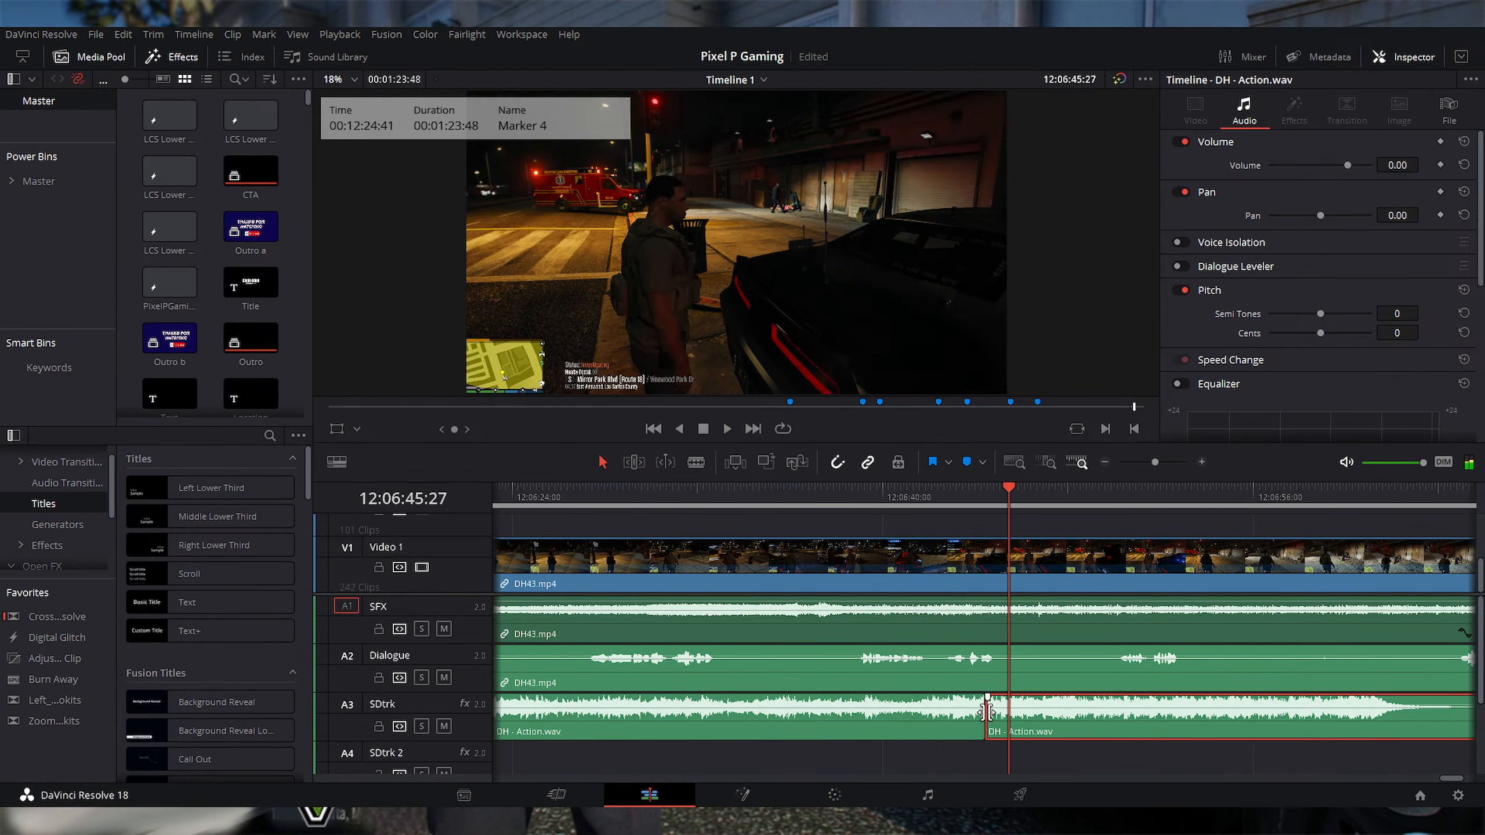
Step: Roll the join between the two DH - Action.wav pieces back to about 12:06:30 and listen to it from a few seconds before
left_click(986, 712)
left_click_drag(987, 712, 654, 698)
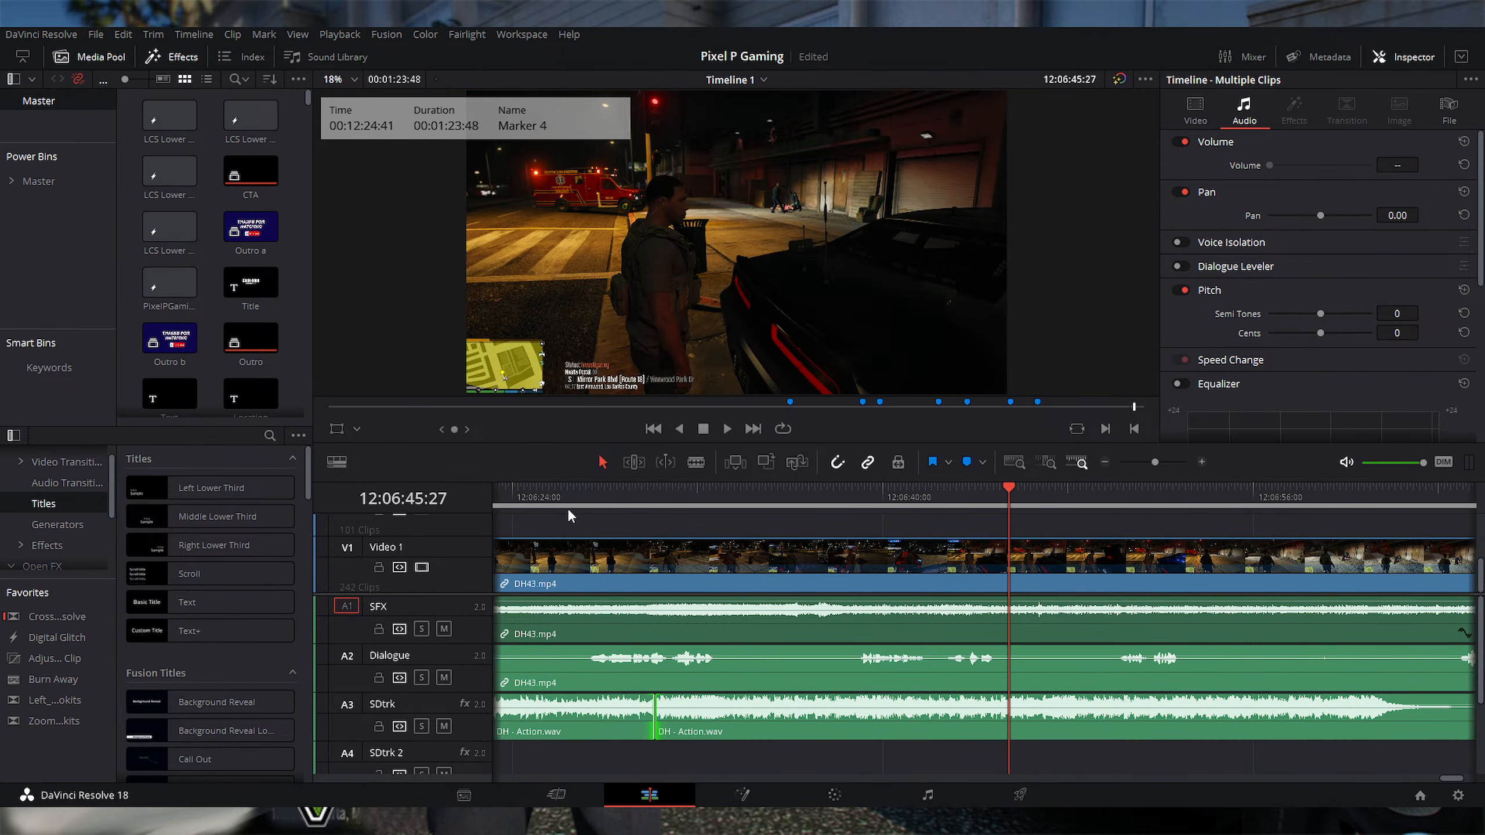
left_click(567, 507)
key("space")
key("shift+z")
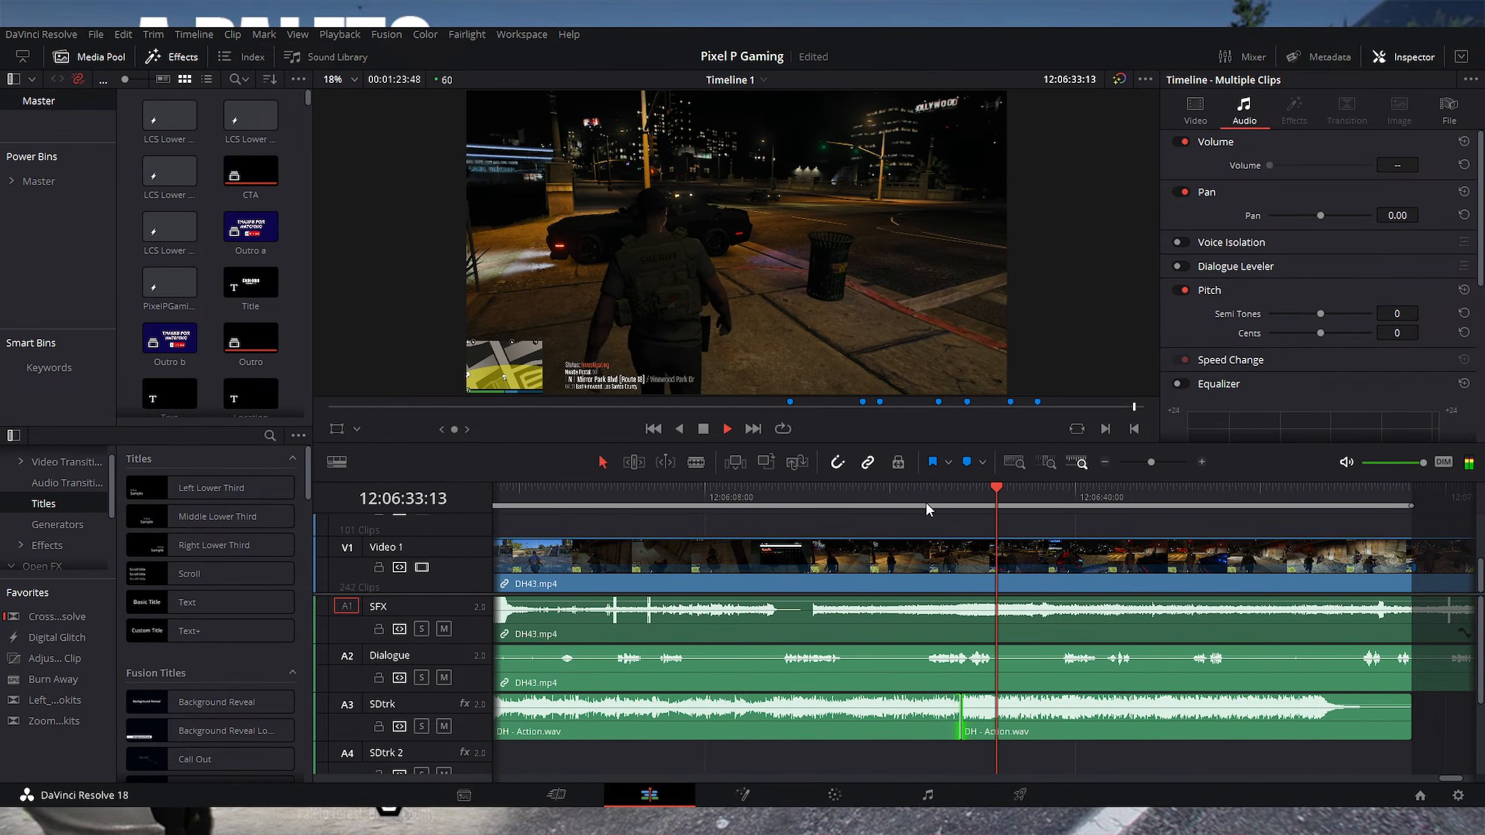
key("space")
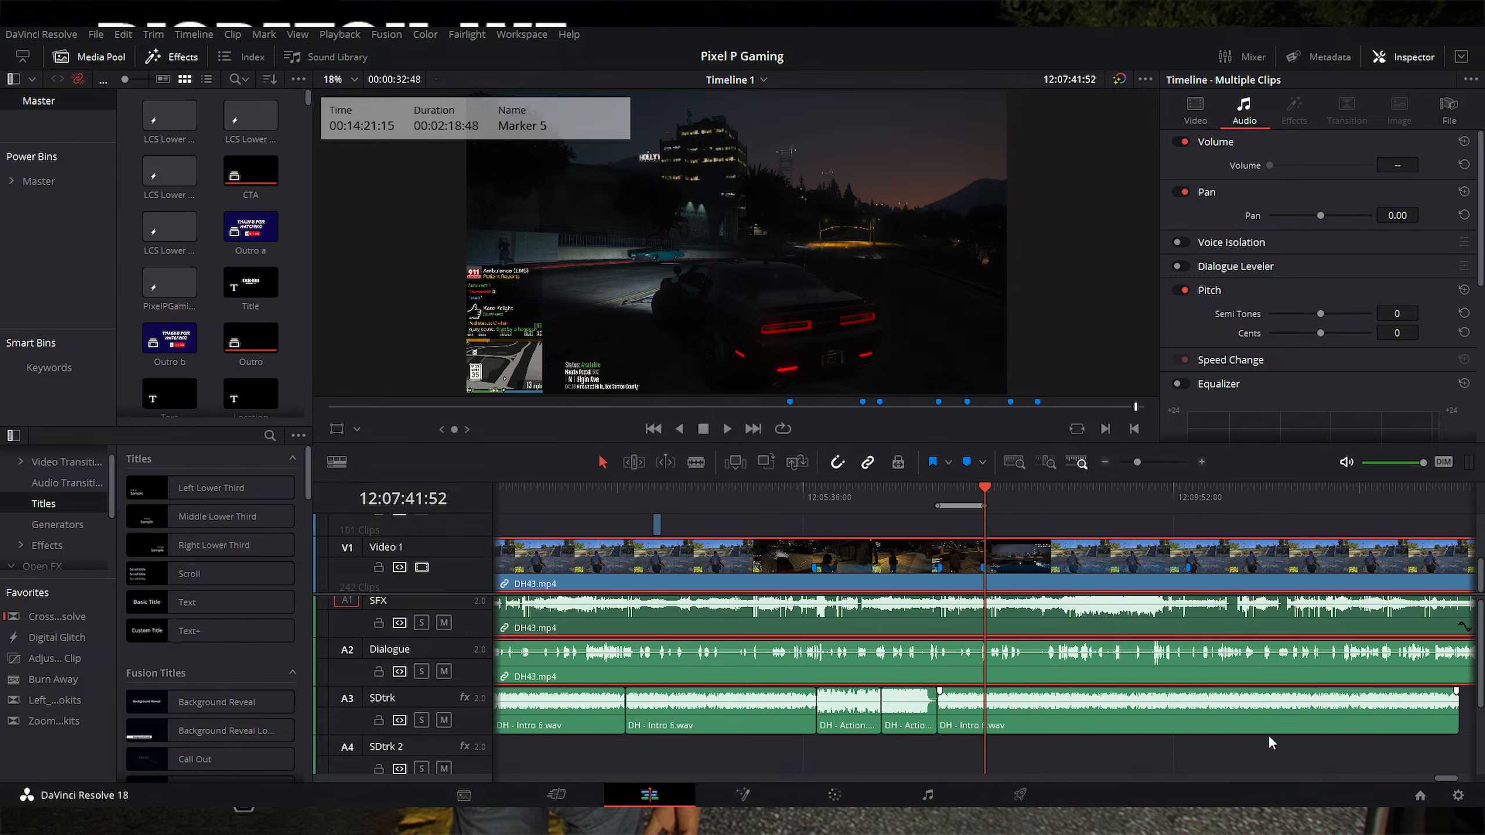
Step: Cut the DH - Intro 6.wav clip that follows DH - Action.wav and fit its ending piece to finish at 12:07:41:53
key("ctrl+minus")
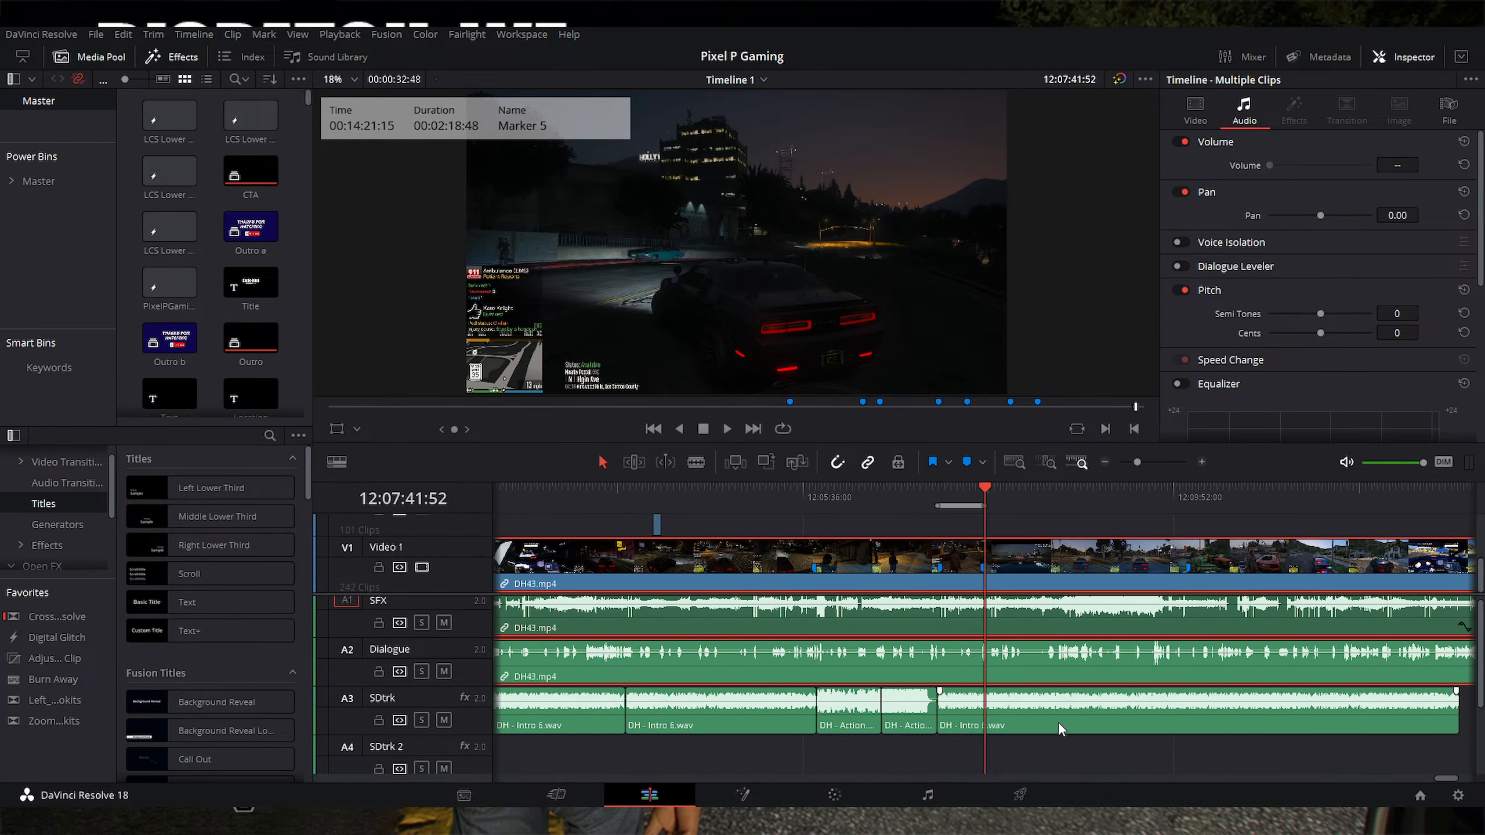
left_click(1026, 712)
key("ctrl+b")
left_click_drag(987, 708, 1048, 722)
key("ctrl+=")
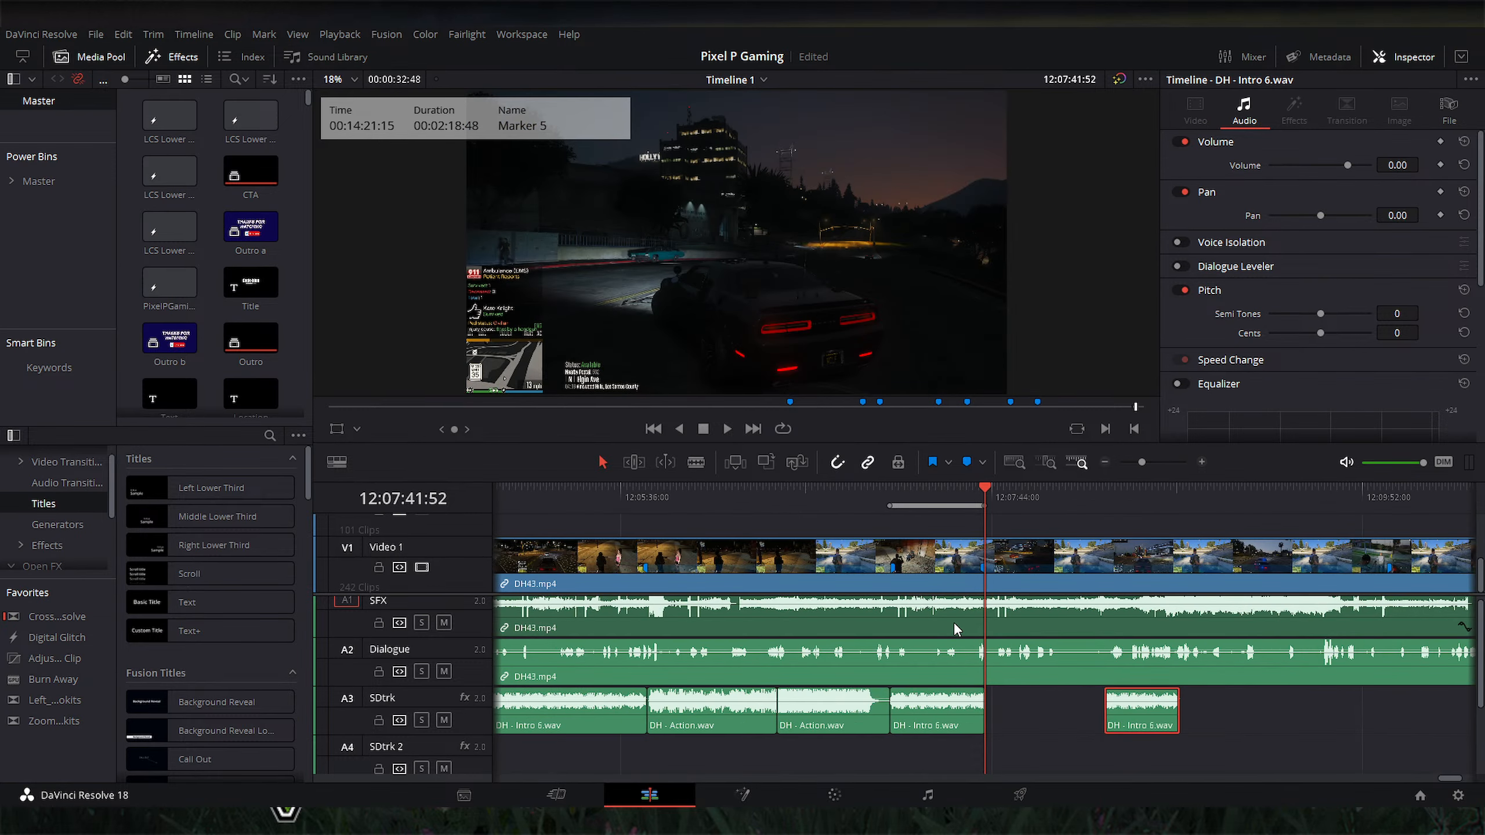
key("ctrl+=")
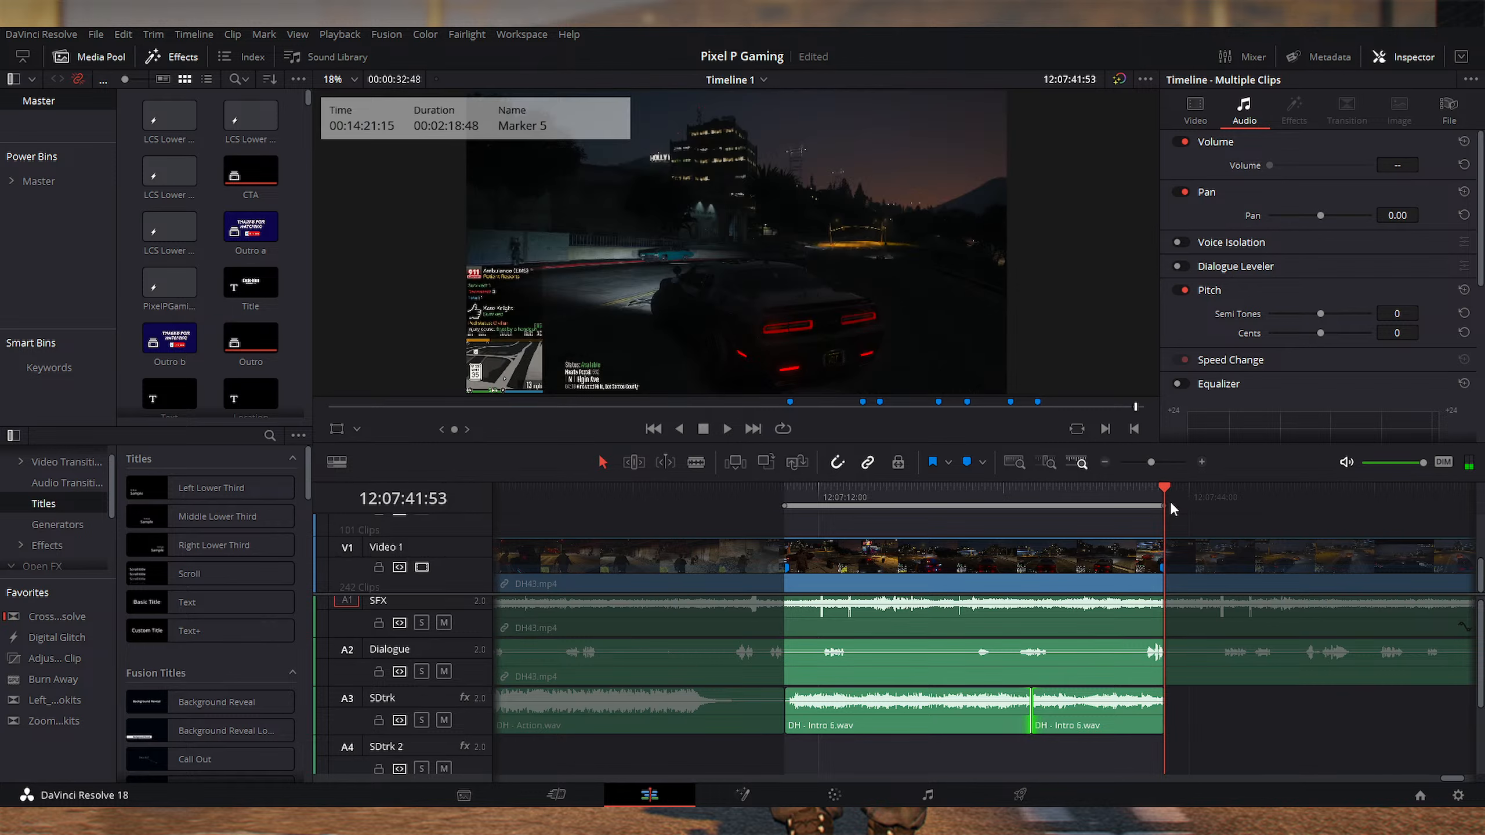
Step: Mark the Marker 5 section with an in point at 12:07:41:53 and an out point at 12:10:00:39
key("i")
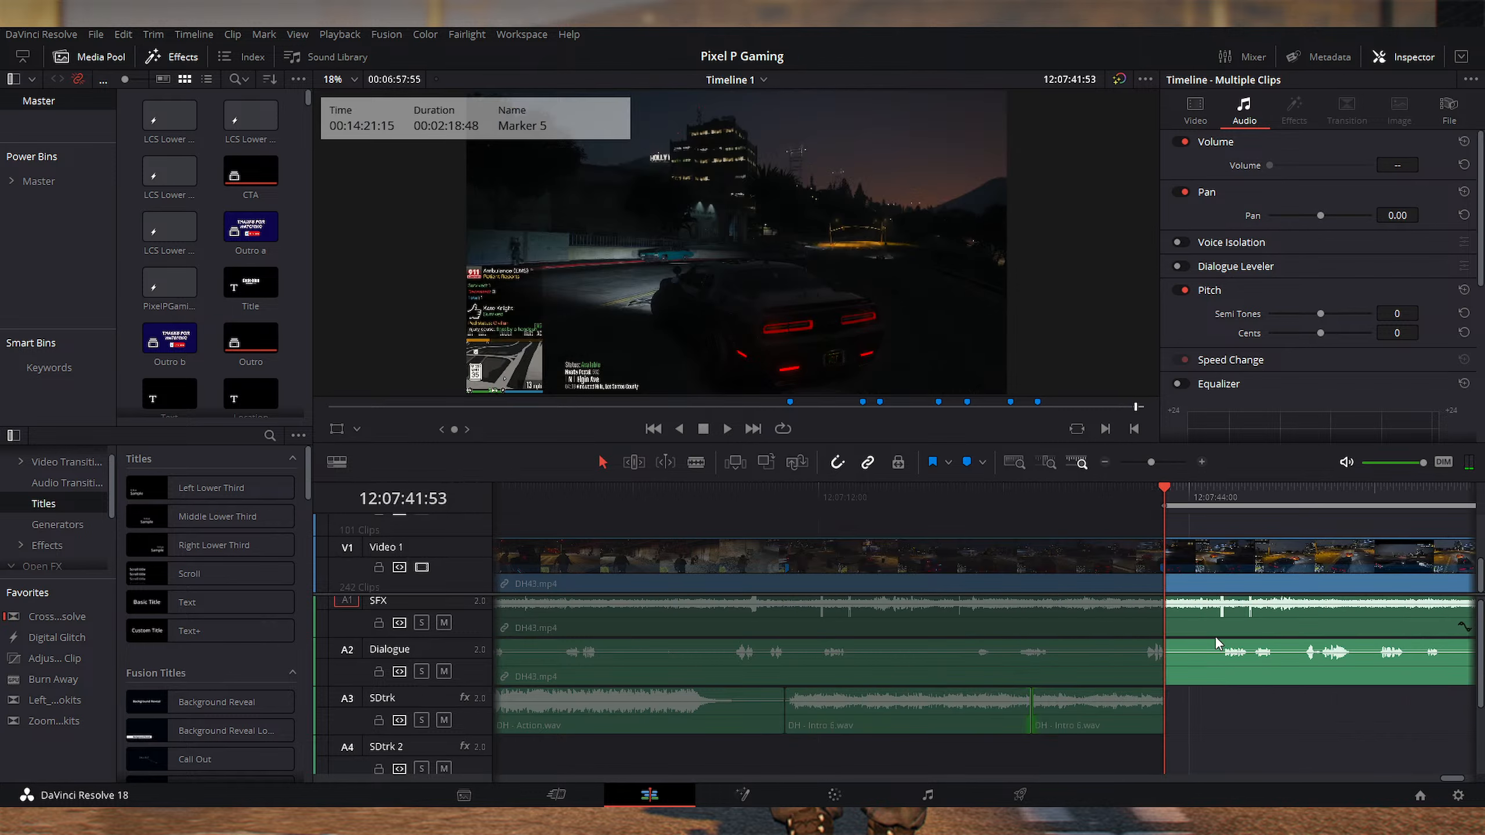
key("ctrl+minus")
key("ctrl+minus")
key("ctrl+minus")
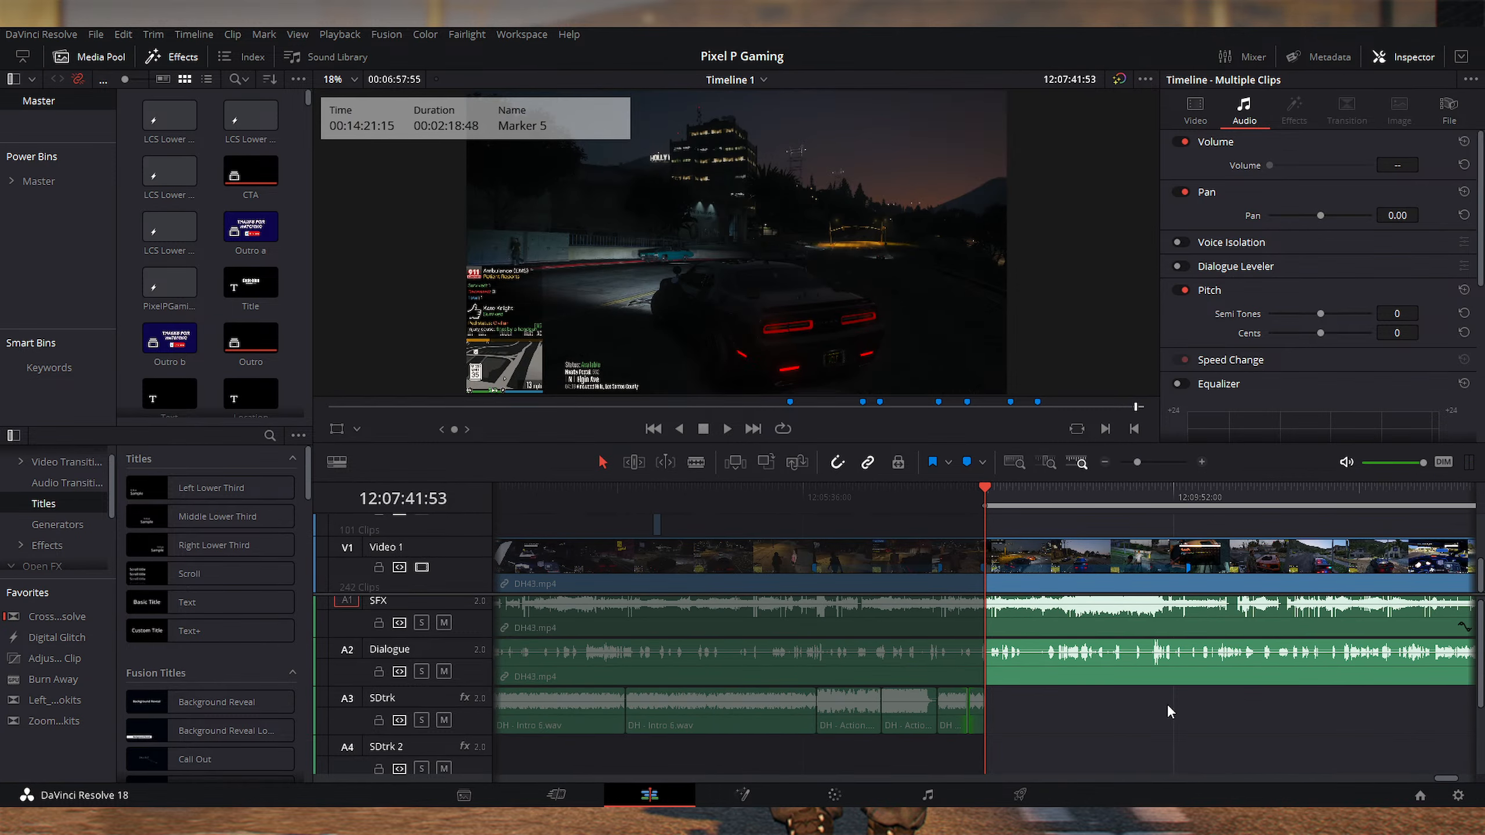
scroll(1178, 711, "up", 1)
left_click(1186, 503)
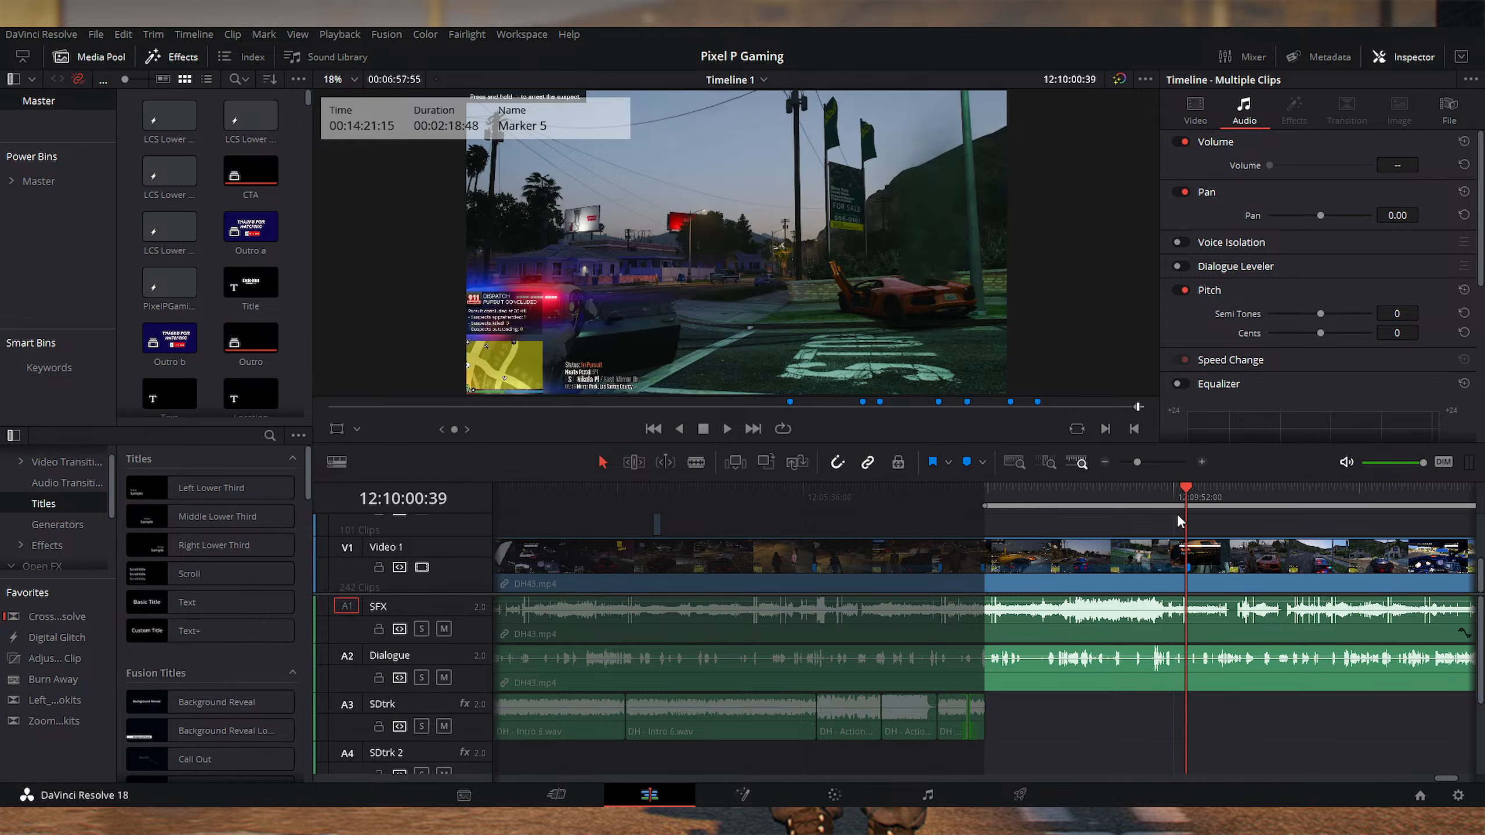
key("o")
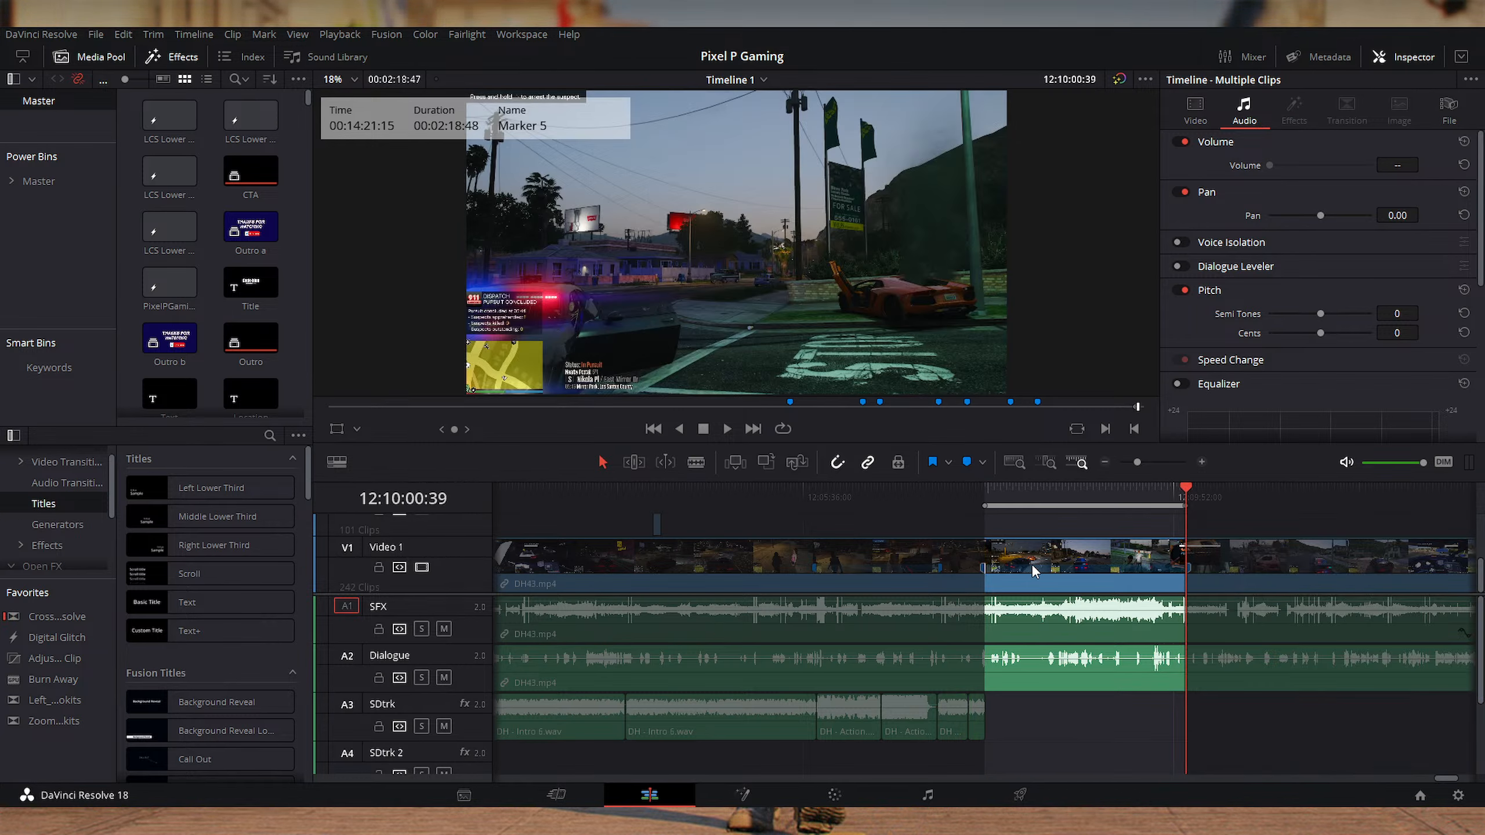
Step: Place DH - Action 230m.wav on the SDtrk track from the in point at 12:07:41:53 and listen to its ending
key("ctrl+equal")
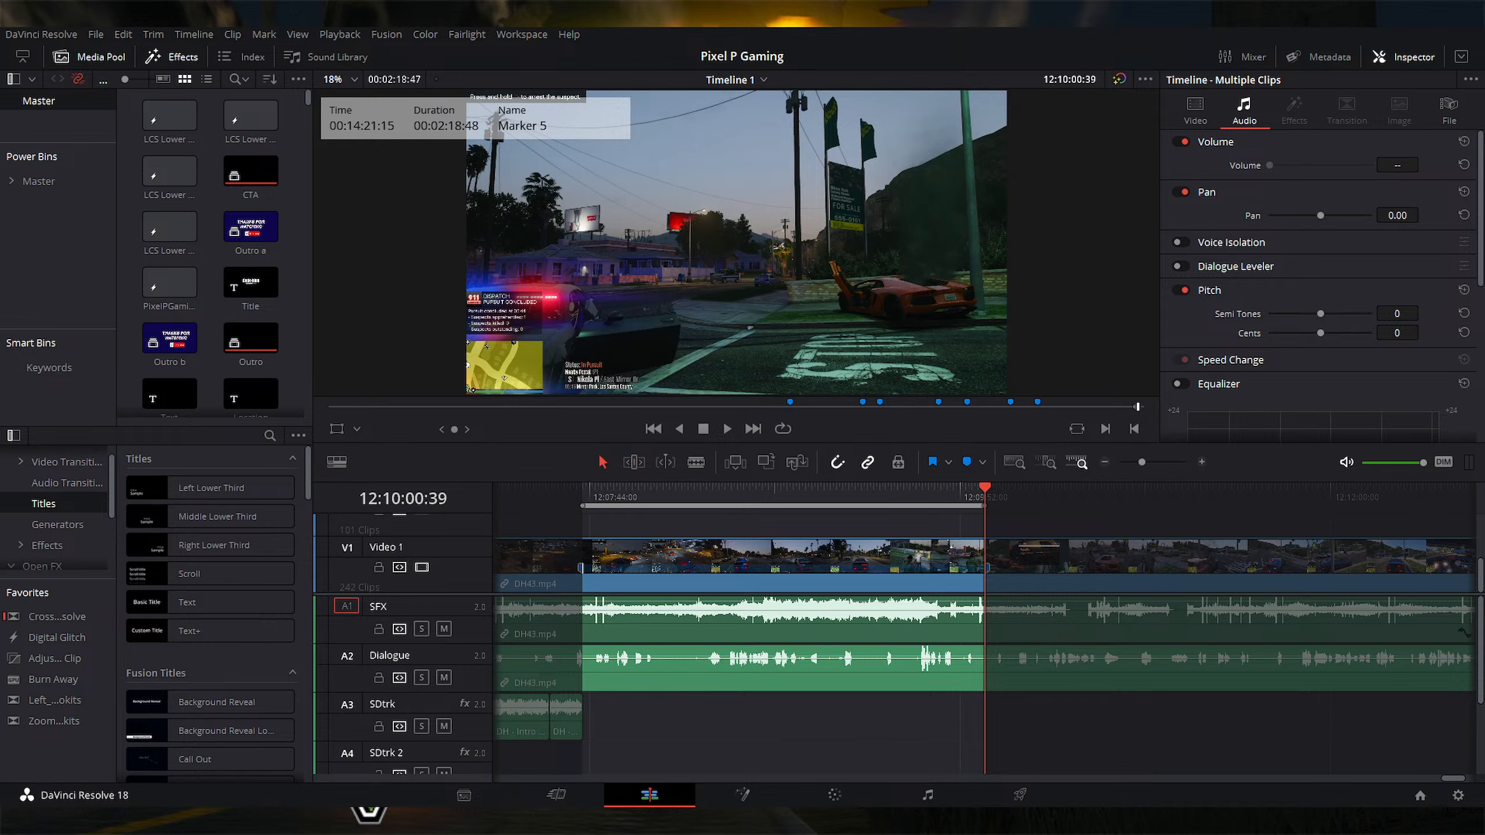
left_click_drag(1065, 620, 801, 717)
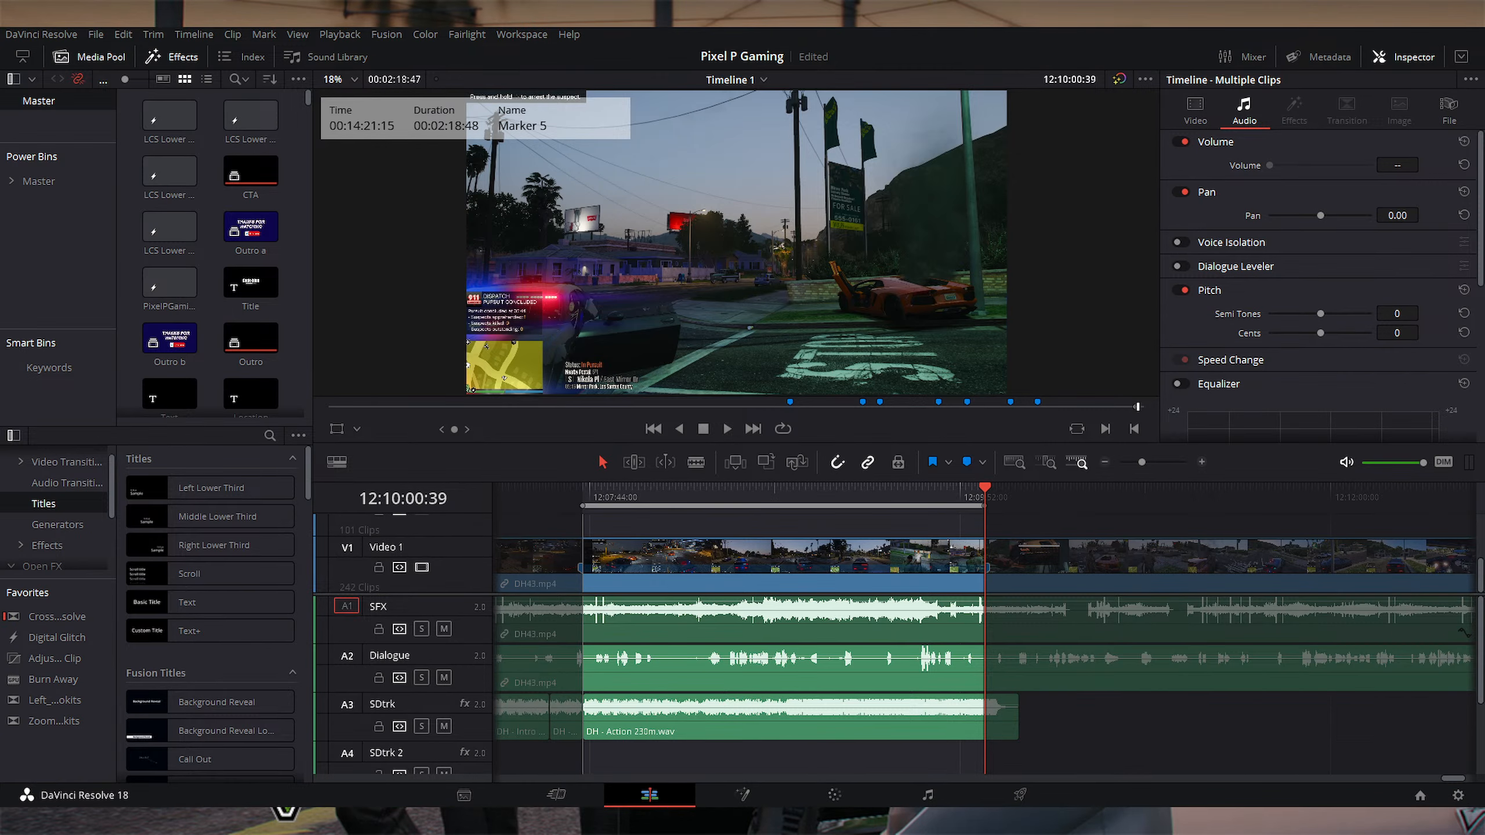
key("ctrl+equal")
left_click(1029, 720)
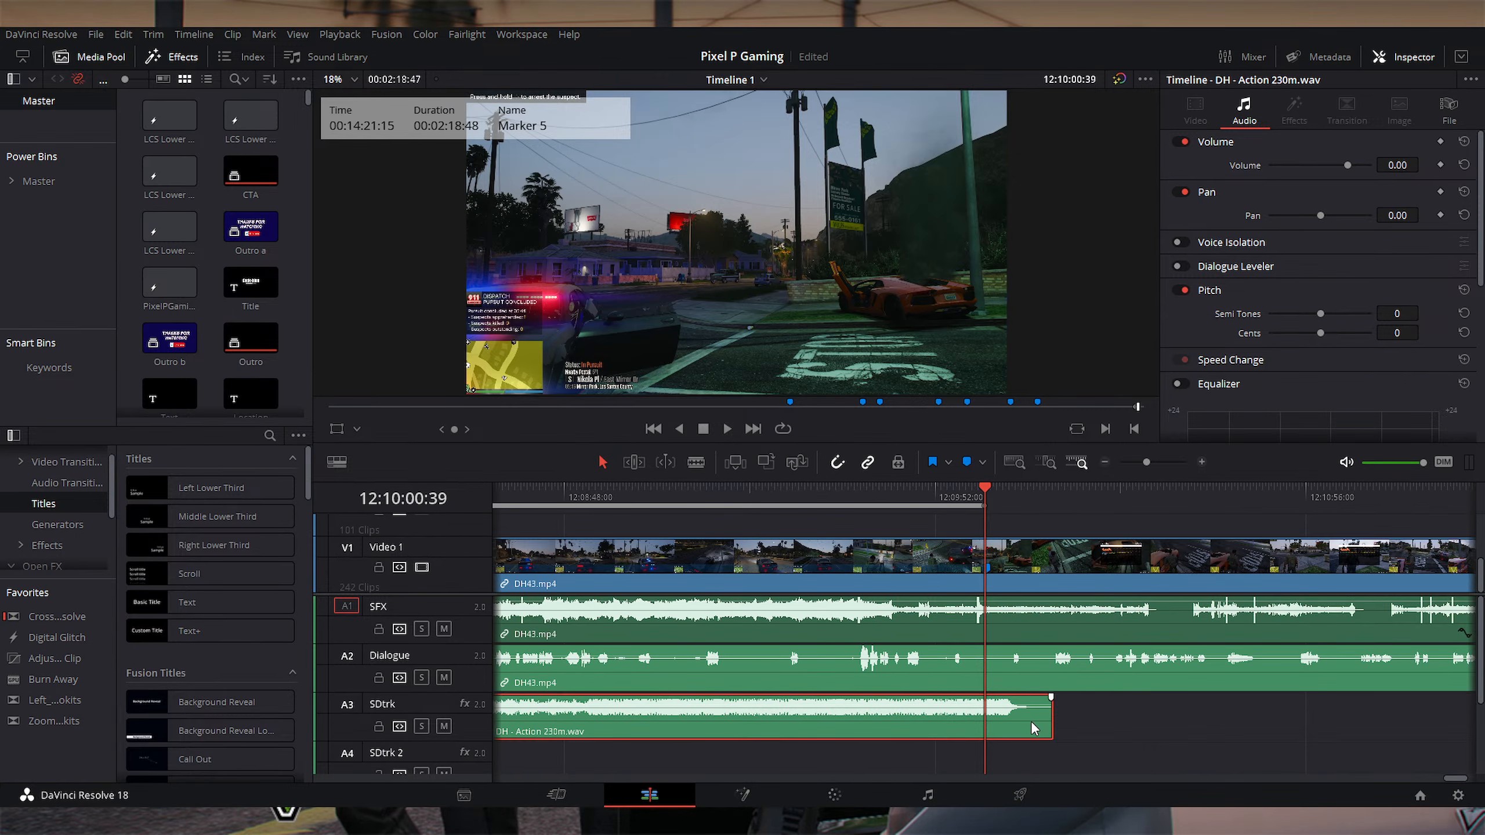
key("ctrl+equal")
key("space")
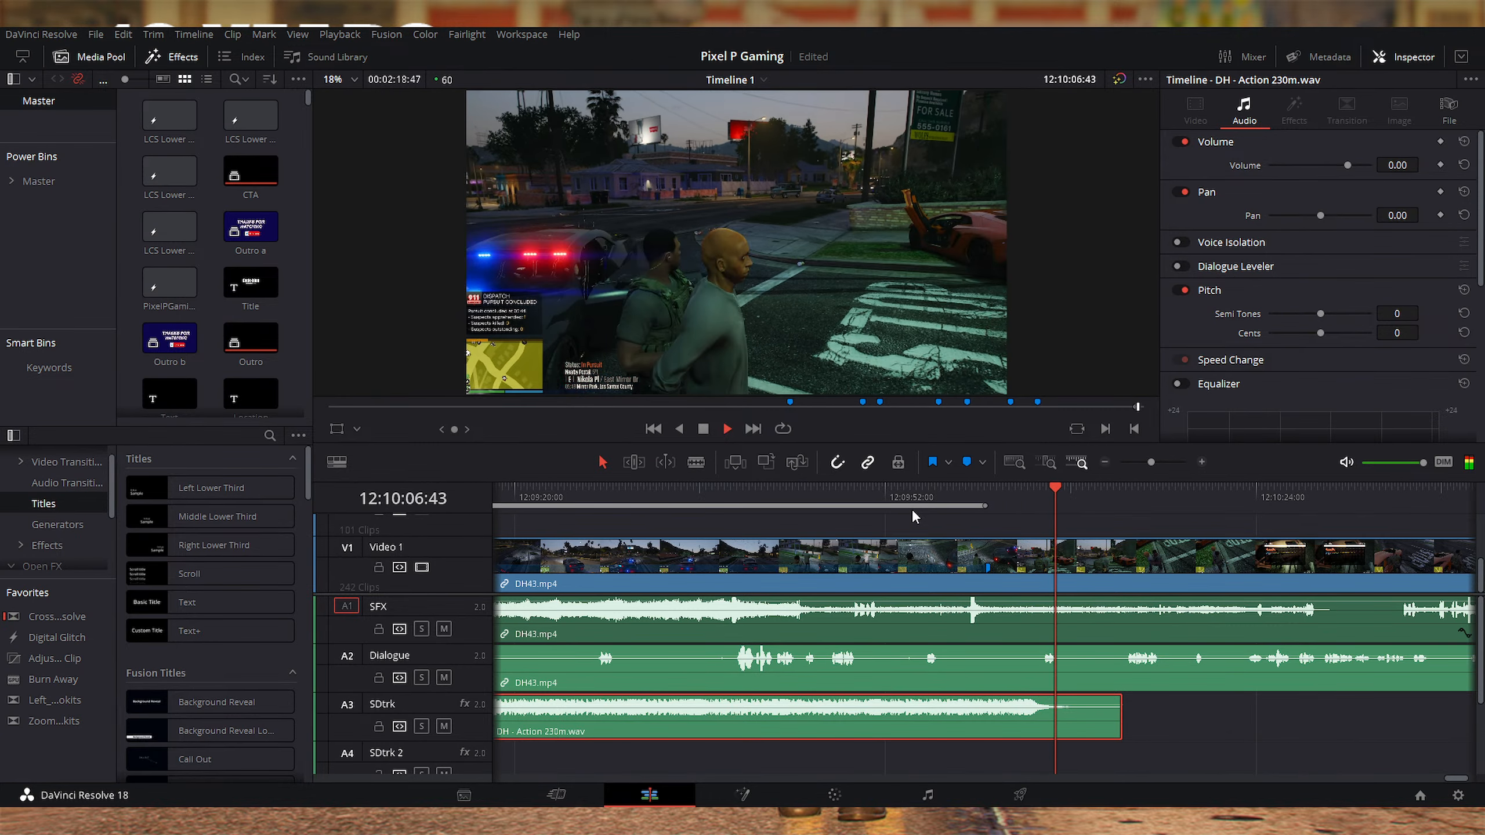
key("space")
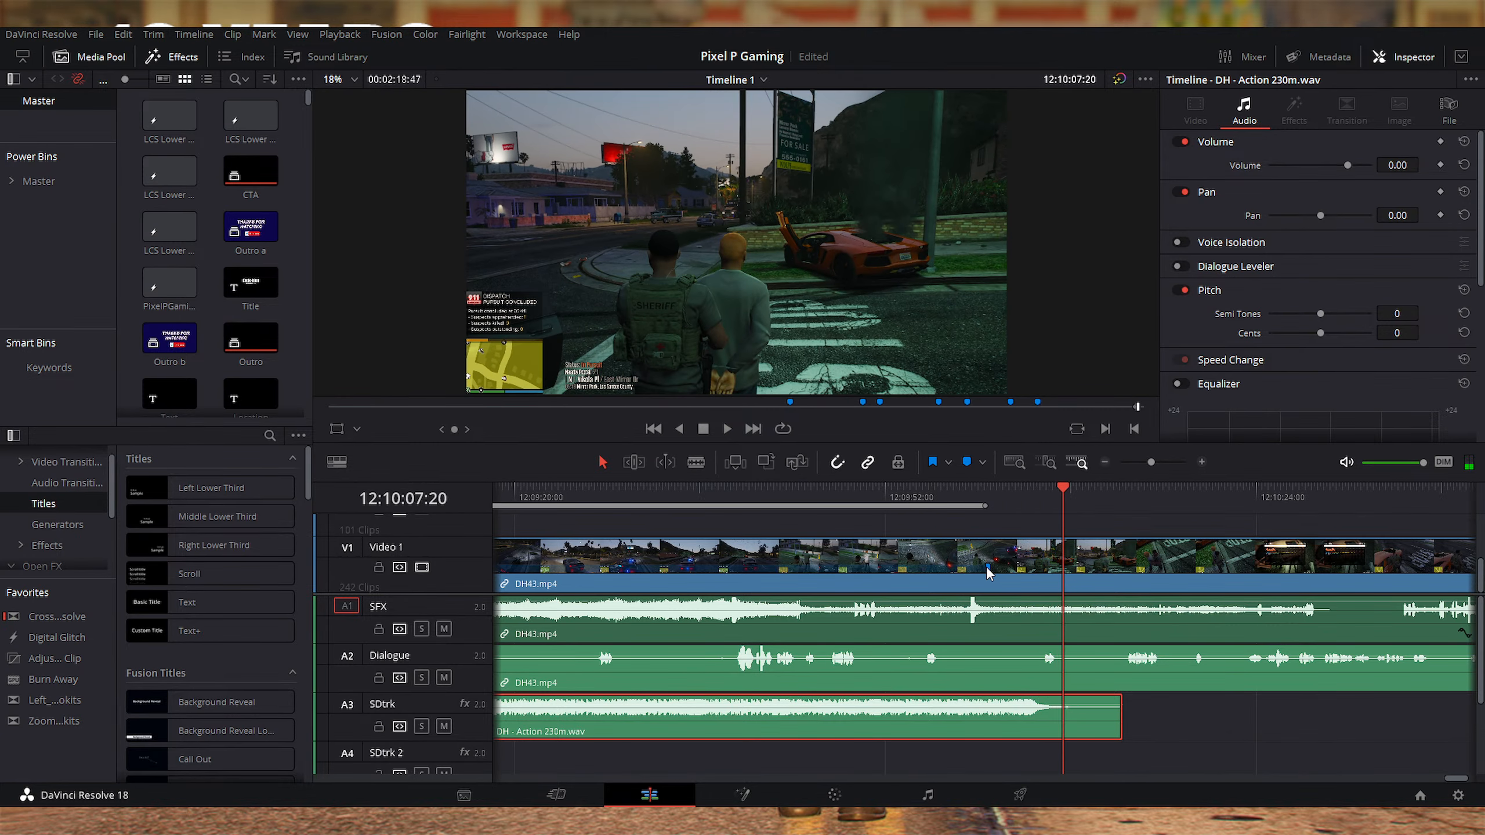
Step: Lengthen Marker 5 to about the end of DH - Action 230m.wav and set the in point at 12:10:12:34
left_click_drag(987, 566, 1104, 581)
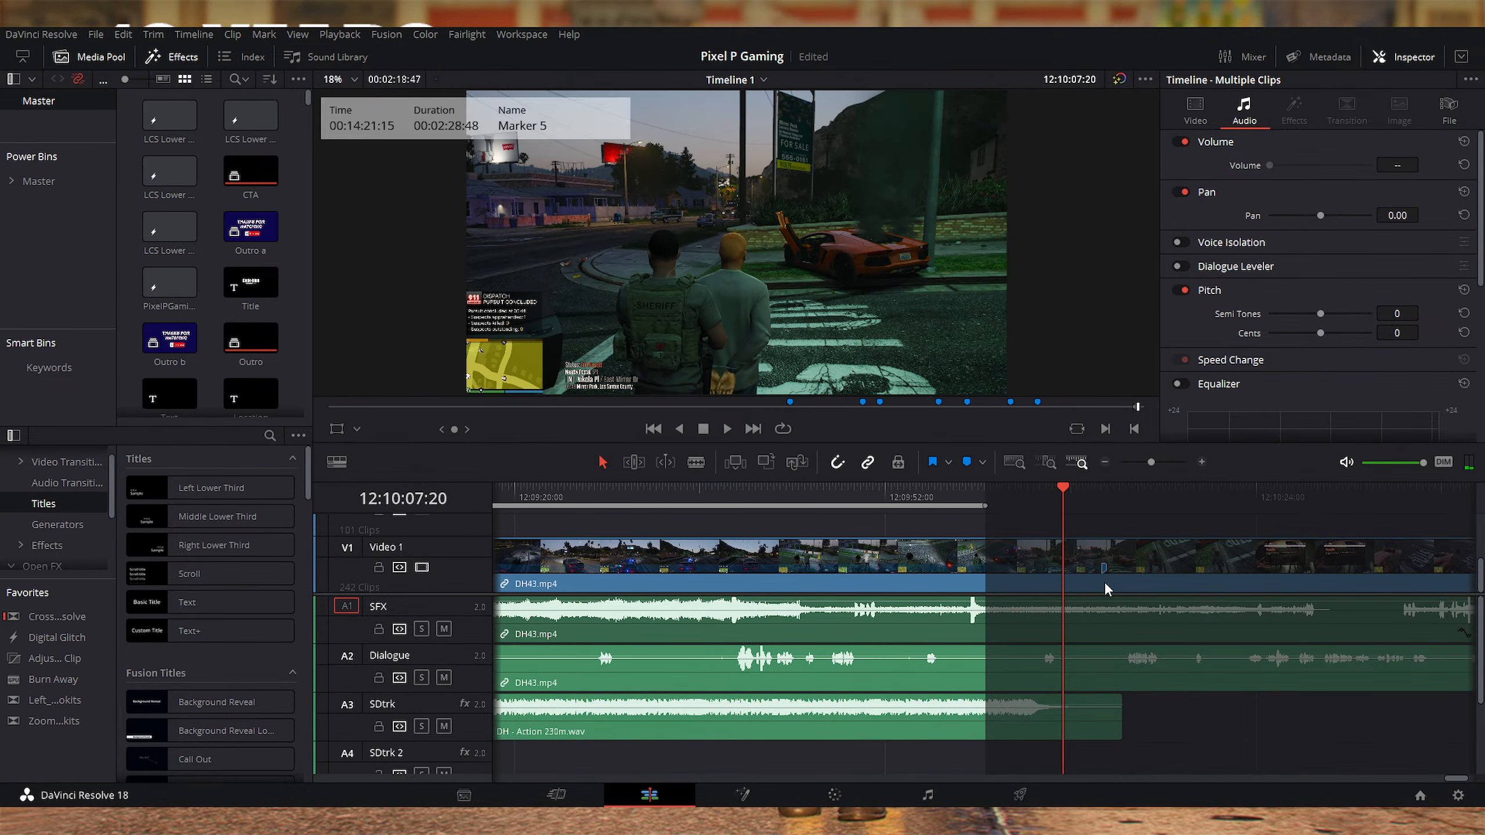
key("i")
left_click(1123, 499)
key("i")
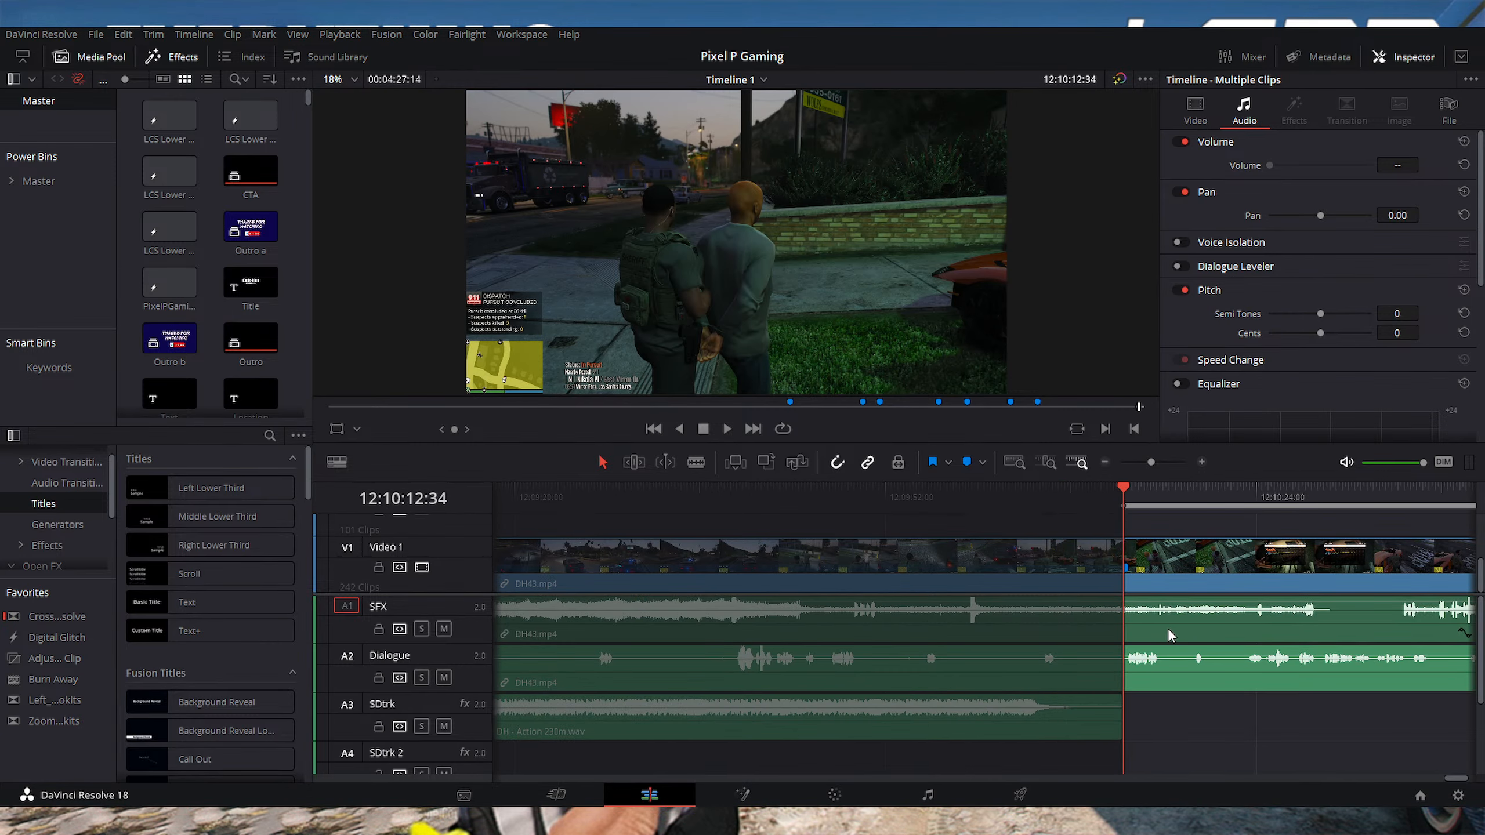
Step: Place DH - Intro 6.wav on the SDtrk track from 12:10:12:34 and refit it as two pieces ending at 12:13:49:00, the out point
key("ctrl+minus")
key("ctrl+minus")
key("ctrl+minus")
key("ctrl+minus")
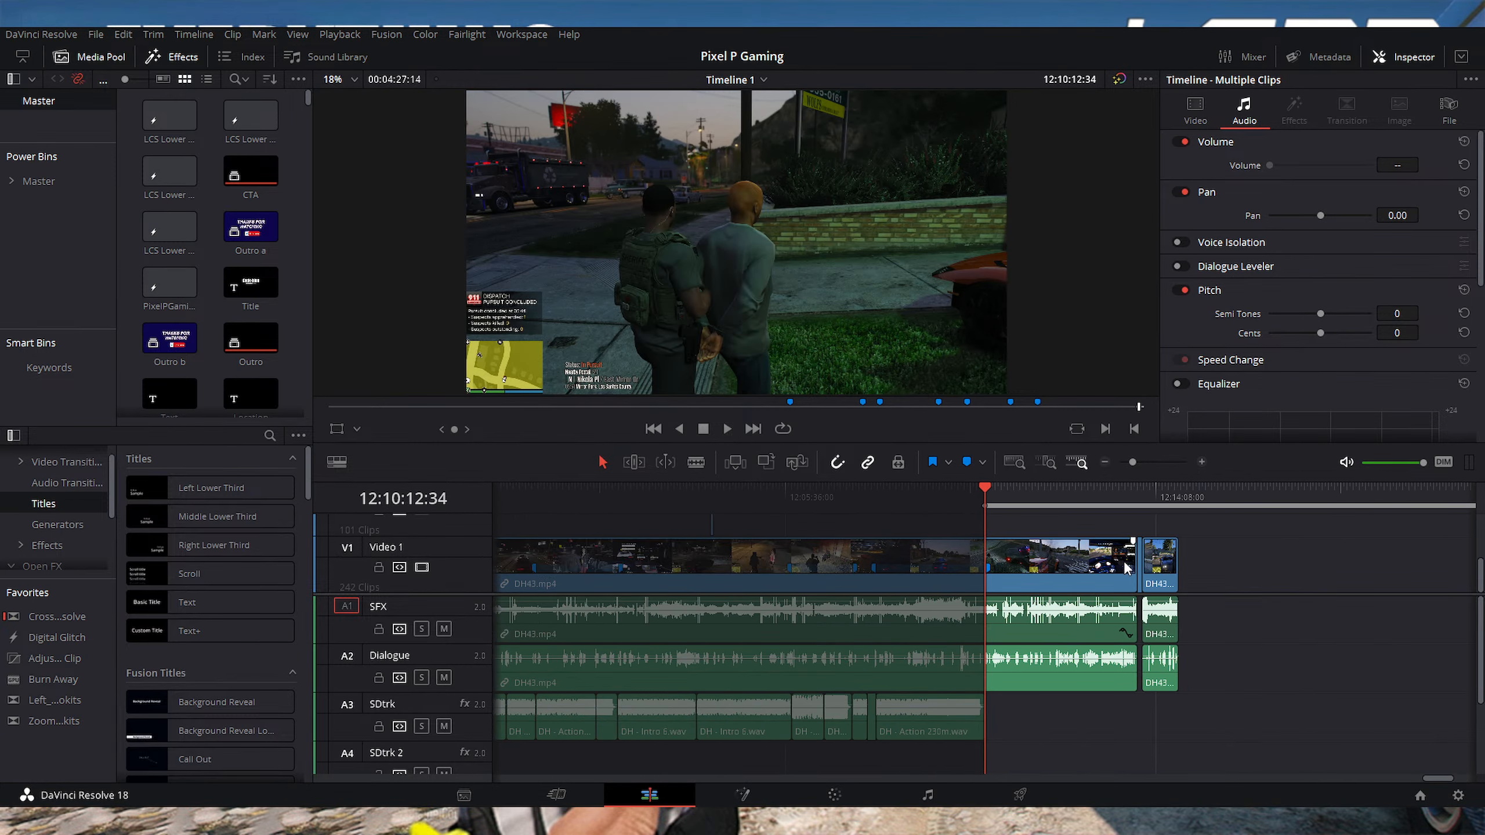
key("ctrl+equal")
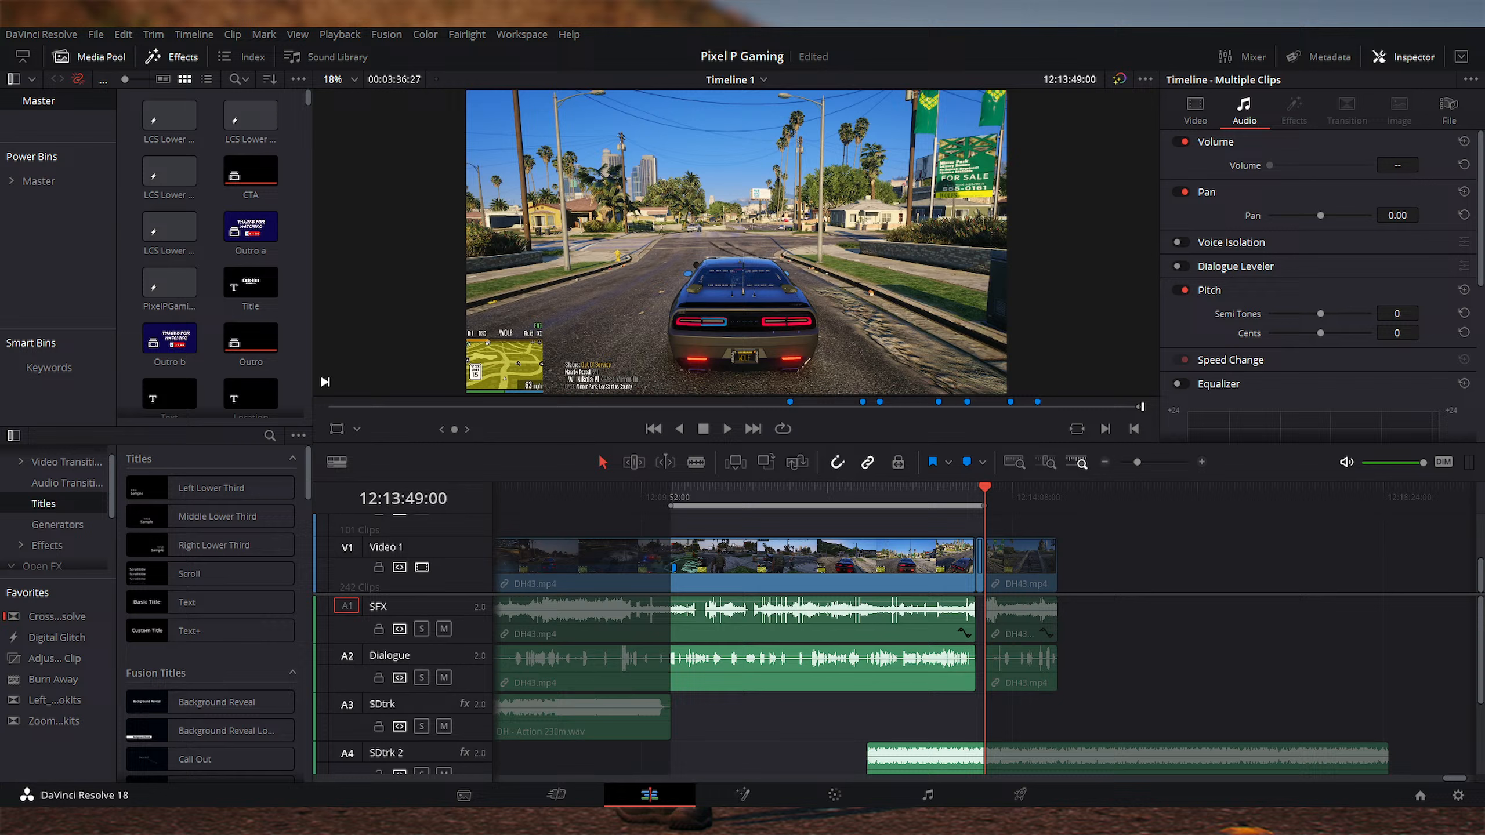
left_click_drag(923, 759, 729, 716)
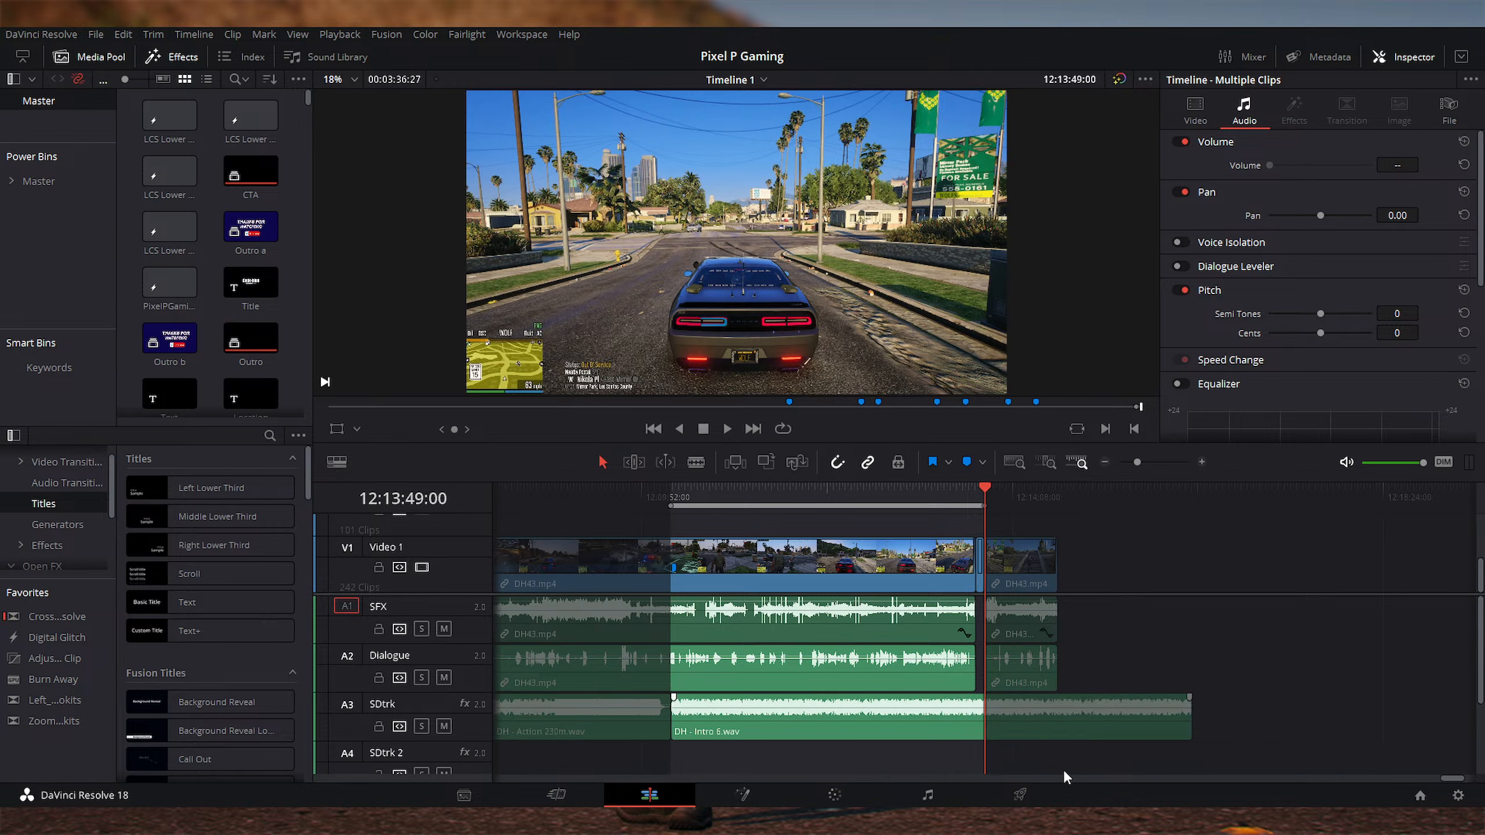
left_click_drag(1077, 731, 928, 725)
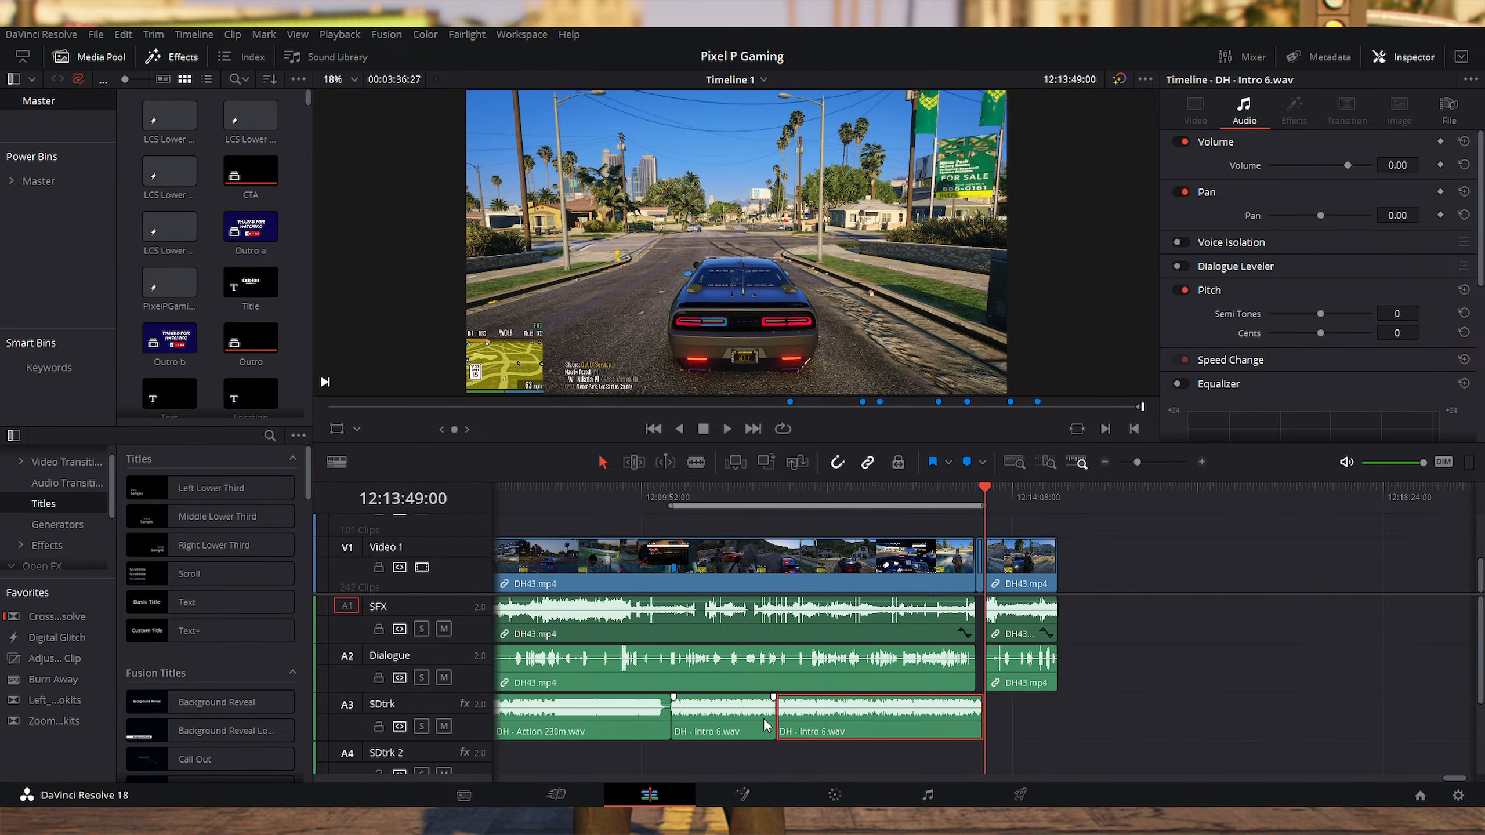
Step: Listen to the DH - Intro 6.wav join at 12:11:25:07 on the SDtrk track
left_click(784, 507)
scroll(784, 507, "up", 5)
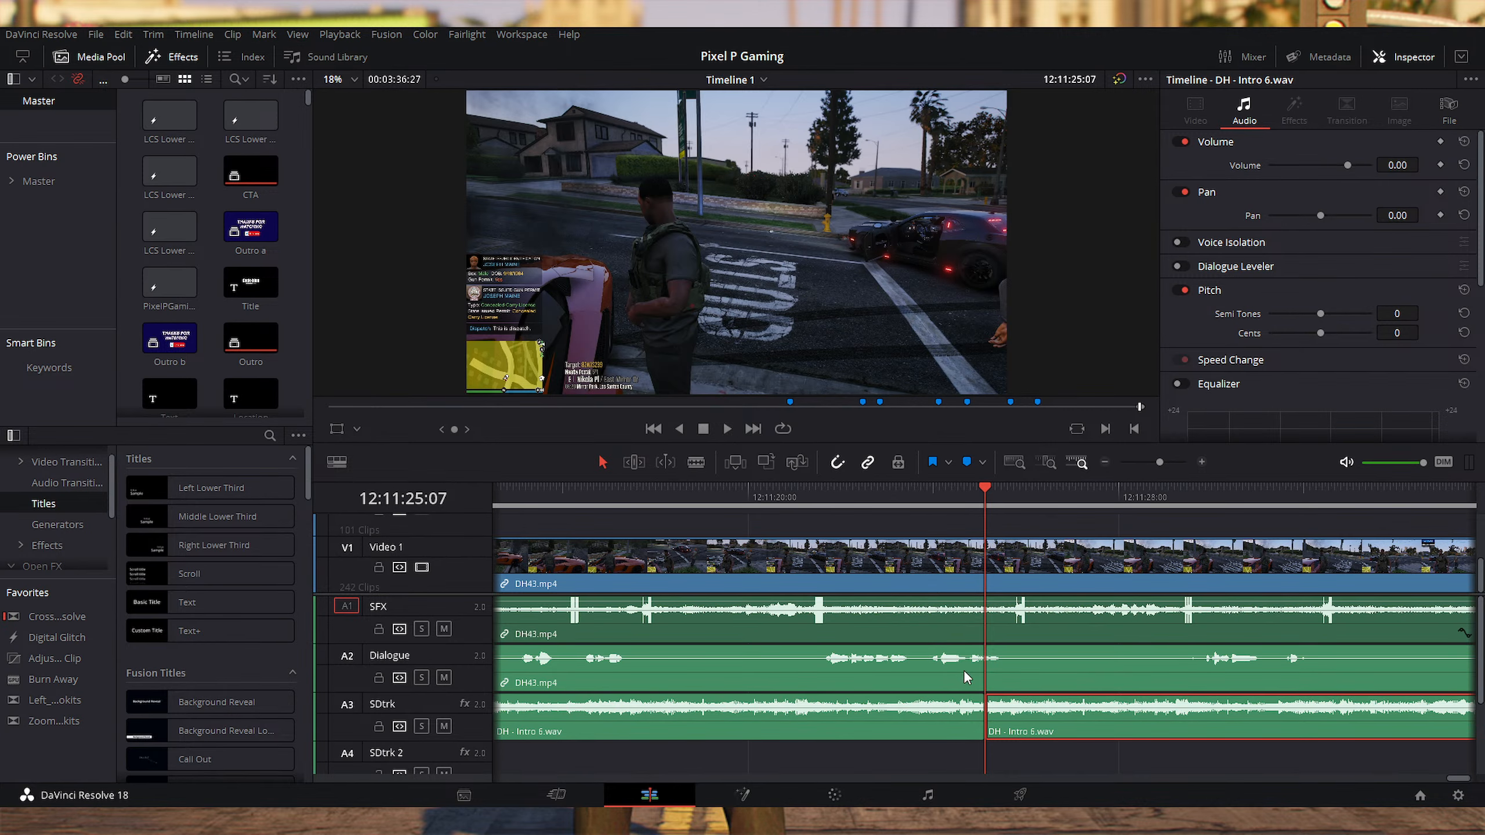
scroll(1000, 659, "down", 3)
key("space")
key("space")
scroll(987, 666, "down", 5)
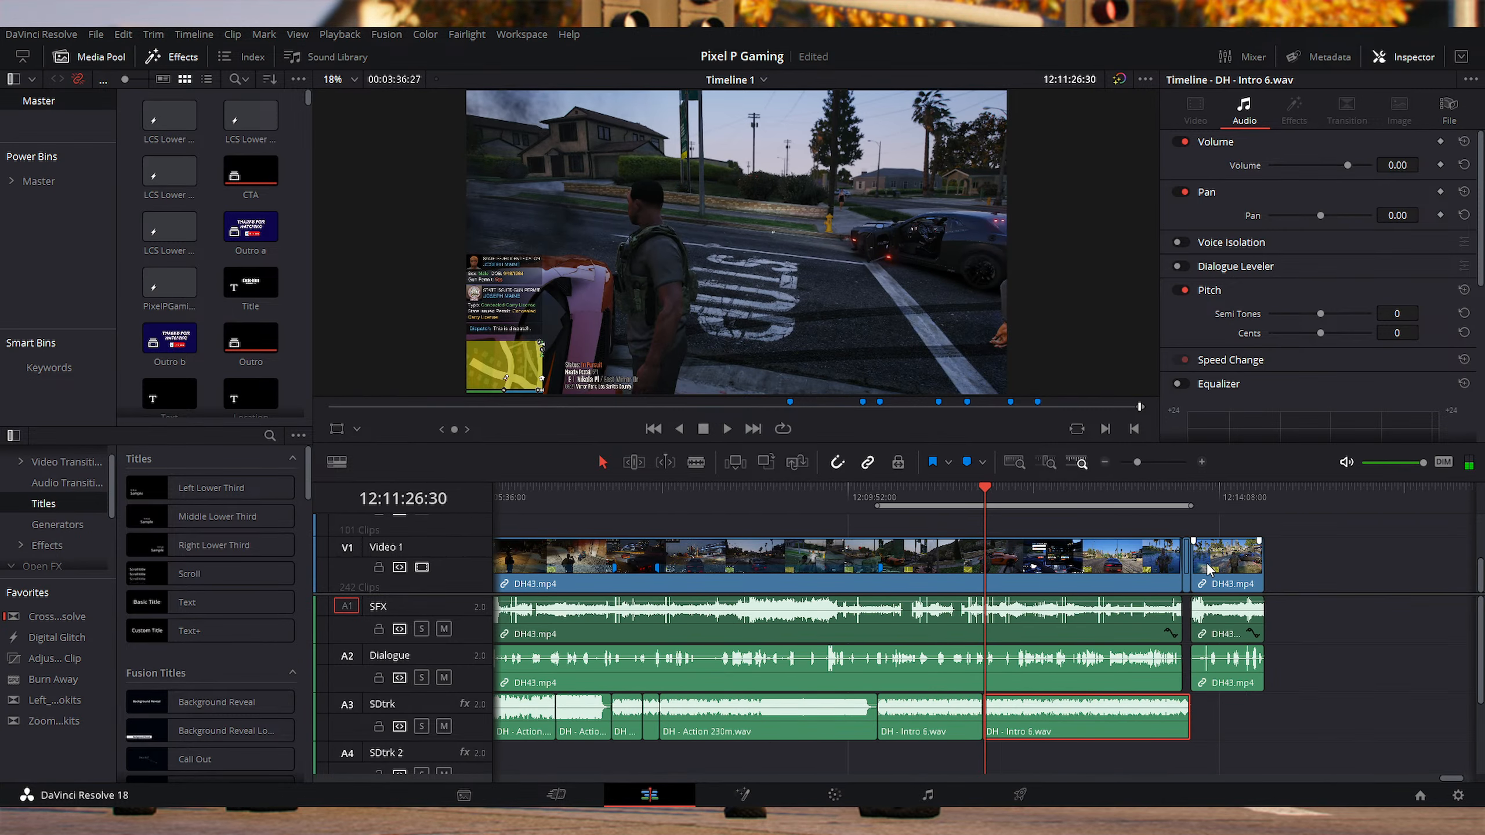
Step: Examine the end of the last DH - Intro 6.wav piece against the start of the final DH43.mp4 clip at 12:13:49:00
left_click(1193, 494)
scroll(1033, 694, "up", 3)
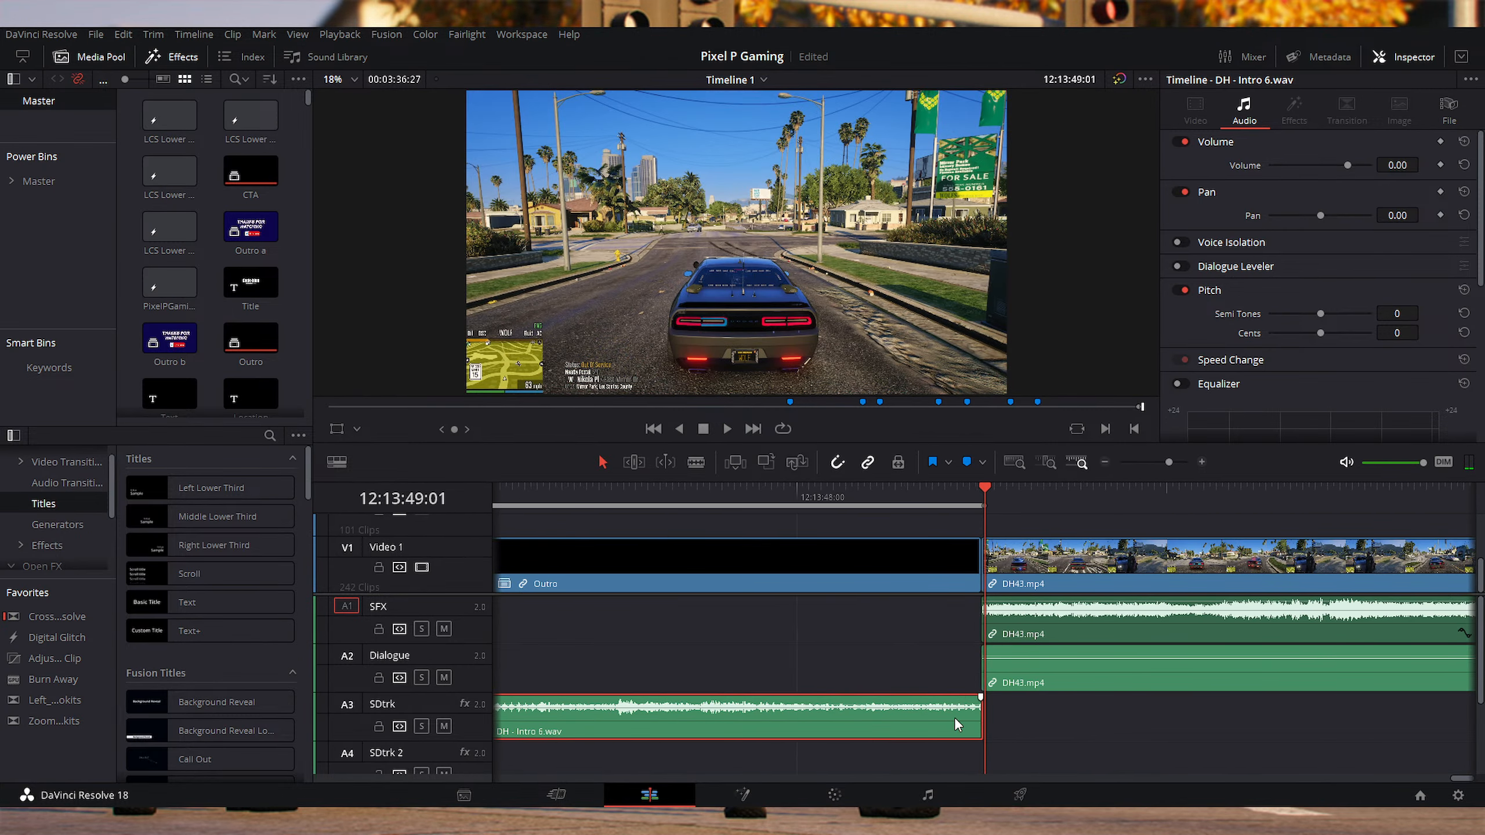
scroll(953, 717, "up", 2)
left_click(956, 500)
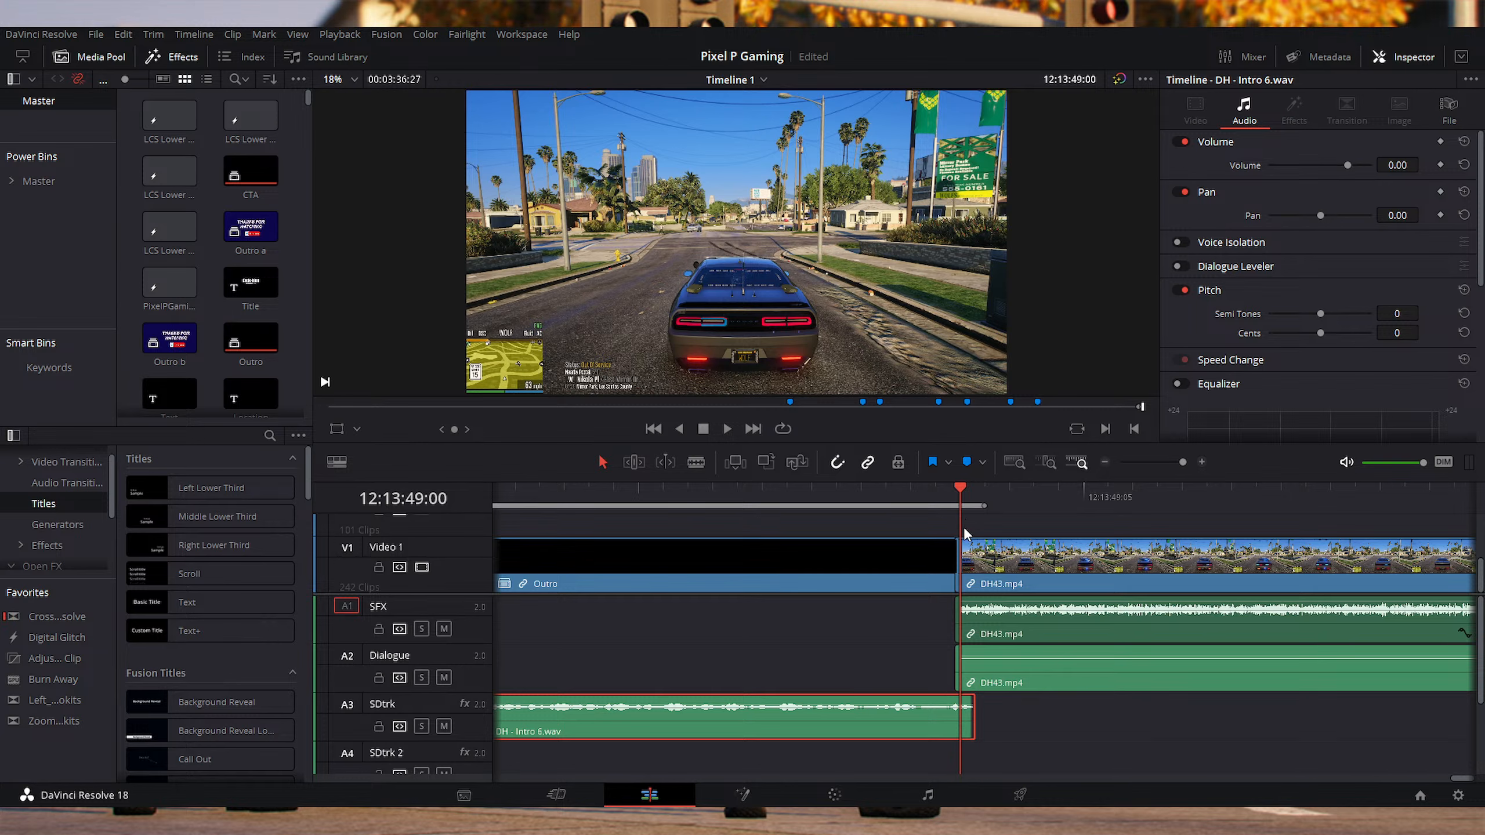
scroll(963, 528, "up", 1)
Step: Replay the join between the last two DH - Intro 6.wav pieces, starting from about 12:11:21
key("End")
key("Up")
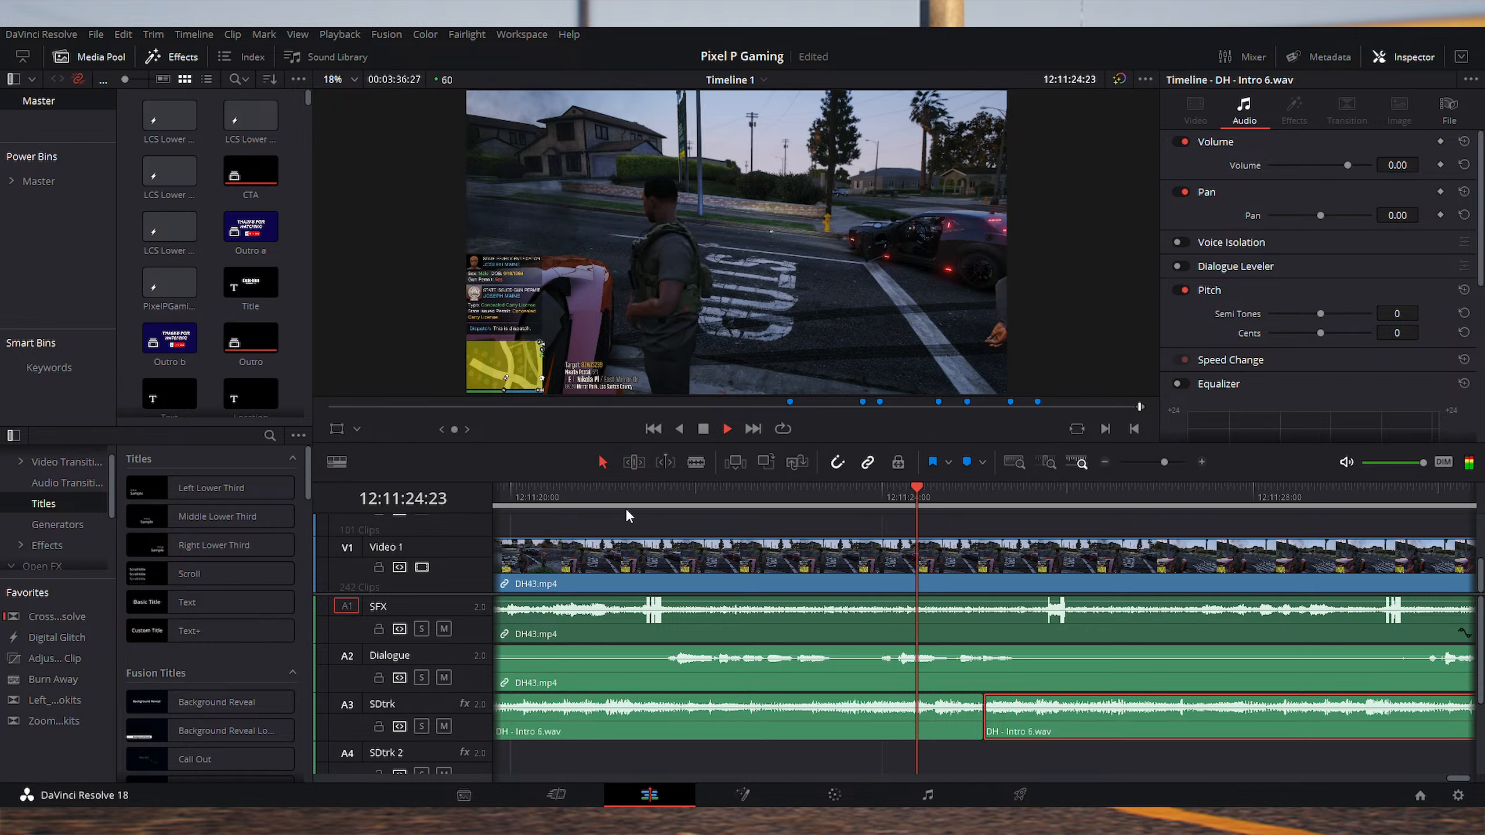
left_click(627, 508)
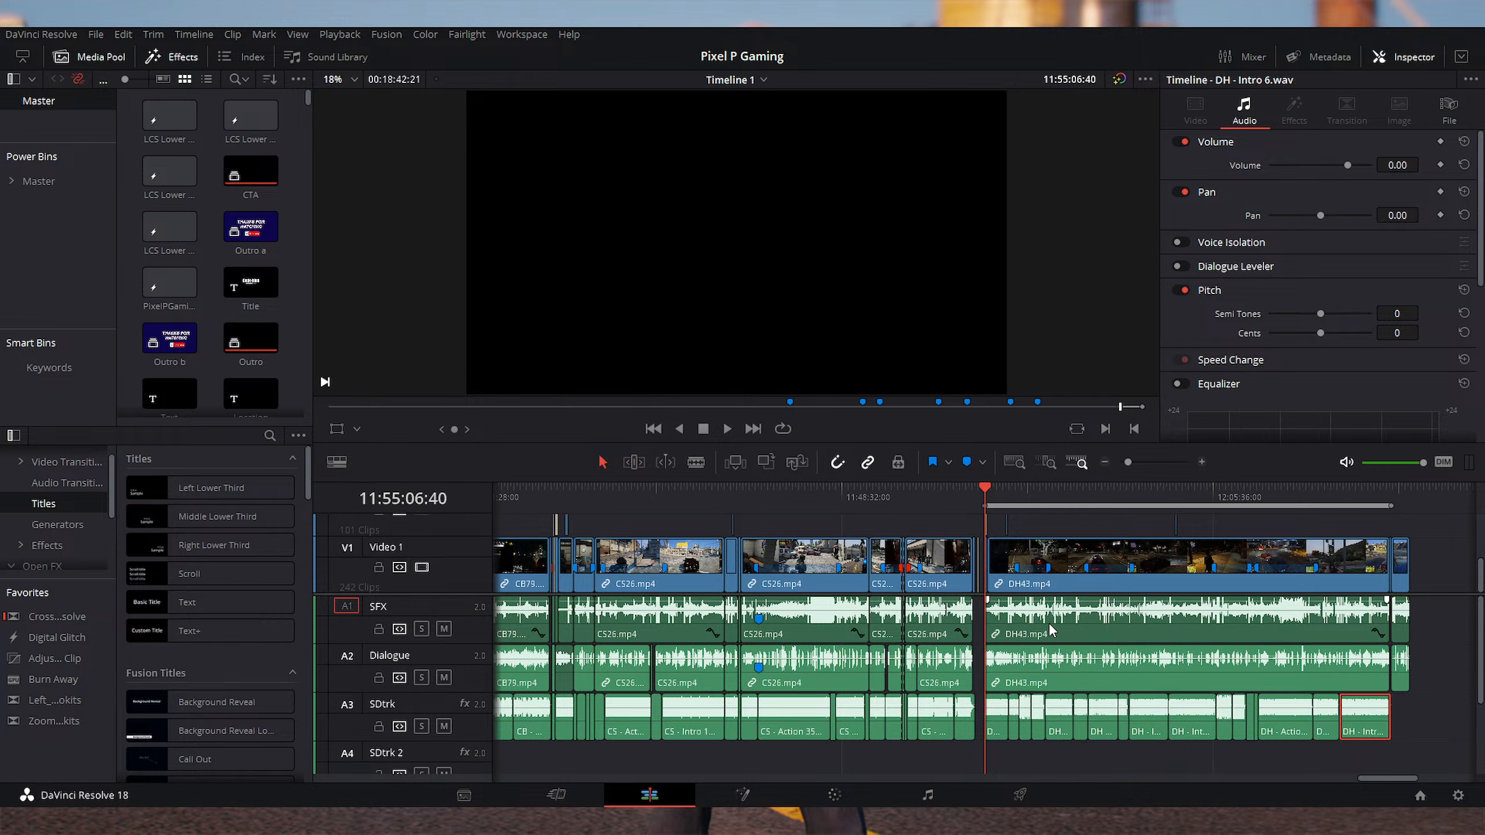
Step: Open Timeline 1 on the Fairlight page and bring the Resolve window back to full size over OBS
left_click(926, 794)
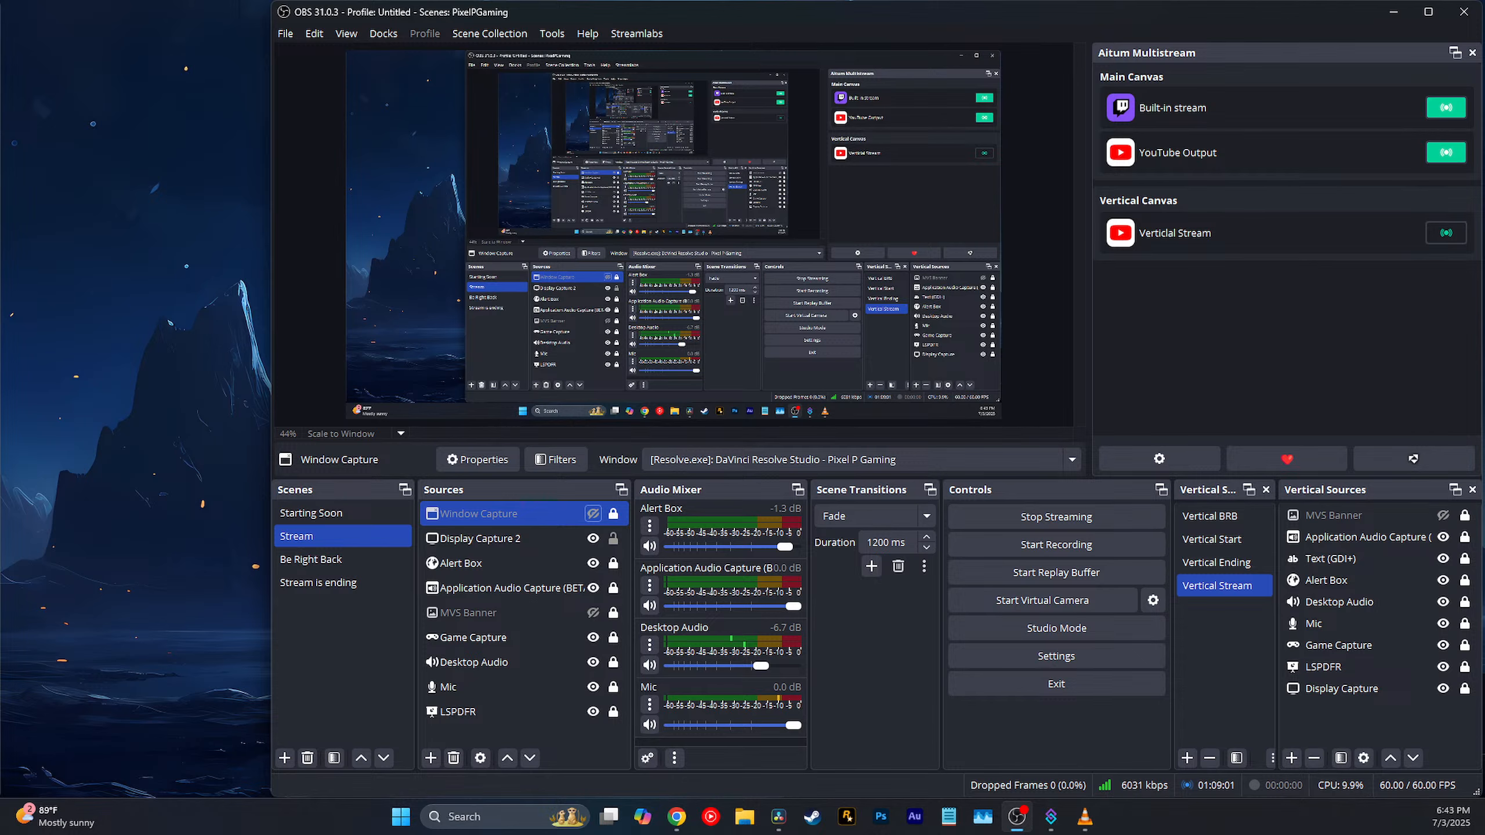
key("alt+Tab")
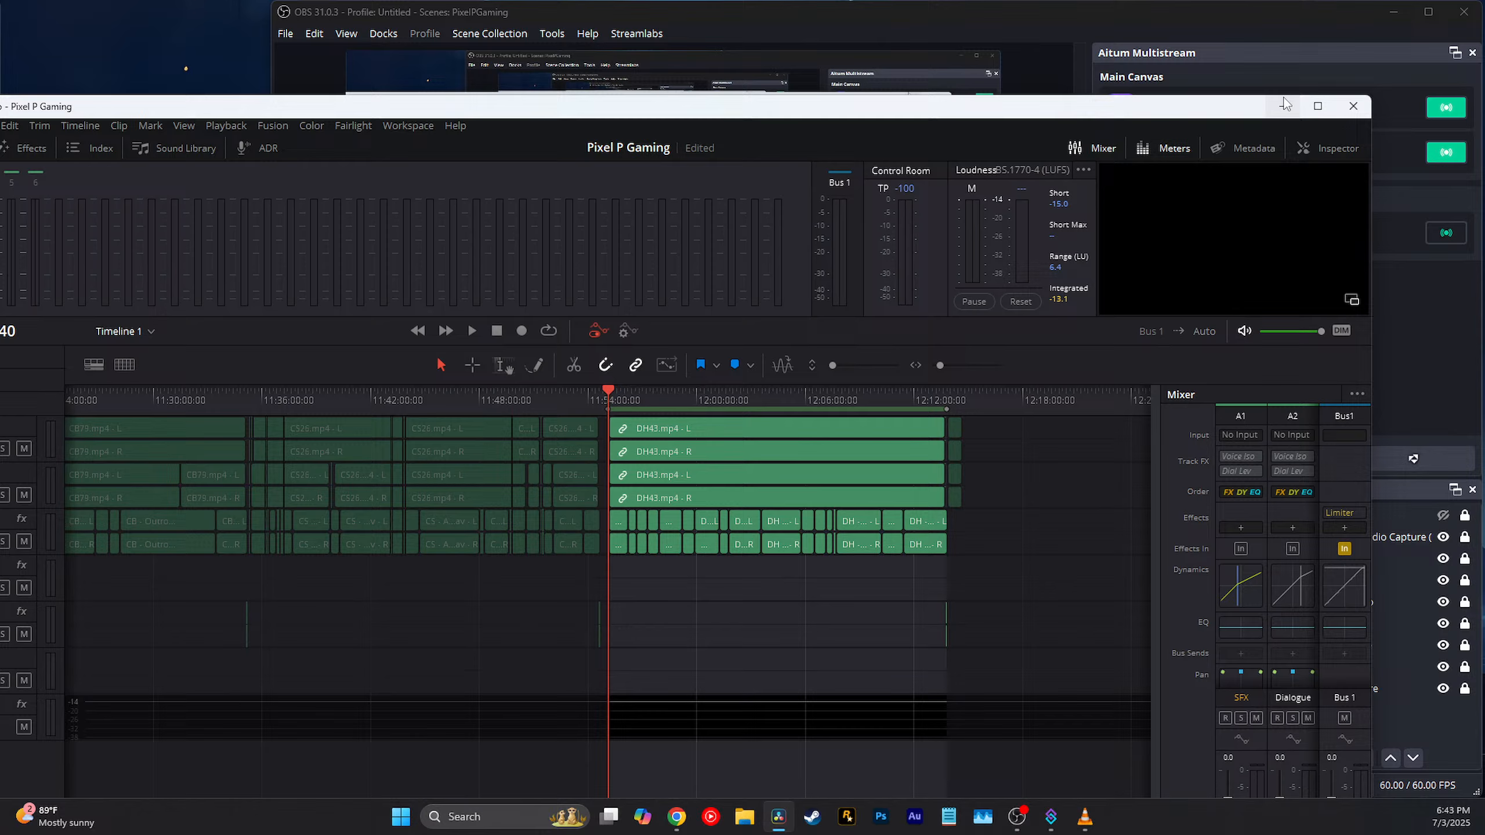
left_click(1320, 104)
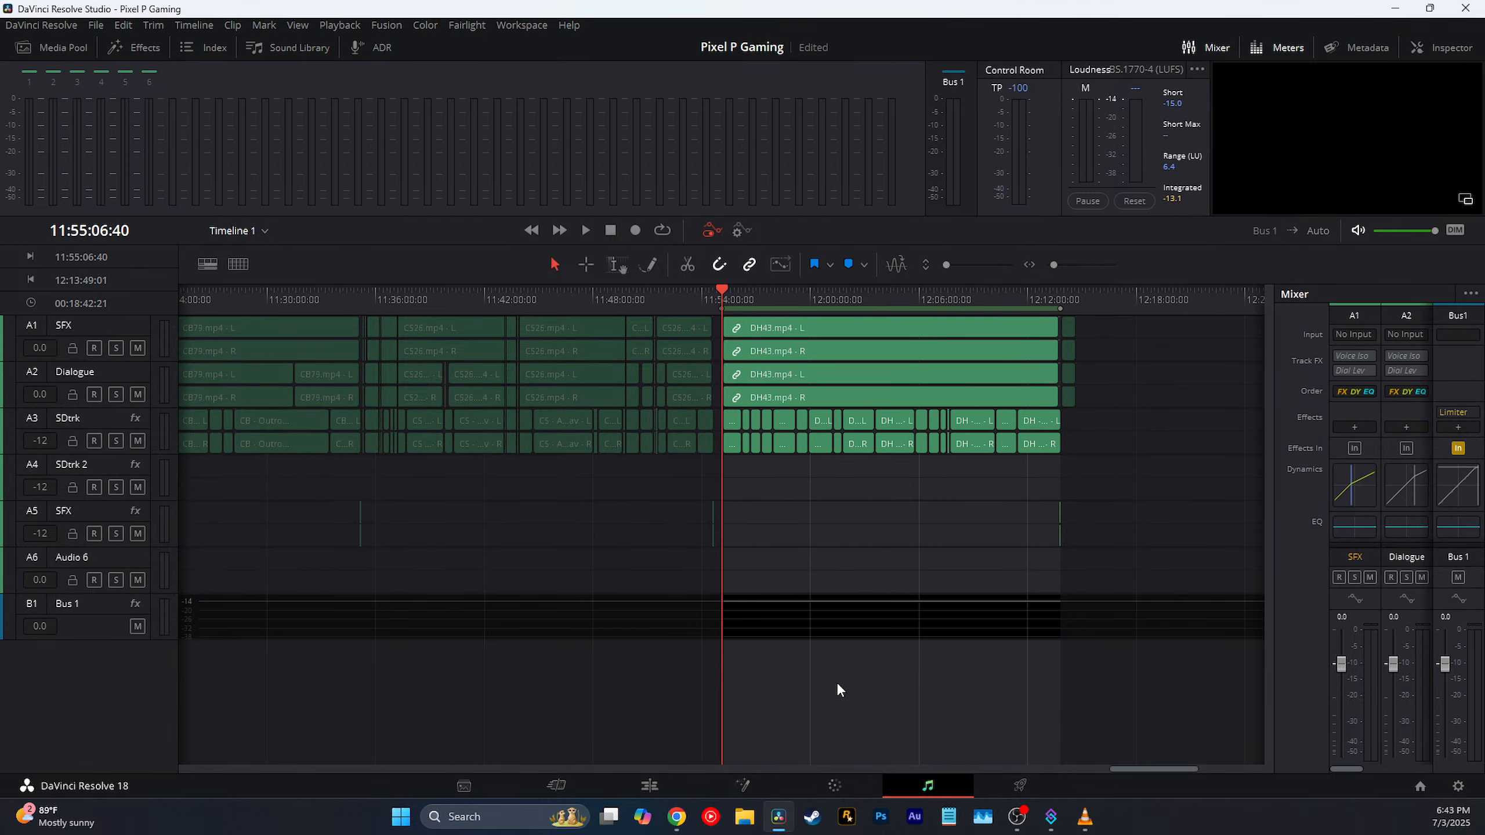
Step: Open the Dialogue track's Dynamics settings and place their window beside the mixer channels
scroll(837, 683, "right", 5)
scroll(836, 683, "left", 4)
scroll(1364, 480, "right", 1)
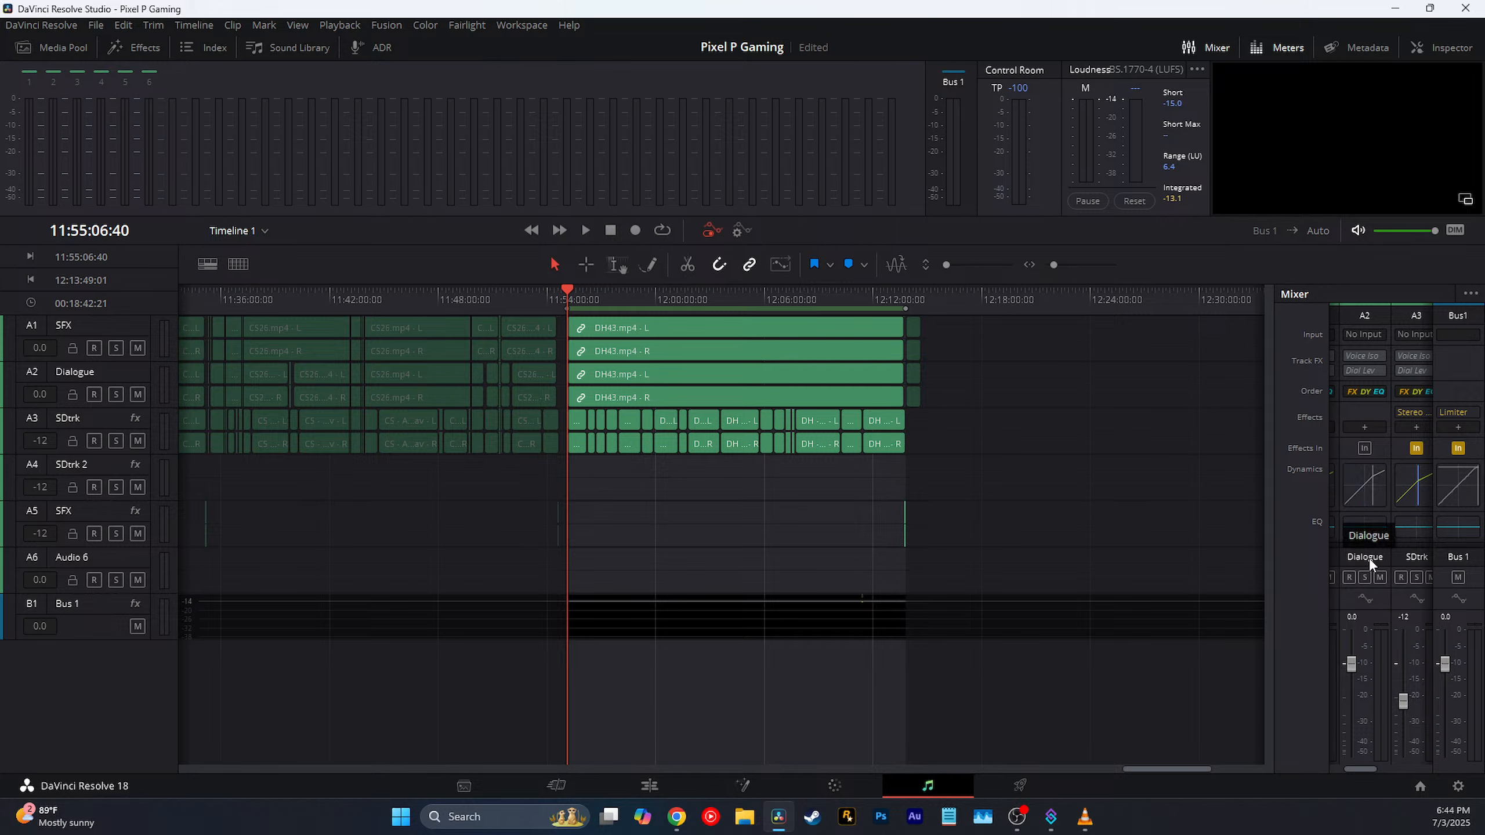
double_click(1359, 490)
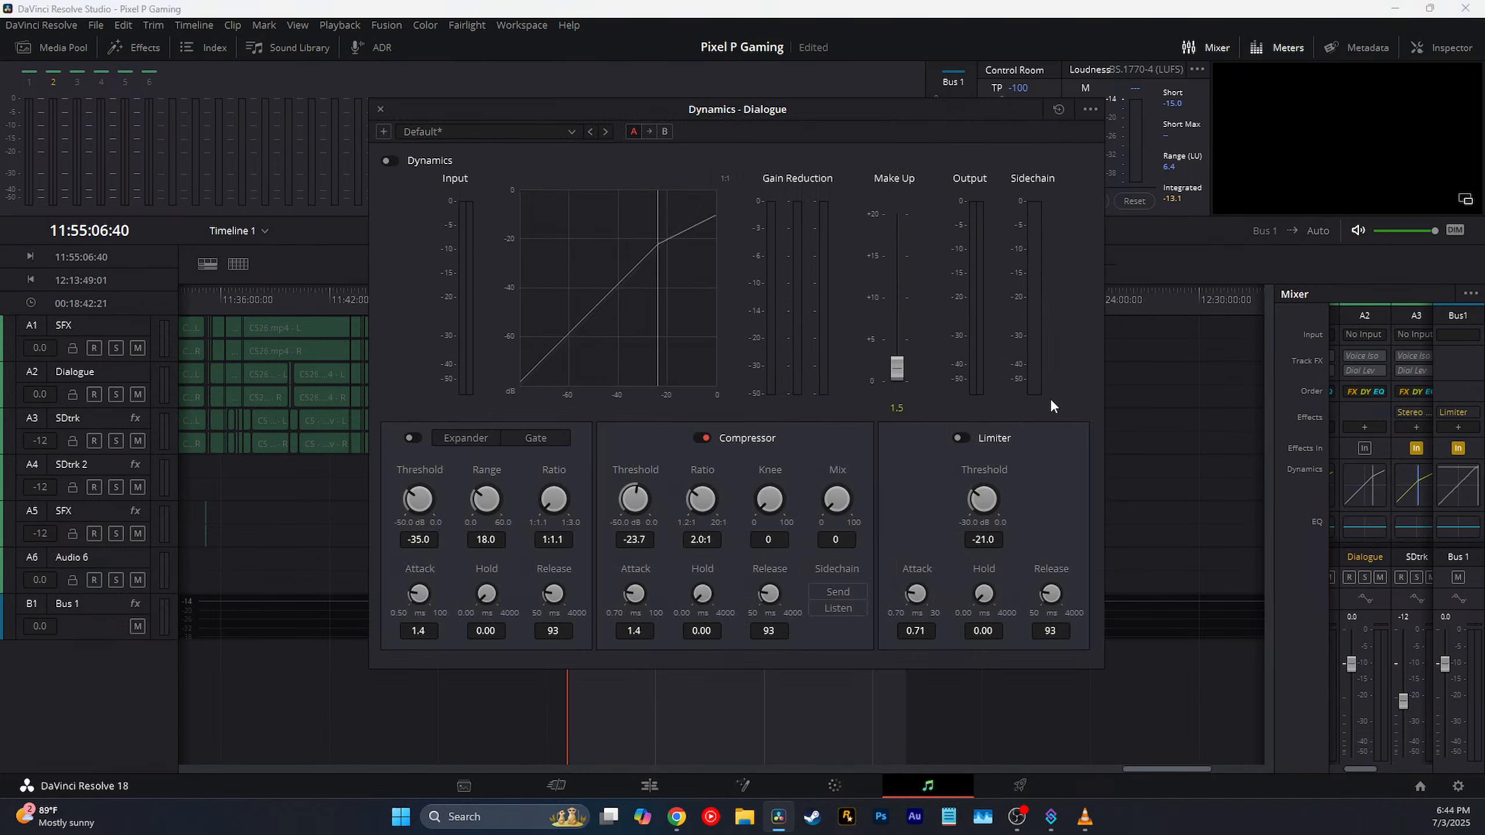
left_click_drag(763, 117, 518, 196)
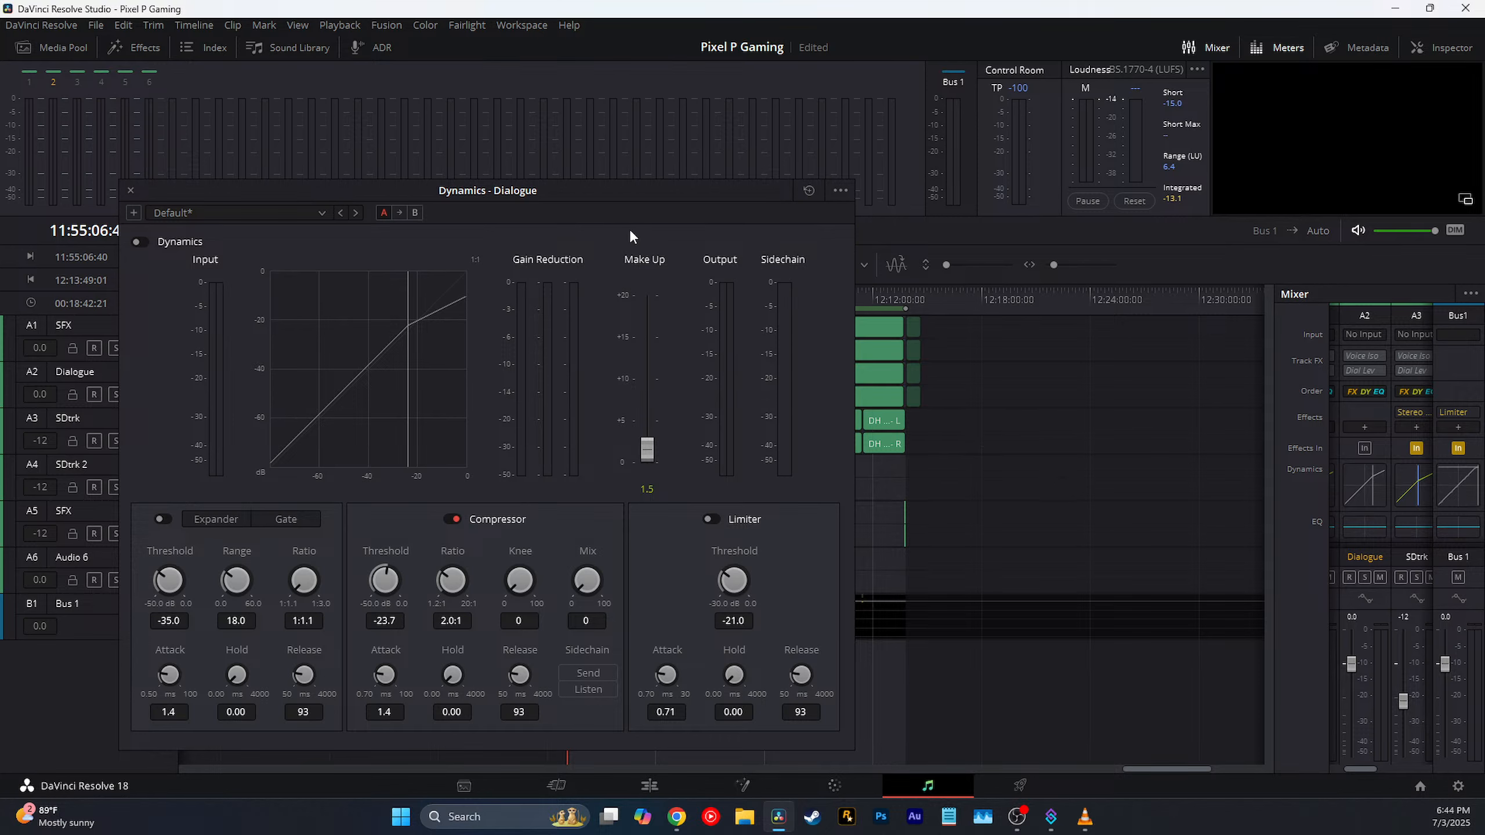
left_click_drag(628, 195, 1082, 195)
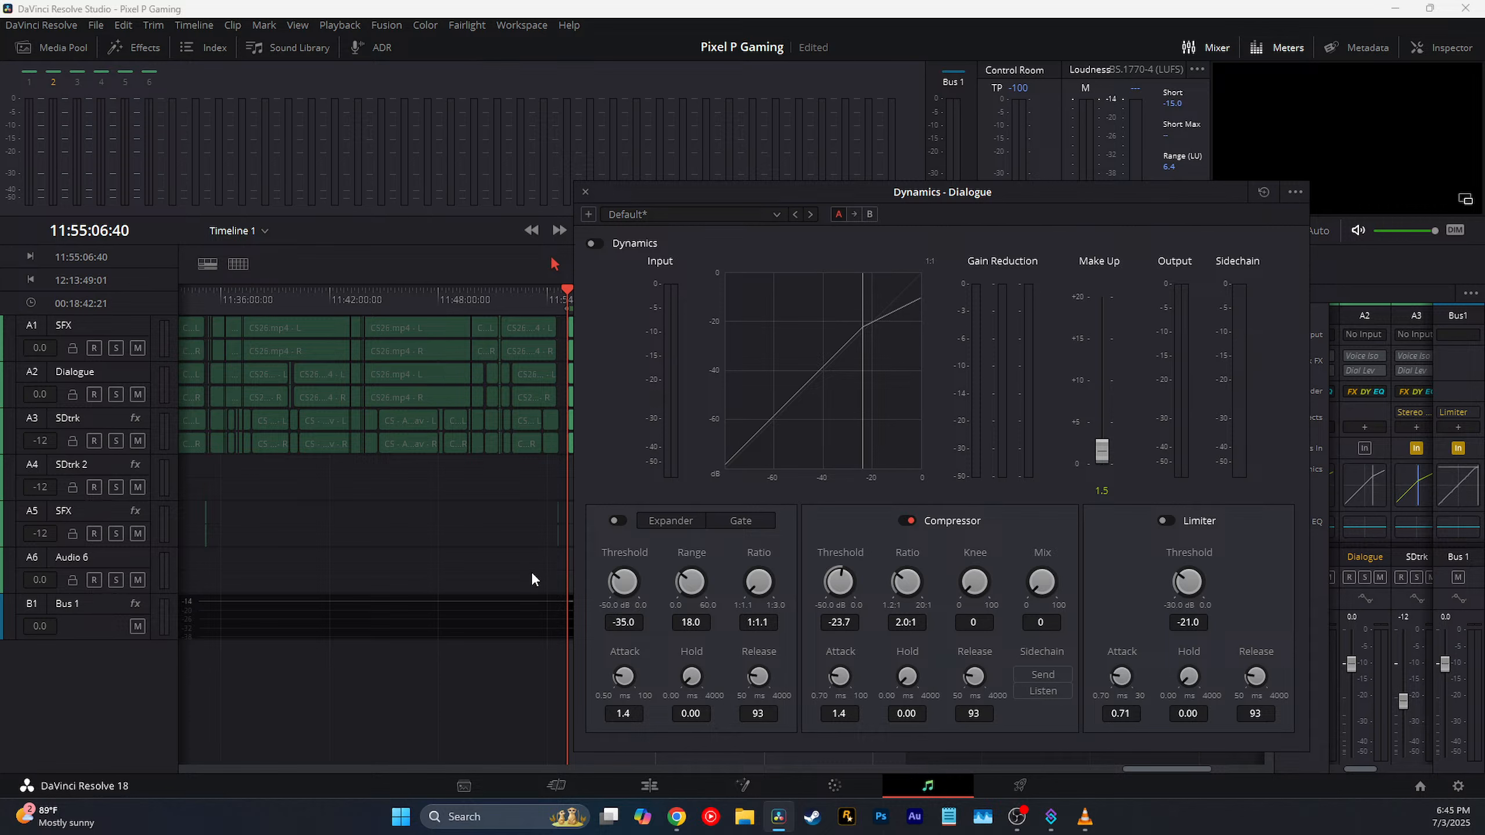
Step: Play the start of the DH43.mp4 section from 11:55:06:40 and check the Dialogue dynamics meters
key("space")
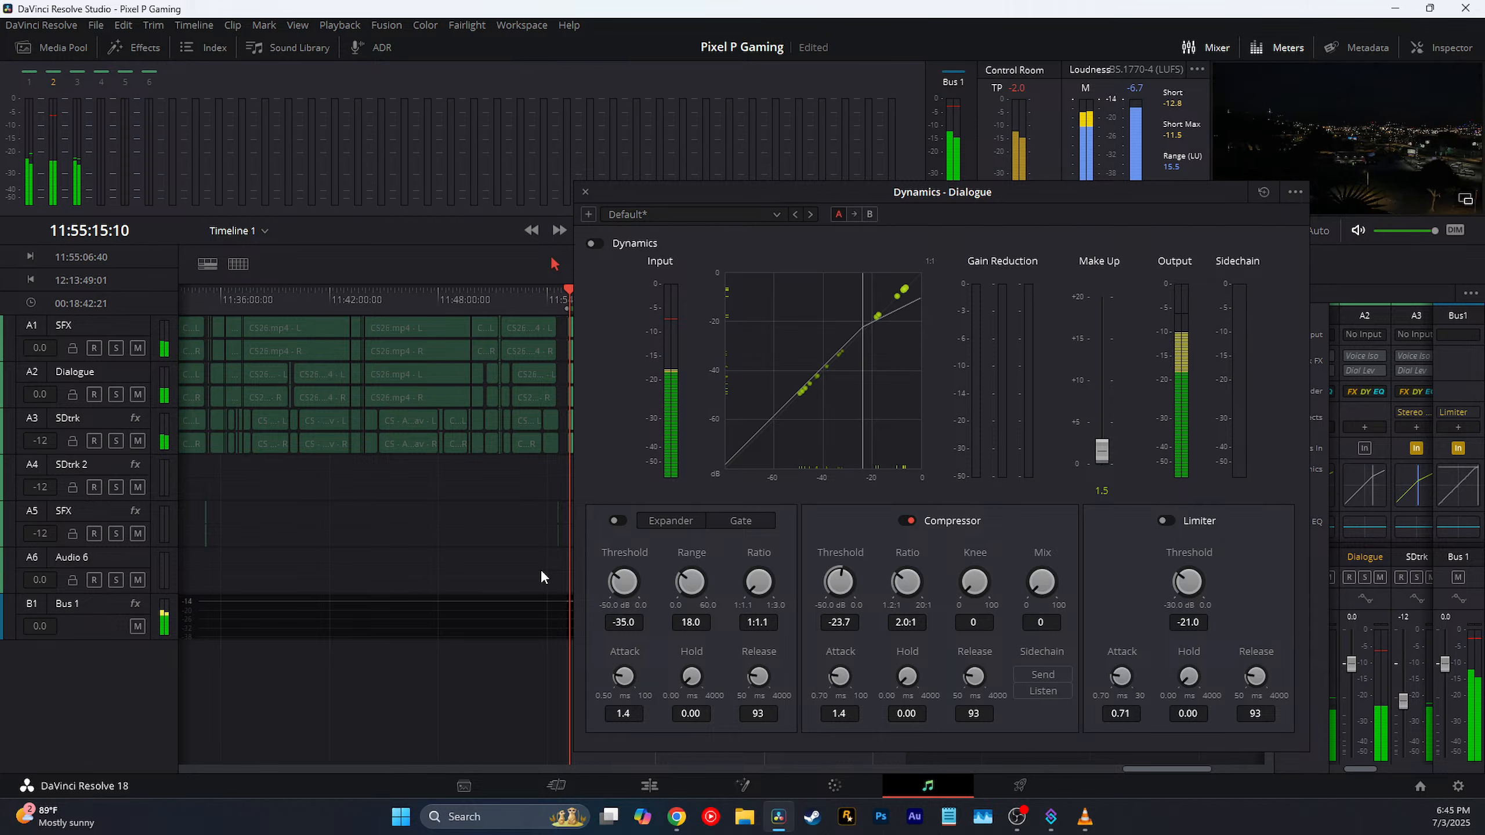
key("space")
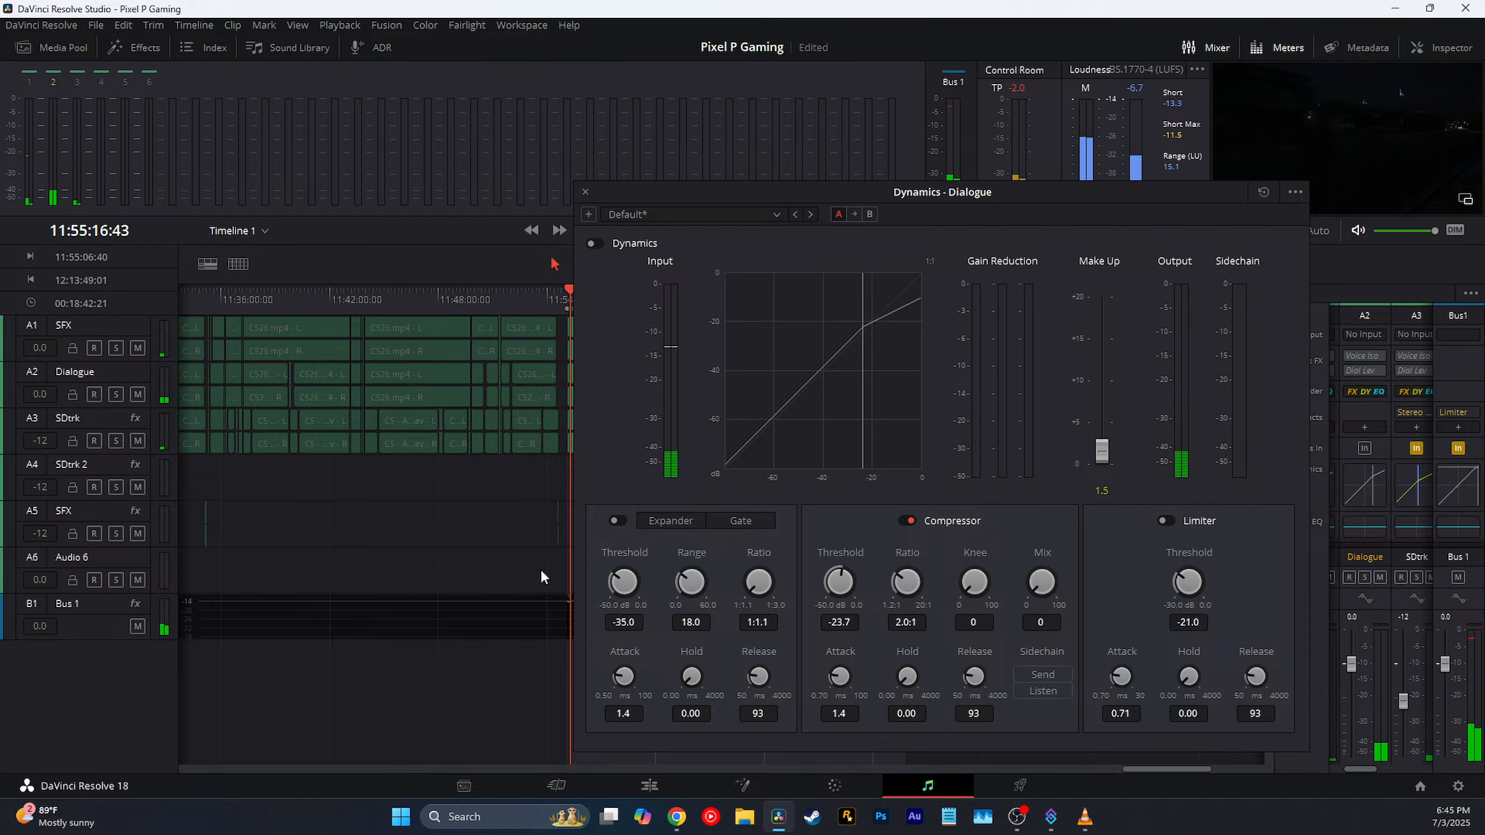
key("space")
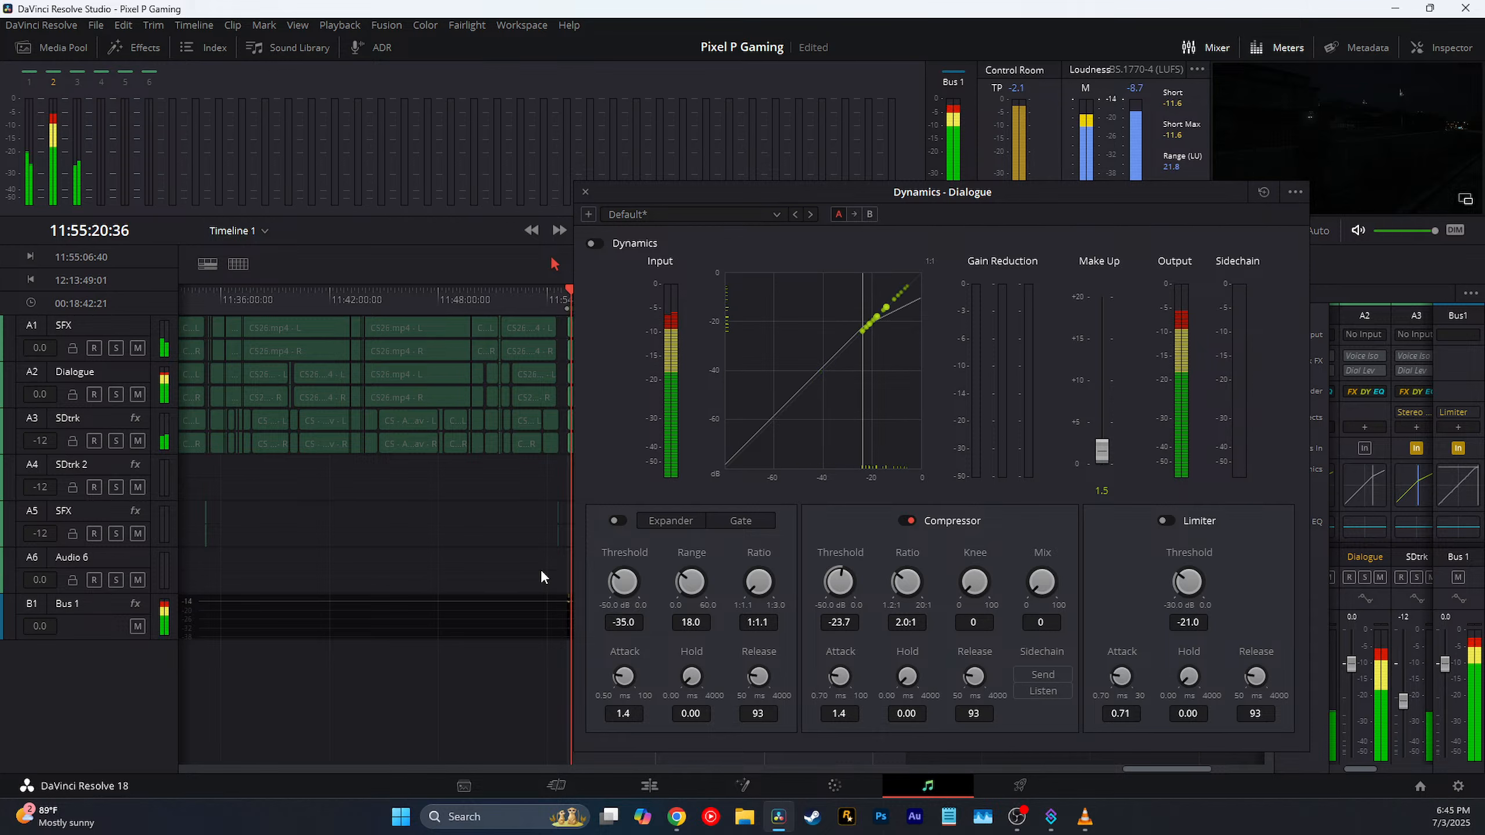
key("space")
Step: Set the clip volume of the first DH - Intro 6.wav piece in the DH43.mp4 section to -1
left_click_drag(942, 192, 440, 464)
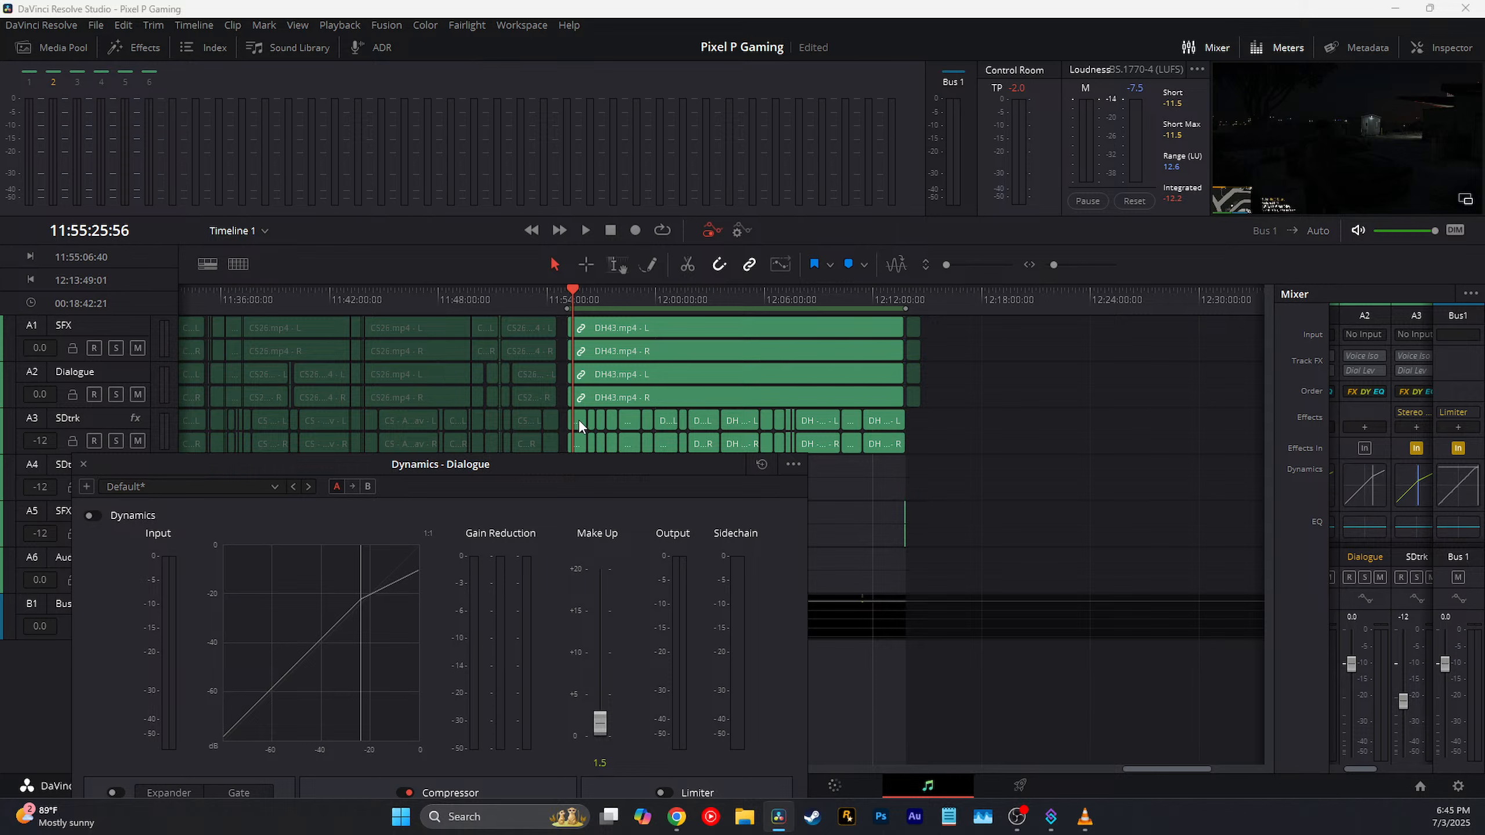
left_click(580, 424)
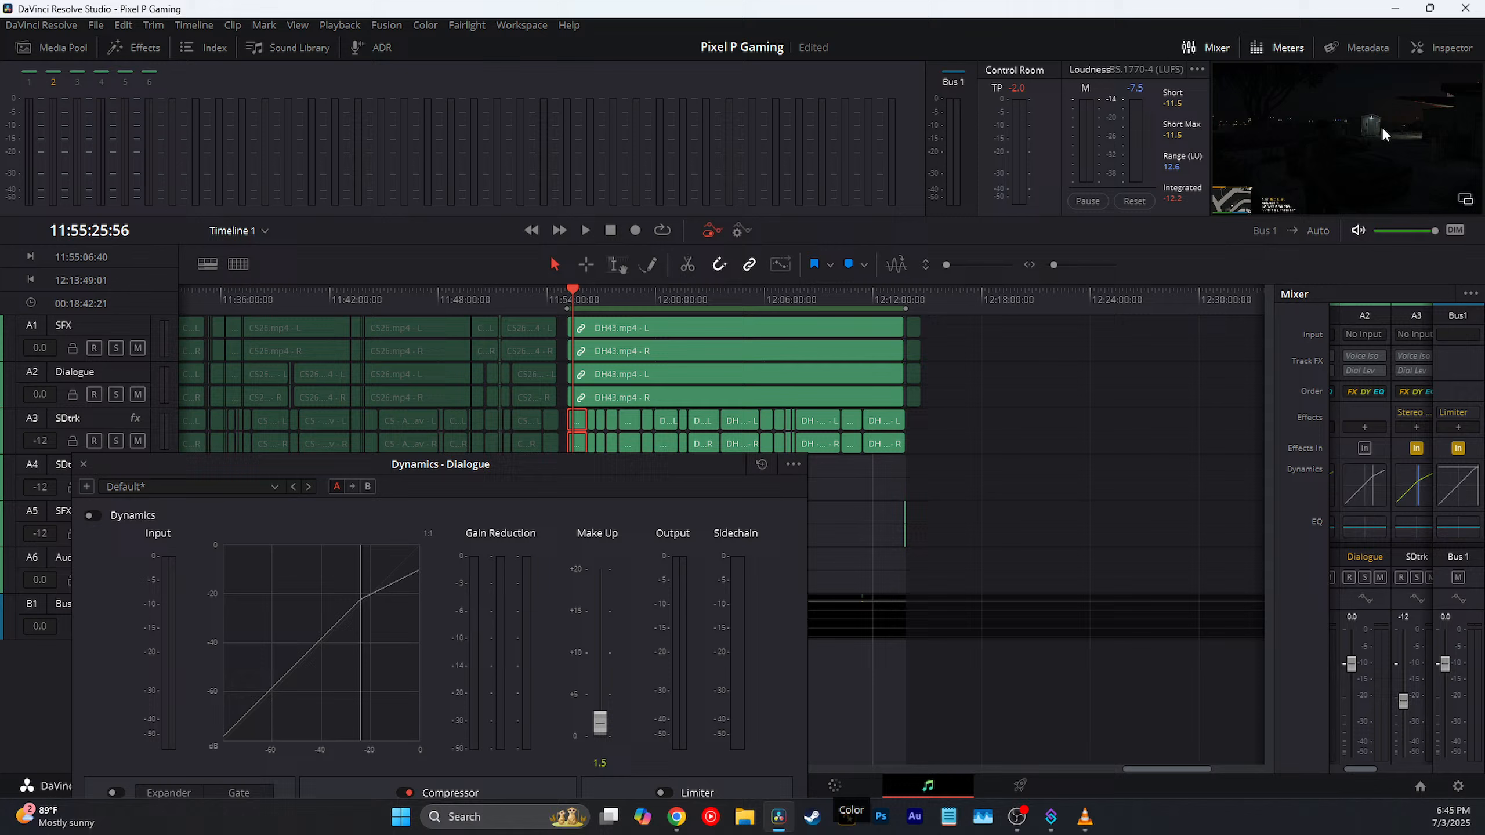
left_click(1431, 50)
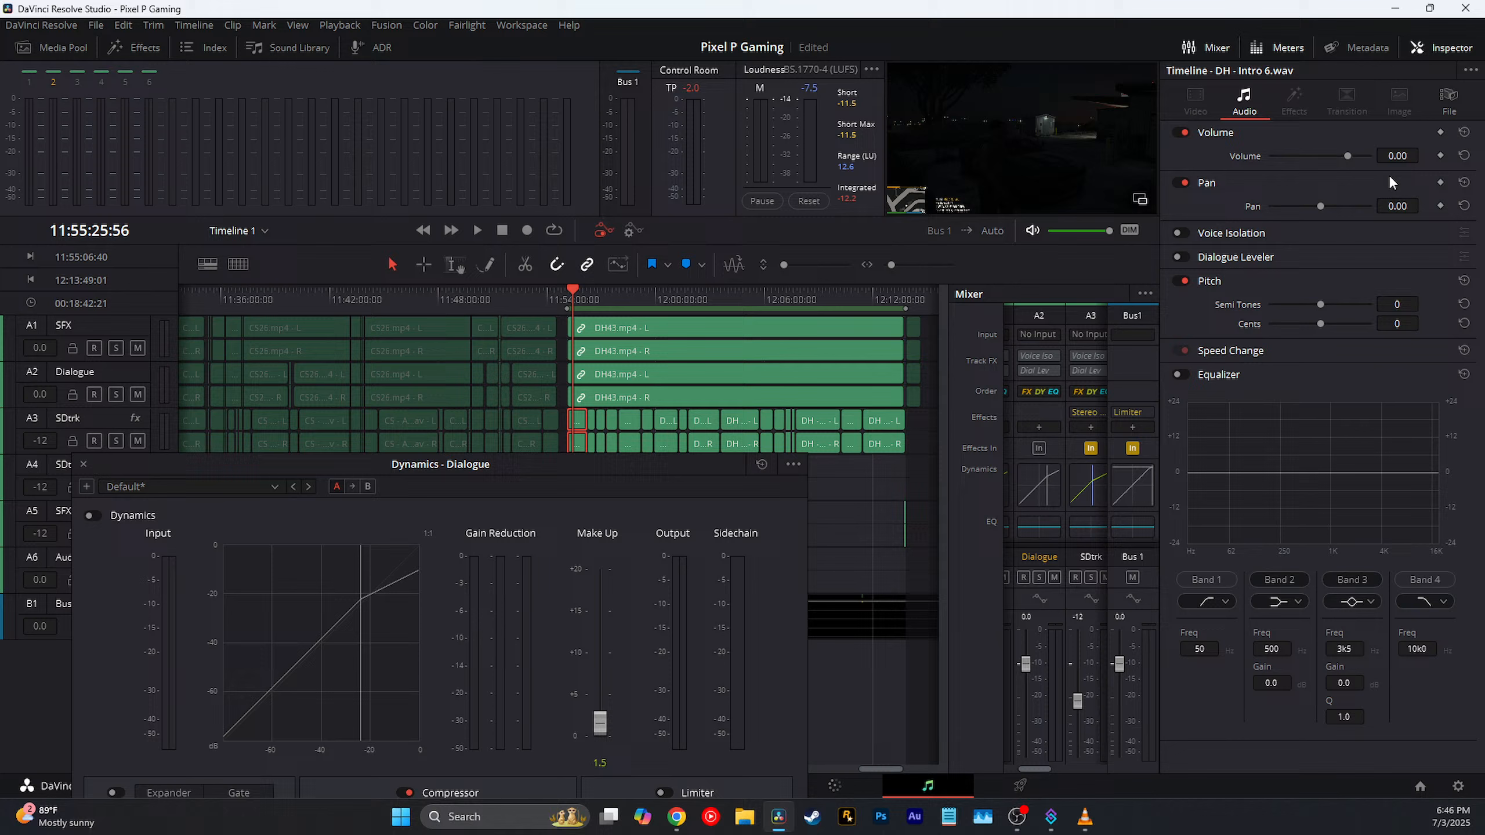
left_click(1397, 155)
type("-1")
key("Return")
Step: Replay the section from 11:55:06:40 and reset the Dialogue track's make-up gain to 0.0
left_click(571, 302)
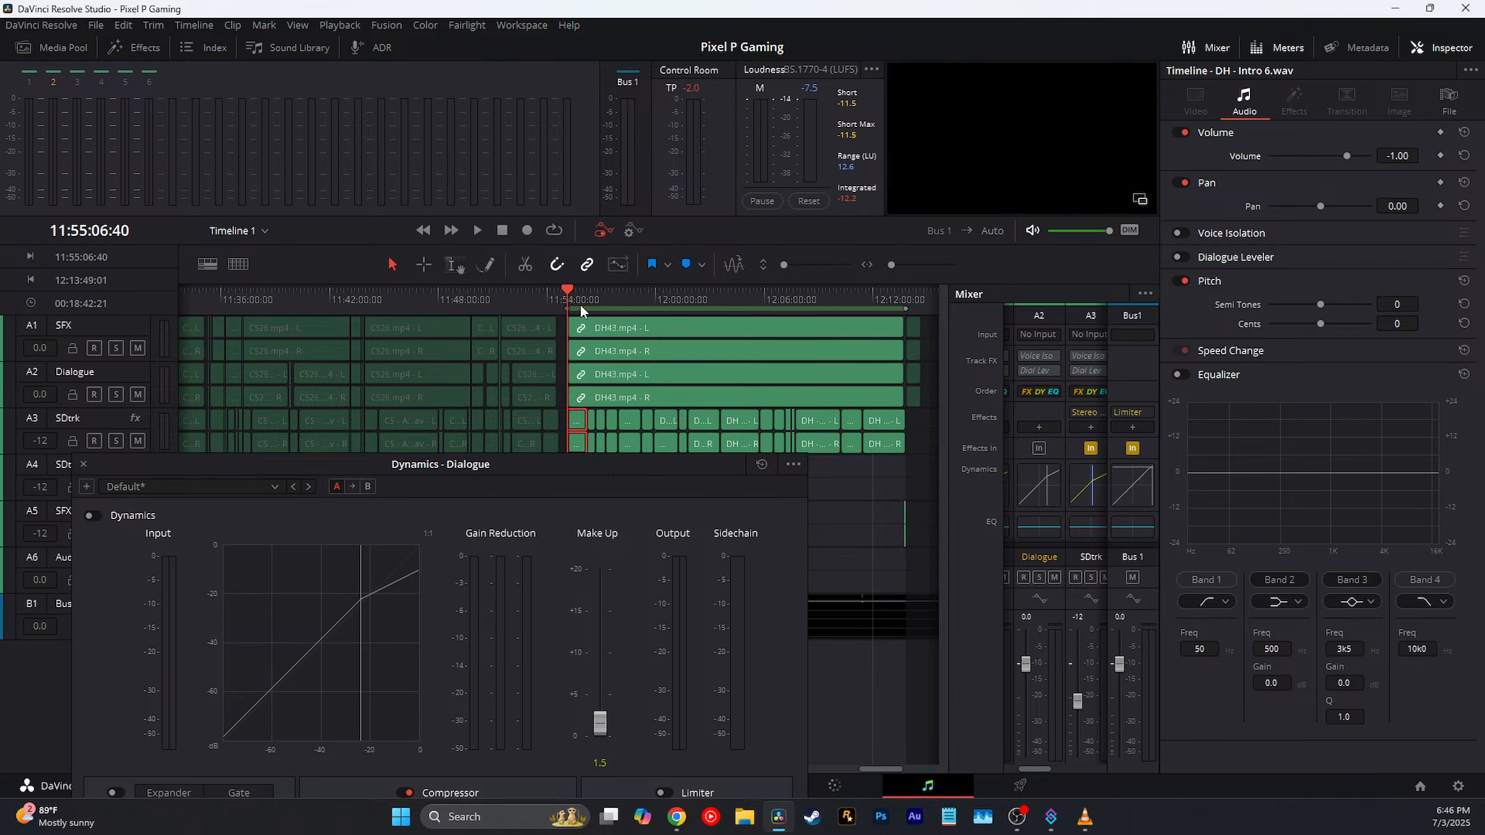
left_click_drag(499, 459, 487, 221)
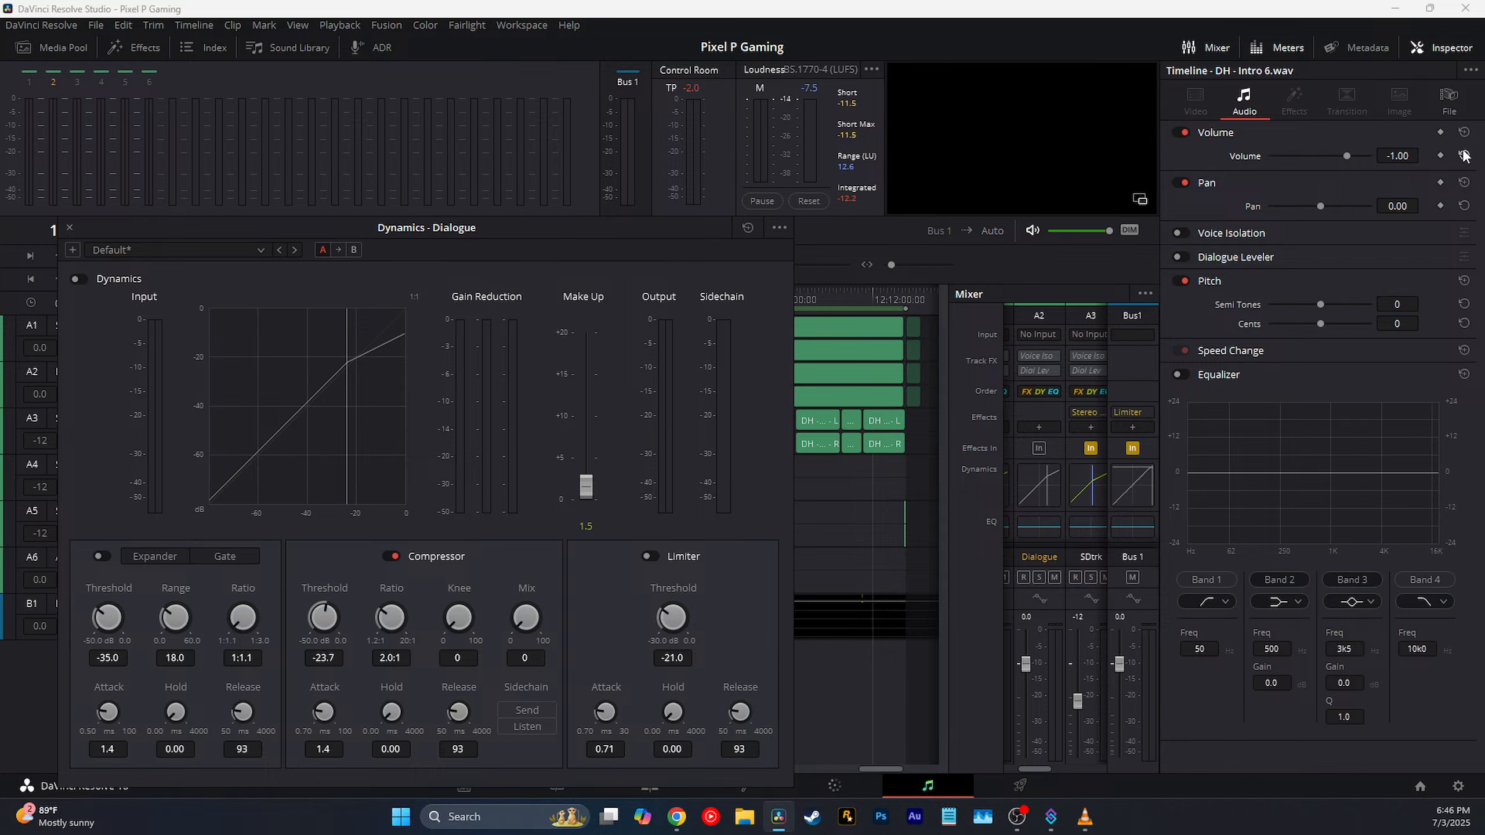
left_click_drag(555, 228, 533, 466)
key("space")
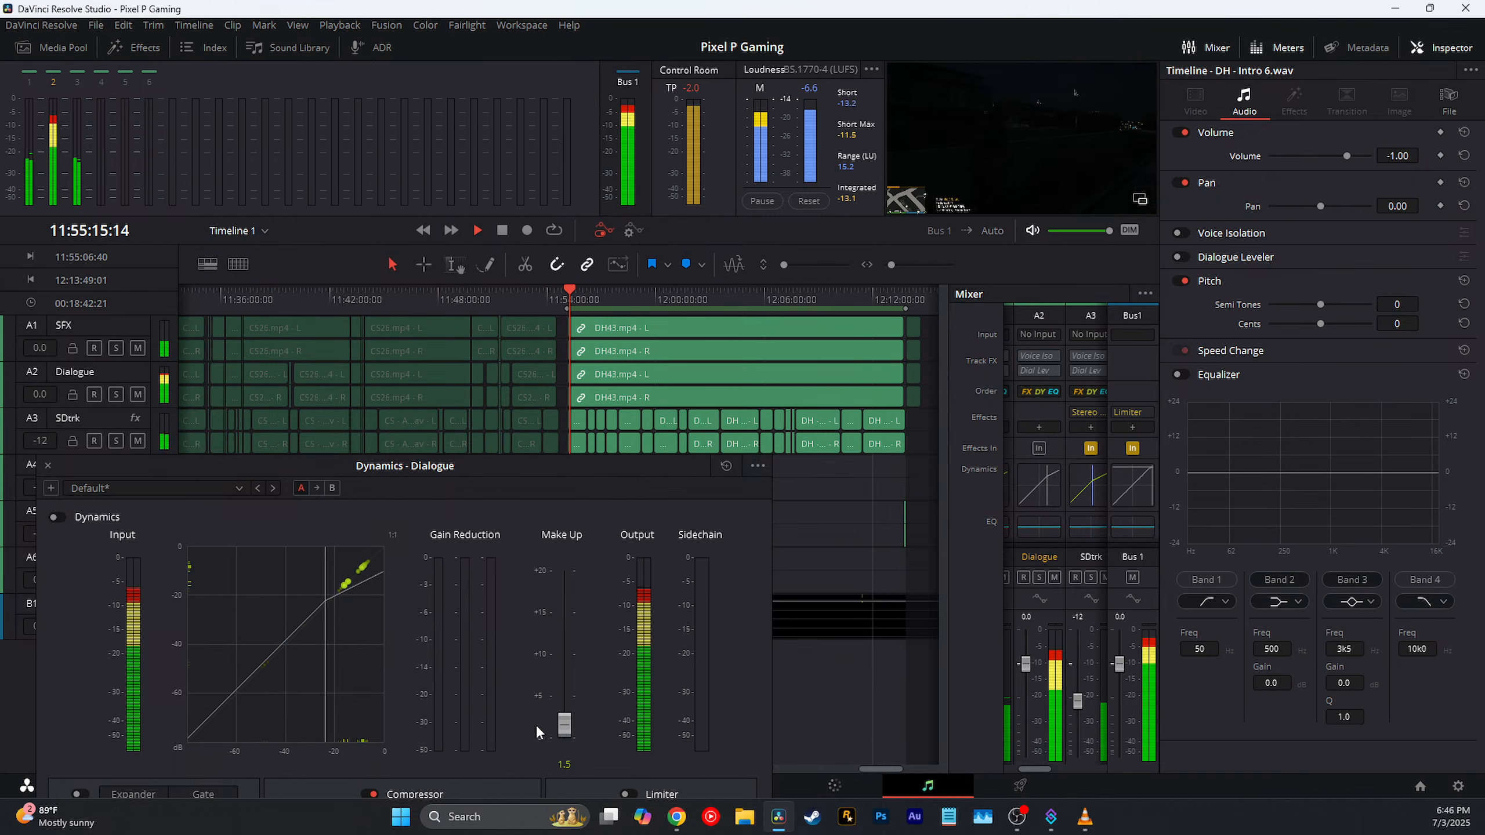
double_click(563, 725)
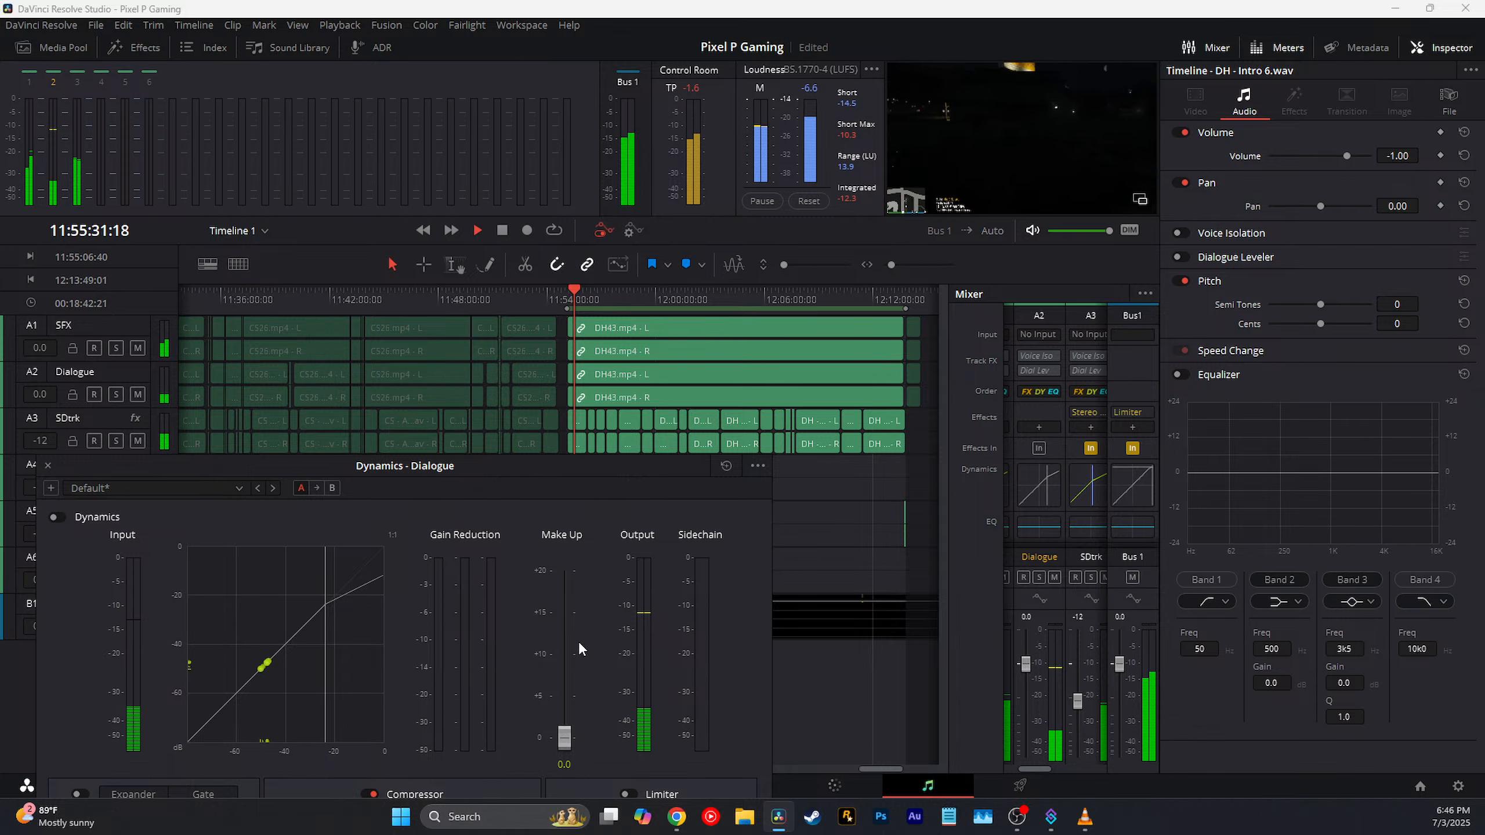
Step: Listen to the mix levels of the DH43.mp4 section from about 11:57:54 and about 11:59:50
left_click(616, 299)
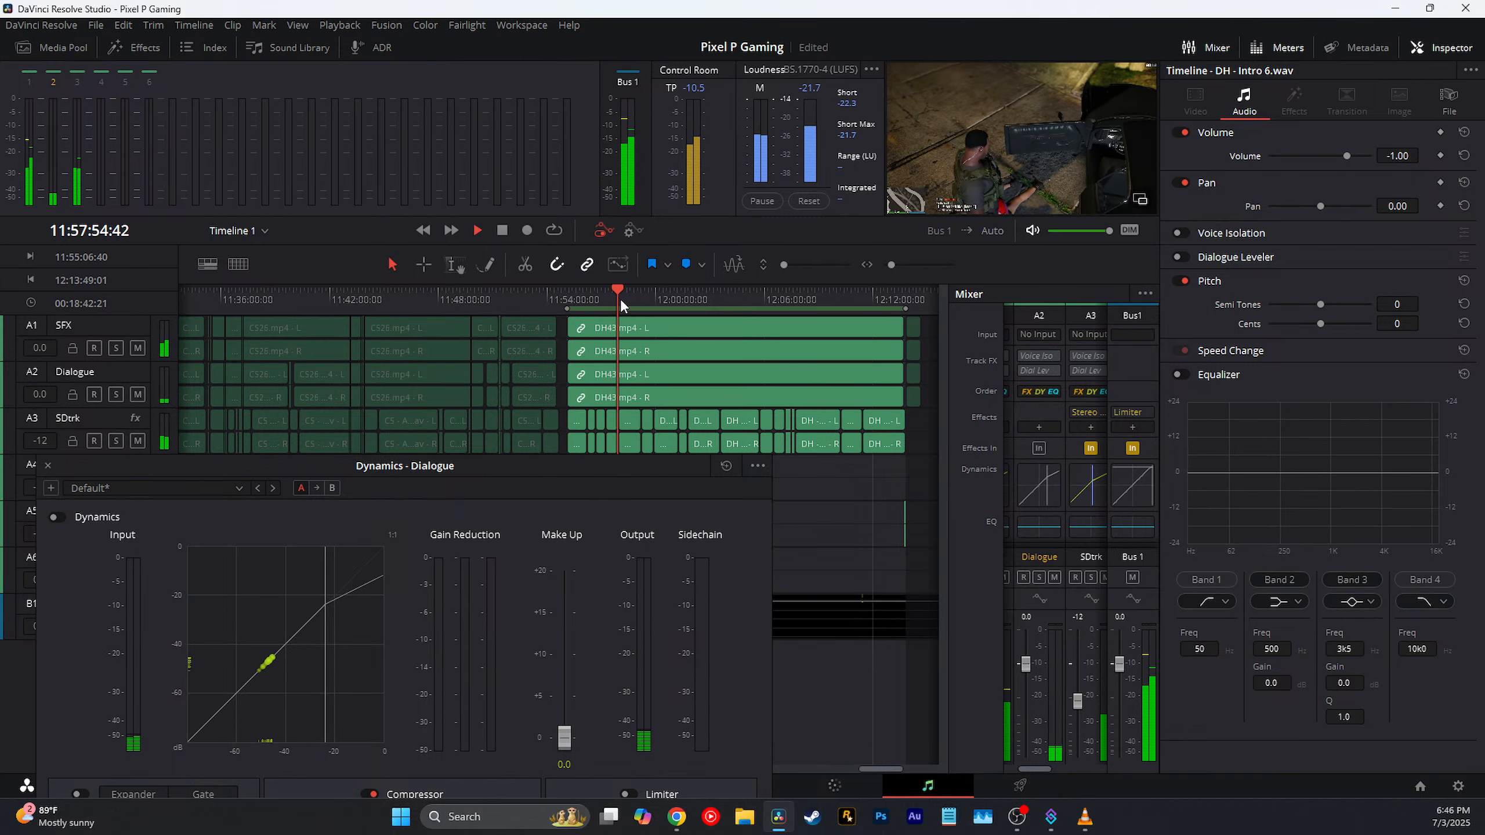
left_click(650, 300)
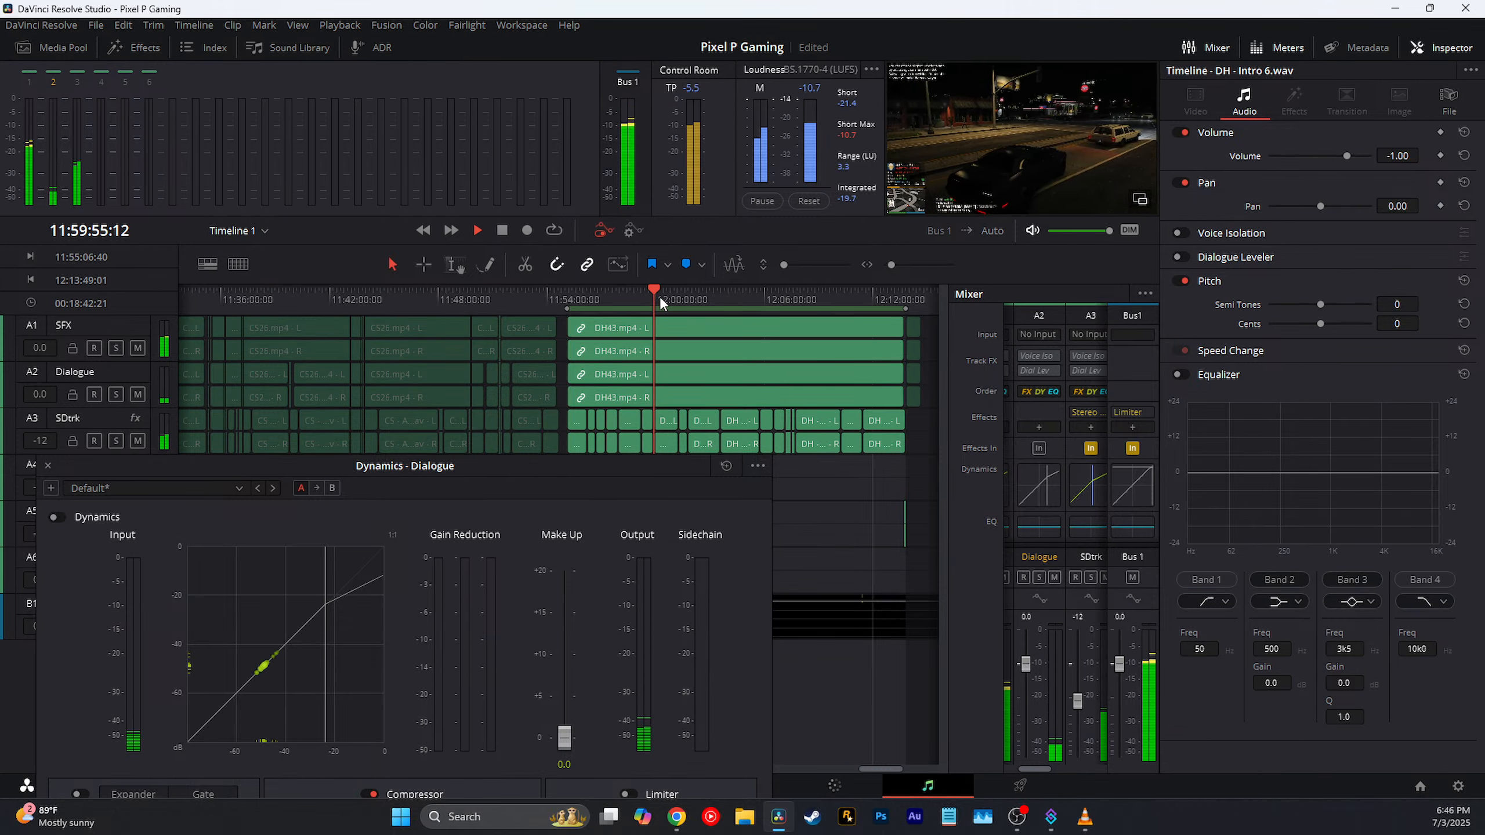
key("space")
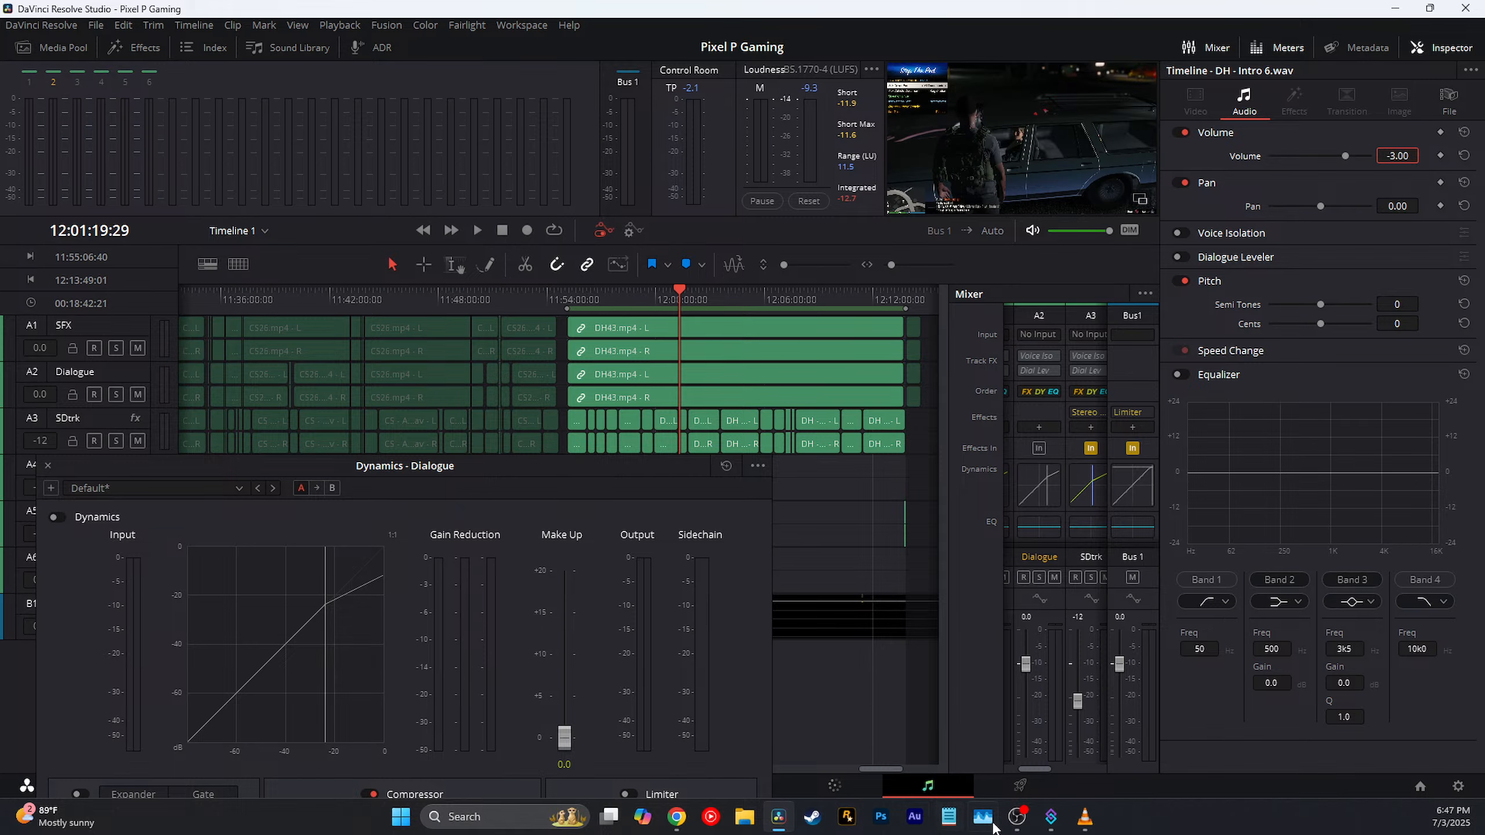
Step: Switch to OBS and move the Resolve window and the Dialogue dynamics window to the other display
left_click(1017, 818)
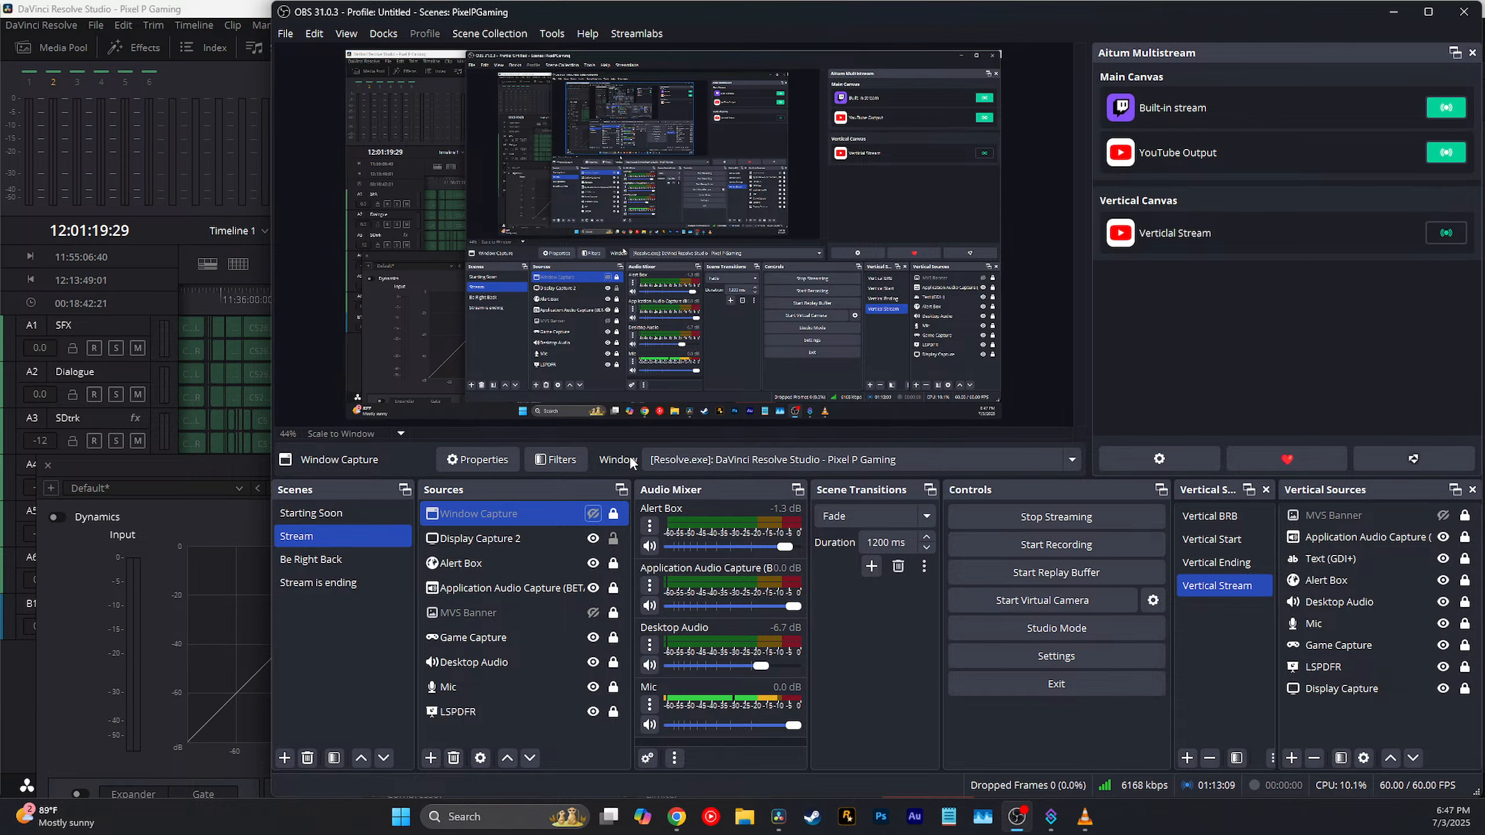
left_click(778, 816)
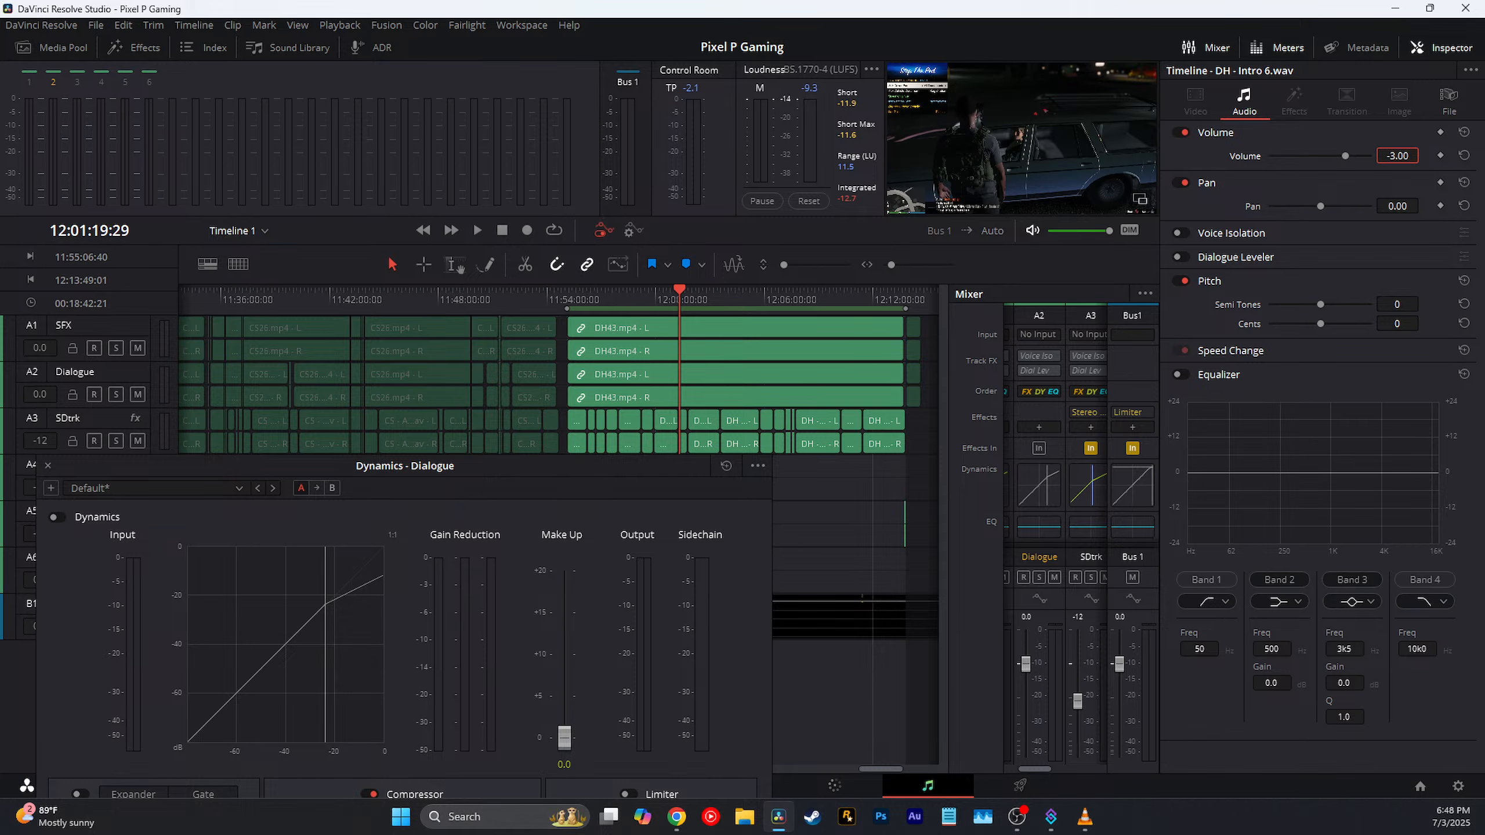
key("alt+Tab")
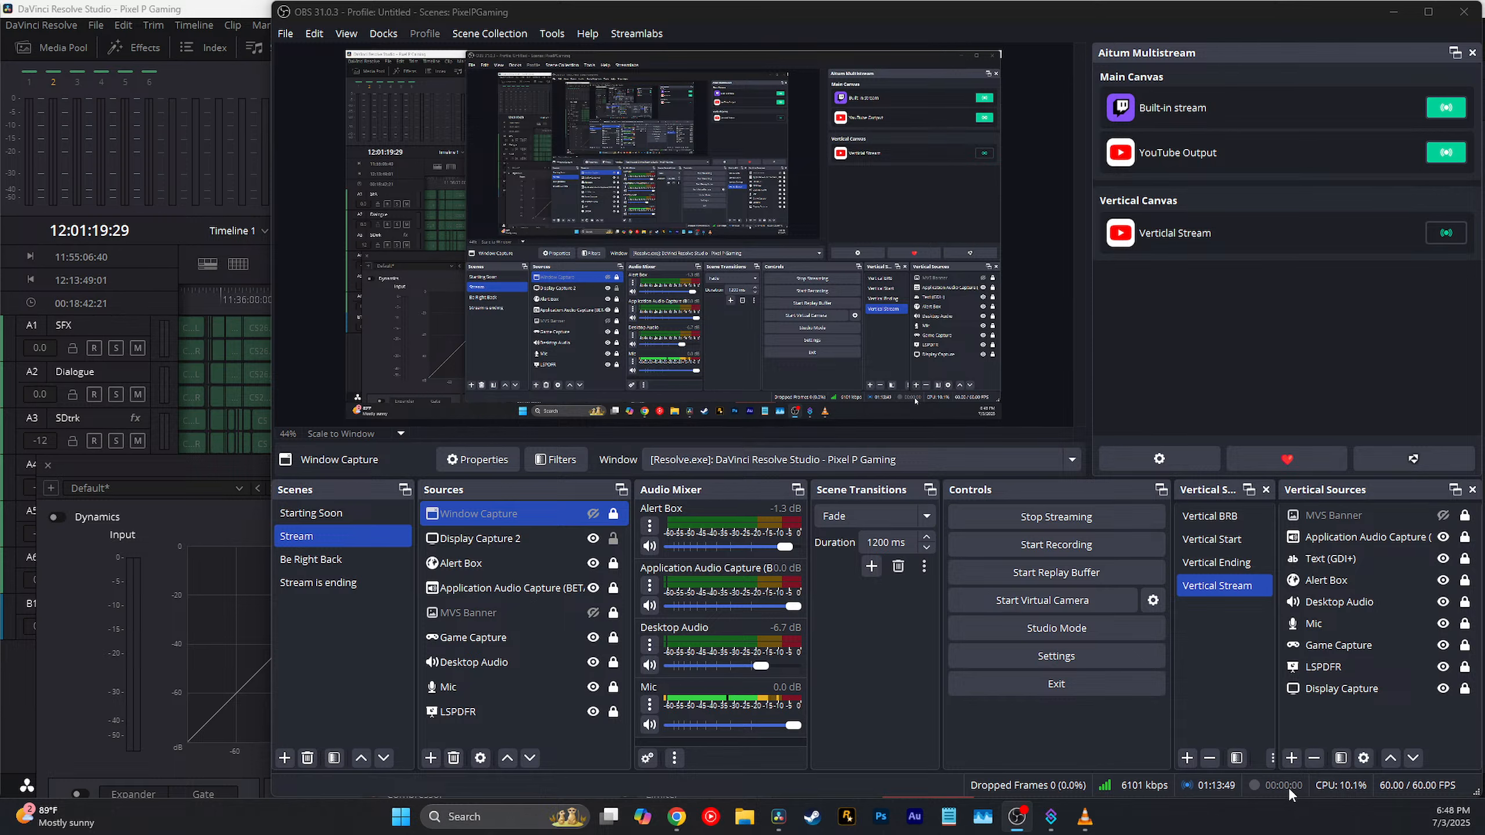
left_click_drag(204, 9, 0, 97)
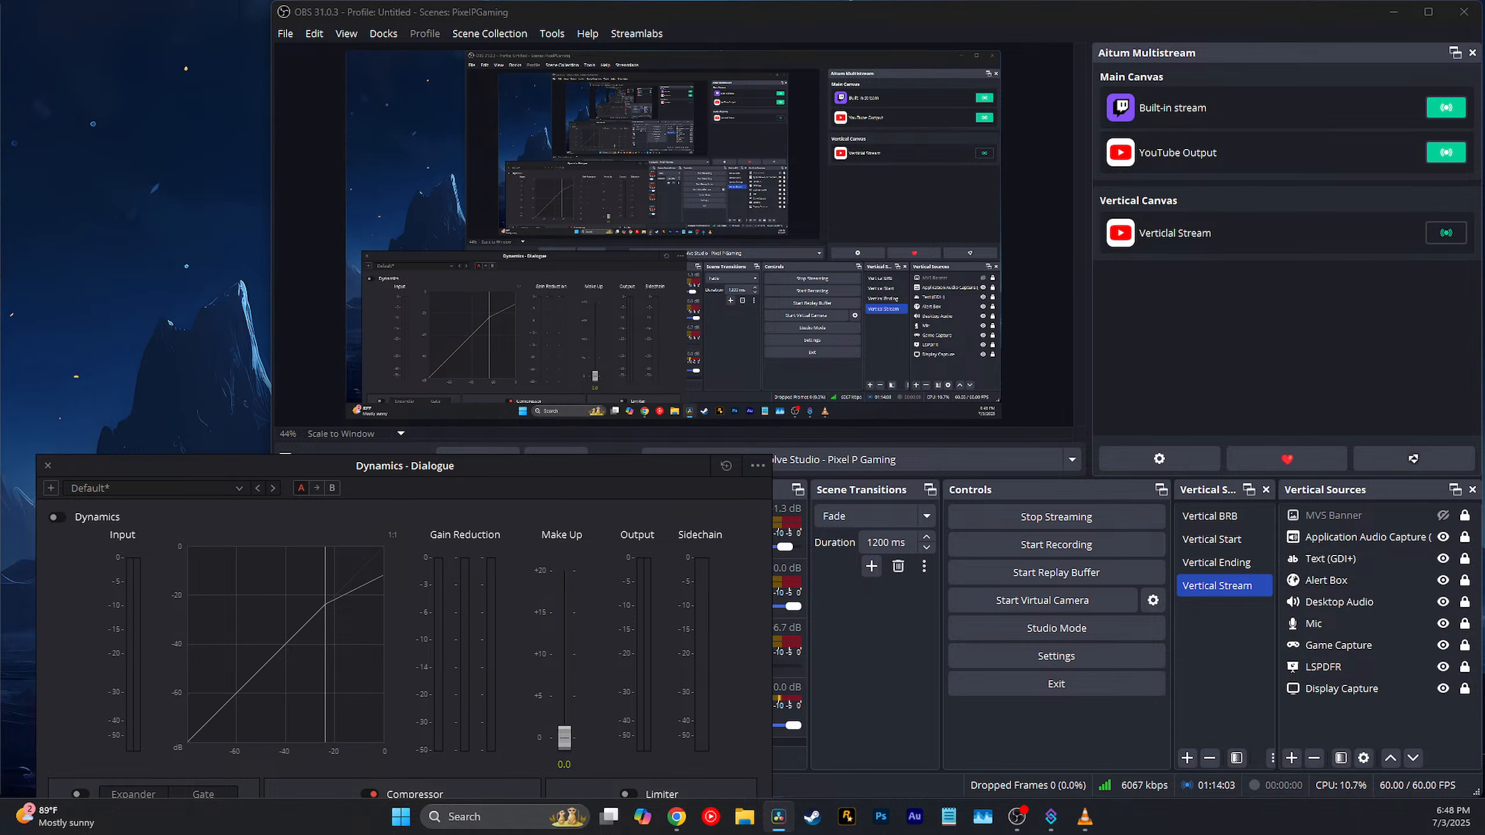
key("alt+Tab")
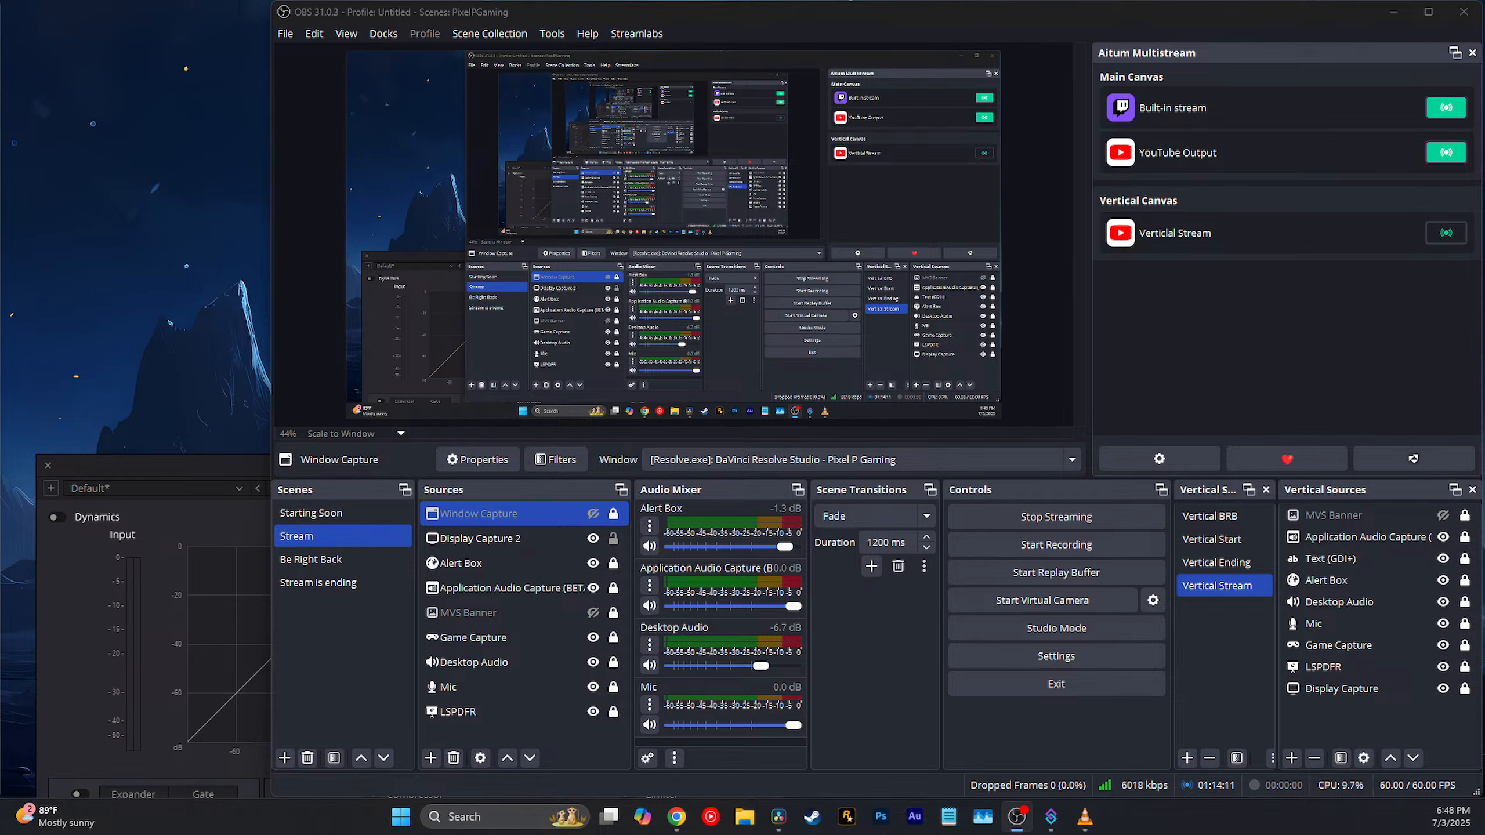
key("alt+Tab")
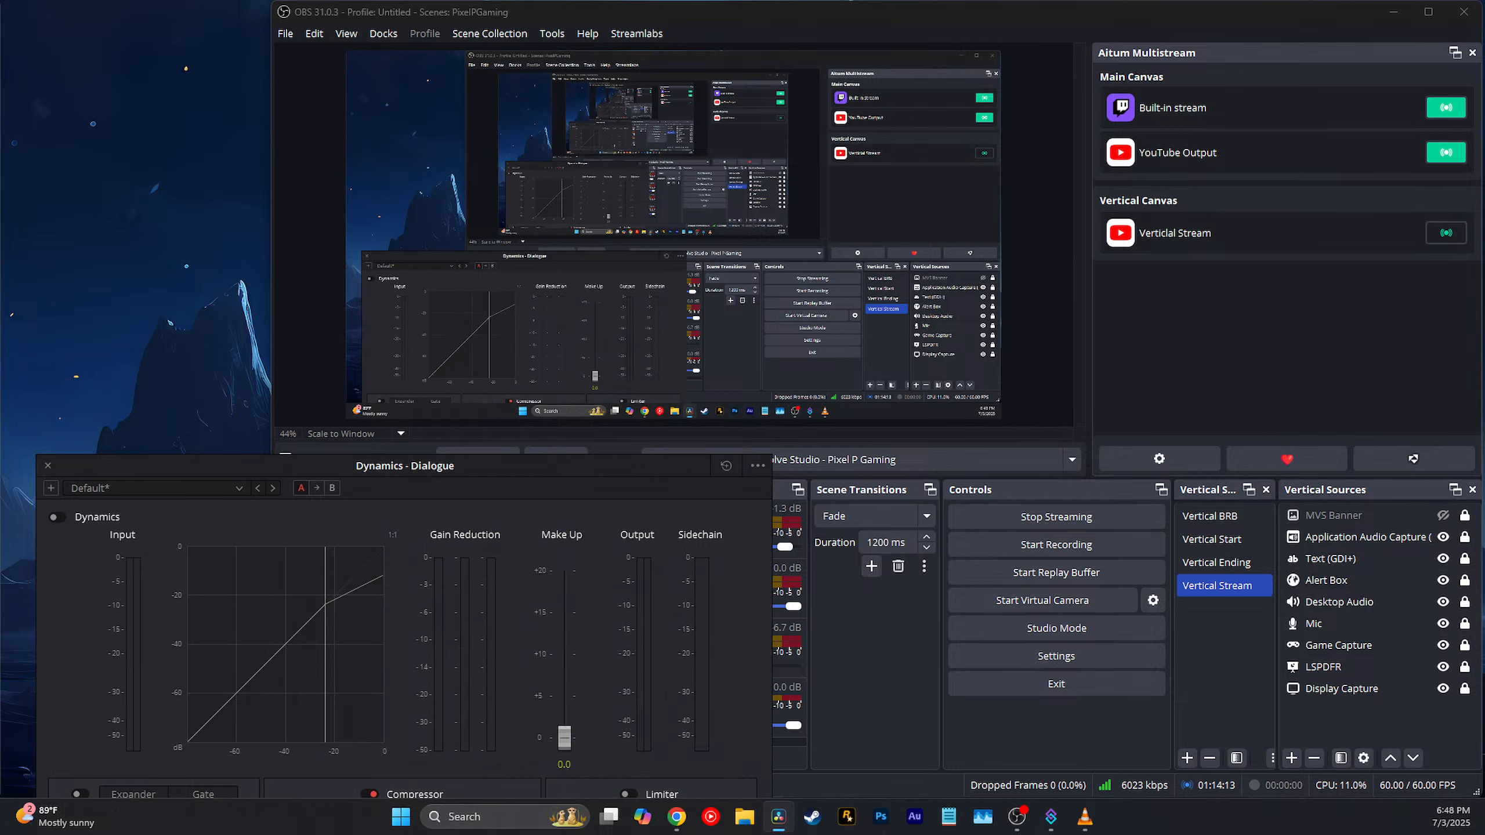
left_click_drag(534, 467, 0, 378)
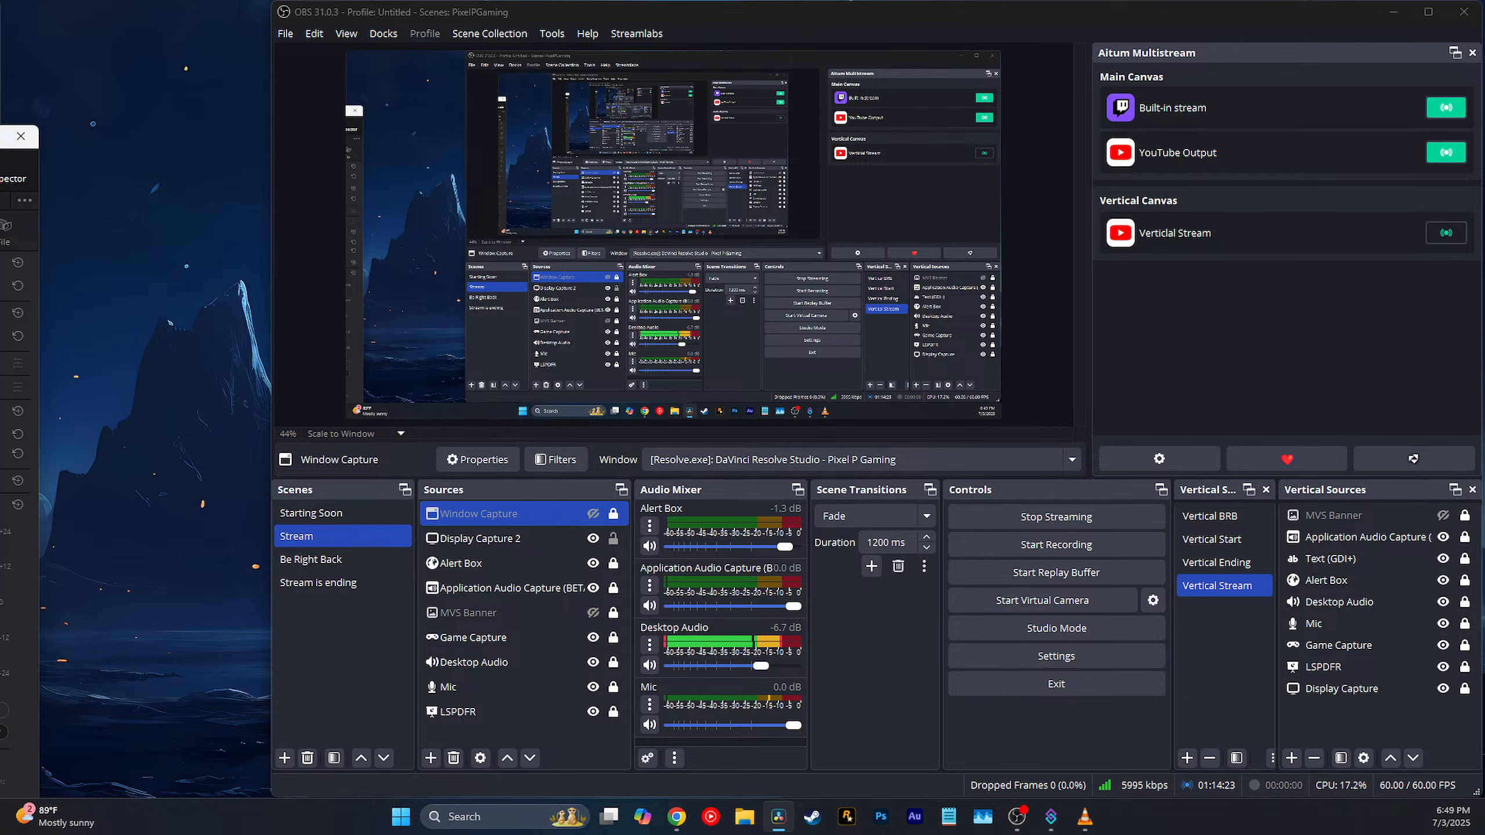
key("alt+Tab")
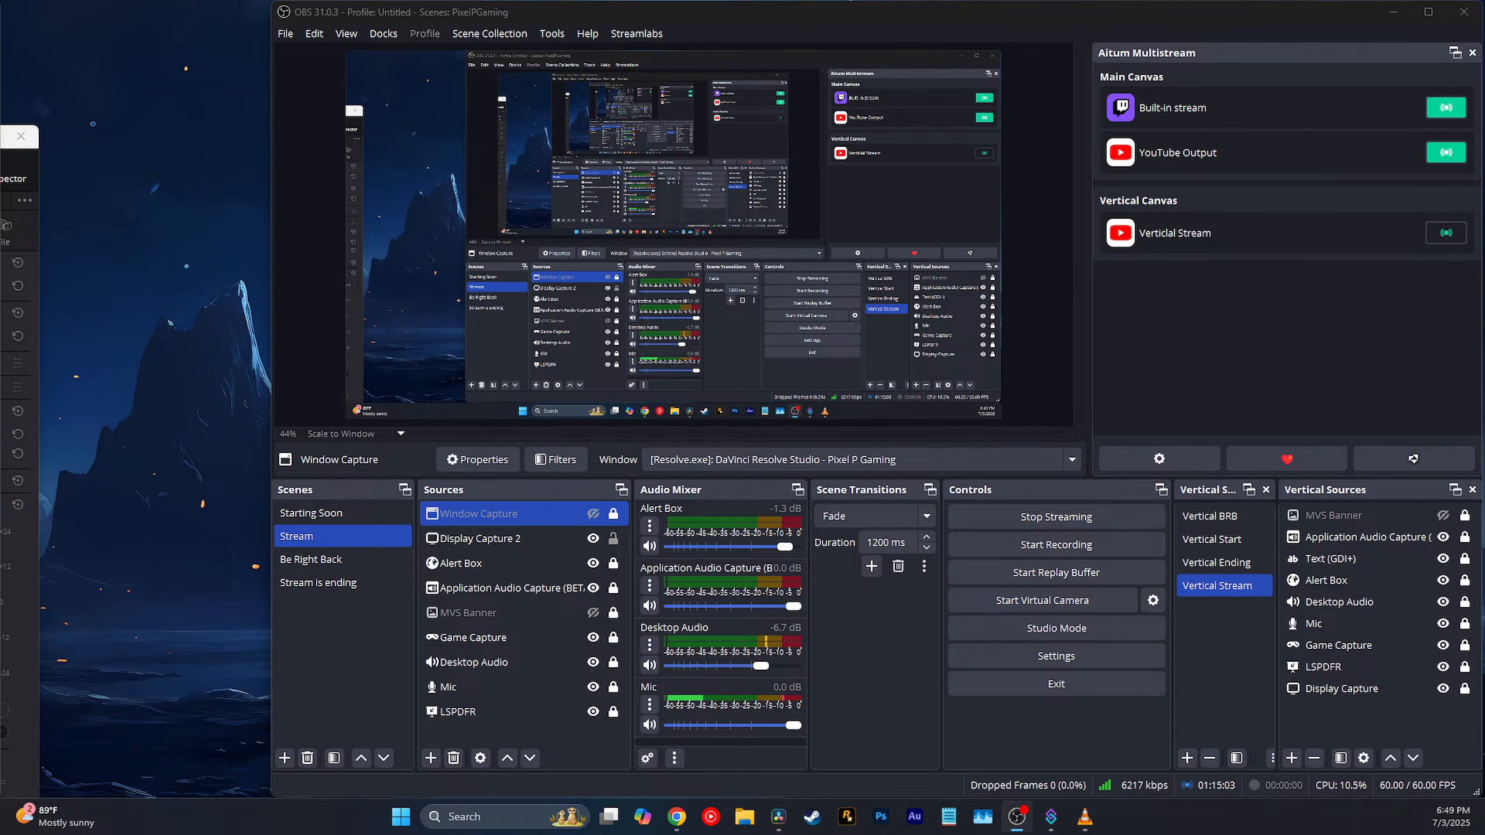
key("alt+Tab")
left_click_drag(0, 136, 923, 27)
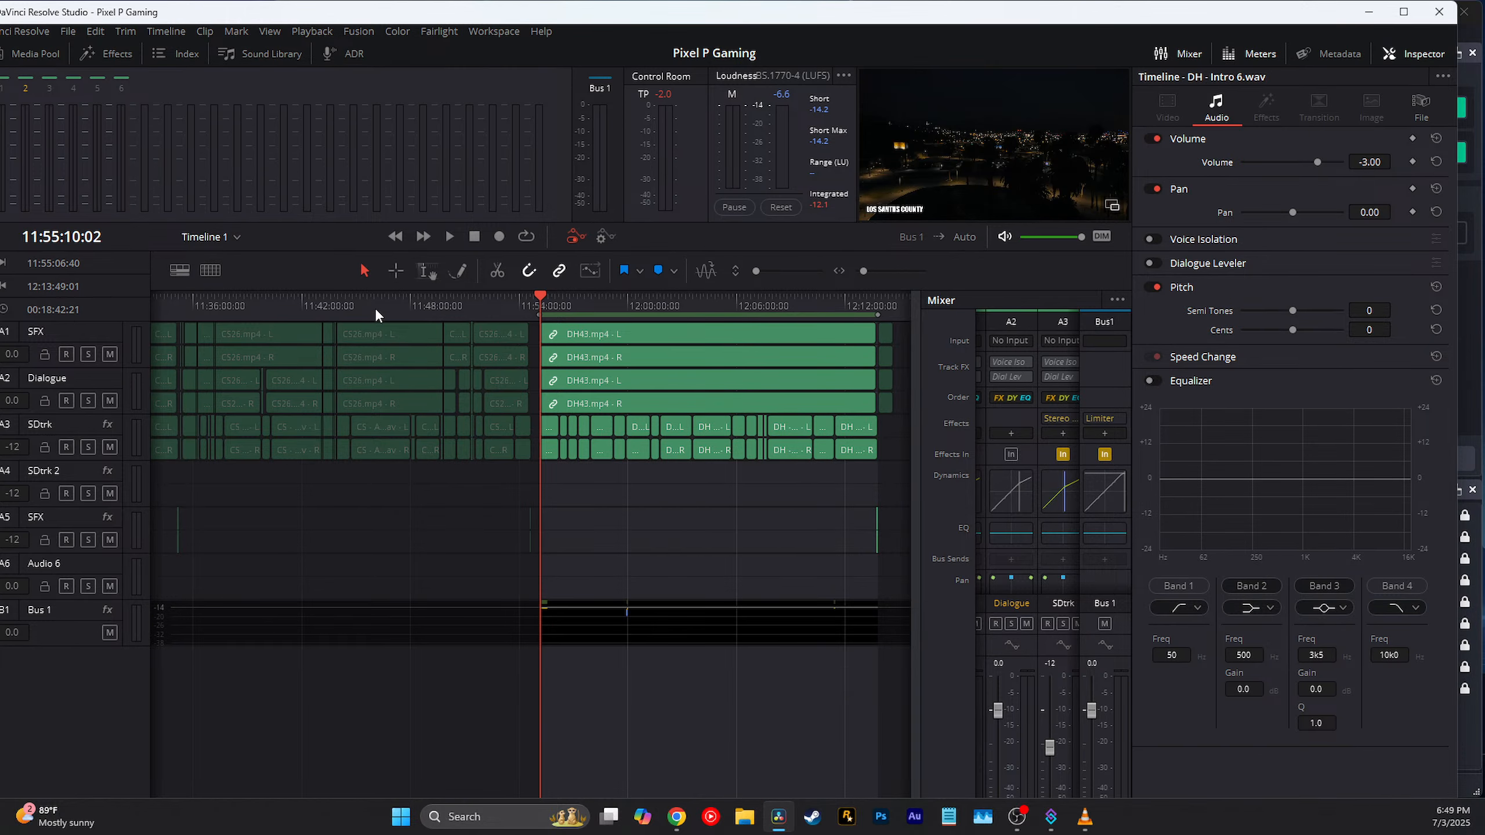
left_click_drag(0, 508, 0, 180)
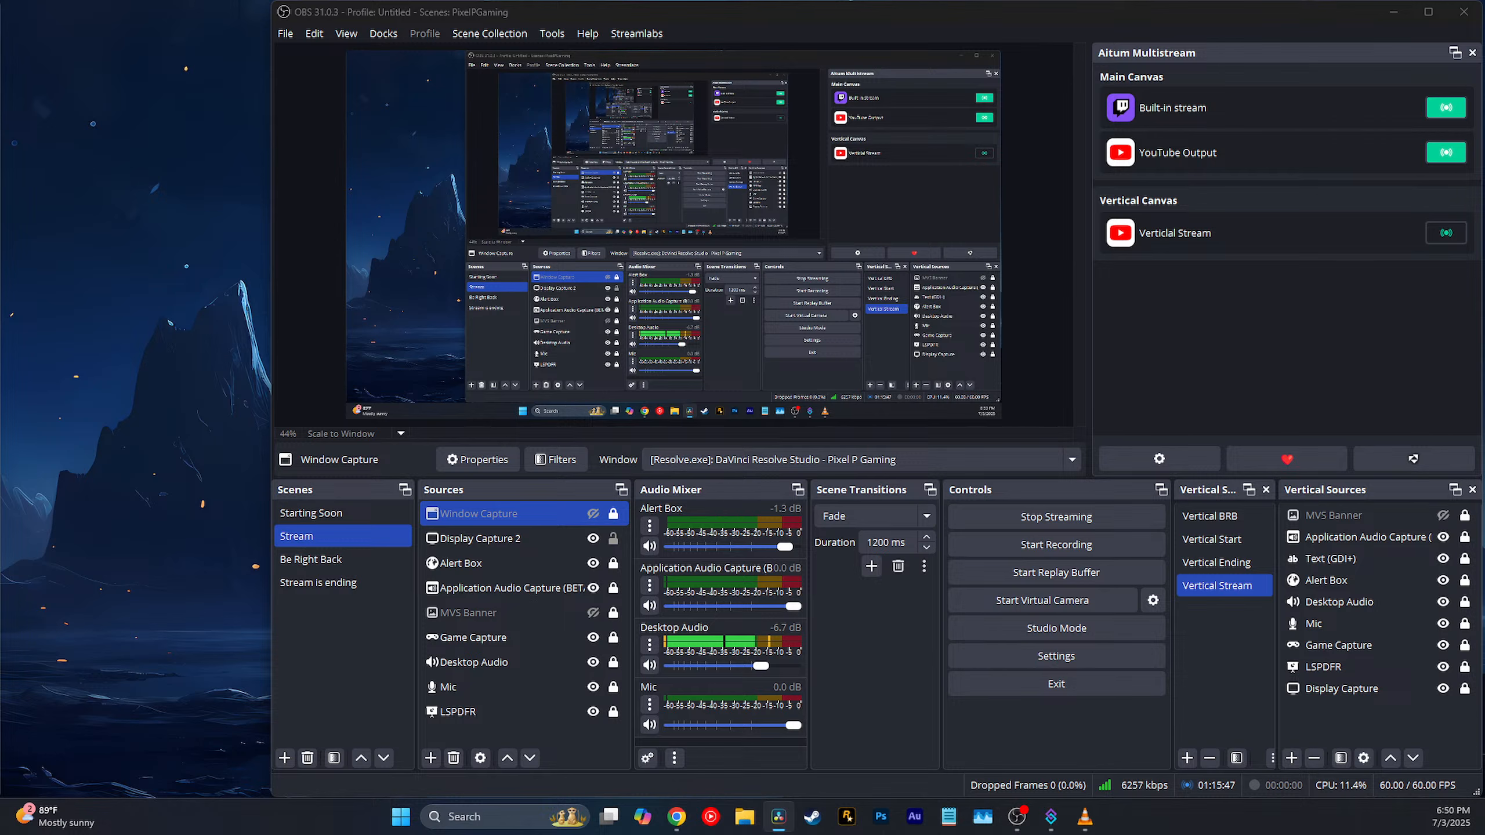
Step: Change the display captured by the Display Capture 2 source in OBS to the monitor showing Resolve
left_click(343, 690)
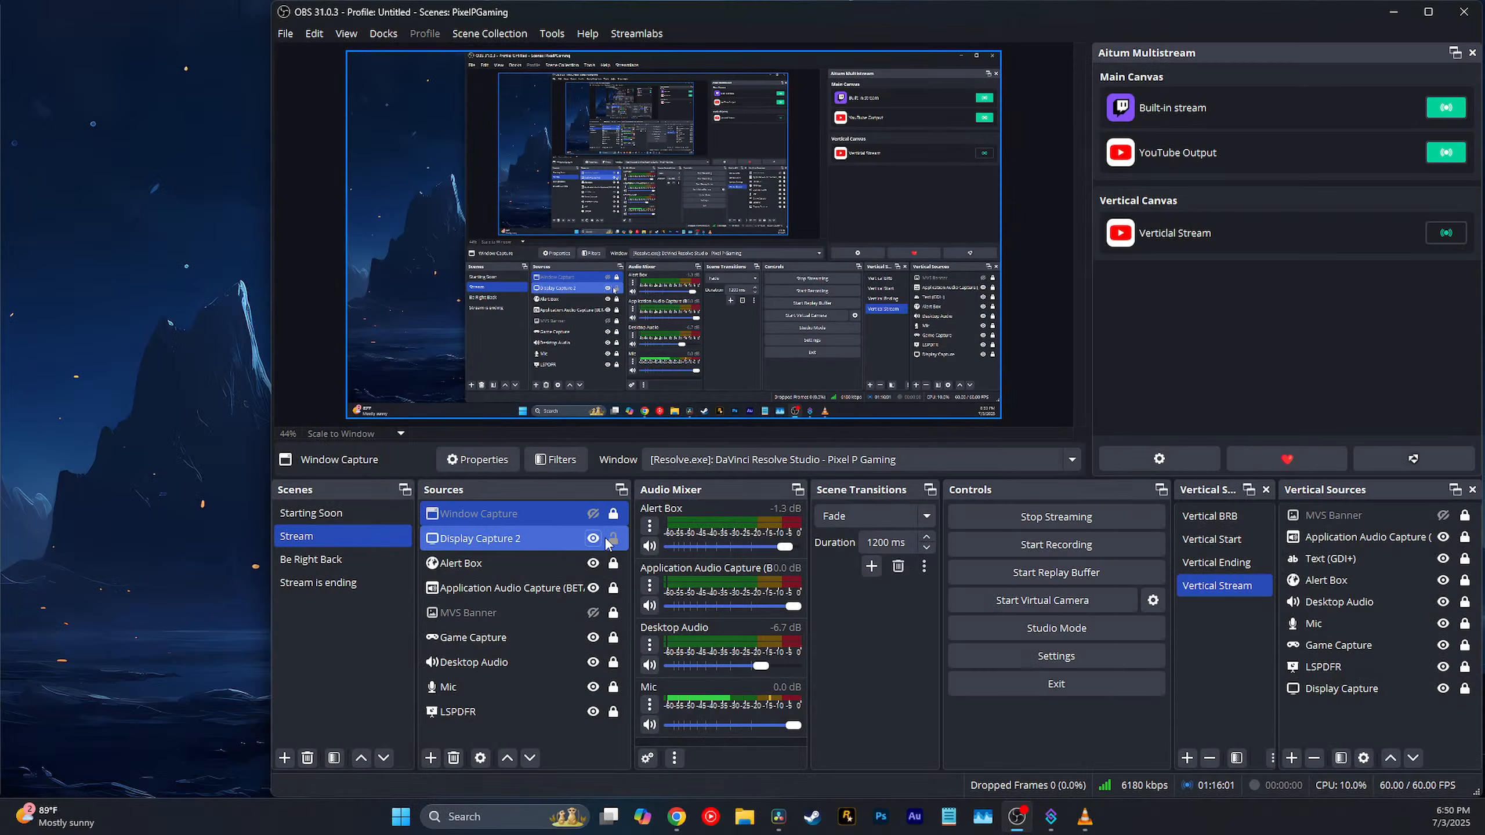
double_click(534, 536)
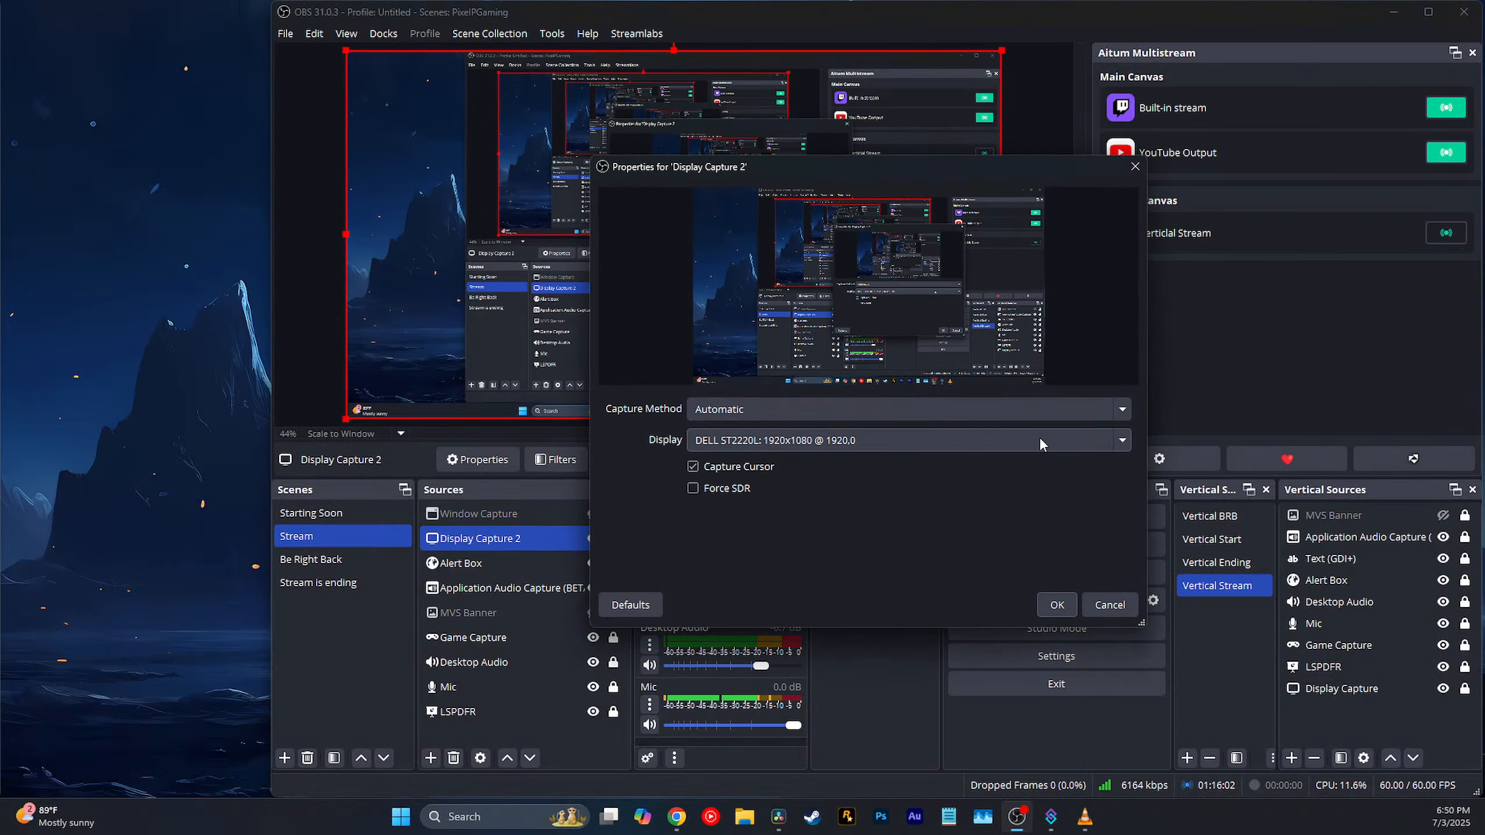
left_click(1123, 438)
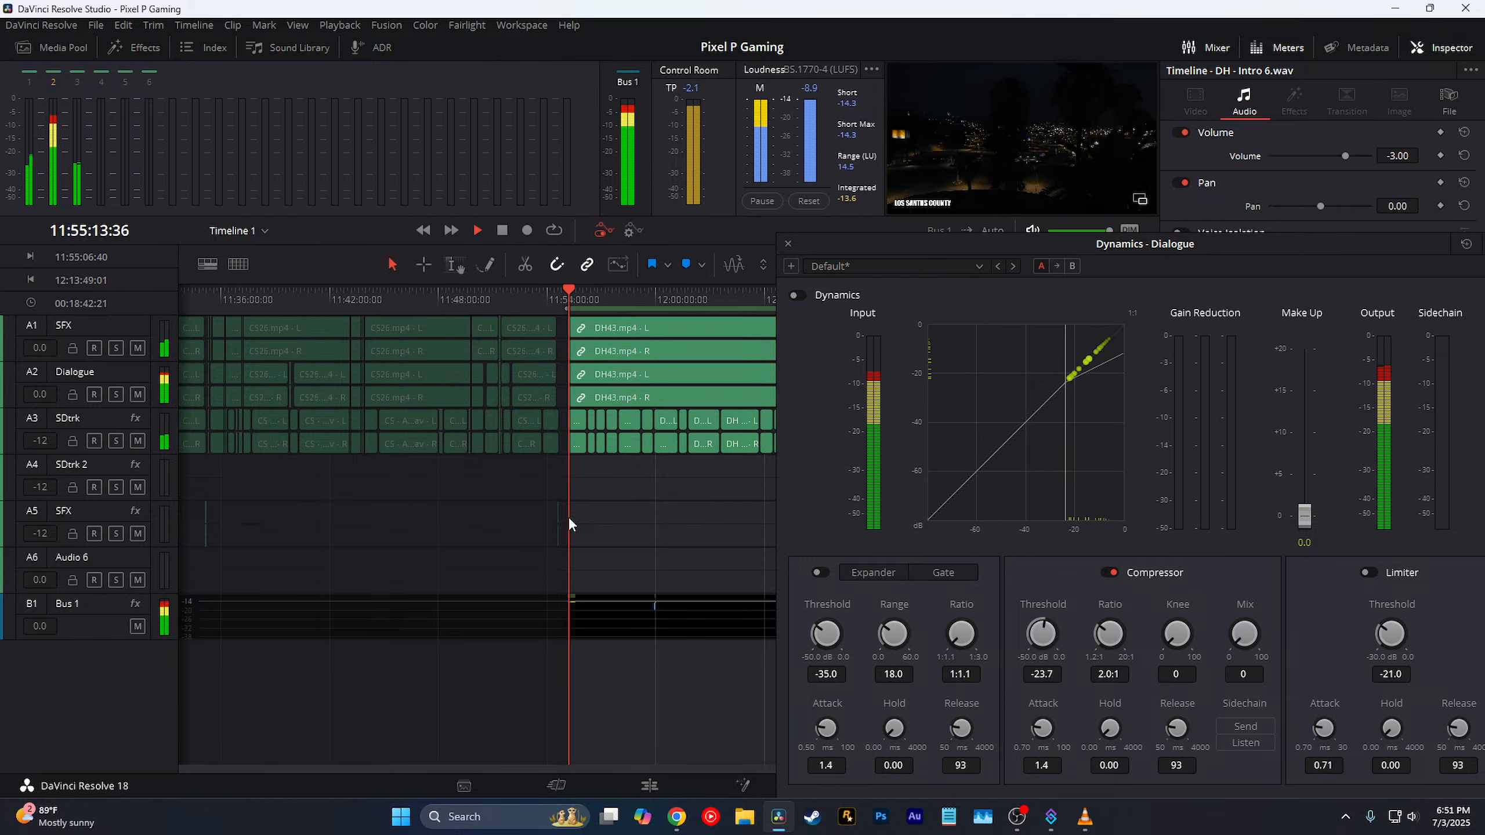
Step: Stop the timeline playback at about 11:55:14 and show the desktop
key("space")
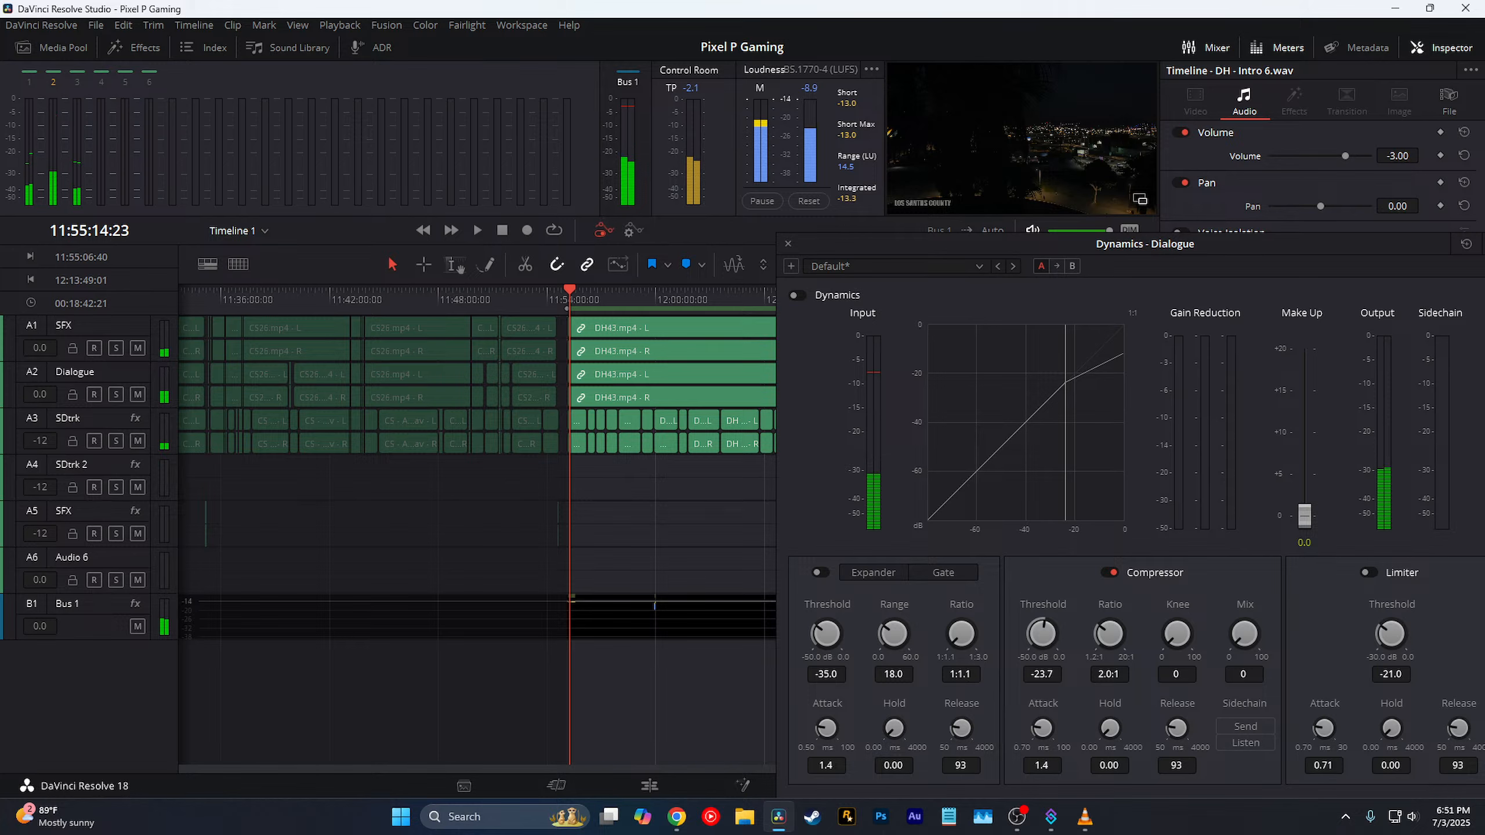
key("super+d")
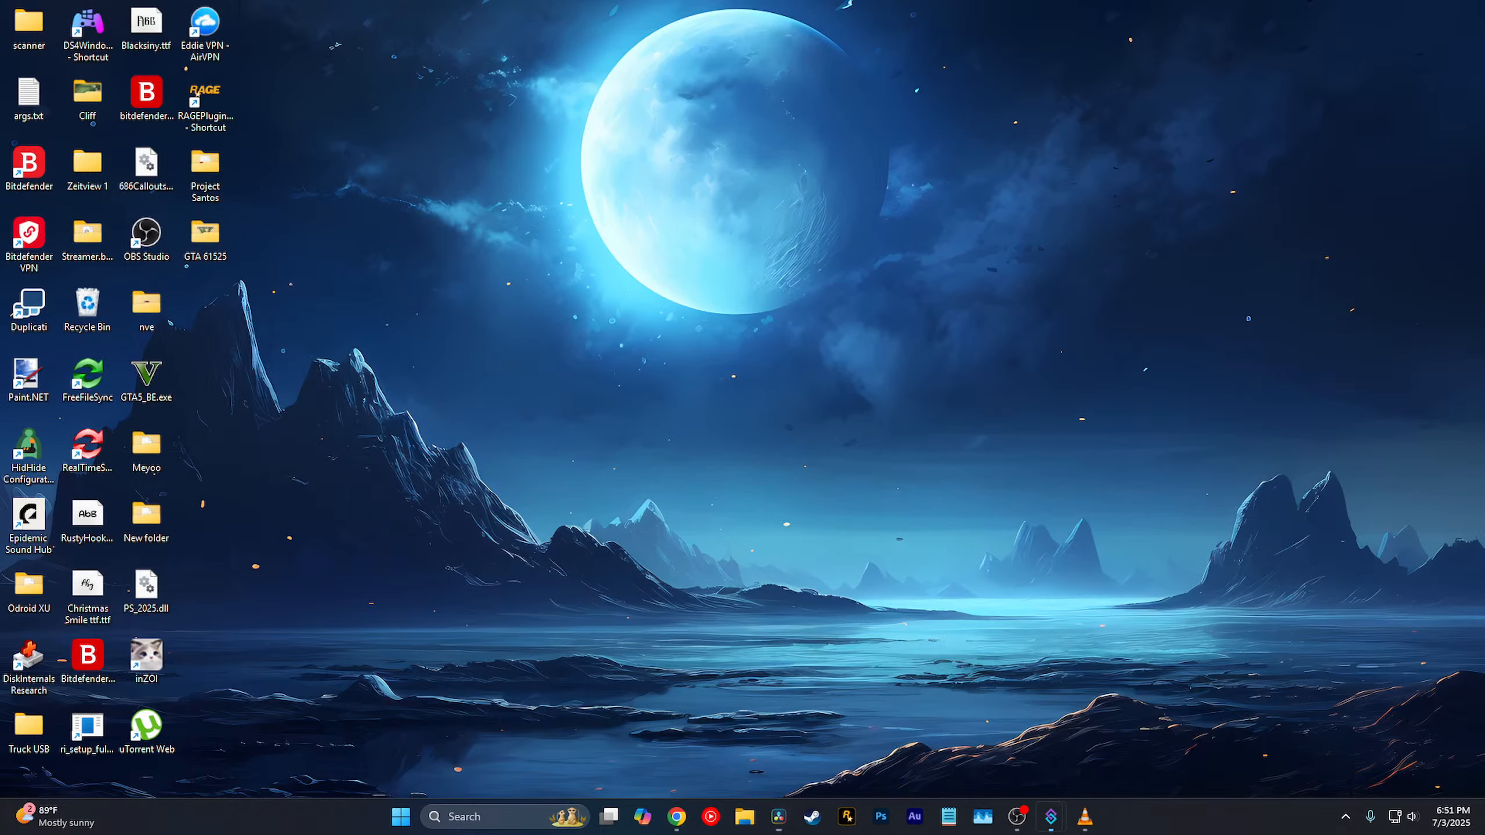
Step: Bring the Resolve windows back from the desktop and move the Dialogue dynamics window off the mixer
key("super+d")
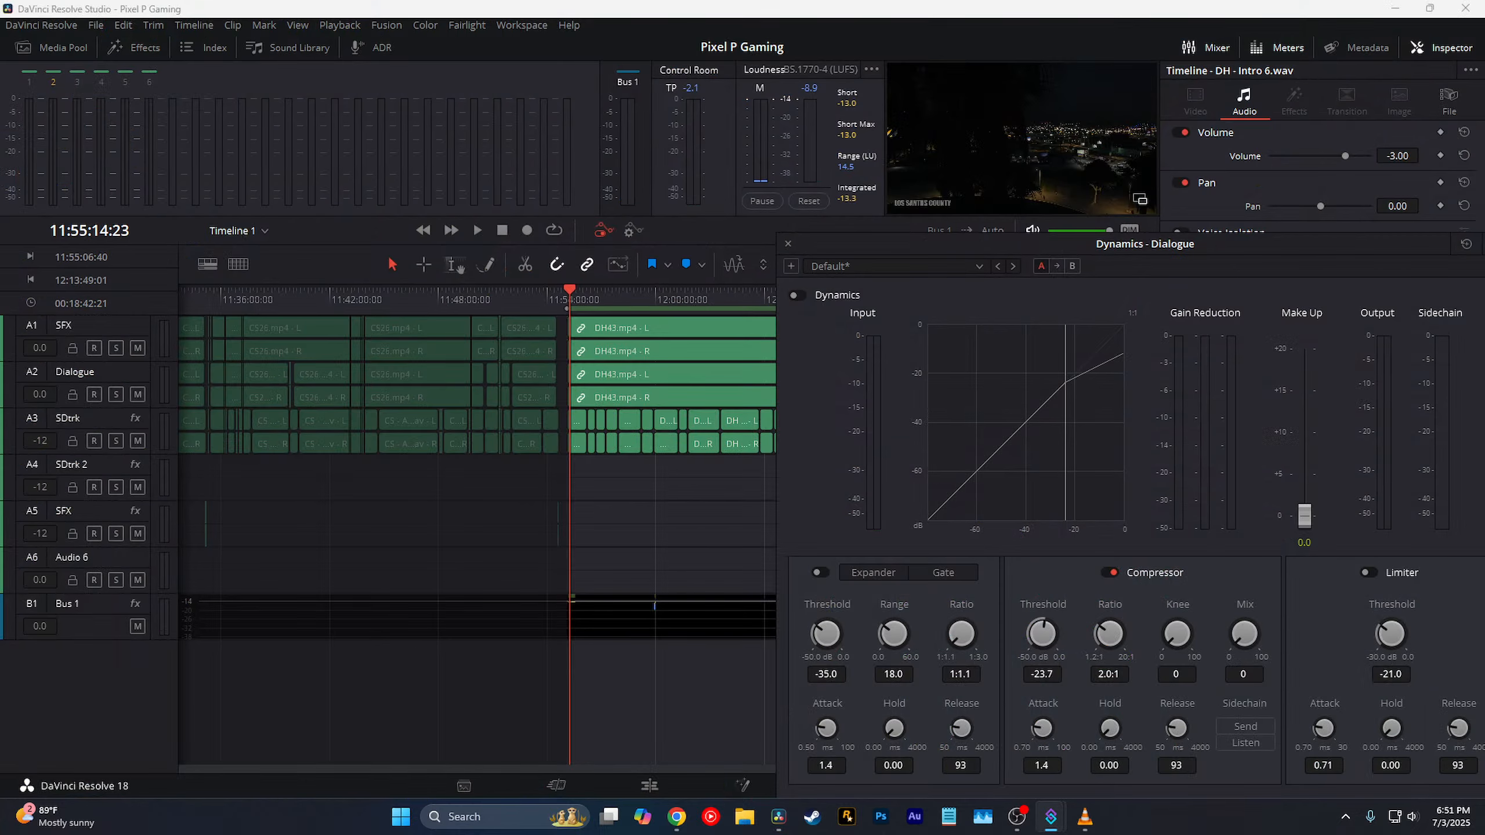
left_click(672, 374)
left_click_drag(1159, 247, 536, 483)
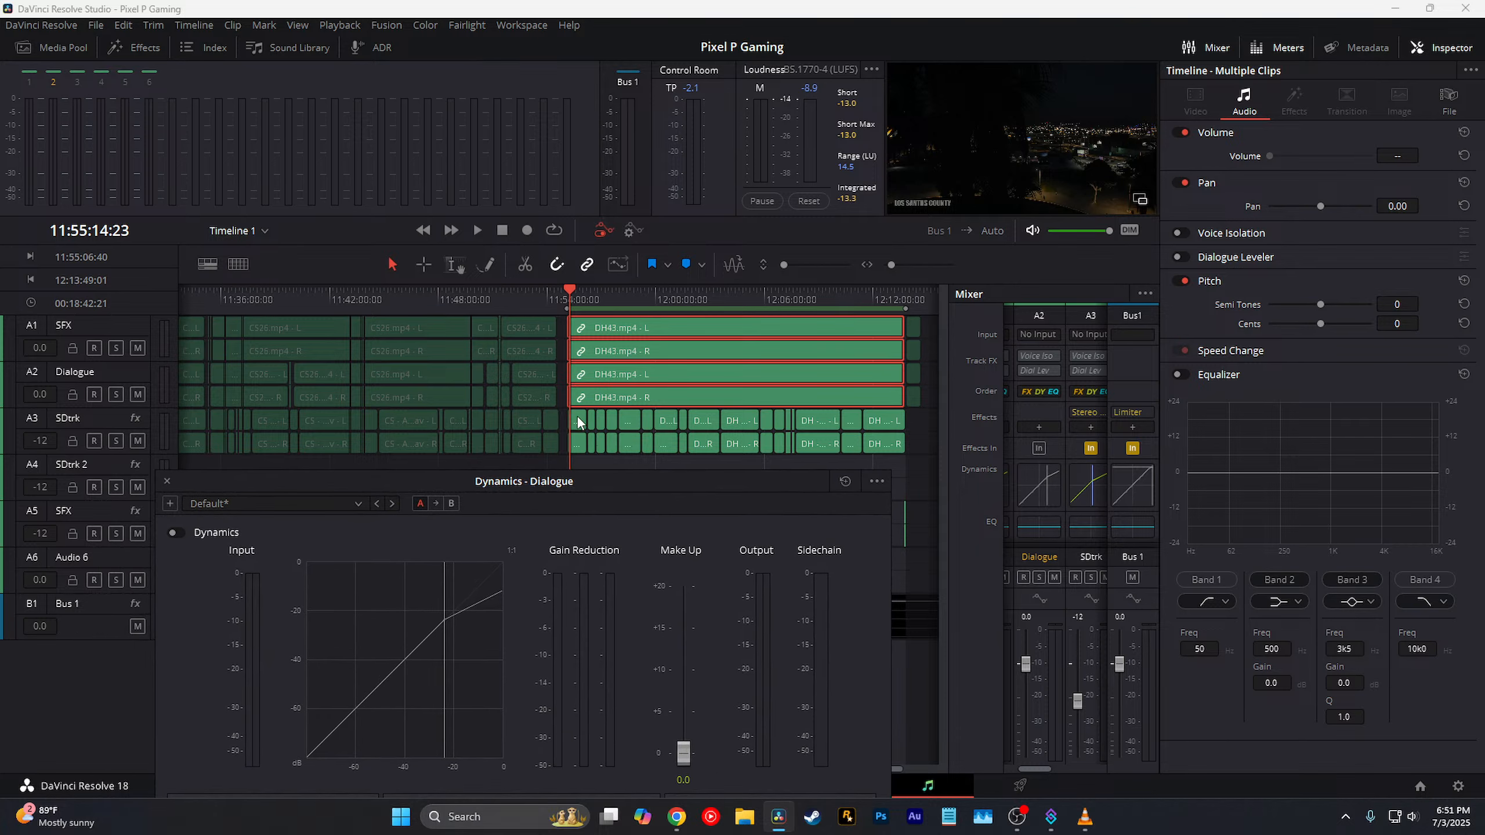
Step: Set the volume of the DH - Intro 6.wav music clip on the SDtrk track to 0.00
left_click(577, 421)
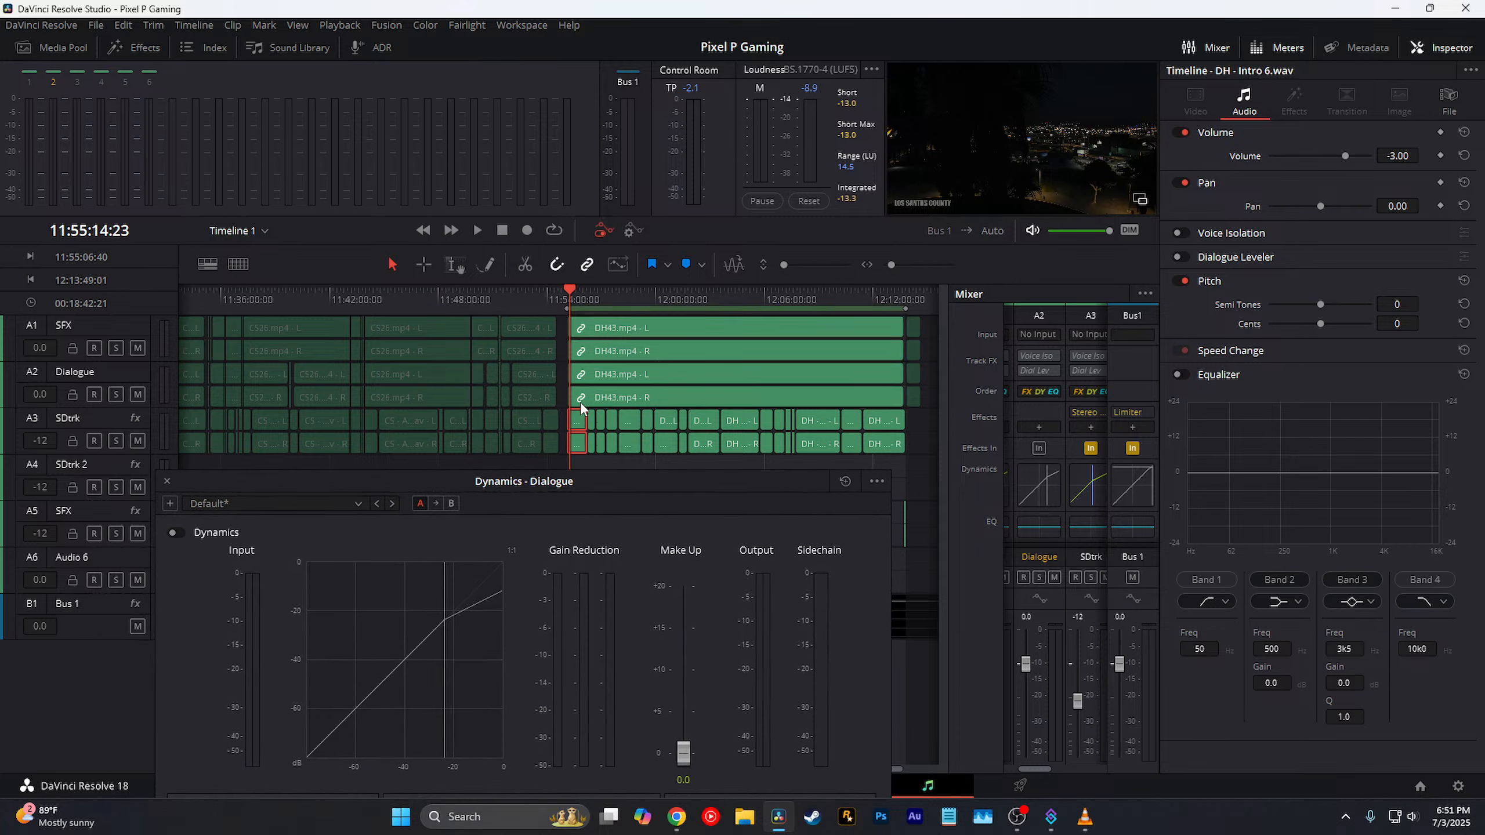
left_click(602, 374)
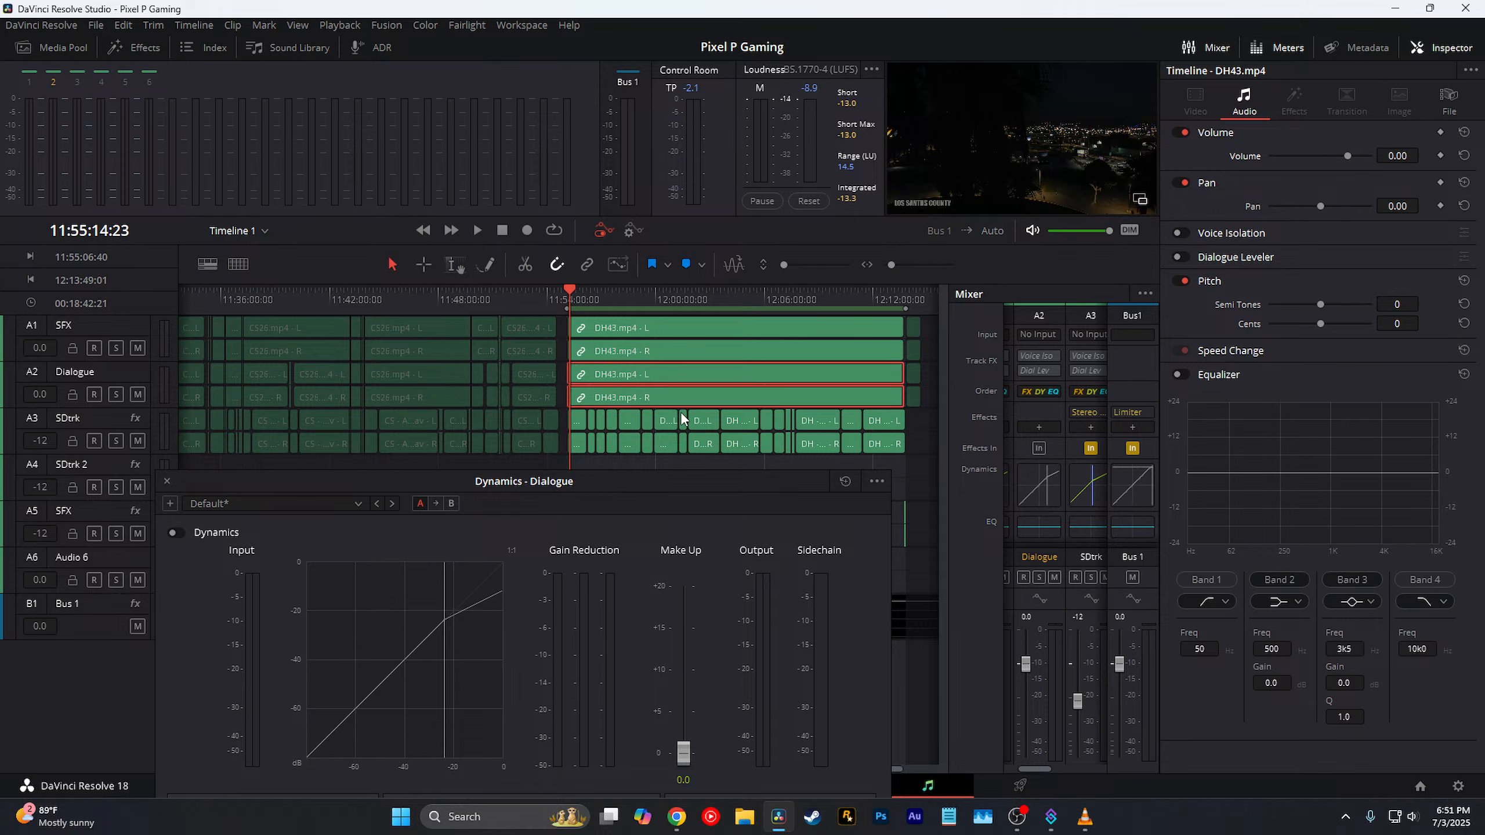
scroll(683, 419, "right", 5)
scroll(682, 420, "left", 2)
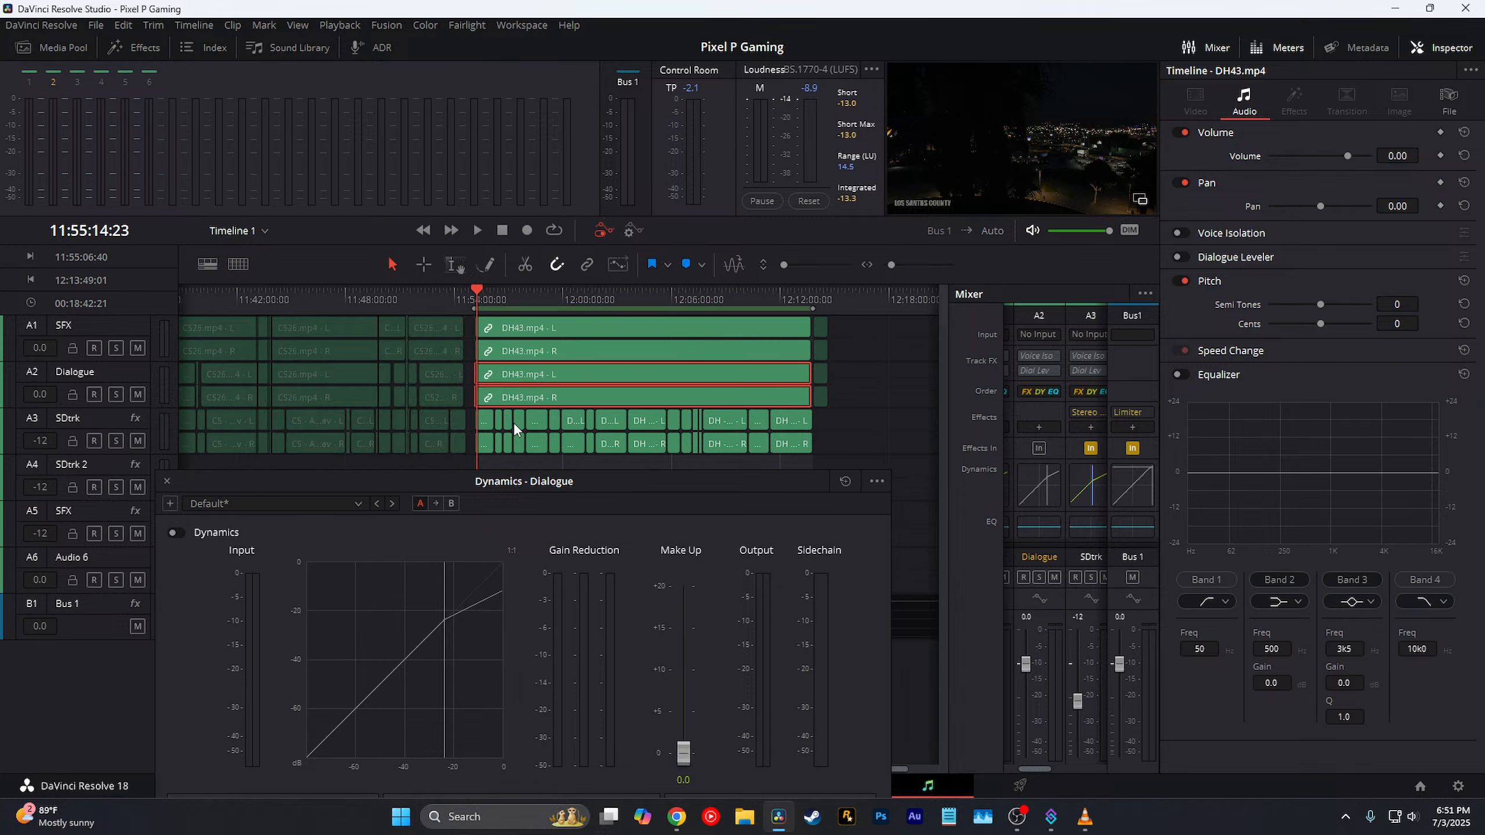
left_click(487, 430)
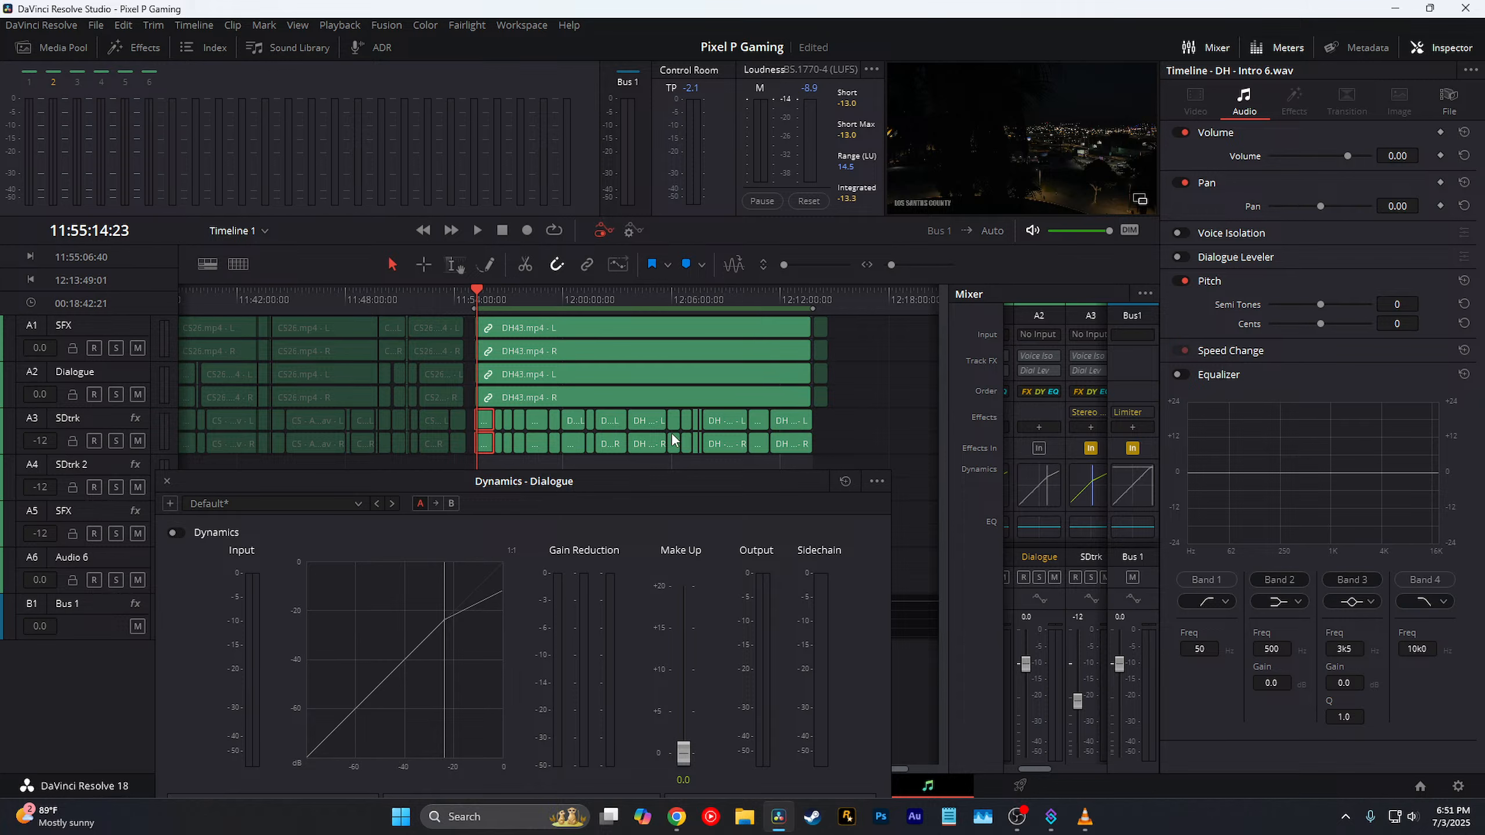
Step: Set the volume of the DH43.mp4 clip on the Dialogue track to -3
left_click(532, 398)
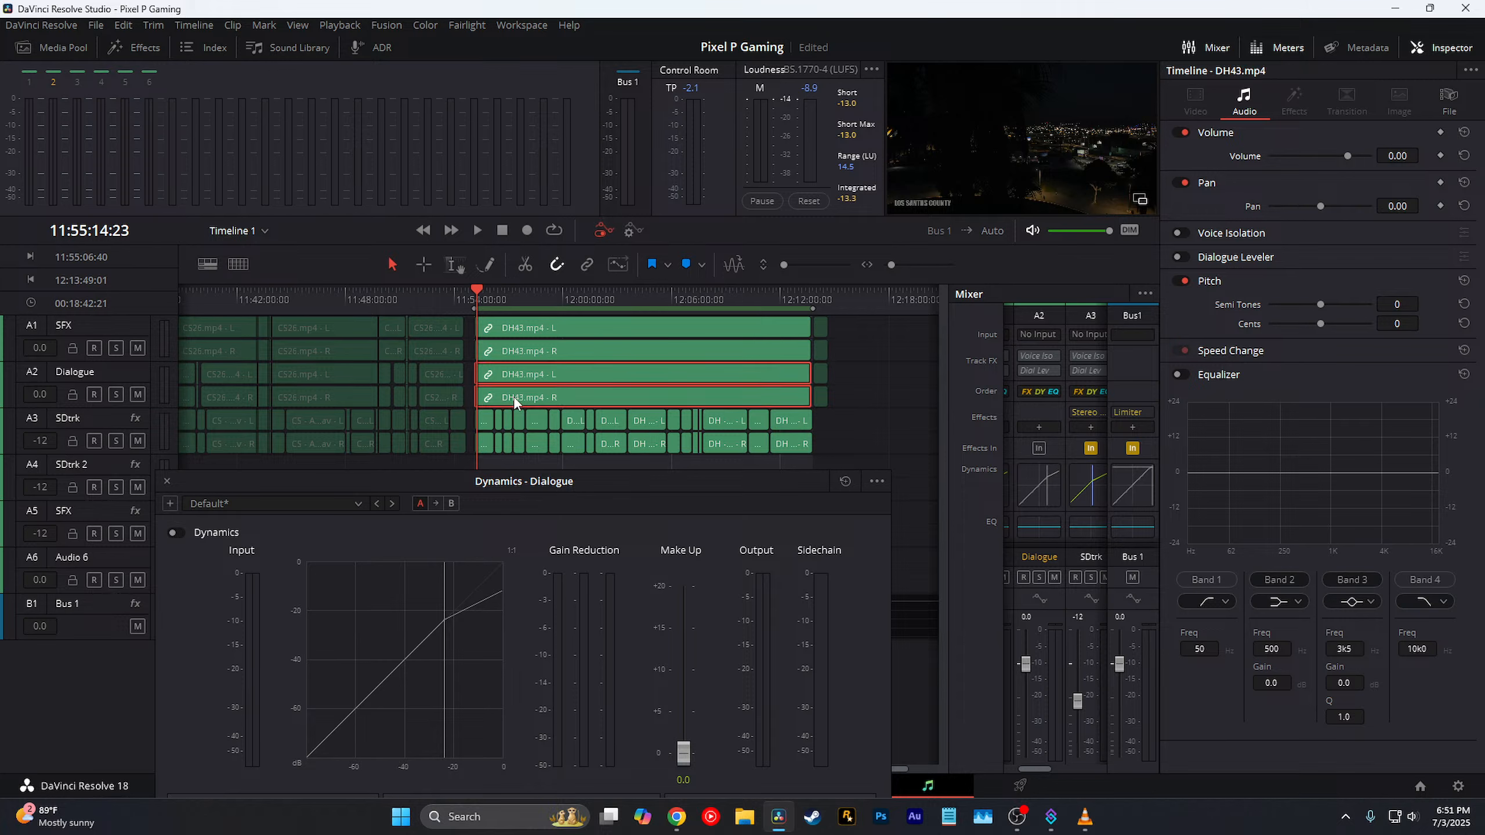
left_click(1397, 156)
key("BackSpace")
key("BackSpace")
key("BackSpace")
key("BackSpace")
type("-3")
key("Return")
Step: Play the DH43.mp4 section from its start and raise the make-up gain in the Dialogue dynamics to about 4 dB
left_click(472, 299)
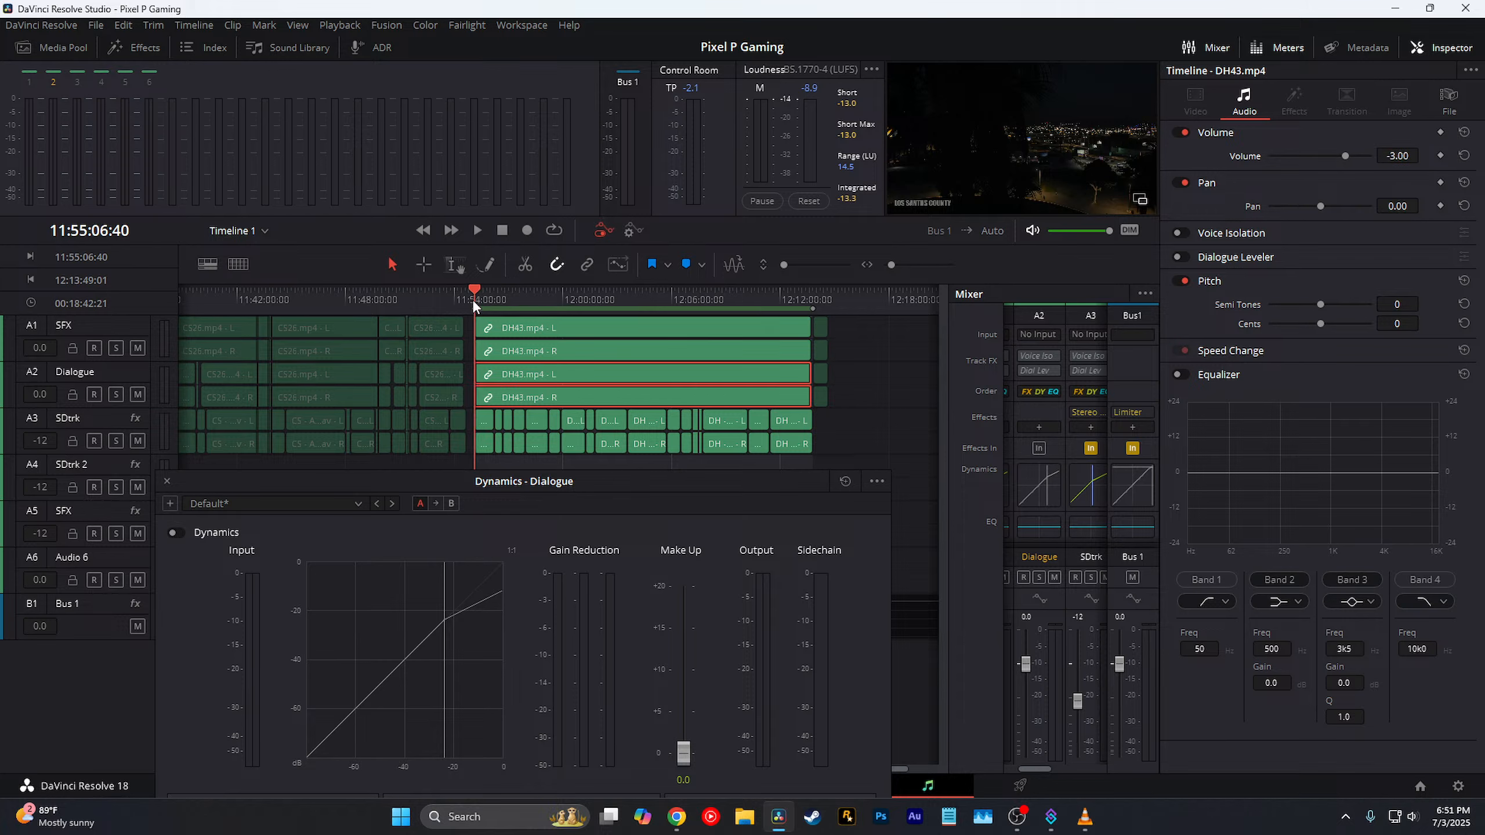
key("space")
left_click_drag(523, 481, 857, 214)
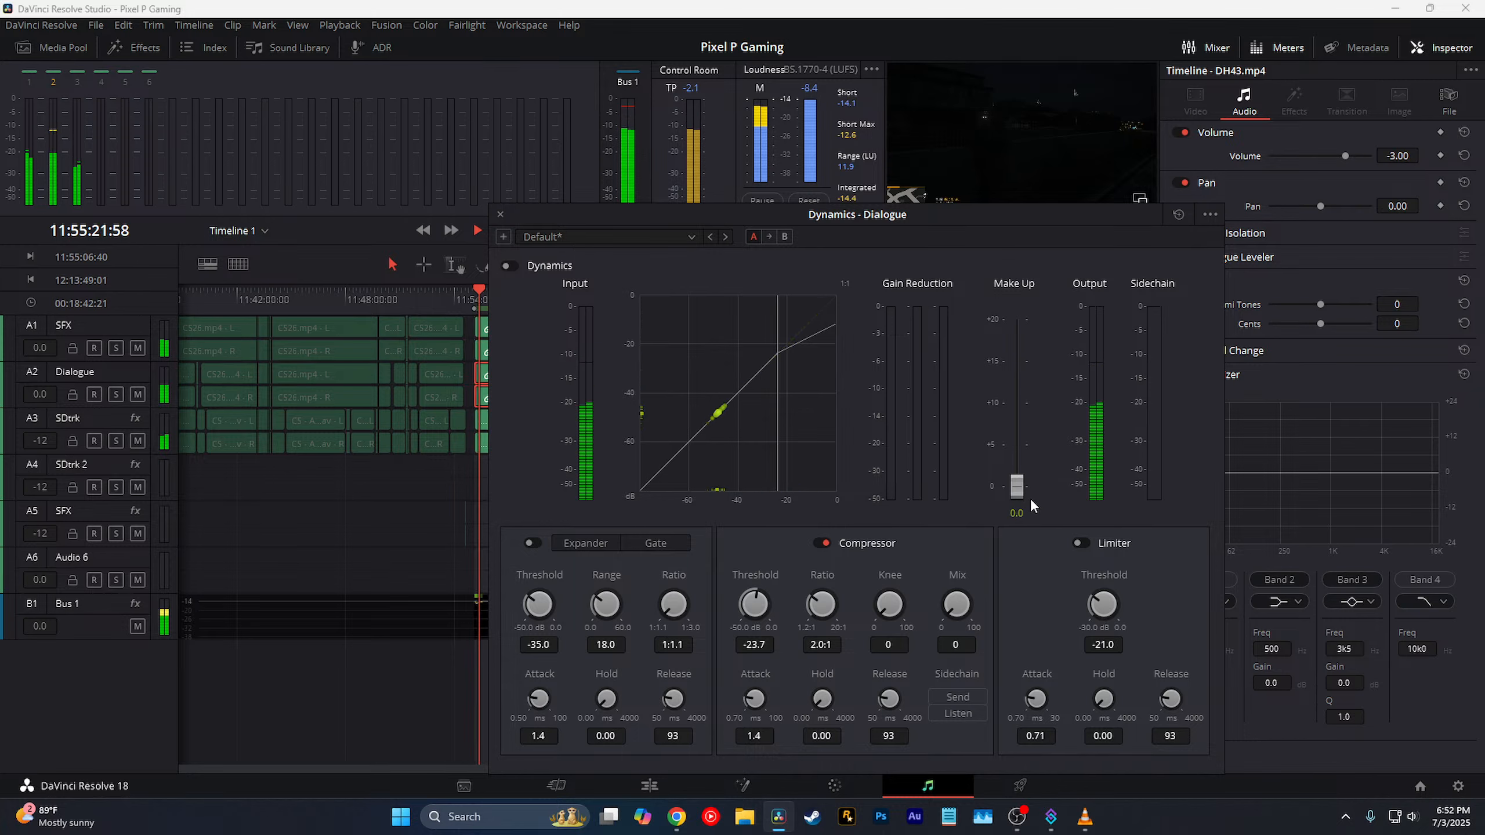
left_click_drag(1020, 493, 1020, 460)
left_click(475, 297)
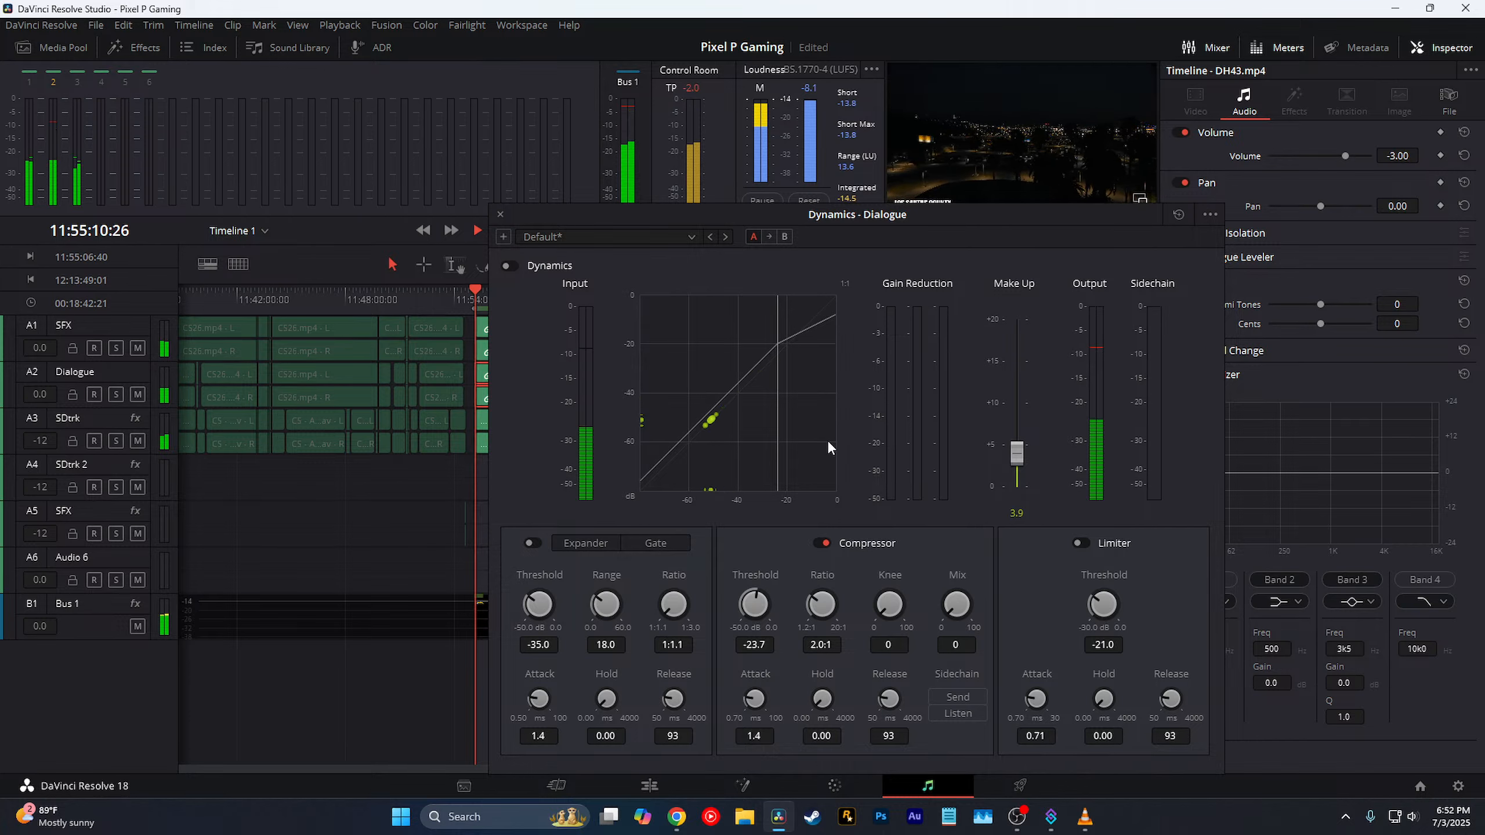
Step: Set the DH43.mp4 dialogue clip's volume to -1, listen to the section from its start, and close the Dialogue dynamics window
mouse_move(1402, 160)
left_mouse_down()
mouse_move(1422, 155)
mouse_move(1399, 158)
left_mouse_up()
left_click(1399, 158)
type("-1")
key("Return")
left_click(470, 300)
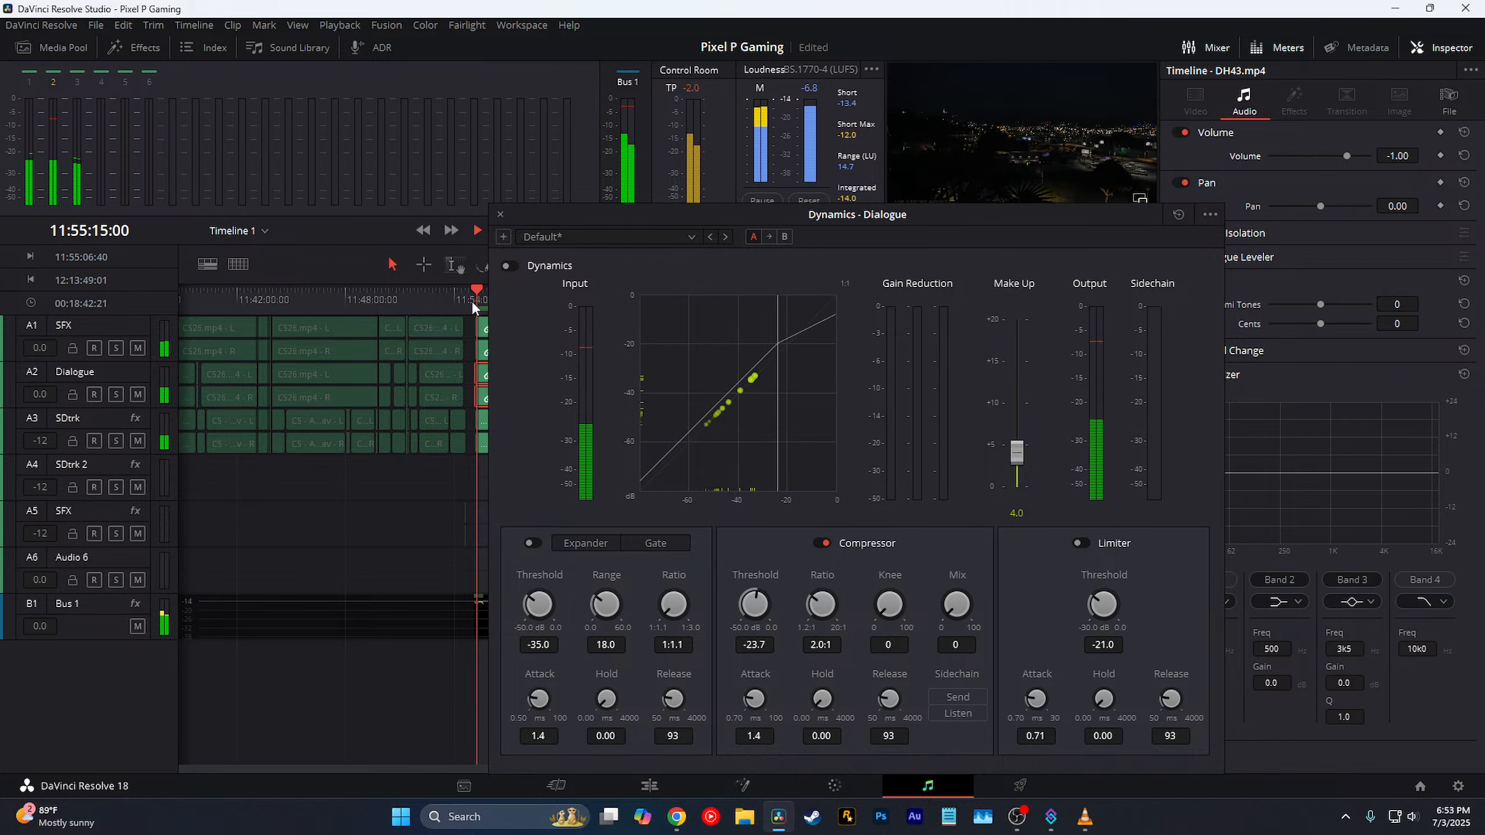
key("space")
left_click(500, 214)
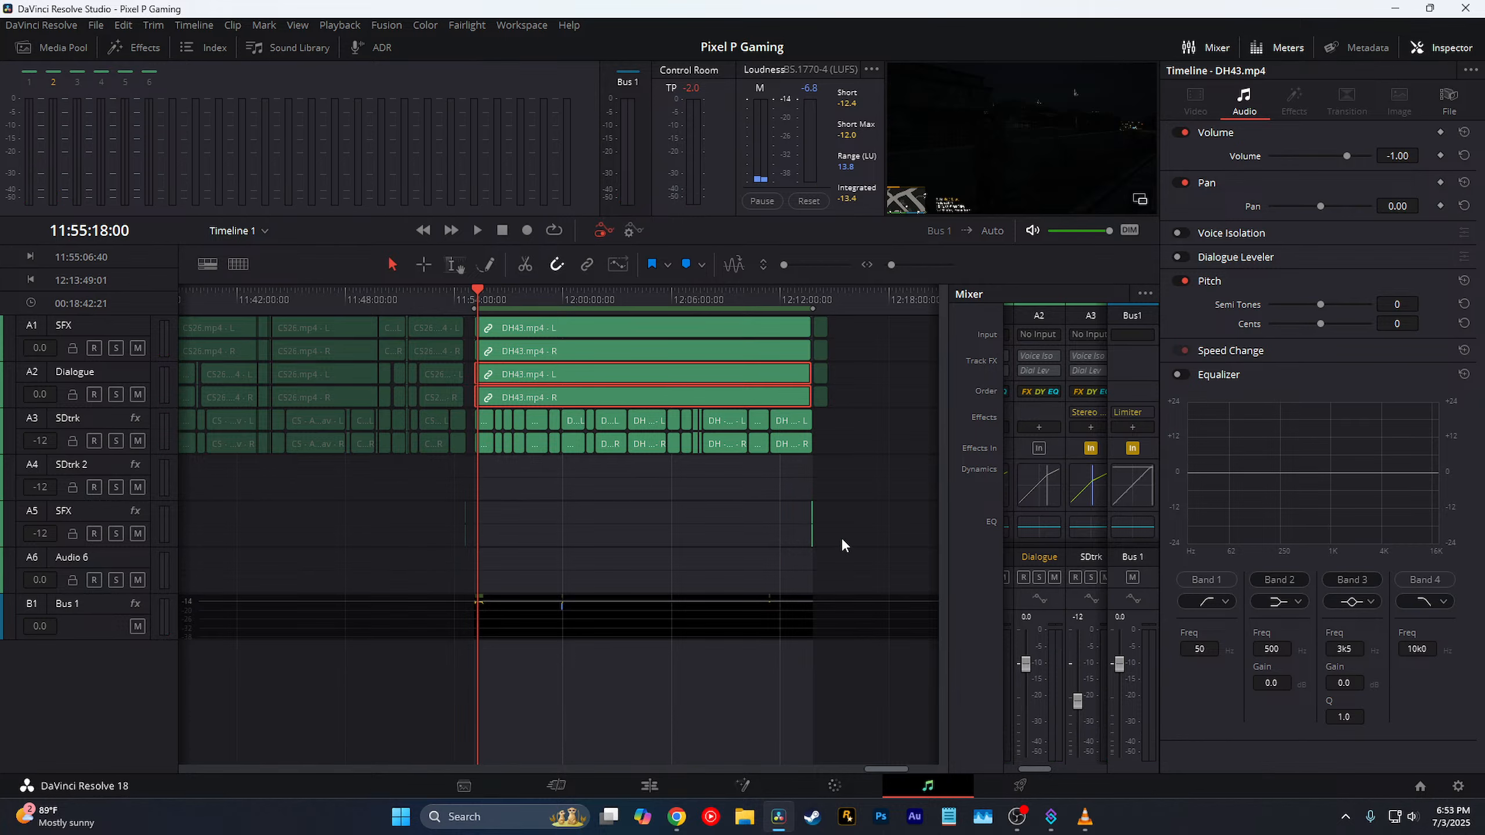
Step: Check the volume settings of the CS26.mp4 dialogue clips before the DH43.mp4 section
left_click(1417, 48)
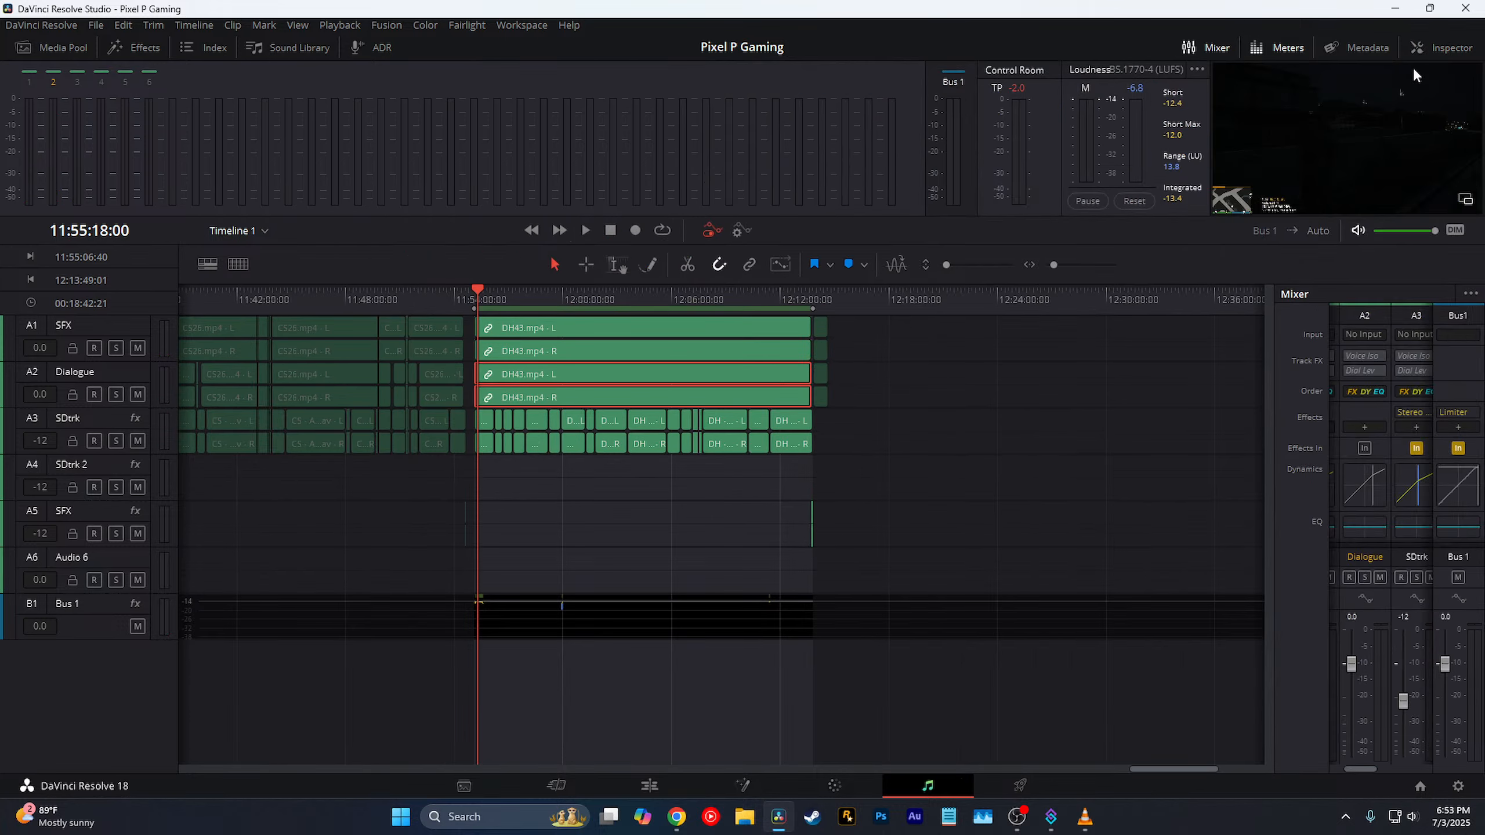
left_click_drag(1156, 770, 1118, 770)
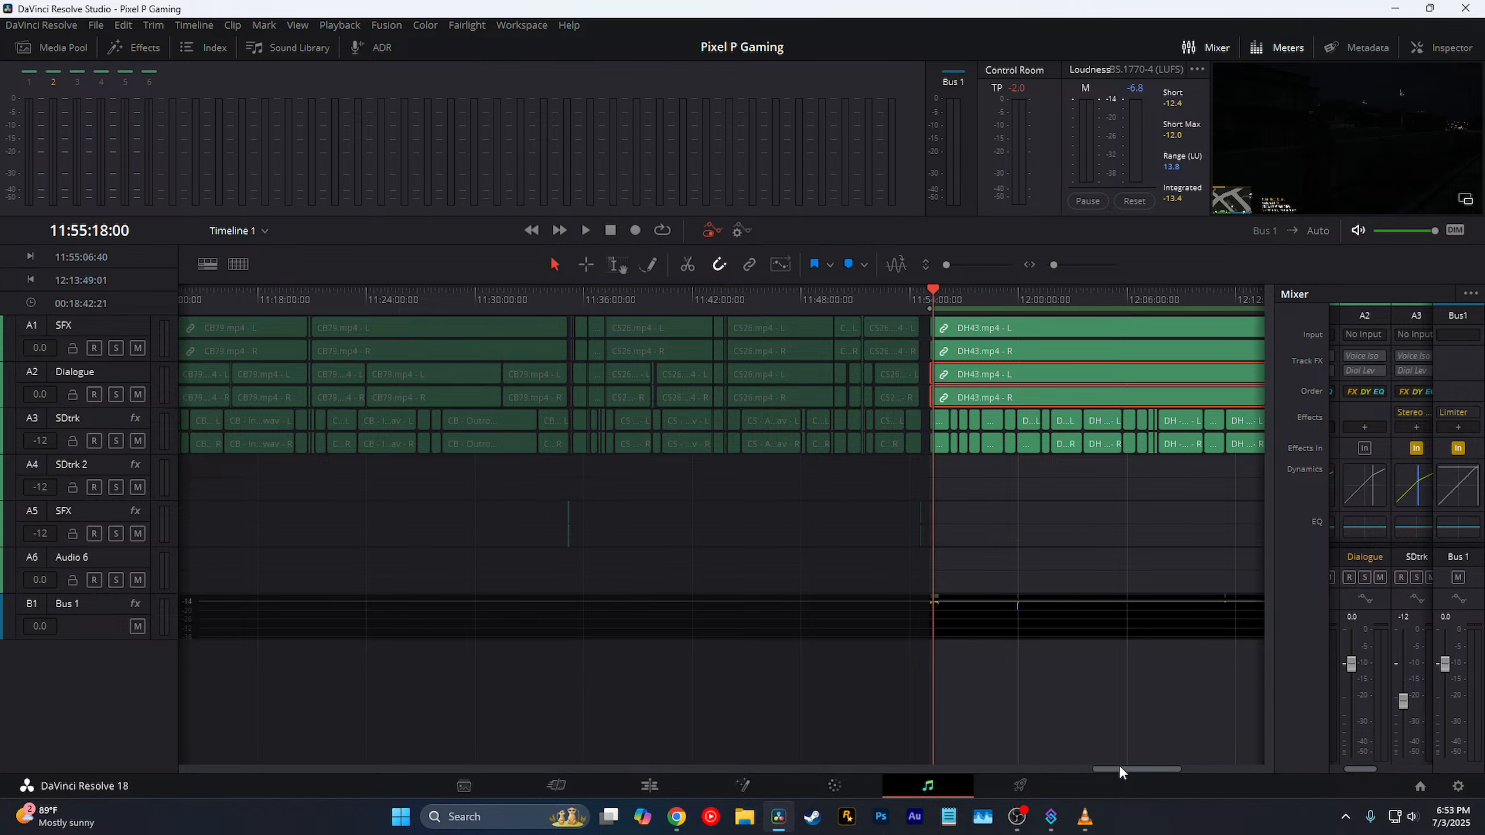
left_click(750, 384)
left_click(1429, 48)
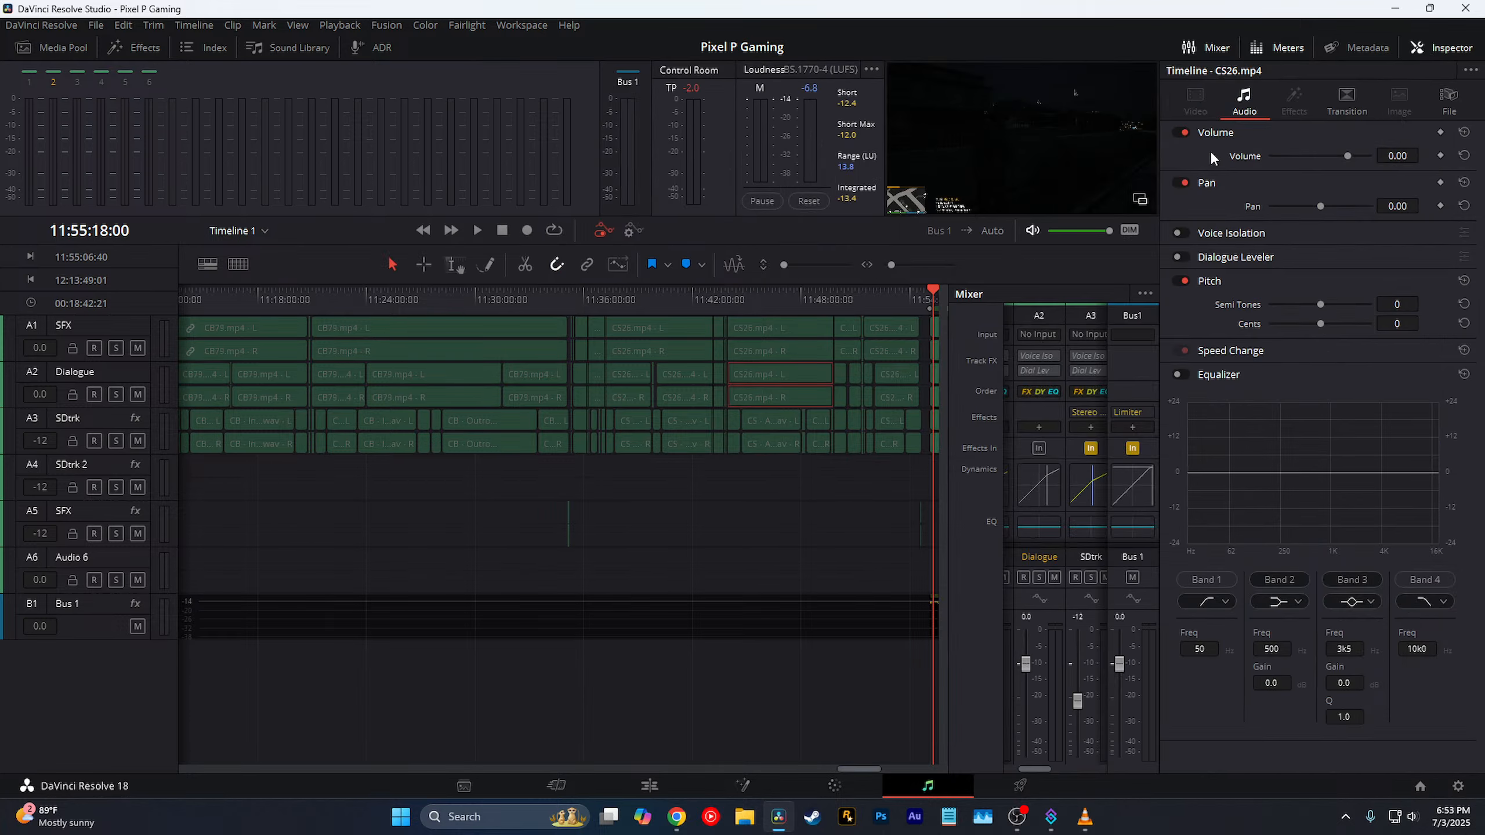
left_click(682, 382)
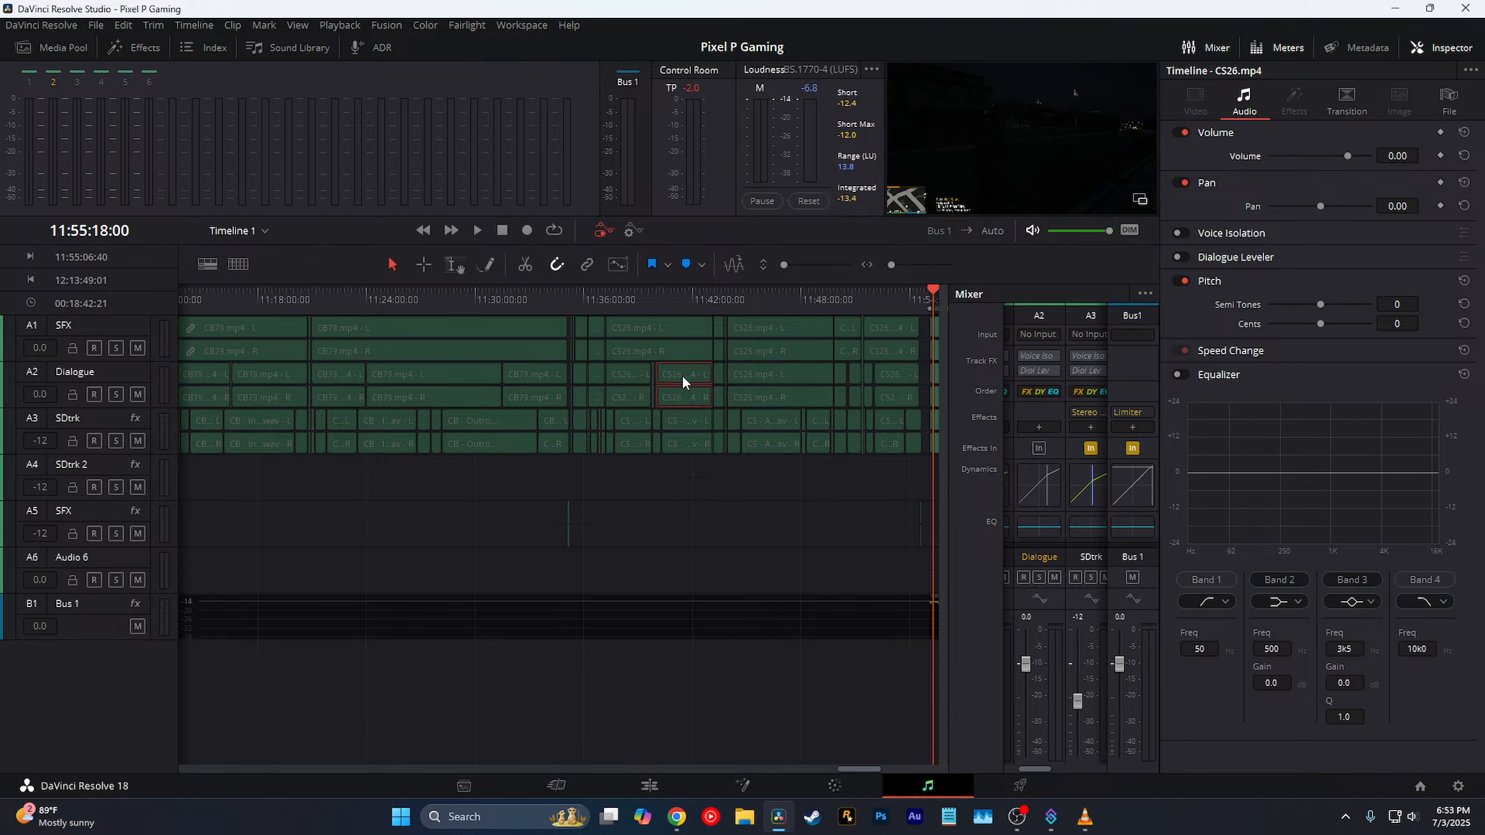
left_click(624, 378)
left_click(596, 381)
Step: Set the volume of the CS26.mp4 dialogue clip starting at about 11:35:22 to 1.00
left_click(572, 302)
scroll(591, 302, "up", 6)
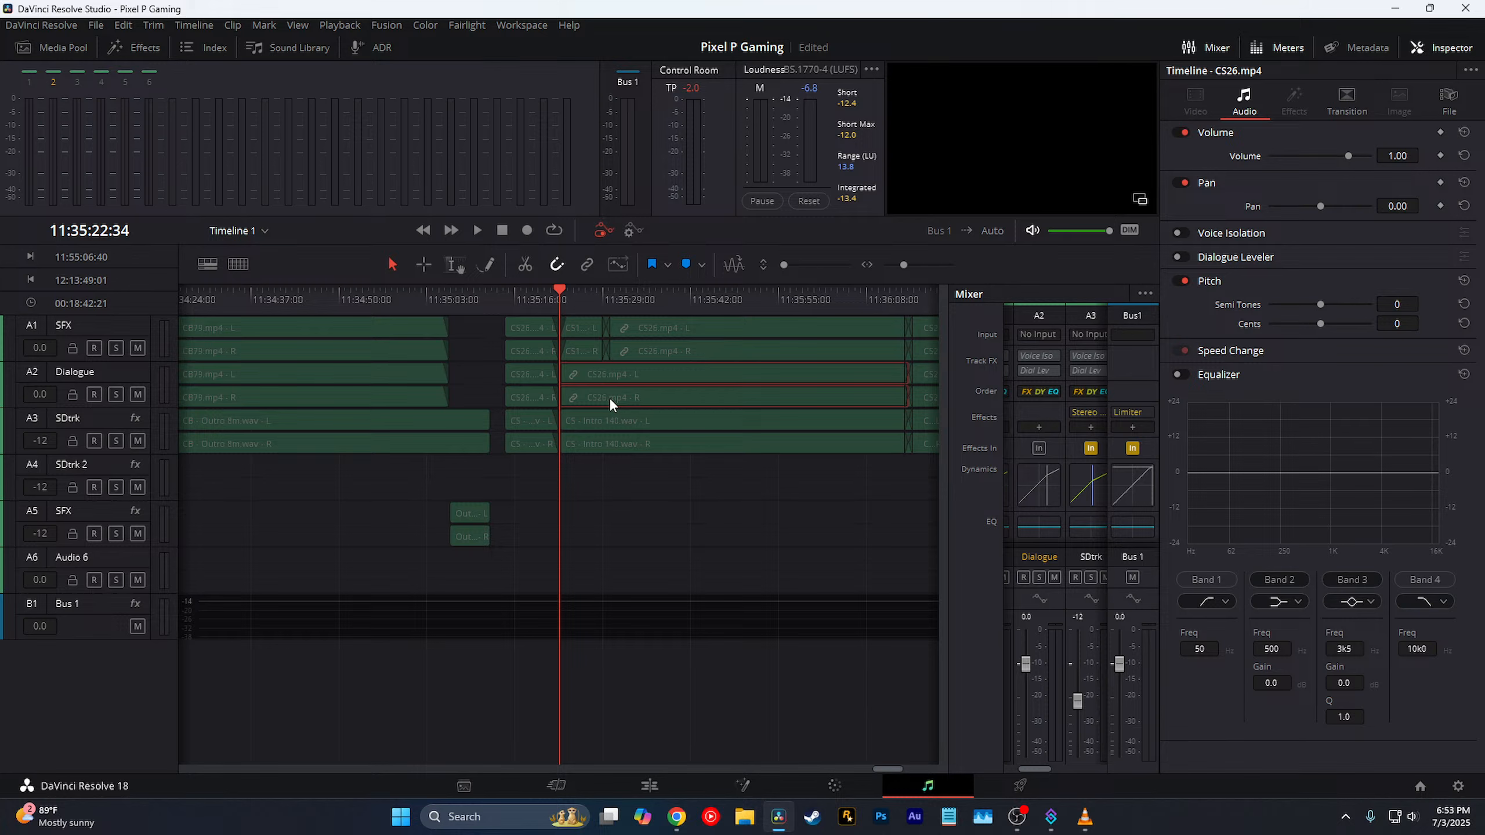
left_click(541, 379)
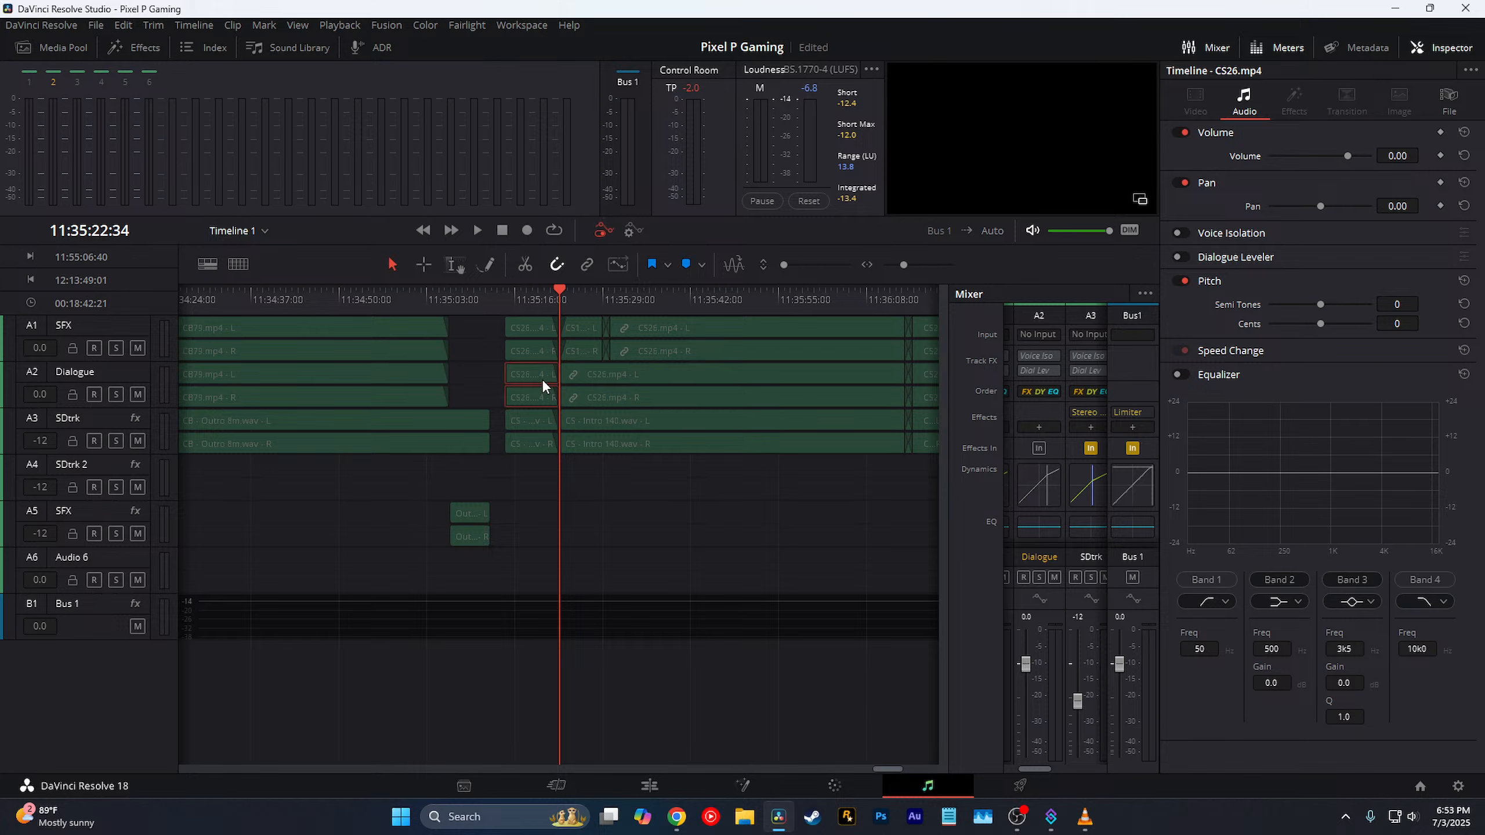
Step: Copy the audio attributes of the CS26.mp4 dialogue clip at about 11:35:22 and paste them onto the short dialogue clip just before it
left_click(620, 381)
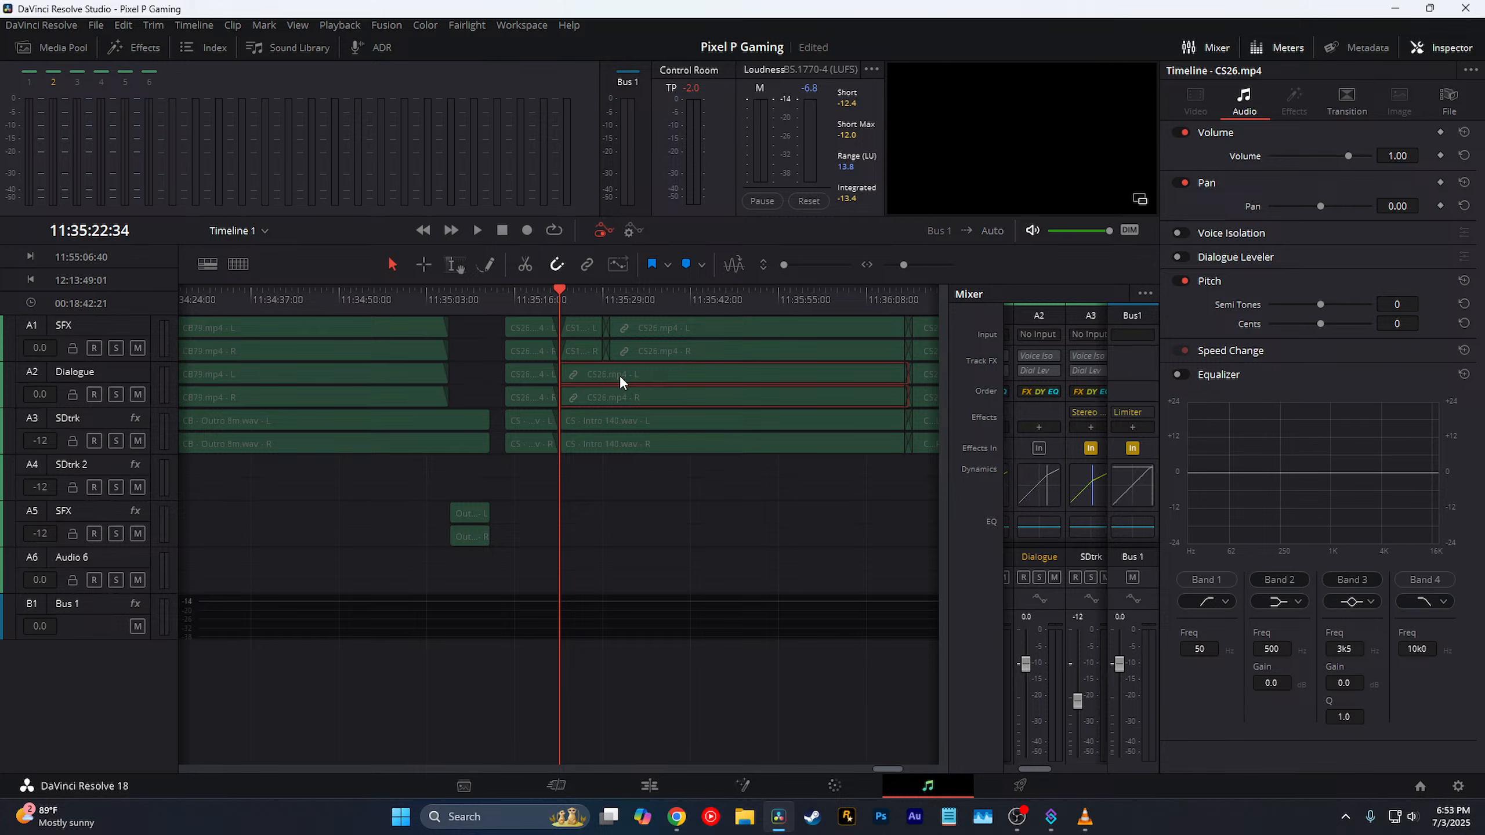
left_click_drag(621, 376, 628, 376)
left_click(537, 377)
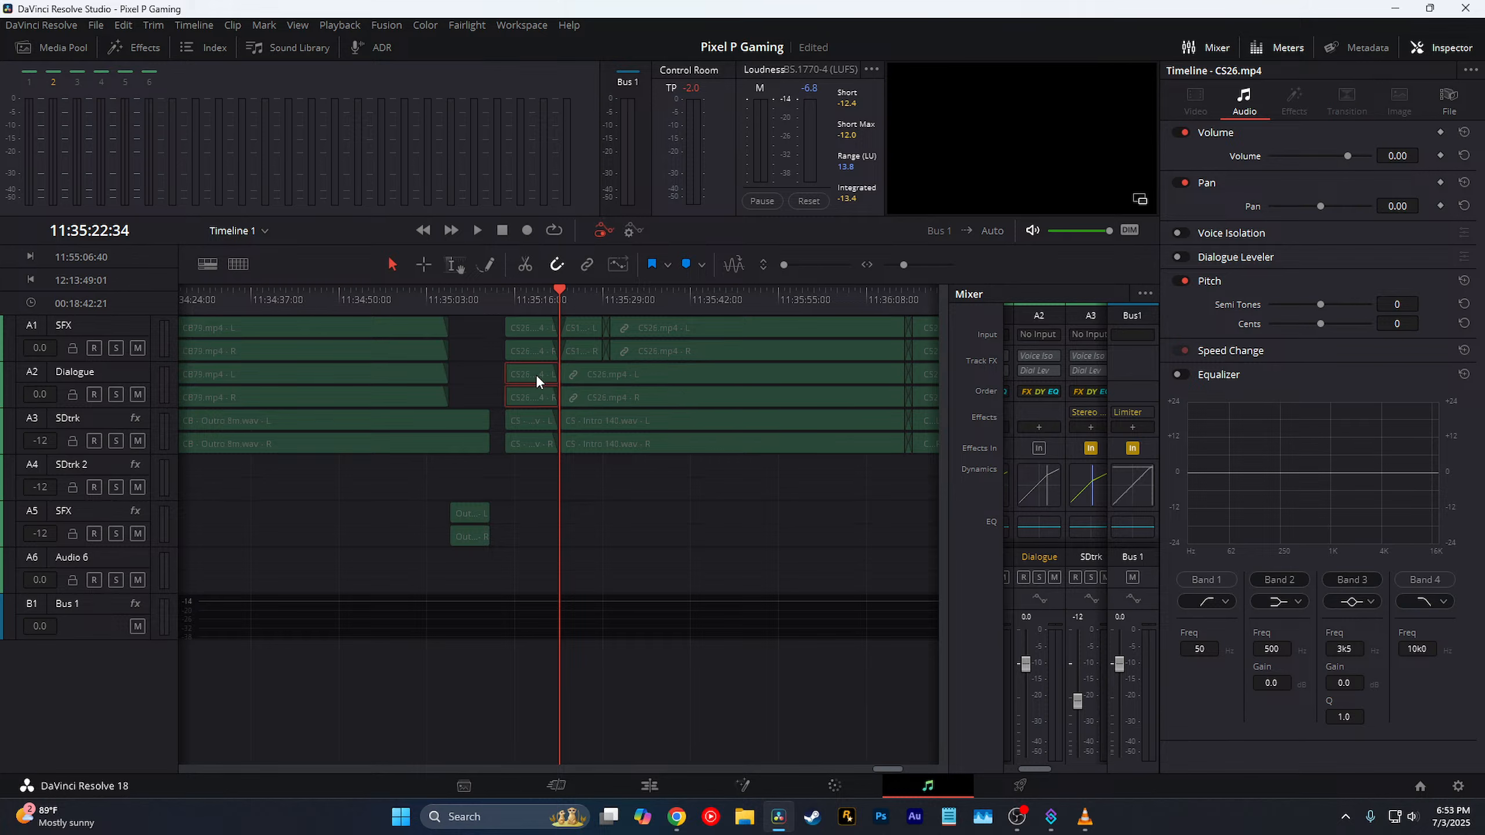
key("alt+v")
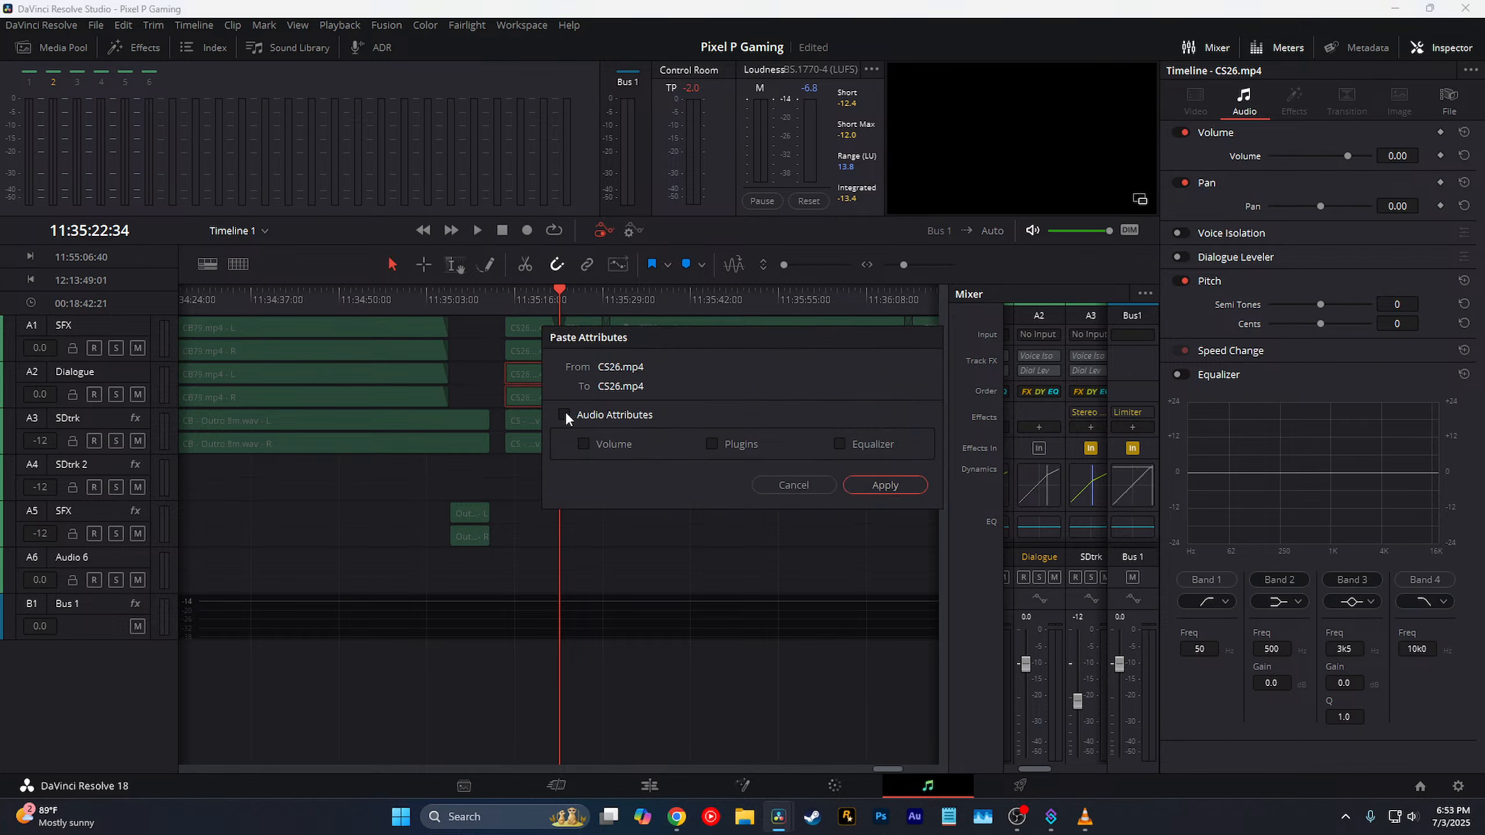
left_click(565, 415)
left_click(857, 486)
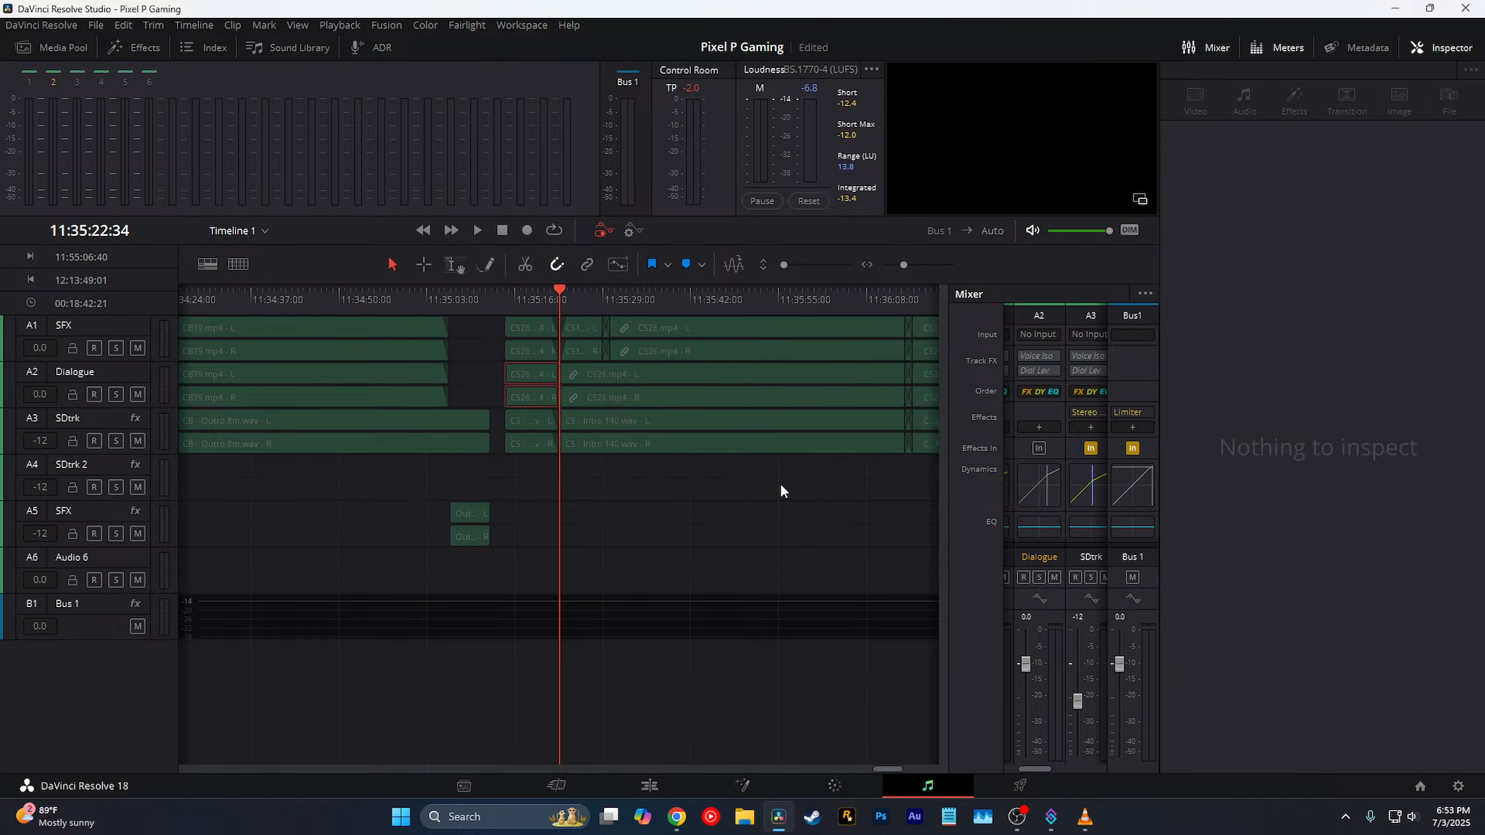
Step: Paste the volume, plugins and equalizer attributes onto the CS26.mp4 dialogue clip starting at about 11:36:14
key("ctrl+minus")
key("ctrl+minus")
key("ctrl+minus")
key("ctrl+equal")
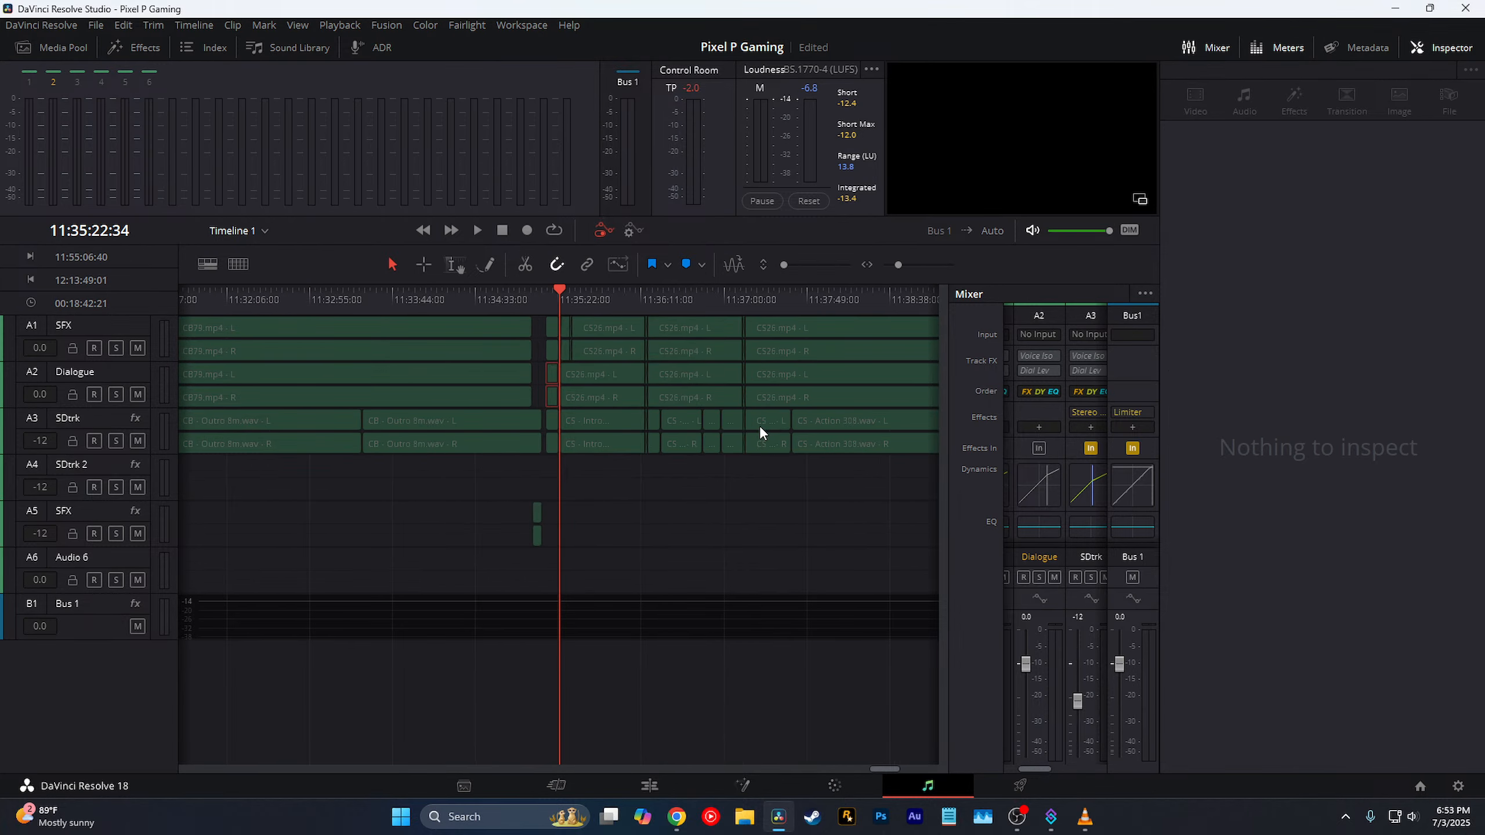
key("ctrl+equal")
scroll(646, 424, "right", 5)
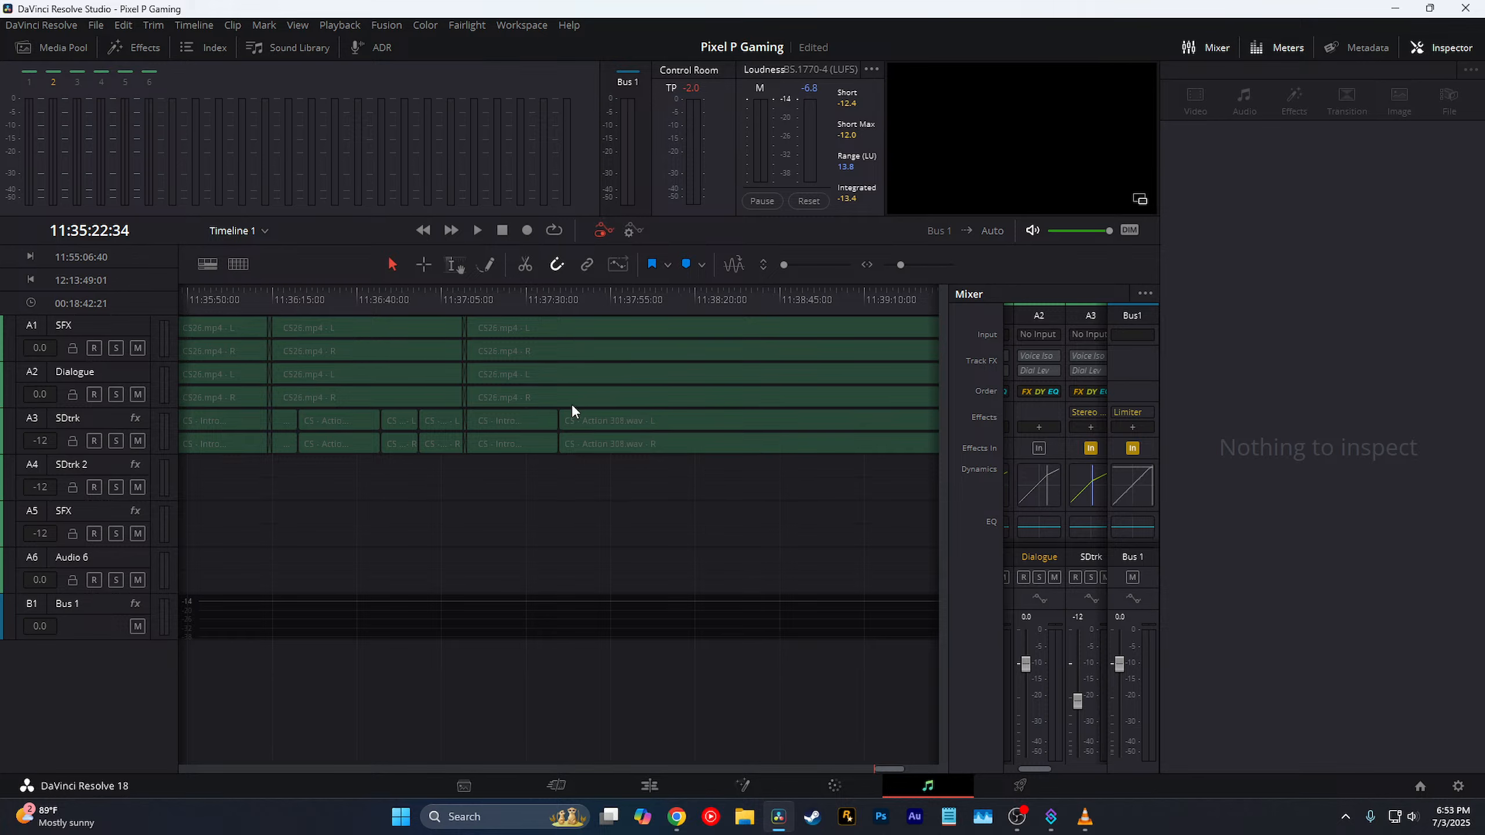
scroll(483, 400, "left", 10)
scroll(483, 400, "right", 5)
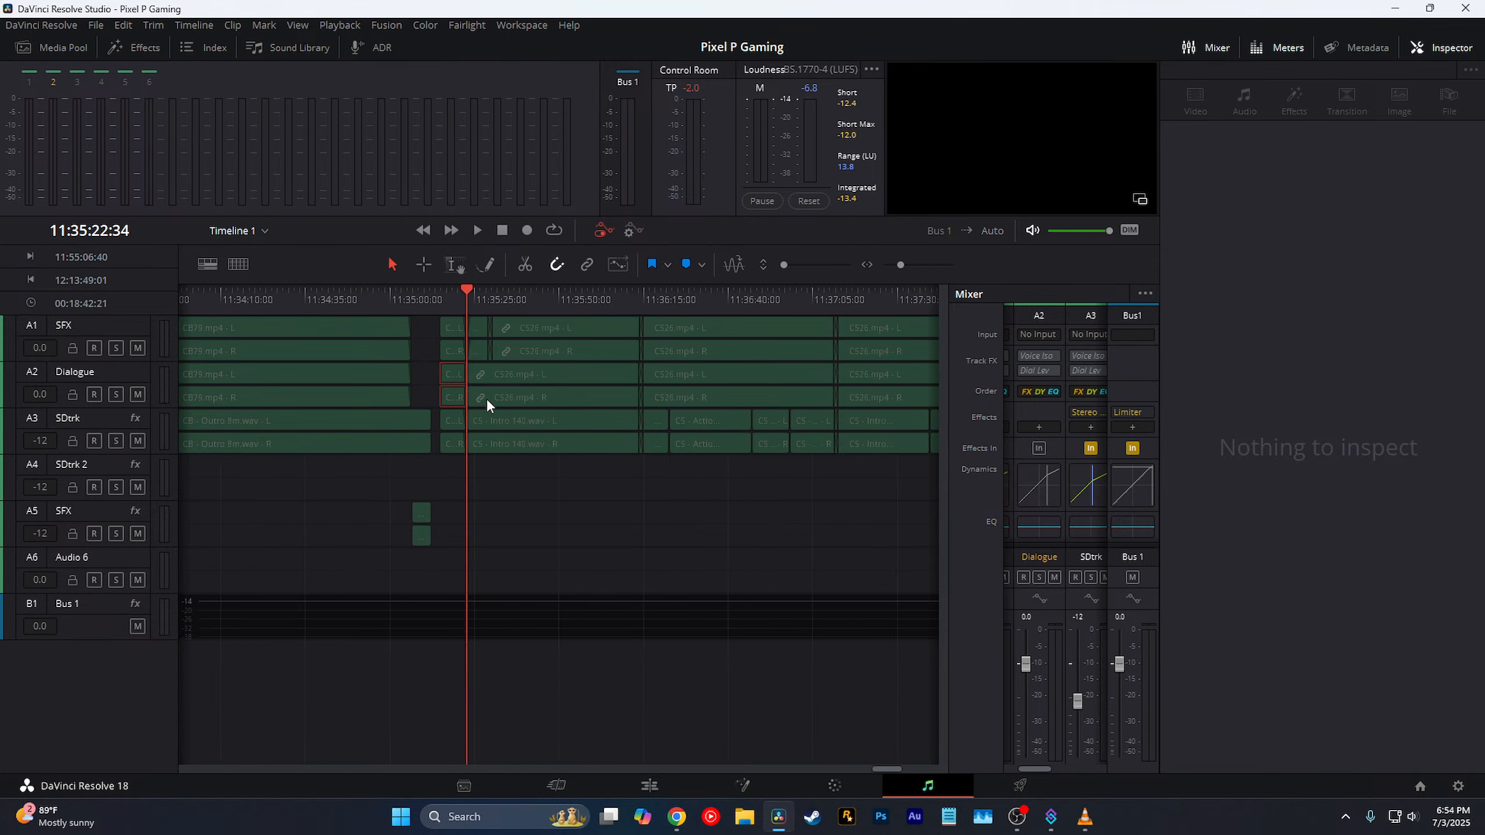
key("ctrl+minus")
left_click(607, 376)
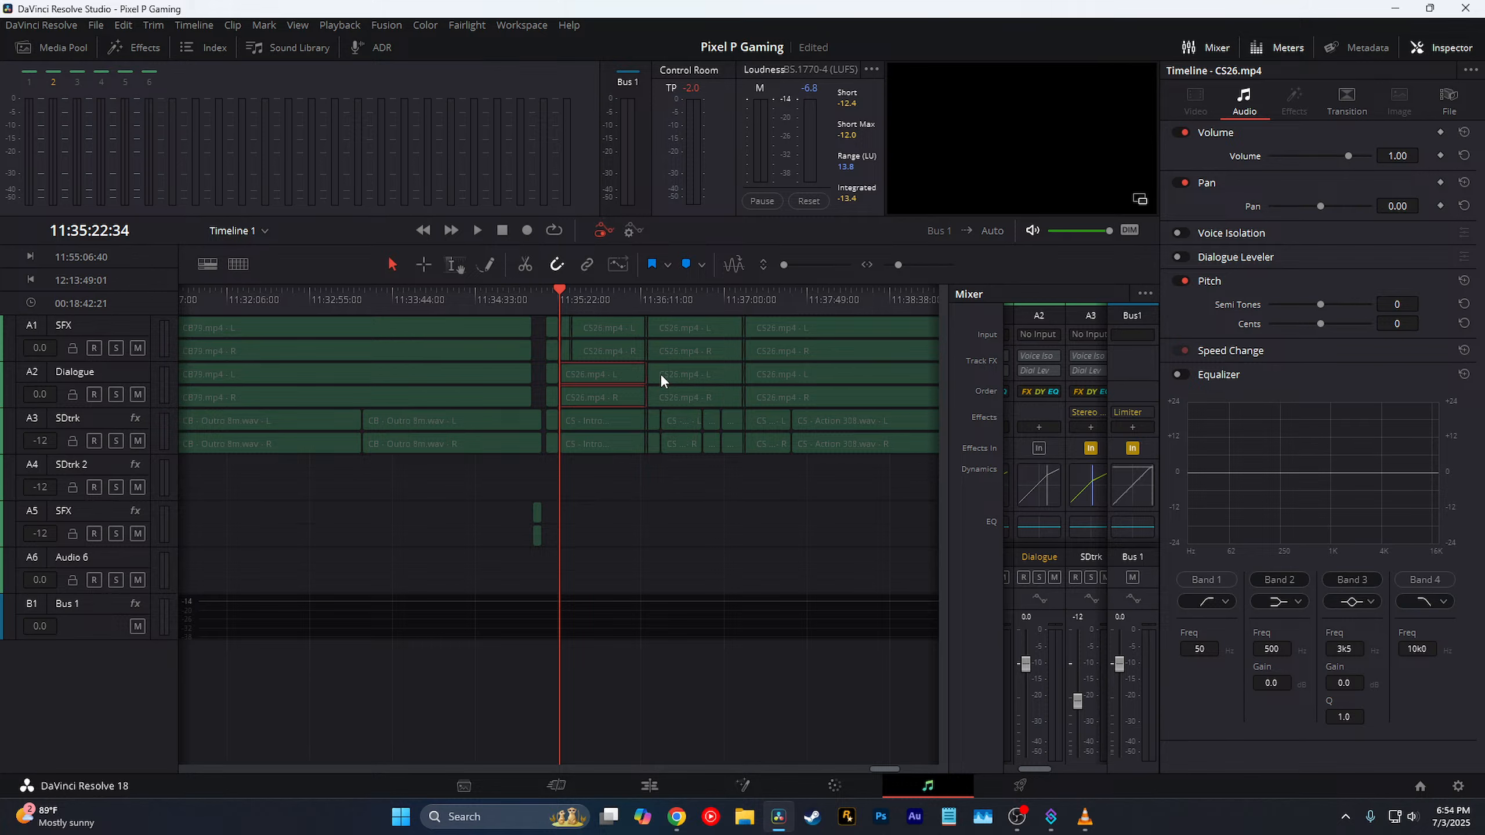
left_click(689, 380)
key("alt+v")
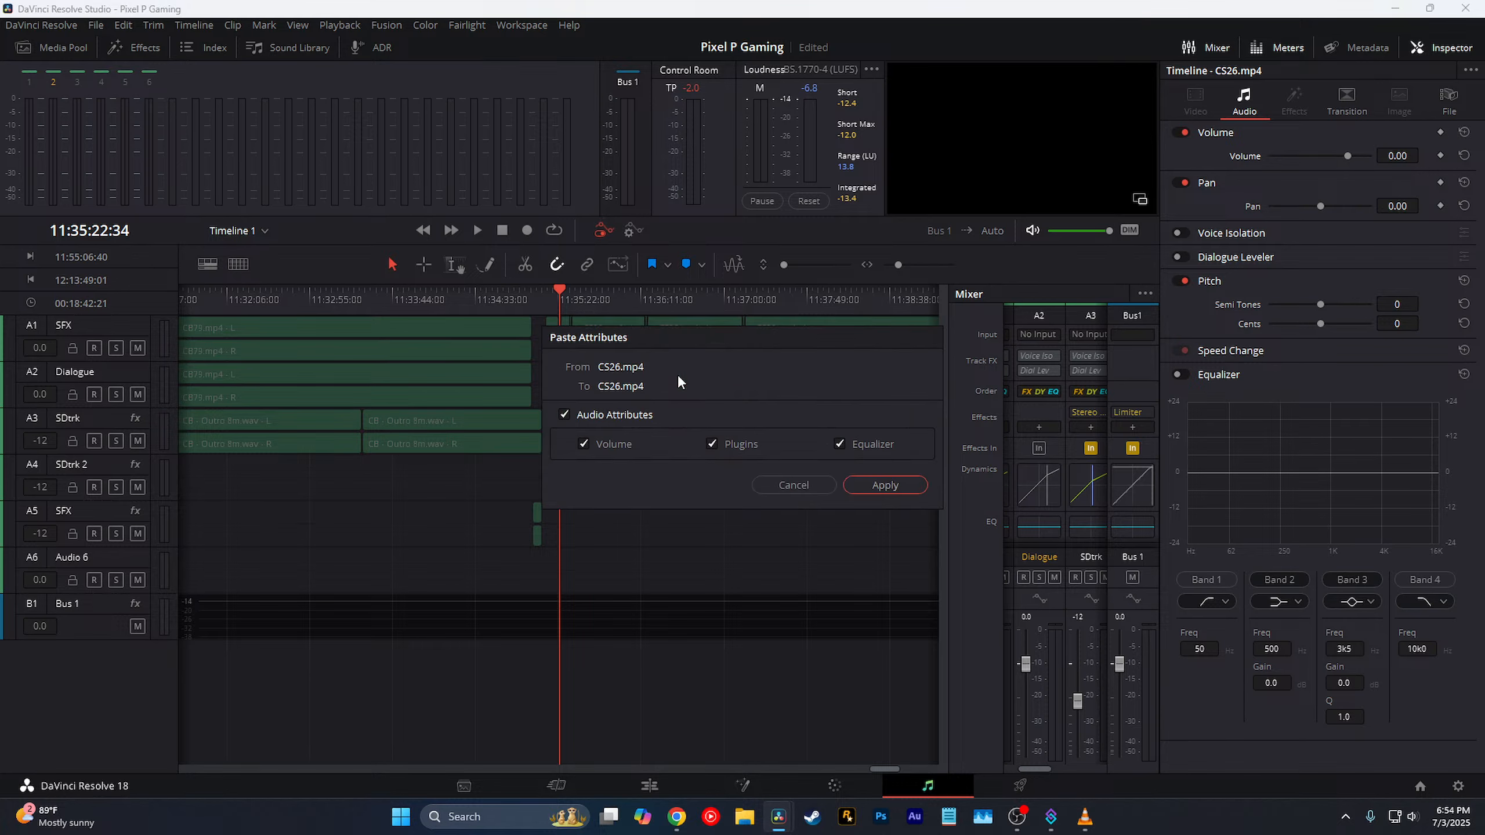
left_click(860, 483)
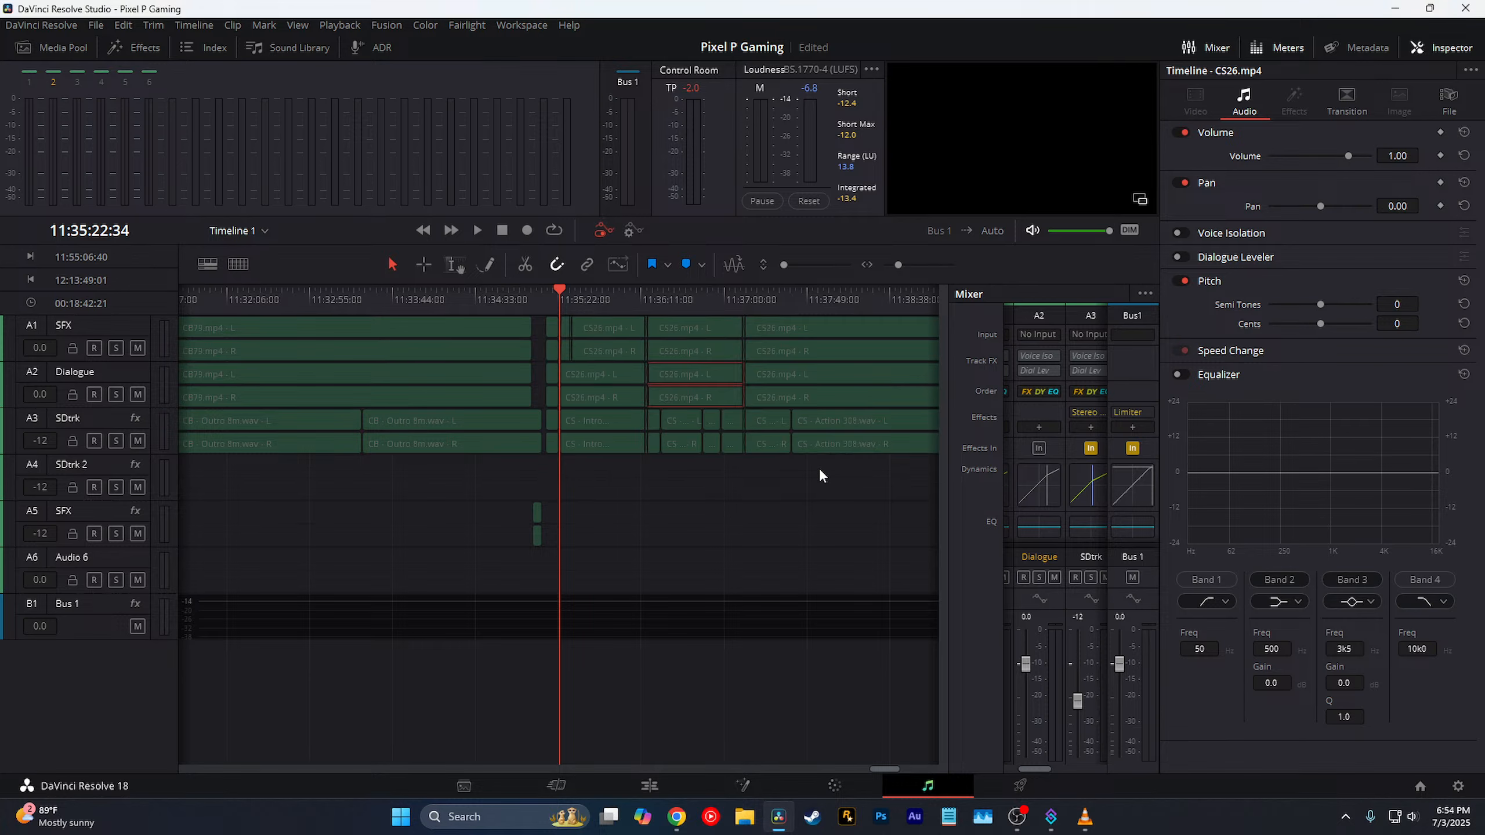
Step: Paste the same audio attributes onto the CS26.mp4 dialogue clip starting at about 11:37:12 and the very short clip after it
scroll(623, 432, "right", 5)
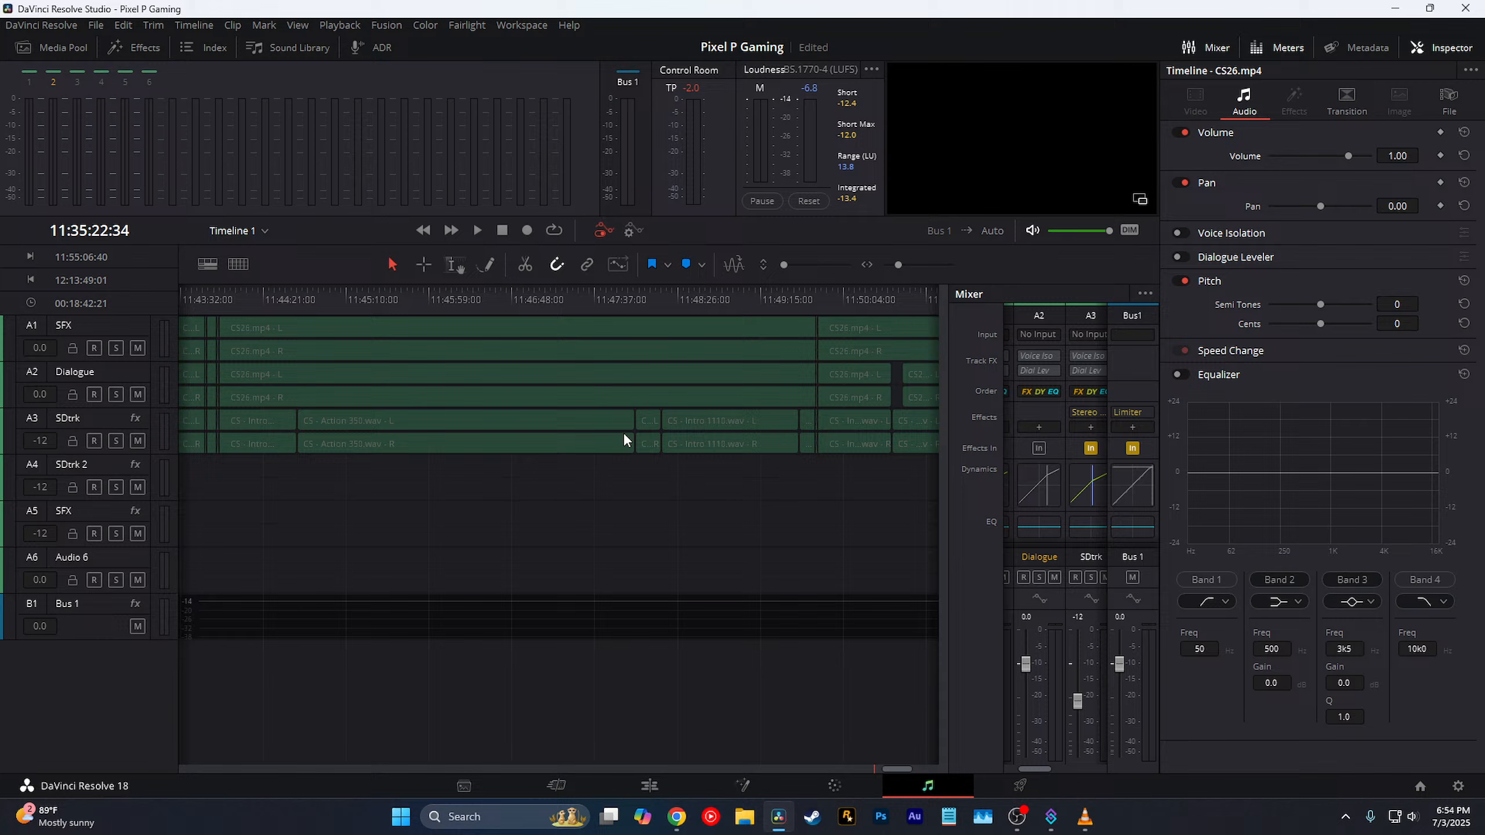
left_click(528, 379)
key("alt+v")
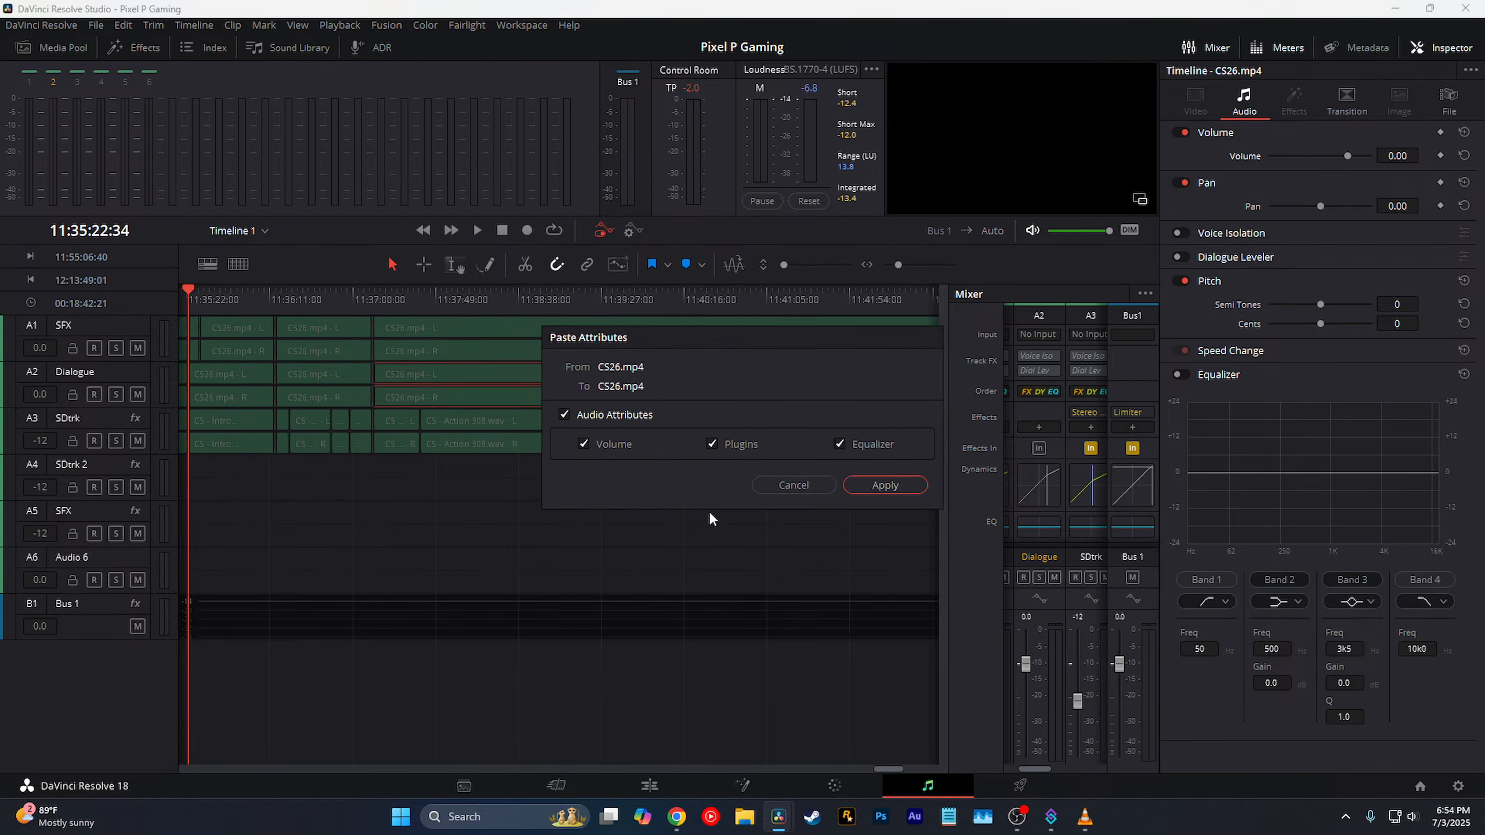
left_click(885, 485)
left_click(638, 378)
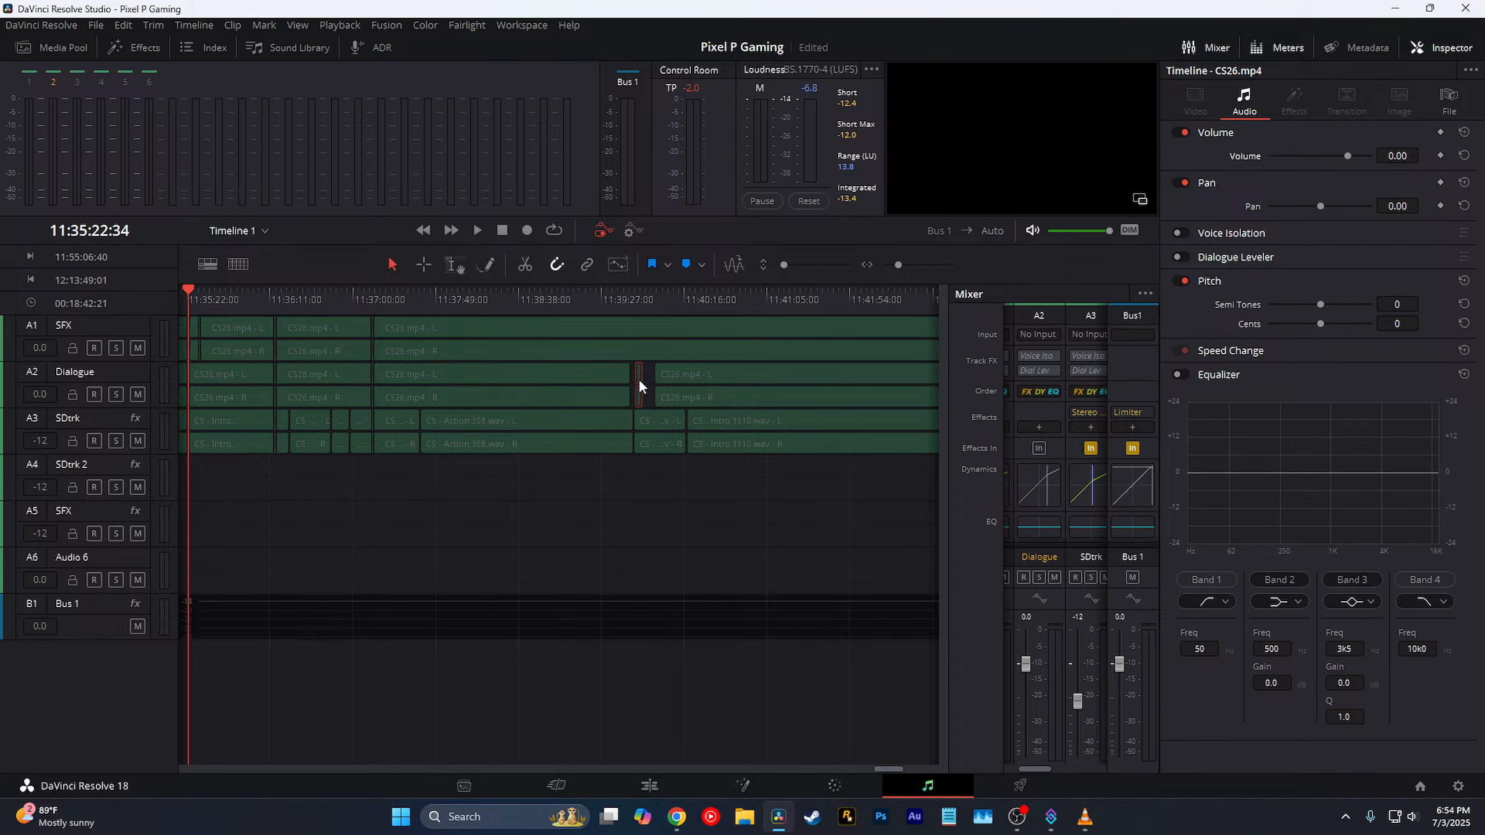
key("alt+v")
left_click(885, 485)
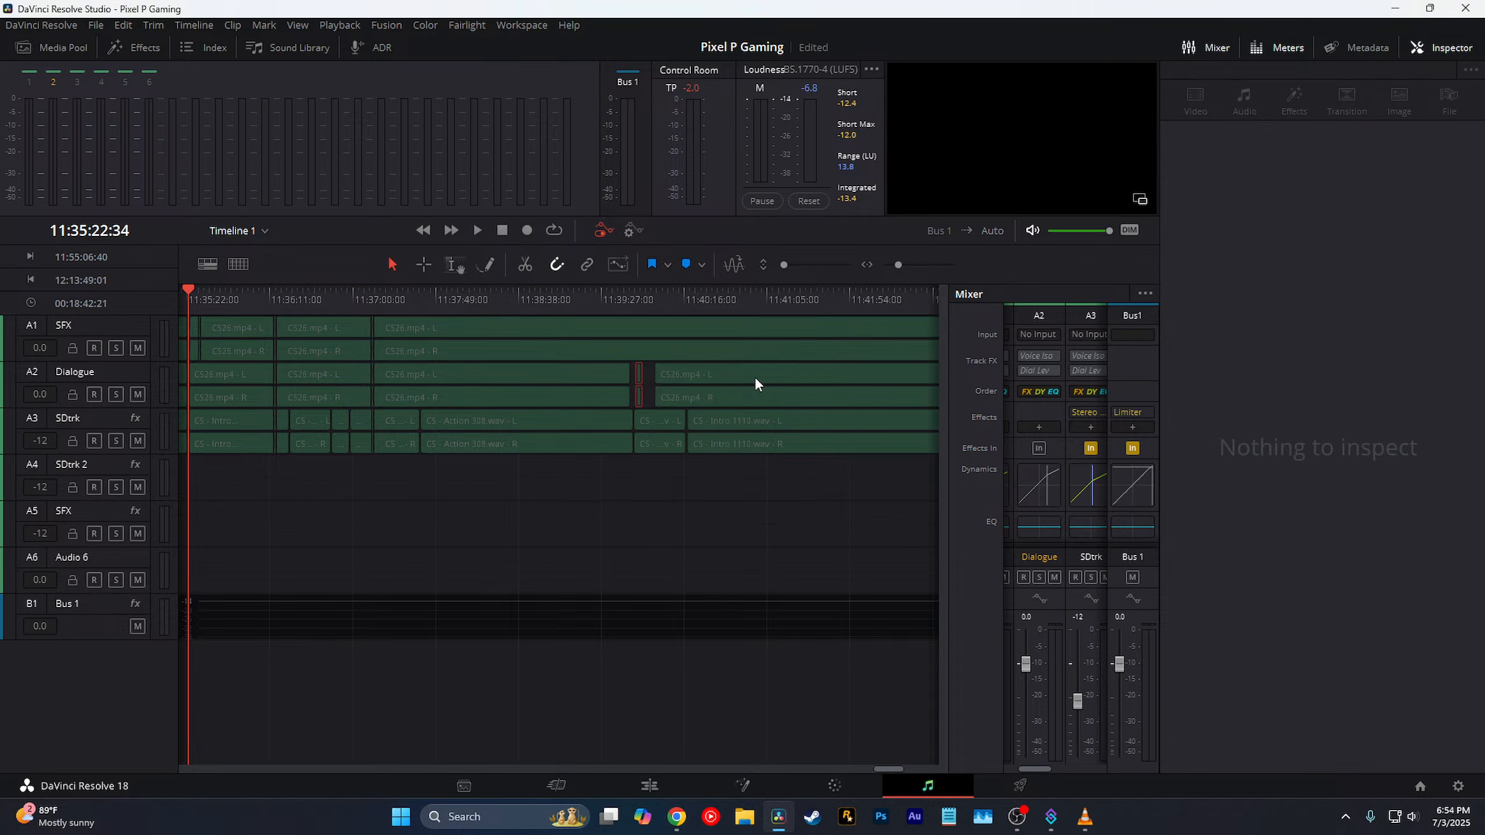
Step: Try pasting the audio attributes onto the CS26.mp4 dialogue clip starting at about 11:40:00 and undo the last paste
left_click(754, 384)
key("alt+v")
left_click(885, 486)
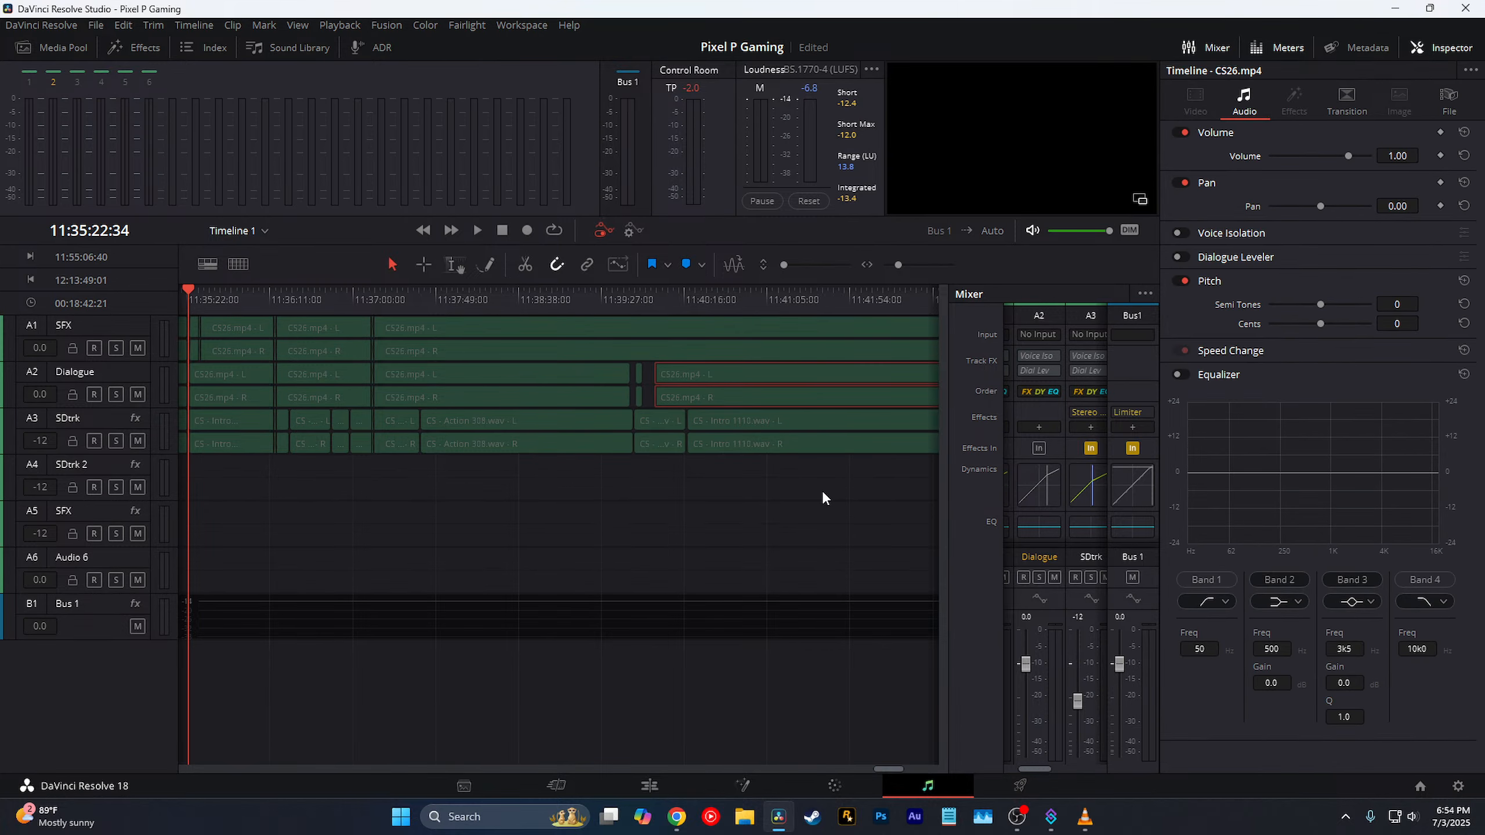
scroll(806, 492, "right", 5)
key("ctrl+z")
key("ctrl+equal")
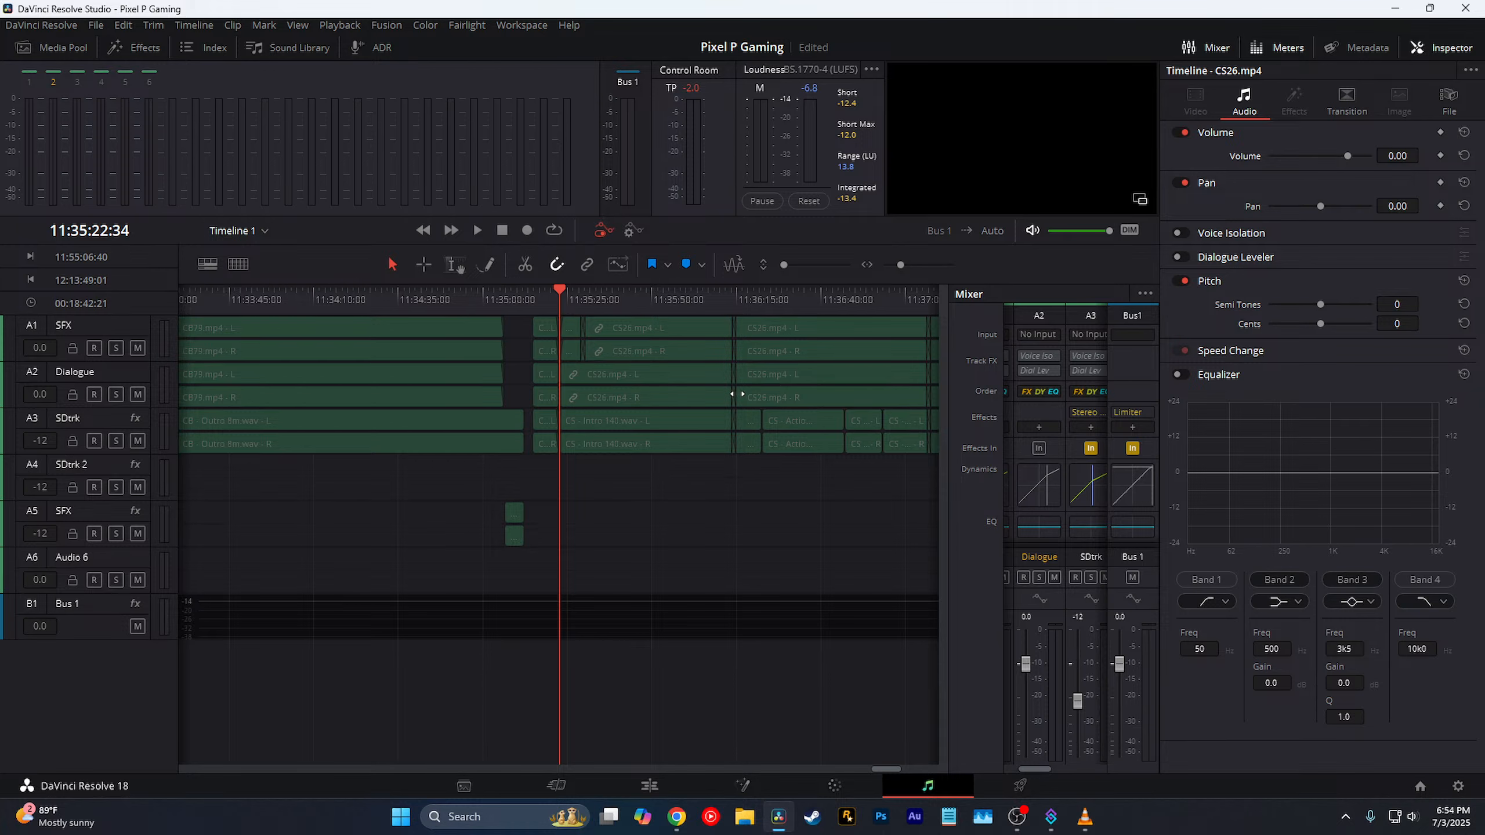
key("ctrl+minus")
key("ctrl+equal")
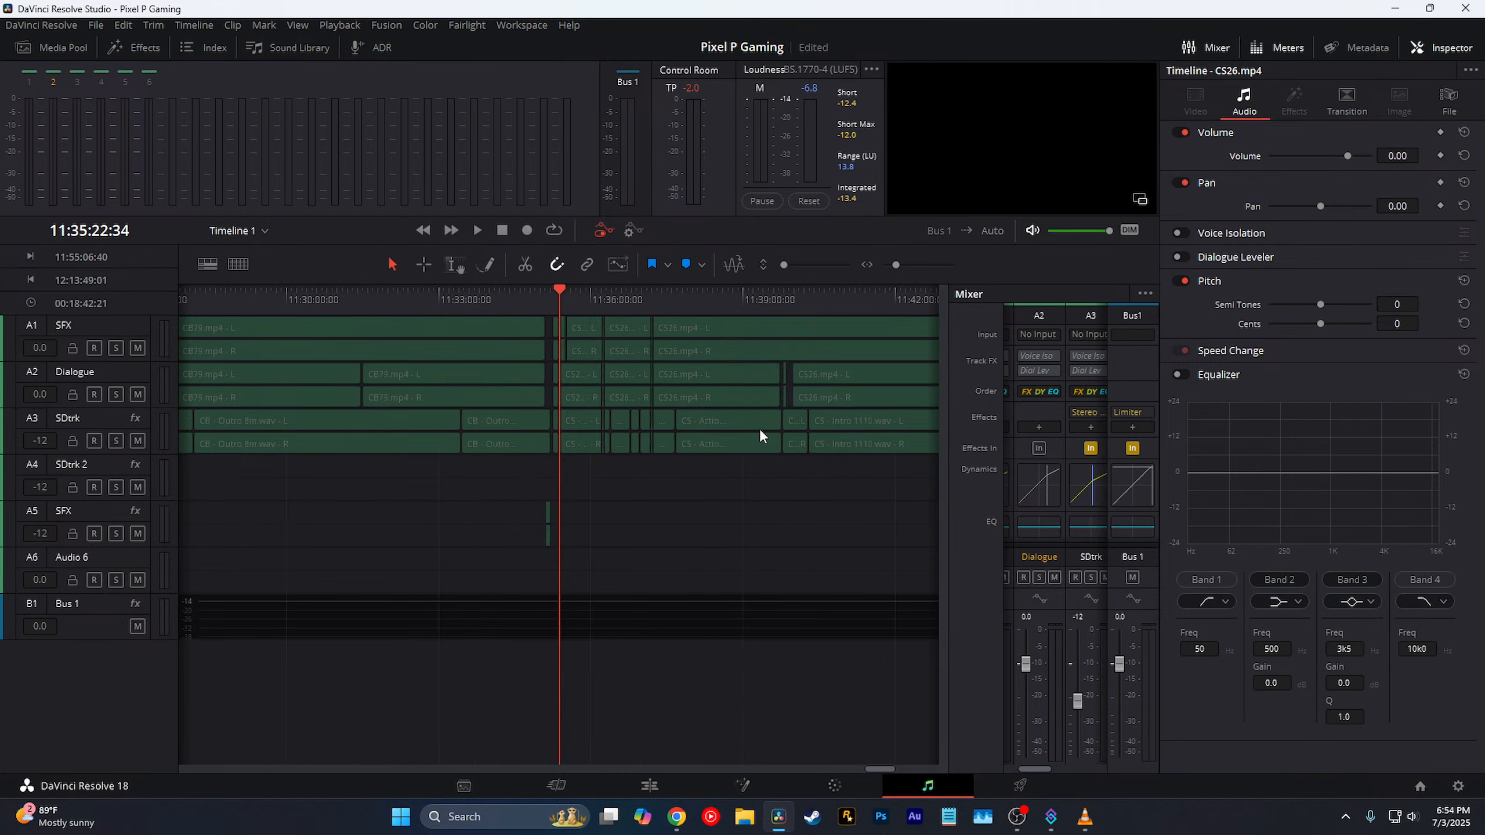
Step: Paste the volume, plugins and equalizer attributes onto the short CS26.mp4 dialogue clip just before 11:35:22
left_click(545, 373)
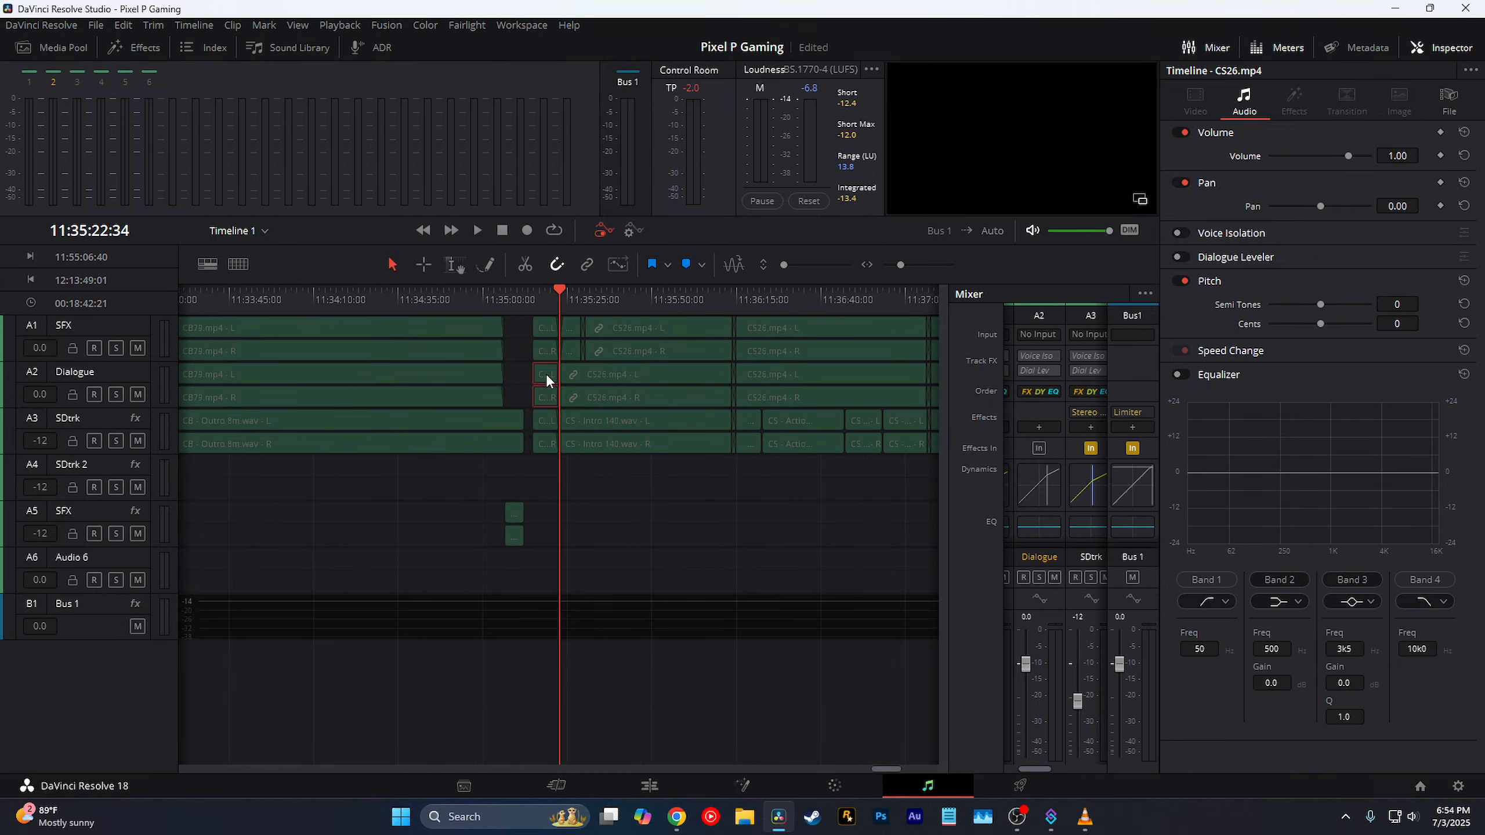
key("alt+v")
left_click(866, 490)
Step: Check the volume setting of the CS26.mp4 dialogue clips from about 11:35:22 up to 11:49:00
left_click(598, 374)
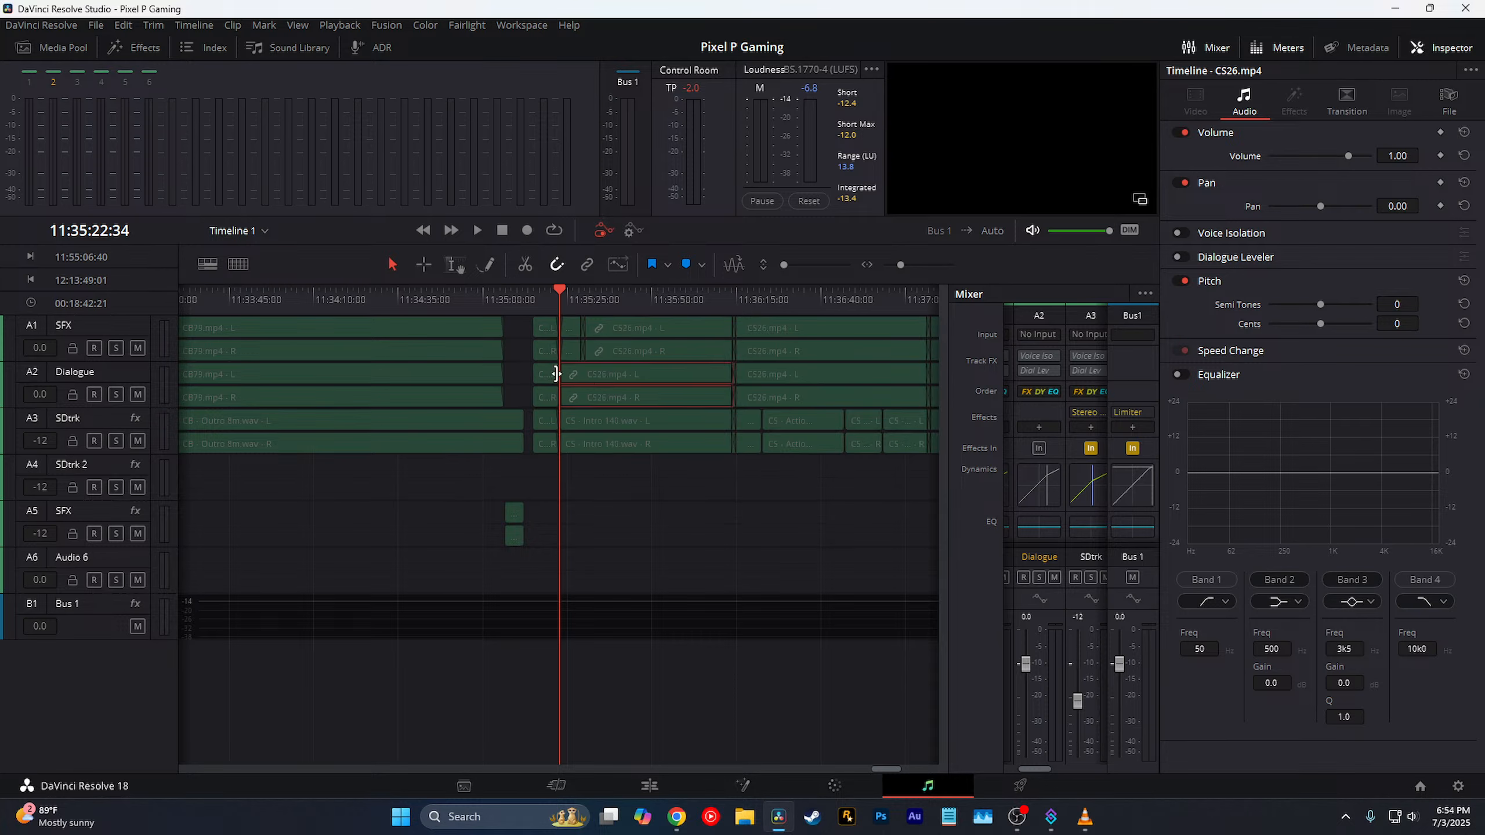
key("ctrl+minus")
key("ctrl+minus")
left_click(696, 376)
key("ctrl+minus")
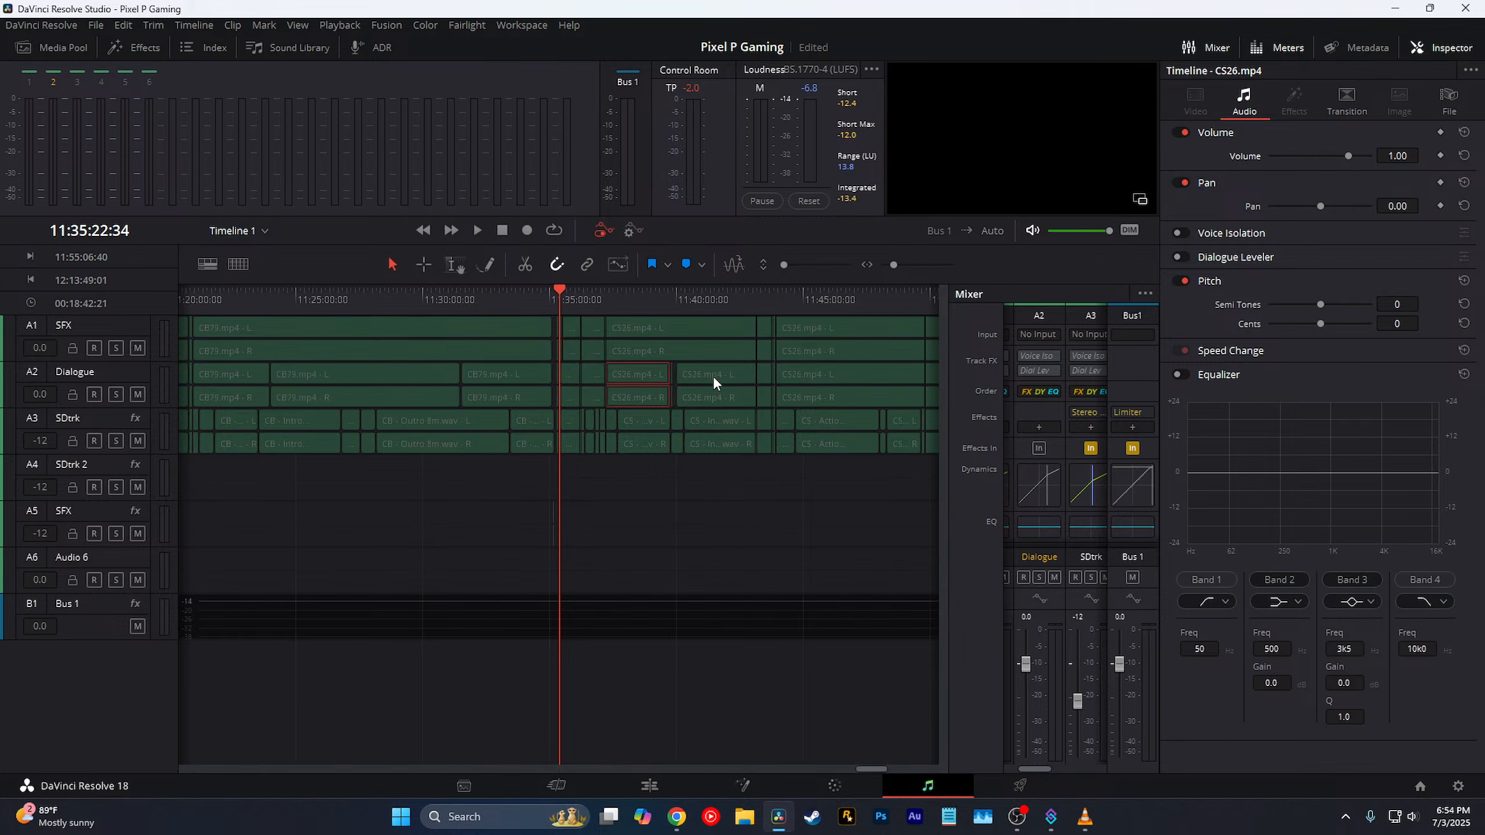
key("ctrl+minus")
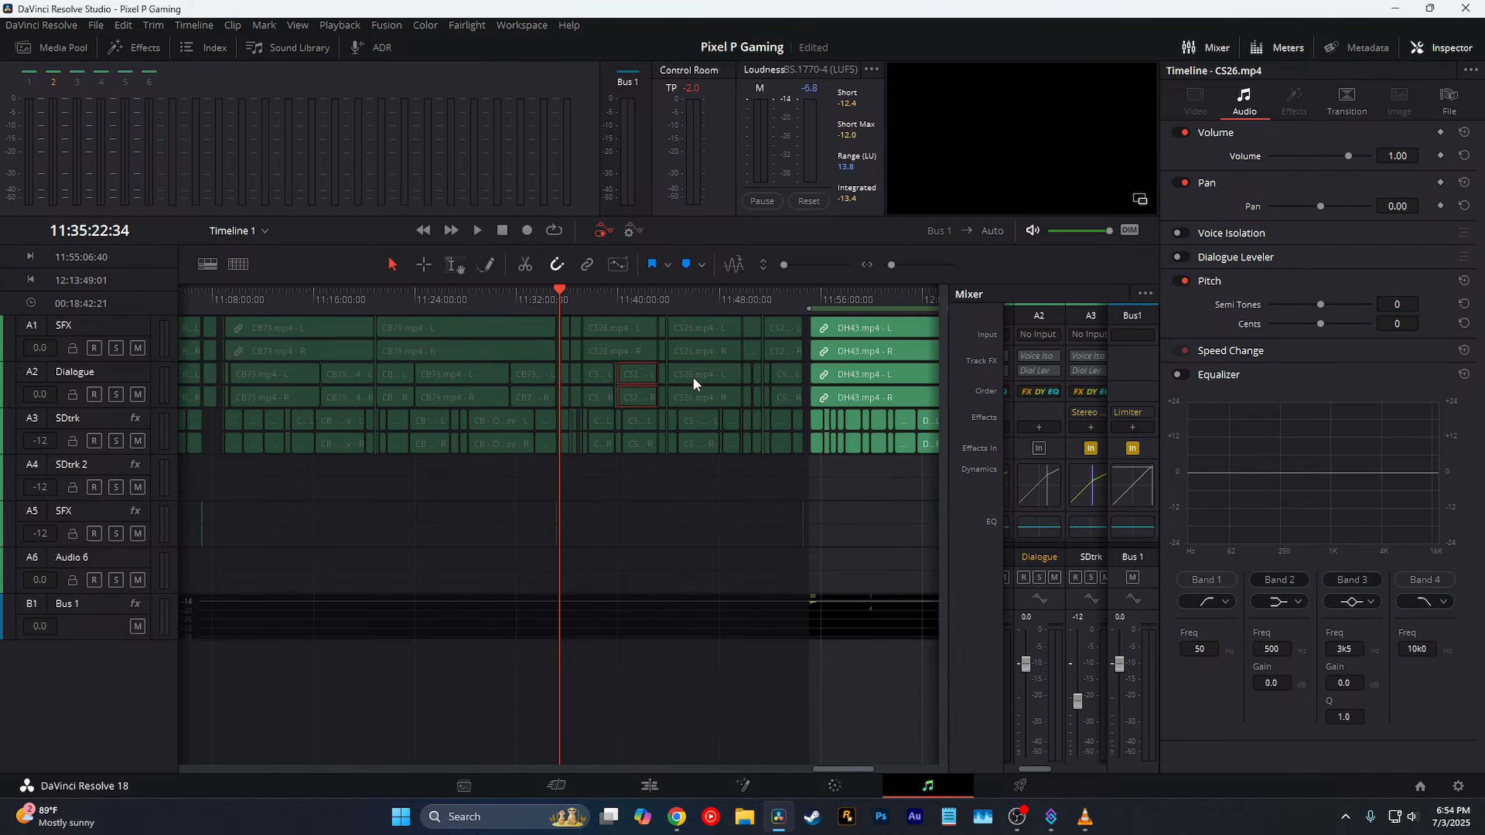
key("ctrl+equal")
key("ctrl+equal")
key("ctrl+minus")
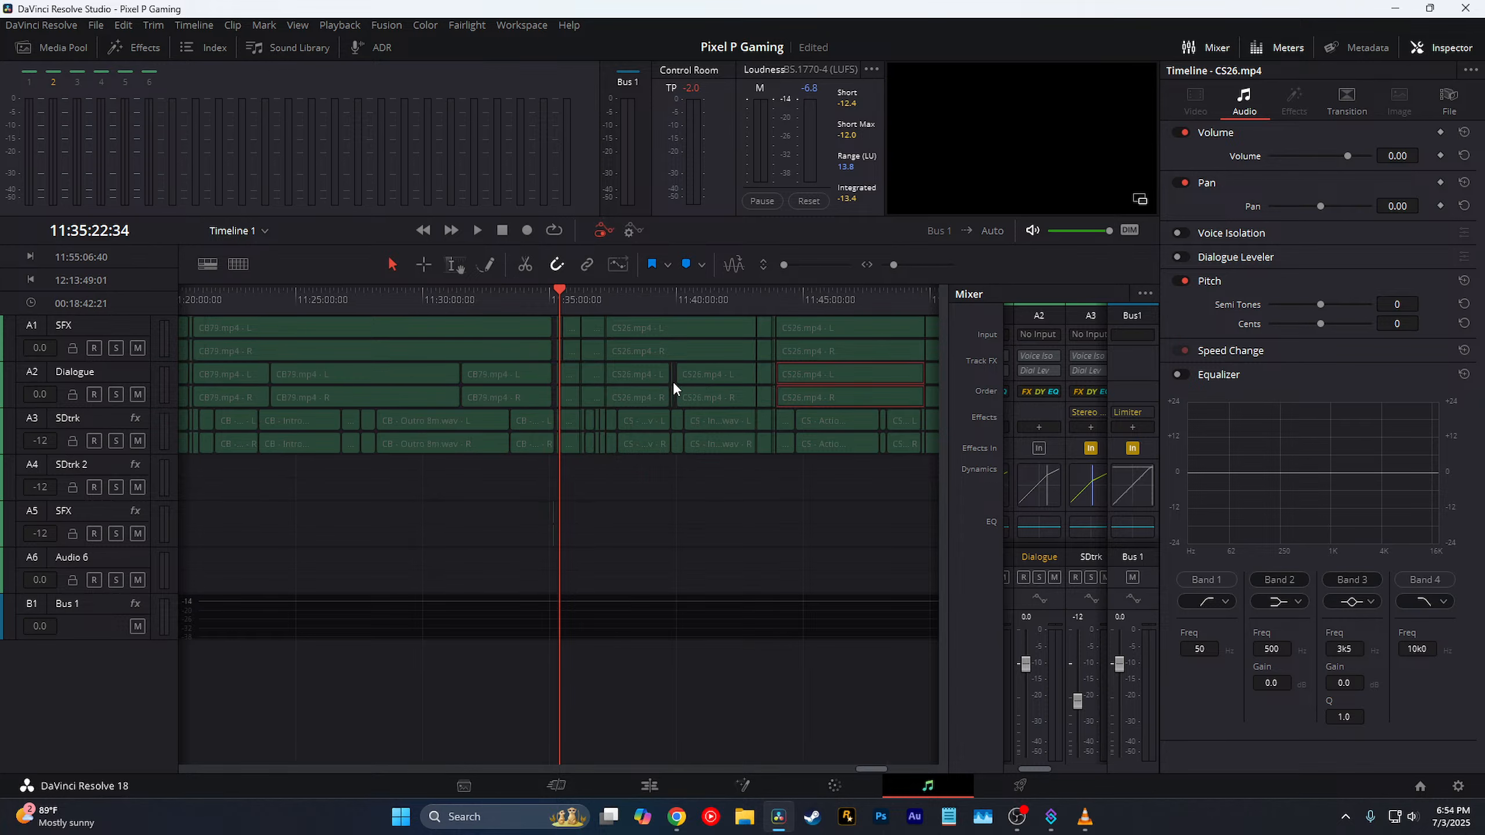
left_click(763, 373)
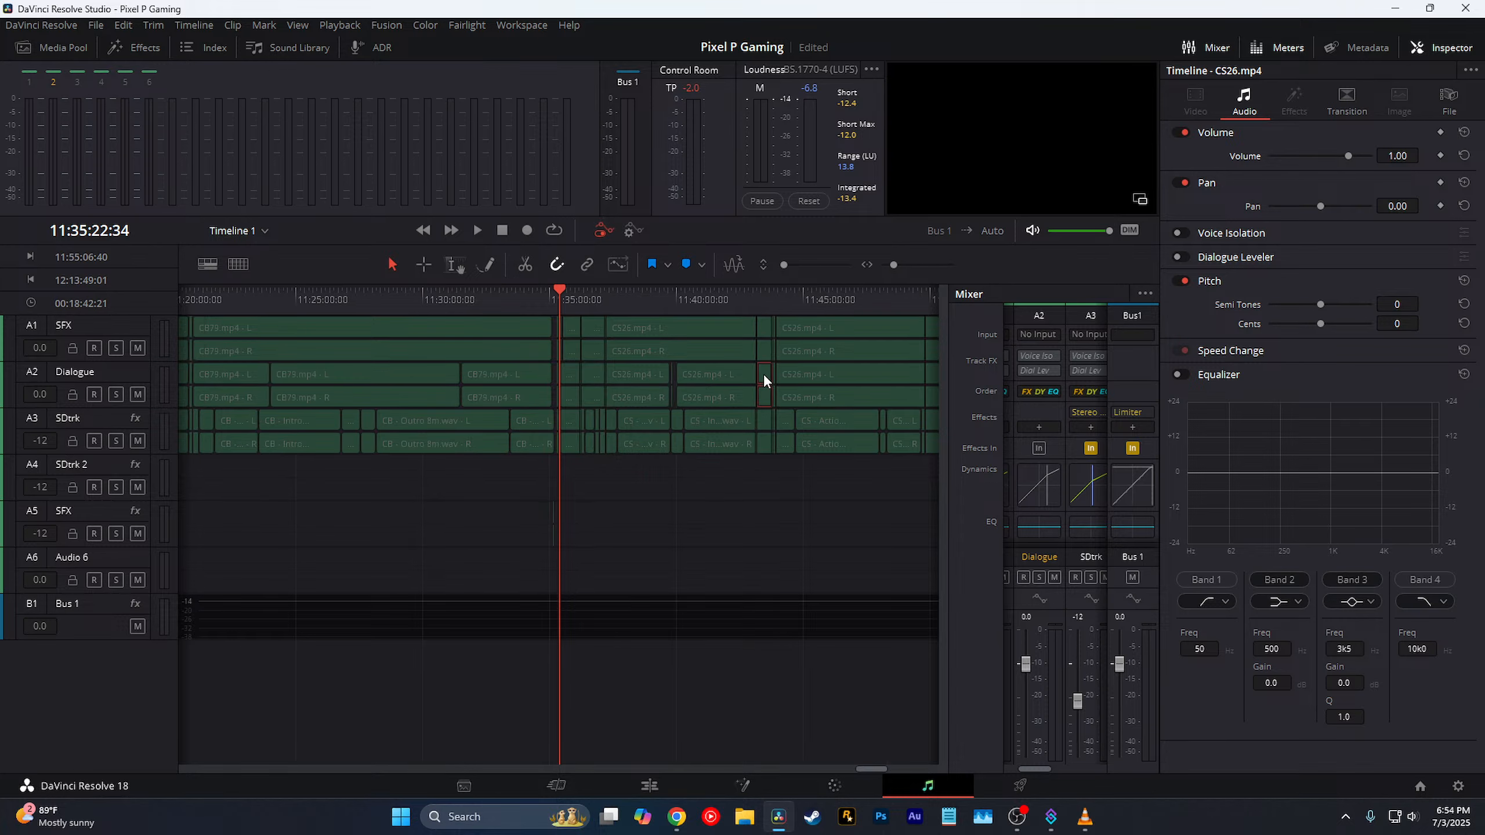
key("ctrl+equal")
key("ctrl+minus")
key("ctrl+minus")
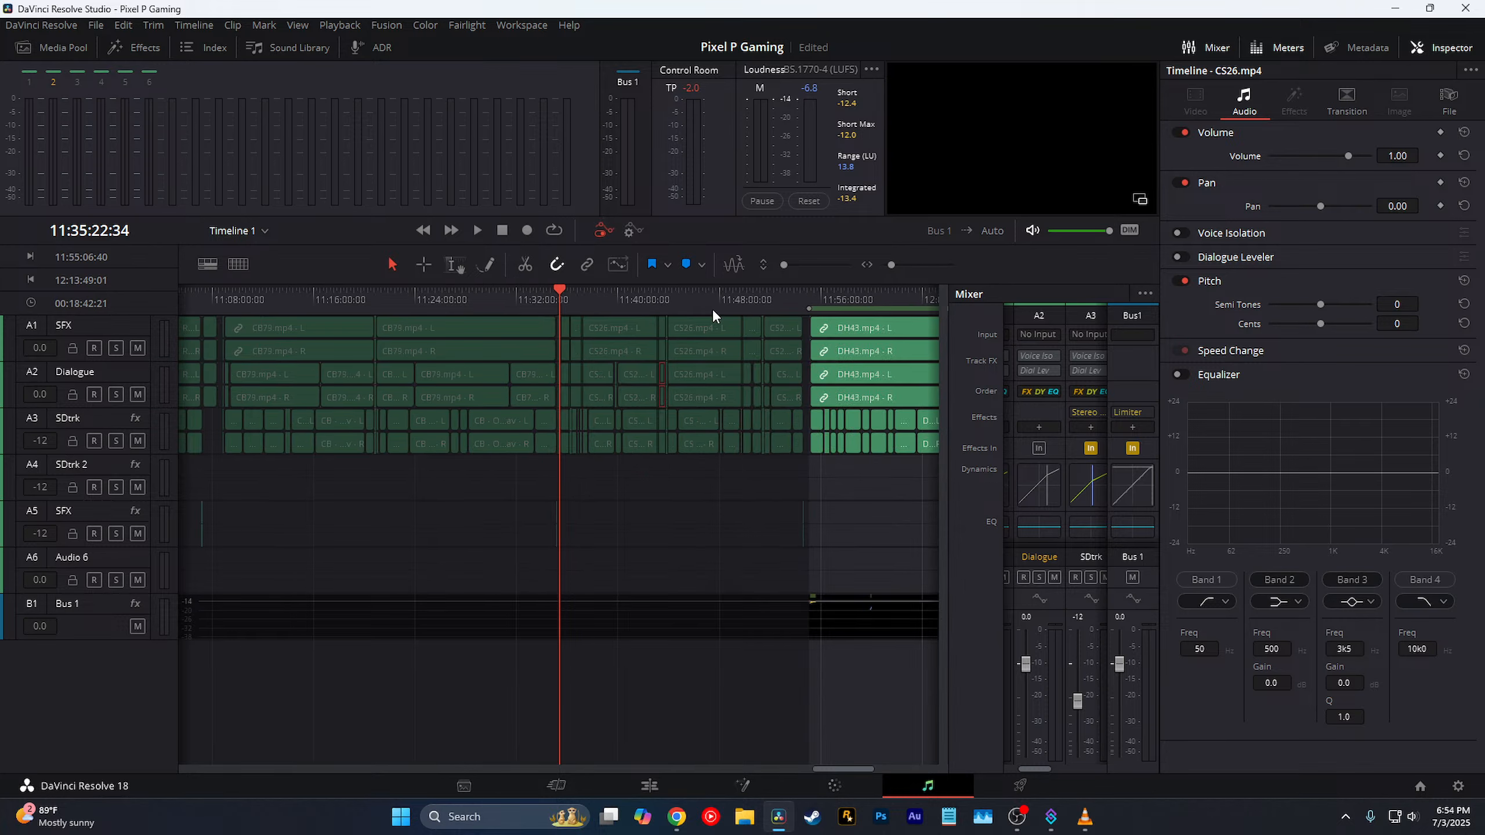
Step: Paste the copied audio attributes onto the long CS26.mp4 dialogue clip starting at about 11:43:54
left_click(665, 300)
key("ctrl+equal")
key("ctrl+equal")
key("ctrl+equal")
key("ctrl+equal")
key("ctrl+equal")
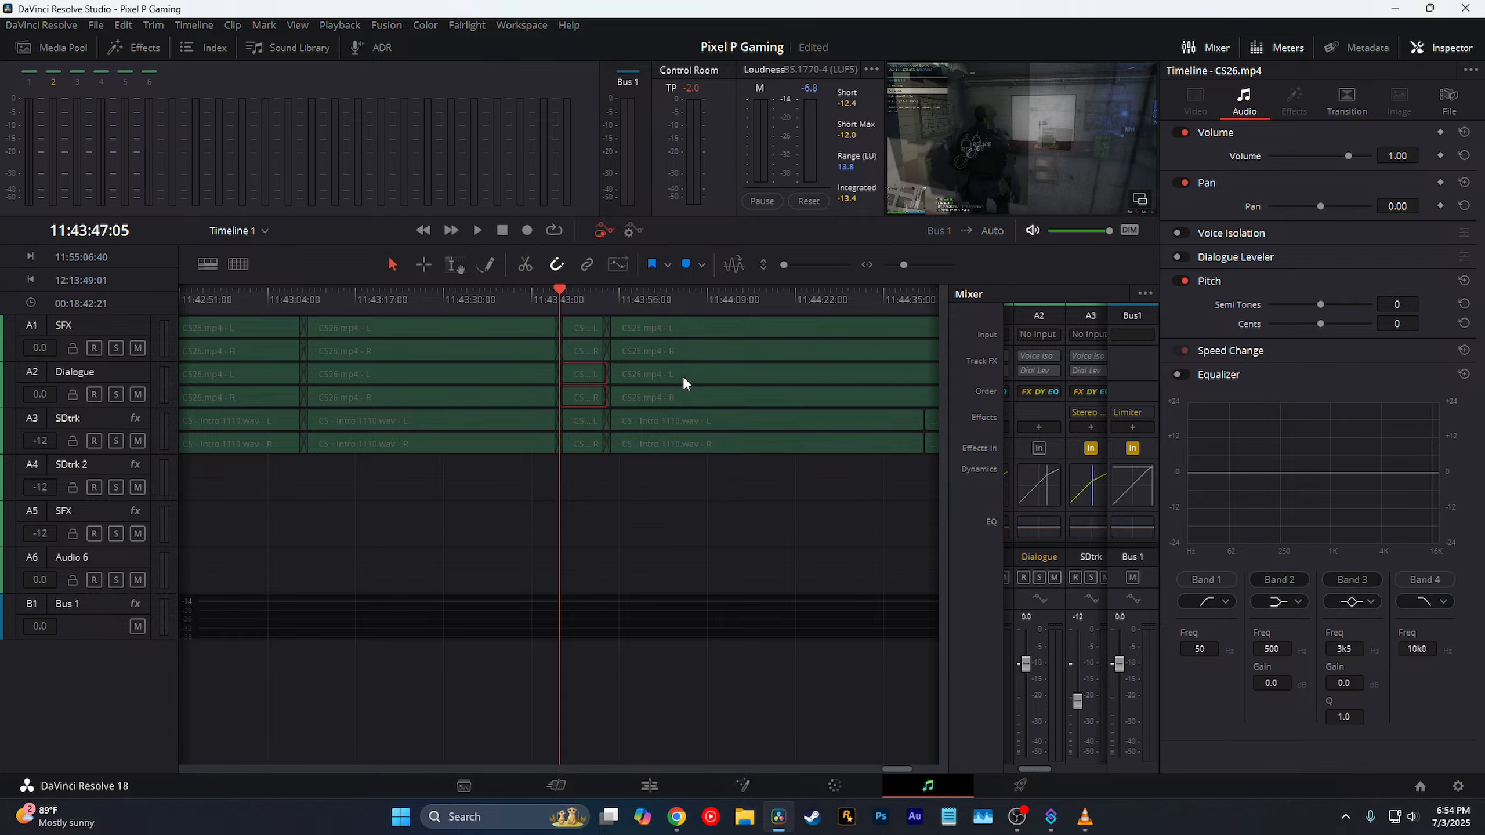
left_click(682, 375)
key("alt+v")
left_click(858, 486)
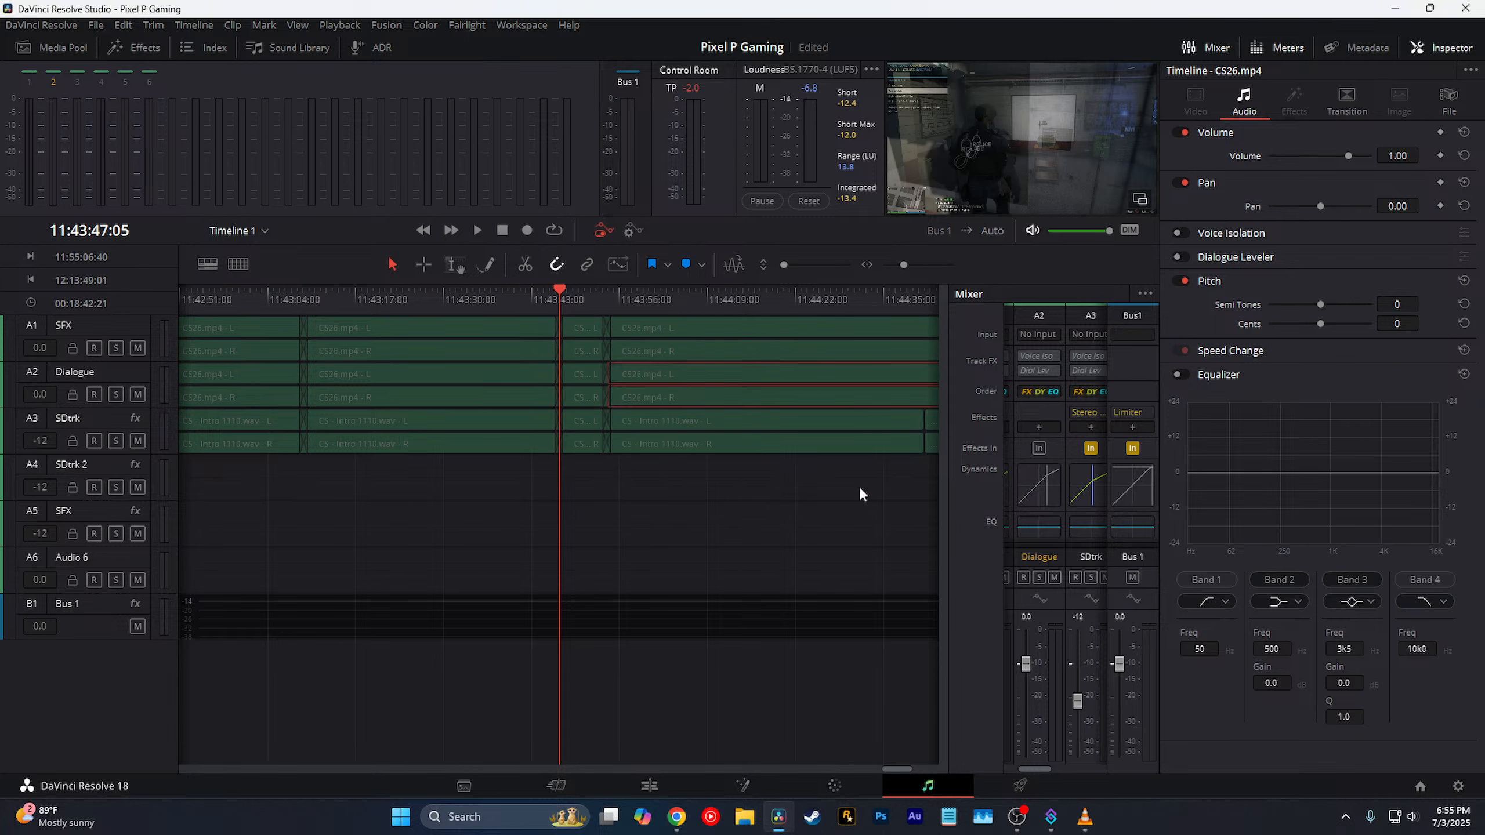
Step: Paste the copied audio attributes onto the CS26.mp4 dialogue clip starting at about 11:49:50
key("ctrl+minus")
key("ctrl+minus")
key("ctrl+minus")
key("ctrl+minus")
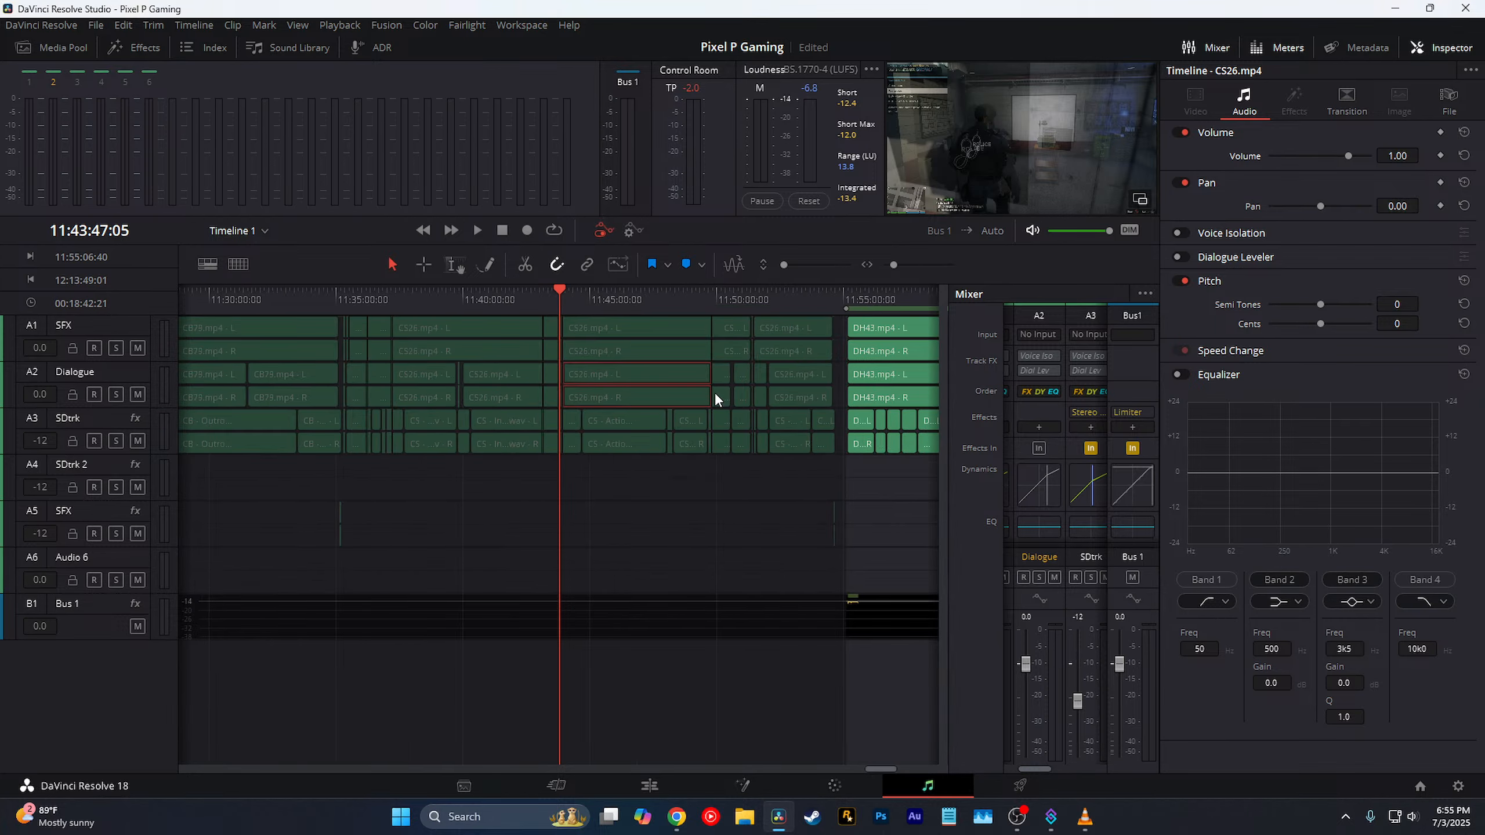
left_click(719, 375)
key("ctrl+equal")
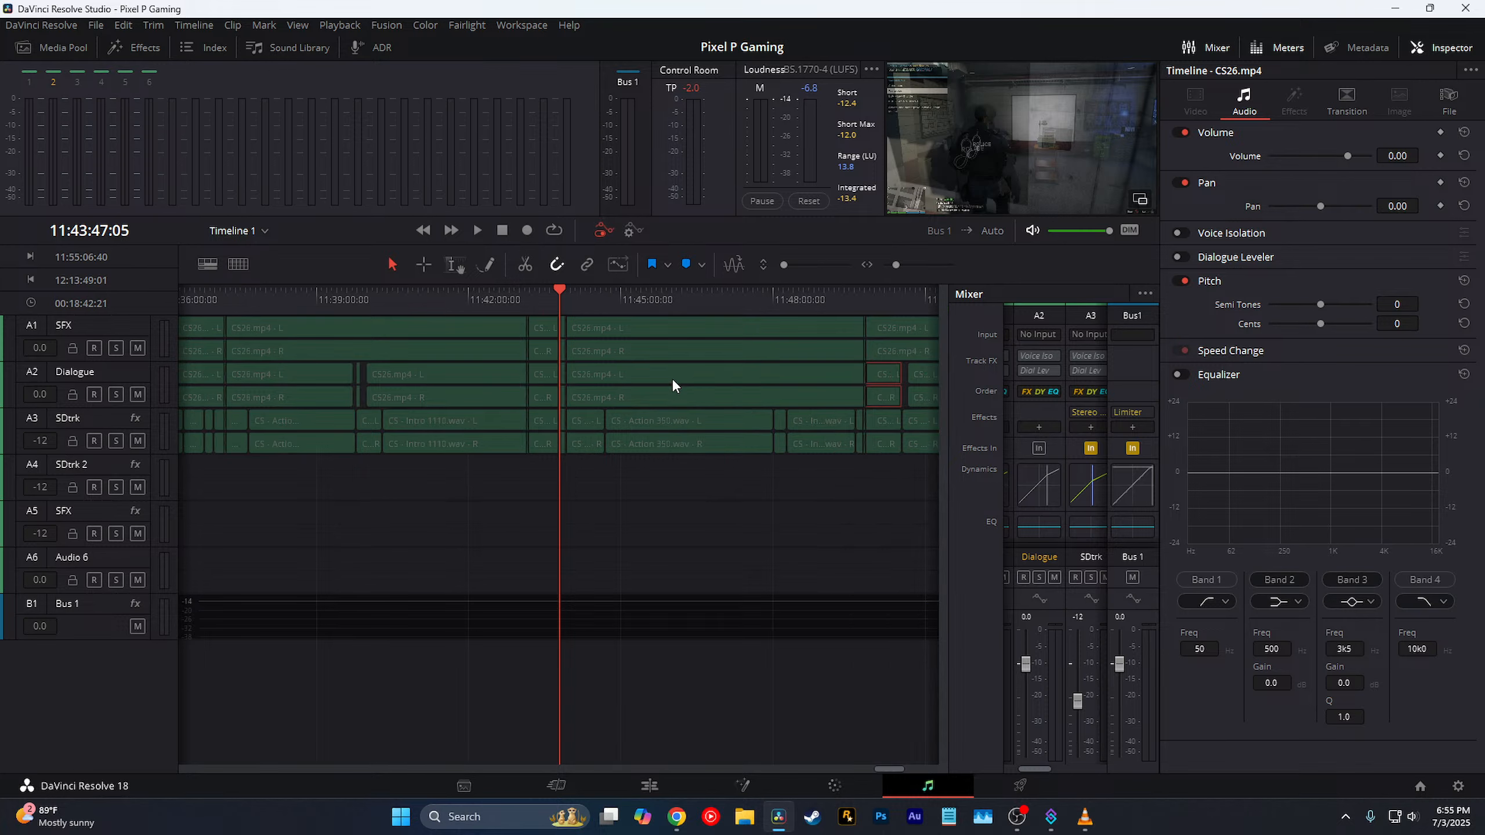
left_click(864, 297)
key("ctrl+equal")
key("Up")
key("Up")
left_click(589, 304)
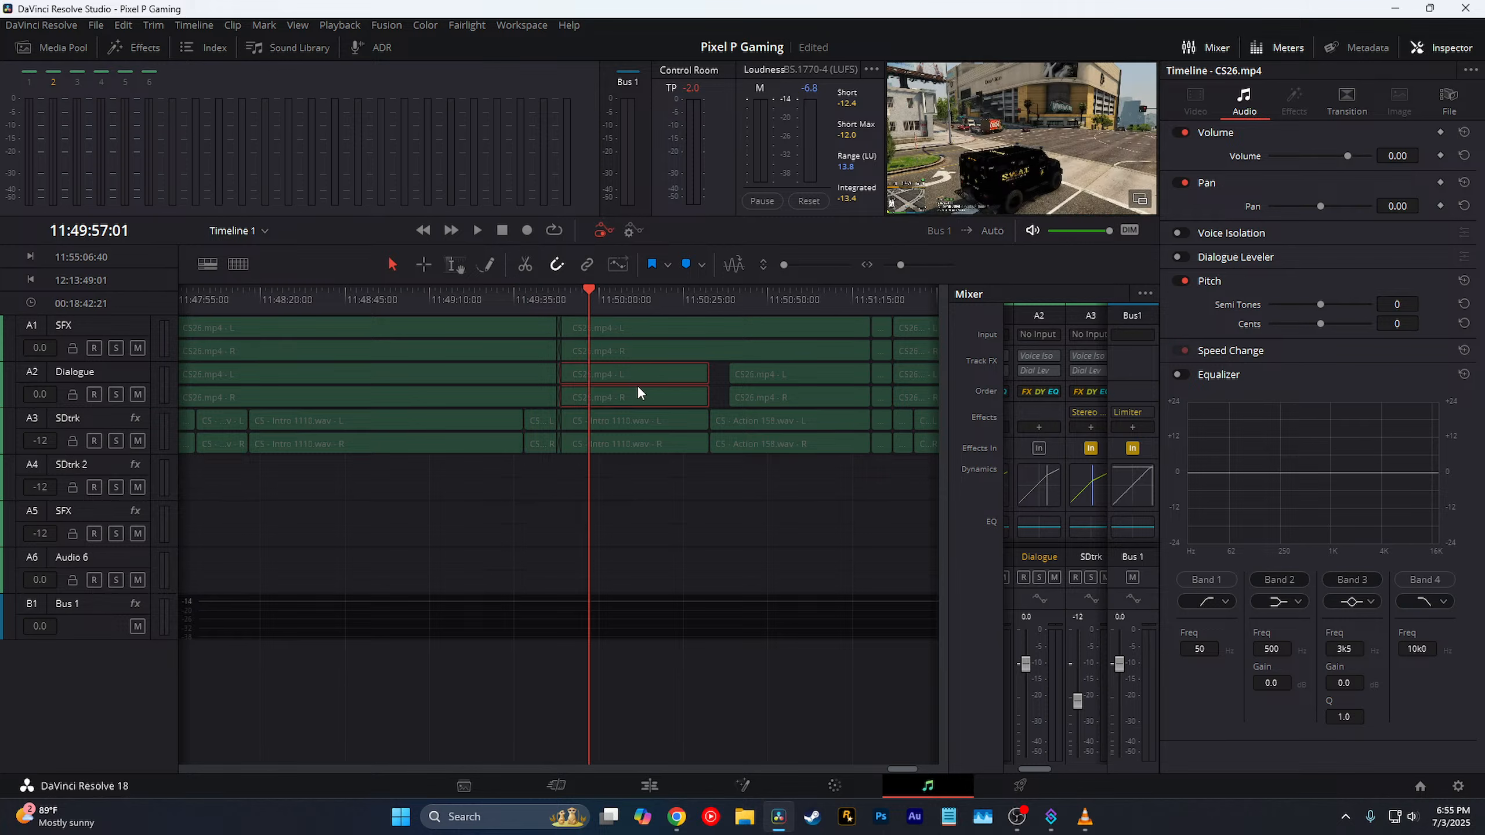
key("alt+v")
left_click(883, 485)
Step: Paste the volume, plugins and equalizer attributes onto the next four CS26.mp4 dialogue clips around 11:51:00 and check their volume
left_click_drag(750, 371, 561, 397)
key("alt+v")
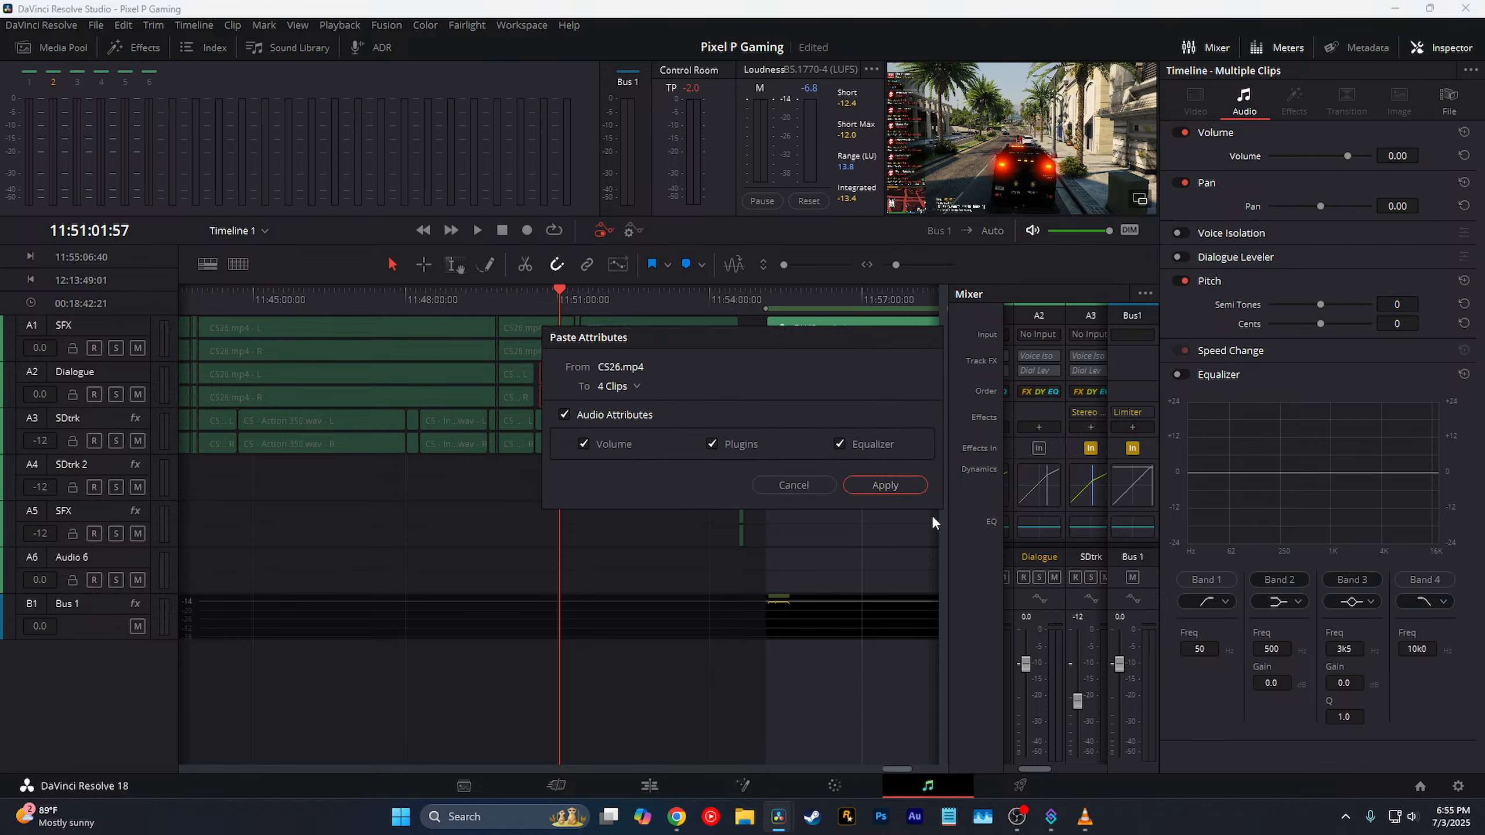
left_click(899, 487)
scroll(759, 457, "up", 1)
left_click(645, 298)
left_click(702, 377)
left_click(826, 374)
scroll(827, 377, "down", 3)
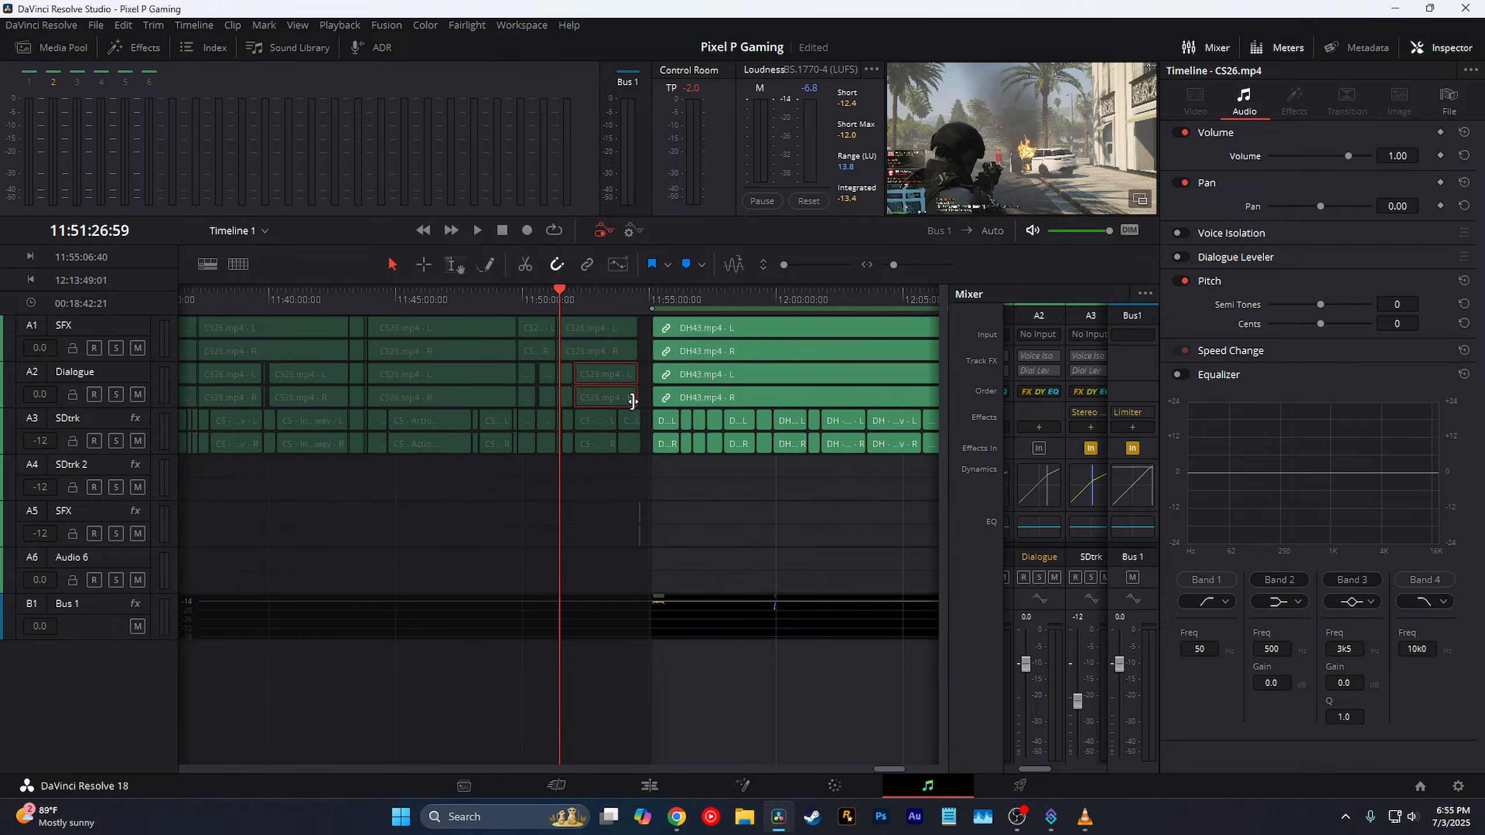
scroll(633, 404, "down", 2)
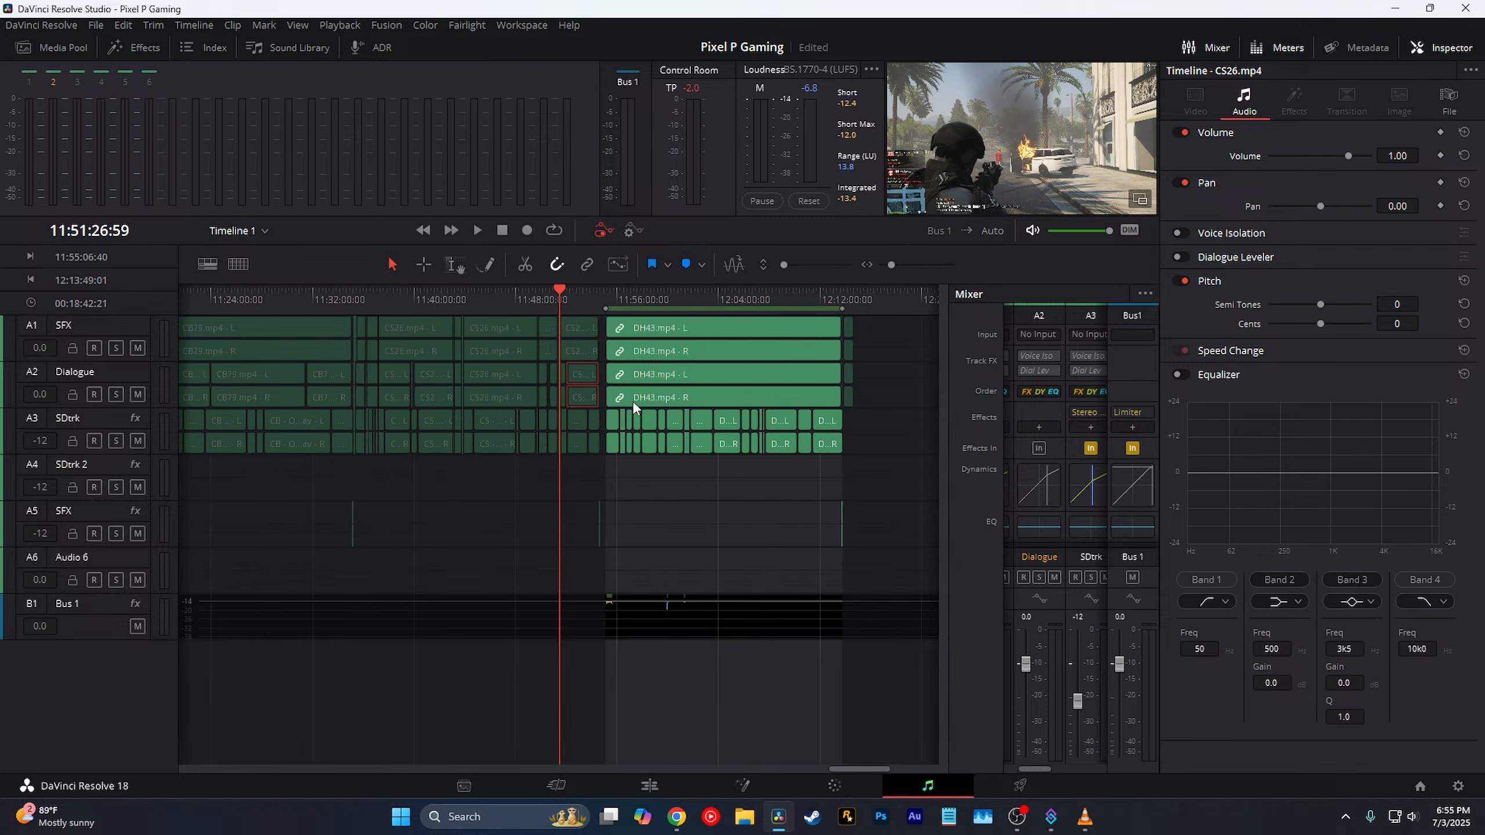
Step: Inspect the audio settings of the DH43.mp4 dialogue clip around 11:57:54
left_click(640, 301)
scroll(702, 383, "up", 1)
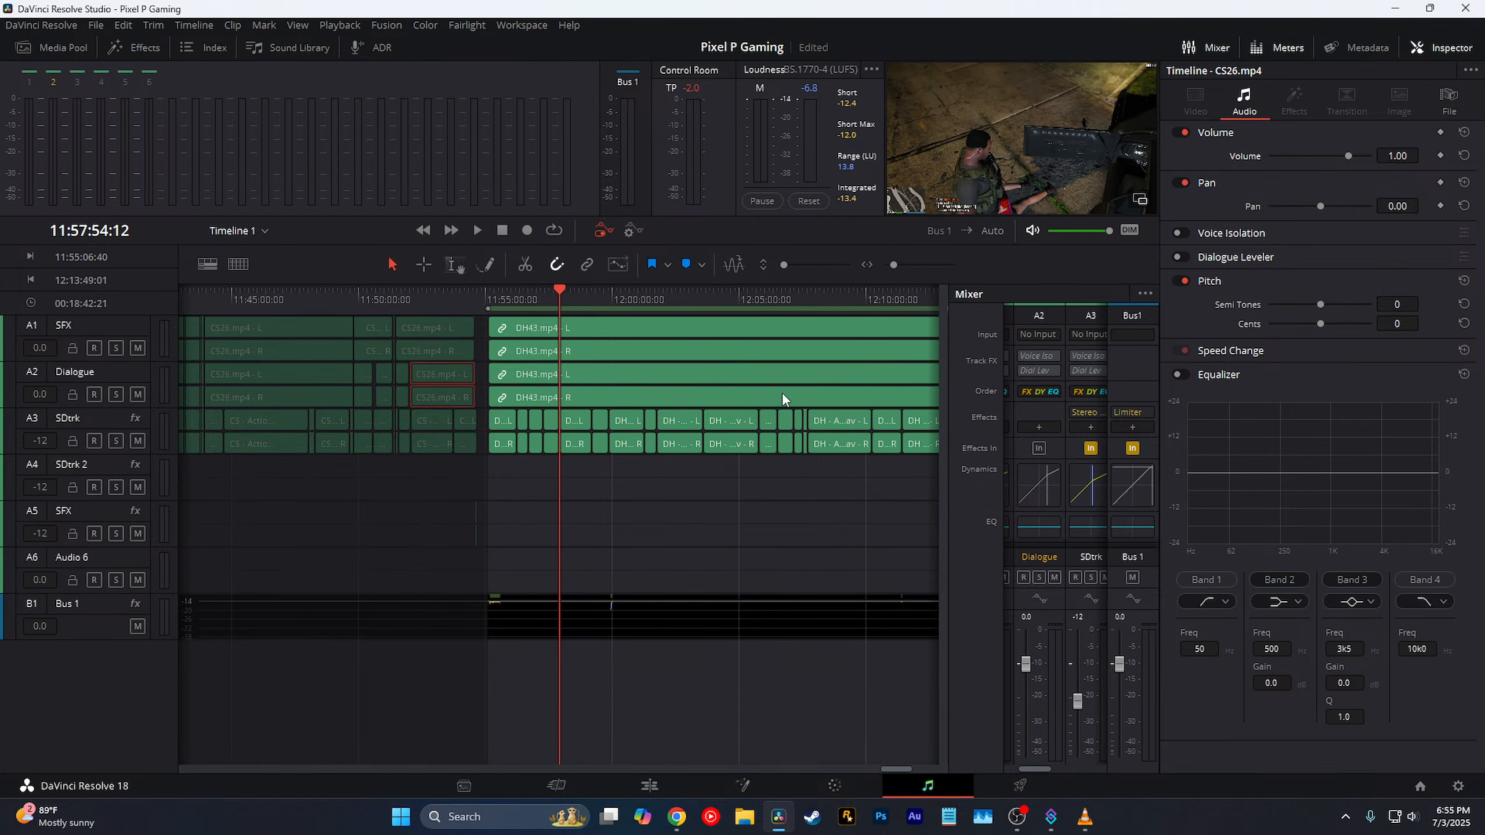
scroll(782, 393, "down", 1)
left_click(682, 372)
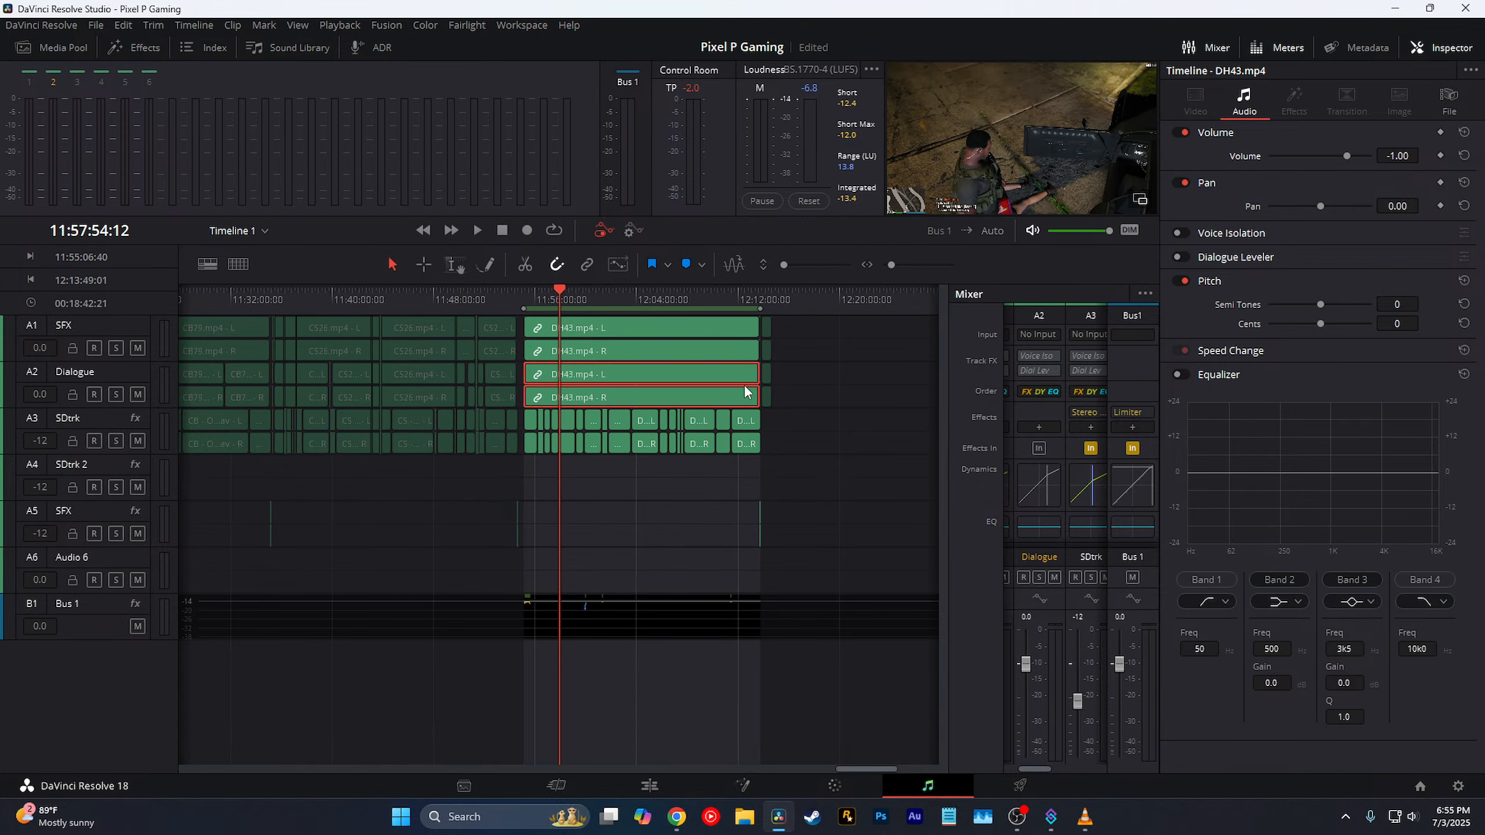
scroll(647, 361, "up", 1)
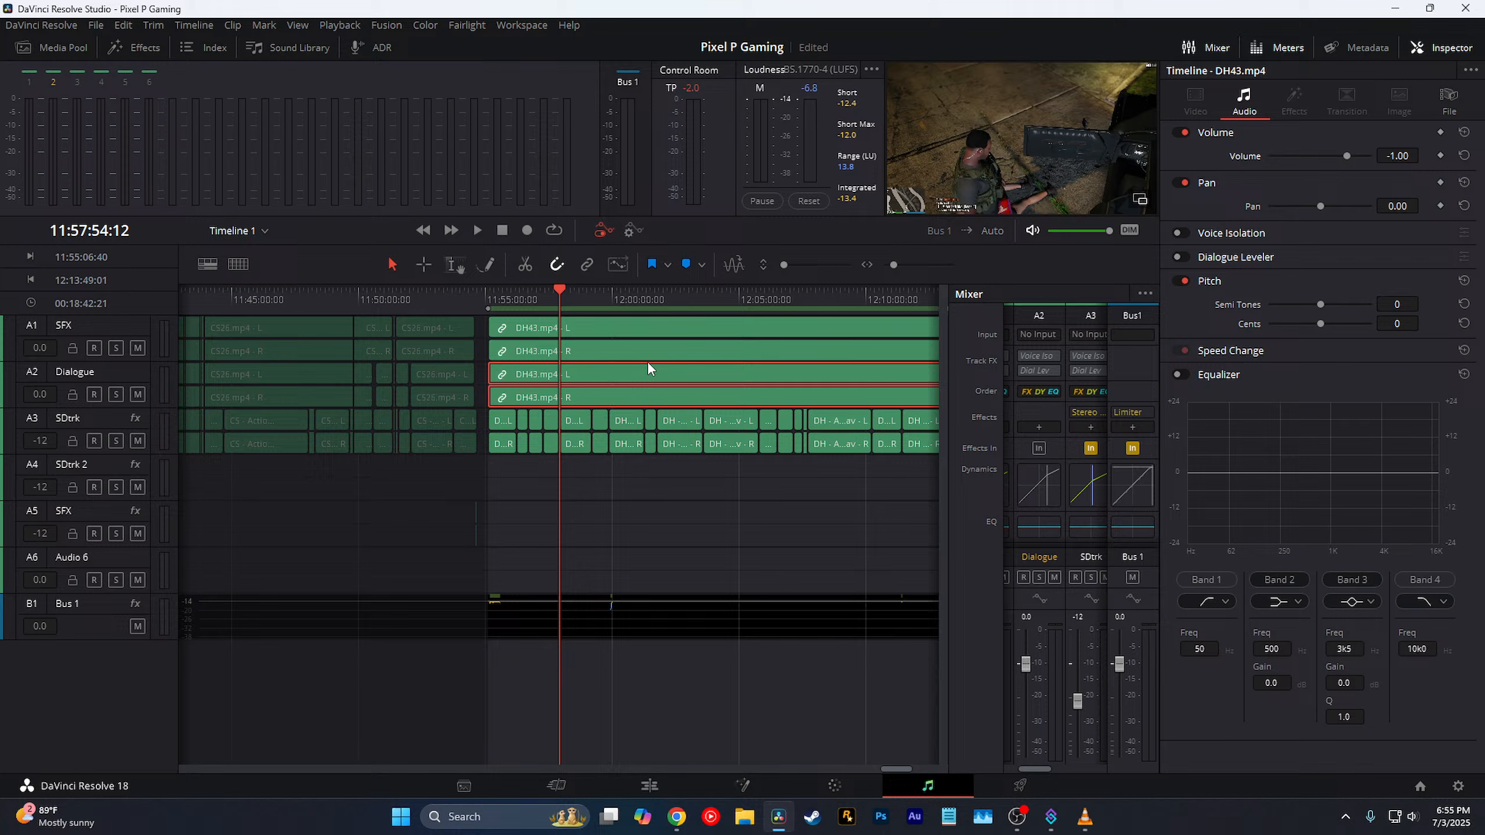
Step: Check the DH43.mp4 section's start at 11:55:06 and its end at 12:13:49, and view the SDtrk mixer channels
left_click(488, 300)
scroll(503, 309, "down", 3)
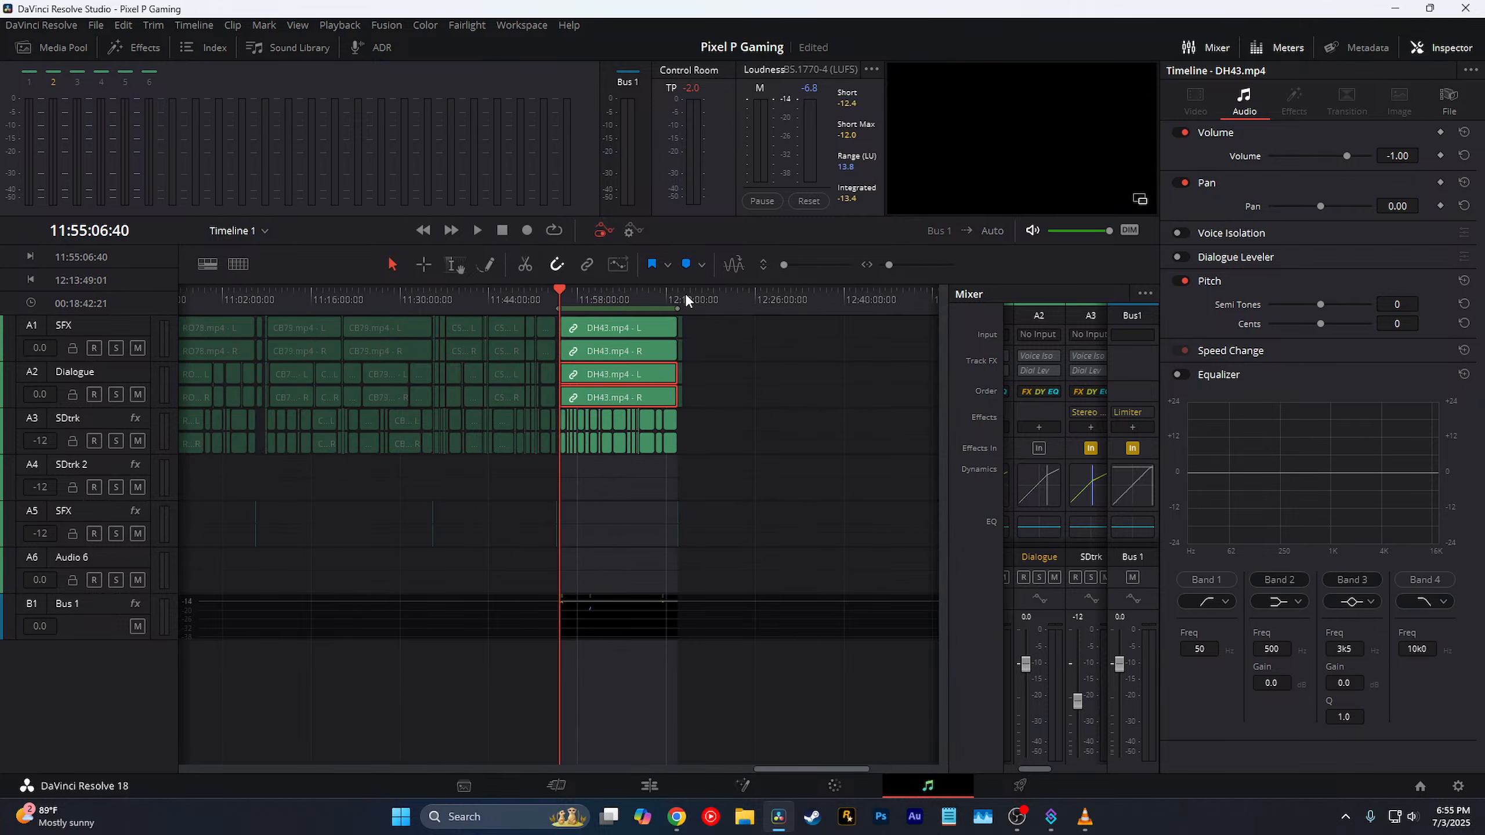
left_click(684, 295)
scroll(684, 295, "up", 3)
left_click(520, 301)
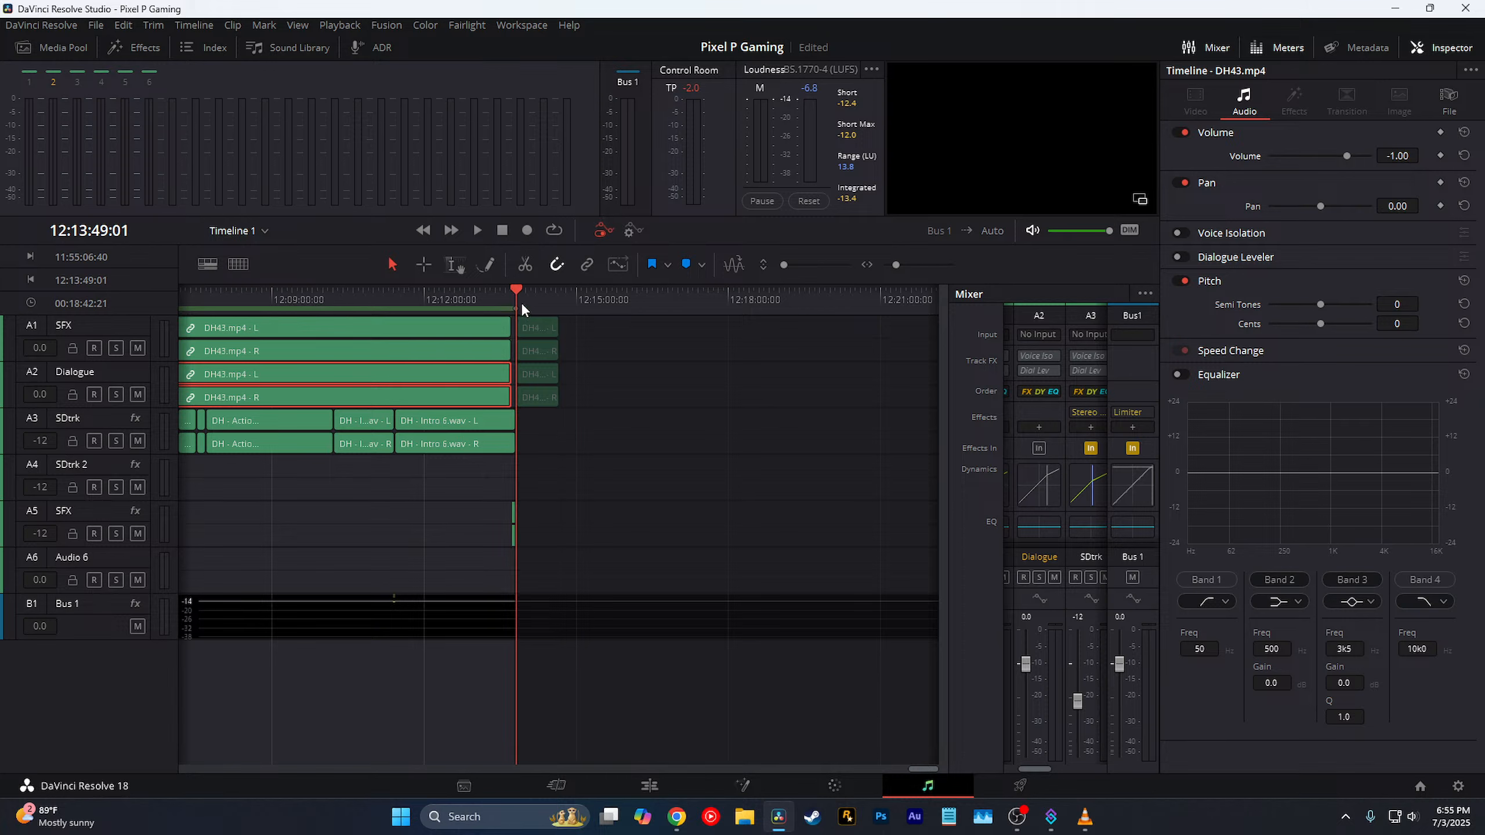
scroll(521, 302, "down", 3)
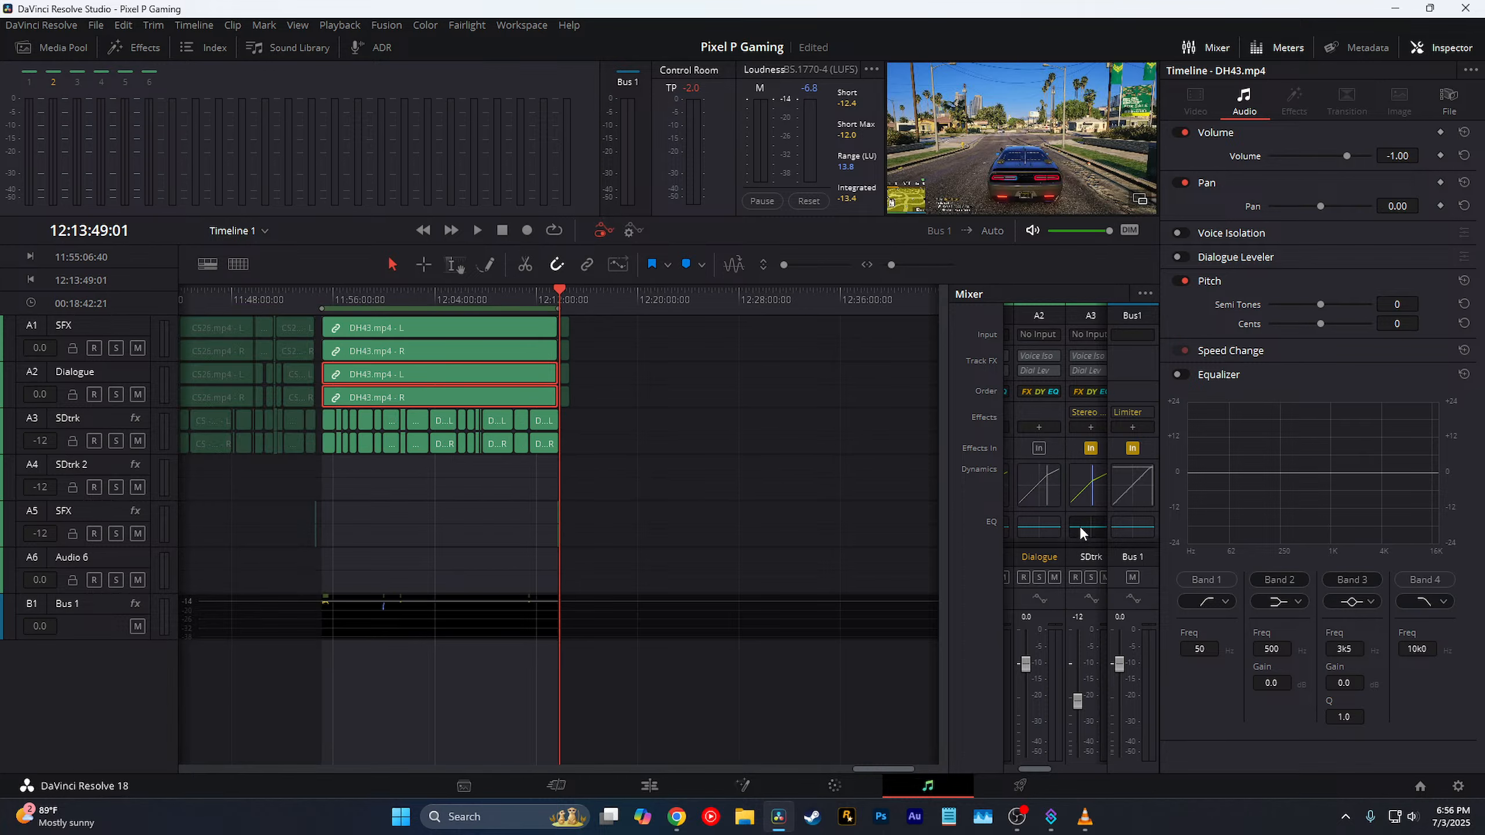
scroll(1043, 541, "right", 1)
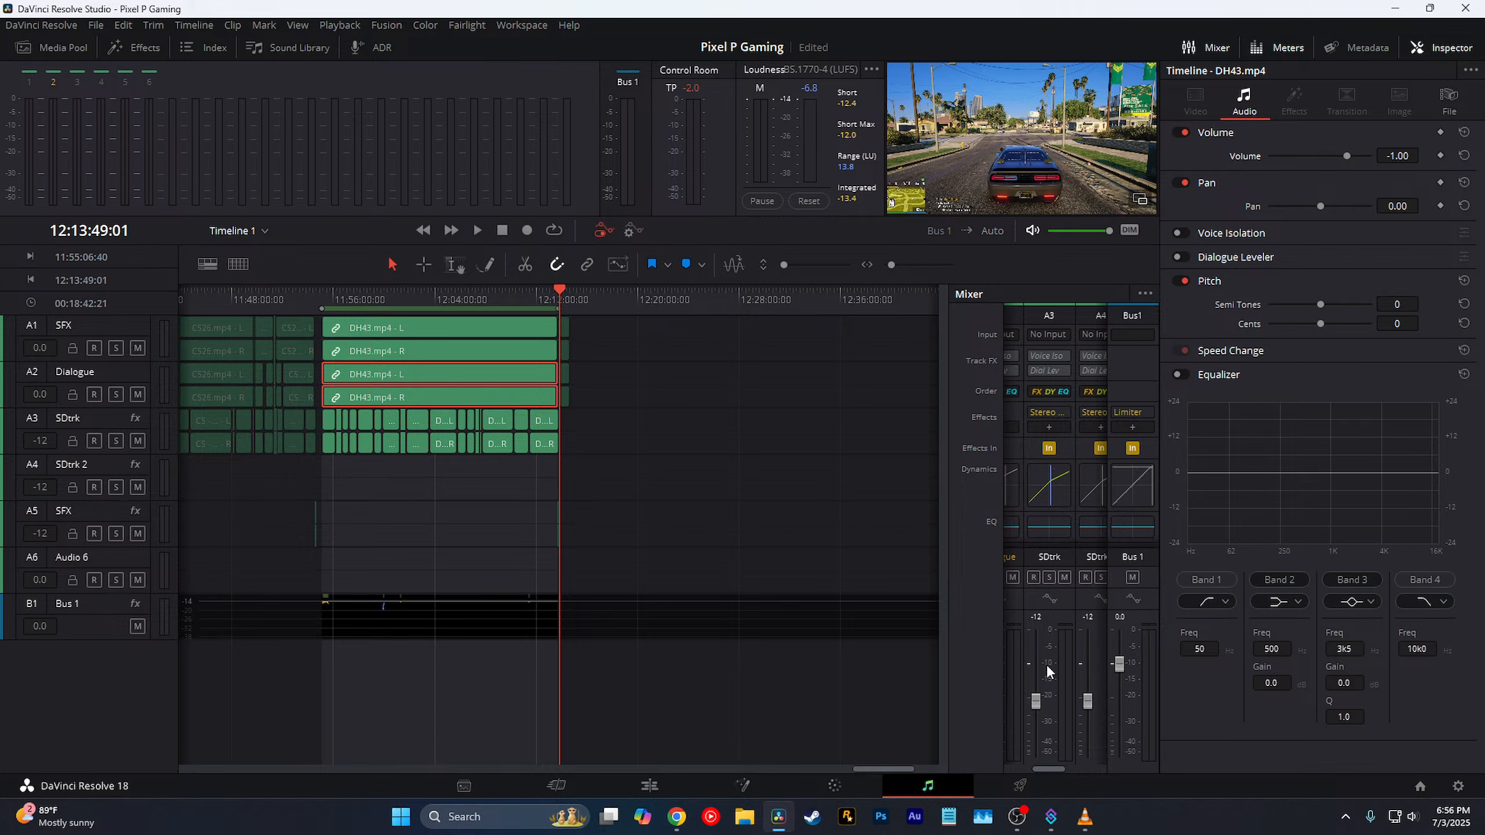
Step: Bounce the Bus 1 mix to the Audio 6 track and select the bounced clip
left_click(194, 24)
left_click(260, 111)
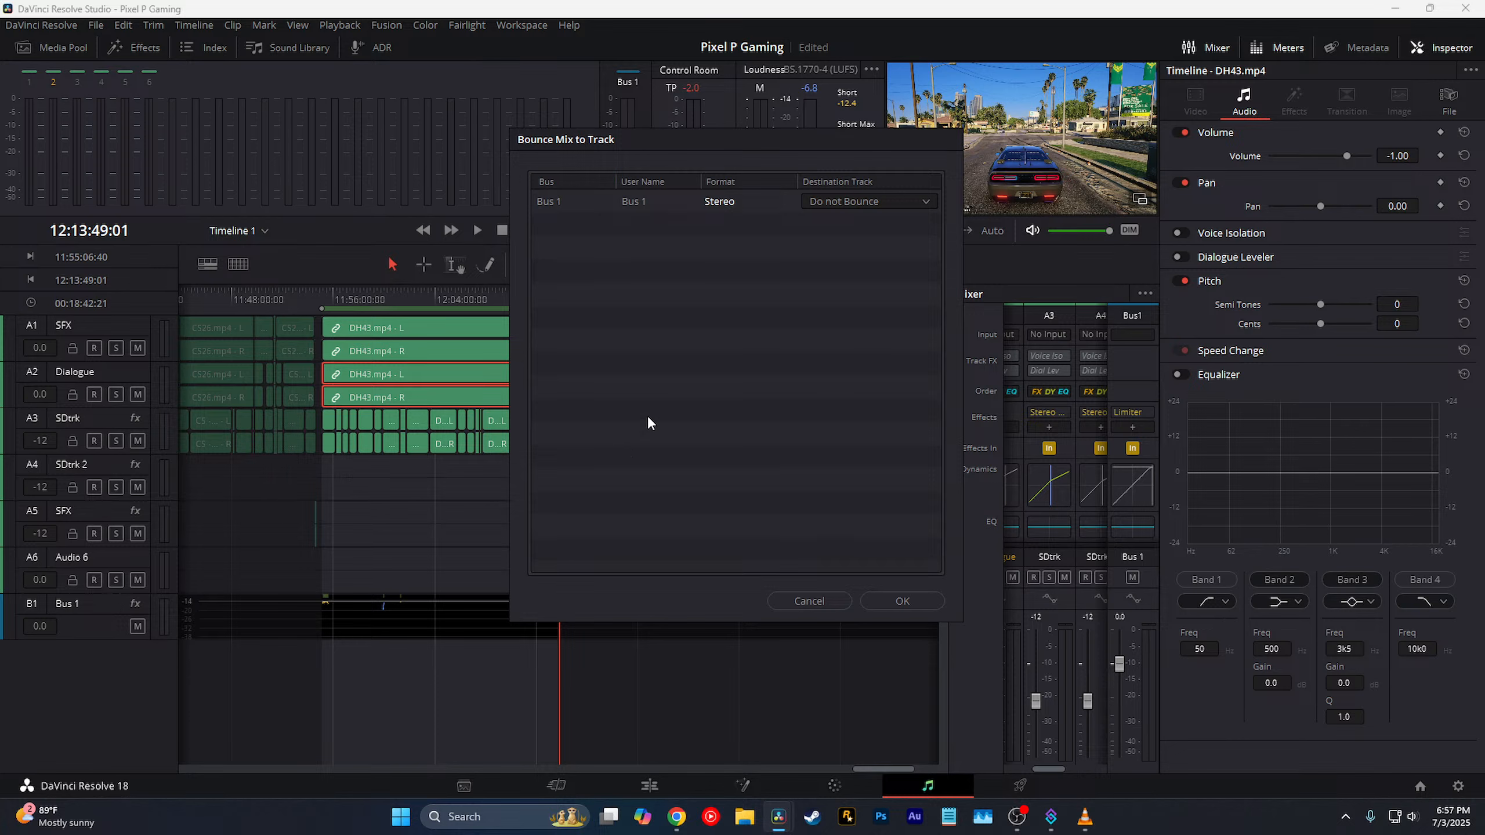
left_click(902, 201)
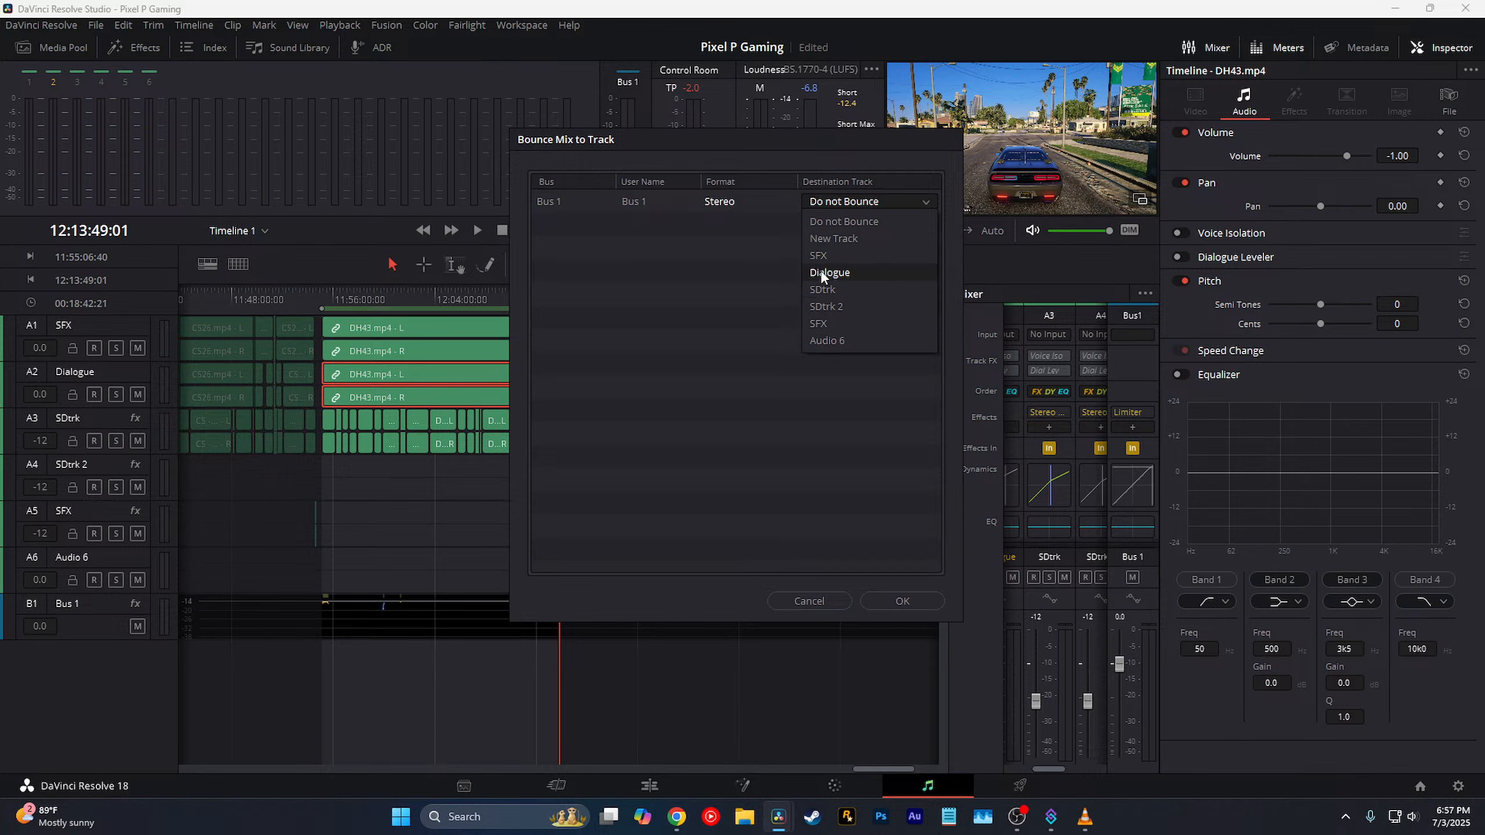
left_click(827, 340)
left_click(901, 601)
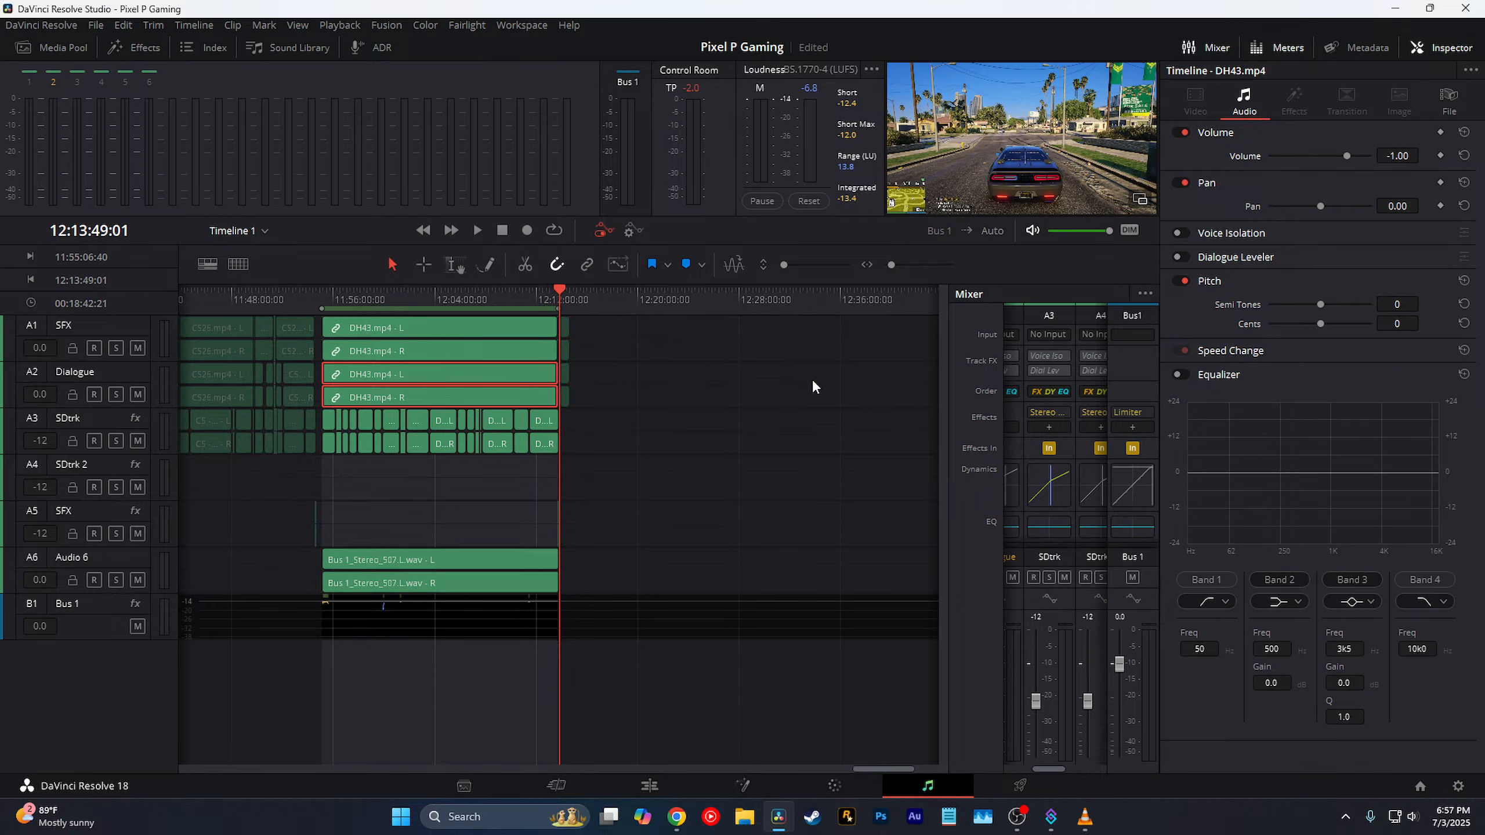
left_click(406, 560)
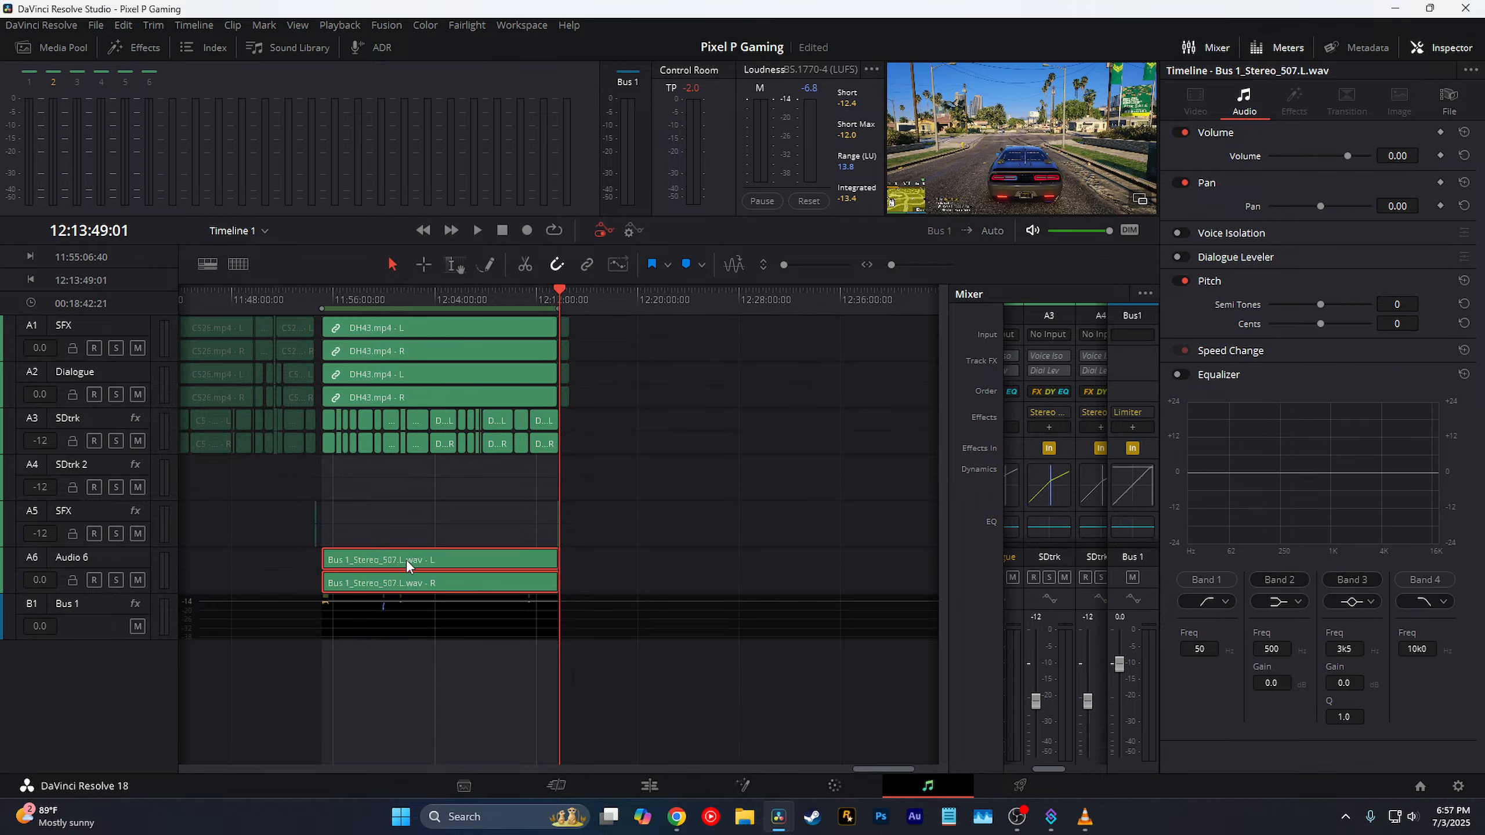